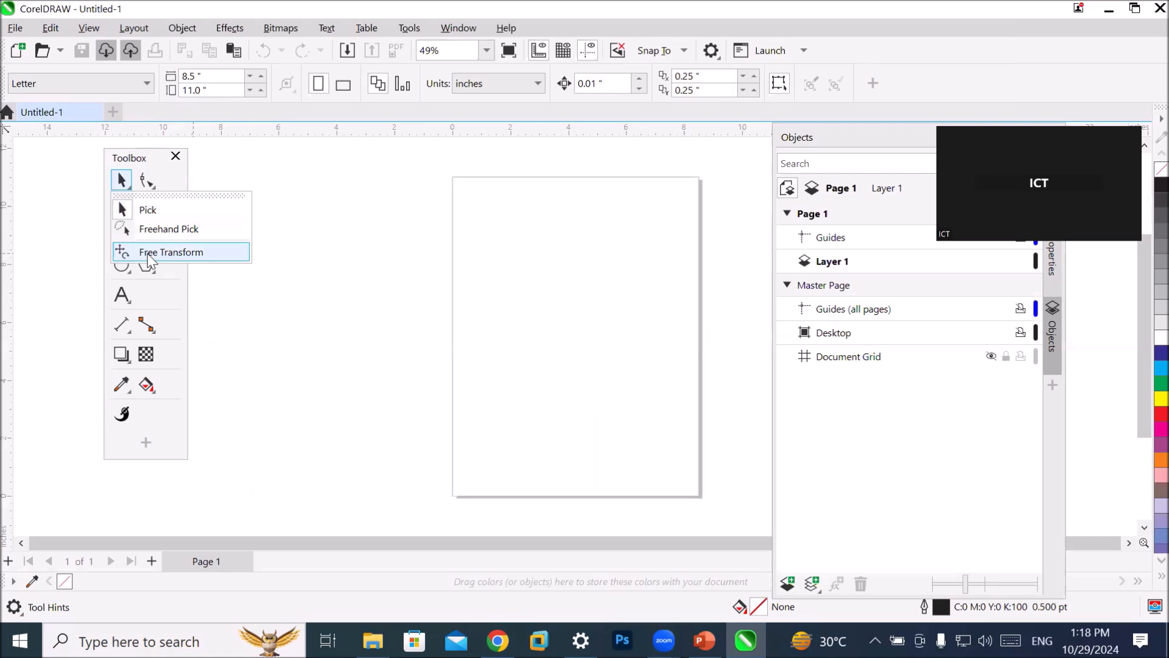
# Draw a rectangle in the middle of the page and resize it to about 3.2 by 2.8 inches.
pyautogui.click(120, 183)
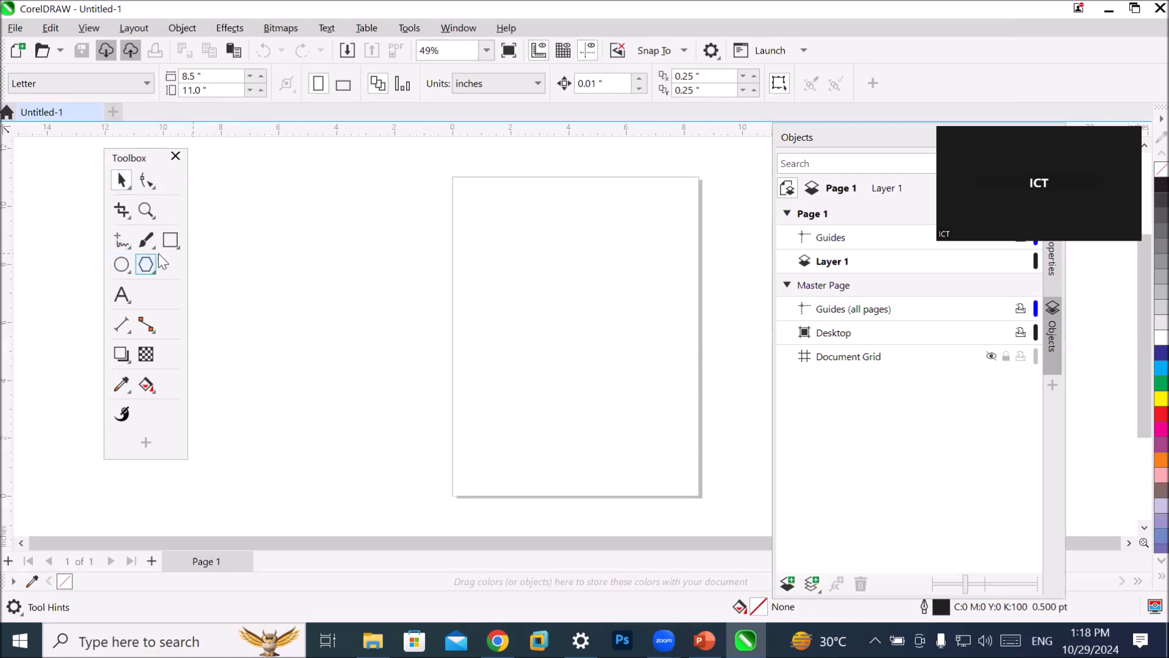
pyautogui.click(171, 244)
pyautogui.moveTo(517, 284); pyautogui.dragTo(613, 375)
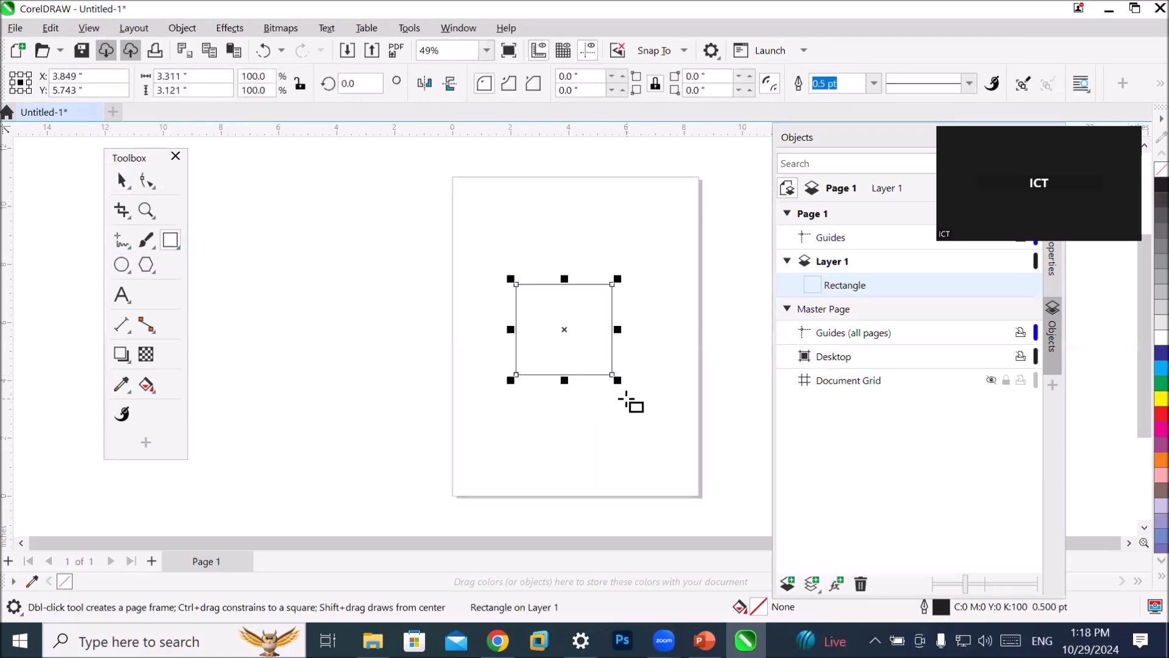
pyautogui.moveTo(619, 329)
pyautogui.mouseDown()
pyautogui.moveTo(666, 329)
pyautogui.moveTo(625, 329)
pyautogui.mouseUp()
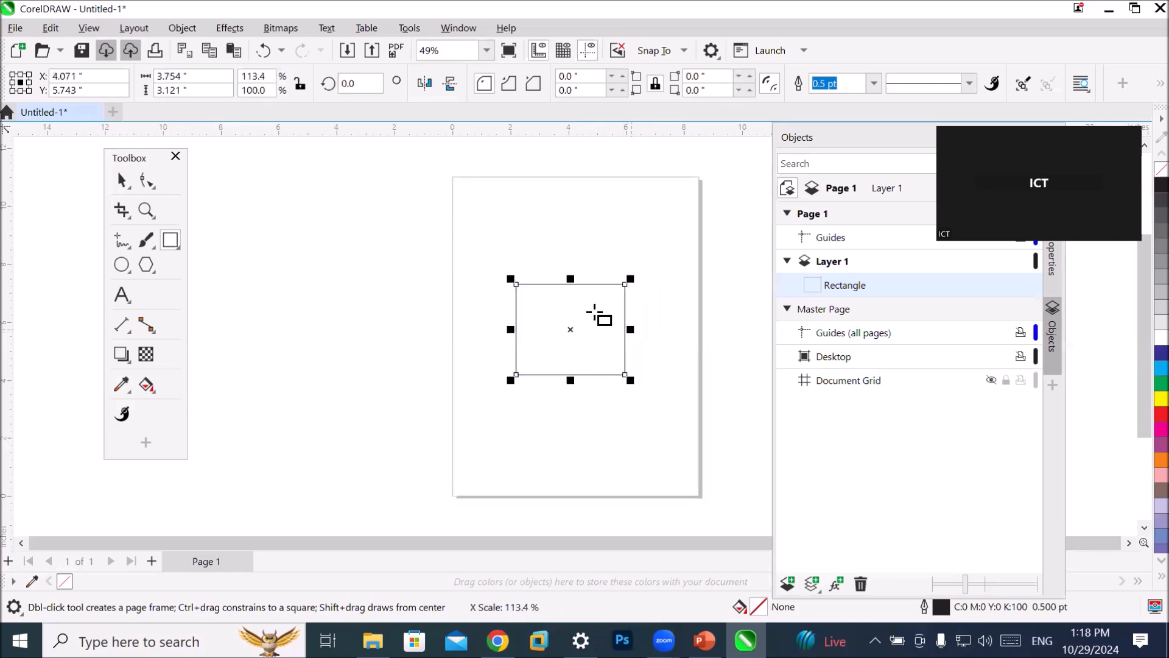
pyautogui.moveTo(571, 279)
pyautogui.mouseDown()
pyautogui.moveTo(575, 253)
pyautogui.moveTo(571, 272)
pyautogui.mouseUp()
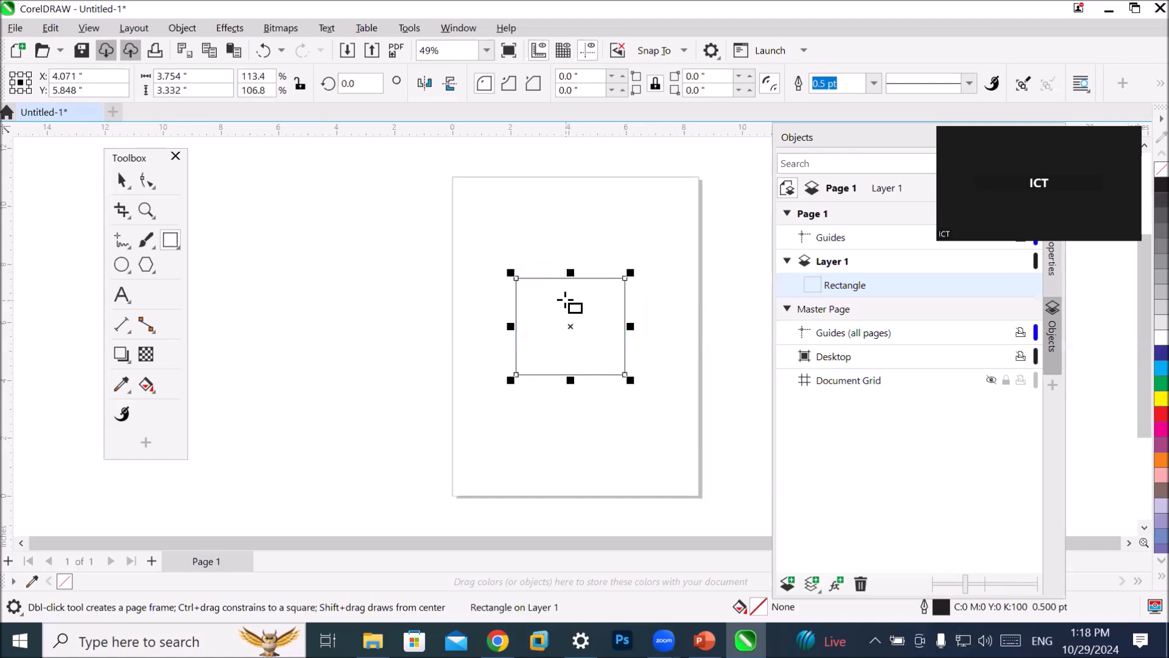
pyautogui.moveTo(510, 273)
pyautogui.mouseDown()
pyautogui.moveTo(546, 313)
pyautogui.moveTo(489, 257)
pyautogui.moveTo(541, 313)
pyautogui.moveTo(512, 284)
pyautogui.moveTo(524, 287)
pyautogui.mouseUp()
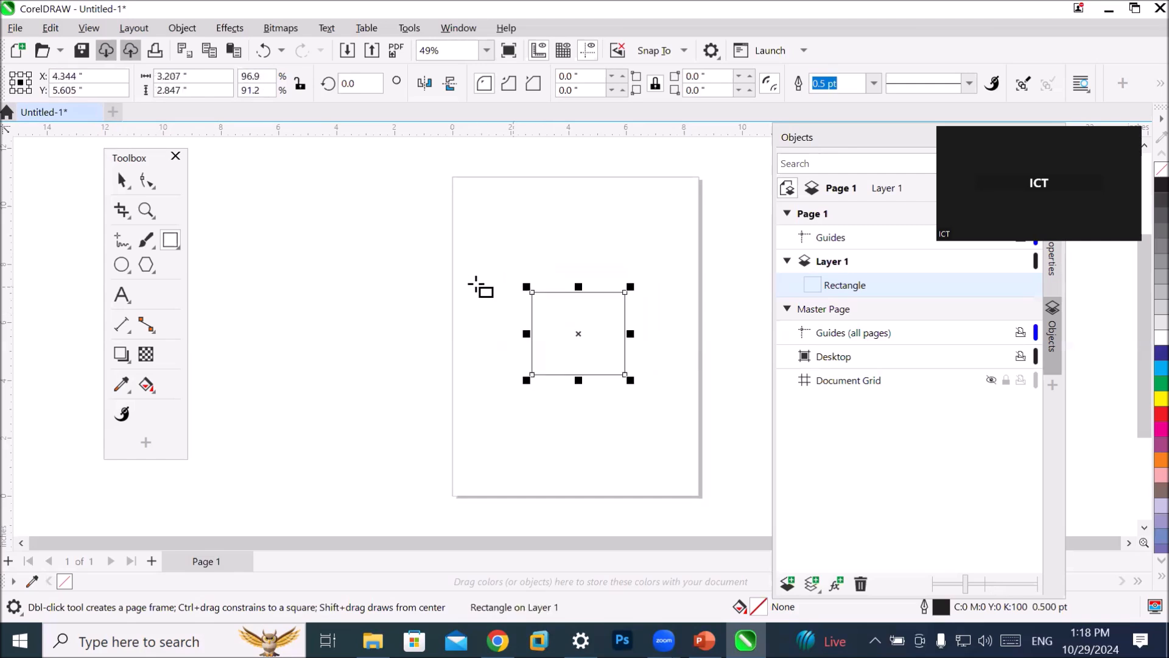
# Scale the rectangle up with Free Transform to about 5.45 by 4.31 inches.
pyautogui.click(120, 185)
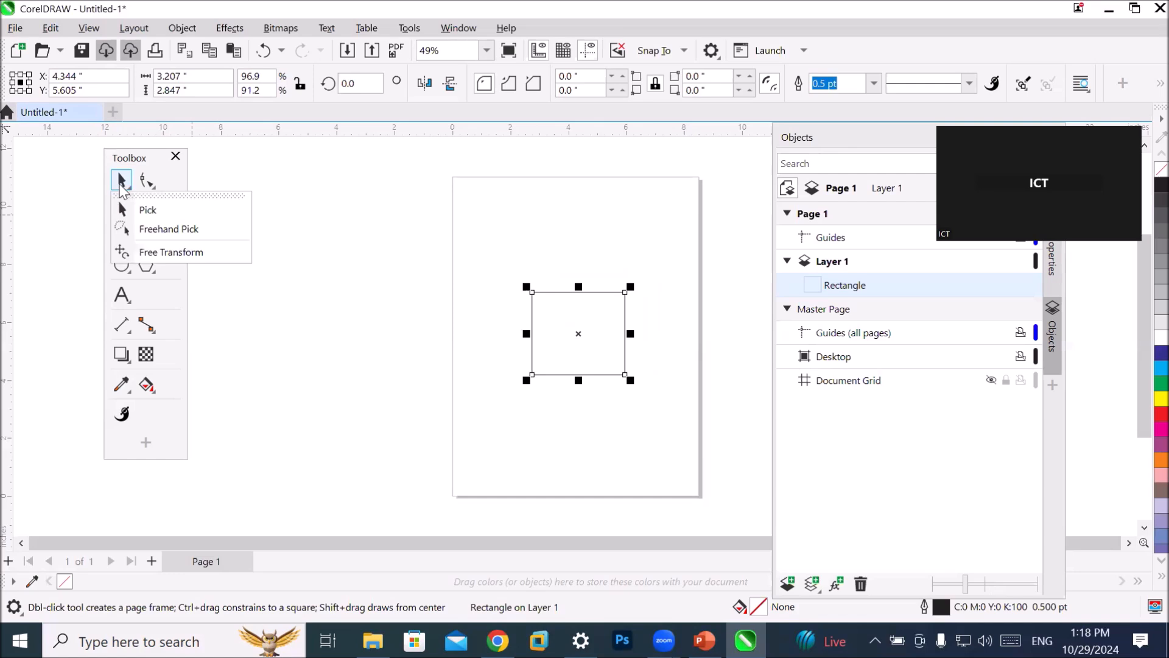
pyautogui.click(171, 252)
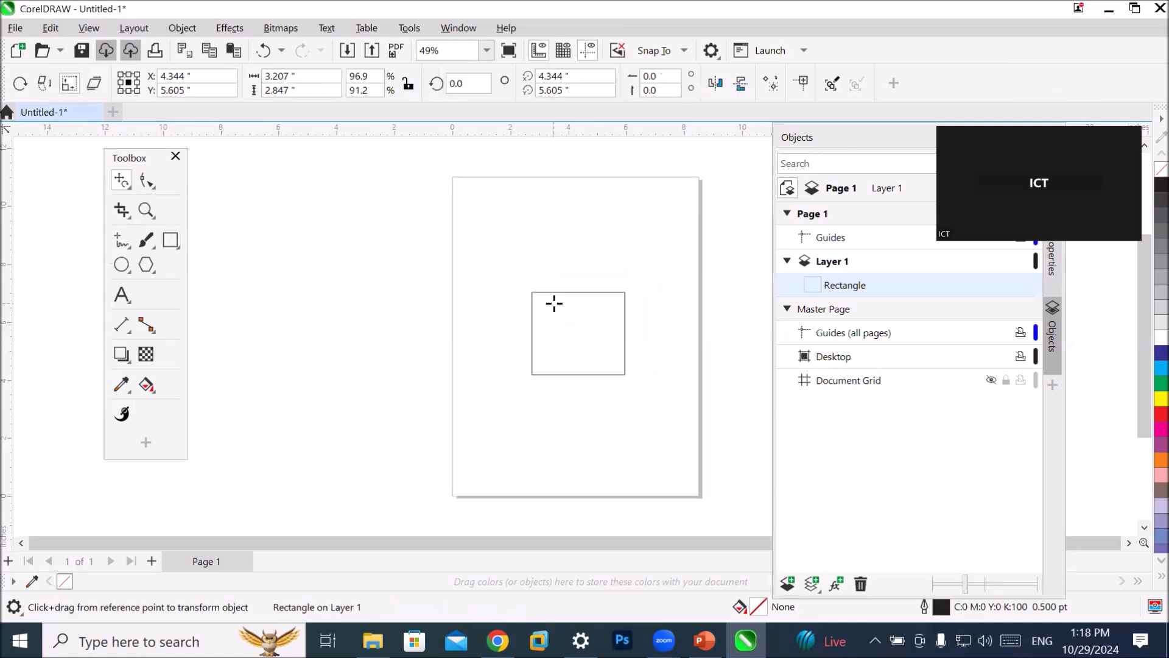
pyautogui.moveTo(580, 326); pyautogui.dragTo(603, 308)
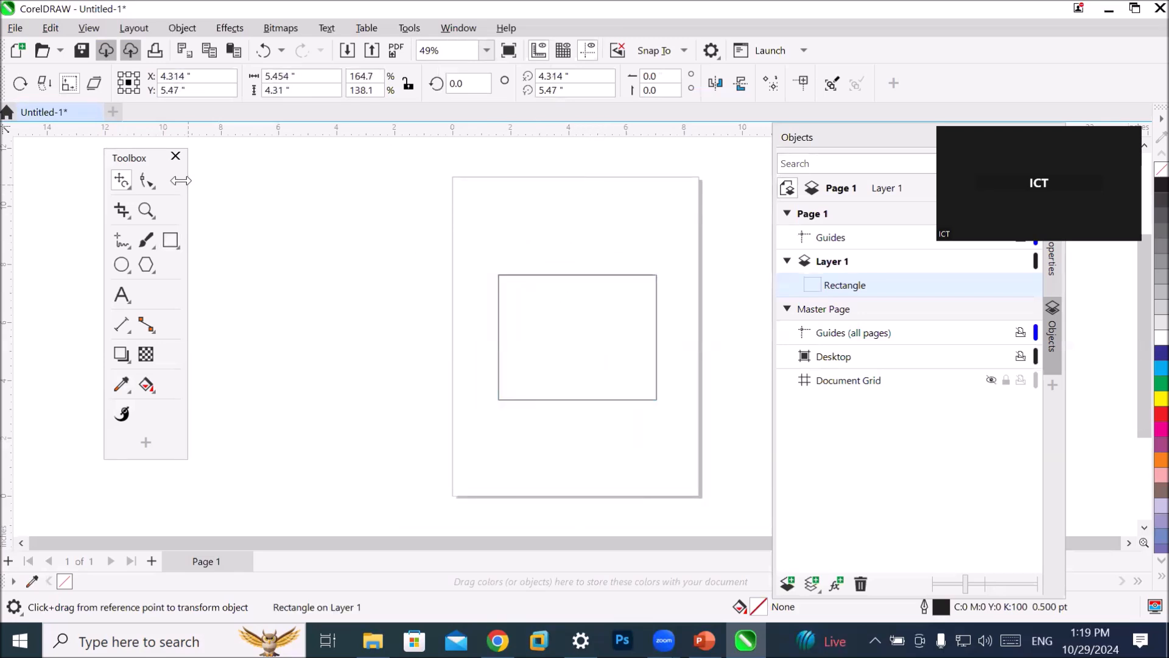
# Examine the tools grouped with the Shape, Crop, Zoom, Freehand, Painterly Brush, Rectangle and Polygon tools.
pyautogui.click(151, 181)
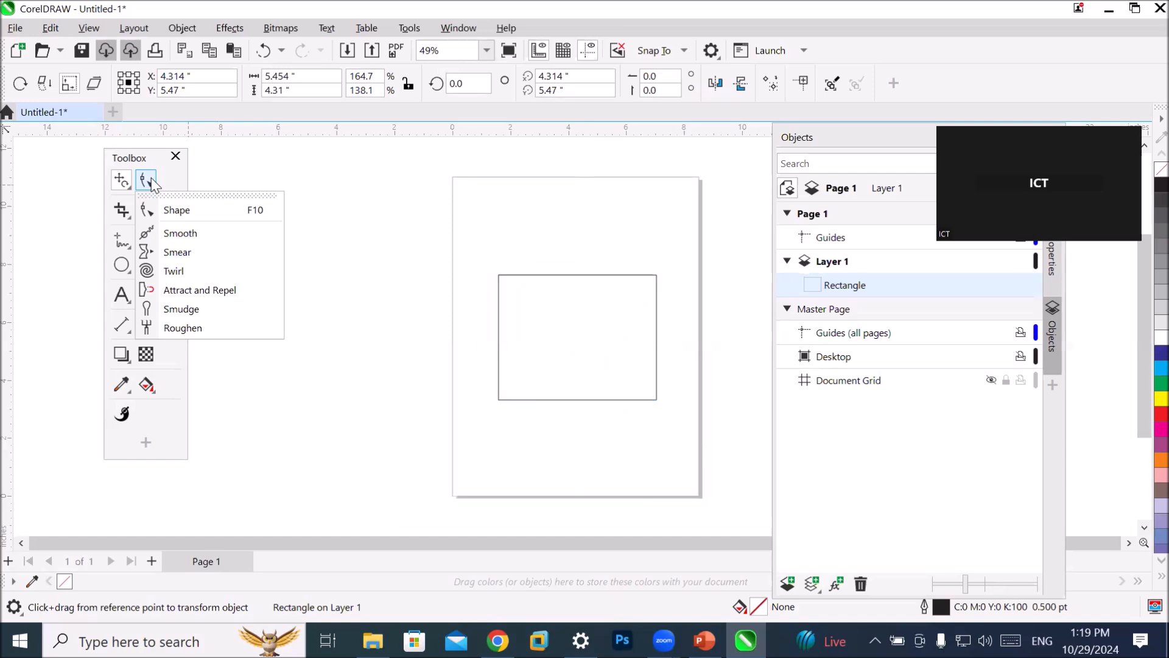
pyautogui.click(121, 210)
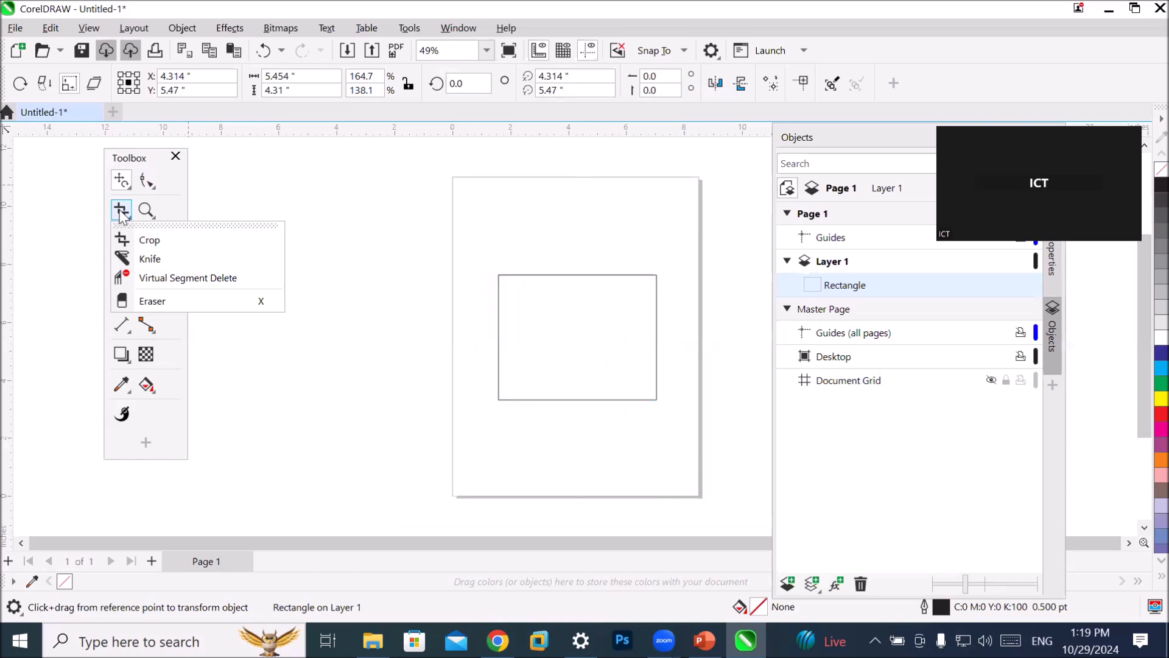
pyautogui.click(147, 211)
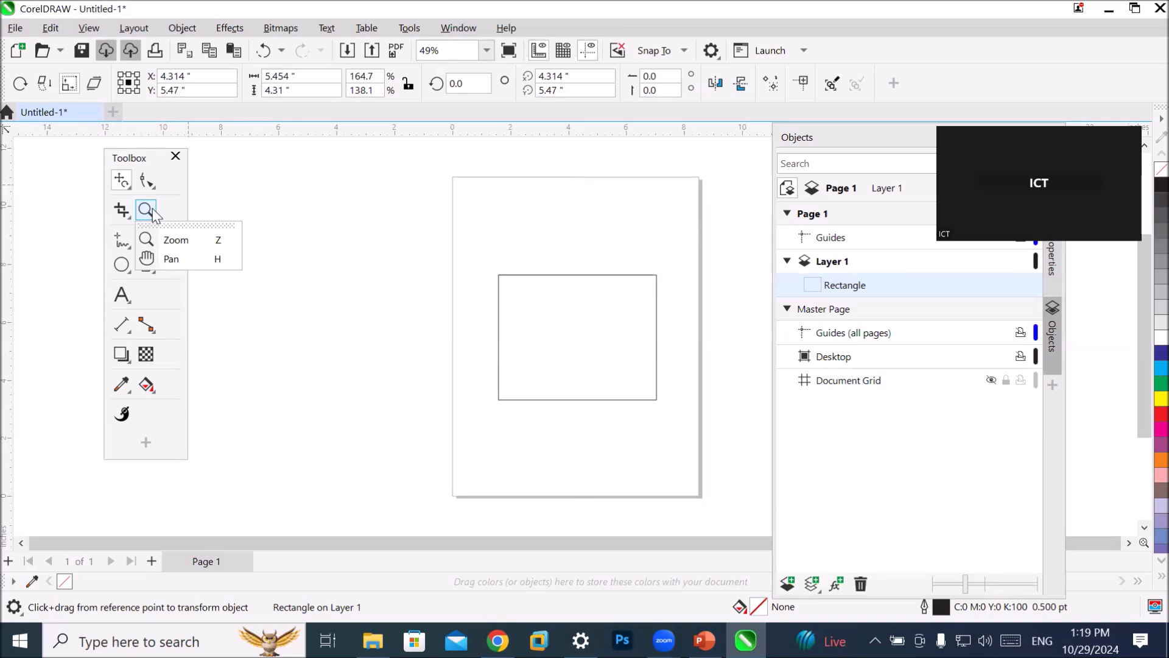
pyautogui.click(173, 239)
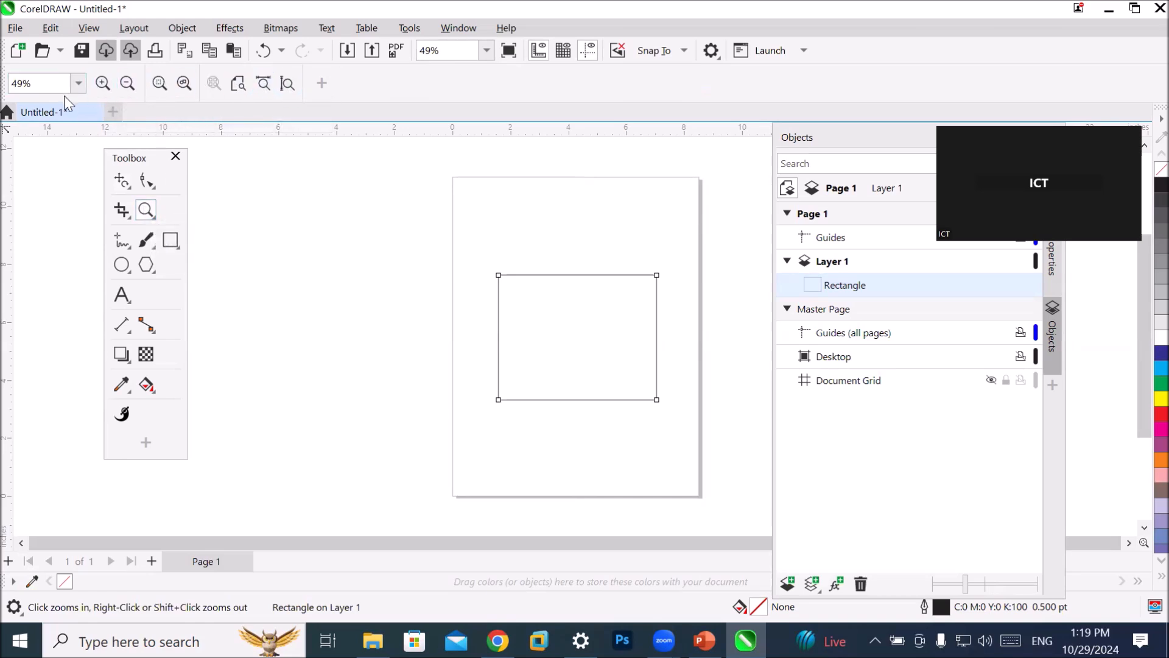
pyautogui.click(121, 243)
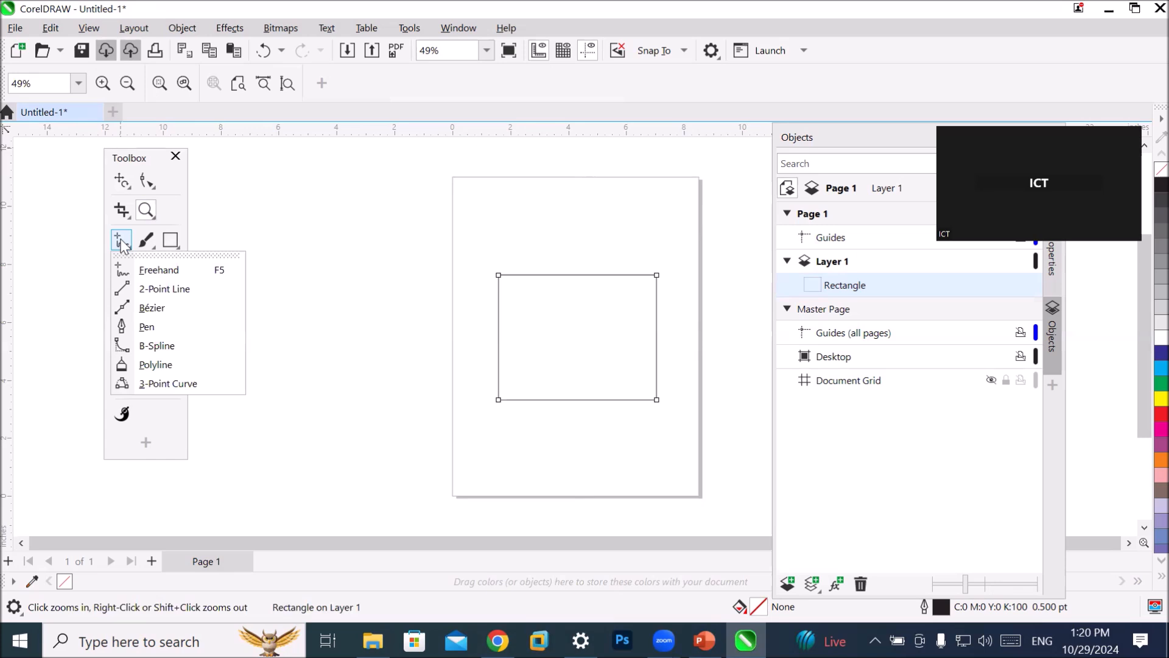
pyautogui.moveTo(174, 243)
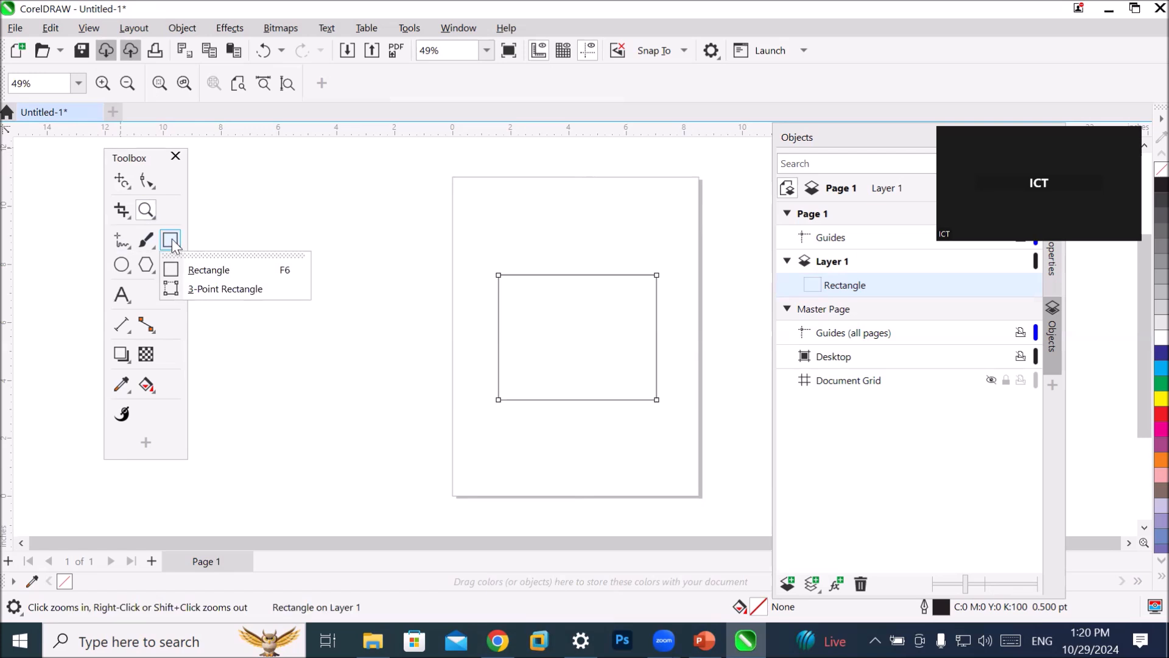
pyautogui.moveTo(125, 265)
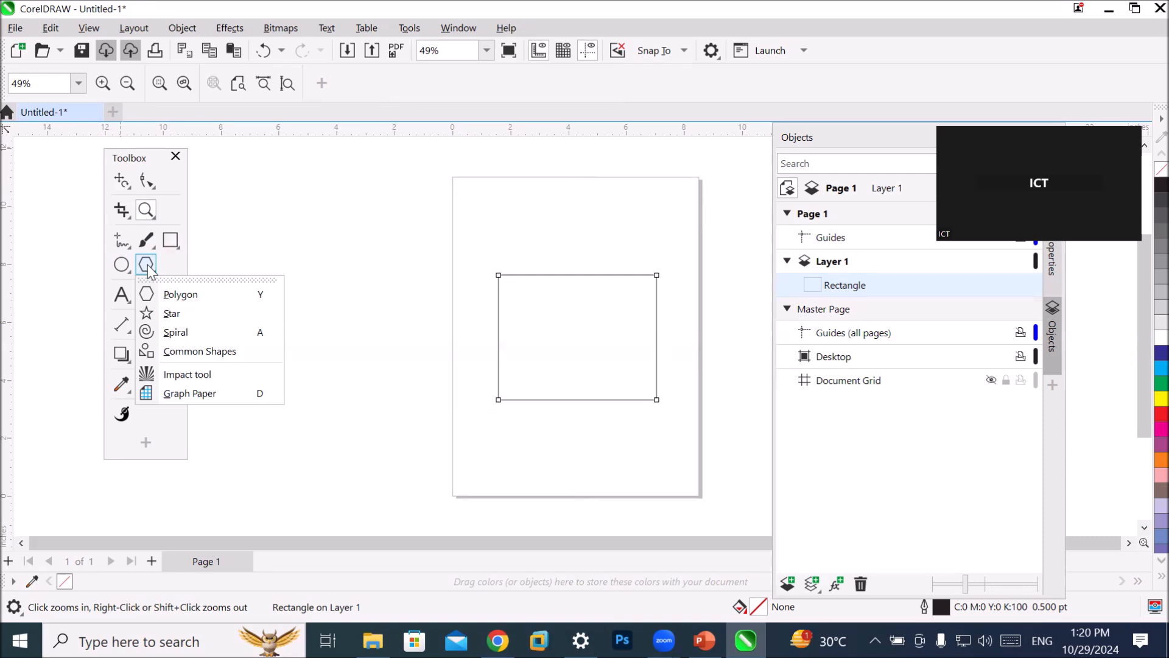
pyautogui.click(120, 244)
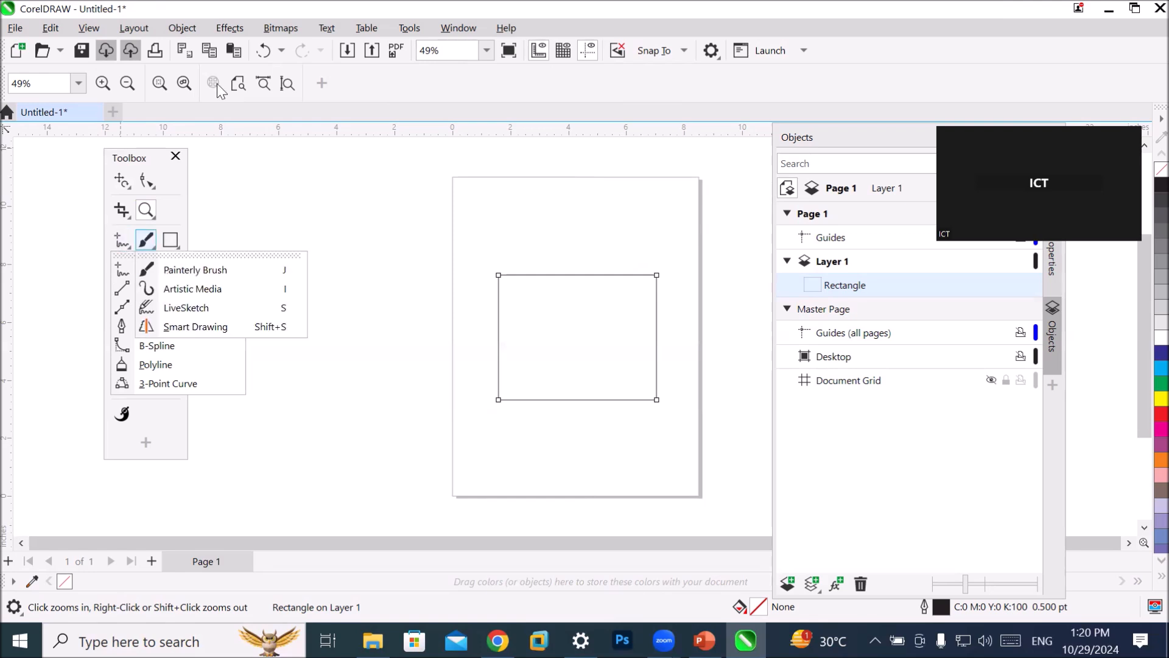
# Review the available effect, bitmap, table, option and object commands, including the Create and Align and Distribute choices.
pyautogui.click(230, 28)
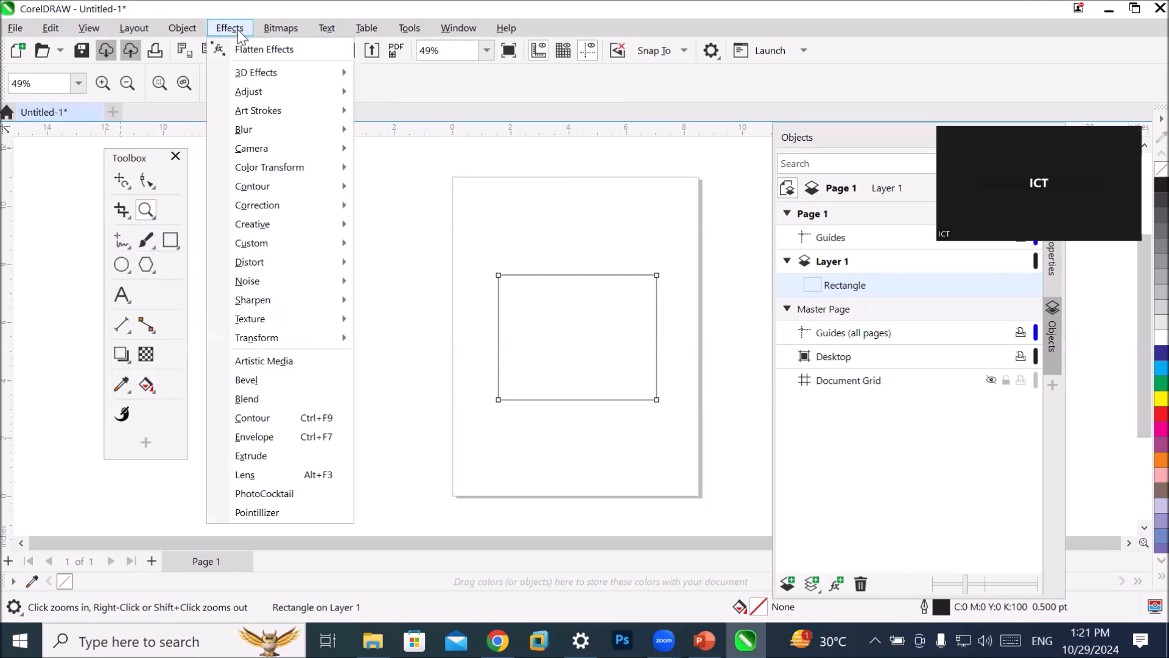
pyautogui.moveTo(276, 30)
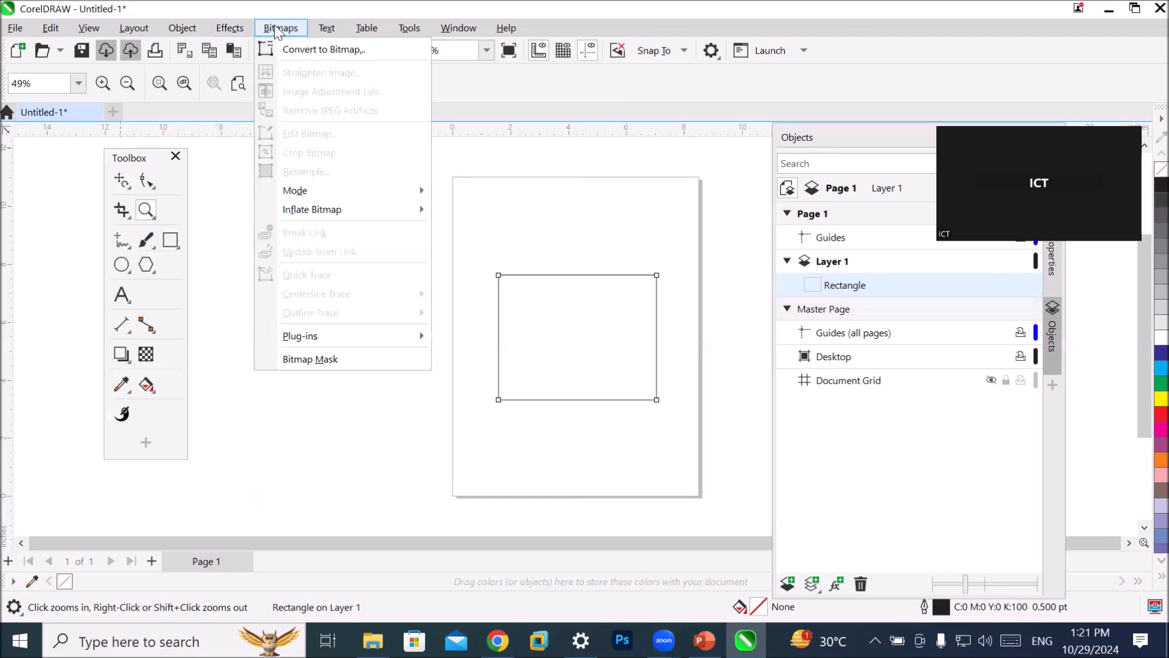
pyautogui.moveTo(361, 32)
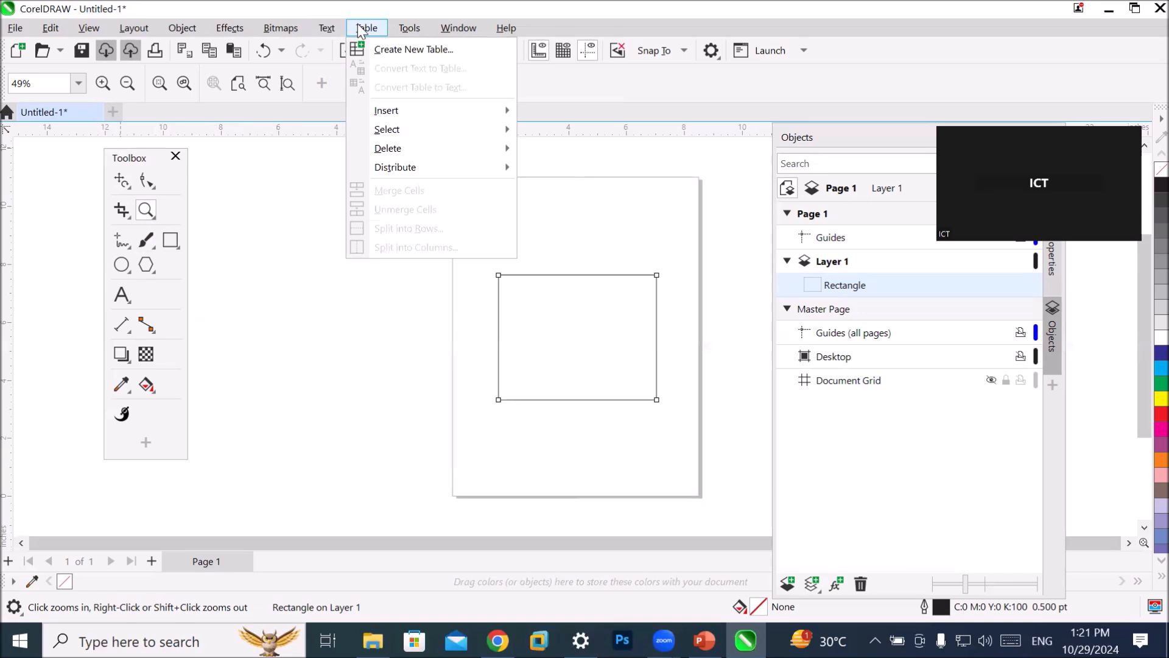
pyautogui.moveTo(403, 27)
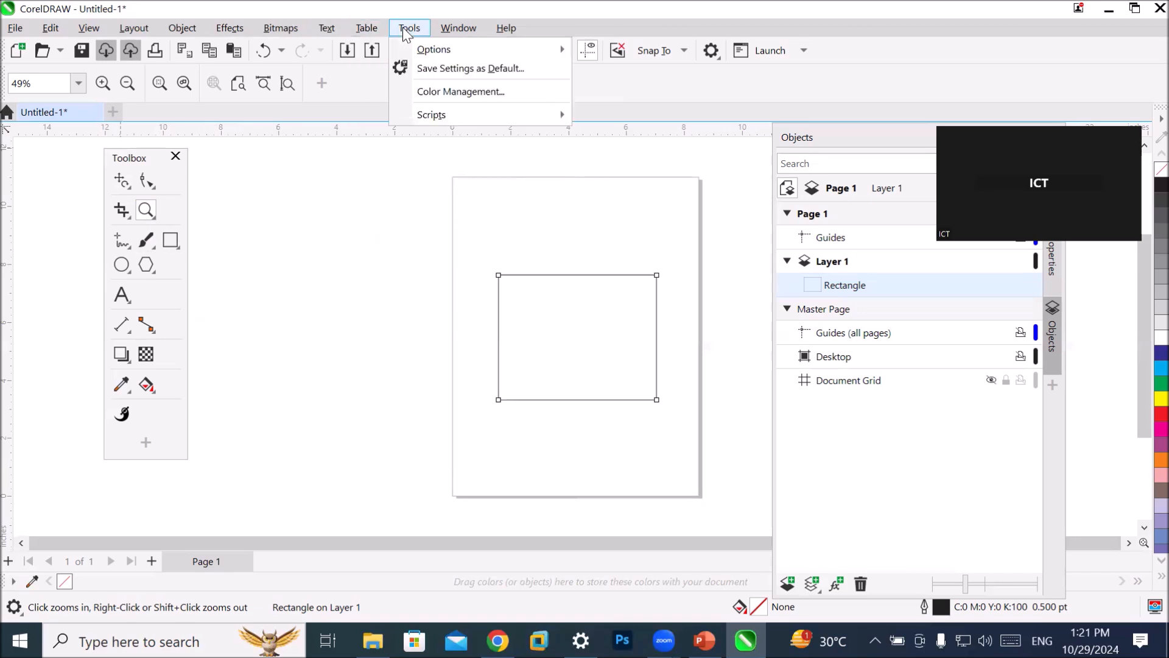
pyautogui.moveTo(482, 120)
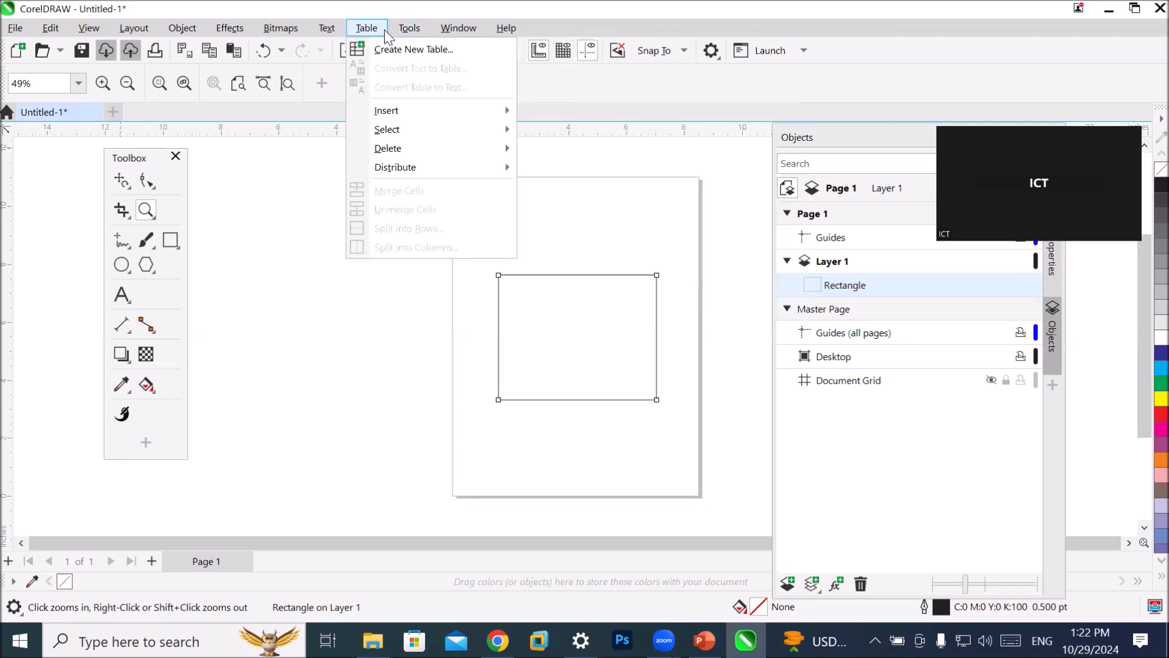
pyautogui.moveTo(360, 28)
pyautogui.moveTo(291, 32)
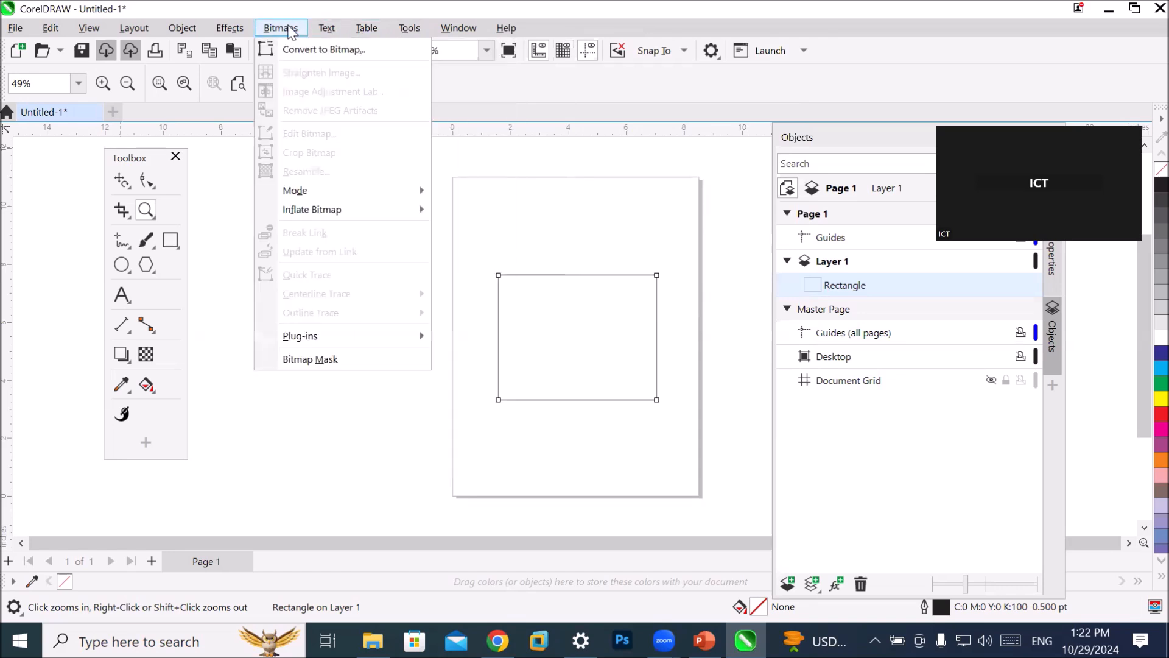
pyautogui.moveTo(182, 34)
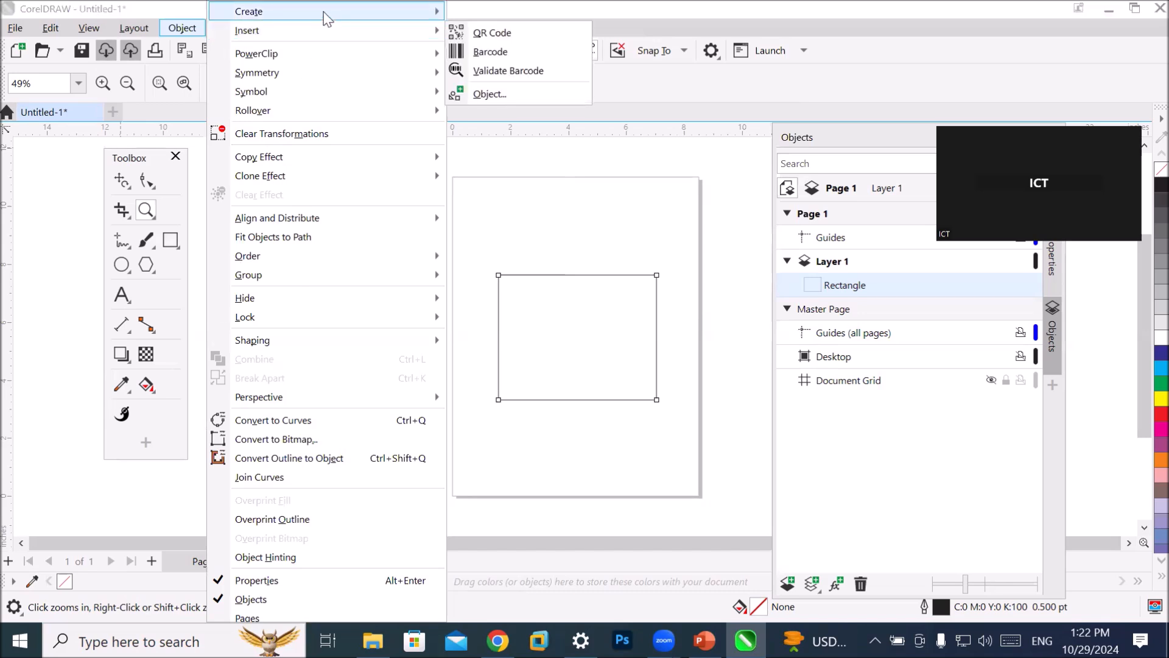
pyautogui.moveTo(324, 12)
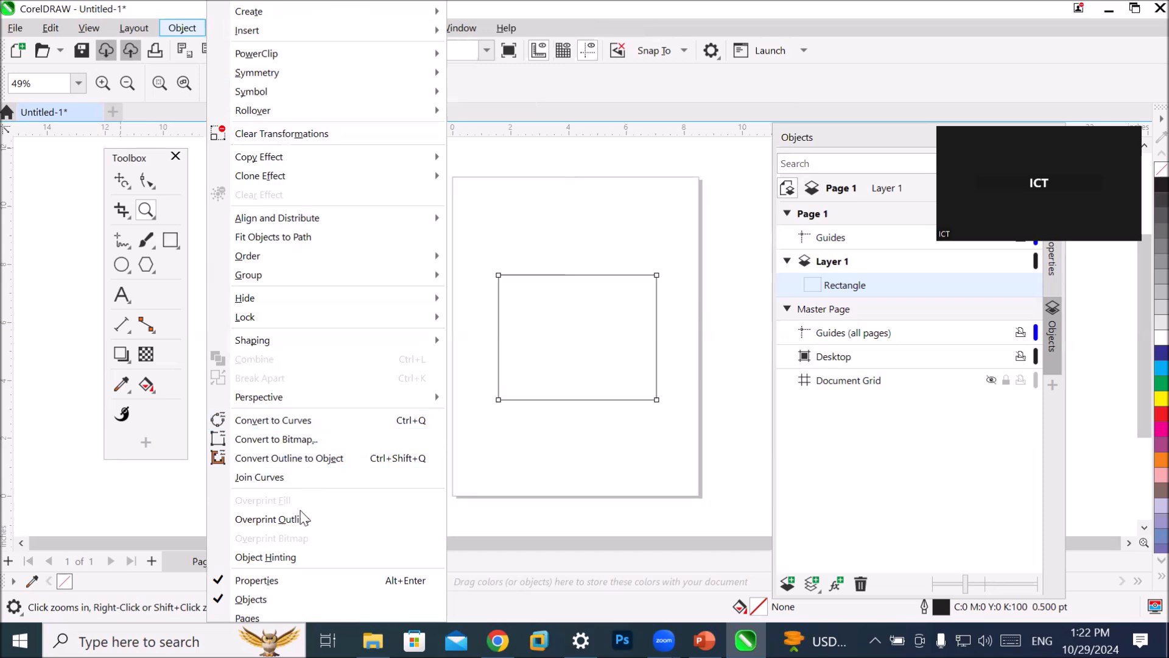
pyautogui.moveTo(379, 341)
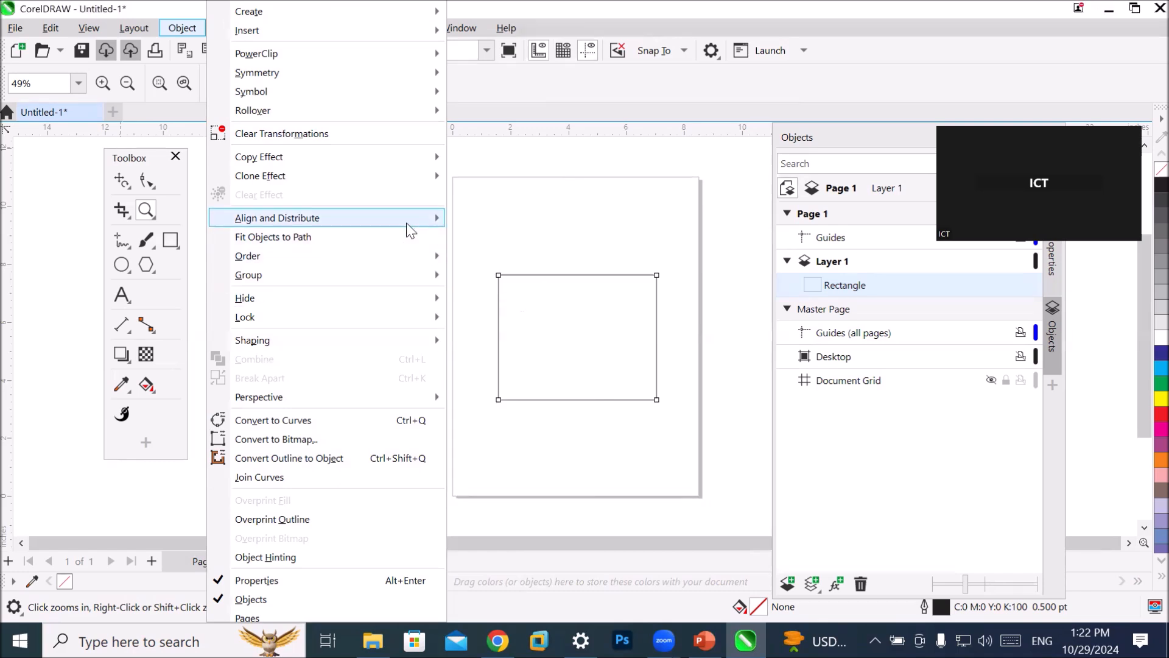
pyautogui.moveTo(345, 219)
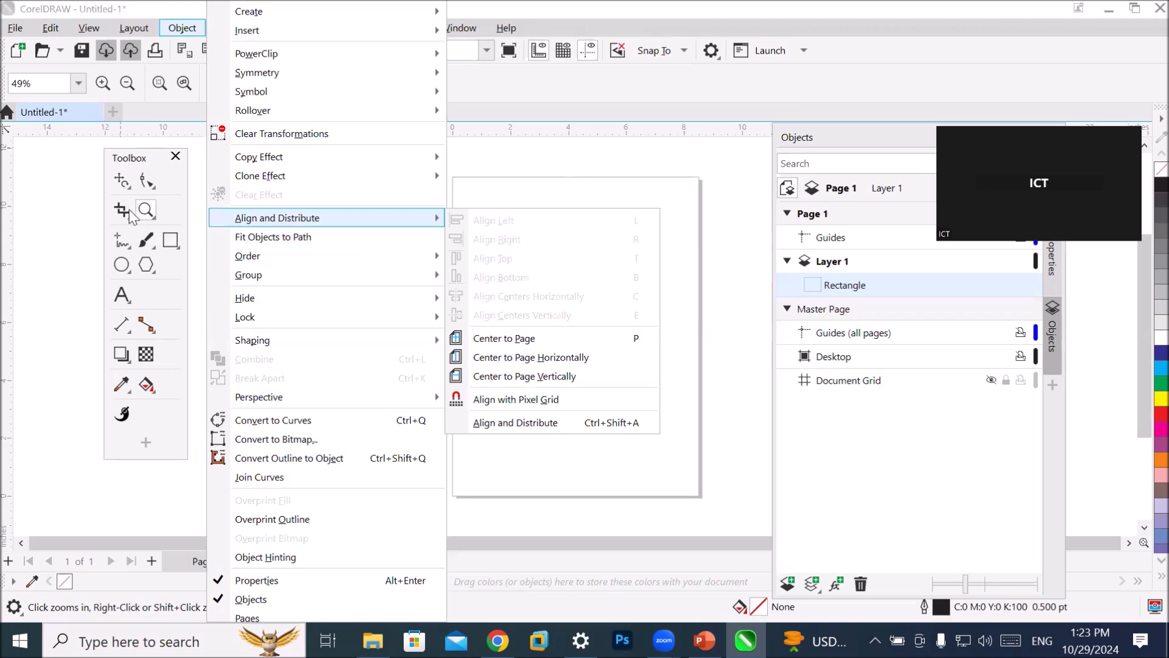
# Switch to the Pick tool and delete the rectangle from the page.
pyautogui.click(121, 181)
pyautogui.click(137, 189)
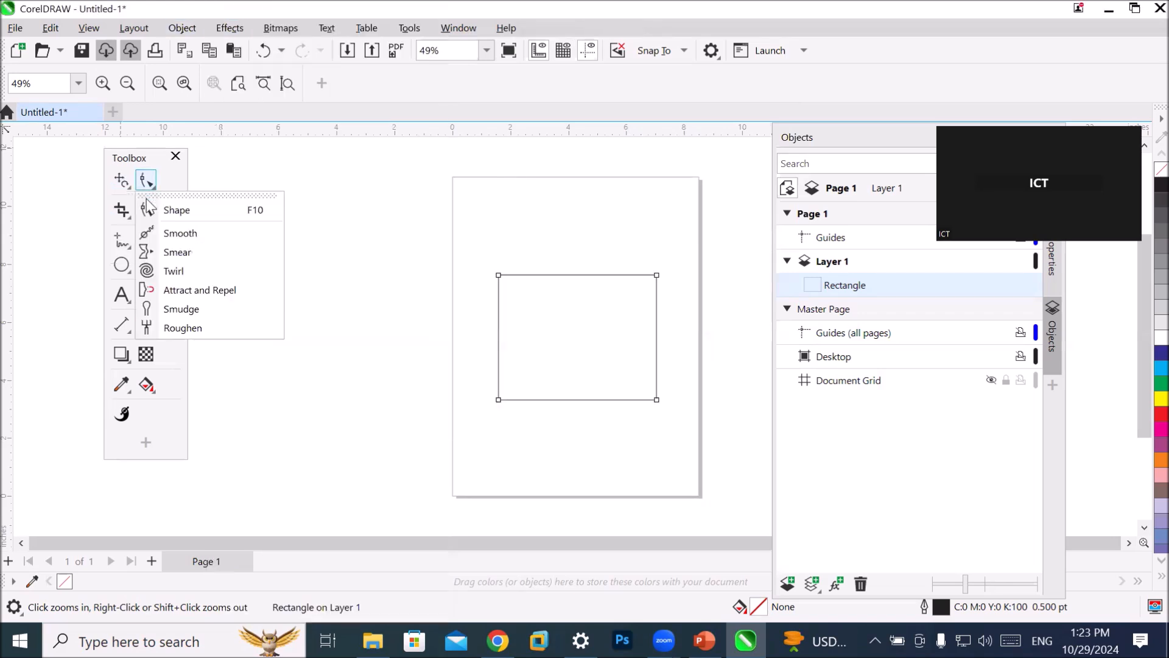
pyautogui.click(122, 183)
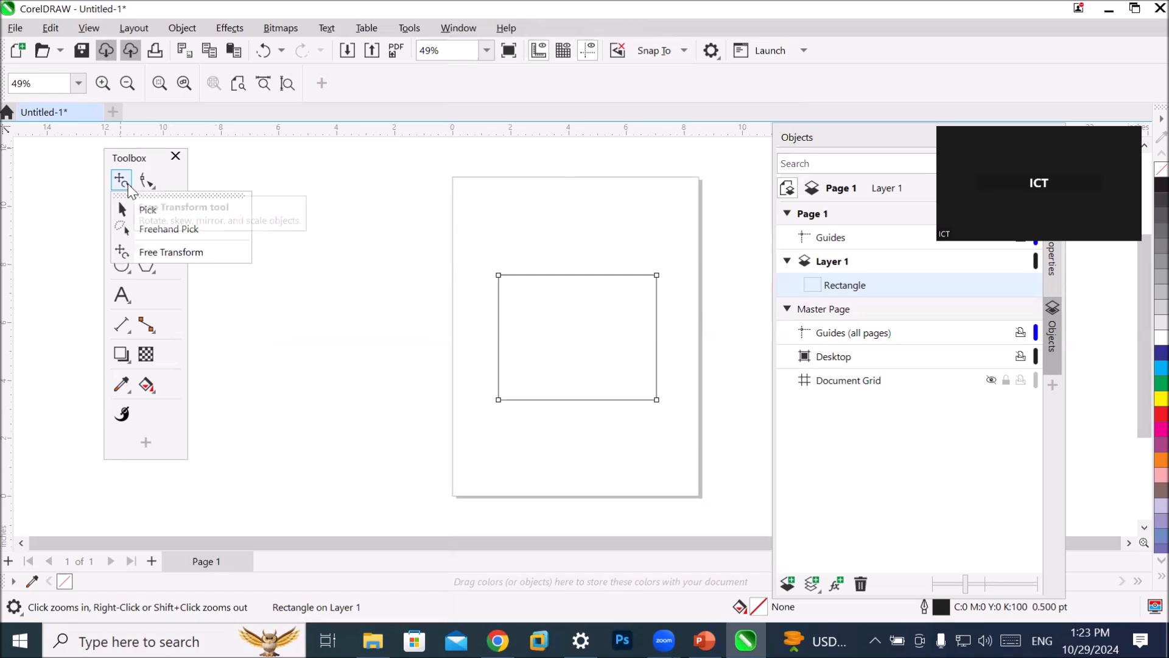
pyautogui.click(146, 208)
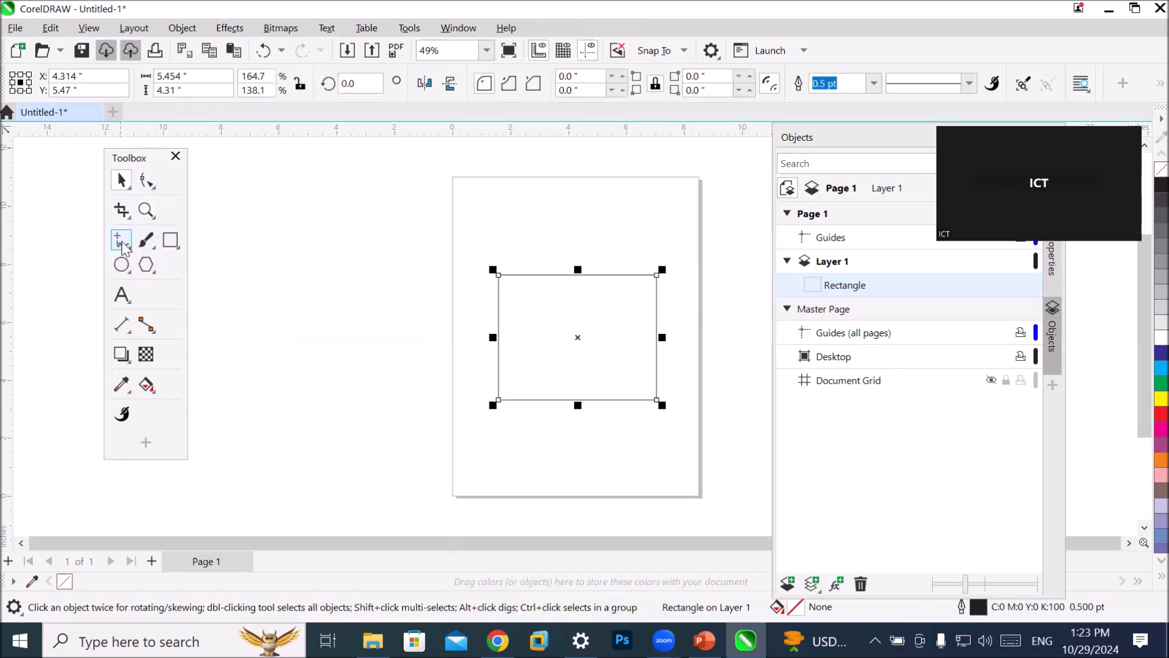
pyautogui.click(123, 246)
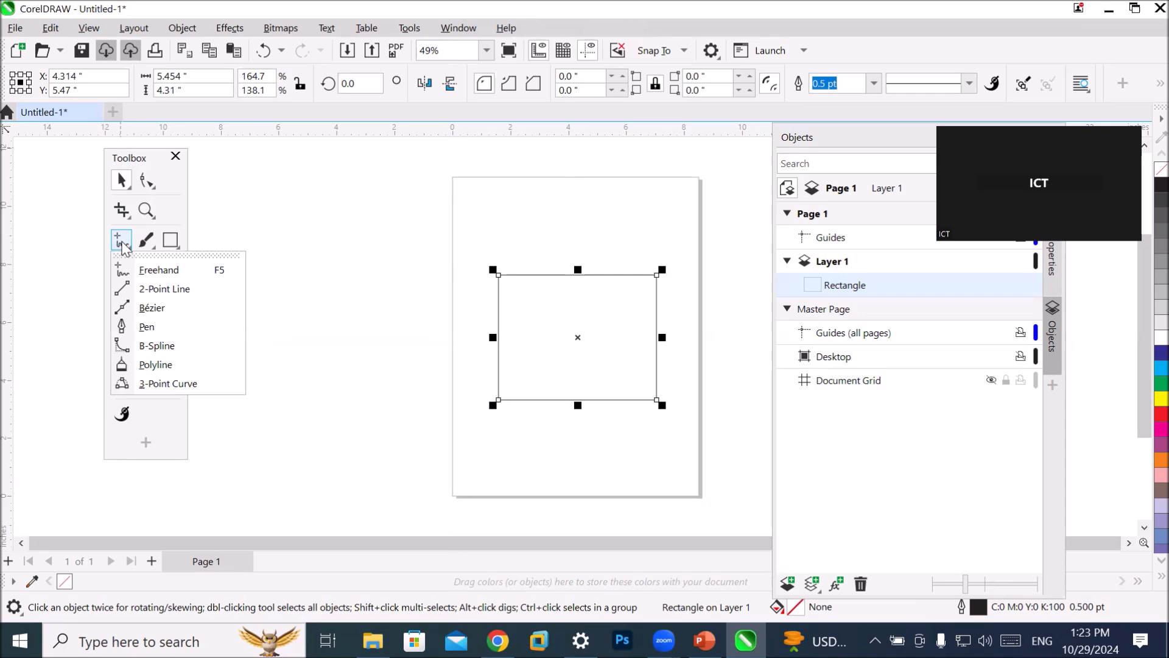
pyautogui.click(121, 180)
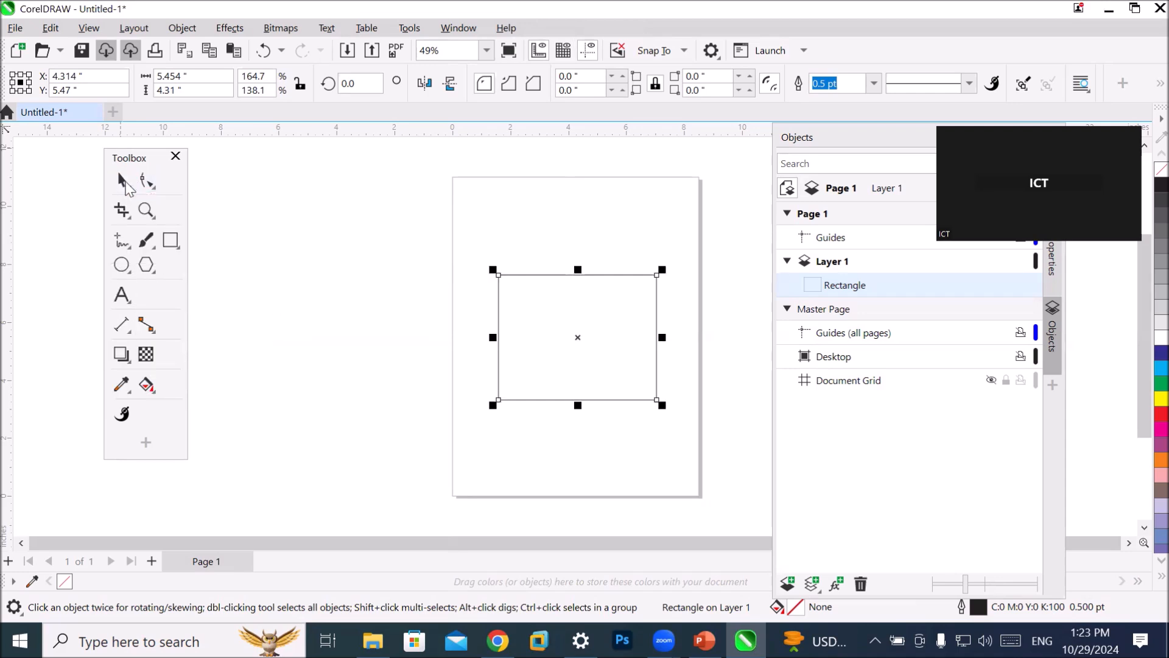
pyautogui.press('Delete')
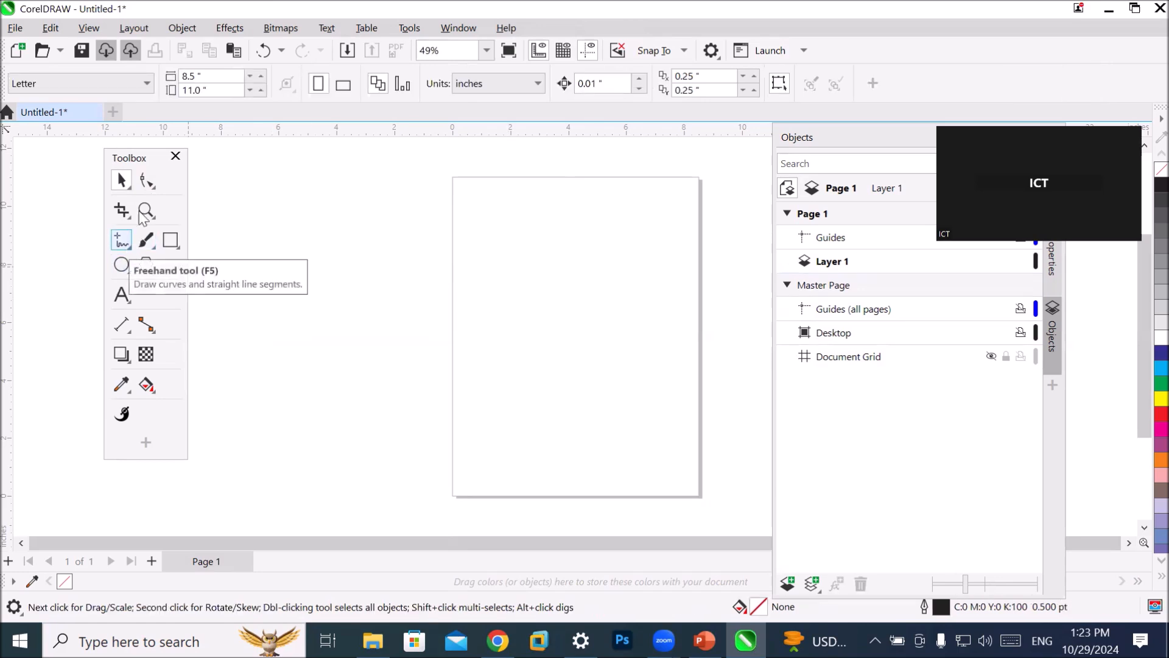
# Add the text "Freehand" near the page's upper edge and enlarge it to about 79 pt, finishing with the Pick tool.
pyautogui.click(121, 295)
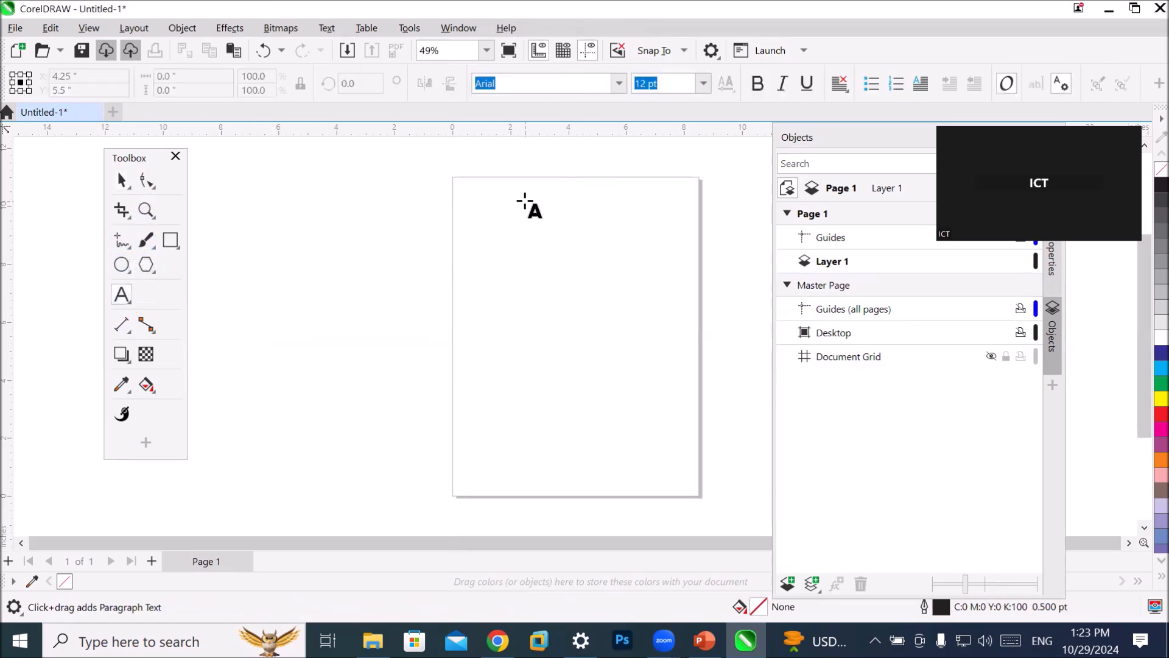
pyautogui.click(527, 204)
pyautogui.write('Free')
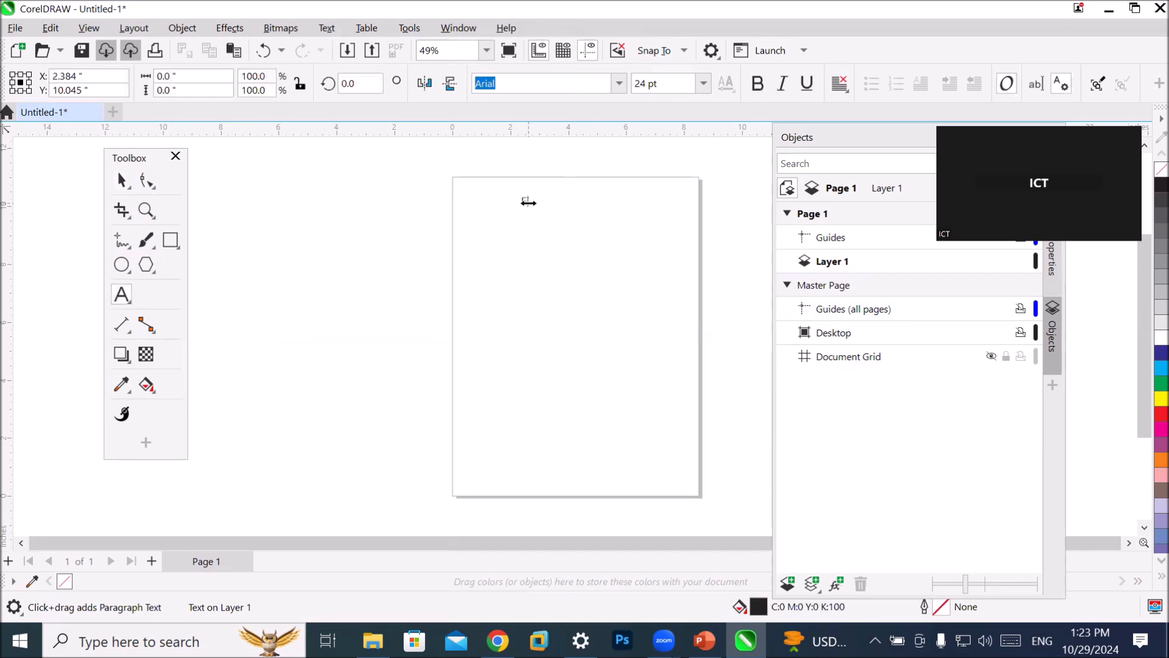
pyautogui.write('hand')
pyautogui.press('Escape')
pyautogui.moveTo(567, 211); pyautogui.dragTo(659, 244)
pyautogui.click(121, 180)
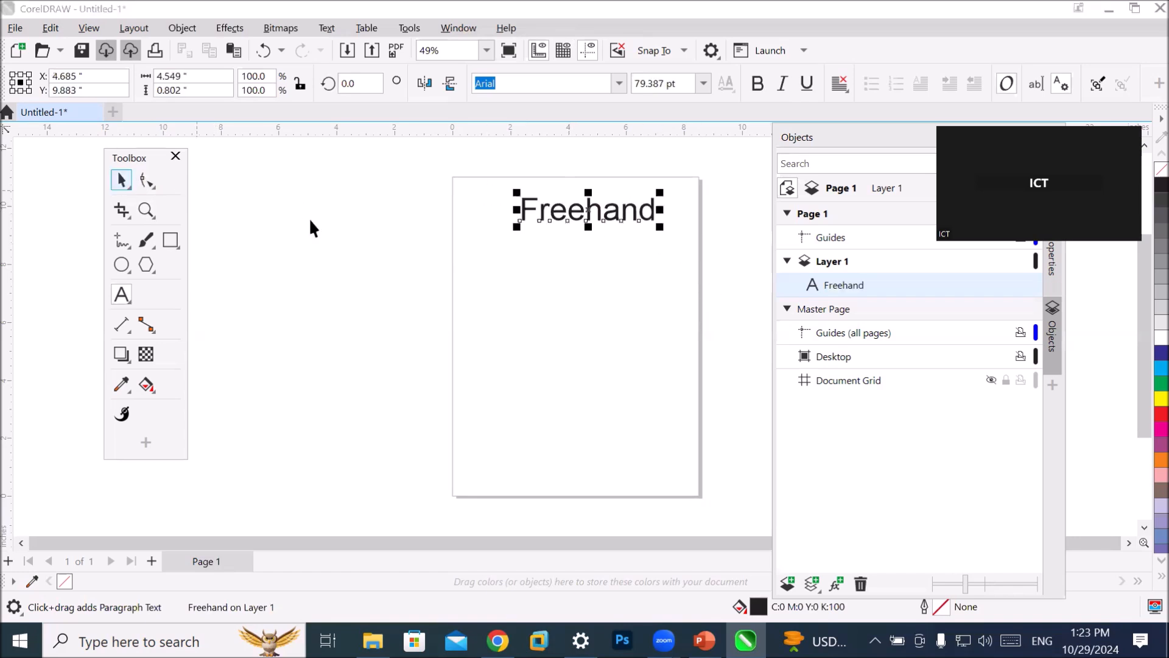
# Move the "Freehand" heading up to the page's upper edge and draw a two-segment peaked line below it with the Freehand tool.
pyautogui.moveTo(575, 211); pyautogui.dragTo(558, 196)
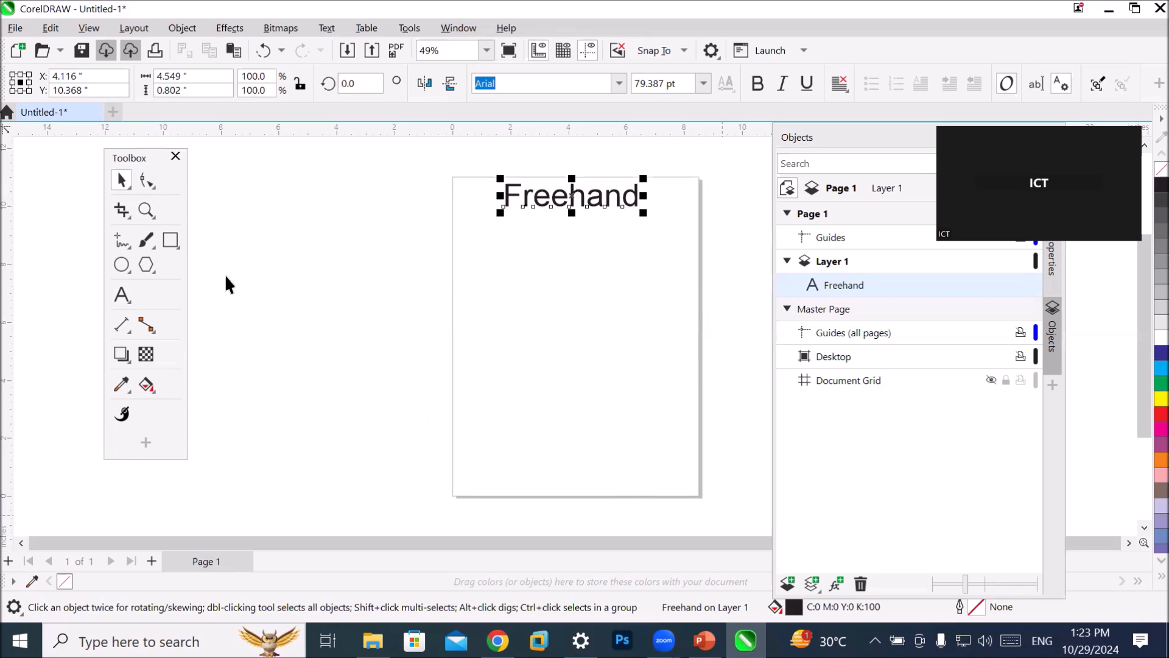
pyautogui.click(121, 242)
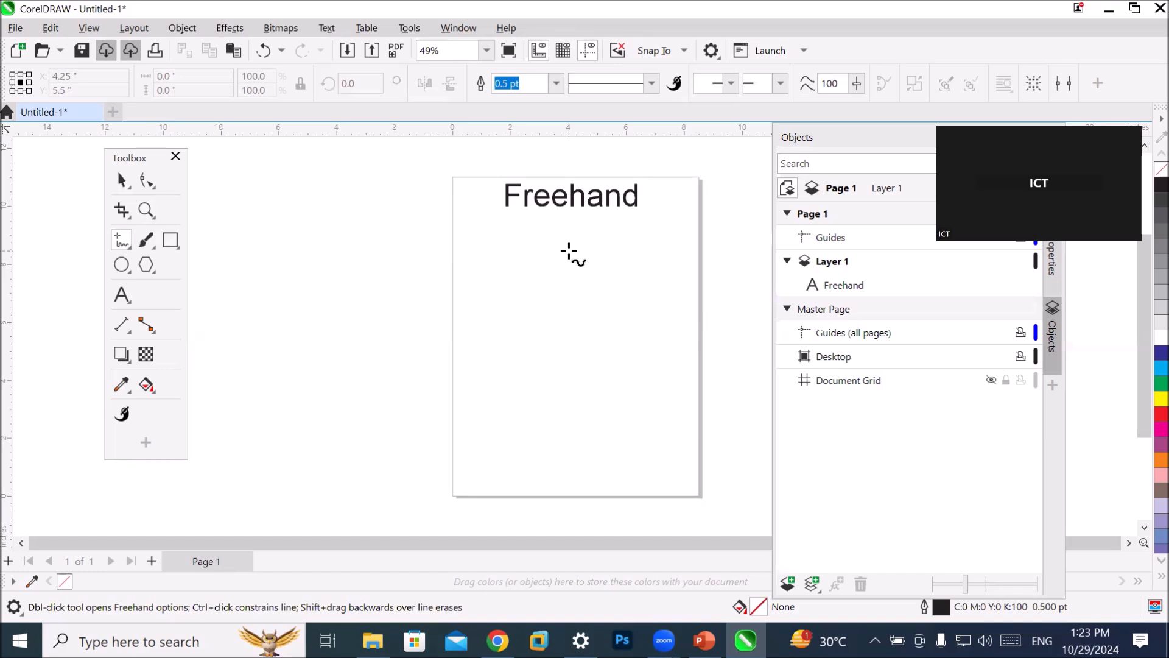
pyautogui.click(569, 252)
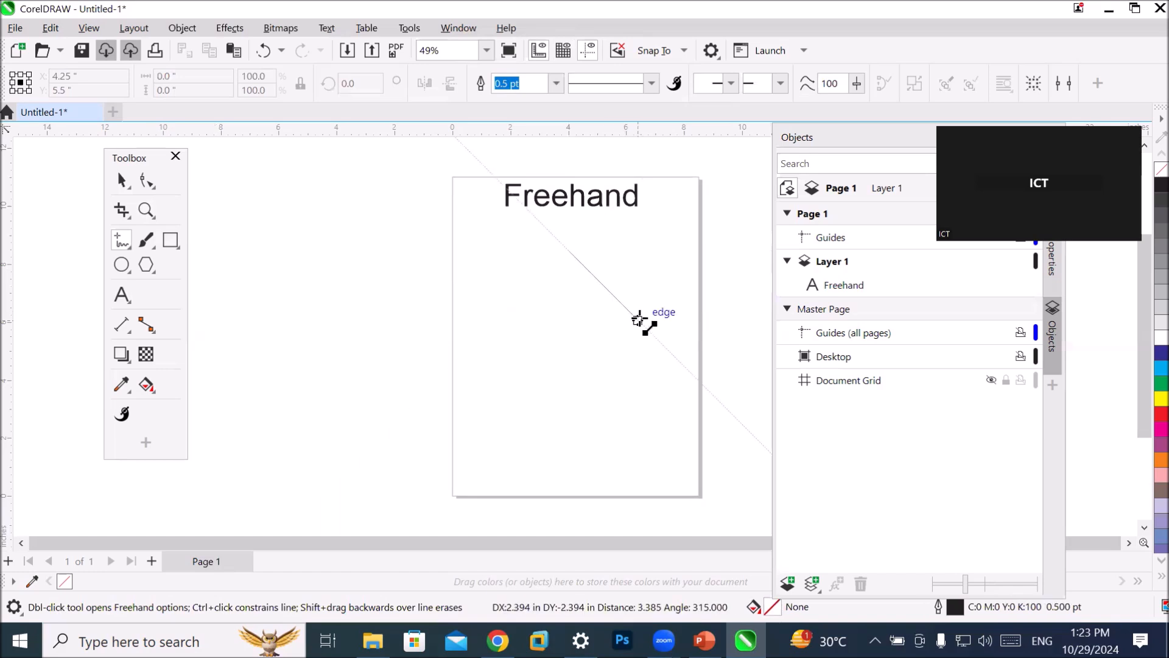
pyautogui.click(640, 318)
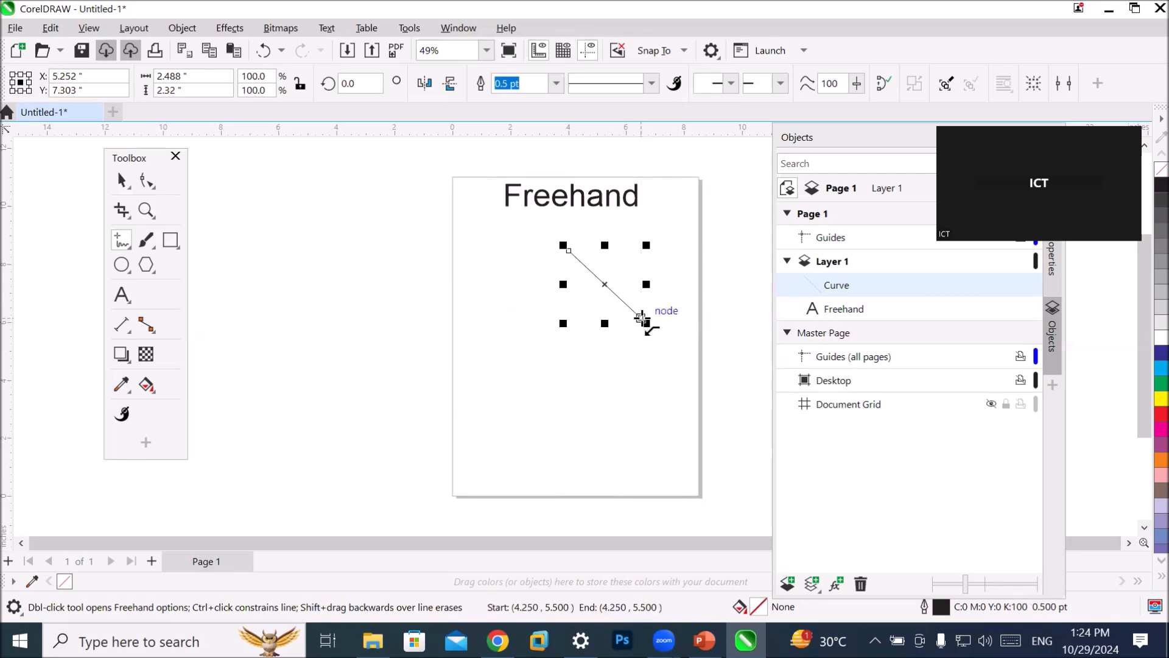
pyautogui.click(567, 247)
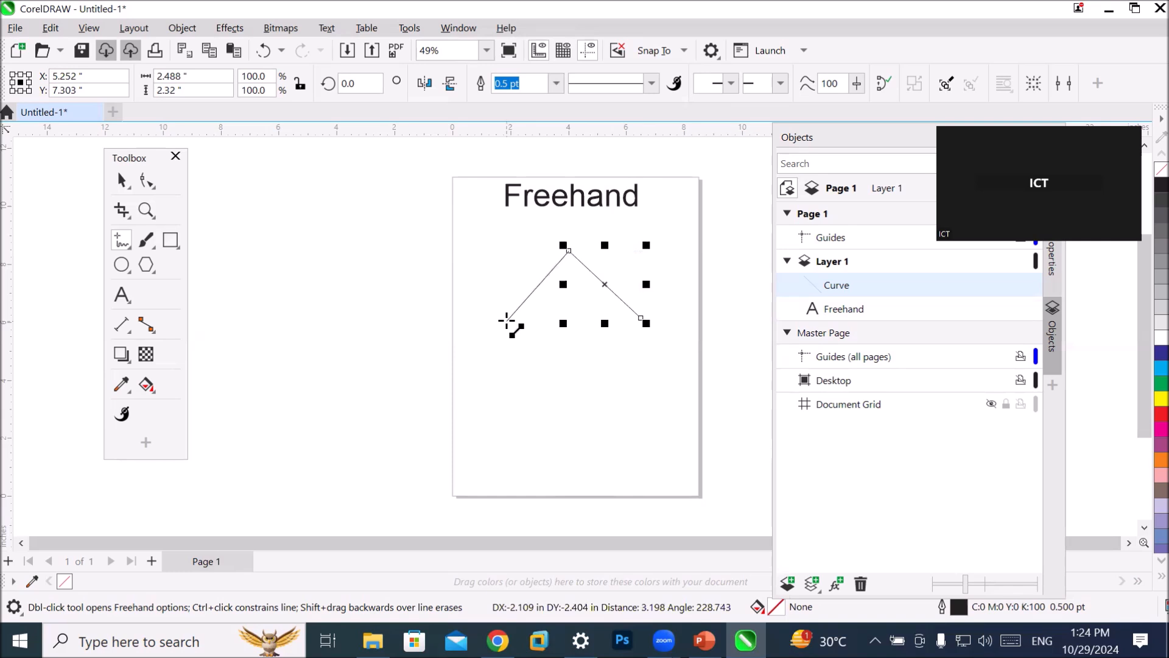
pyautogui.click(506, 320)
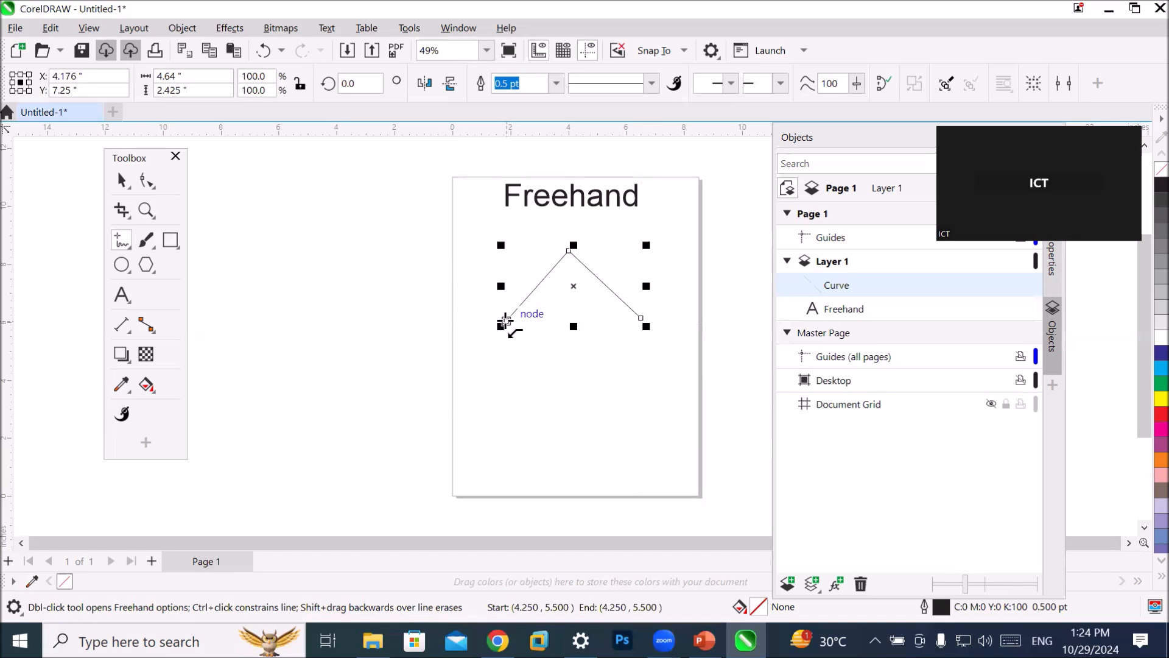
# Extend the peaked line into a closed kite about 4.64 by 7.44 inches and fill it with red.
pyautogui.click(505, 321)
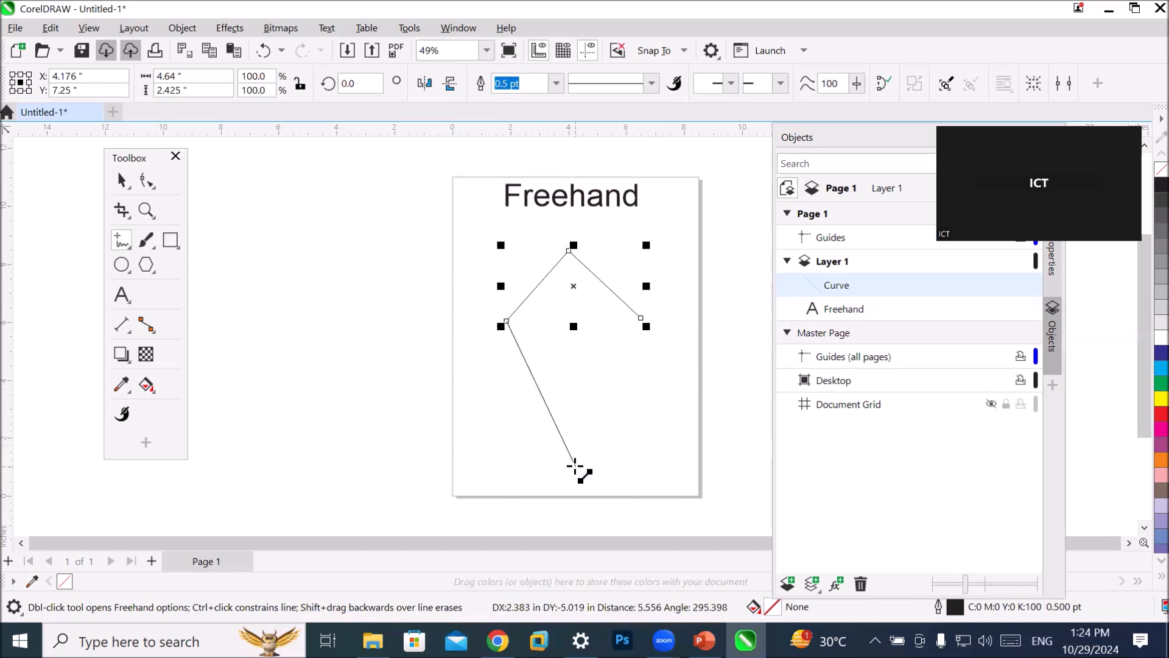
pyautogui.click(574, 467)
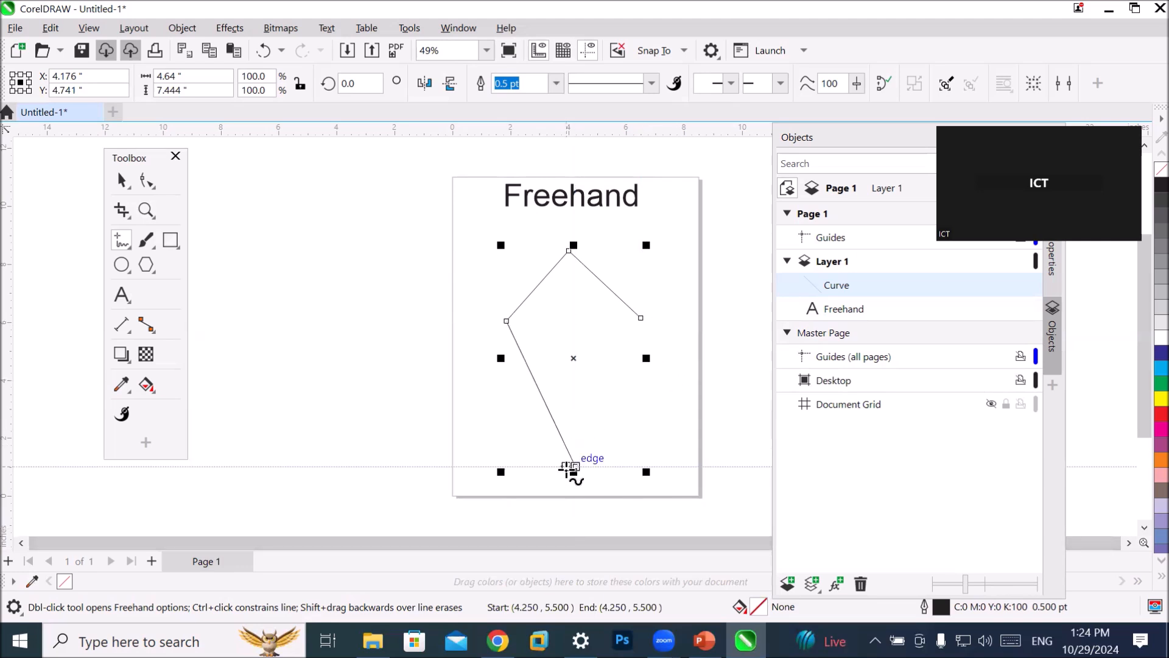
pyautogui.click(575, 468)
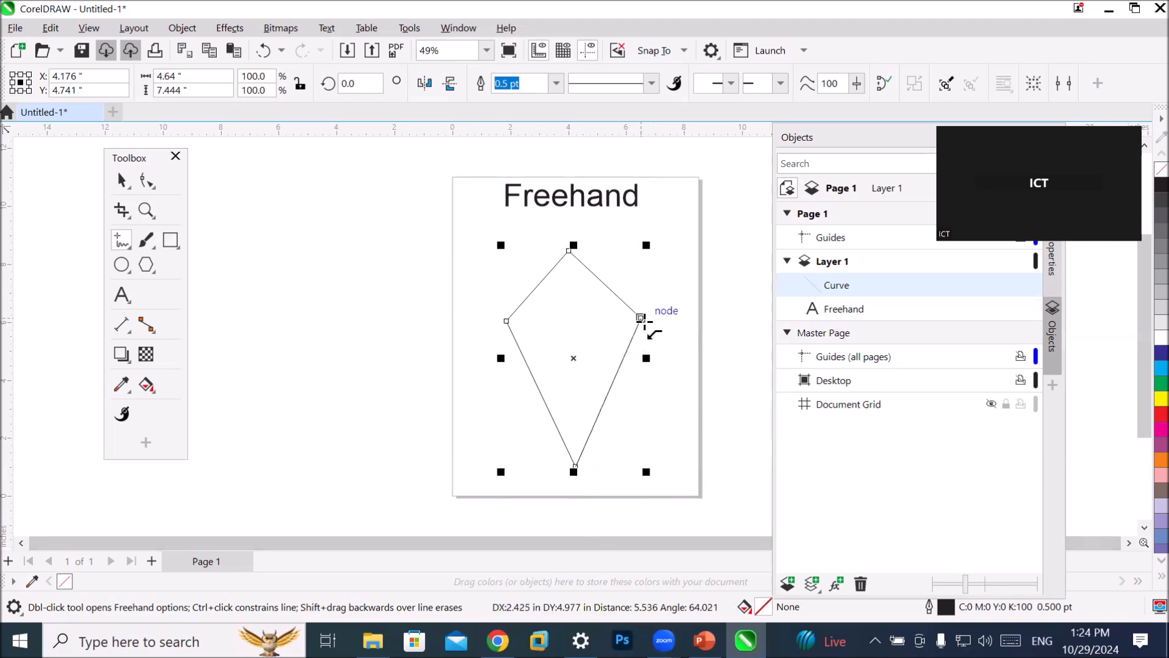
pyautogui.click(641, 318)
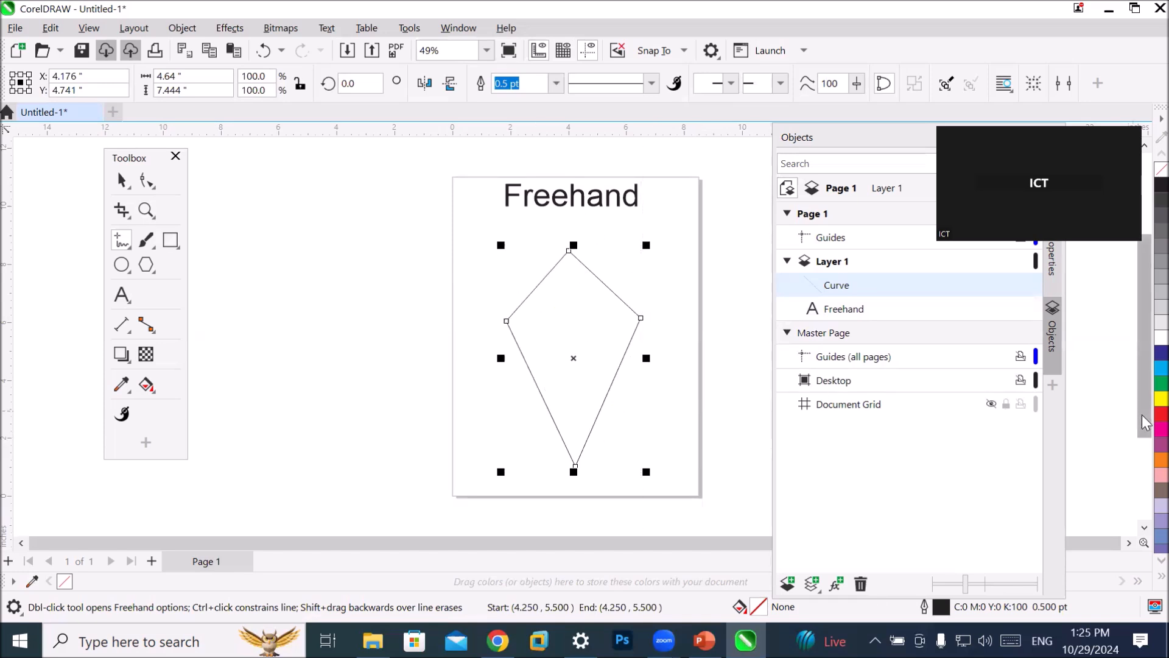
pyautogui.click(1161, 413)
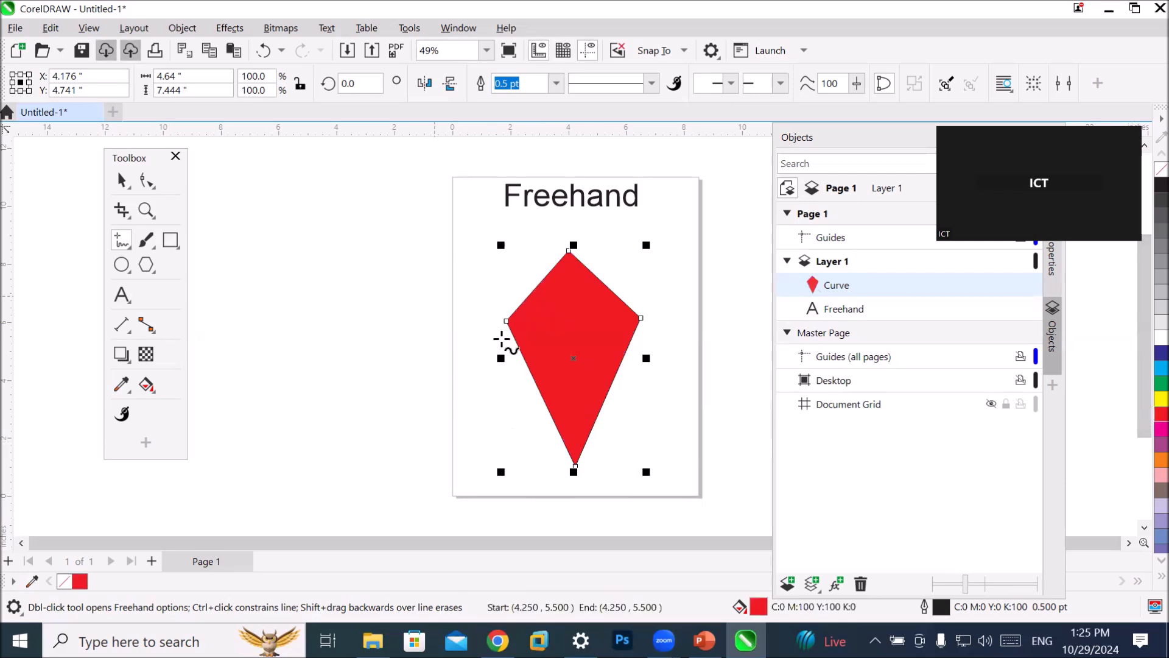
# Draw an open three-segment diamond outline about 6.47 by 6.29 inches in the empty area between the toolbox and the page.
pyautogui.click(309, 255)
pyautogui.click(210, 353)
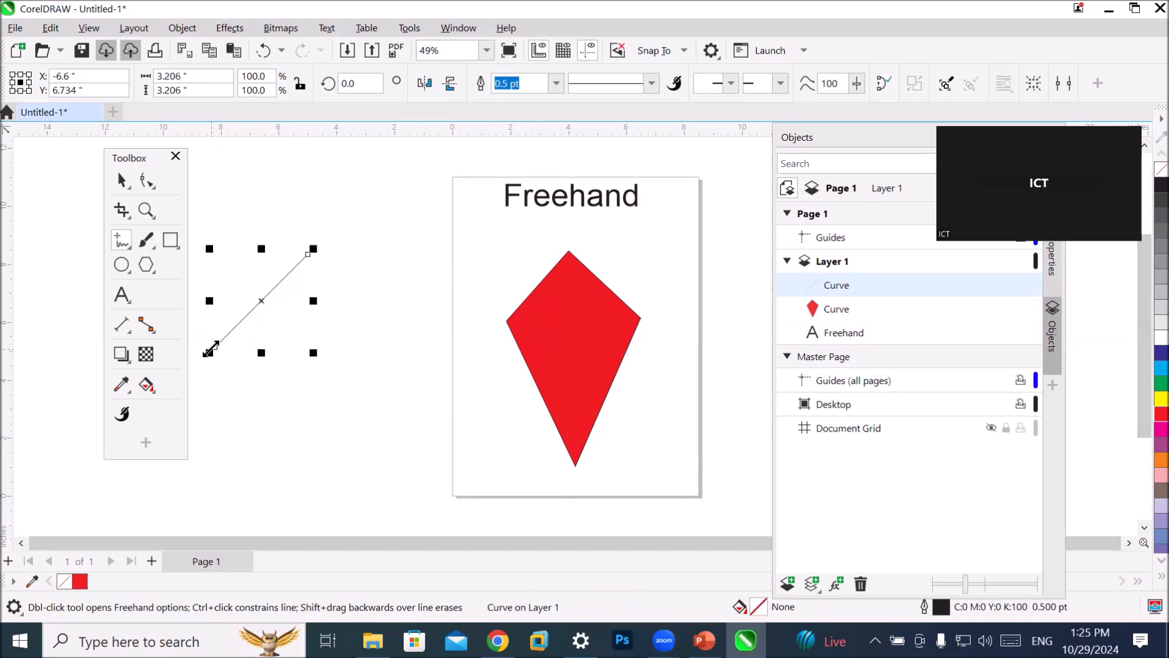
pyautogui.click(213, 349)
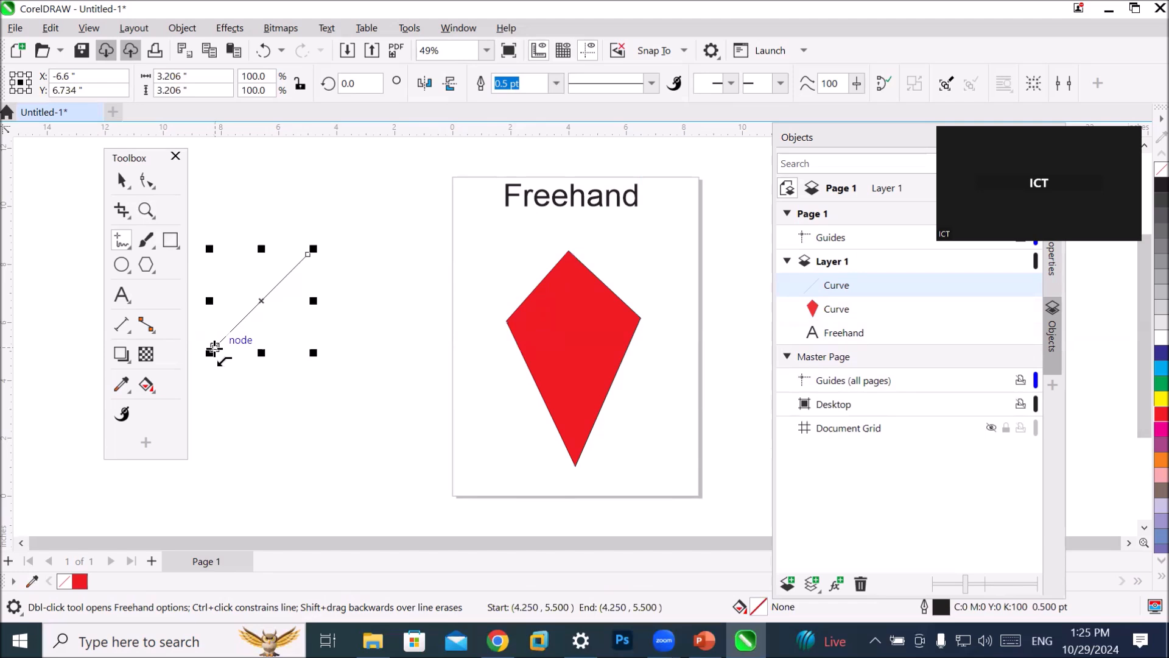
pyautogui.click(316, 436)
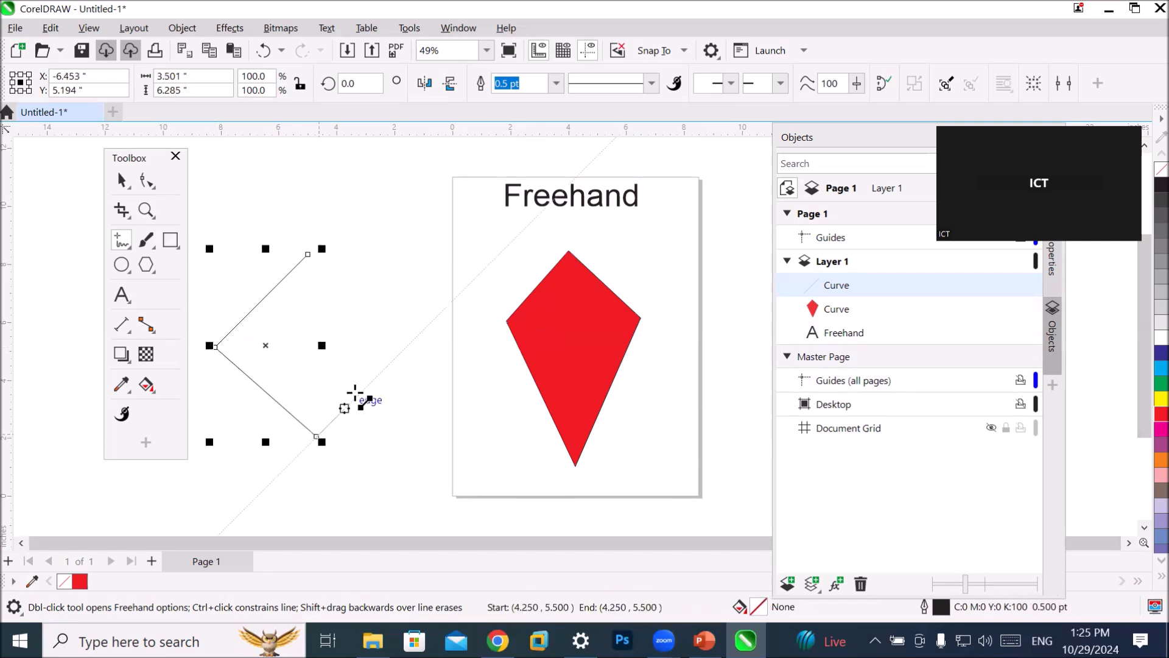
pyautogui.click(401, 350)
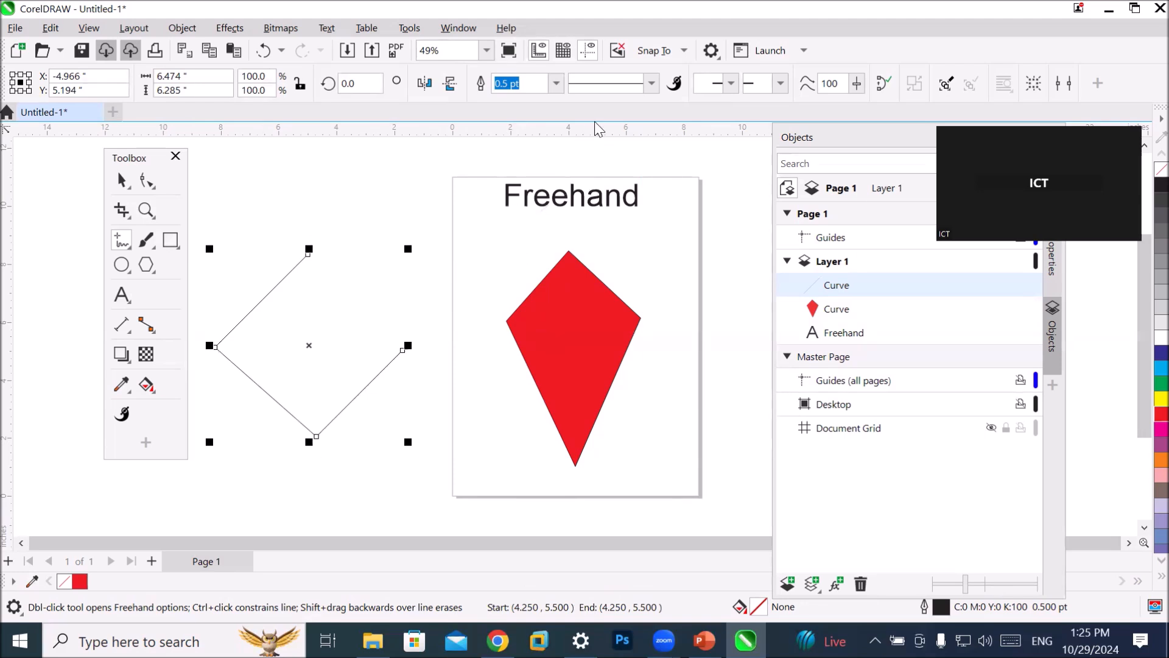
# Set the open line's outline width to 10 pt, trying a dotted line style before restoring the solid style.
pyautogui.click(556, 83)
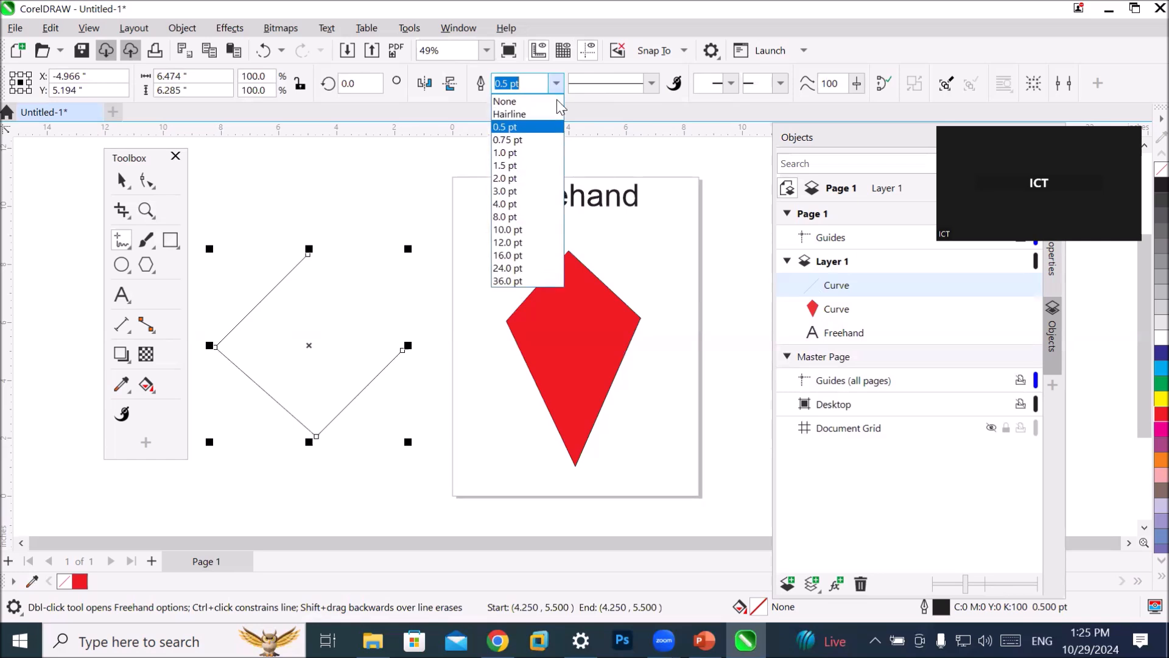
pyautogui.click(527, 229)
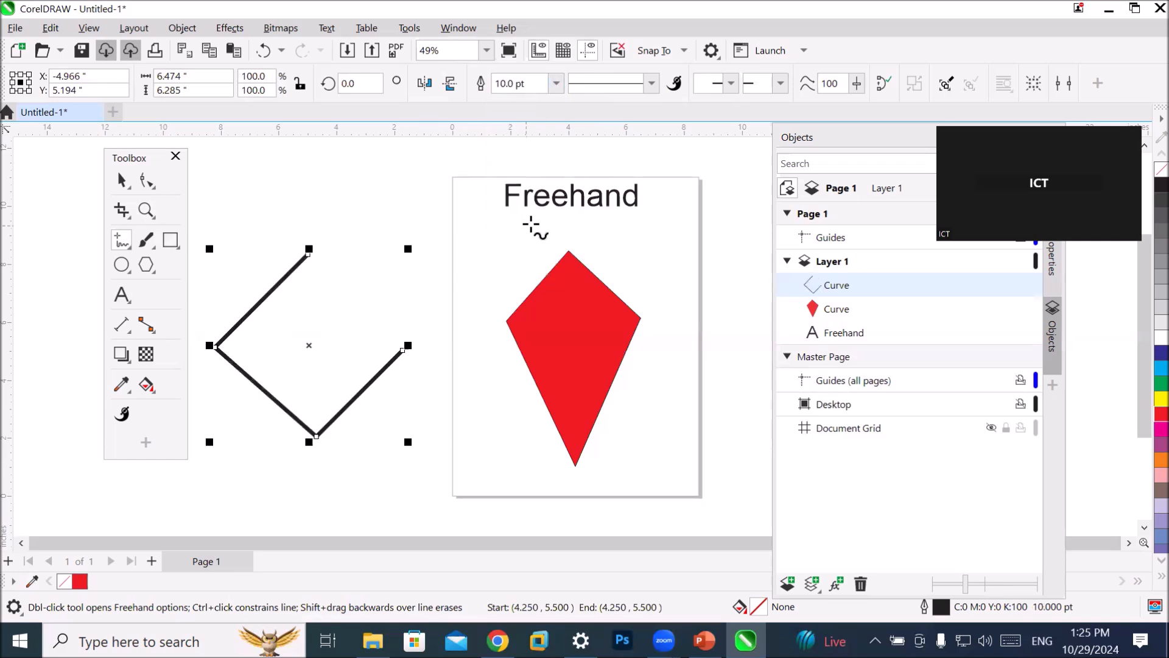
pyautogui.click(652, 84)
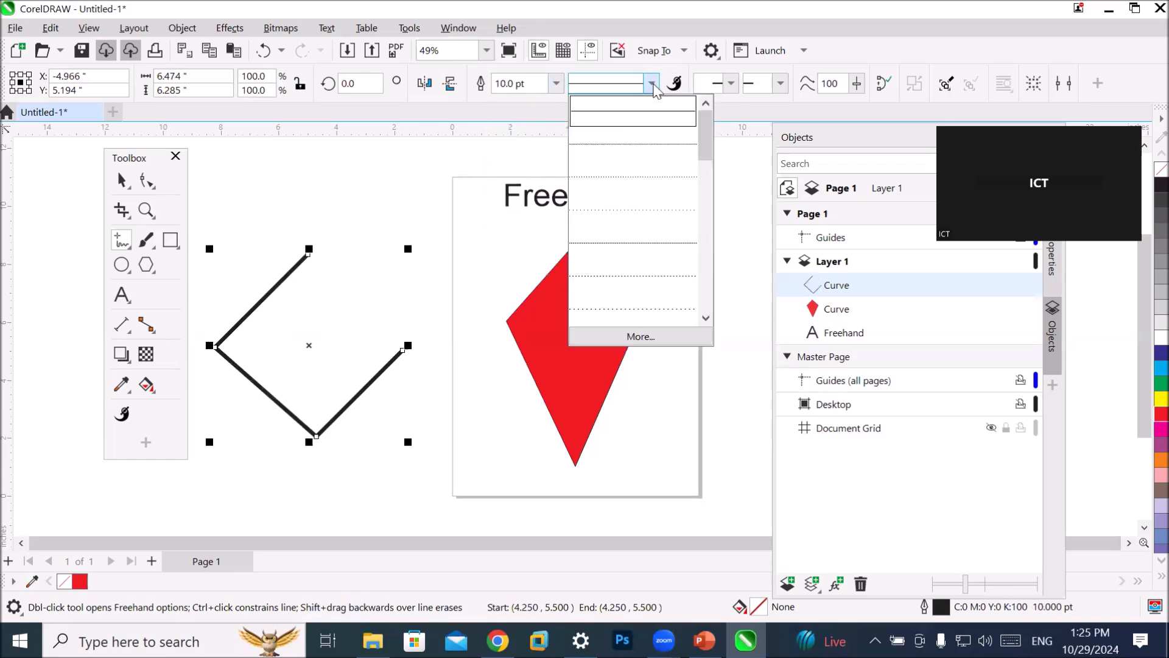
pyautogui.click(634, 182)
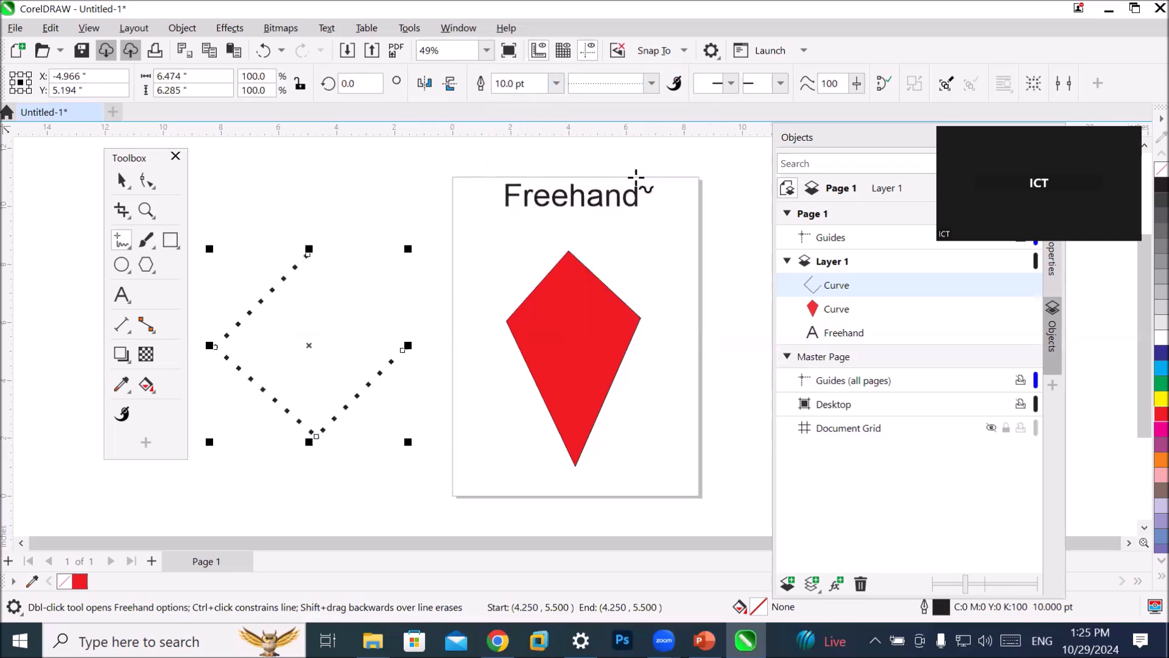
pyautogui.click(651, 83)
pyautogui.click(642, 116)
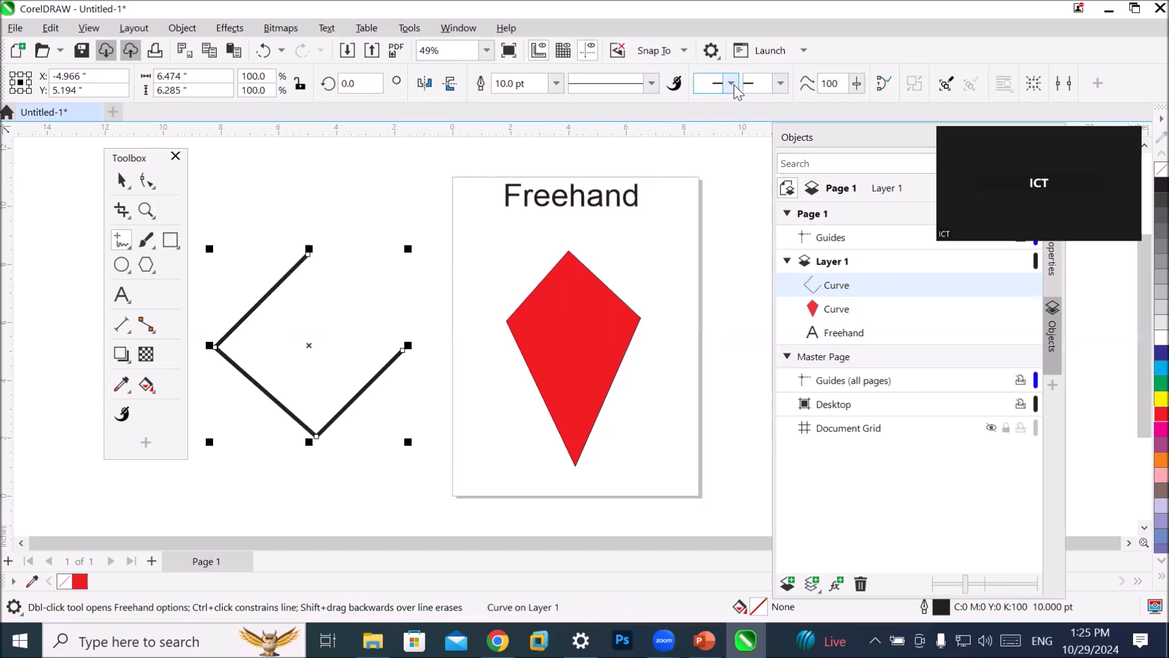
# Add a solid triangular arrowhead to the open line's end and an open circle to its start.
pyautogui.click(783, 85)
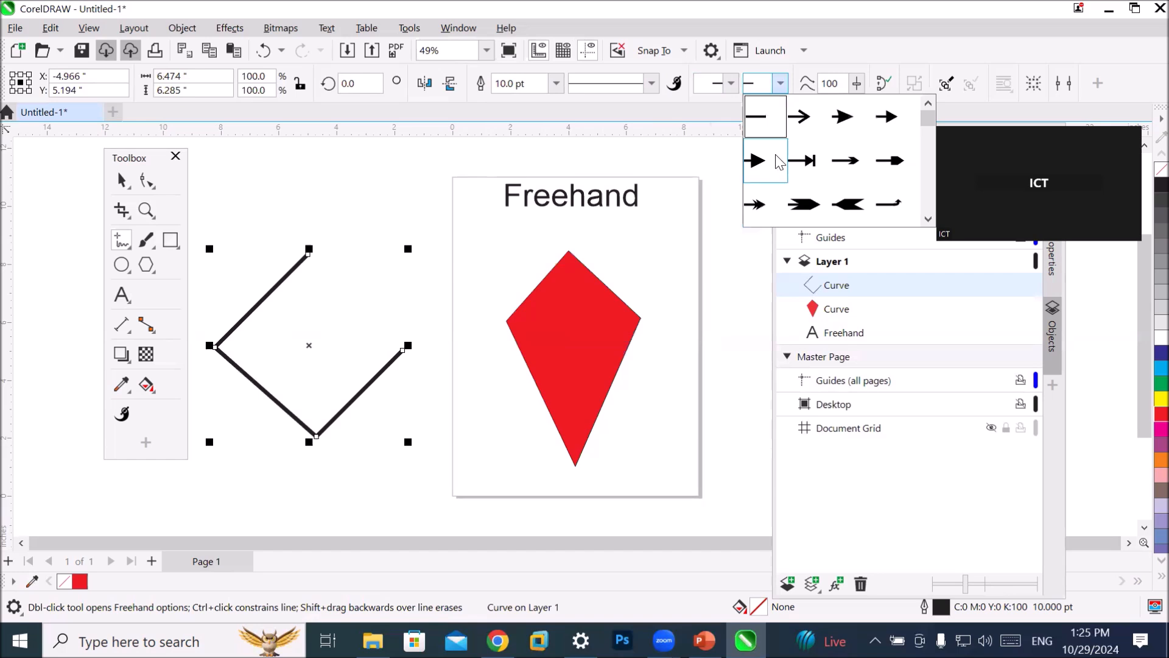
pyautogui.click(754, 159)
pyautogui.click(731, 83)
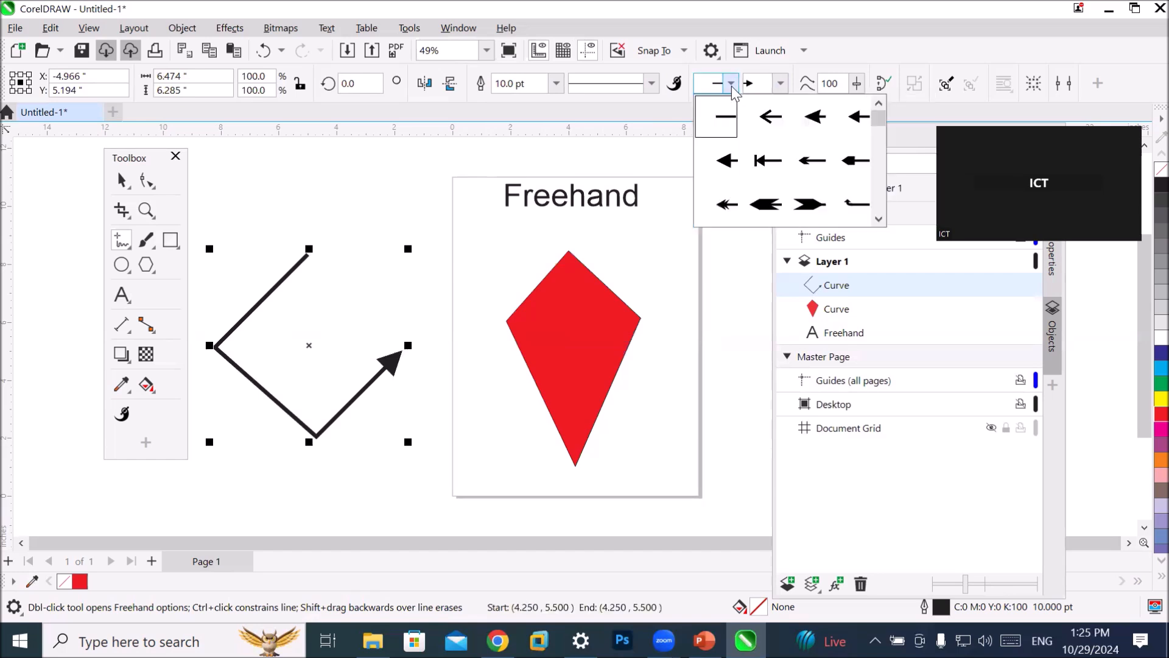
pyautogui.scroll(-8, 890, 192)
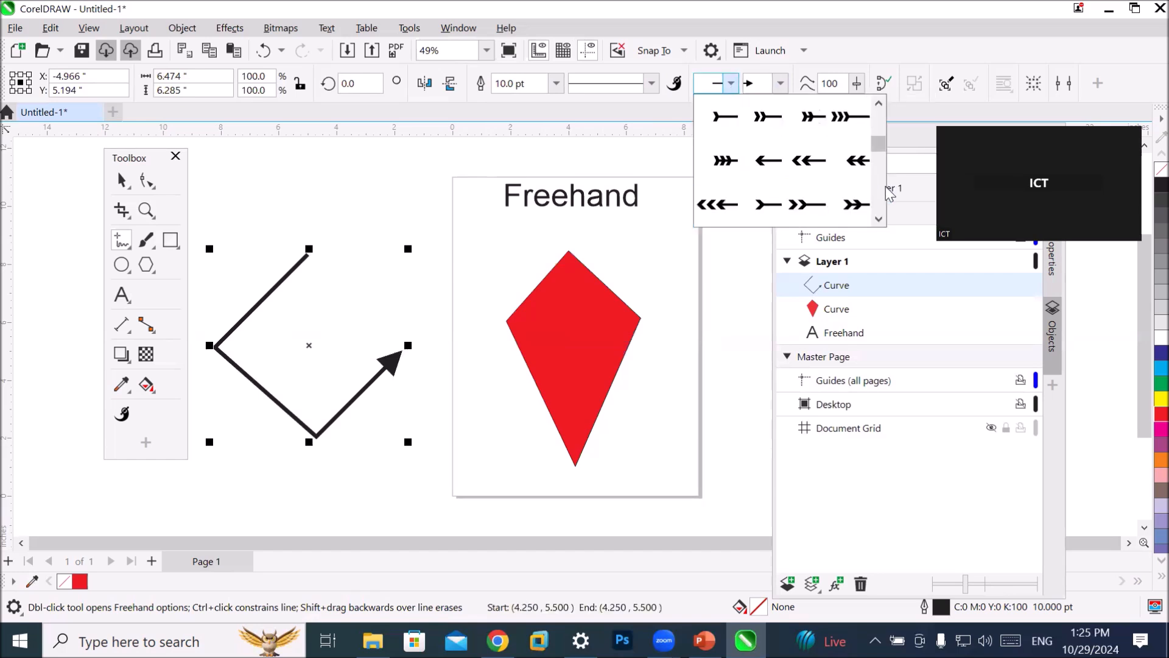
pyautogui.click(807, 205)
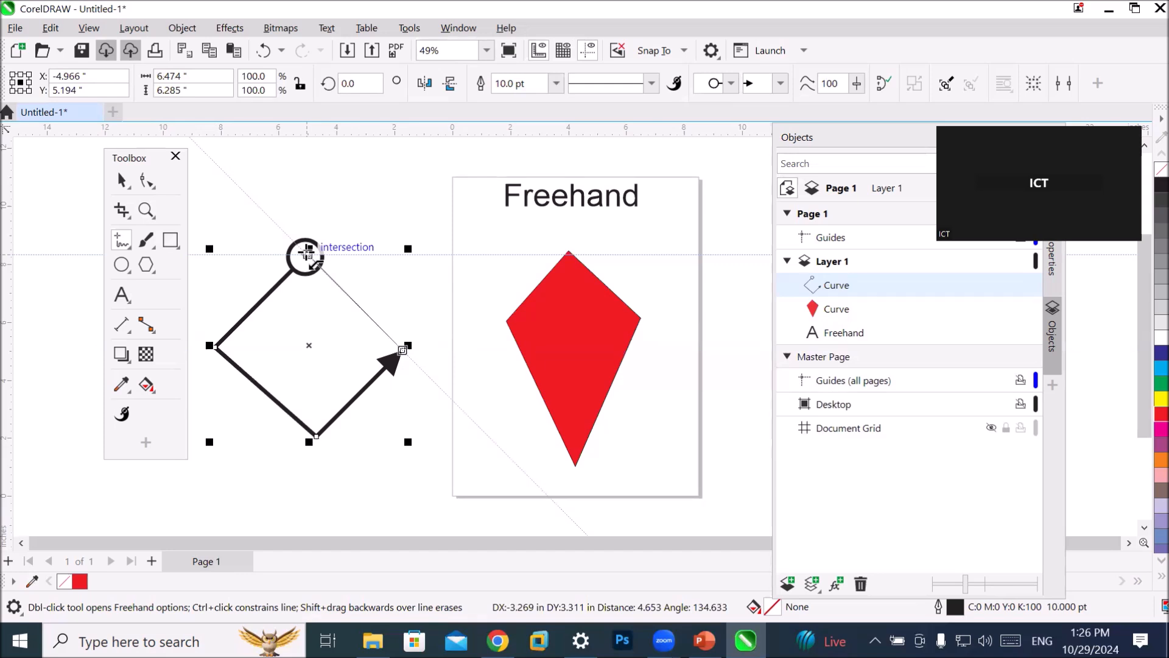
# Close the open line into a diamond with a cyan fill and a red outline.
pyautogui.click(307, 251)
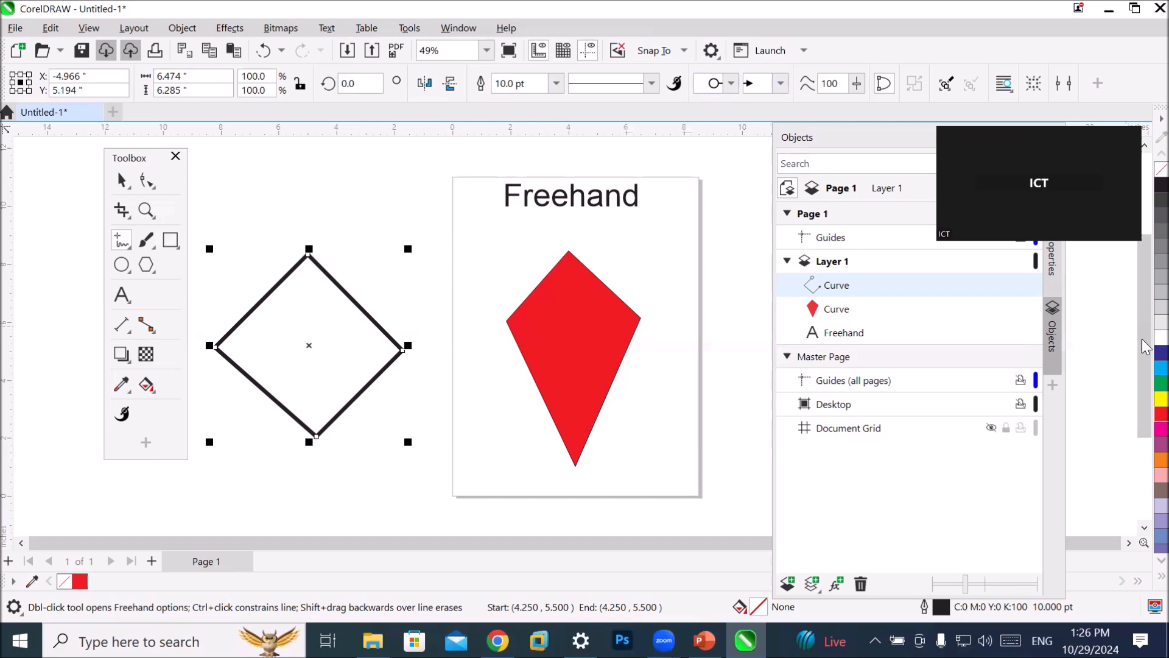
pyautogui.click(1160, 368)
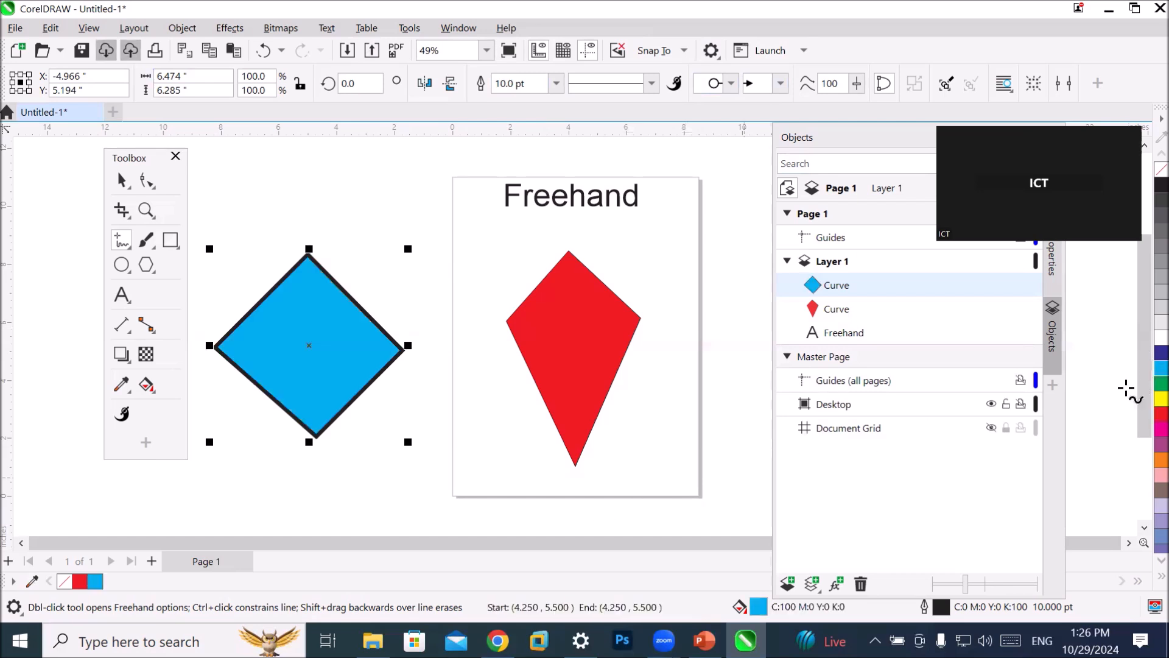
pyautogui.rightClick(1160, 414)
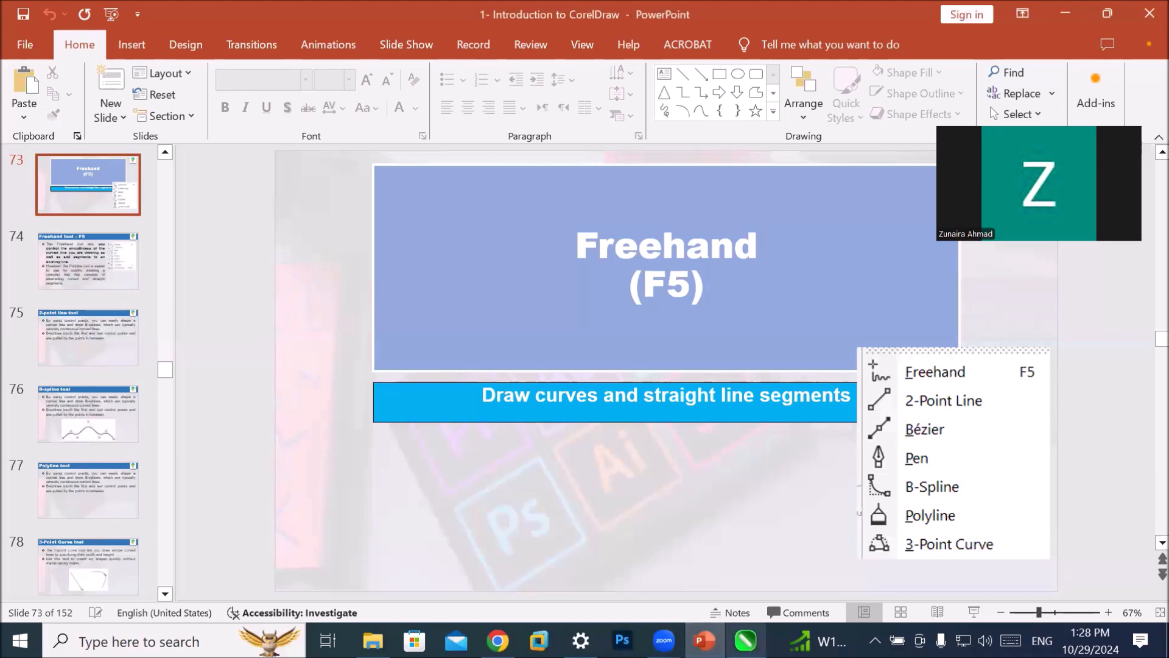
# Read the "Freehand tool – F5" slide in the PowerPoint presentation, then return to CorelDRAW.
pyautogui.moveTo(746, 639)
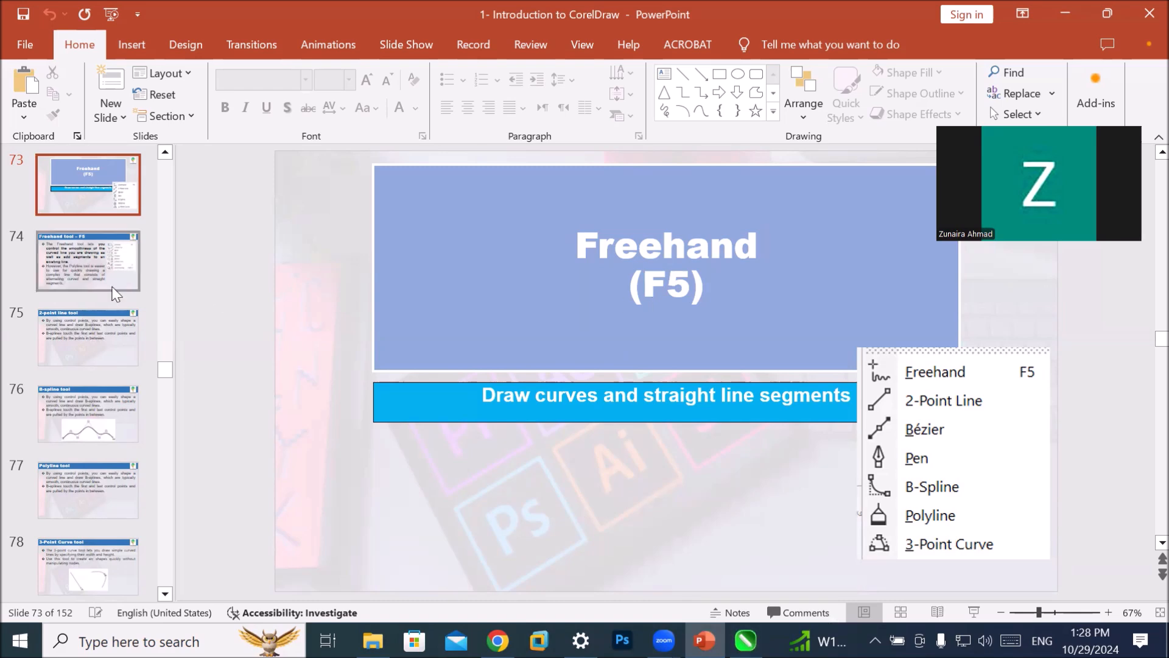
pyautogui.click(91, 264)
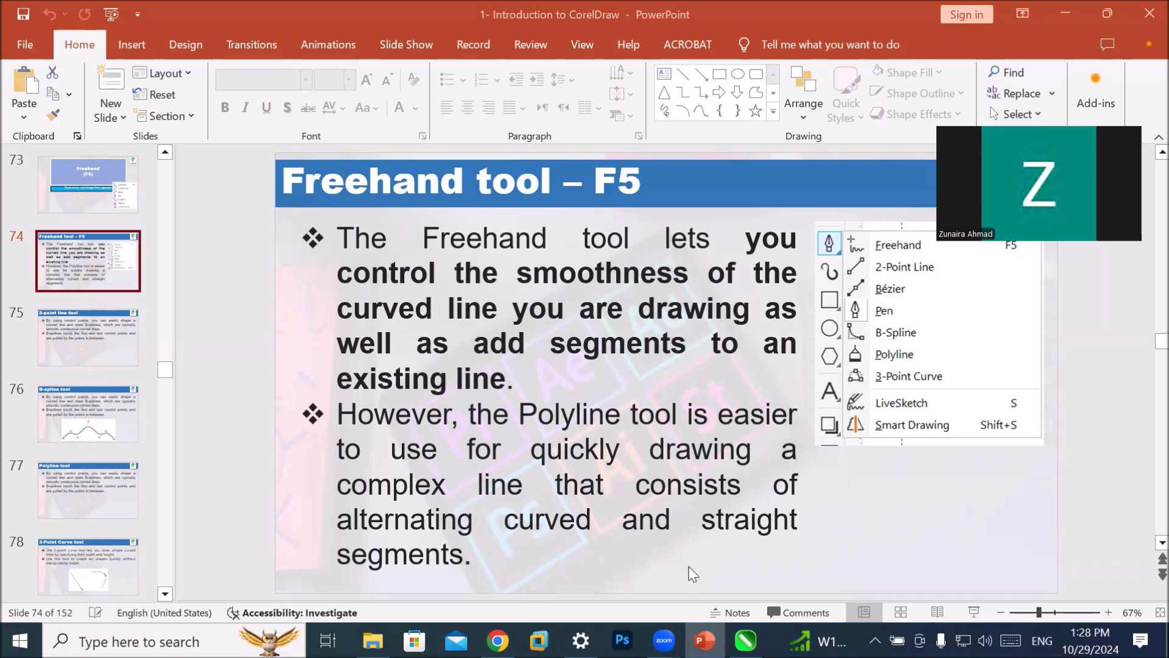
pyautogui.click(746, 639)
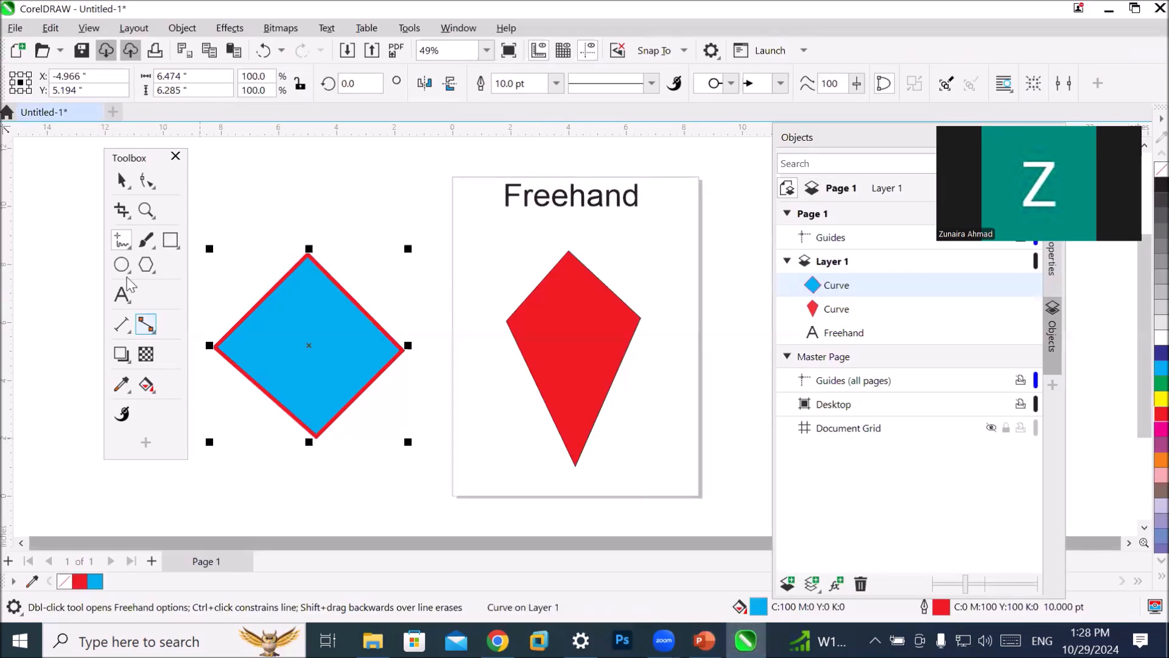
# Move the red kite off the page behind the blue diamond with the Pick tool, leaving nothing selected.
pyautogui.click(303, 345)
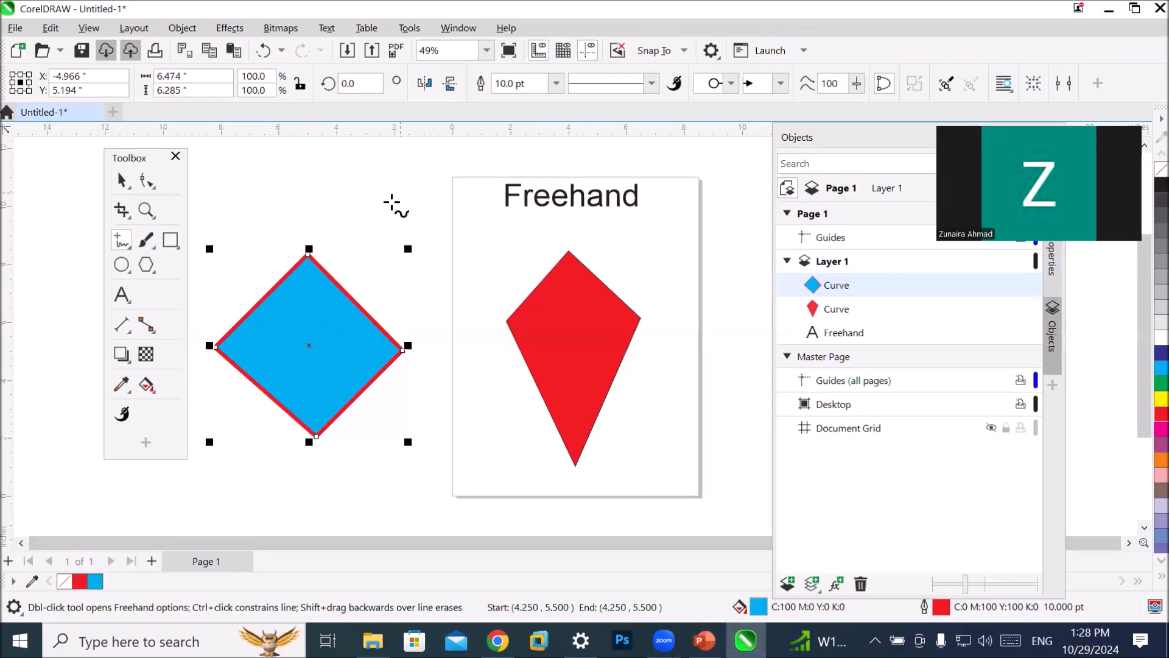
pyautogui.click(121, 180)
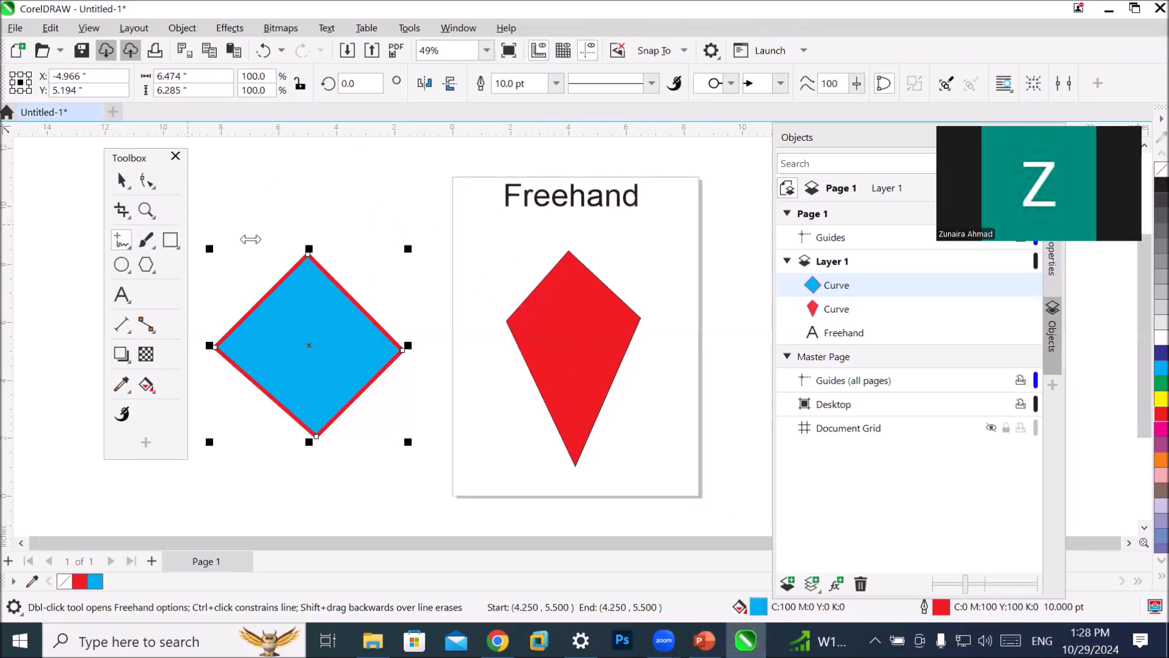
pyautogui.click(594, 359)
pyautogui.moveTo(598, 358); pyautogui.dragTo(338, 322)
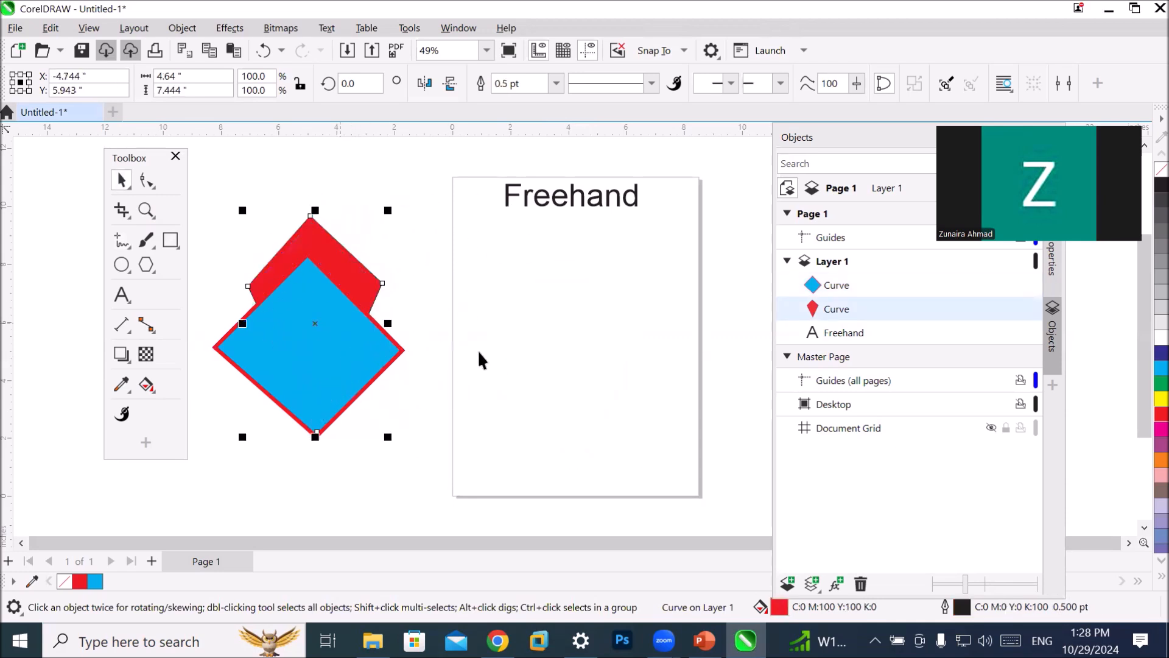
pyautogui.click(526, 364)
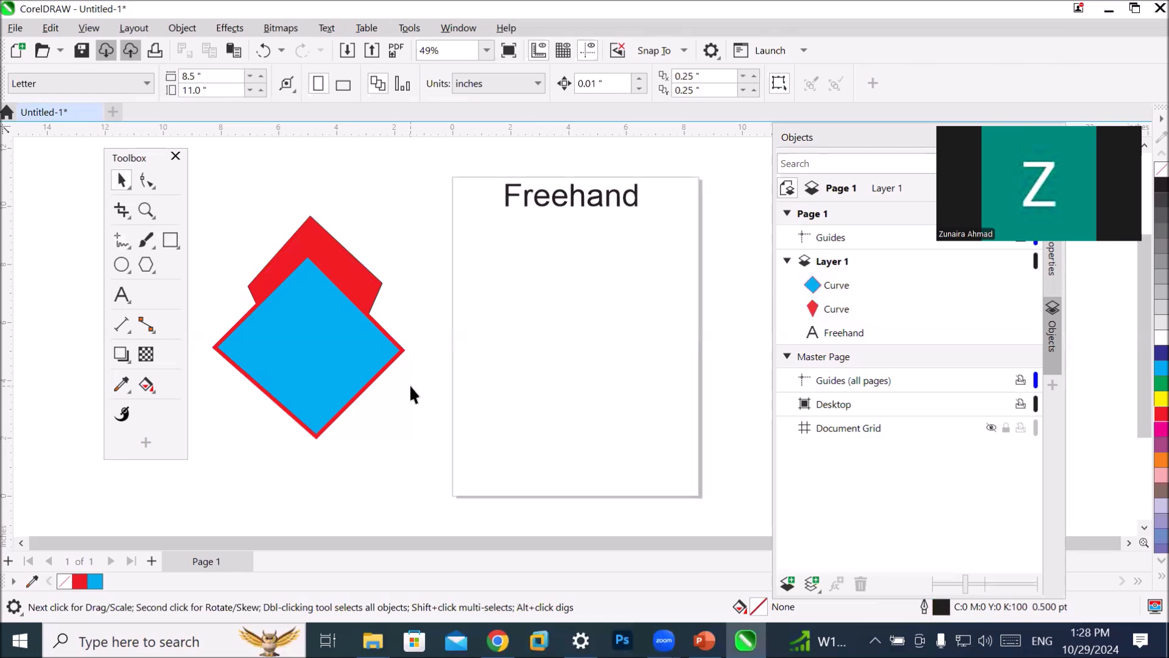
# Draw an open two-segment line with the Freehand tool along the page's bottom and right edges, about 8.56 by 10.95 inches.
pyautogui.click(122, 241)
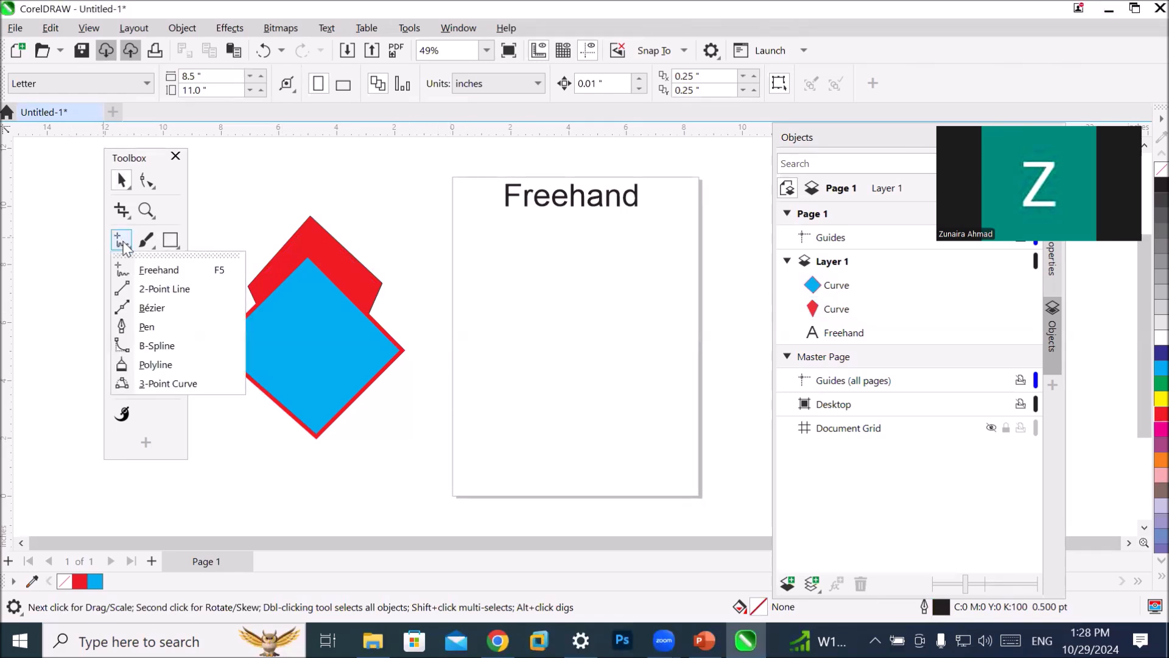
pyautogui.click(158, 274)
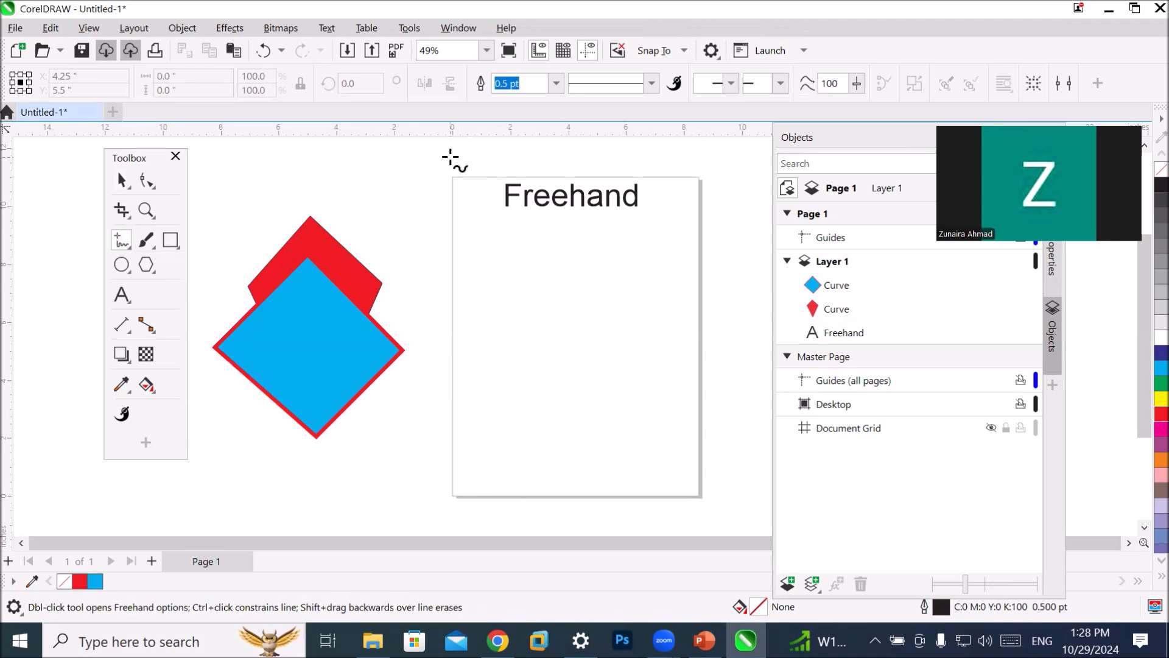
pyautogui.click(453, 496)
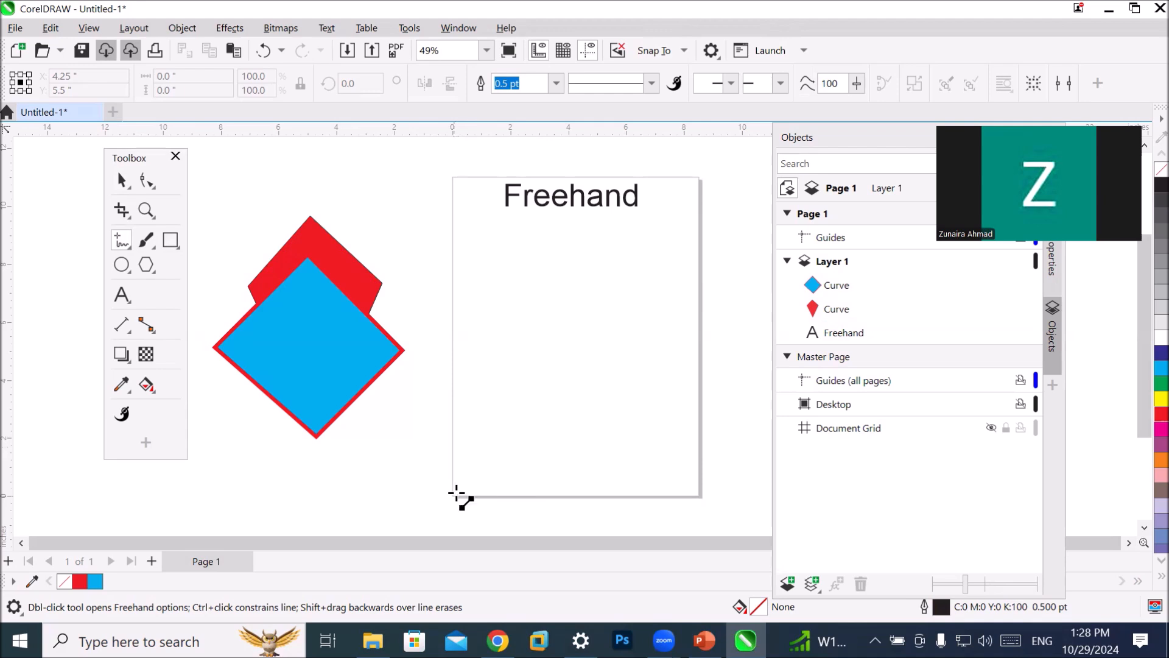
pyautogui.click(702, 496)
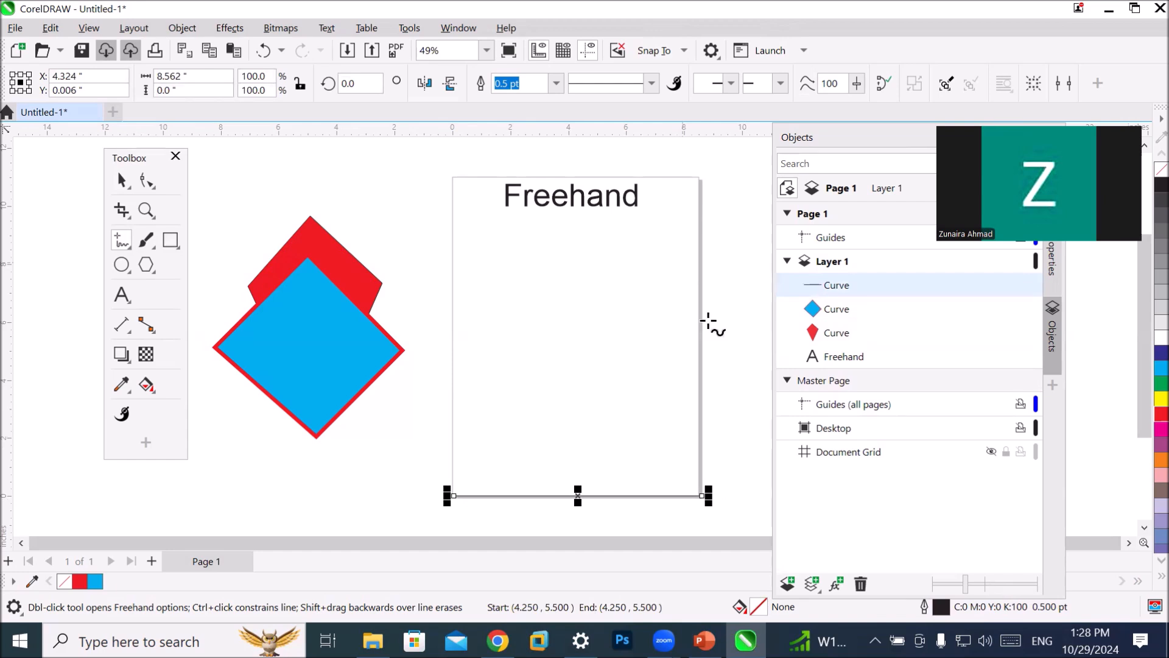
pyautogui.click(703, 495)
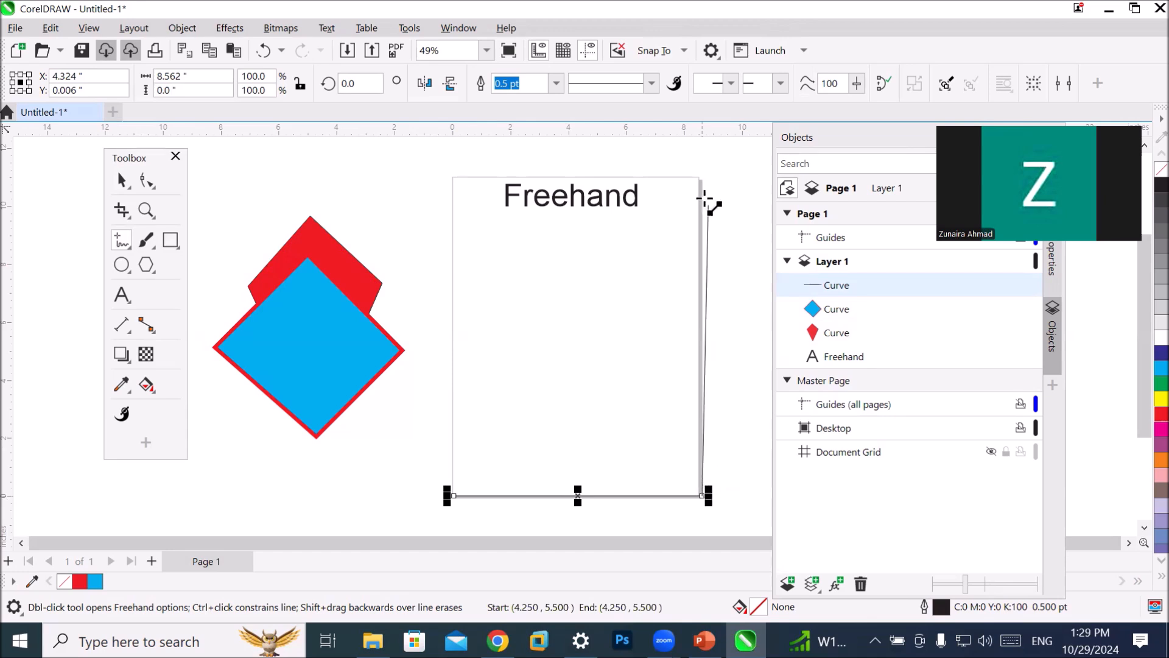
pyautogui.click(702, 178)
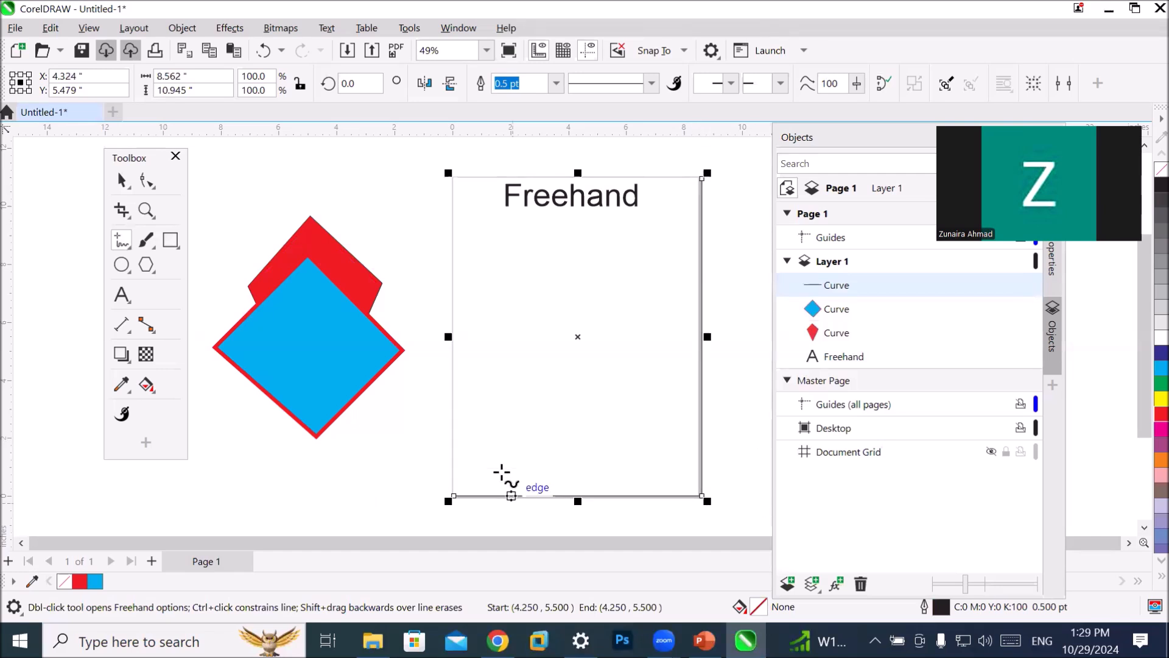
# Give the line along the page edges a 24 pt outline in red.
pyautogui.click(555, 82)
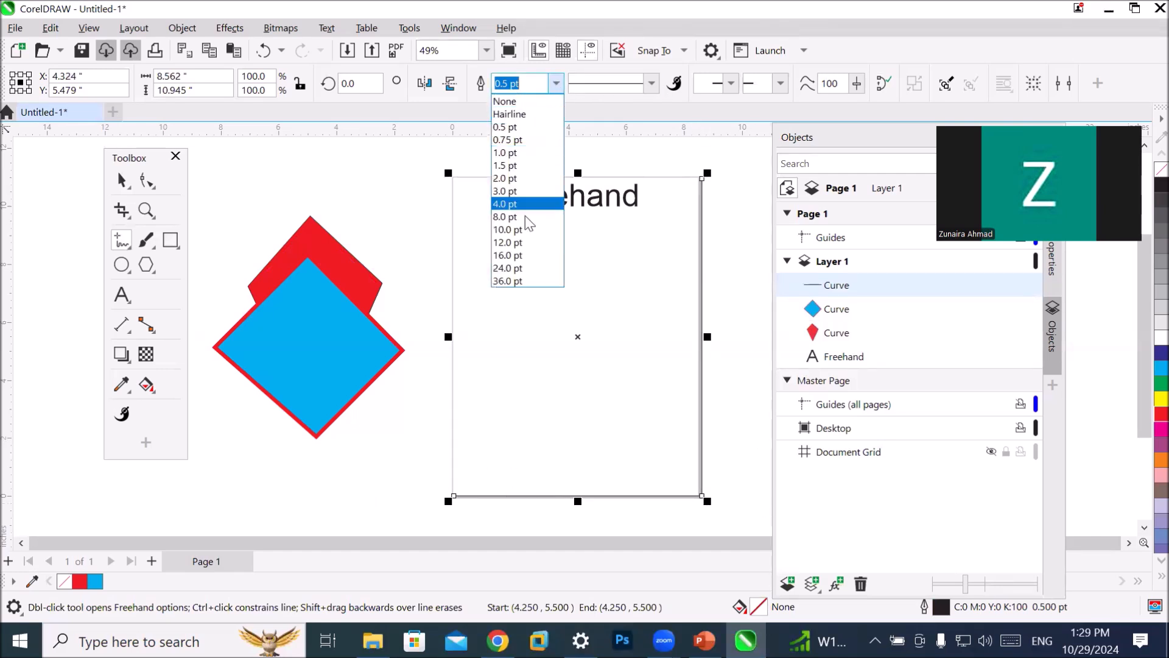
pyautogui.click(522, 230)
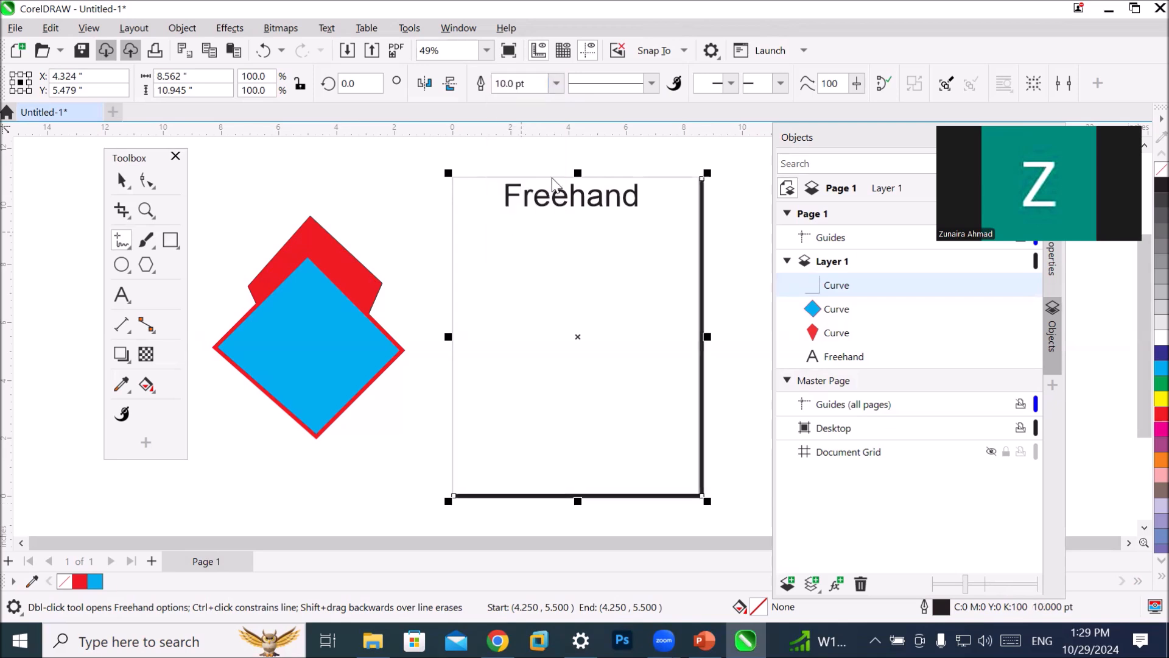
pyautogui.click(556, 85)
pyautogui.click(528, 267)
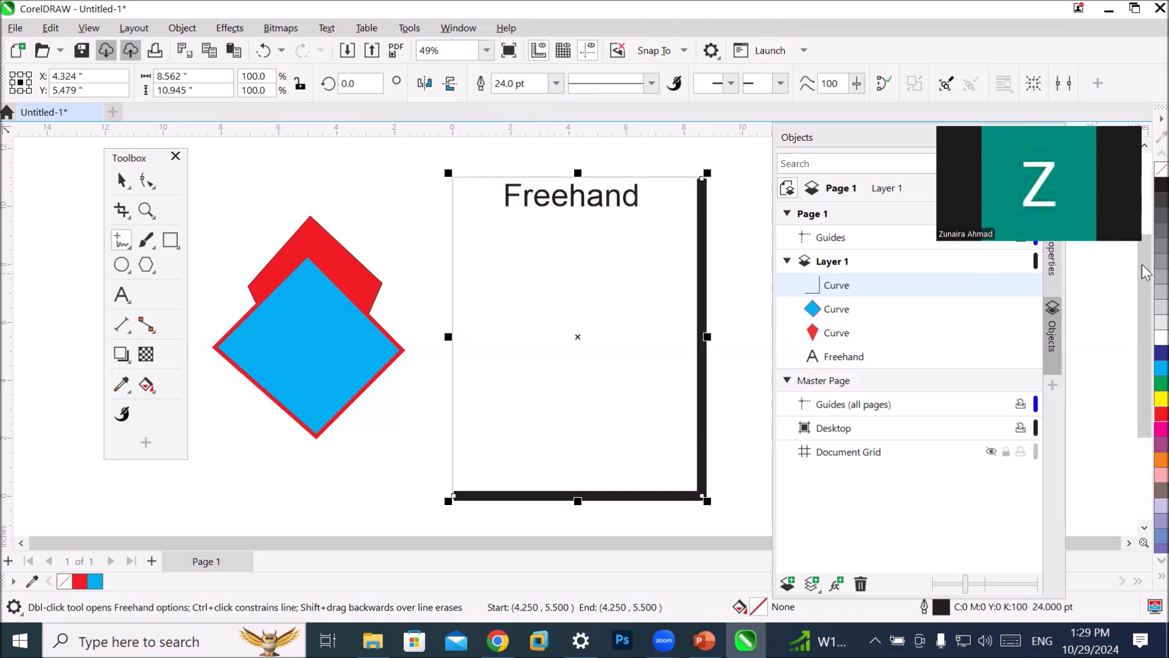
pyautogui.rightClick(1146, 313)
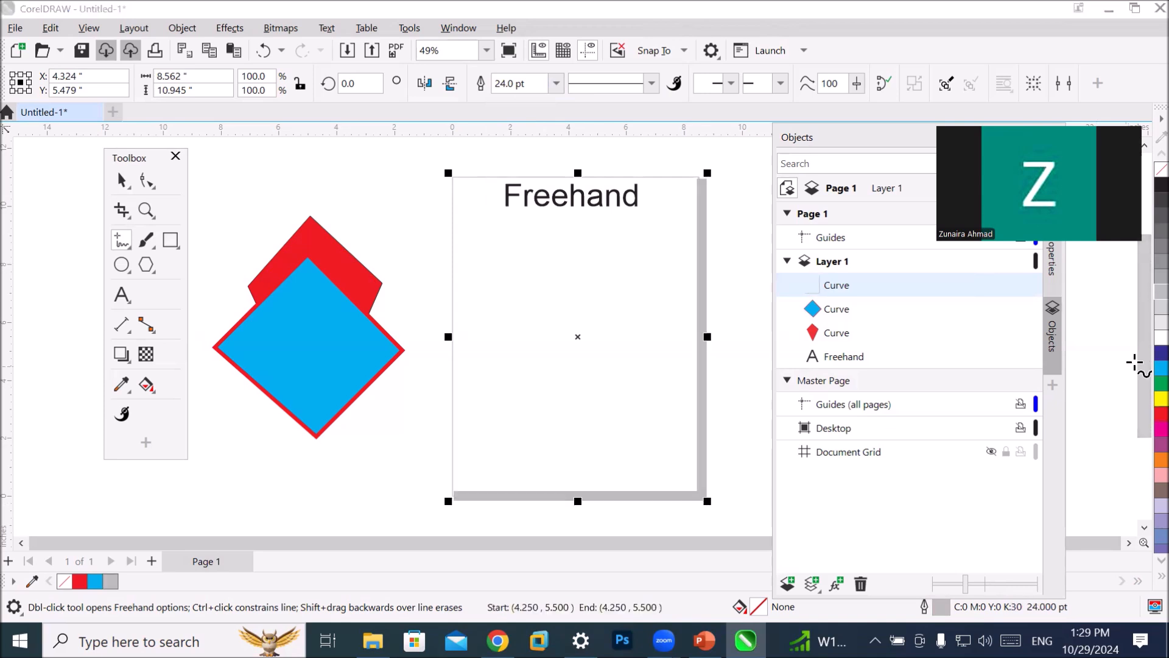
pyautogui.rightClick(1161, 413)
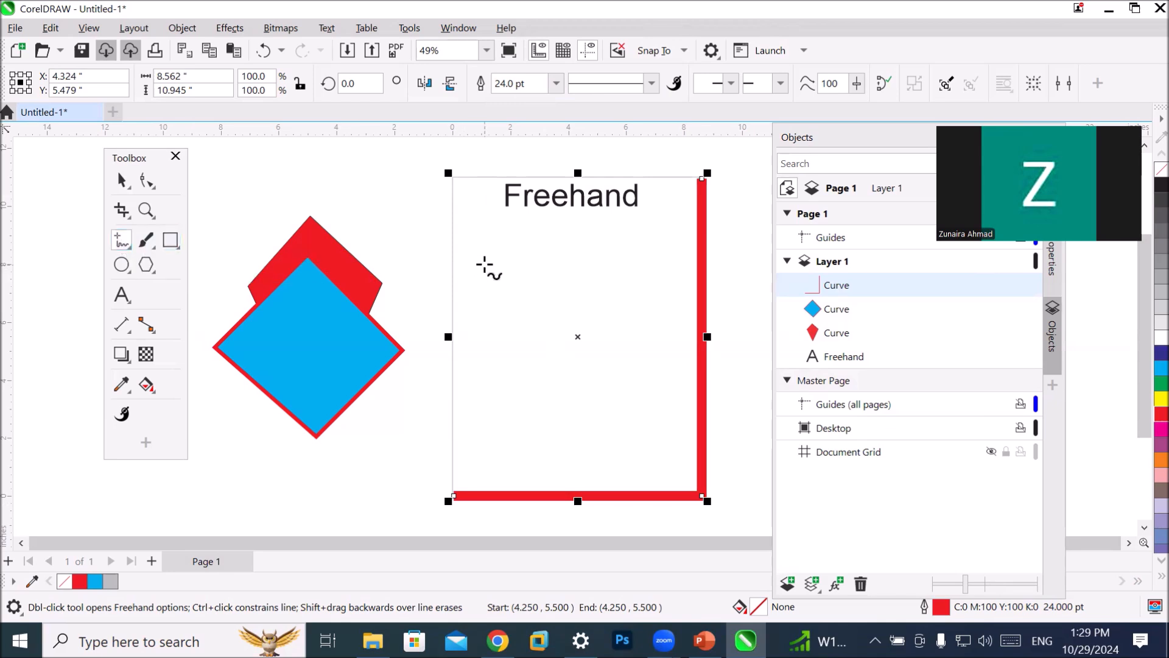
# Draw an L-shaped freehand line inside the page below the heading, about 6.62 inches wide and 5.5 inches high.
pyautogui.click(489, 264)
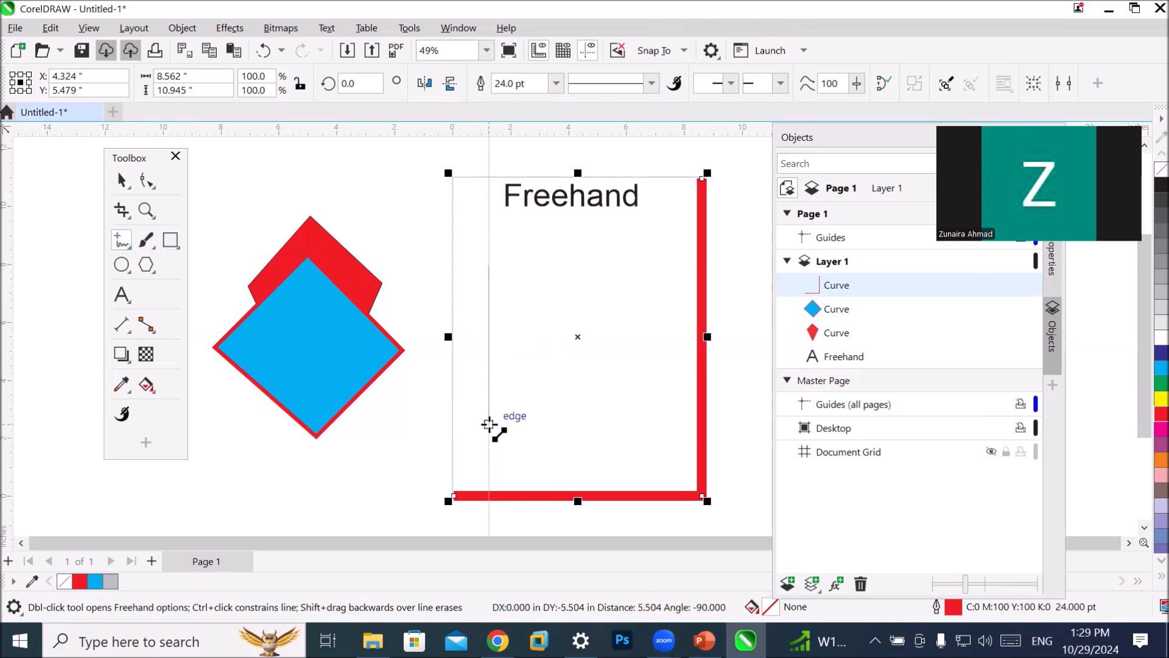
pyautogui.click(488, 424)
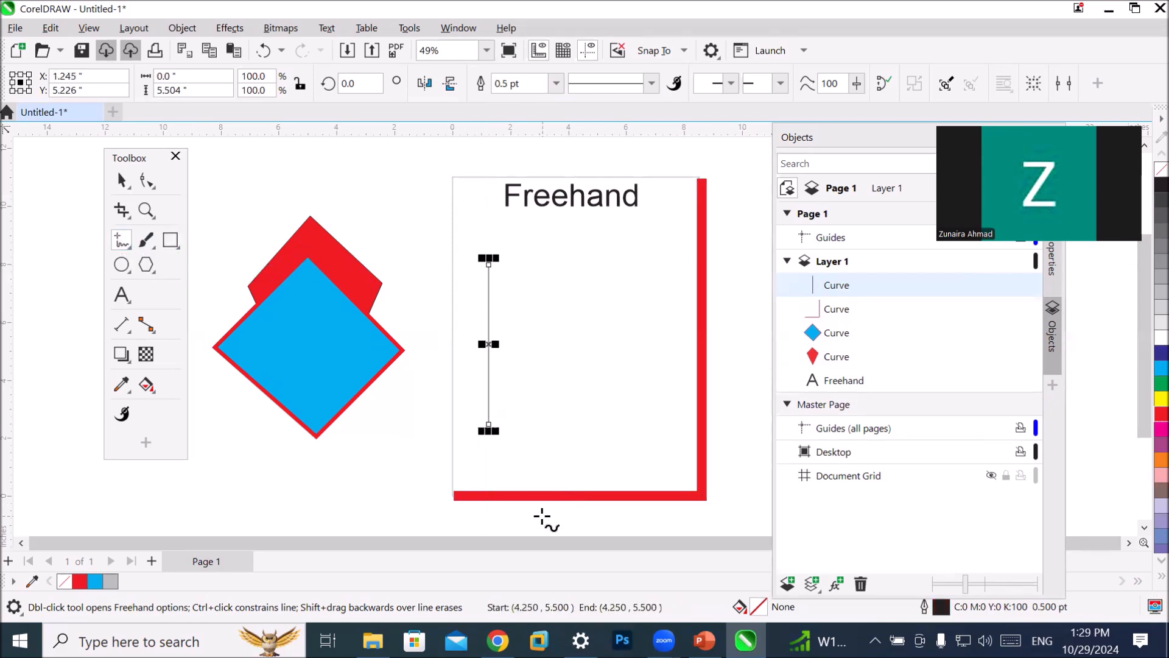
pyautogui.click(488, 425)
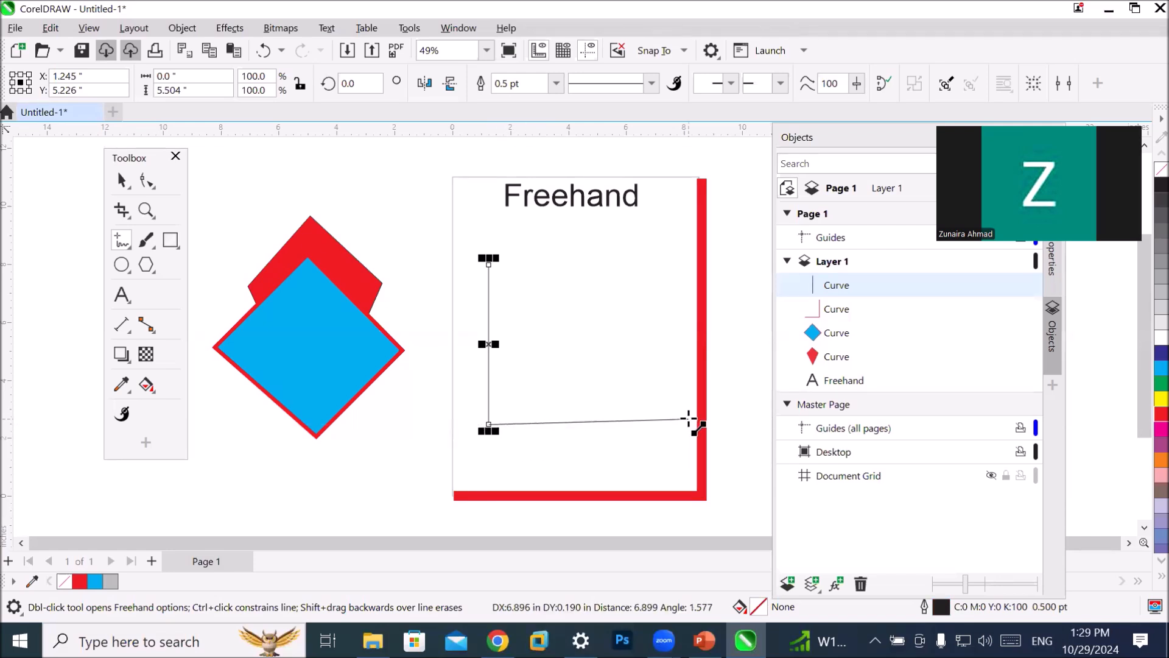
pyautogui.click(681, 424)
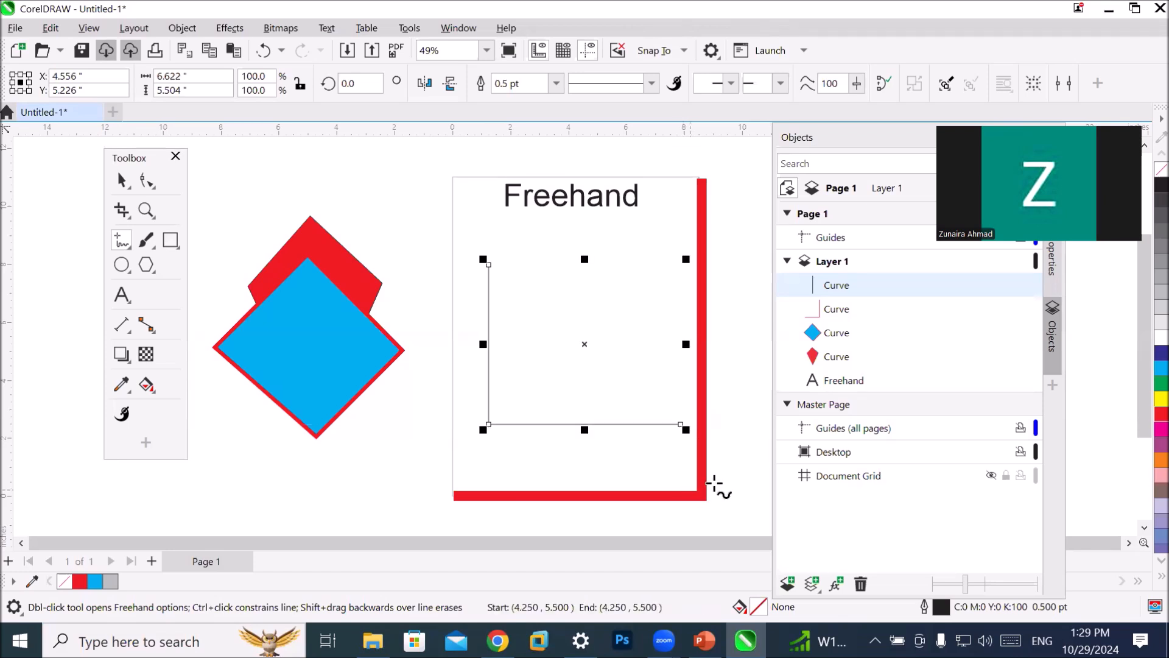
# Give the L-shaped line a 16 pt outline in dark blue.
pyautogui.click(556, 88)
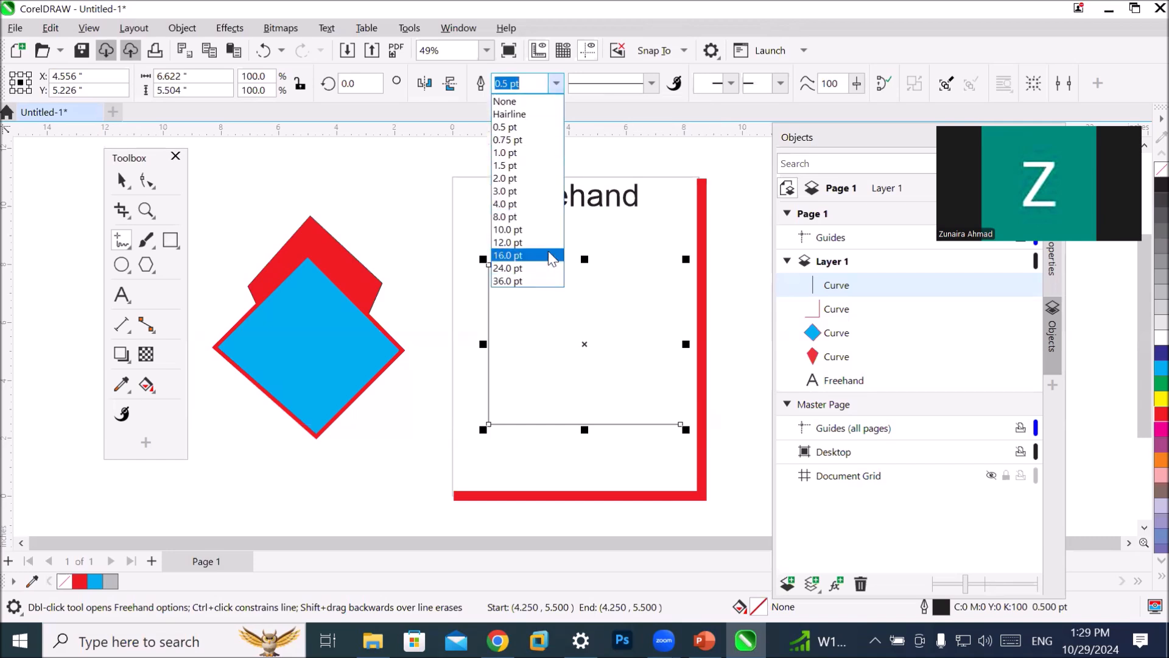
pyautogui.click(524, 254)
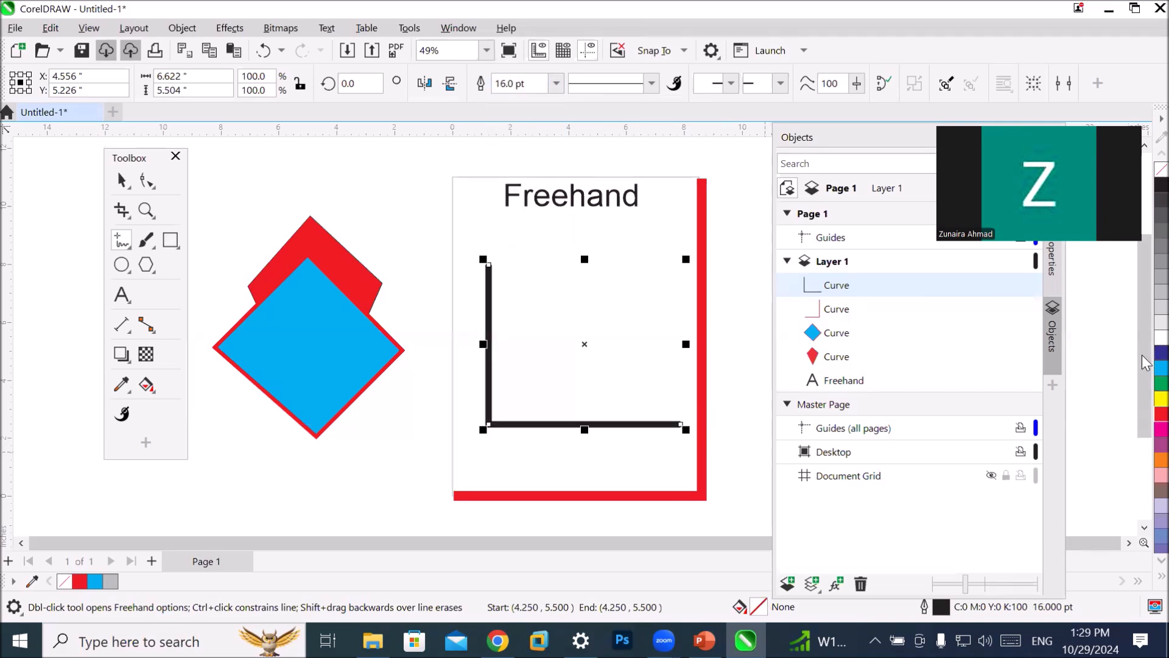
pyautogui.rightClick(1161, 352)
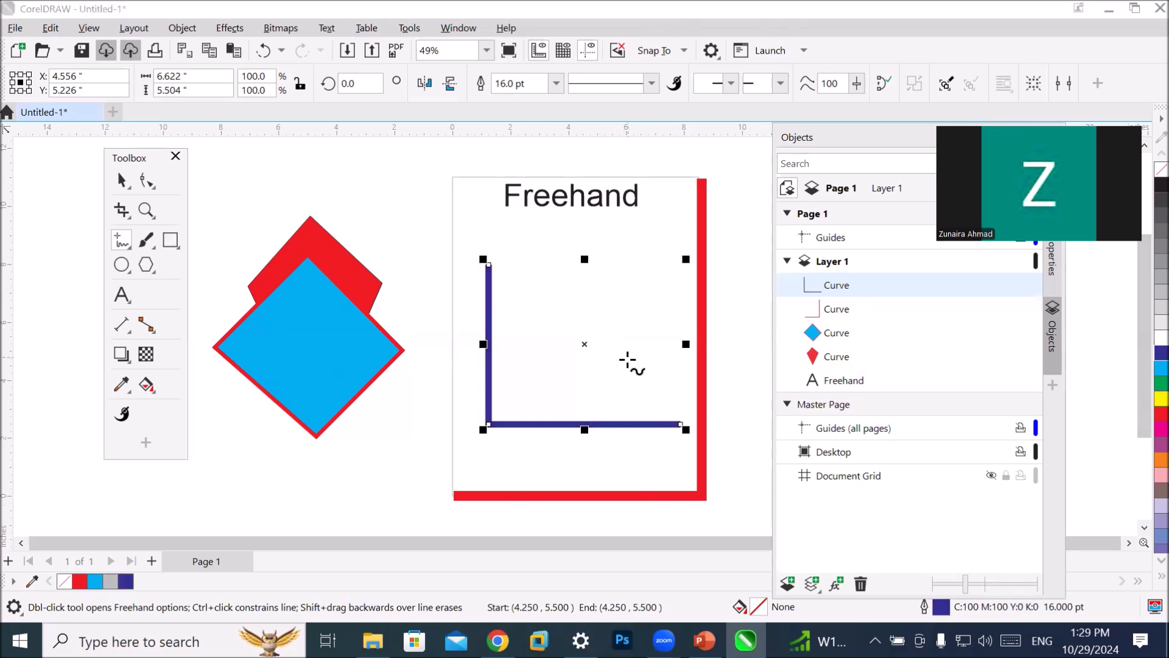
# Draw an inverted L-shaped freehand line opposite the dark blue one, about 4.72 inches wide and 5.13 inches high.
pyautogui.click(676, 421)
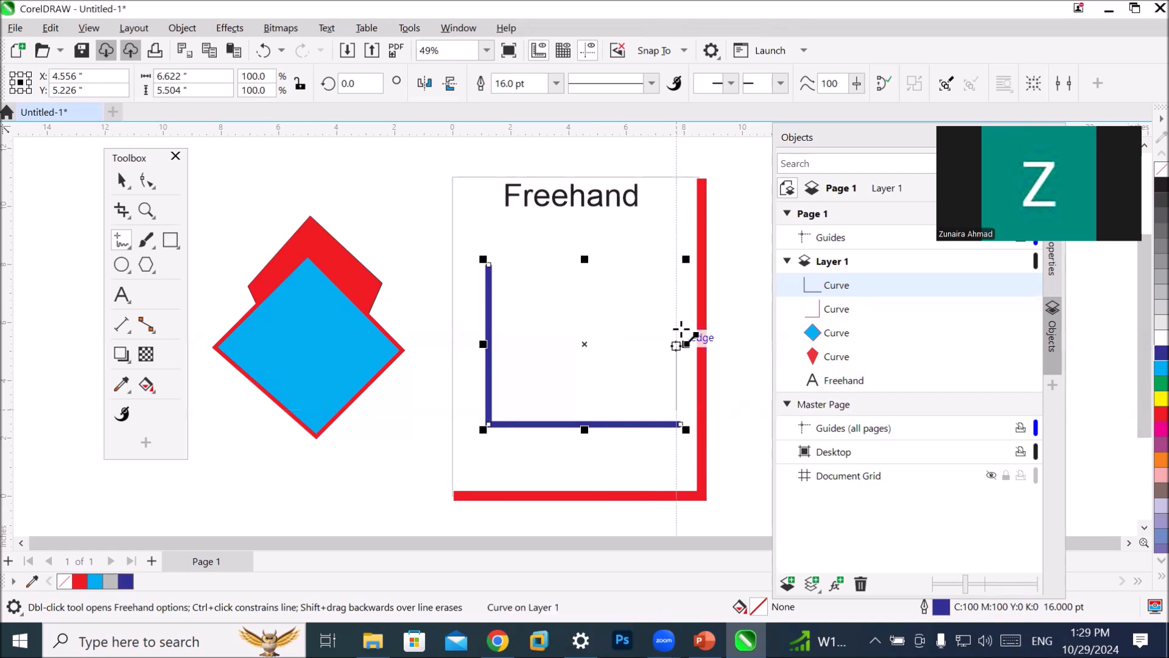
pyautogui.click(676, 260)
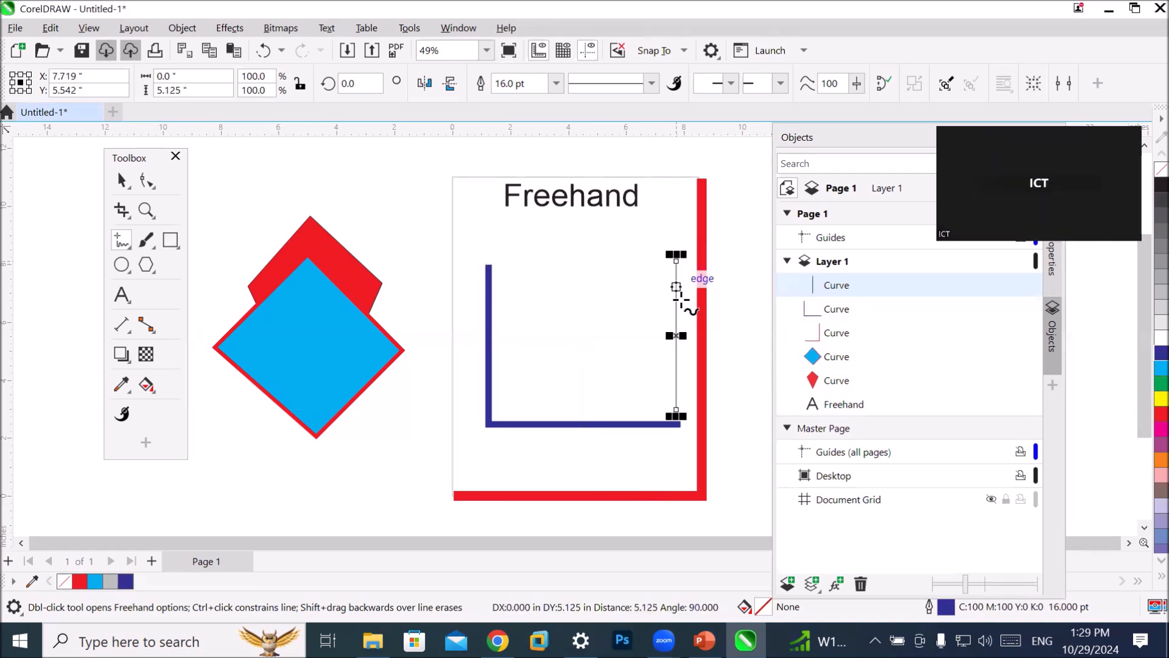
pyautogui.click(676, 260)
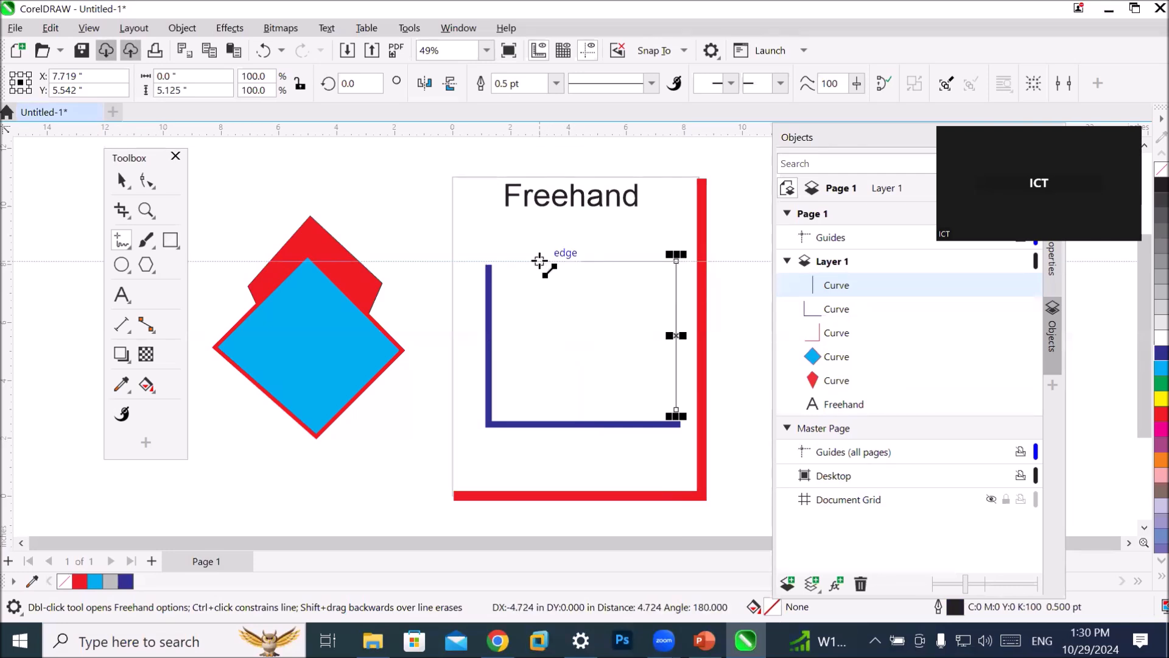
pyautogui.click(538, 261)
# Give the inverted L-shaped line an 8 pt cyan outline and leave nothing selected.
pyautogui.click(556, 83)
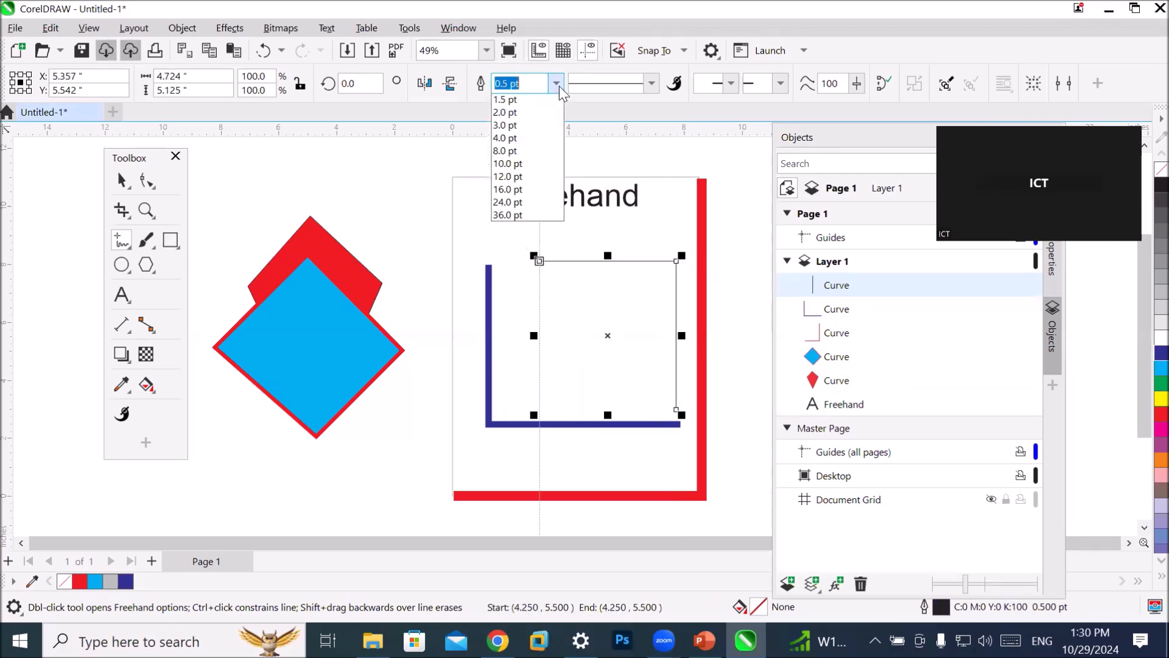
pyautogui.click(539, 217)
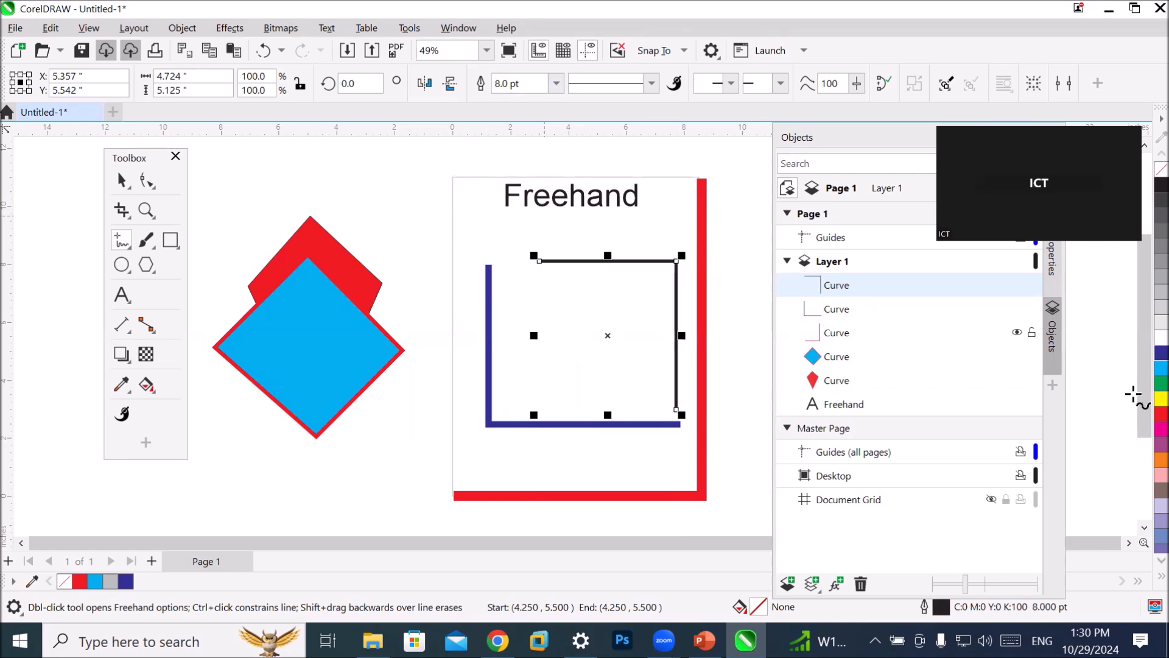
pyautogui.rightClick(1161, 367)
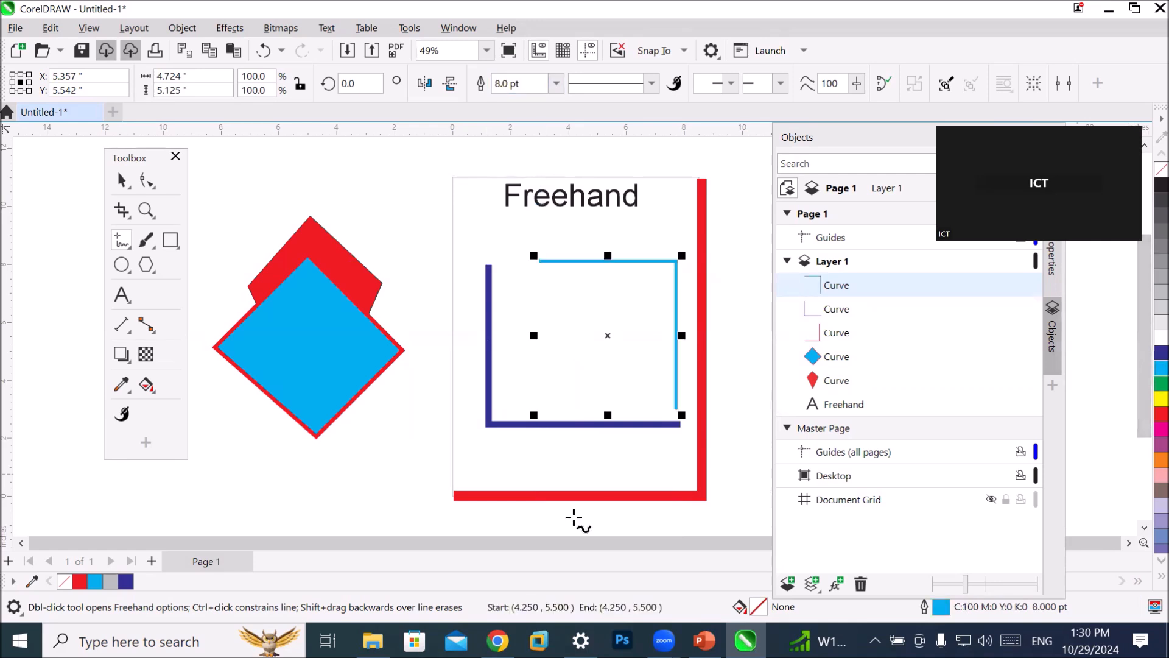
pyautogui.click(122, 180)
pyautogui.click(320, 501)
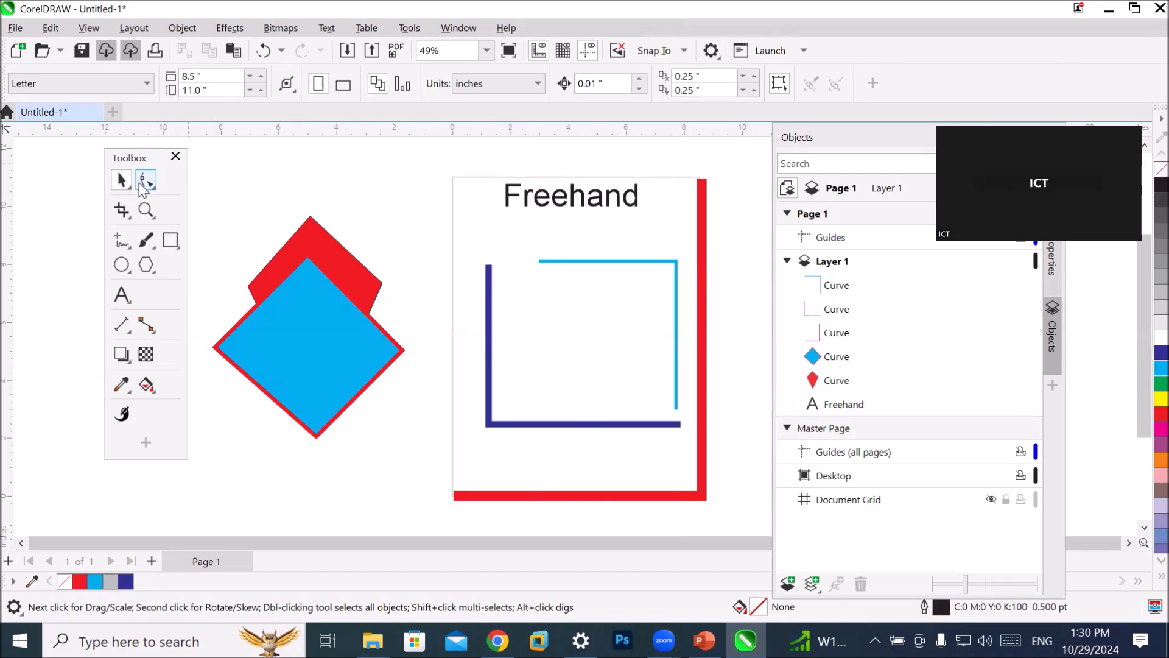
# Close the cyan line into a triangle by joining its two end nodes with the Freehand tool, and fill it red.
pyautogui.click(575, 260)
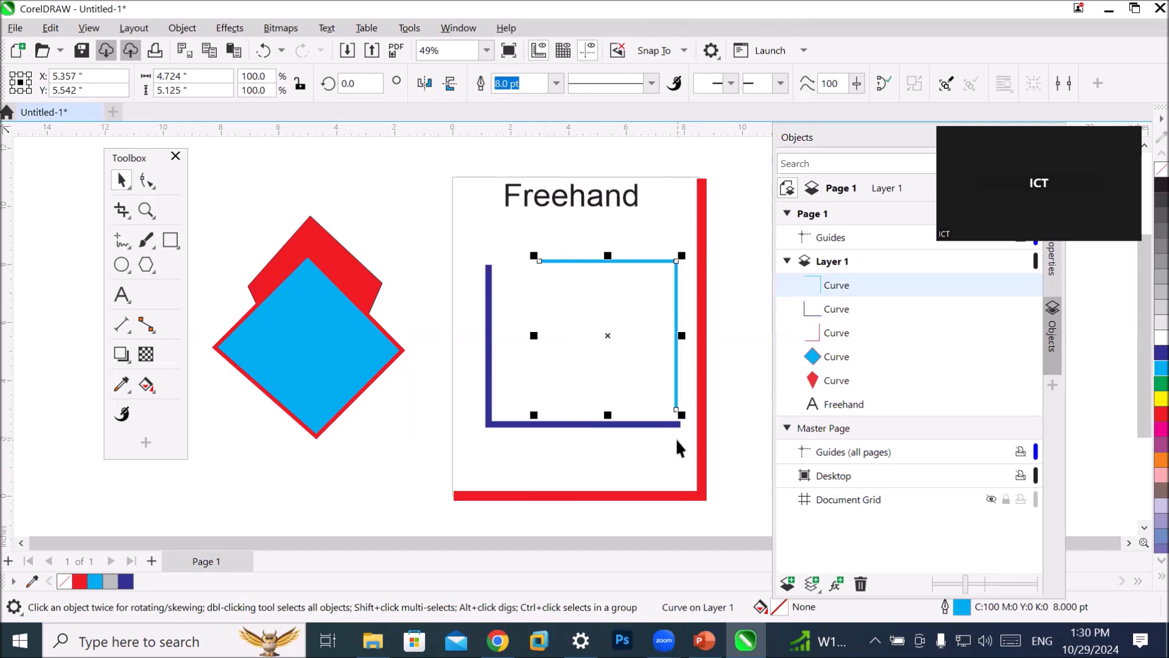
pyautogui.click(122, 243)
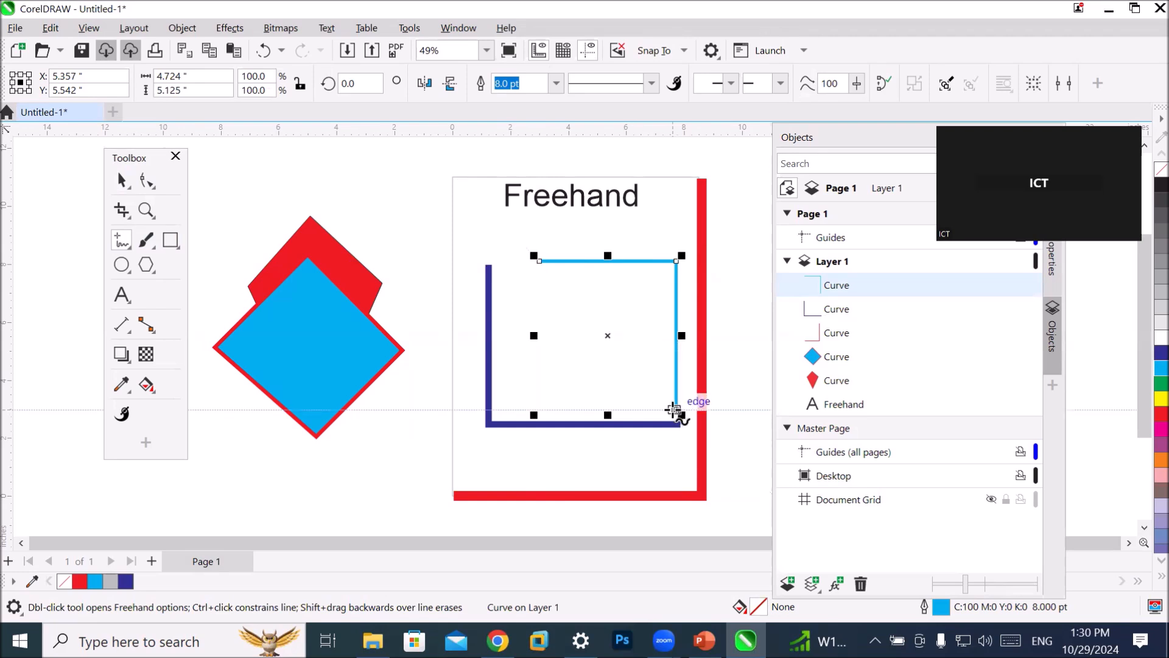
pyautogui.click(539, 260)
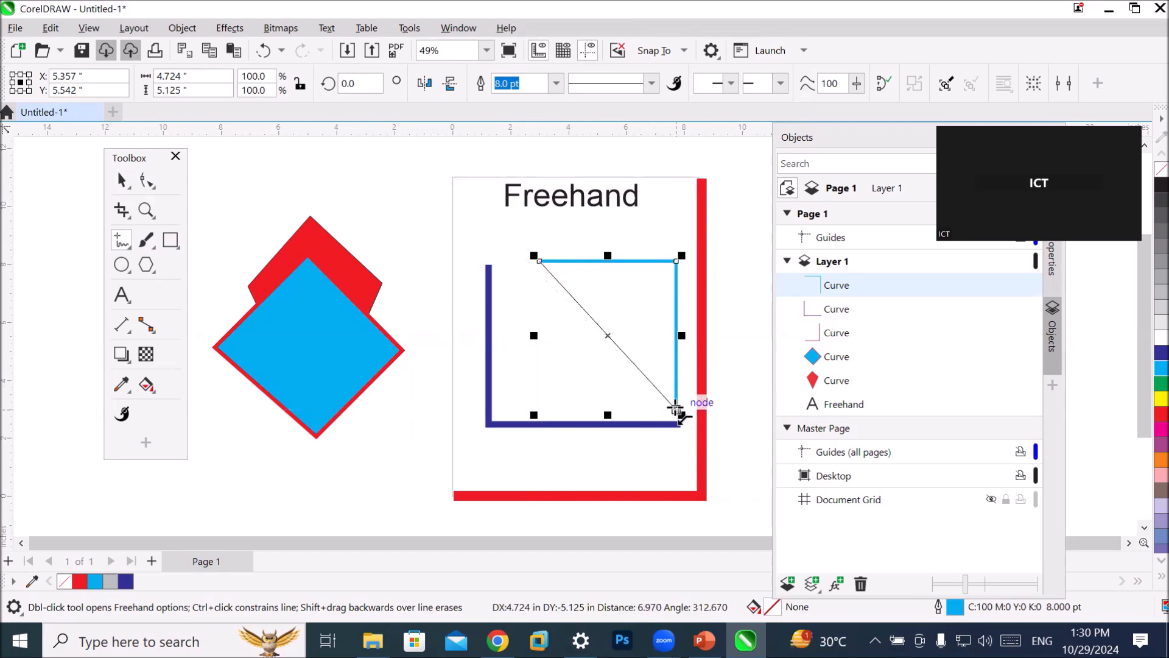
pyautogui.click(675, 406)
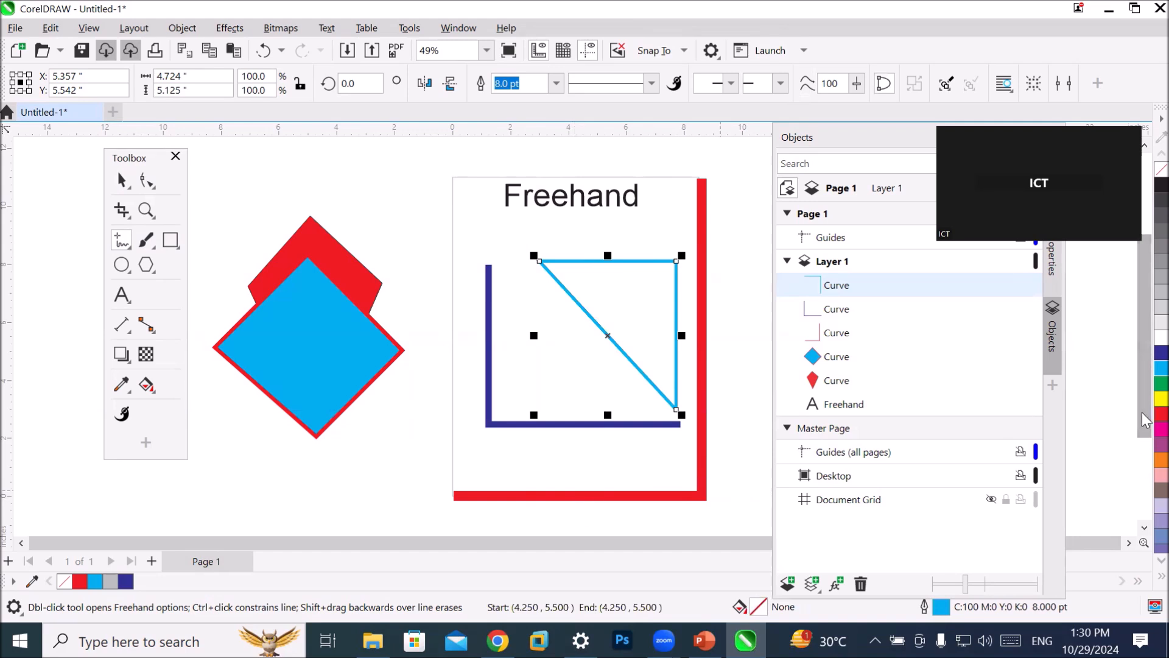
pyautogui.click(1161, 414)
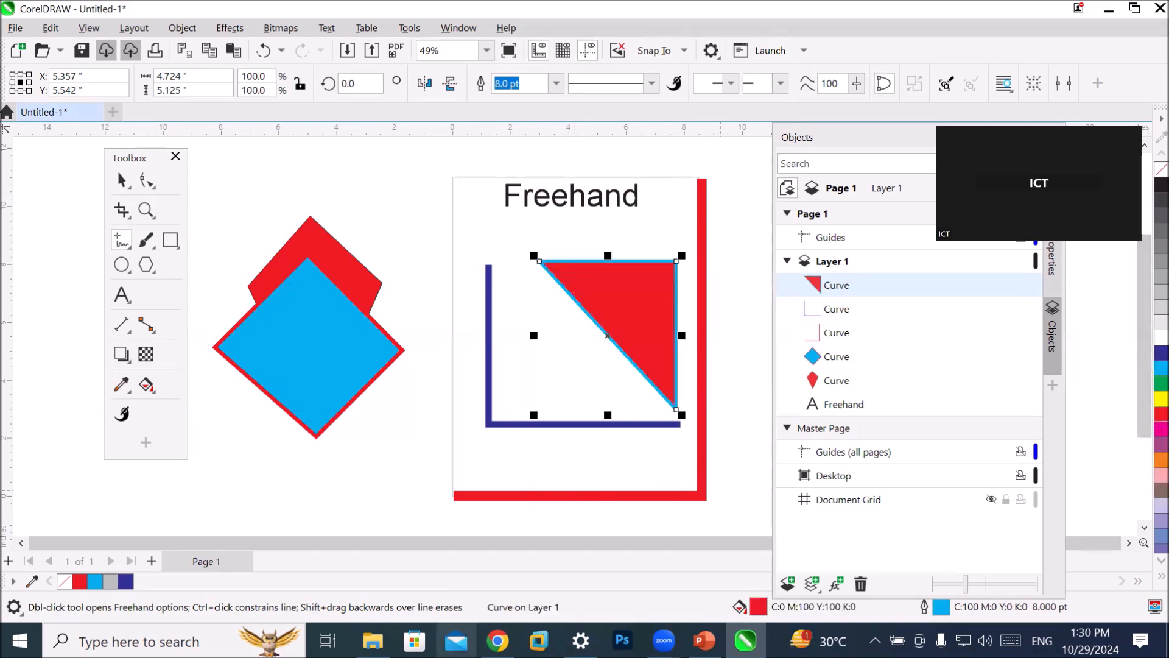
pyautogui.moveTo(373, 639)
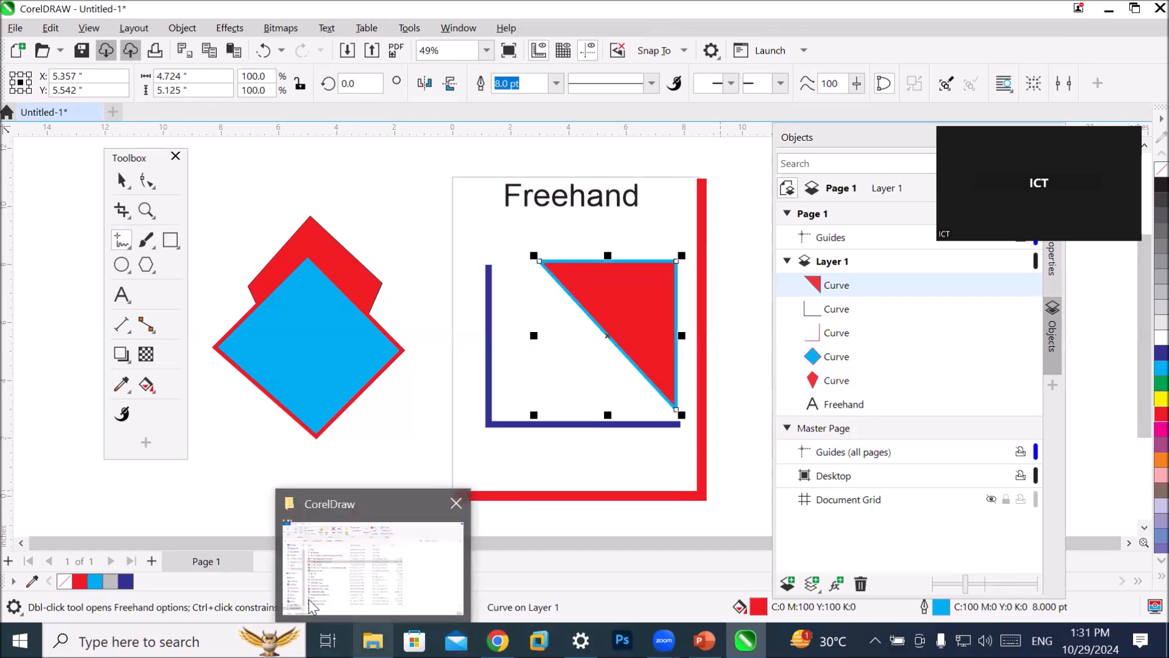
# Close the dark blue L-shaped line with a zigzag of straight Freehand segments between its two end nodes, and fill it red.
pyautogui.click(121, 181)
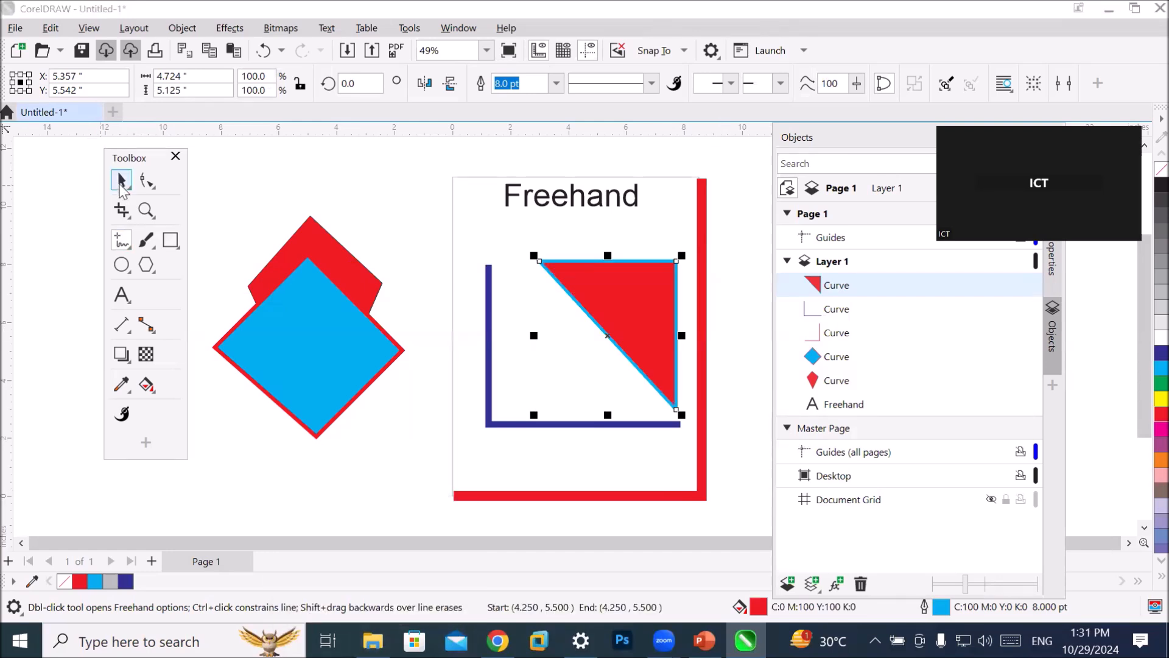
pyautogui.click(490, 387)
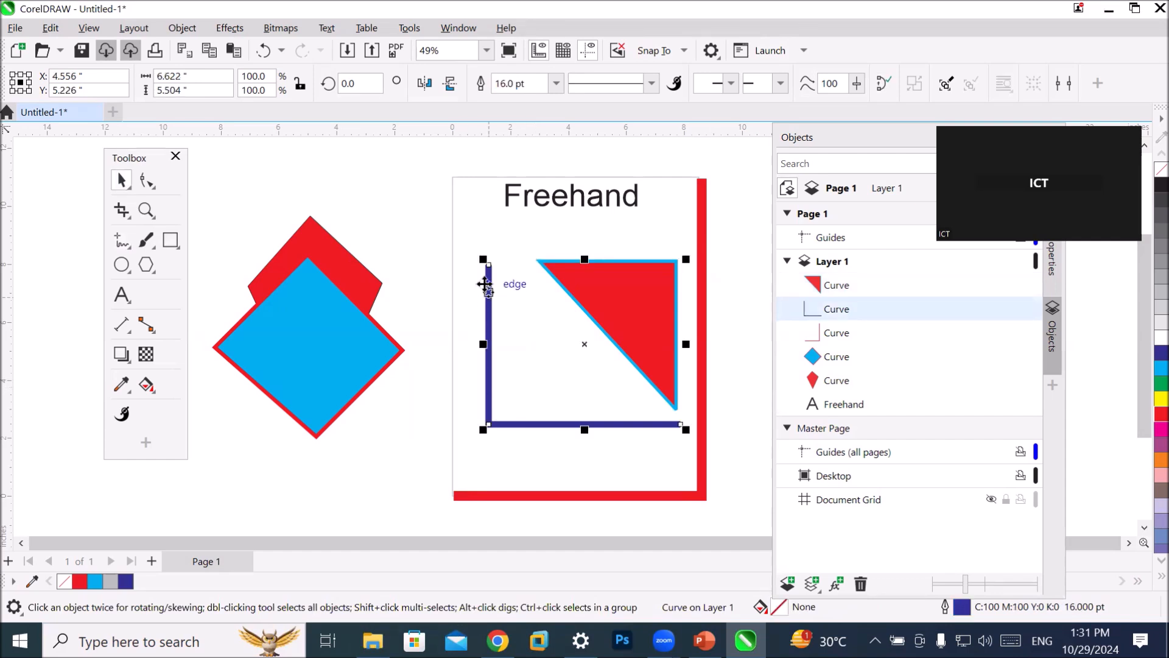
pyautogui.click(120, 241)
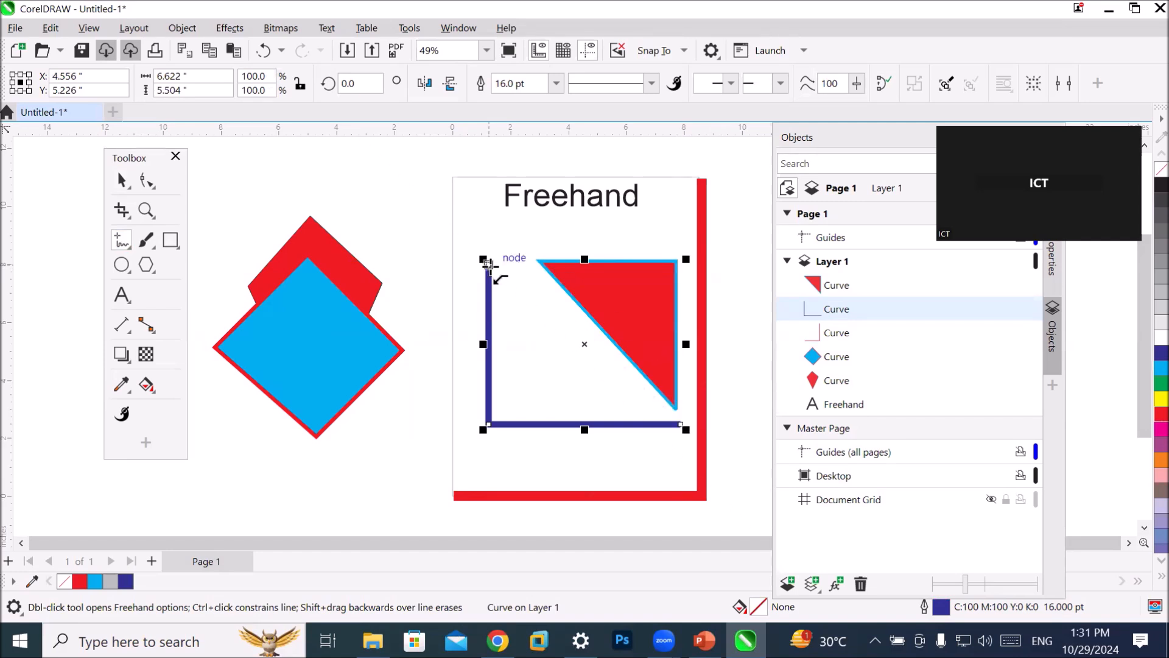
pyautogui.click(486, 262)
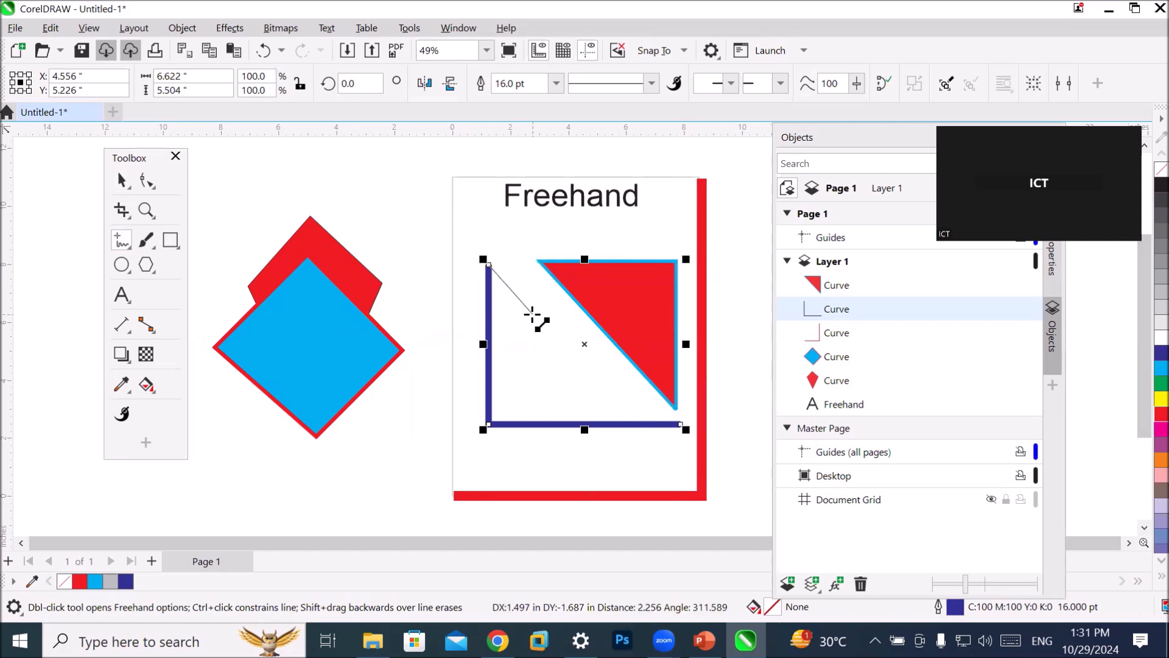
pyautogui.click(532, 314)
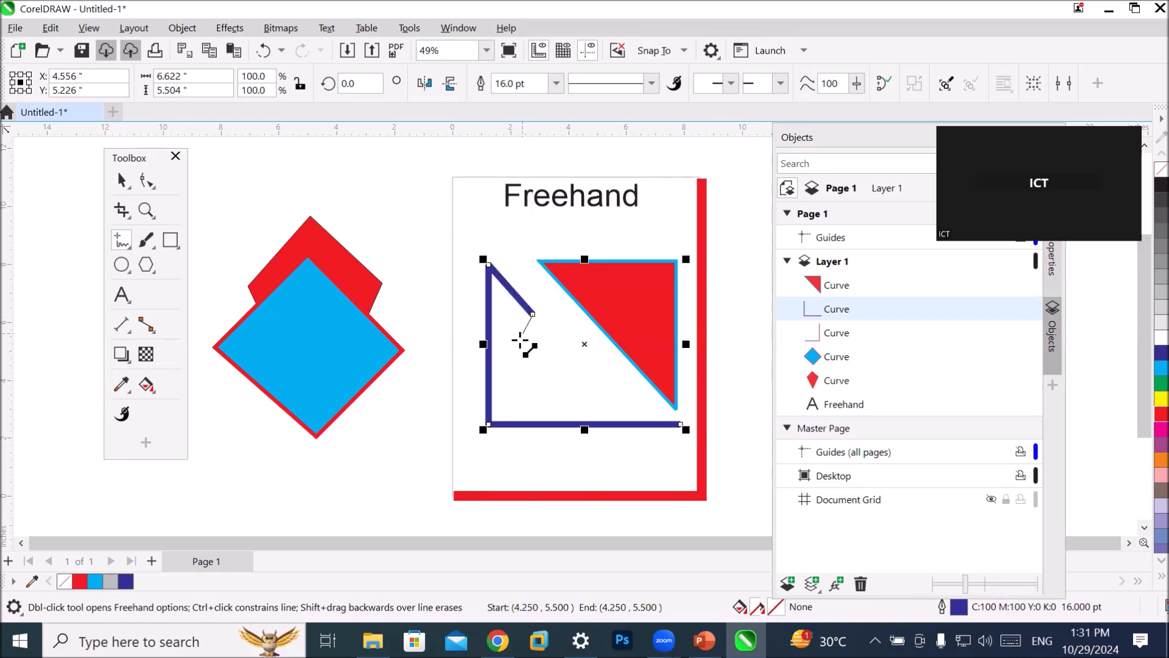
pyautogui.click(517, 359)
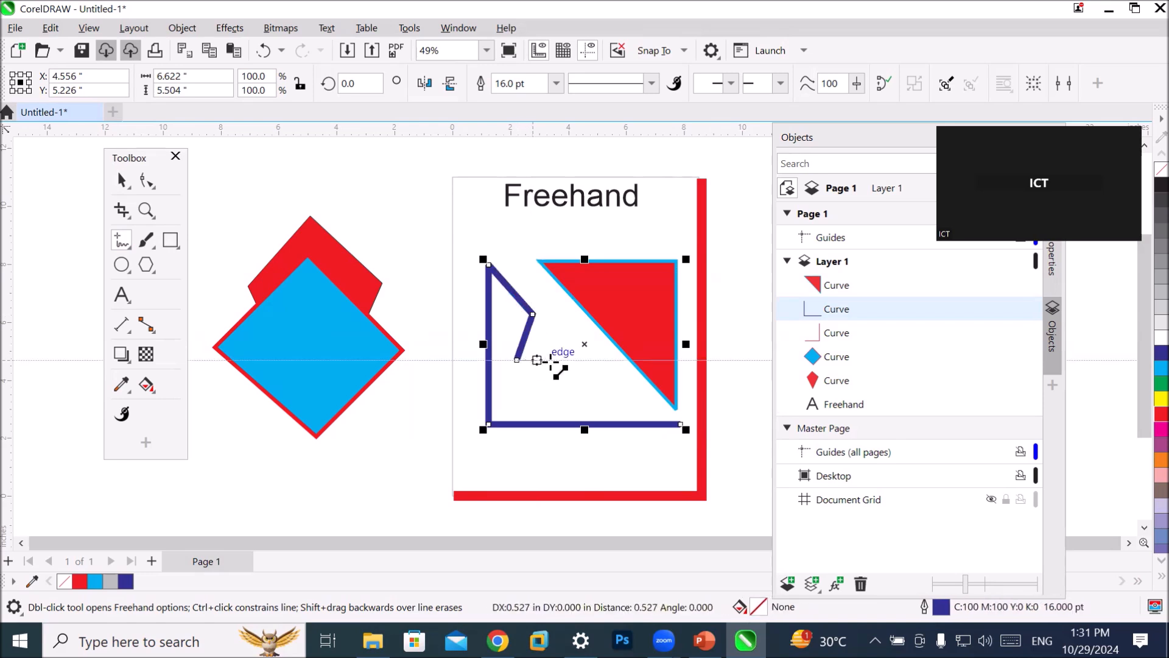
pyautogui.click(567, 360)
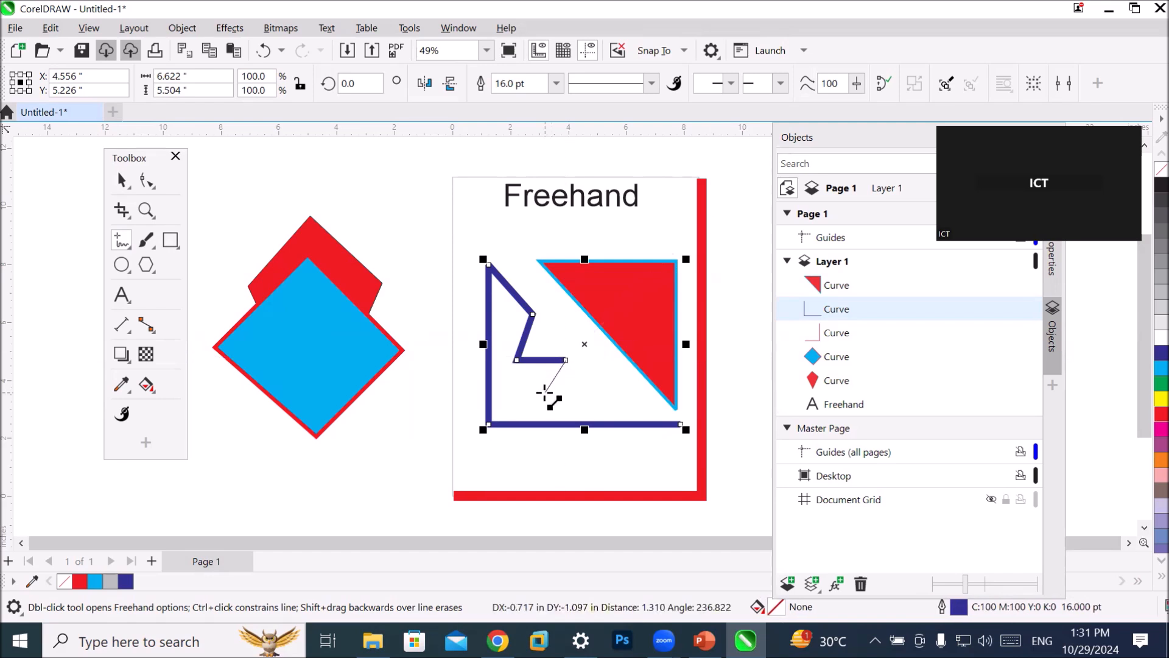
pyautogui.click(545, 394)
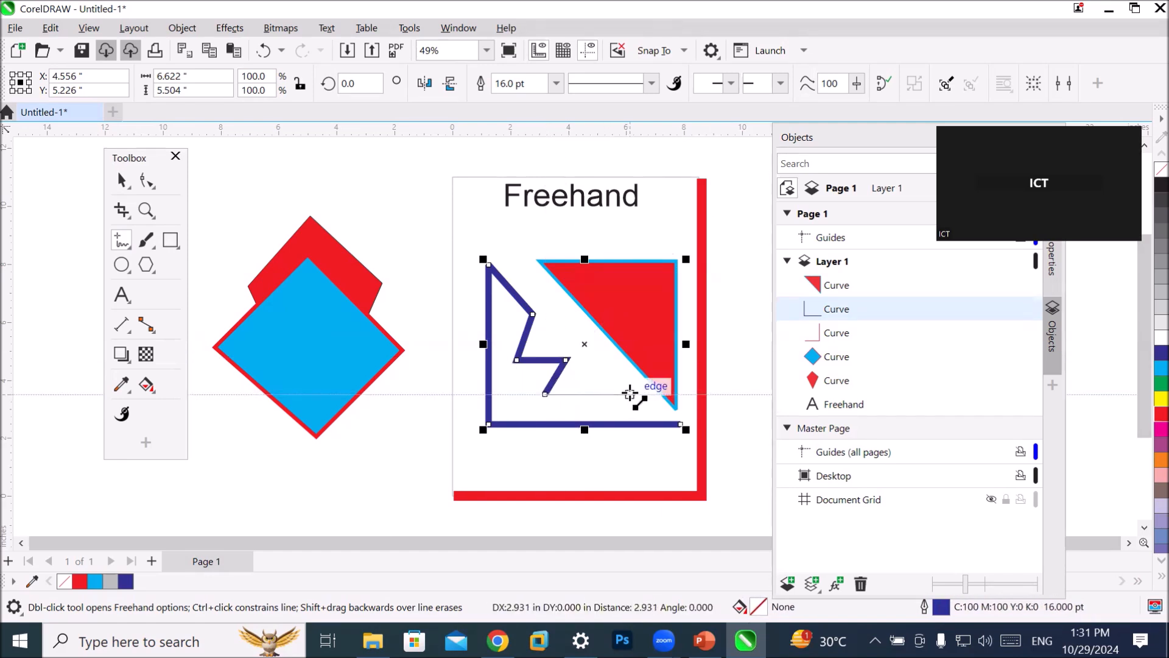
pyautogui.click(630, 394)
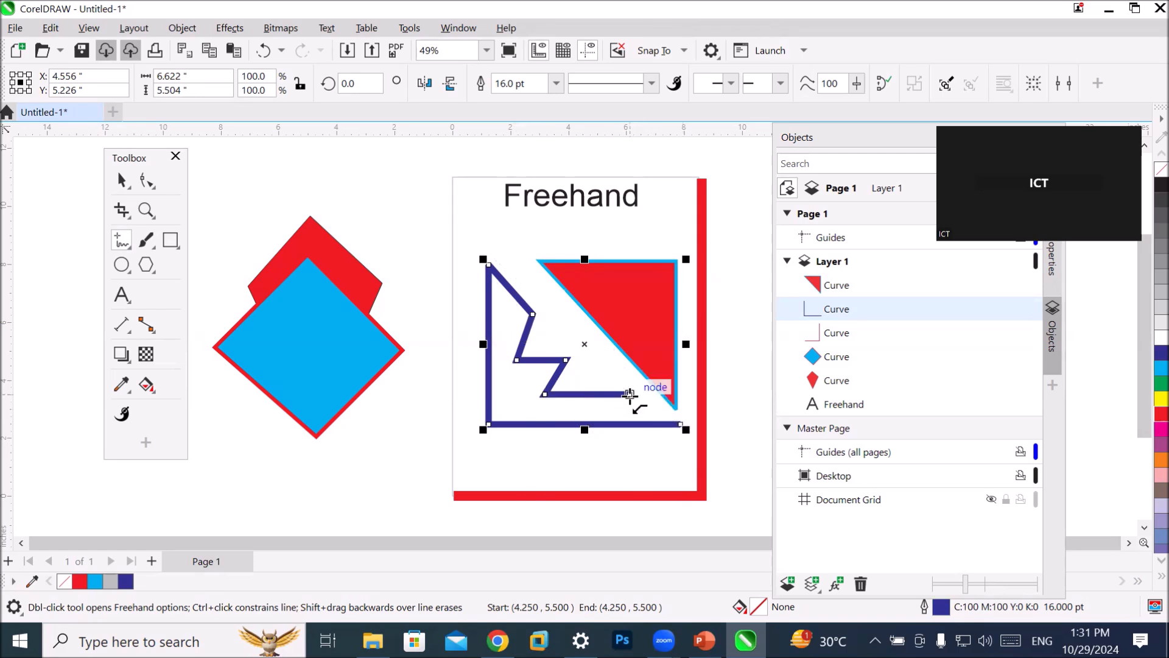
pyautogui.click(630, 394)
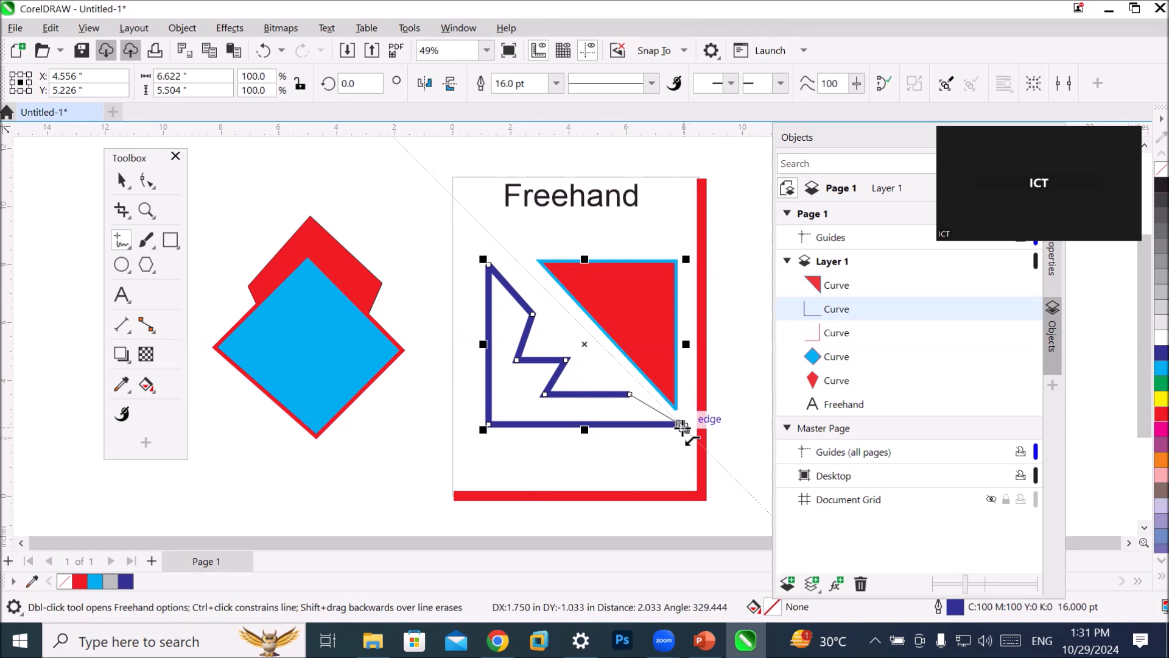
pyautogui.click(682, 425)
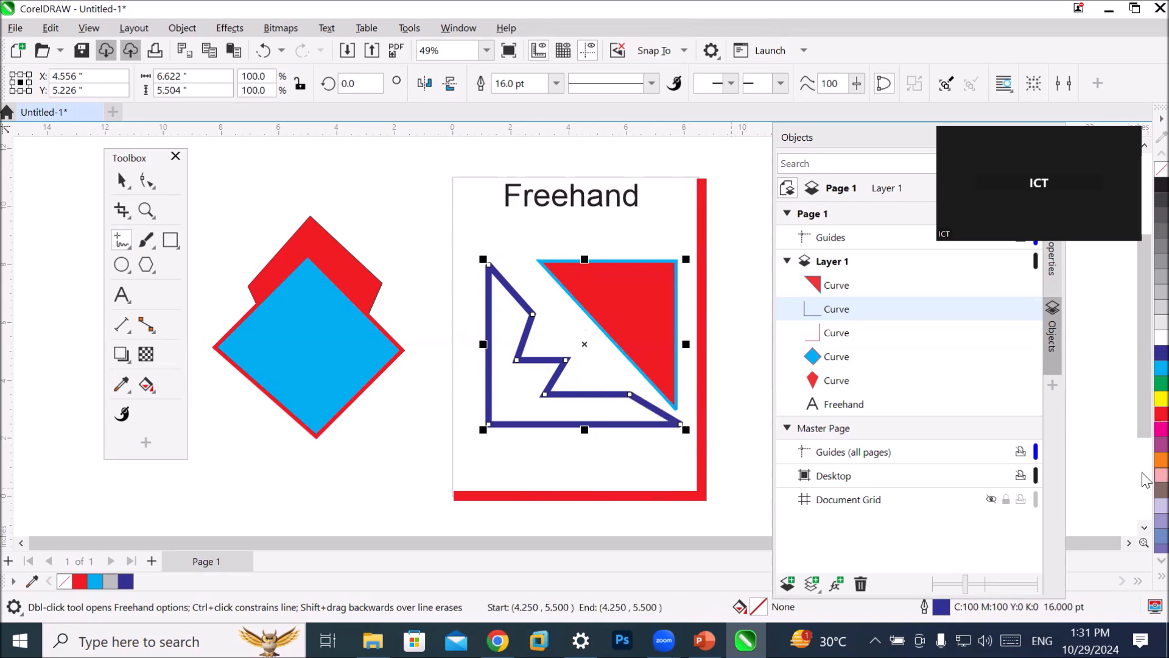
pyautogui.click(1144, 419)
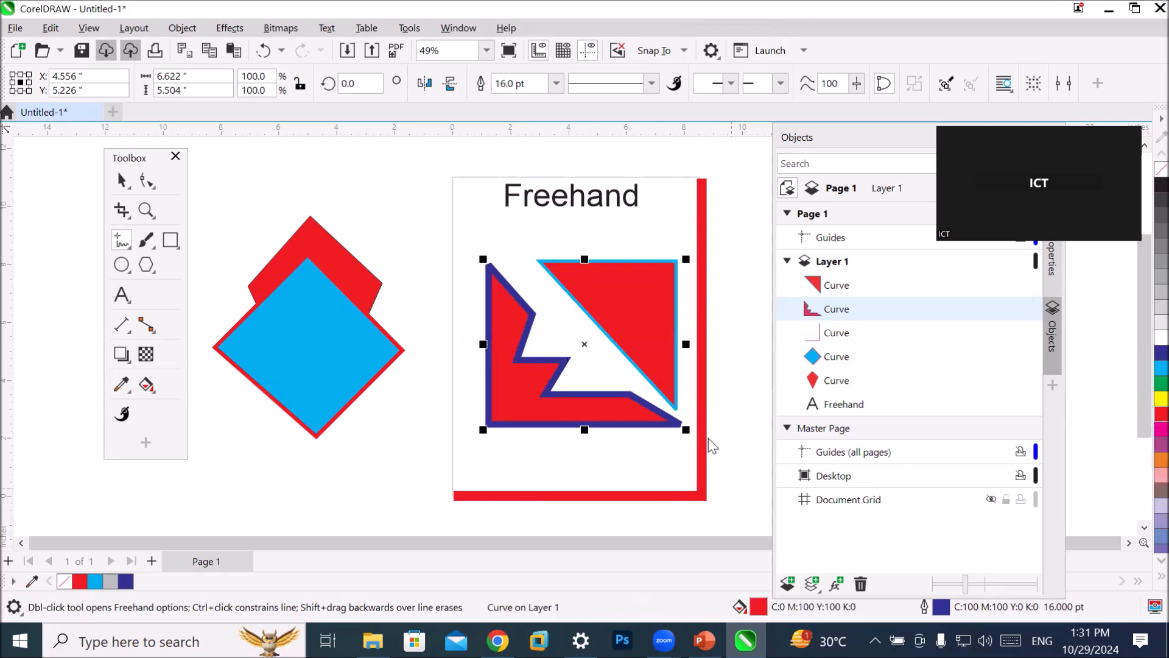
# Reshape the zigzag edge with the Shape tool by moving its upper corner node and its two lower nodes.
pyautogui.scroll(2, 667, 423)
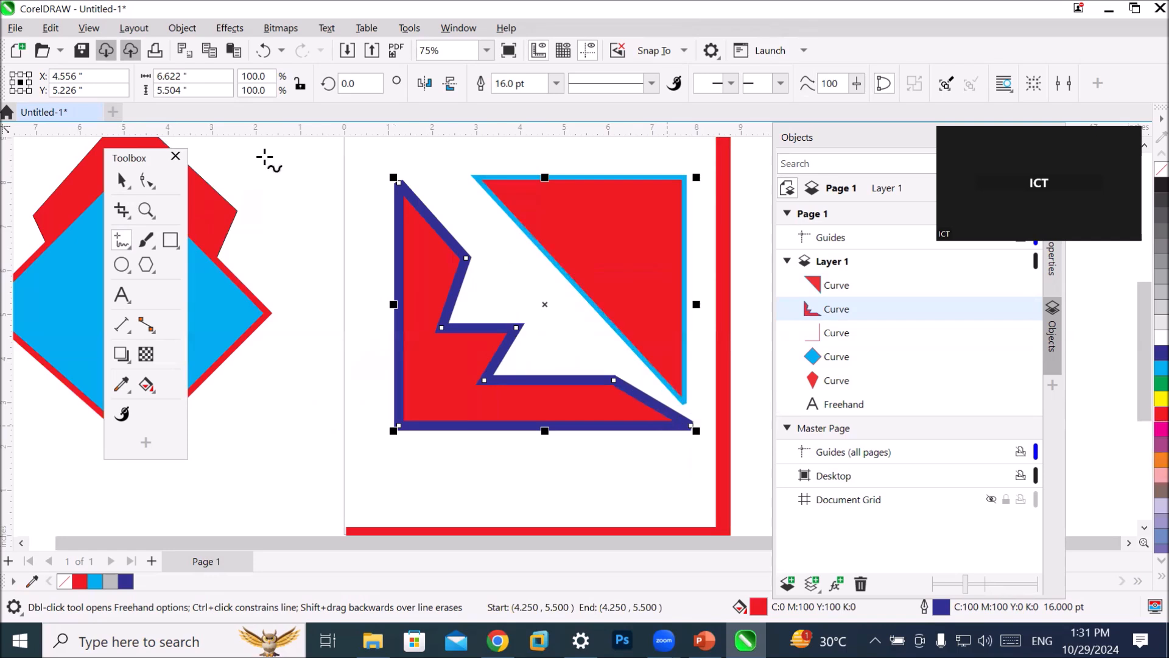
pyautogui.click(149, 181)
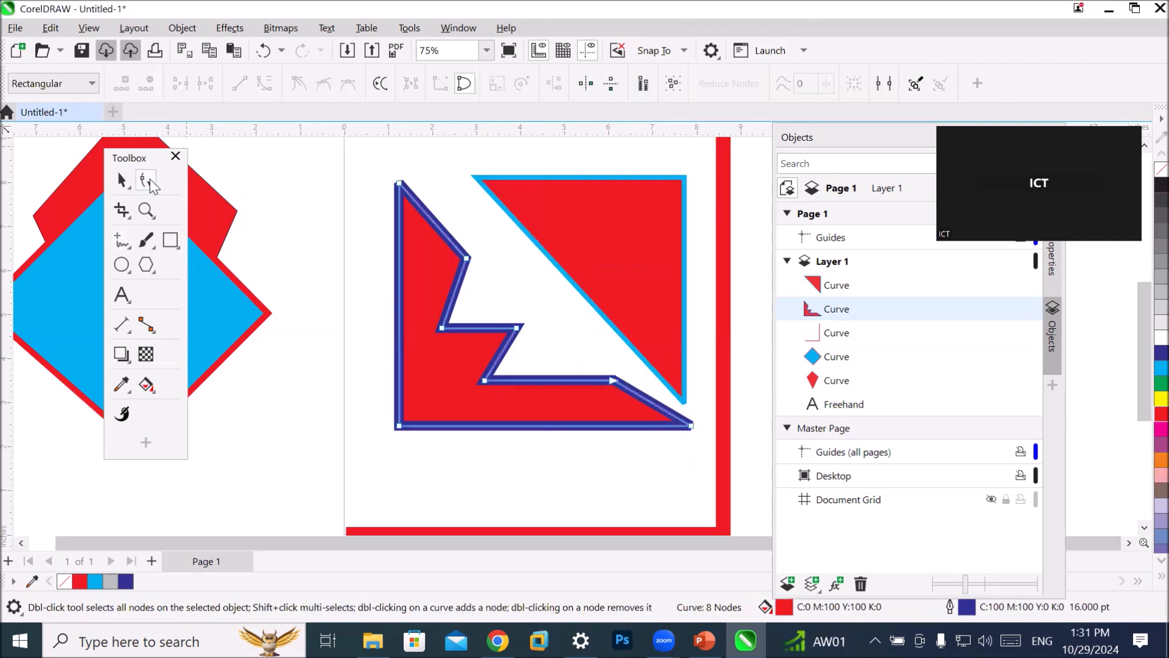
pyautogui.click(465, 258)
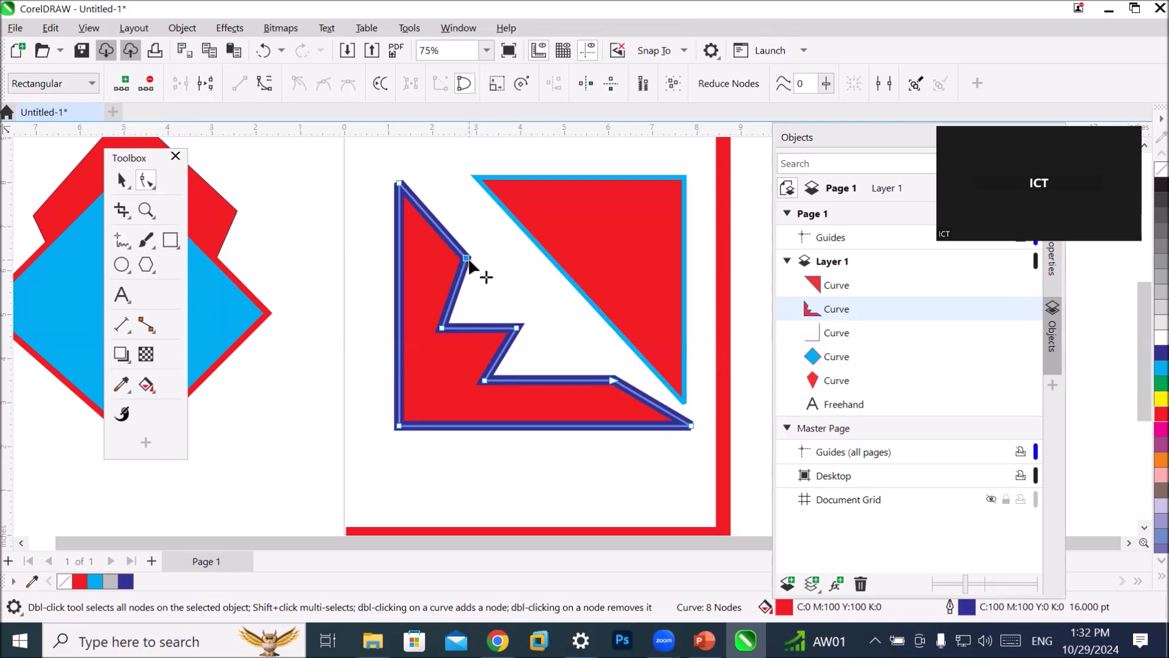
pyautogui.moveTo(472, 259); pyautogui.dragTo(498, 243)
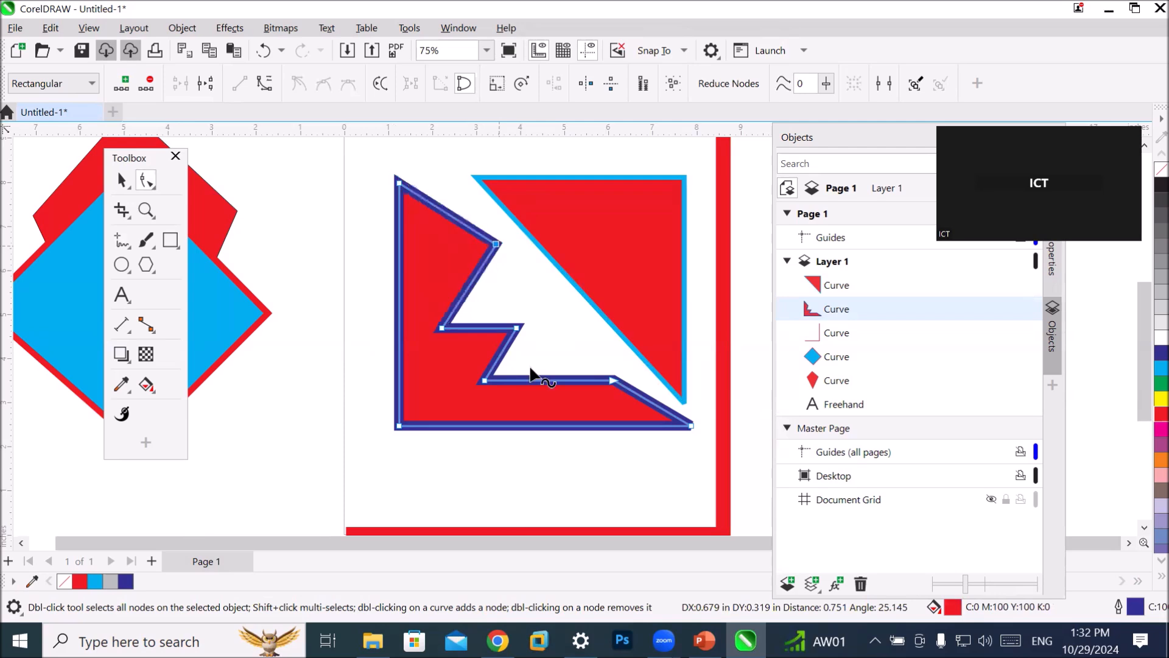
pyautogui.moveTo(485, 381); pyautogui.dragTo(587, 344)
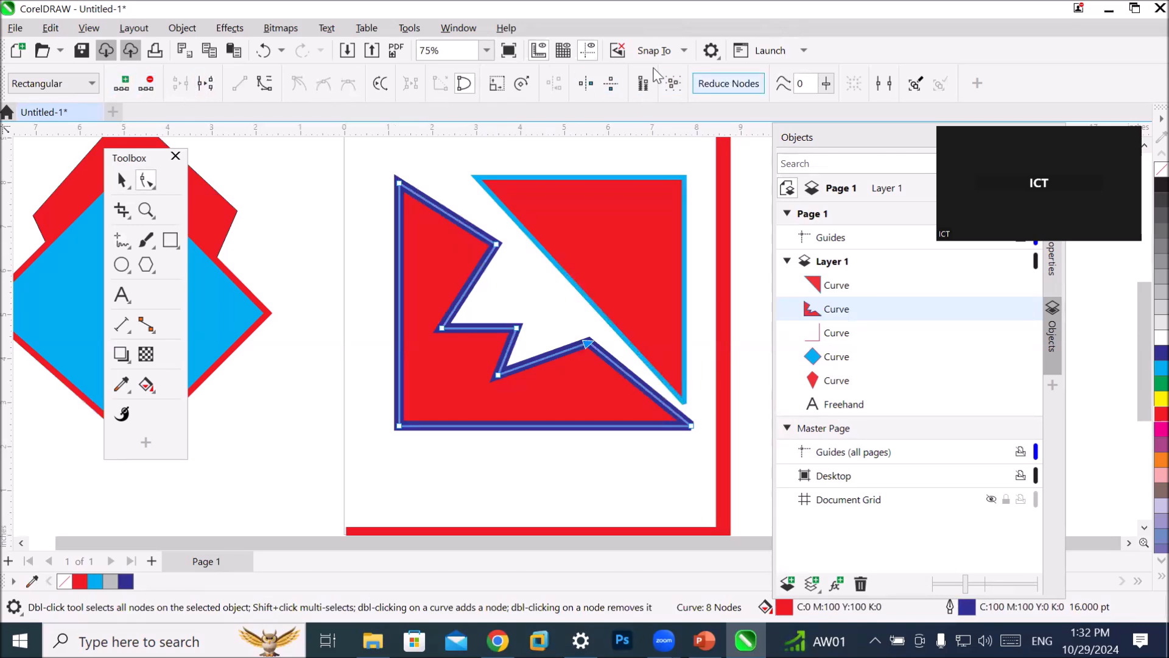
# Convert the zigzag's uppermost segment to a curve and bend it inward.
pyautogui.click(497, 244)
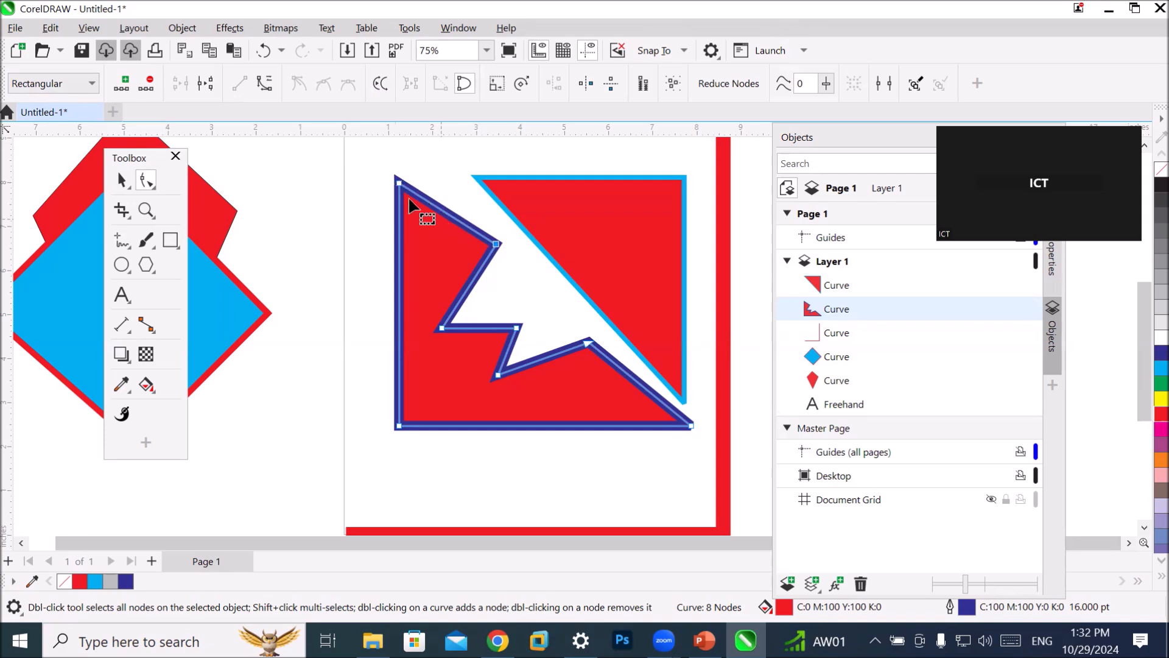
pyautogui.click(263, 85)
pyautogui.click(445, 219)
pyautogui.moveTo(445, 218); pyautogui.dragTo(431, 238)
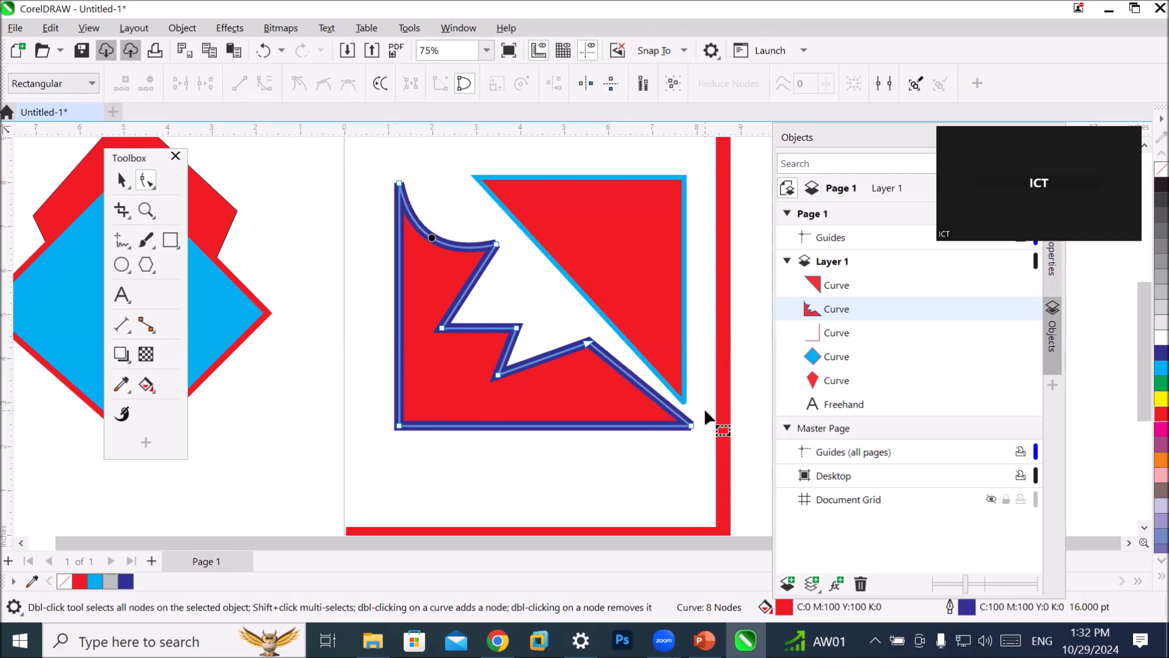
# Convert the zigzag's lowest sloping segment to a curve and bend it inward toward the shape's corner.
pyautogui.click(692, 428)
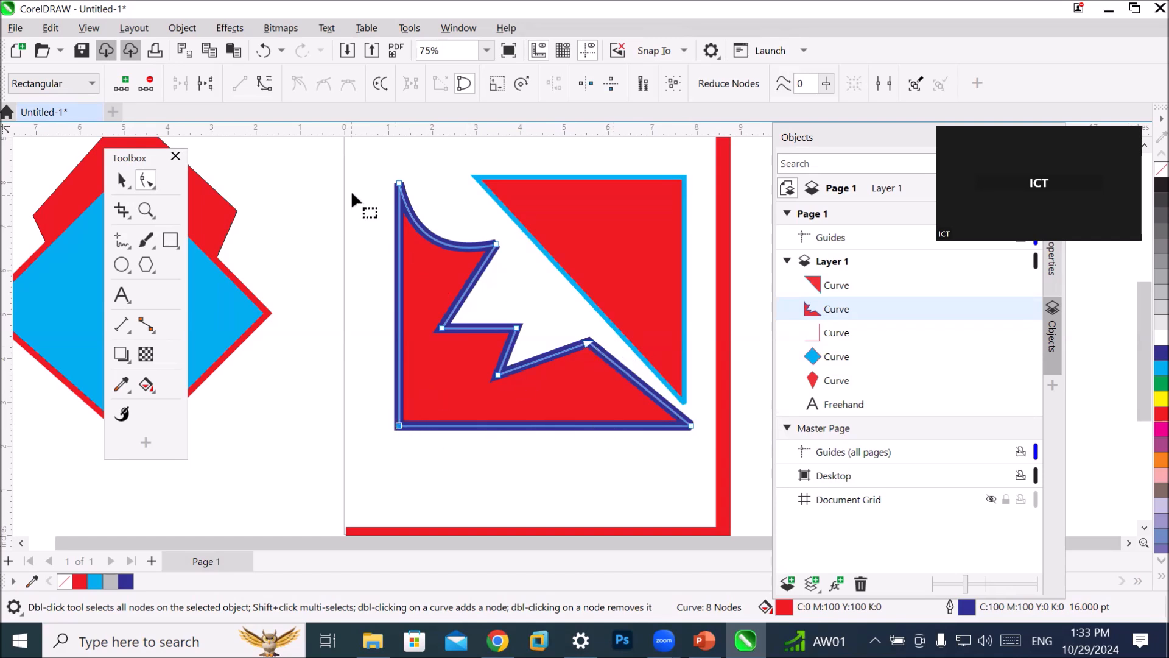
pyautogui.click(399, 182)
pyautogui.click(692, 424)
pyautogui.click(265, 85)
pyautogui.moveTo(640, 385); pyautogui.dragTo(618, 399)
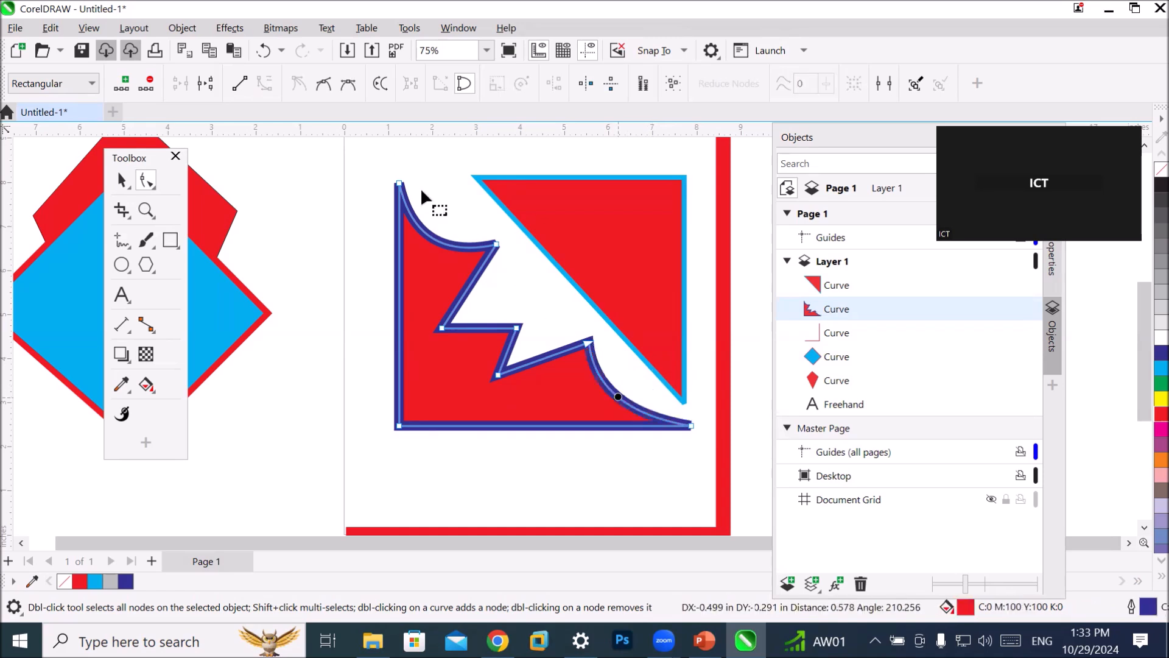
# Convert the zigzag's upper and lower curved segments back to straight lines.
pyautogui.click(420, 188)
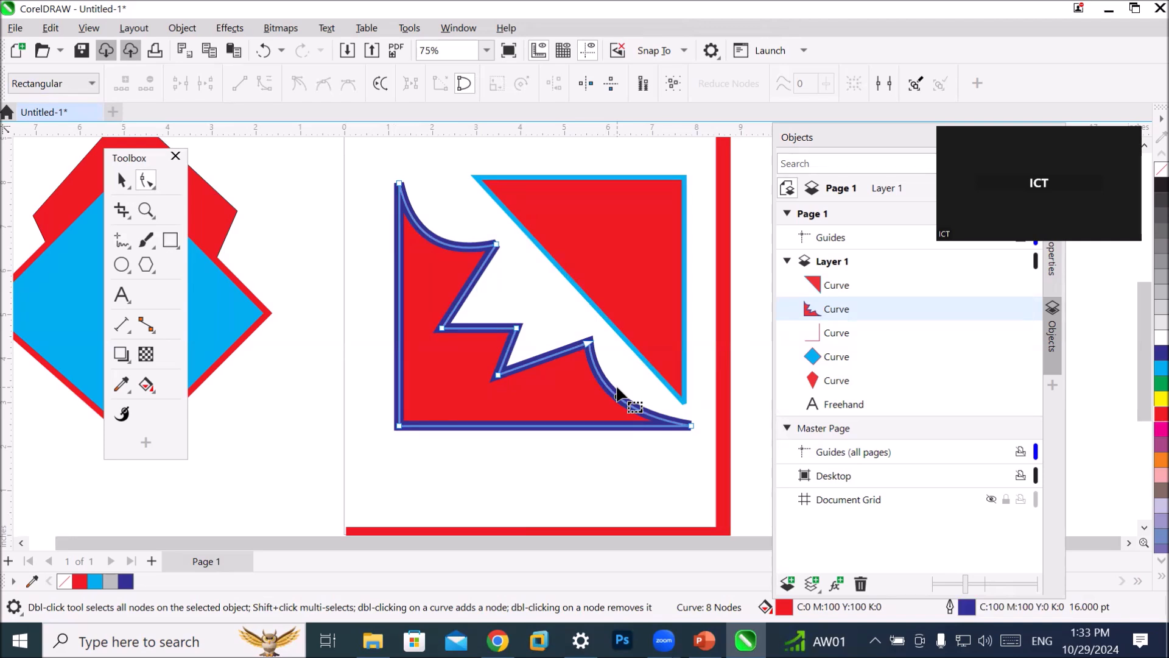
pyautogui.click(497, 244)
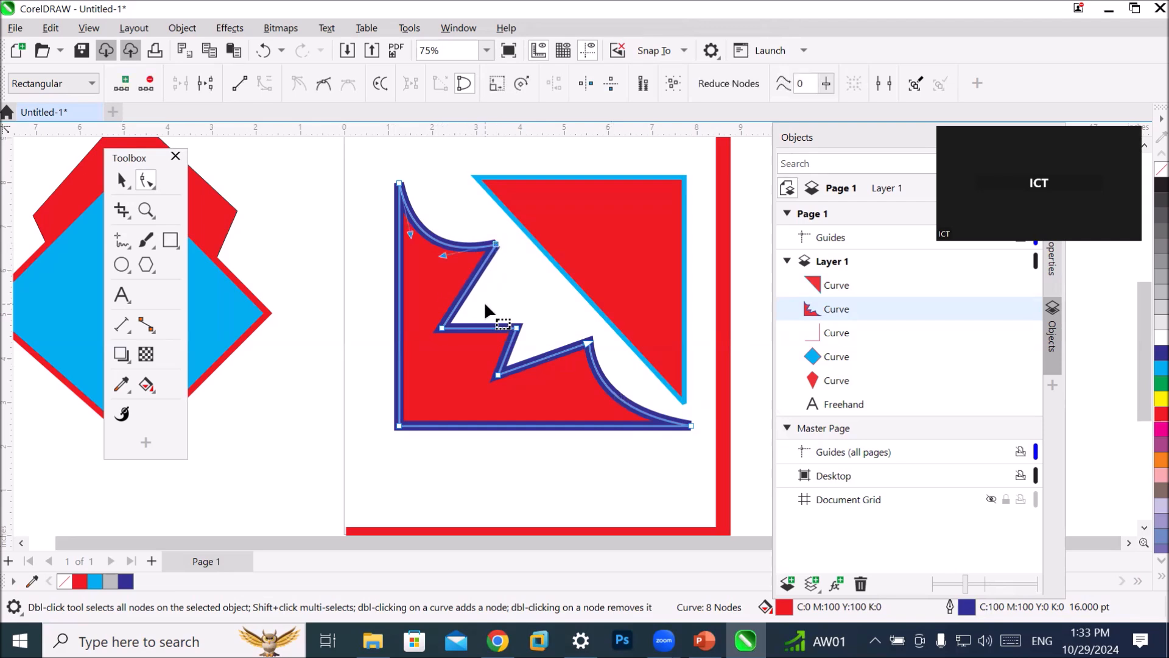
pyautogui.click(243, 82)
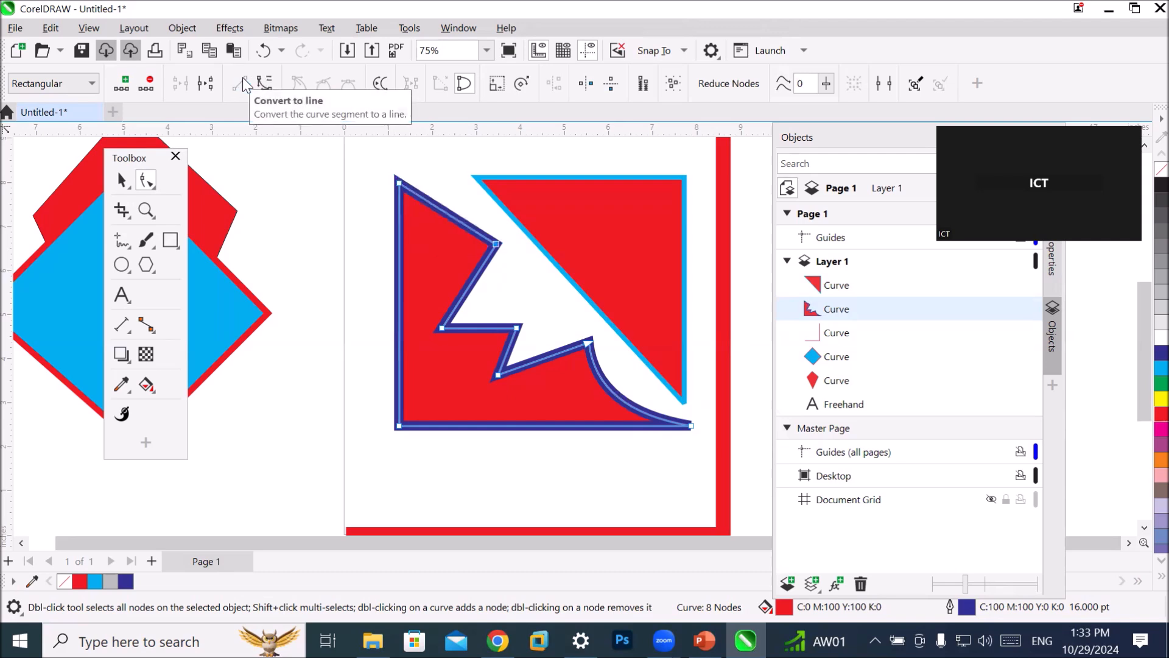
pyautogui.click(689, 422)
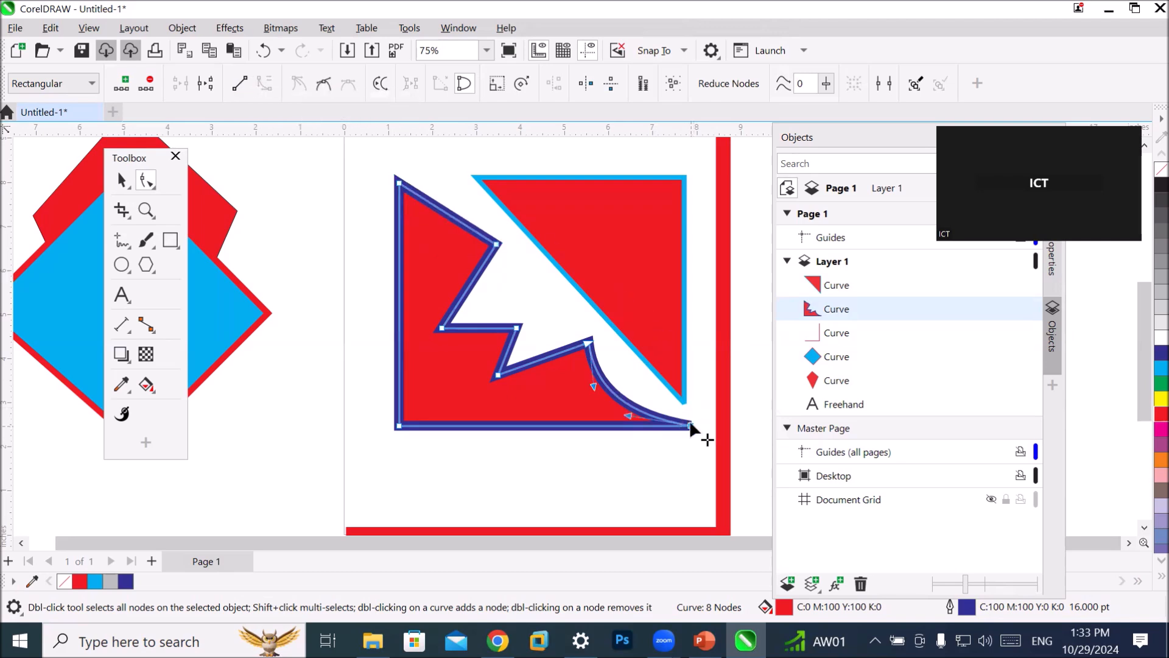
pyautogui.click(240, 83)
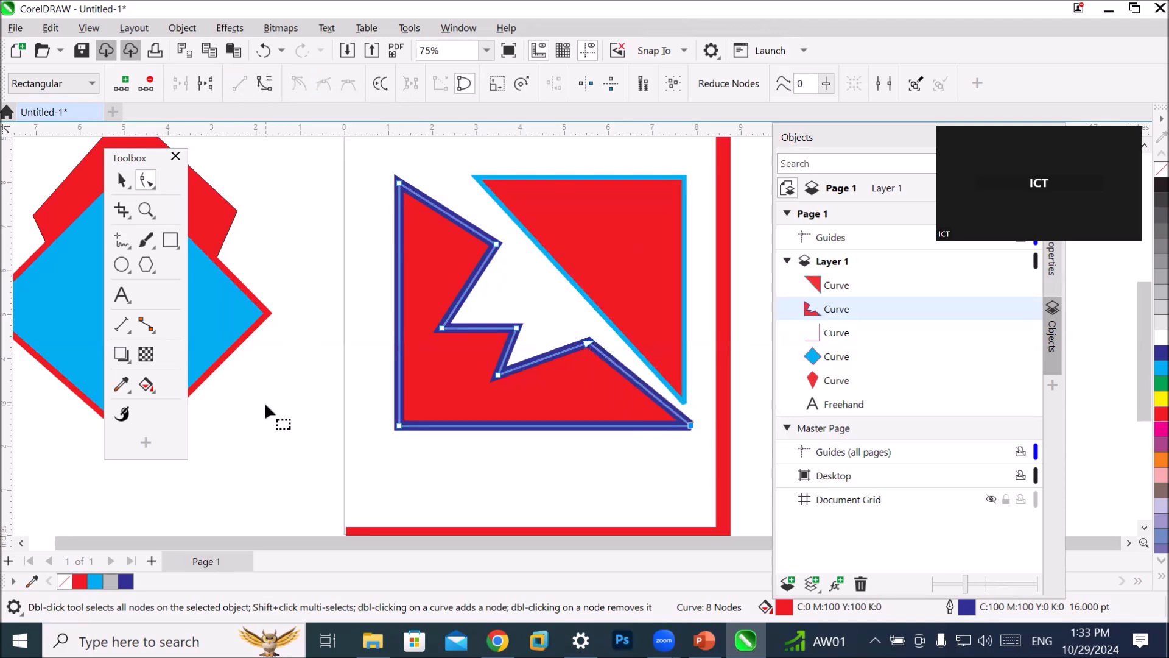
# Delete the node at the outer end of the zigzag's short horizontal segment.
pyautogui.click(517, 329)
pyautogui.click(146, 83)
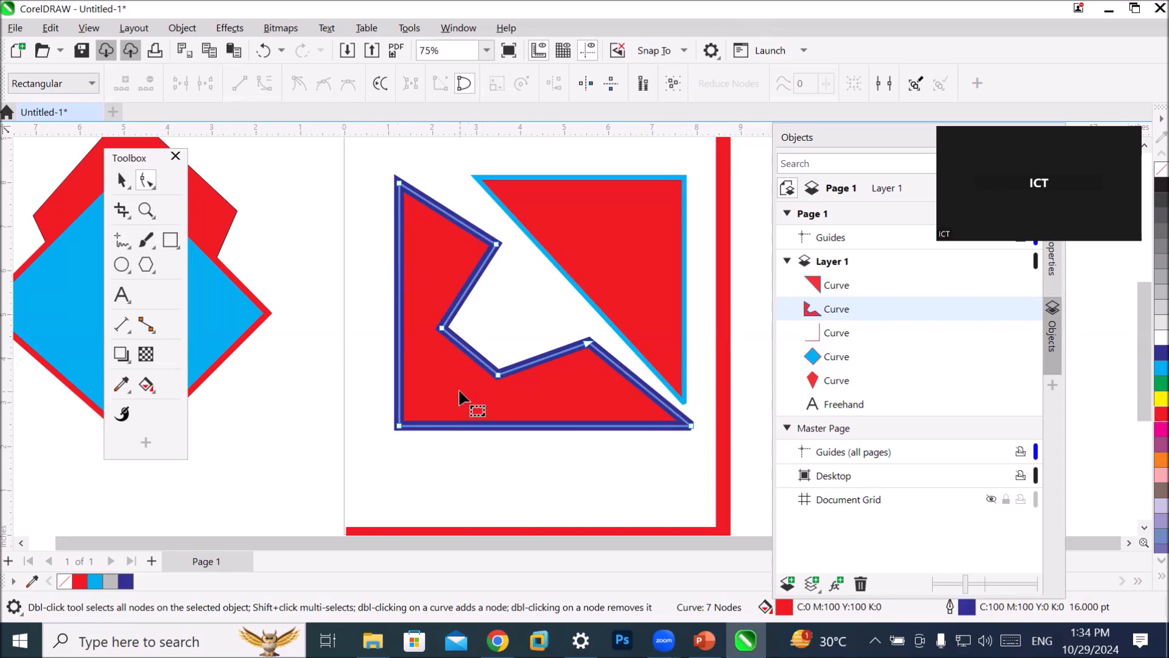
# Add a second page to the document, with the Freehand tool active.
pyautogui.click(121, 242)
pyautogui.scroll(-2, 496, 334)
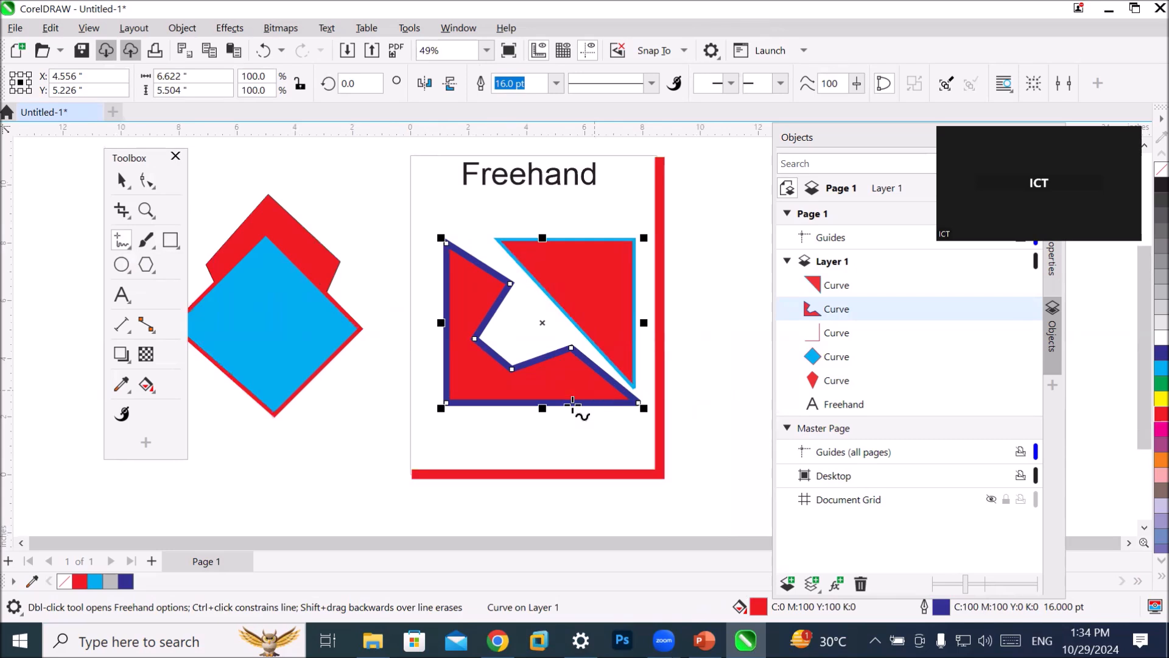
pyautogui.click(152, 561)
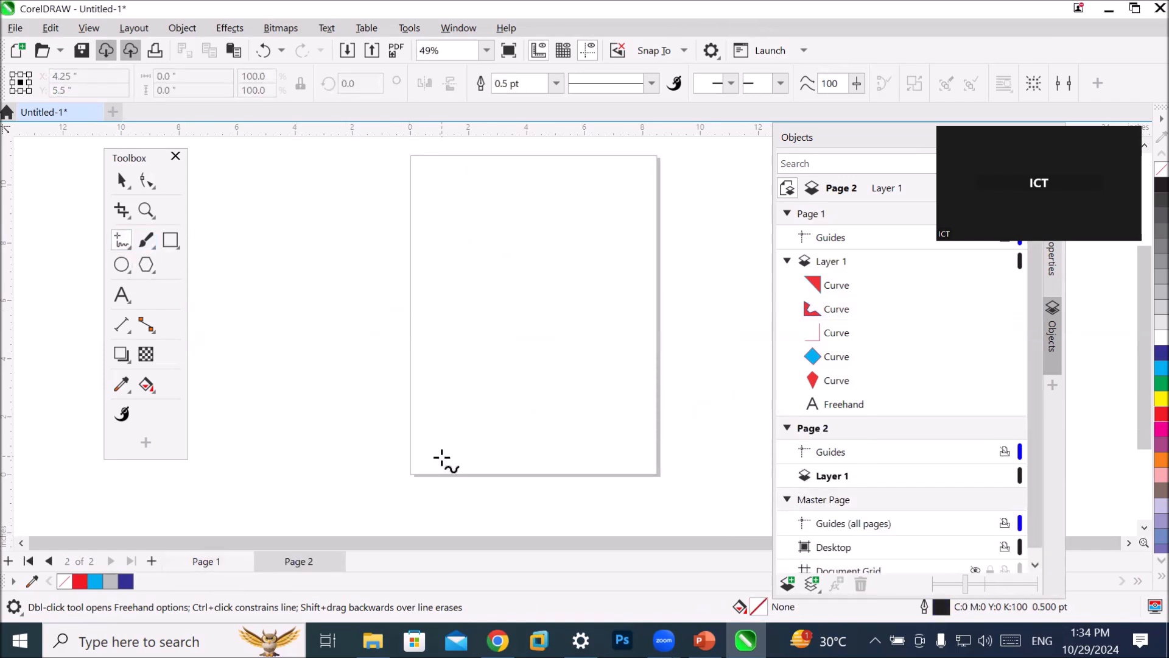
# Draw a closed freehand band along the page's bottom, about 8.67 by 2.47 inches, with three straight sides and a wavy left side.
pyautogui.click(411, 473)
pyautogui.click(661, 473)
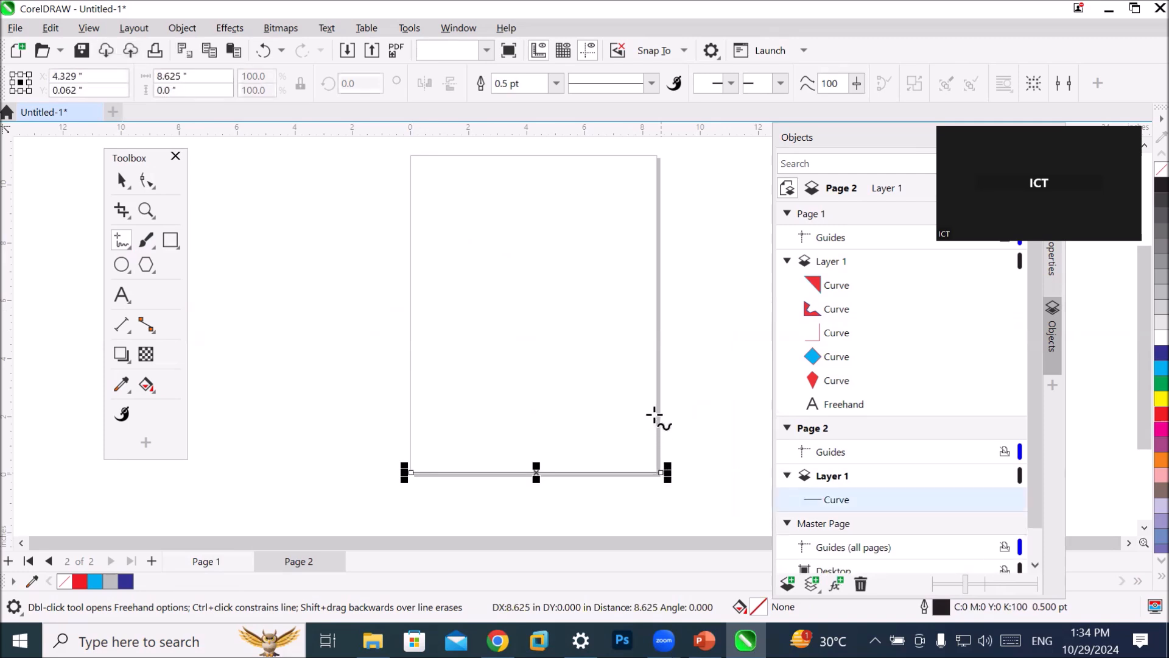
pyautogui.click(661, 472)
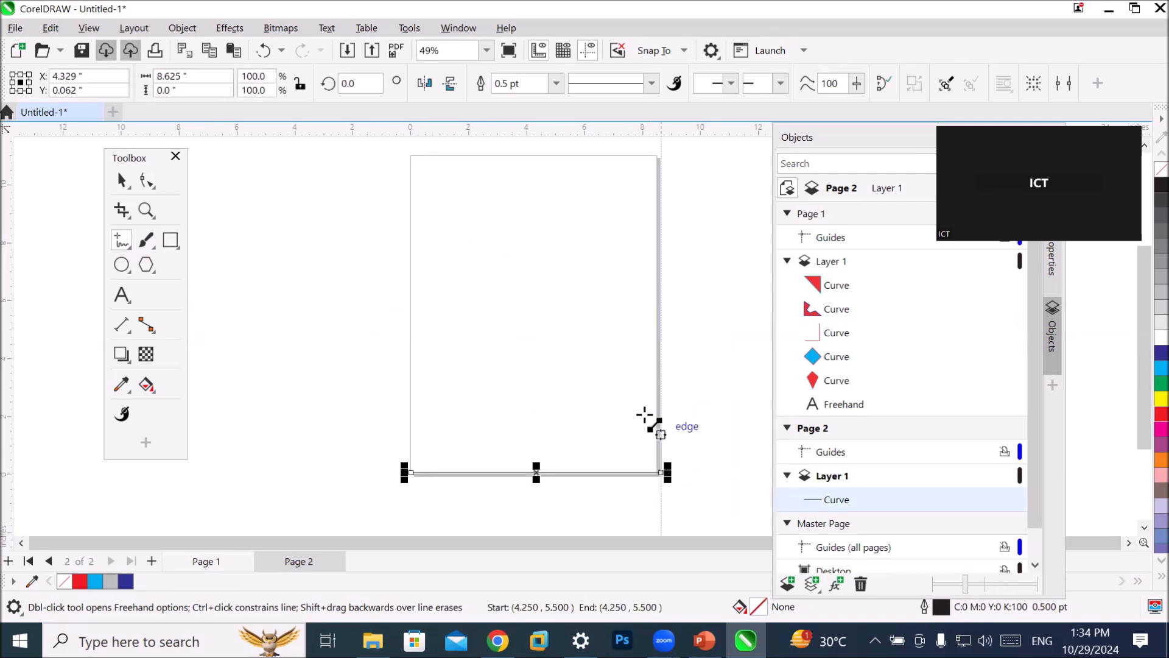
pyautogui.click(659, 401)
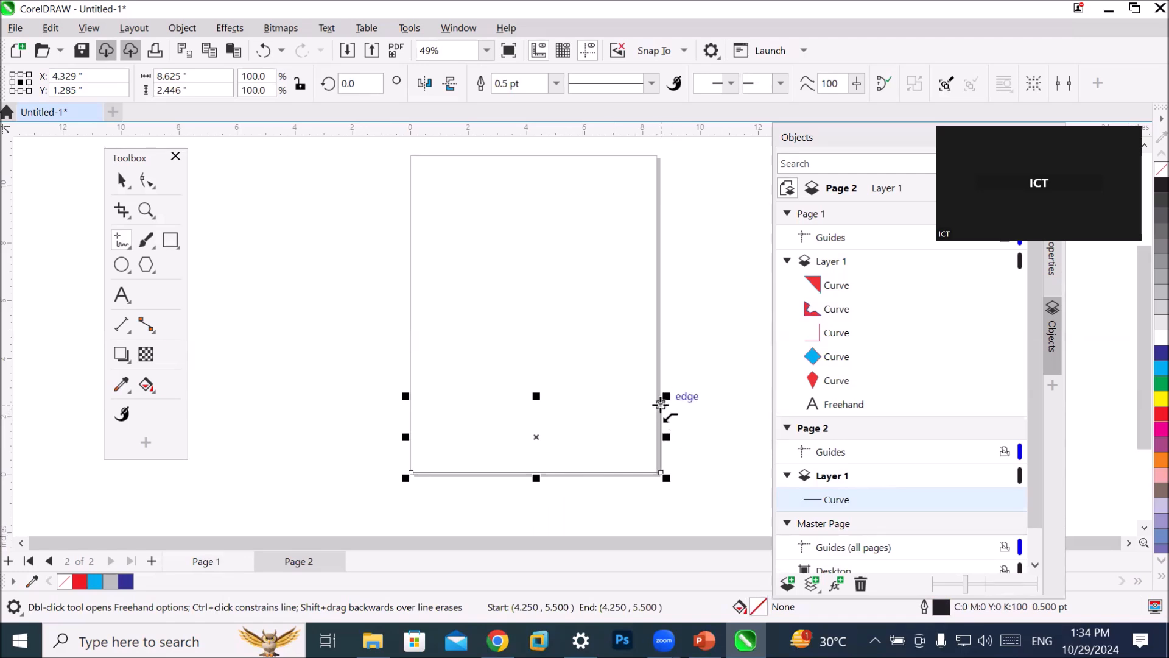
pyautogui.click(615, 404)
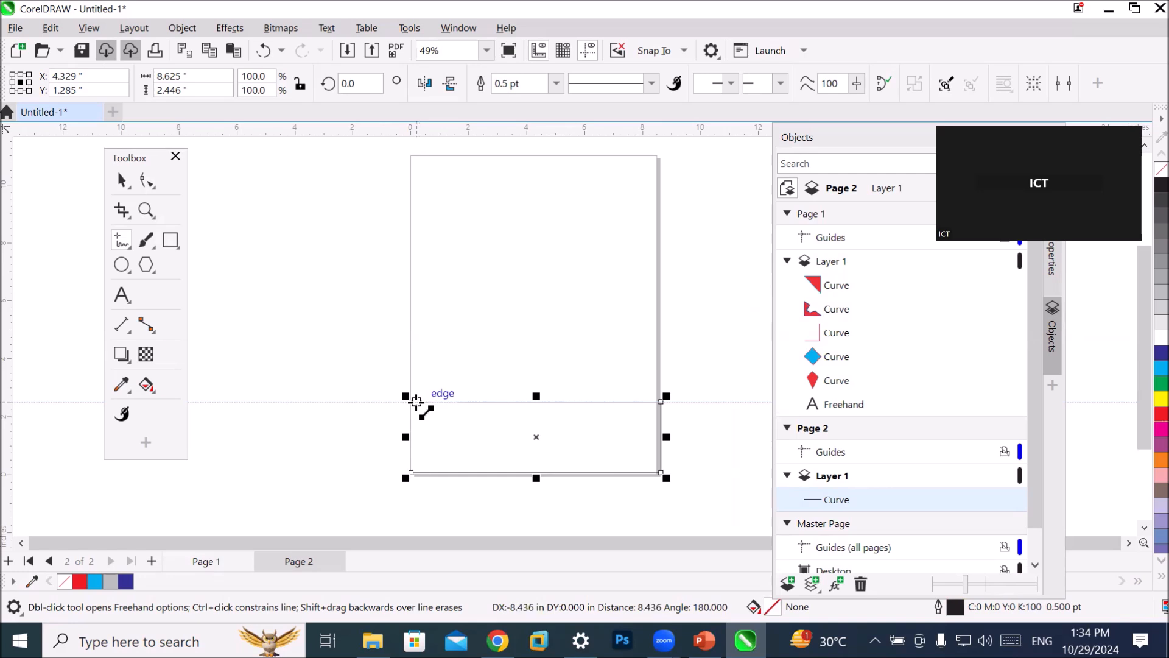
pyautogui.click(414, 401)
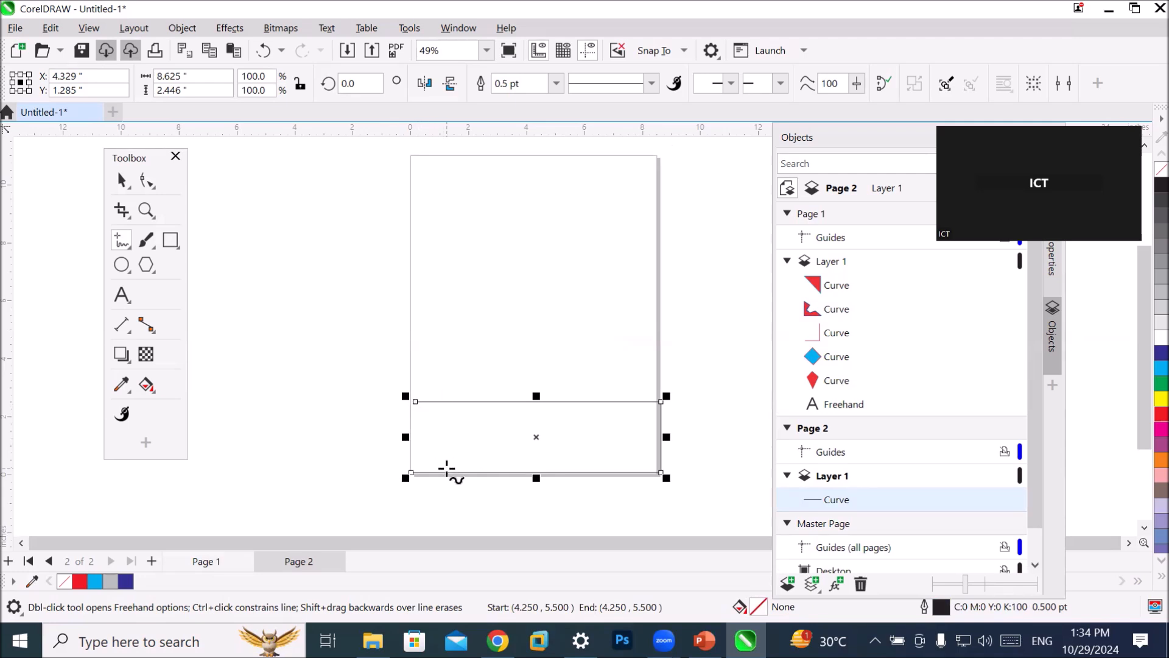
pyautogui.moveTo(414, 401)
pyautogui.mouseDown()
pyautogui.moveTo(420, 432)
pyautogui.moveTo(440, 448)
pyautogui.moveTo(417, 457)
pyautogui.moveTo(410, 475)
pyautogui.mouseUp()
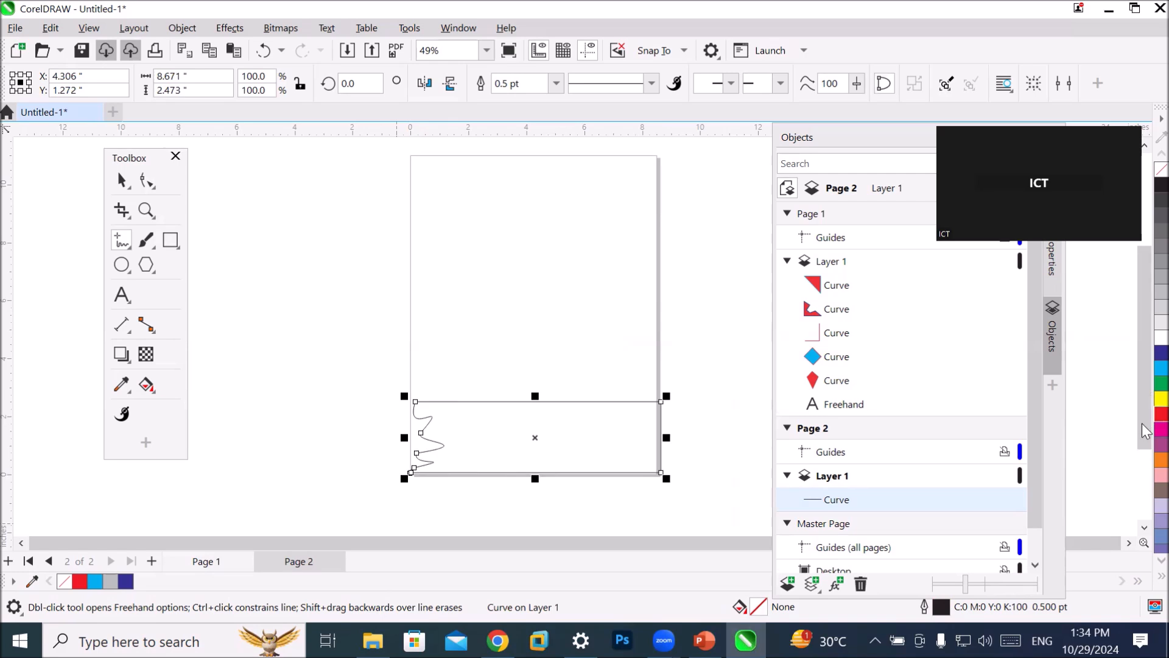
# Fill the wavy-sided band at the page's bottom with red.
pyautogui.click(1161, 414)
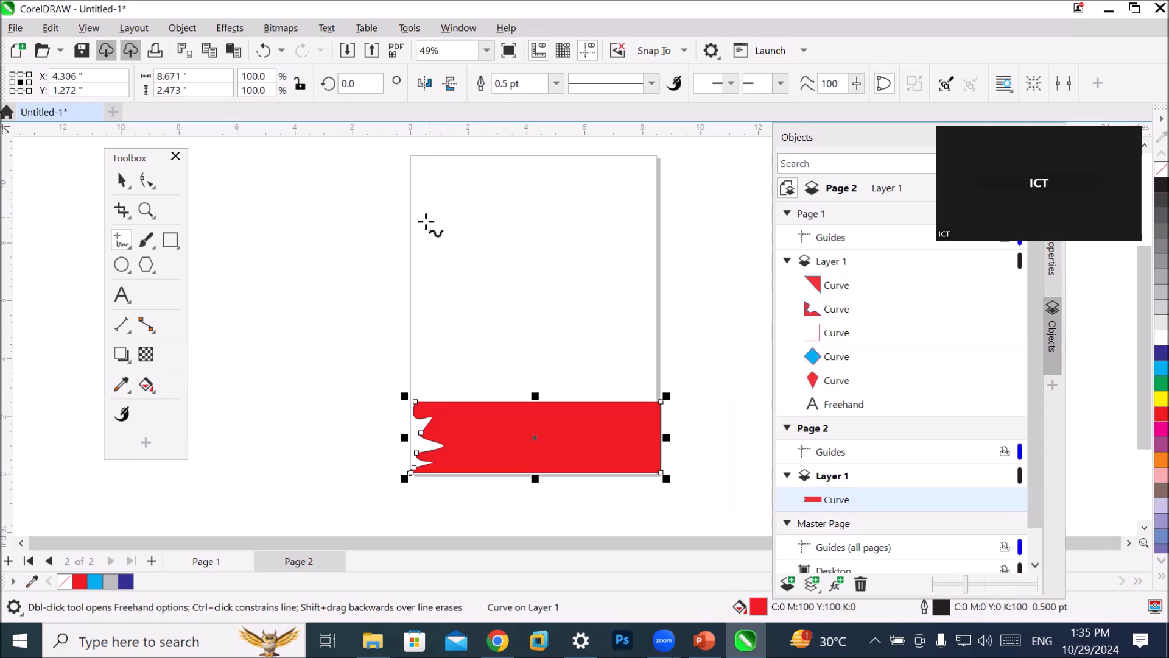
# Draw a closed freehand band across the page's top, about 8.58 by 3.12 inches with a wavy lower edge, and fill it dark blue.
pyautogui.moveTo(410, 235)
pyautogui.mouseDown()
pyautogui.moveTo(435, 240)
pyautogui.moveTo(450, 220)
pyautogui.moveTo(491, 243)
pyautogui.moveTo(514, 221)
pyautogui.moveTo(530, 237)
pyautogui.moveTo(567, 215)
pyautogui.moveTo(588, 237)
pyautogui.moveTo(605, 208)
pyautogui.moveTo(629, 235)
pyautogui.moveTo(636, 207)
pyautogui.moveTo(659, 237)
pyautogui.mouseUp()
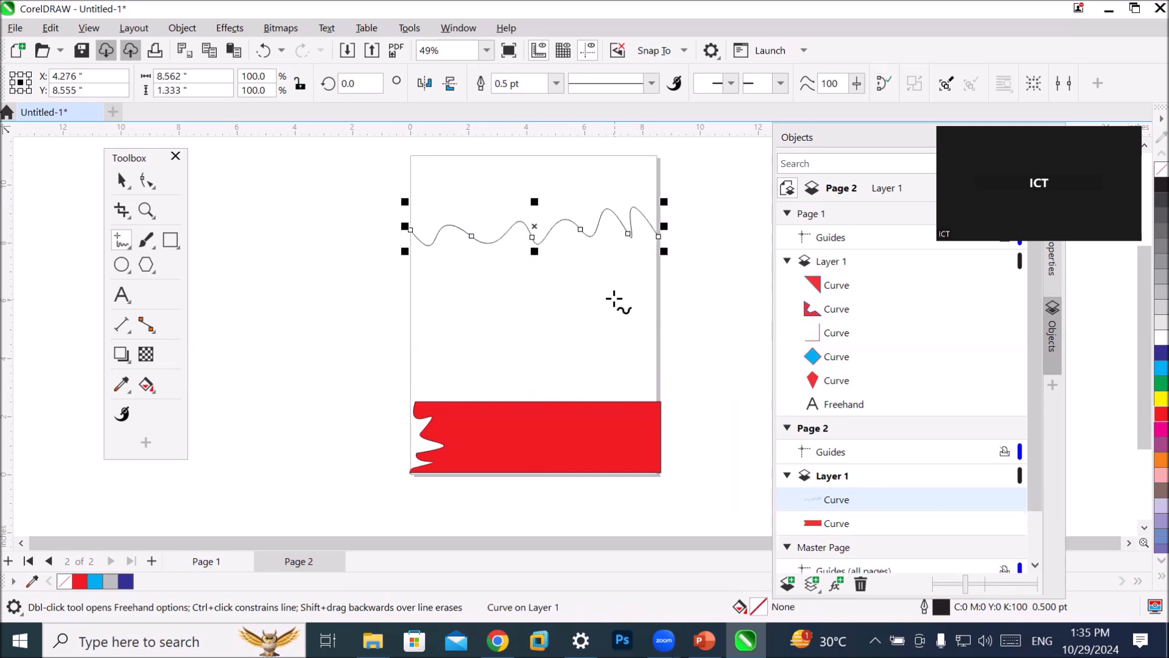
pyautogui.moveTo(660, 235)
pyautogui.mouseDown()
pyautogui.moveTo(670, 174)
pyautogui.moveTo(658, 154)
pyautogui.mouseUp()
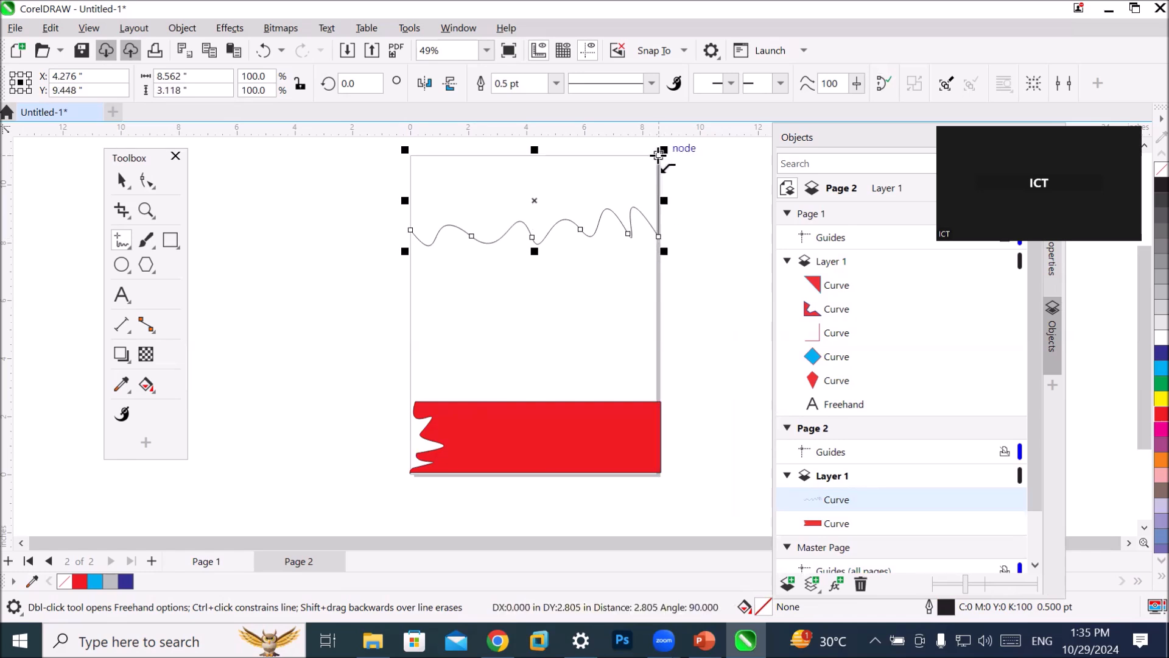
pyautogui.click(659, 154)
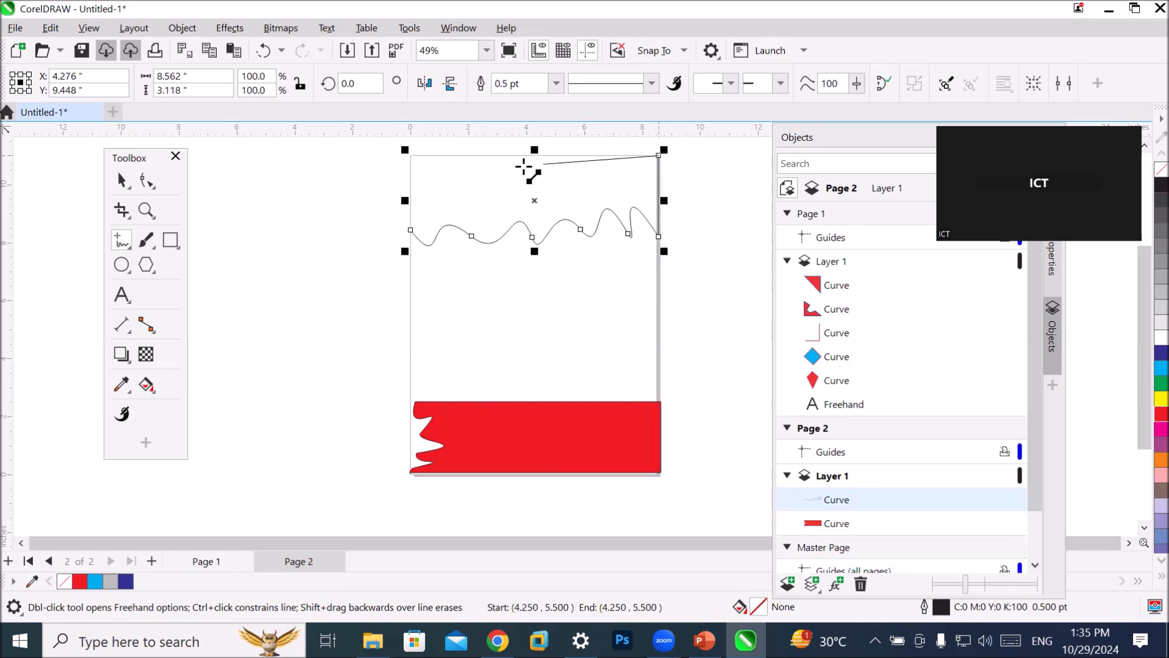
pyautogui.click(408, 154)
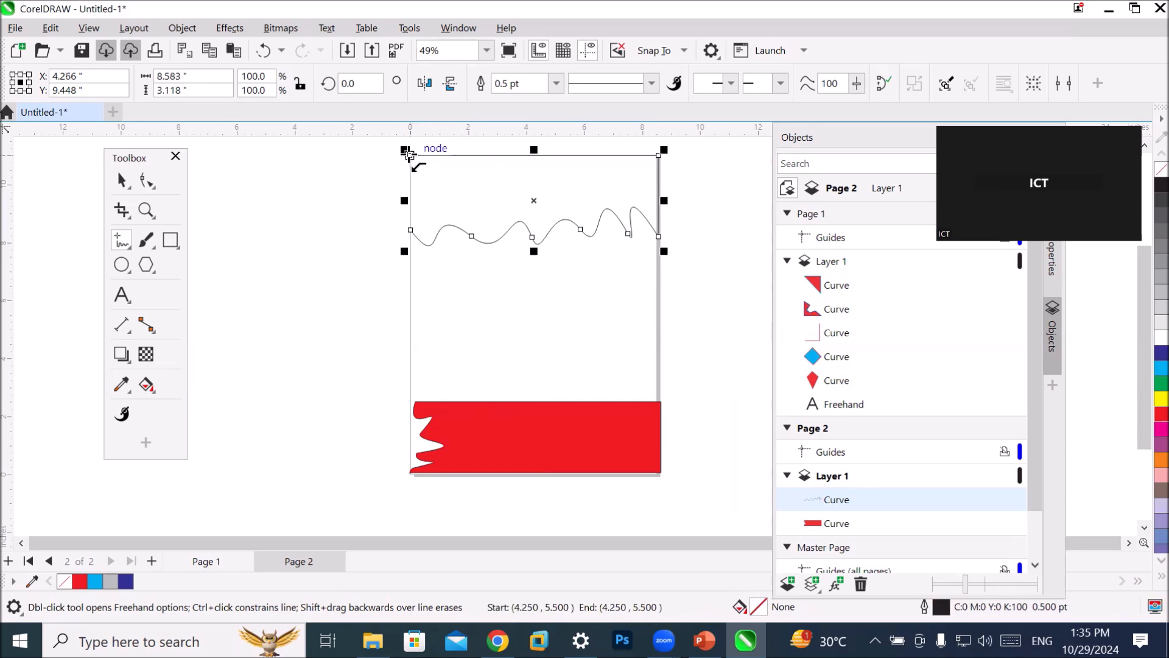
pyautogui.click(411, 230)
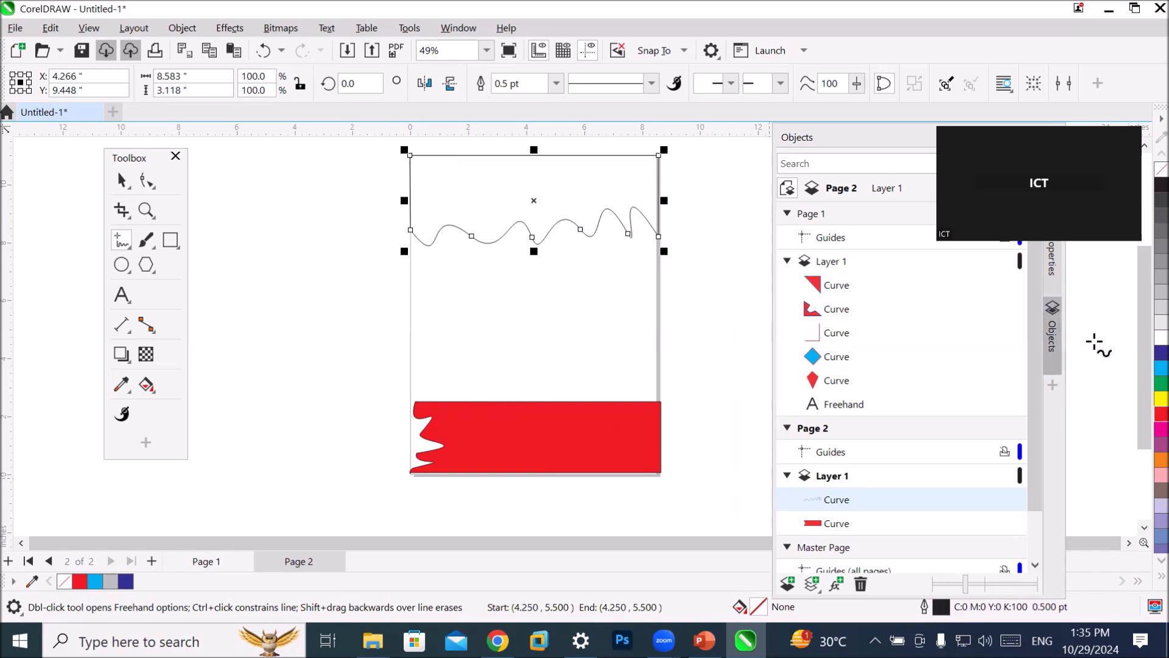
pyautogui.click(1161, 353)
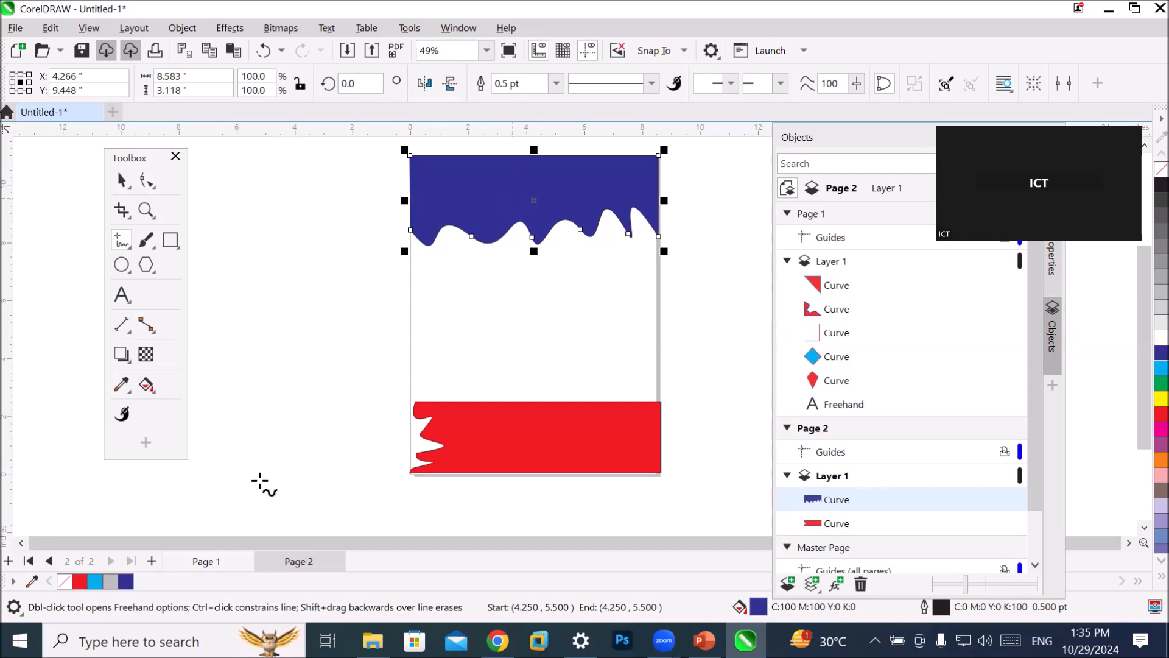
# Add a third page and draw an open line about 8.6 inches wide across its upper part, with straight ends and a wavy freehand middle.
pyautogui.click(152, 561)
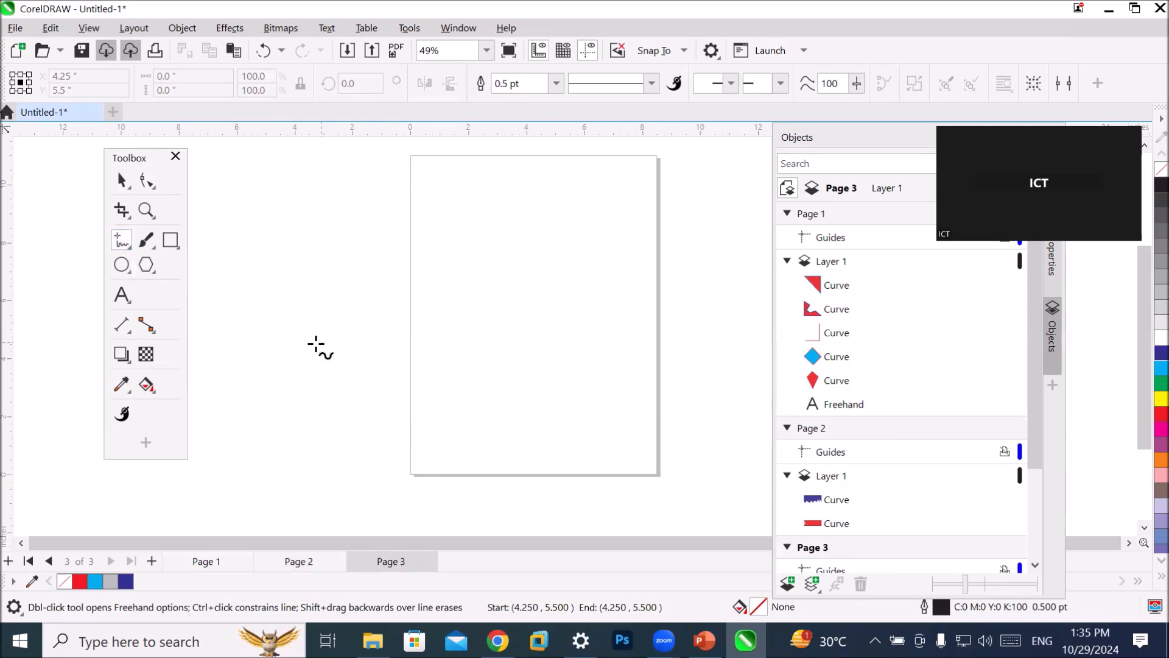
pyautogui.click(409, 227)
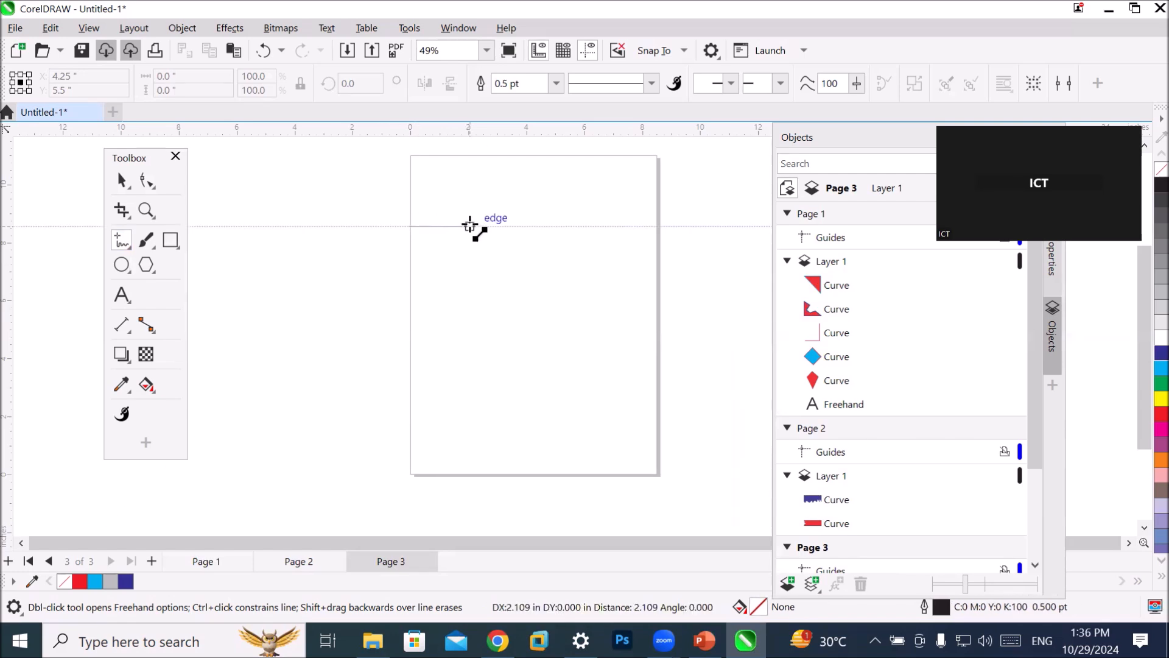
pyautogui.click(469, 226)
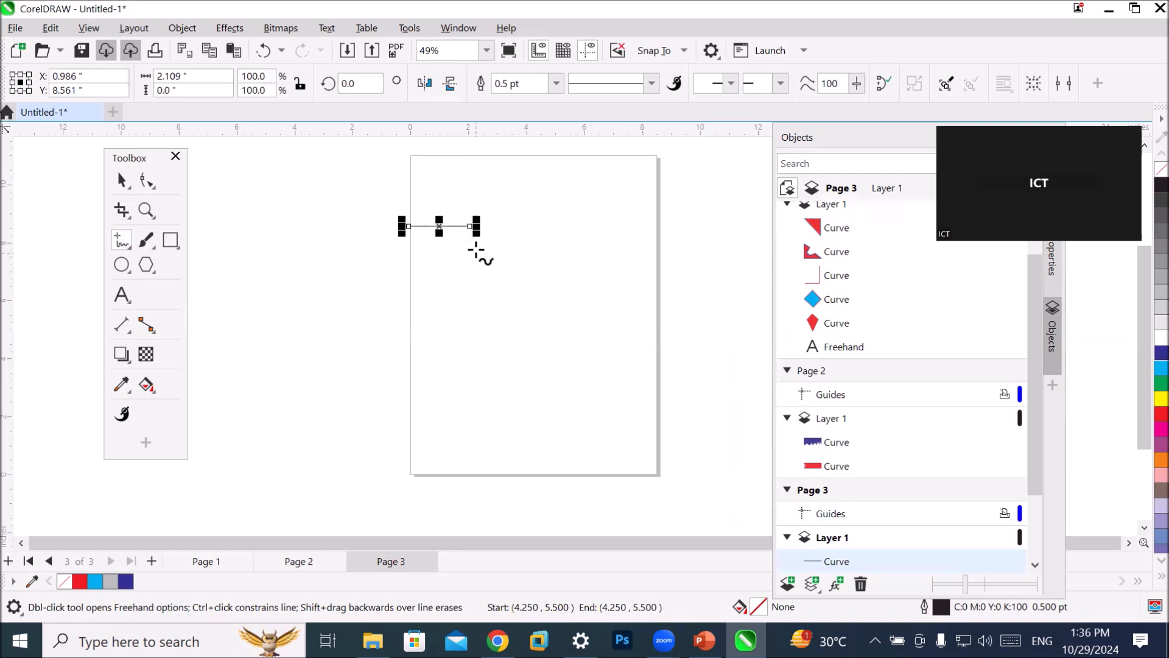
pyautogui.moveTo(470, 226)
pyautogui.mouseDown()
pyautogui.moveTo(505, 235)
pyautogui.moveTo(518, 225)
pyautogui.moveTo(531, 241)
pyautogui.moveTo(543, 227)
pyautogui.moveTo(556, 249)
pyautogui.moveTo(575, 223)
pyautogui.moveTo(596, 217)
pyautogui.mouseUp()
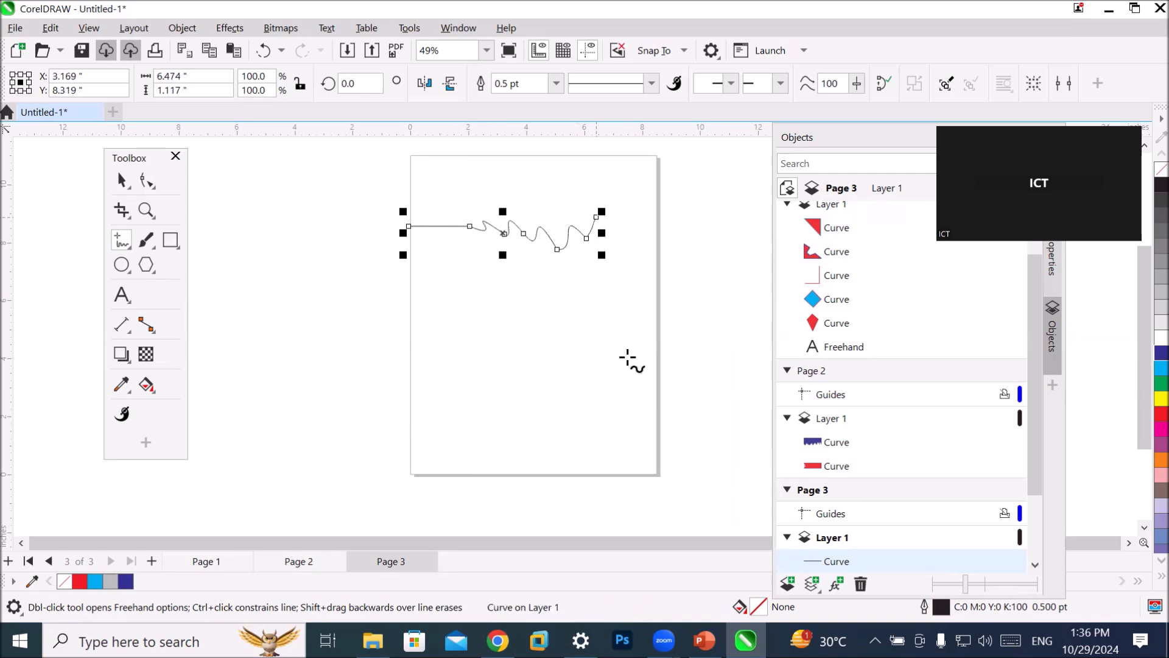
pyautogui.click(596, 217)
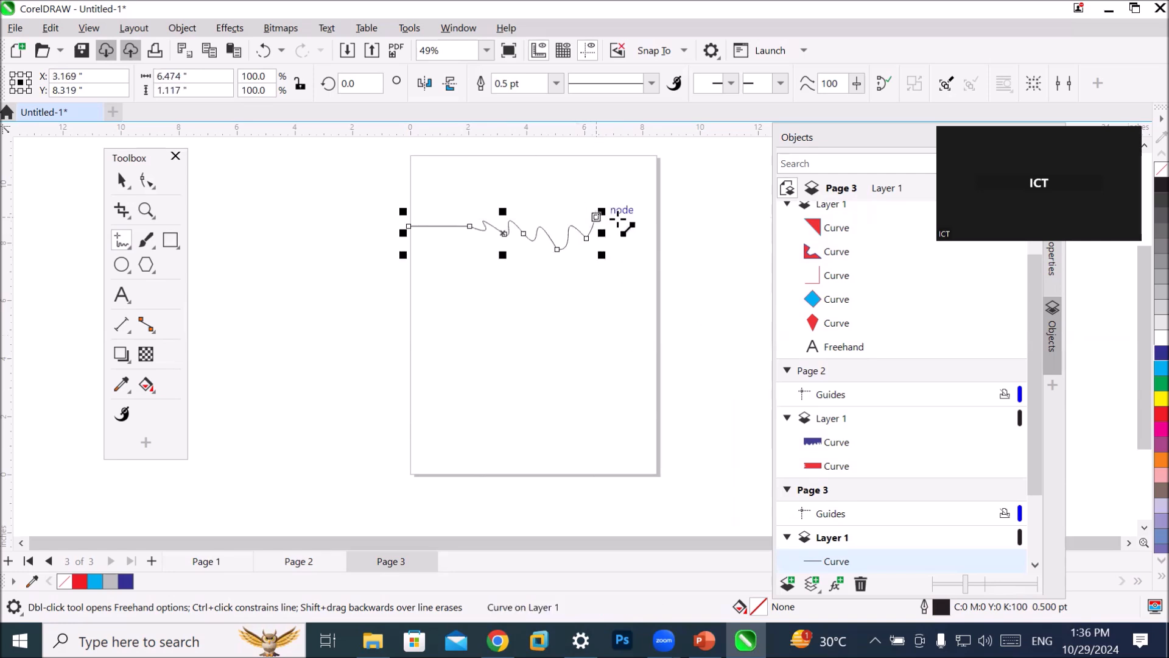
pyautogui.click(659, 217)
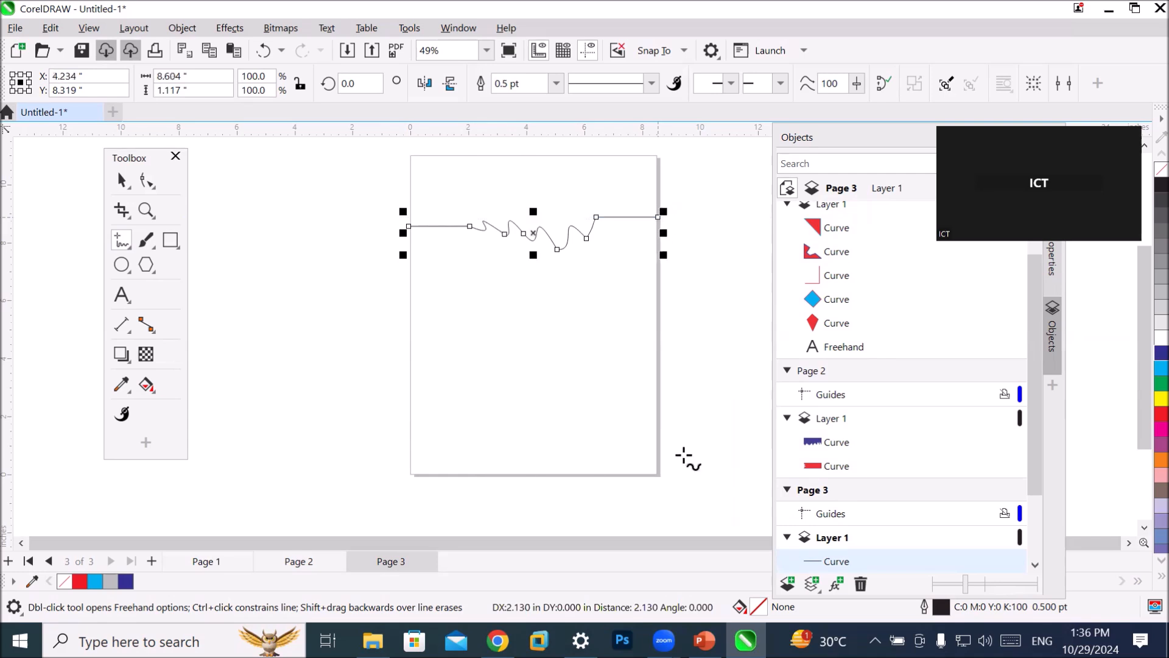
# Set the line's outline width to 12 pt and deselect it.
pyautogui.click(556, 83)
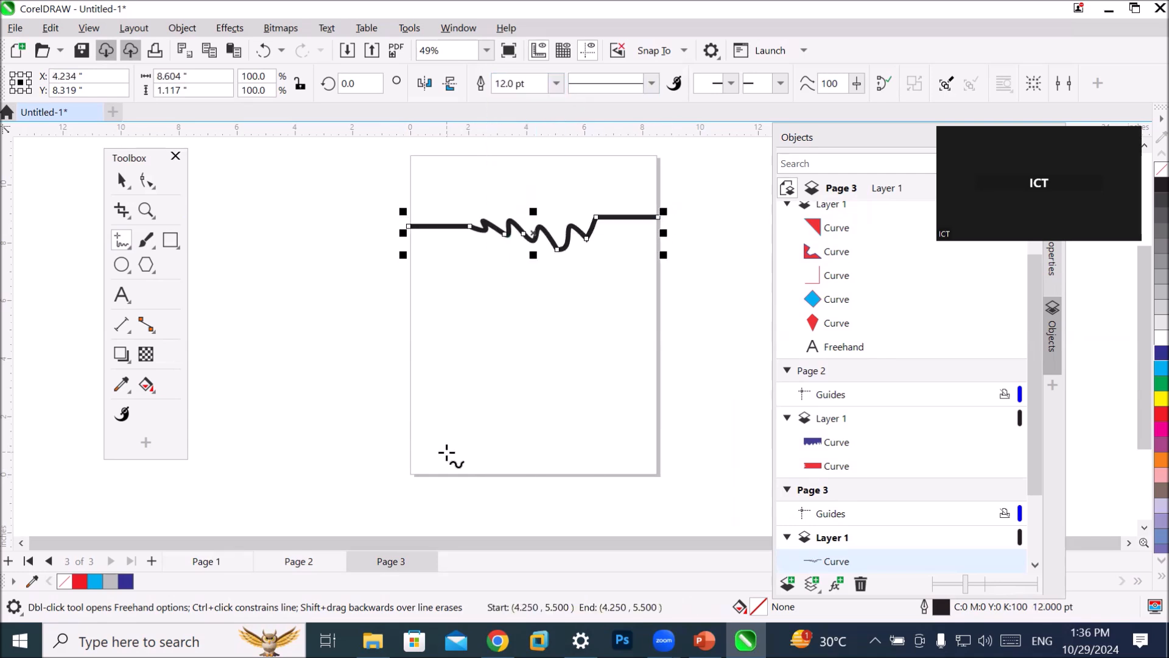
pyautogui.click(121, 181)
pyautogui.click(246, 318)
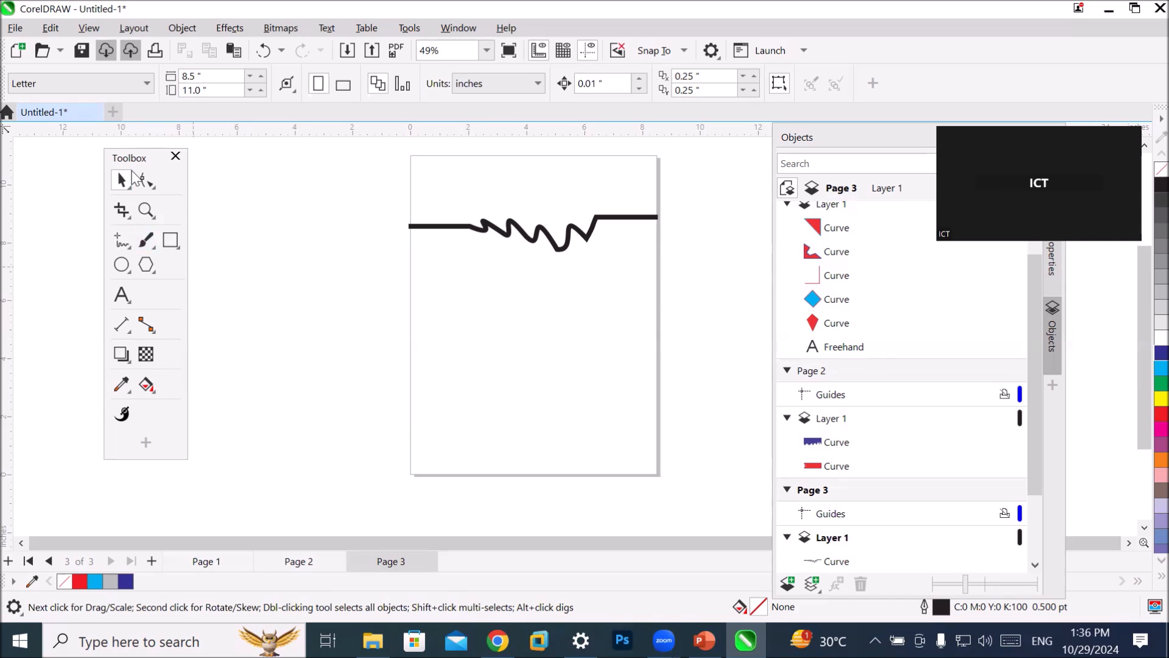
# Place the thick line near the page's bottom and repeat evenly spaced copies upward until eight lines fill the page.
pyautogui.moveTo(550, 247)
pyautogui.mouseDown()
pyautogui.moveTo(529, 460)
pyautogui.moveTo(555, 462)
pyautogui.moveTo(546, 422)
pyautogui.mouseUp()
pyautogui.hotkey('ctrl', 'r')
pyautogui.hotkey('ctrl', 'r')
pyautogui.hotkey('ctrl', 'r')
pyautogui.hotkey('ctrl', 'r')
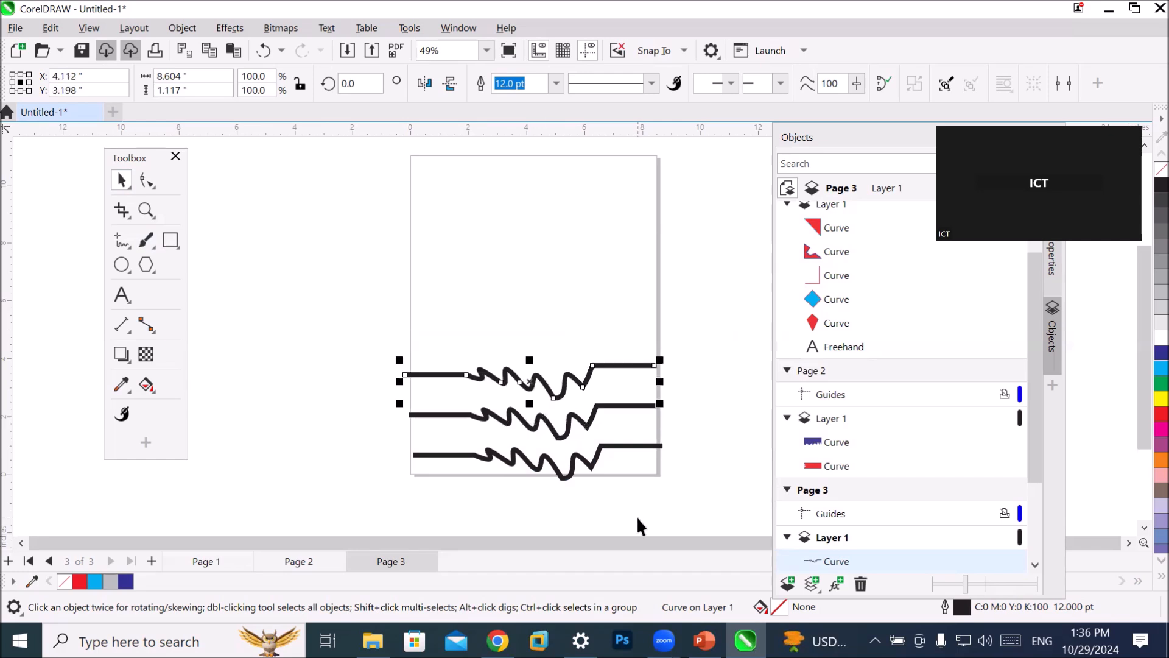
pyautogui.hotkey('ctrl', 'r')
pyautogui.hotkey('ctrl', 'r')
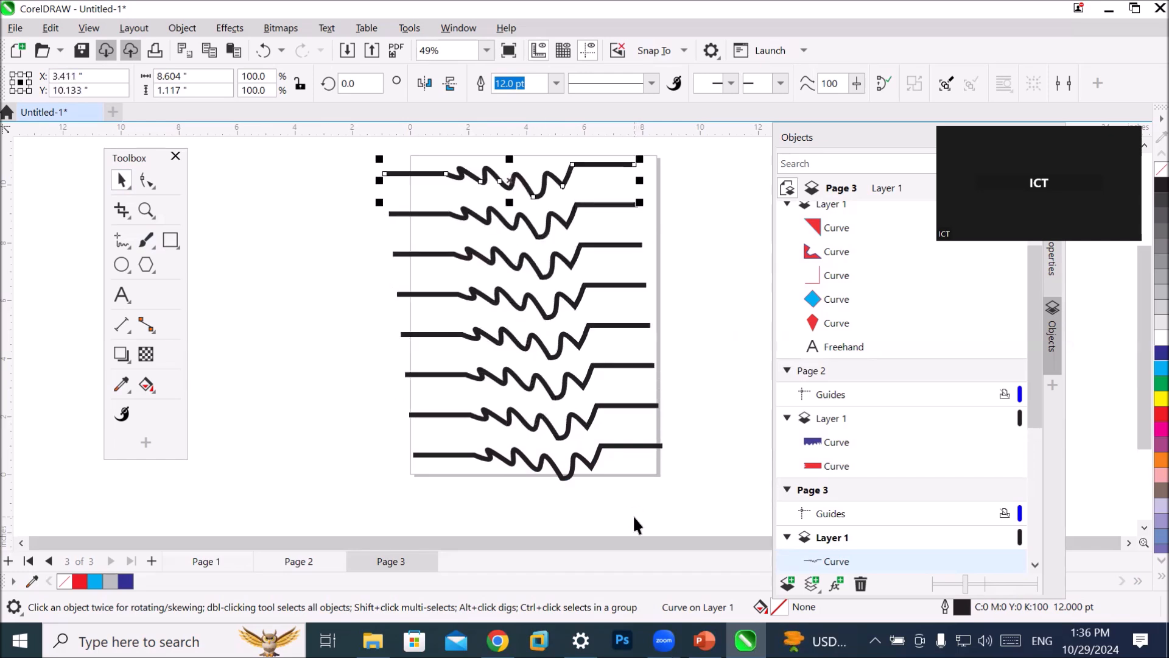
pyautogui.click(560, 531)
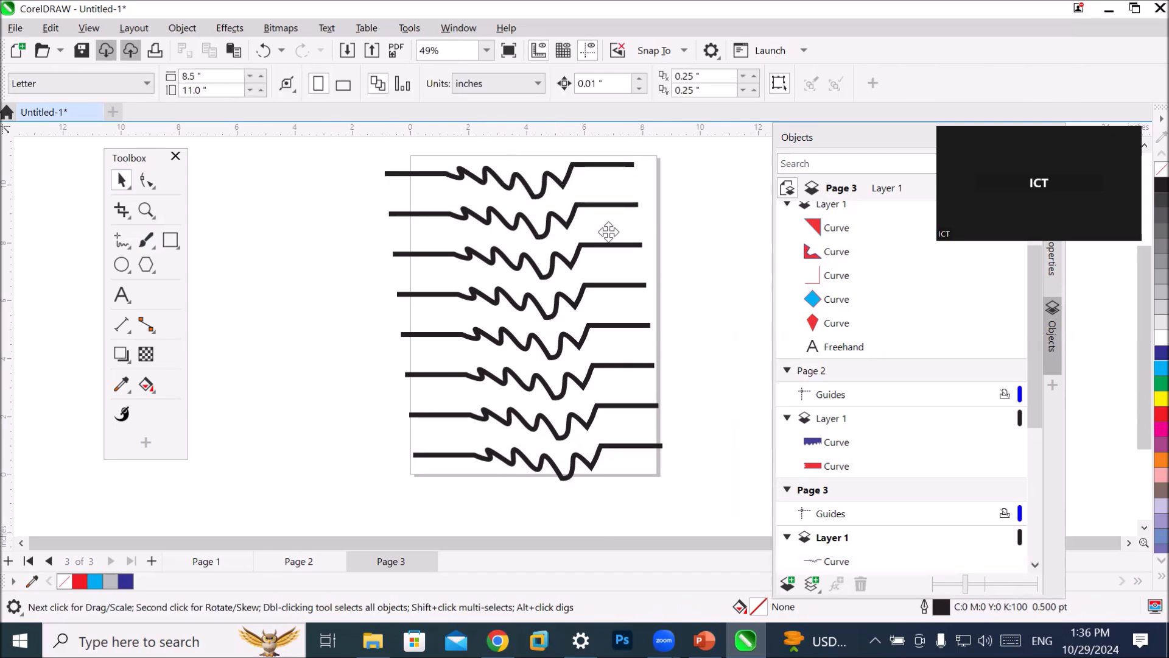
# Draw an ellipse about 6.45 by 10.48 inches beside the page's left edge.
pyautogui.click(121, 264)
pyautogui.moveTo(208, 168)
pyautogui.mouseDown()
pyautogui.moveTo(374, 417)
pyautogui.moveTo(400, 476)
pyautogui.mouseUp()
pyautogui.click(122, 180)
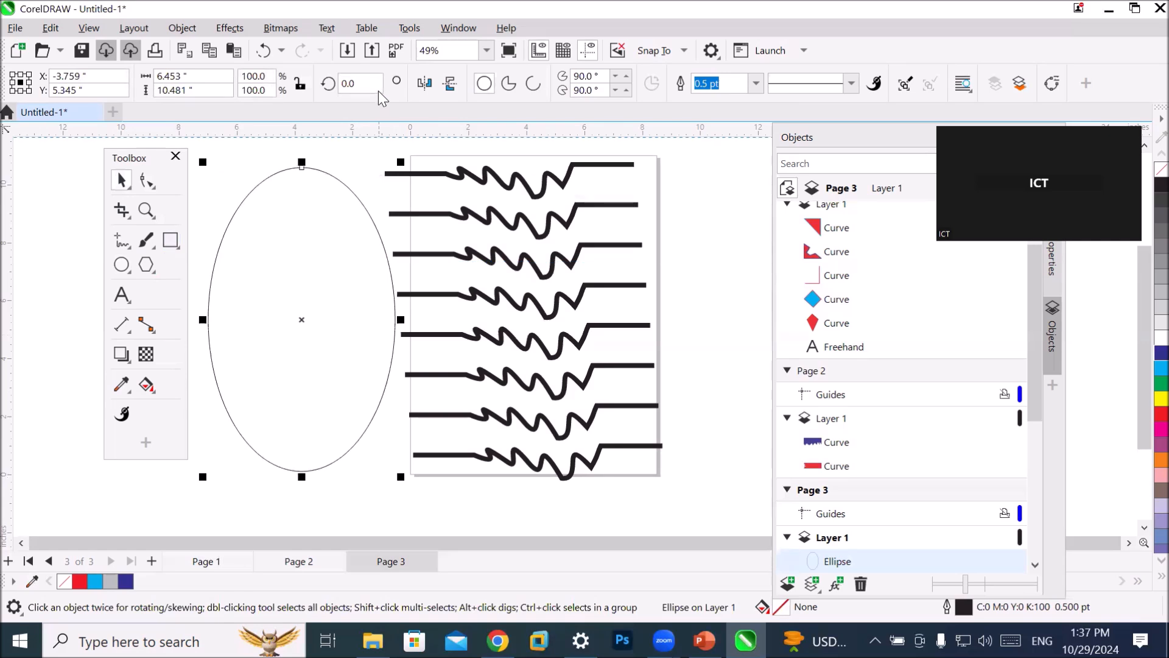
# PowerClip the eight thick lines inside the ellipse and move the clipped ellipse onto the page.
pyautogui.moveTo(360, 148); pyautogui.dragTo(700, 502)
pyautogui.rightClick(582, 418)
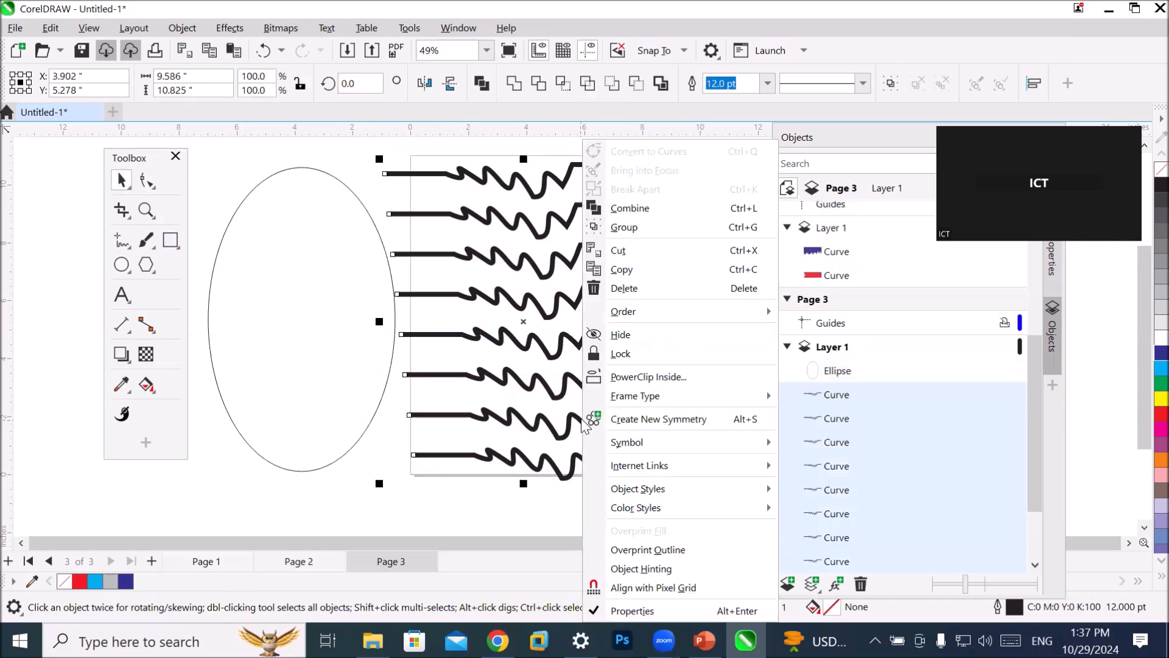
pyautogui.click(641, 378)
pyautogui.click(294, 320)
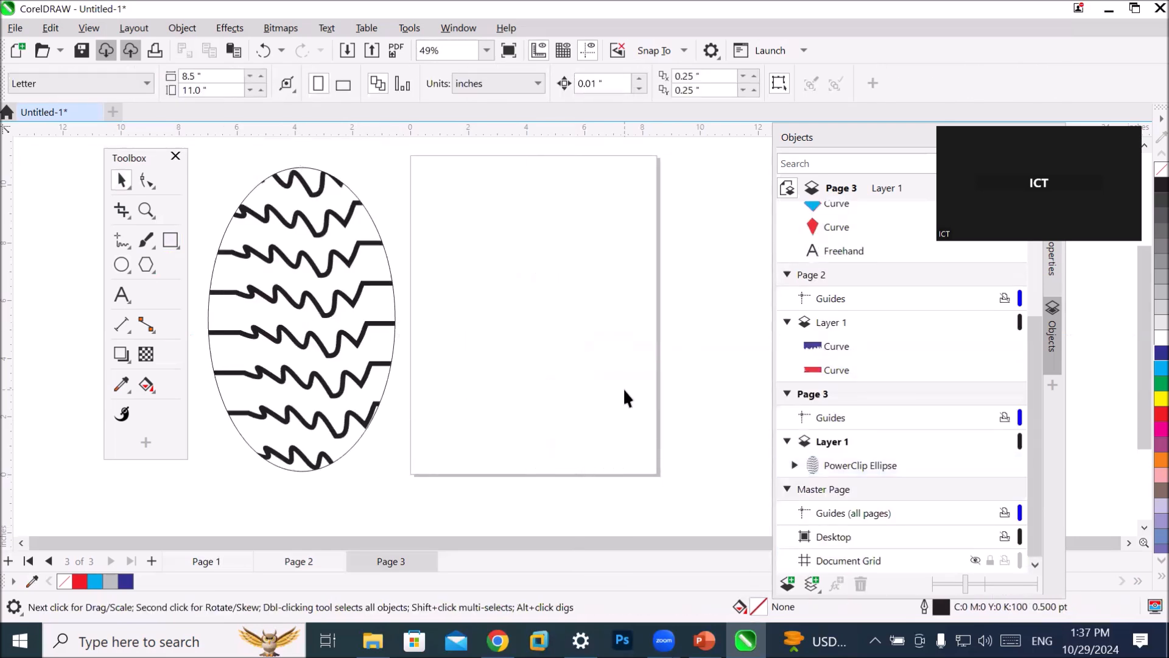
pyautogui.moveTo(389, 326); pyautogui.dragTo(515, 324)
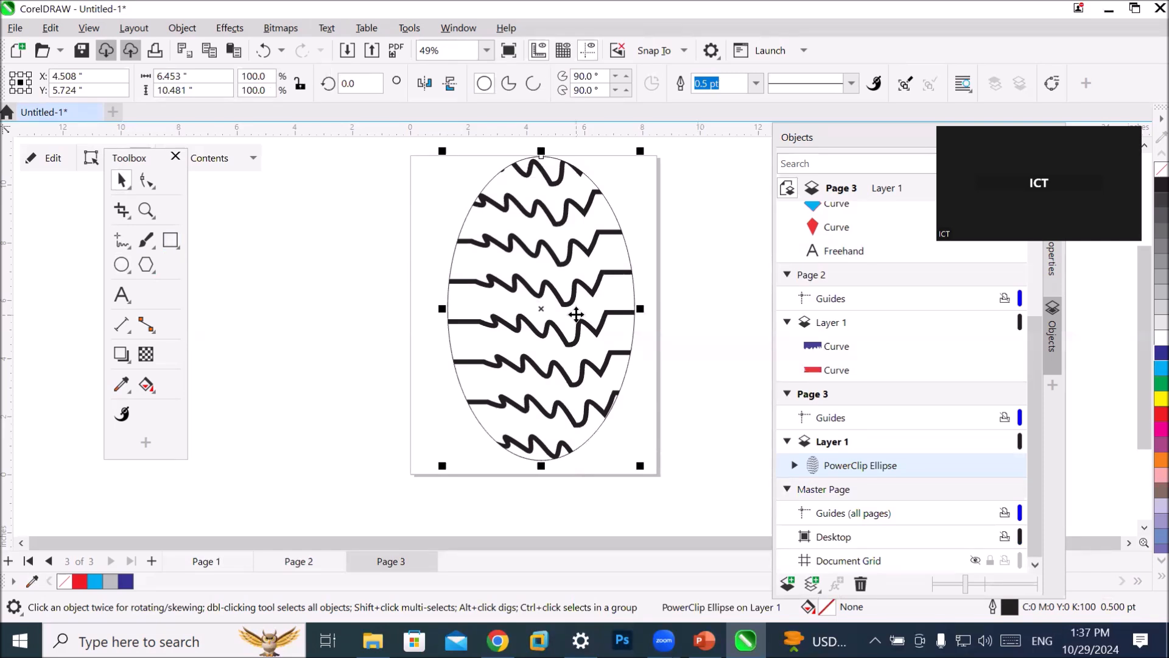
# Undo the ellipse's move and the PowerClip, and delete the ellipse.
pyautogui.hotkey('ctrl', 'z')
pyautogui.hotkey('ctrl', 'z')
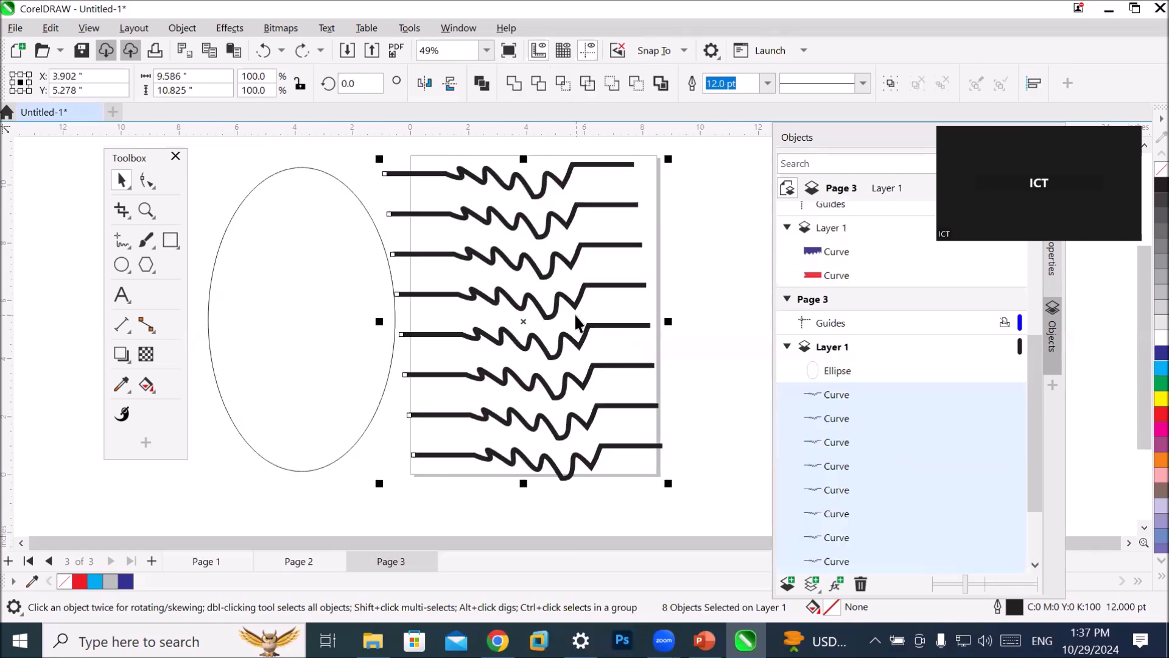
pyautogui.click(305, 169)
pyautogui.press('Delete')
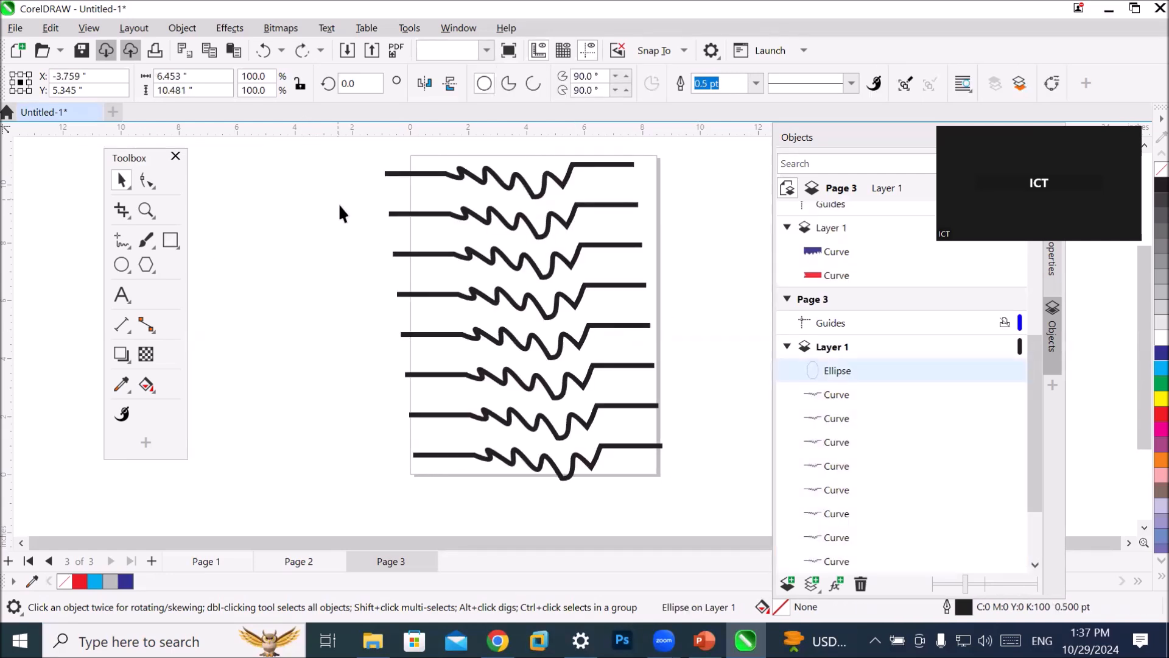
# Draw a closed irregular freehand shape about 7.35 by 10.46 inches beside the page's left edge and fill it red.
pyautogui.click(122, 244)
pyautogui.moveTo(309, 177)
pyautogui.mouseDown()
pyautogui.moveTo(278, 201)
pyautogui.moveTo(244, 263)
pyautogui.moveTo(185, 418)
pyautogui.moveTo(278, 454)
pyautogui.moveTo(318, 447)
pyautogui.moveTo(361, 391)
pyautogui.moveTo(386, 303)
pyautogui.moveTo(367, 190)
pyautogui.moveTo(339, 162)
pyautogui.moveTo(309, 177)
pyautogui.mouseUp()
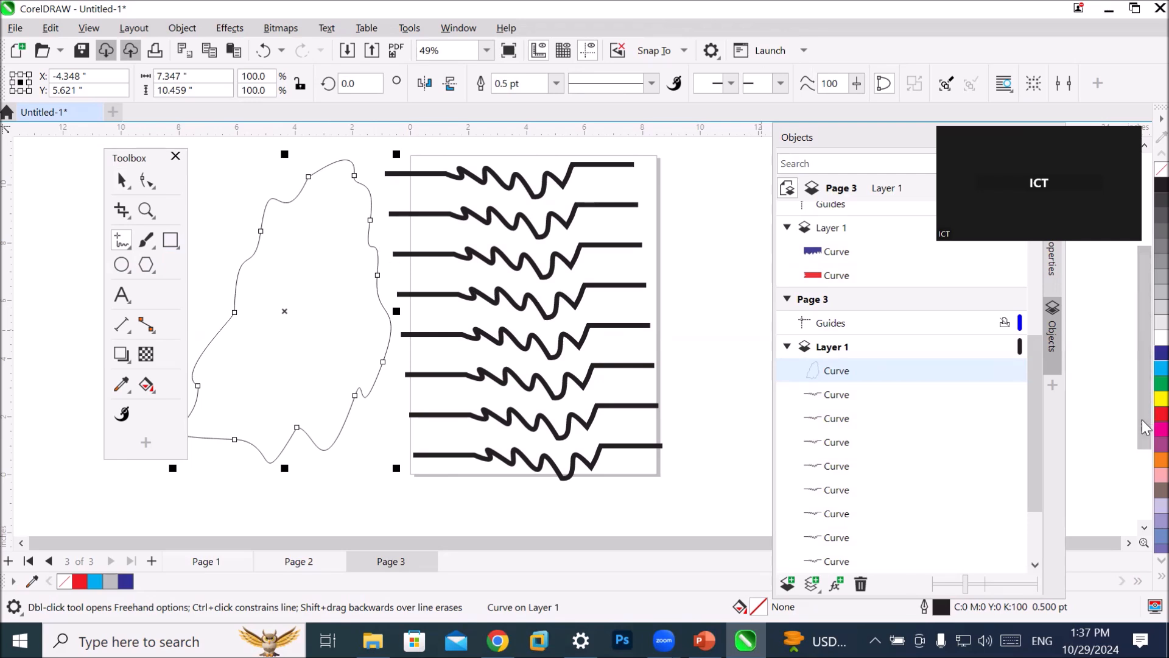
pyautogui.click(1160, 414)
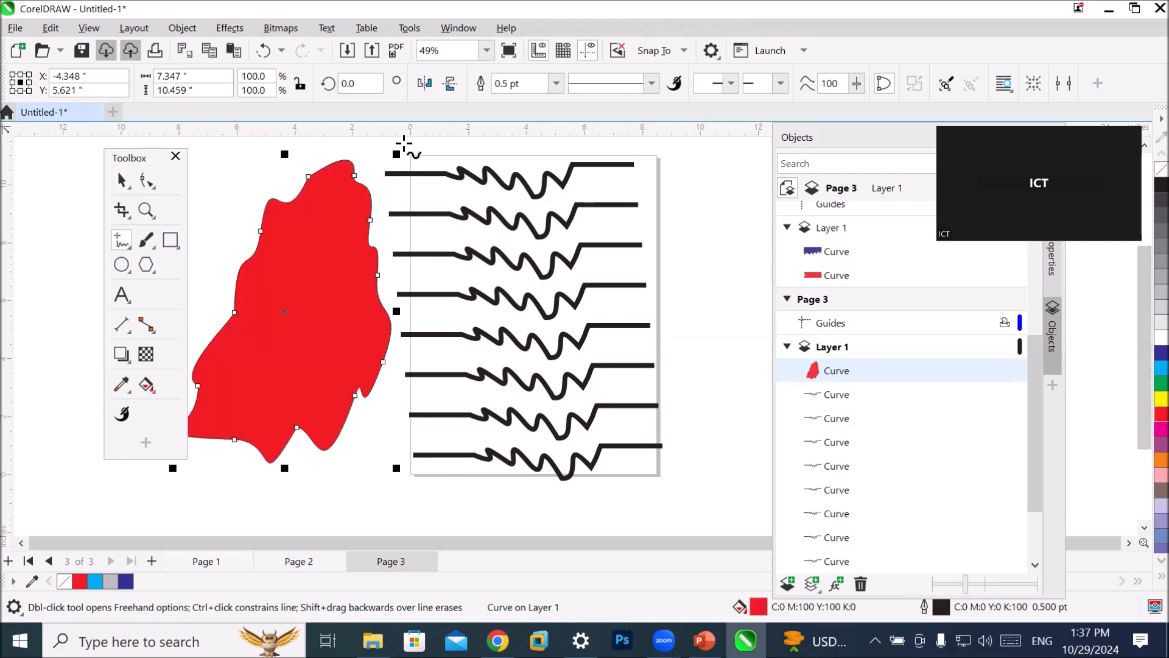
# PowerClip the eight thick lines inside the red freehand shape and move the clipped shape onto the page.
pyautogui.click(125, 181)
pyautogui.moveTo(363, 140); pyautogui.dragTo(700, 511)
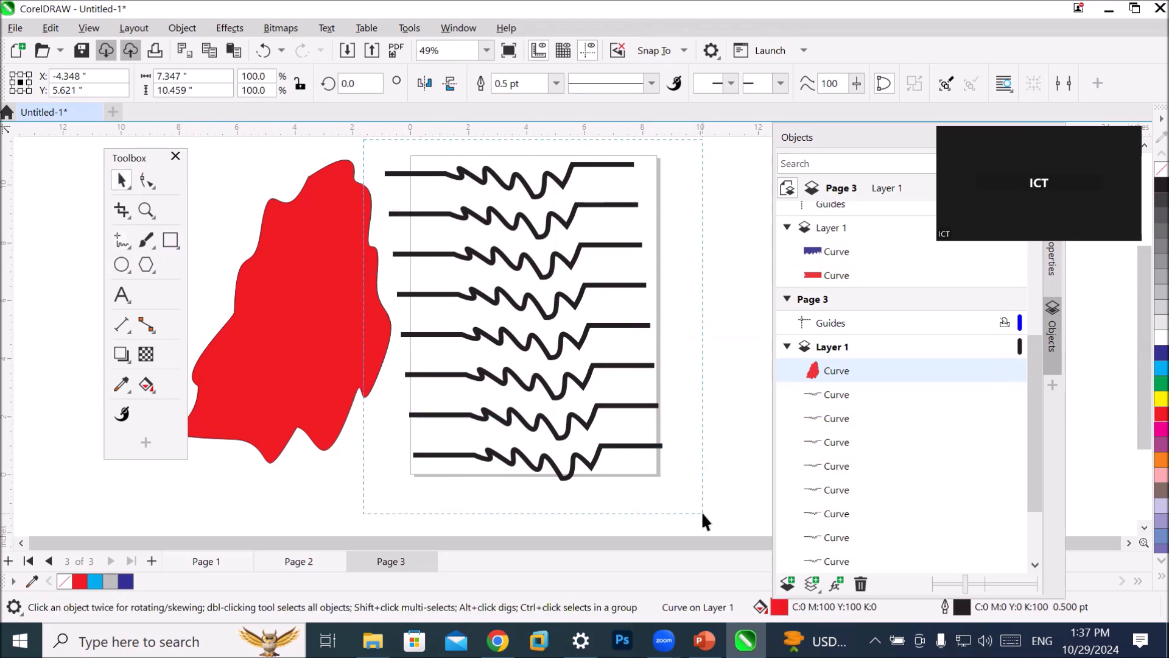
pyautogui.rightClick(579, 461)
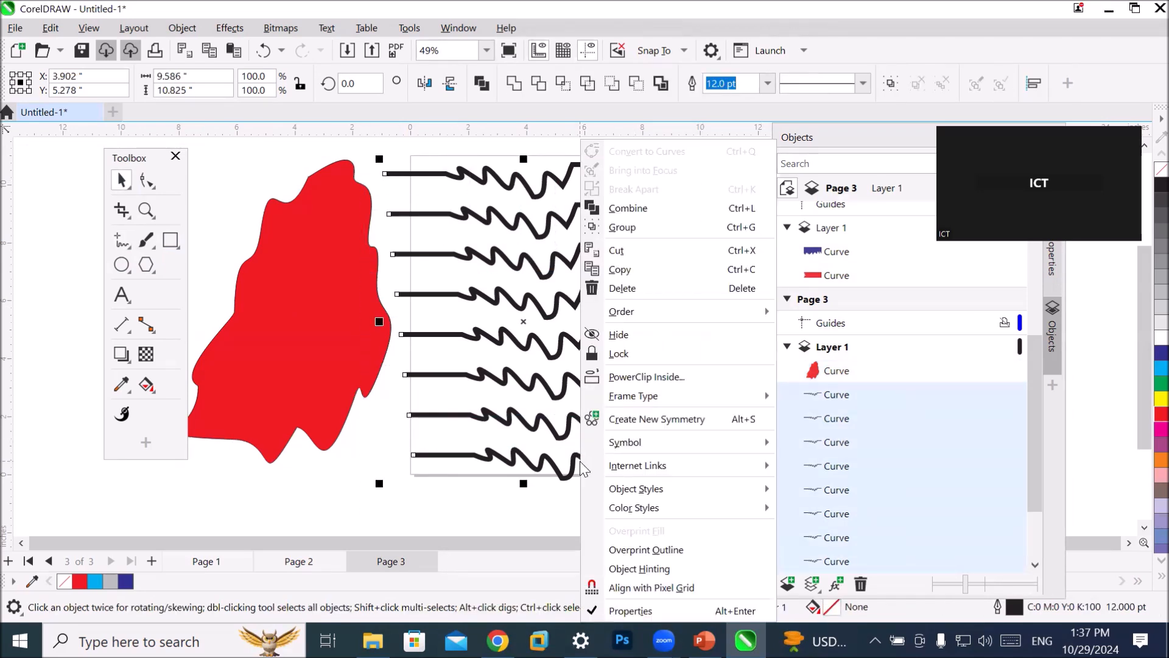
pyautogui.click(630, 374)
pyautogui.click(287, 322)
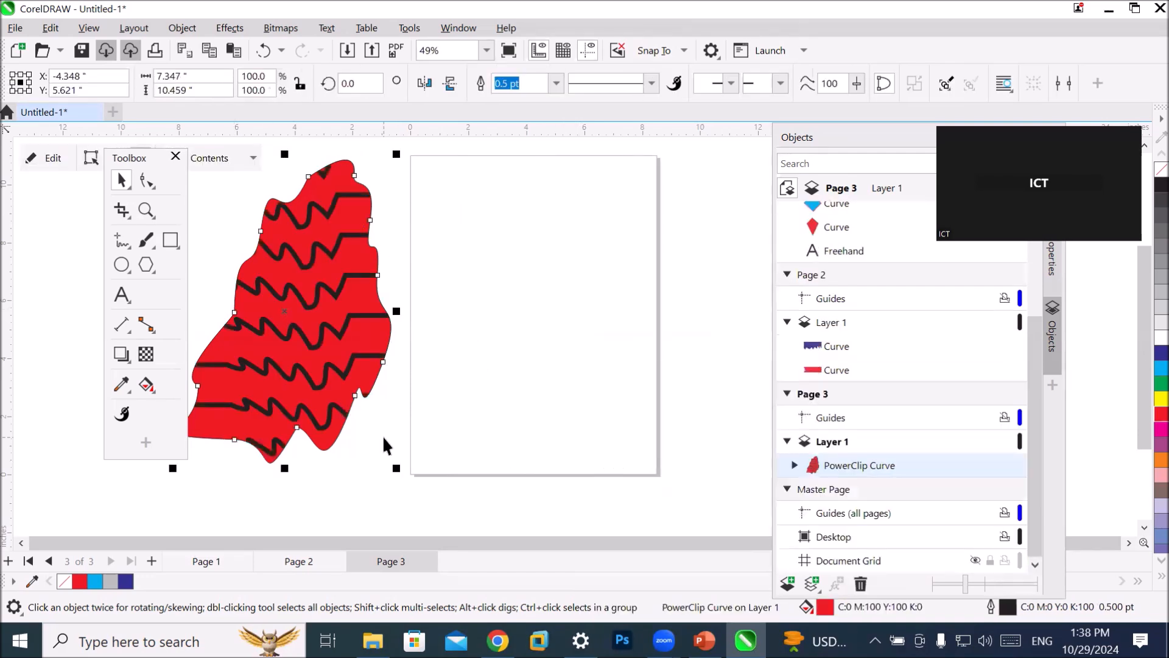
pyautogui.click(382, 436)
pyautogui.moveTo(337, 369); pyautogui.dragTo(548, 341)
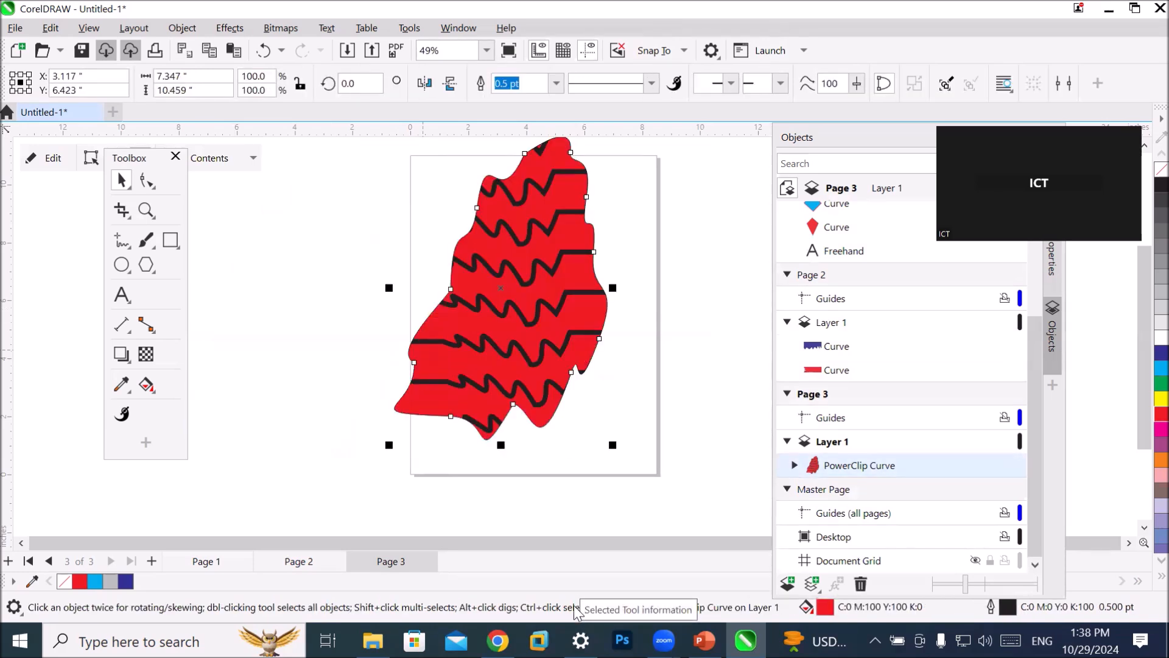
# Reshape the clipped red shape by moving its right-side node outward and its lower-right and lower-left nodes downward.
pyautogui.click(147, 180)
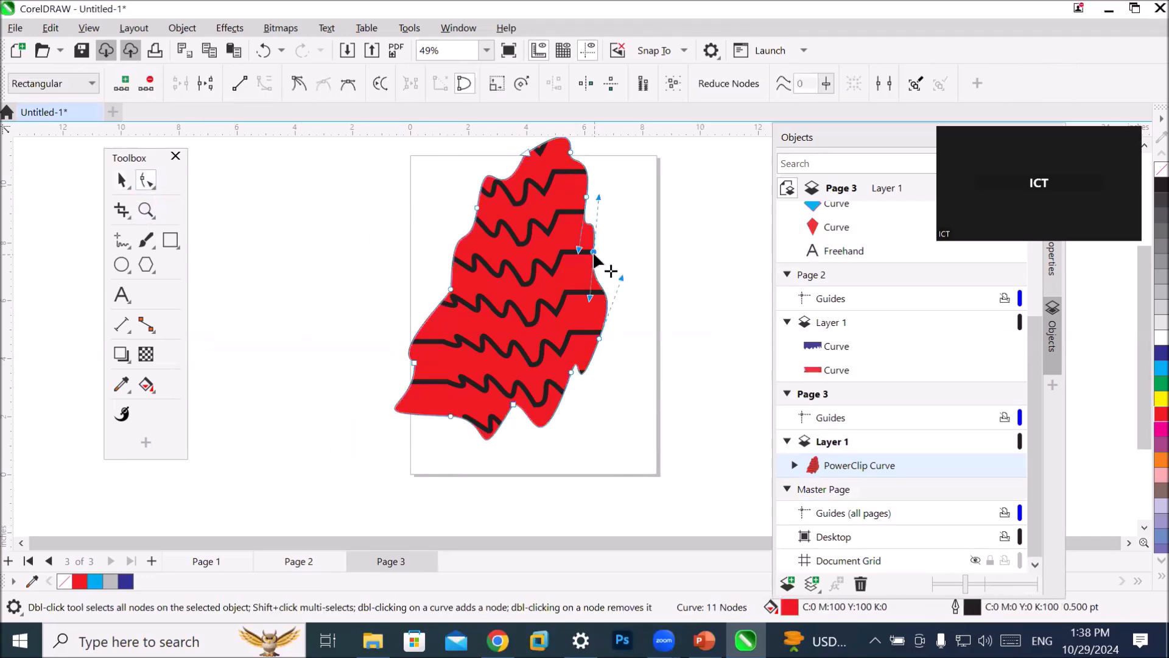
pyautogui.moveTo(594, 255); pyautogui.dragTo(626, 252)
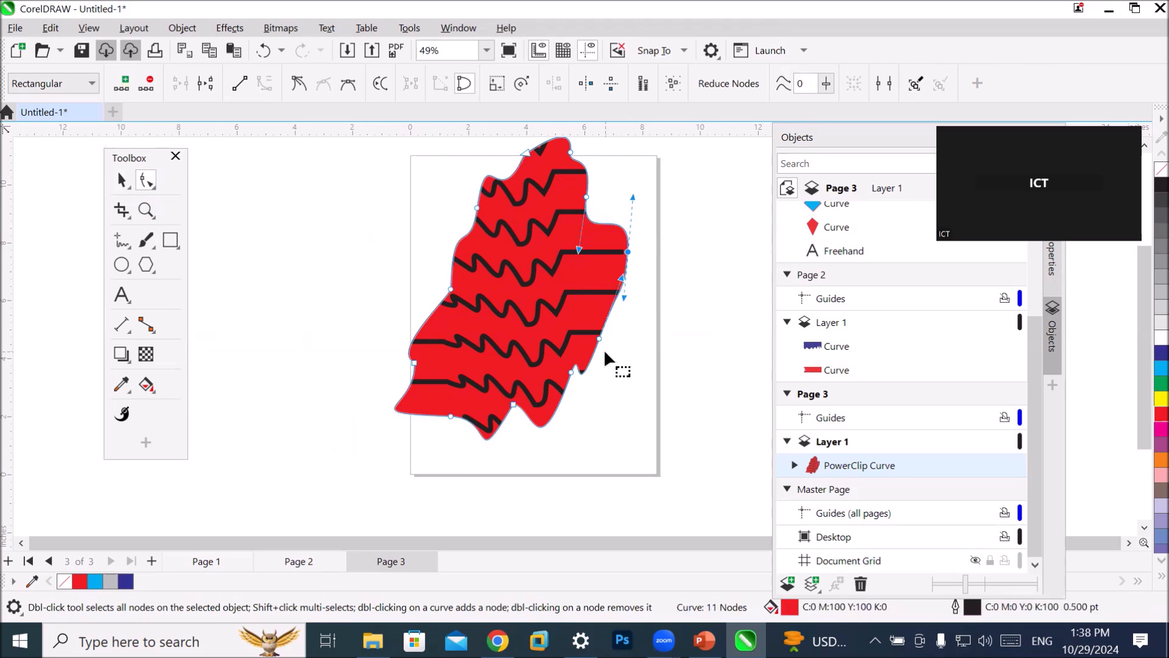
pyautogui.moveTo(597, 334); pyautogui.dragTo(601, 378)
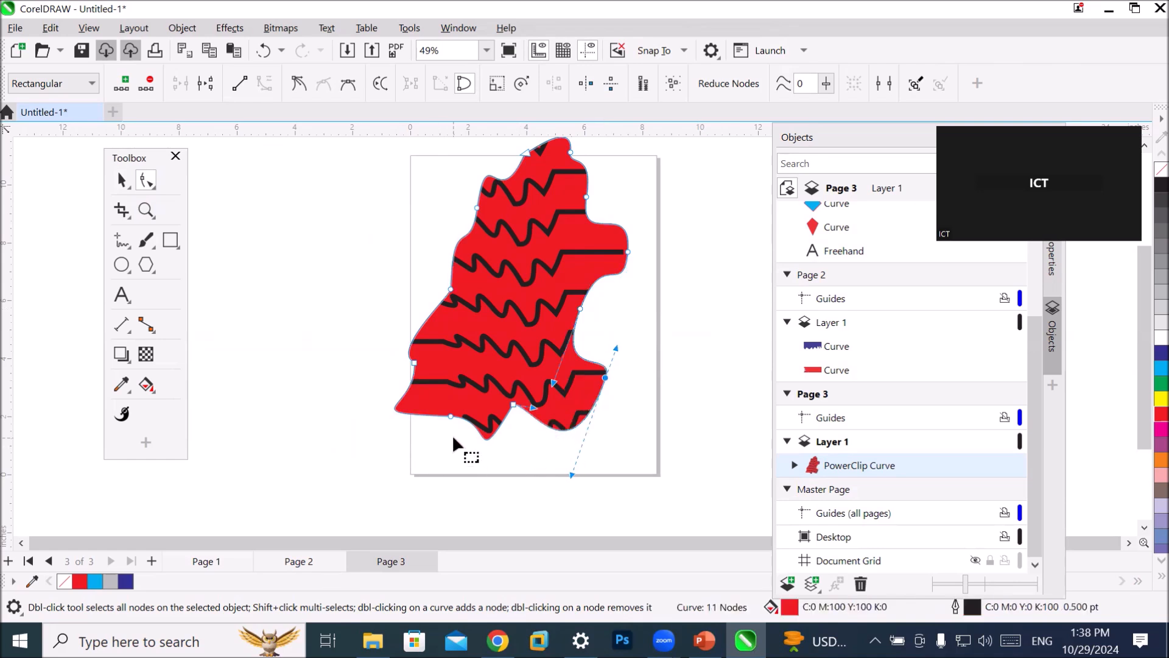
pyautogui.moveTo(448, 415); pyautogui.dragTo(450, 446)
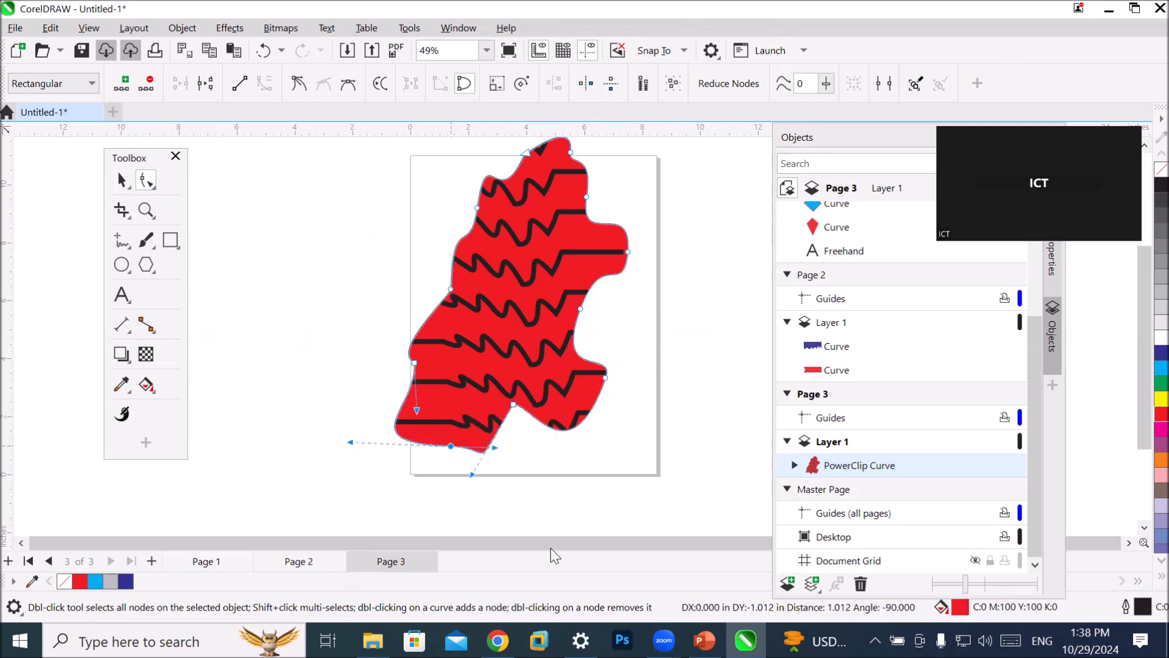
pyautogui.click(571, 505)
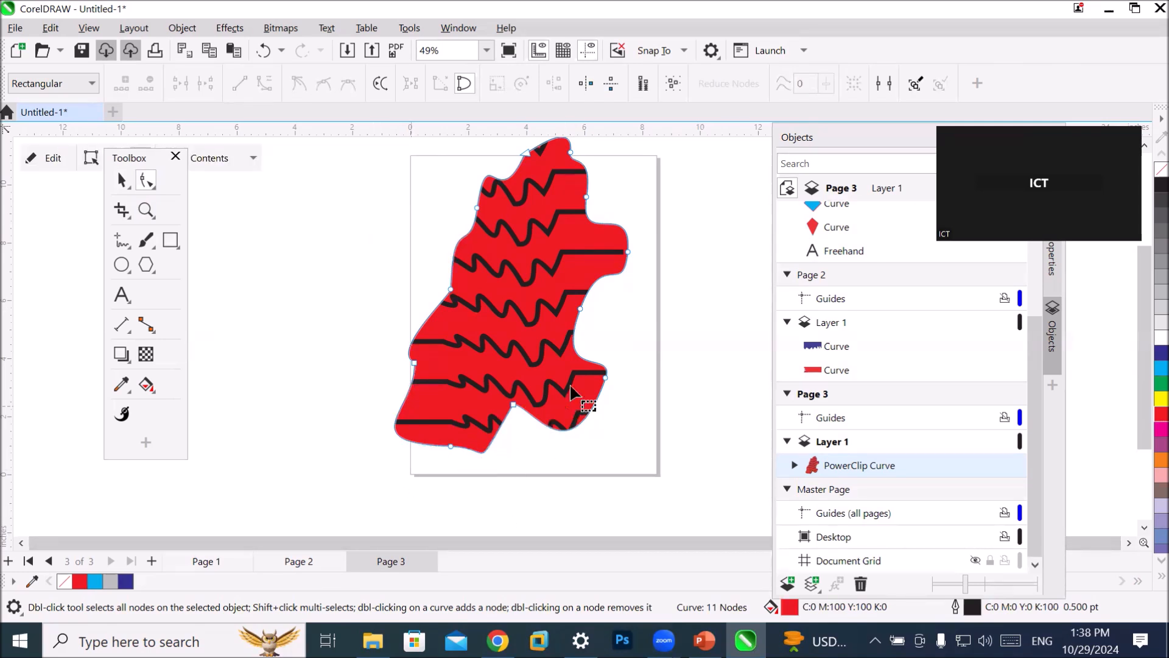
# Move the lower-right node of the clipped red shape upward.
pyautogui.click(606, 378)
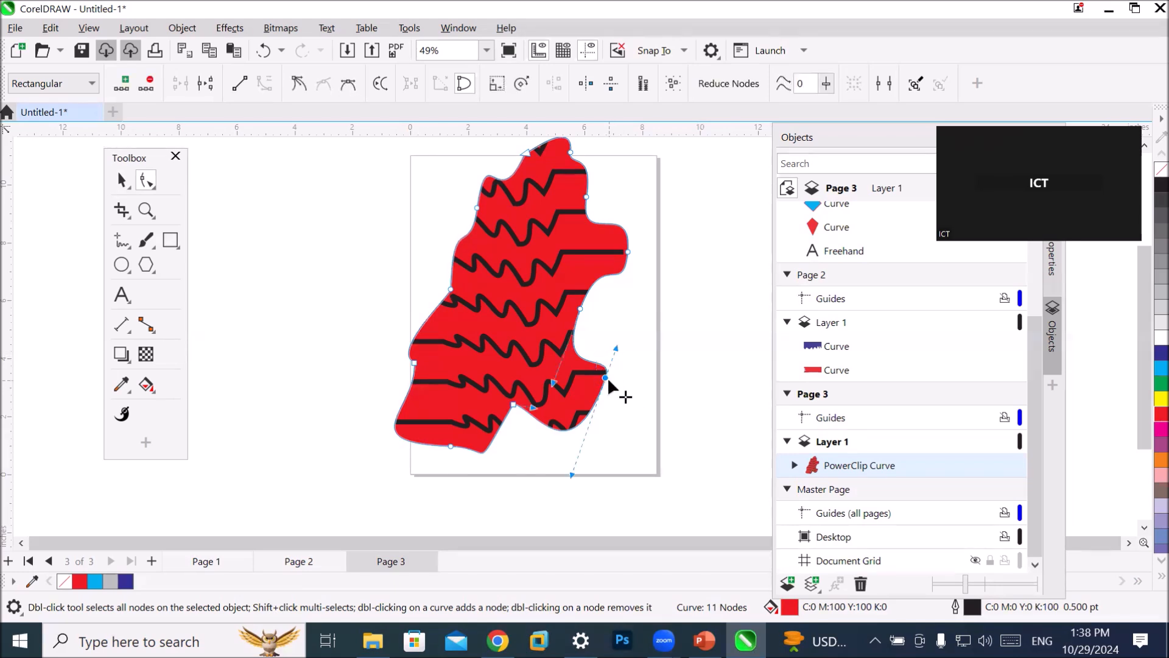
pyautogui.moveTo(605, 375); pyautogui.dragTo(615, 335)
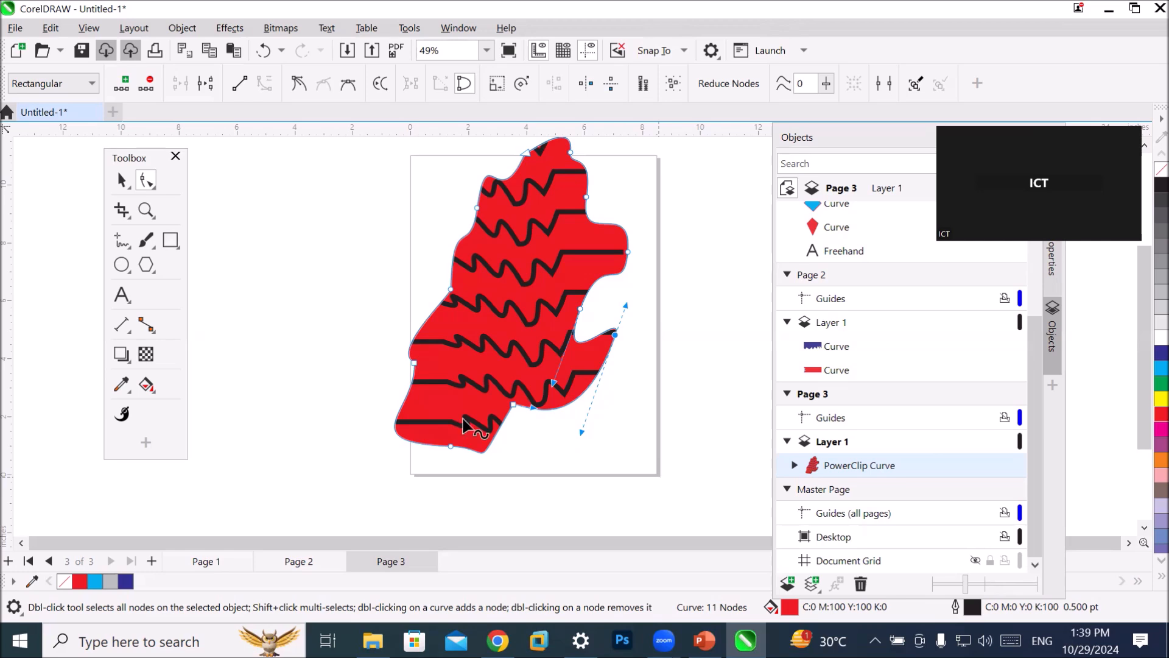
# Draw an open V-shaped freehand curve about 4.64 by 7.87 inches beside the page's left edge and set its outline width to 8 pt.
pyautogui.click(120, 242)
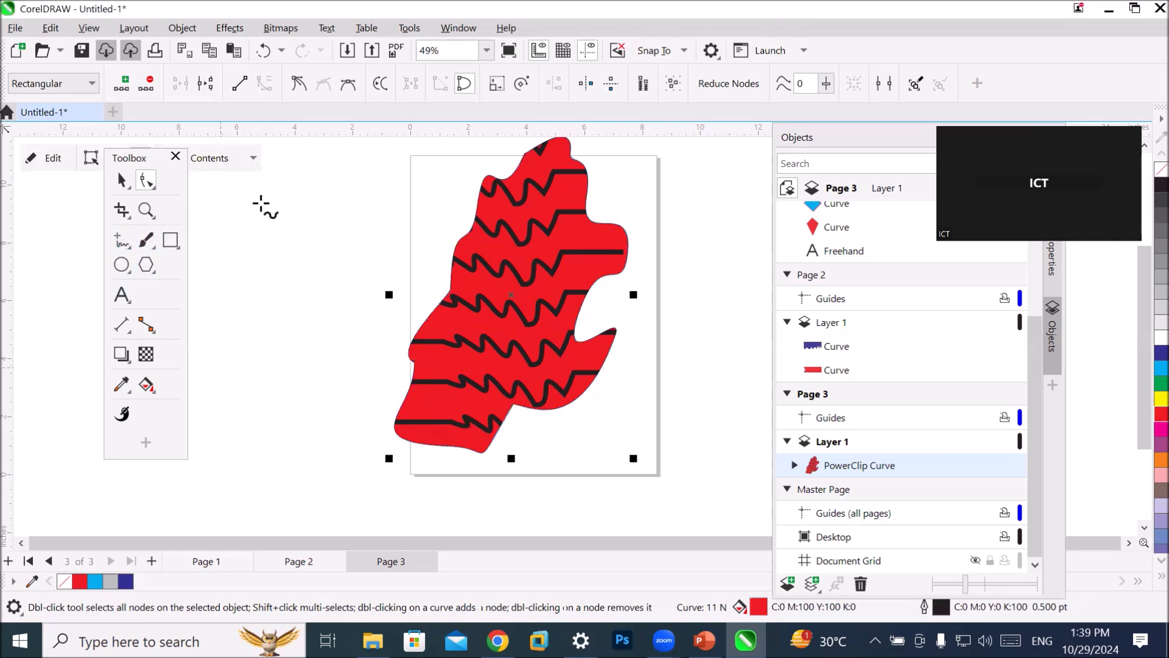
pyautogui.moveTo(248, 200)
pyautogui.mouseDown()
pyautogui.moveTo(233, 341)
pyautogui.moveTo(276, 421)
pyautogui.moveTo(298, 406)
pyautogui.moveTo(349, 302)
pyautogui.moveTo(361, 245)
pyautogui.moveTo(352, 198)
pyautogui.mouseUp()
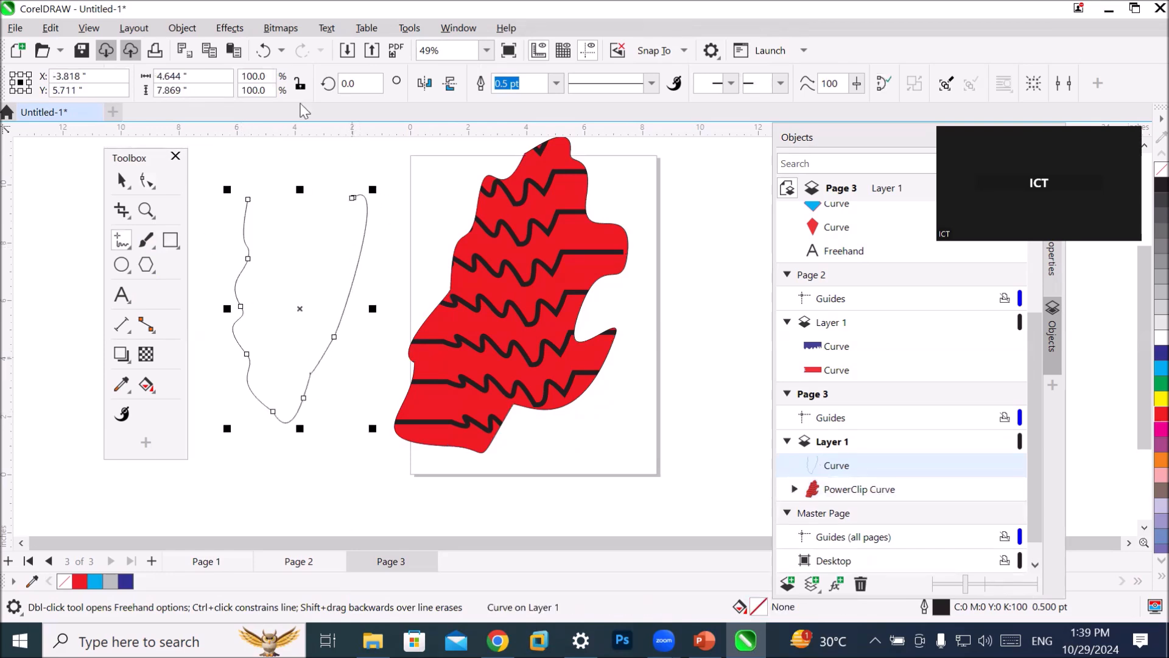
pyautogui.click(557, 83)
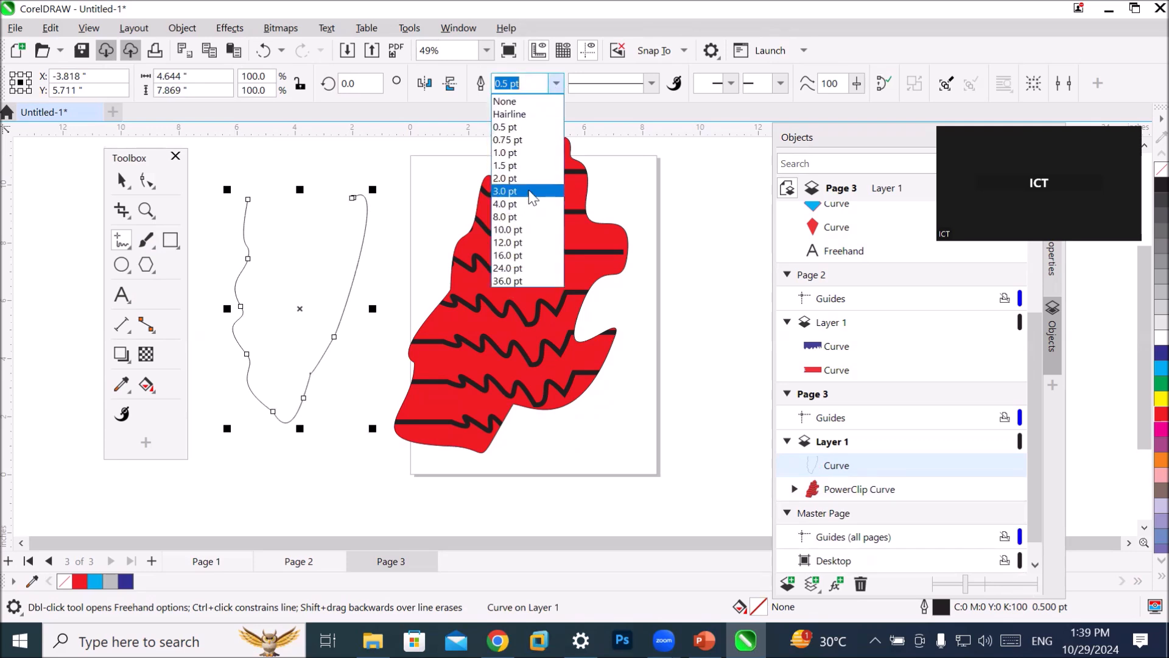
pyautogui.click(560, 217)
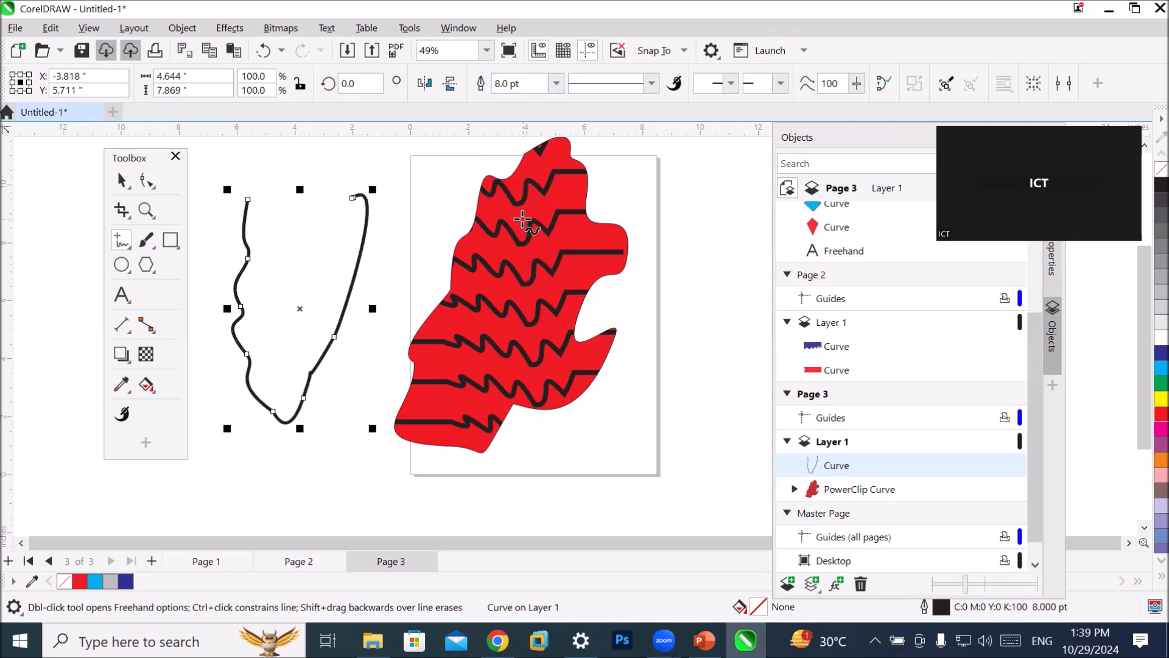
# Add an open arrowhead to the end of the V-shaped curve and an airplane arrowhead to its start.
pyautogui.click(780, 83)
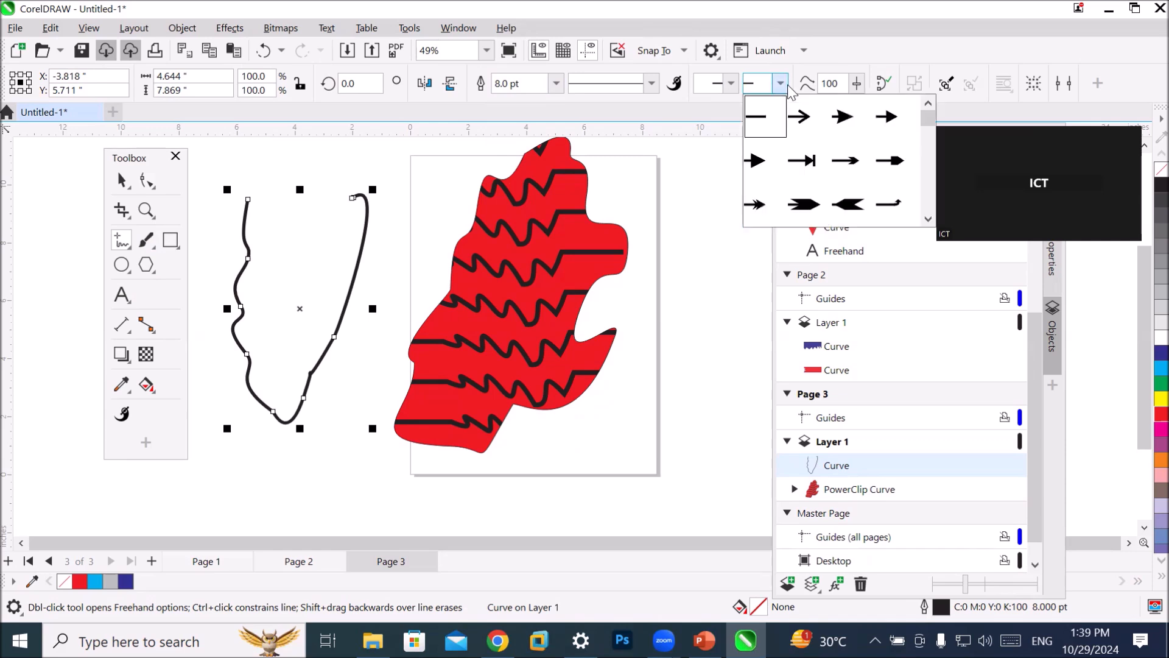
pyautogui.click(799, 124)
pyautogui.click(779, 84)
pyautogui.click(731, 85)
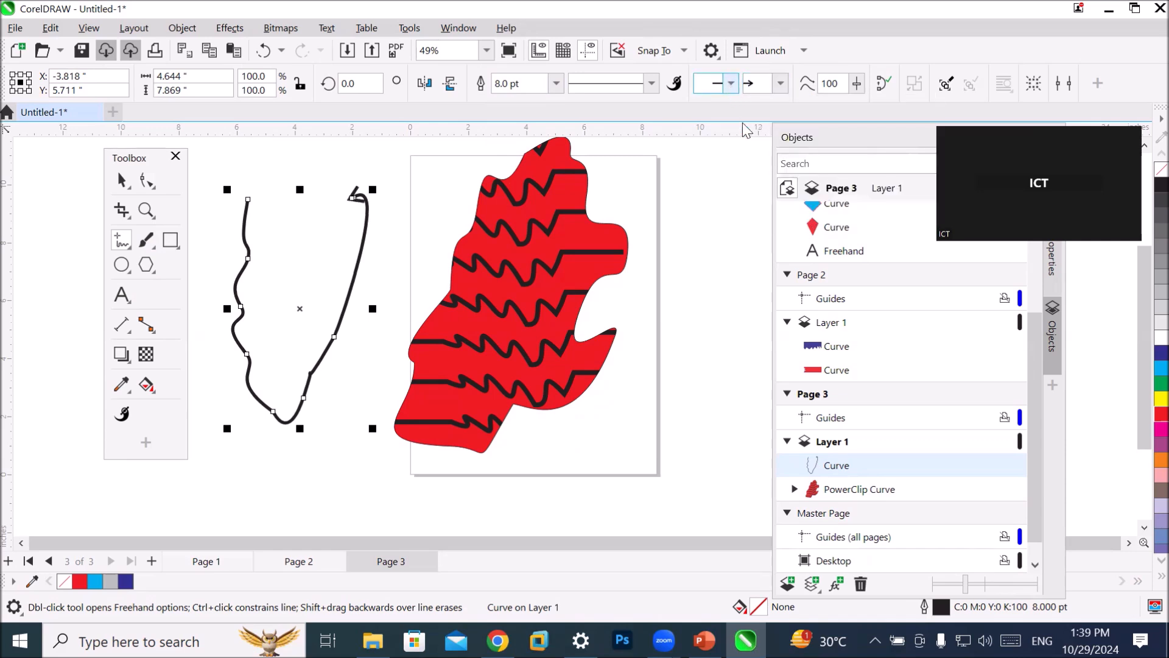
pyautogui.click(731, 87)
pyautogui.click(879, 193)
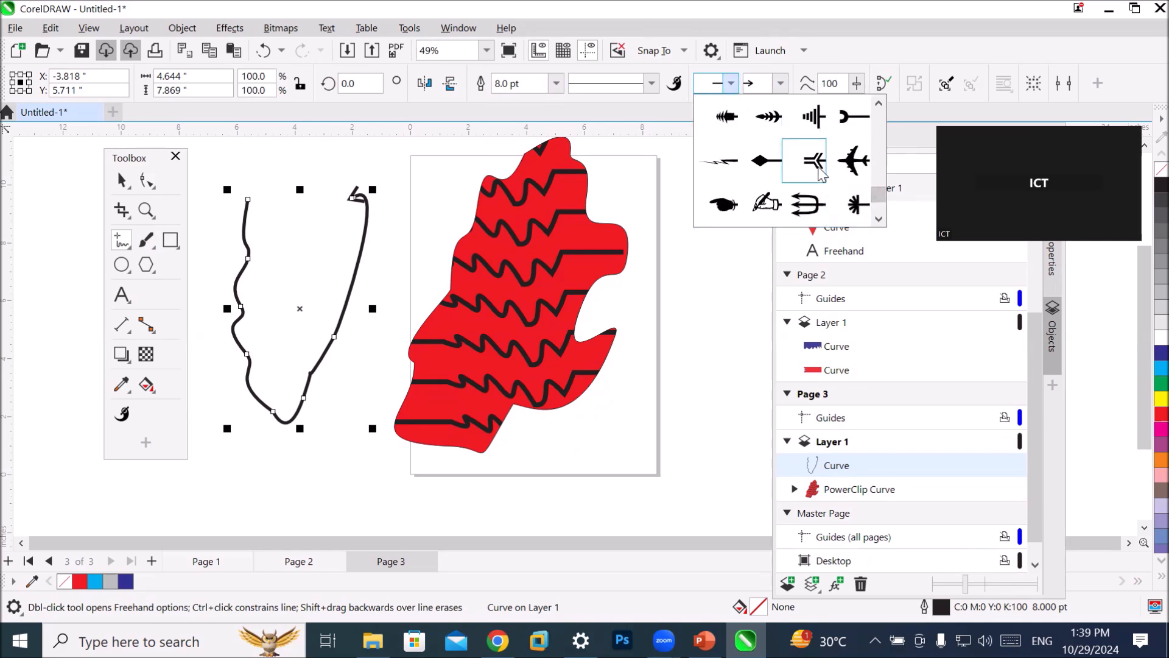
pyautogui.click(854, 160)
pyautogui.click(121, 180)
pyautogui.click(305, 482)
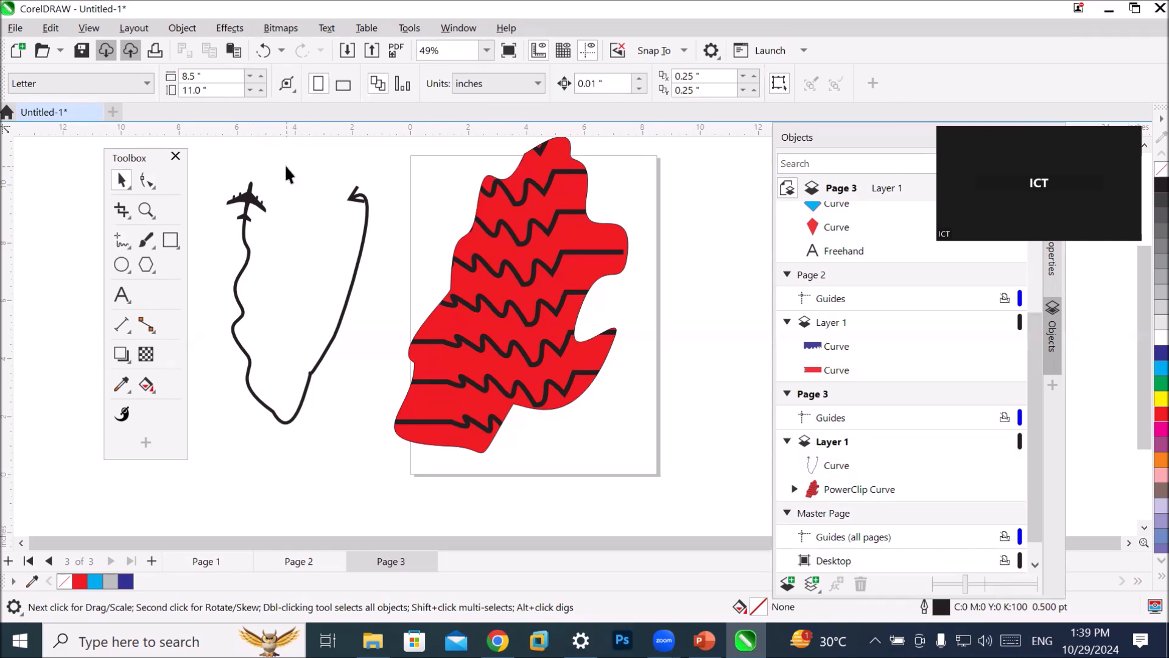
pyautogui.scroll(3, 286, 166)
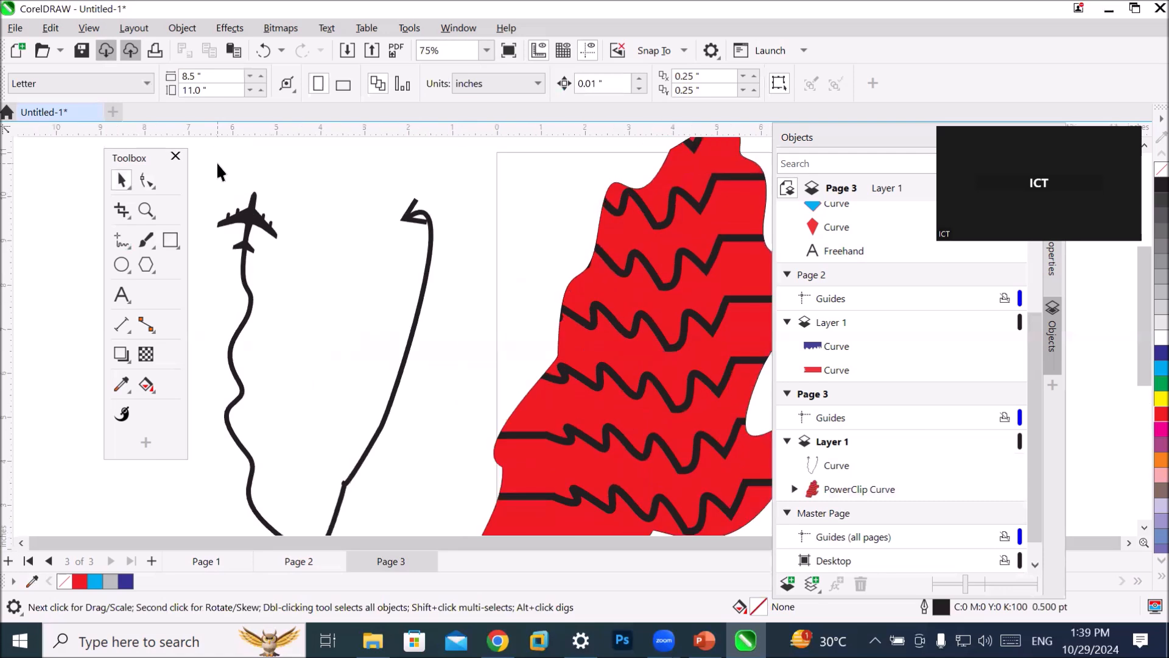
pyautogui.click(120, 243)
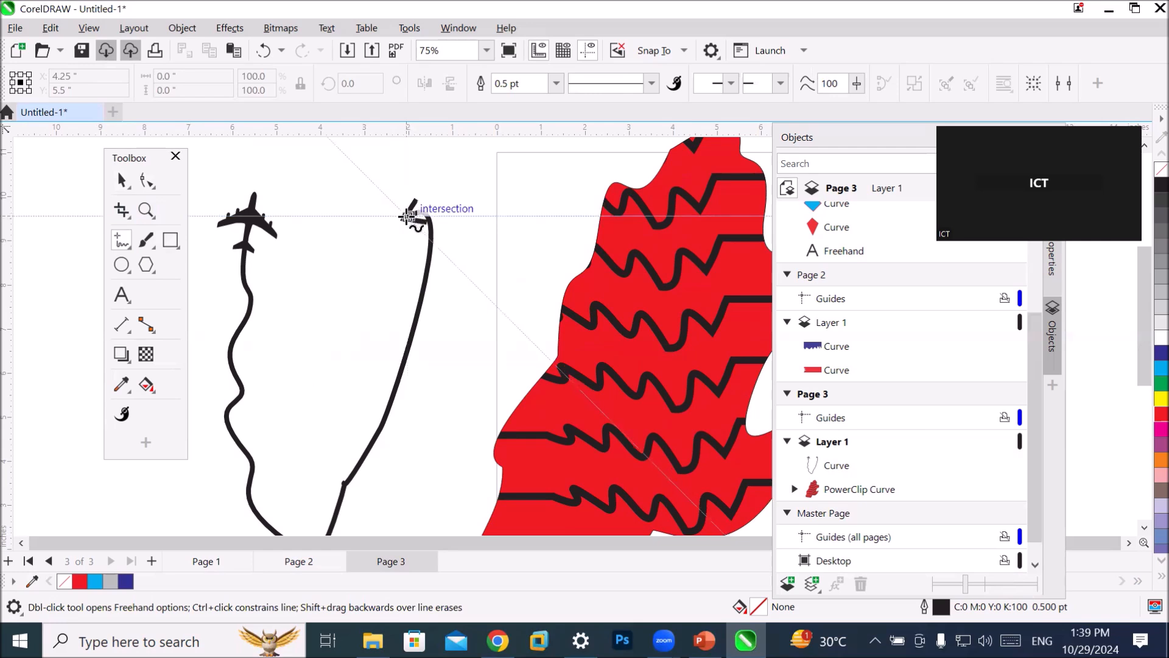
pyautogui.moveTo(406, 217); pyautogui.dragTo(417, 213)
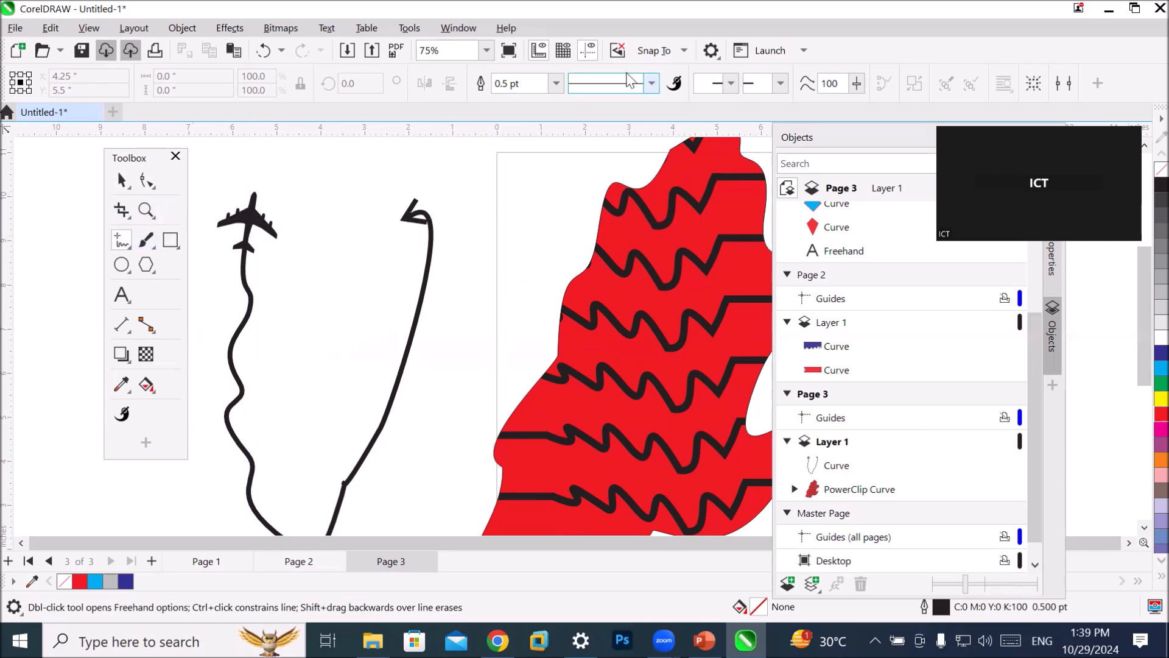
pyautogui.click(730, 83)
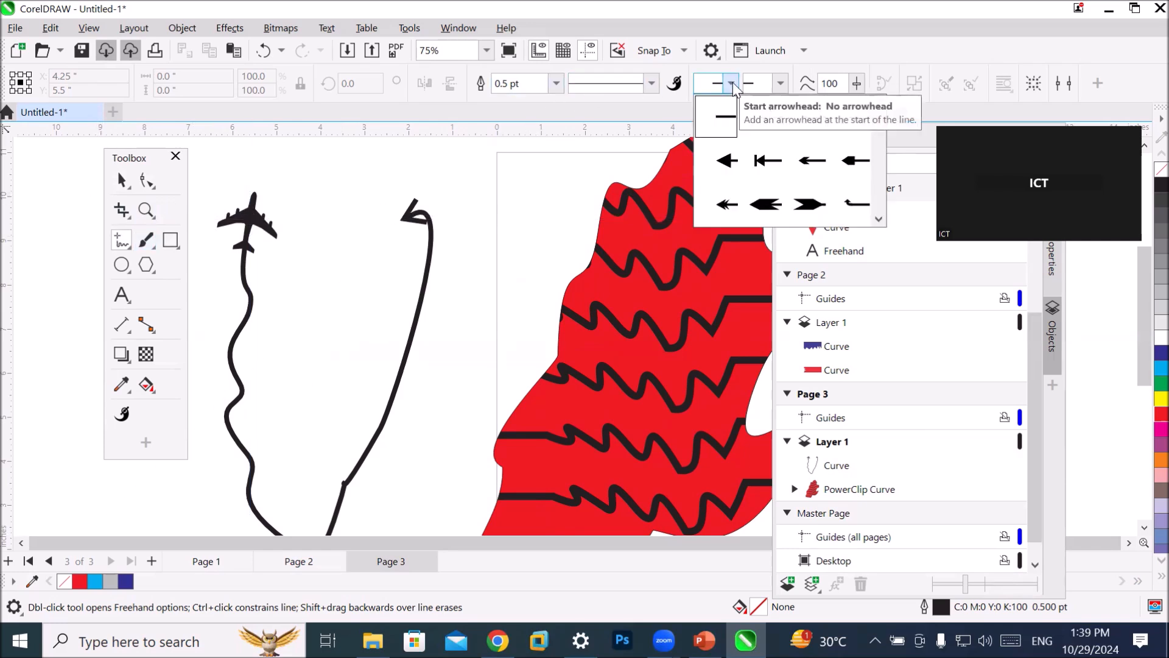
pyautogui.click(728, 119)
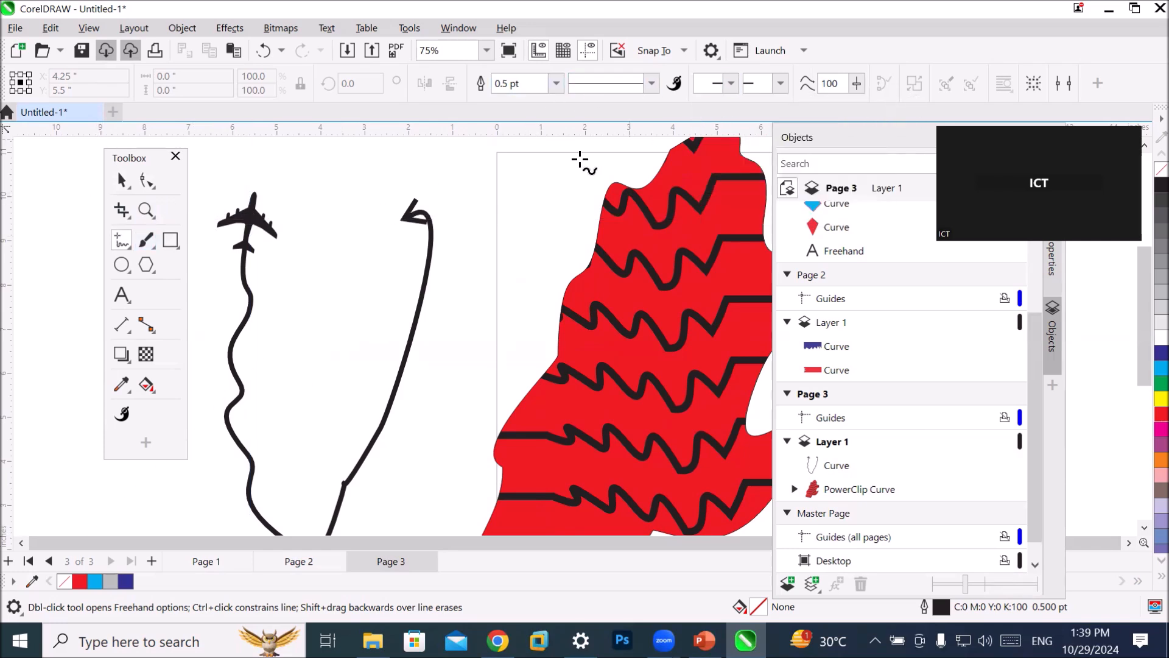
# Remove the start and end arrowheads from the V-shaped curve.
pyautogui.click(121, 180)
pyautogui.click(252, 228)
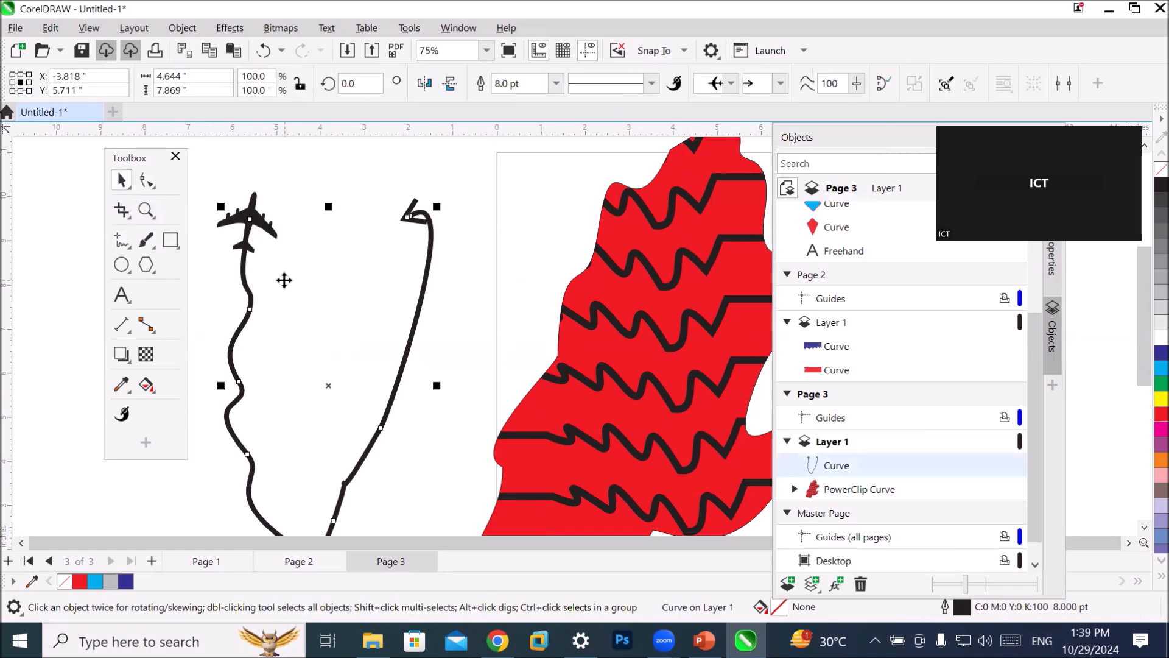
pyautogui.click(733, 84)
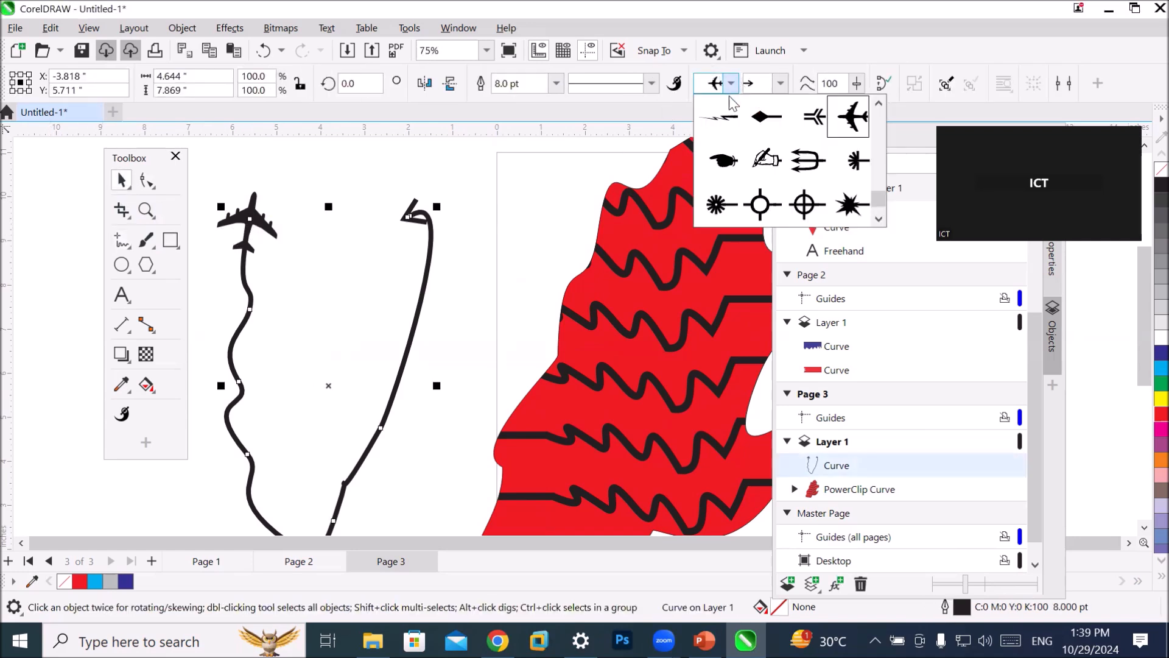
pyautogui.moveTo(879, 196); pyautogui.dragTo(884, 94)
pyautogui.click(727, 125)
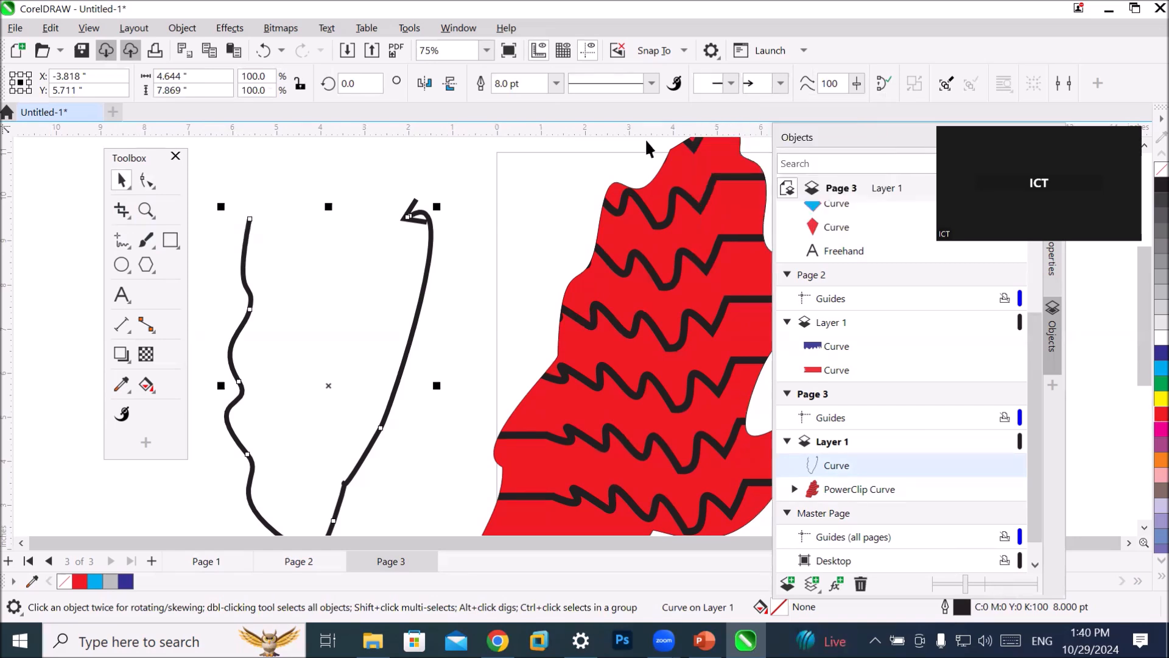
pyautogui.click(783, 85)
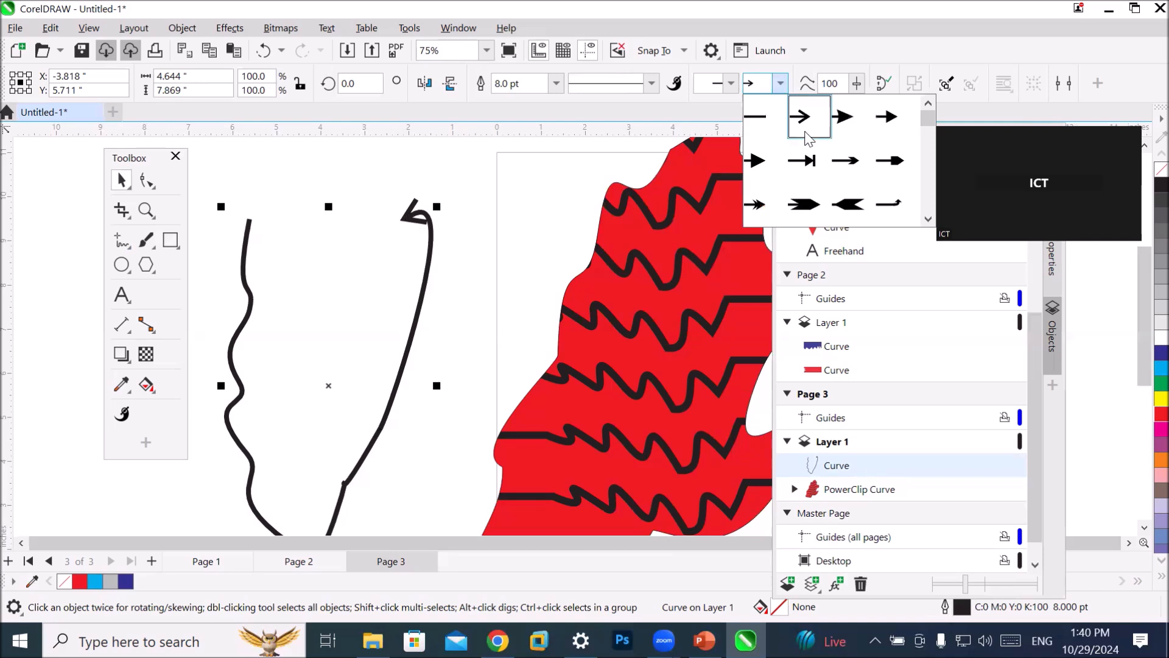
pyautogui.click(755, 118)
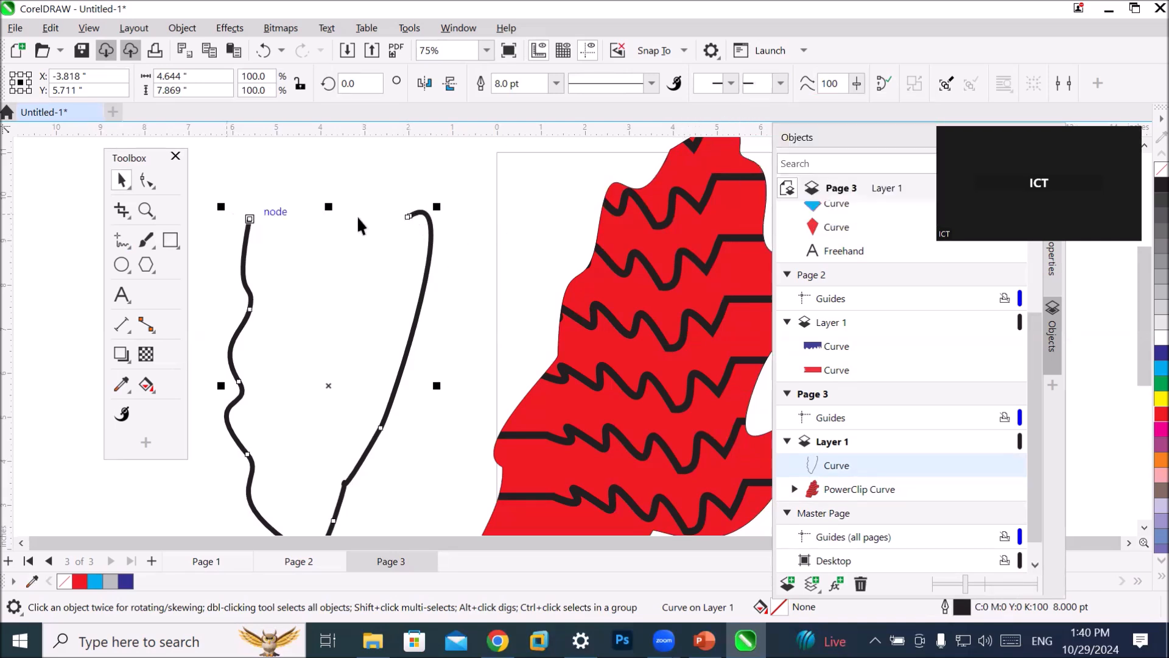
# Close the V-shaped curve across its top with two joined Freehand segments and fill the shape with cyan.
pyautogui.click(121, 242)
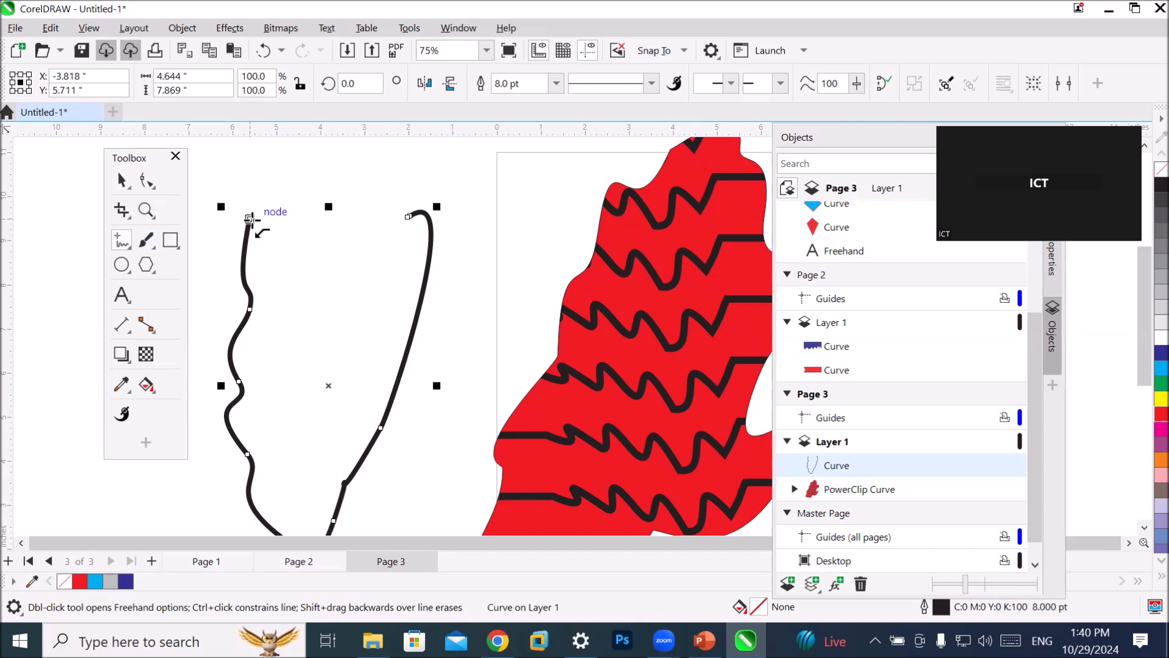
pyautogui.click(250, 218)
pyautogui.click(327, 220)
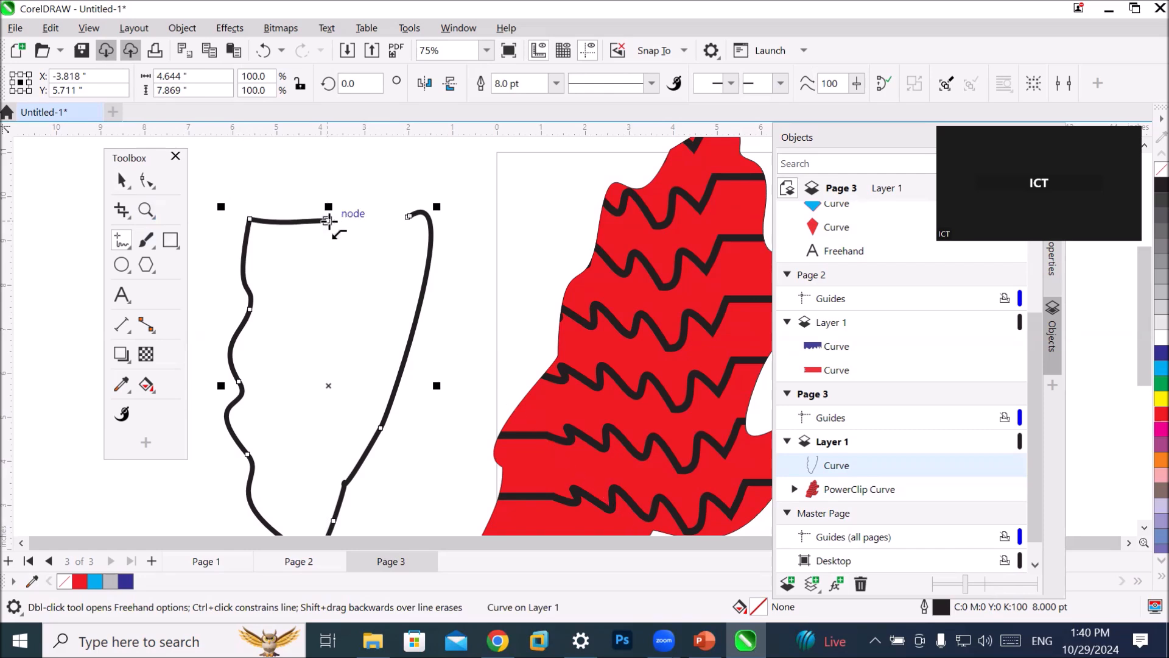
pyautogui.click(328, 221)
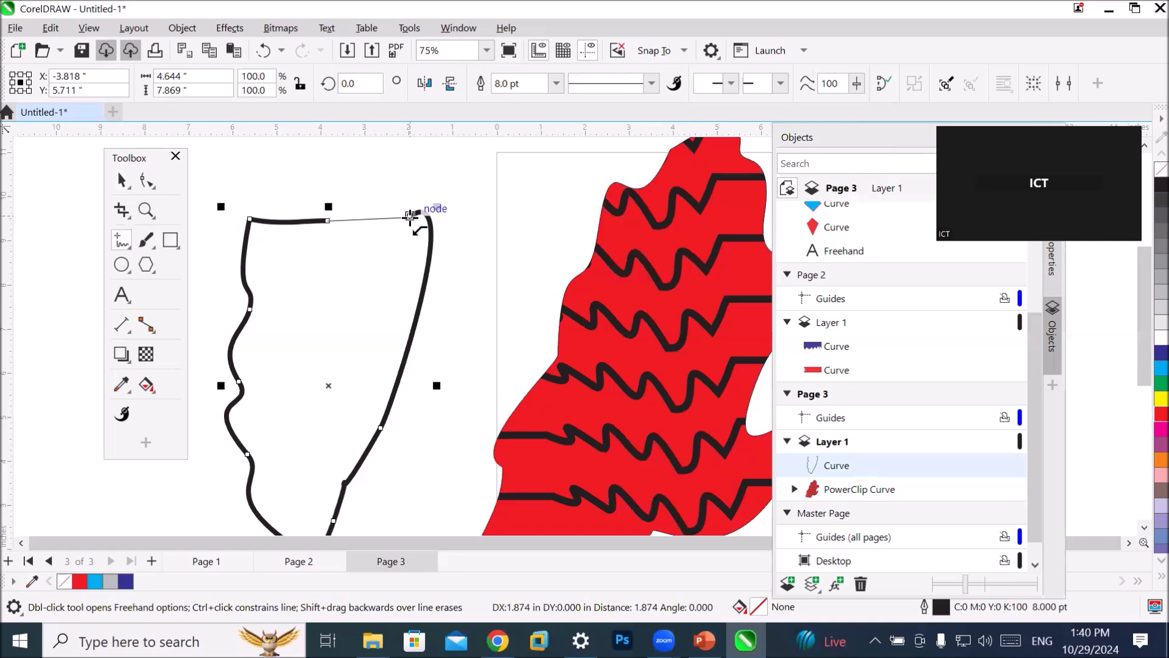
pyautogui.click(409, 216)
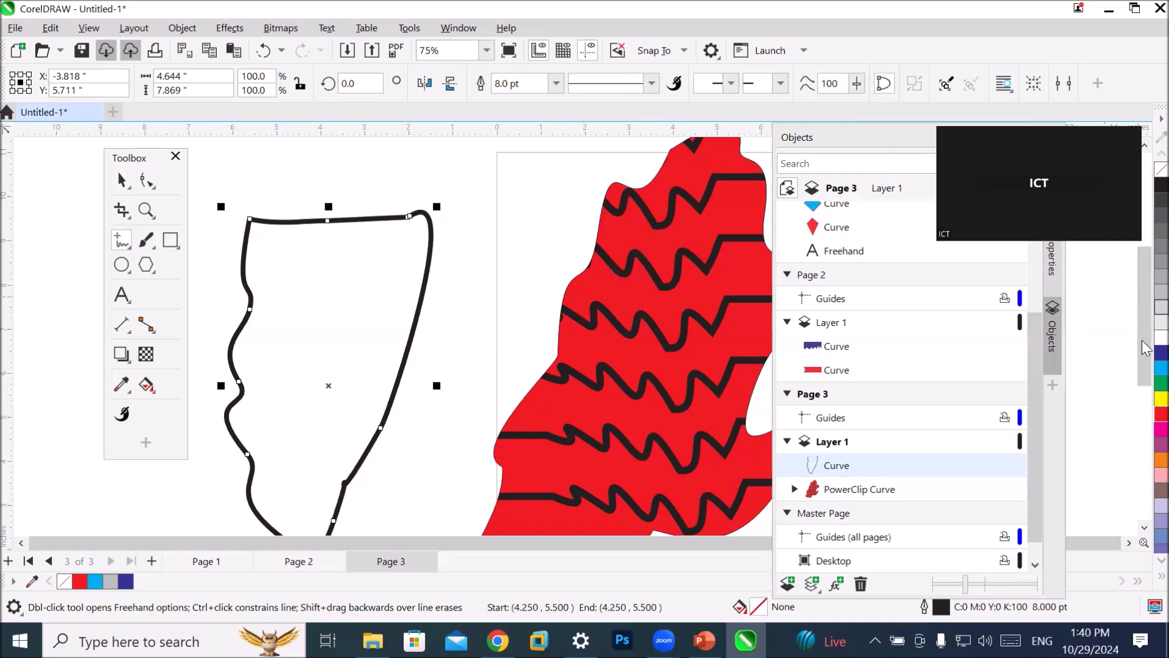
pyautogui.click(1161, 368)
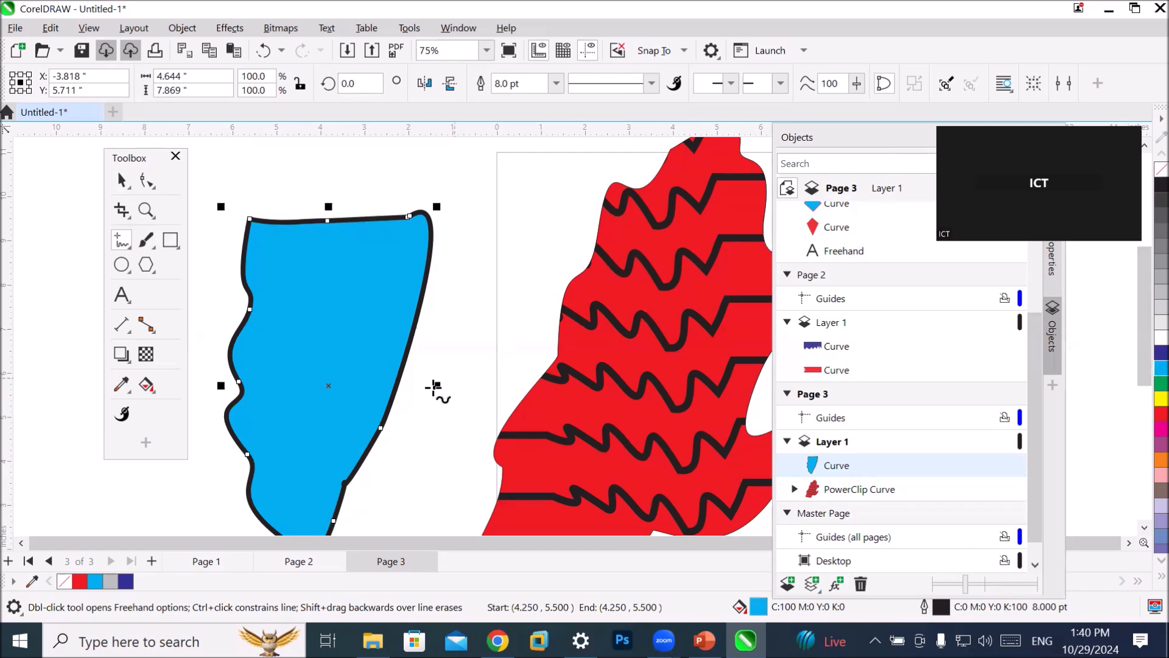
pyautogui.scroll(-3, 439, 396)
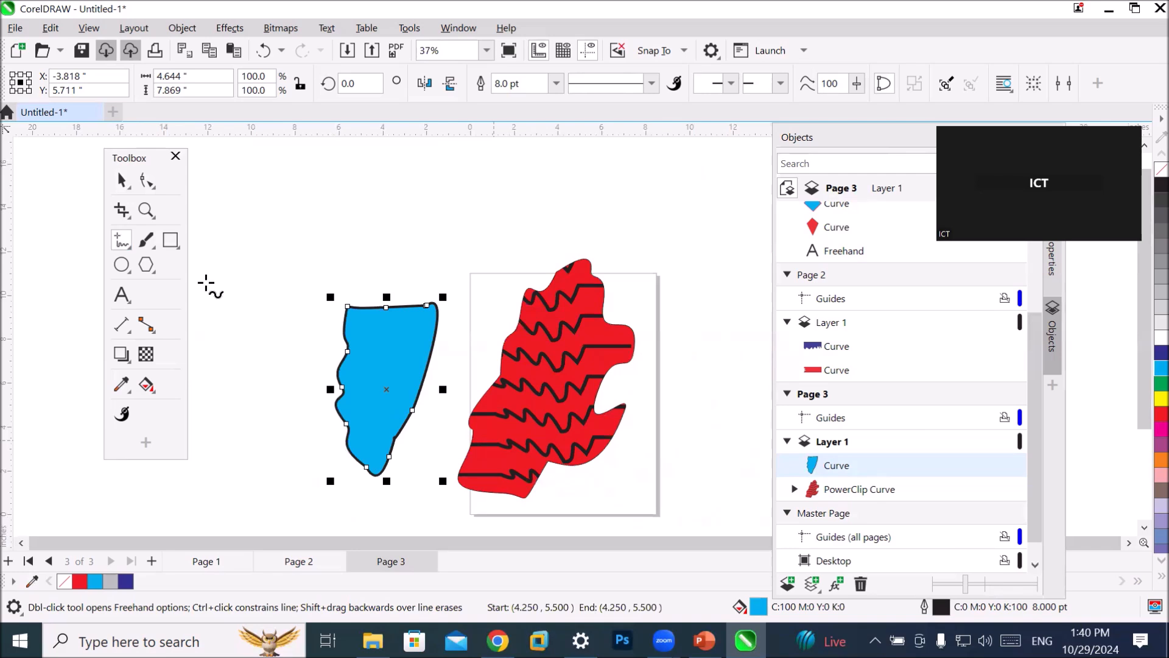
# Delete the cyan shape and the clipped red shape from Page 3.
pyautogui.click(121, 180)
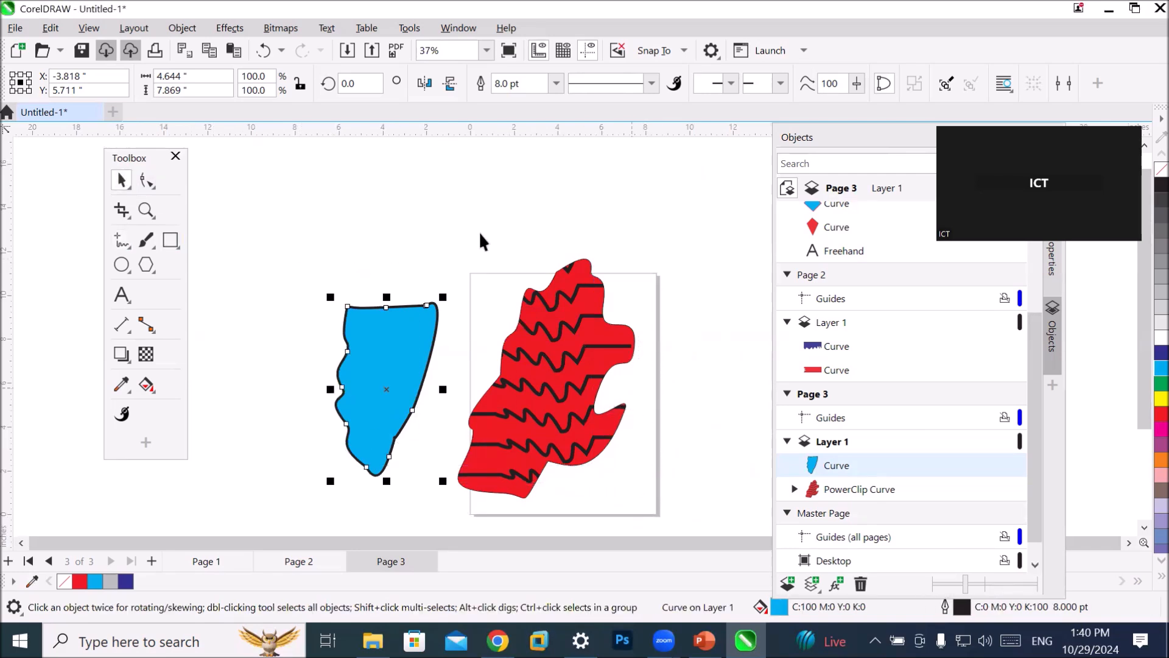
pyautogui.press('Delete')
pyautogui.click(567, 367)
pyautogui.press('Delete')
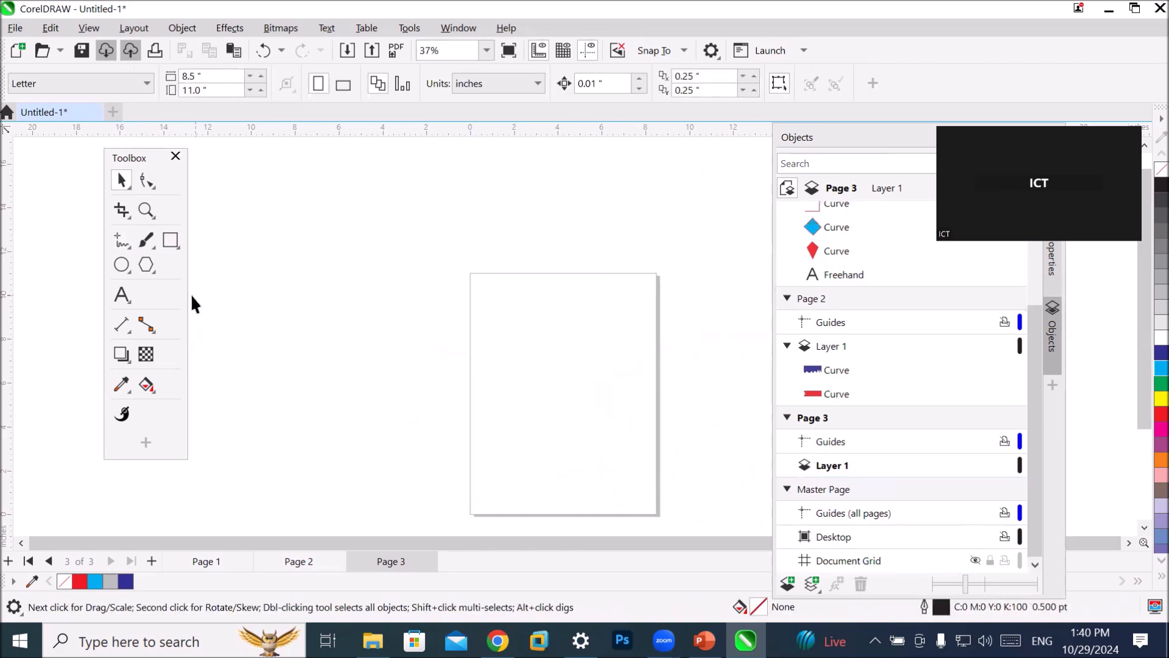
# Draw a 2-Point Line diagonally from the page's upper-left to lower-right corner, about 8.45 by 10.99 inches, with an 8 pt outline.
pyautogui.click(148, 264)
pyautogui.click(147, 264)
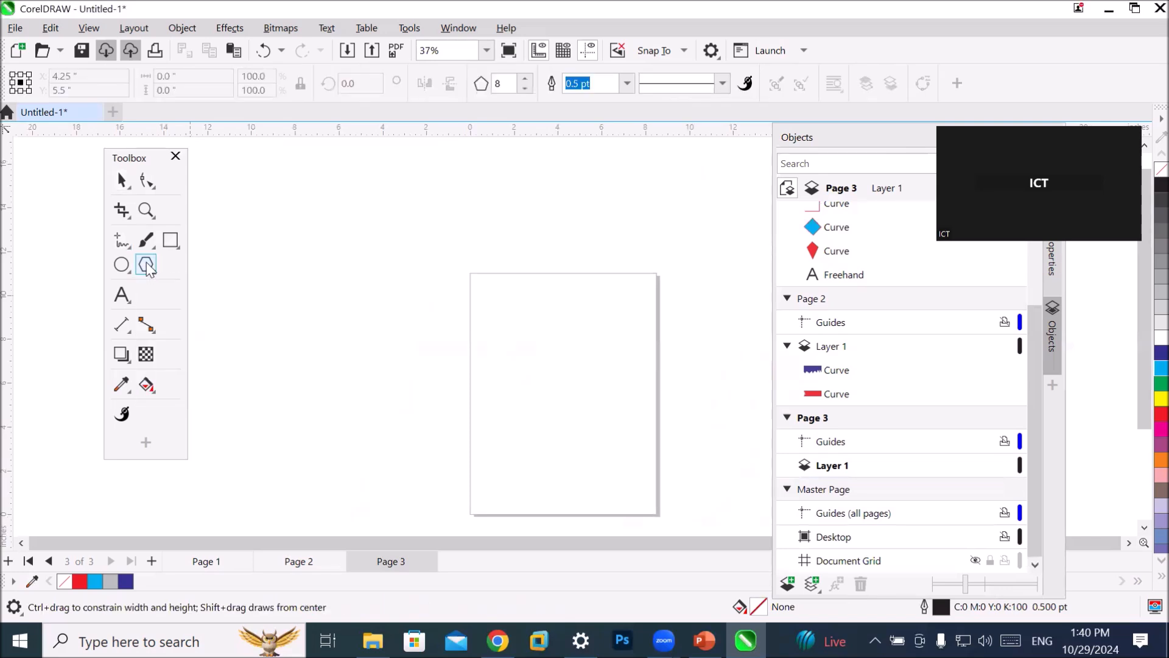
pyautogui.click(124, 245)
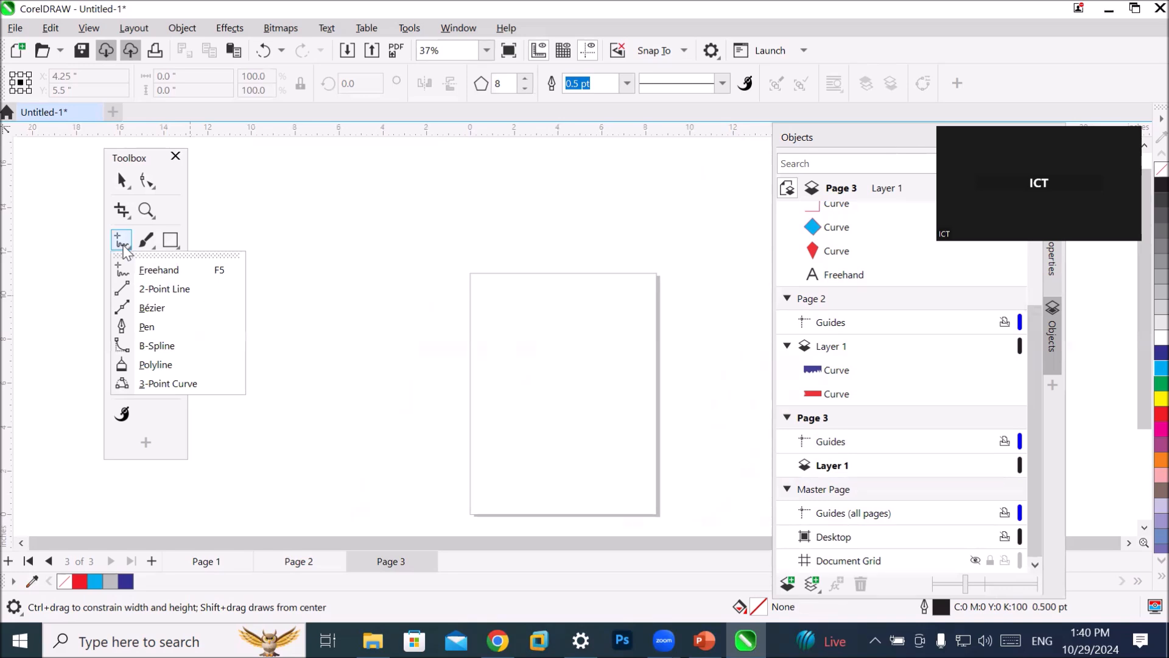
pyautogui.click(173, 293)
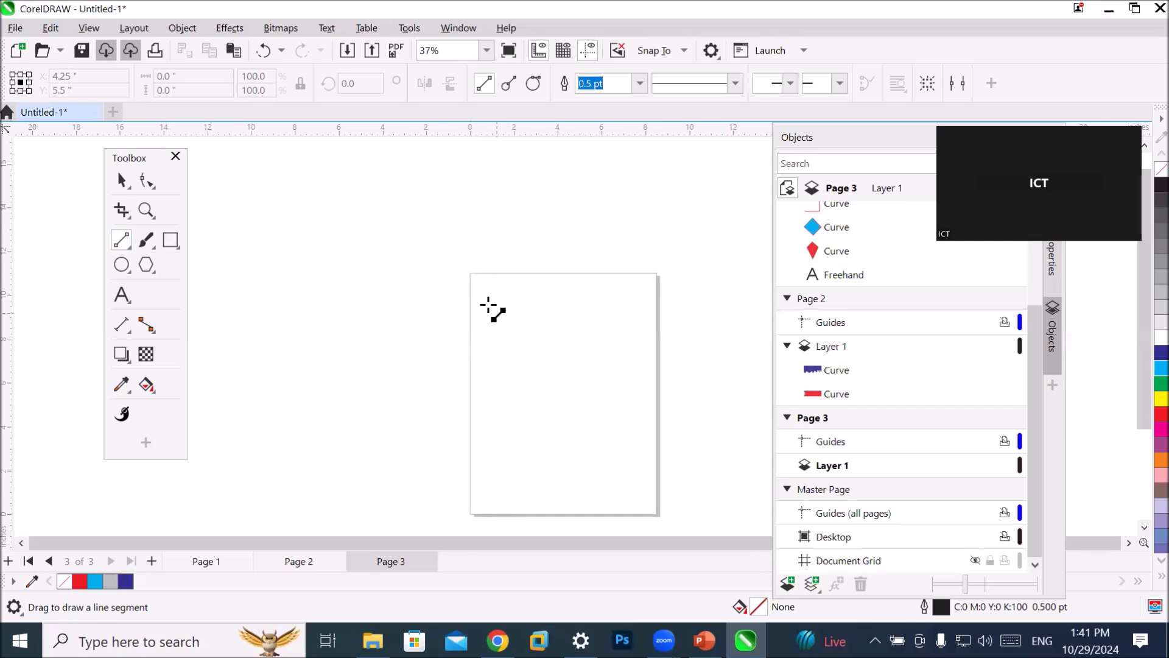
pyautogui.moveTo(473, 274)
pyautogui.mouseDown()
pyautogui.moveTo(645, 481)
pyautogui.moveTo(660, 524)
pyautogui.moveTo(657, 514)
pyautogui.mouseUp()
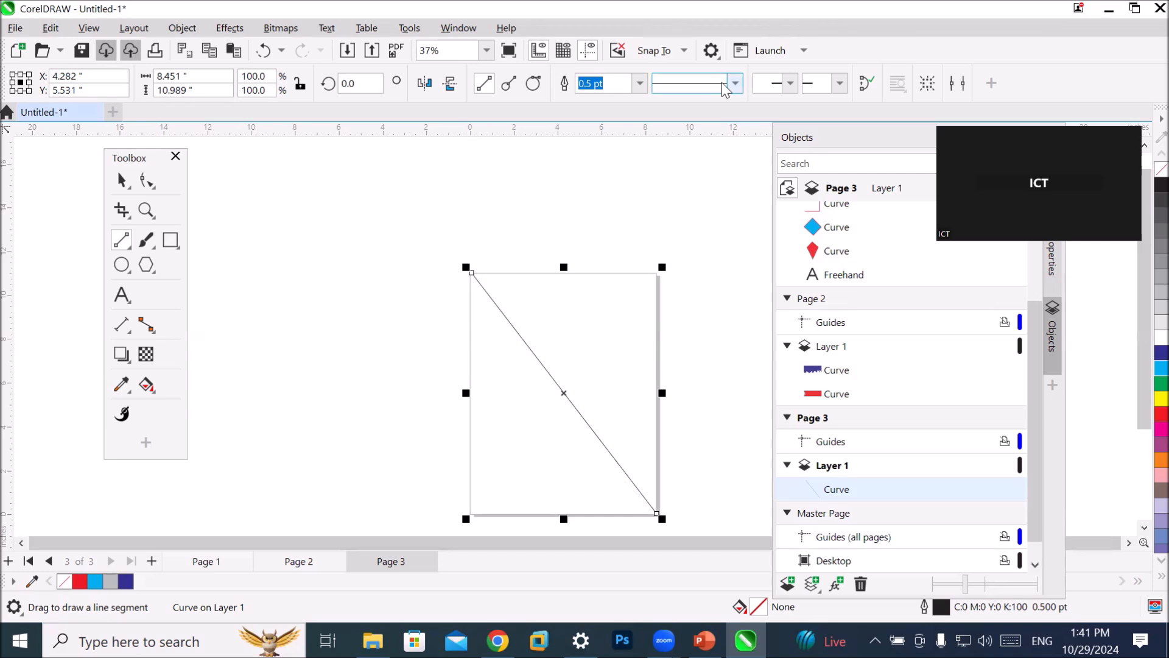
pyautogui.click(639, 83)
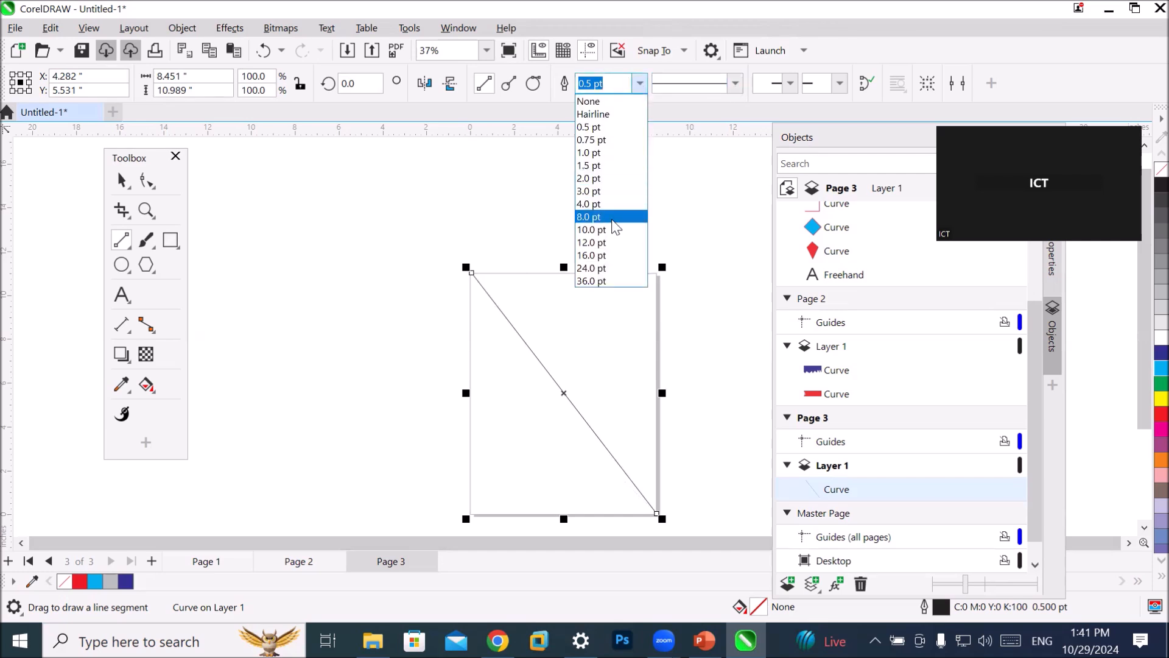
pyautogui.click(612, 218)
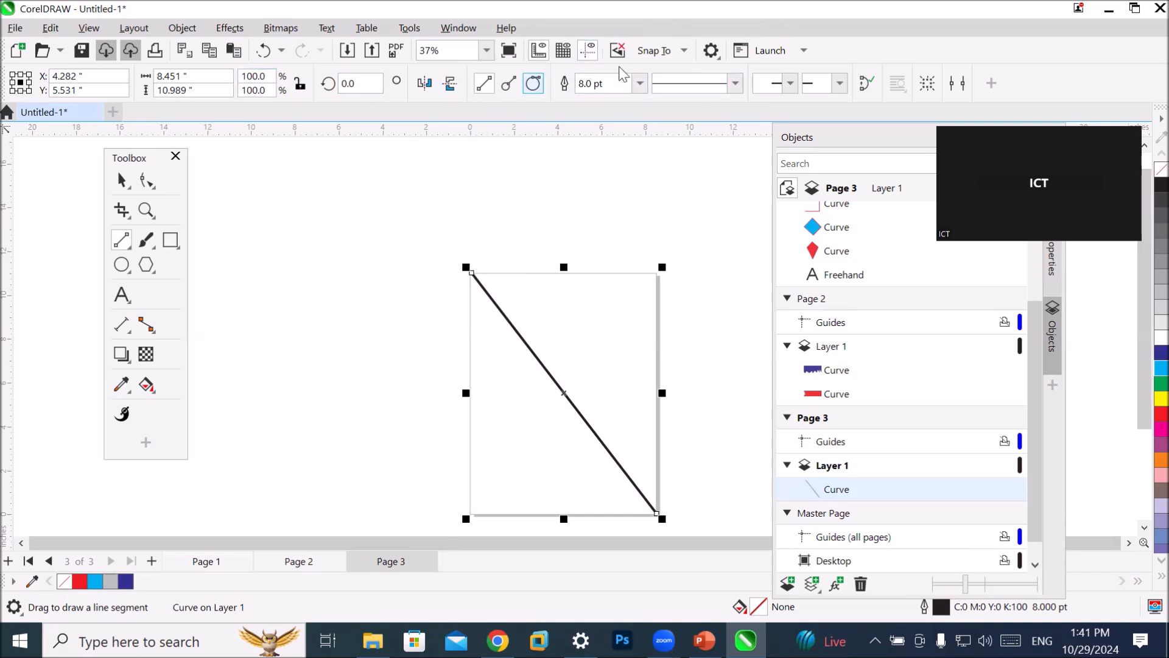
# Add a solid arrowhead to the end of the diagonal line and a crossed-circle arrowhead to its start.
pyautogui.click(840, 85)
pyautogui.click(817, 159)
pyautogui.click(789, 83)
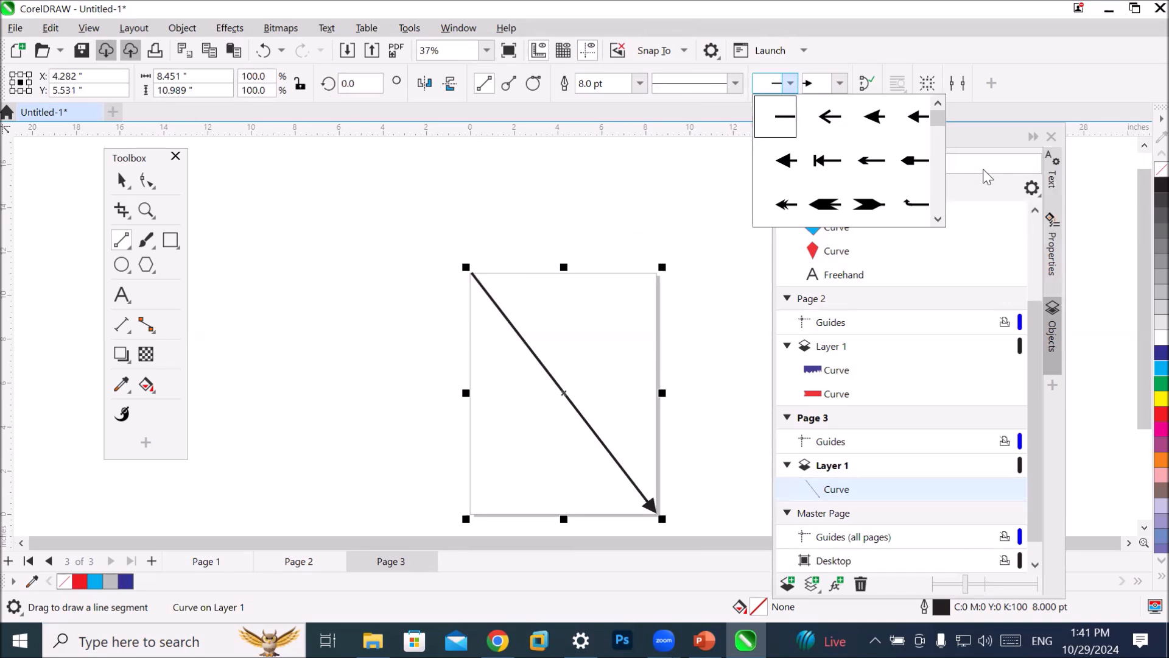
pyautogui.scroll(-3, 864, 171)
pyautogui.click(867, 169)
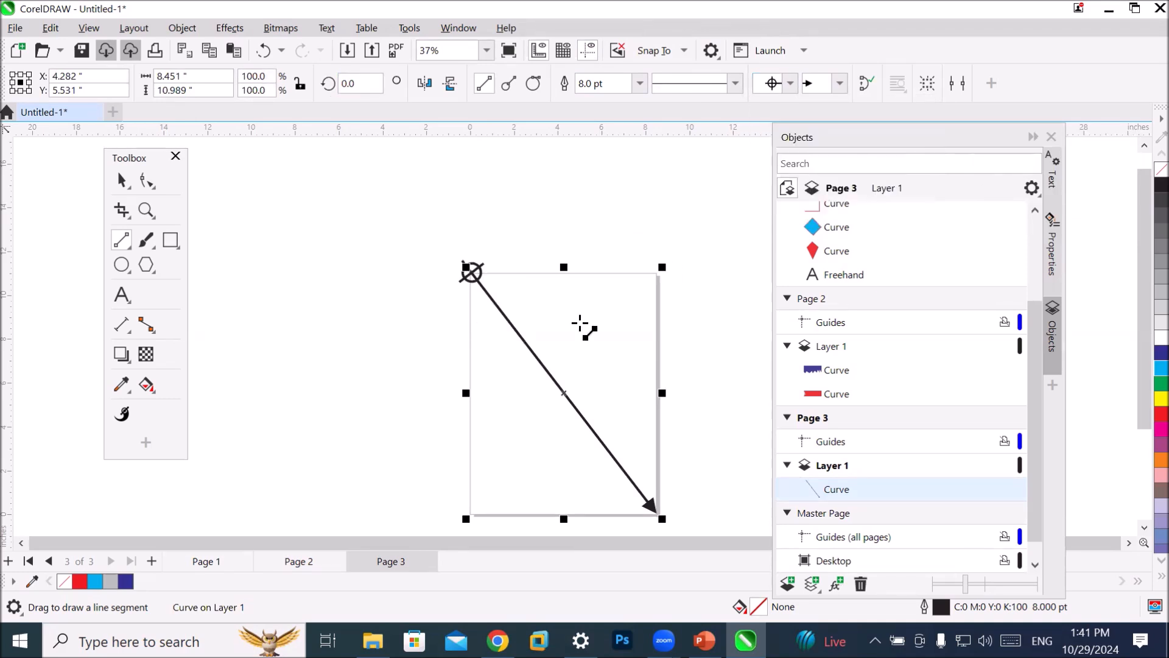
# Move the arrowed diagonal line off the page into the empty area beside the page's left edge.
pyautogui.click(121, 179)
pyautogui.click(564, 391)
pyautogui.press('F10')
pyautogui.moveTo(560, 388); pyautogui.dragTo(349, 367)
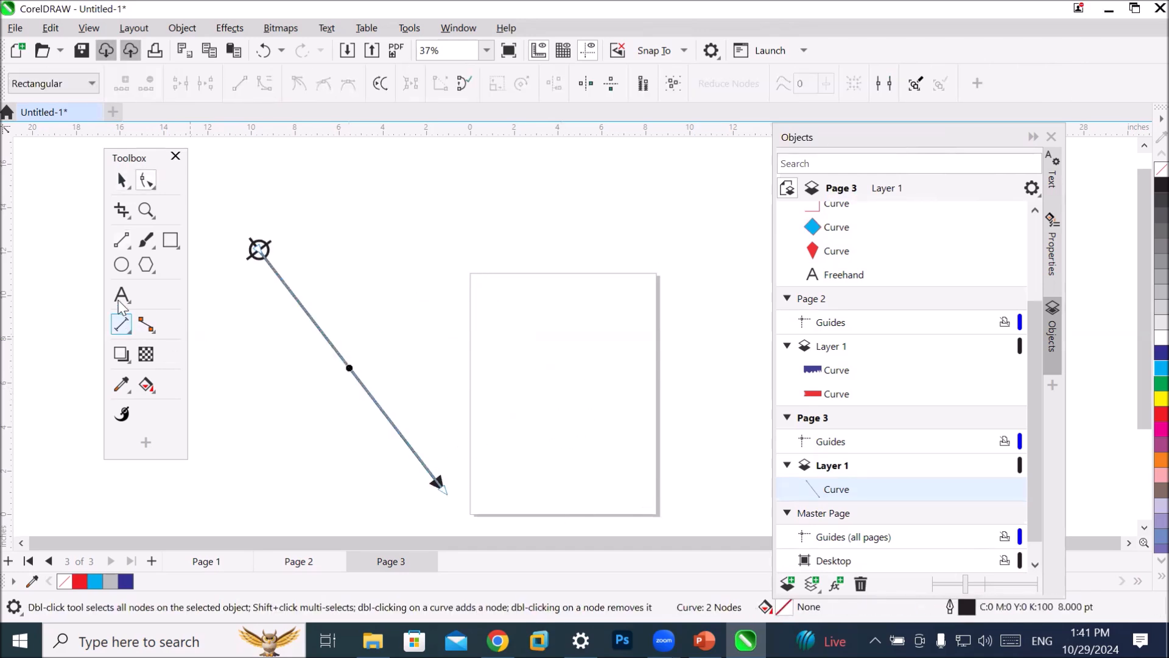
# Draw a 2-Point Line from the page's lower-left edge up to its upper-right corner, about 8.65 by 7.70 inches.
pyautogui.click(121, 239)
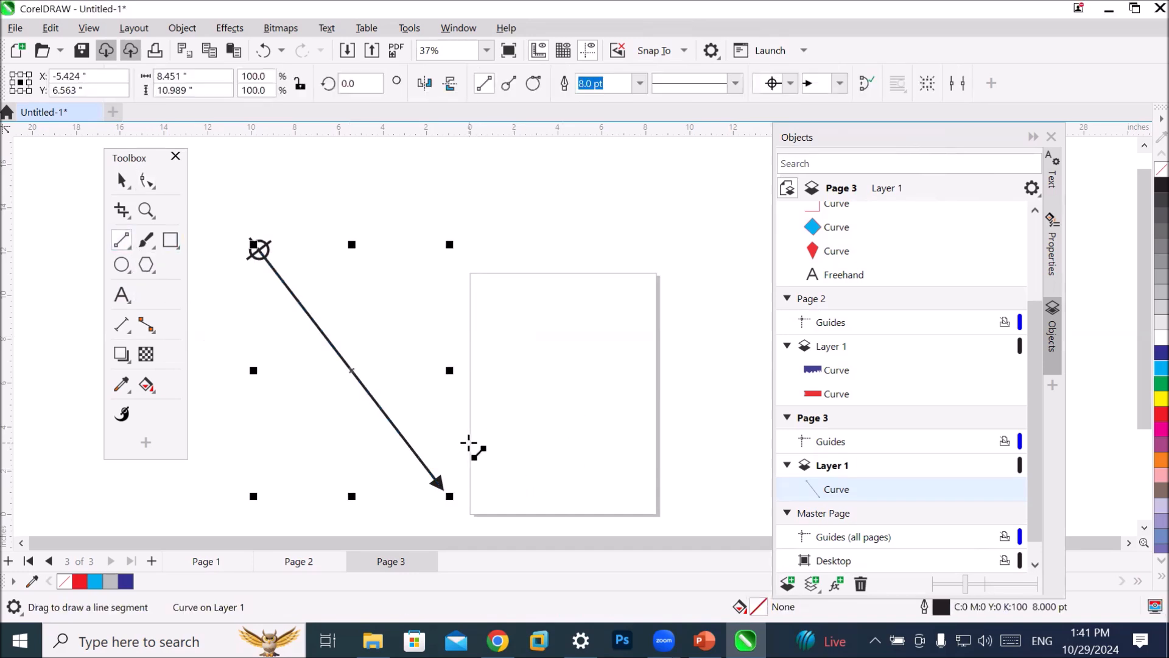
pyautogui.moveTo(470, 442); pyautogui.dragTo(656, 442)
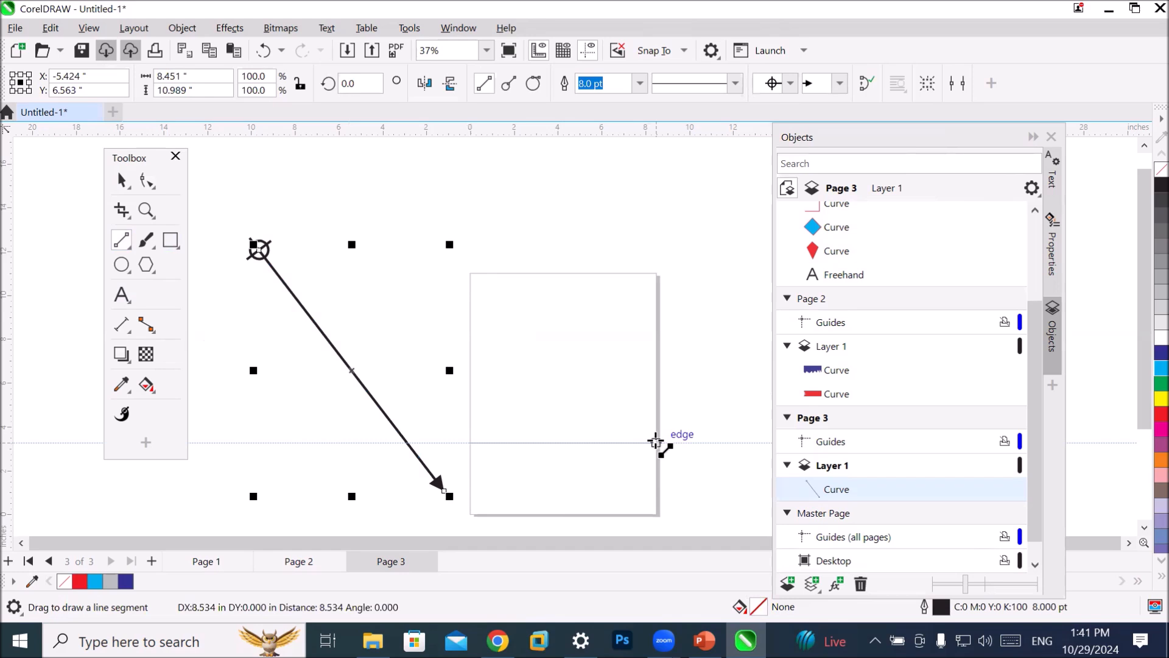
pyautogui.moveTo(655, 441); pyautogui.dragTo(664, 327)
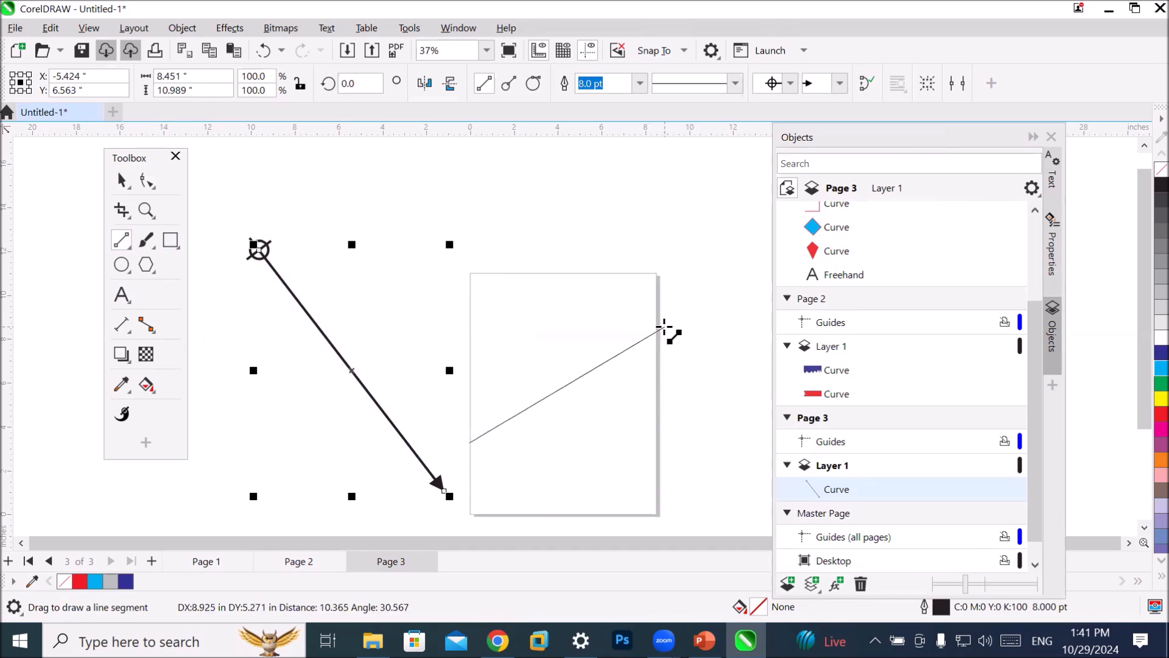
pyautogui.moveTo(663, 327); pyautogui.dragTo(659, 274)
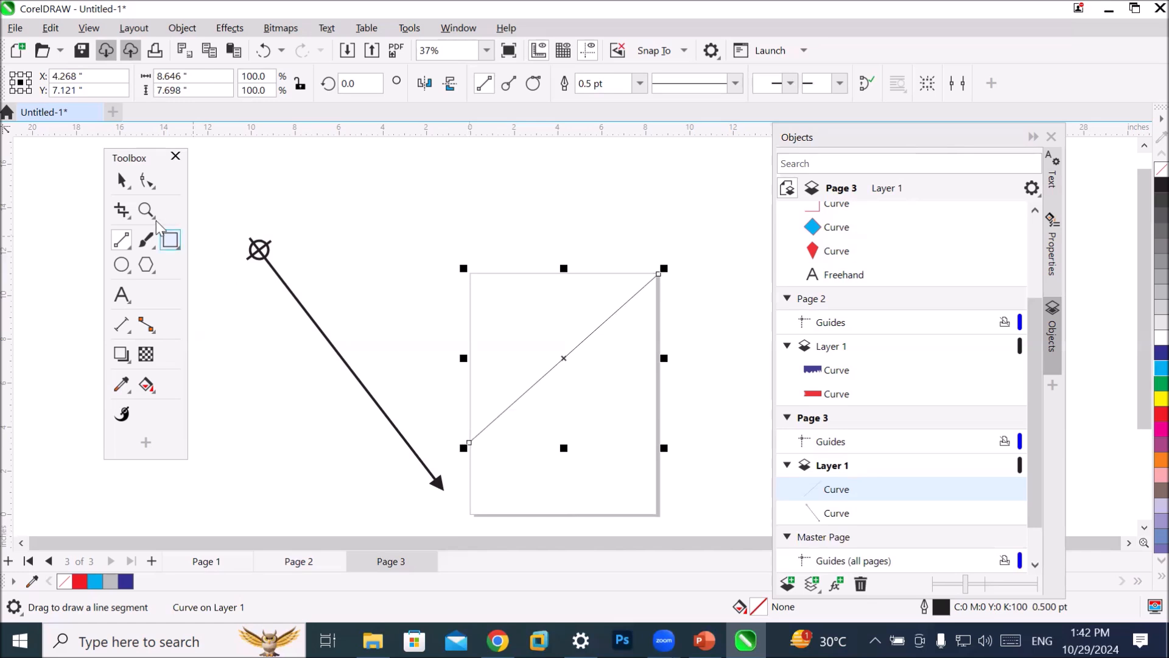
# Draw a nearly horizontal straight Freehand line above the page, about 8.70 by 0.73 inches.
pyautogui.click(129, 247)
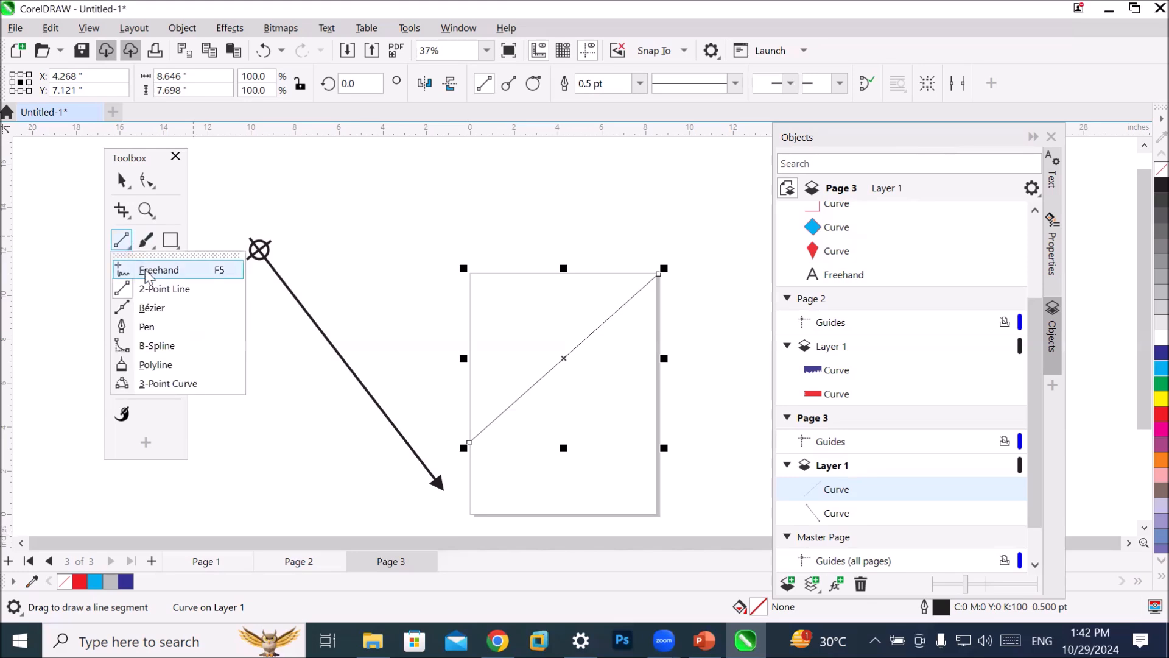
pyautogui.click(131, 270)
pyautogui.click(336, 176)
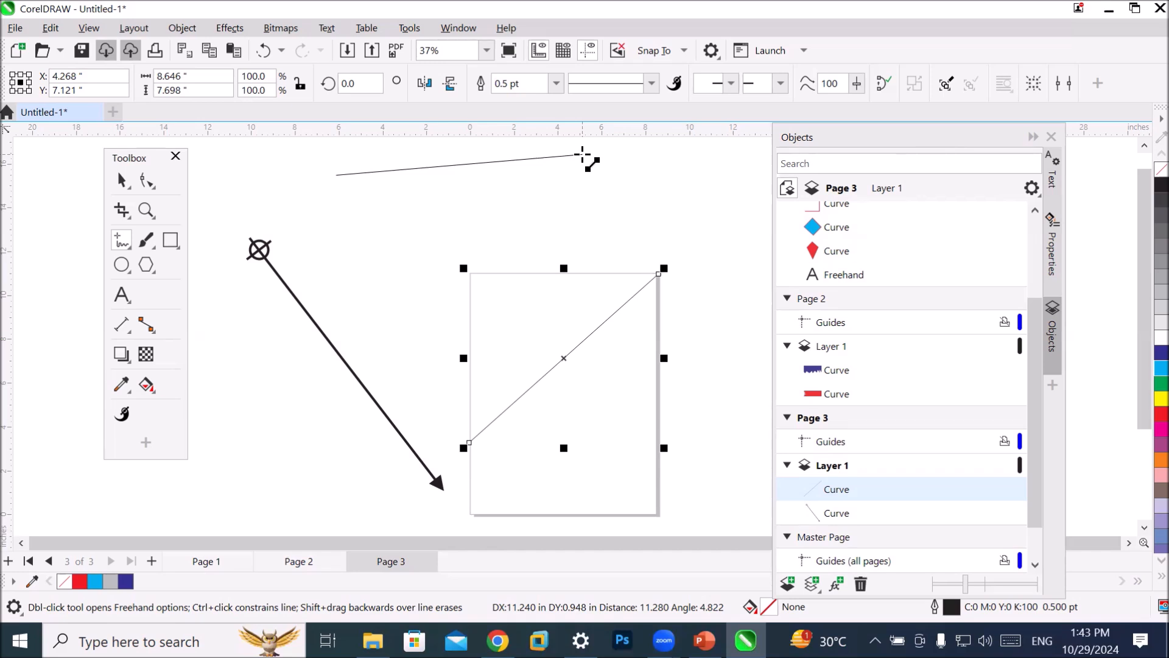
pyautogui.click(527, 160)
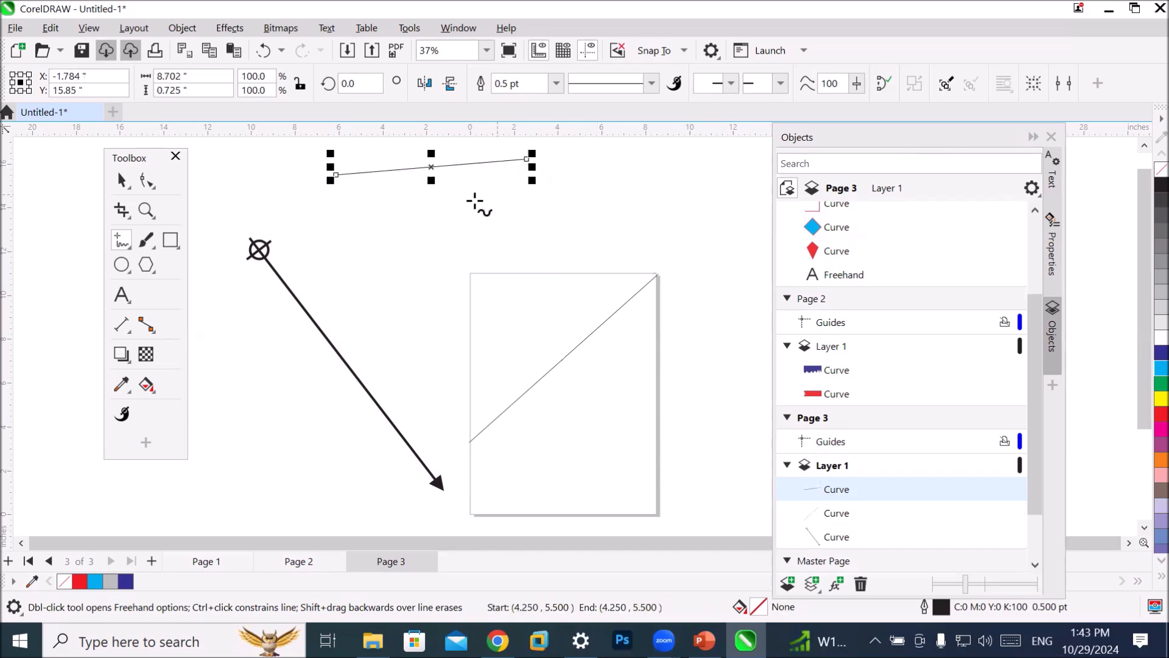
# Draw a closed inverted triangle about 8.76 by 5.38 inches from joined 2-Point Line segments over the page's upper edge and fill it blue.
pyautogui.click(117, 237)
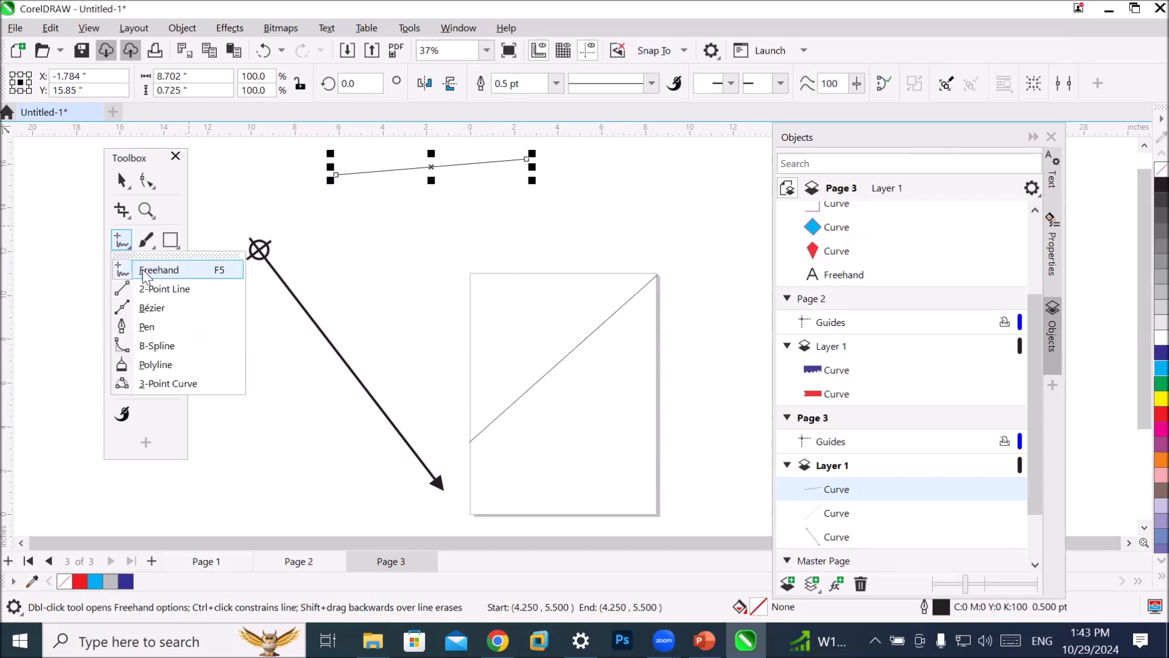
pyautogui.click(156, 290)
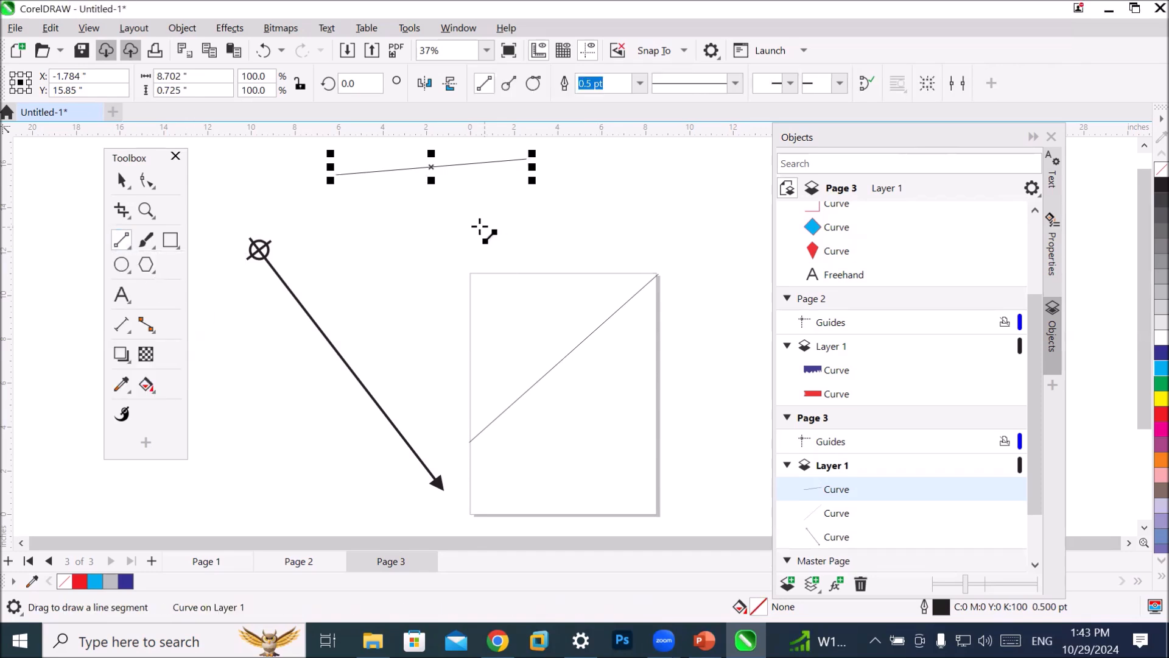
pyautogui.press('Escape')
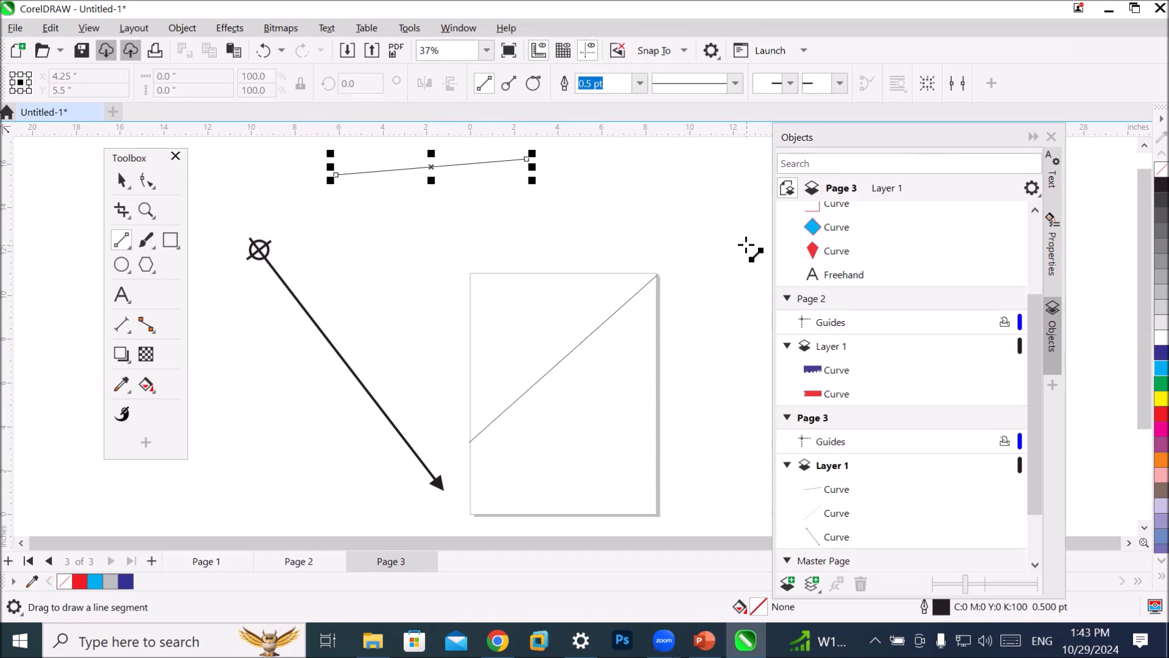
pyautogui.moveTo(471, 223)
pyautogui.mouseDown()
pyautogui.moveTo(565, 211)
pyautogui.moveTo(662, 223)
pyautogui.mouseUp()
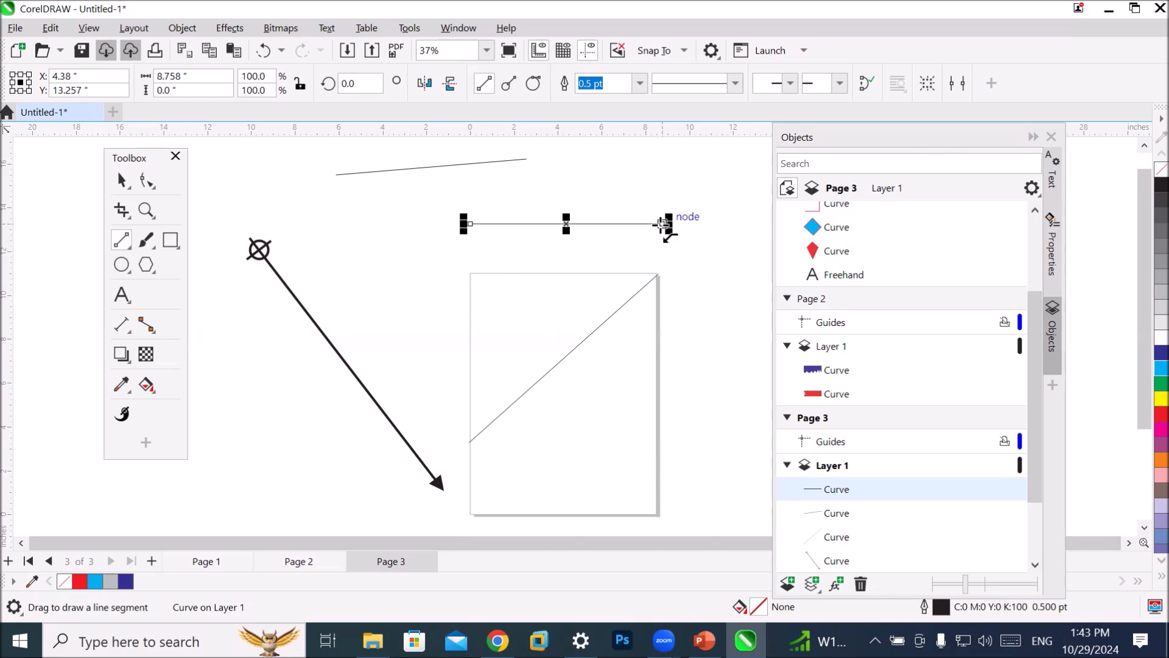
pyautogui.moveTo(663, 224); pyautogui.dragTo(550, 342)
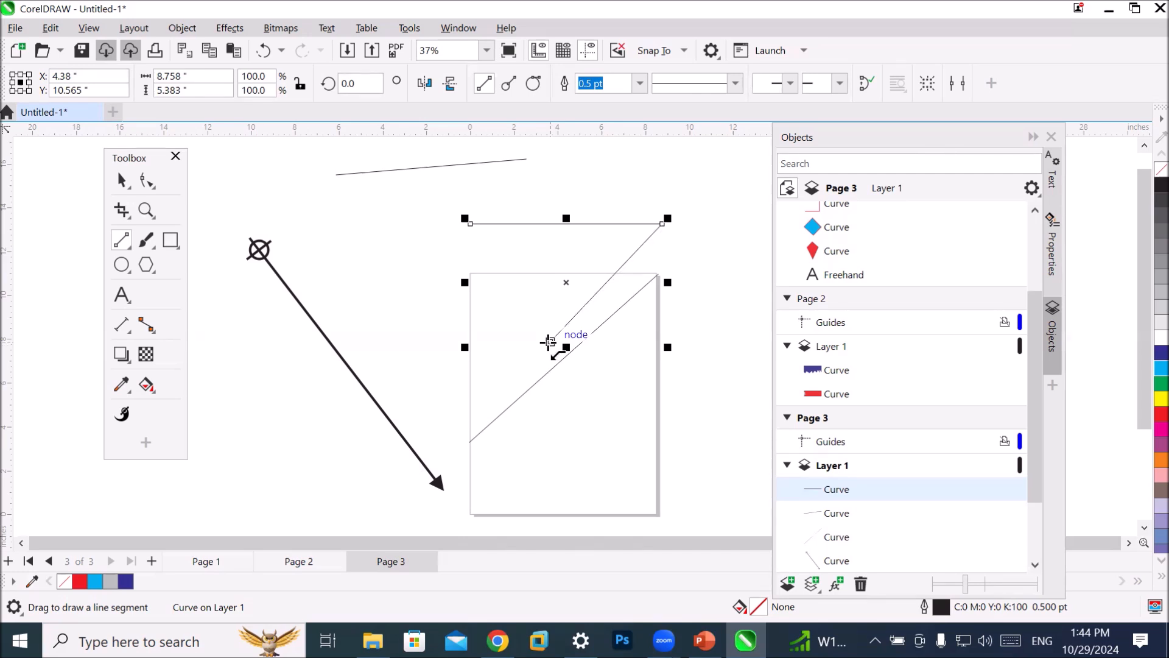
pyautogui.moveTo(549, 342); pyautogui.dragTo(468, 222)
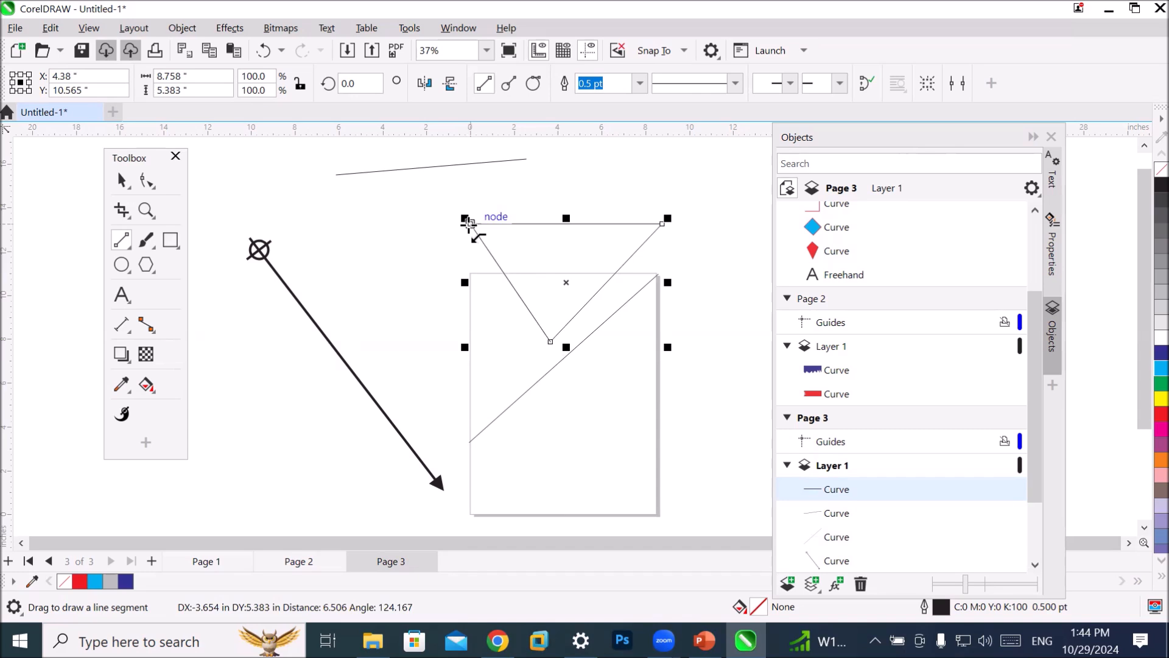
pyautogui.moveTo(468, 223); pyautogui.dragTo(470, 224)
pyautogui.click(1160, 352)
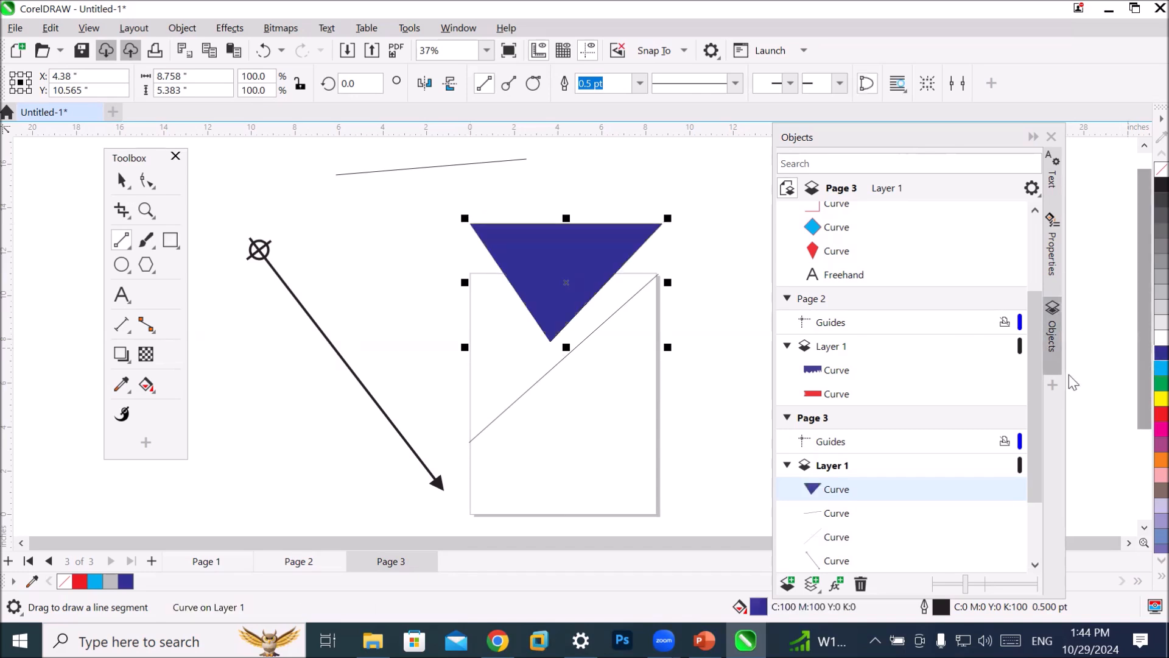
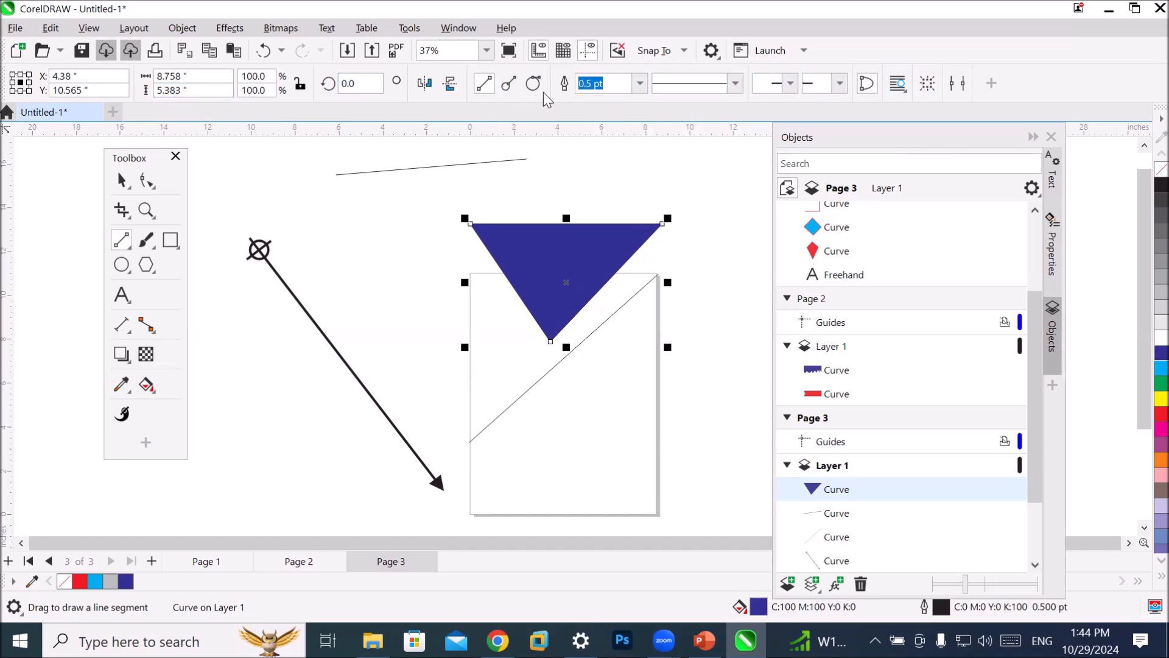
# Select all the lines and the blue triangle on Page 3 and delete them.
pyautogui.click(147, 180)
pyautogui.press('space')
pyautogui.moveTo(209, 166); pyautogui.dragTo(687, 519)
pyautogui.press('Delete')
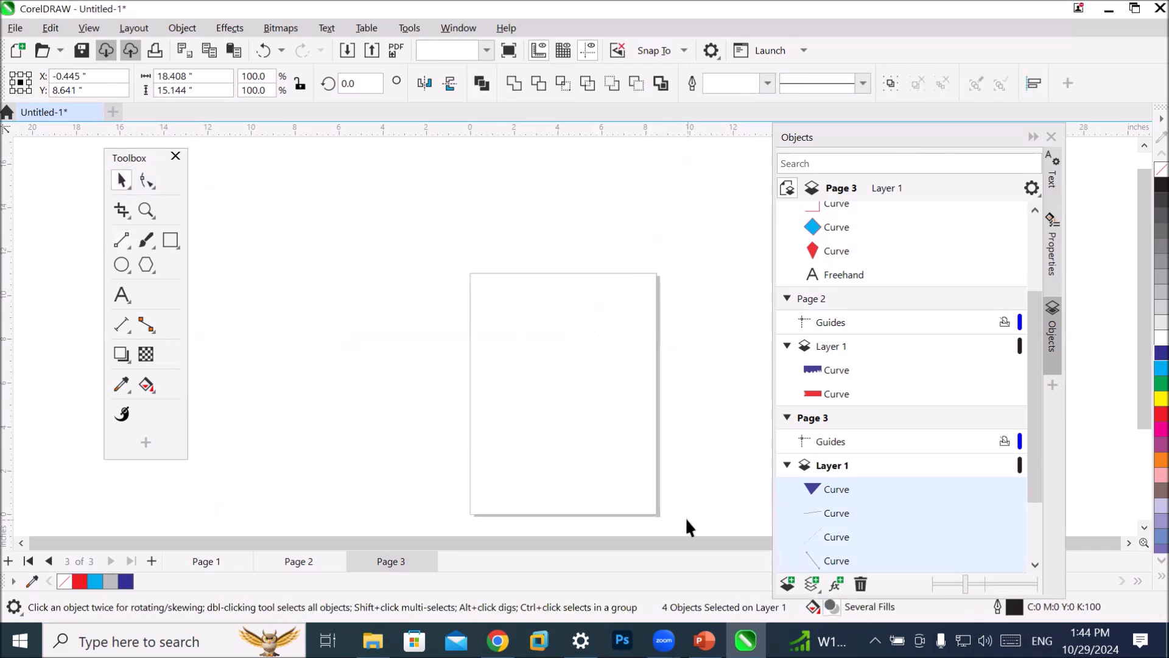
# Draw a rectangle about 6.84 by 2.09 inches near the bottom of the empty page.
pyautogui.scroll(1, 644, 520)
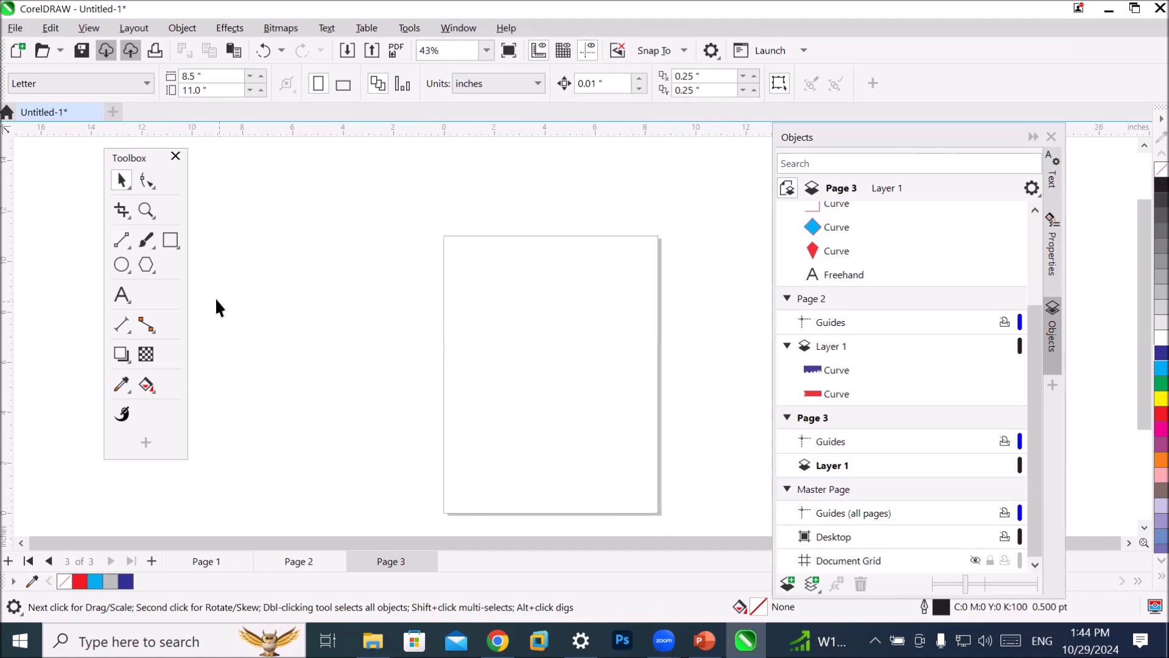
pyautogui.click(172, 240)
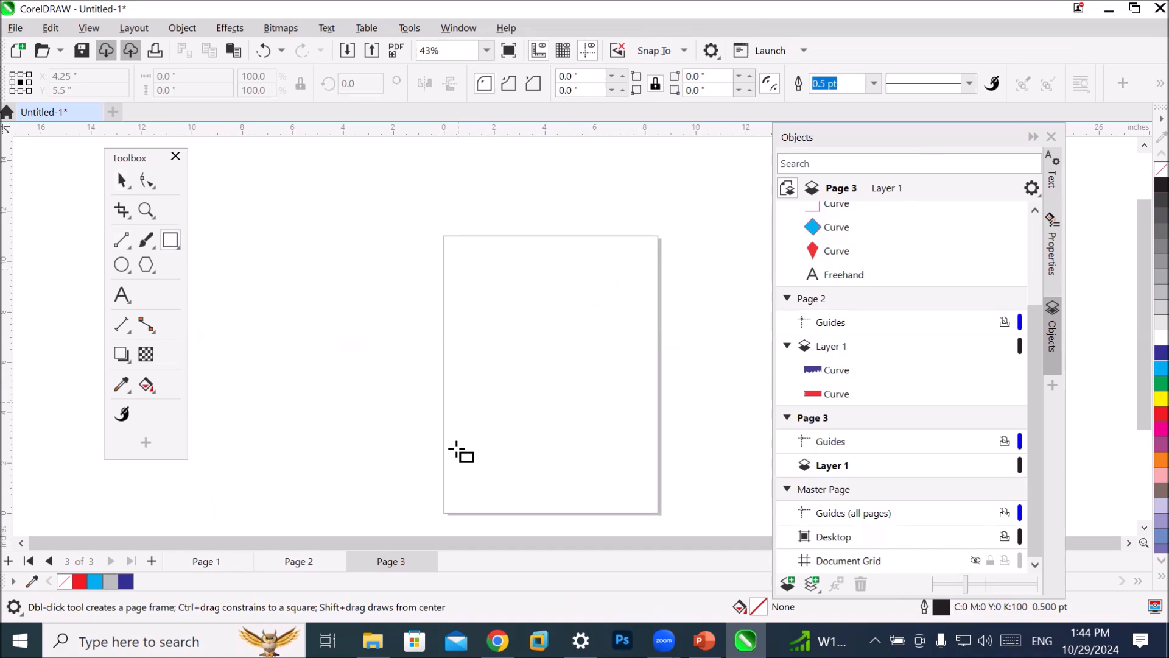
pyautogui.moveTo(468, 427); pyautogui.dragTo(640, 480)
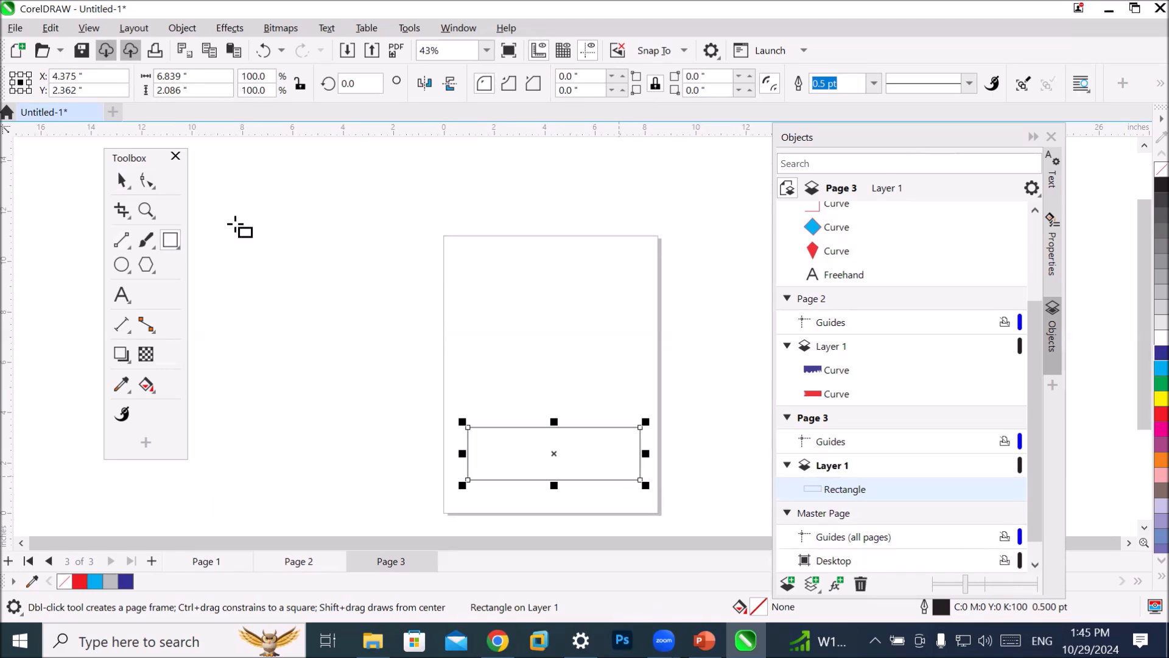
# Draw a 2-Point Line about 6.84 by 1.92 inches from near the rectangle's upper-left corner to its lower-right corner.
pyautogui.click(121, 240)
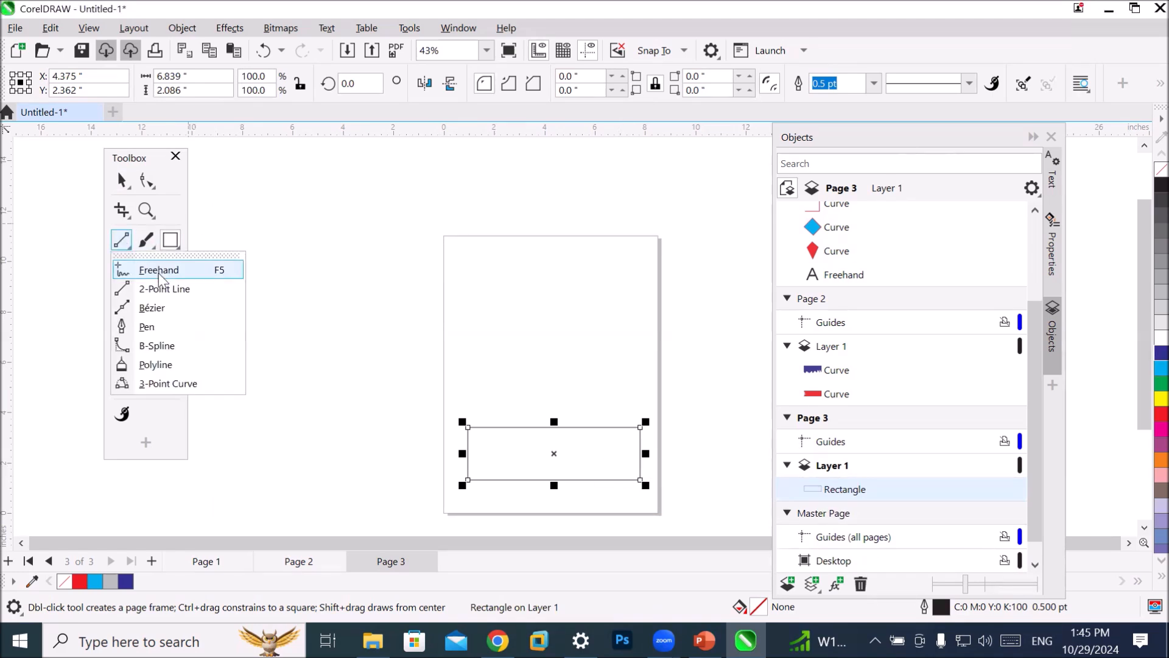
pyautogui.click(177, 290)
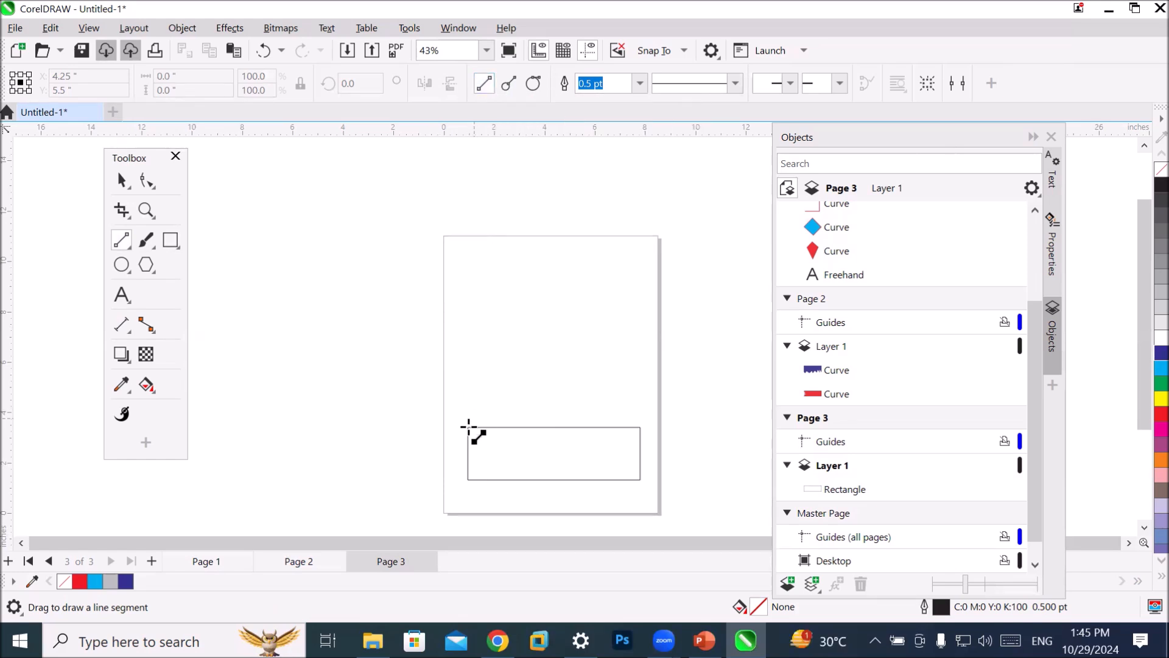
pyautogui.moveTo(468, 428); pyautogui.dragTo(641, 480)
pyautogui.scroll(3, 640, 479)
pyautogui.scroll(6, 644, 470)
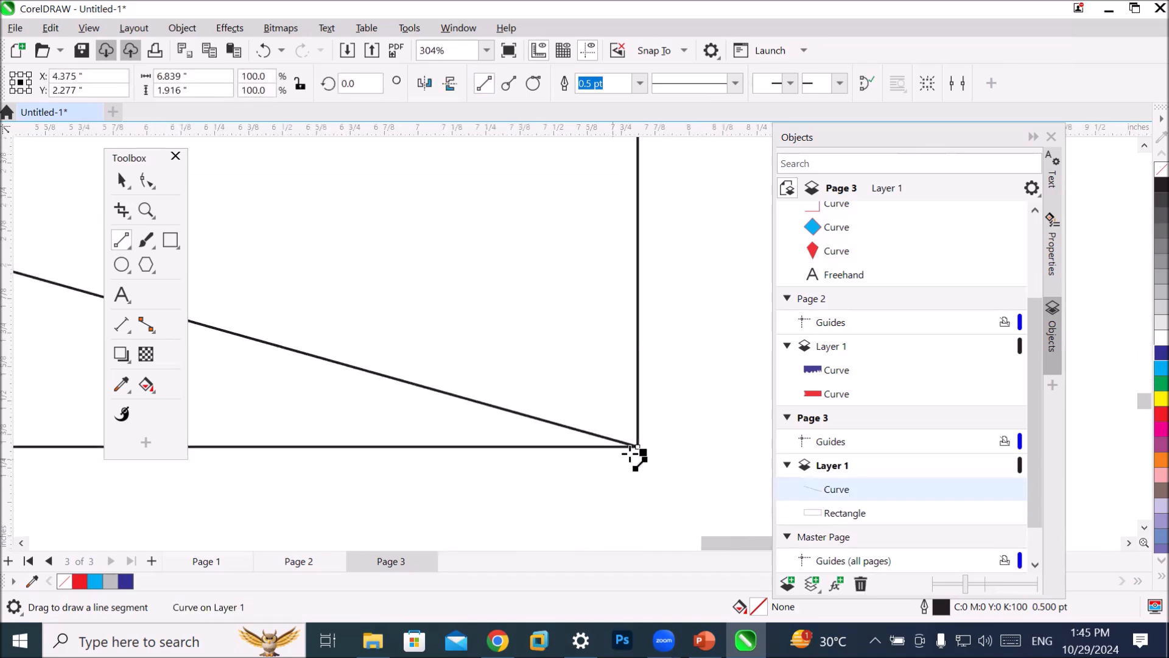
pyautogui.scroll(-8, 643, 446)
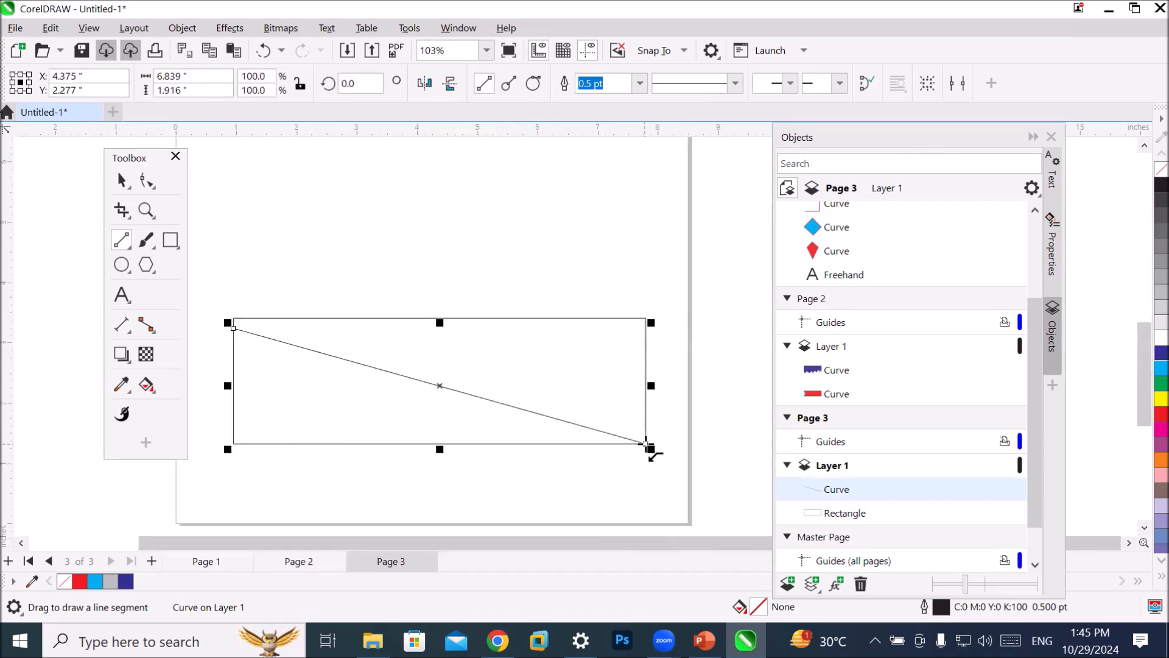
pyautogui.scroll(1, 596, 484)
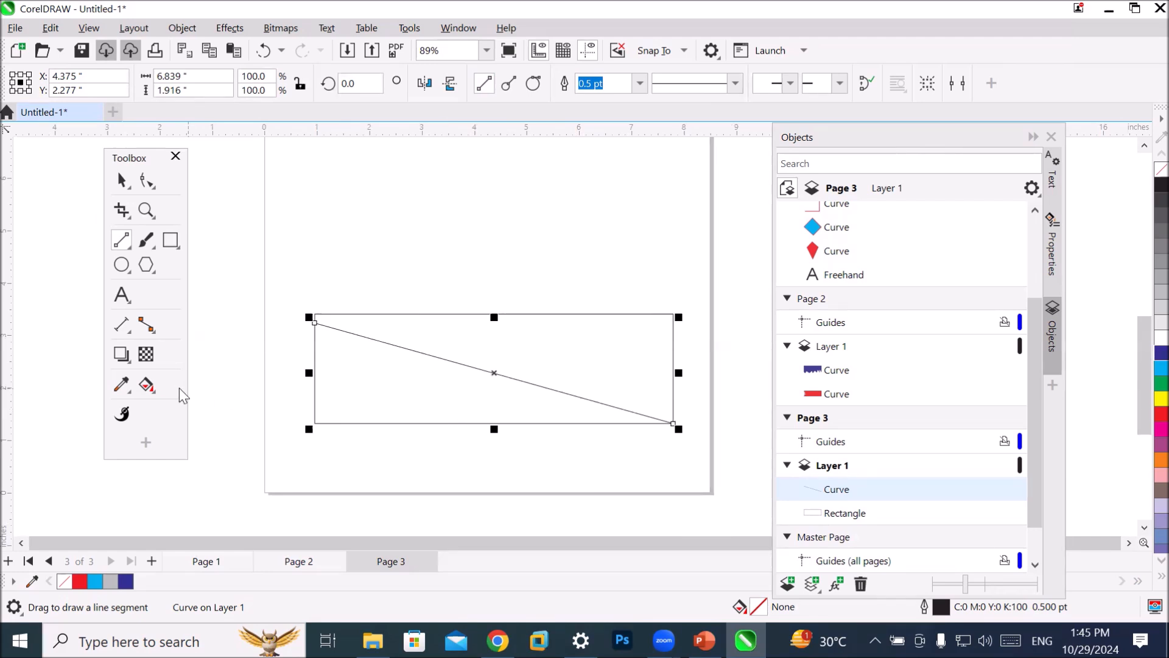
# Fill the rectangle's region above the diagonal with green using Smart Fill.
pyautogui.click(149, 389)
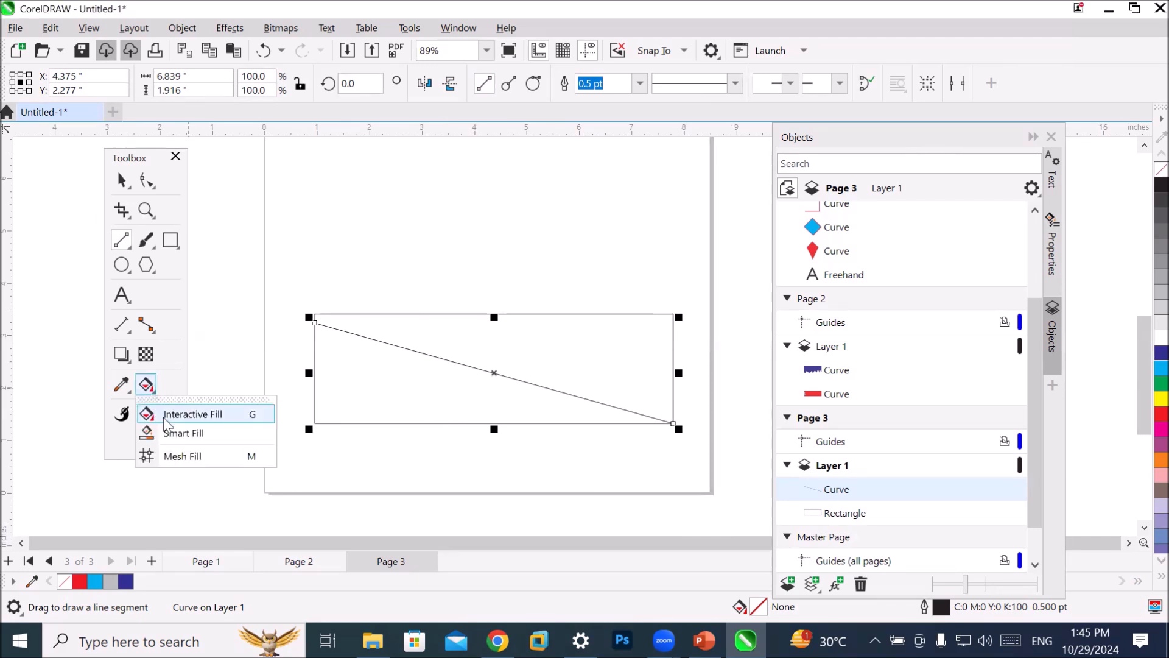
pyautogui.click(173, 433)
pyautogui.click(558, 343)
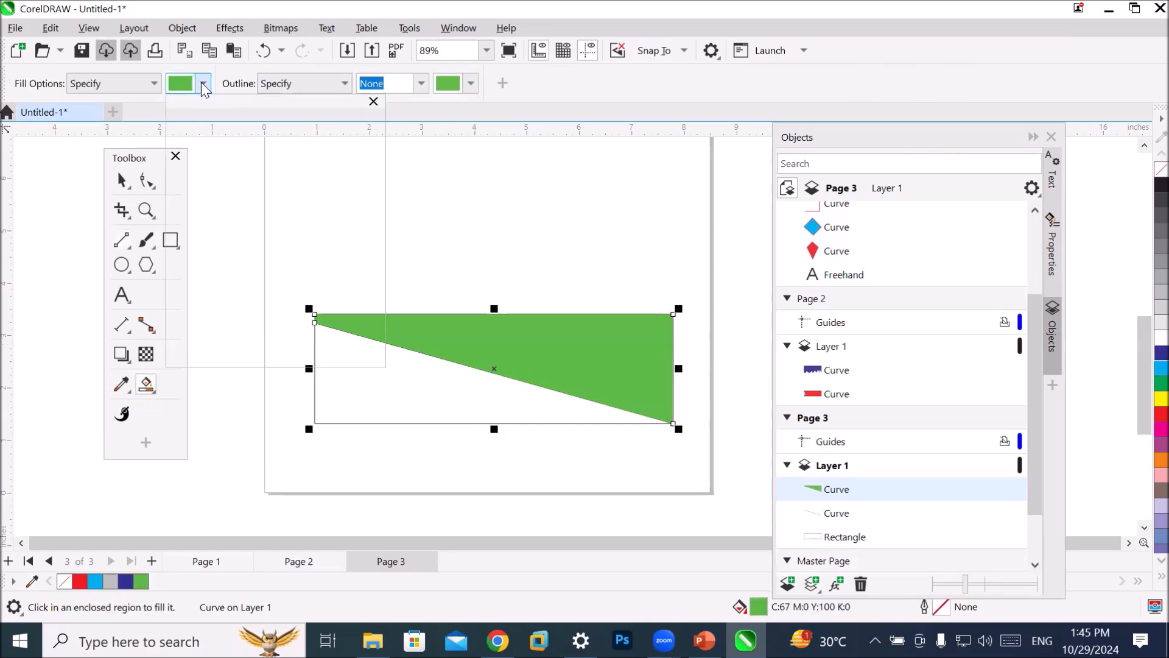
# Set the Smart Fill colour to blue (C90 M84 Y0 K0) and fill the region below the diagonal.
pyautogui.click(203, 84)
pyautogui.click(266, 302)
pyautogui.click(285, 175)
pyautogui.click(442, 406)
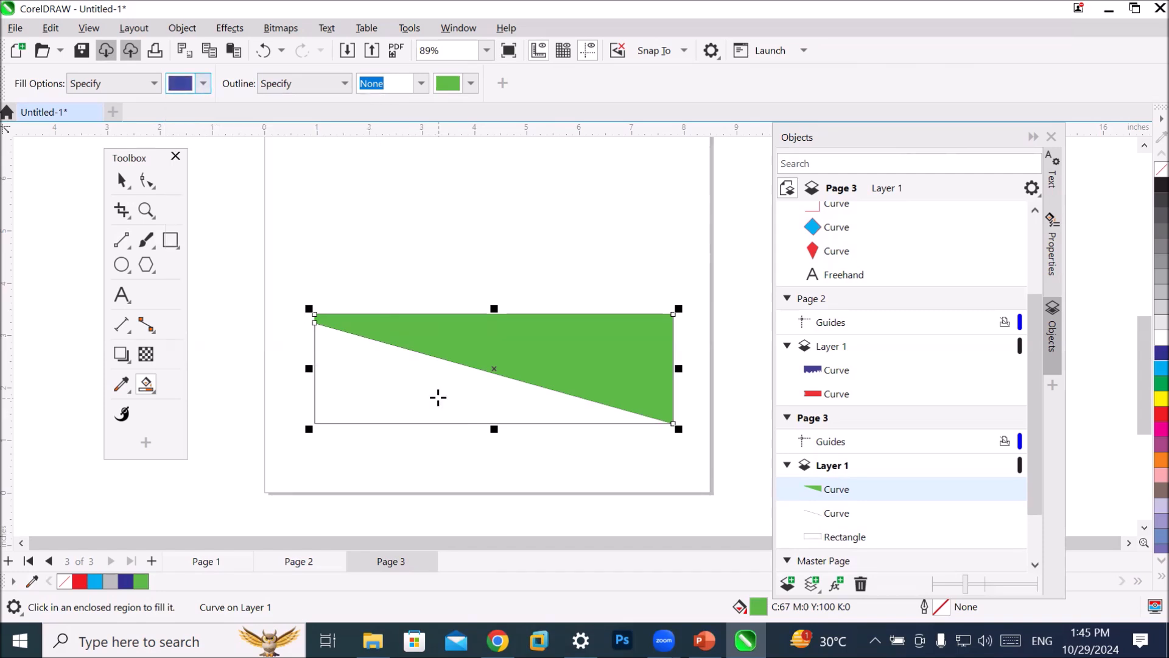
pyautogui.click(436, 396)
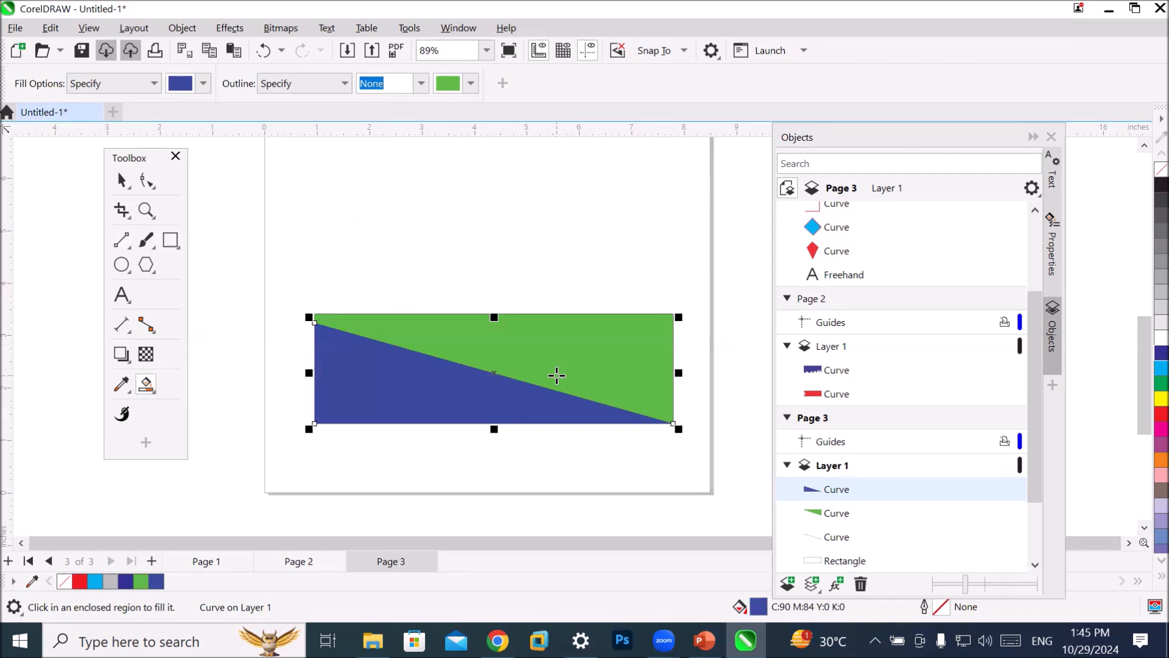
# Draw a 2-Point Line about 6.90 by 2.03 inches from the rectangle's lower-left corner to near its upper-right corner.
pyautogui.click(122, 241)
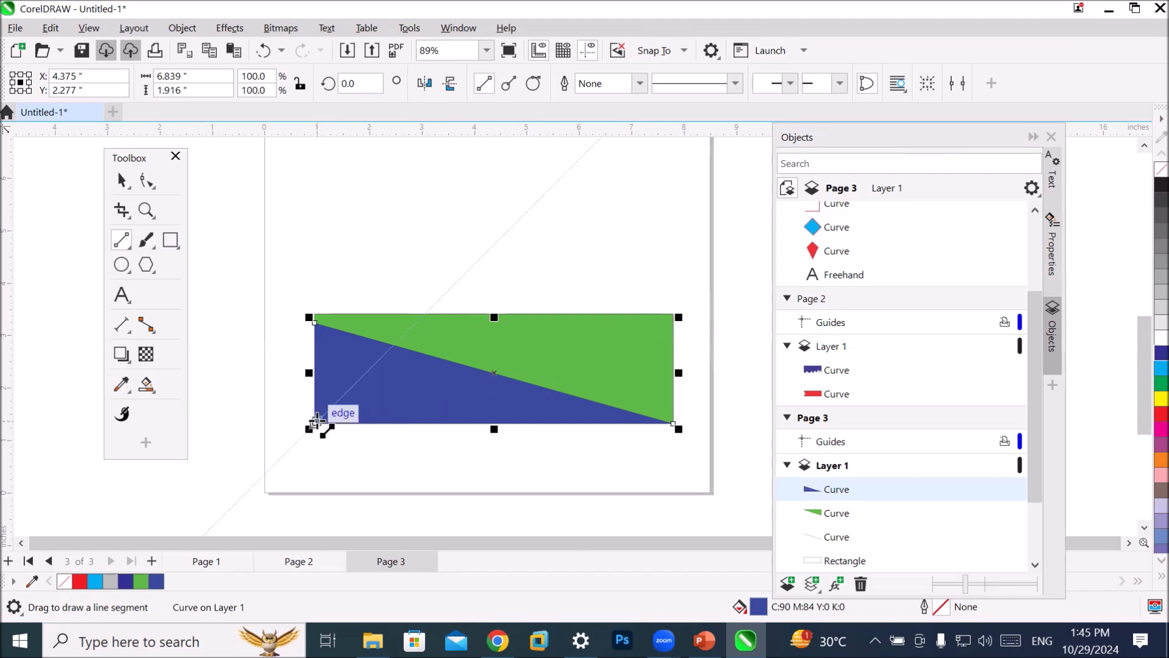
pyautogui.moveTo(316, 420); pyautogui.dragTo(675, 317)
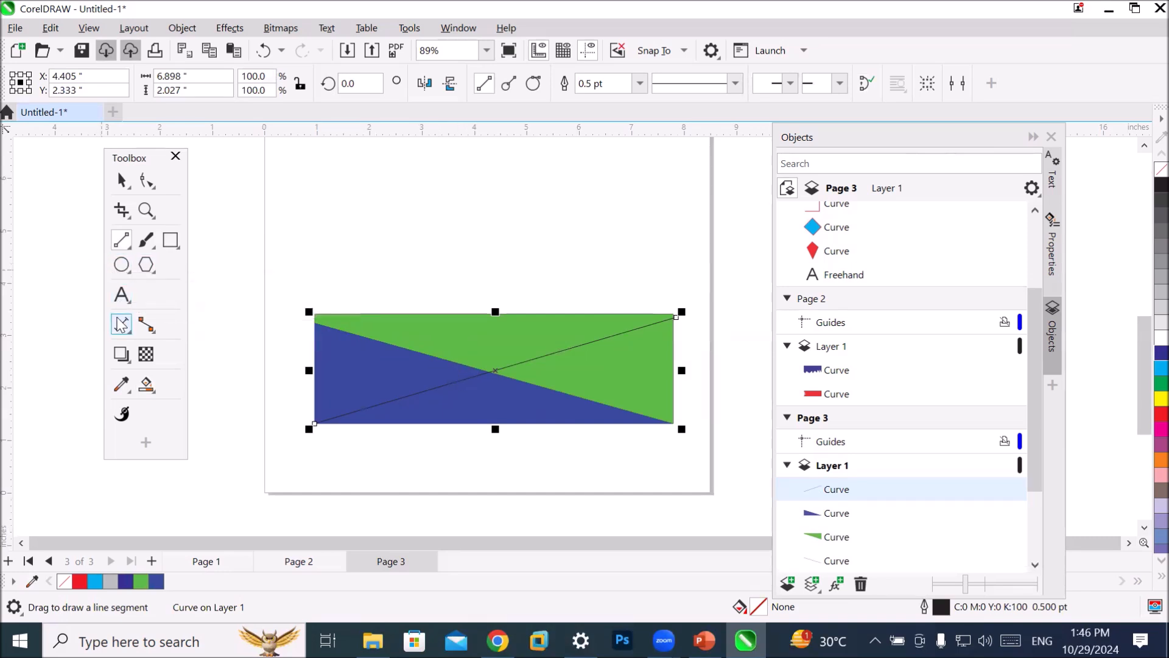
# Set the Smart Fill colour to yellow (C16 M0 Y90 K0) and fill the rectangle's upper and lower triangles.
pyautogui.click(147, 385)
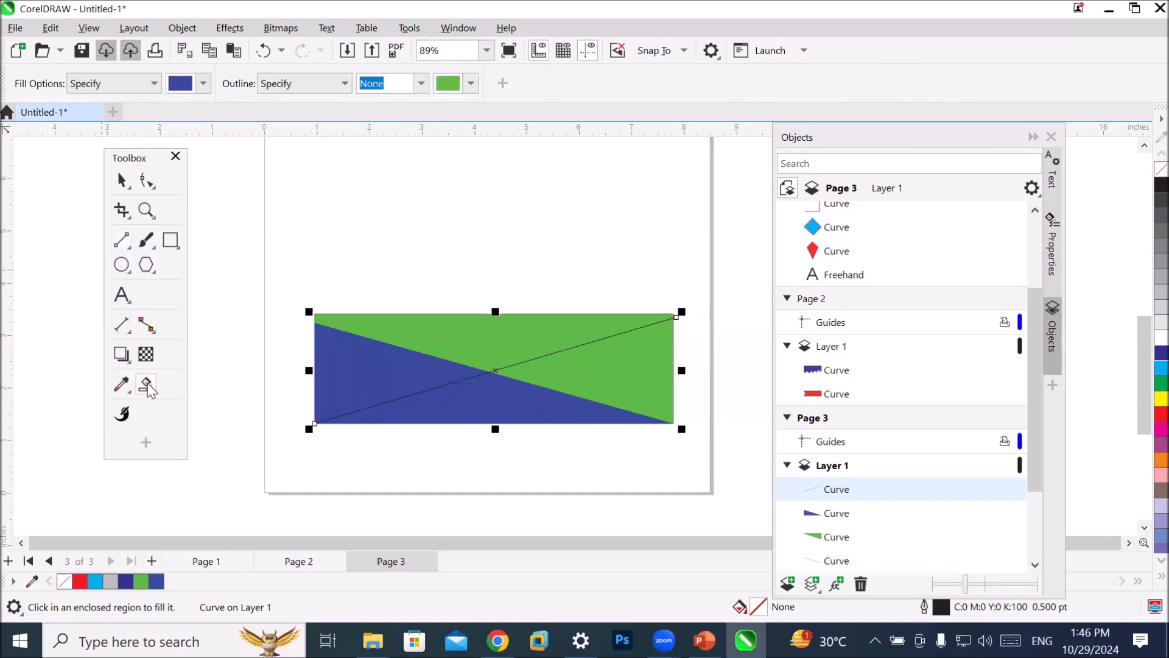
pyautogui.click(204, 83)
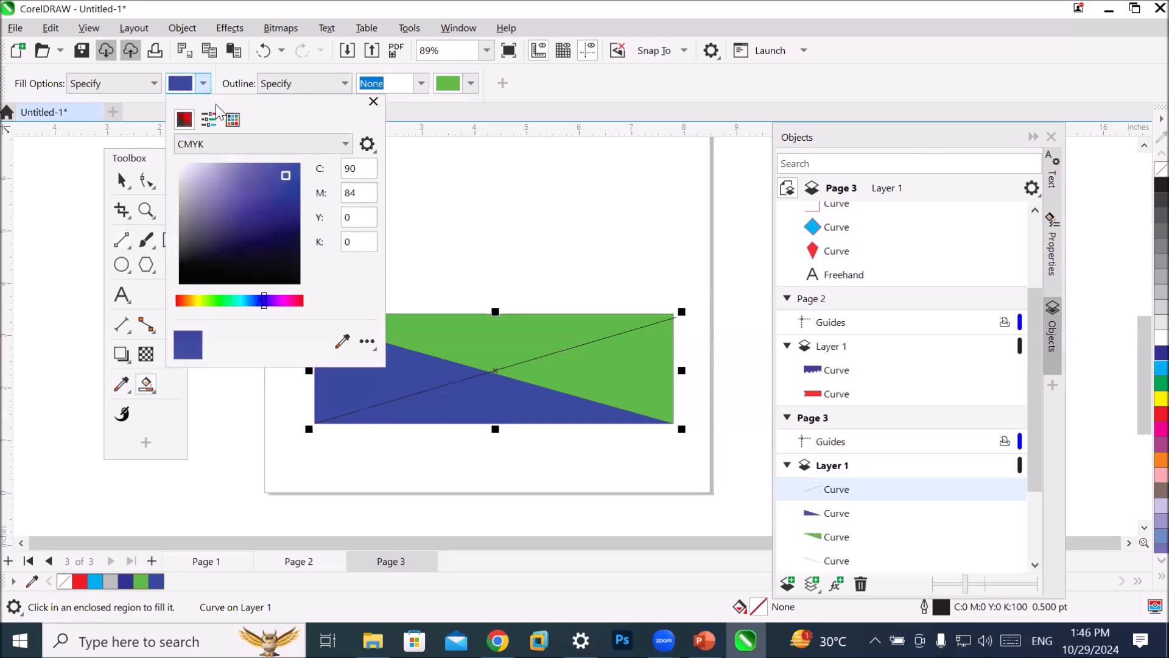
pyautogui.click(201, 298)
pyautogui.moveTo(239, 205); pyautogui.dragTo(265, 166)
pyautogui.click(495, 317)
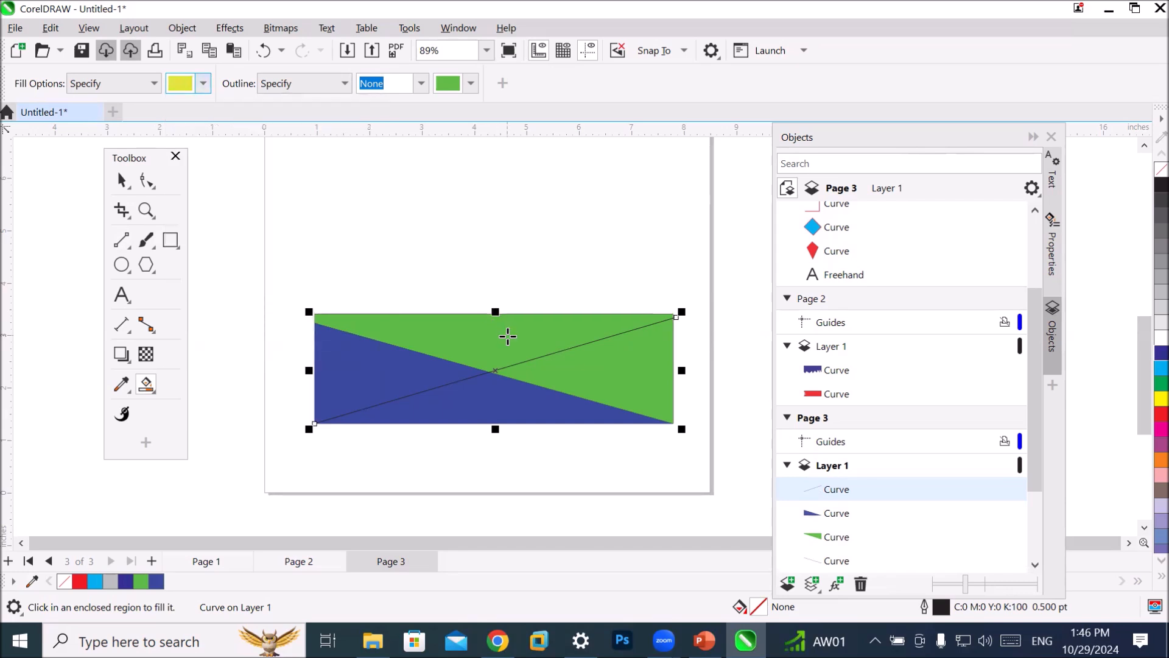
pyautogui.click(503, 335)
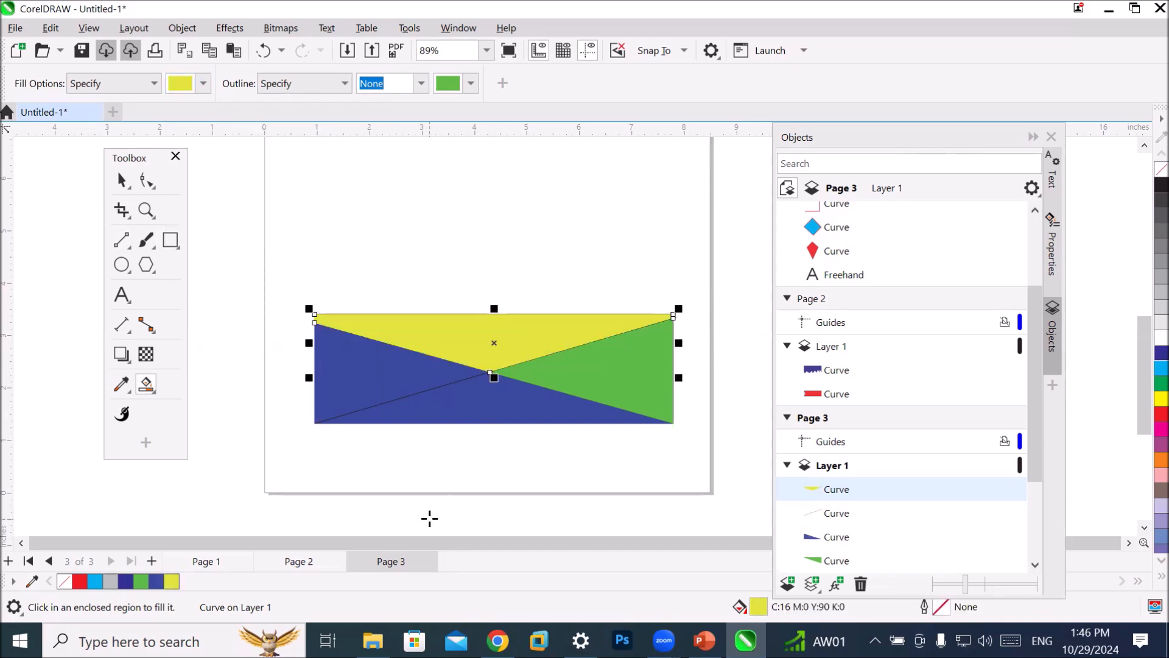
pyautogui.click(479, 412)
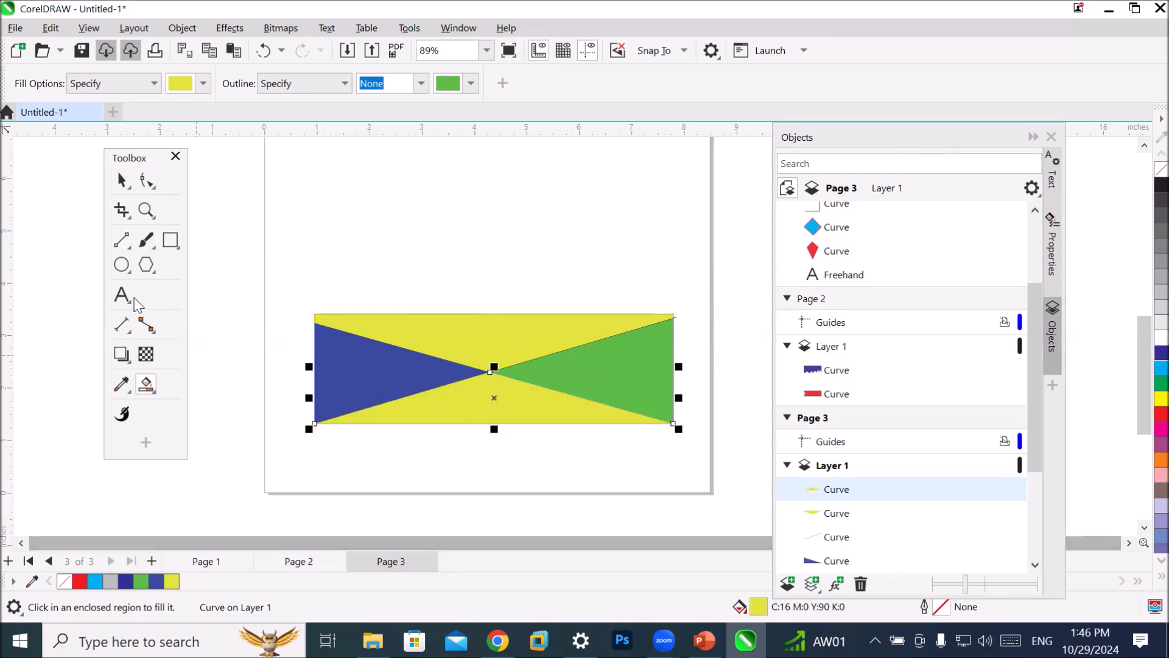
# Move the two yellow, the blue and the green filled pieces apart, away from the rectangle's outline.
pyautogui.click(120, 181)
pyautogui.click(275, 202)
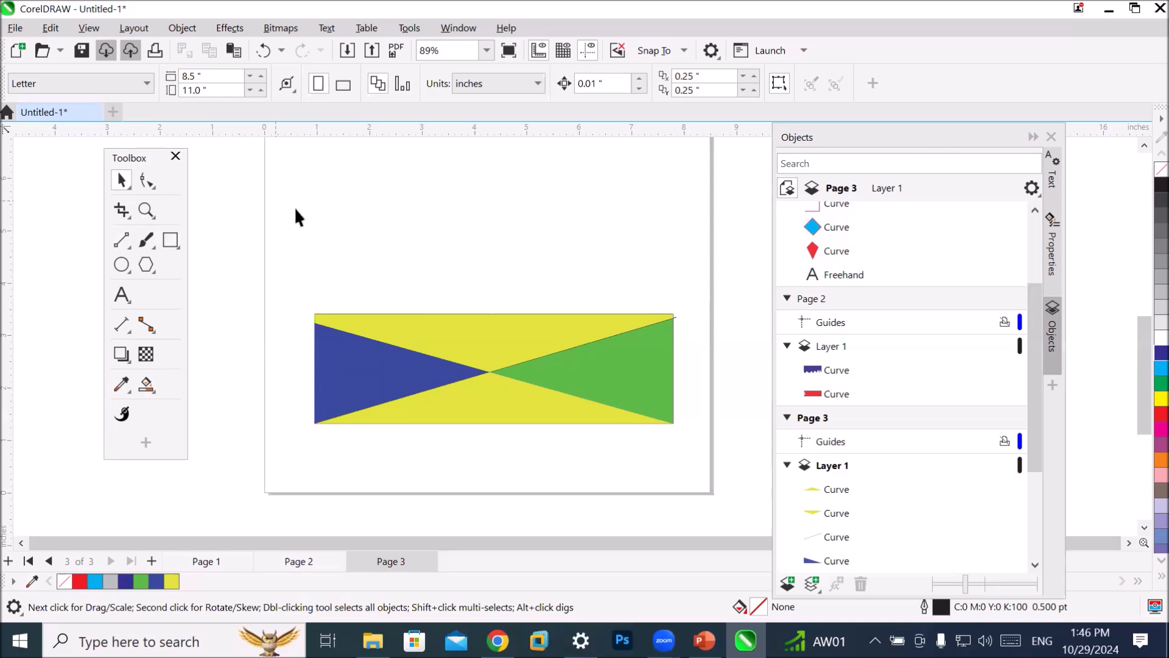
pyautogui.moveTo(443, 333); pyautogui.dragTo(450, 252)
pyautogui.moveTo(500, 420); pyautogui.dragTo(499, 525)
pyautogui.moveTo(339, 418); pyautogui.dragTo(199, 493)
pyautogui.moveTo(576, 356); pyautogui.dragTo(703, 165)
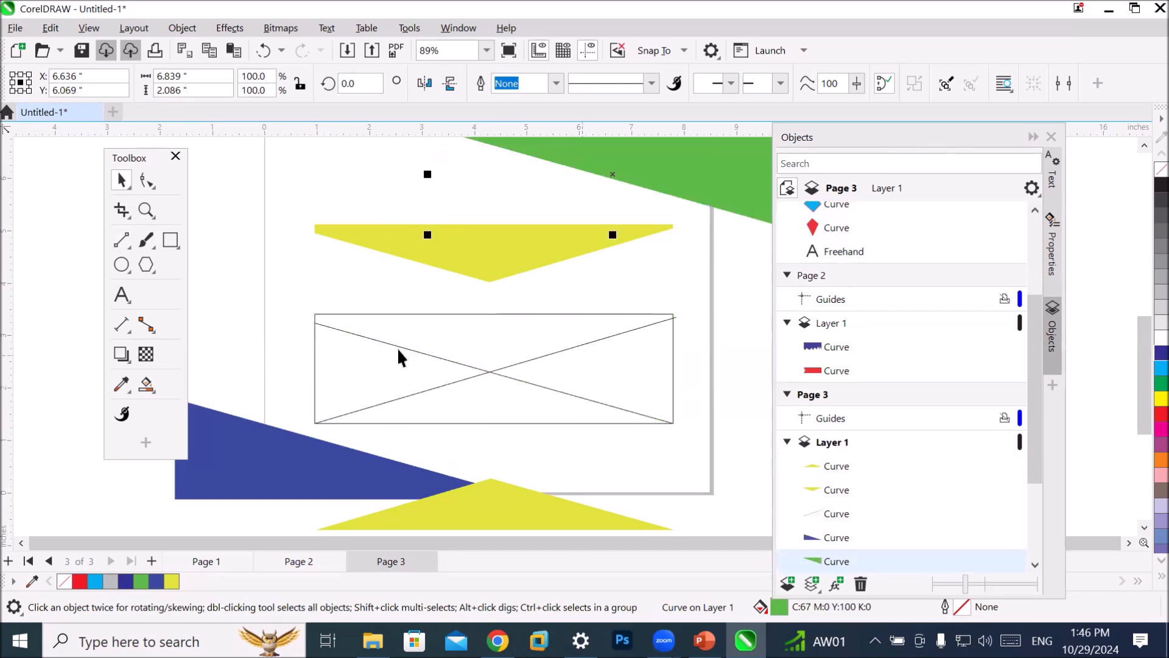
# Draw a vertical 2-Point Line about 2.09 inches long through the rectangle's centre, from its upper to its lower edge.
pyautogui.click(121, 240)
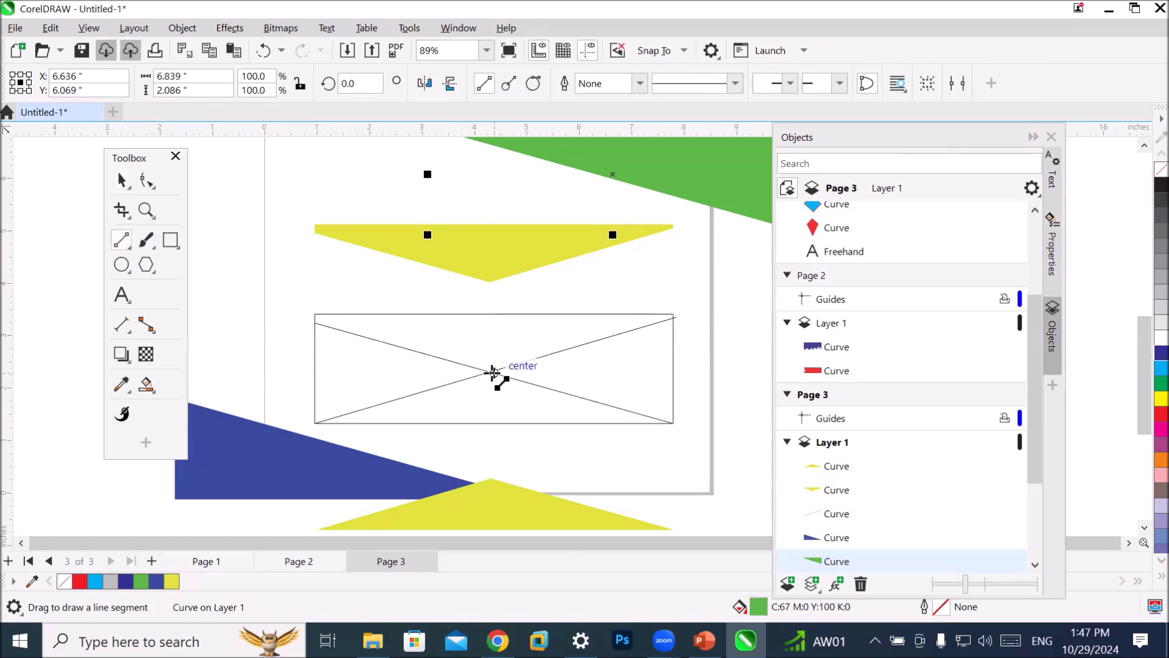
pyautogui.moveTo(494, 374); pyautogui.dragTo(494, 423)
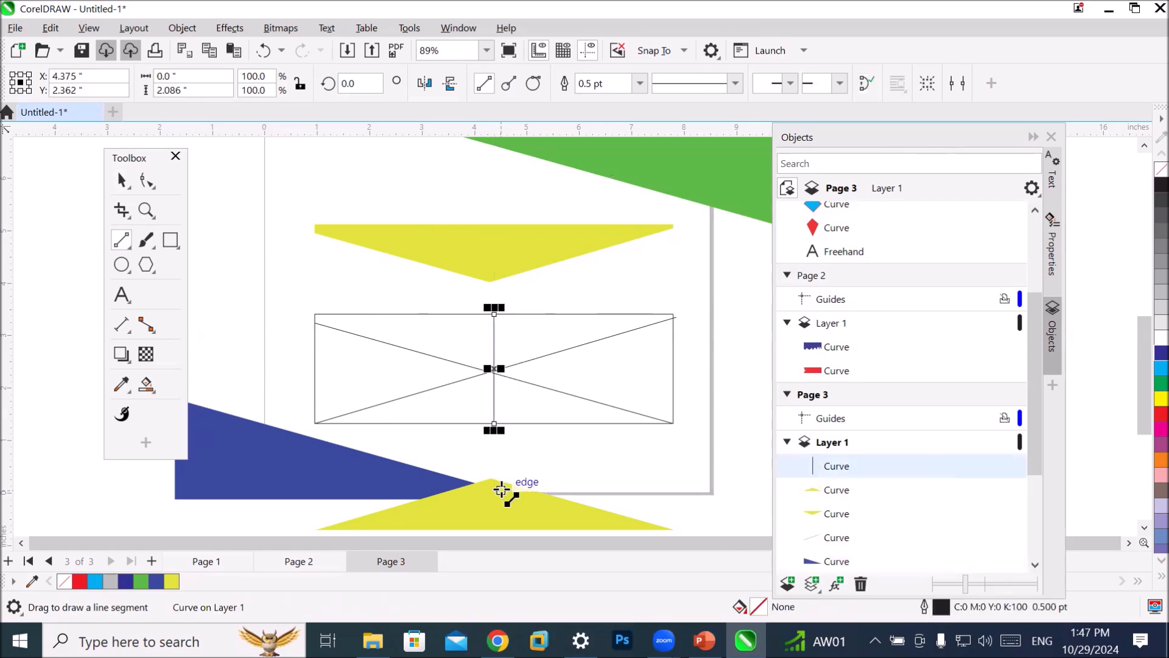
pyautogui.click(122, 180)
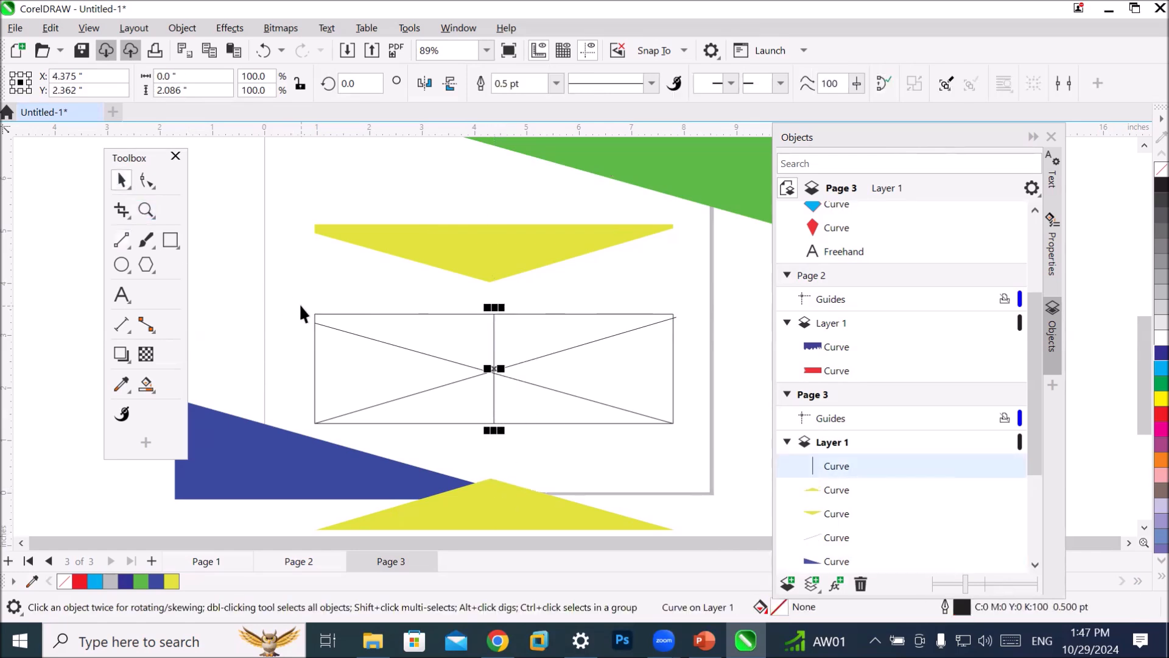
pyautogui.click(298, 304)
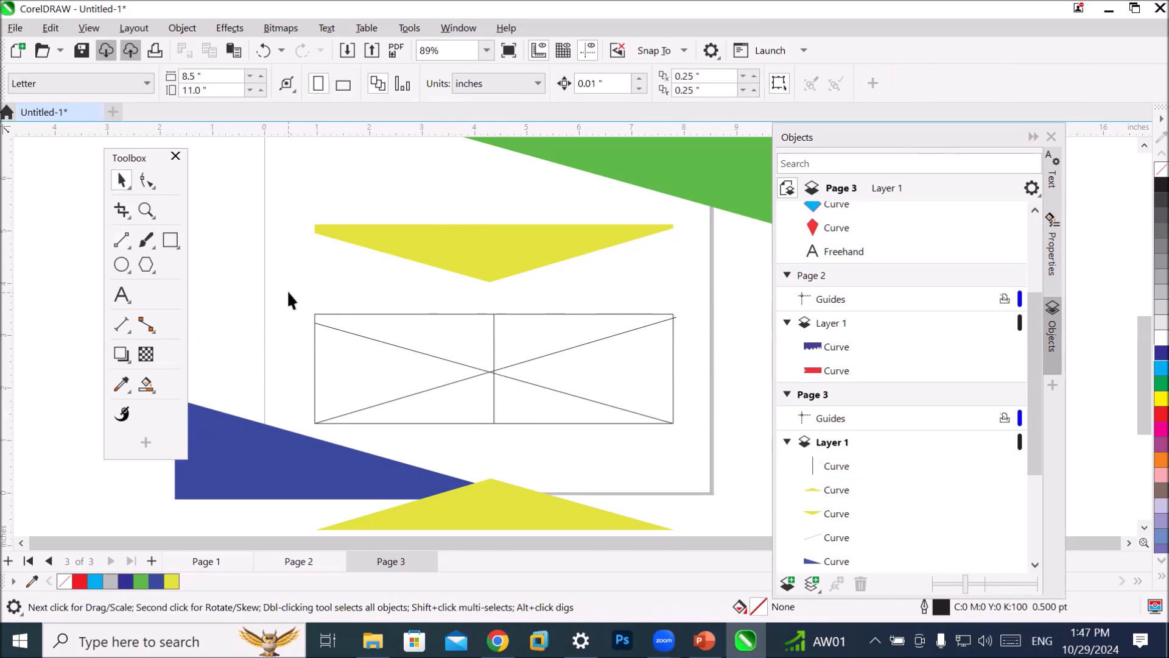
# Draw a circle about 13.55 inches in diameter in the empty area to the left of the page.
pyautogui.scroll(-2, 358, 237)
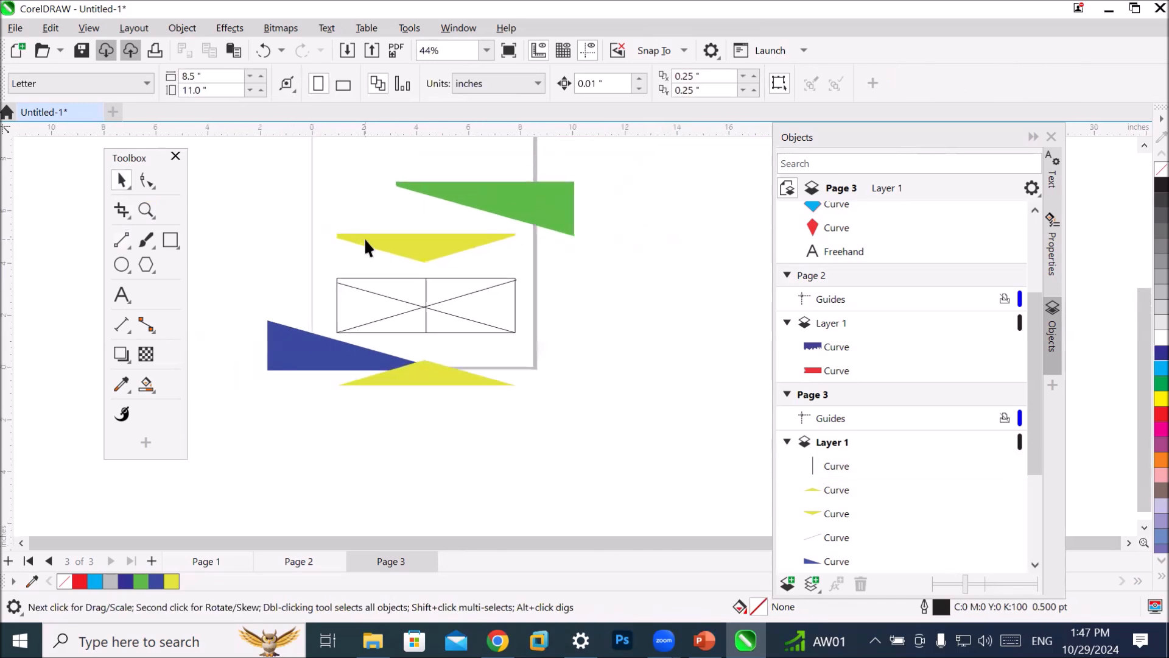
pyautogui.scroll(-1, 364, 237)
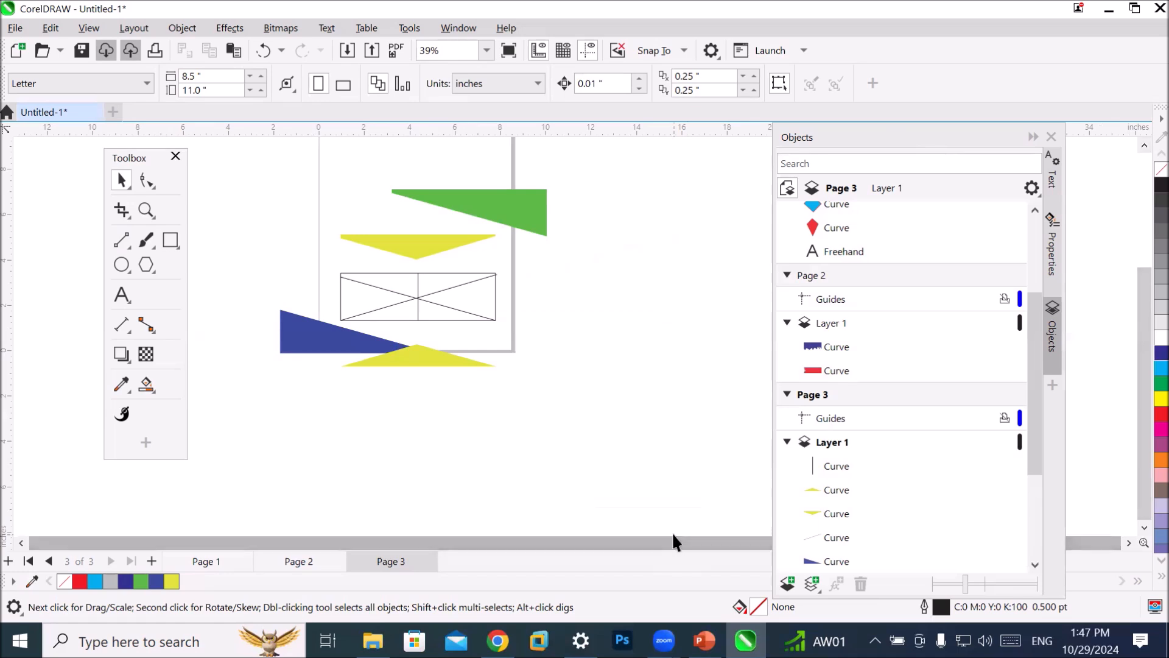
pyautogui.scroll(-1, 561, 461)
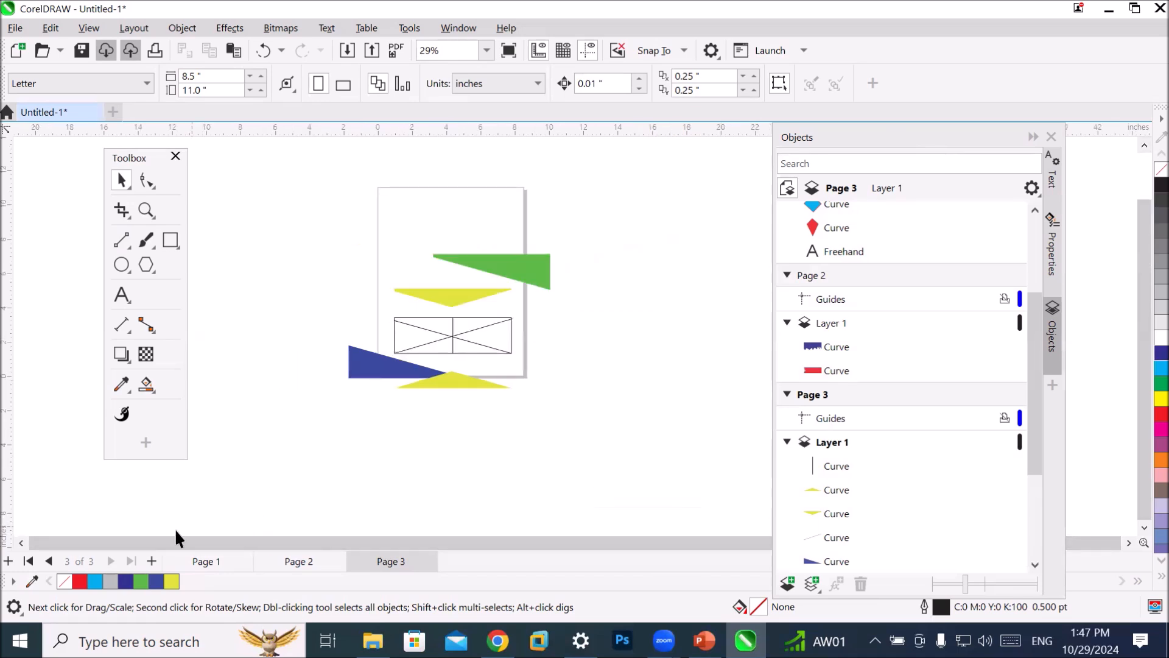
pyautogui.click(20, 542)
pyautogui.click(20, 543)
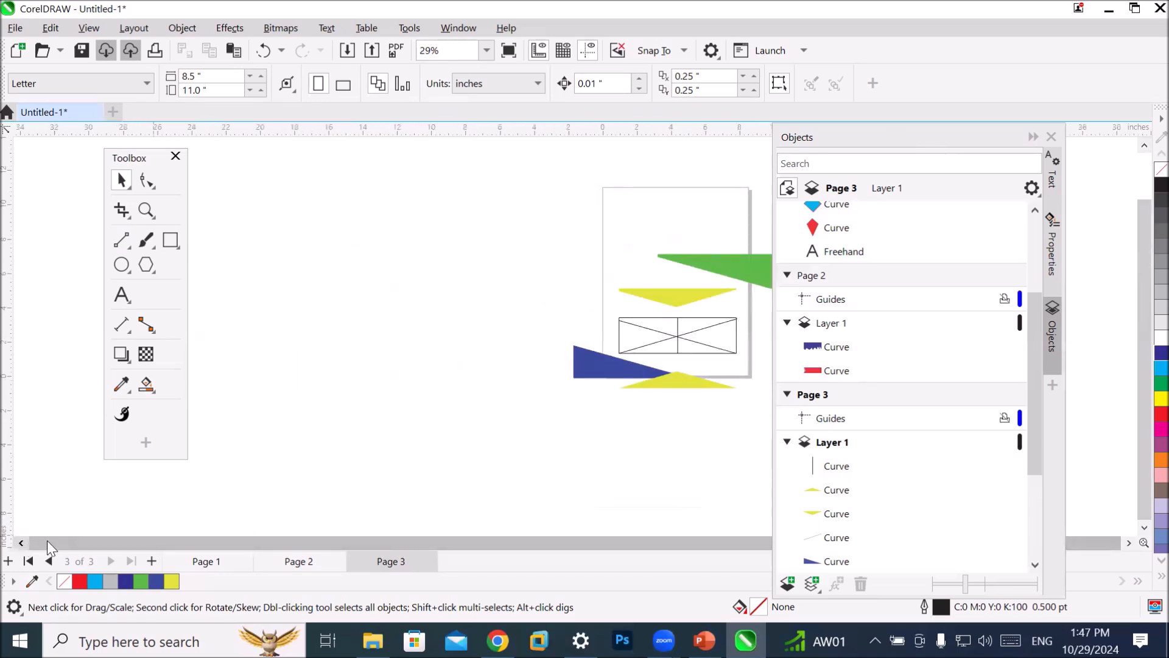
pyautogui.click(122, 264)
pyautogui.moveTo(259, 193); pyautogui.dragTo(492, 424)
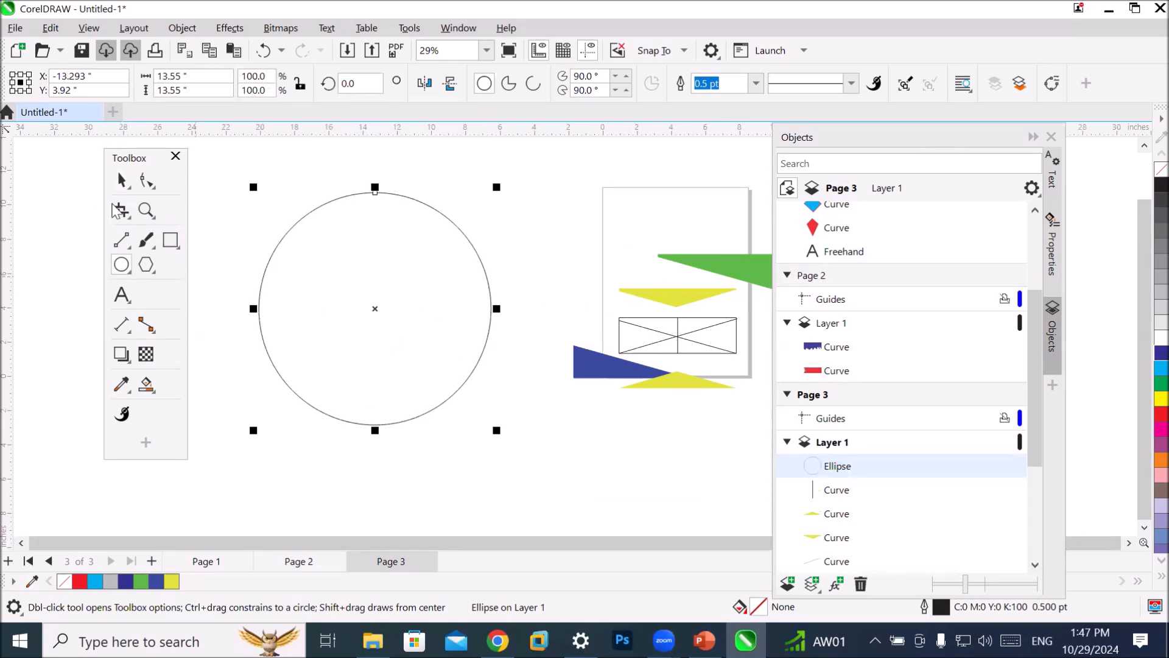
# Draw a horizontal 2-Point Line about 13.53 inches long across the circle, slightly above its centre.
pyautogui.click(119, 214)
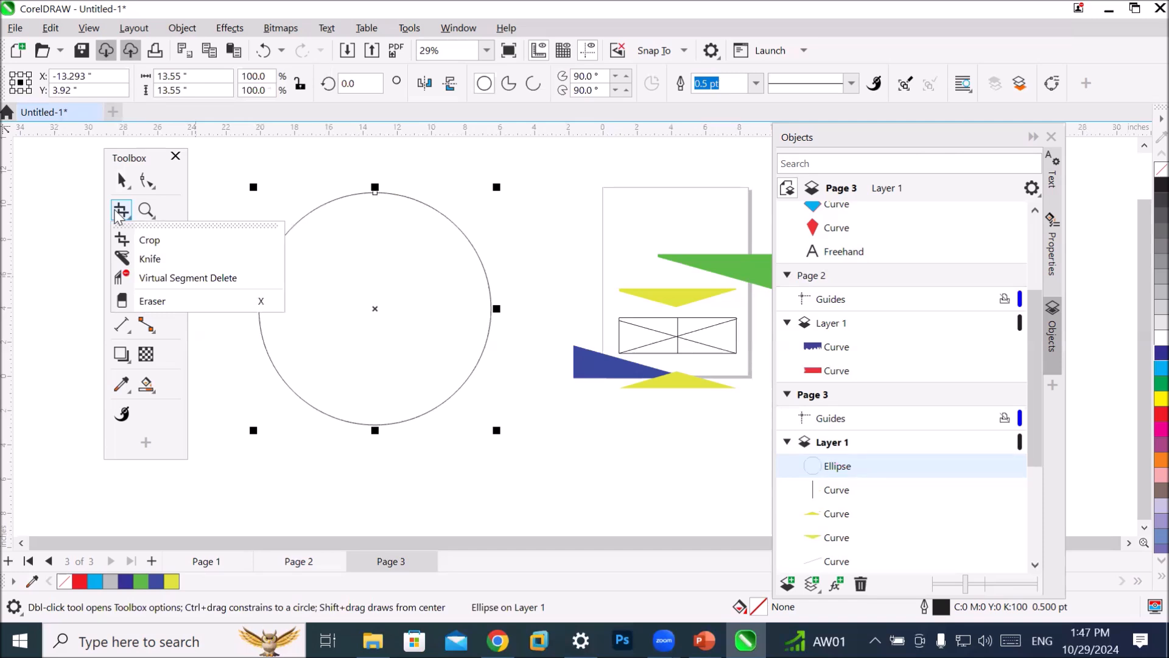
pyautogui.click(120, 214)
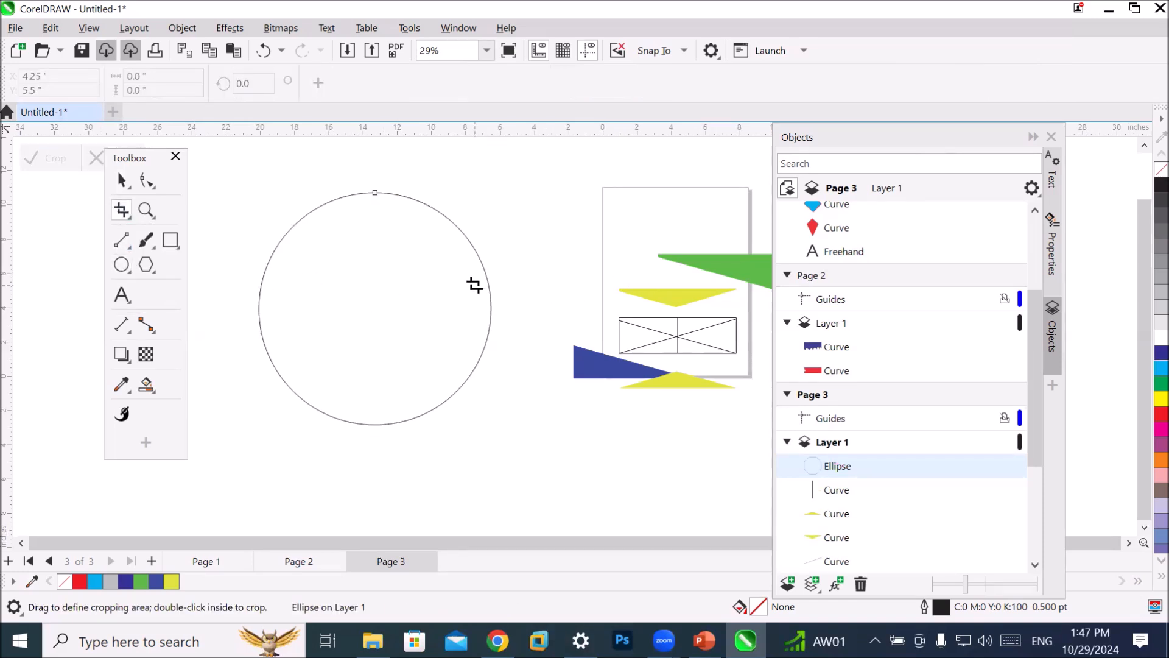
pyautogui.click(121, 241)
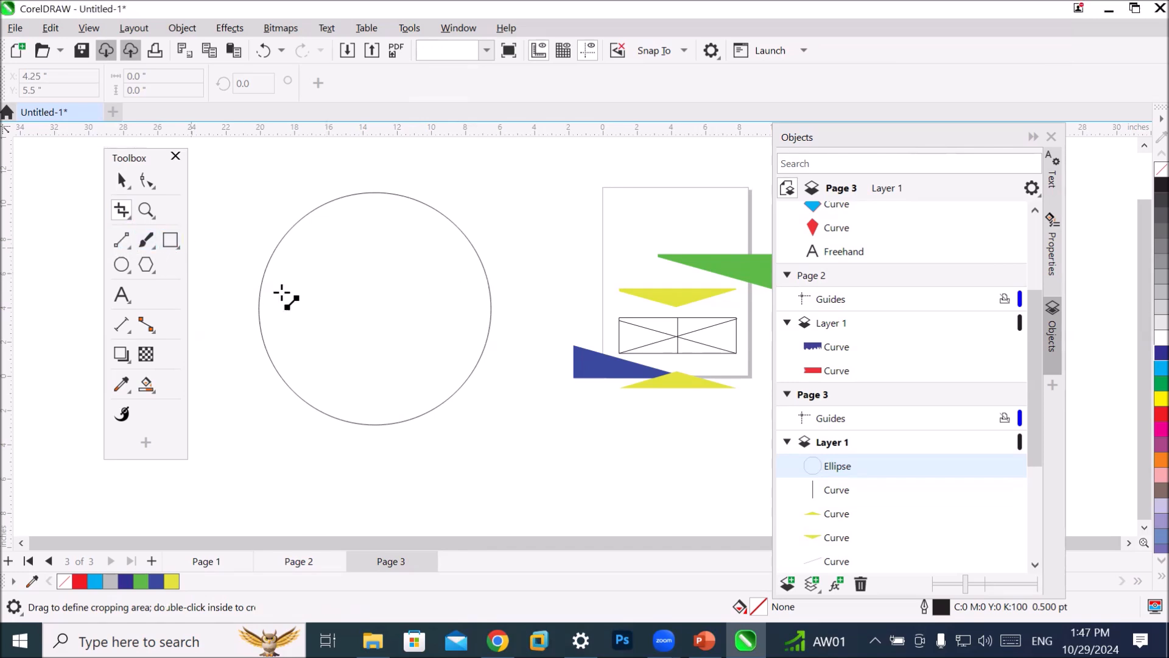
pyautogui.moveTo(260, 301); pyautogui.dragTo(491, 300)
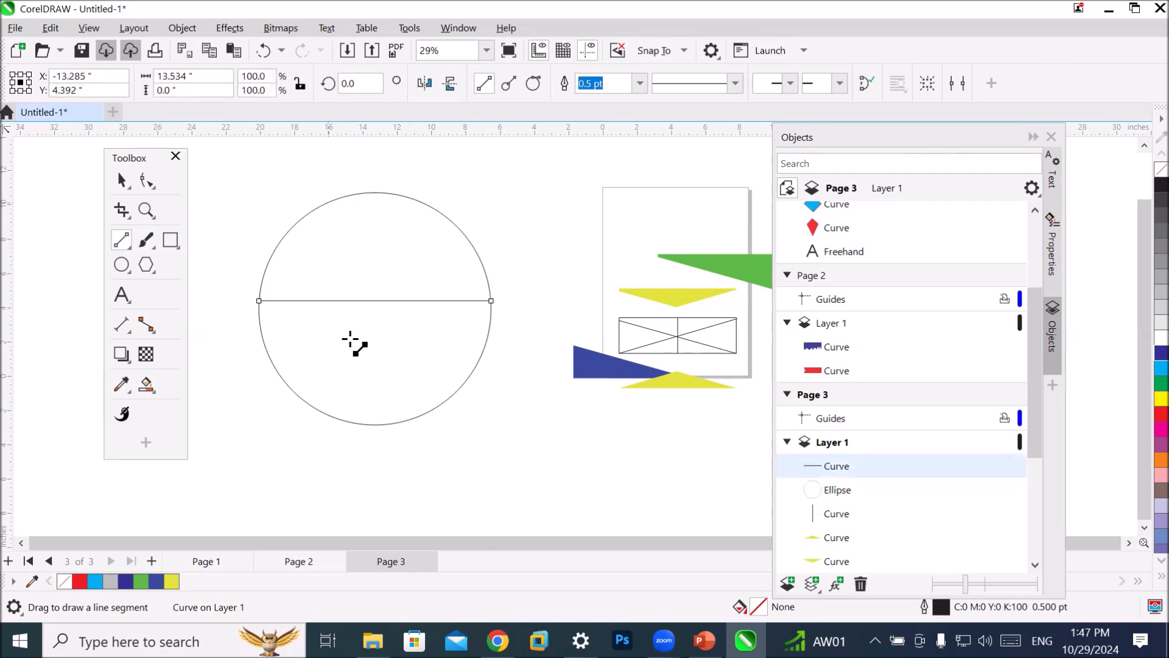
# Use Smart Fill to colour the circle's upper half yellow and its lower half magenta (C25 M100 Y0 K0).
pyautogui.click(146, 384)
pyautogui.click(356, 262)
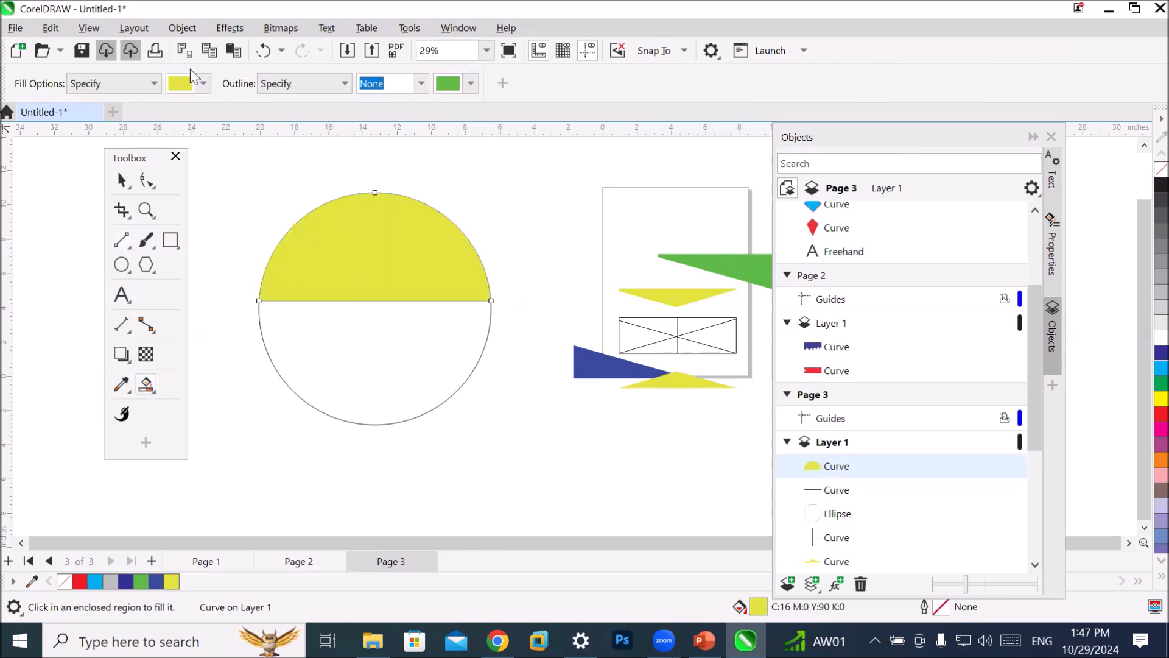
pyautogui.click(203, 84)
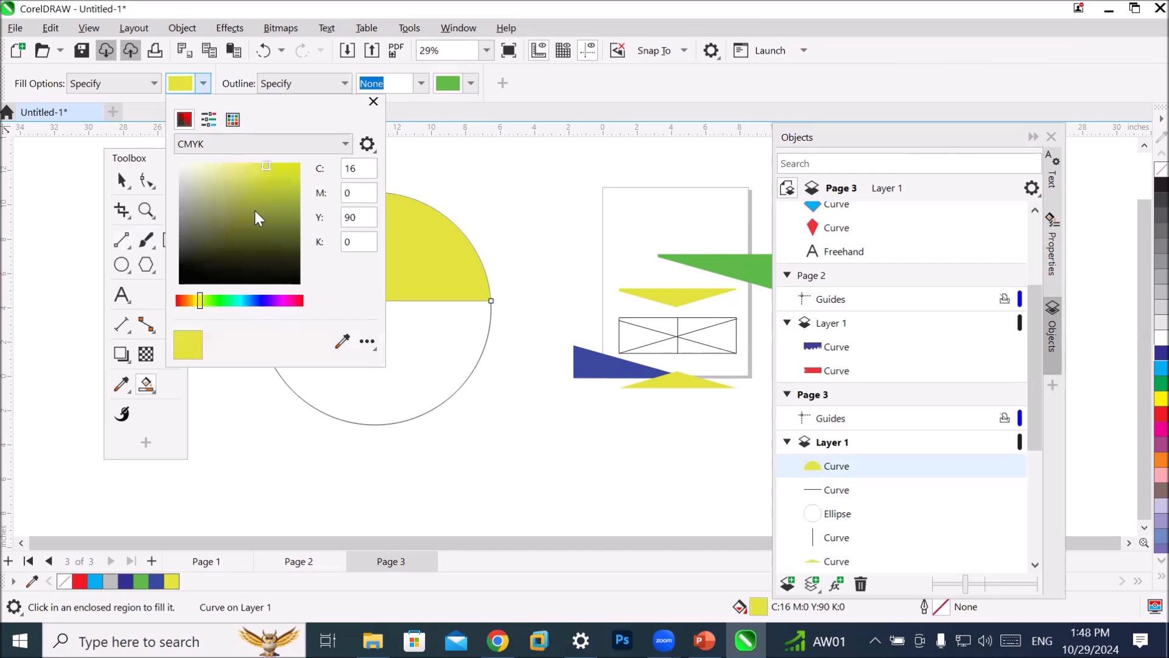
pyautogui.click(288, 300)
pyautogui.click(281, 191)
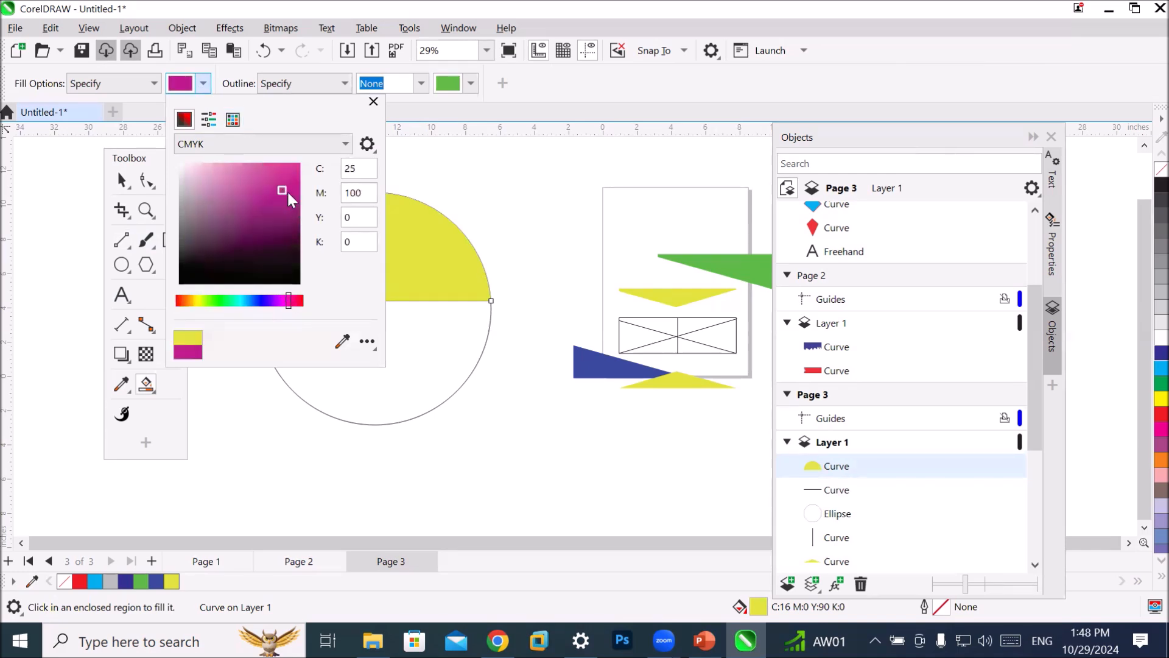
pyautogui.click(410, 335)
pyautogui.click(410, 334)
# Move the yellow half above the circle and the magenta half below it.
pyautogui.scroll(-2, 350, 377)
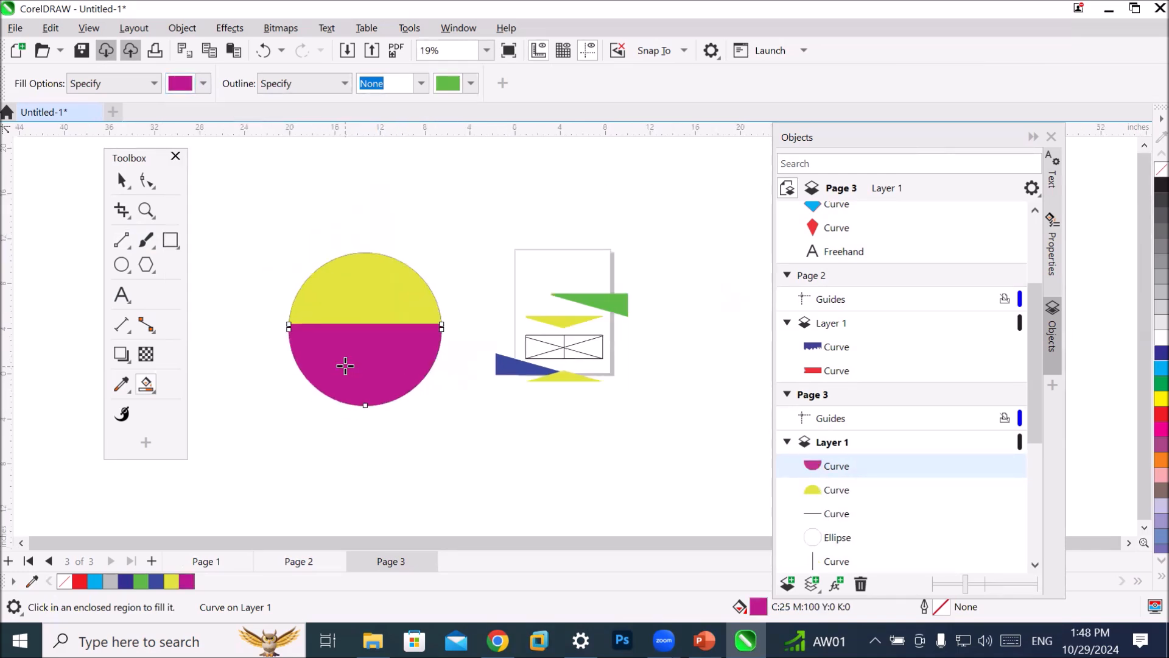
pyautogui.click(121, 180)
pyautogui.moveTo(342, 291); pyautogui.dragTo(350, 204)
pyautogui.moveTo(358, 353); pyautogui.dragTo(355, 461)
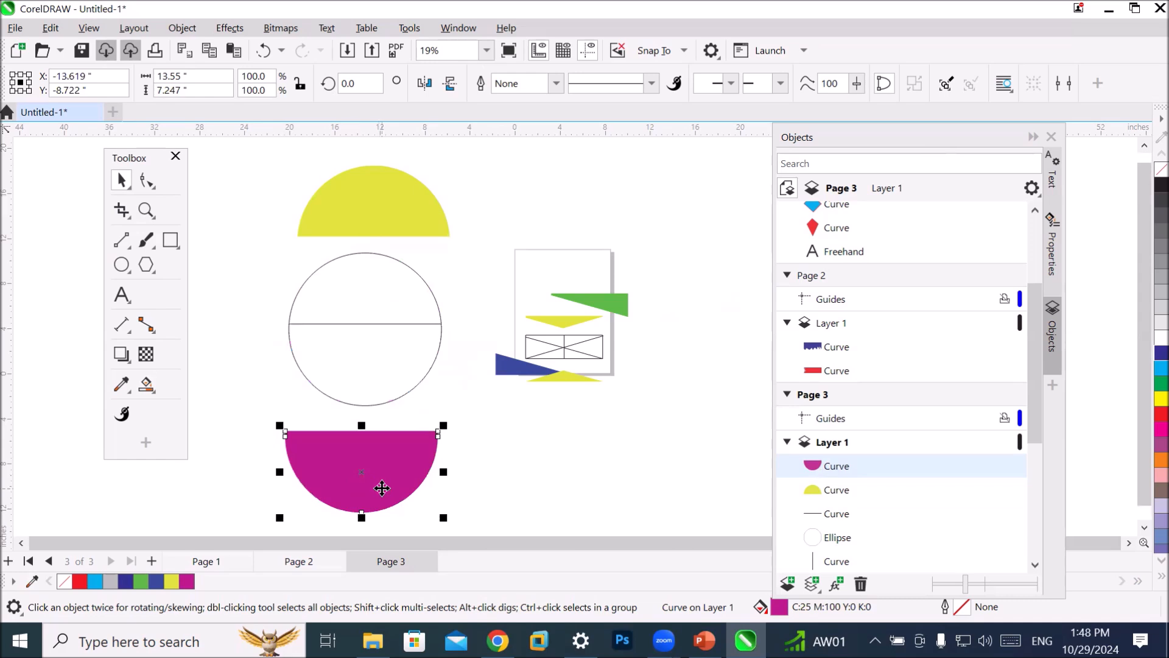
# Delete the circle's straight dividing line and draw a wavy Freehand curve about 10.04 by 9.34 inches diagonally across the circle.
pyautogui.click(347, 323)
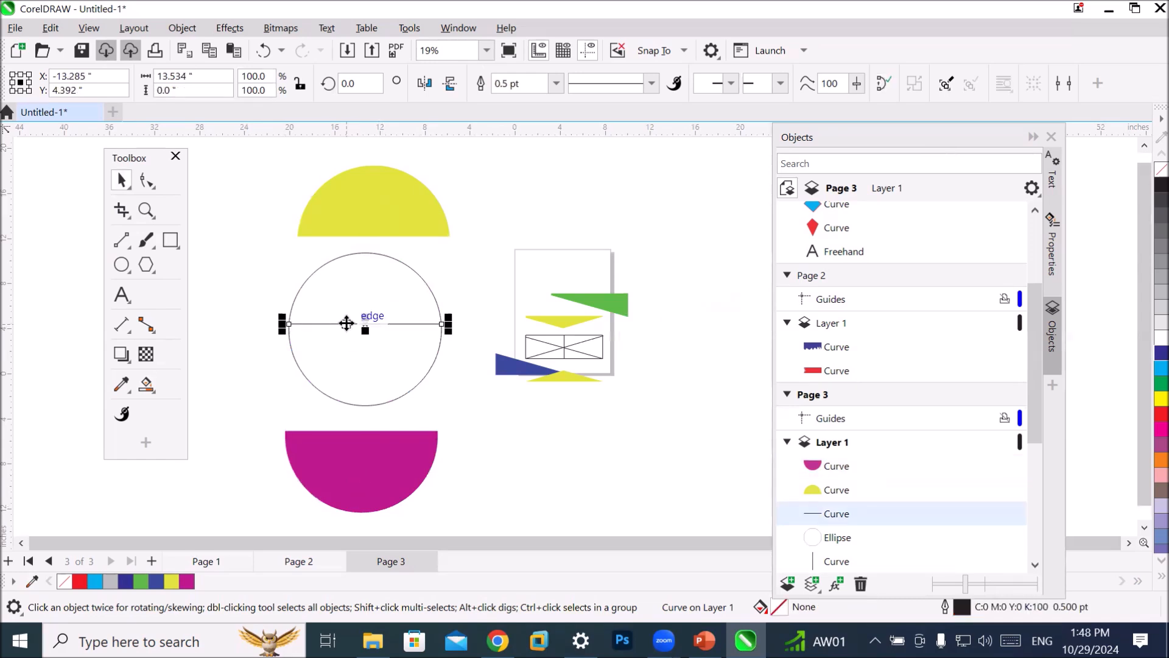
pyautogui.press('Delete')
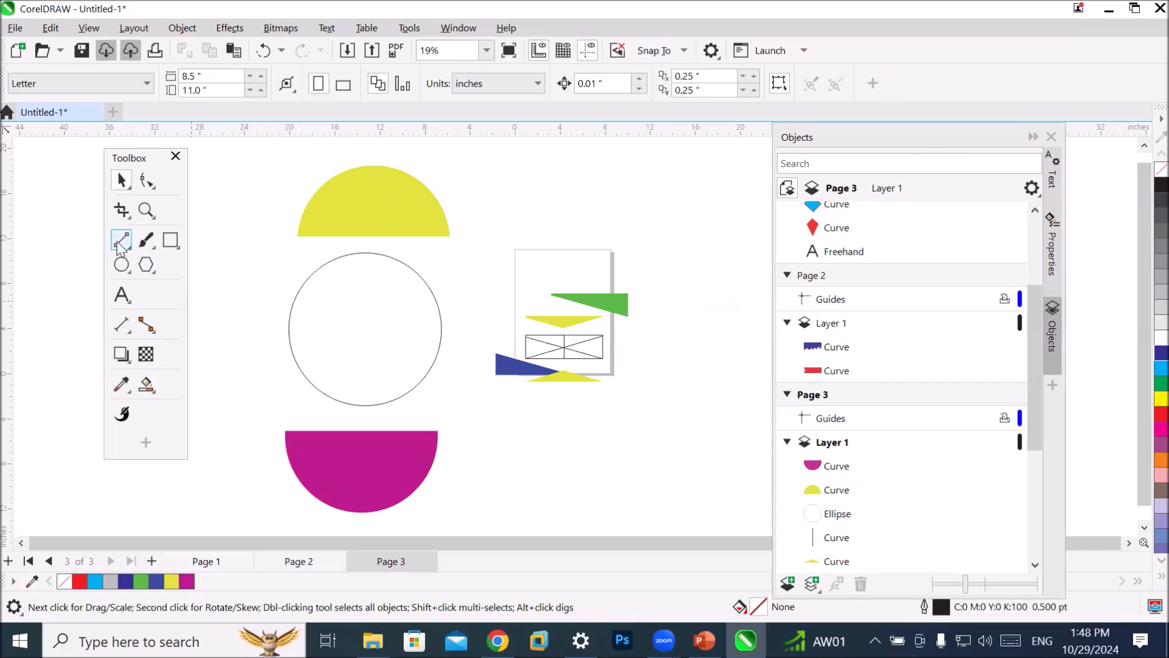
pyautogui.click(120, 242)
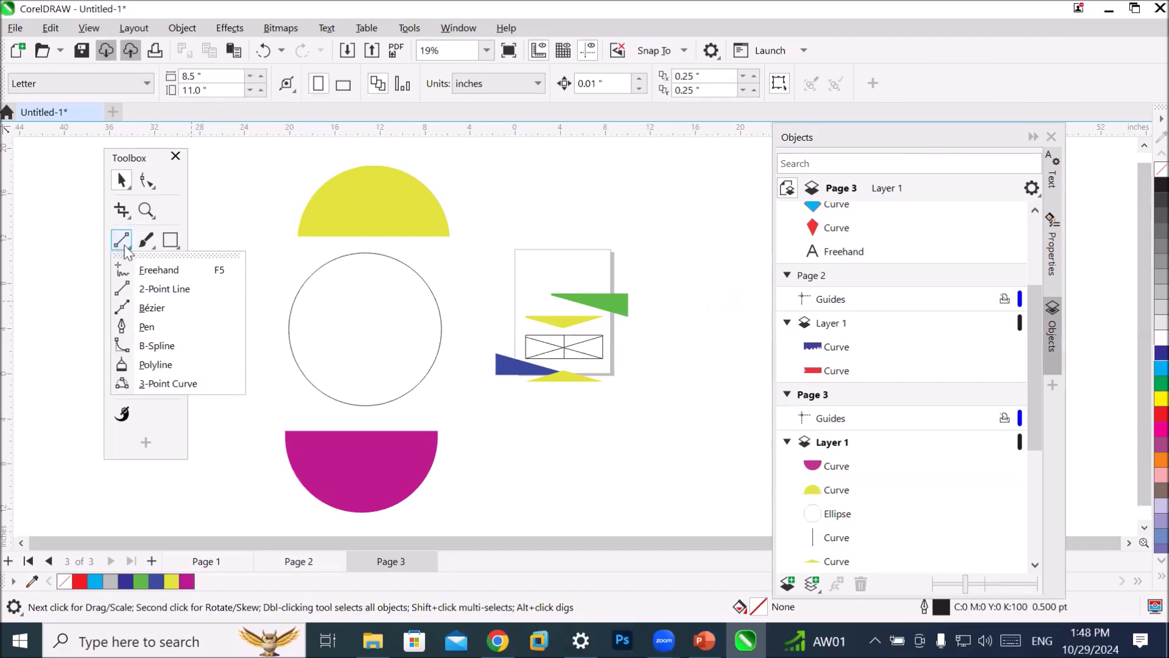
pyautogui.click(157, 270)
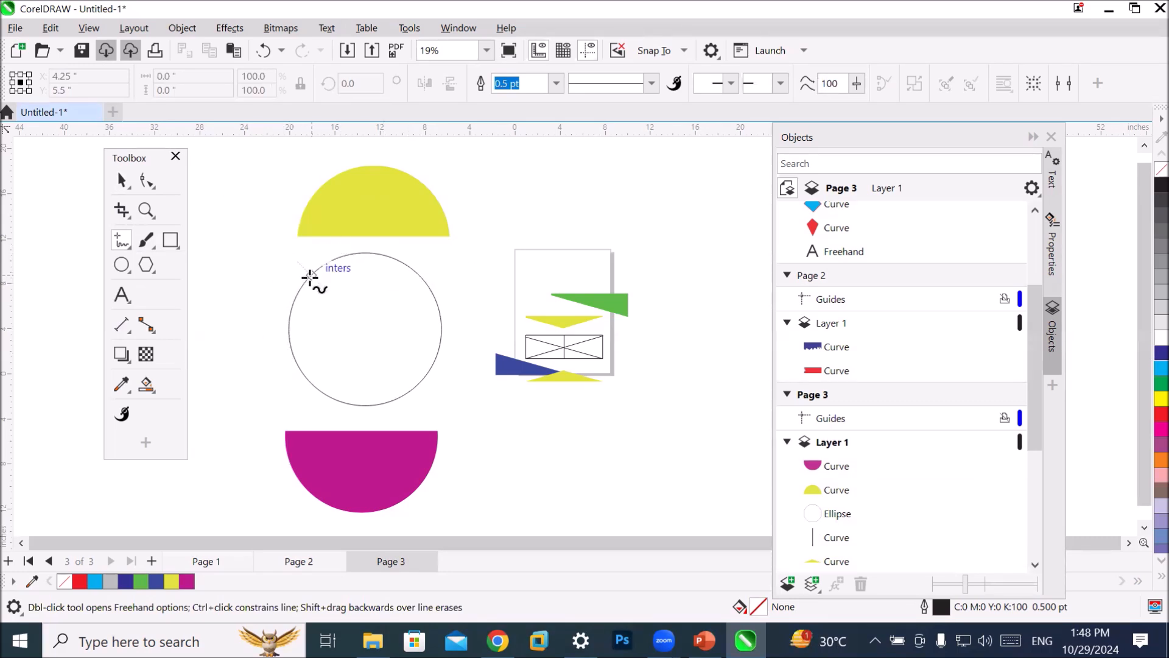
pyautogui.moveTo(310, 277)
pyautogui.mouseDown()
pyautogui.moveTo(321, 306)
pyautogui.moveTo(359, 315)
pyautogui.moveTo(423, 381)
pyautogui.mouseUp()
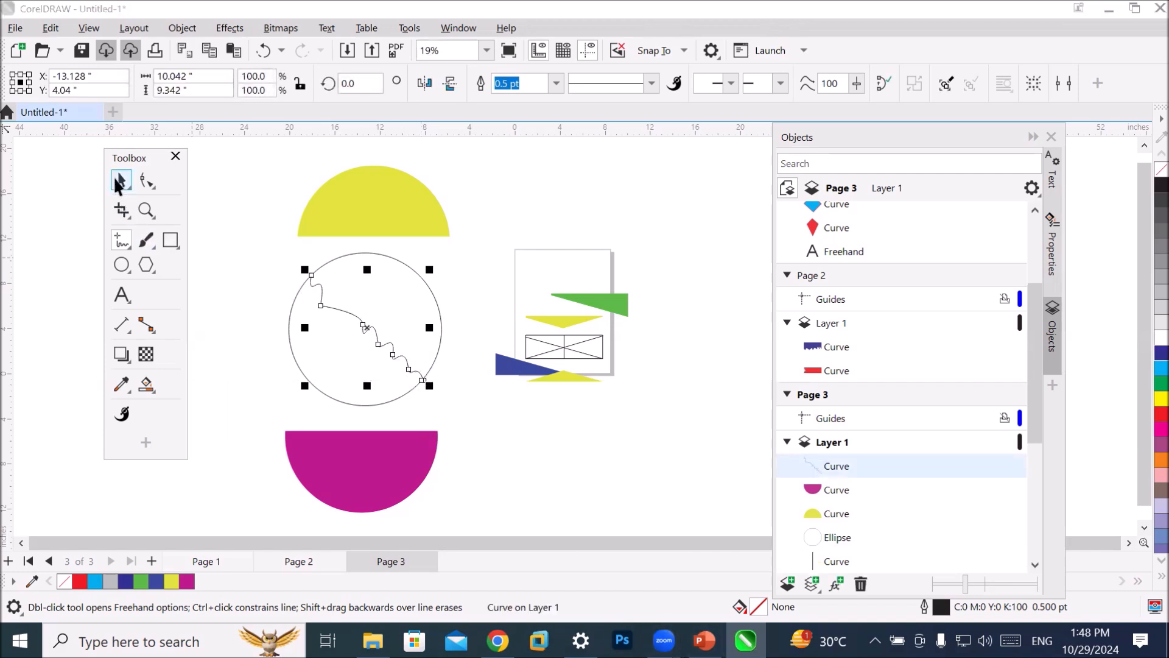
# Fill the circle's region above the wavy curve with magenta using Smart Fill.
pyautogui.click(120, 183)
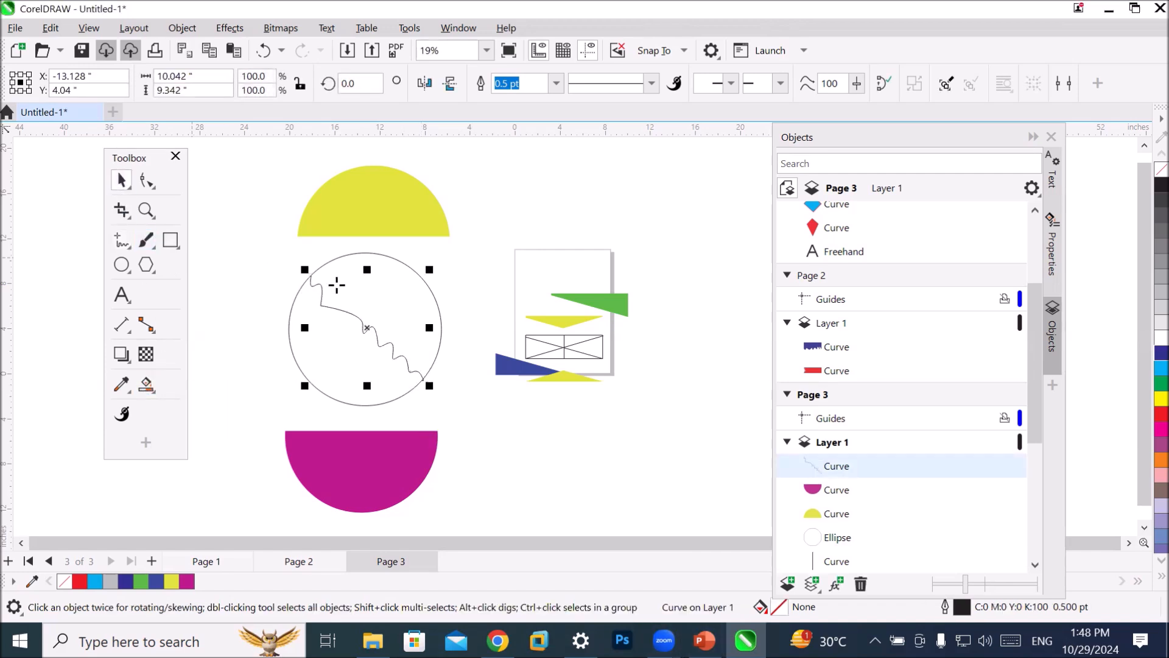
pyautogui.hotkey('shift', 's')
pyautogui.click(386, 292)
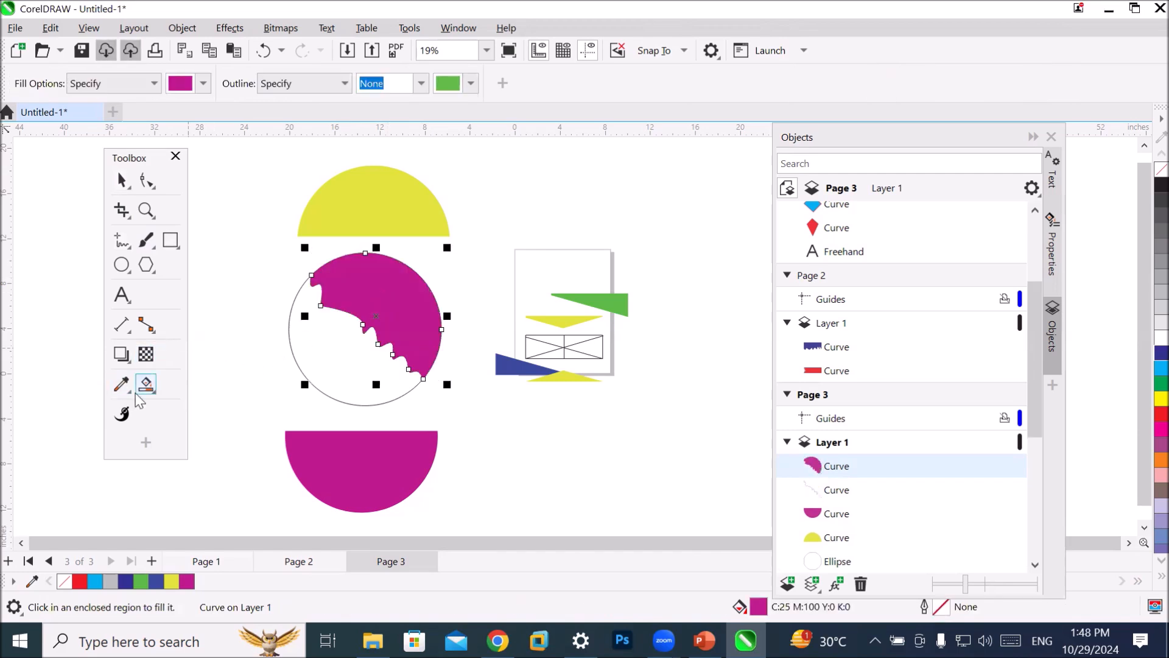
# Fill the circle's region below the wavy curve with light green (C60 M0 Y73 K0) using Smart Fill.
pyautogui.click(203, 83)
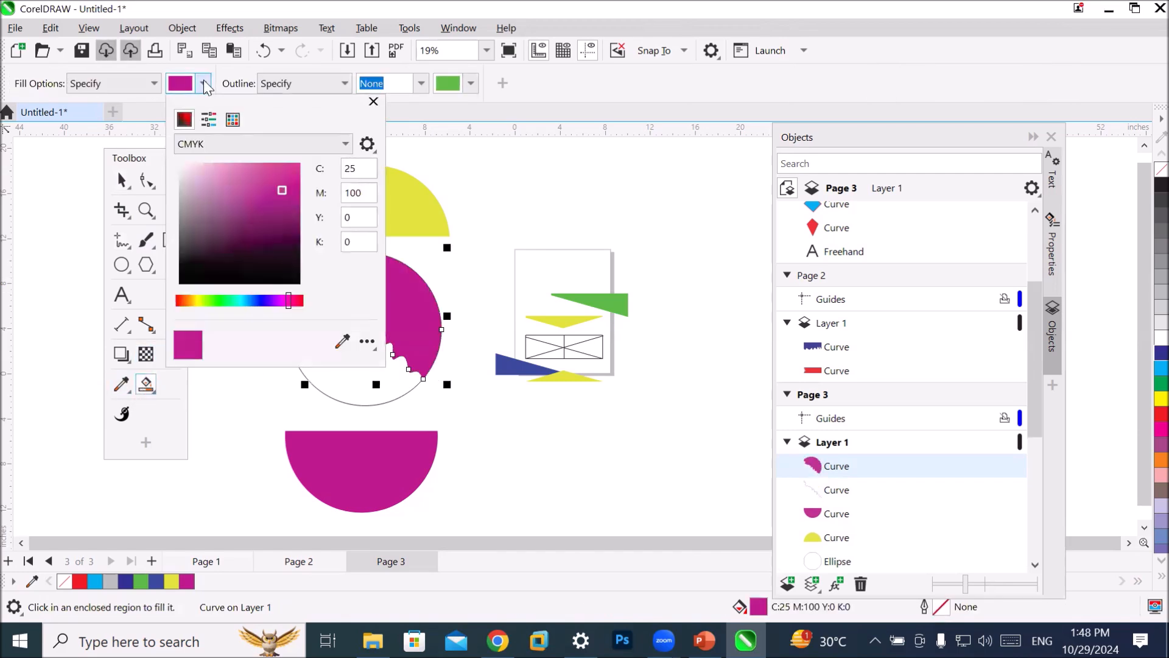
pyautogui.click(230, 298)
pyautogui.moveTo(246, 234); pyautogui.dragTo(275, 167)
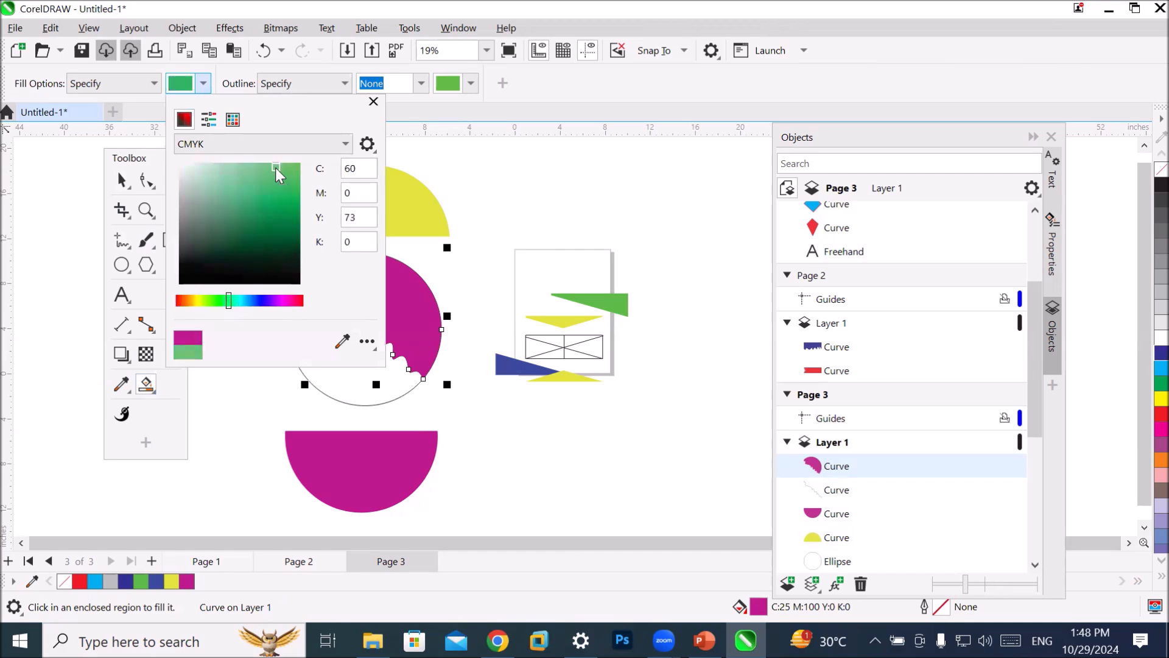
pyautogui.click(392, 380)
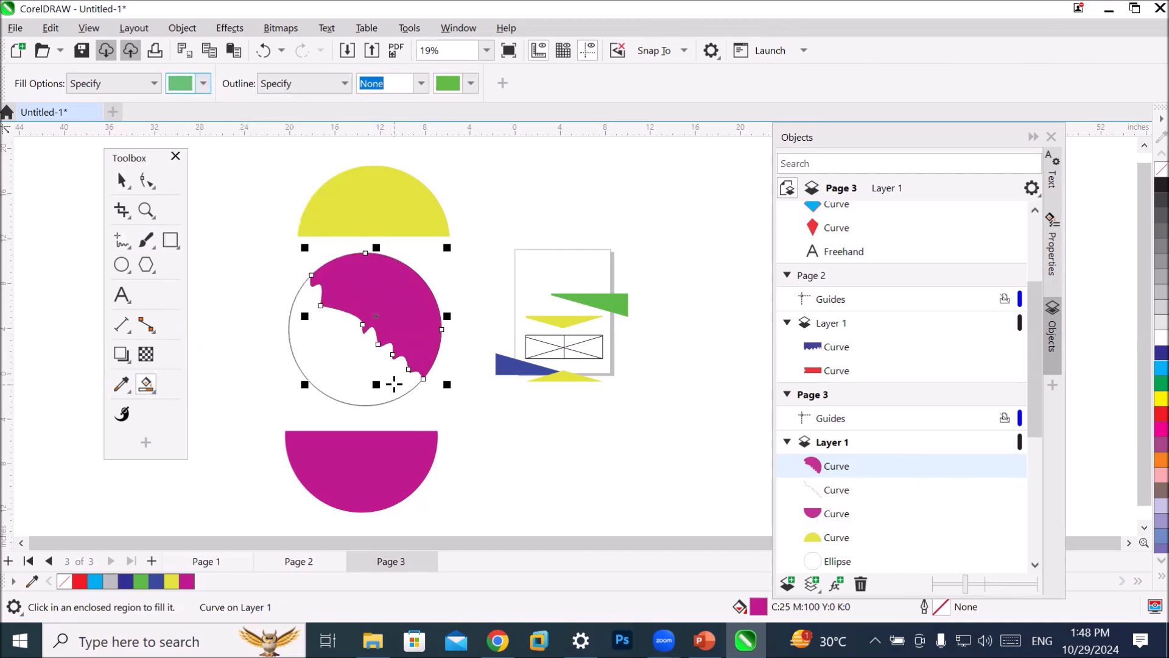
pyautogui.click(392, 384)
# Move the magenta piece up and right out of the circle and the green piece down and left.
pyautogui.click(121, 180)
pyautogui.click(264, 247)
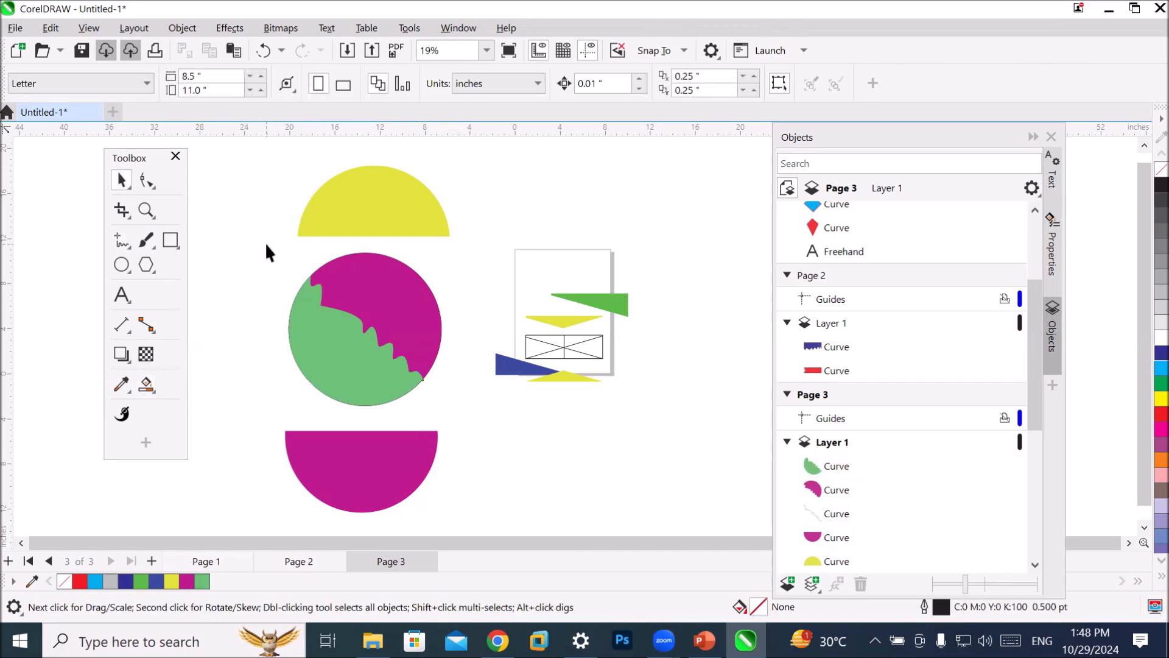
pyautogui.moveTo(383, 293); pyautogui.dragTo(455, 243)
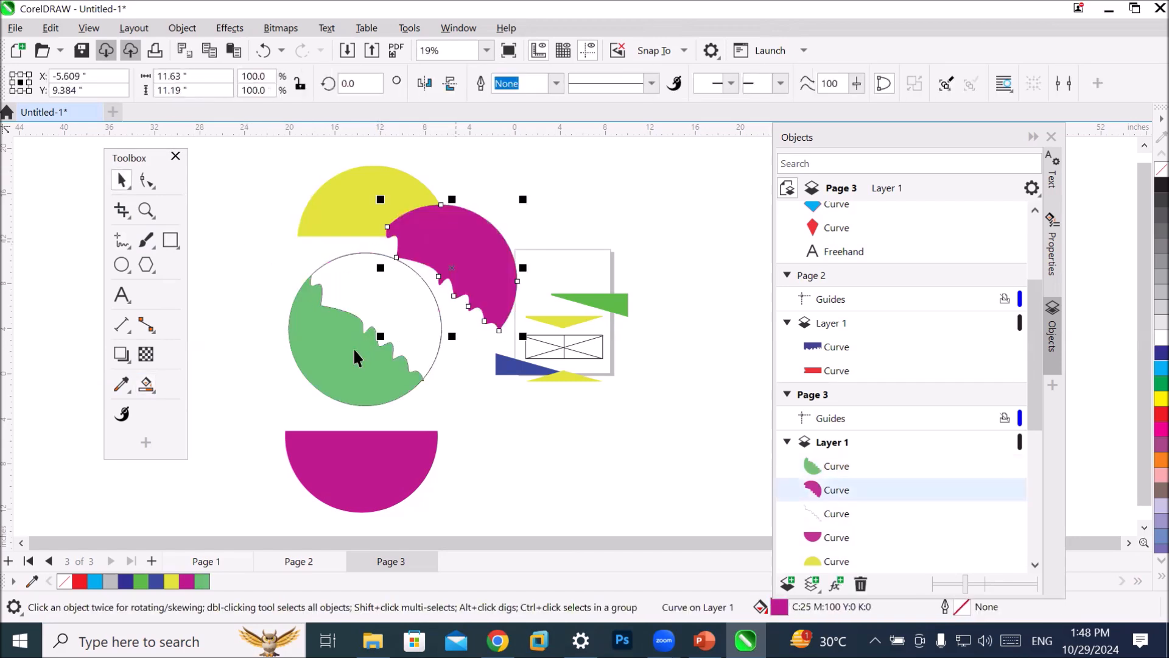
pyautogui.moveTo(316, 371); pyautogui.dragTo(223, 410)
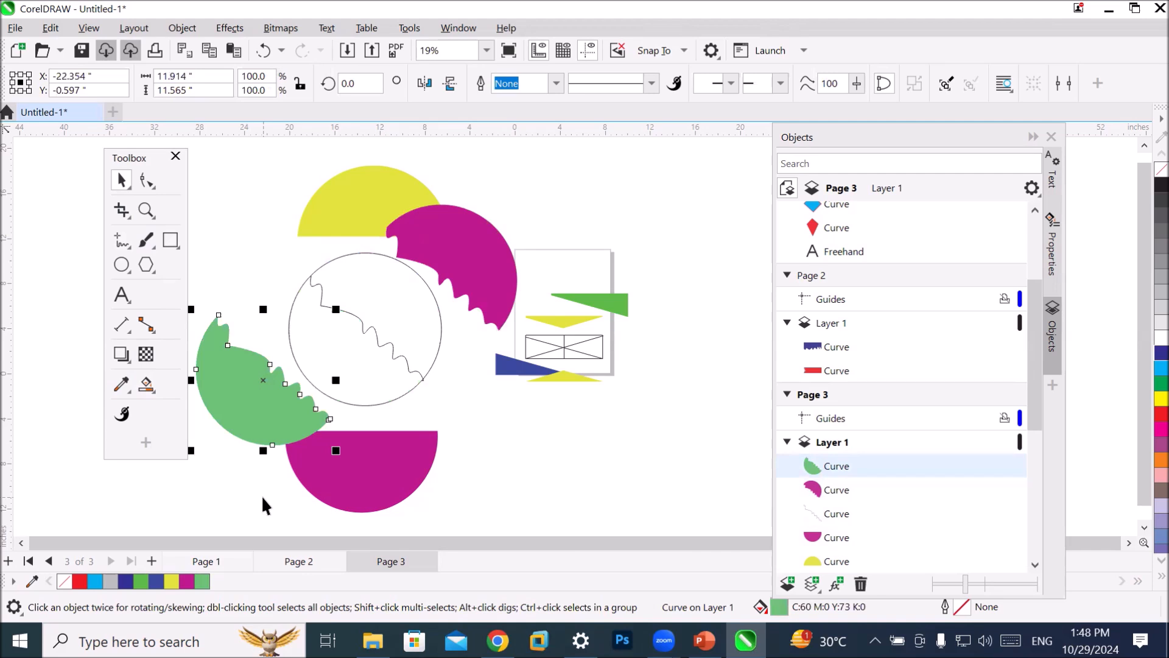
# Delete the wavy dividing curve inside the circle.
pyautogui.click(405, 397)
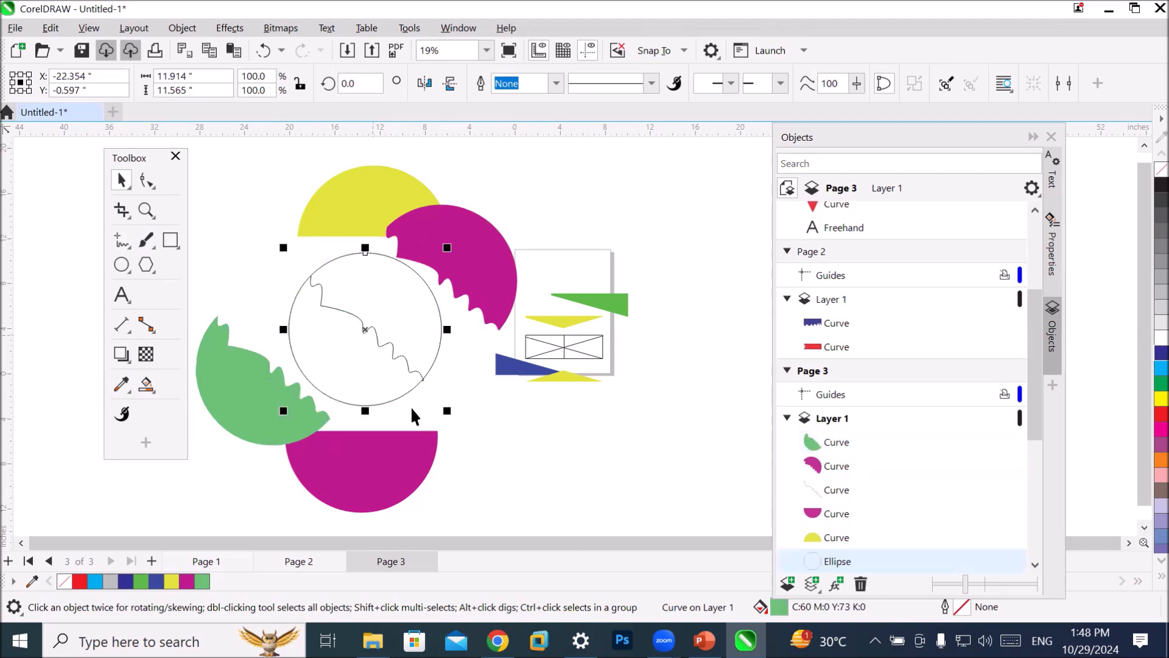
pyautogui.click(397, 363)
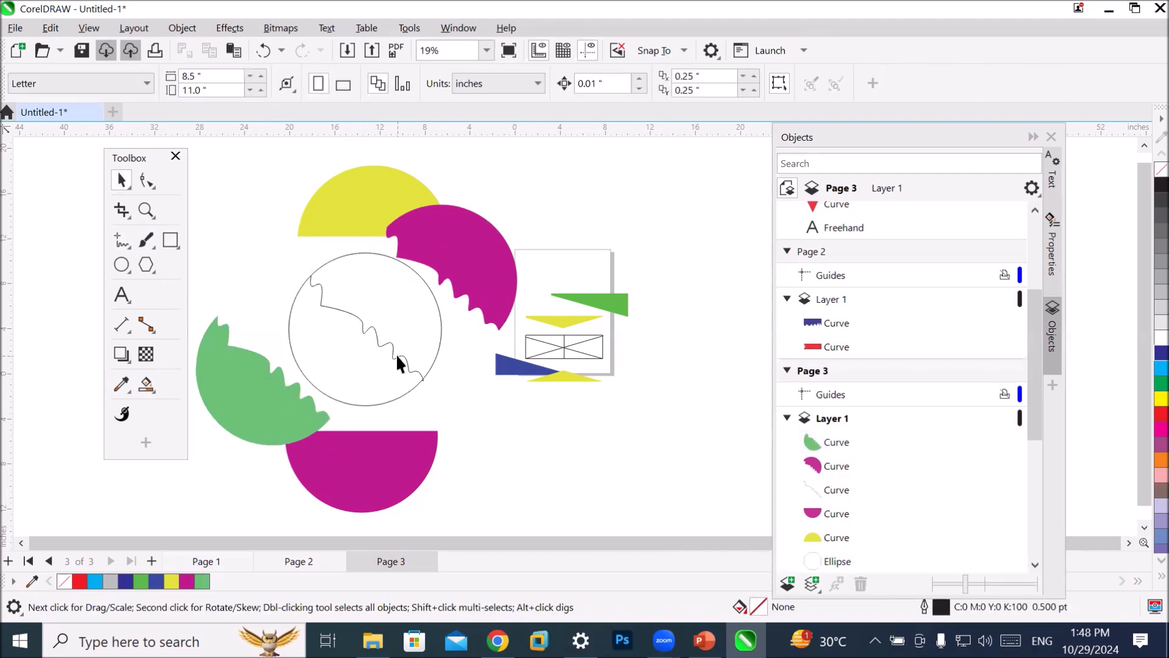
pyautogui.click(397, 363)
pyautogui.press('Delete')
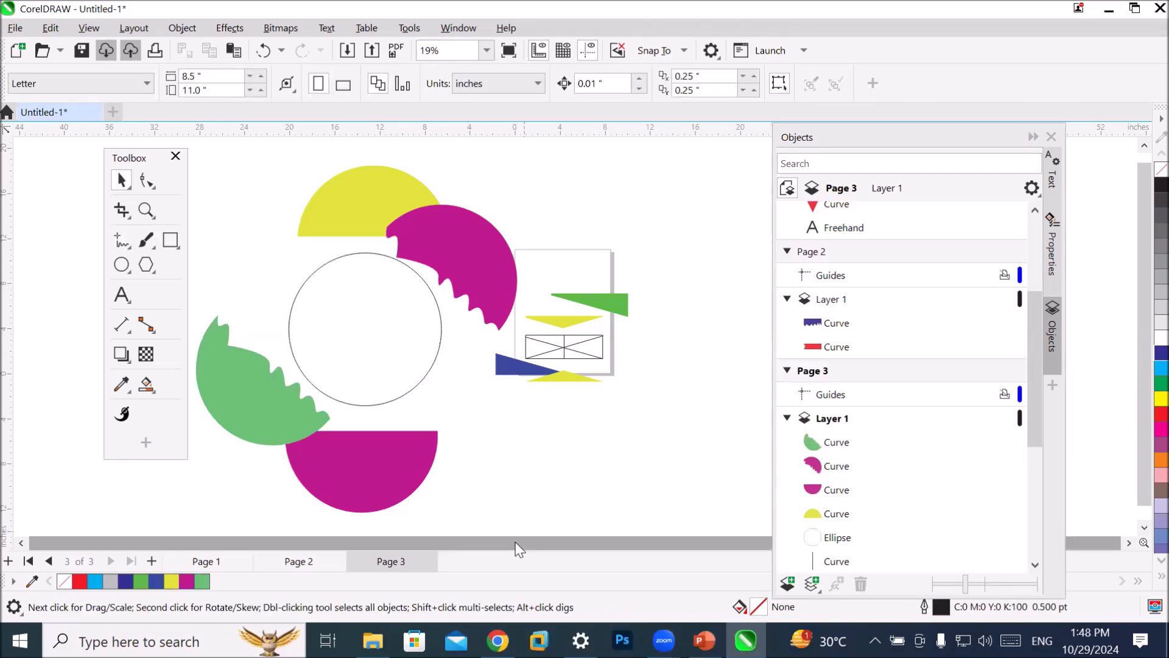
# Add a fourth page and draw a thin rectangle about 8.59 by 0.68 inches along the page's bottom edge.
pyautogui.click(150, 554)
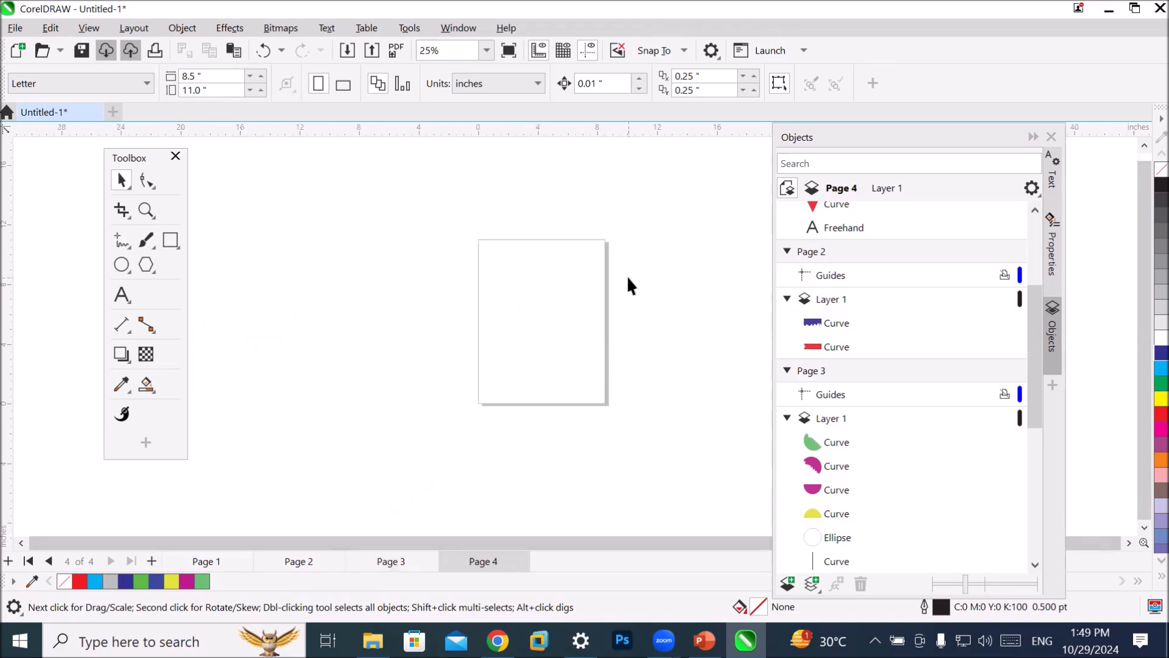
pyautogui.scroll(1, 627, 275)
pyautogui.click(121, 242)
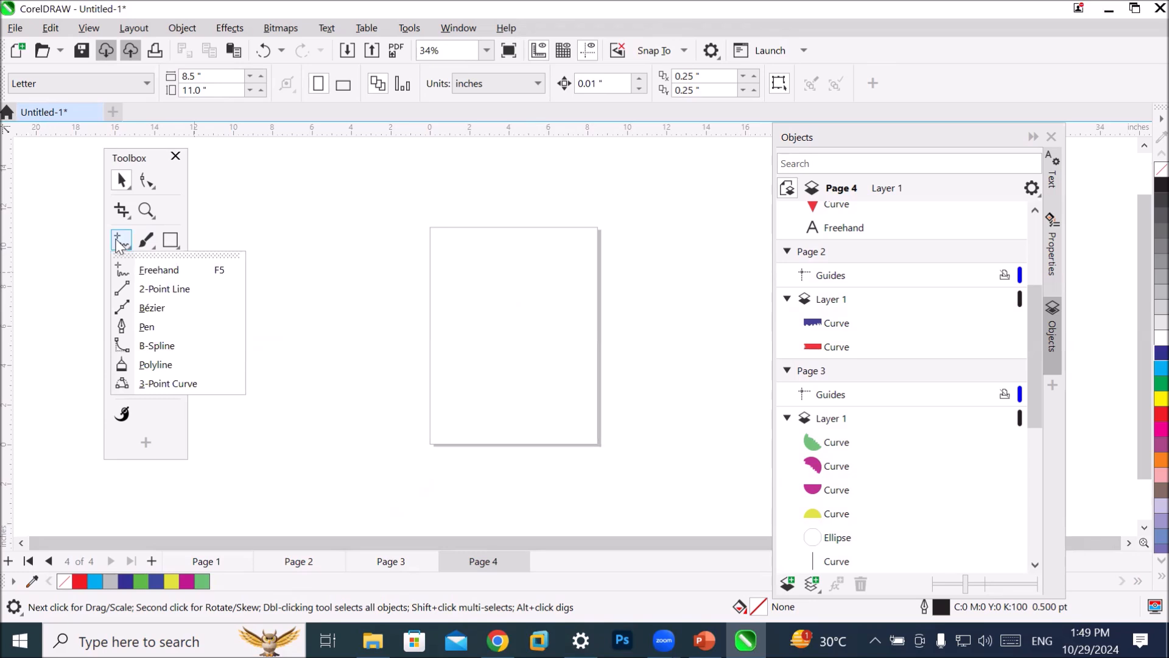
pyautogui.moveTo(171, 247)
pyautogui.click(209, 270)
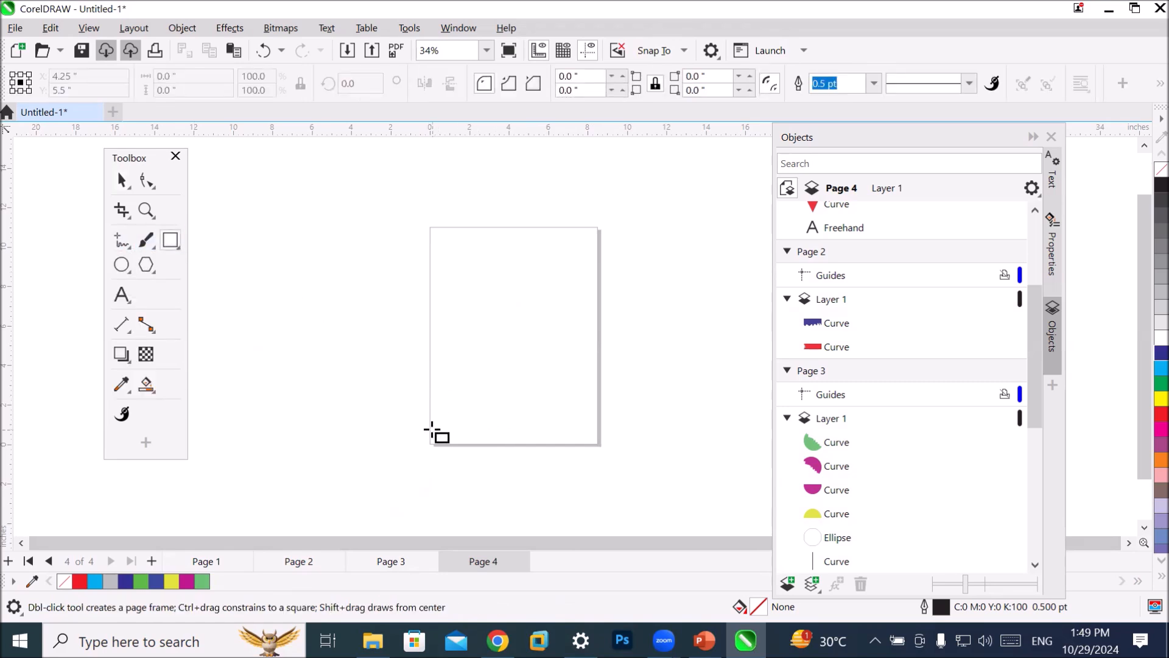
pyautogui.moveTo(480, 446); pyautogui.dragTo(602, 443)
pyautogui.scroll(1, 565, 474)
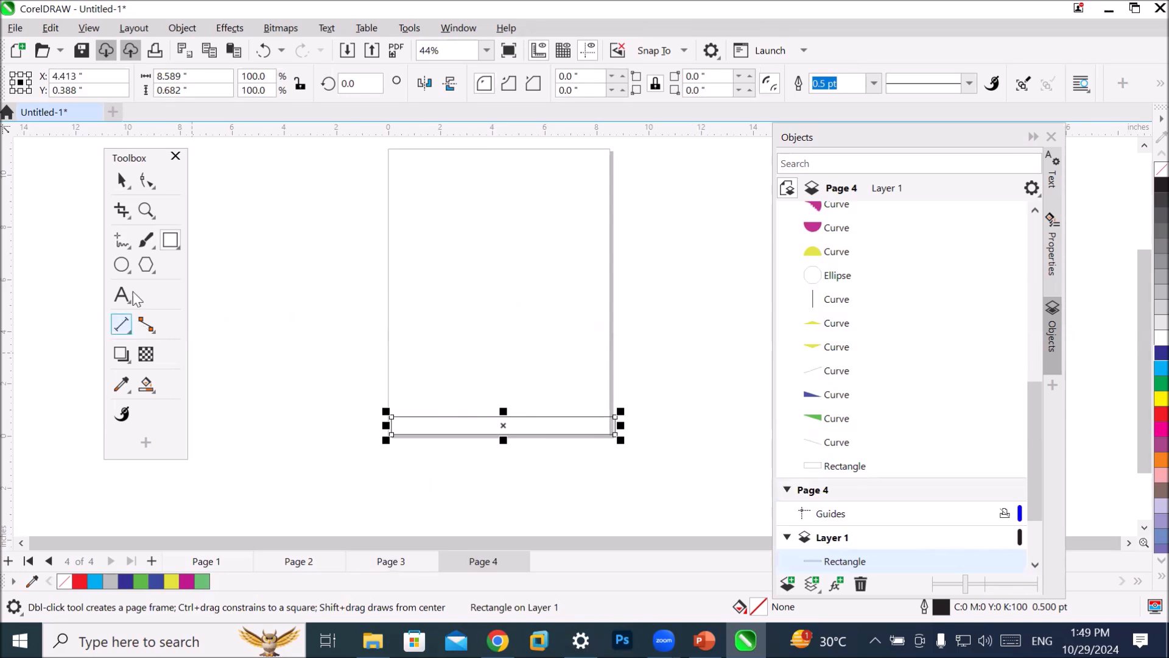
# Draw three perpendicular 2-point lines up from the rectangle's top edge: about 10.35 inches centrally, 5.2 inches right and 5.27 inches left.
pyautogui.click(121, 241)
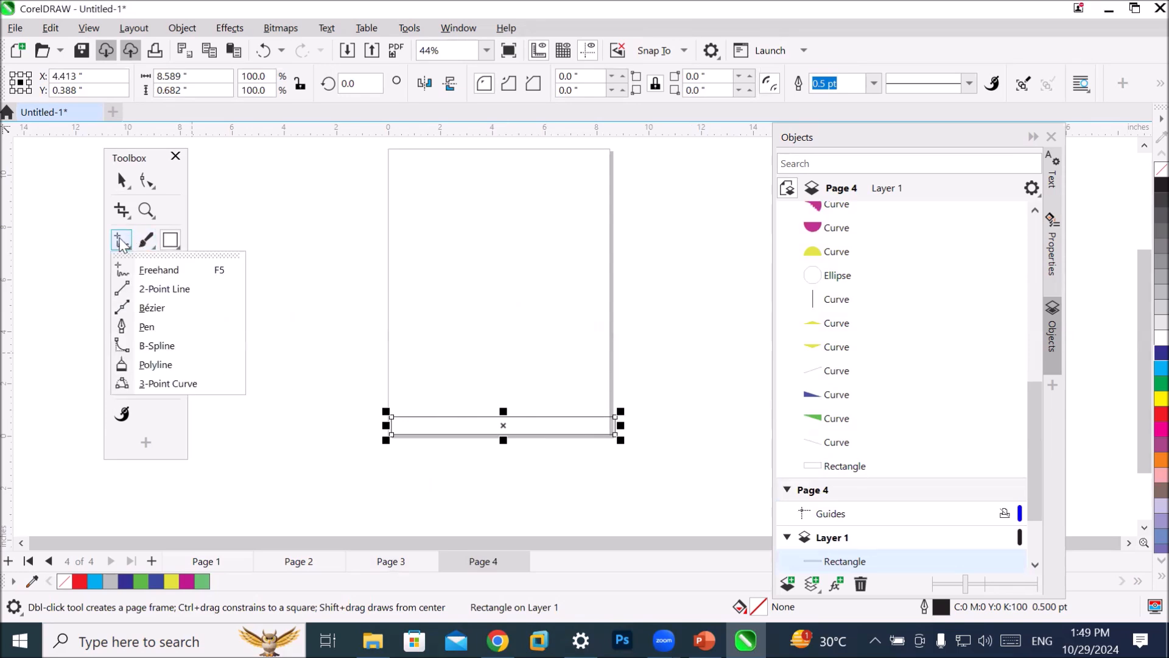
pyautogui.click(177, 288)
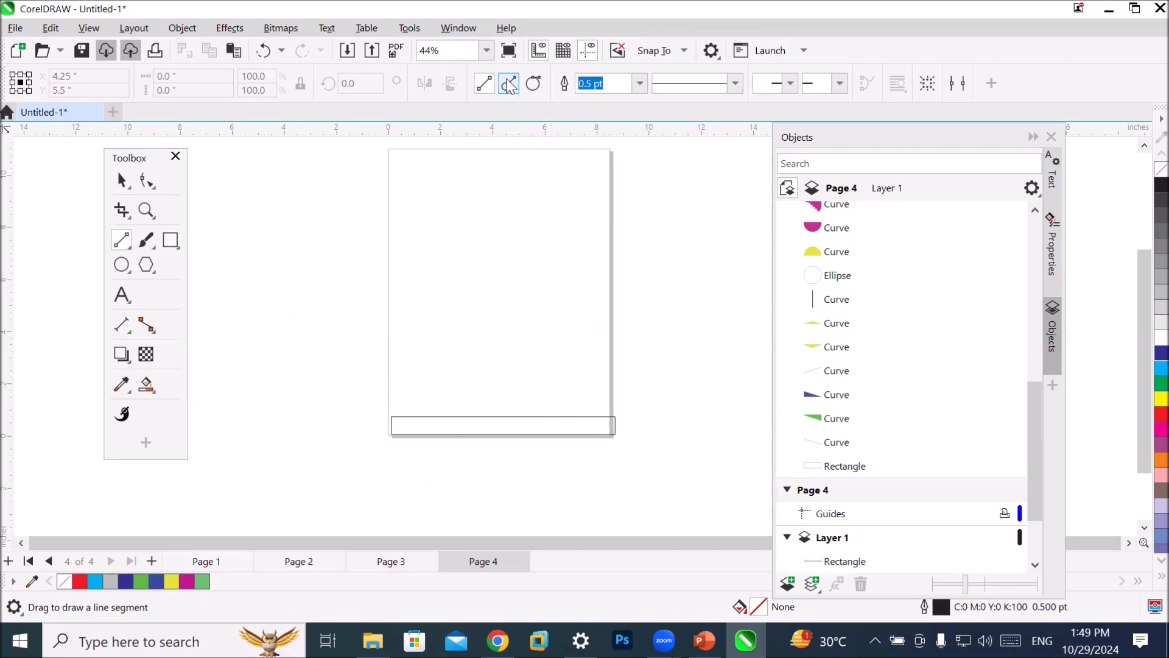
pyautogui.click(509, 85)
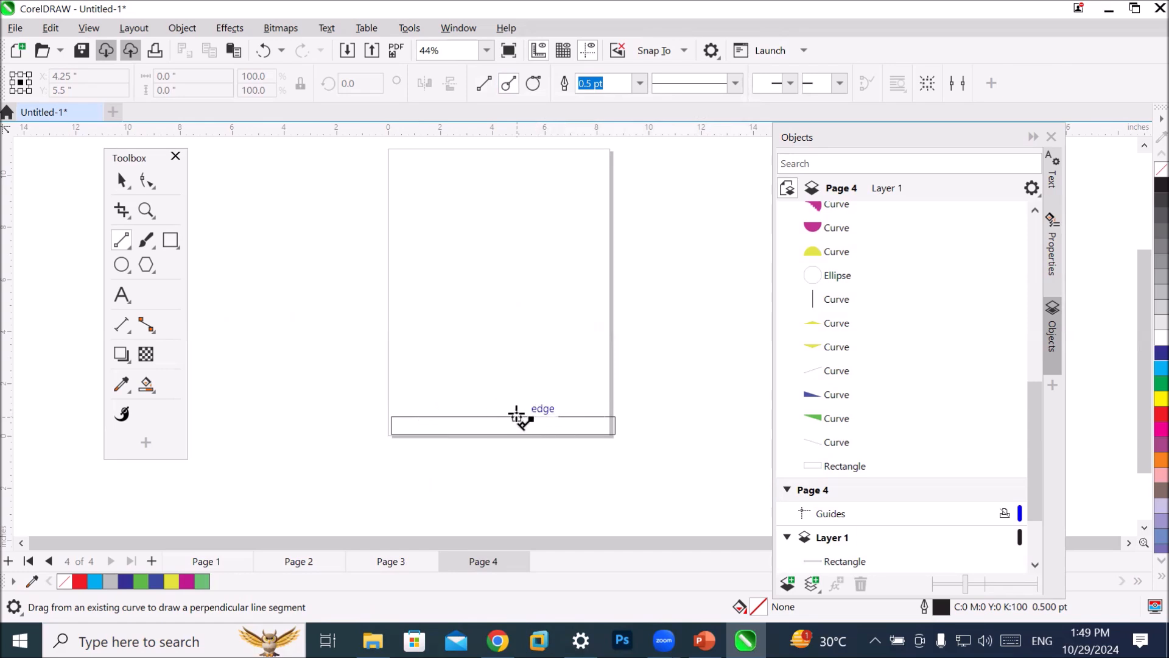
pyautogui.moveTo(516, 415); pyautogui.dragTo(505, 144)
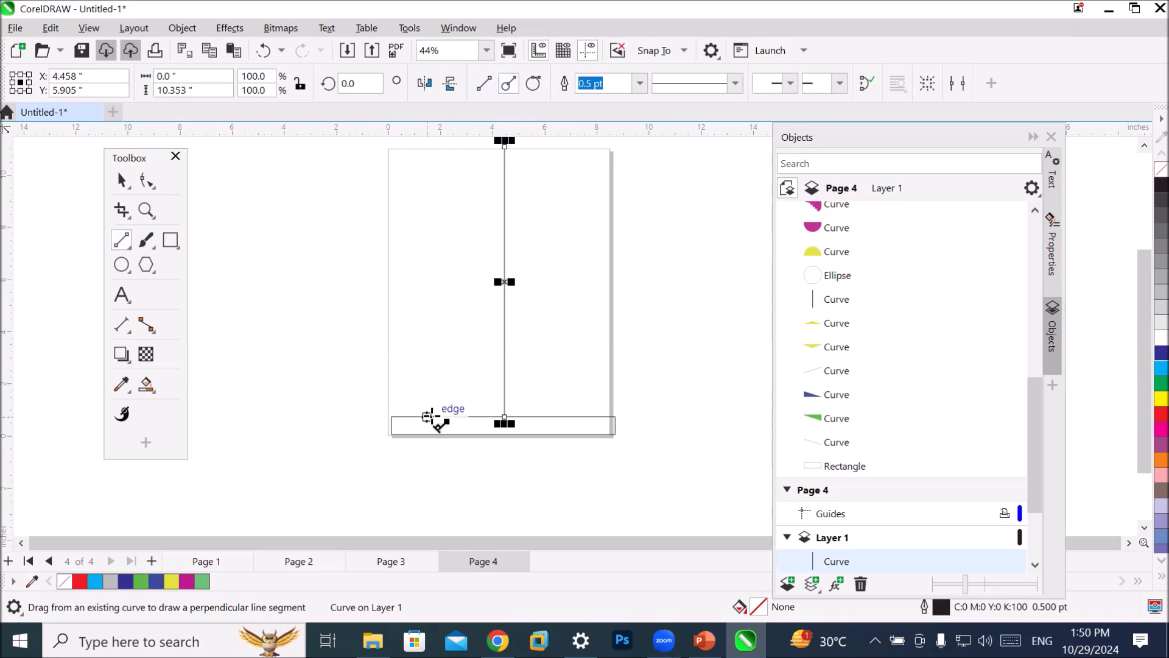
pyautogui.moveTo(432, 416)
pyautogui.mouseDown()
pyautogui.moveTo(455, 150)
pyautogui.moveTo(464, 347)
pyautogui.moveTo(363, 376)
pyautogui.moveTo(317, 442)
pyautogui.moveTo(419, 502)
pyautogui.moveTo(569, 511)
pyautogui.moveTo(632, 496)
pyautogui.moveTo(660, 424)
pyautogui.moveTo(650, 396)
pyautogui.moveTo(609, 359)
pyautogui.moveTo(579, 362)
pyautogui.moveTo(560, 235)
pyautogui.moveTo(572, 143)
pyautogui.moveTo(568, 337)
pyautogui.mouseUp()
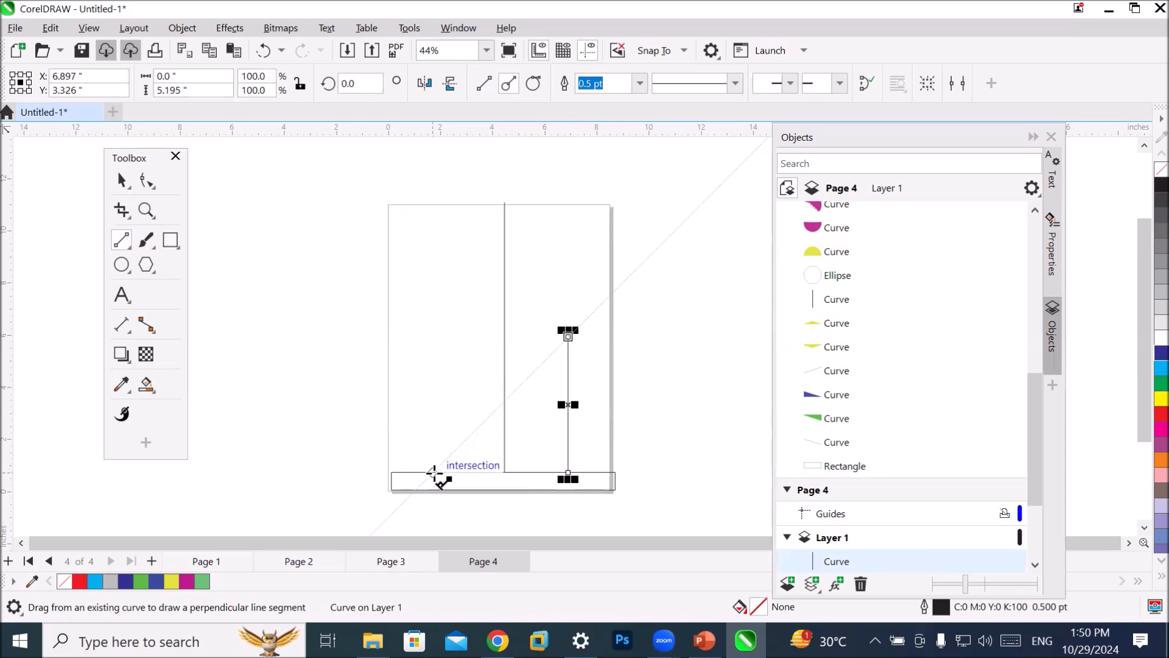
pyautogui.moveTo(438, 473)
pyautogui.mouseDown()
pyautogui.moveTo(443, 335)
pyautogui.moveTo(476, 346)
pyautogui.moveTo(442, 335)
pyautogui.mouseUp()
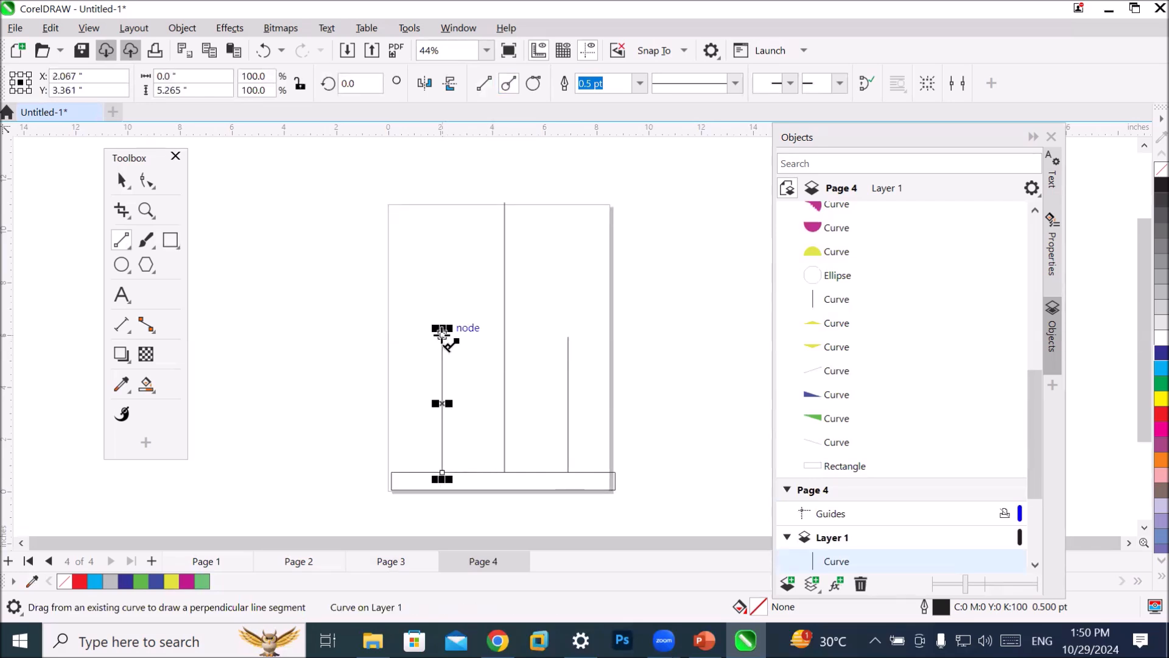
# Draw two crossing diagonal 2-point lines connecting opposite ends of the two shorter vertical lines.
pyautogui.click(485, 84)
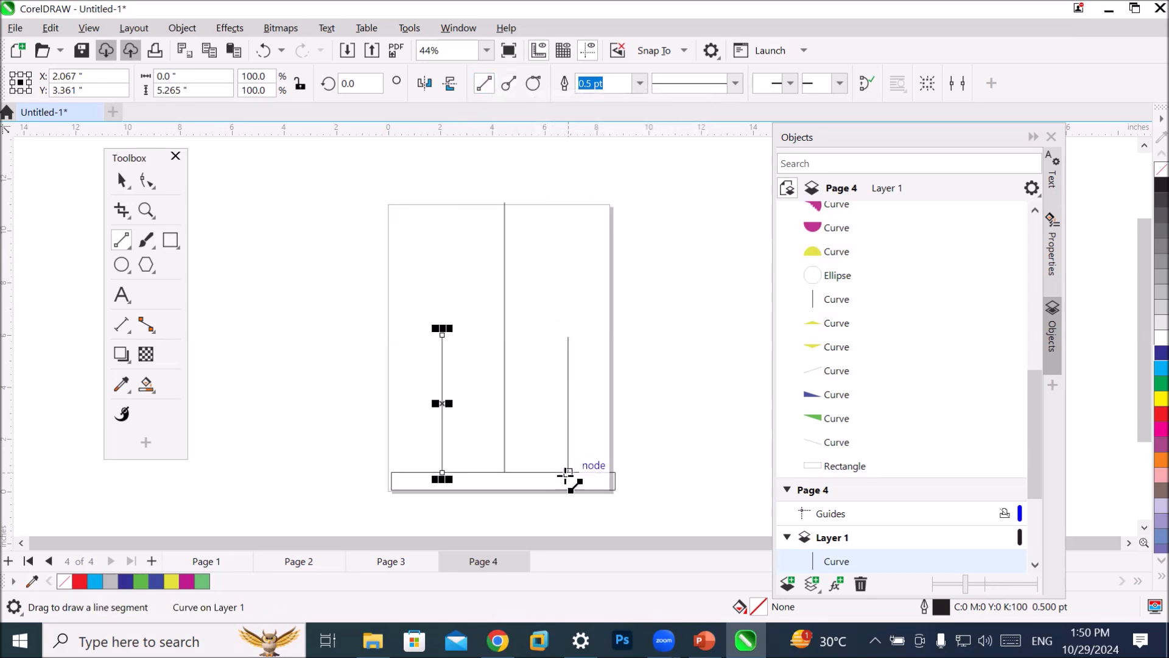
pyautogui.moveTo(569, 472); pyautogui.dragTo(436, 328)
pyautogui.moveTo(447, 471); pyautogui.dragTo(568, 337)
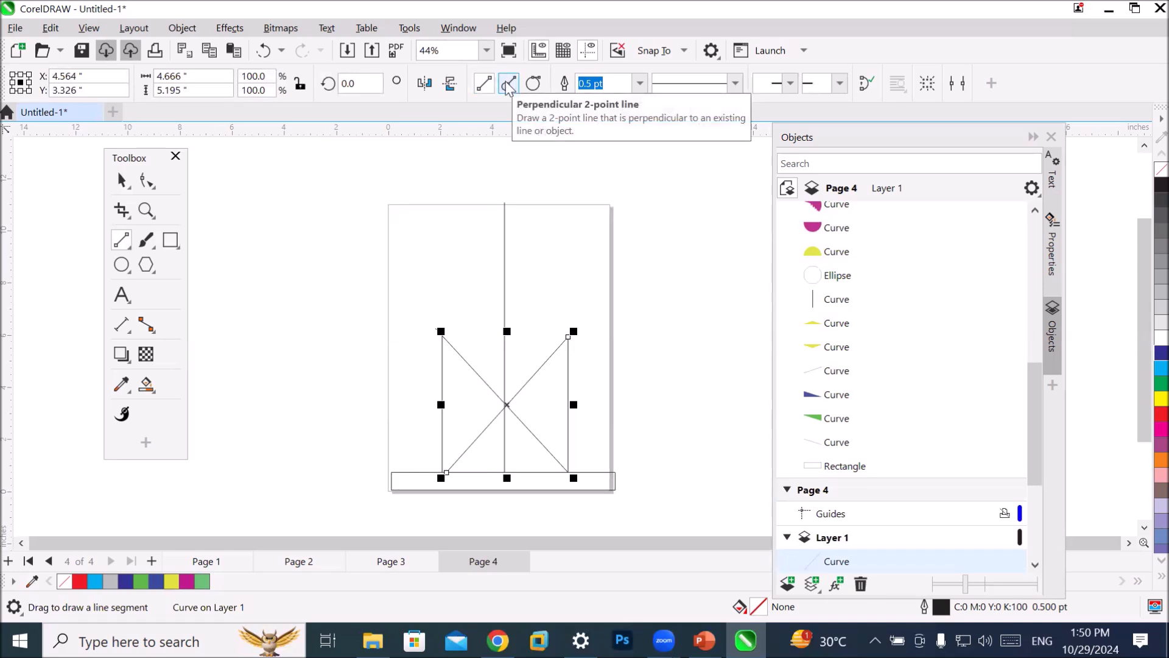
# Draw a circle about 1.24 inches in diameter near the page top, just left of the tall central line.
pyautogui.click(121, 265)
pyautogui.click(341, 256)
pyautogui.moveTo(468, 218); pyautogui.dragTo(506, 253)
pyautogui.scroll(3, 498, 238)
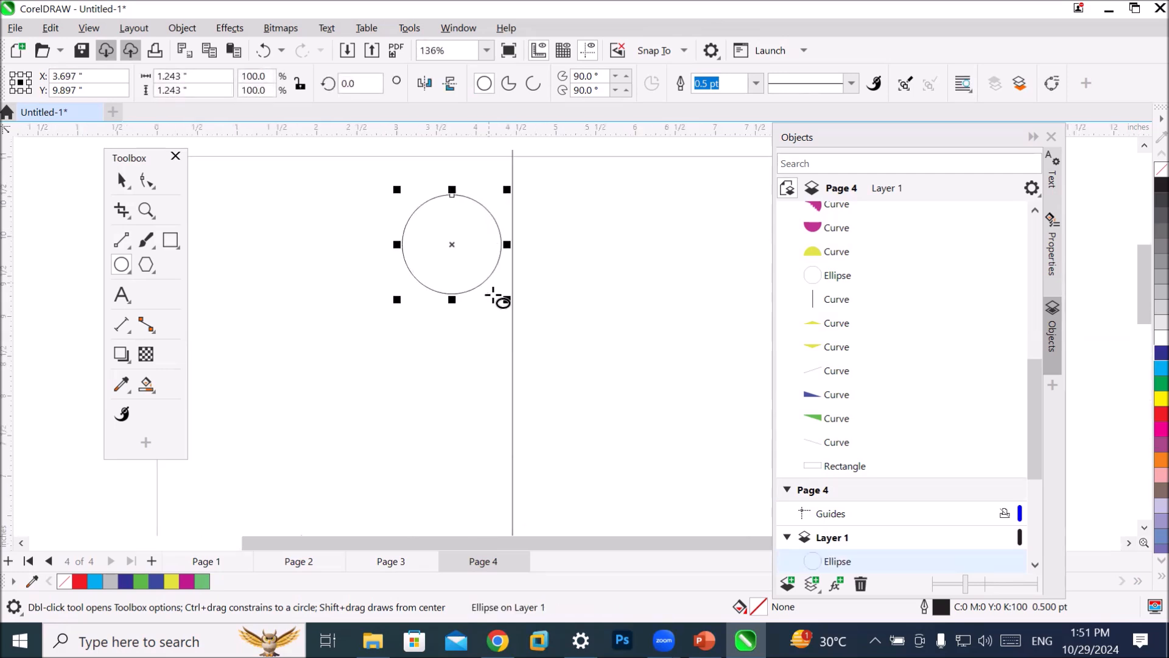
# Draw five perpendicular 2-point lines radiating outward from different points on the circle's edge, undoing the short first attempt.
pyautogui.click(120, 242)
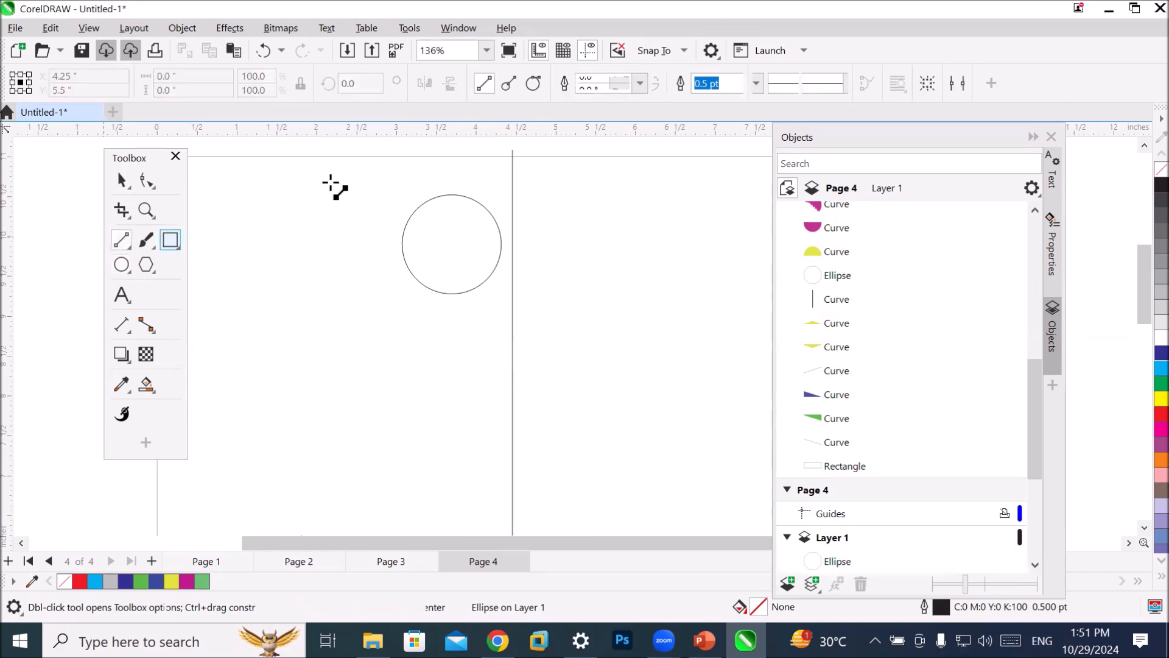
pyautogui.click(509, 85)
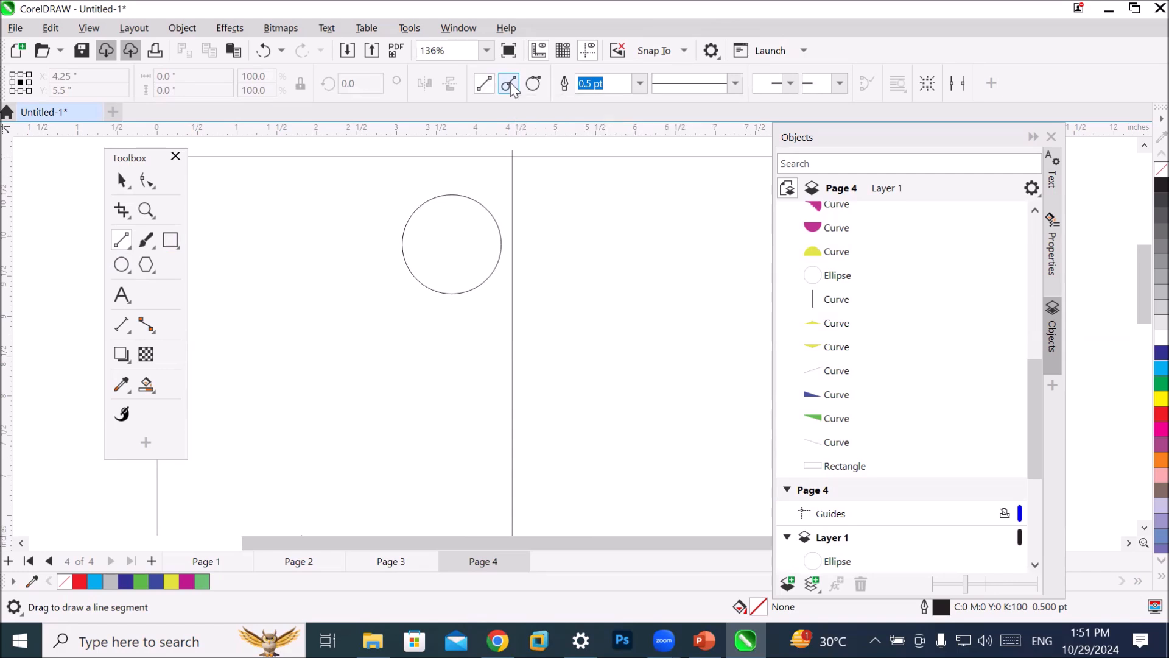
pyautogui.moveTo(450, 193)
pyautogui.mouseDown()
pyautogui.moveTo(449, 156)
pyautogui.moveTo(459, 157)
pyautogui.moveTo(399, 170)
pyautogui.moveTo(436, 155)
pyautogui.moveTo(511, 182)
pyautogui.moveTo(469, 160)
pyautogui.moveTo(455, 171)
pyautogui.moveTo(464, 157)
pyautogui.moveTo(453, 172)
pyautogui.mouseUp()
pyautogui.hotkey('ctrl', 'z')
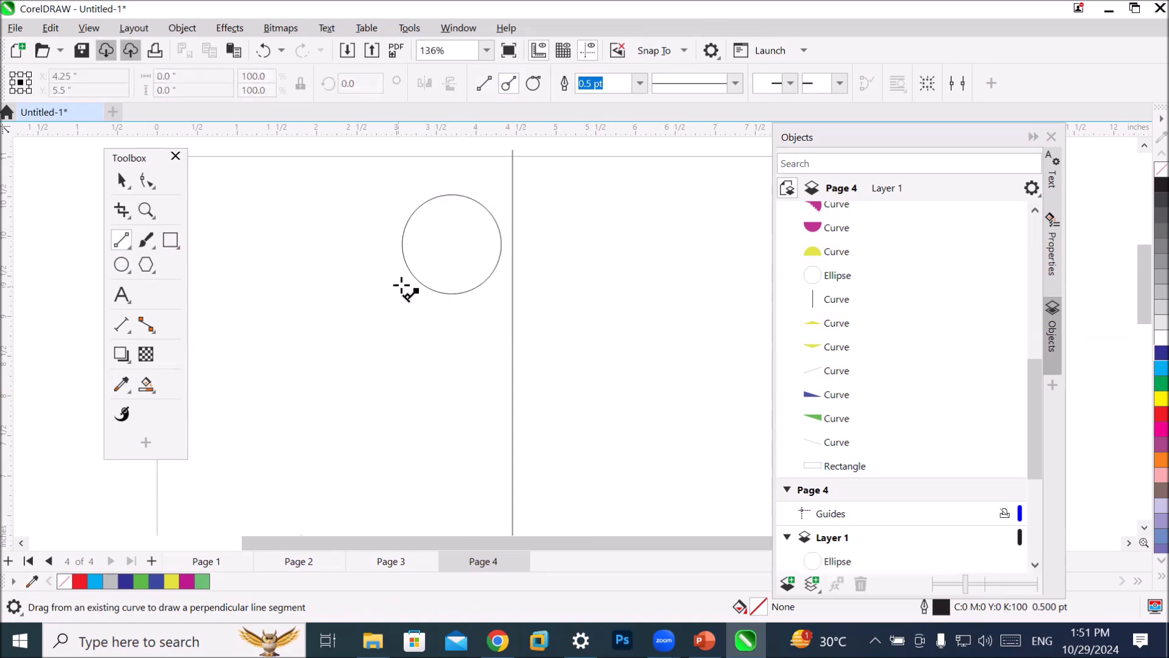
pyautogui.moveTo(414, 280); pyautogui.dragTo(334, 245)
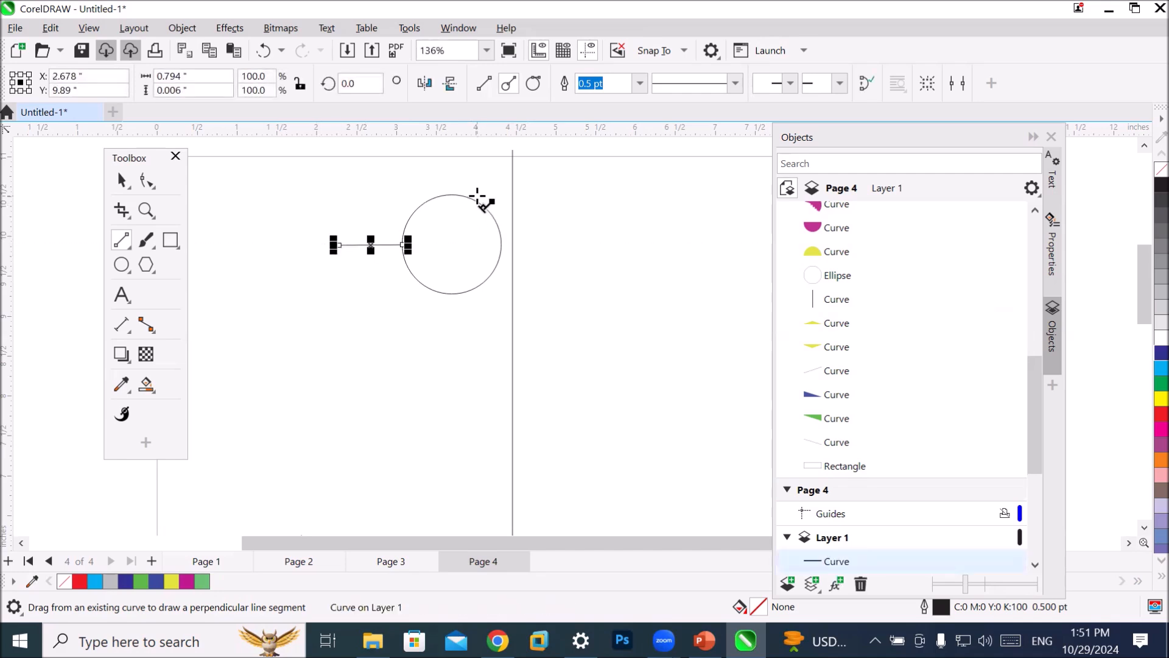
pyautogui.moveTo(475, 200); pyautogui.dragTo(533, 165)
pyautogui.moveTo(490, 275); pyautogui.dragTo(561, 358)
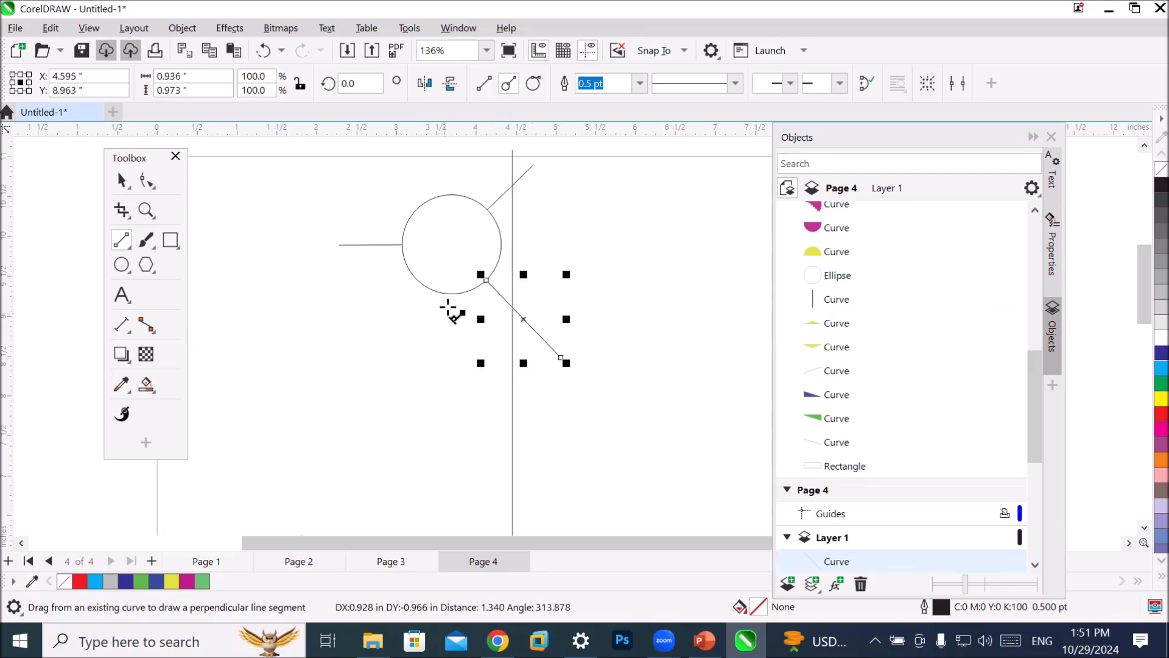
pyautogui.moveTo(432, 291); pyautogui.dragTo(395, 363)
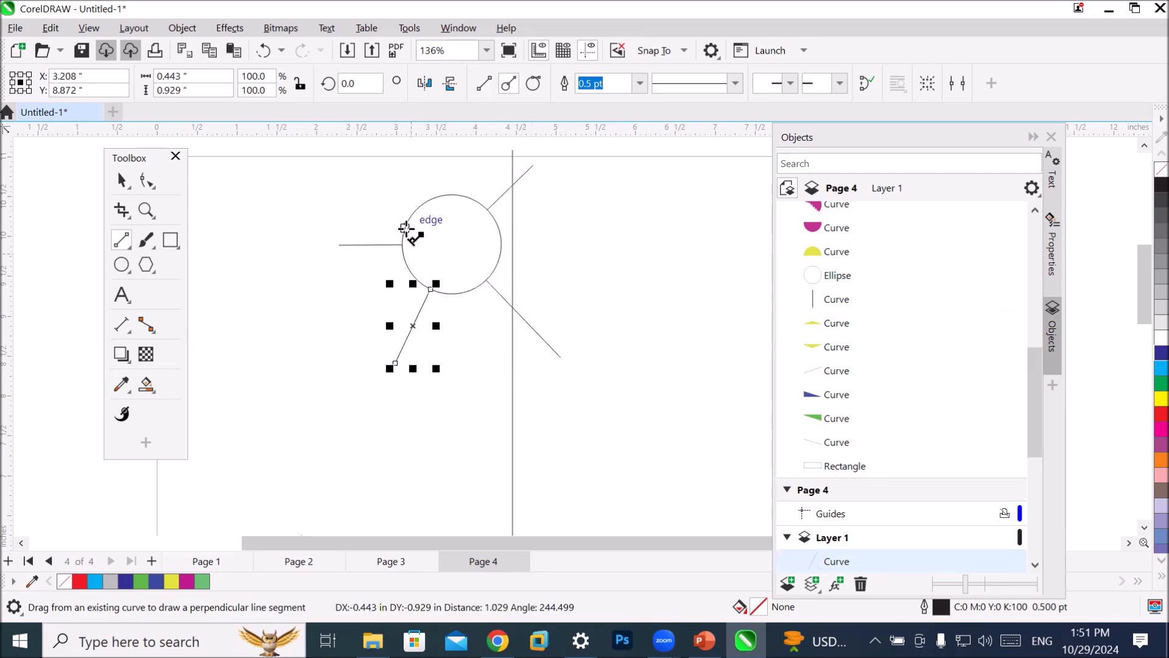
pyautogui.moveTo(416, 212); pyautogui.dragTo(338, 152)
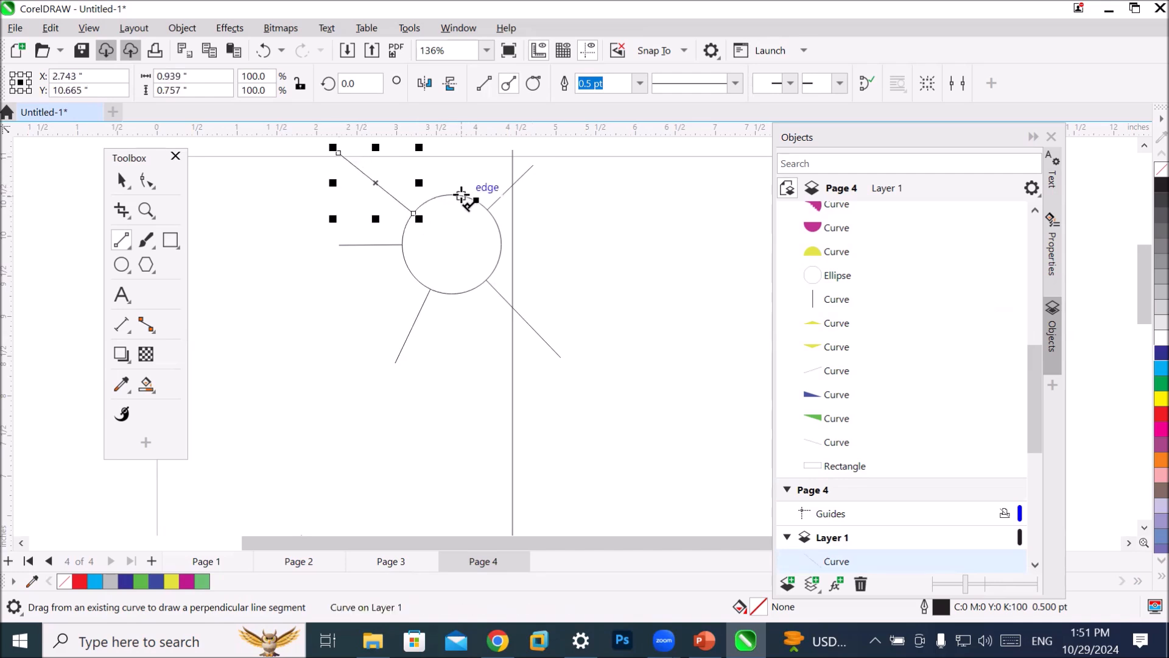
# Draw four short perpendicular 2-point lines from the circle's edge inward toward its centre.
pyautogui.moveTo(450, 247)
pyautogui.mouseDown()
pyautogui.moveTo(473, 246)
pyautogui.moveTo(458, 244)
pyautogui.mouseUp()
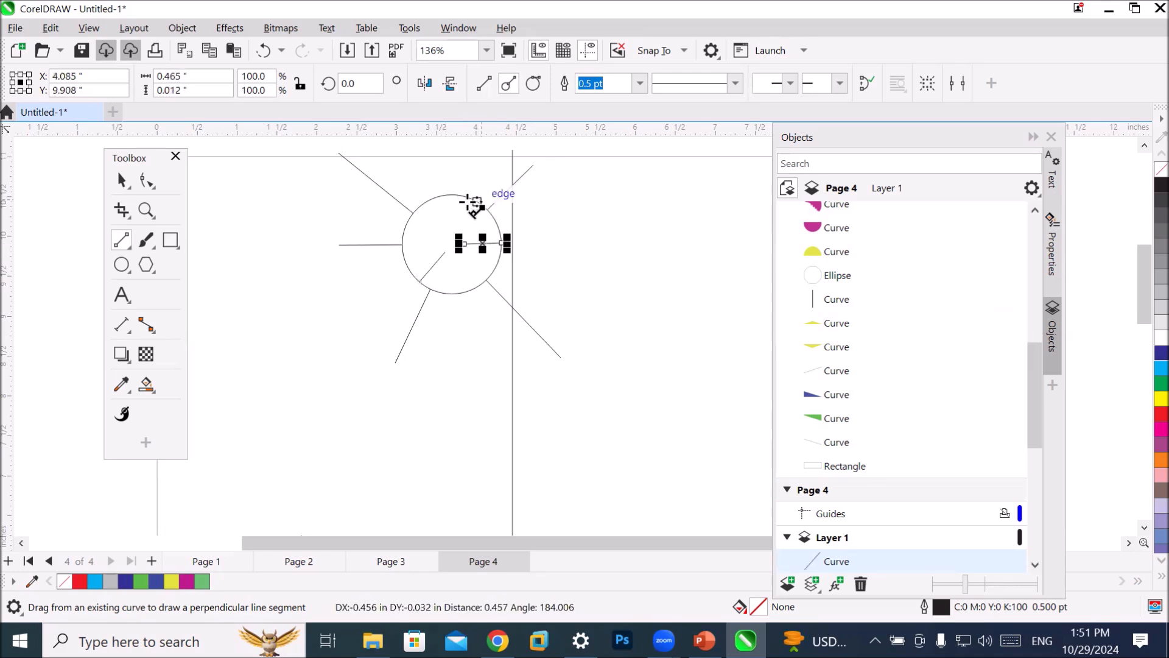
pyautogui.moveTo(433, 198); pyautogui.dragTo(442, 232)
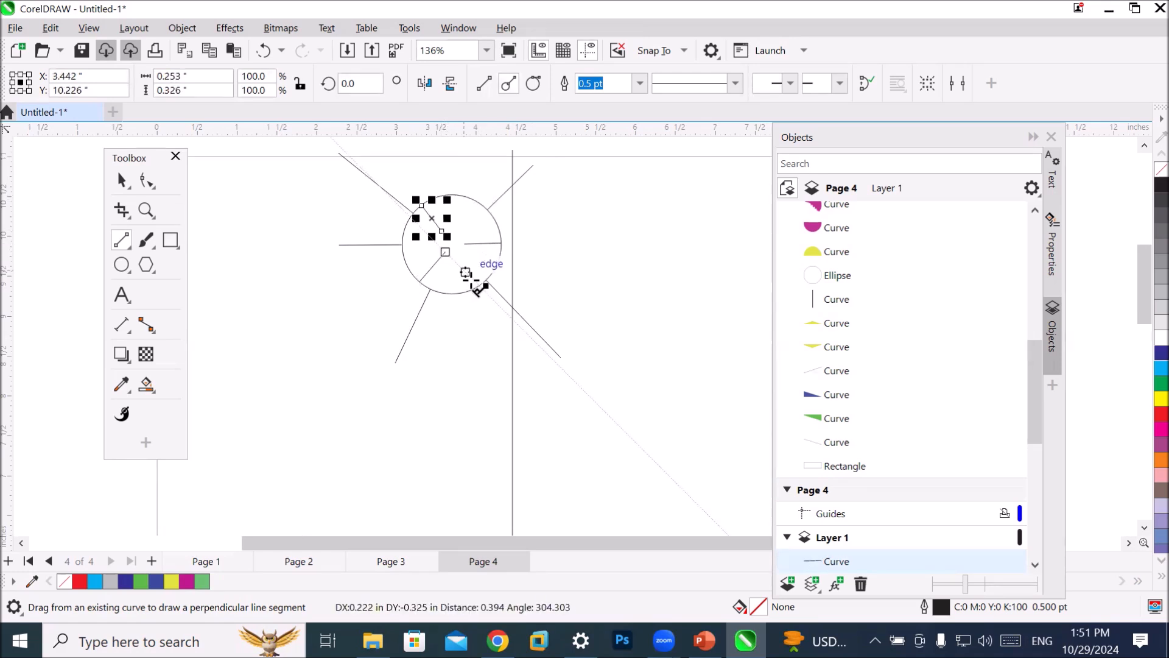
pyautogui.moveTo(462, 292); pyautogui.dragTo(457, 258)
# Select the four short lines inside the circle and set their outline width to 10 pt.
pyautogui.click(122, 180)
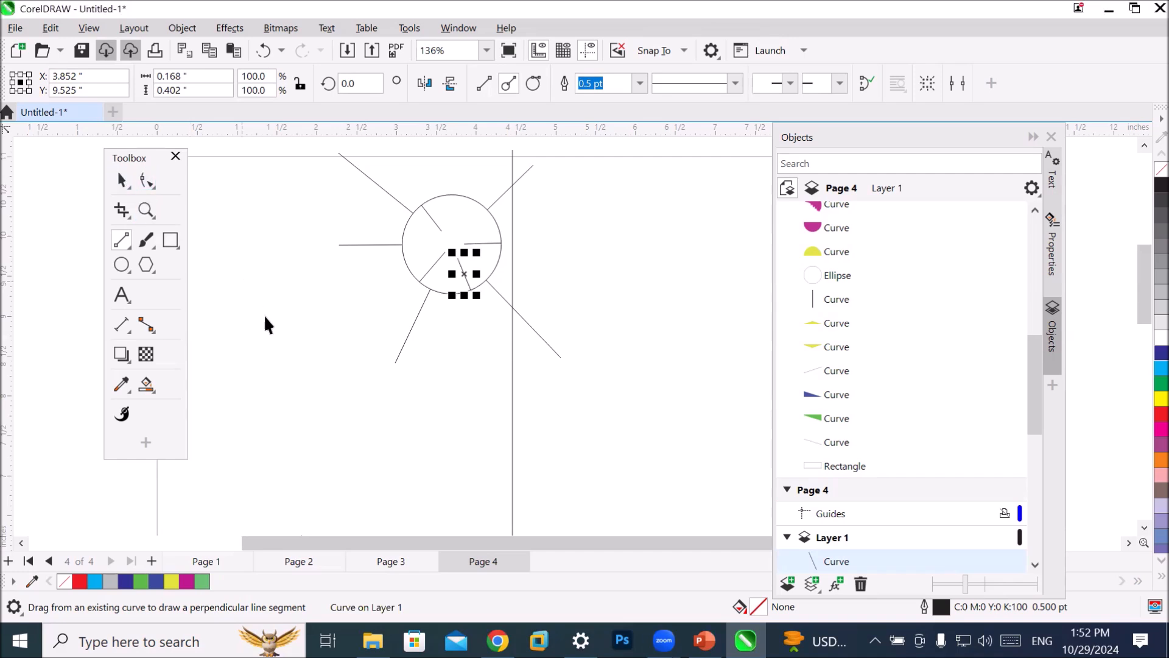
pyautogui.keyDown('shift'); pyautogui.click(428, 269); pyautogui.keyUp('shift')
pyautogui.keyDown('shift'); pyautogui.click(439, 225); pyautogui.keyUp('shift')
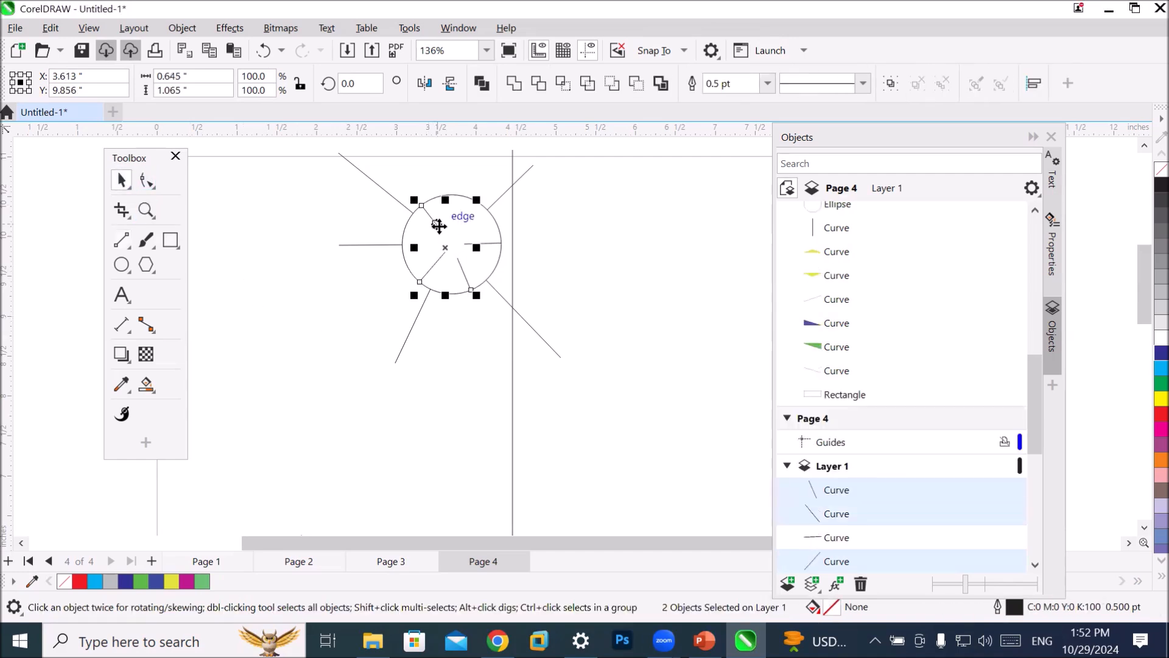
pyautogui.keyDown('shift'); pyautogui.click(485, 241); pyautogui.keyUp('shift')
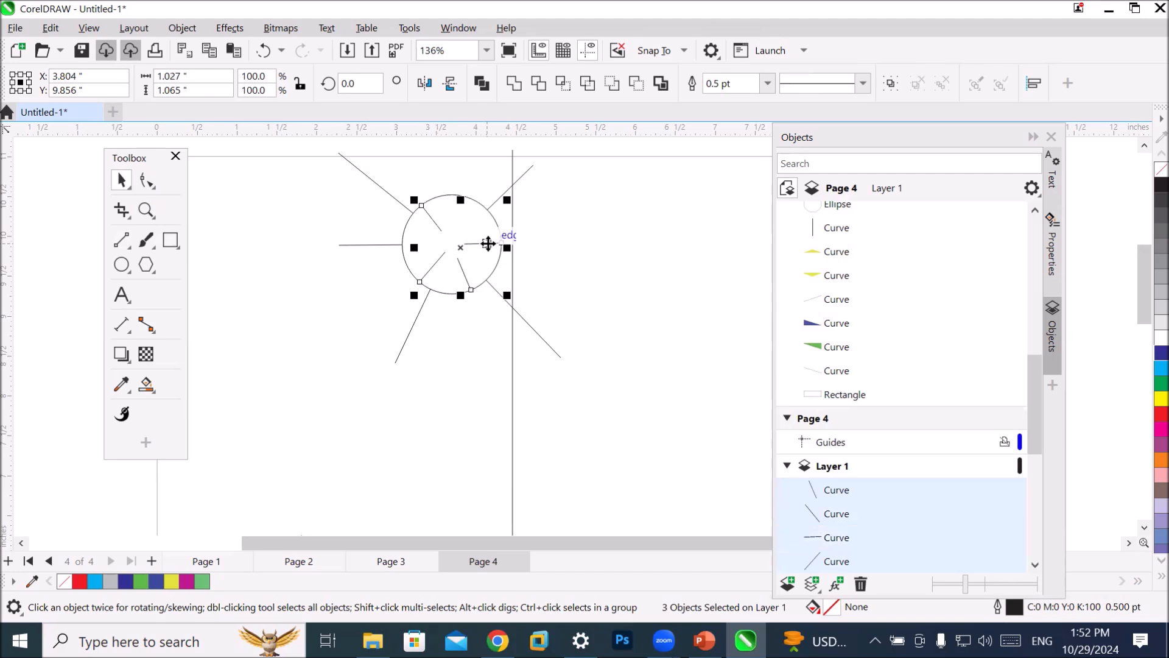
pyautogui.click(768, 84)
pyautogui.click(712, 236)
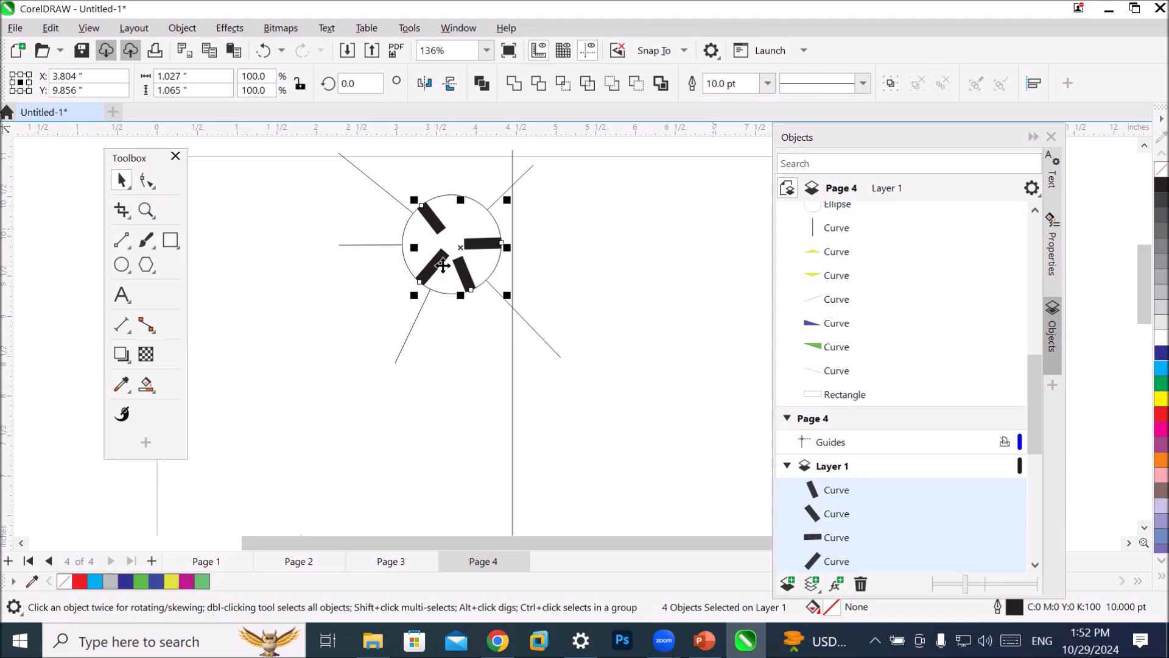
# Draw a fifth short perpendicular 2-point line from the circle's upper edge inward, about 0.4 inch long, with a 12 pt red outline.
pyautogui.click(121, 242)
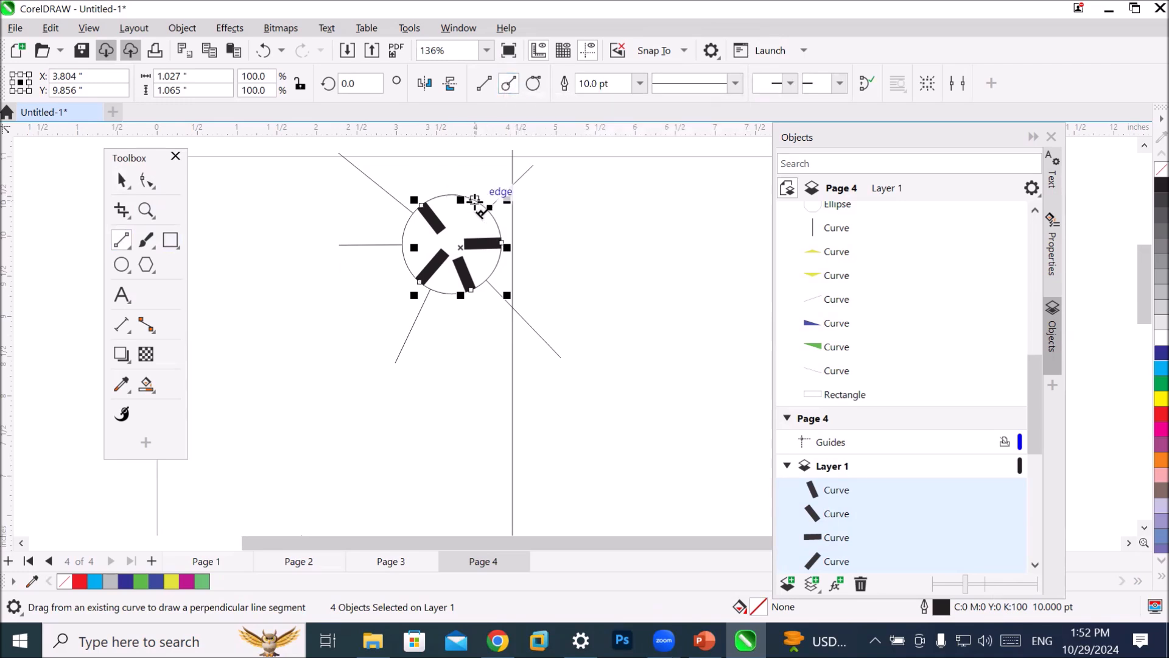
pyautogui.moveTo(475, 201); pyautogui.dragTo(452, 293)
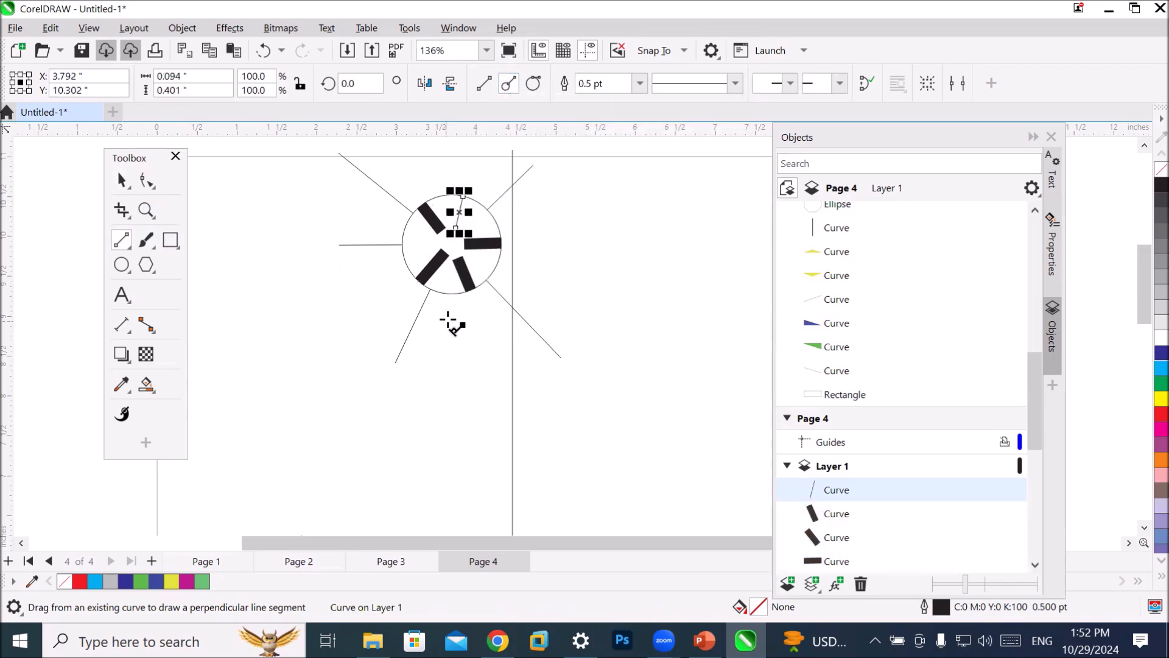
pyautogui.click(640, 83)
pyautogui.click(608, 244)
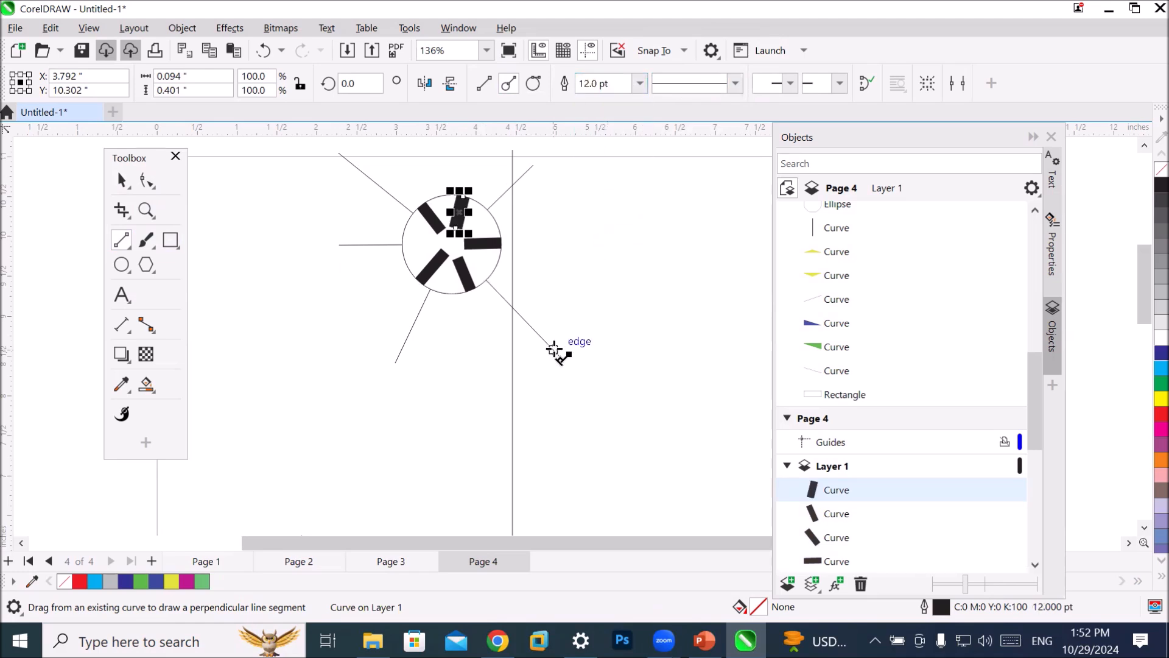
pyautogui.rightClick(1142, 411)
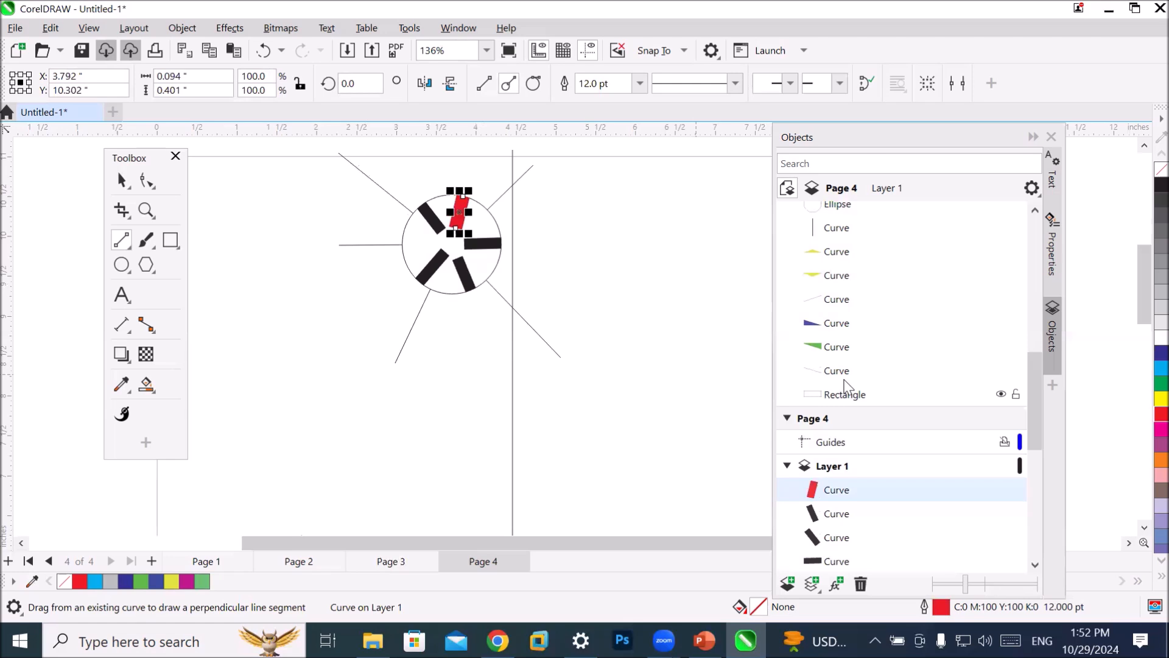
pyautogui.click(122, 180)
pyautogui.click(260, 260)
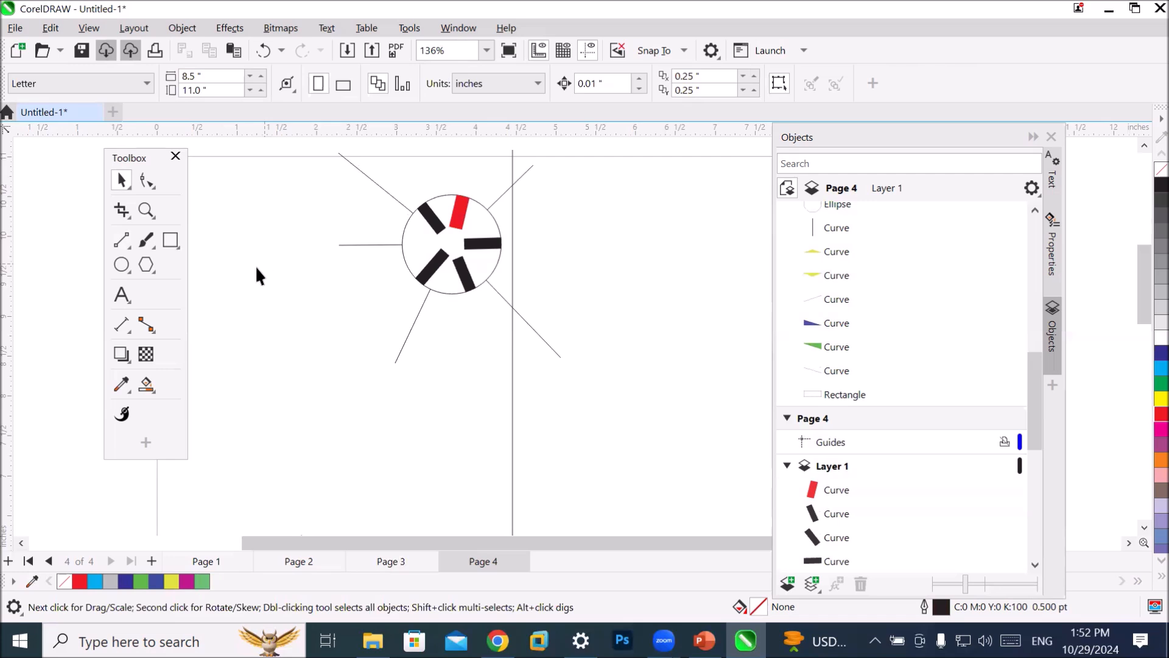
# Activate the 2-Point Line tool again and show more of page 4 around the circle.
pyautogui.click(123, 247)
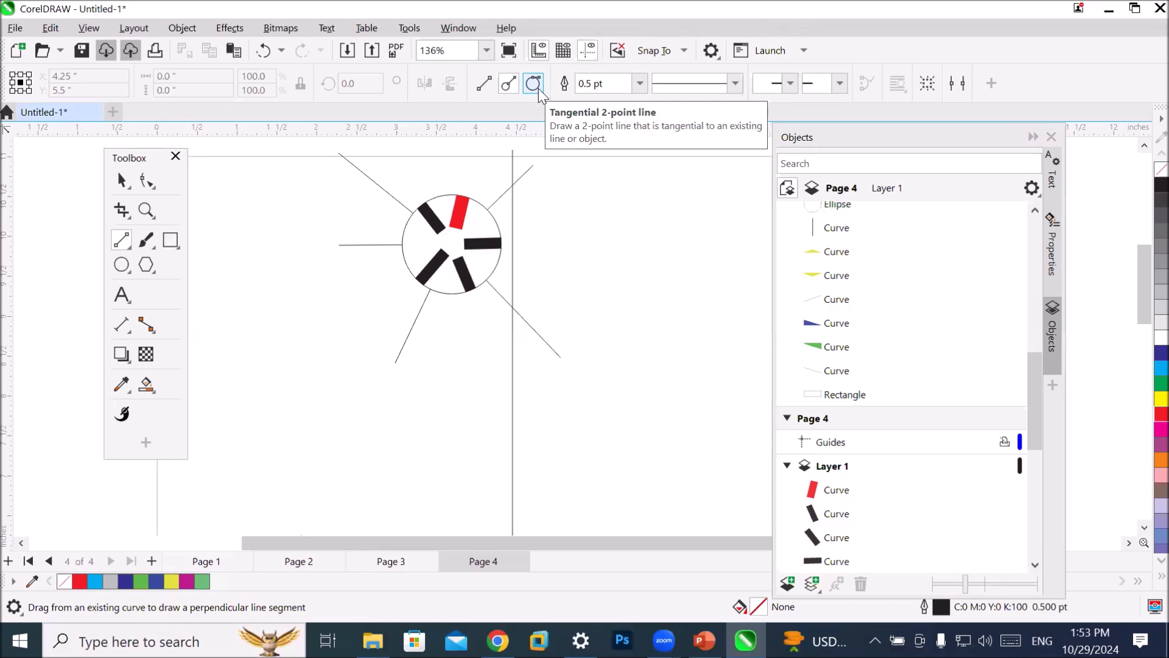
pyautogui.scroll(-2, 385, 164)
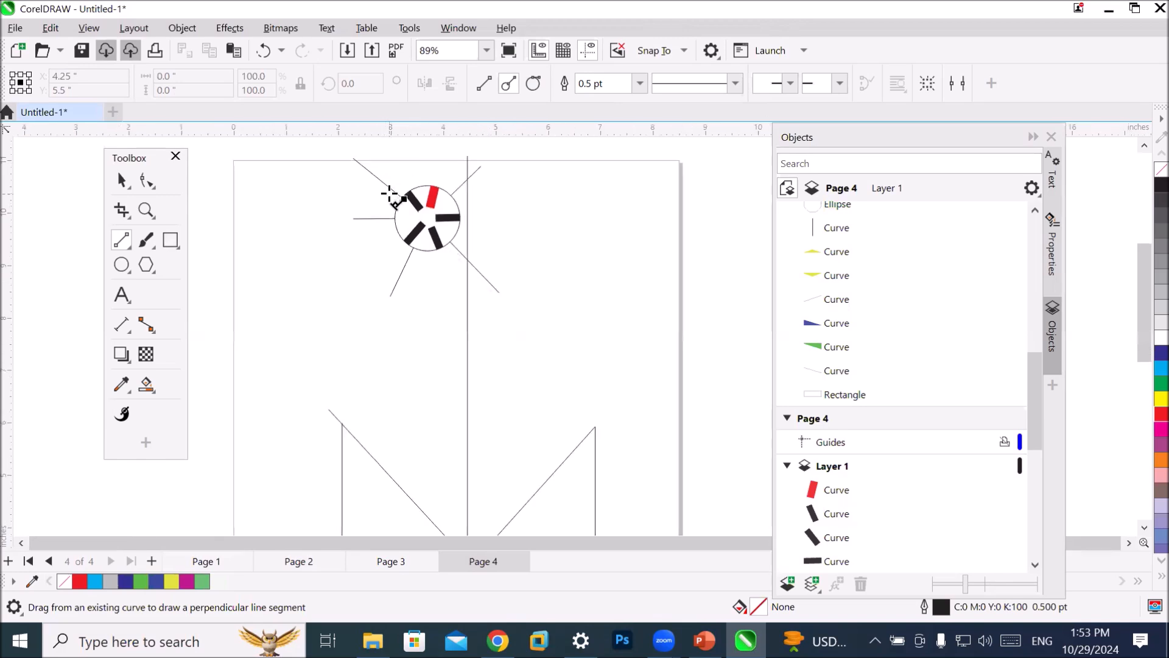
pyautogui.scroll(-3, 390, 194)
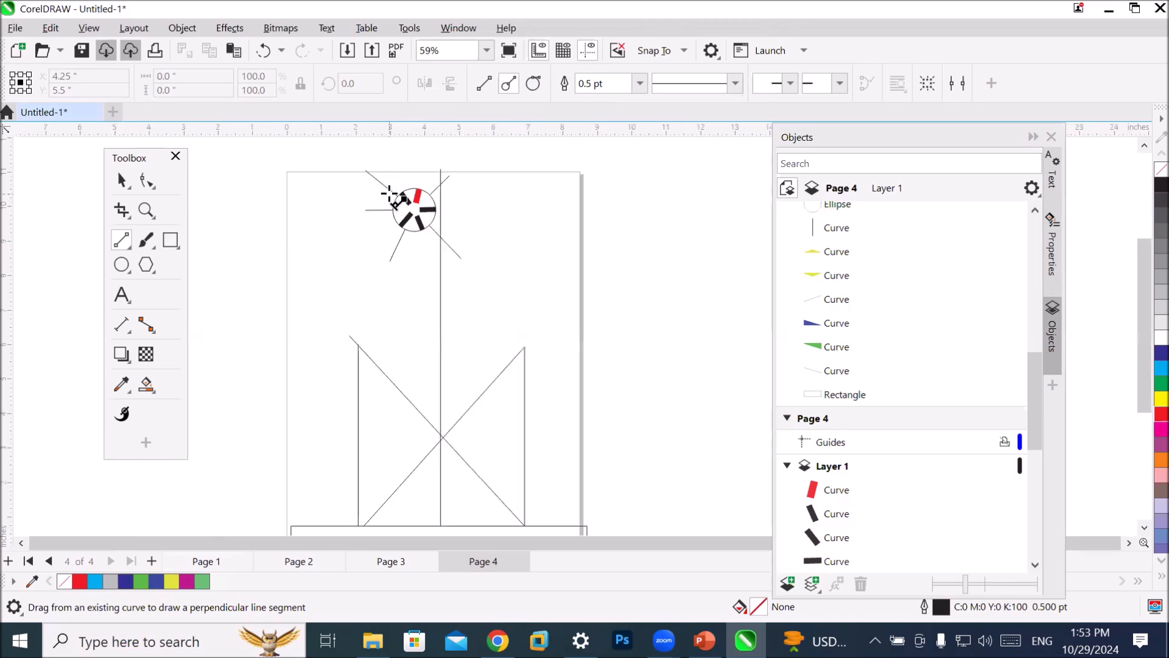
# Draw an ellipse about 5.16 by 4.95 inches beside the page, and activate tangential mode for two-point lines.
pyautogui.click(122, 265)
pyautogui.moveTo(576, 211); pyautogui.dragTo(714, 339)
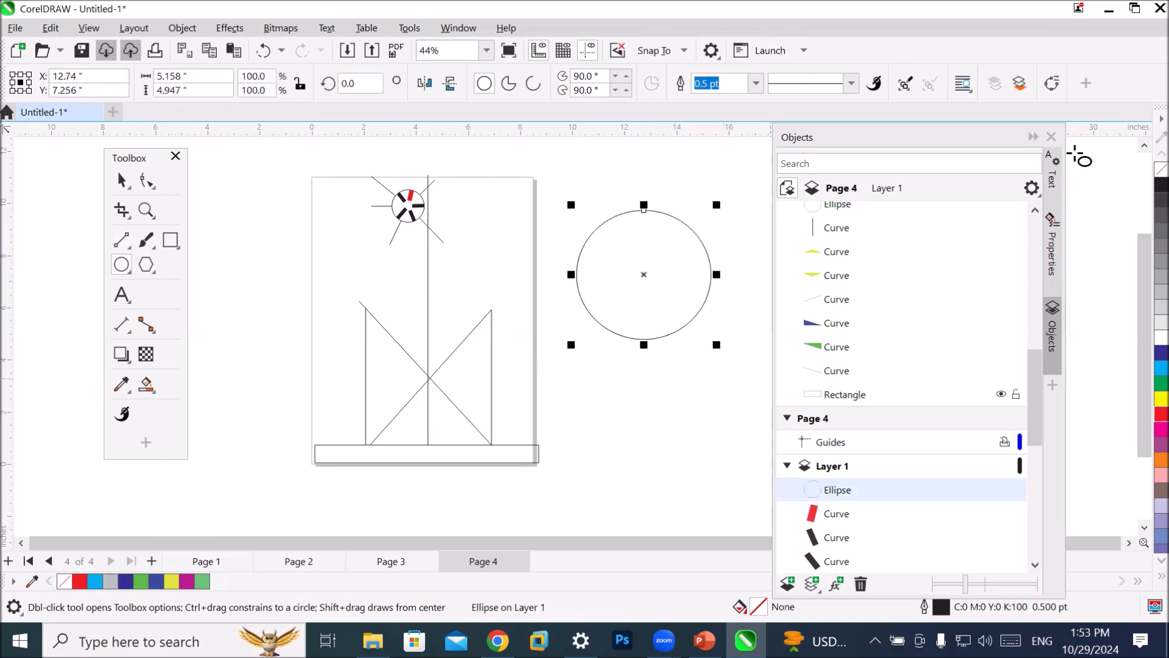
pyautogui.moveTo(937, 145); pyautogui.dragTo(1020, 162)
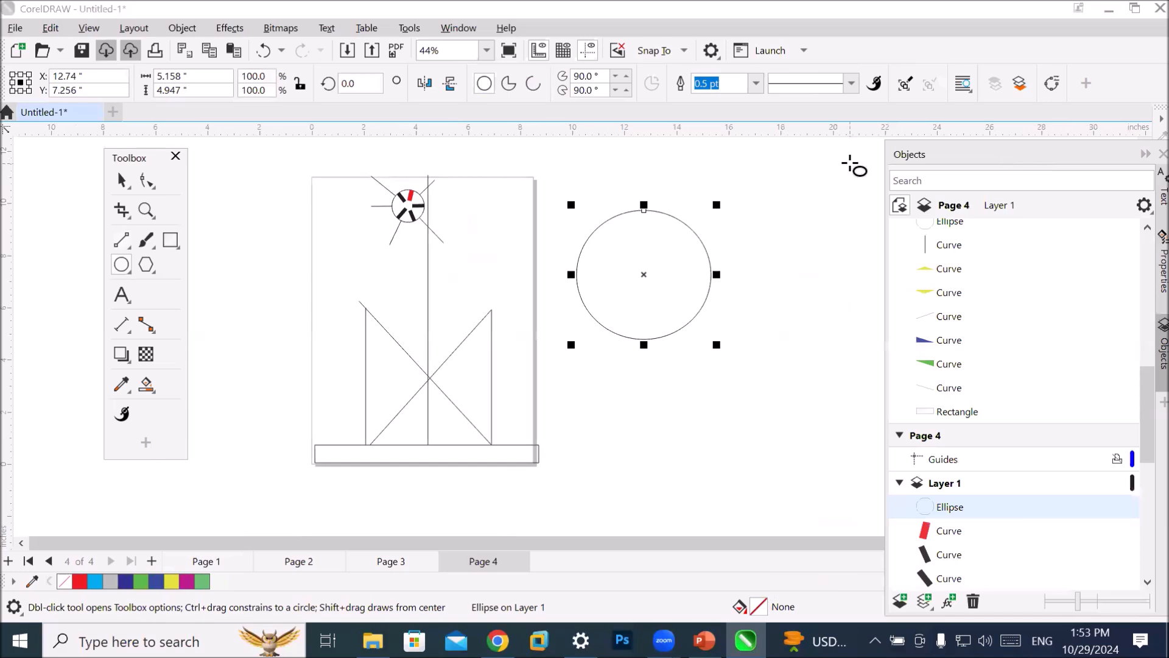
pyautogui.click(120, 243)
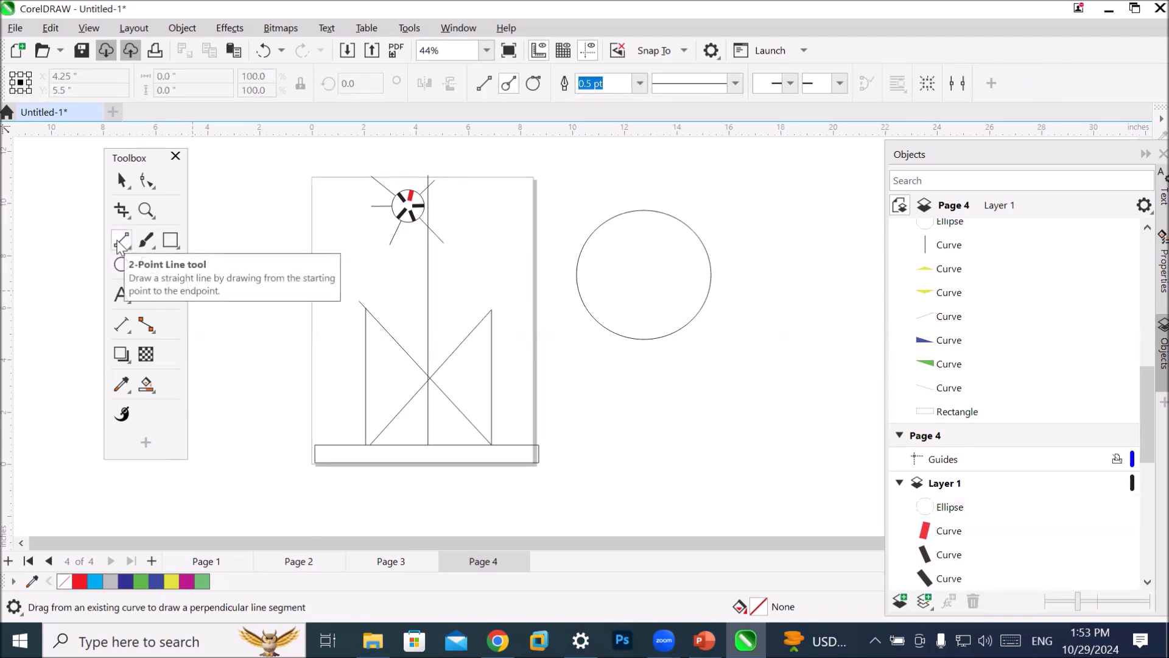
pyautogui.click(535, 85)
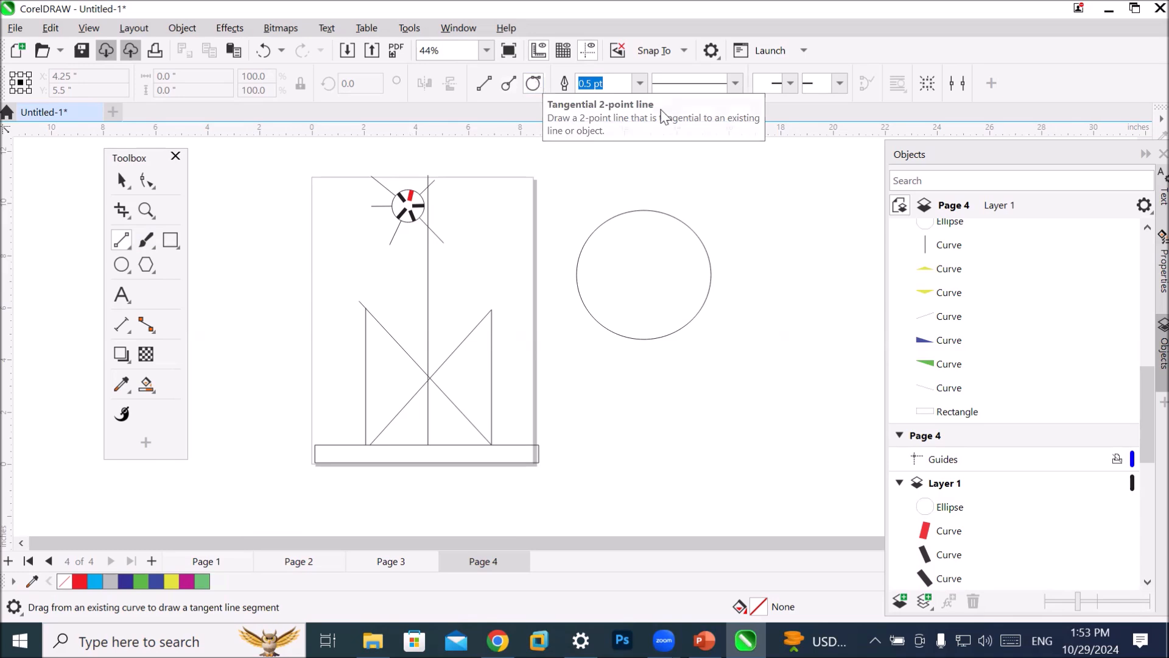
pyautogui.click(641, 86)
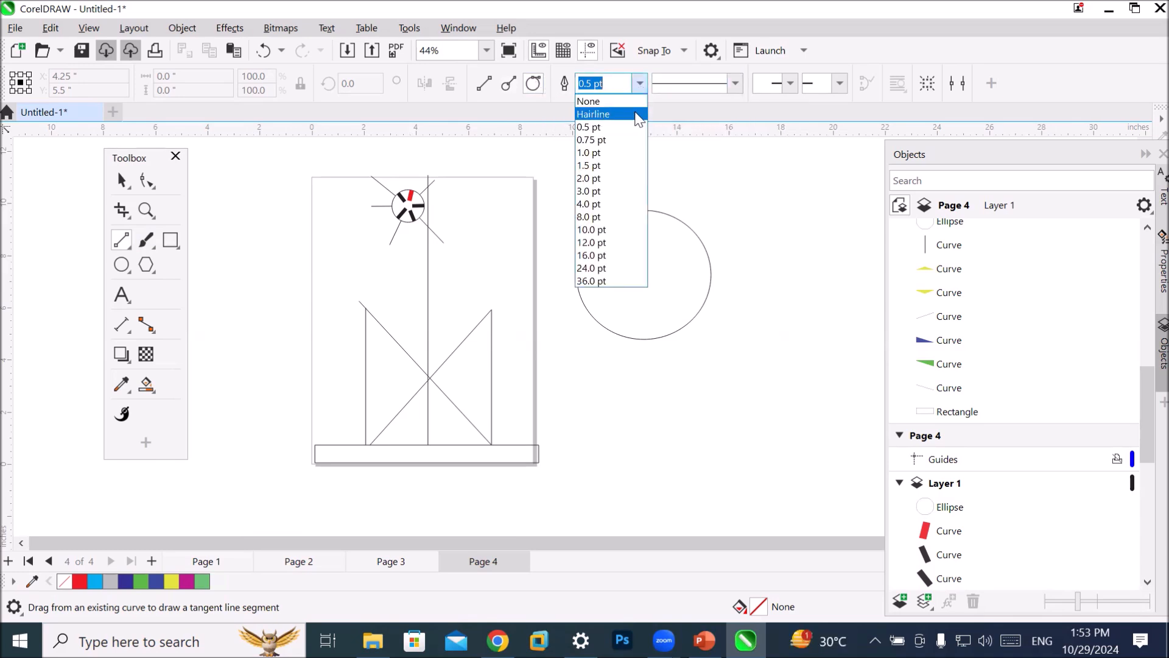
pyautogui.click(596, 222)
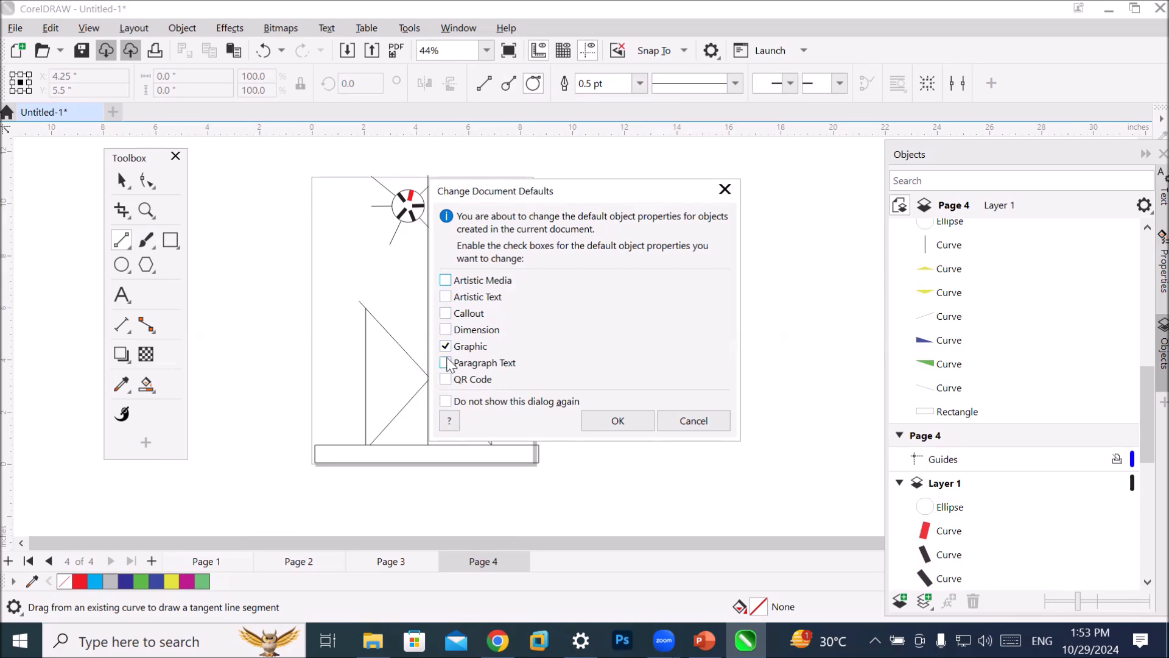
pyautogui.click(693, 420)
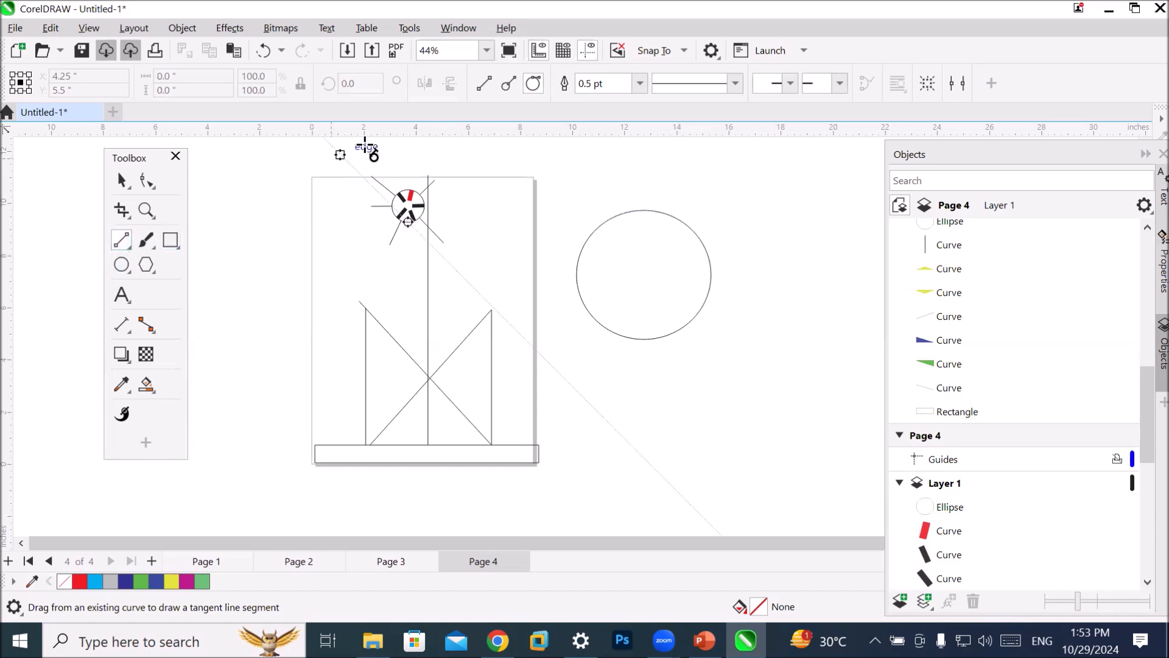
# Set the default graphic outline width to 12 pt and draw a tangential line about 7.07 inches long from the ellipse's upper quadrant.
pyautogui.click(534, 83)
pyautogui.click(640, 83)
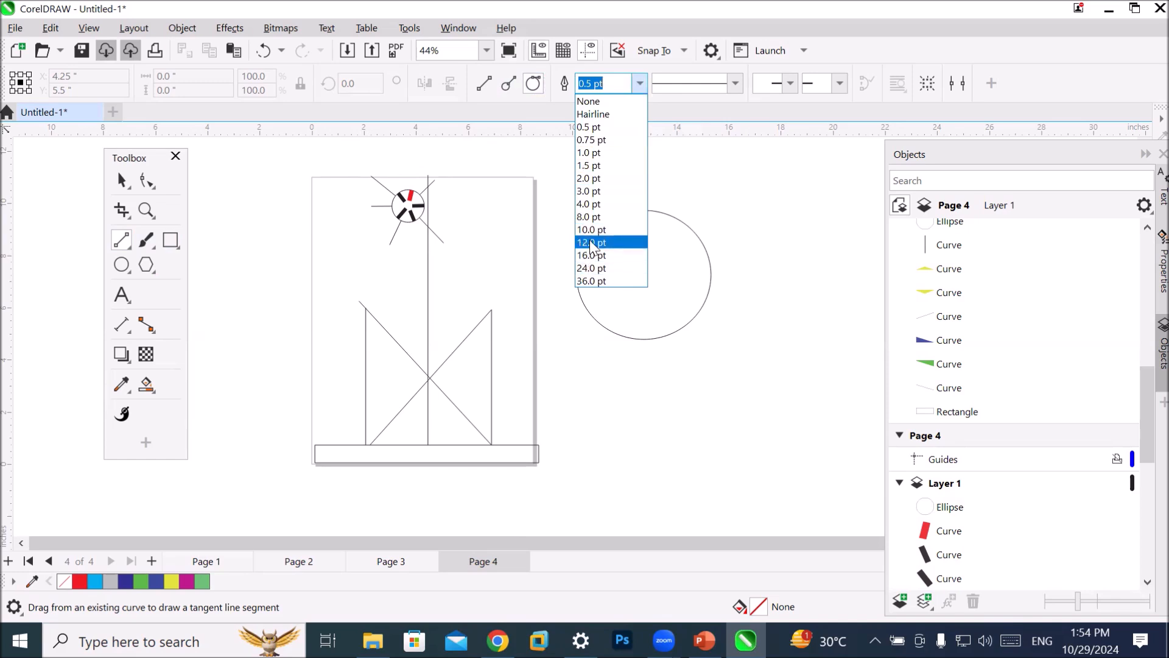
pyautogui.click(590, 242)
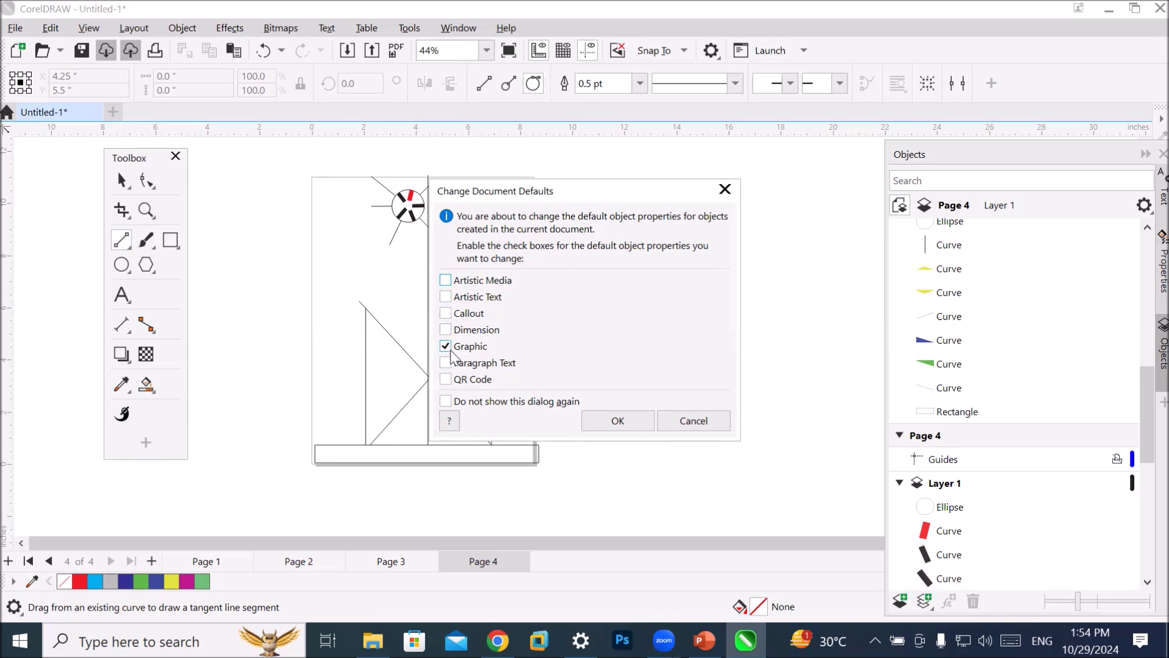
pyautogui.click(619, 424)
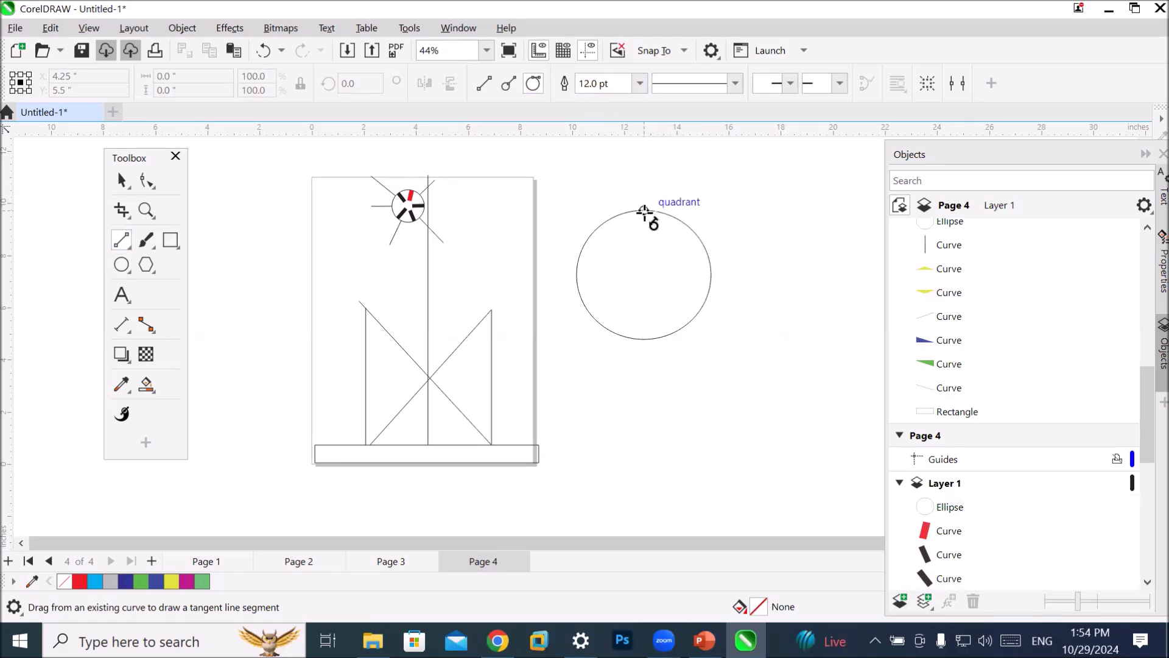
pyautogui.moveTo(645, 211); pyautogui.dragTo(834, 214)
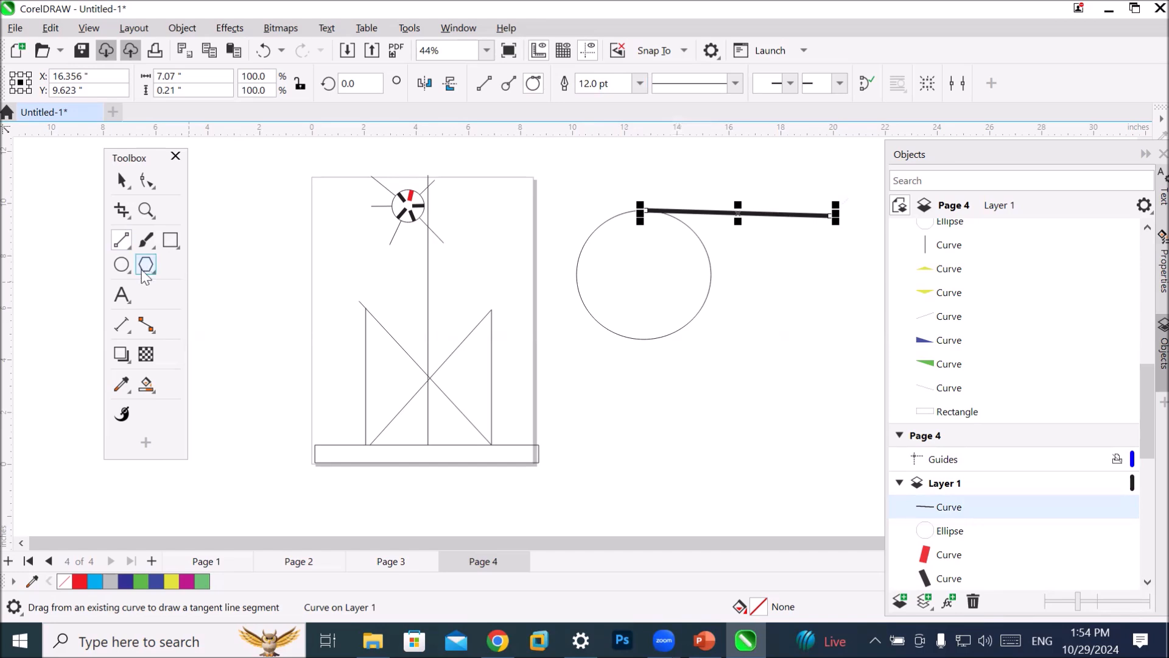
# Draw a second ellipse about 4.38 by 4.76 inches directly below the first ellipse.
pyautogui.click(121, 264)
pyautogui.moveTo(579, 362); pyautogui.dragTo(701, 486)
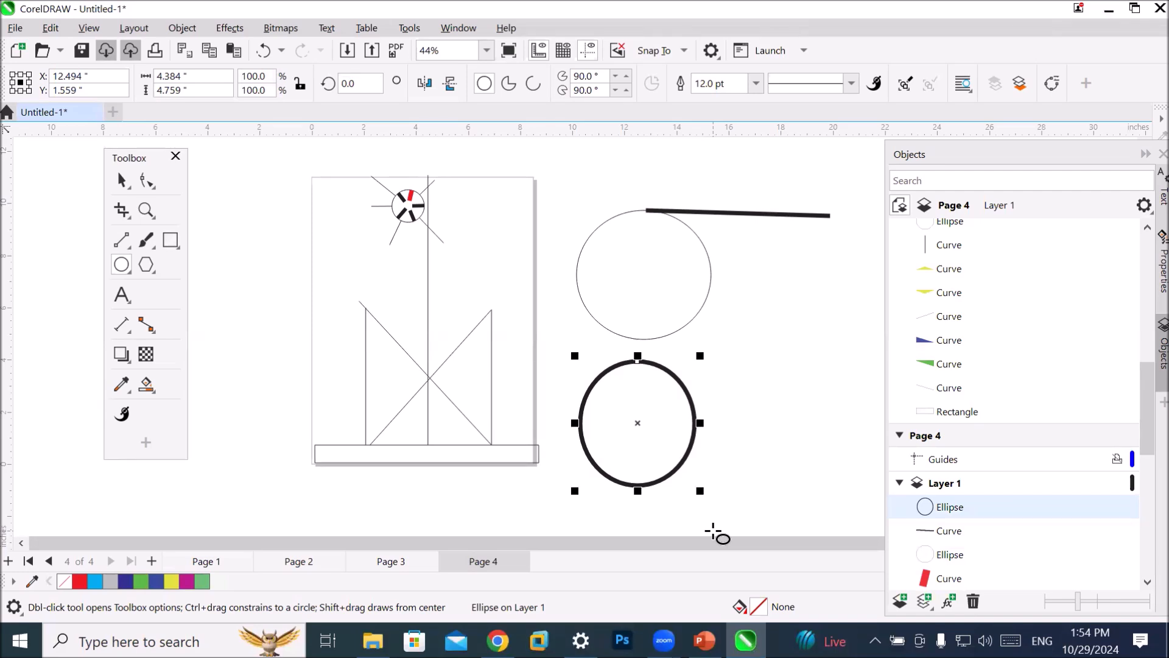
pyautogui.click(756, 84)
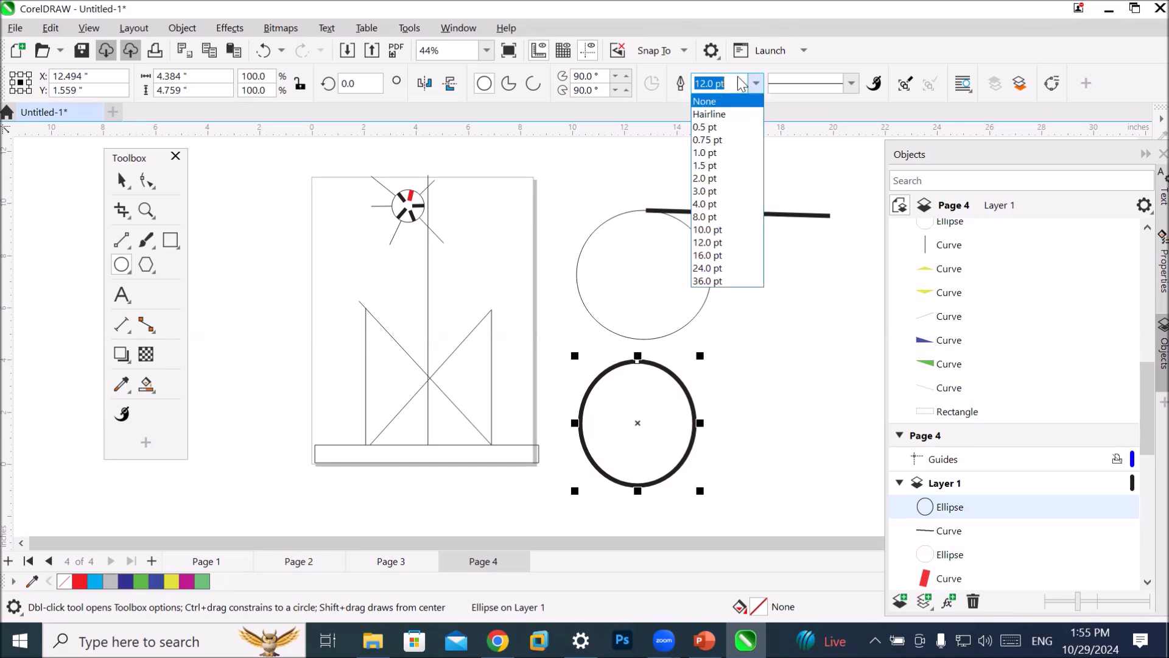
pyautogui.click(738, 85)
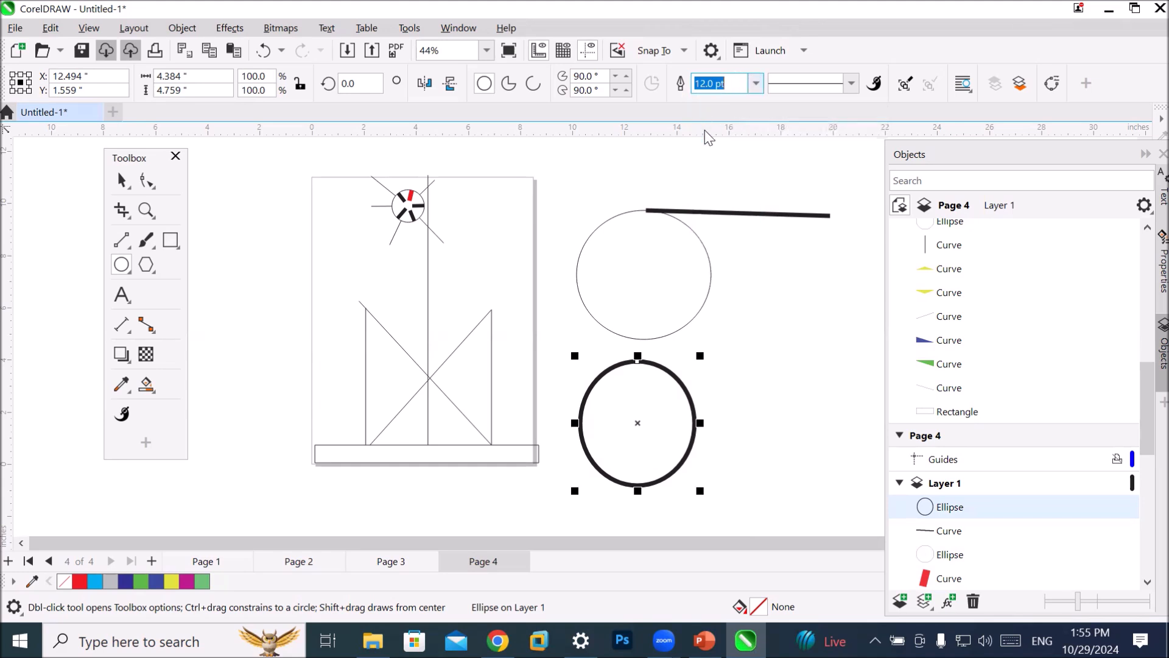
# Draw a large rectangle about 12.78 by 14.24 inches in the empty area on the page's left side and deselect it.
pyautogui.scroll(-2, 709, 137)
pyautogui.click(171, 240)
pyautogui.moveTo(311, 199); pyautogui.dragTo(476, 382)
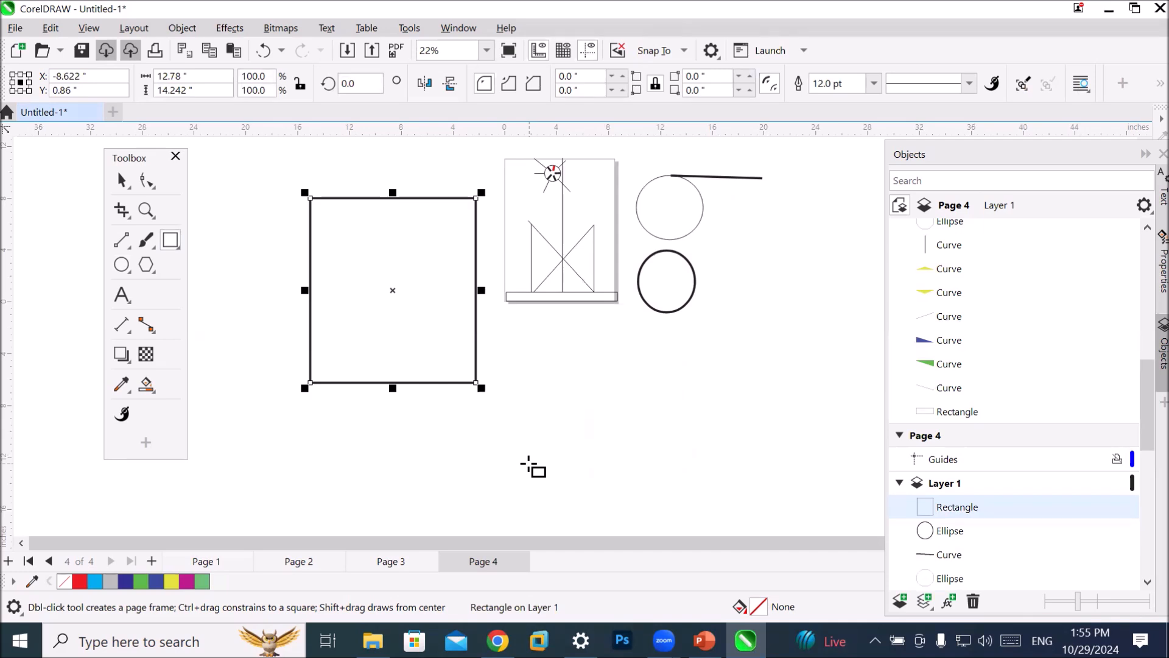
pyautogui.click(122, 180)
pyautogui.click(575, 400)
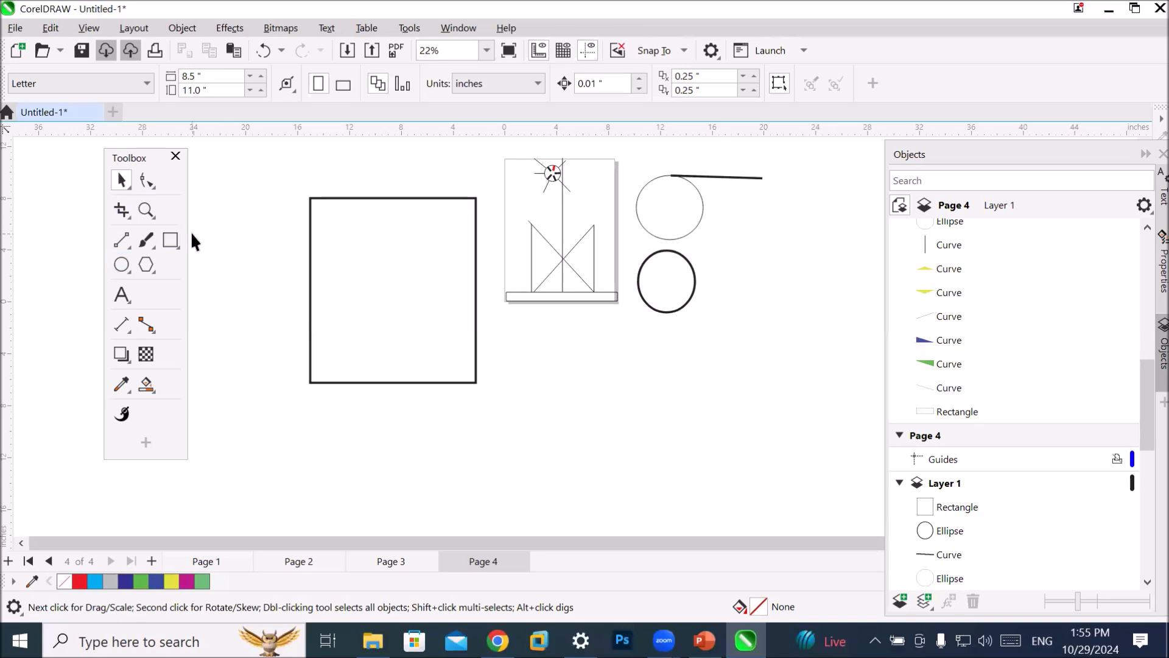
# Set the default graphic outline width to Hairline and draw a diagonal line spanning about 8.06 by 8.63 inches below the page.
pyautogui.click(121, 243)
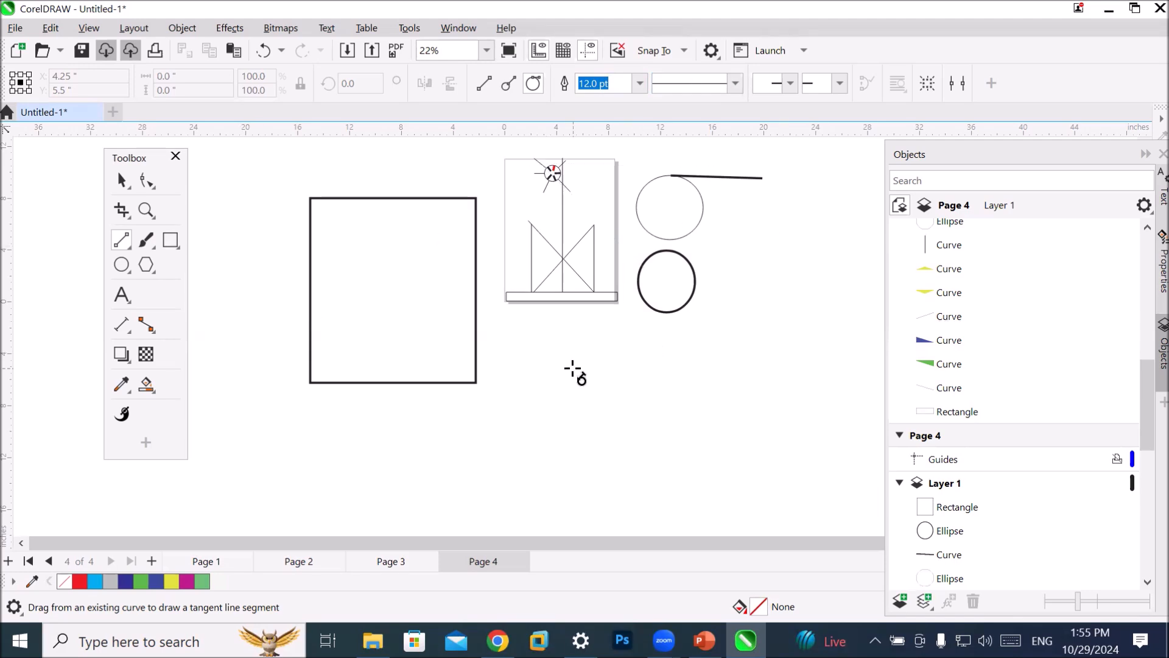
pyautogui.click(639, 84)
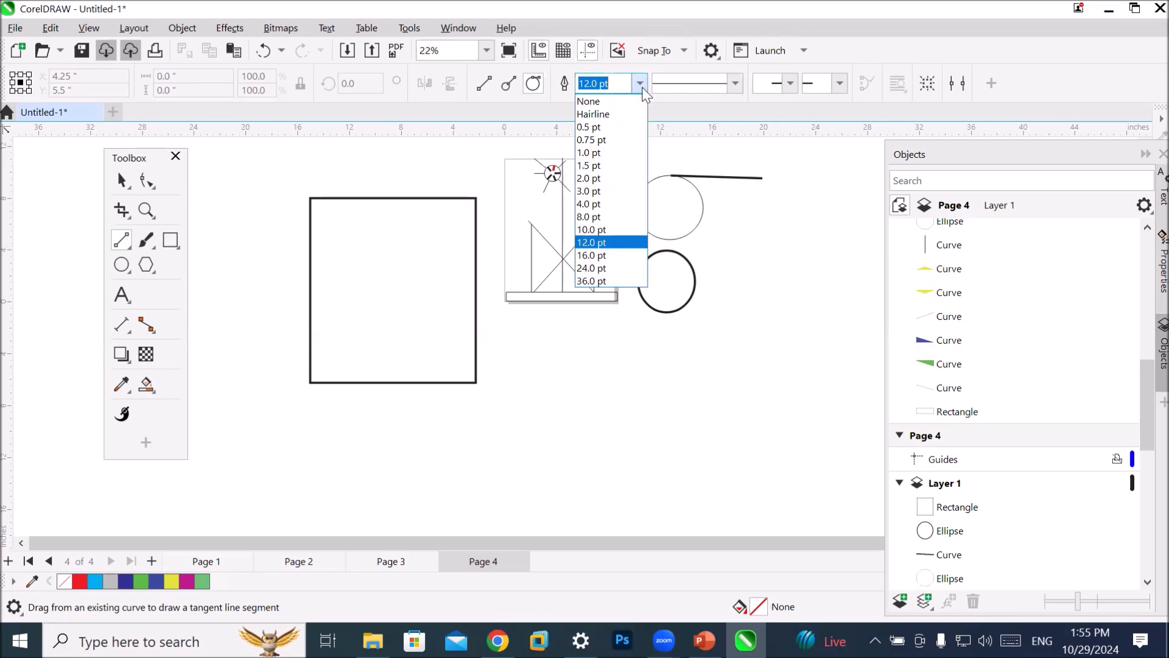
pyautogui.click(608, 113)
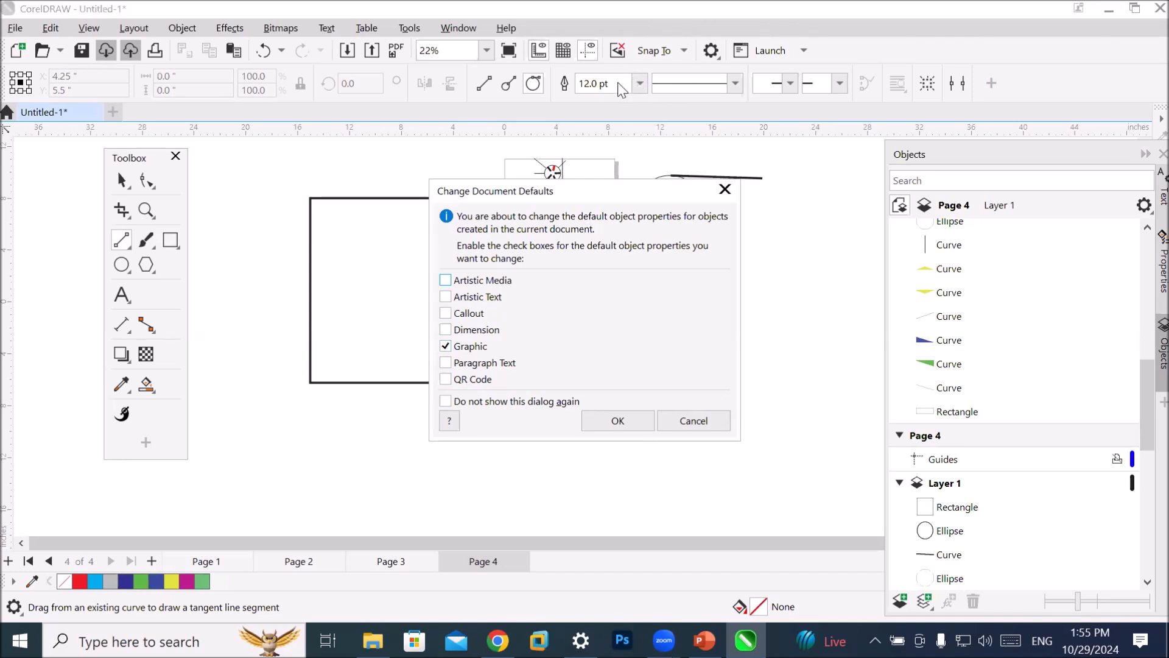
pyautogui.click(612, 421)
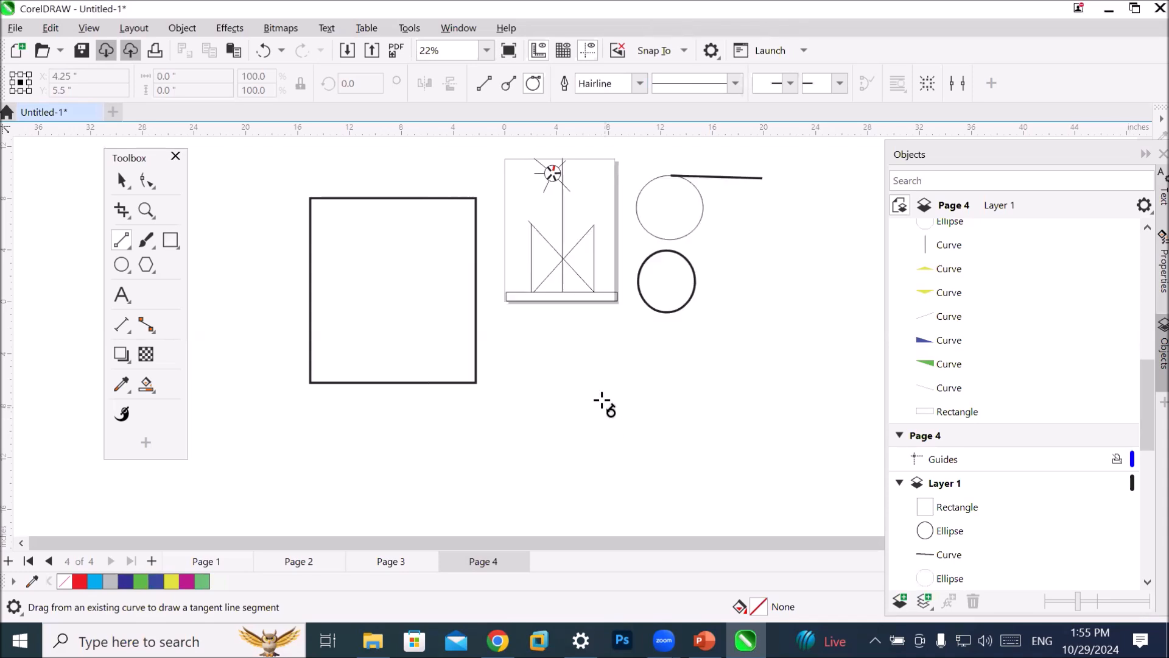
pyautogui.moveTo(566, 350); pyautogui.dragTo(671, 463)
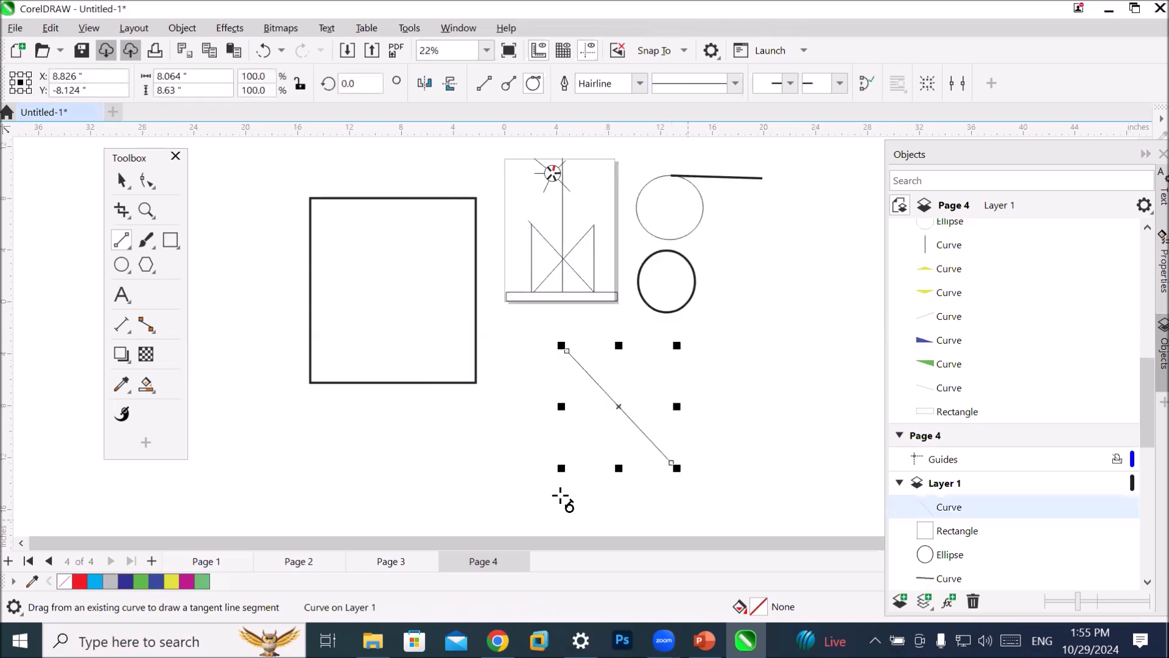
# Draw an eight-sided polygon about 5.75 by 6.93 inches inside the large rectangle and an ellipse about 9.57 by 7.4 inches below the page.
pyautogui.click(146, 264)
pyautogui.moveTo(361, 251); pyautogui.dragTo(436, 342)
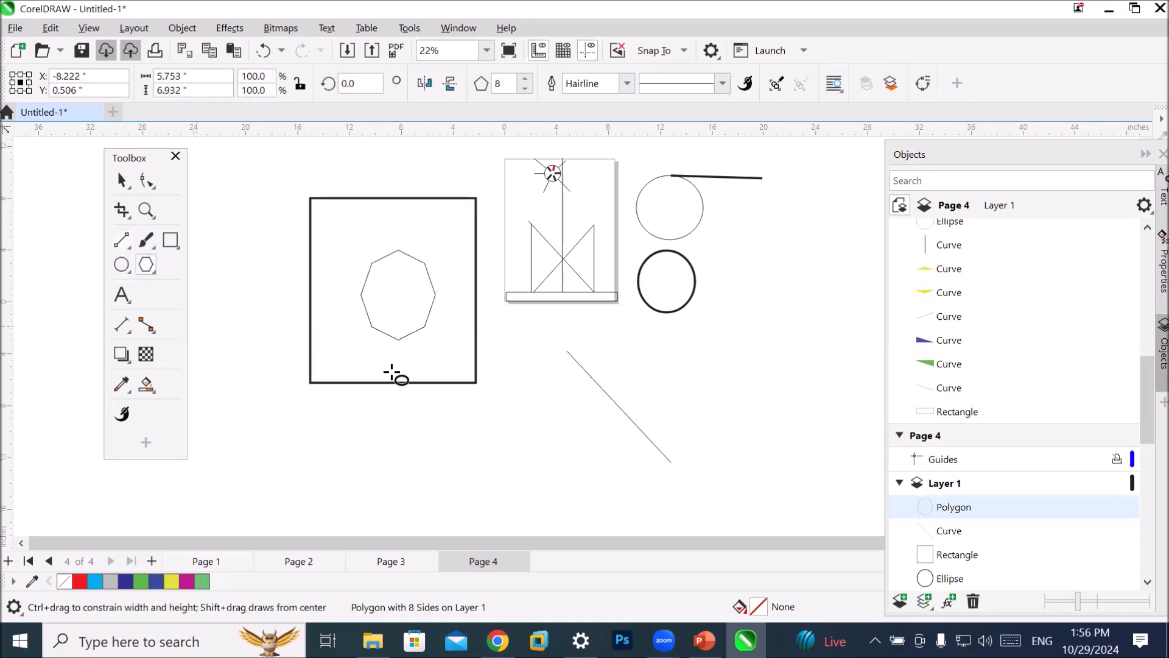
pyautogui.press('F7')
pyautogui.moveTo(460, 399); pyautogui.dragTo(593, 502)
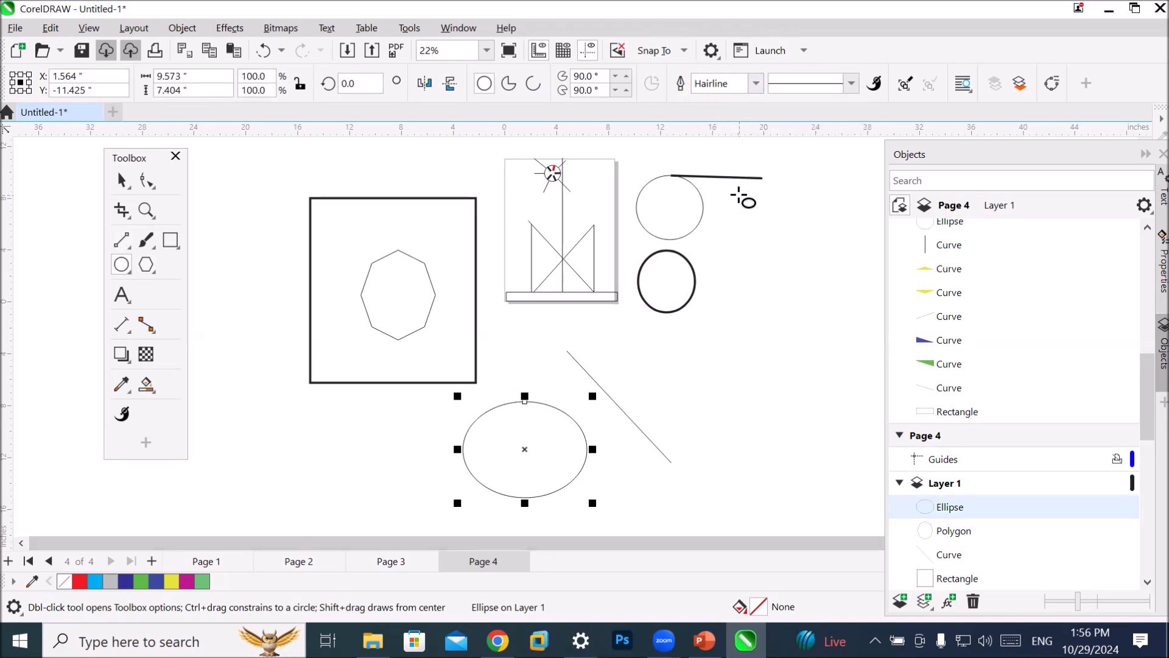
pyautogui.scroll(-1, 743, 198)
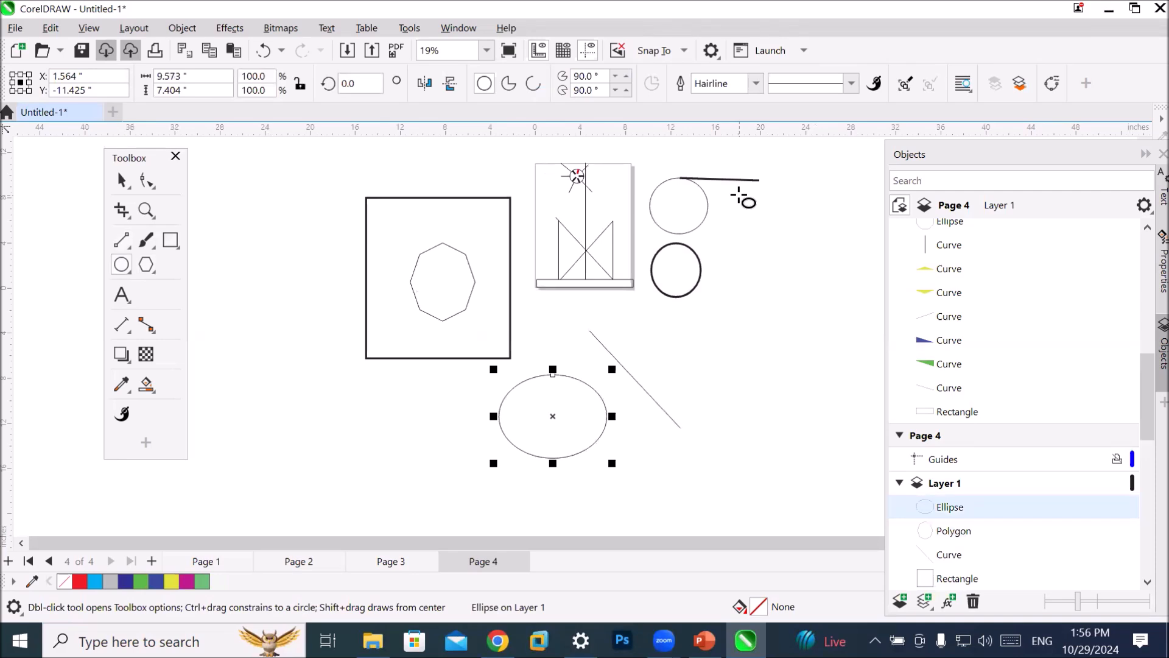
# Set the default outline width for new graphic objects to 24 pt.
pyautogui.click(120, 183)
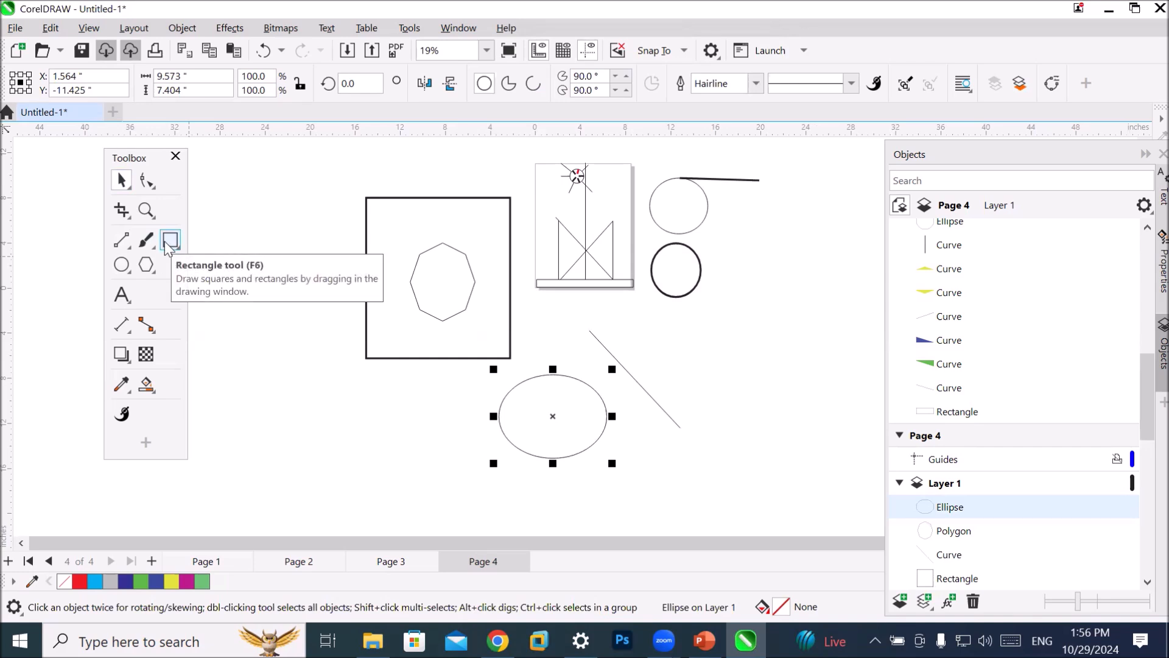
pyautogui.click(121, 238)
pyautogui.click(640, 83)
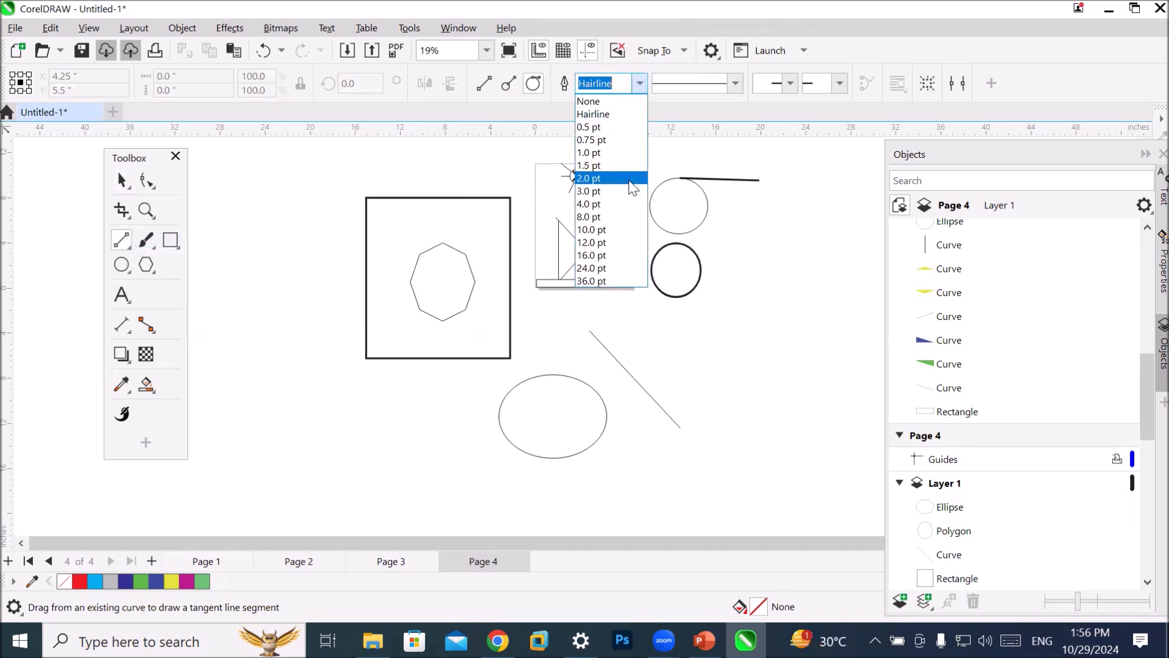
pyautogui.click(612, 268)
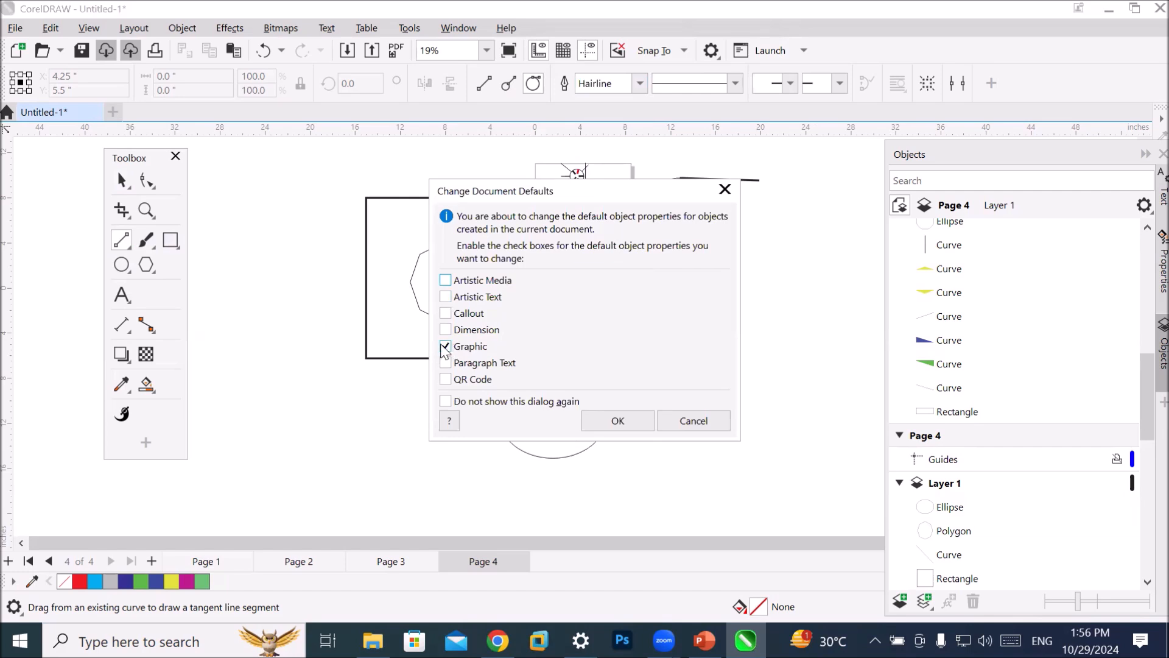
pyautogui.click(619, 421)
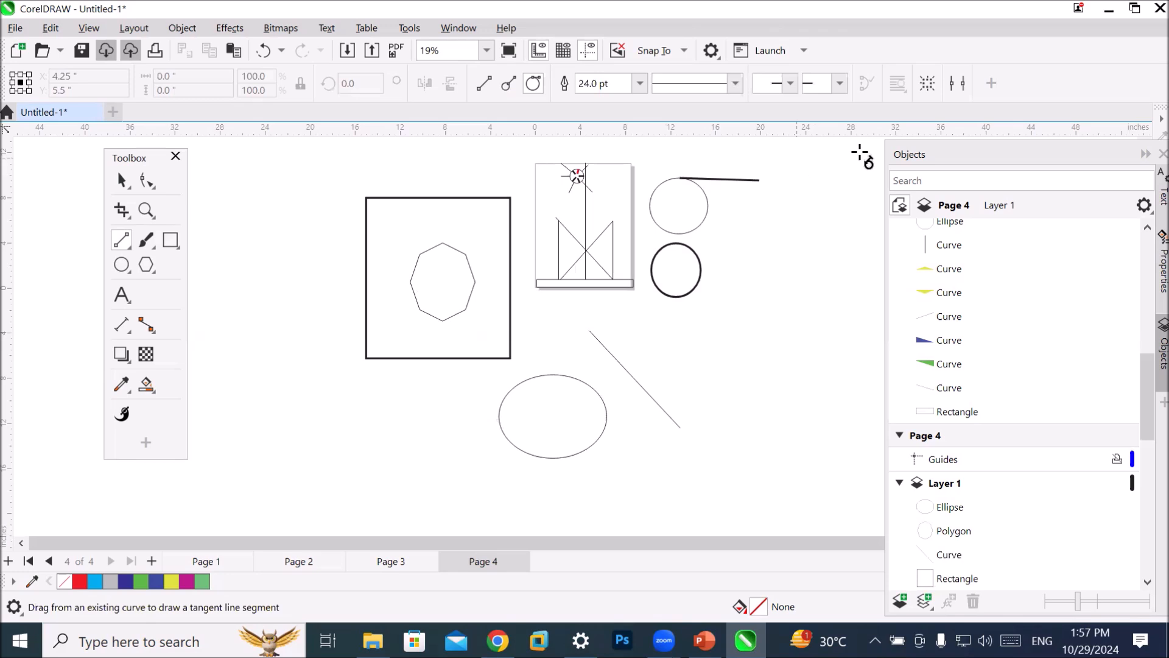
# Set yellow as the default fill colour for new graphic objects, with nothing selected.
pyautogui.moveTo(964, 149); pyautogui.dragTo(900, 158)
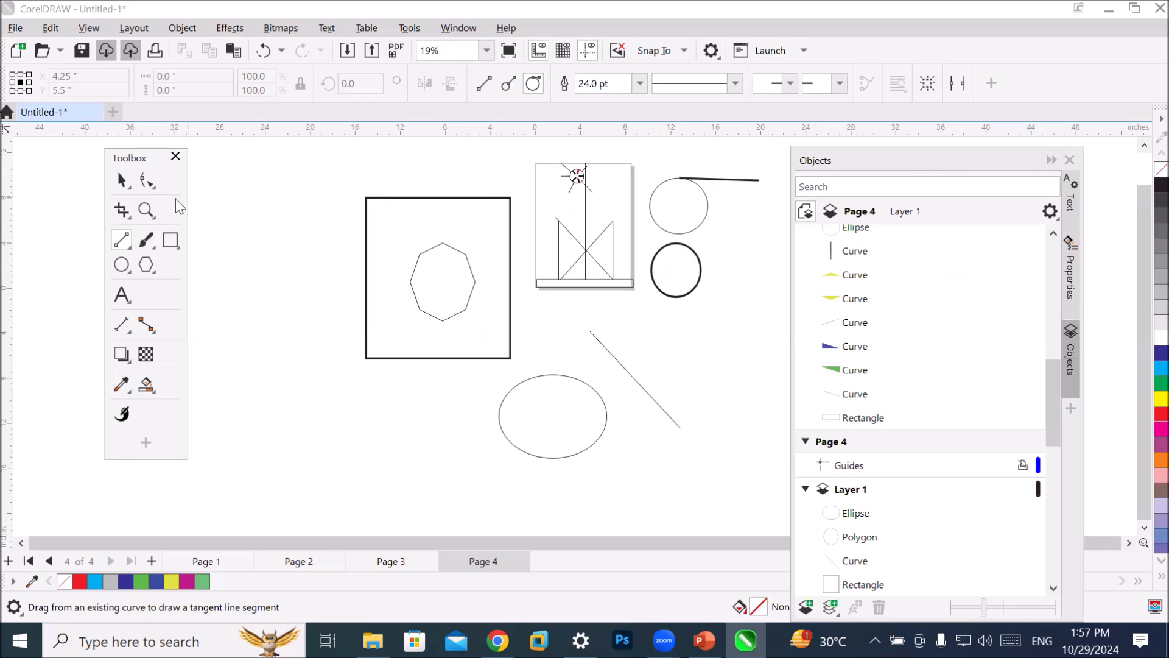
pyautogui.click(121, 181)
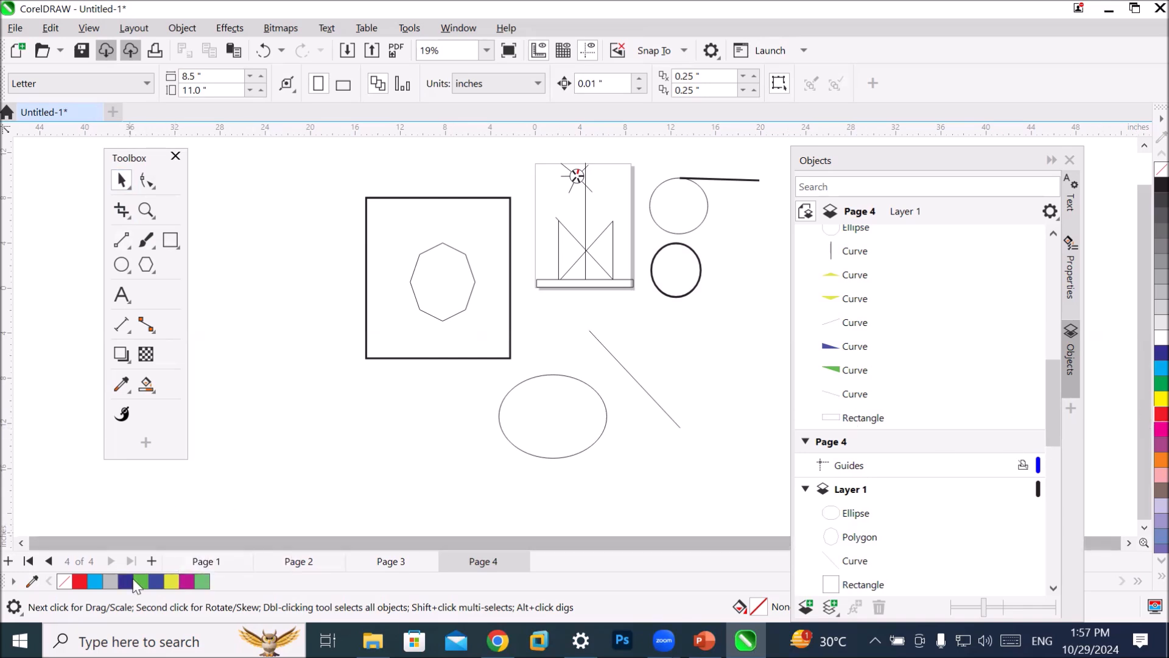
pyautogui.click(171, 582)
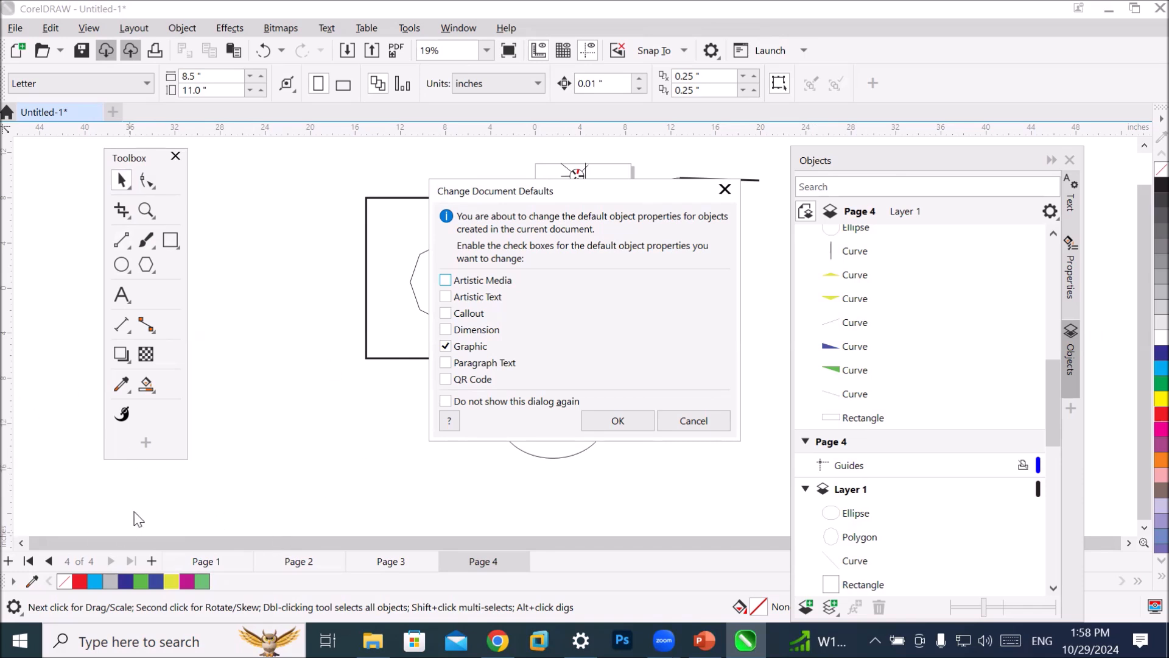
pyautogui.click(632, 421)
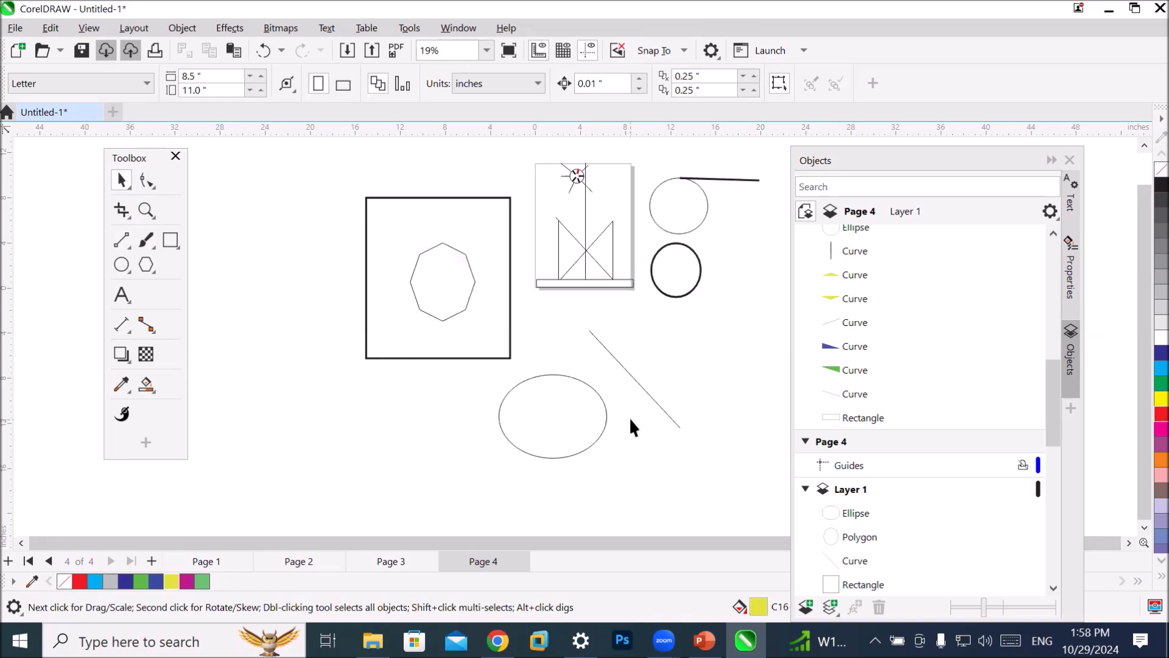
# Draw two rectangles beside the large unfilled one, about 7.54 by 12.85 inches and, below it, about 14.1 by 9.38 inches.
pyautogui.click(171, 240)
pyautogui.moveTo(269, 173); pyautogui.dragTo(357, 319)
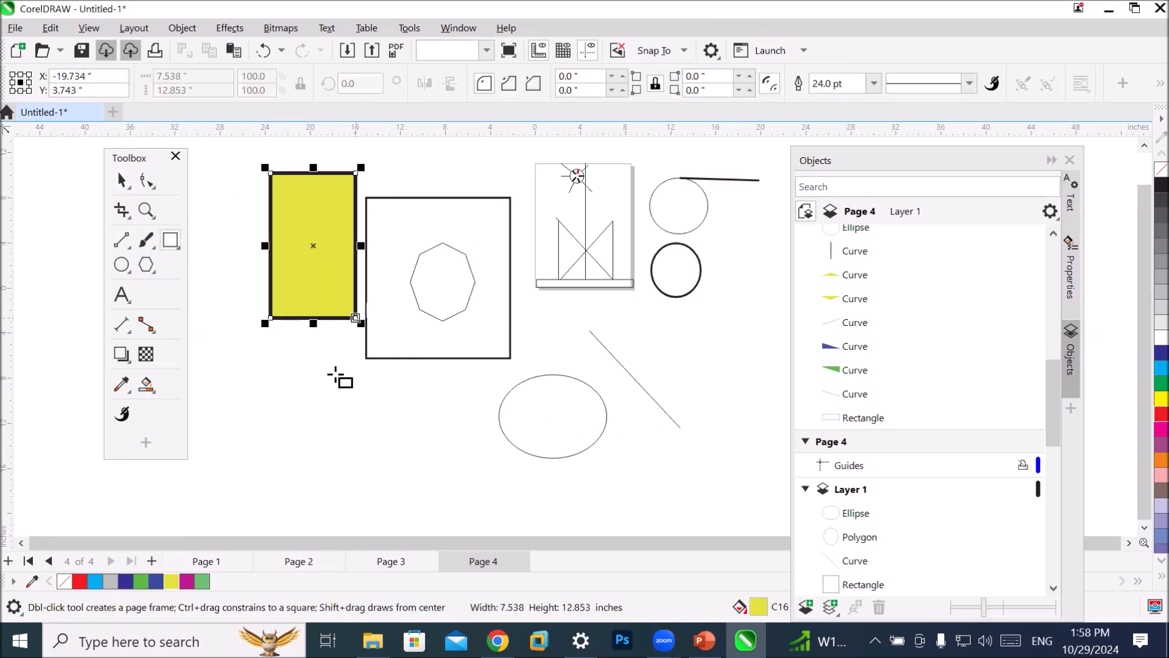
pyautogui.moveTo(226, 367); pyautogui.dragTo(384, 473)
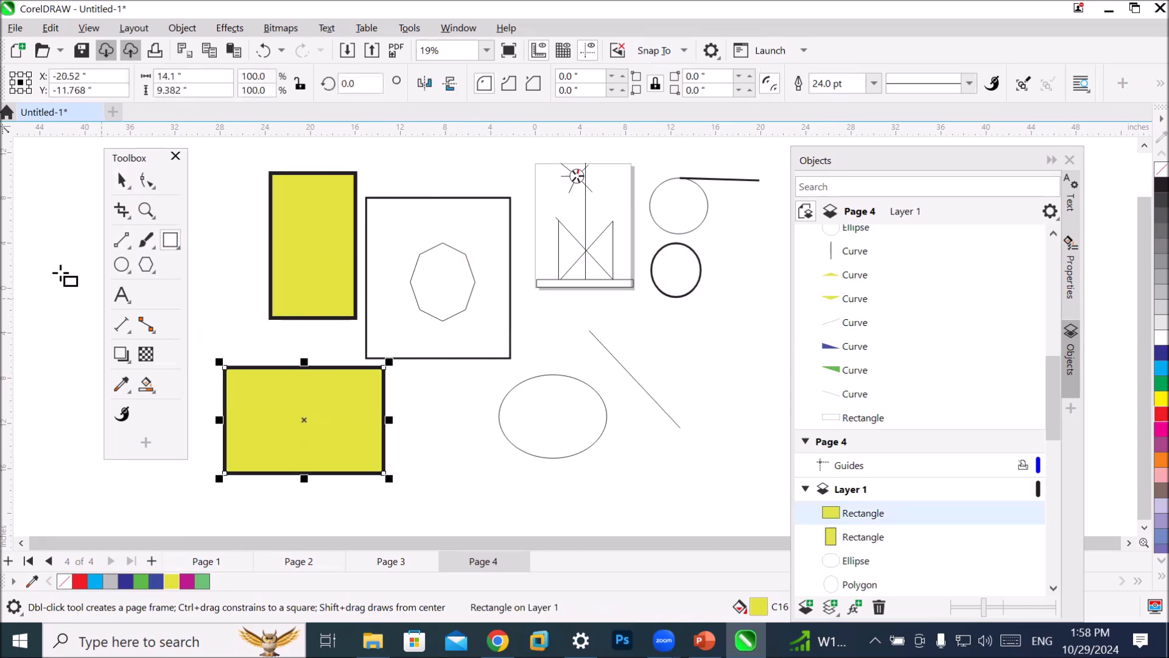
# Draw an ellipse about 7.7 by 8.68 inches over the lower end of the diagonal line.
pyautogui.click(121, 266)
pyautogui.moveTo(644, 320); pyautogui.dragTo(731, 420)
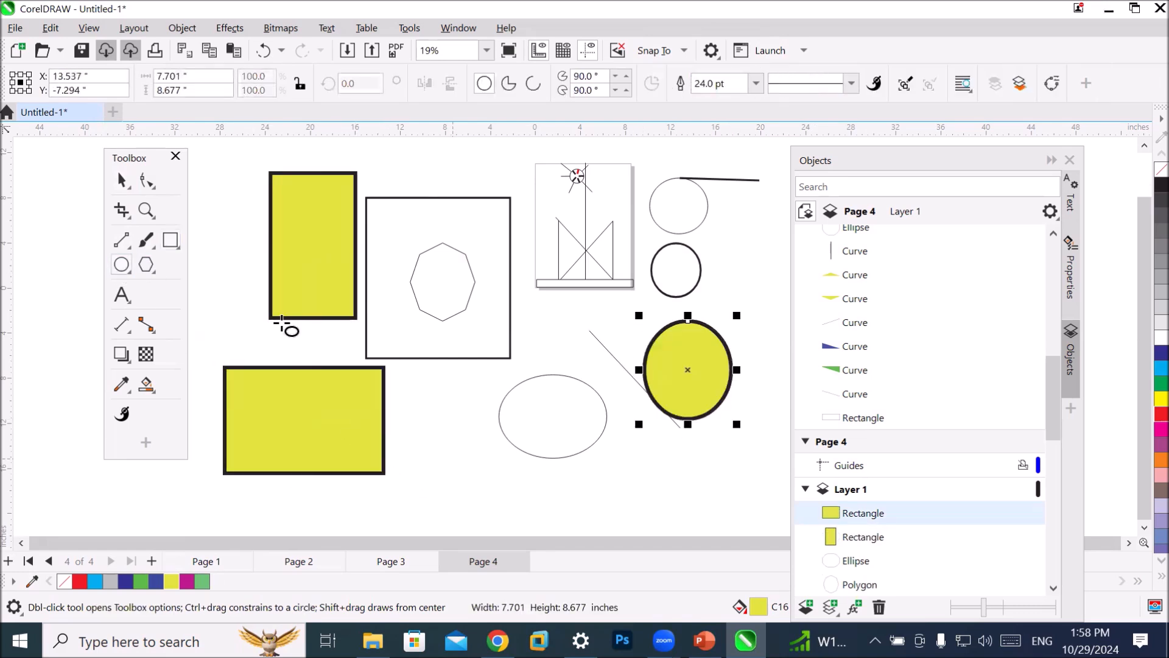
# Draw a five-pointed star about 7.28 by 8.34 inches over the upper edge of the large unfilled rectangle.
pyautogui.click(147, 272)
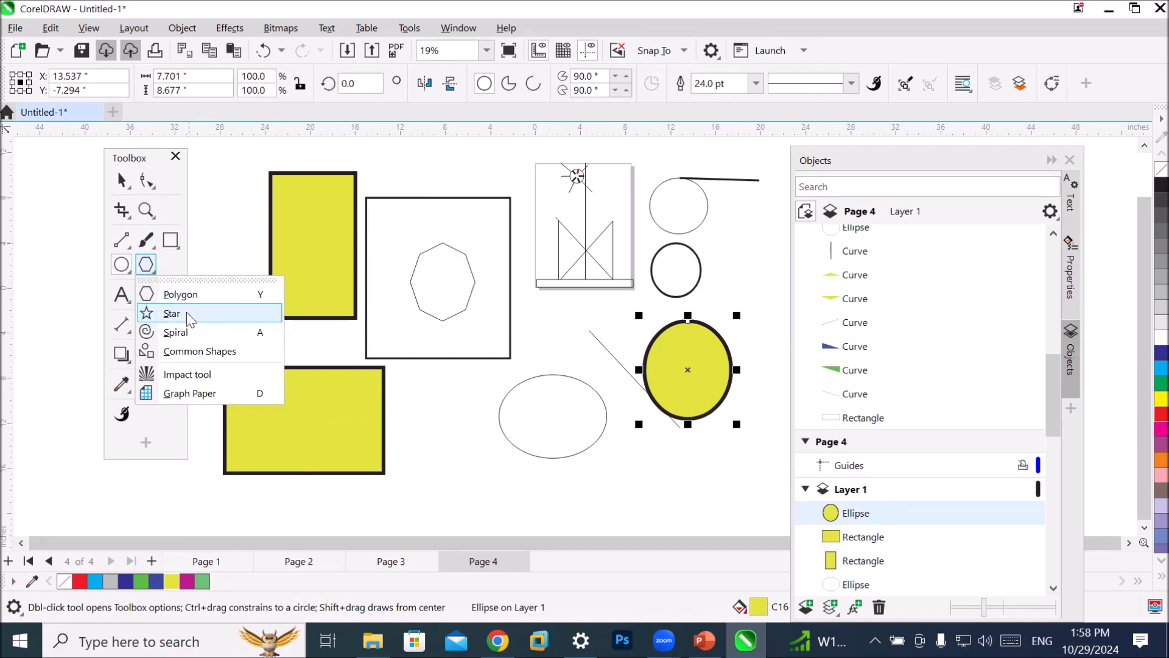
pyautogui.click(166, 315)
pyautogui.moveTo(462, 215); pyautogui.dragTo(516, 267)
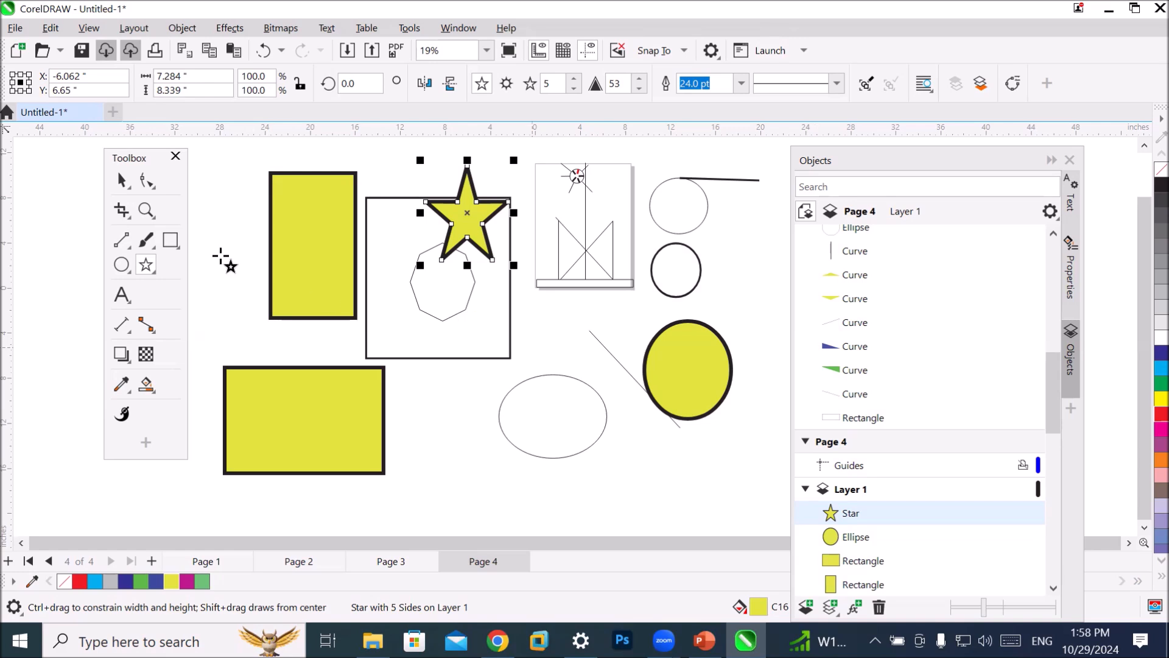
# Draw a closed freehand shape about 18.74 by 15.22 inches over the large unfilled ellipse below the page.
pyautogui.click(123, 245)
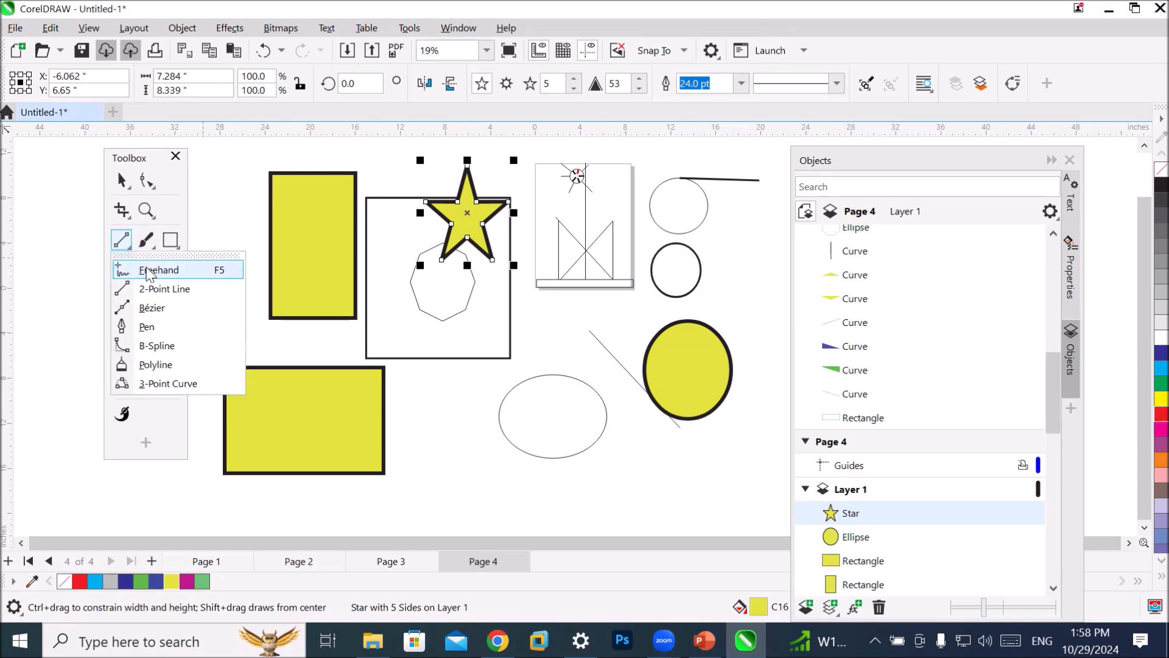
pyautogui.click(125, 270)
pyautogui.moveTo(466, 404)
pyautogui.mouseDown()
pyautogui.moveTo(423, 450)
pyautogui.moveTo(488, 509)
pyautogui.moveTo(565, 511)
pyautogui.moveTo(613, 475)
pyautogui.moveTo(634, 397)
pyautogui.moveTo(594, 353)
pyautogui.moveTo(543, 342)
pyautogui.moveTo(465, 402)
pyautogui.mouseUp()
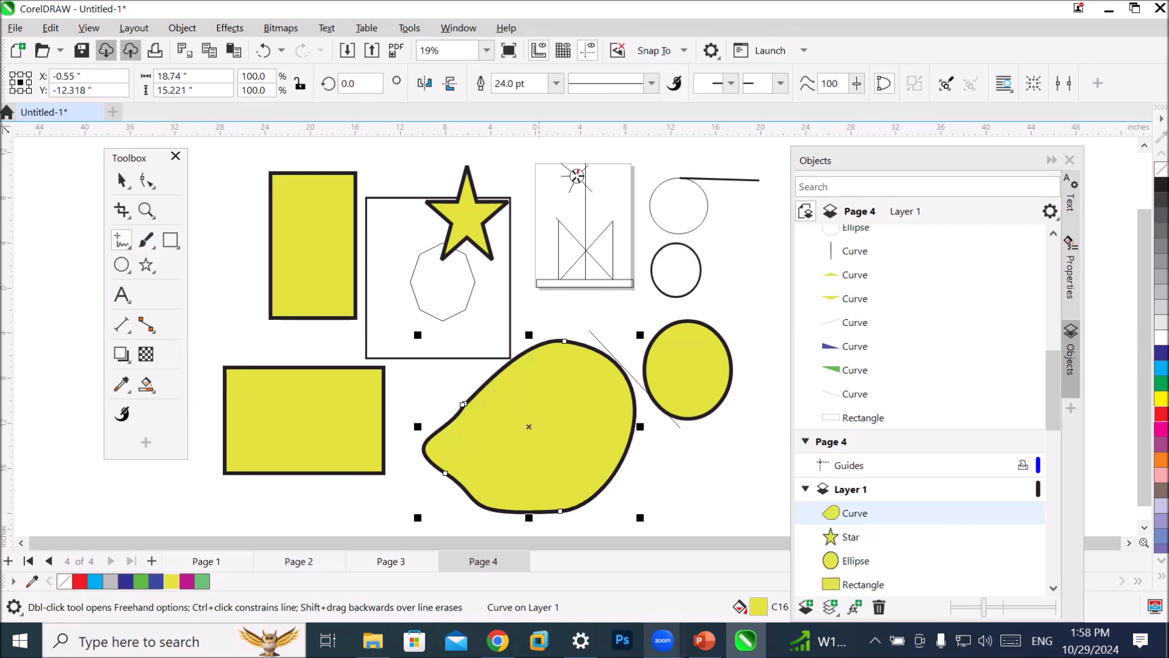
# Set the default fill for new graphic objects to no fill, with nothing selected.
pyautogui.moveTo(663, 640)
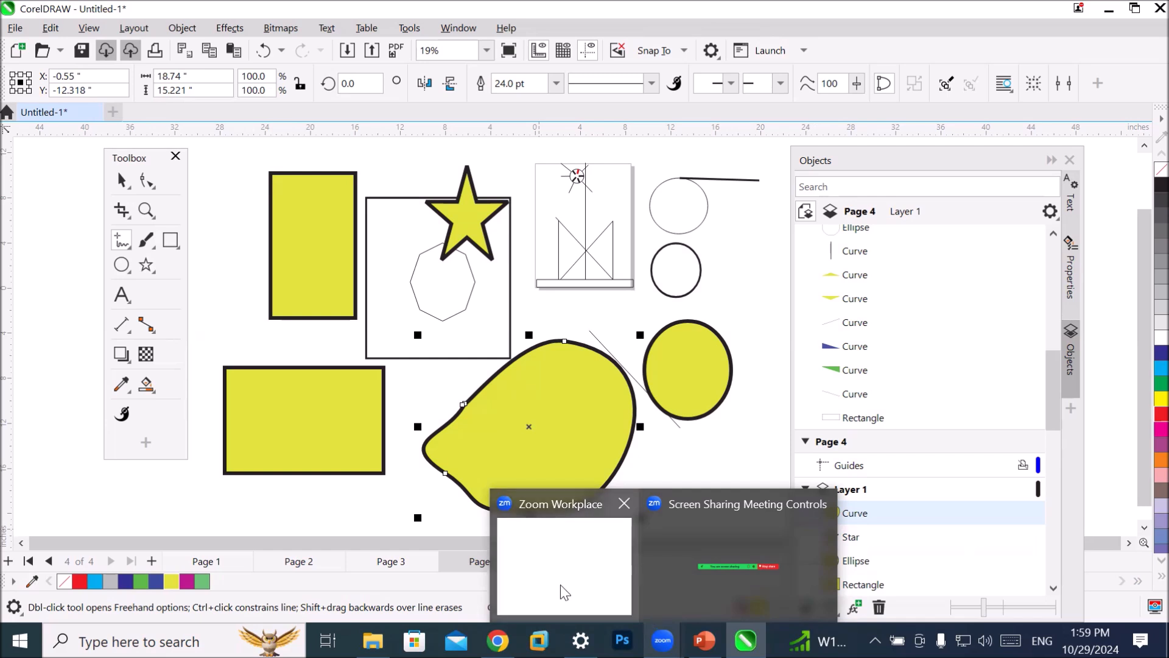
pyautogui.click(121, 181)
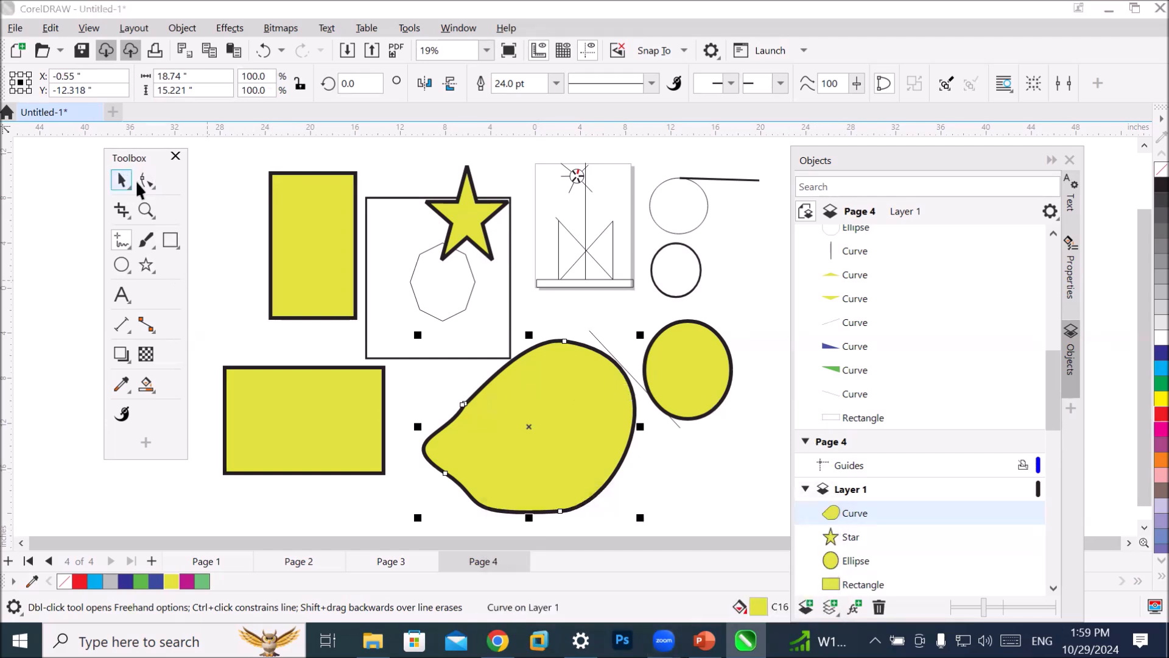
pyautogui.doubleClick(901, 153)
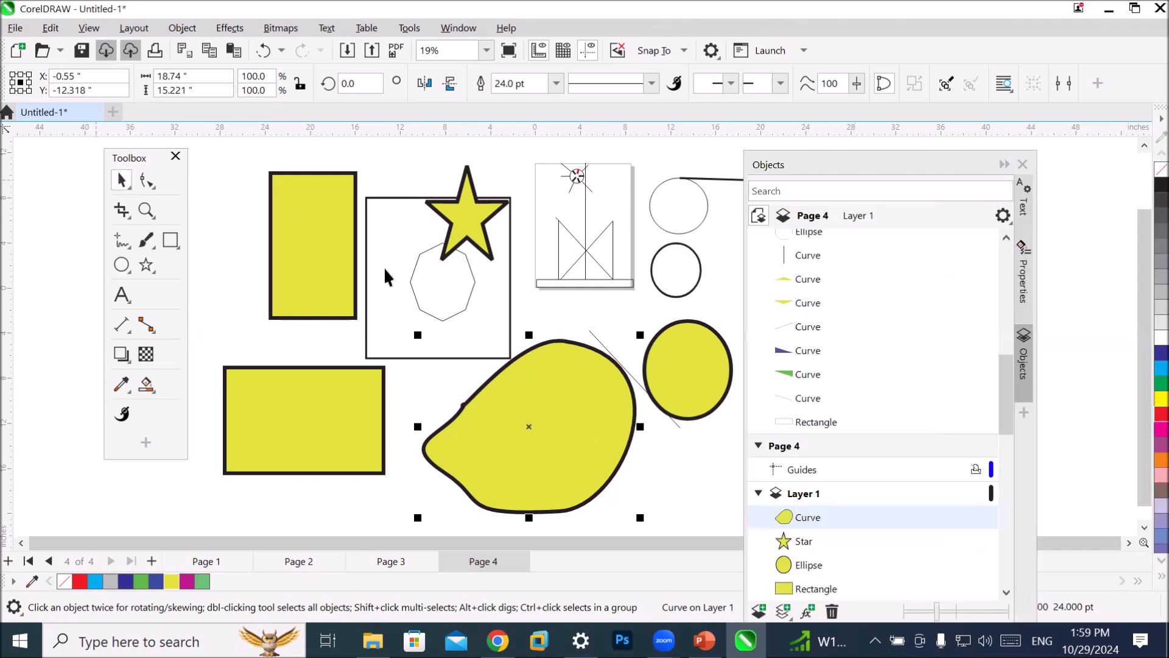
pyautogui.click(376, 155)
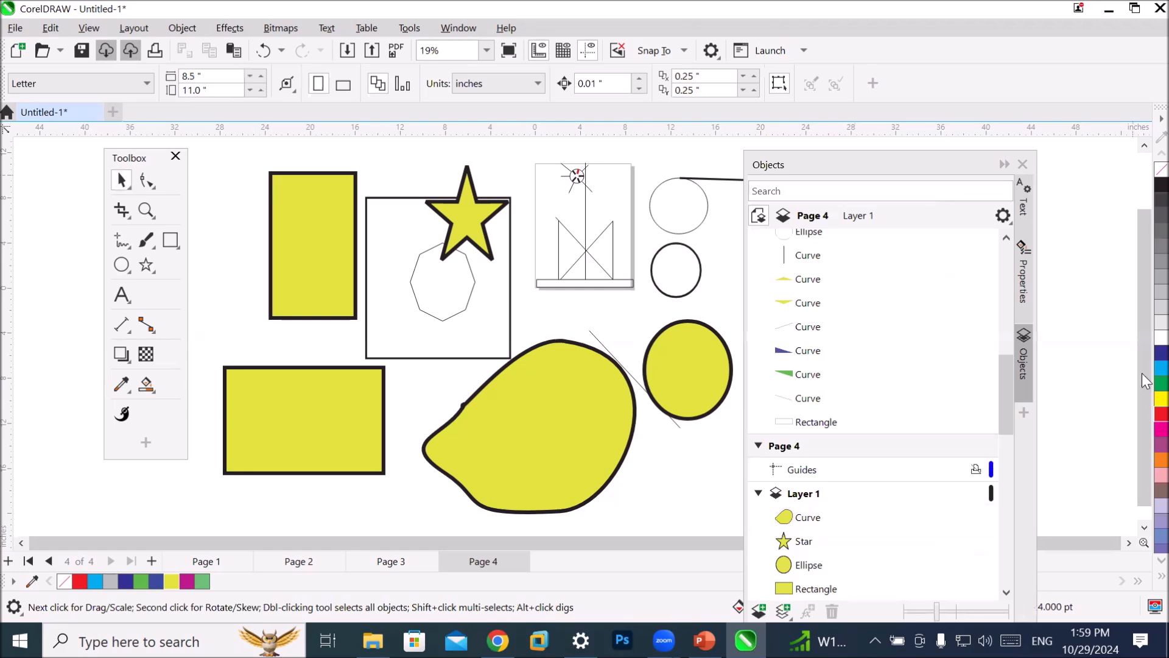
pyautogui.click(1143, 583)
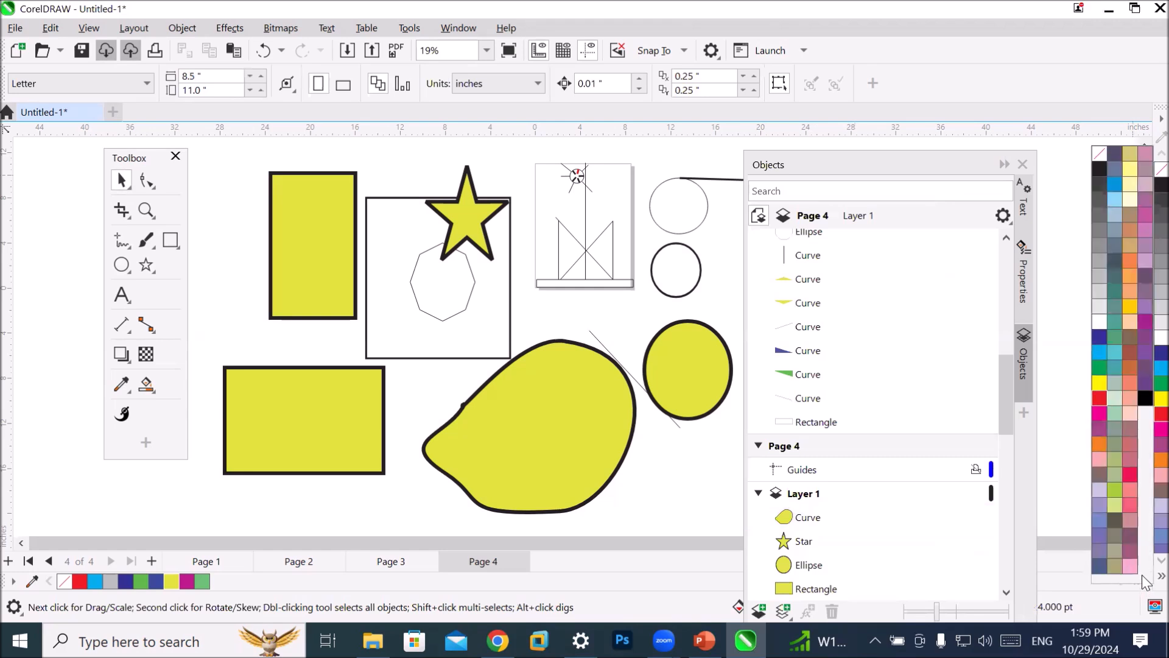
pyautogui.click(1101, 151)
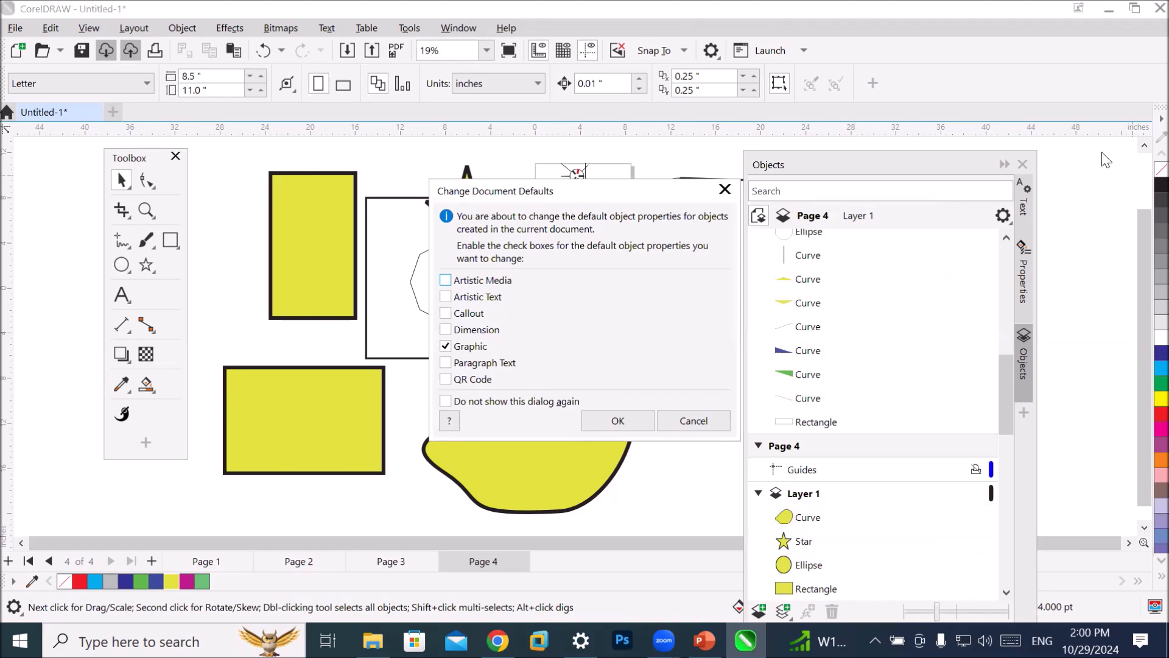
pyautogui.click(617, 419)
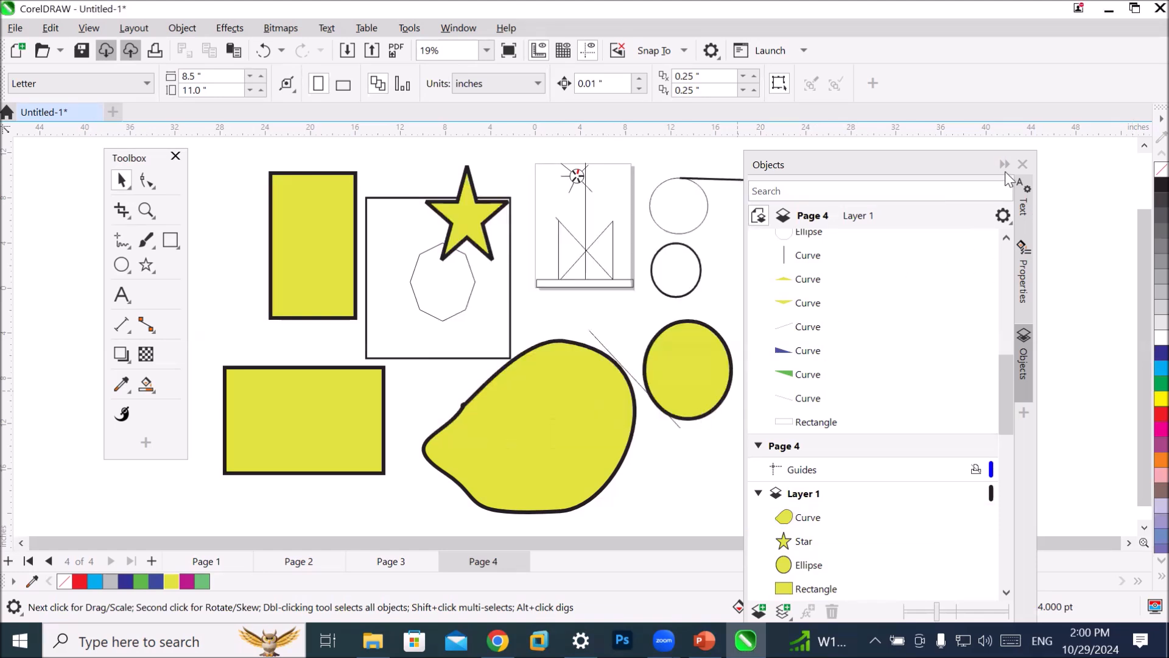
# Collapse the Objects docker and set red as the default outline colour for new graphic objects.
pyautogui.click(1004, 164)
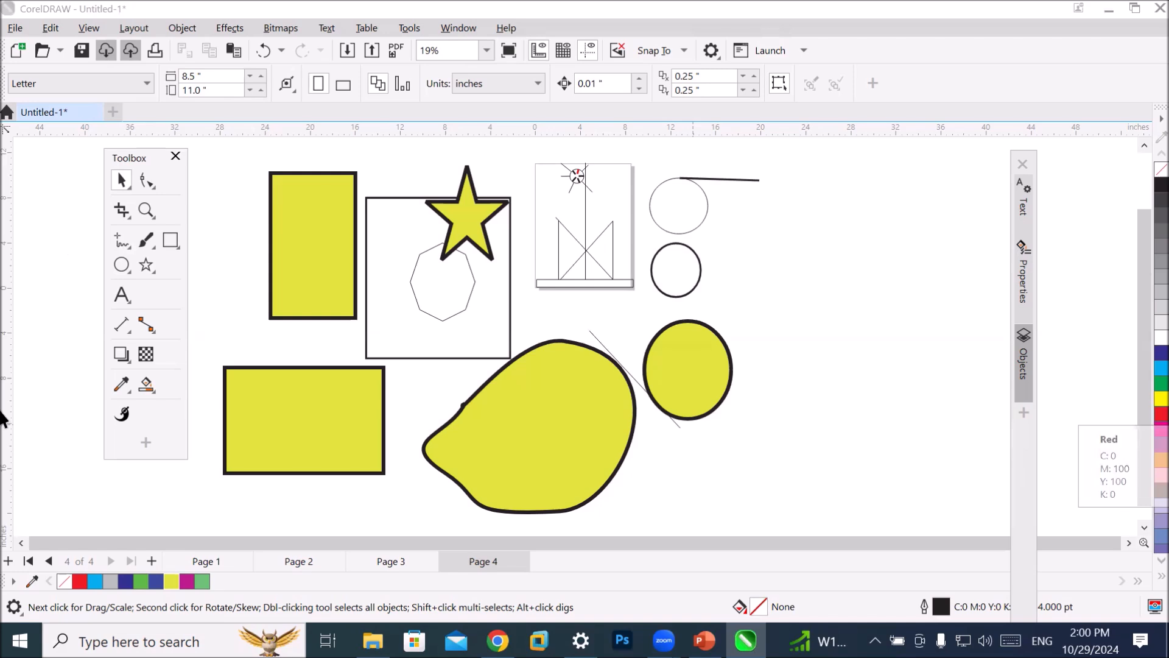
pyautogui.click(1144, 417)
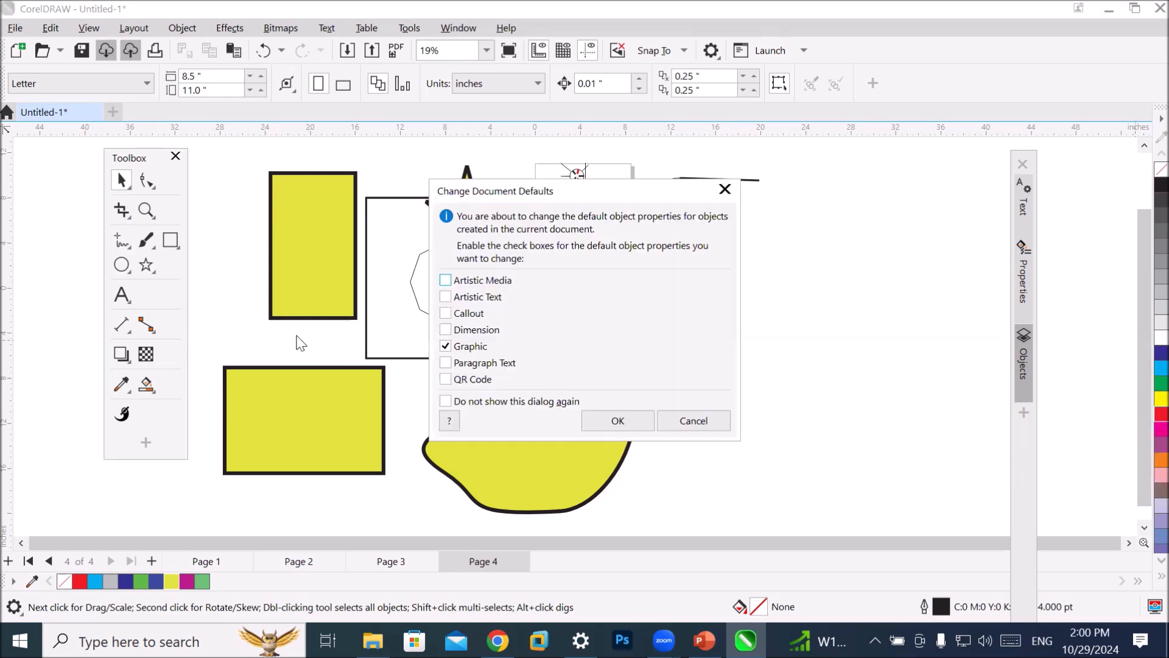
pyautogui.click(616, 419)
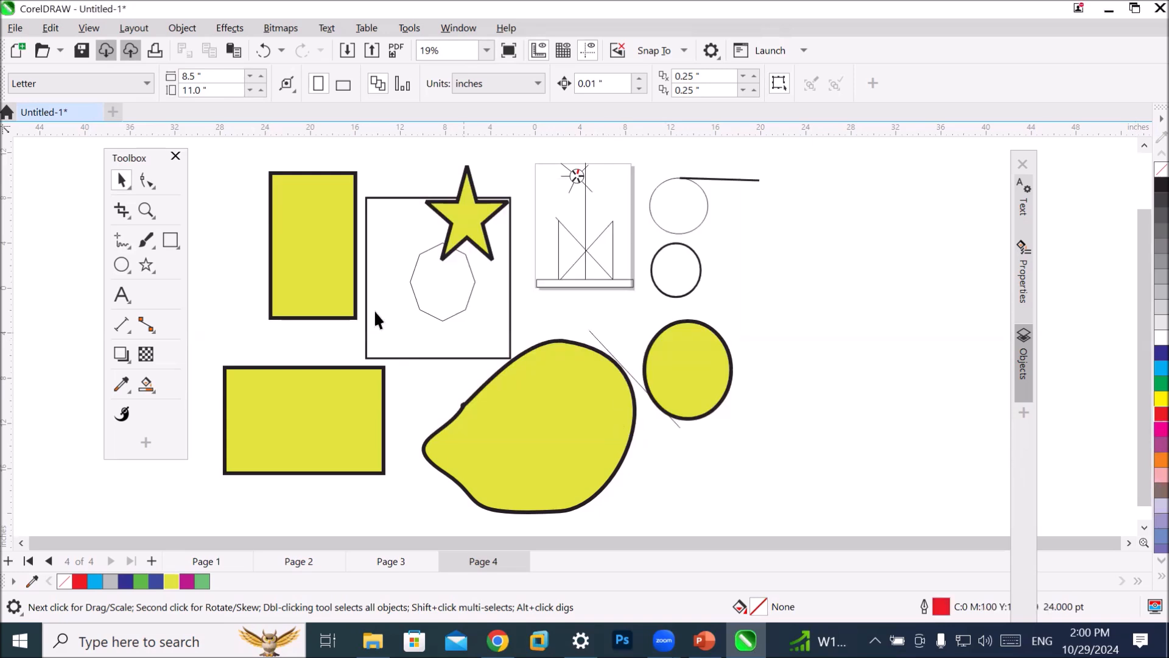
# Draw a wavy freehand line about 7.91 by 18.98 inches and, beside its lower end, an ellipse about 9.71 by 12.58 inches.
pyautogui.click(122, 242)
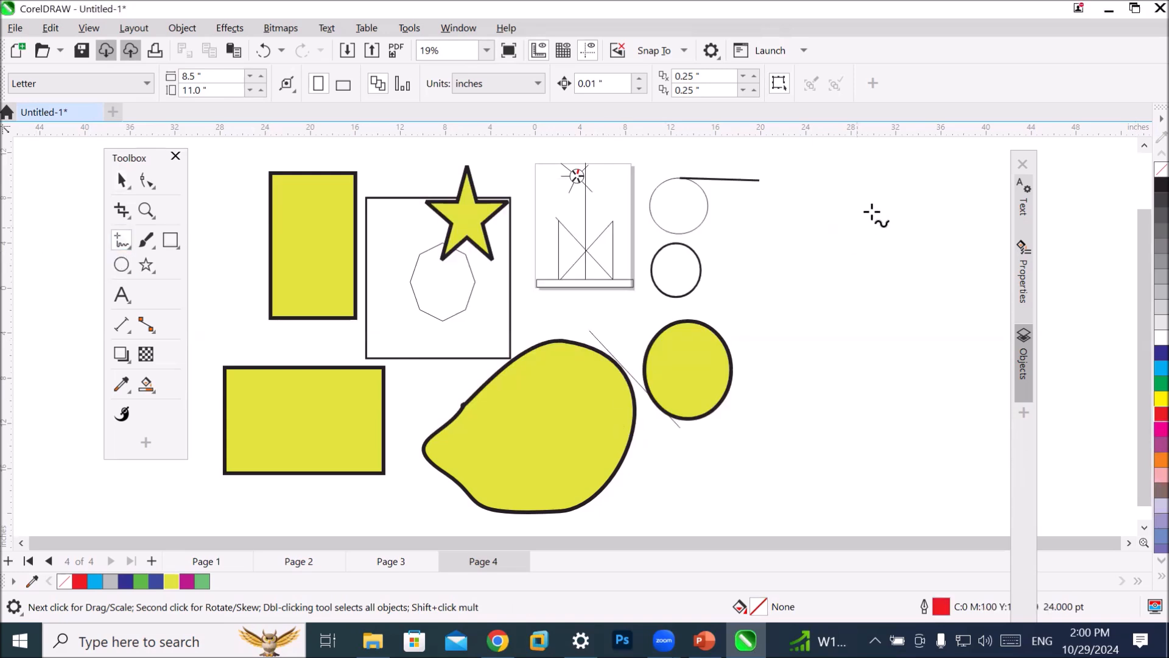
pyautogui.moveTo(852, 179)
pyautogui.mouseDown()
pyautogui.moveTo(868, 259)
pyautogui.moveTo(791, 314)
pyautogui.moveTo(829, 370)
pyautogui.moveTo(797, 393)
pyautogui.mouseUp()
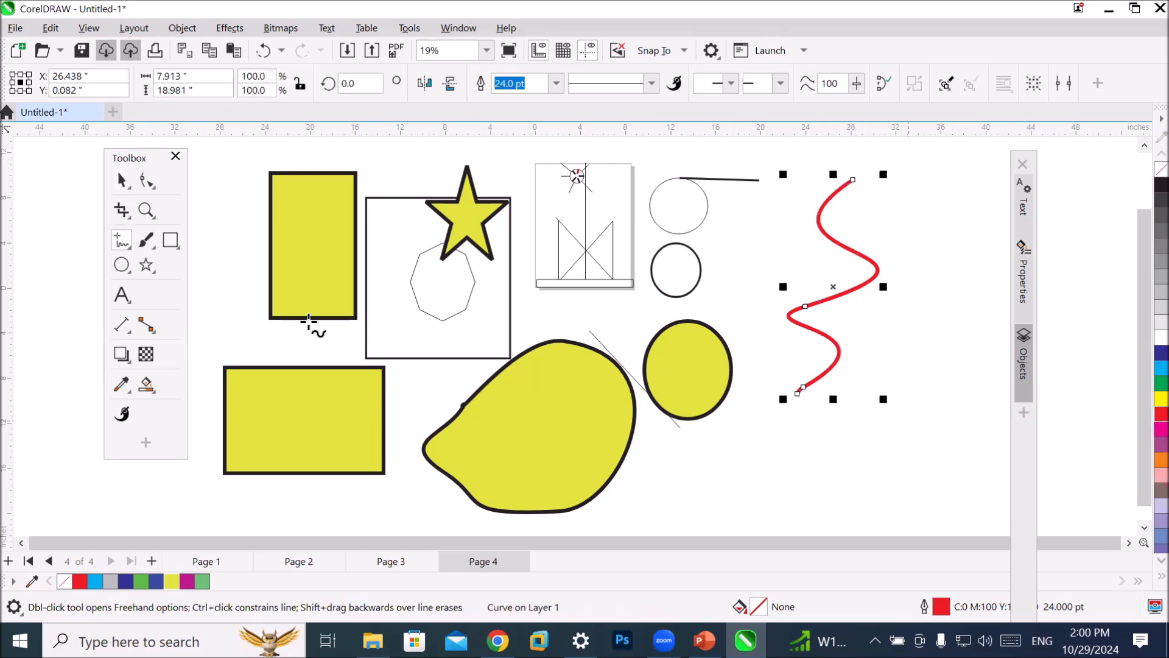
pyautogui.click(122, 265)
pyautogui.moveTo(877, 327); pyautogui.dragTo(993, 475)
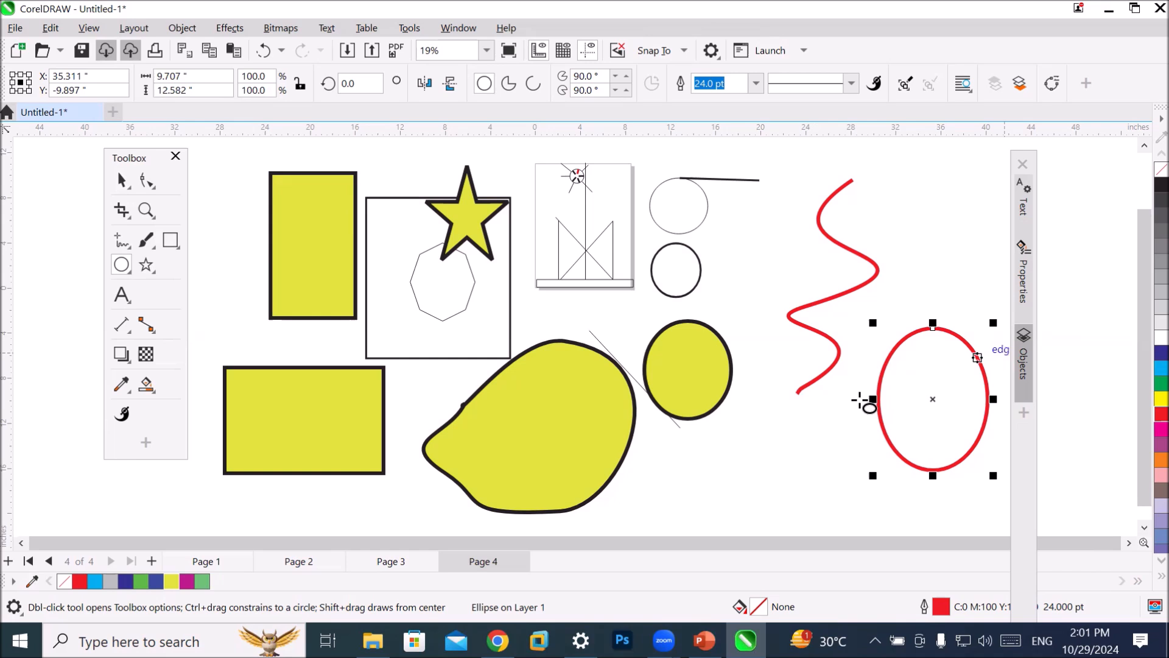
pyautogui.click(116, 186)
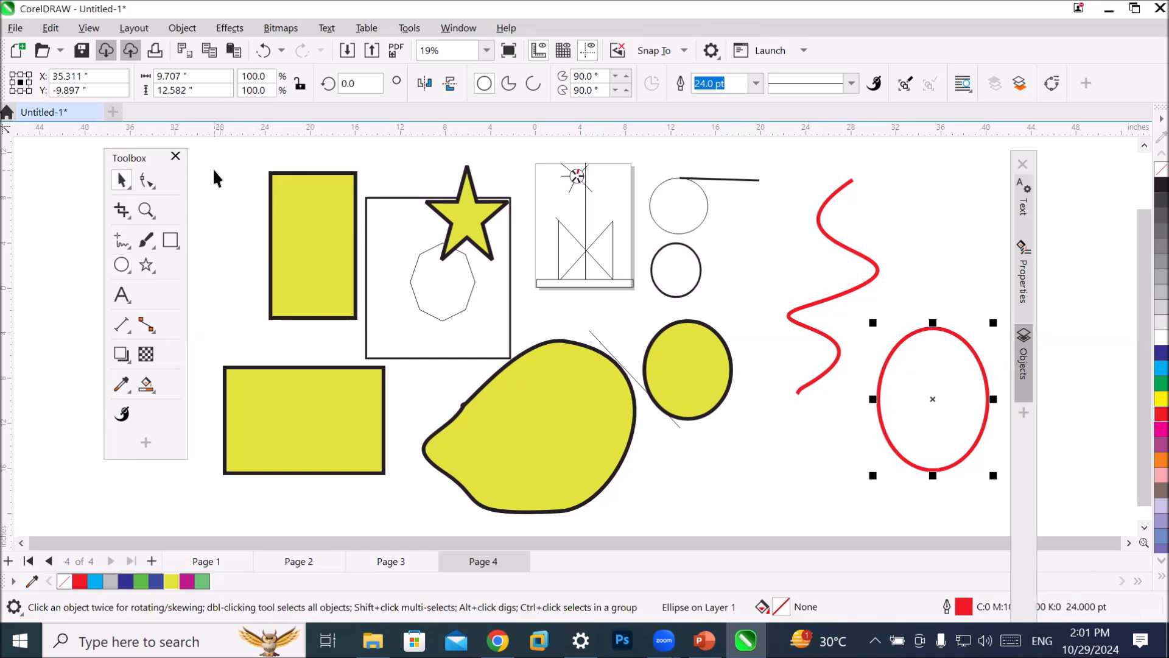
pyautogui.click(221, 163)
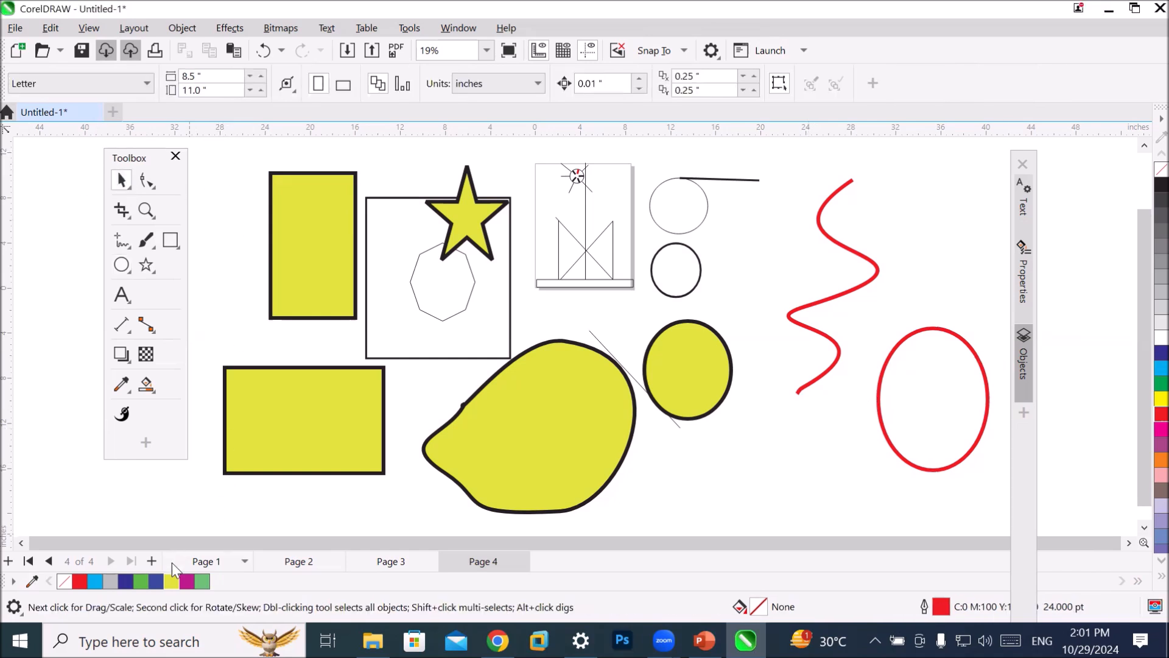
pyautogui.click(178, 584)
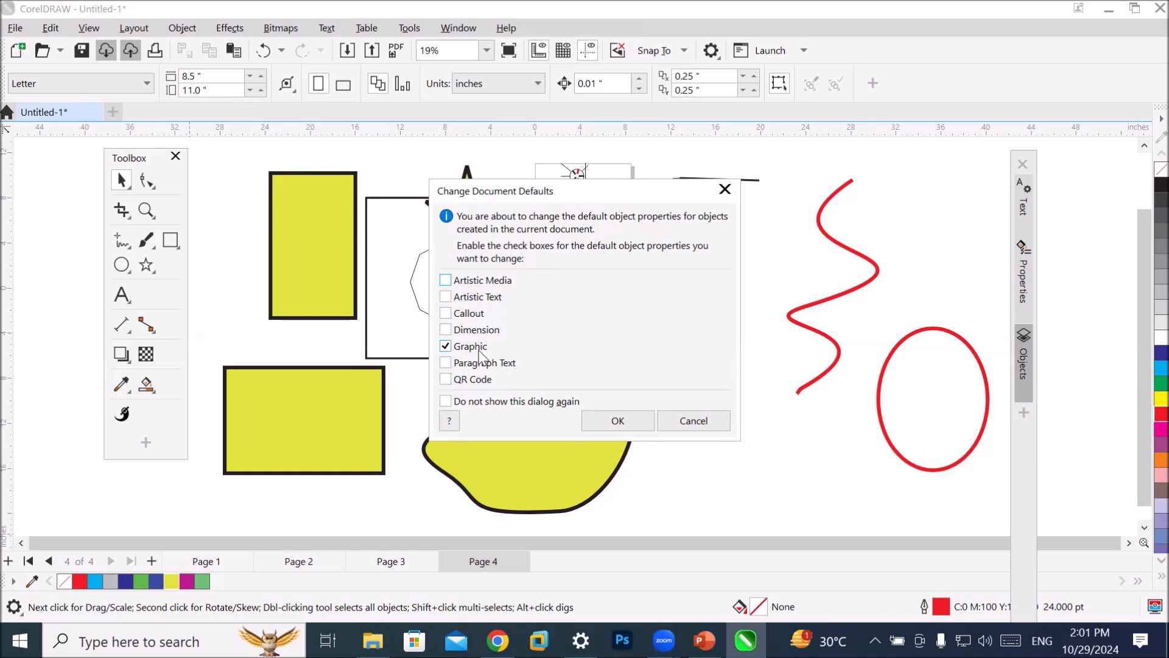
pyautogui.click(678, 422)
# Delete all objects on and around Page 4.
pyautogui.scroll(-1, 437, 250)
pyautogui.scroll(-1, 437, 249)
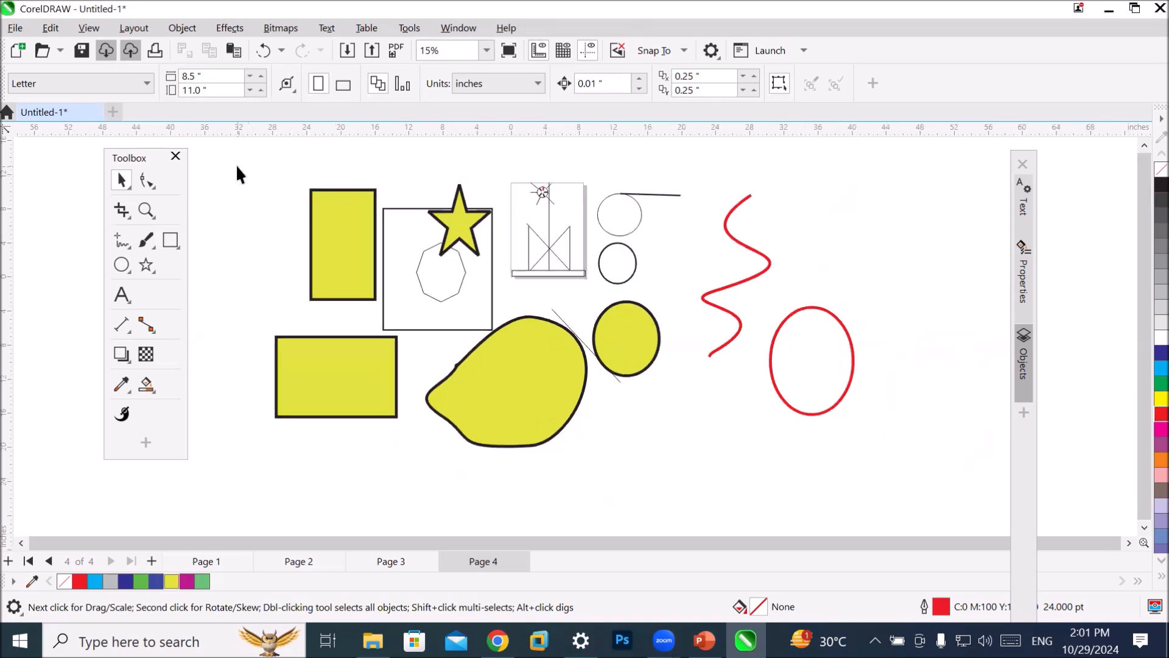
pyautogui.hotkey('ctrl', 'a')
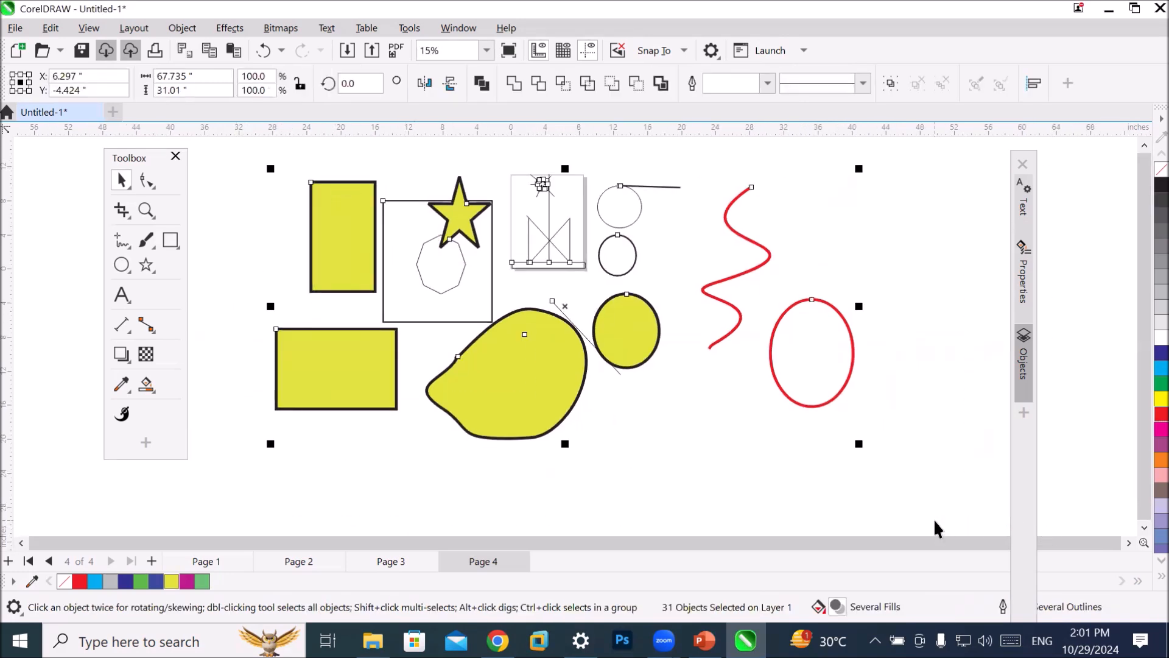
pyautogui.press('Delete')
pyautogui.scroll(5, 558, 152)
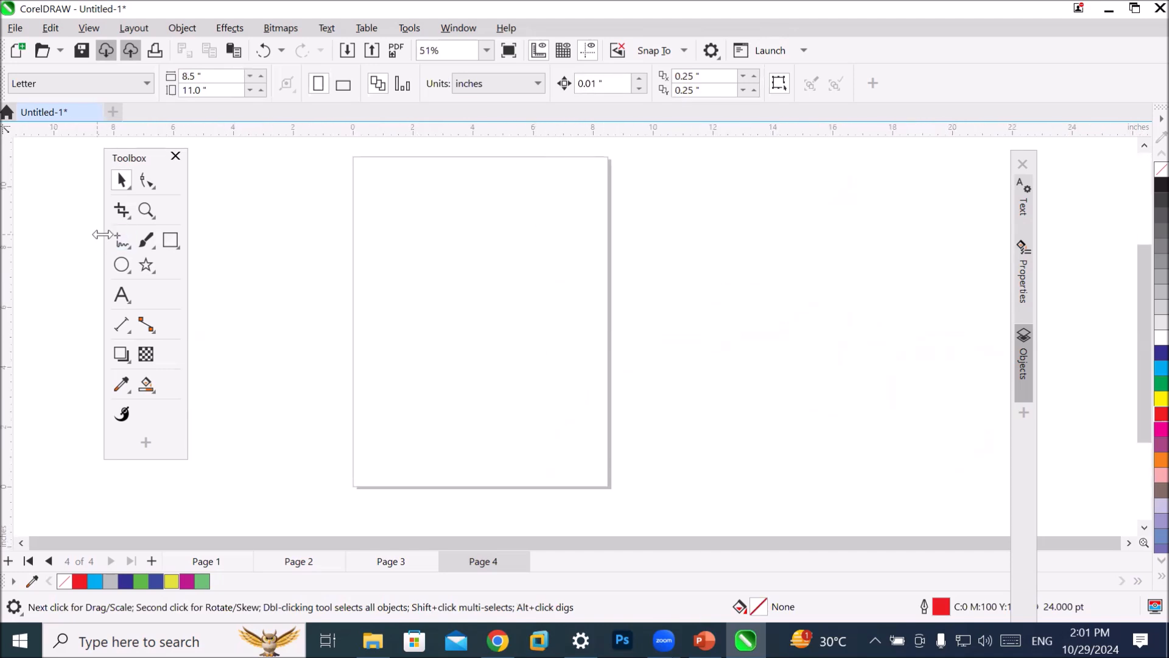
# Draw a nearly circular ellipse about 5.99 by 6.16 inches in the middle of the page.
pyautogui.click(119, 247)
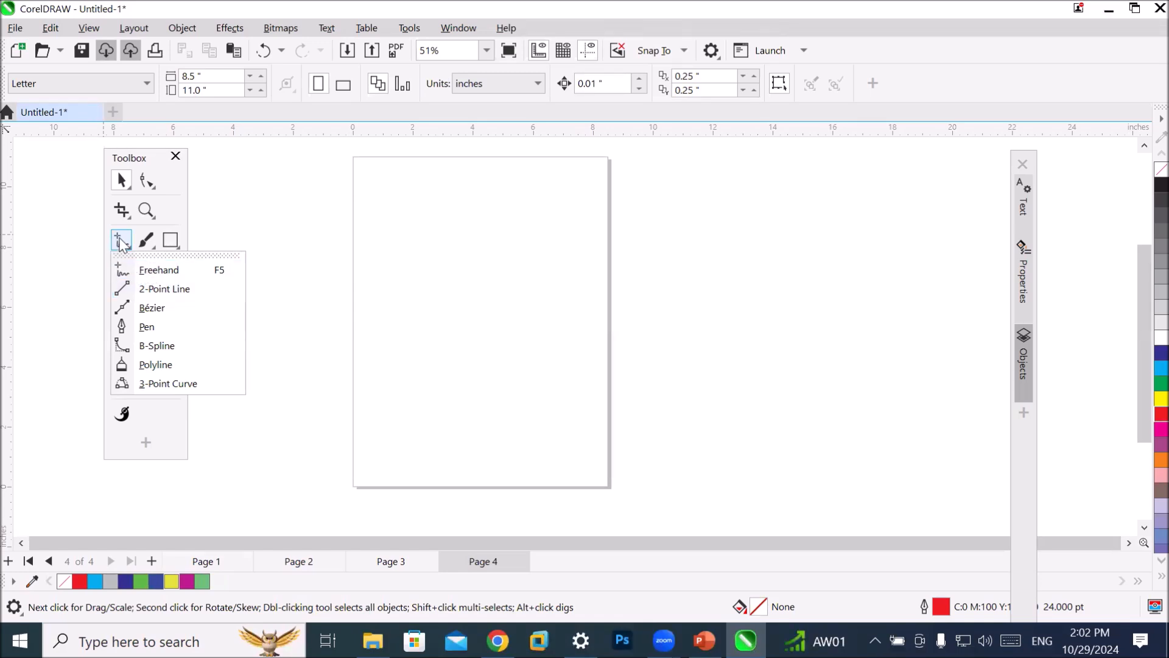
pyautogui.press('Escape')
pyautogui.click(121, 265)
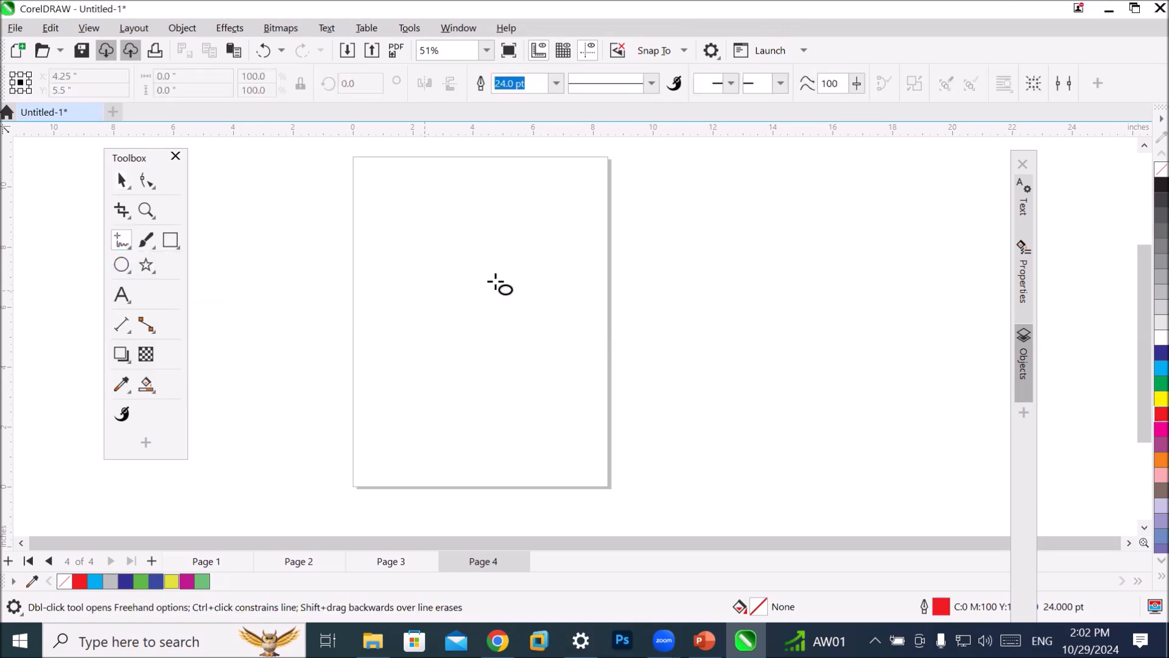
pyautogui.moveTo(400, 215); pyautogui.dragTo(584, 404)
pyautogui.scroll(1, 530, 167)
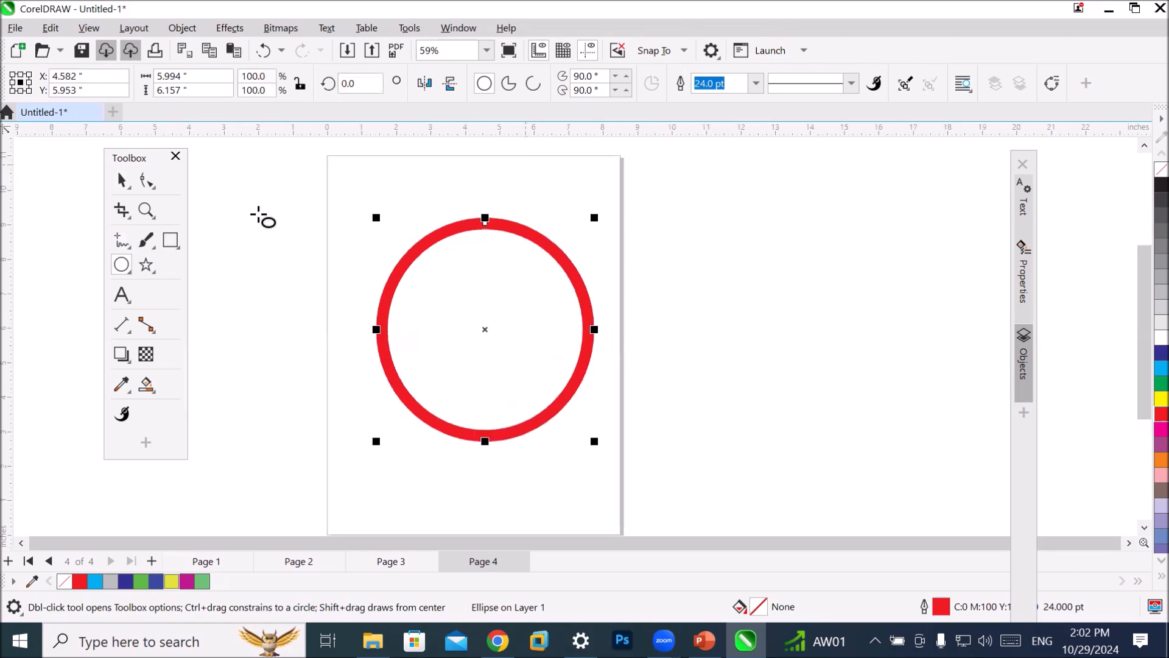
# Draw two tangential 2-point lines, one from the circle's top to the right and one about 11.2 inches long from its bottom to the left.
pyautogui.click(121, 240)
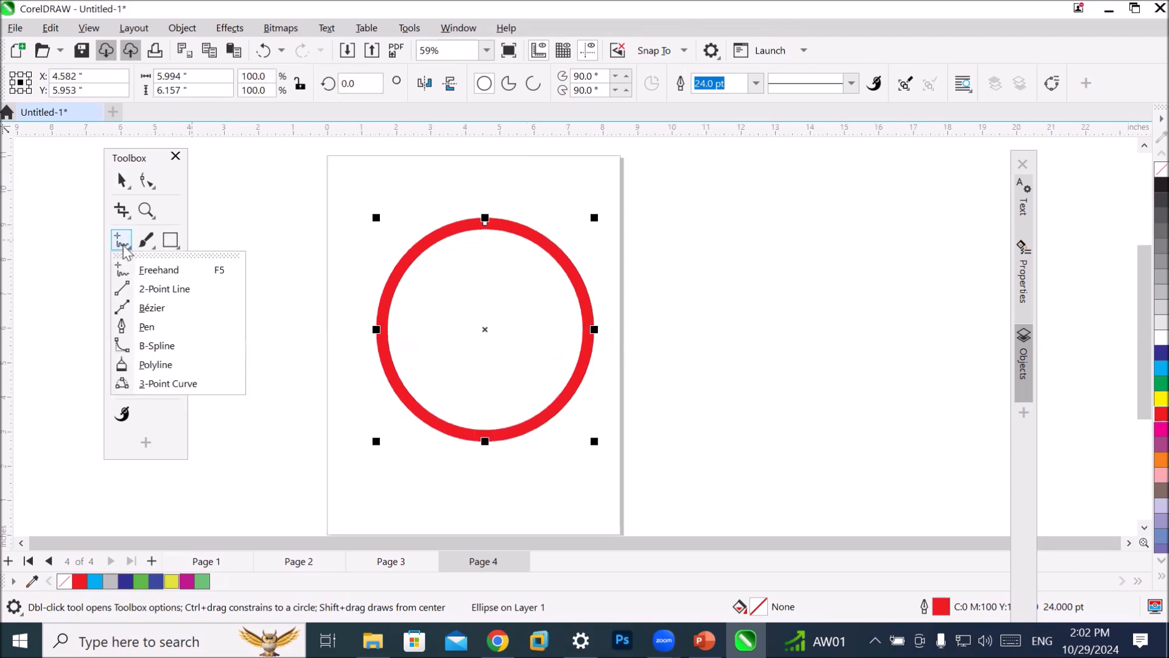
pyautogui.click(146, 240)
pyautogui.click(121, 240)
pyautogui.click(161, 290)
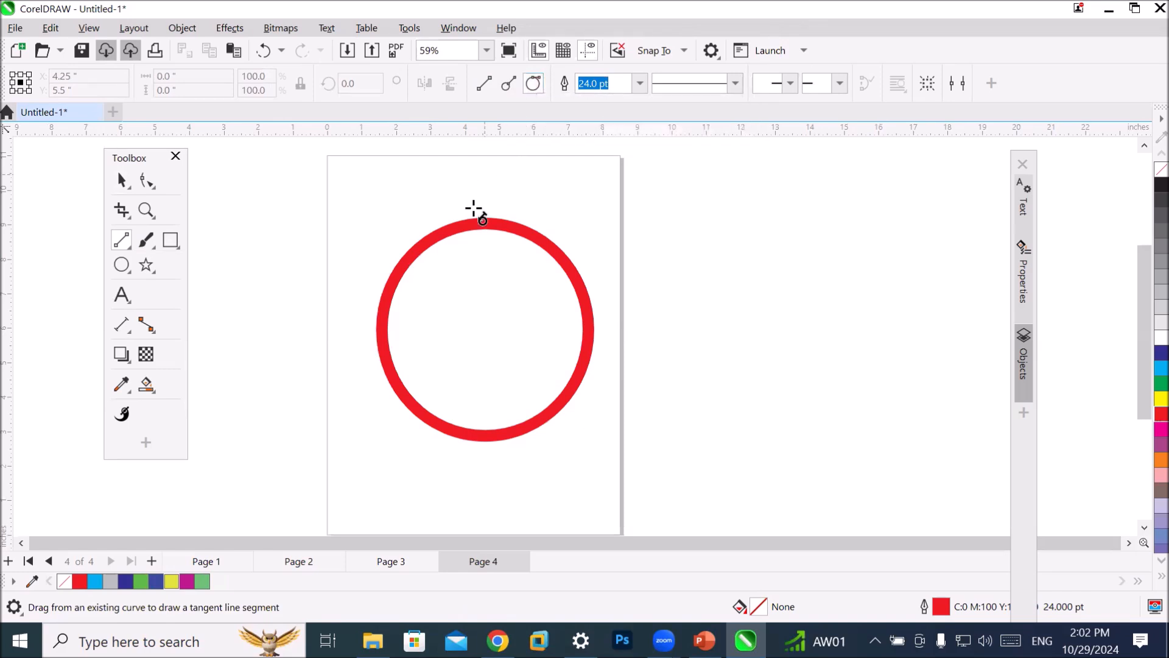
pyautogui.moveTo(492, 218); pyautogui.dragTo(877, 255)
pyautogui.moveTo(492, 470); pyautogui.dragTo(96, 472)
# Draw two tangential lines, about 11.6 inches downward from the circle's right side and about 9.6 inches upward from its left side.
pyautogui.scroll(-1, 642, 447)
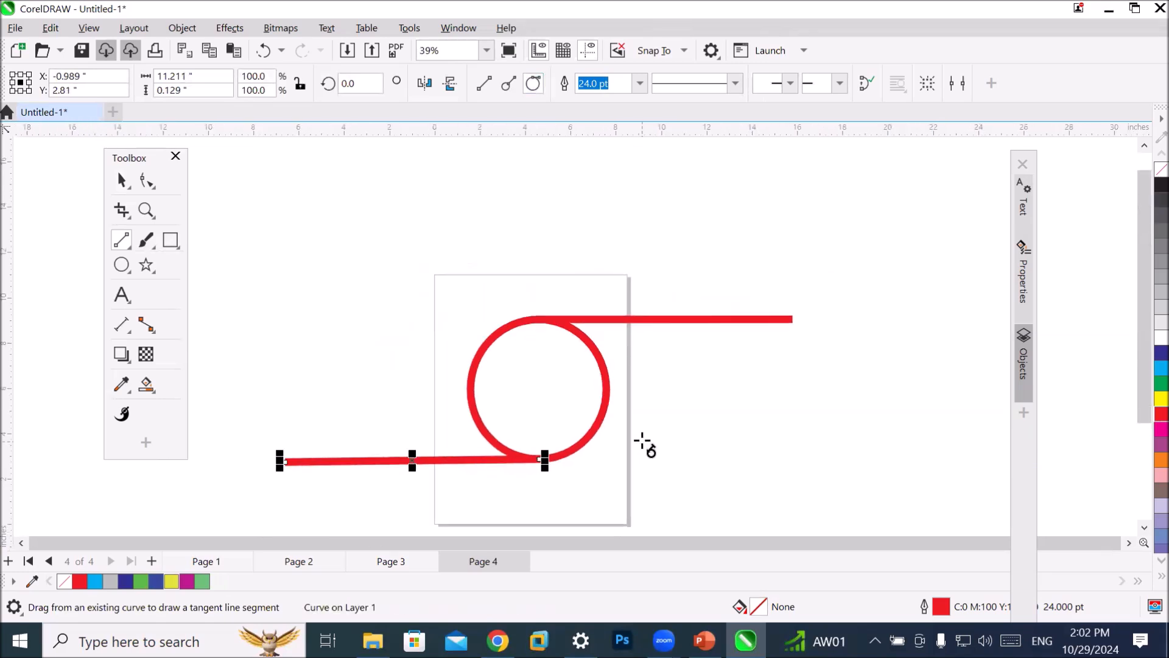
pyautogui.moveTo(614, 404); pyautogui.dragTo(607, 503)
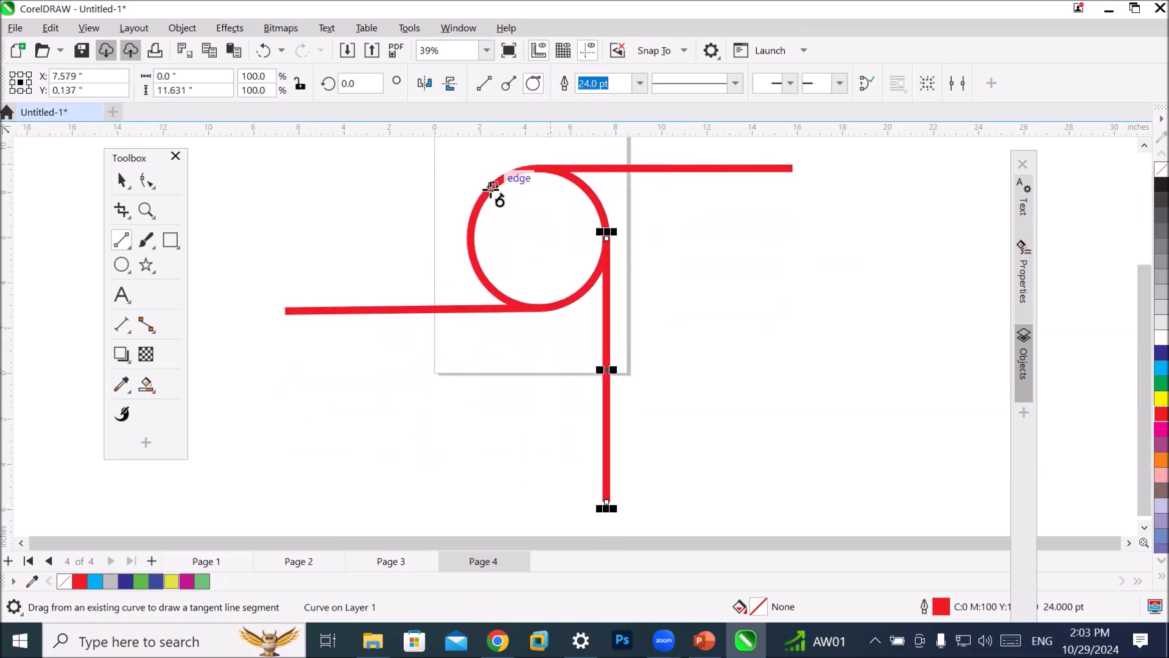
pyautogui.moveTo(470, 232); pyautogui.dragTo(473, 195)
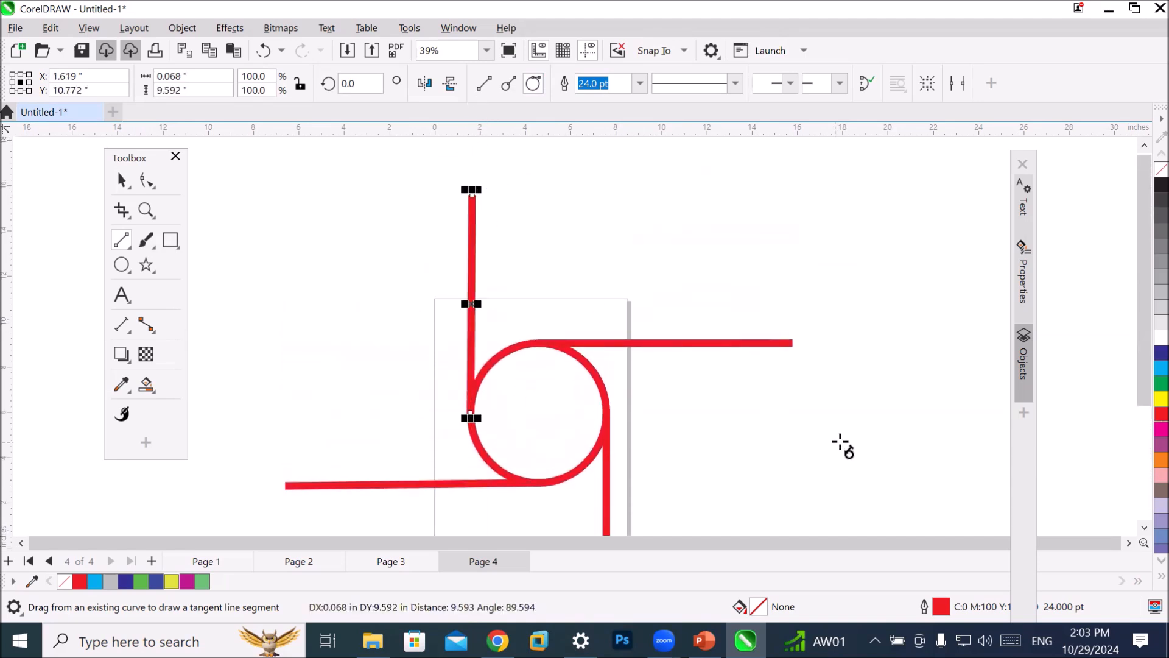
# Select the circle and its four tangential lines and scale them down together to about 6.89 by 6.54 inches.
pyautogui.scroll(-3, 844, 445)
pyautogui.scroll(-2, 846, 442)
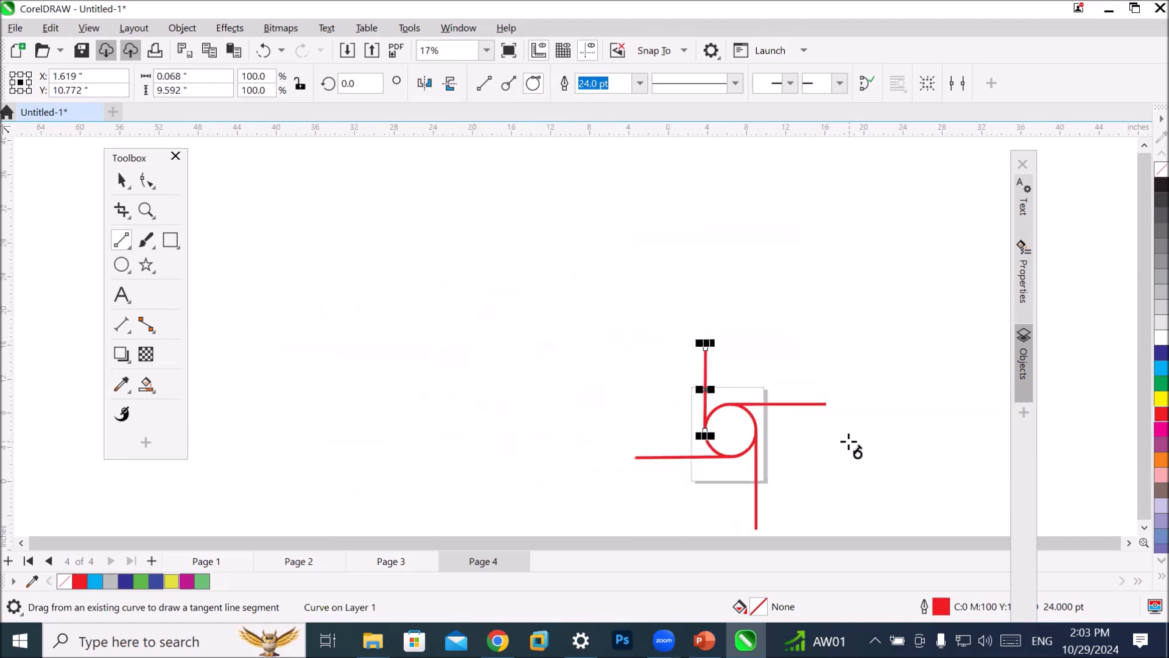
pyautogui.hscroll(2, 1130, 542)
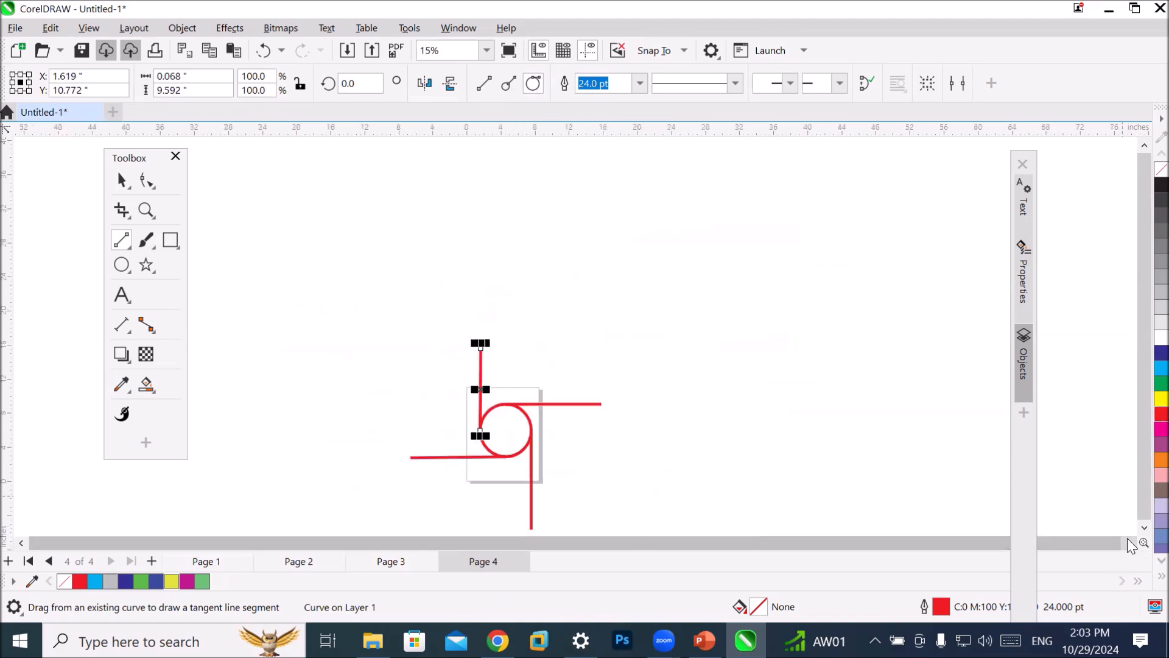
pyautogui.click(1144, 528)
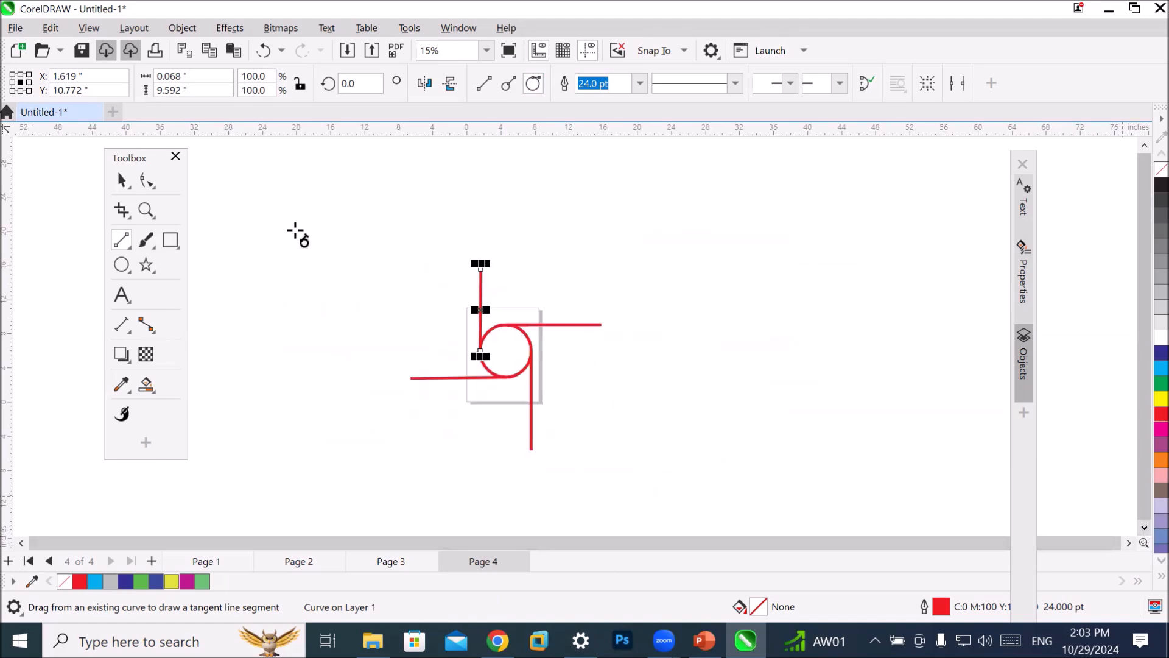
pyautogui.press('space')
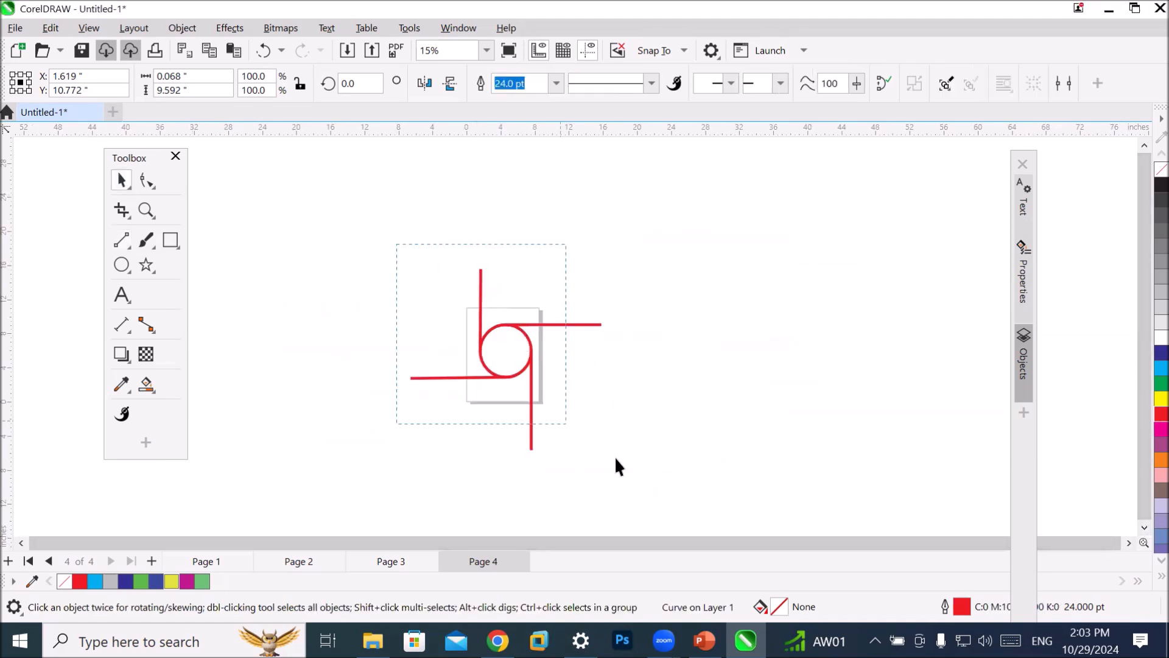
pyautogui.moveTo(630, 512); pyautogui.dragTo(630, 505)
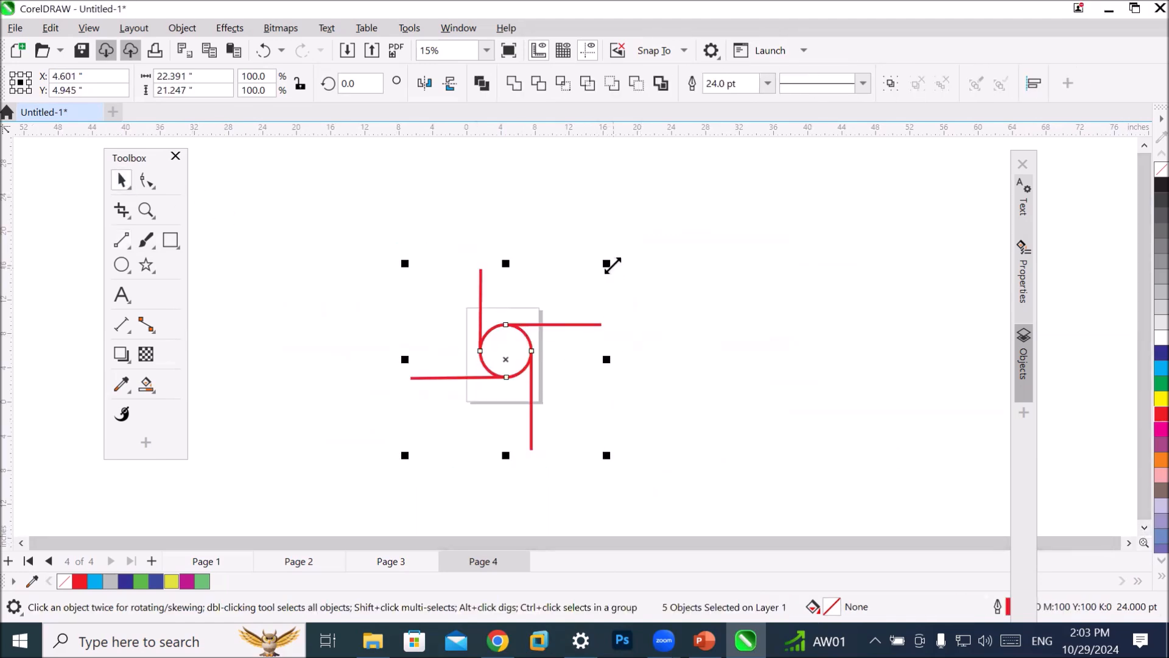
pyautogui.moveTo(611, 265); pyautogui.dragTo(516, 326)
pyautogui.scroll(5, 526, 291)
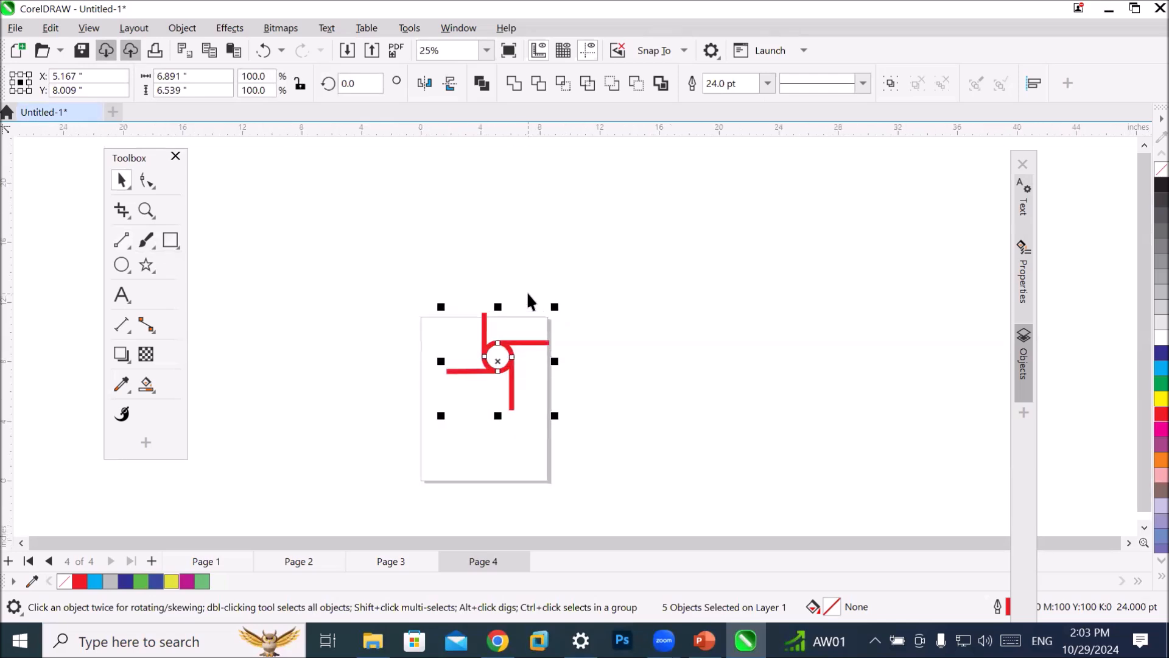
# Shrink the selected circle and lines further to about 0.99 by 0.94 inches in the upper part of the page.
pyautogui.moveTo(566, 316); pyautogui.dragTo(484, 390)
pyautogui.moveTo(443, 434); pyautogui.dragTo(409, 367)
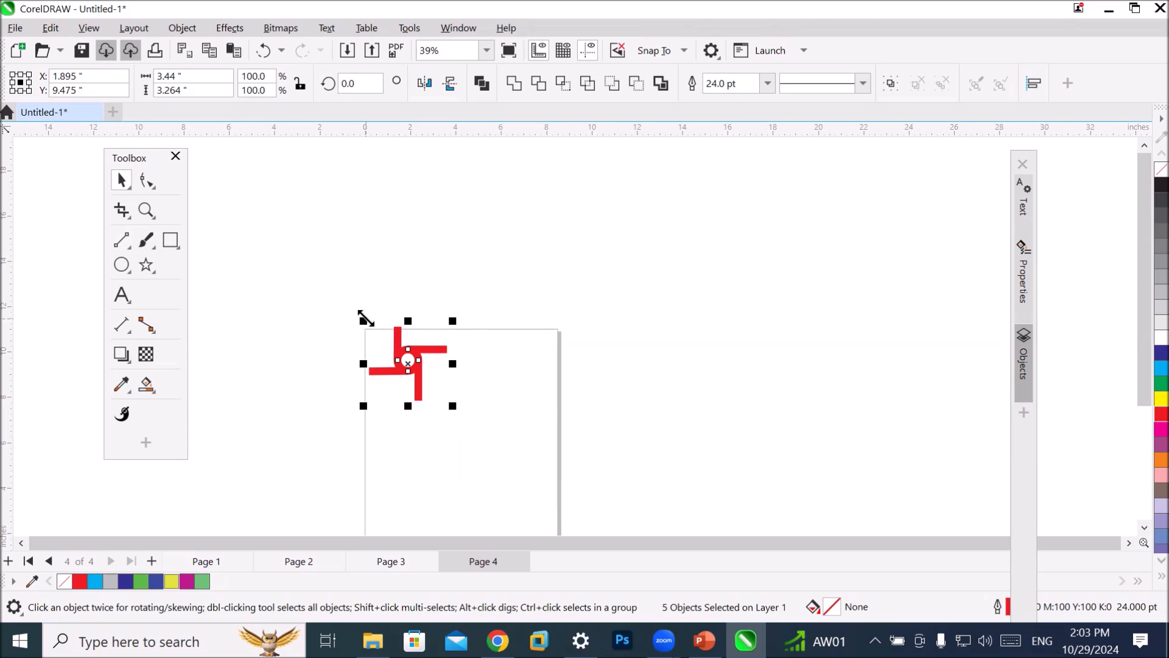
pyautogui.scroll(3, 363, 318)
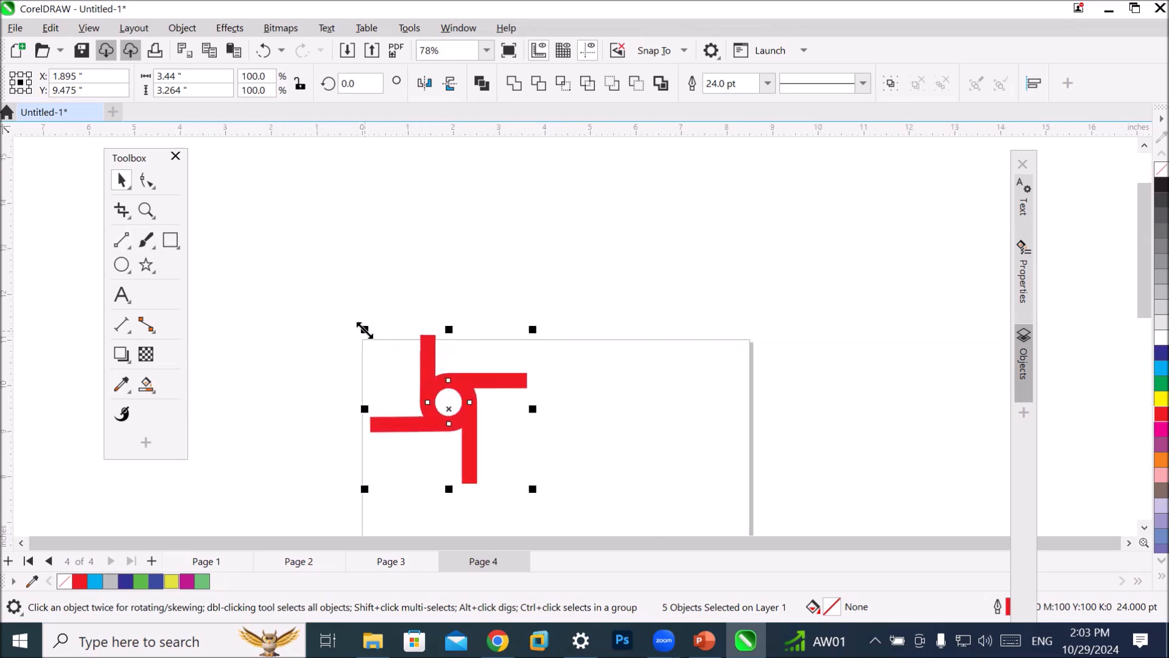
pyautogui.moveTo(366, 333); pyautogui.dragTo(456, 431)
pyautogui.scroll(2, 552, 503)
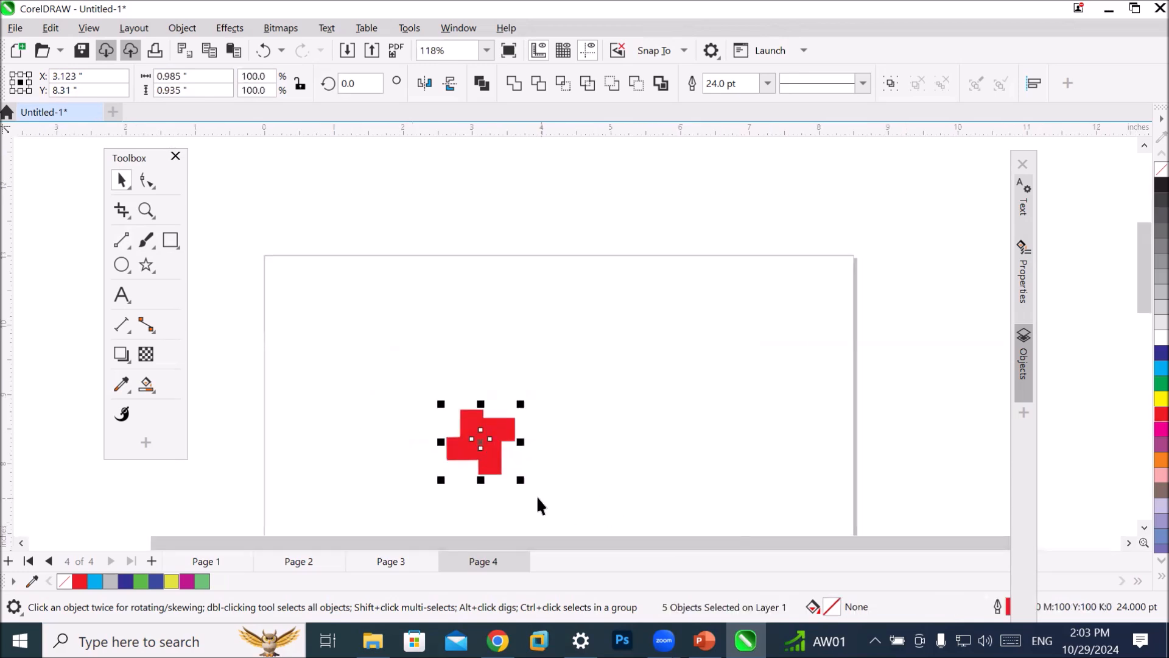
# Set the outline width of the selected circle and four lines to Hairline.
pyautogui.scroll(3, 535, 495)
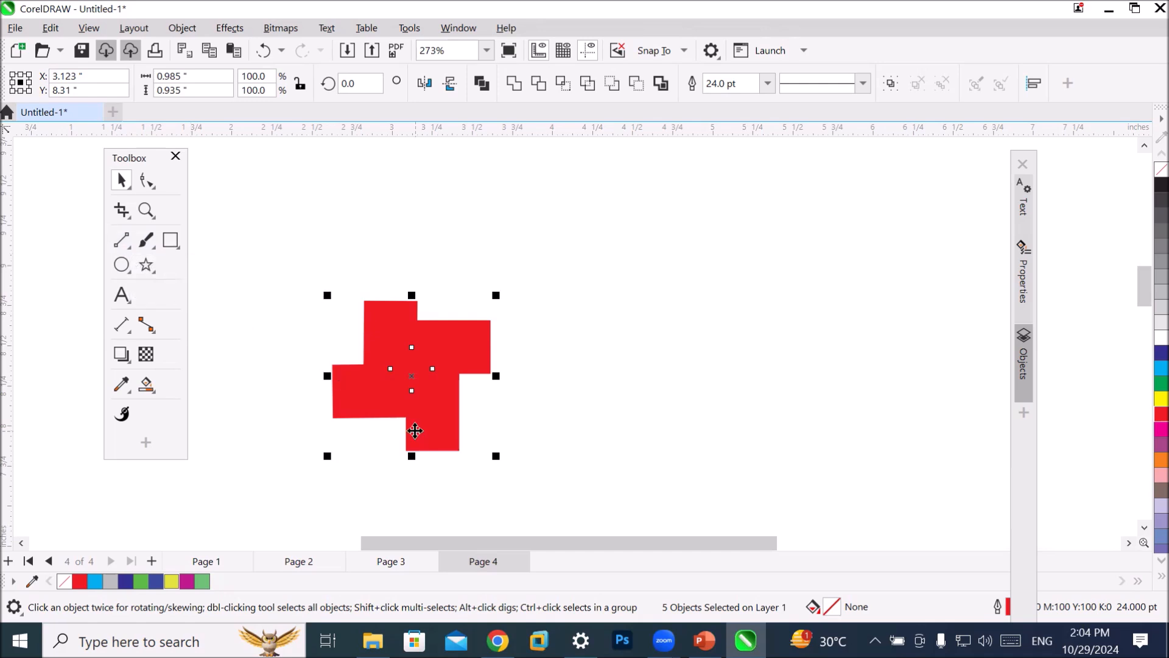
pyautogui.click(766, 85)
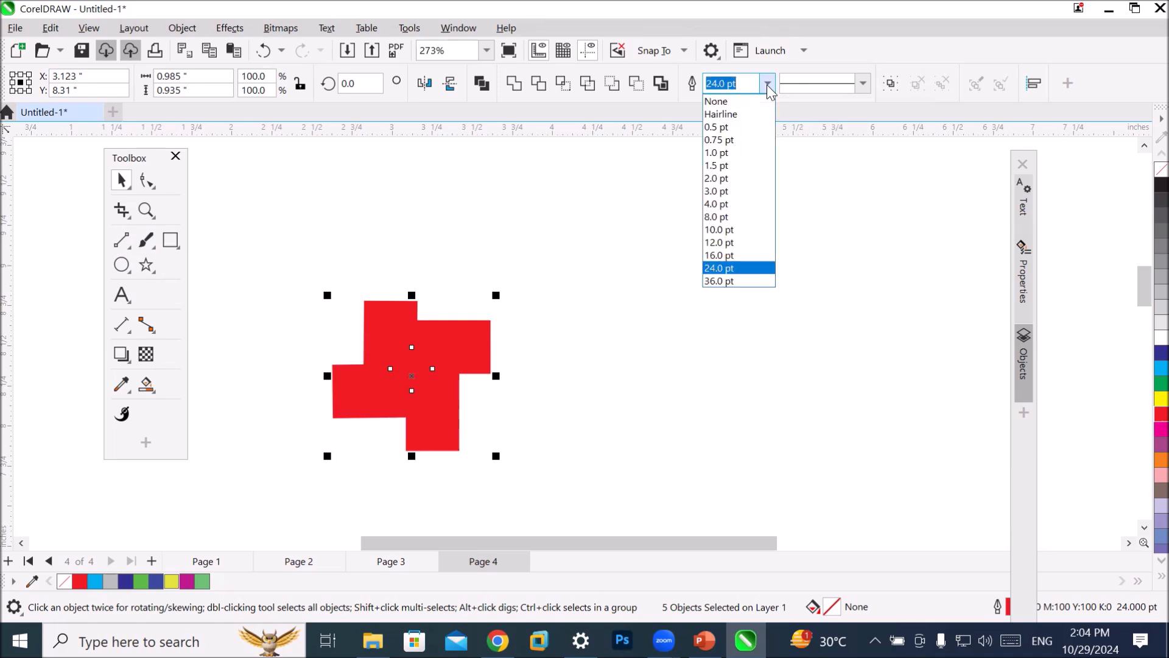
pyautogui.click(751, 112)
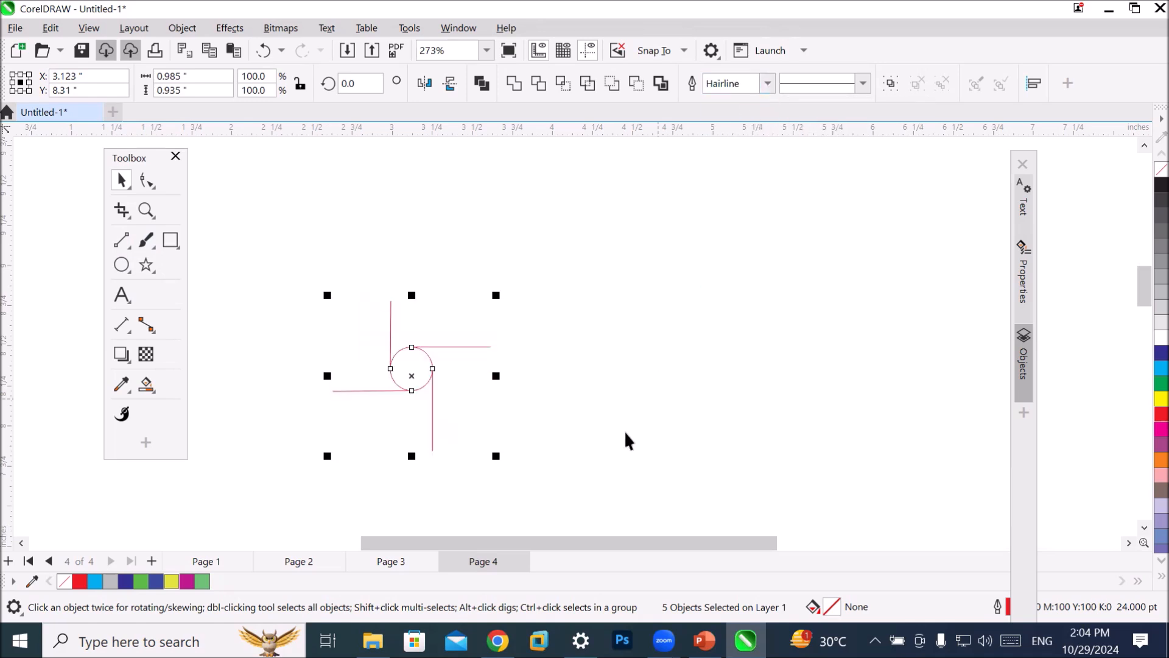
pyautogui.scroll(3, 401, 420)
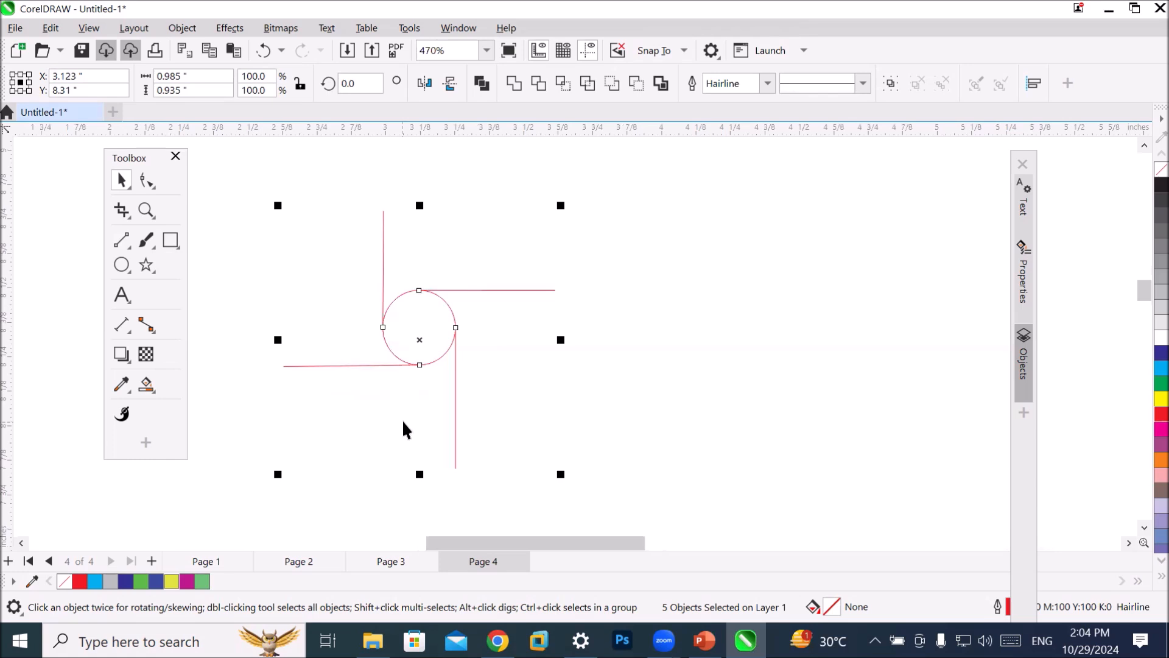
pyautogui.scroll(1, 404, 429)
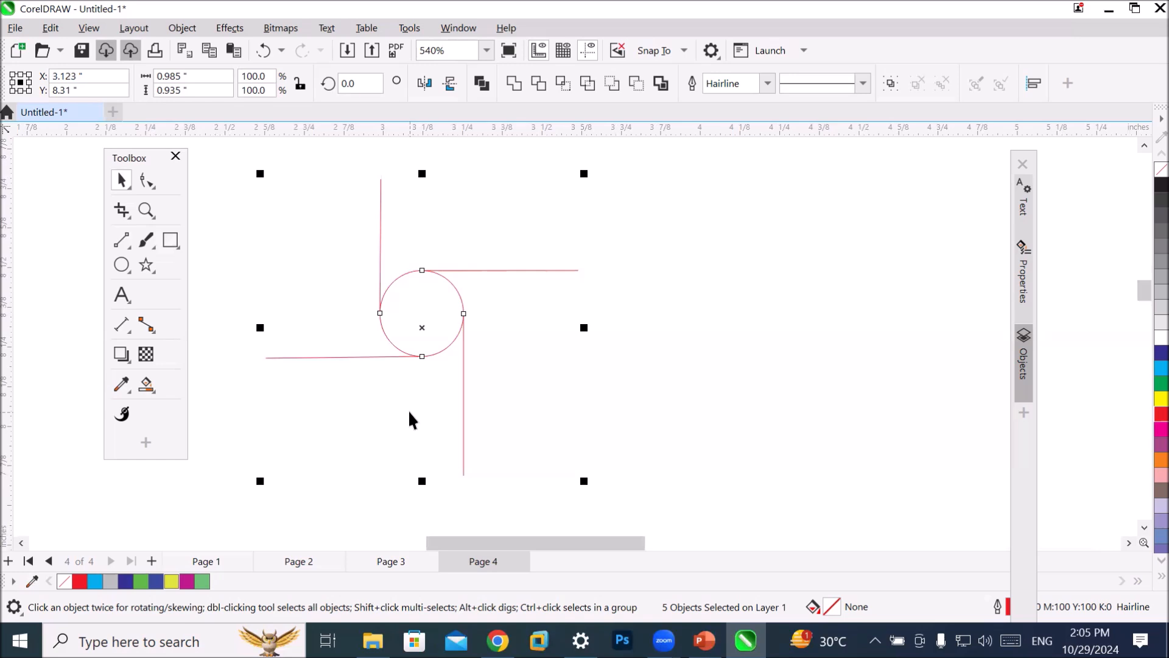
# Set the outline width of the circle and four lines to 1.5 pt and deselect them.
pyautogui.click(767, 85)
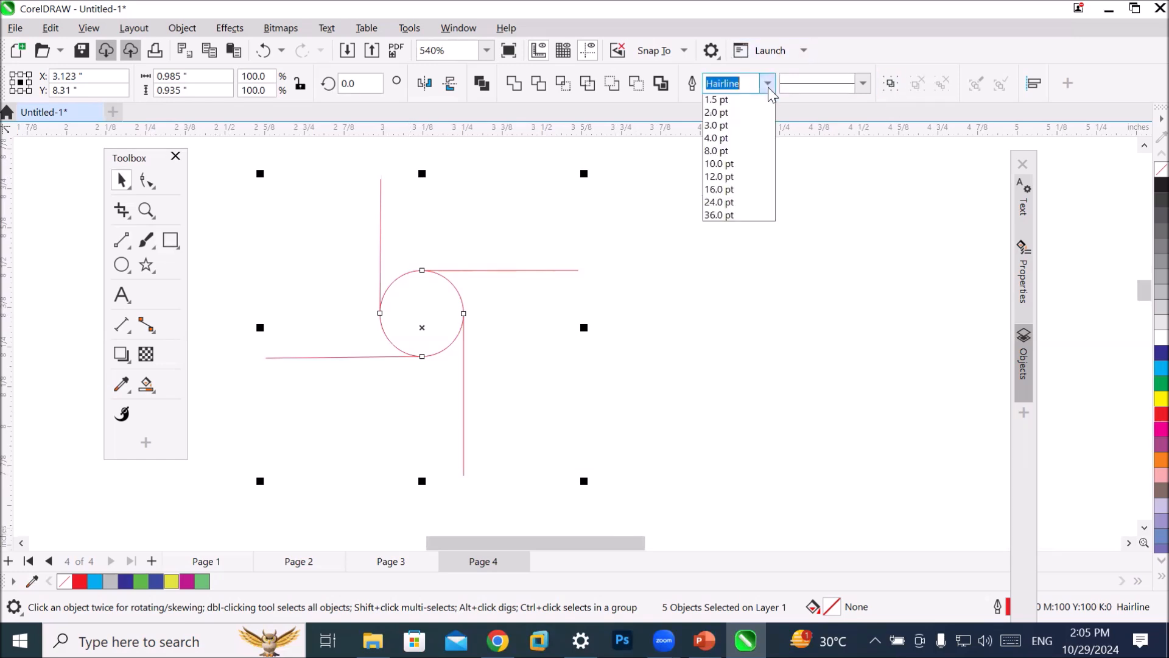
pyautogui.click(731, 166)
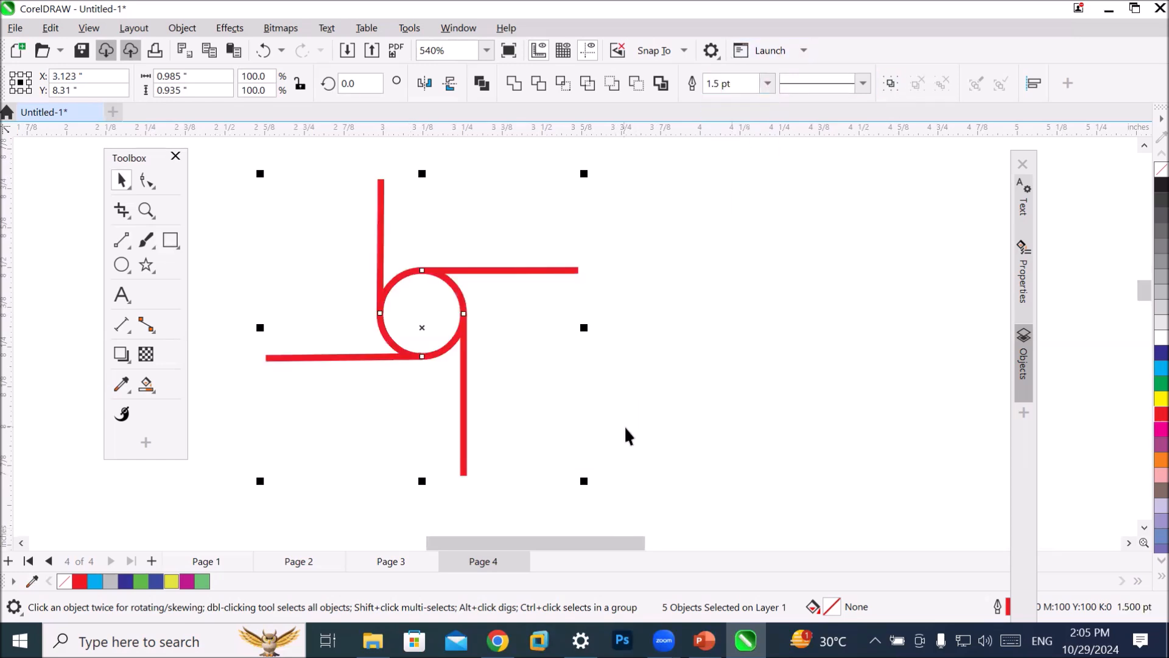
pyautogui.click(735, 340)
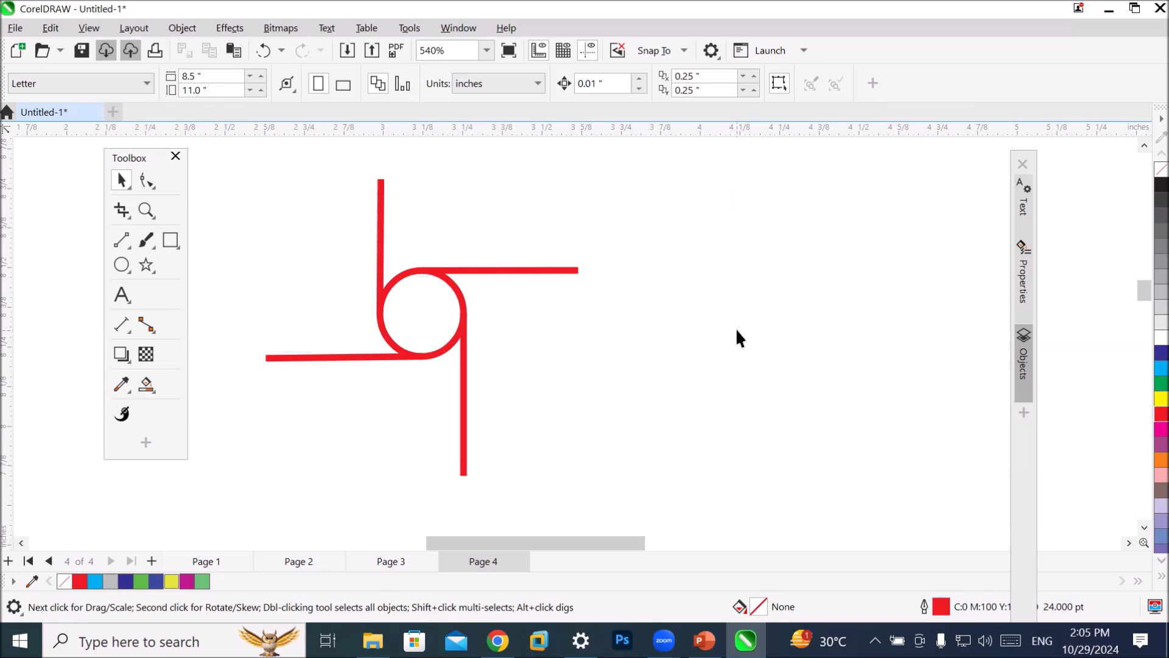
# Draw a nearly circular ellipse about 0.49 by 0.48 inches to the right of the line figure and give it a Hairline outline.
pyautogui.click(122, 265)
pyautogui.moveTo(674, 199); pyautogui.dragTo(830, 355)
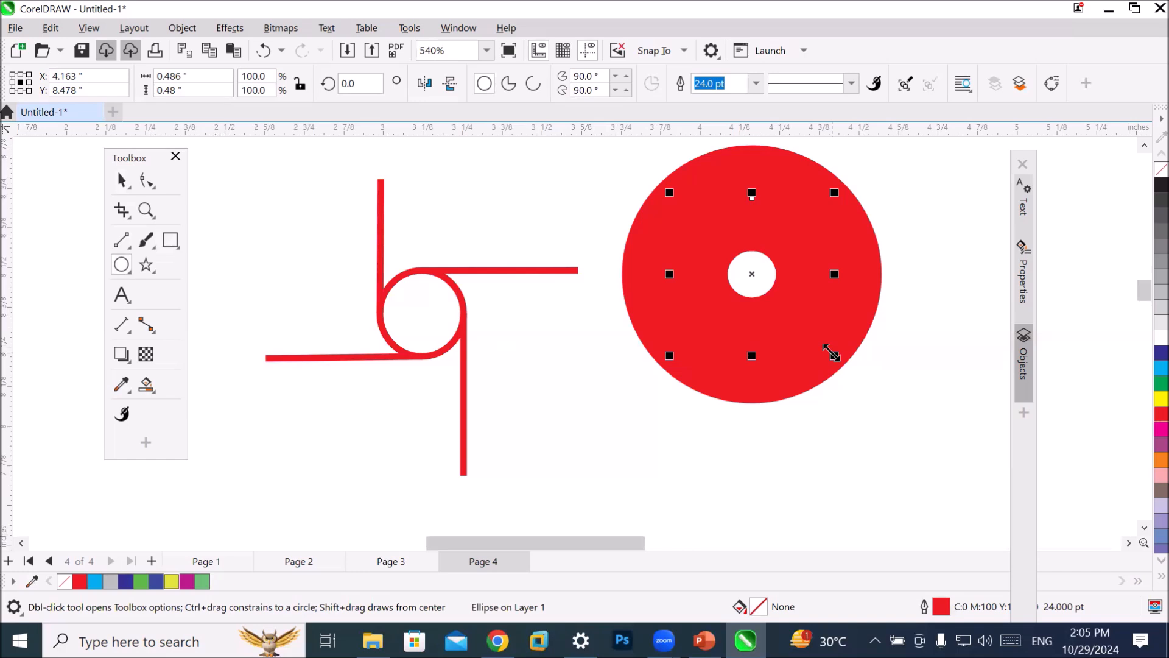
pyautogui.click(755, 84)
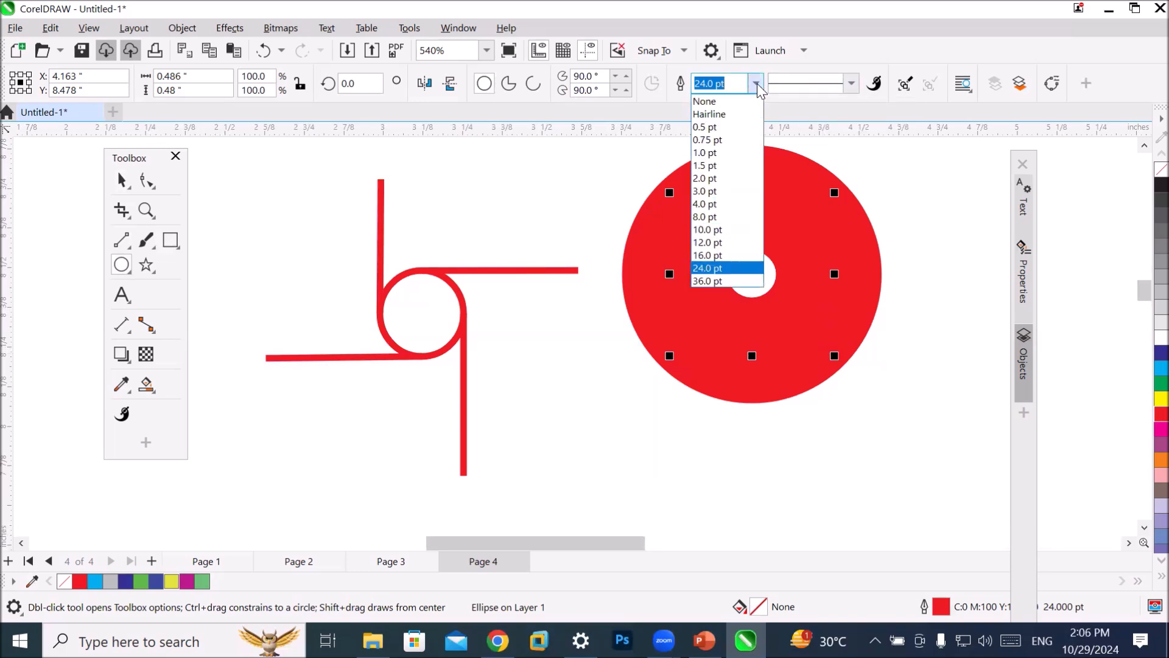
pyautogui.click(733, 114)
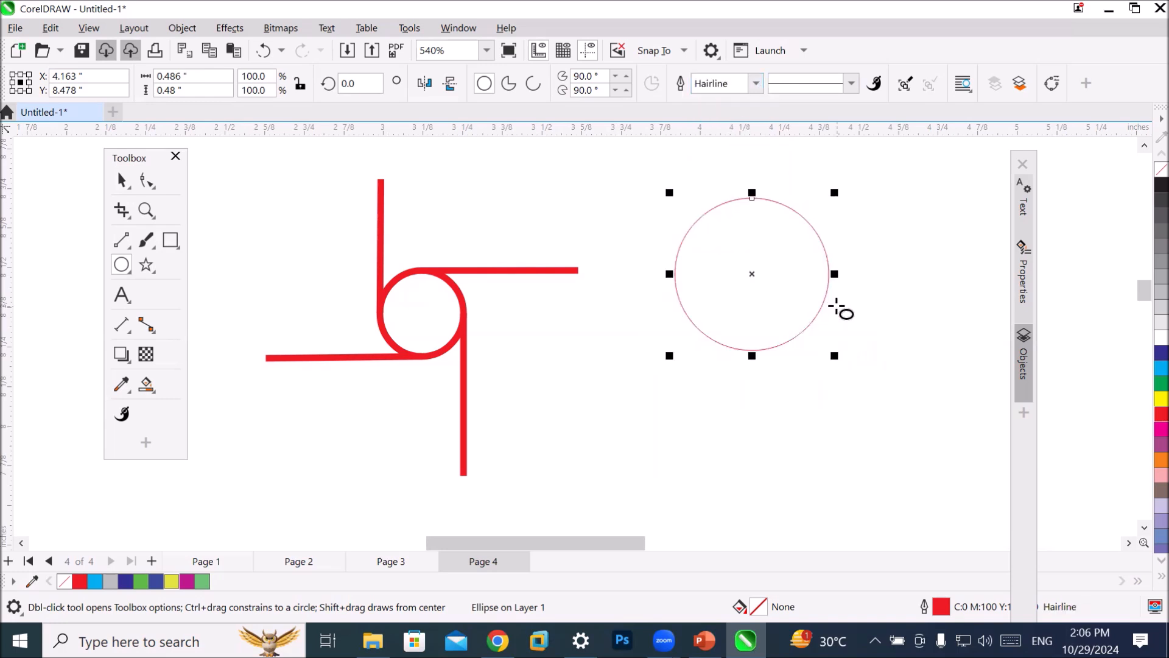
pyautogui.scroll(2, 865, 249)
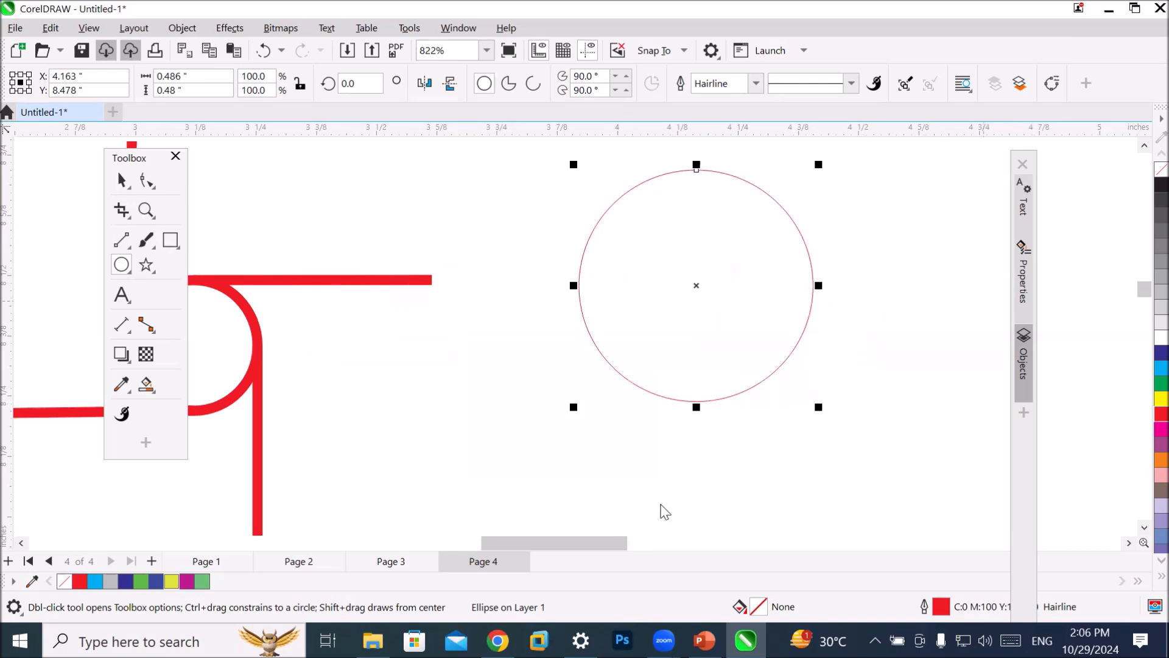
# Show the object properties and move the new circle left so it overlaps the end of the upper horizontal line.
pyautogui.click(1024, 291)
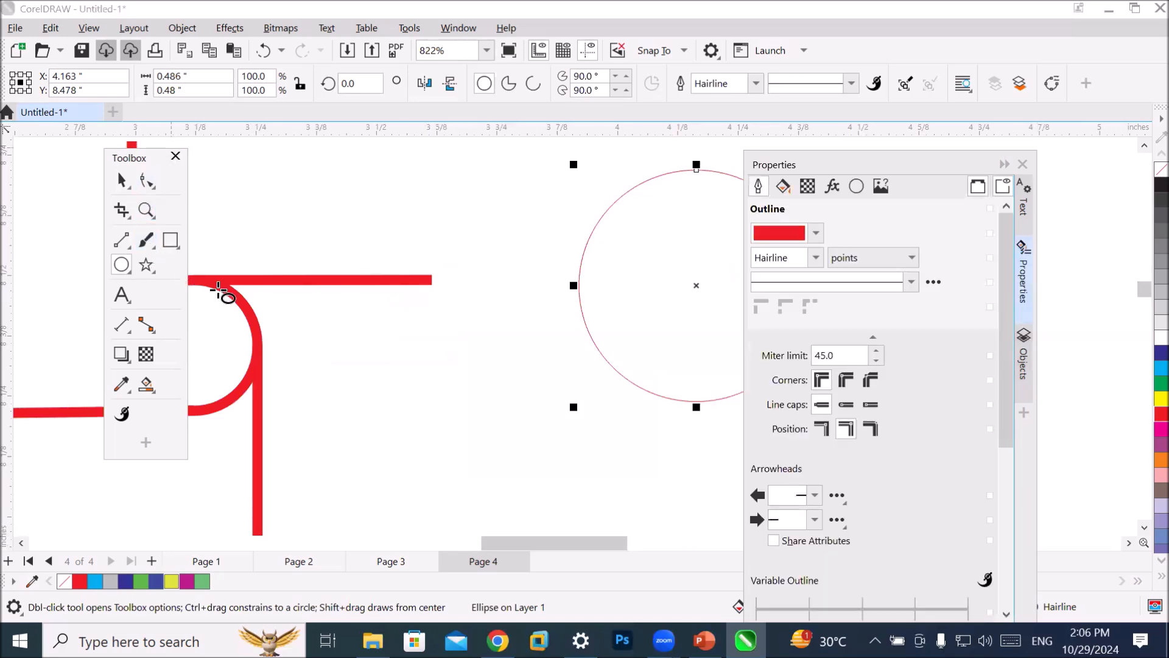
pyautogui.click(121, 183)
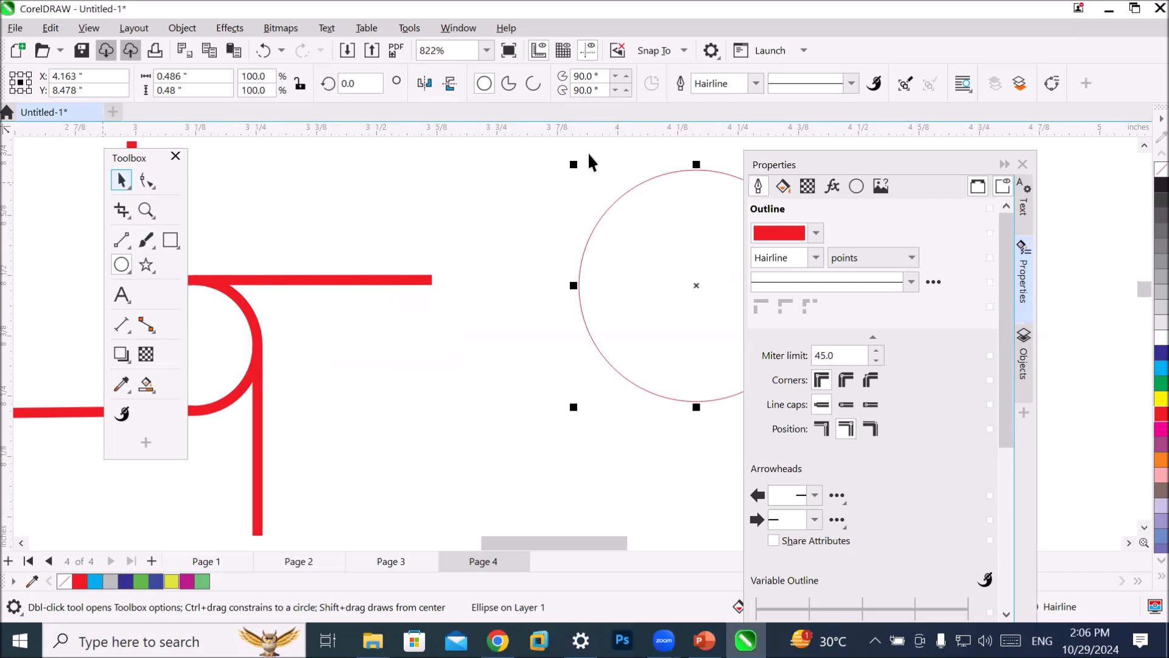
pyautogui.moveTo(461, 195); pyautogui.dragTo(429, 182)
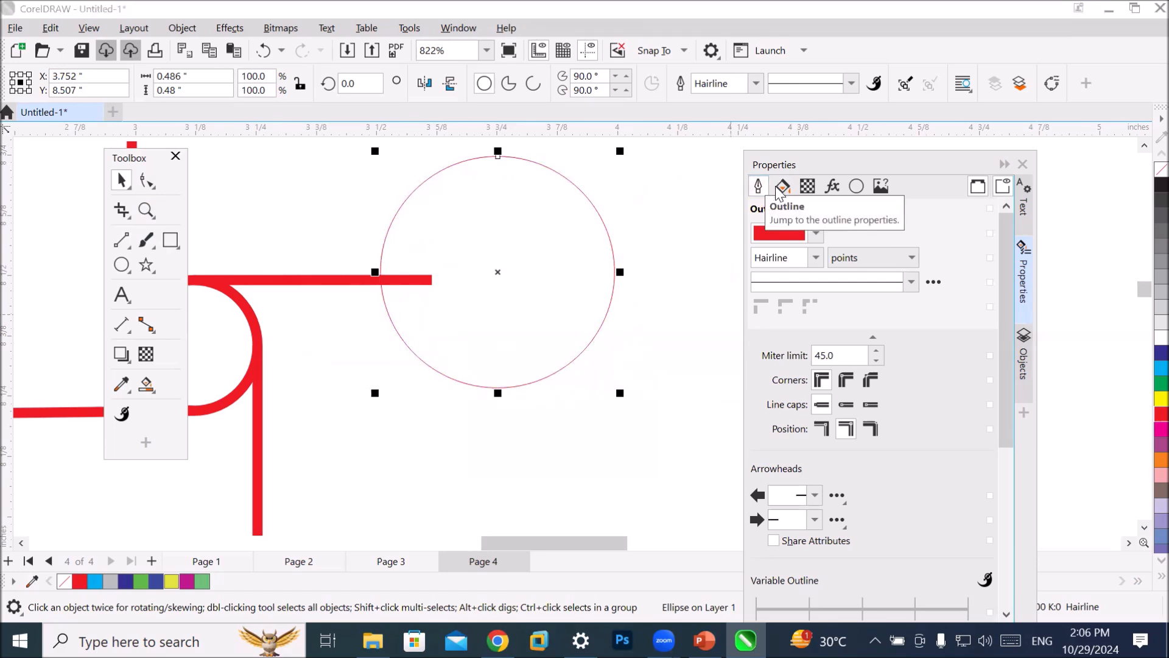
# Try uniform, fountain, vector pattern and bitmap pattern fills on the new circle, then remove its fill.
pyautogui.click(783, 188)
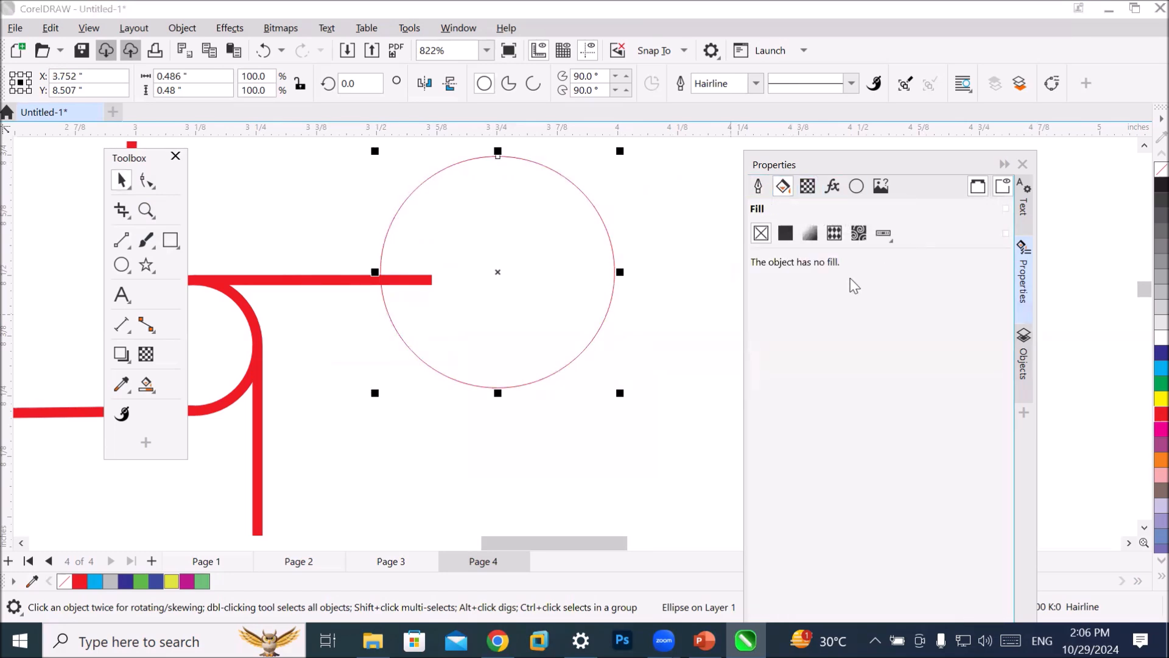
pyautogui.click(785, 233)
pyautogui.click(810, 237)
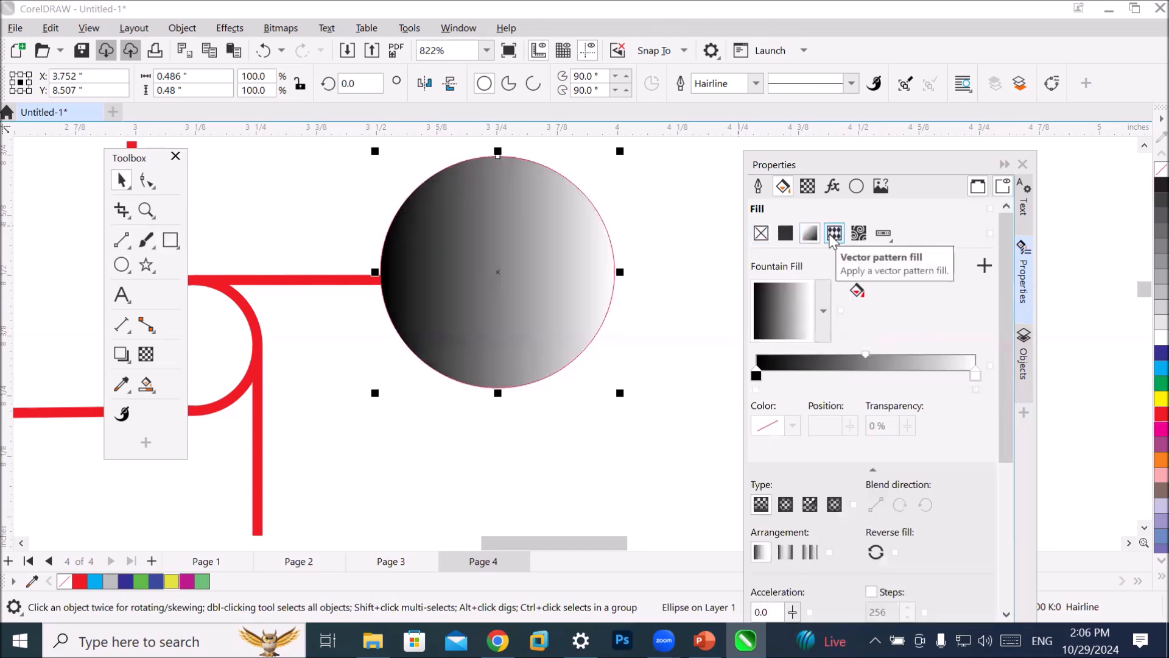
pyautogui.click(831, 234)
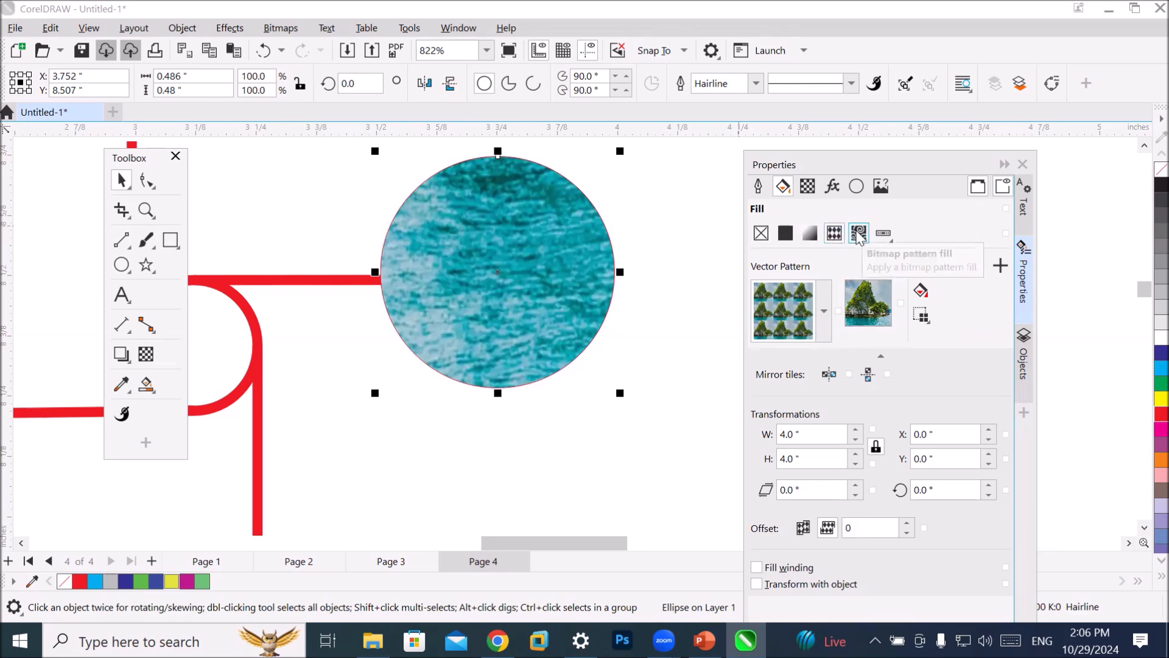
pyautogui.click(858, 235)
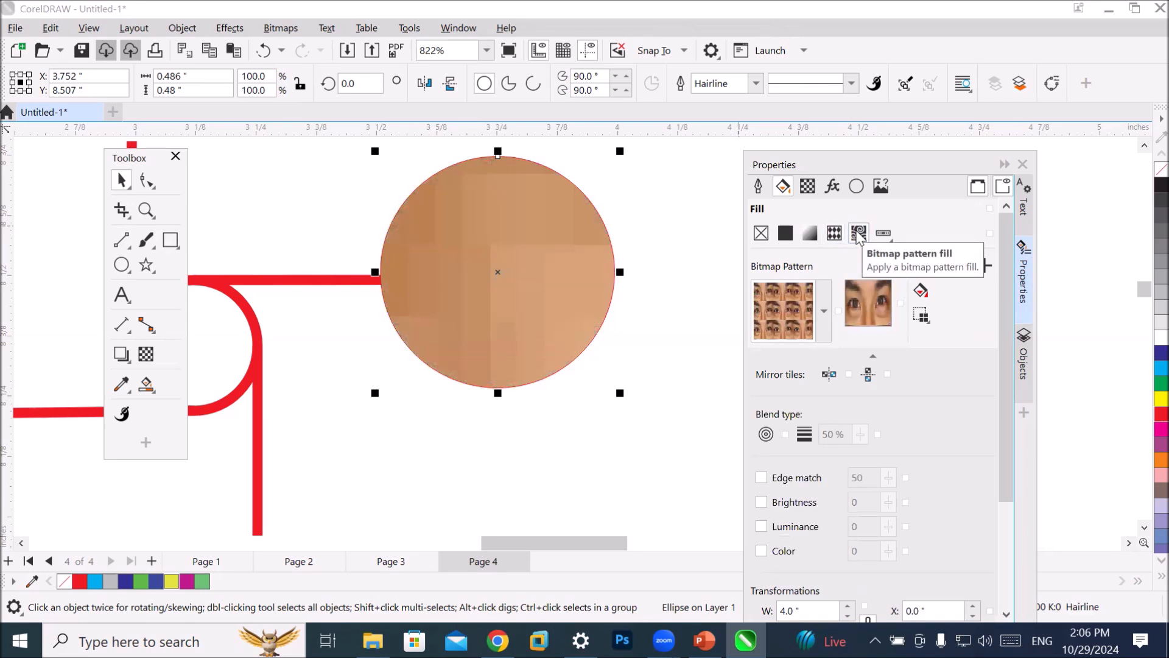
pyautogui.click(761, 234)
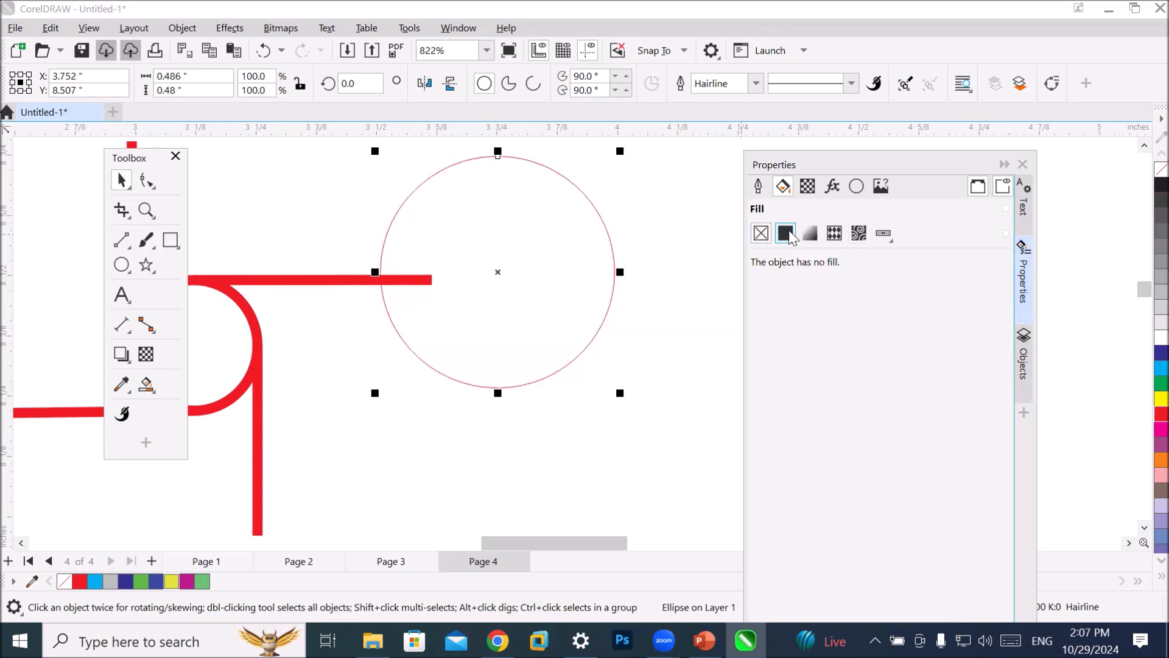
# Apply a black-to-white fountain fill to the new circle and look at the additional fill types.
pyautogui.click(786, 233)
pyautogui.click(810, 234)
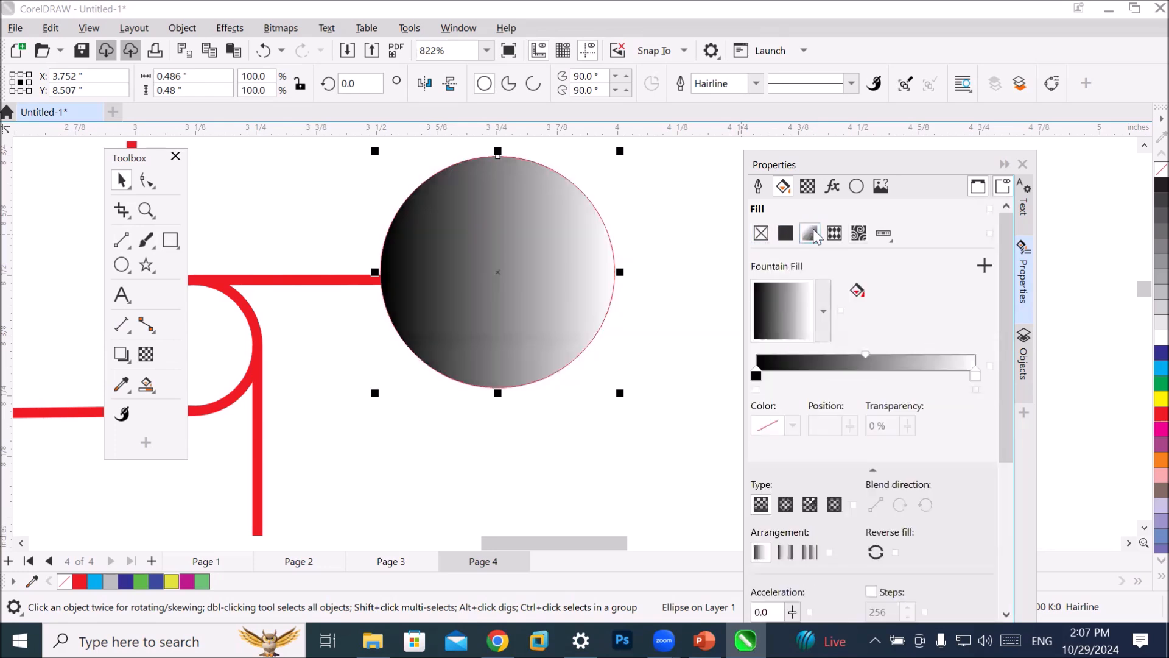
pyautogui.click(883, 234)
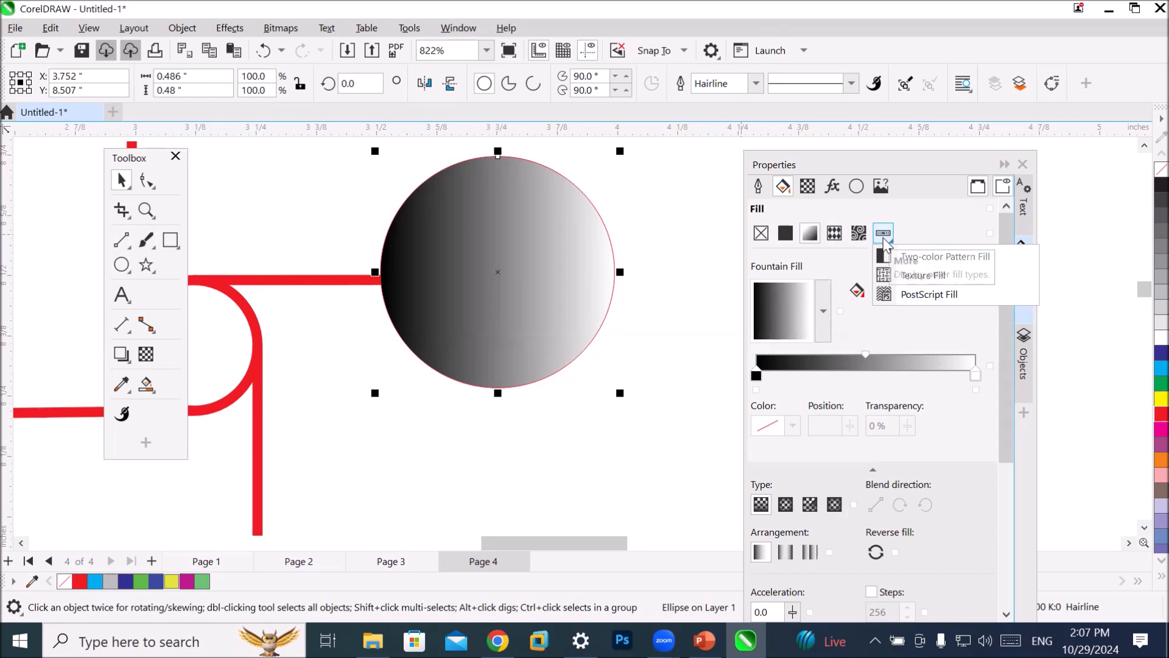
pyautogui.click(956, 227)
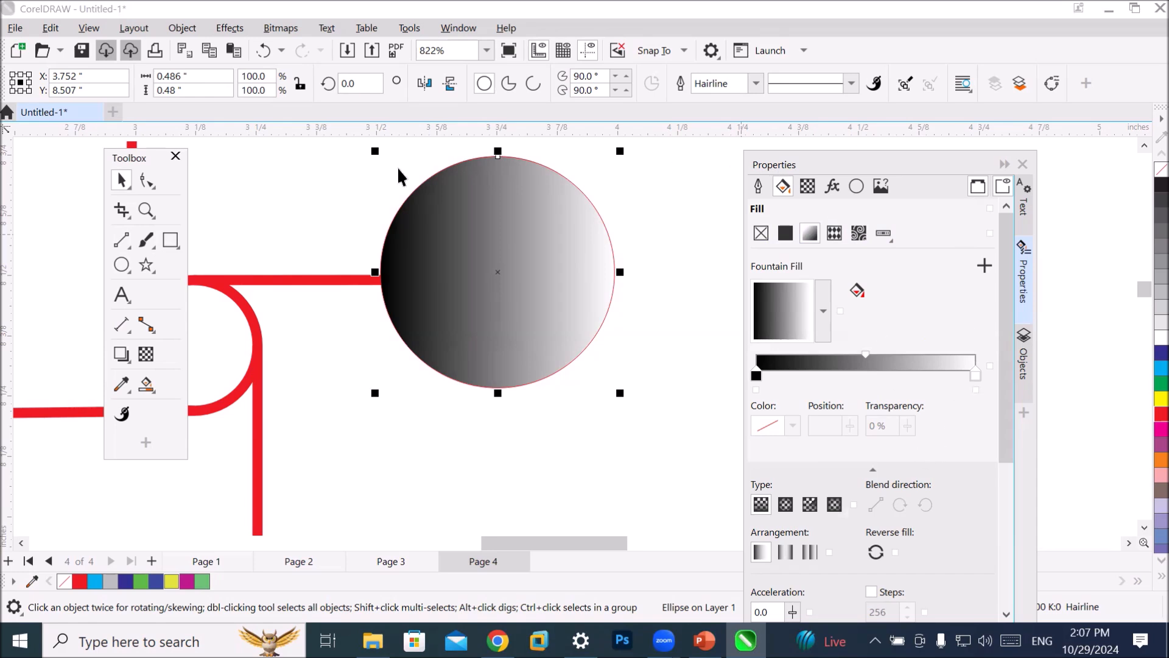
# Activate the Interactive Fill tool on the circle, review its Edit Fill settings and close them without changes.
pyautogui.click(146, 393)
pyautogui.click(183, 418)
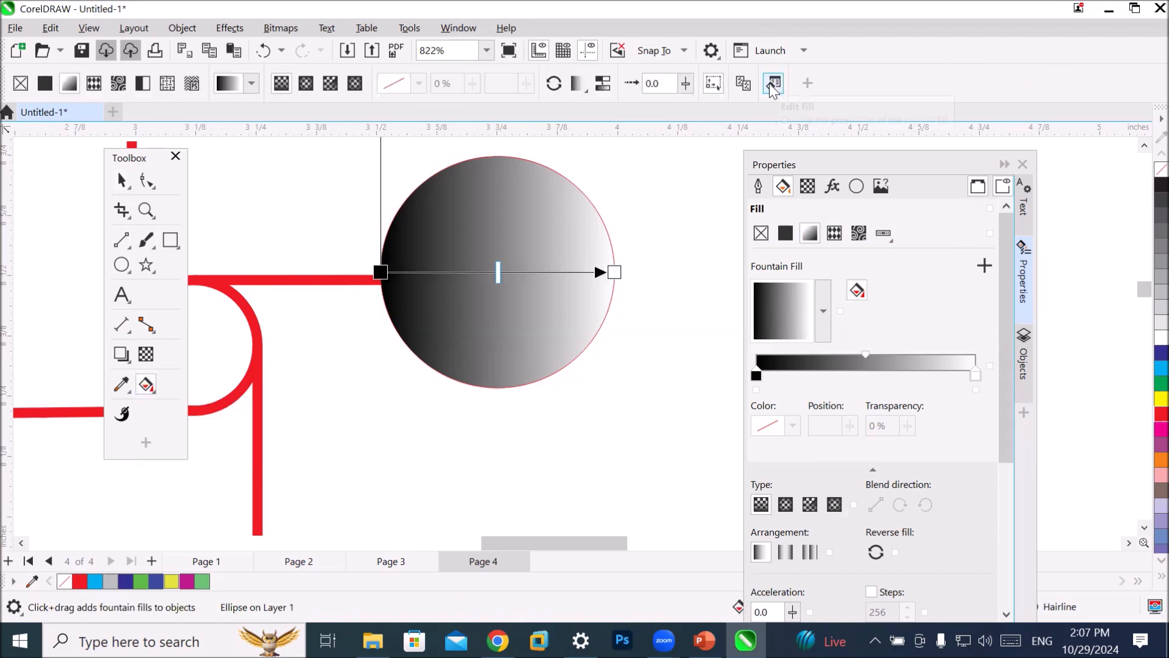
pyautogui.click(772, 85)
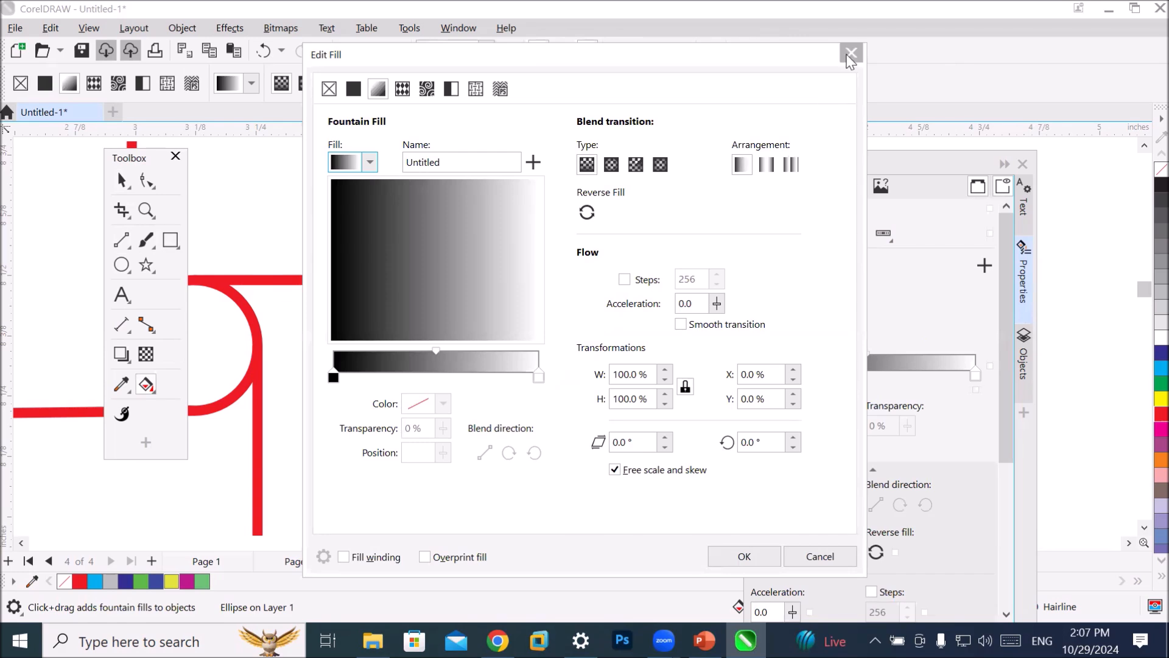
pyautogui.click(850, 54)
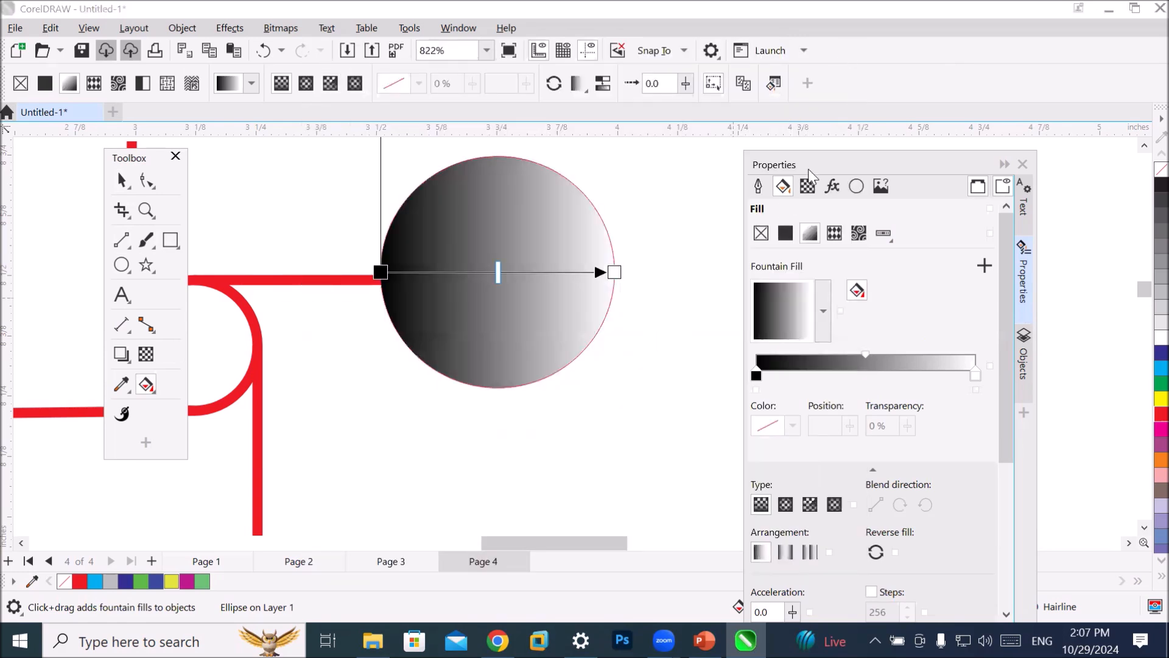
# Display the circle's outline properties, remove its fountain fill and set its outline width to 2.0 pt.
pyautogui.moveTo(810, 172); pyautogui.dragTo(797, 77)
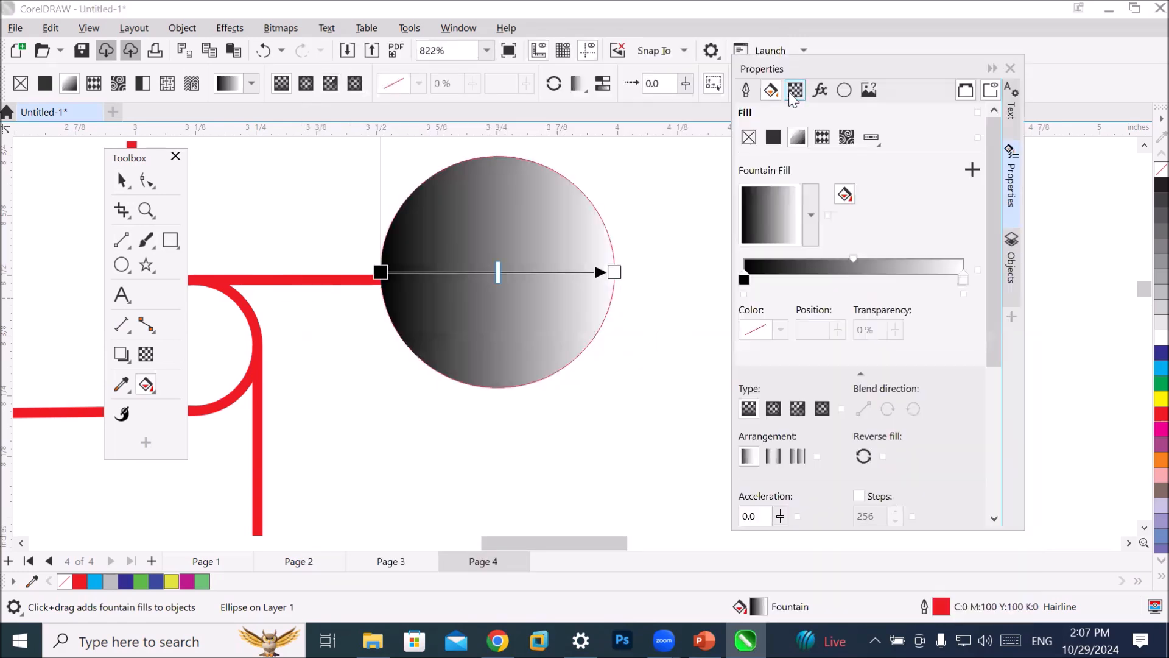
pyautogui.click(746, 91)
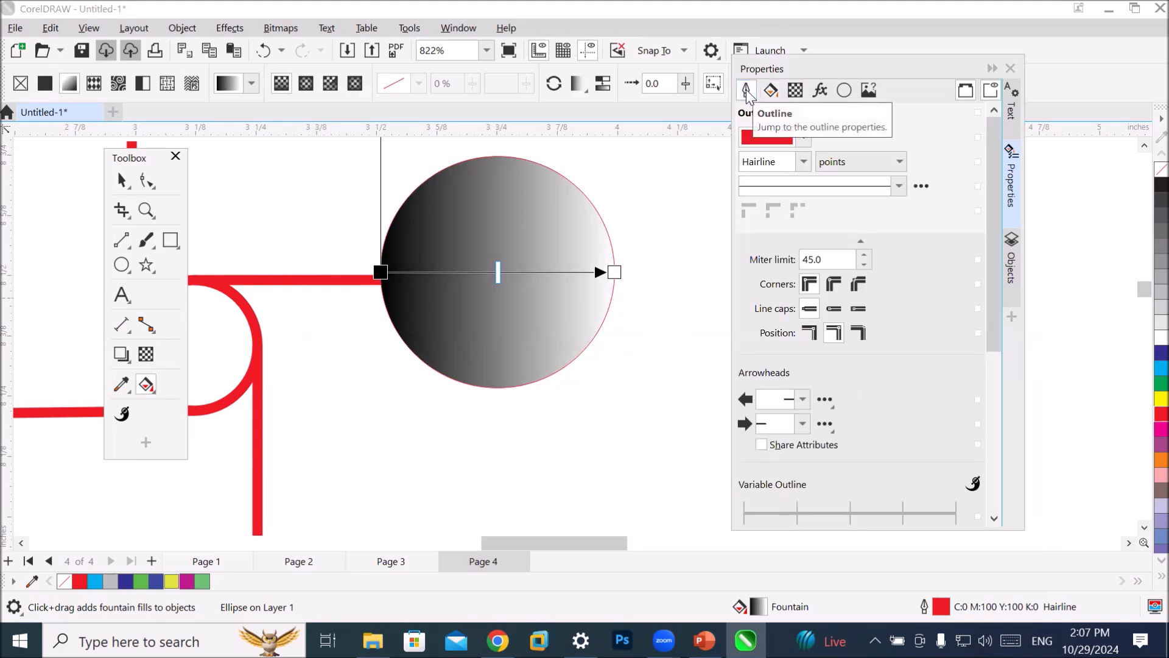
pyautogui.click(121, 181)
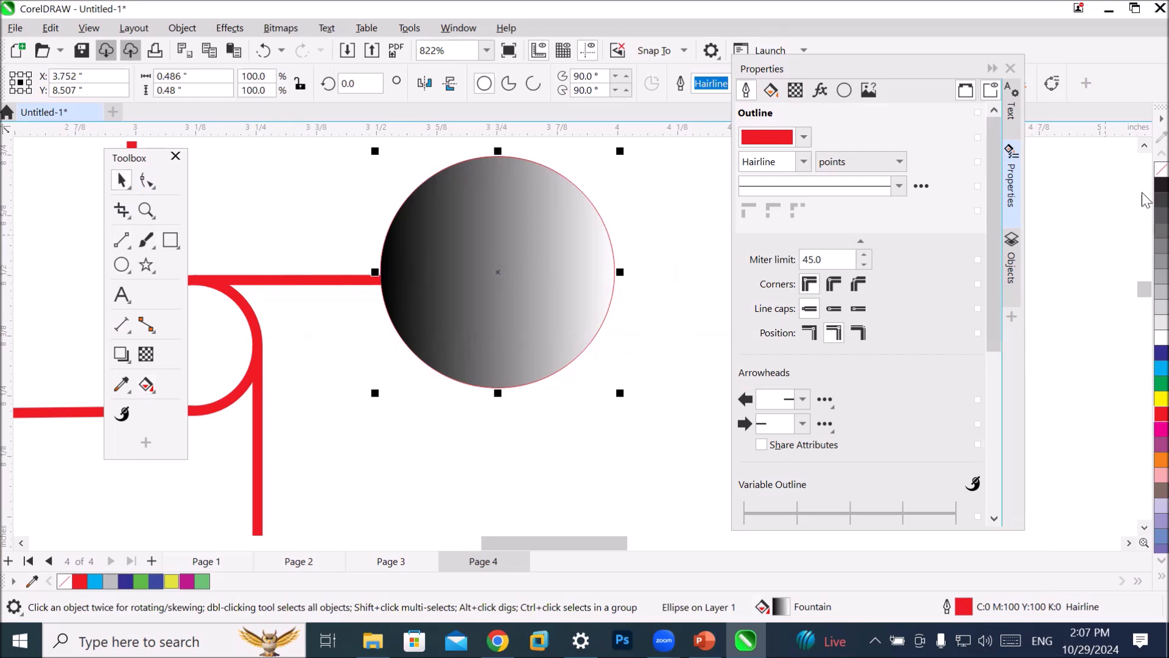
pyautogui.click(1161, 170)
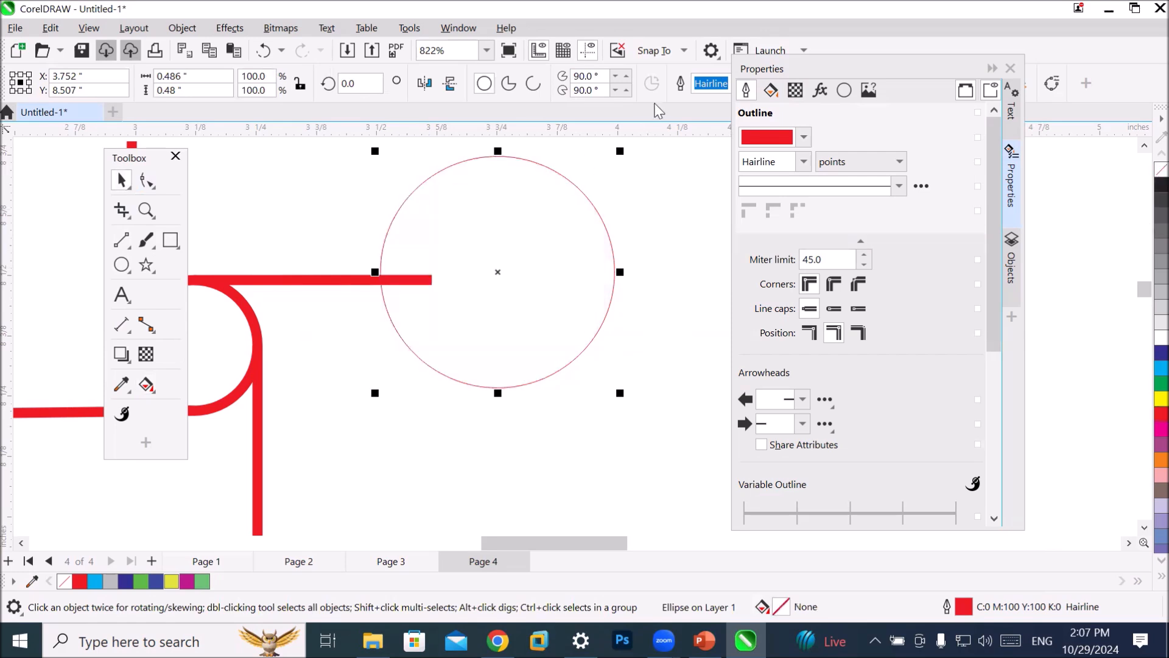
pyautogui.doubleClick(786, 68)
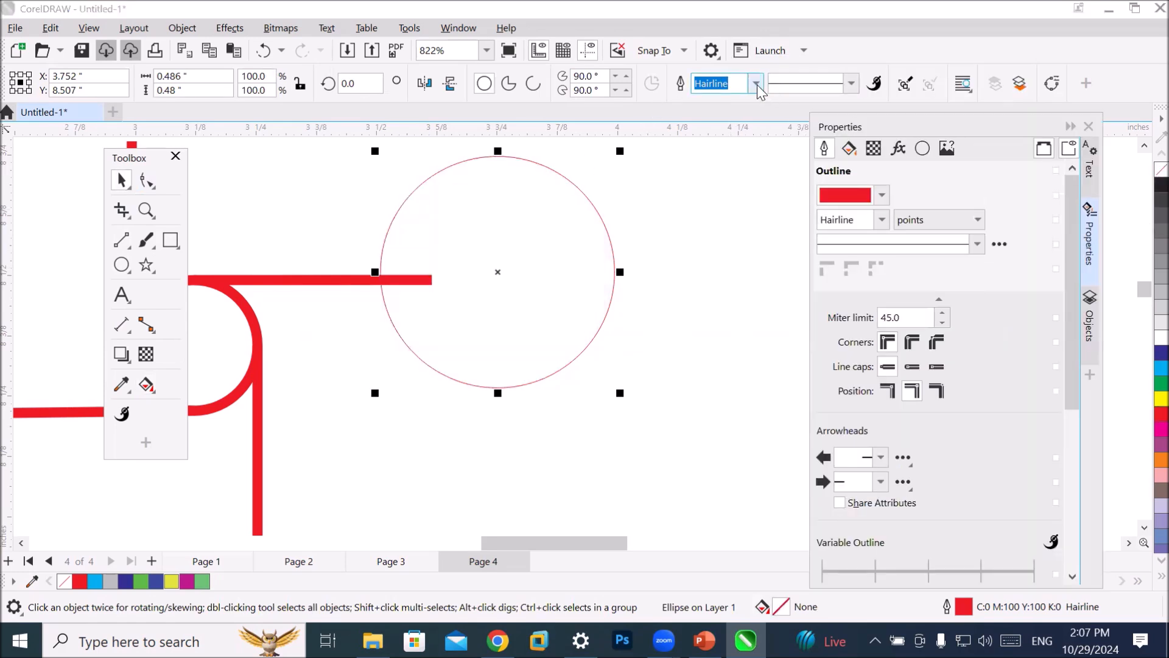
pyautogui.click(755, 83)
pyautogui.click(729, 179)
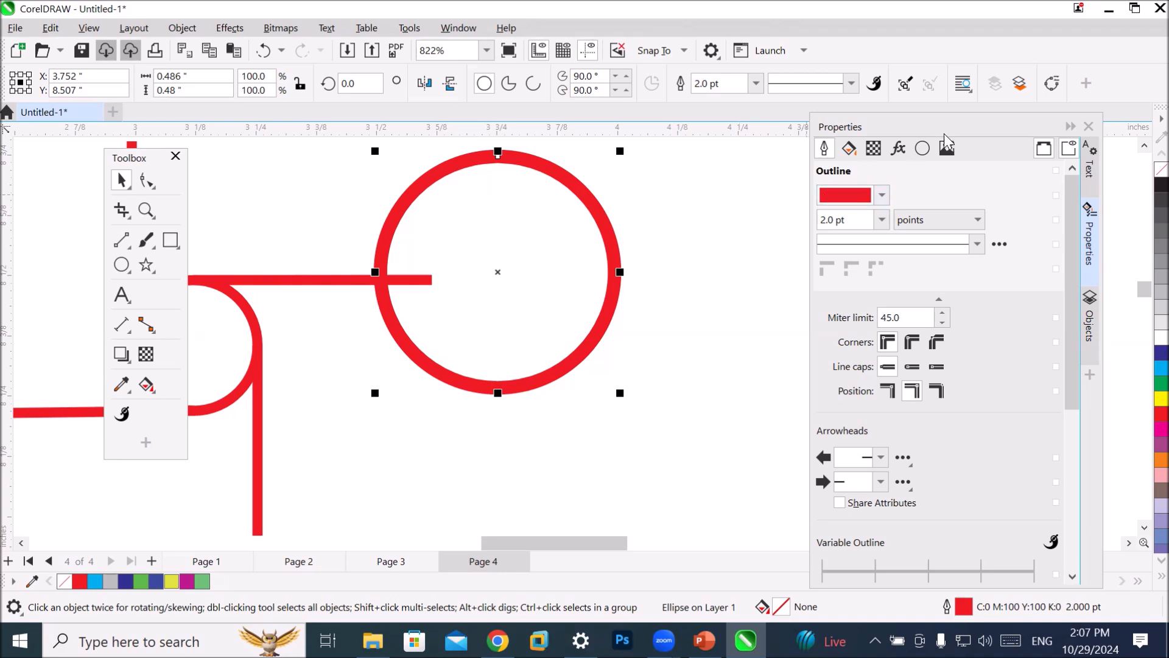
# Look over the remaining outline options, move the circle clear of the lines and enlarge it to about 1.39 in wide.
pyautogui.moveTo(926, 122); pyautogui.dragTo(821, 73)
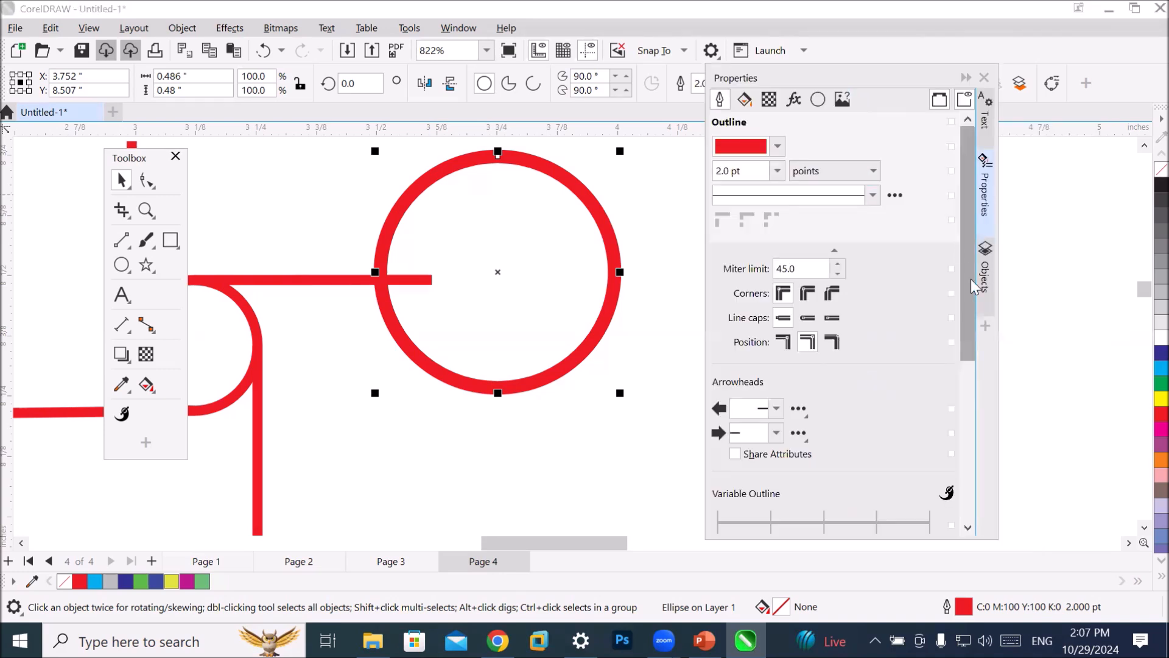
pyautogui.moveTo(970, 301); pyautogui.dragTo(970, 469)
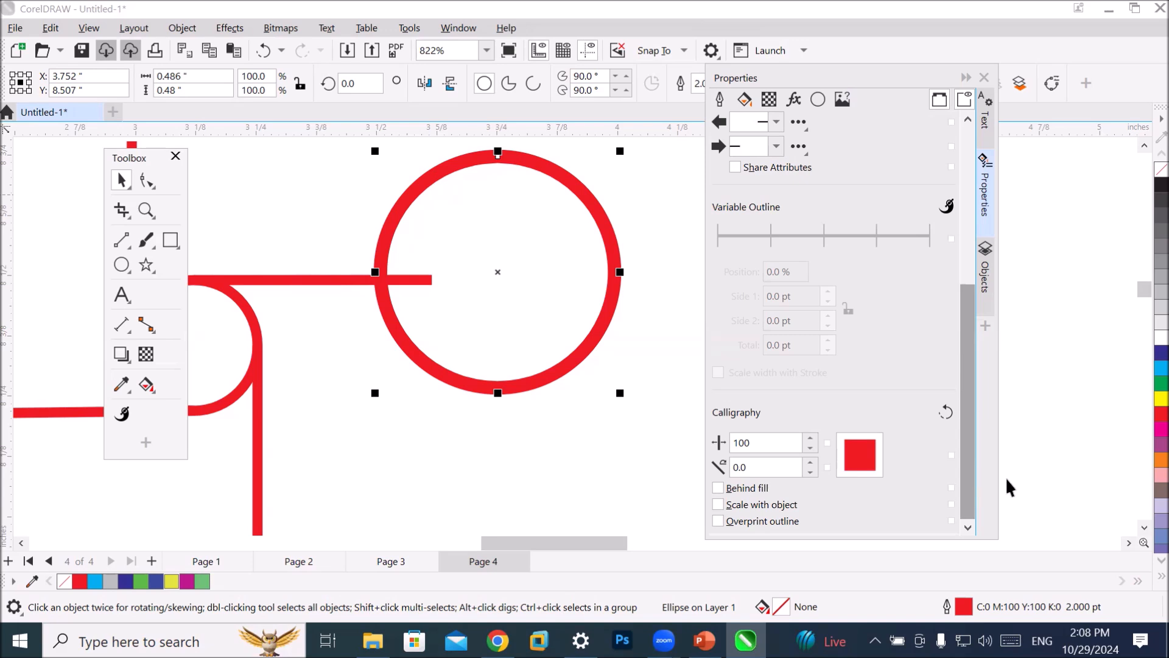
pyautogui.scroll(-1, 611, 372)
pyautogui.scroll(-3, 609, 370)
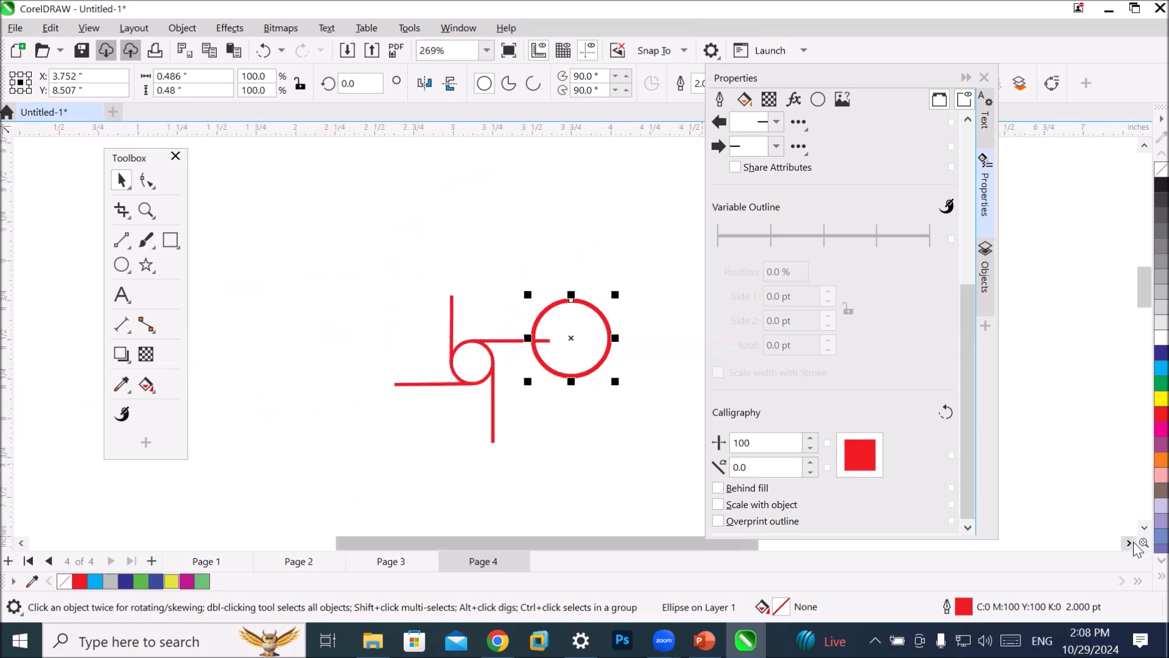
pyautogui.hscroll(3, 262, 314)
pyautogui.moveTo(262, 314); pyautogui.dragTo(416, 214)
pyautogui.moveTo(435, 280); pyautogui.dragTo(595, 428)
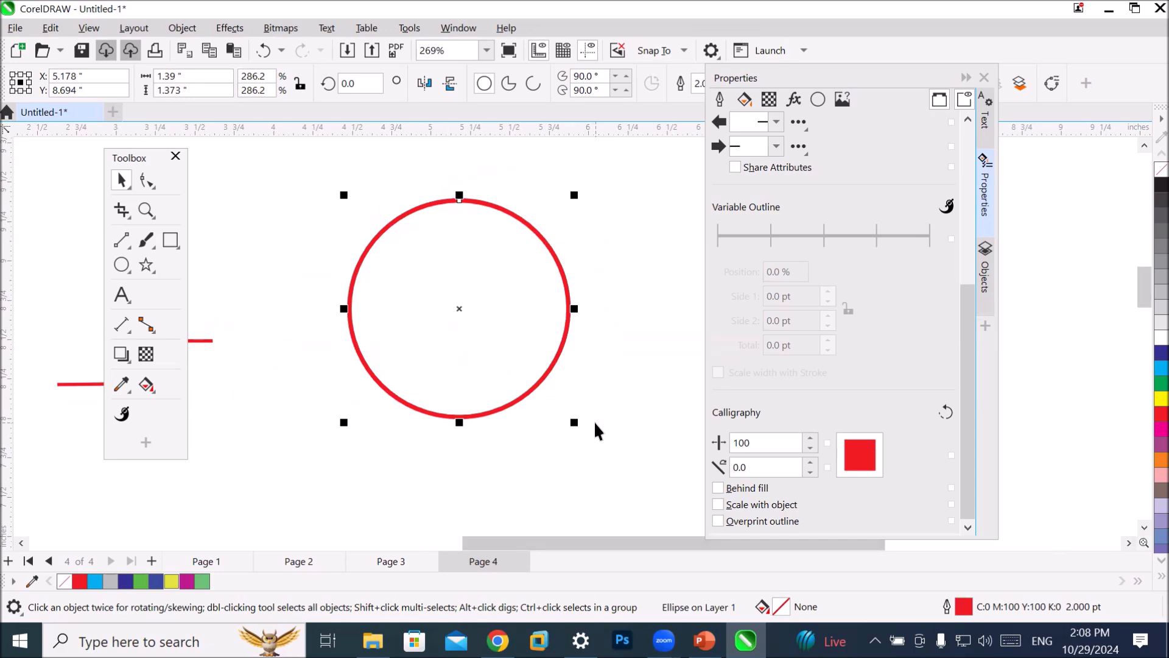
# Make a smaller concentric copy inside the circle, about 1.286 in wide.
pyautogui.click(846, 76)
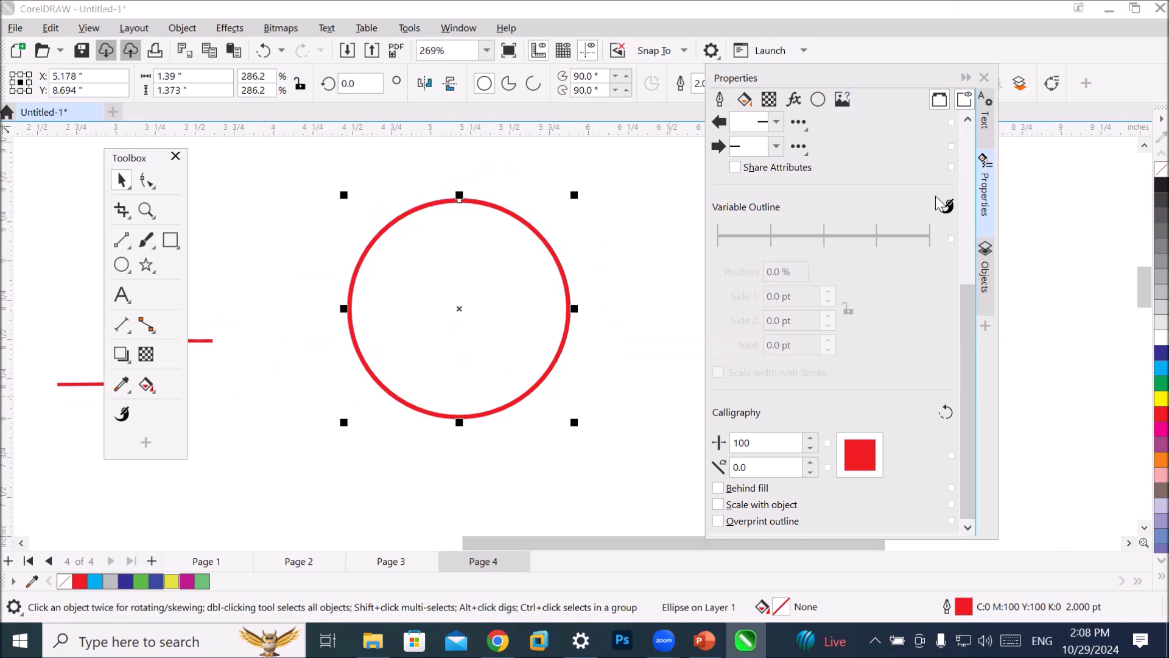
pyautogui.moveTo(937, 198); pyautogui.dragTo(937, 197)
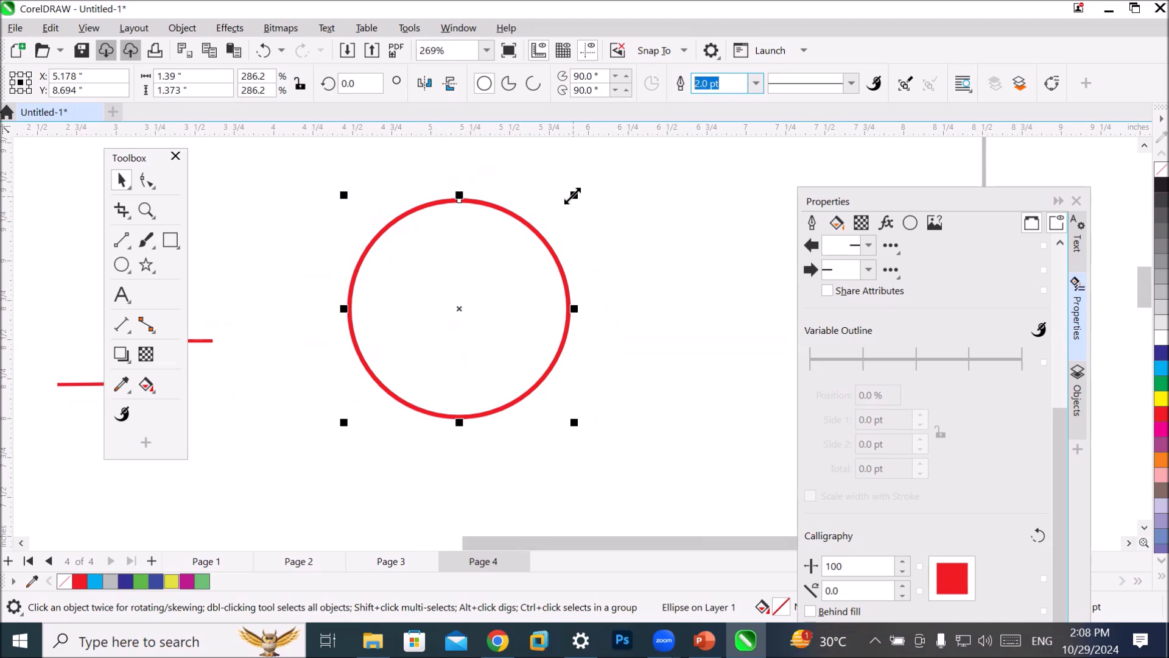
pyautogui.moveTo(572, 195); pyautogui.dragTo(557, 205)
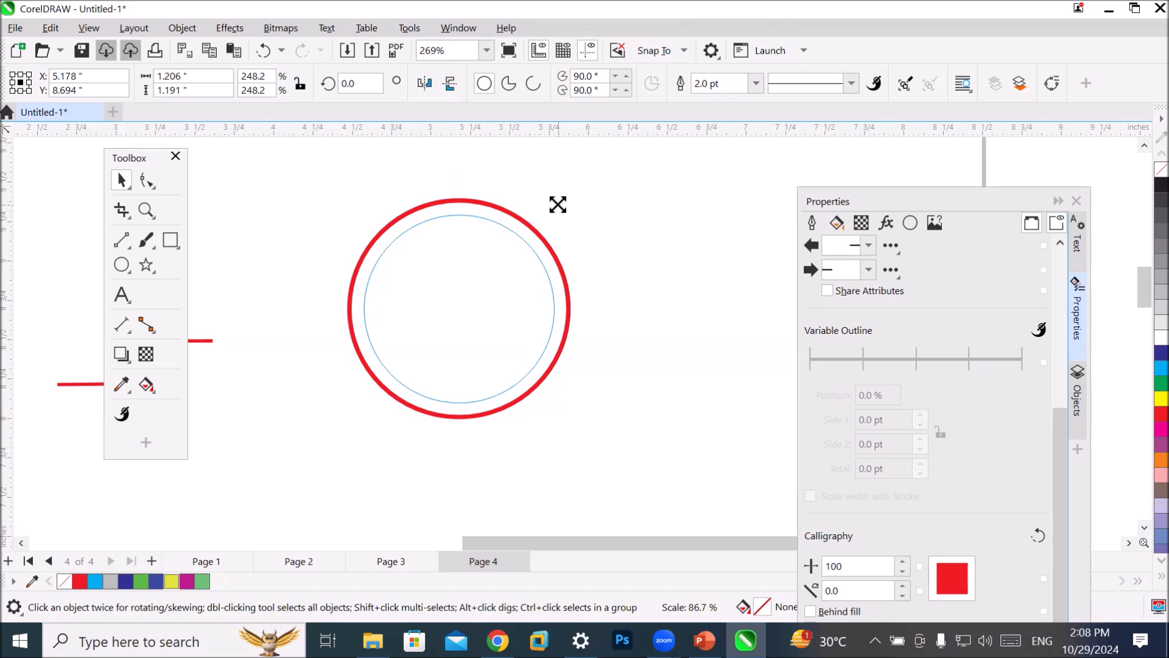
pyautogui.moveTo(558, 205); pyautogui.dragTo(560, 202)
# Compare the outline widths of the outer circle and its inner copy.
pyautogui.scroll(4, 540, 240)
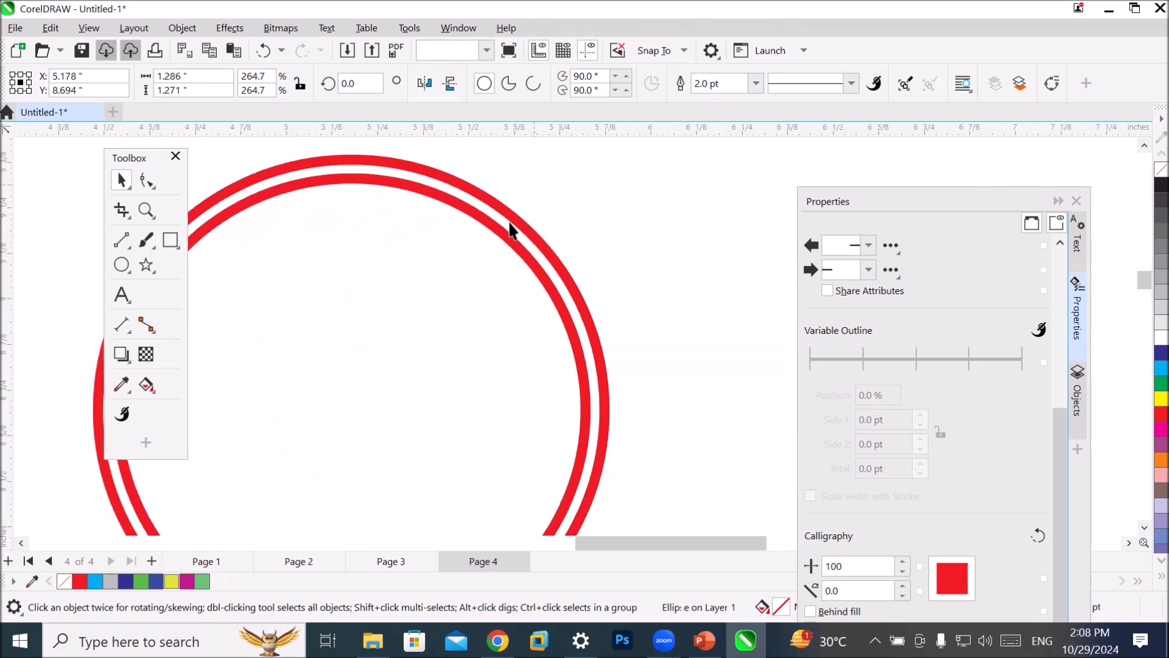
pyautogui.click(514, 227)
pyautogui.click(518, 224)
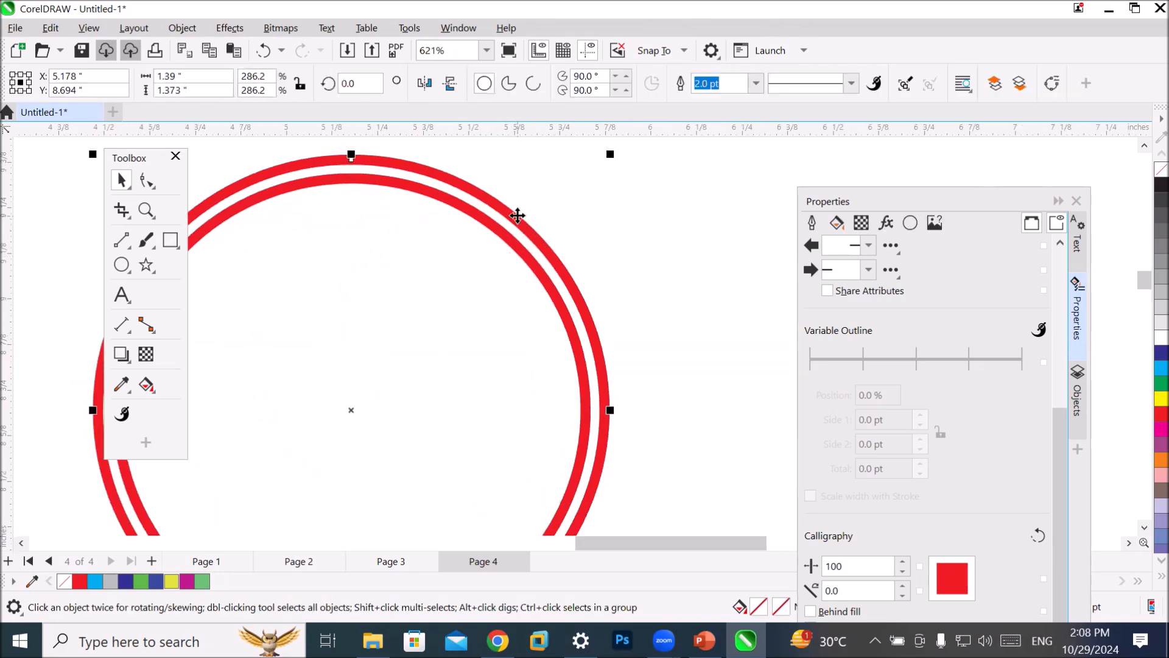
pyautogui.click(709, 83)
pyautogui.click(606, 252)
pyautogui.press('Tab')
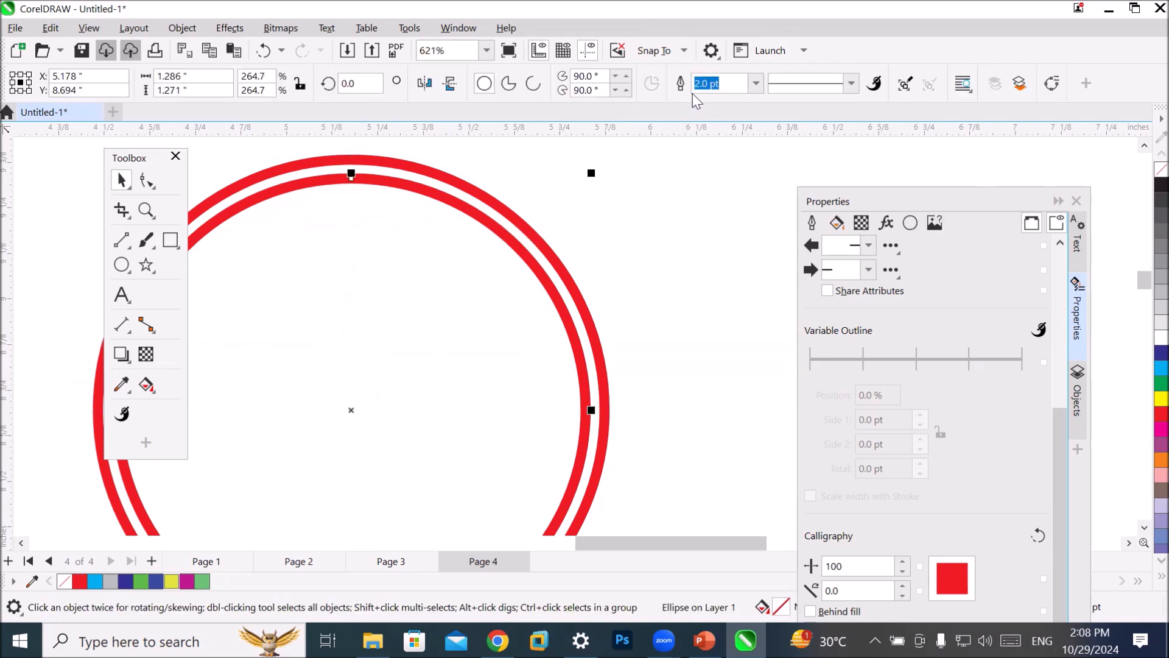
pyautogui.click(706, 84)
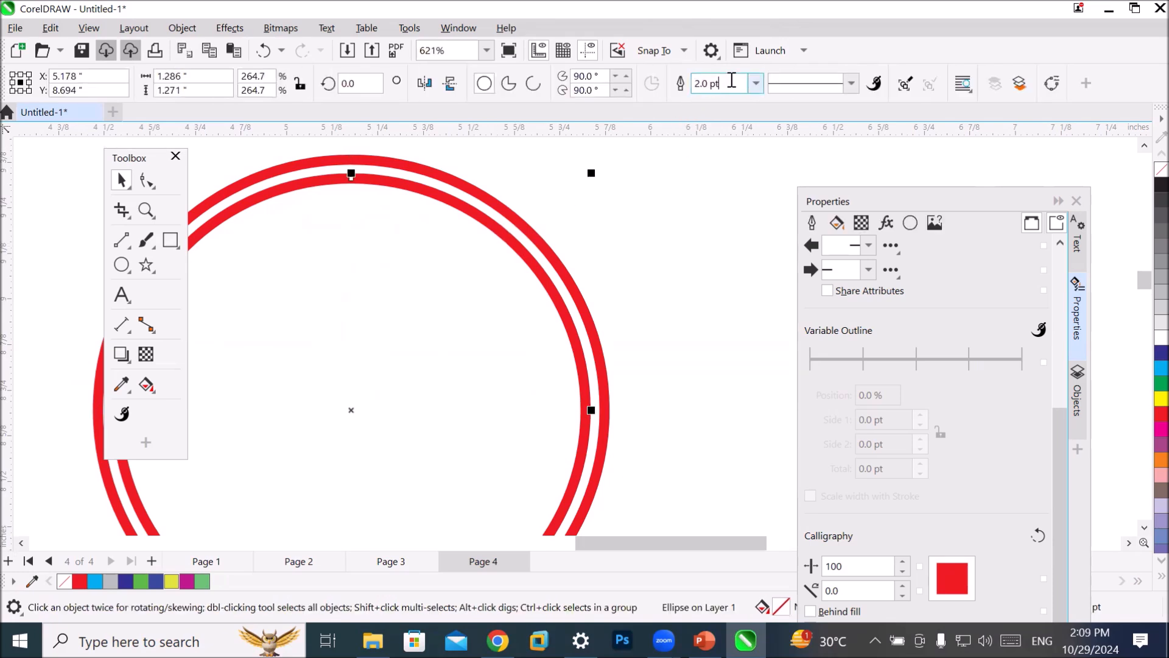
pyautogui.click(682, 256)
# Repeat the scaled duplication of the inner circle many times towards the centre and inspect the gaps between the rings.
pyautogui.scroll(-2, 586, 271)
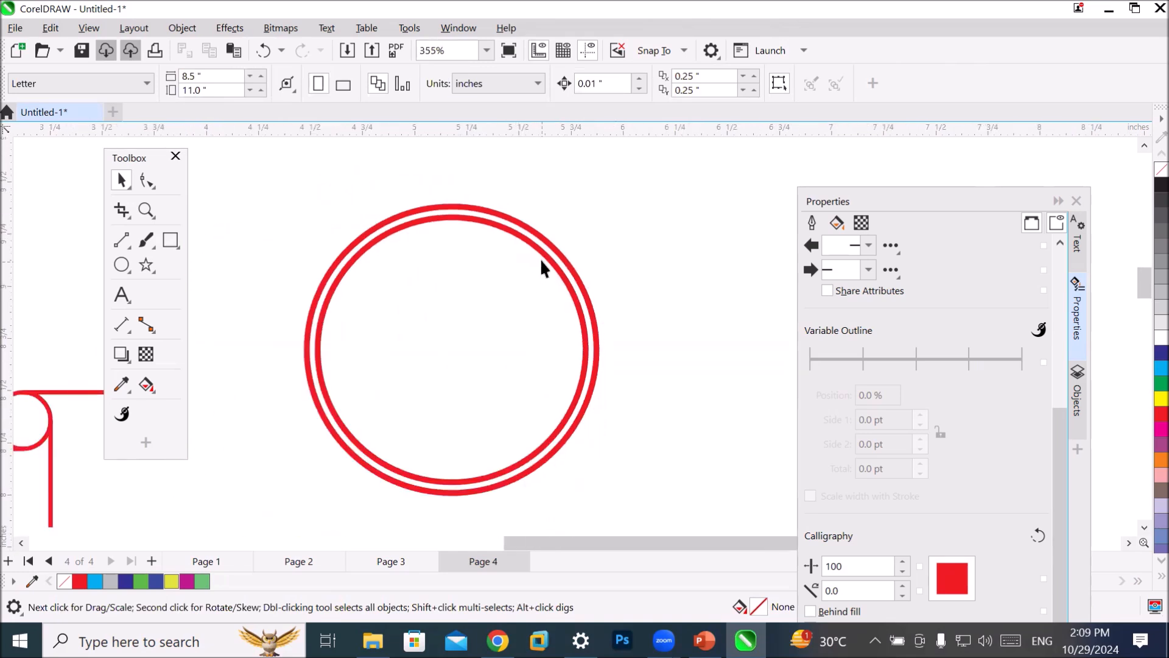
pyautogui.press('Tab')
pyautogui.hotkey('ctrl', 'r')
pyautogui.hotkey('ctrl', 'r')
pyautogui.hotkey('ctrl', 'r')
pyautogui.hotkey('ctrl', 'r')
pyautogui.hotkey('ctrl', 'r')
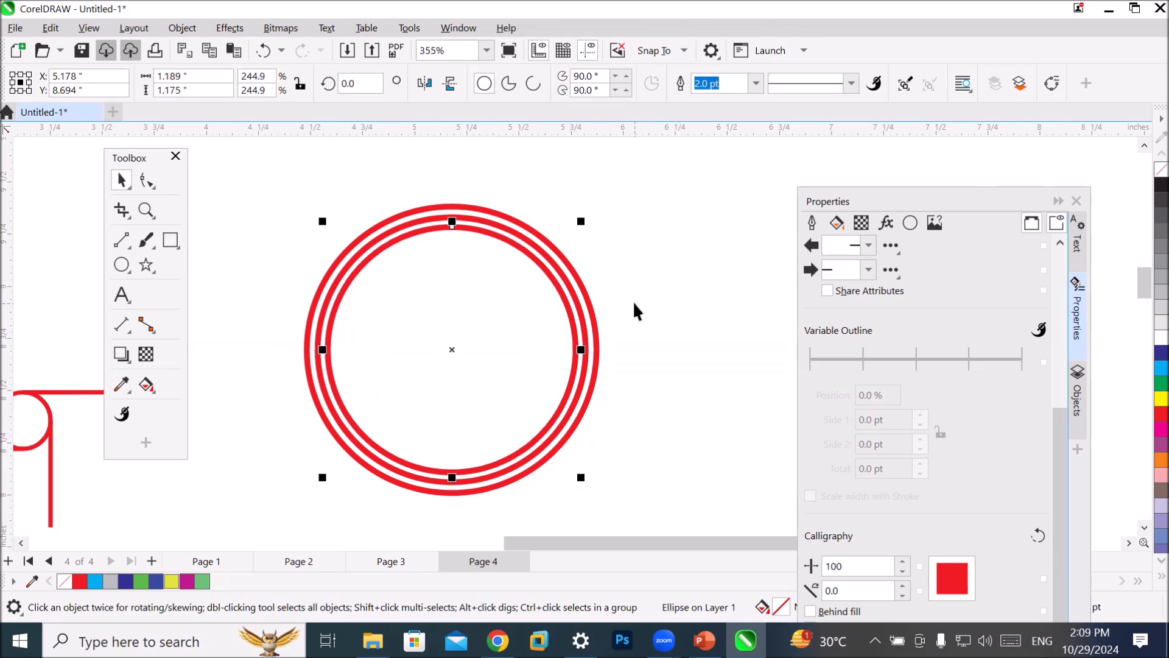
pyautogui.hotkey('ctrl', 'r')
pyautogui.hotkey('ctrl', 'r')
pyautogui.hotkey('ctrl', 'r')
pyautogui.hotkey('ctrl', 'r')
pyautogui.hotkey('ctrl', 'r')
pyautogui.hotkey('ctrl', 'r')
pyautogui.hotkey('ctrl', 'r')
pyautogui.hotkey('ctrl', 'r')
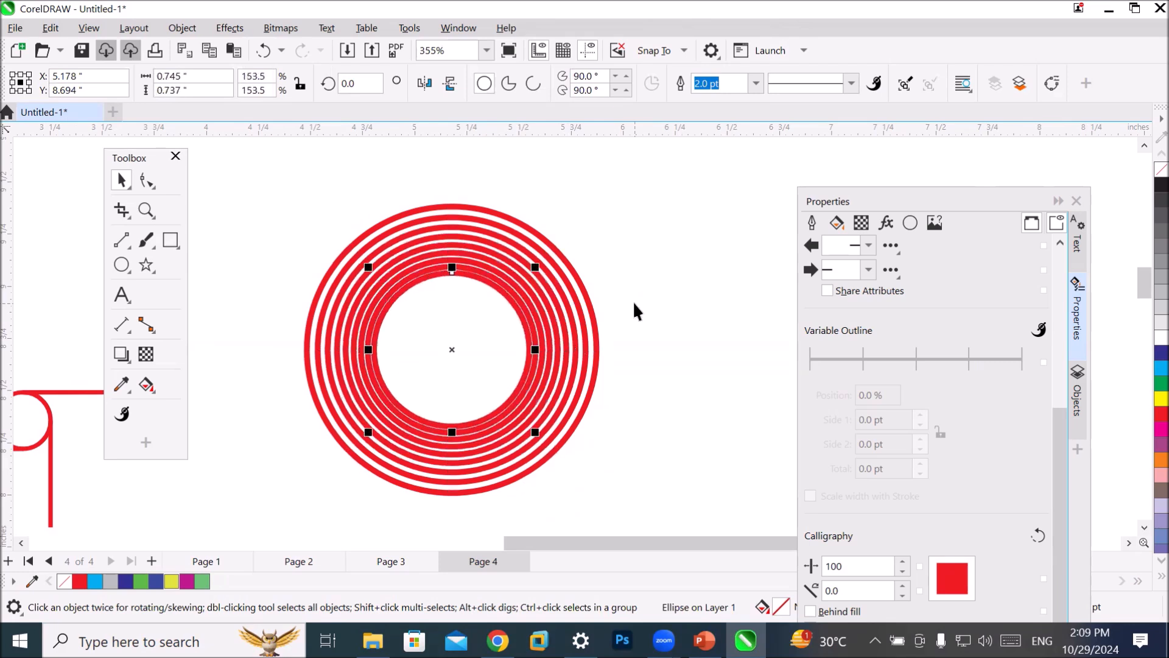
pyautogui.hotkey('ctrl', 'r')
pyautogui.hotkey('ctrl', 'r')
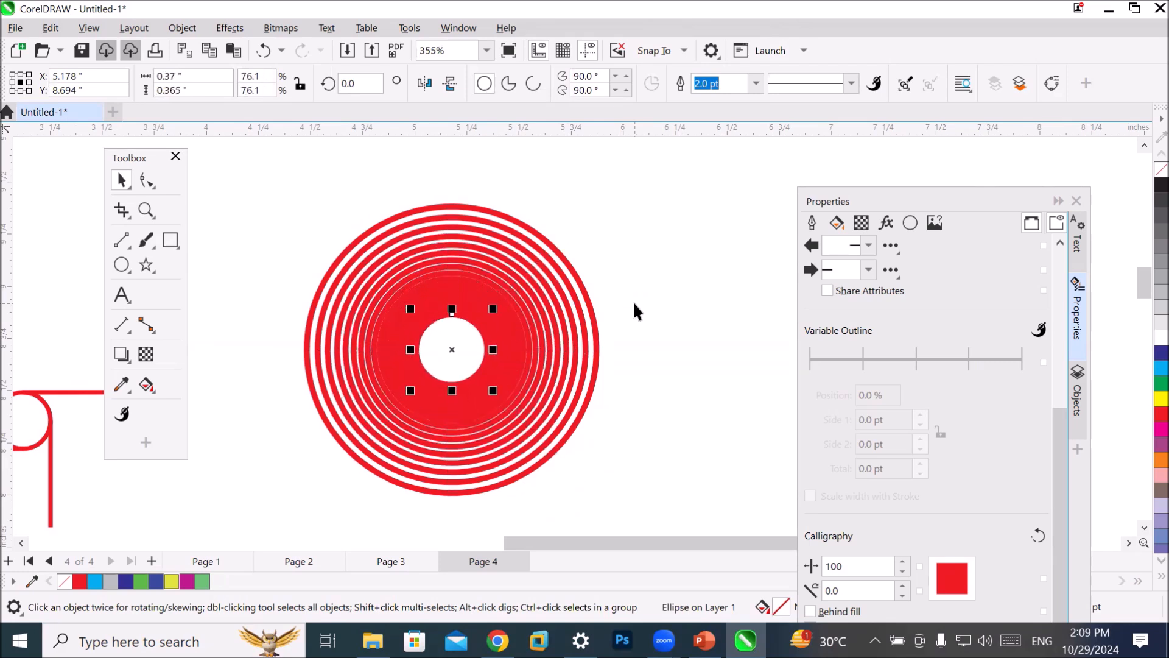
pyautogui.click(631, 327)
pyautogui.scroll(5, 487, 307)
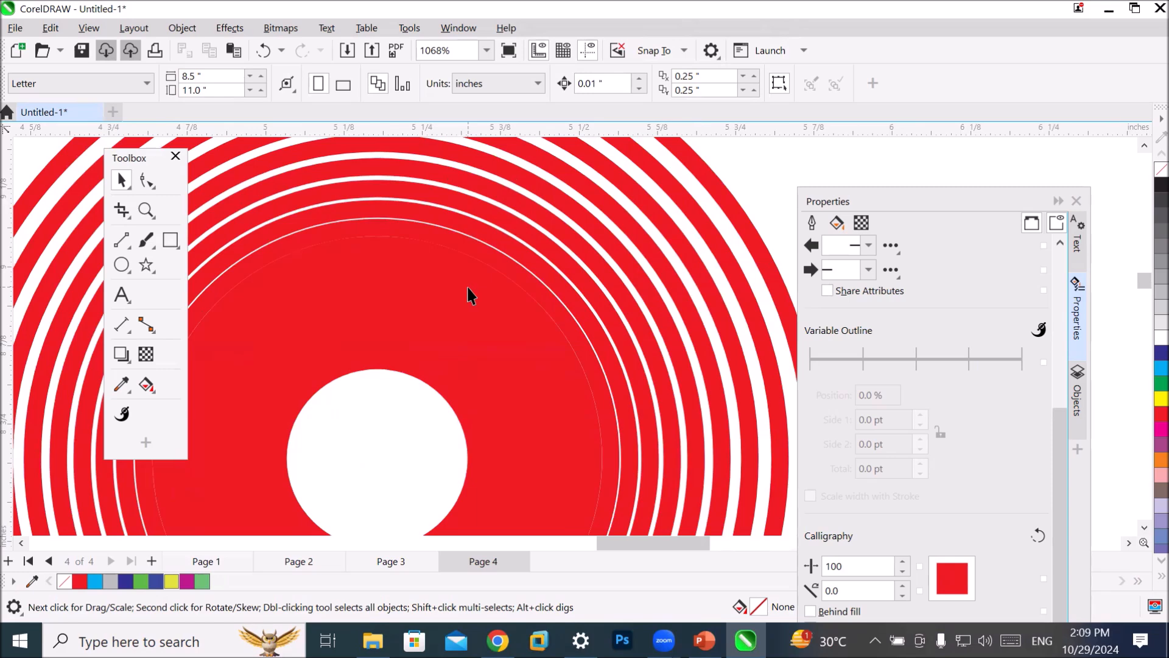
pyautogui.scroll(-5, 472, 291)
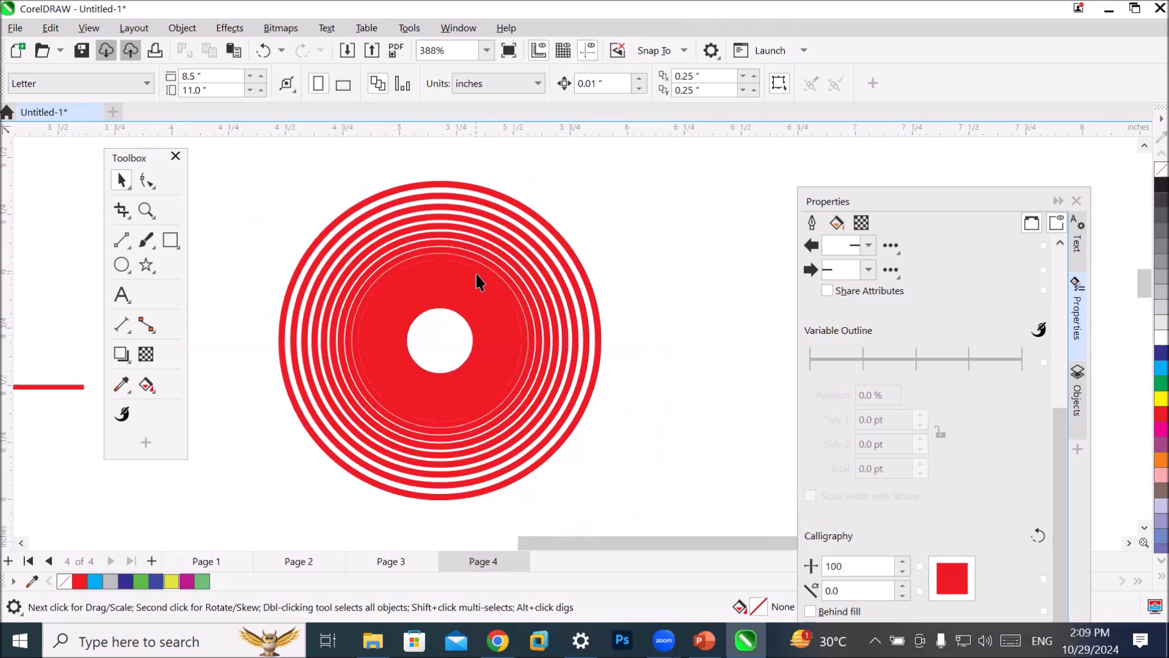
# Undo all the repeated rings and the first inner copy, keeping only the original outer circle.
pyautogui.hotkey('ctrl', 'z')
pyautogui.hotkey('ctrl', 'z')
pyautogui.hotkey('ctrl', 'z')
pyautogui.hotkey('ctrl', 'z')
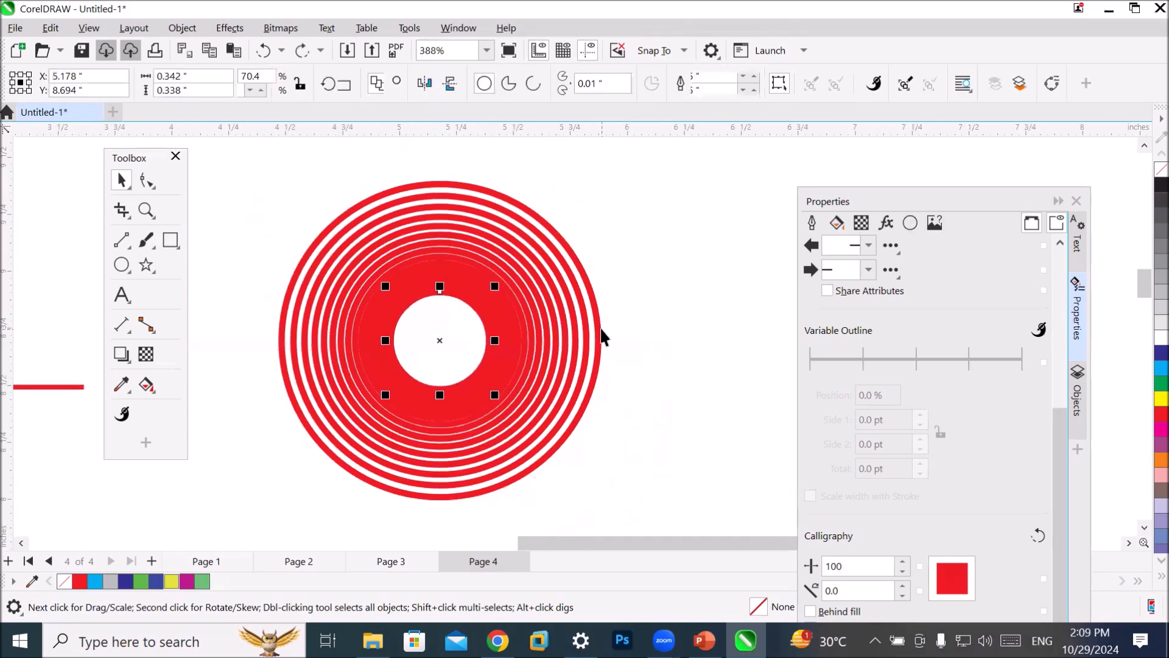
pyautogui.hotkey('ctrl', 'z')
pyautogui.hotkey('ctrl', 'z')
pyautogui.hotkey('ctrl', 'z')
pyautogui.hotkey('ctrl', 'z')
pyautogui.hotkey('ctrl', 'z')
pyautogui.hotkey('ctrl', 'z')
pyautogui.hotkey('ctrl', 'z')
pyautogui.hotkey('ctrl', 'z')
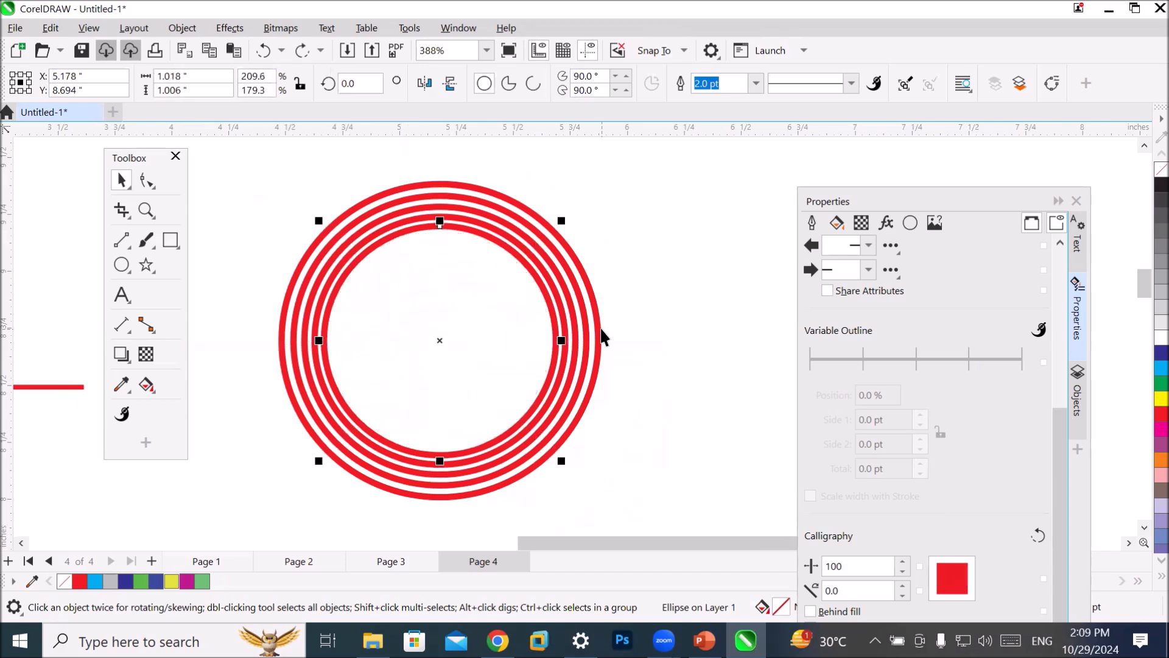
pyautogui.hotkey('ctrl', 'z')
pyautogui.hotkey('ctrl', 'z')
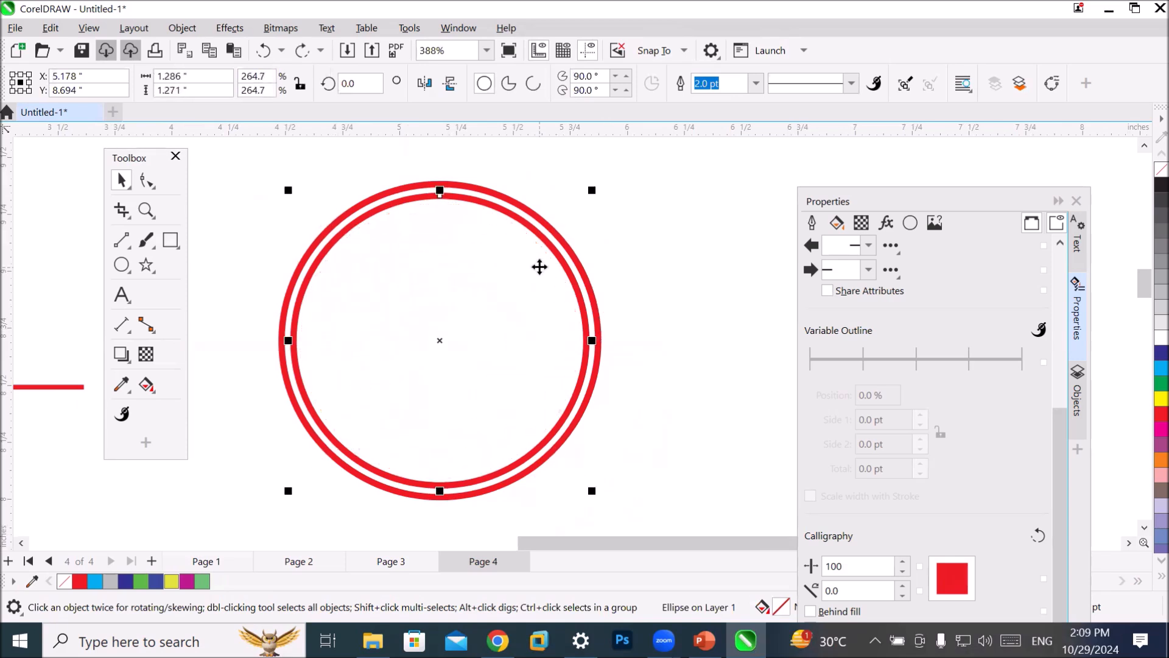
pyautogui.hotkey('ctrl', 'z')
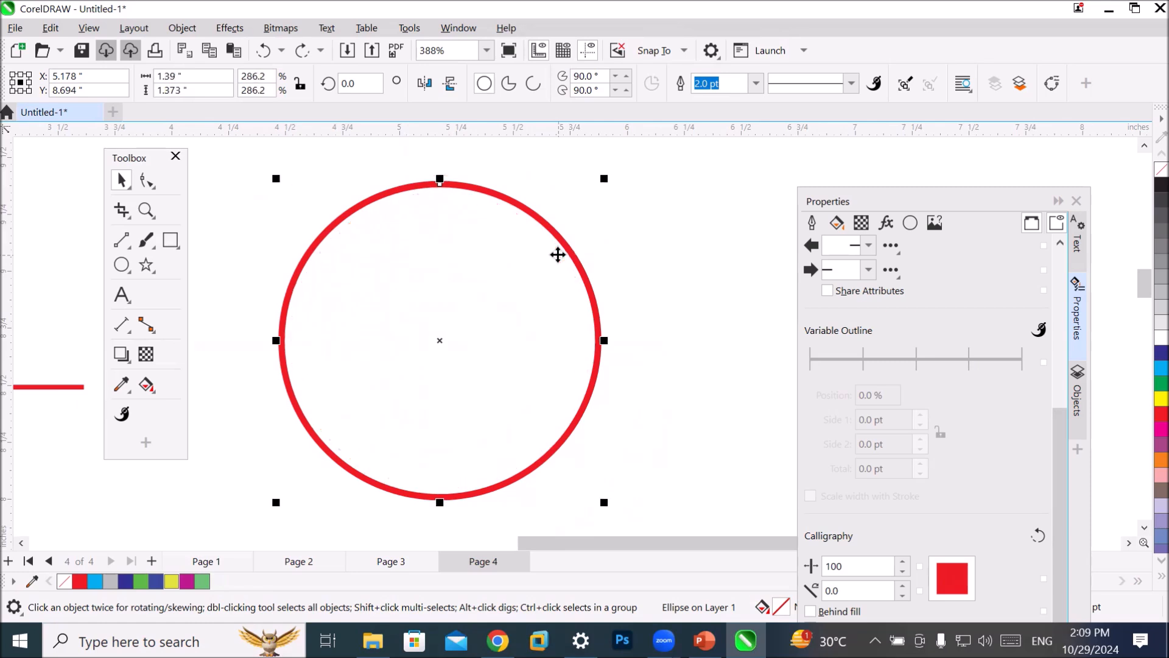
# Enable Scale with object for the large circle's outline.
pyautogui.click(566, 246)
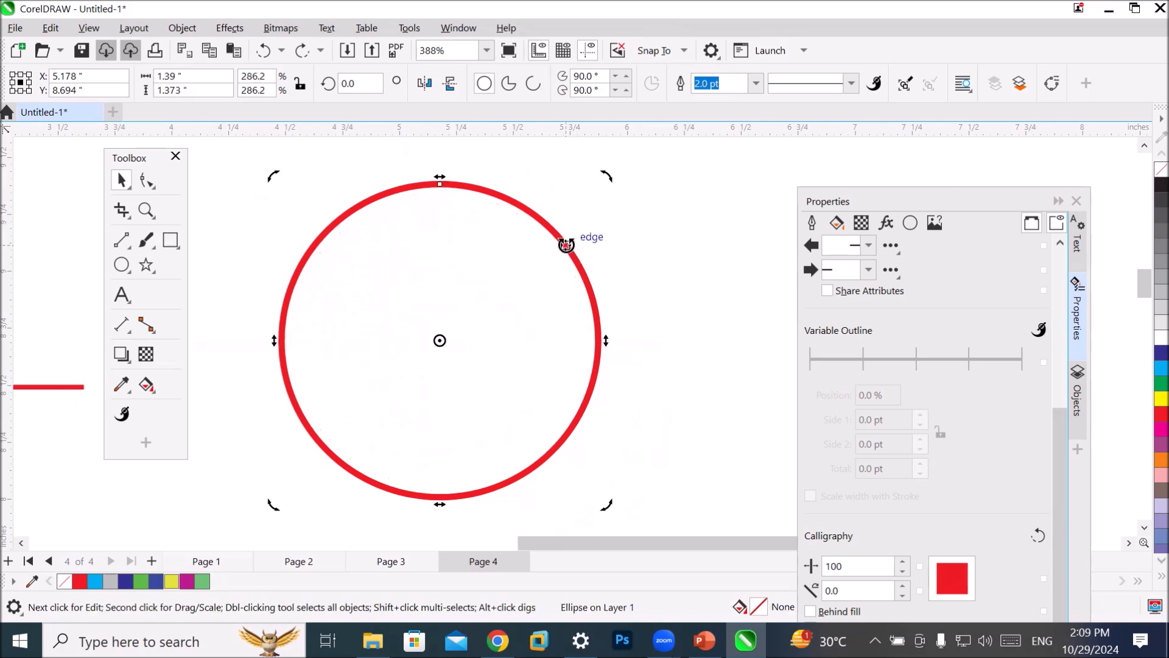
pyautogui.click(566, 245)
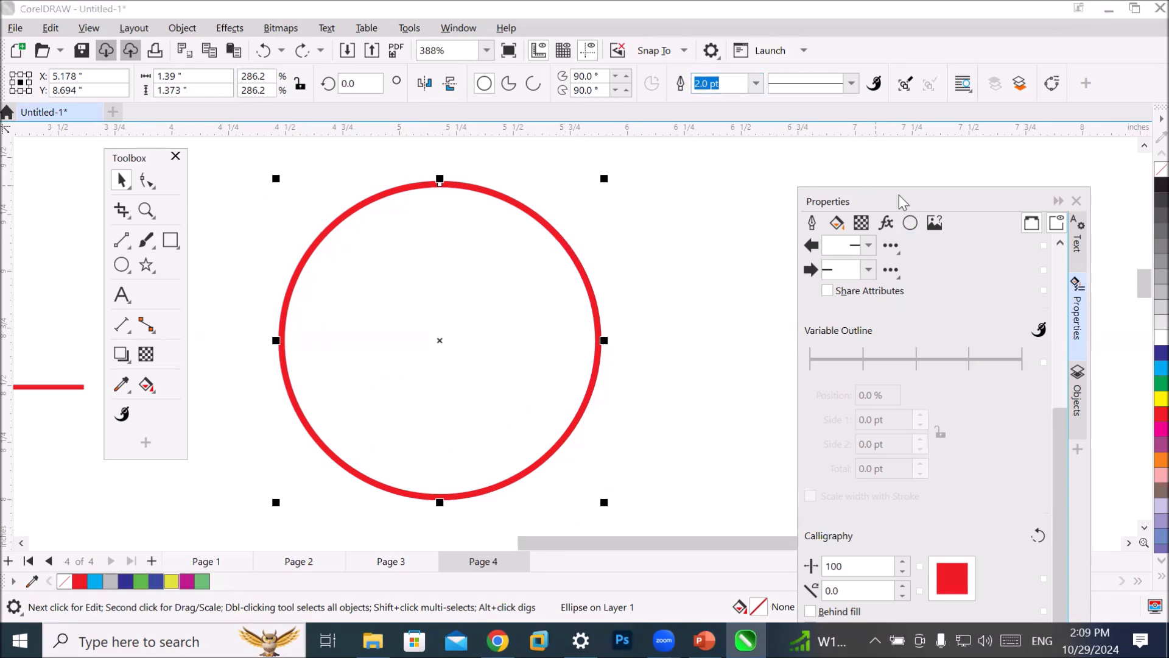
pyautogui.moveTo(898, 195); pyautogui.dragTo(833, 66)
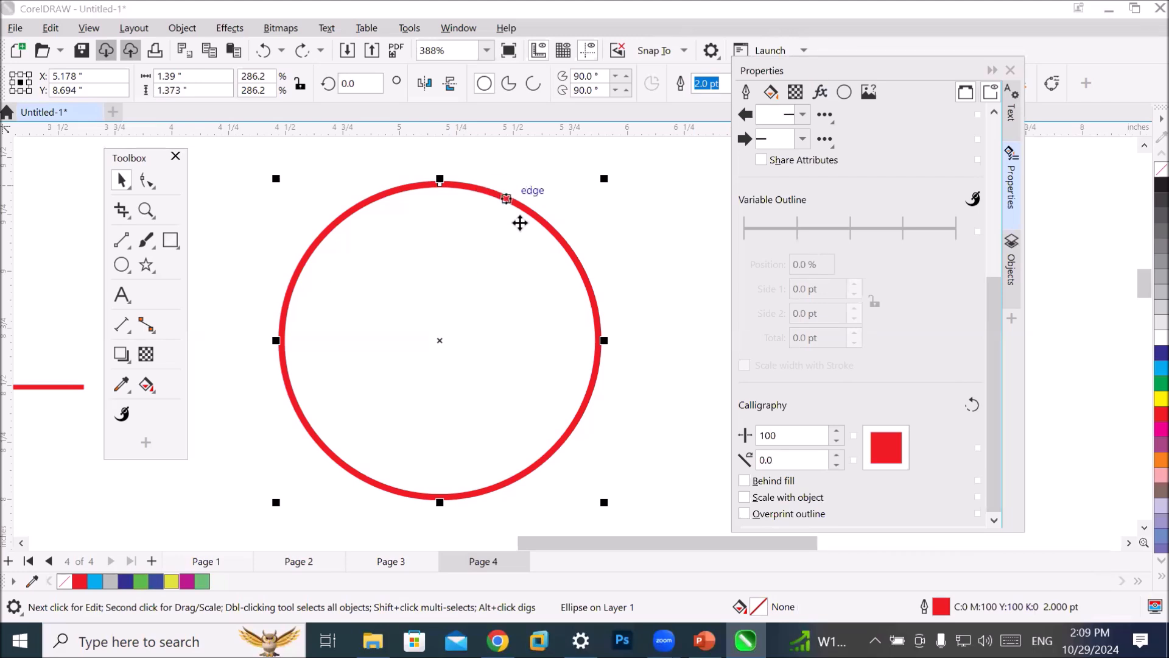
pyautogui.click(747, 92)
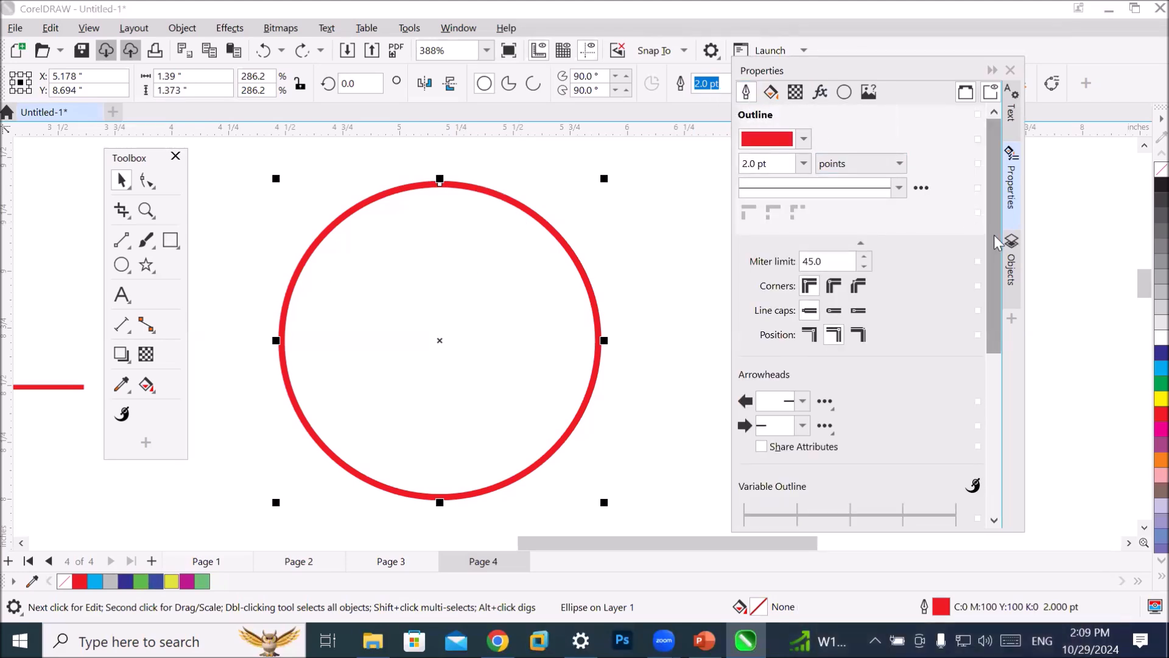
pyautogui.scroll(-1, 998, 262)
pyautogui.scroll(-8, 999, 262)
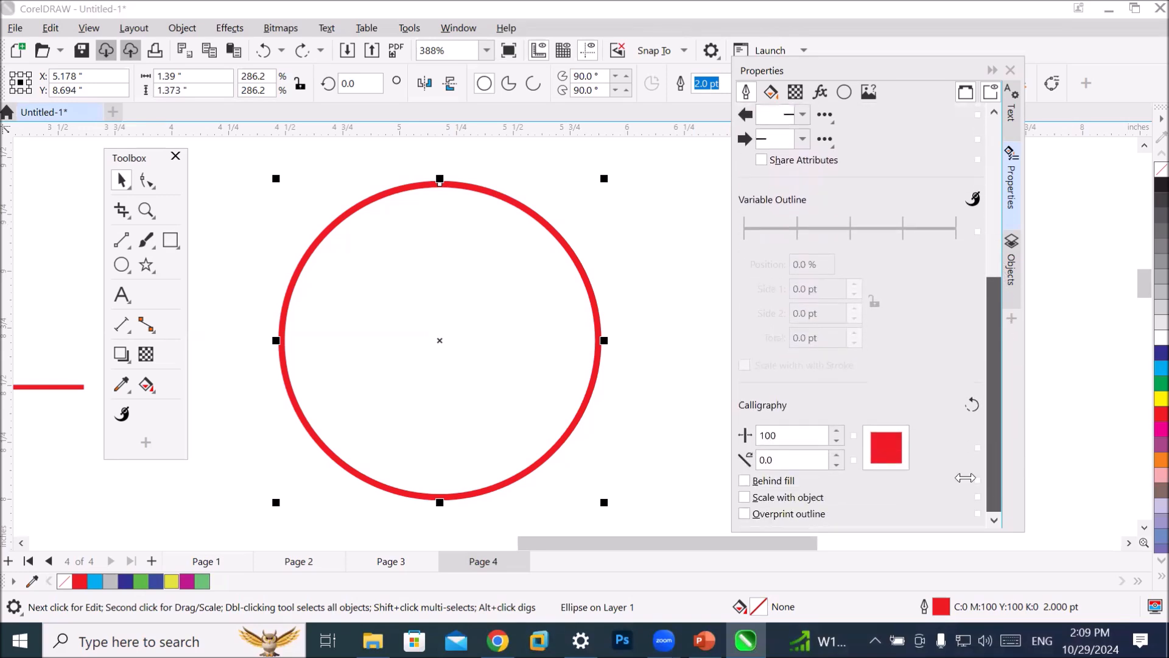
pyautogui.click(744, 497)
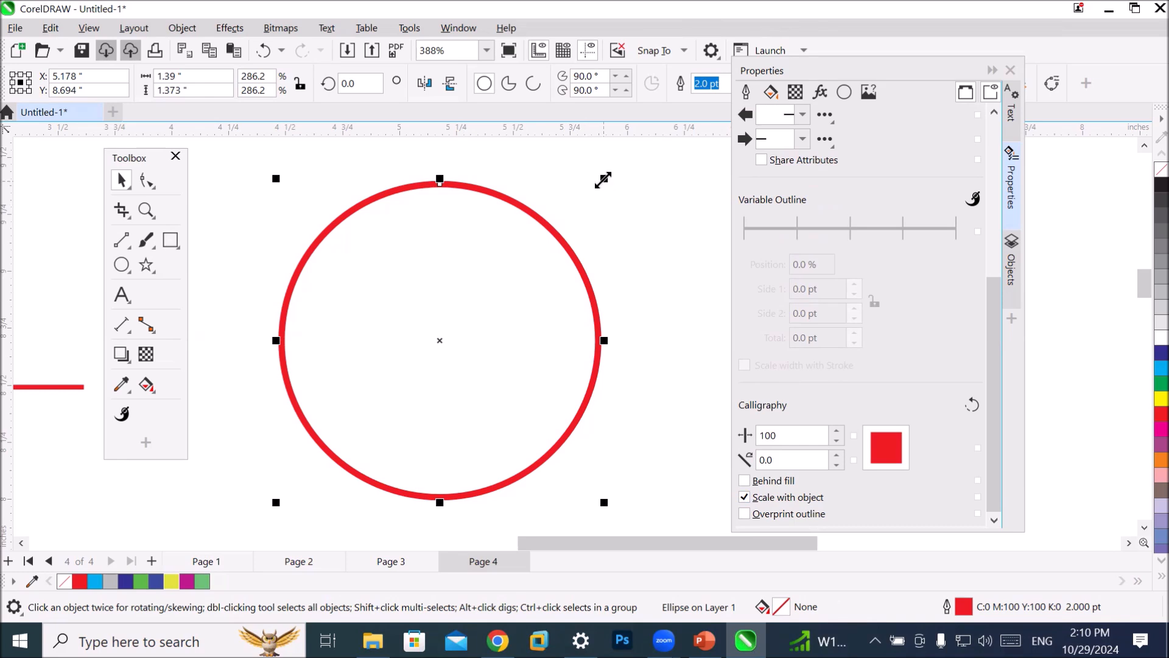
# Make a concentric copy of the circle scaled down to about 1.249 in wide, keeping the outline width setting in view.
pyautogui.moveTo(603, 180); pyautogui.dragTo(593, 192)
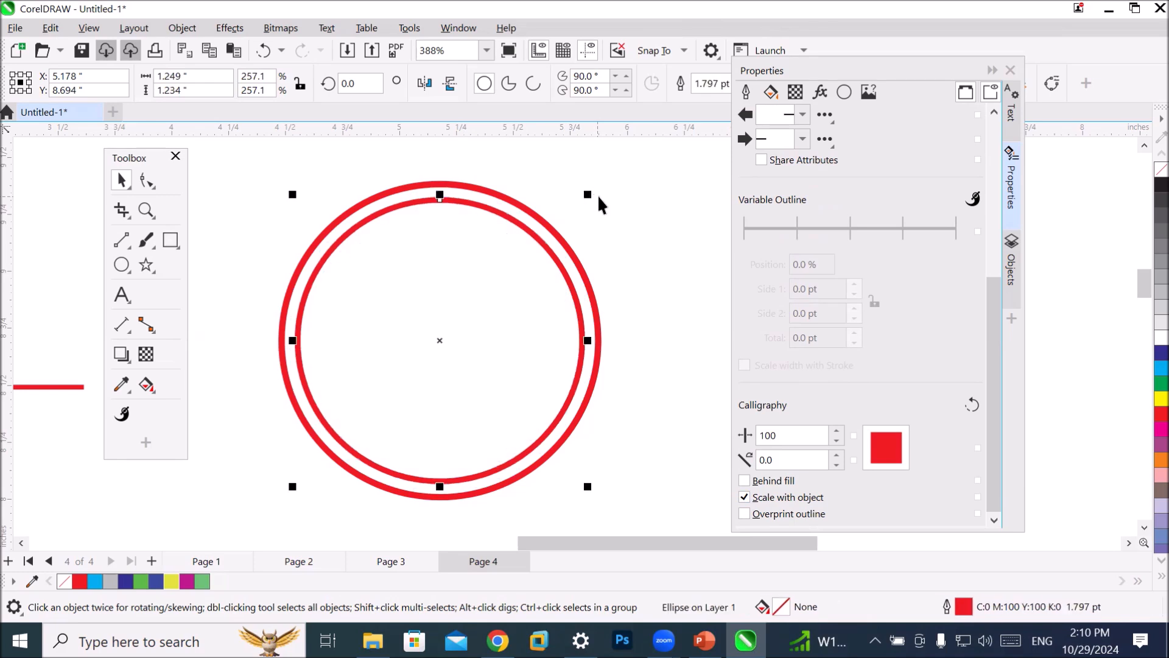
pyautogui.moveTo(857, 63); pyautogui.dragTo(886, 180)
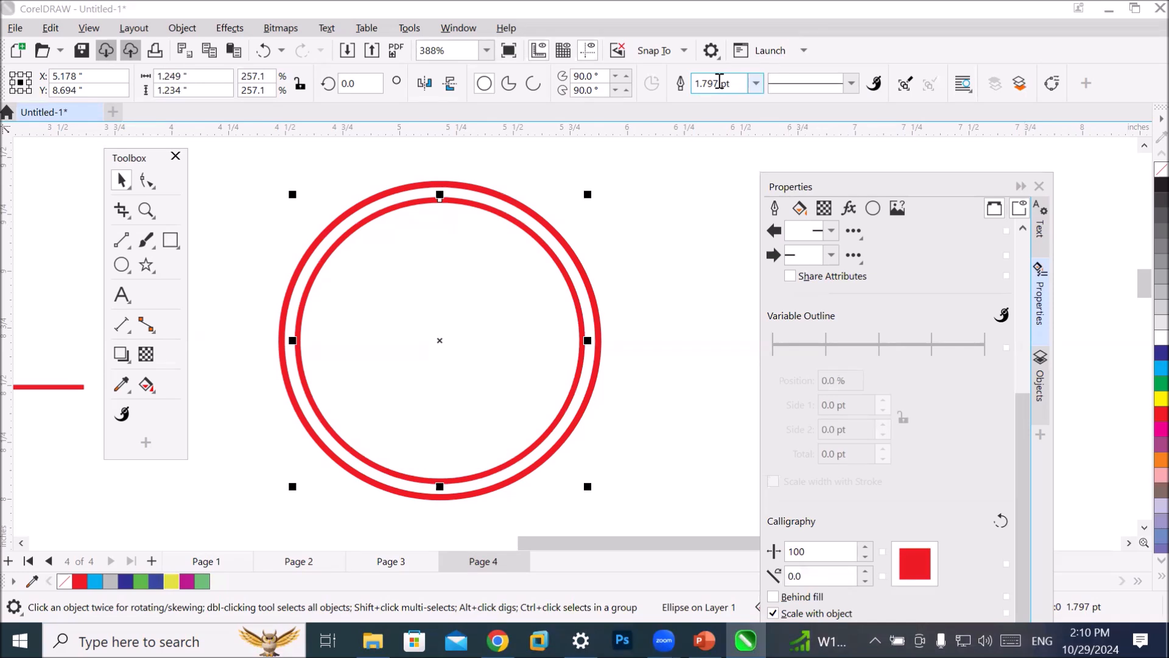
# Check the outline width of the inner circle and clear the selection.
pyautogui.click(709, 84)
pyautogui.doubleClick(740, 84)
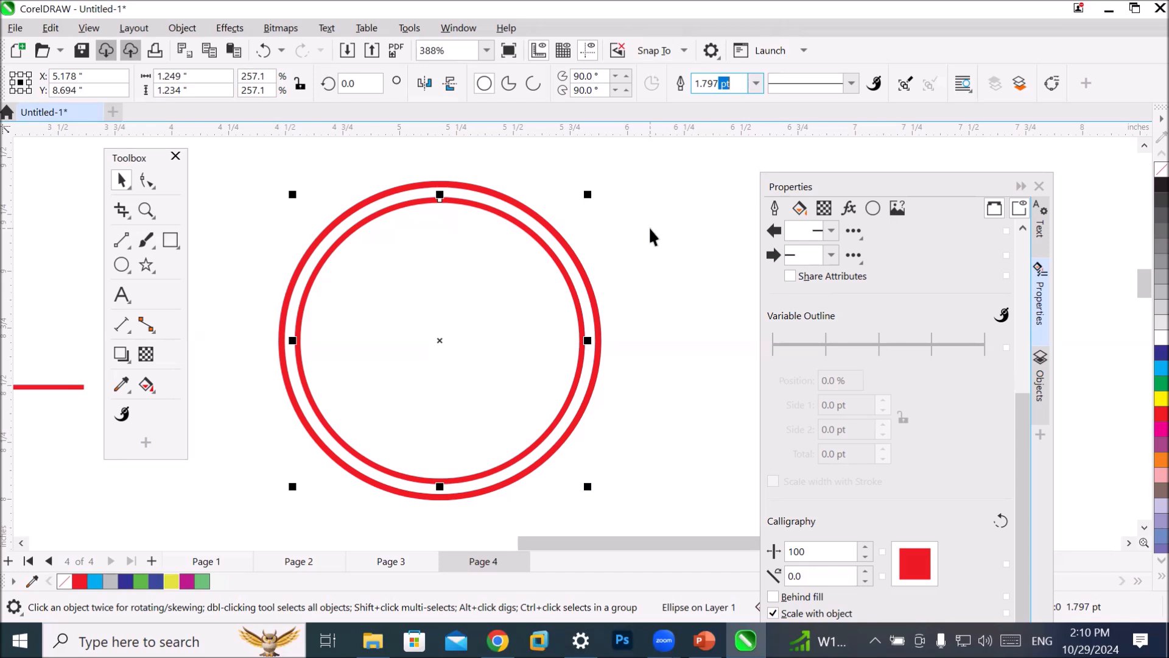
pyautogui.press('Return')
pyautogui.press('Escape')
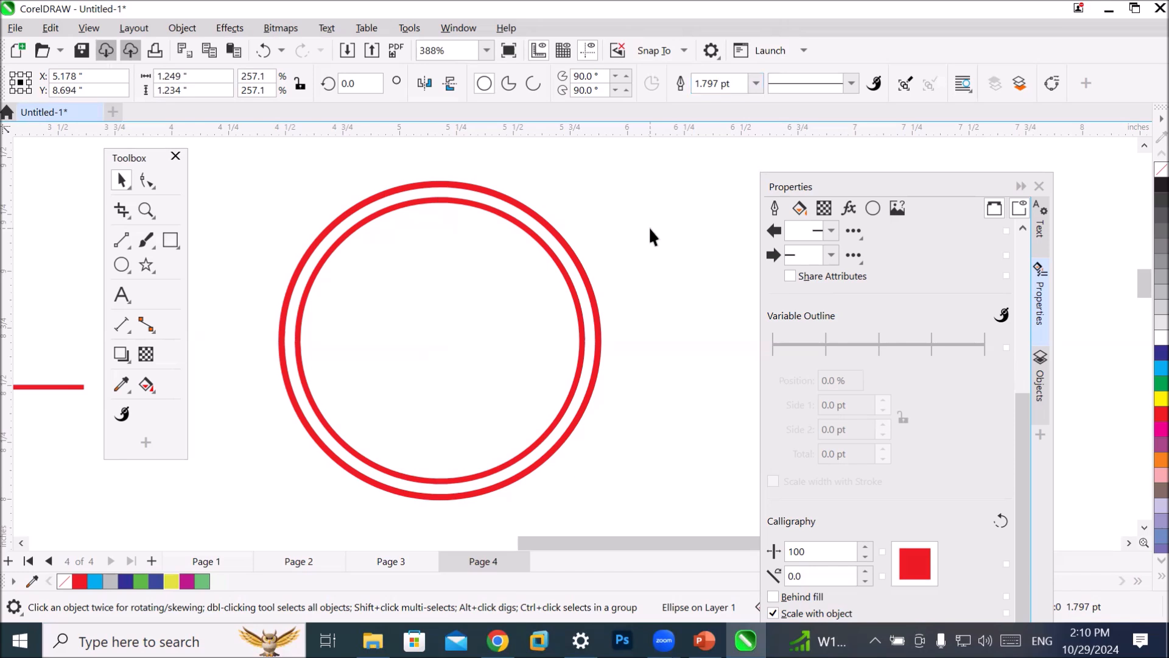
pyautogui.click(554, 258)
pyautogui.hotkey('ctrl', 'd')
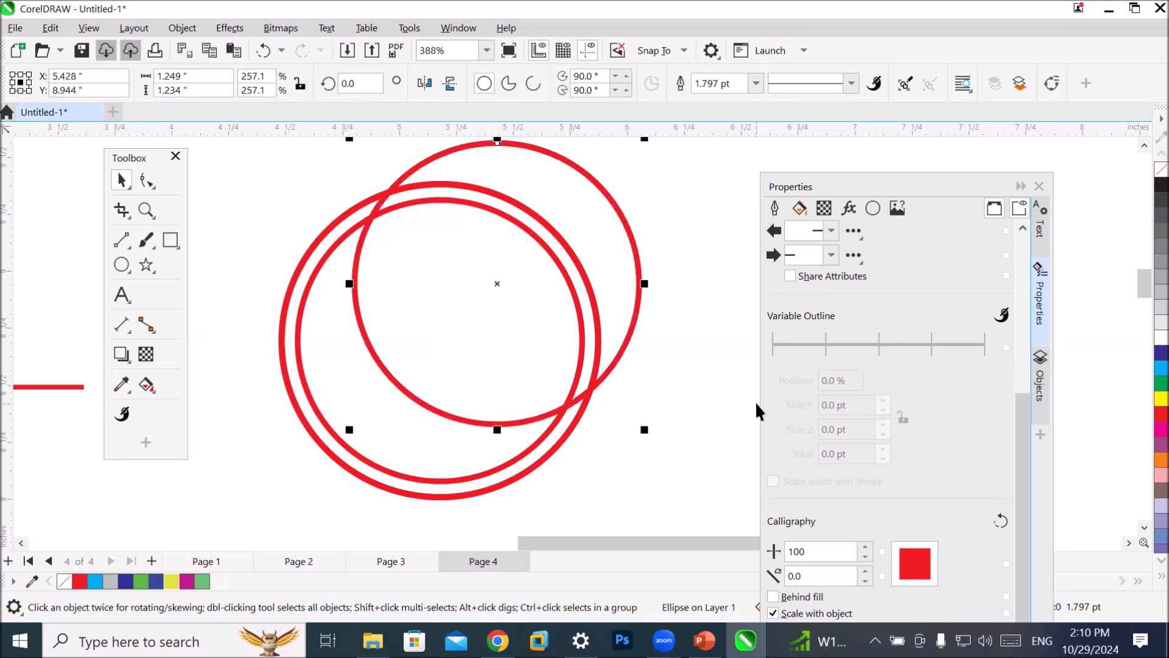
pyautogui.hotkey('ctrl', 'z')
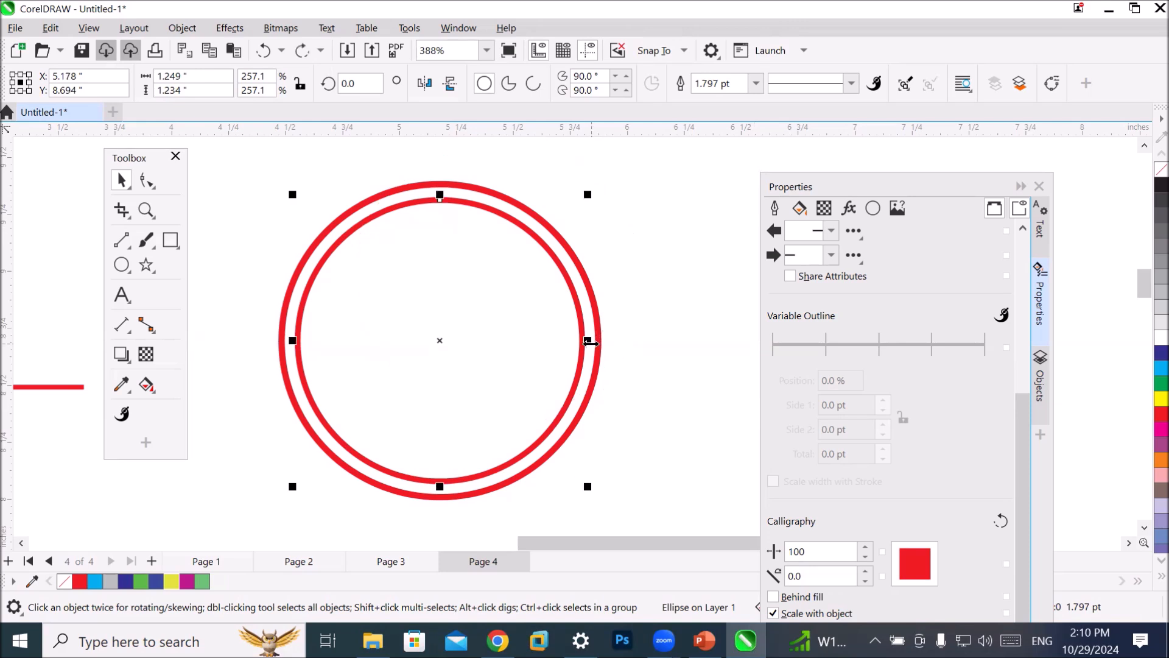
# Delete the inner circle and make a new concentric copy of the outer circle scaled down to about 1.233 in wide.
pyautogui.click(548, 330)
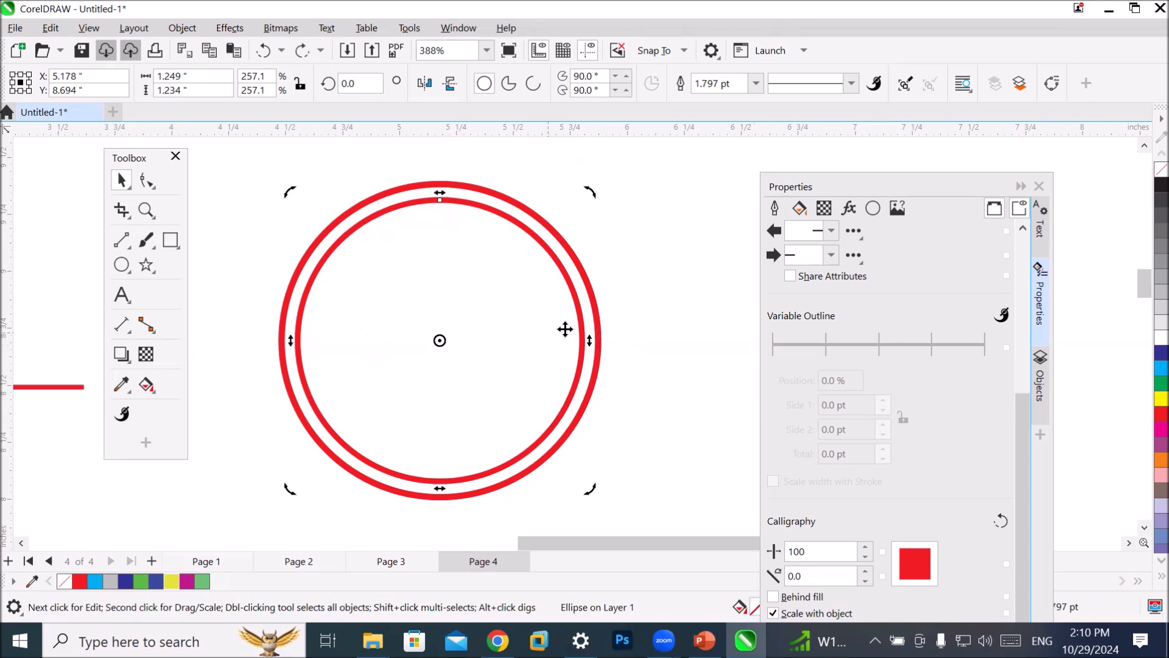
pyautogui.click(601, 300)
pyautogui.press('Delete')
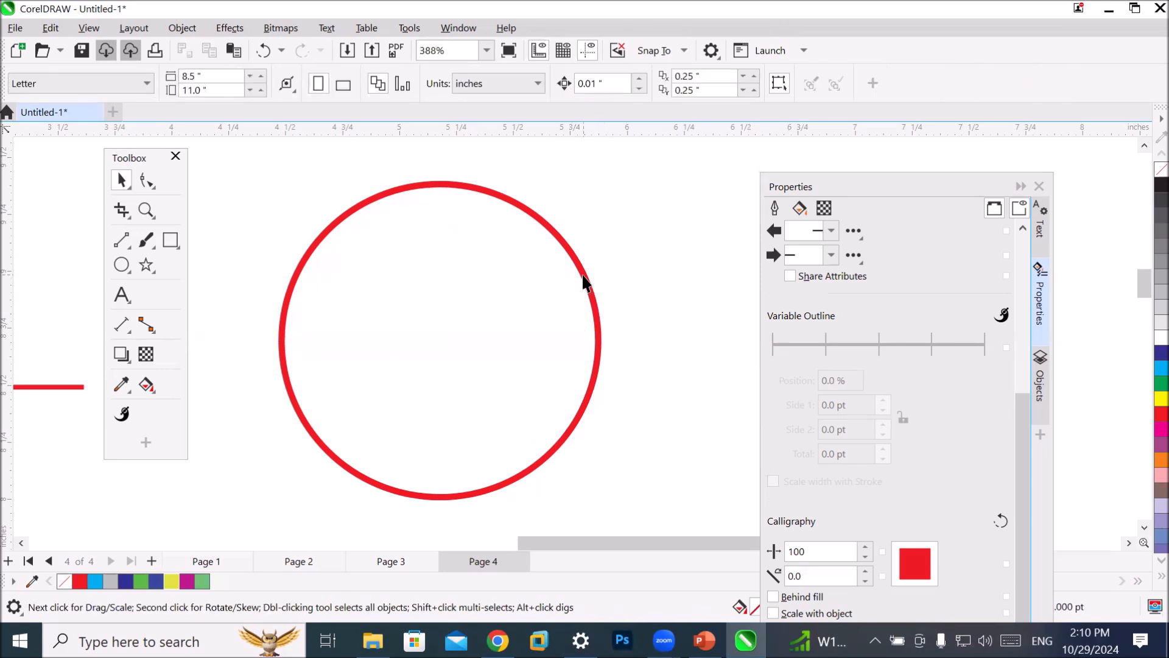
pyautogui.click(583, 281)
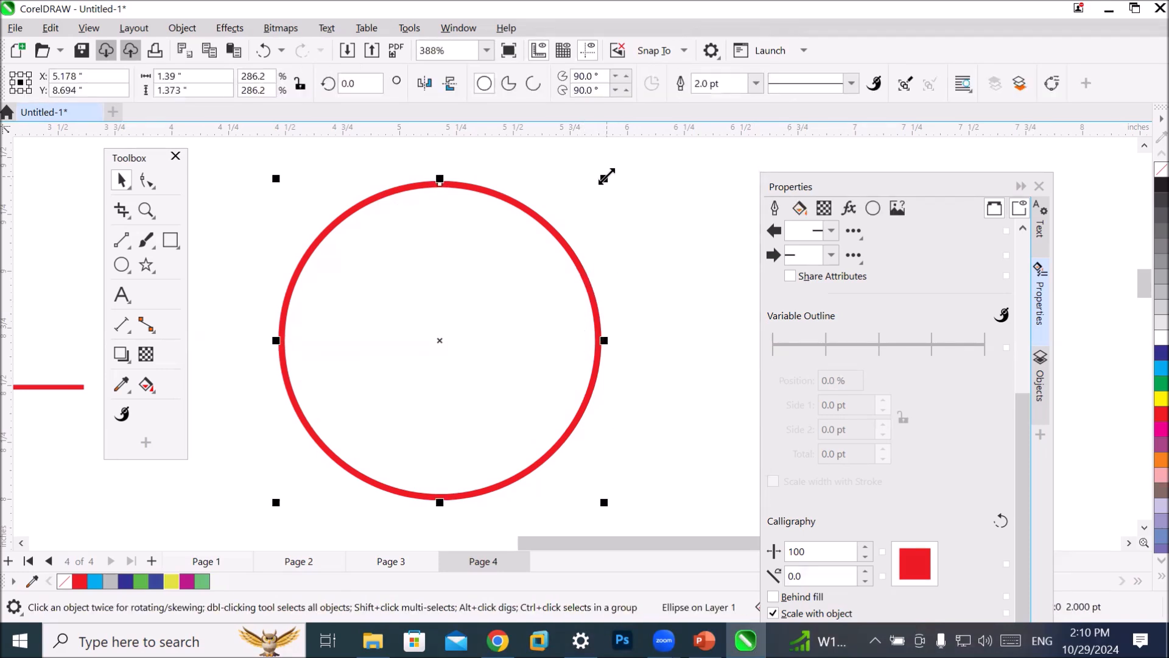
pyautogui.moveTo(607, 177); pyautogui.dragTo(594, 192)
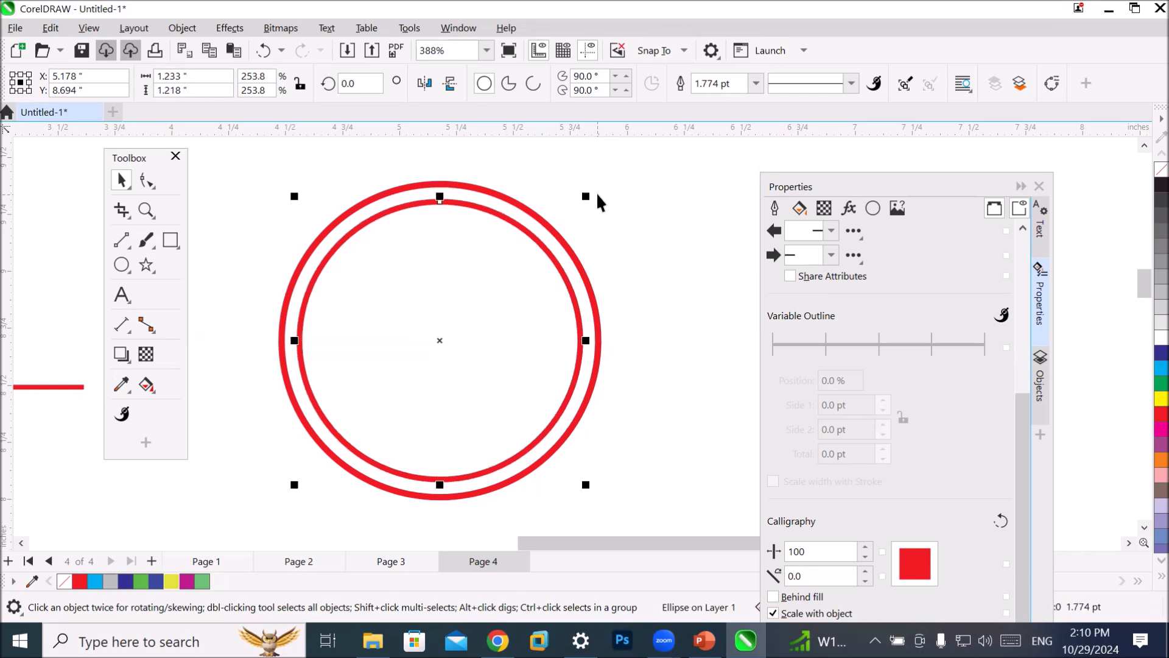
# Repeat the scaled duplication many times towards the centre until the innermost ring is about 0.054 in wide.
pyautogui.hotkey('ctrl', 'r')
pyautogui.hotkey('ctrl', 'r')
pyautogui.hotkey('ctrl', 'r')
pyautogui.hotkey('ctrl', 'r')
pyautogui.hotkey('ctrl', 'r')
pyautogui.hotkey('ctrl', 'r')
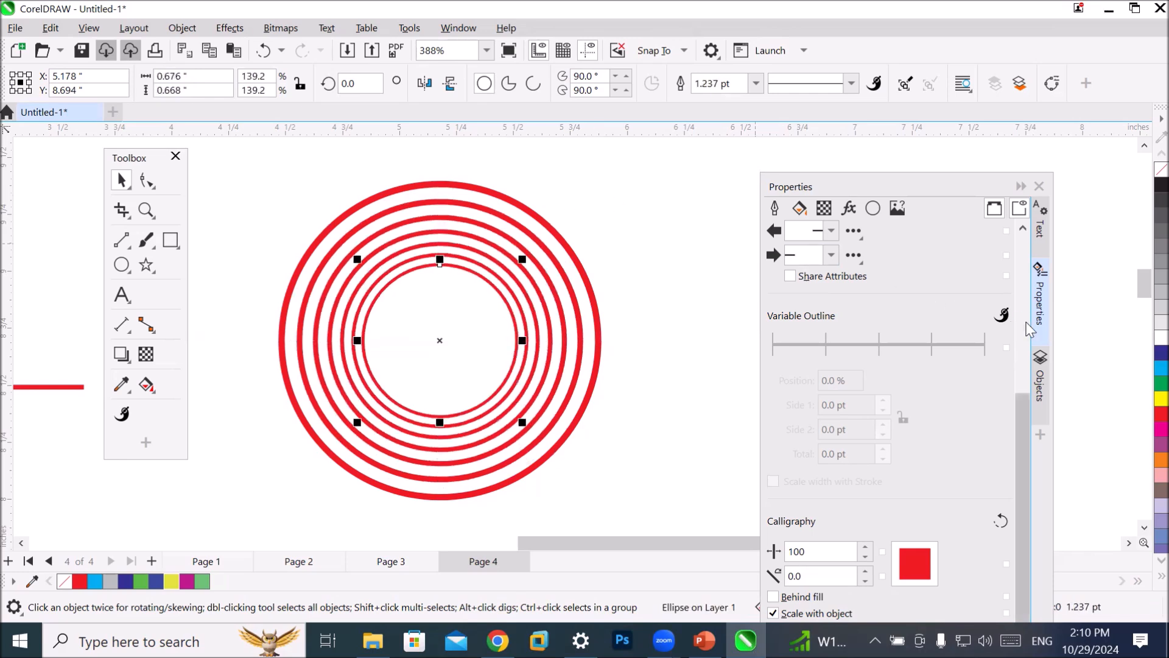
pyautogui.hotkey('ctrl', 'r')
pyautogui.hotkey('ctrl', 'r')
pyautogui.hotkey('ctrl', 'r')
pyautogui.hotkey('ctrl', 'r')
pyautogui.hotkey('ctrl', 'r')
pyautogui.hotkey('ctrl', 'r')
pyautogui.hotkey('ctrl', 'r')
pyautogui.hotkey('ctrl', 'r')
pyautogui.hotkey('ctrl', 'r')
pyautogui.hotkey('ctrl', 'r')
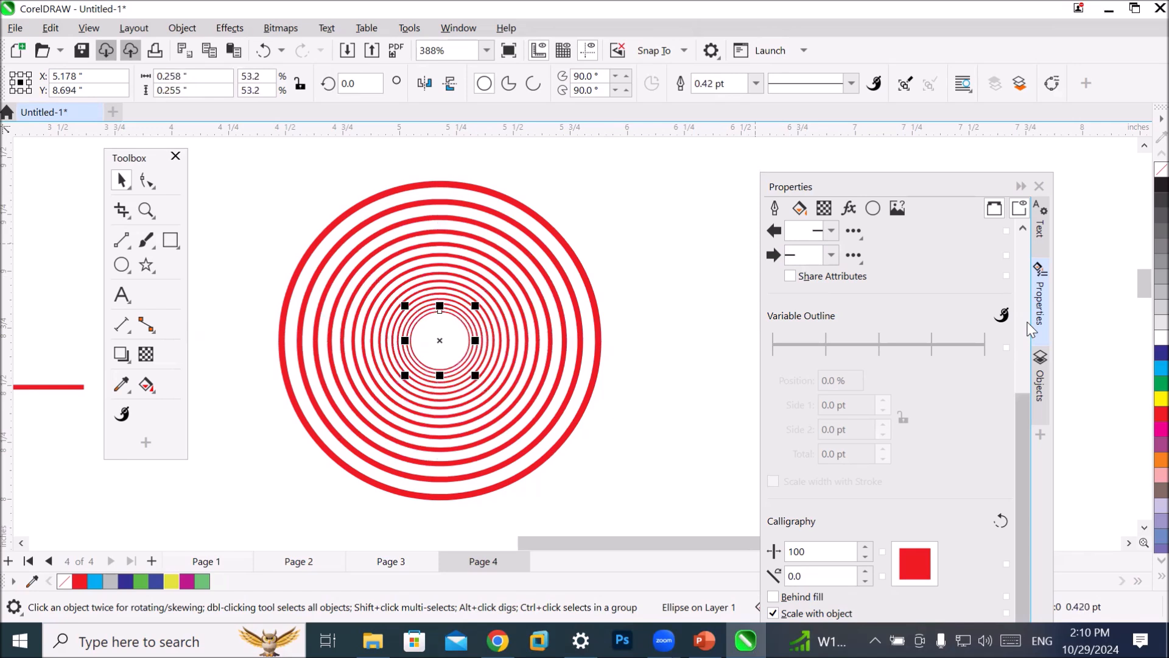
pyautogui.hotkey('ctrl', 'r')
pyautogui.hotkey('ctrl', 'r')
pyautogui.hotkey('ctrl', 'r')
pyautogui.hotkey('ctrl', 'r')
pyautogui.hotkey('ctrl', 'r')
pyautogui.hotkey('ctrl', 'r')
pyautogui.hotkey('ctrl', 'r')
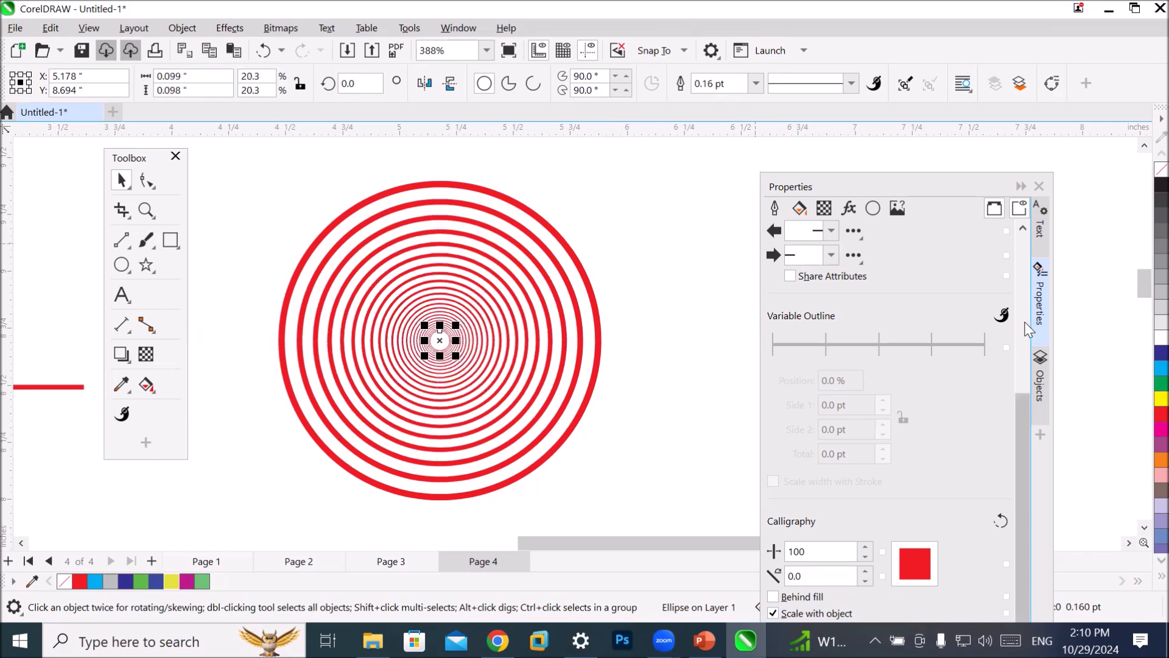
pyautogui.hotkey('ctrl', 'r')
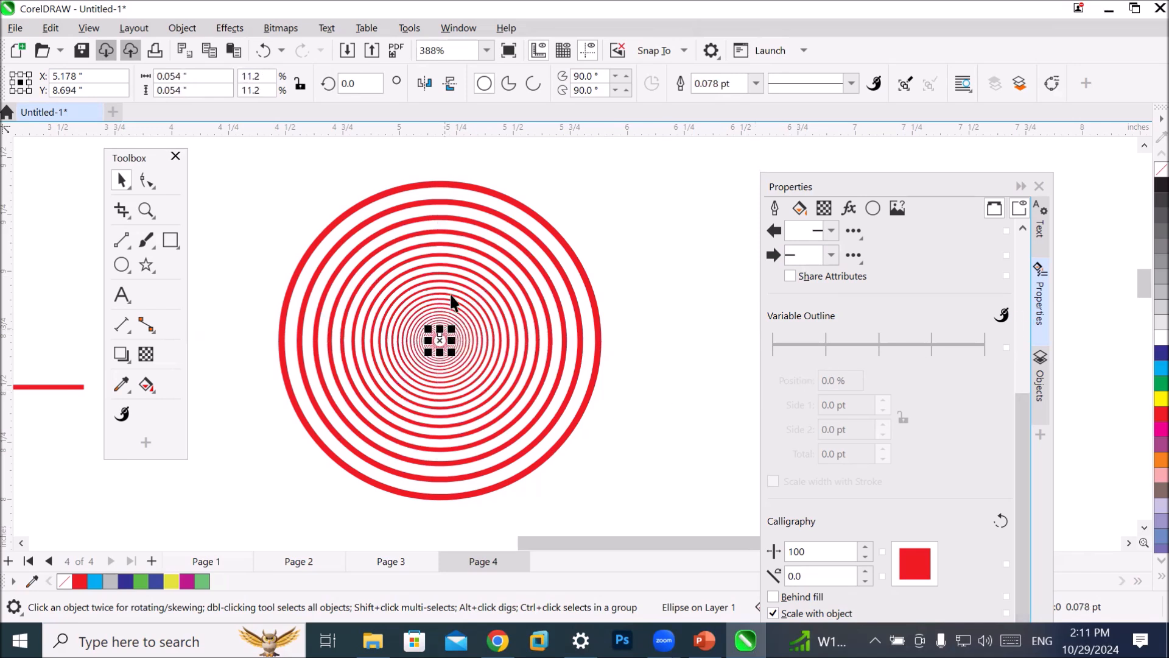
# Examine the innermost rings up close and check the outline width of the smallest one.
pyautogui.scroll(5, 464, 263)
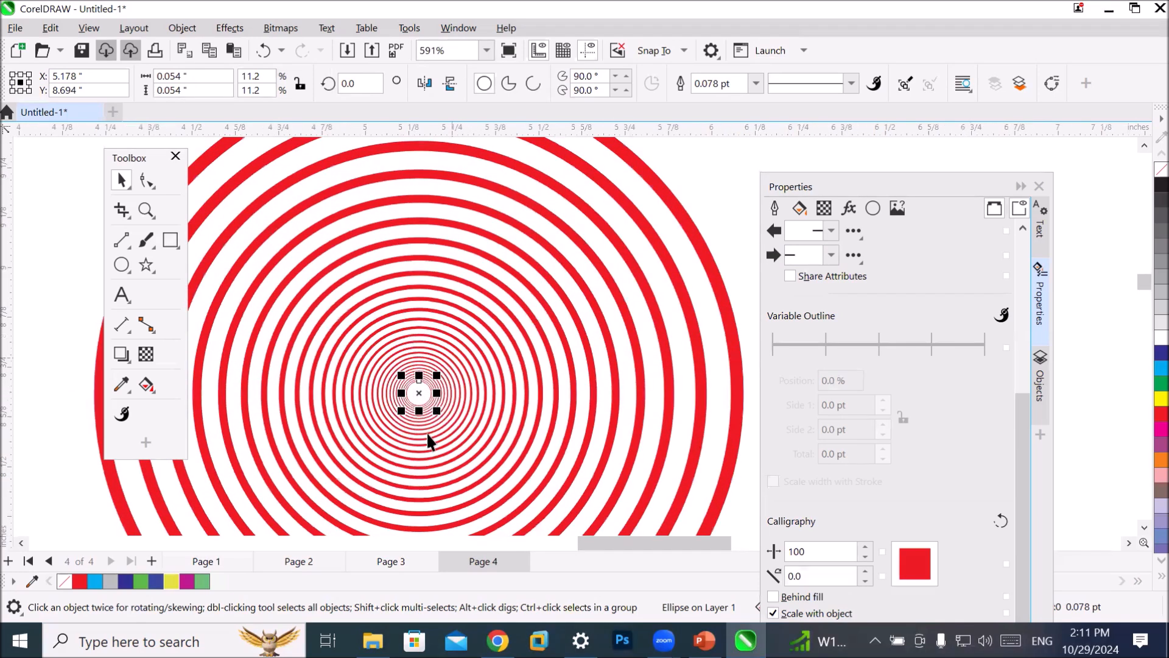
pyautogui.scroll(4, 418, 406)
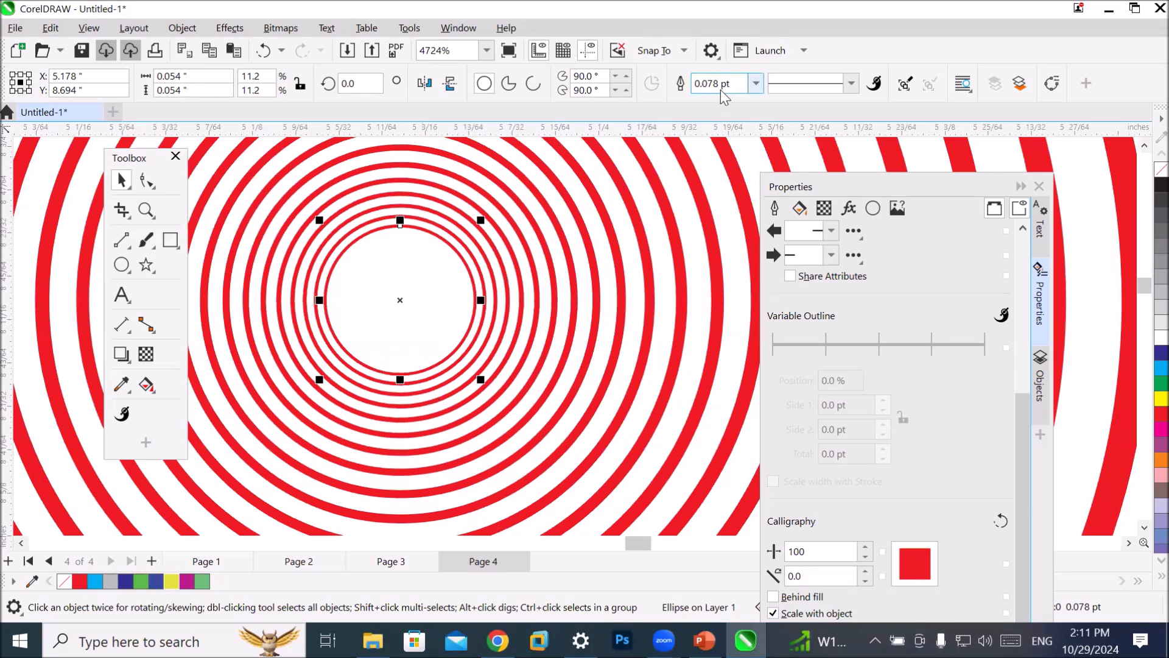
pyautogui.moveTo(733, 84); pyautogui.dragTo(682, 86)
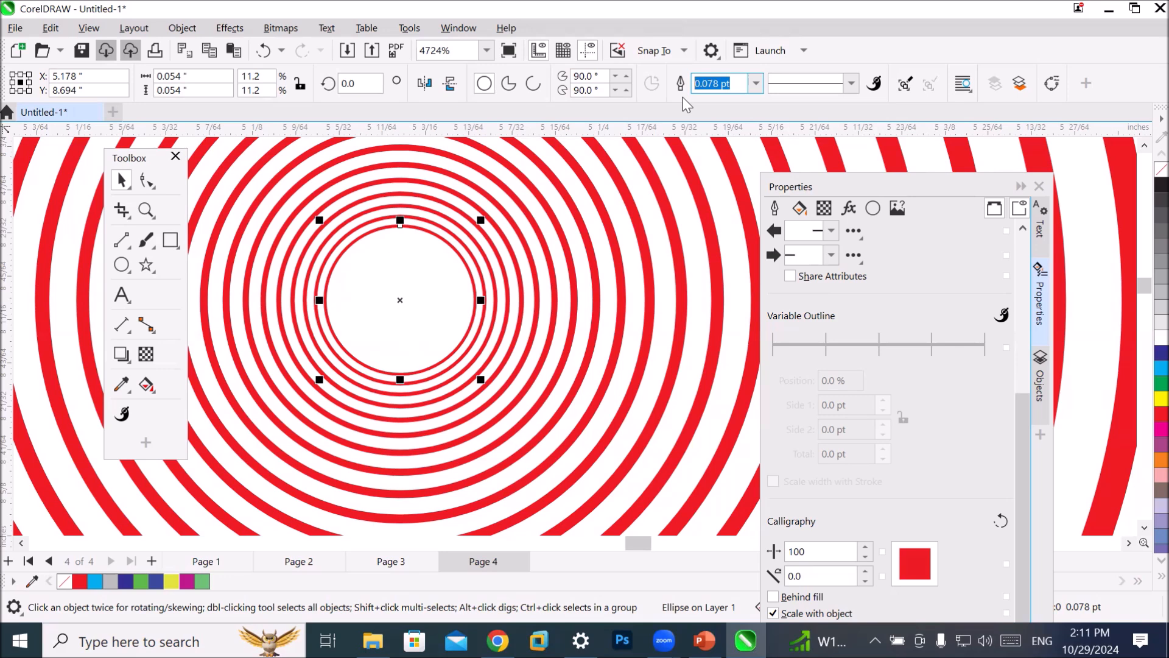
pyautogui.click(721, 83)
pyautogui.scroll(-3, 696, 373)
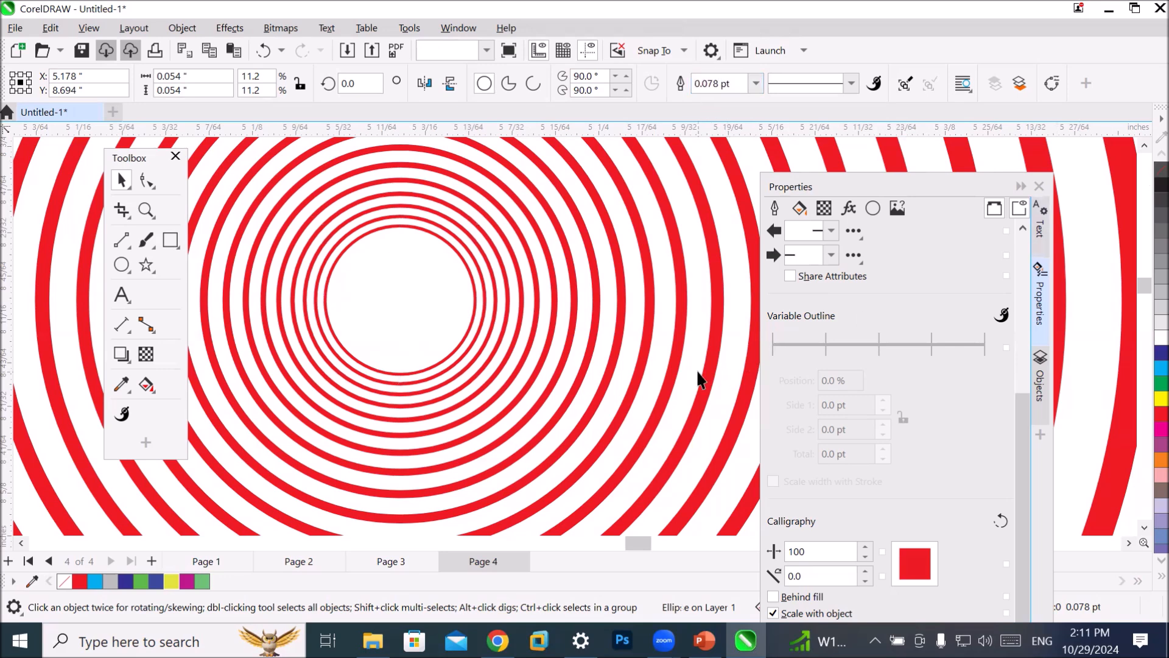
# Select all the concentric rings, move the Properties docker aside and enlarge the rings to about 3.066 in wide.
pyautogui.click(1085, 456)
pyautogui.scroll(-5, 681, 368)
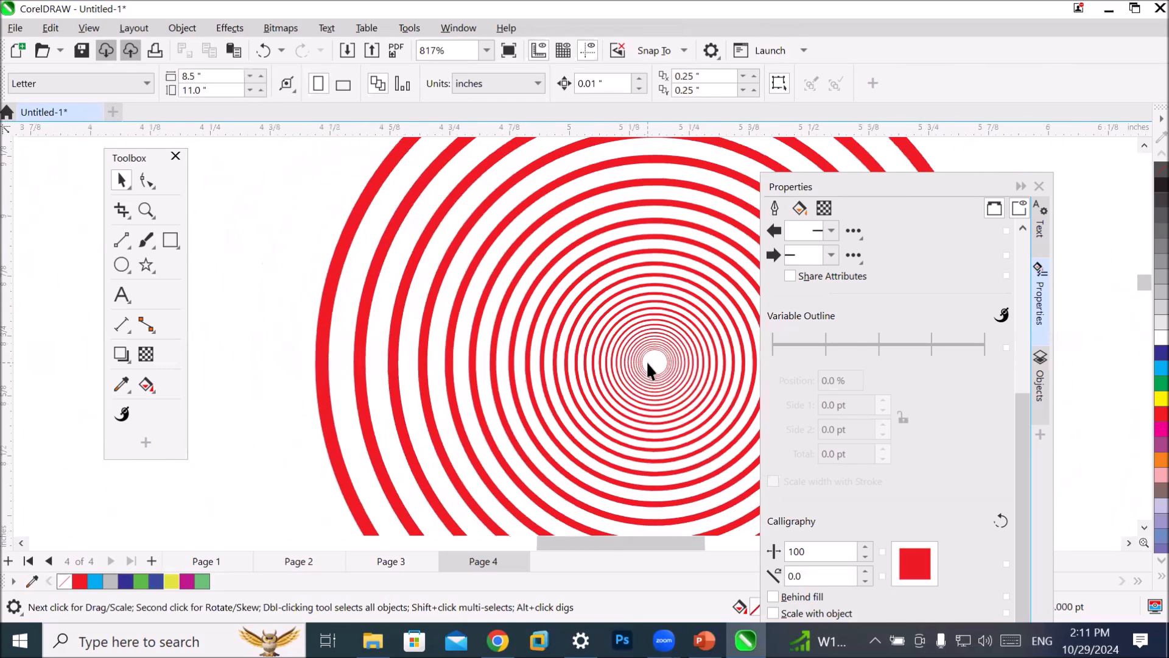
pyautogui.scroll(-3, 644, 359)
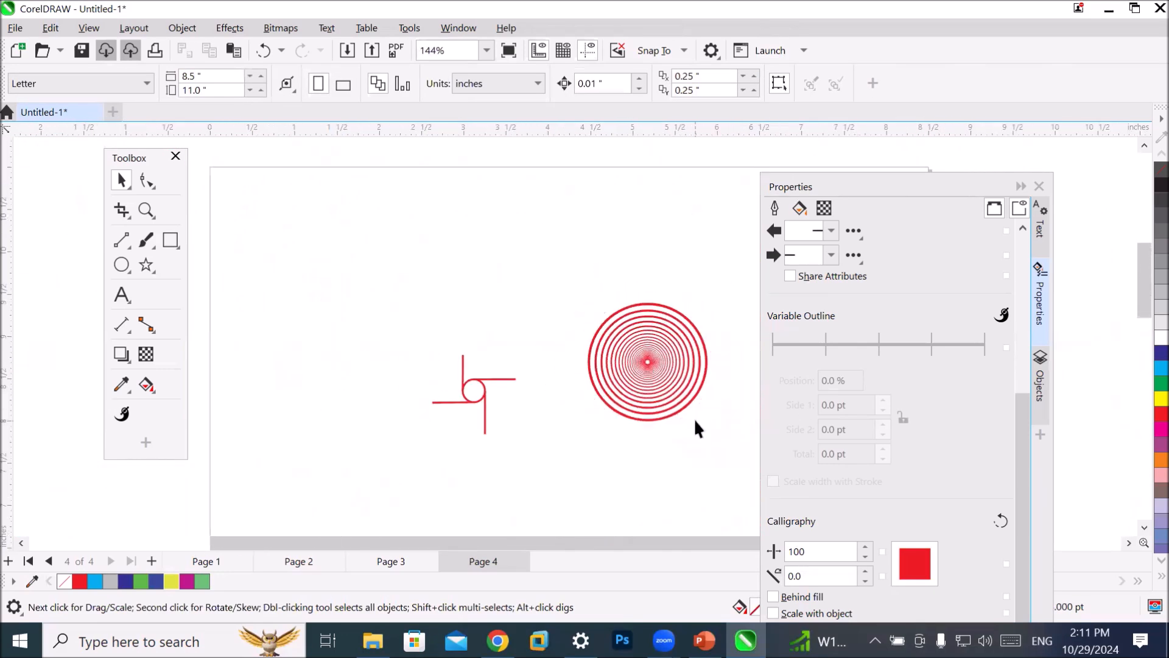
pyautogui.moveTo(575, 284); pyautogui.dragTo(734, 451)
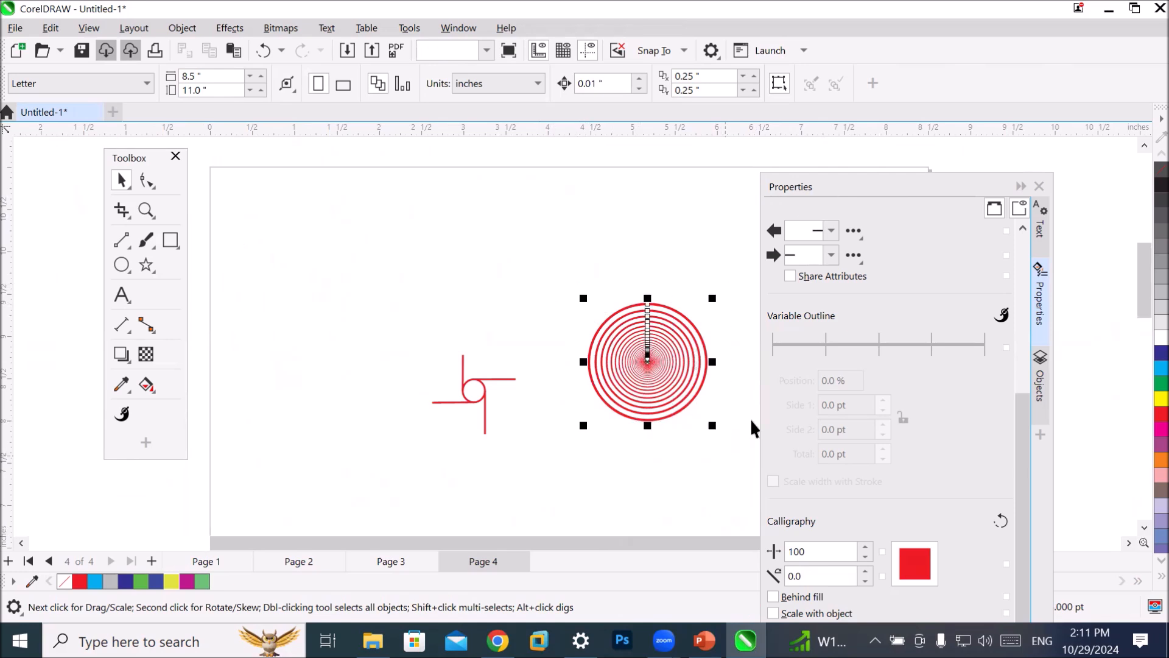
pyautogui.doubleClick(897, 186)
pyautogui.moveTo(716, 297); pyautogui.dragTo(994, 156)
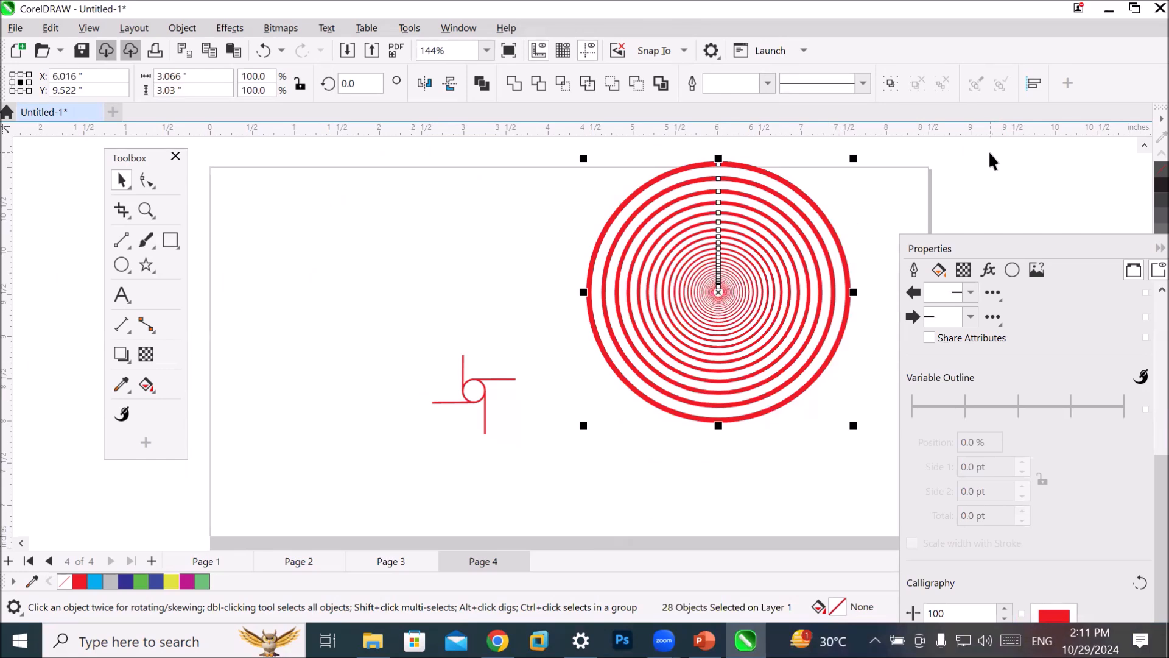
# Shrink the selected rings to about 0.476 in wide and inspect how their outlines scale.
pyautogui.moveTo(853, 158); pyautogui.dragTo(637, 375)
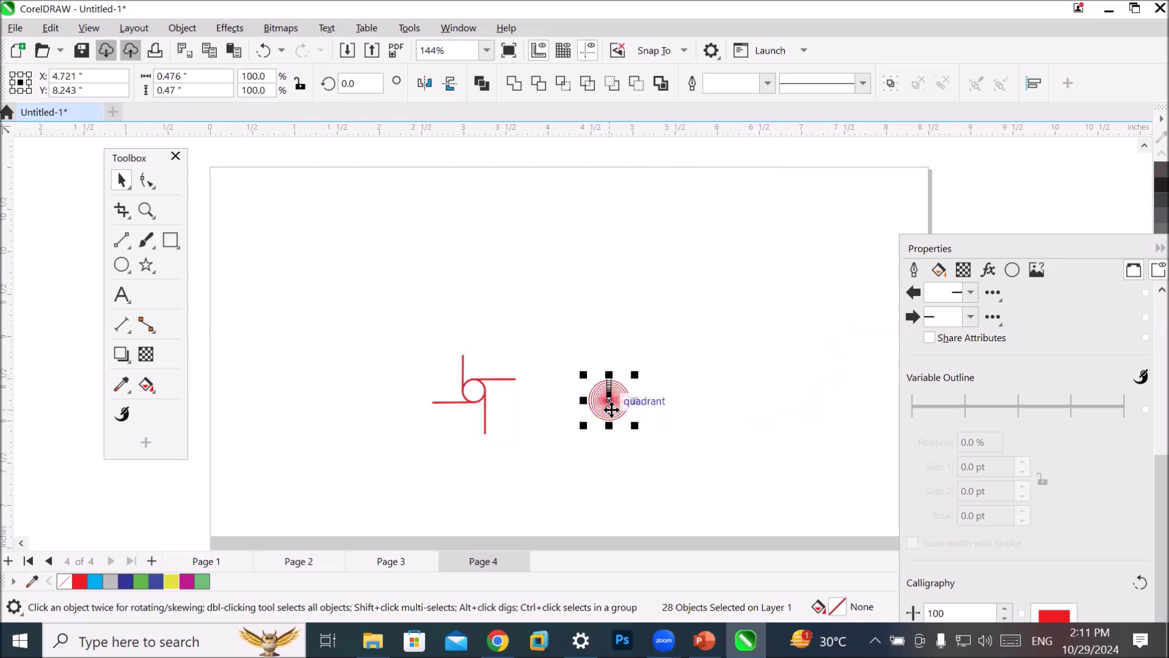
pyautogui.scroll(1, 594, 415)
pyautogui.scroll(4, 596, 413)
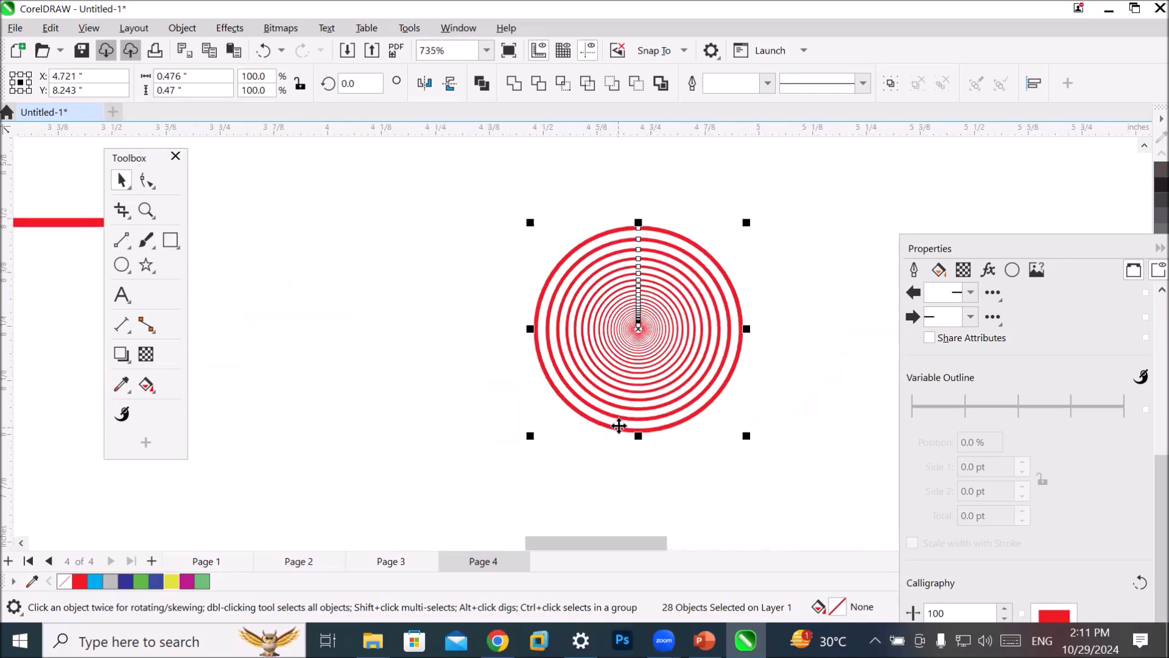
pyautogui.scroll(-5, 621, 424)
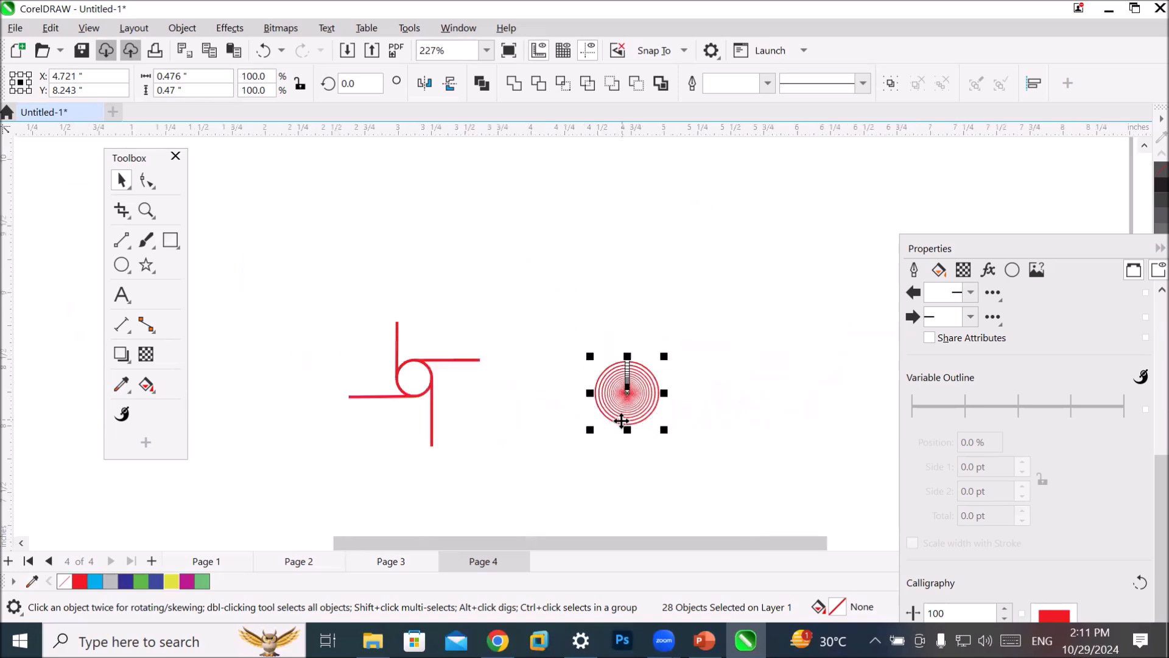
# Enlarge the rings to about 3.371 in wide and check the outermost ring's outline width.
pyautogui.moveTo(652, 374); pyautogui.dragTo(911, 137)
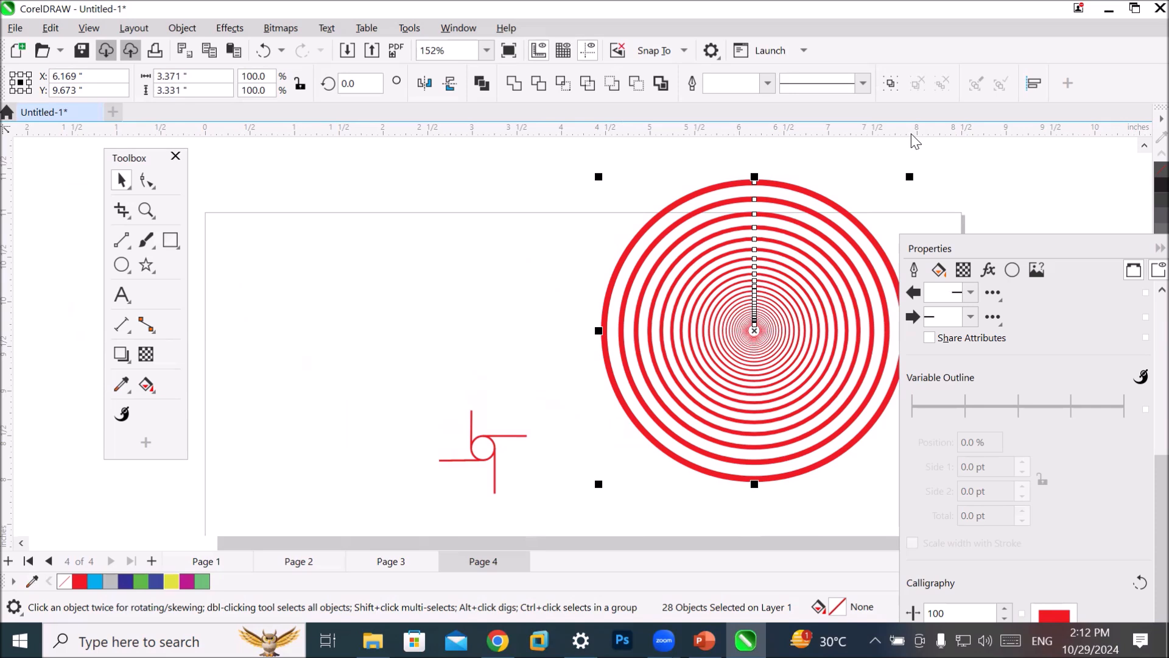
pyautogui.click(951, 174)
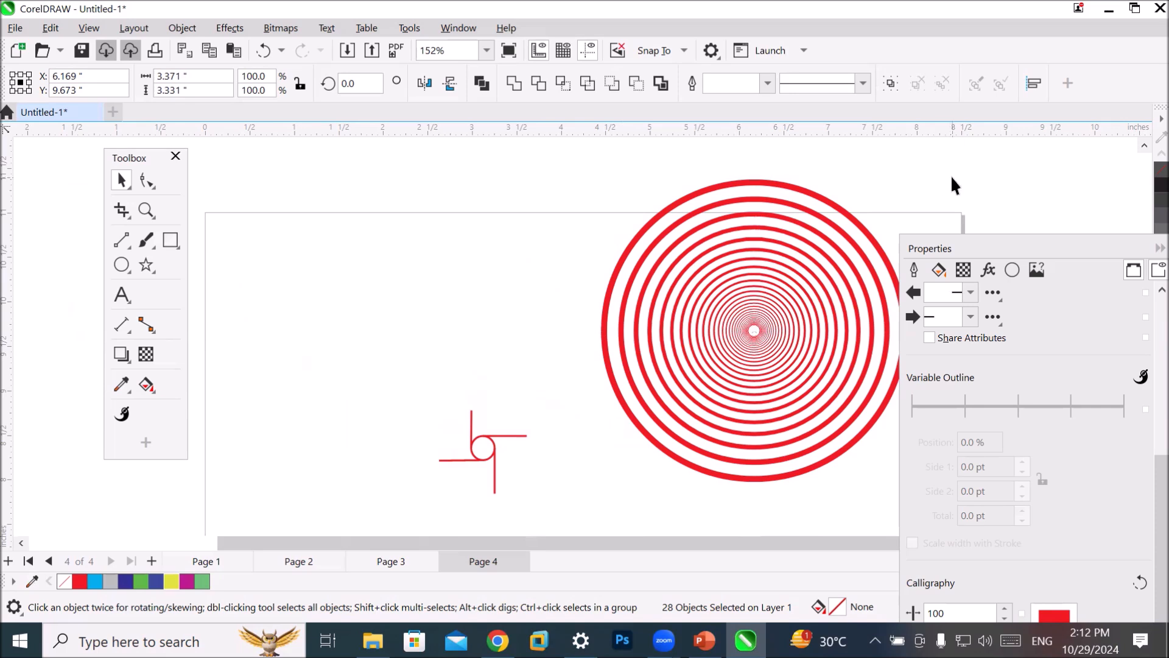
pyautogui.click(804, 191)
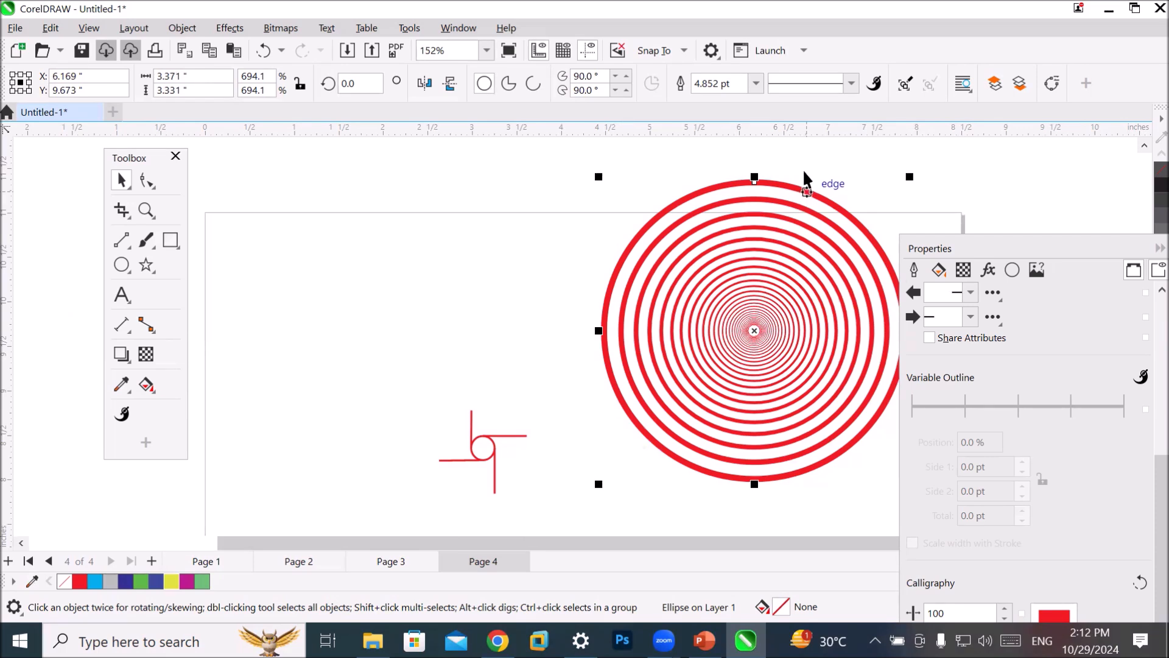
pyautogui.moveTo(727, 83); pyautogui.dragTo(530, 99)
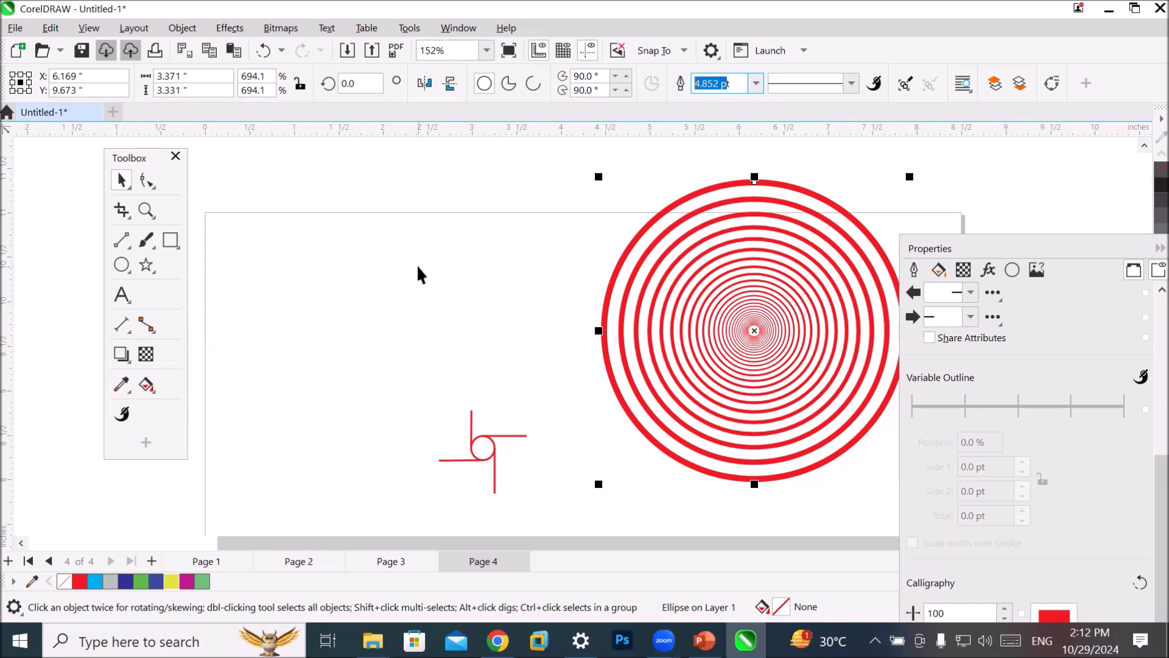
# Draw an ellipse about 2.788 in wide and 2.73 in high beside the concentric rings.
pyautogui.scroll(-1, 419, 270)
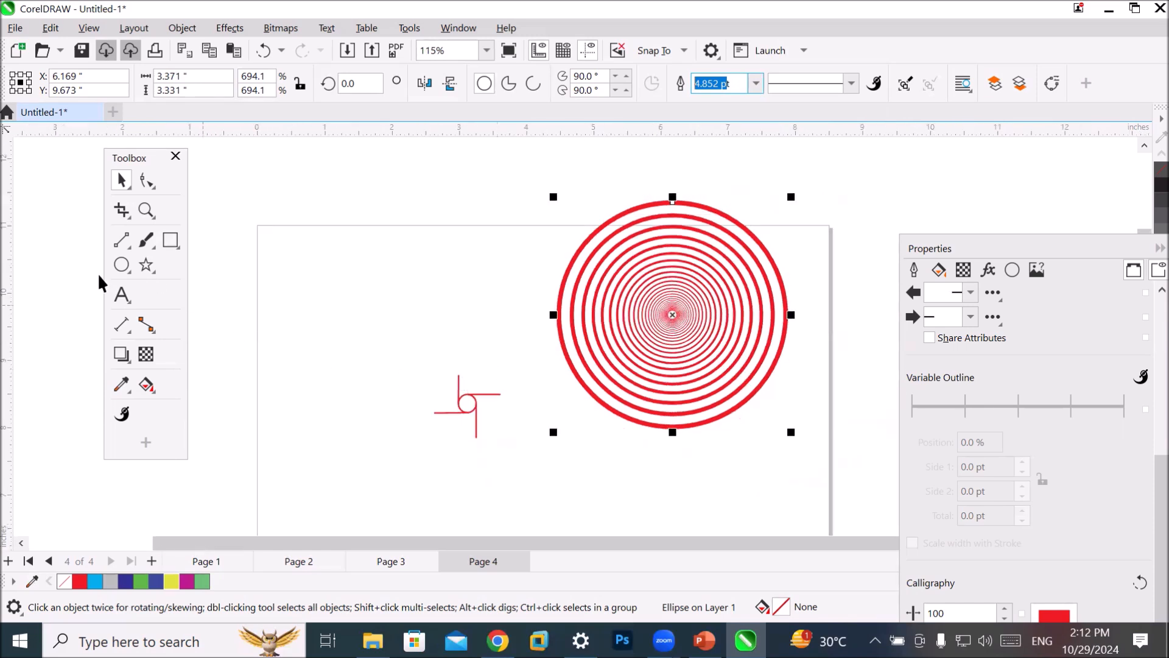
pyautogui.click(119, 266)
pyautogui.moveTo(264, 207); pyautogui.dragTo(457, 394)
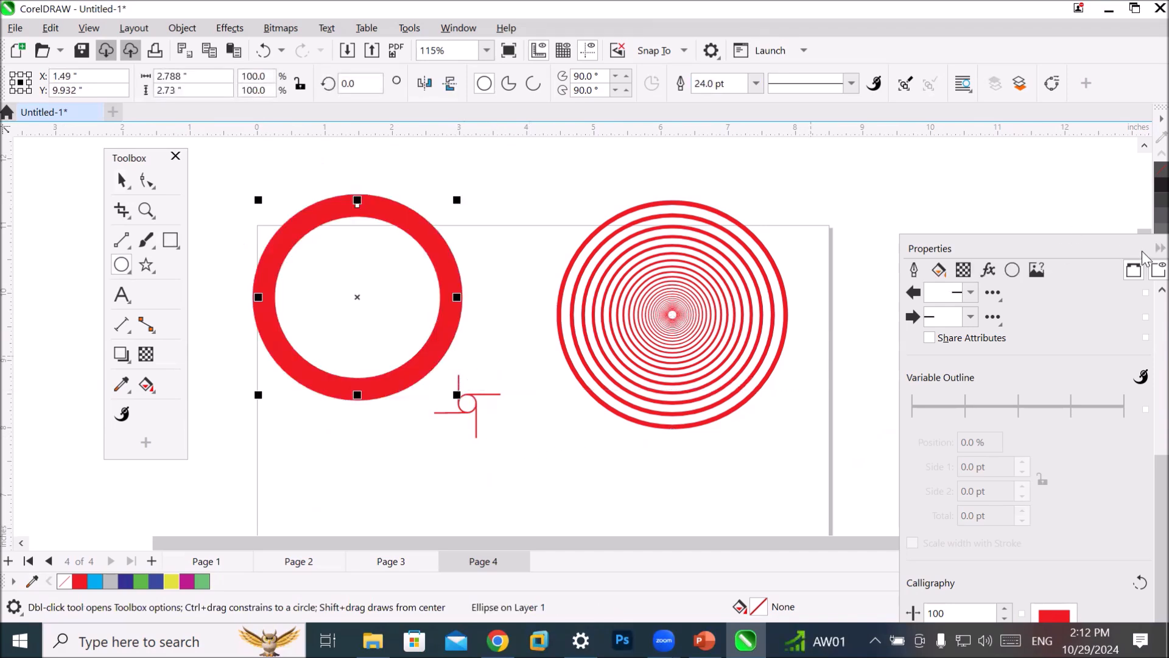
# Show the fill properties of the new ellipse and fill it with solid cyan.
pyautogui.doubleClick(1108, 255)
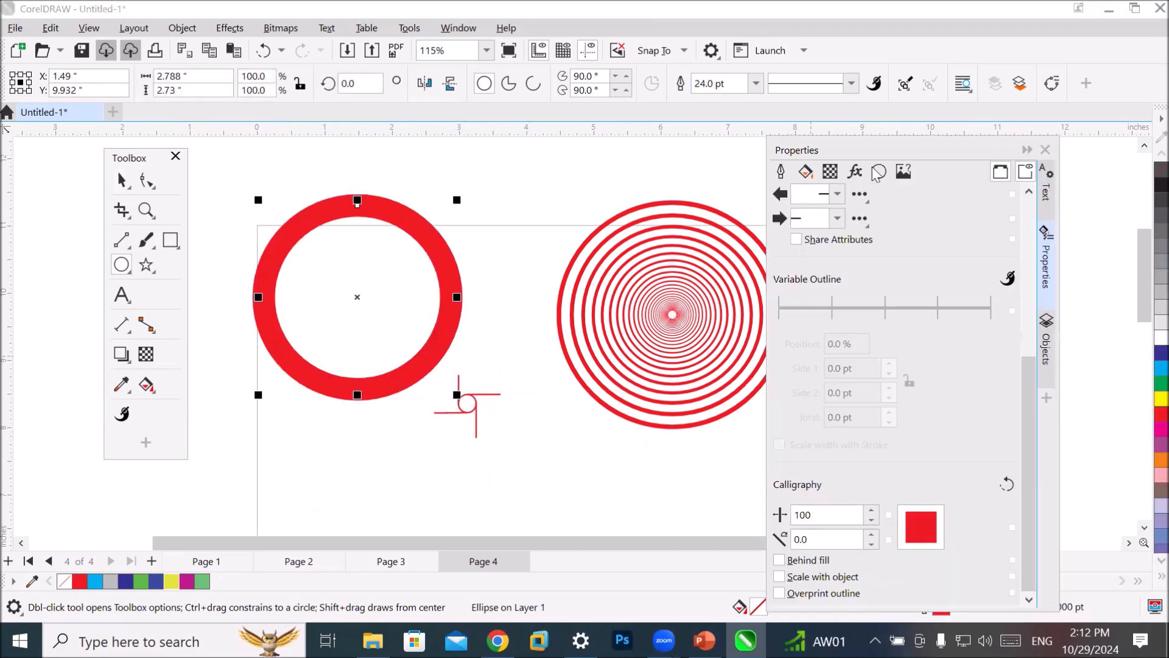
pyautogui.click(806, 171)
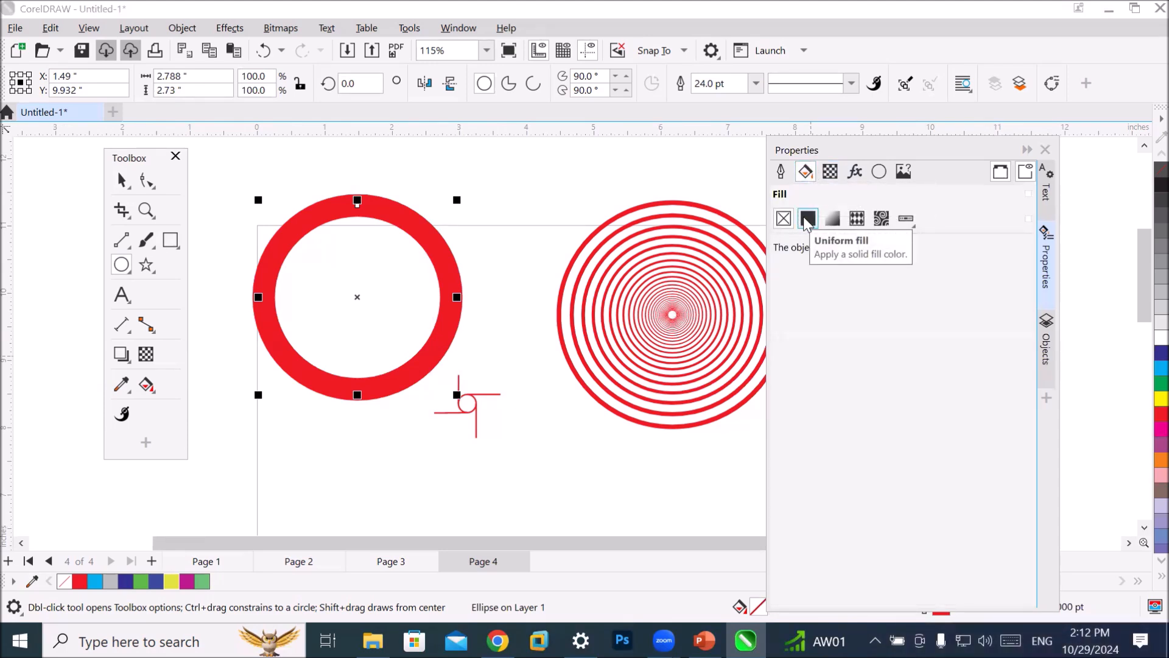
pyautogui.click(1160, 367)
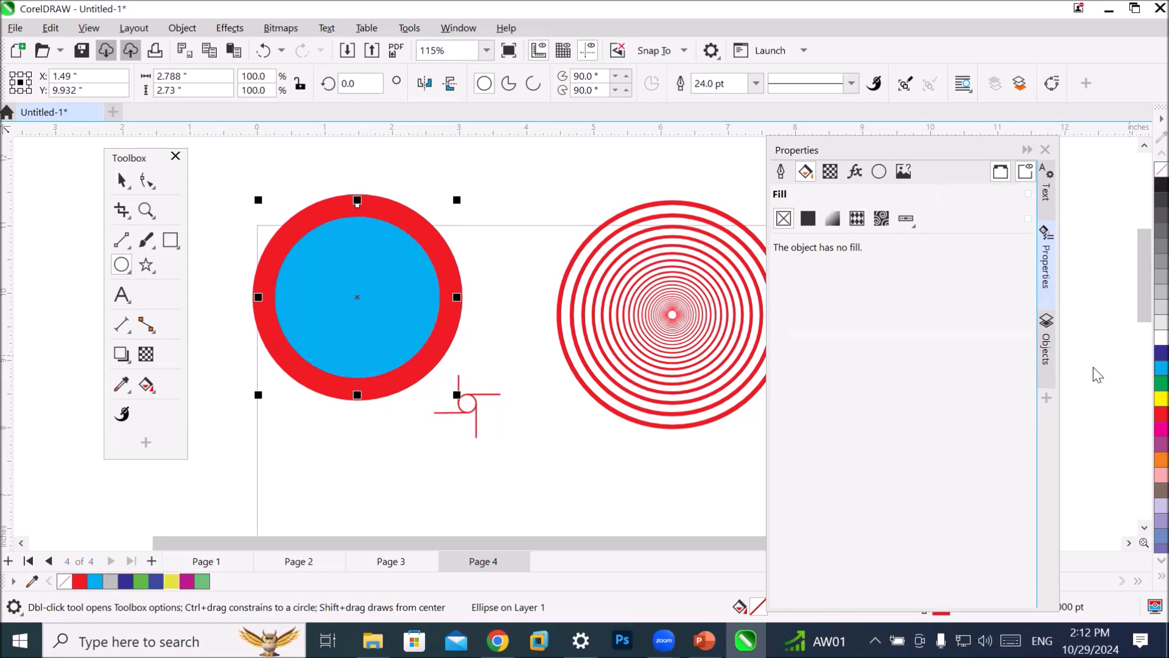
pyautogui.scroll(5, 328, 222)
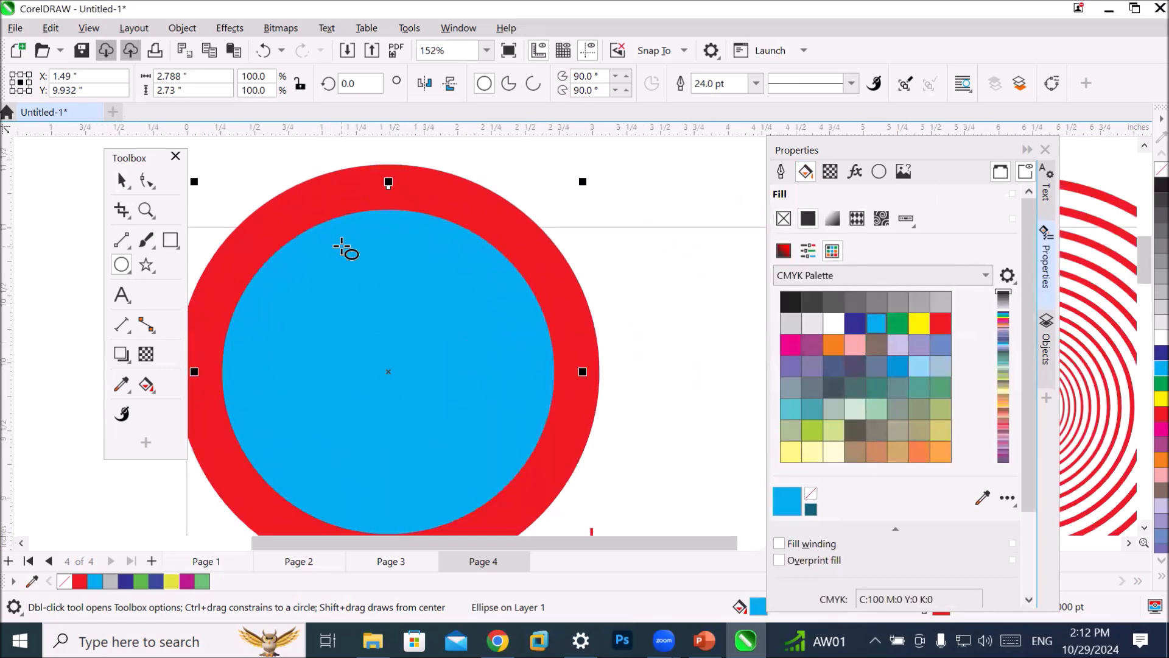
pyautogui.scroll(-3, 356, 239)
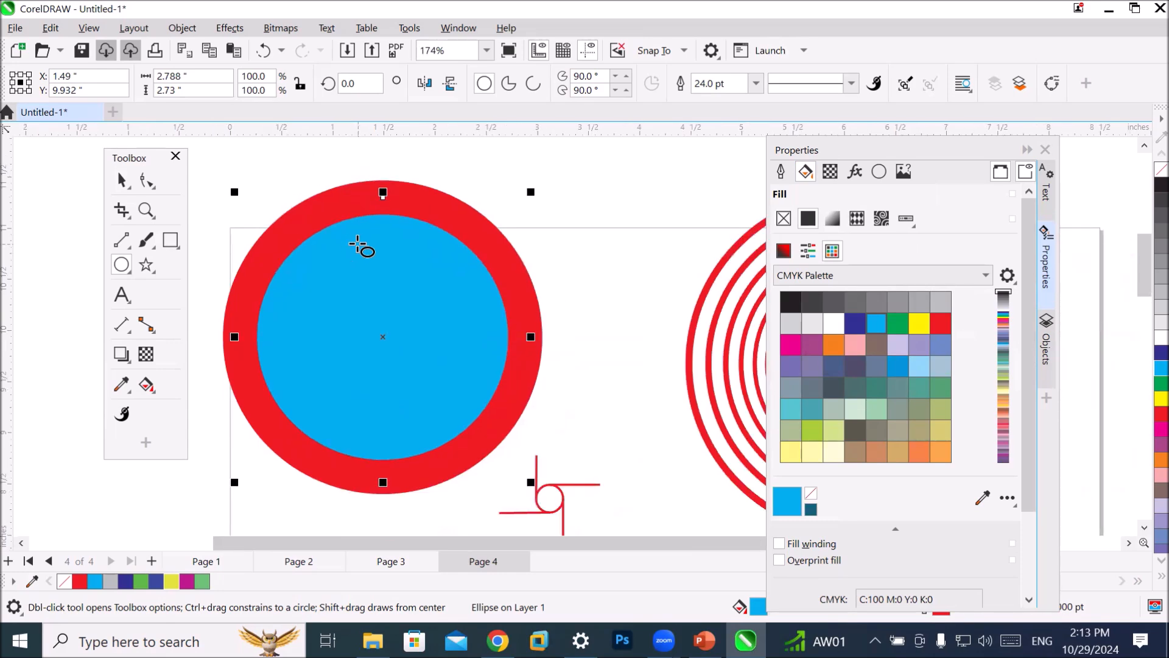
pyautogui.scroll(-4, 362, 247)
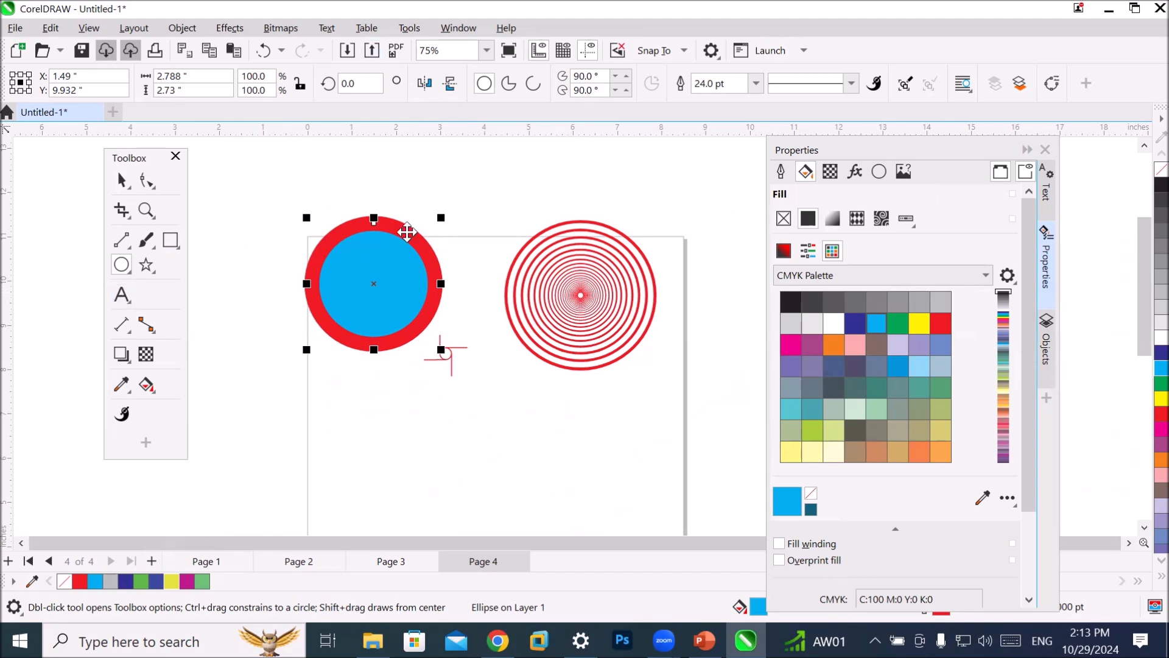
# Display the circle's outline properties and compare the outside, centered and inside outline positions, ending on inside.
pyautogui.scroll(3, 345, 217)
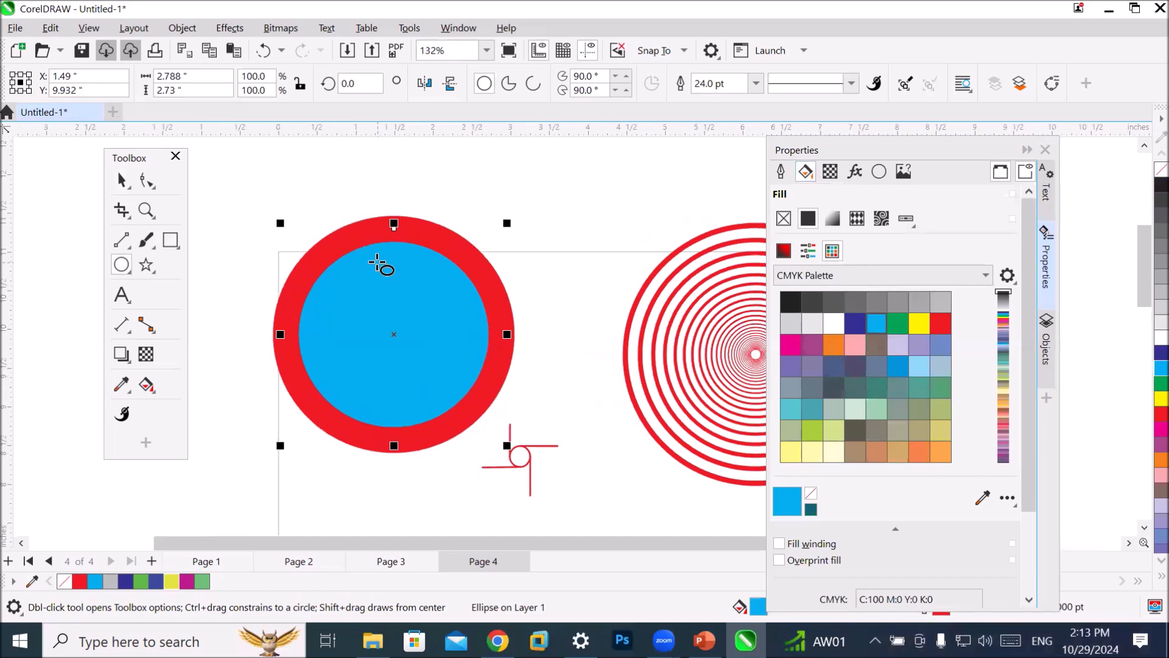
pyautogui.click(781, 171)
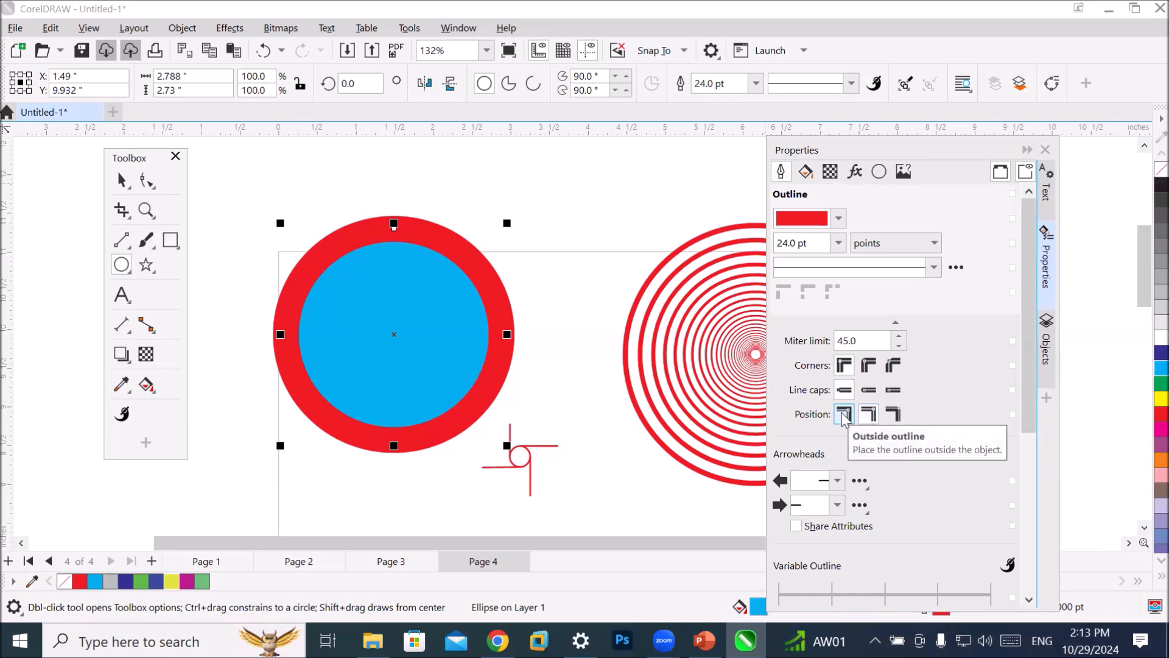
pyautogui.click(843, 414)
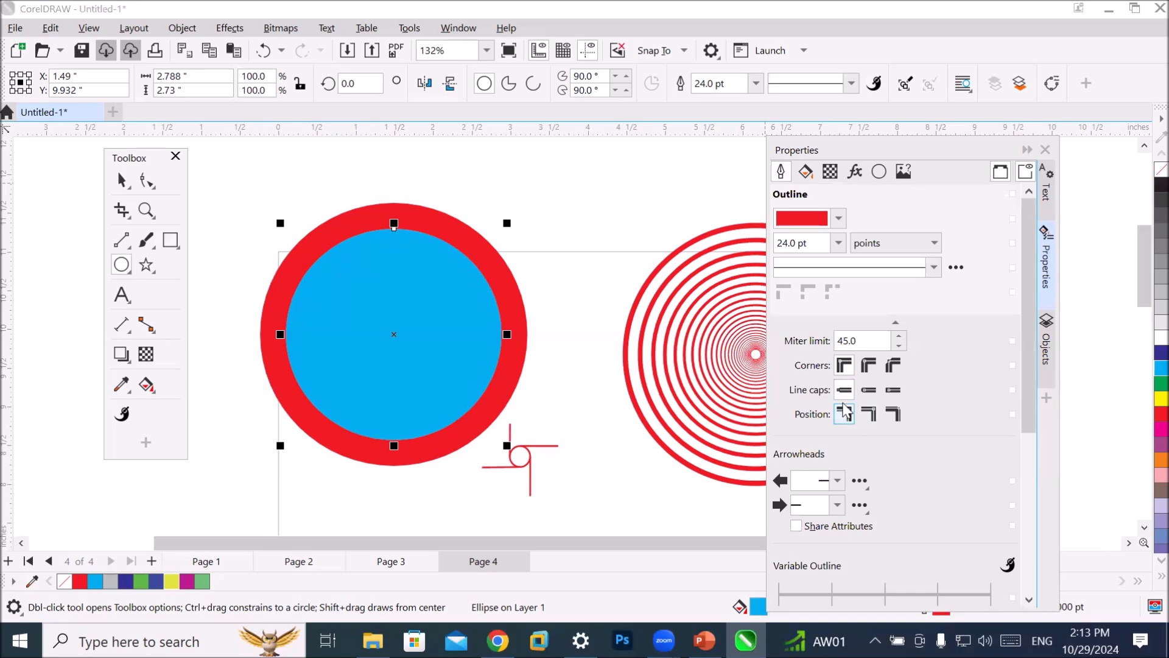
pyautogui.click(894, 416)
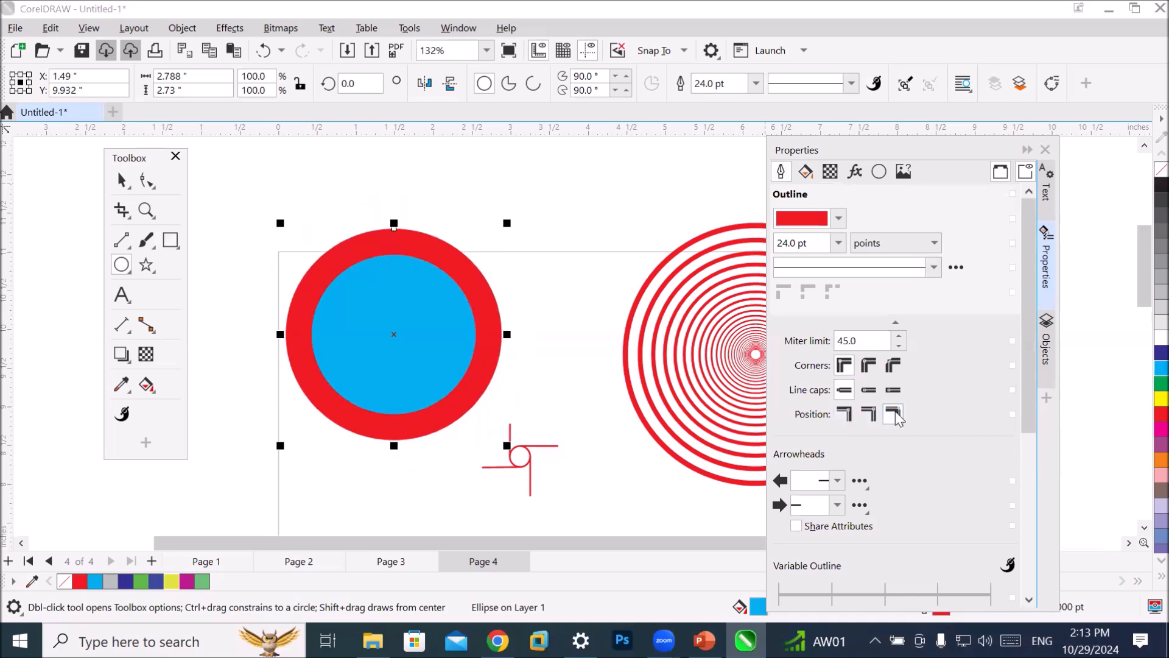
pyautogui.click(870, 415)
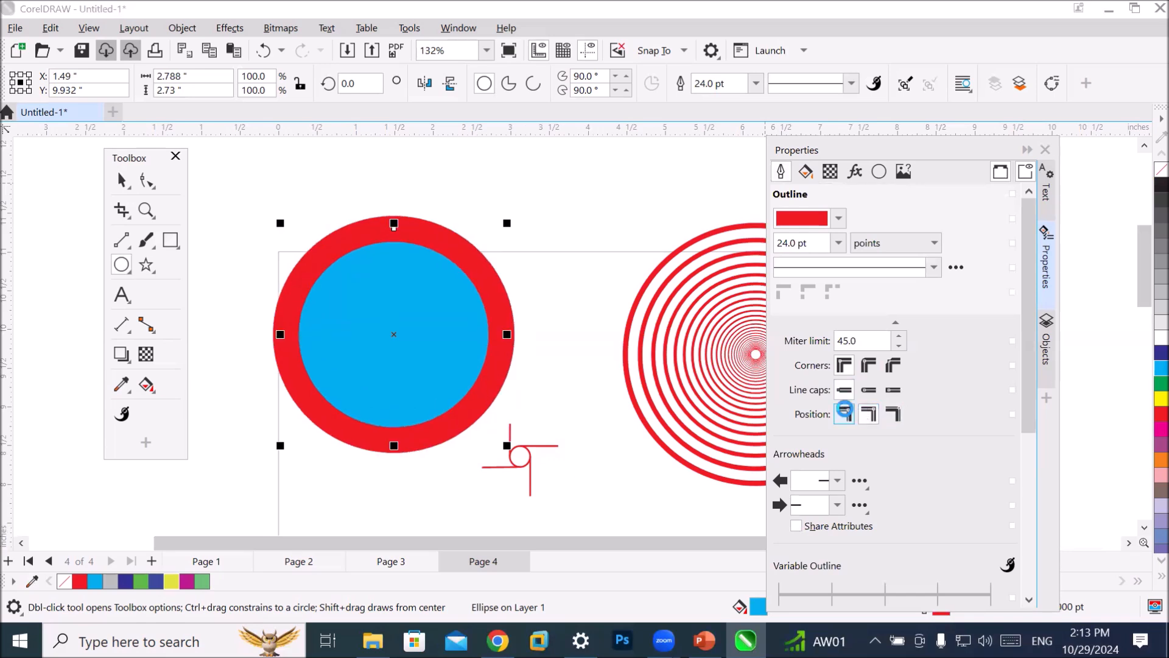
pyautogui.click(845, 415)
pyautogui.click(894, 413)
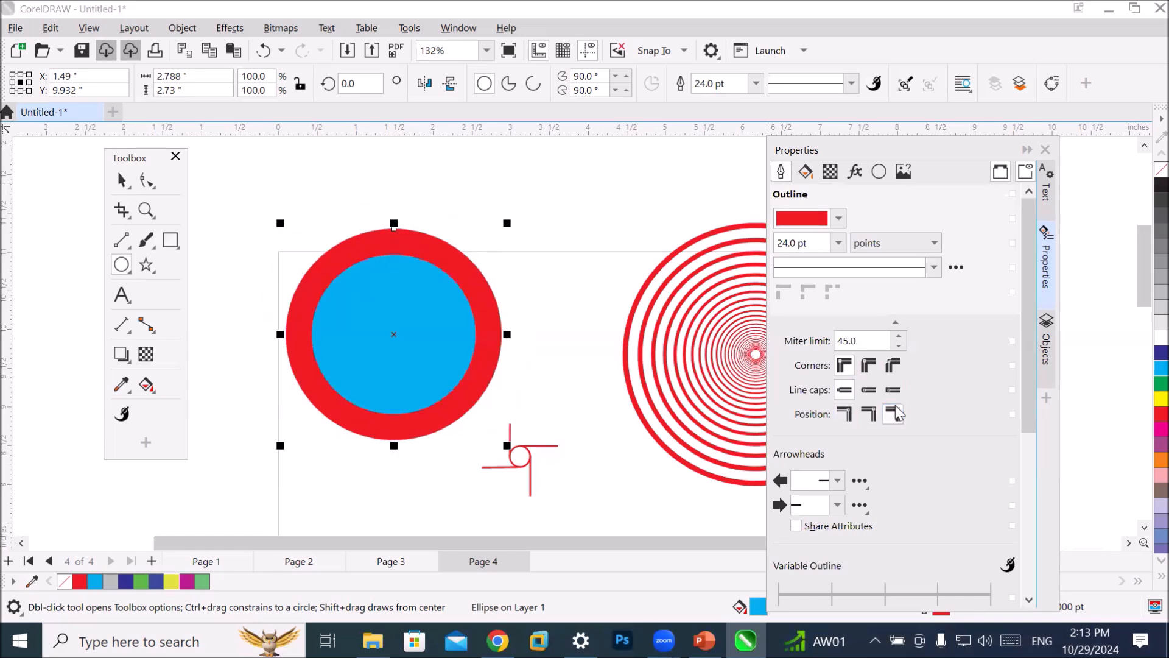
pyautogui.click(870, 415)
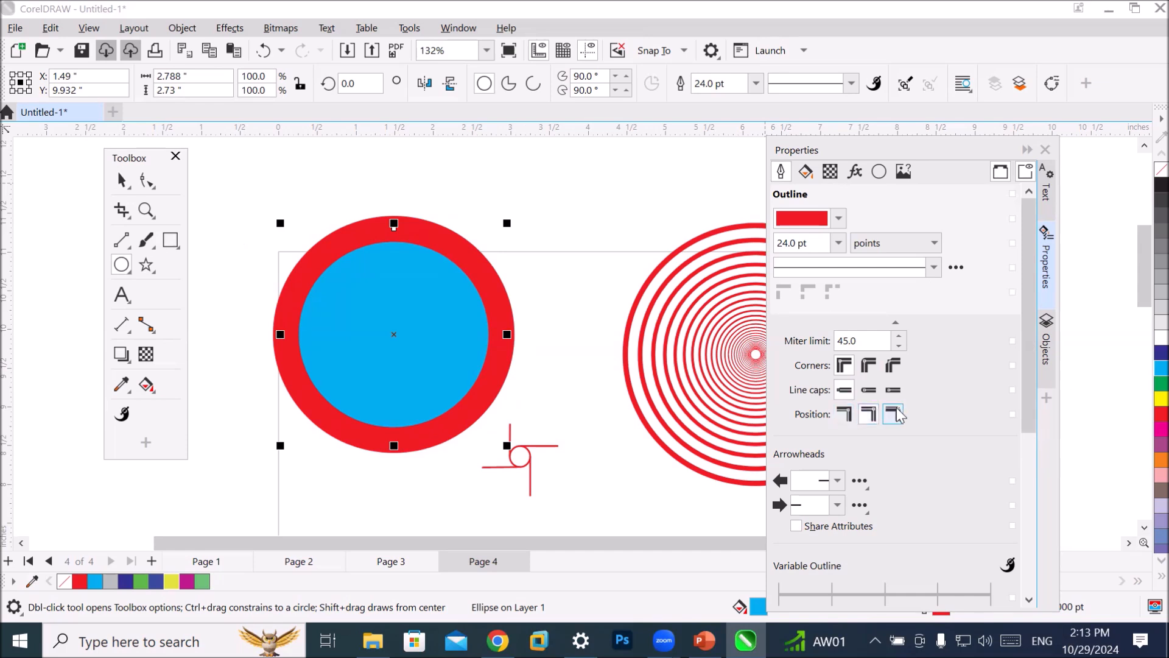
pyautogui.click(894, 414)
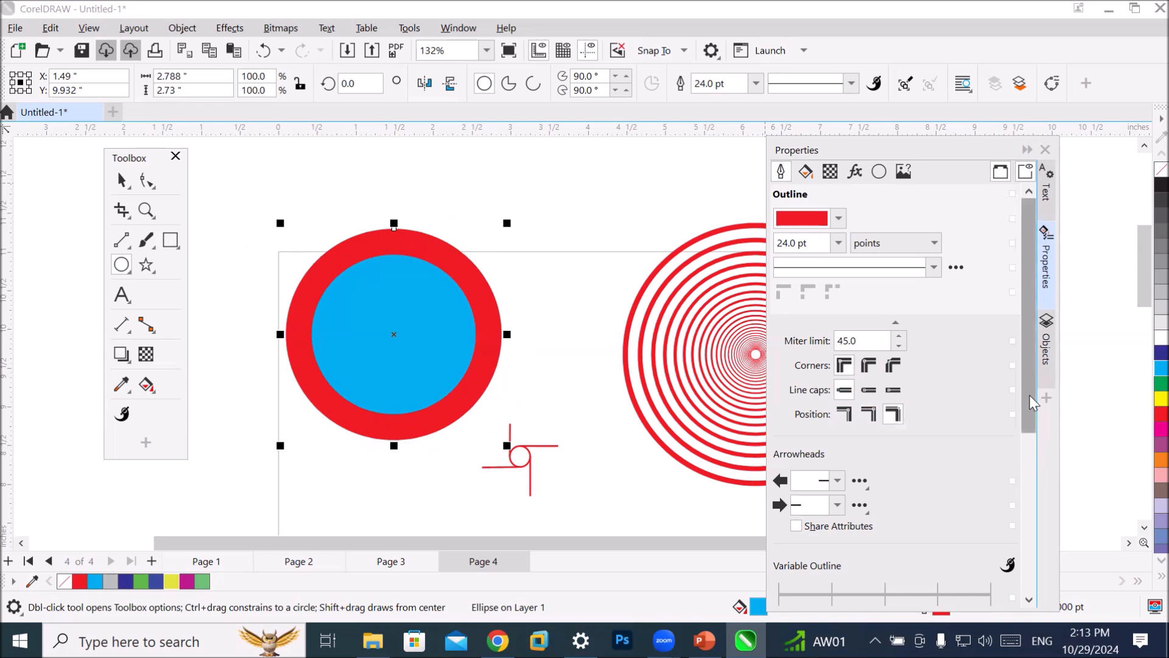
# Enable Behind fill for the circle's outline and compare the outside and inside positions, ending on centered.
pyautogui.moveTo(1030, 407); pyautogui.dragTo(1043, 585)
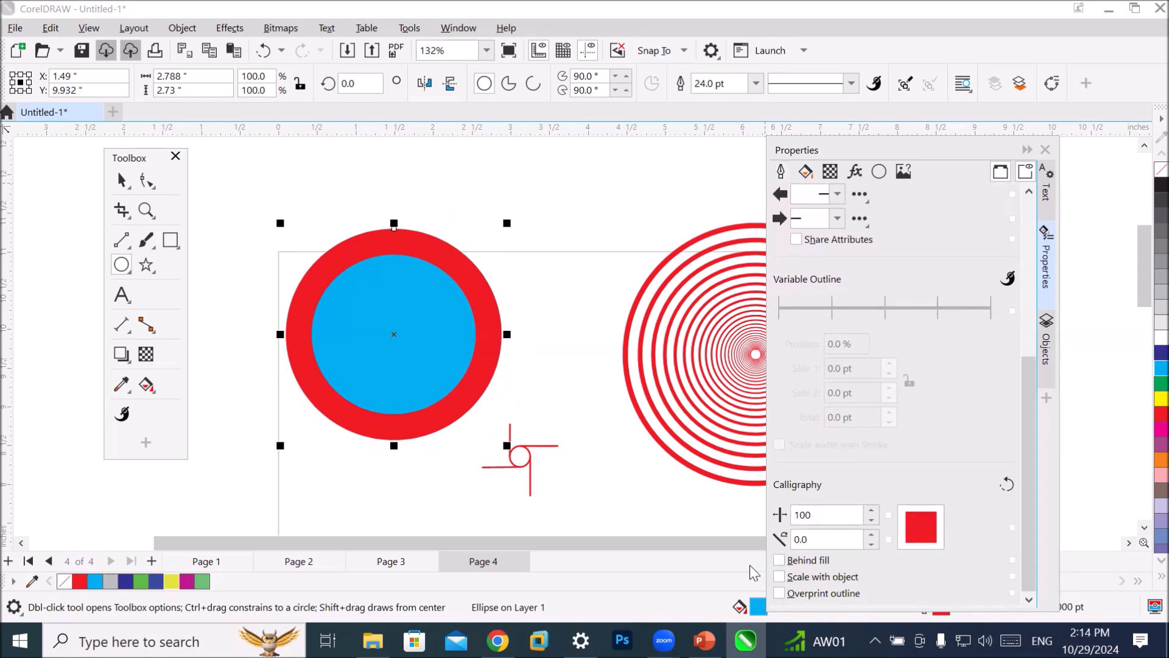
pyautogui.click(780, 560)
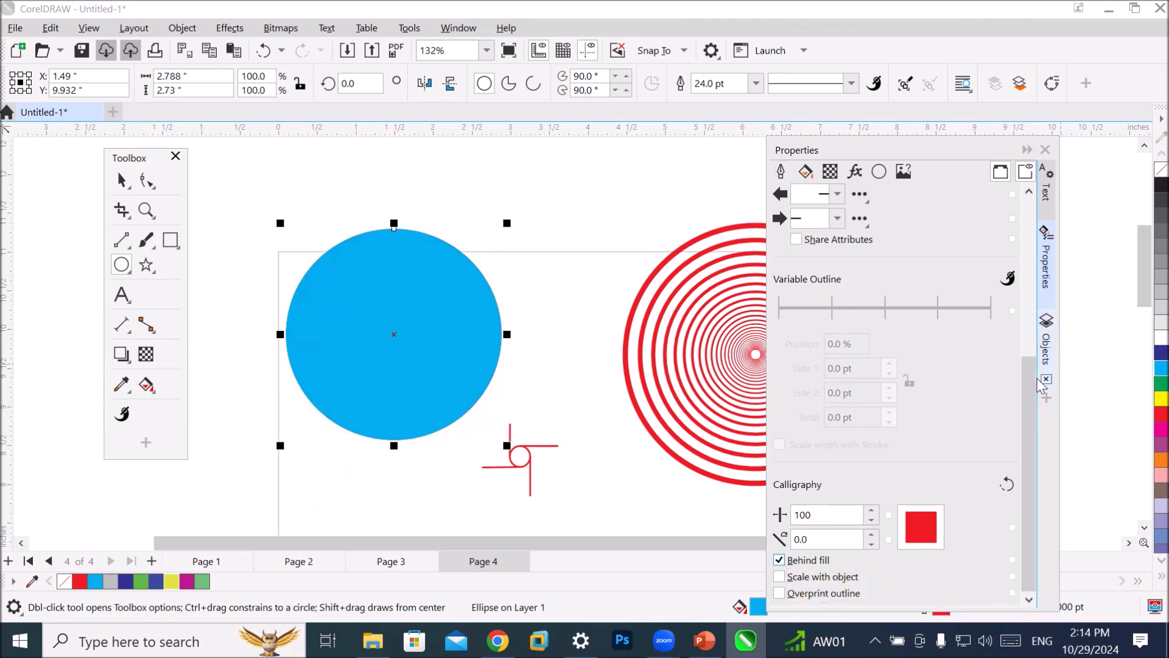
pyautogui.moveTo(1035, 368); pyautogui.dragTo(1062, 228)
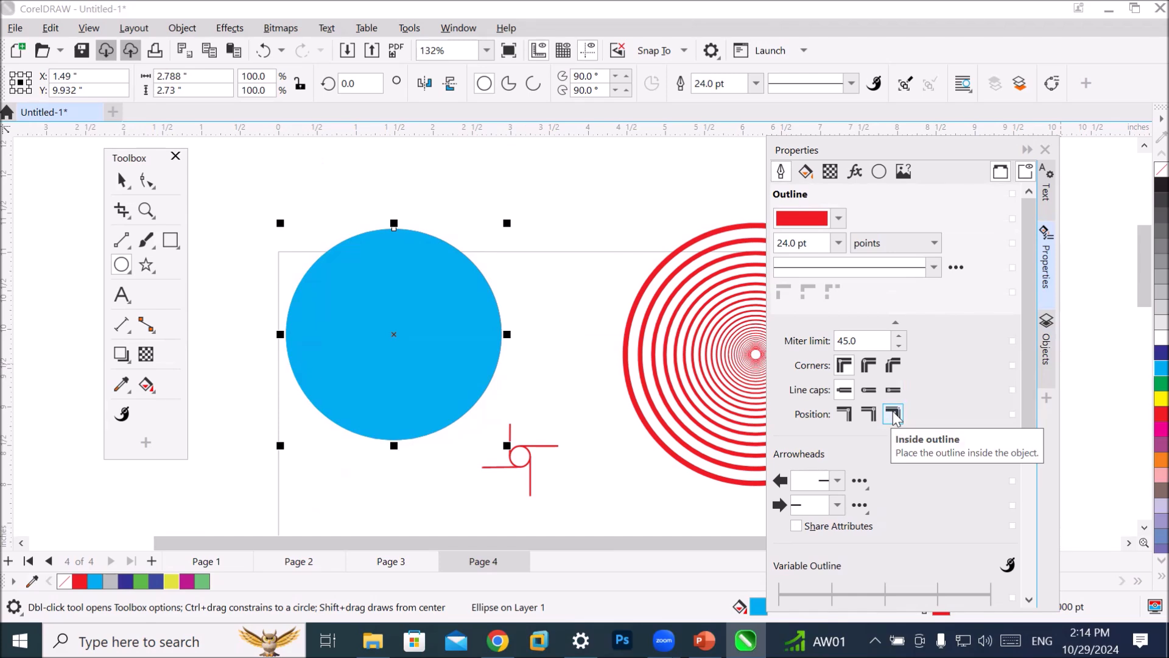
pyautogui.click(845, 415)
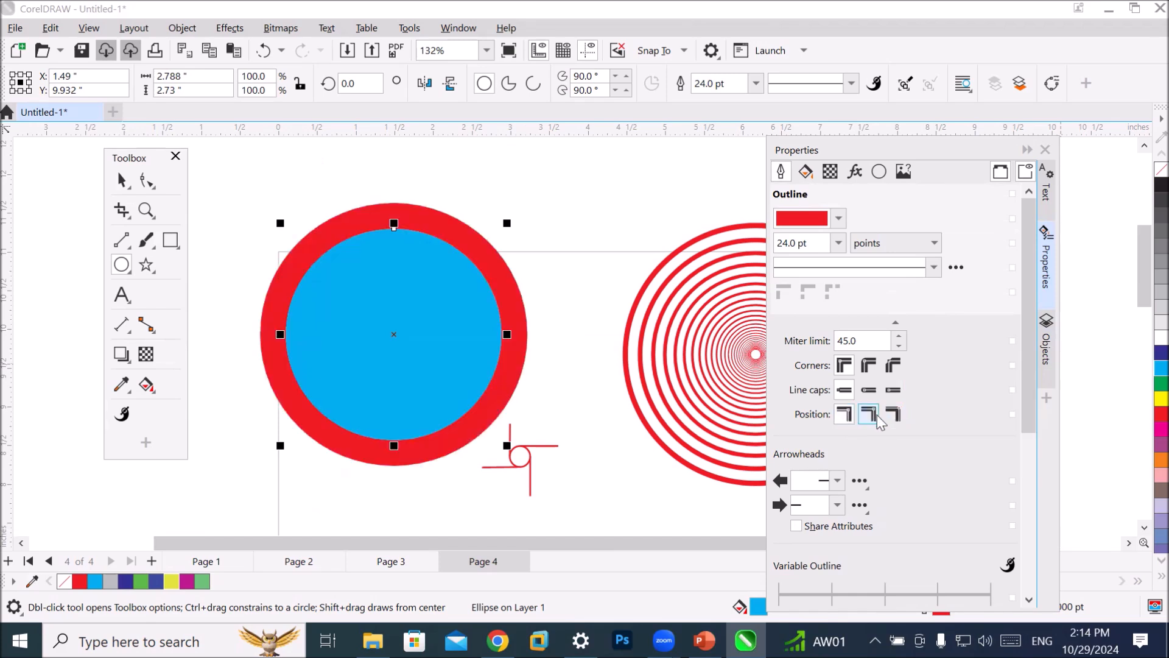
pyautogui.click(892, 414)
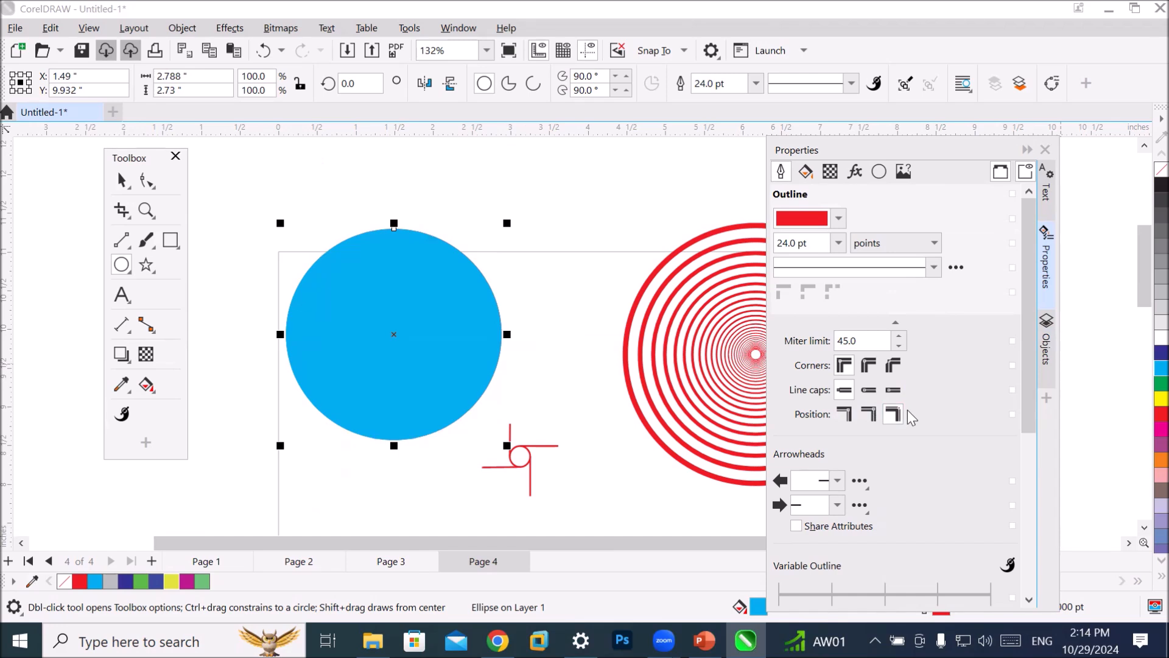
pyautogui.click(870, 415)
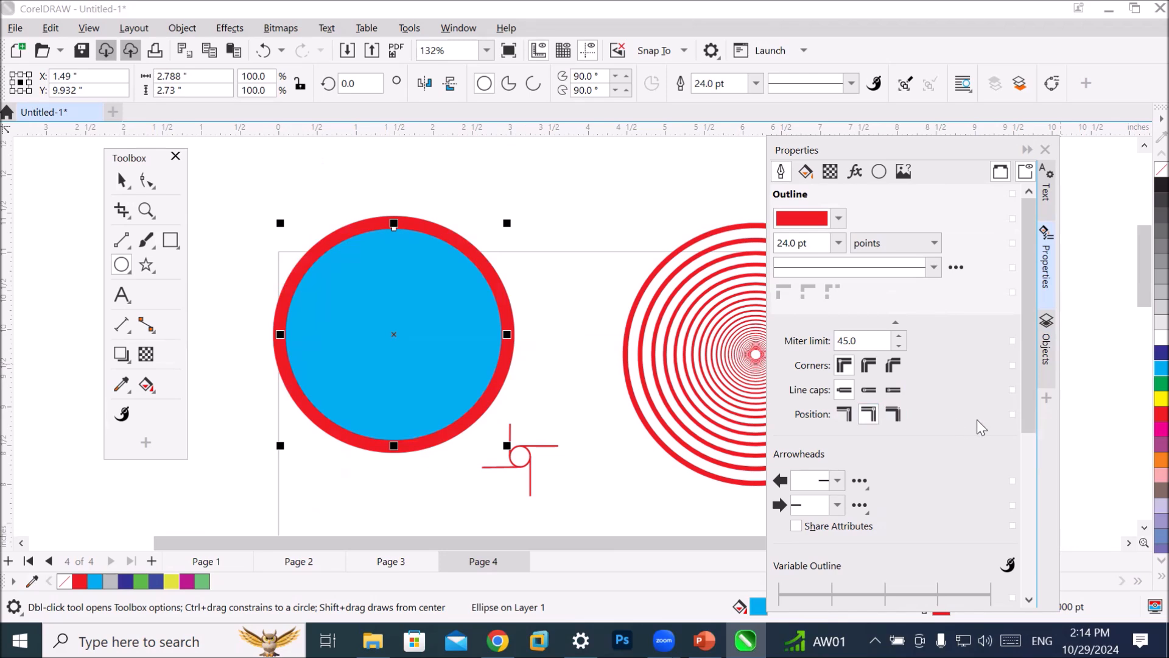
# Toggle Behind fill off and on repeatedly for the circle's centered outline, leaving it enabled.
pyautogui.moveTo(1025, 416); pyautogui.dragTo(1030, 595)
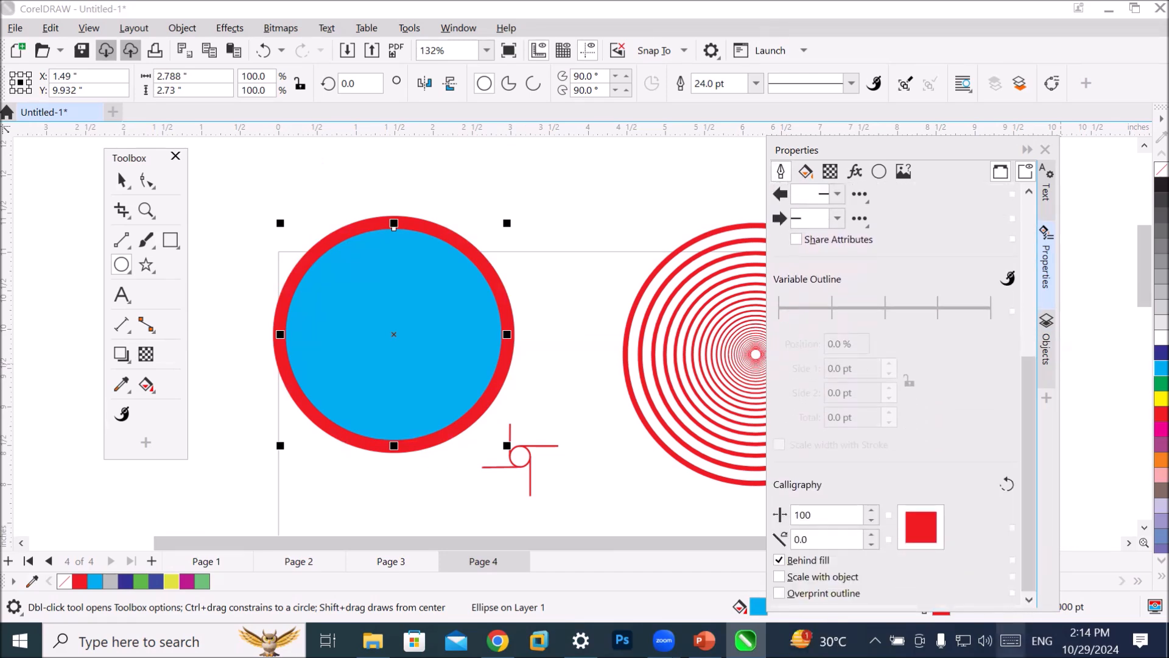
pyautogui.click(779, 560)
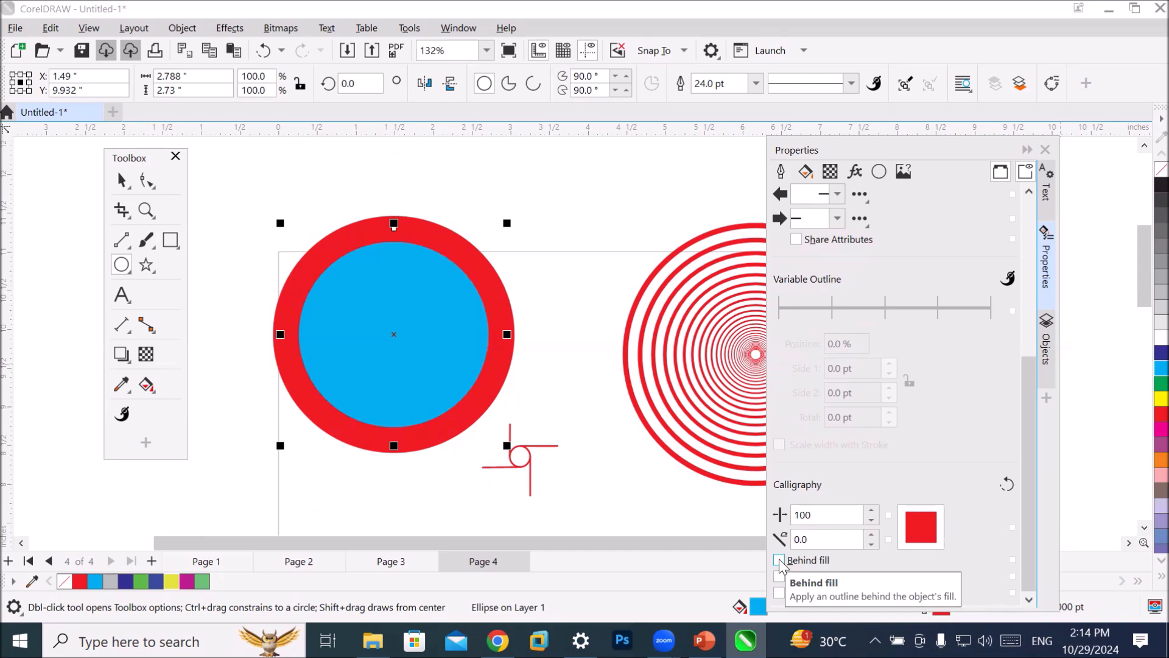
pyautogui.click(780, 561)
pyautogui.click(779, 560)
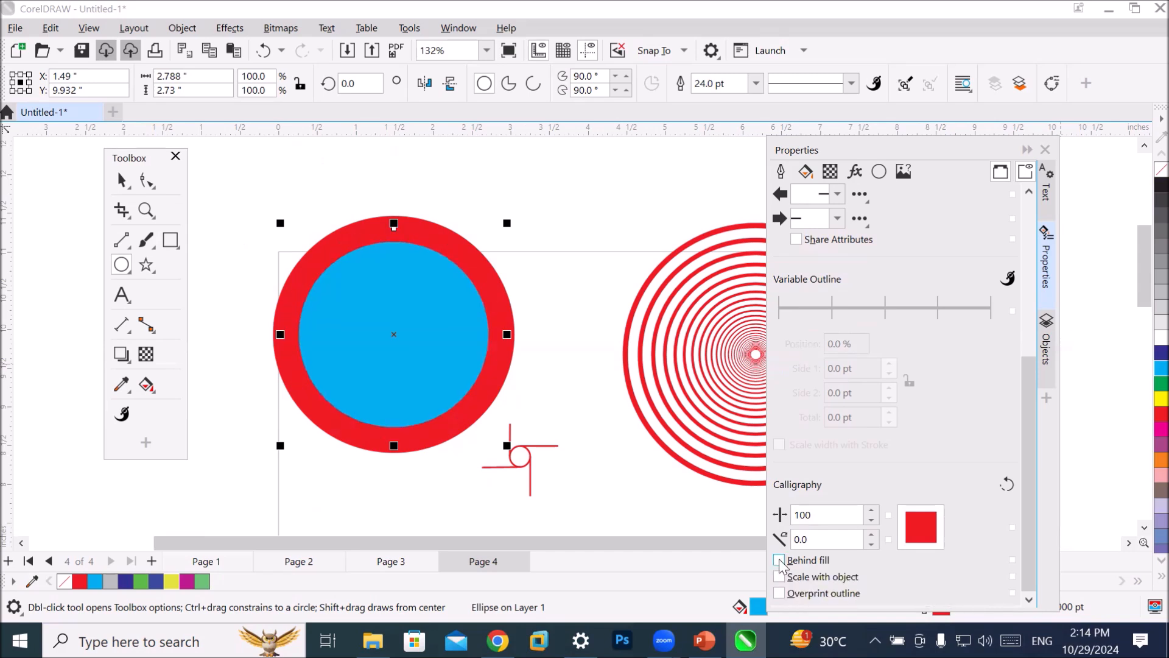
pyautogui.click(779, 560)
pyautogui.click(779, 561)
pyautogui.click(779, 560)
pyautogui.click(780, 560)
pyautogui.click(779, 560)
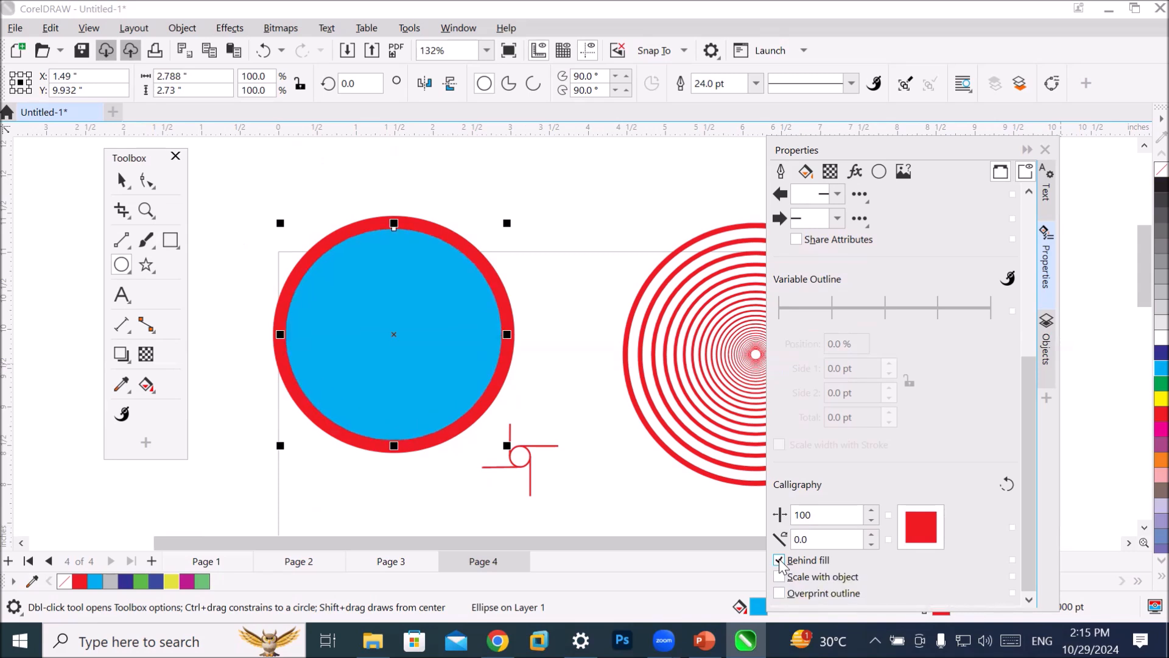
pyautogui.click(779, 560)
pyautogui.click(780, 560)
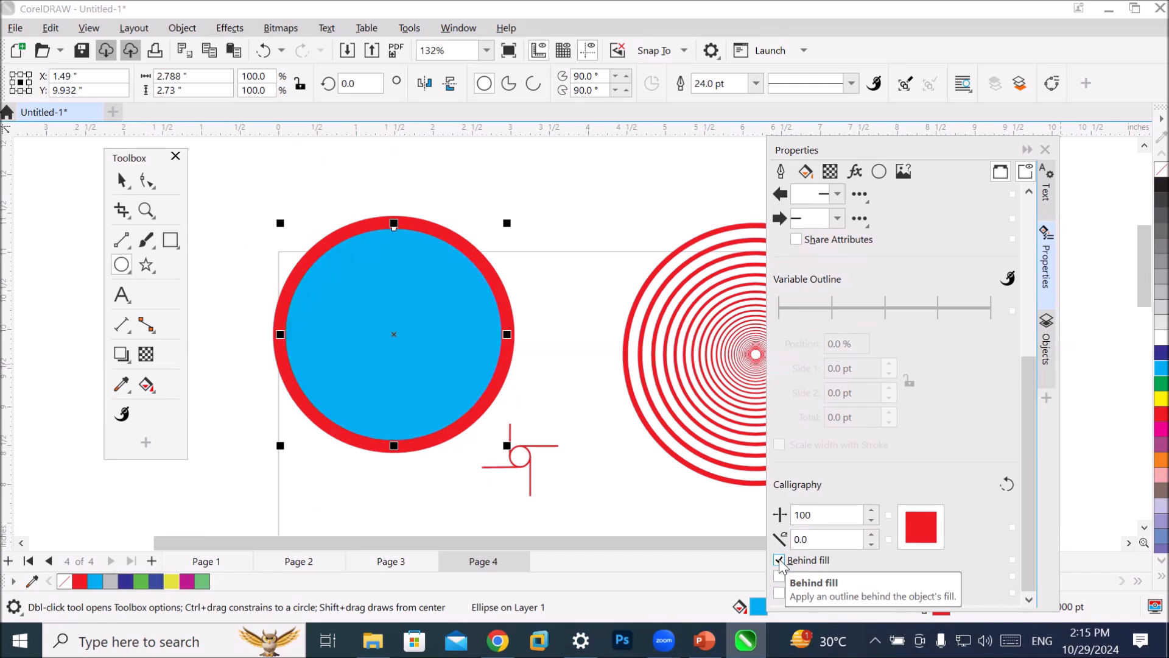
pyautogui.click(779, 560)
pyautogui.click(779, 560)
pyautogui.click(780, 560)
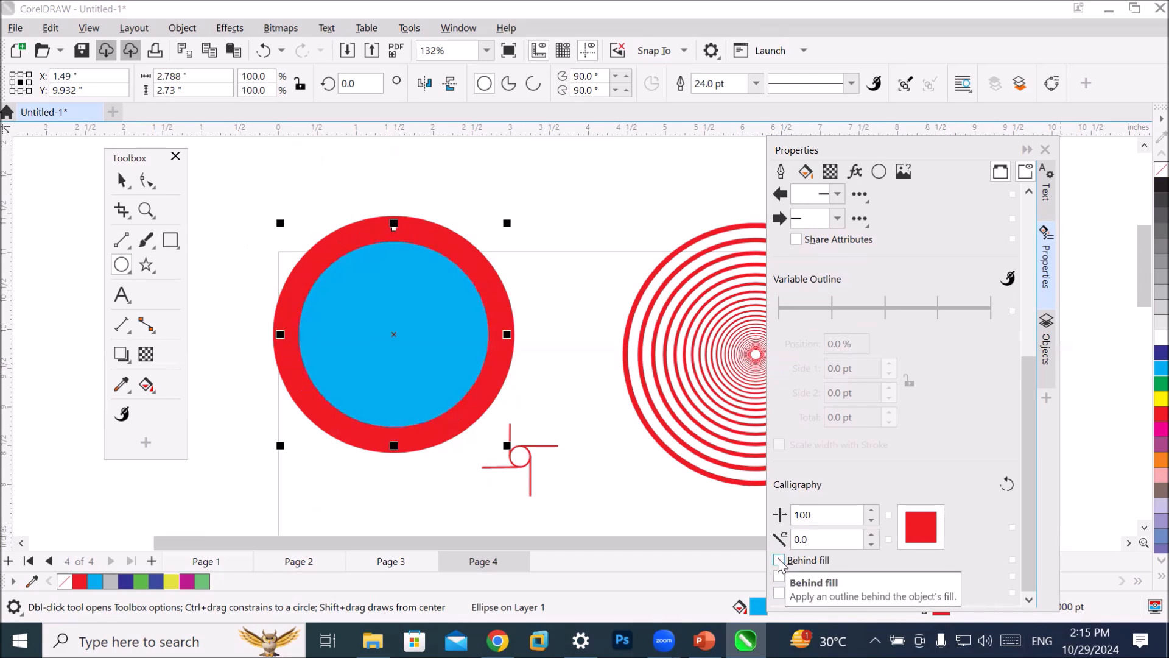
pyautogui.click(779, 561)
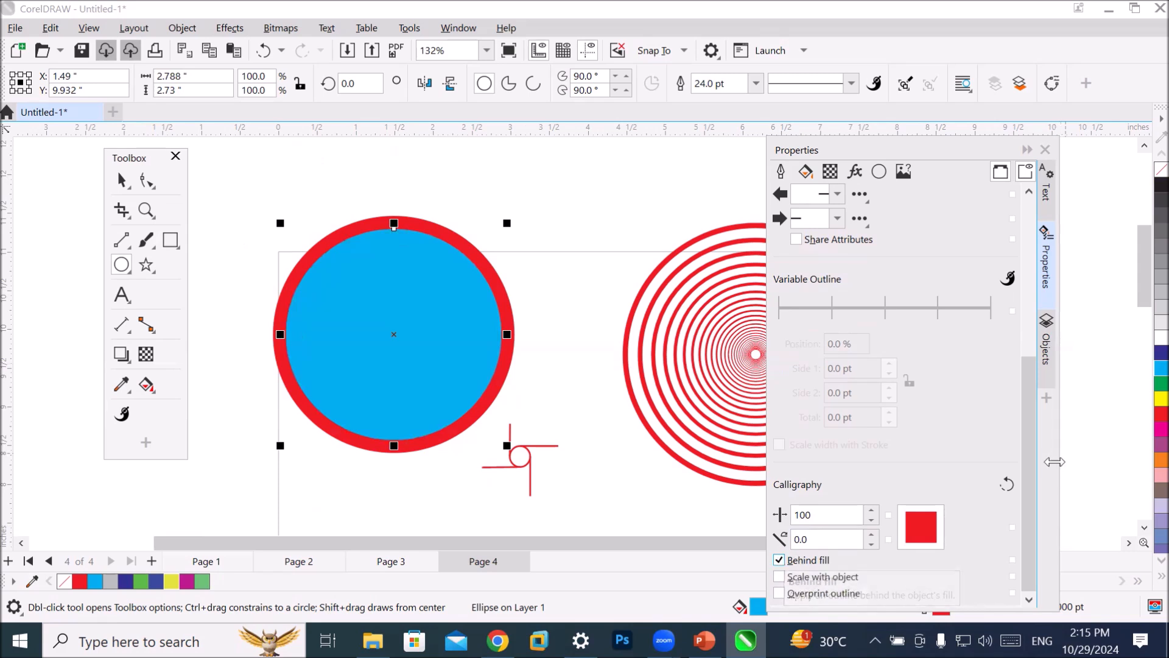
# Place the outline inside the circle and toggle Behind fill off and on repeatedly, leaving it enabled.
pyautogui.moveTo(1028, 466); pyautogui.dragTo(1077, 308)
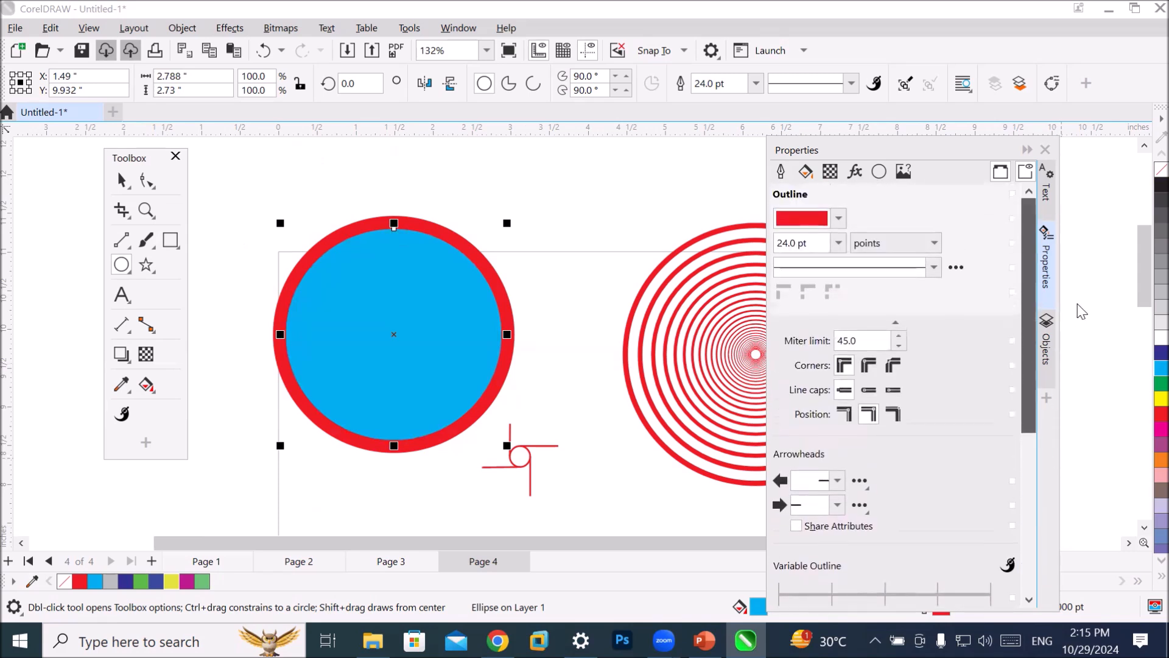
pyautogui.click(892, 415)
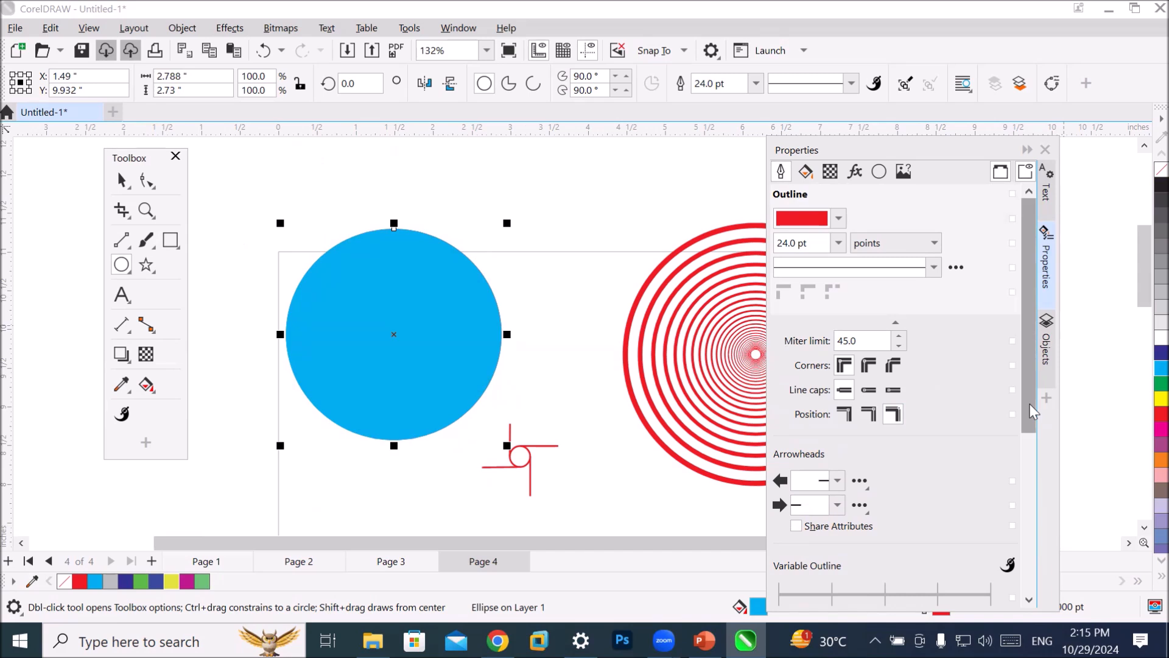
pyautogui.moveTo(1029, 404); pyautogui.dragTo(1035, 611)
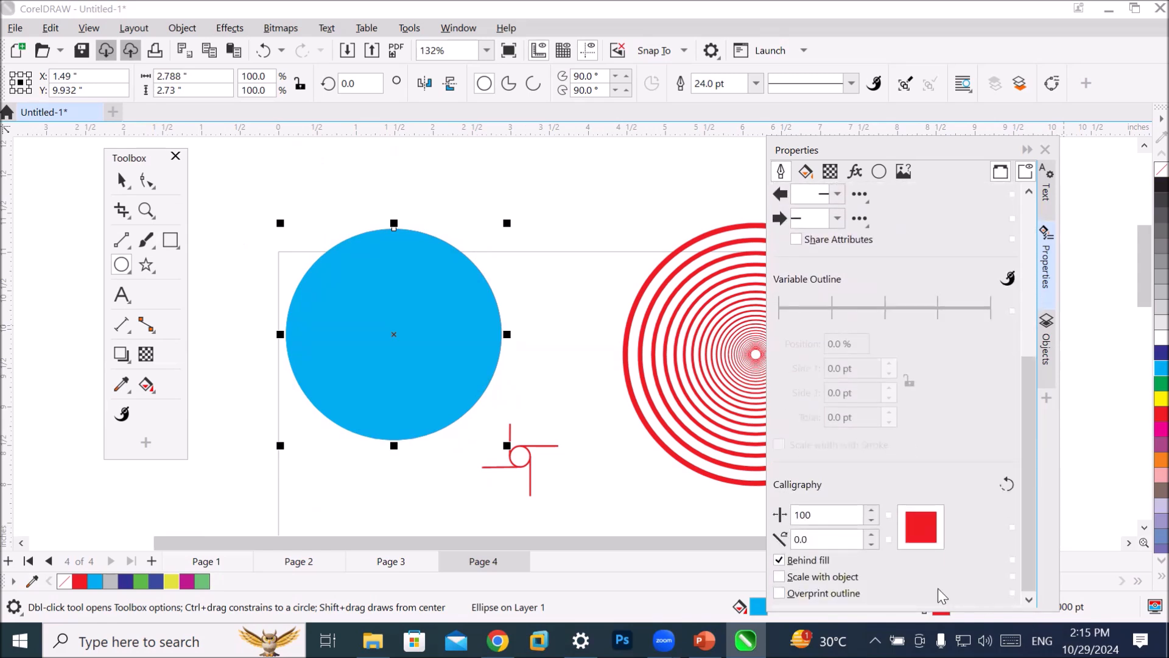
pyautogui.click(780, 562)
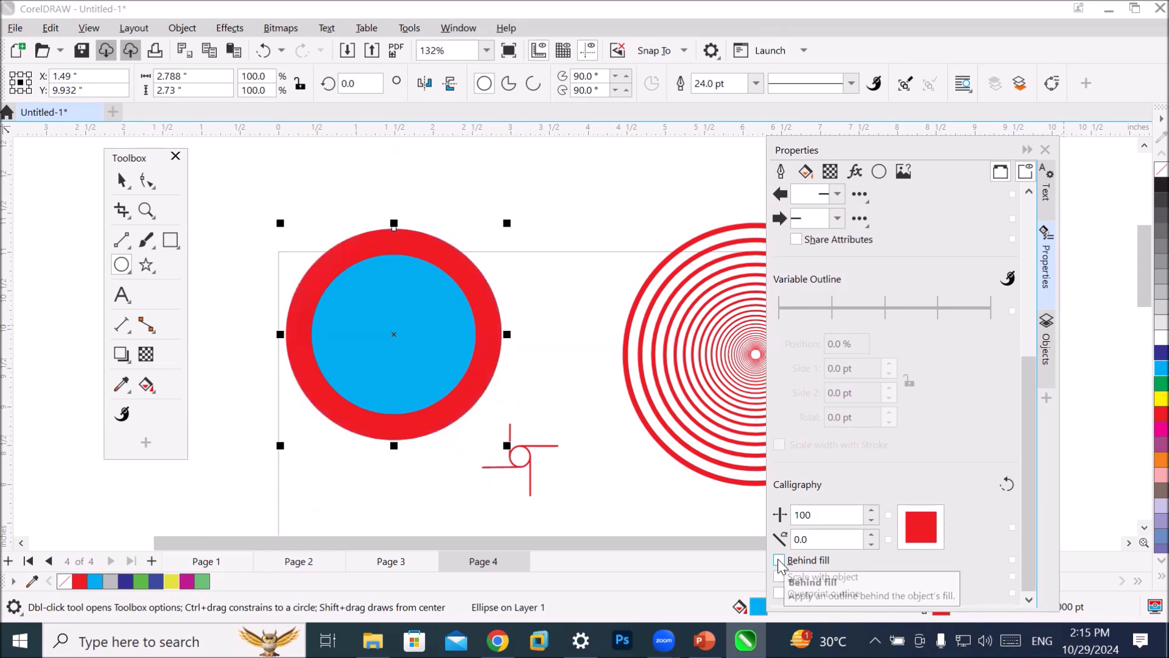
pyautogui.click(780, 561)
pyautogui.click(779, 562)
pyautogui.click(778, 561)
pyautogui.click(779, 561)
pyautogui.click(779, 561)
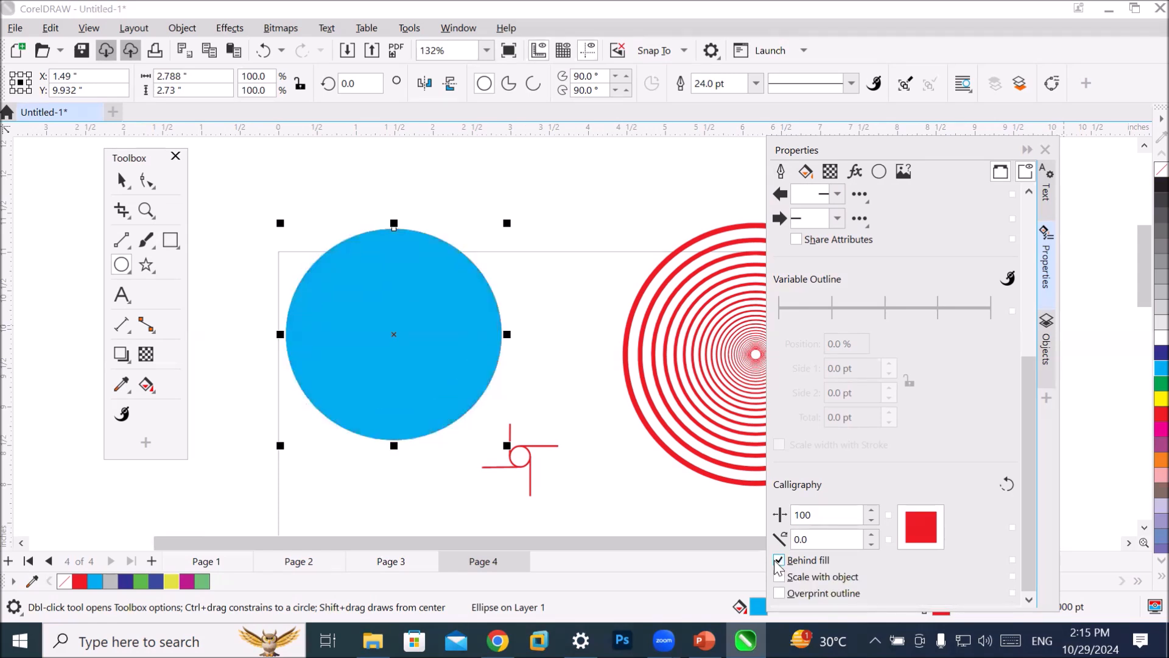
pyautogui.click(779, 561)
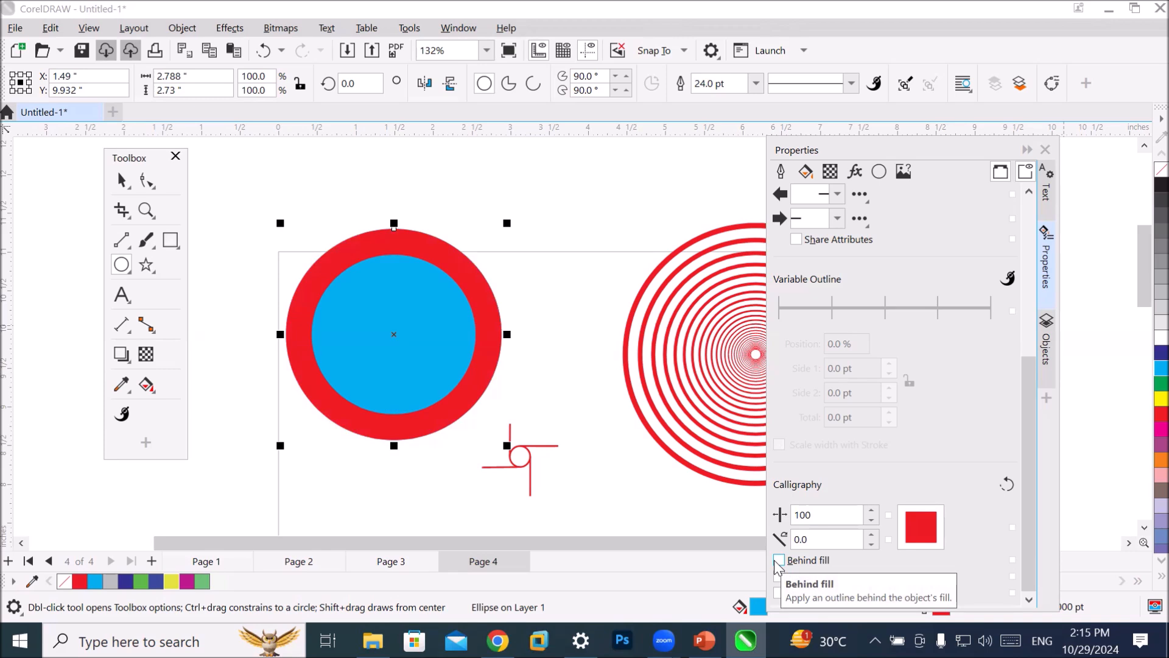
pyautogui.click(779, 560)
pyautogui.click(778, 560)
pyautogui.click(778, 561)
pyautogui.click(779, 561)
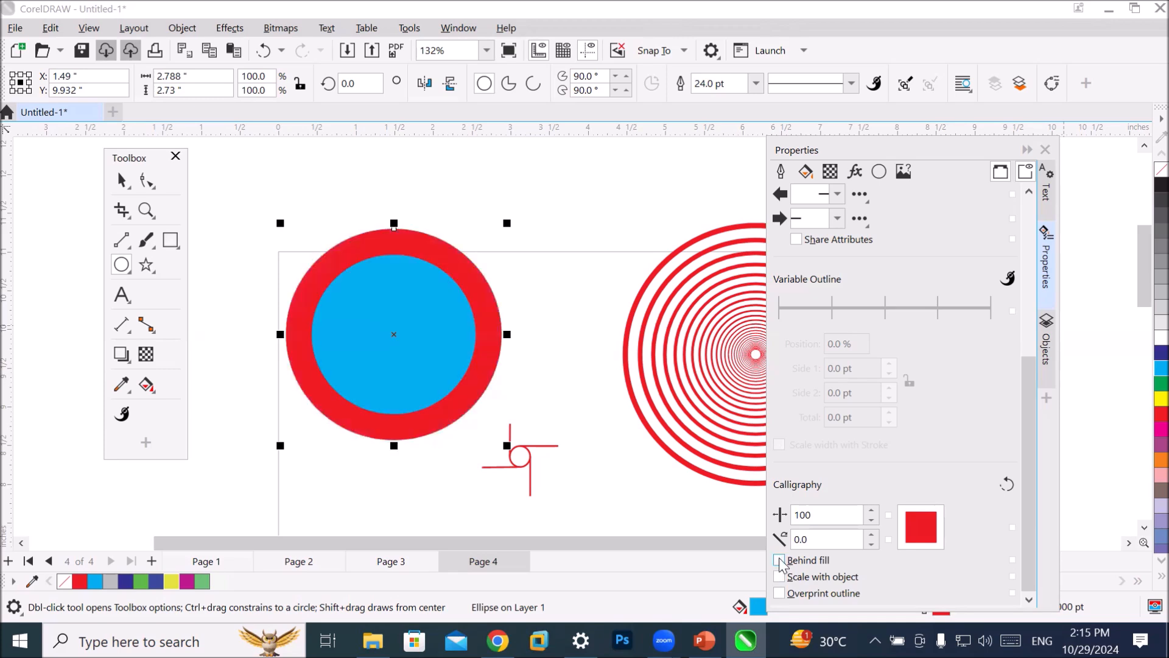
pyautogui.click(779, 560)
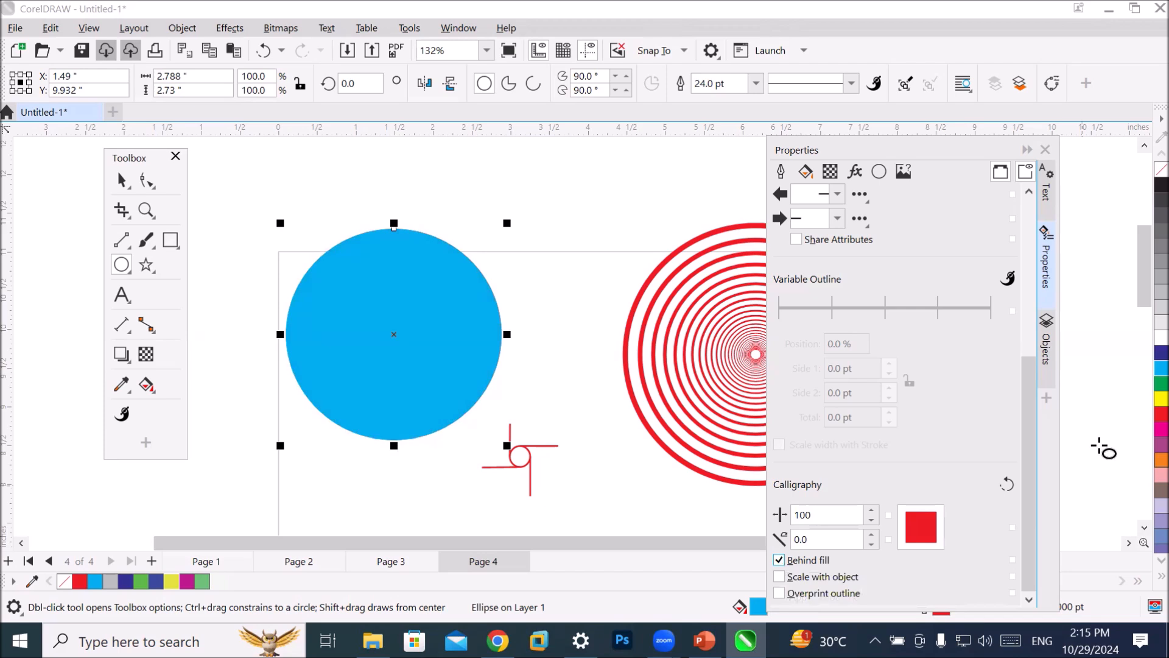
# Set the circle's outline position to outside and toggle Behind fill to compare its effect on the outline.
pyautogui.moveTo(1027, 411); pyautogui.dragTo(1075, 255)
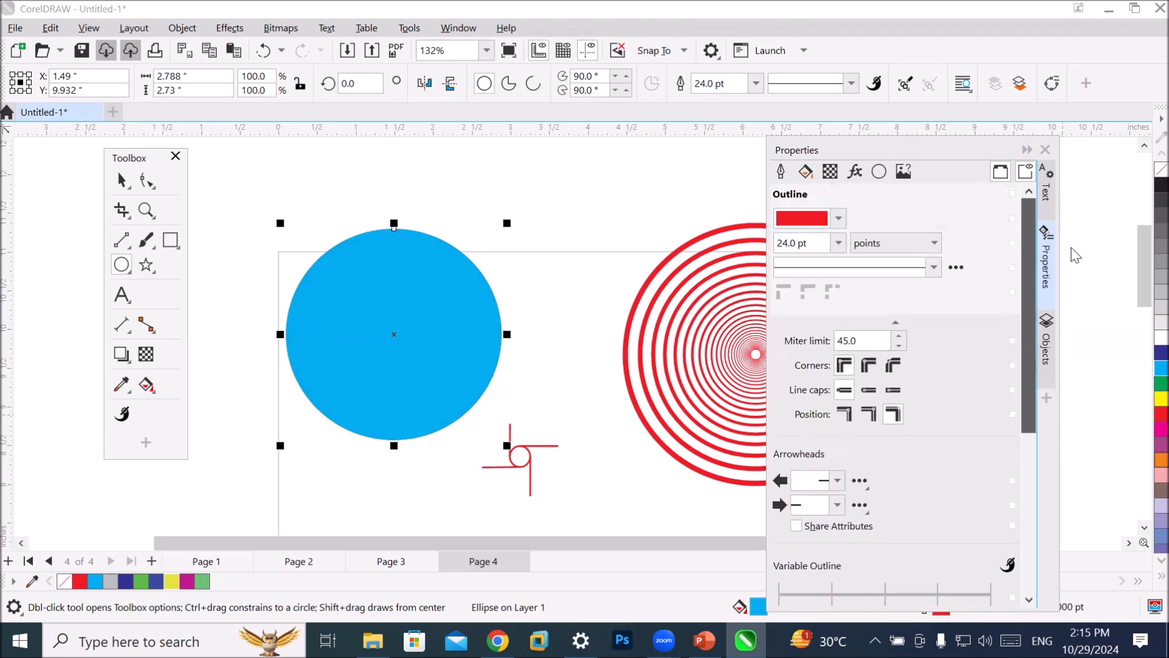
pyautogui.click(870, 414)
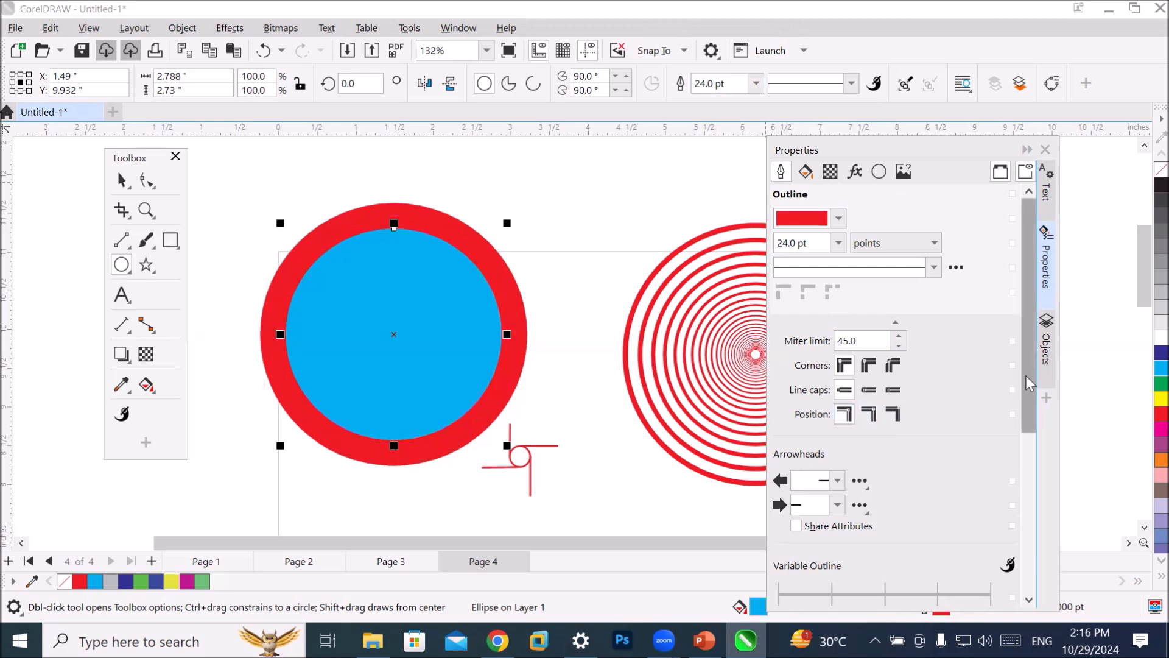
pyautogui.moveTo(1028, 396); pyautogui.dragTo(1049, 599)
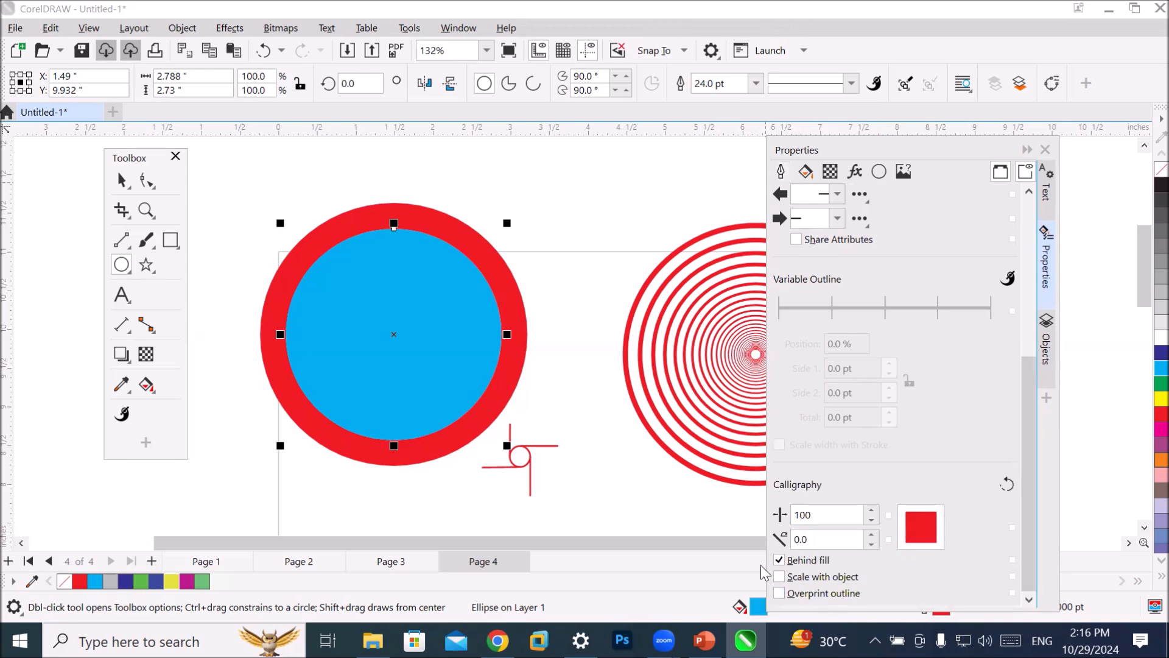
pyautogui.click(782, 563)
pyautogui.click(781, 564)
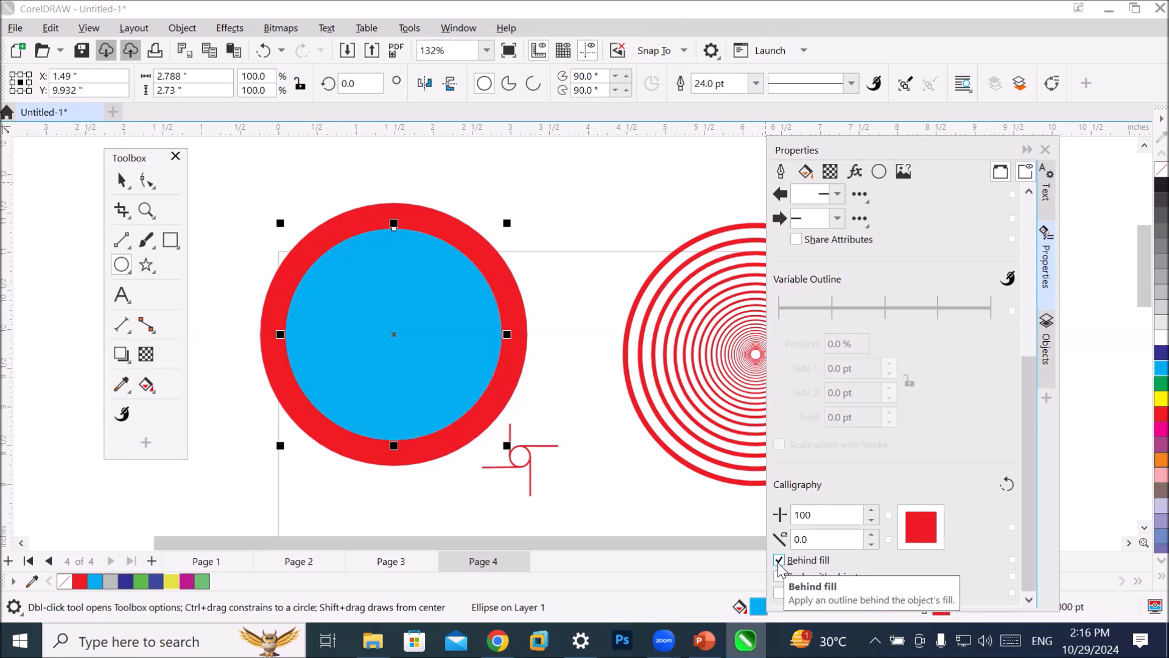
pyautogui.click(778, 561)
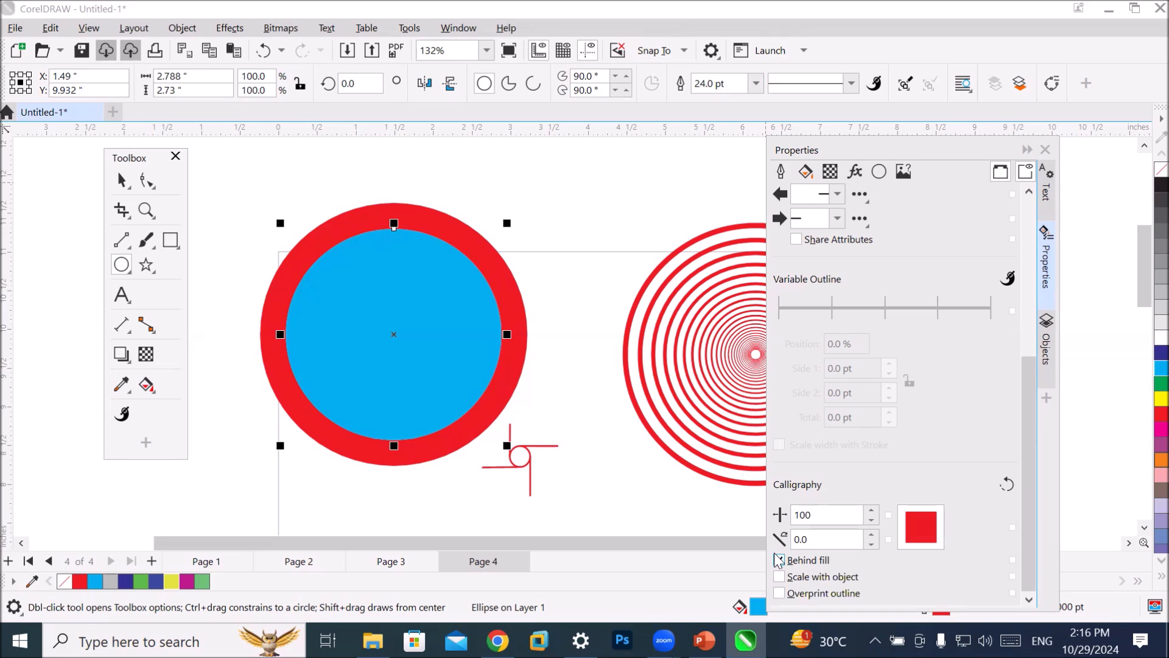
pyautogui.moveTo(1024, 392); pyautogui.dragTo(1025, 244)
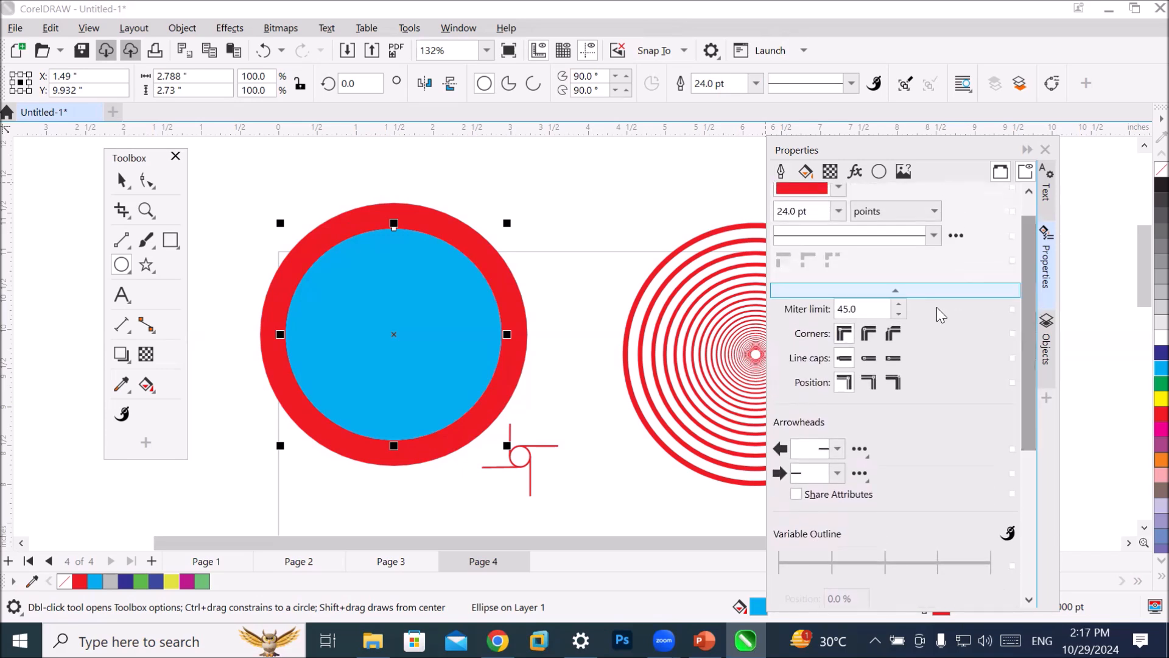
# Set the cyan circle's outline position to inside.
pyautogui.click(892, 384)
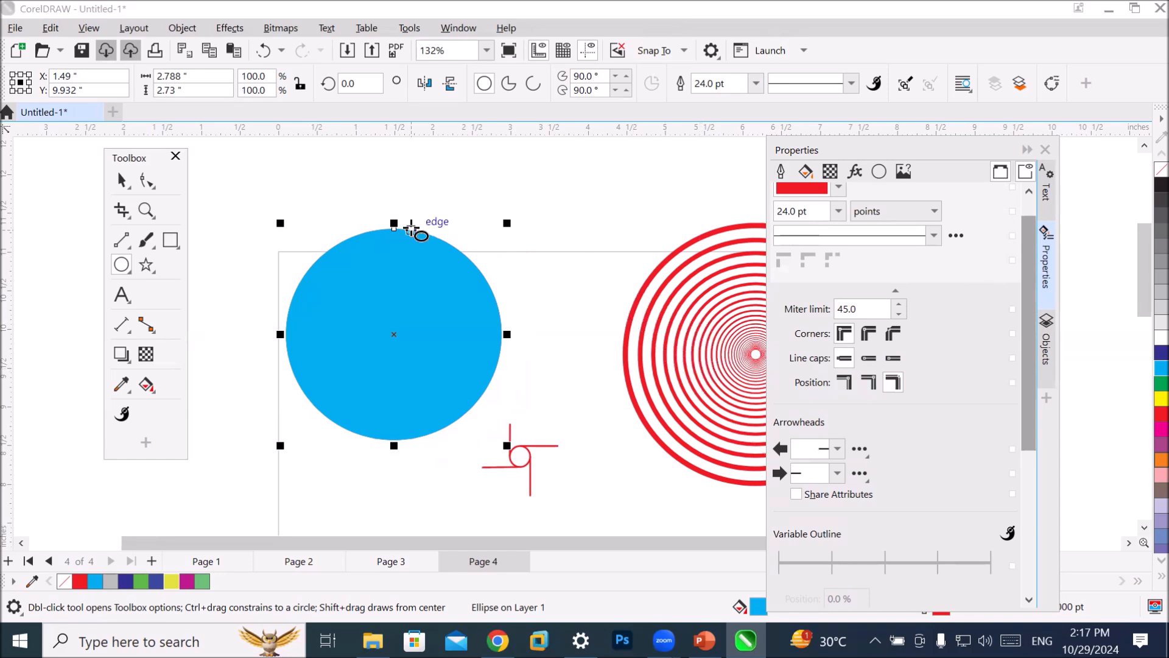
pyautogui.scroll(-2, 411, 230)
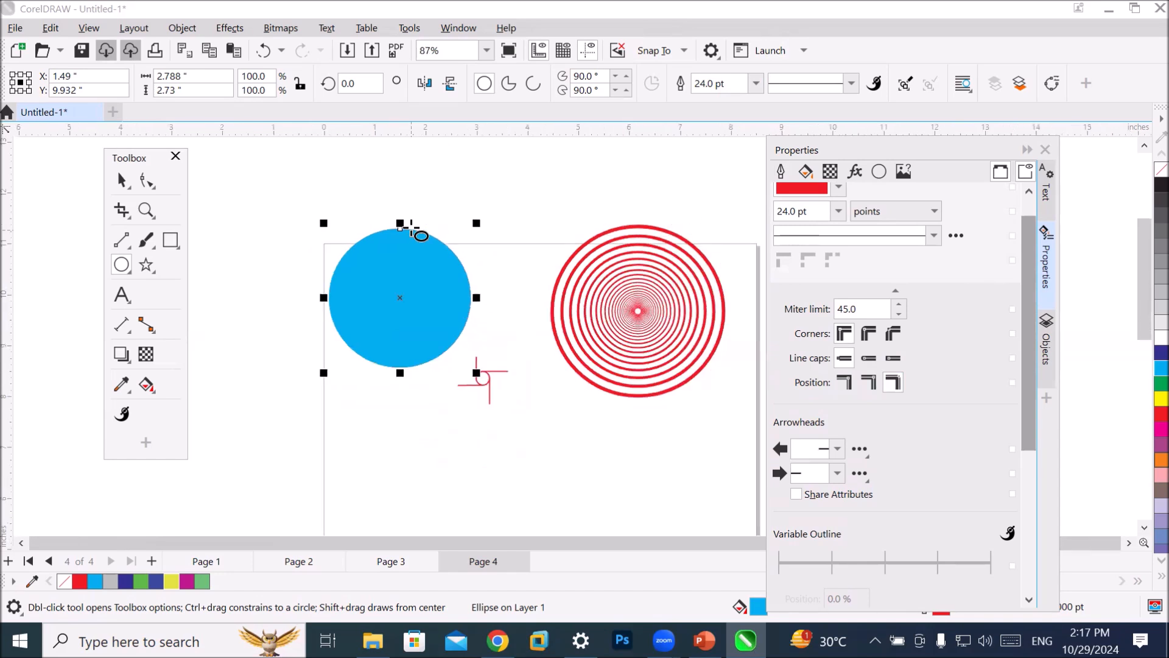
# Draw a rectangle about 6.9 by 2.2 inches below the circles and fill it with cyan.
pyautogui.click(120, 267)
pyautogui.moveTo(172, 246)
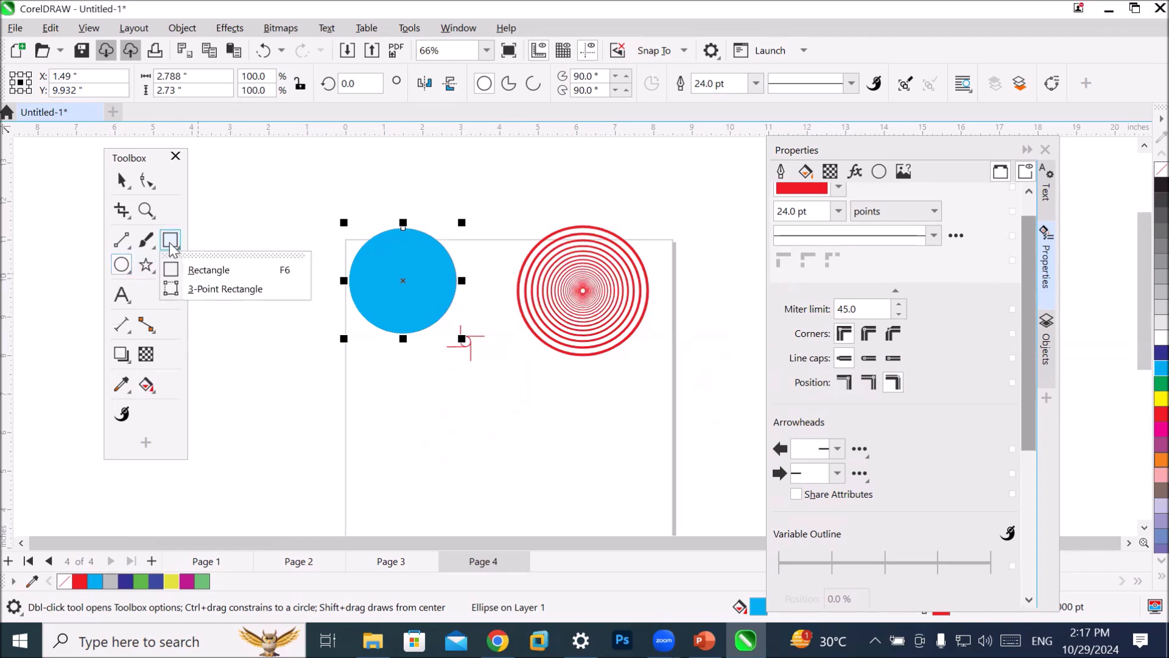
pyautogui.click(175, 269)
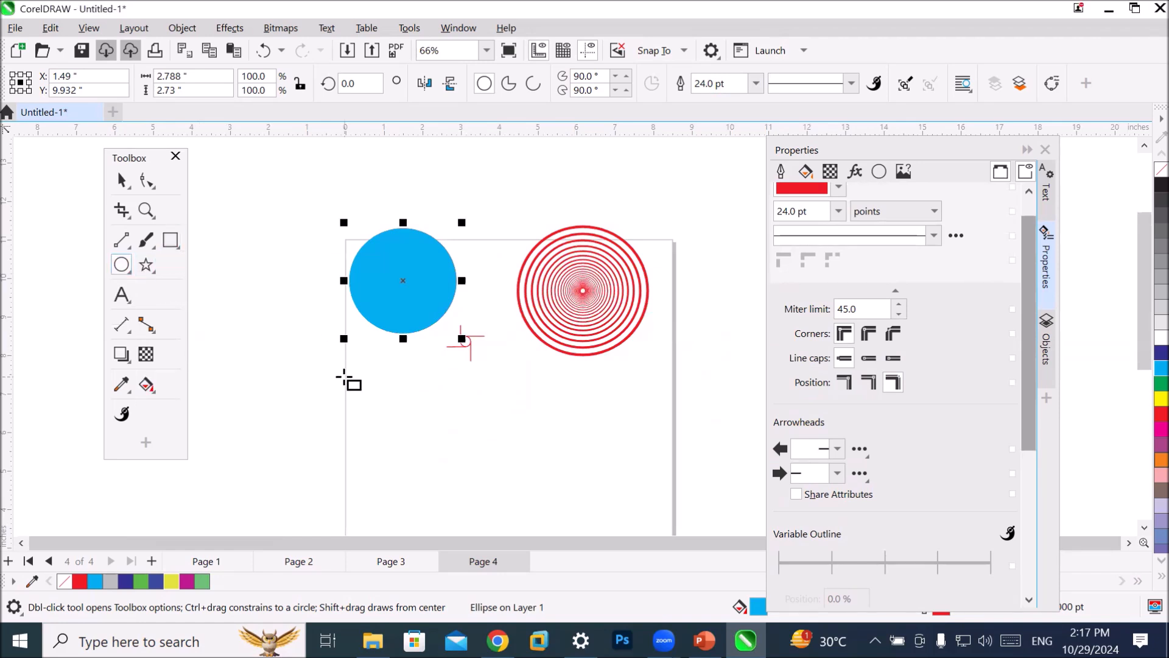
pyautogui.moveTo(358, 374); pyautogui.dragTo(627, 460)
pyautogui.scroll(1, 579, 426)
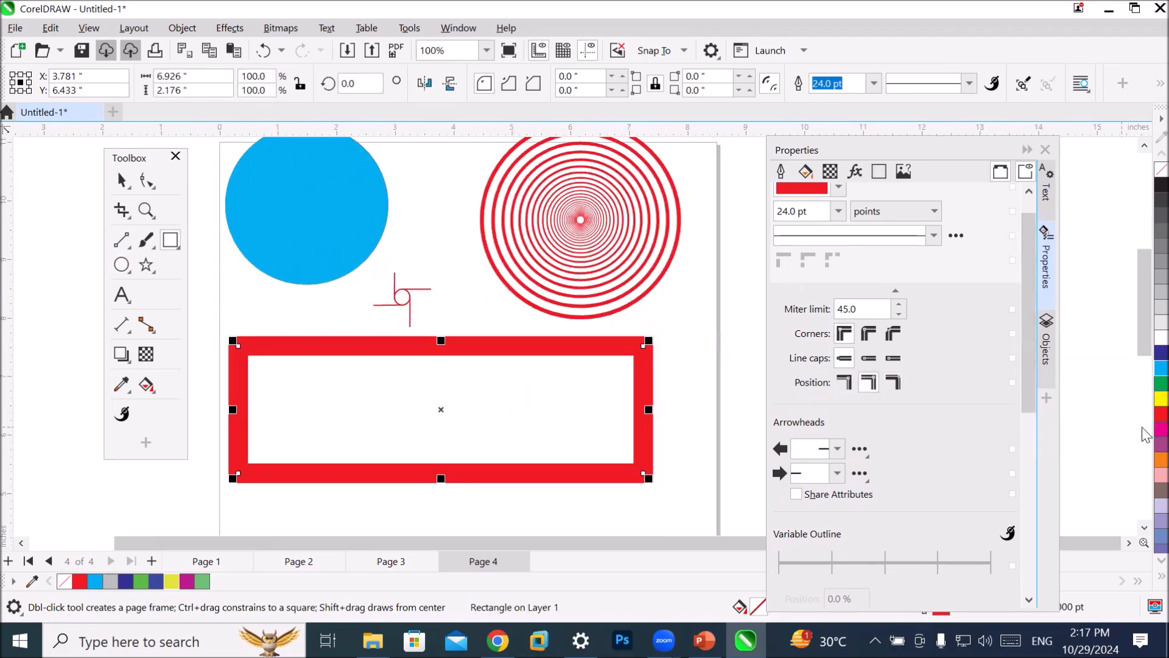
pyautogui.click(1160, 367)
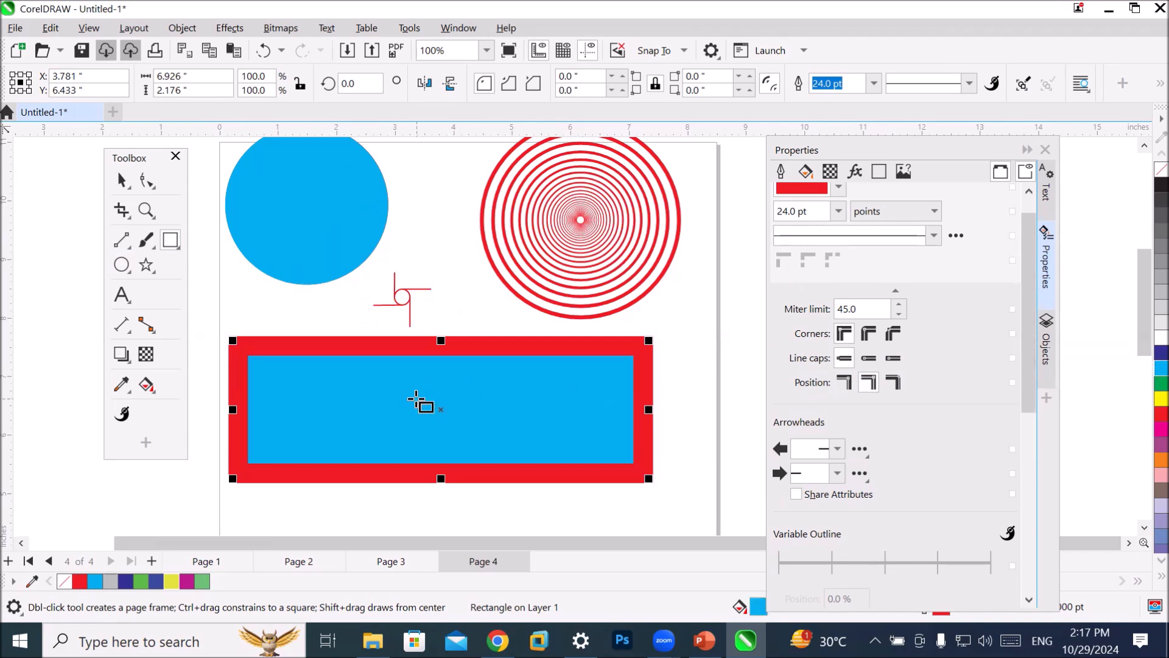
# Place the rectangle's outline inside the object and toggle Behind fill on and off repeatedly, leaving it disabled.
pyautogui.scroll(2, 415, 400)
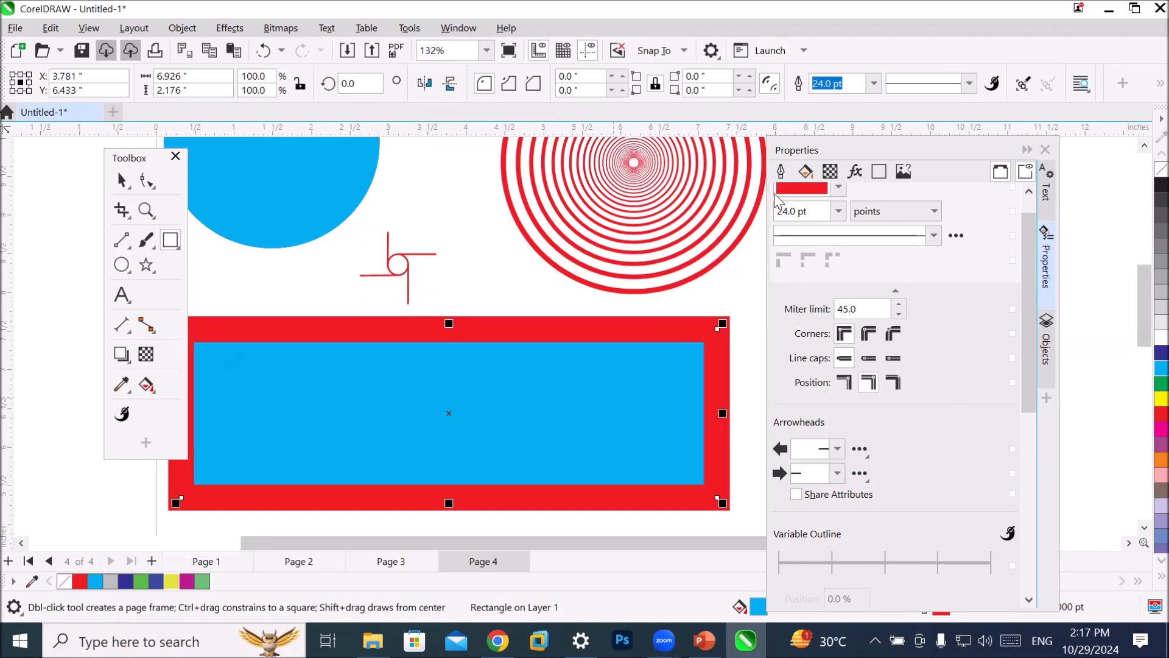
pyautogui.click(893, 382)
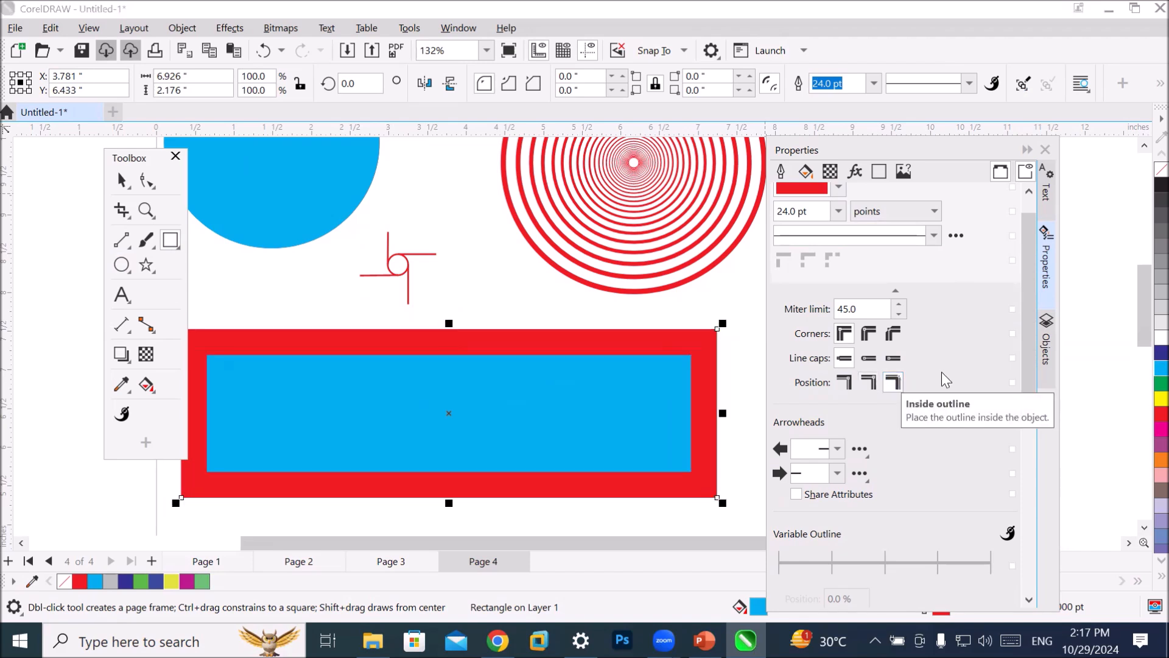
pyautogui.scroll(-10, 995, 581)
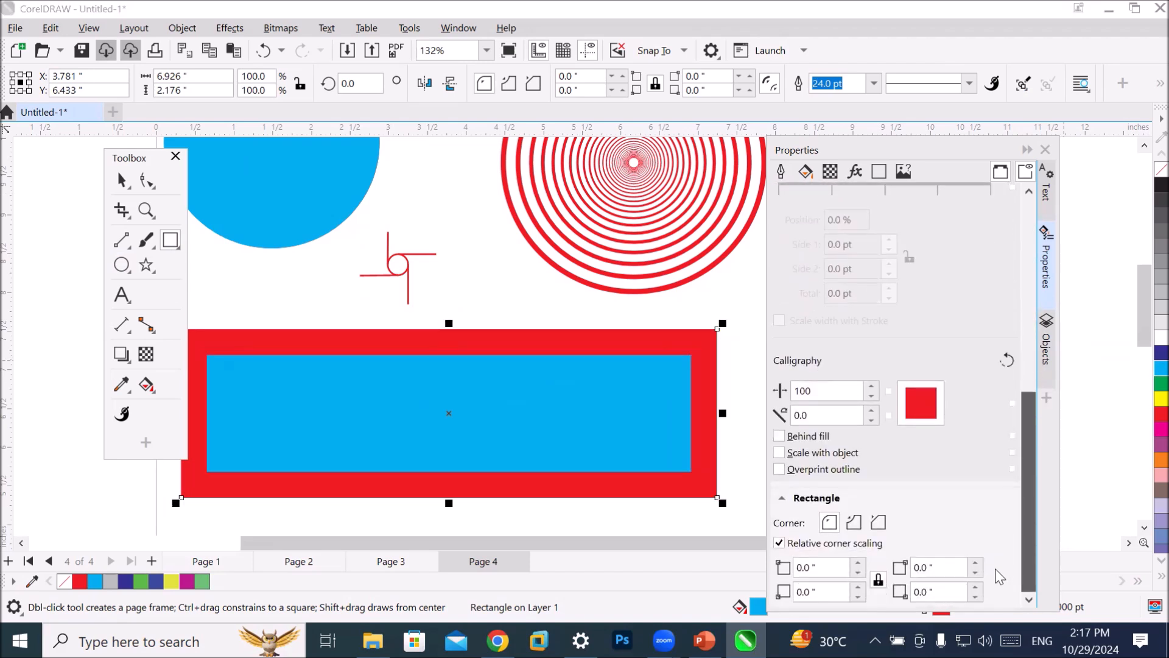
pyautogui.click(779, 438)
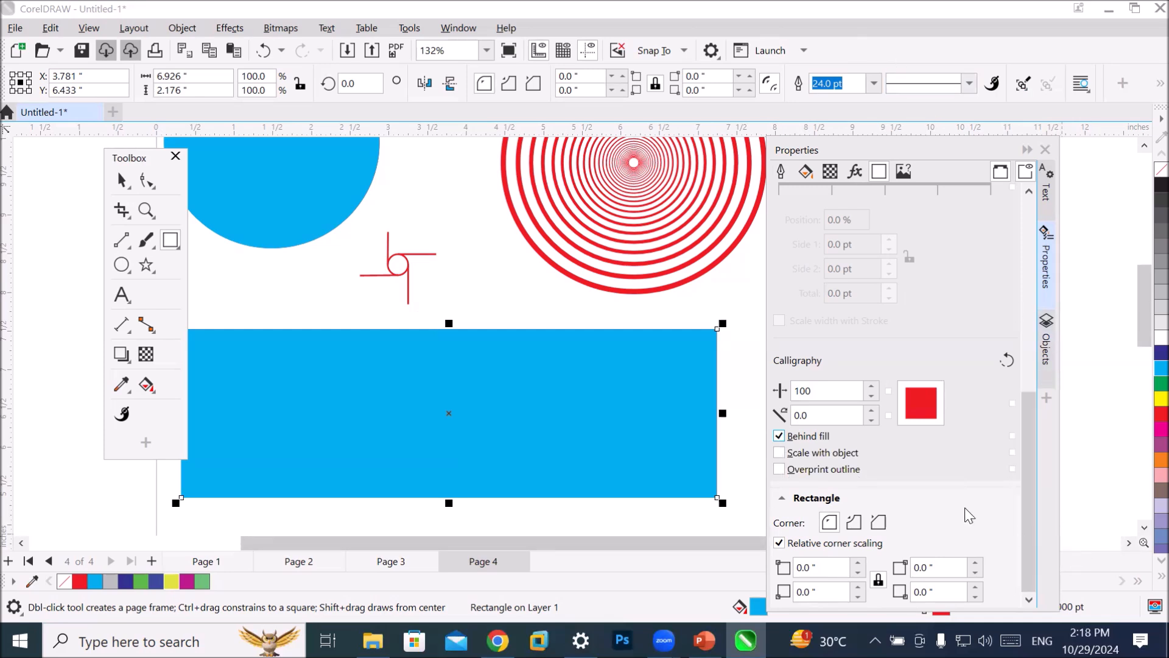
pyautogui.click(780, 436)
pyautogui.click(779, 436)
pyautogui.click(779, 436)
pyautogui.click(779, 436)
pyautogui.click(779, 436)
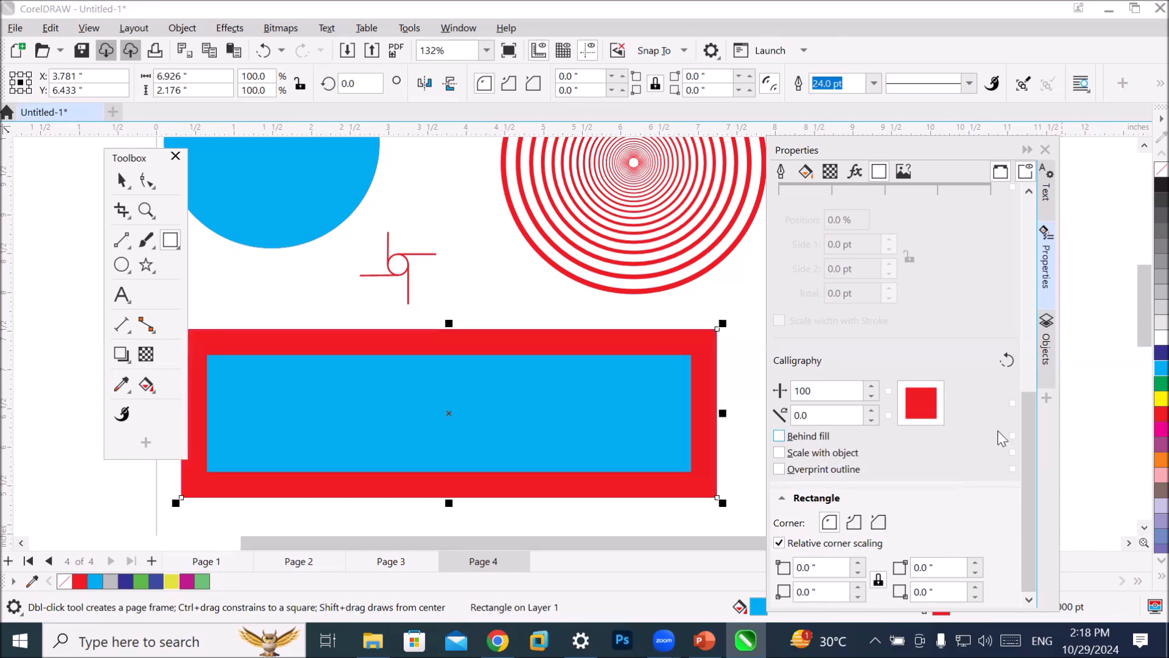
# Center the rectangle's outline on its edge and switch Behind fill on and back off to compare the effect.
pyautogui.click(1028, 349)
pyautogui.moveTo(1028, 349); pyautogui.dragTo(1031, 231)
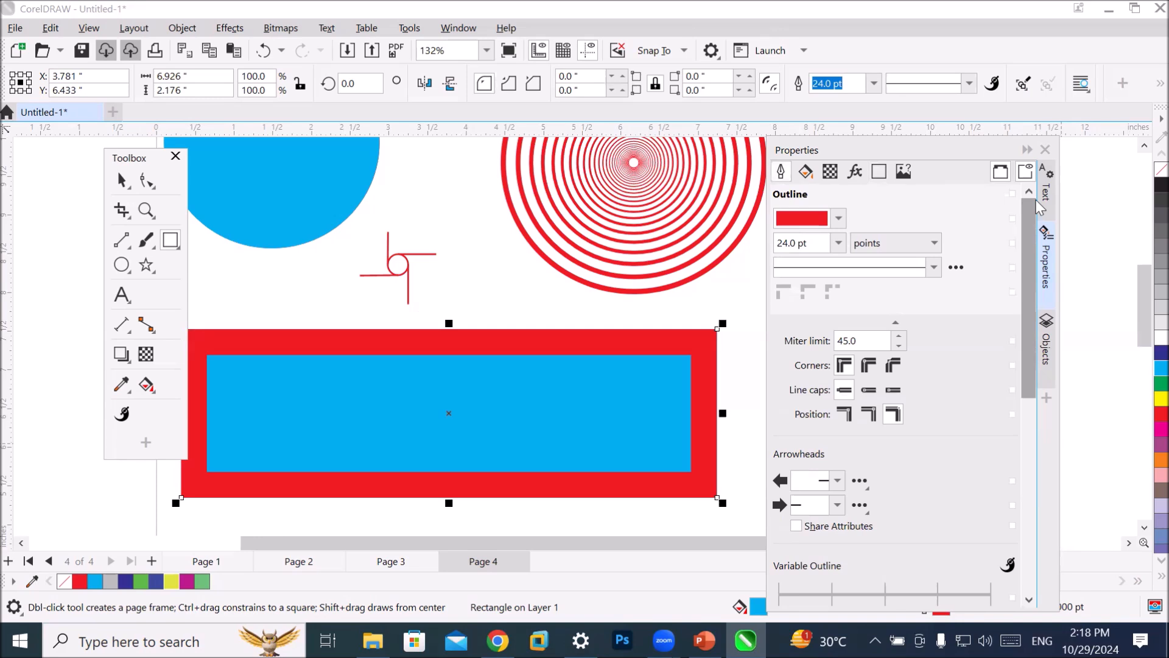
pyautogui.click(867, 416)
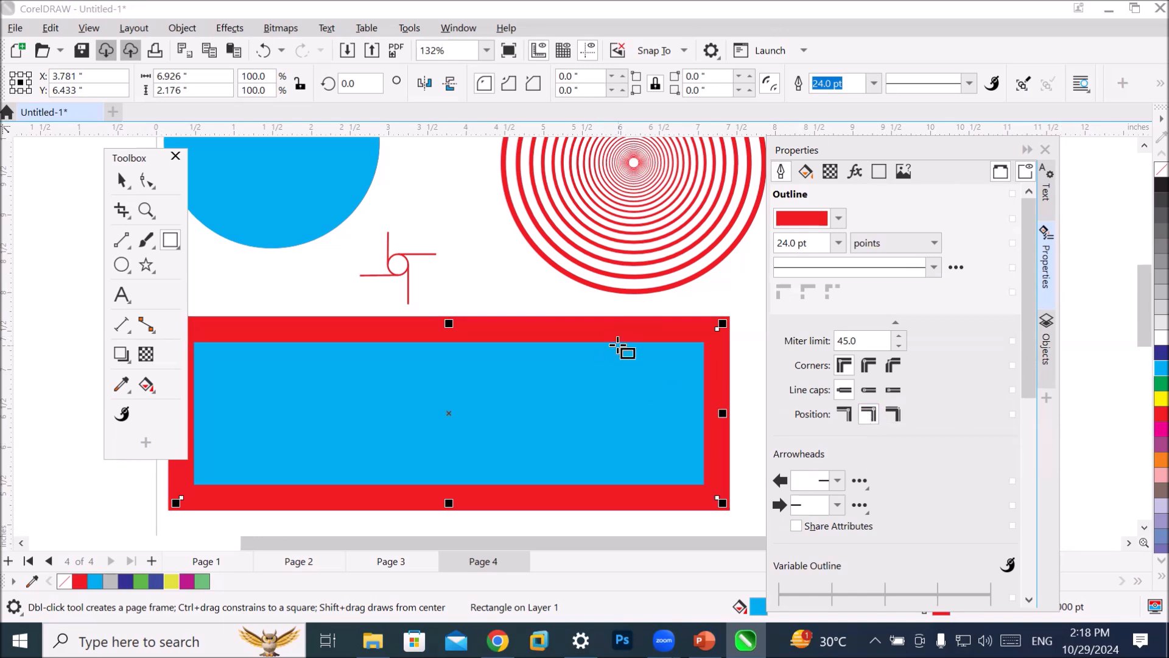
pyautogui.moveTo(1025, 341); pyautogui.dragTo(1020, 548)
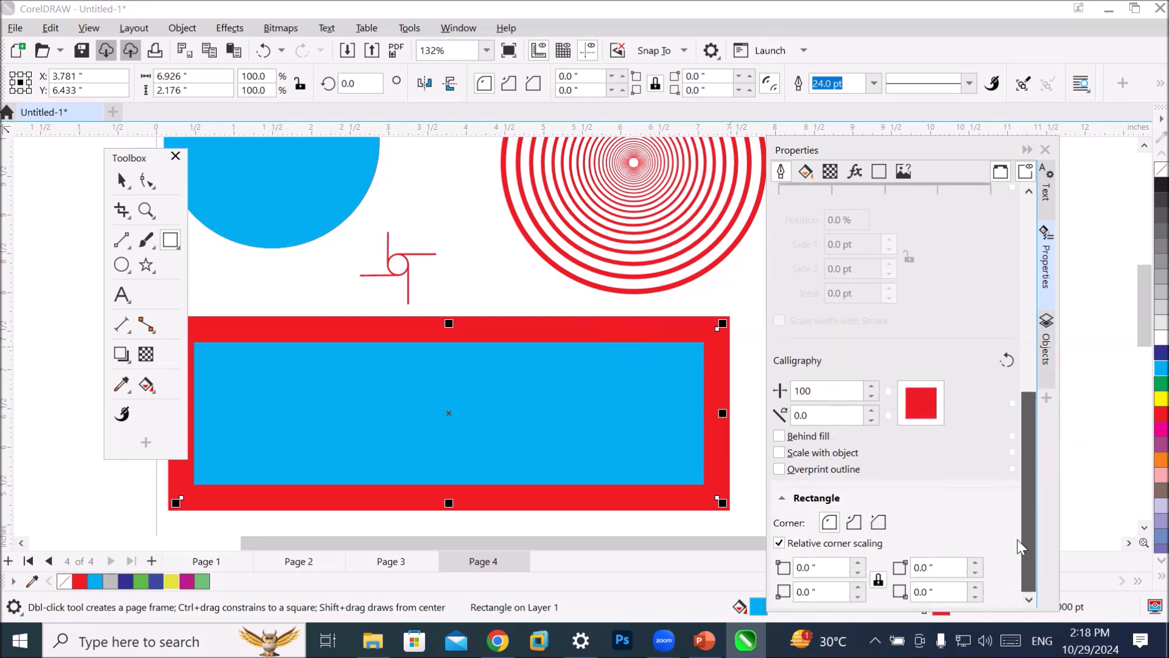
pyautogui.click(779, 436)
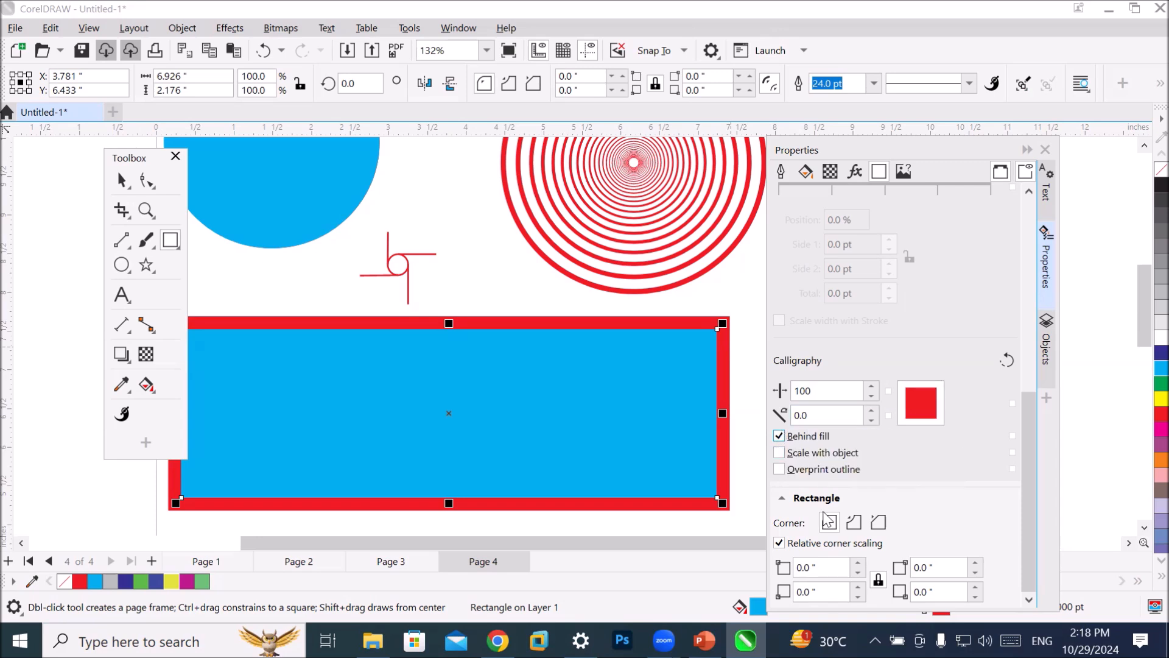
pyautogui.click(779, 436)
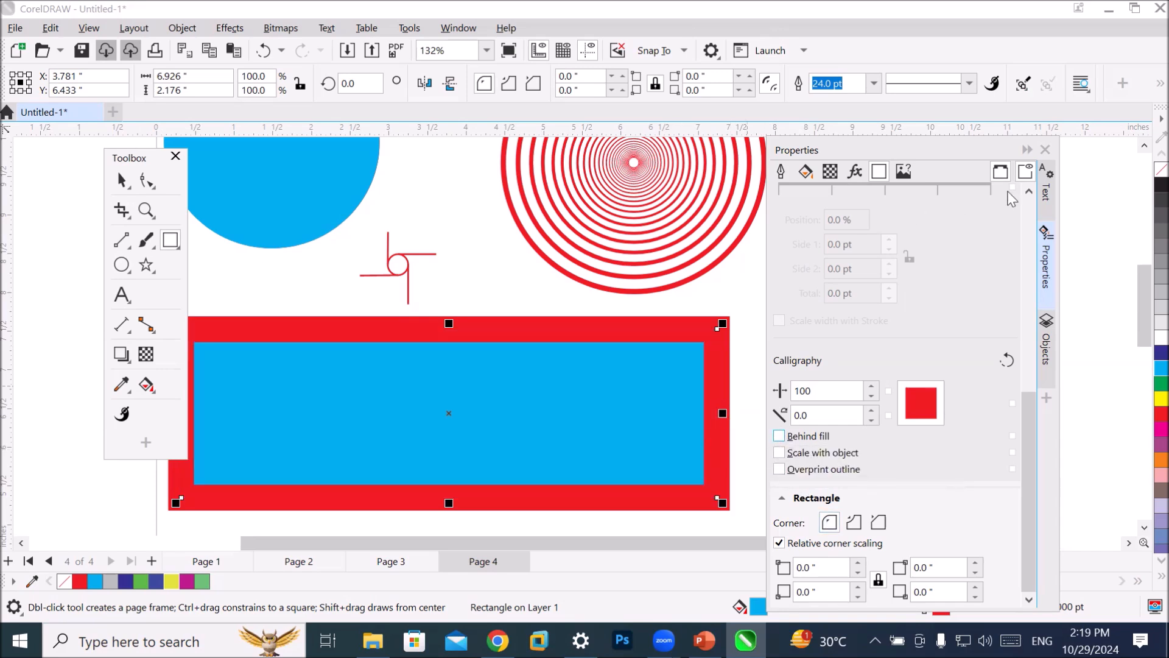
# Select all objects on Page 4 and delete them.
pyautogui.scroll(-5, 490, 229)
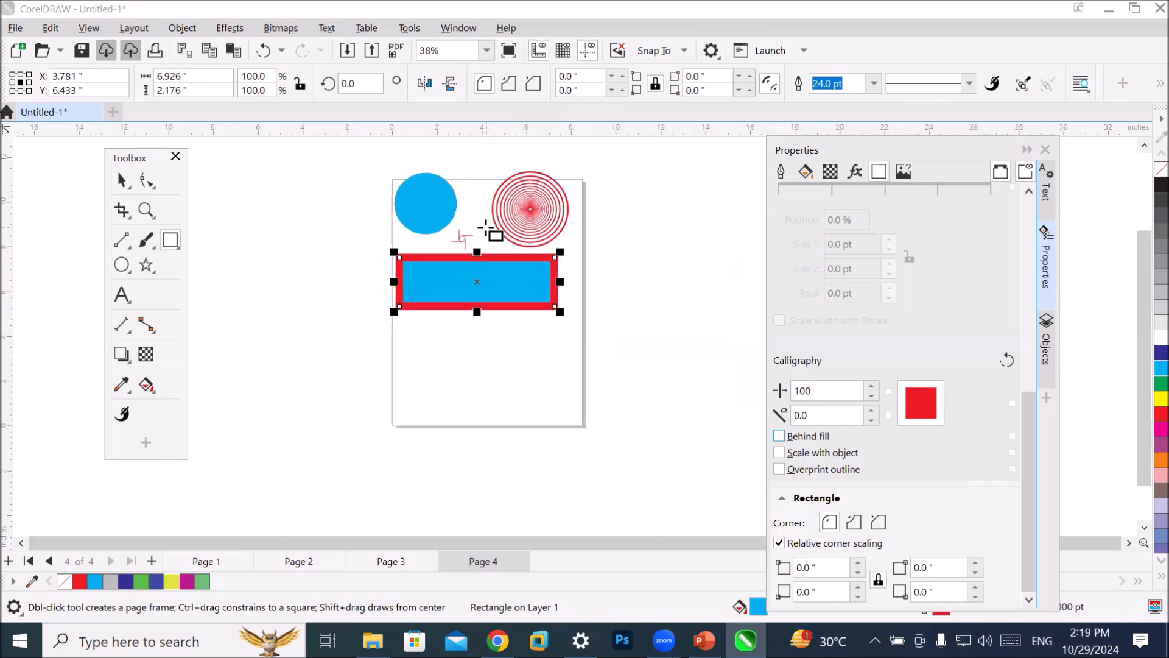
pyautogui.click(124, 246)
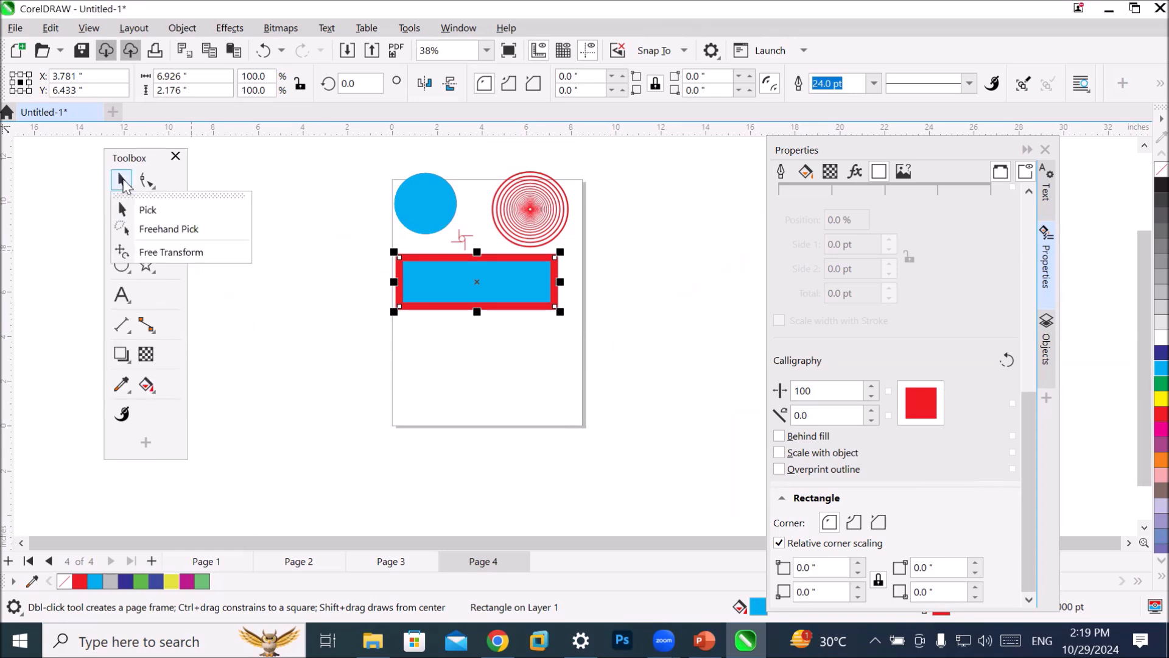
pyautogui.press('space')
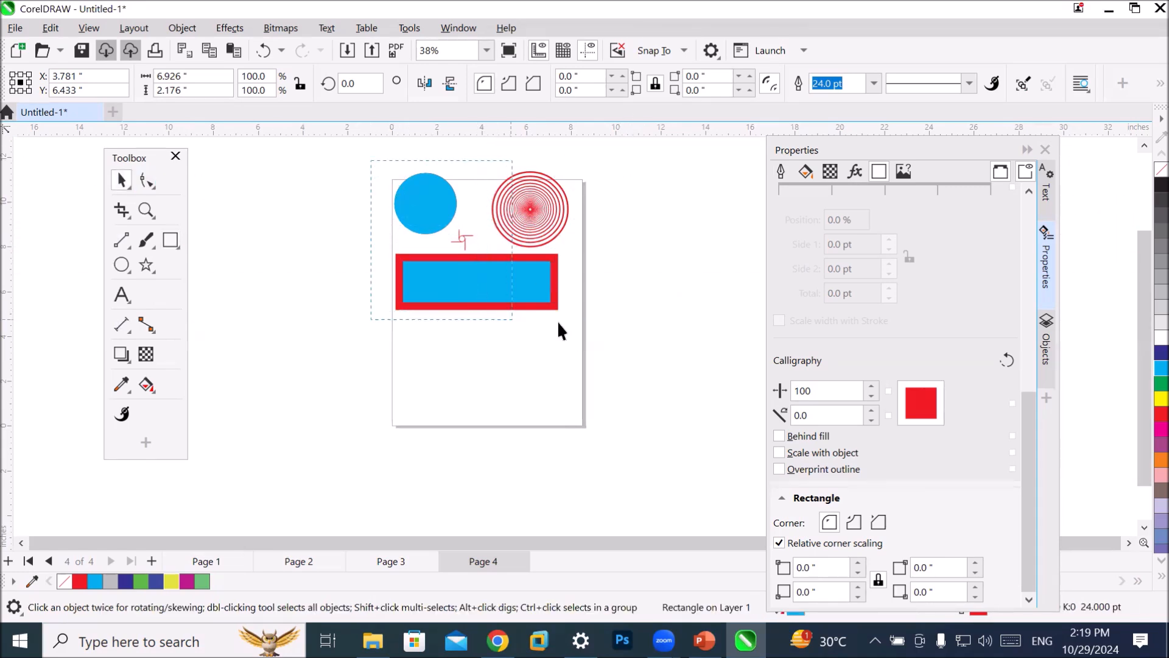
pyautogui.hotkey('ctrl', 'a')
pyautogui.press('Delete')
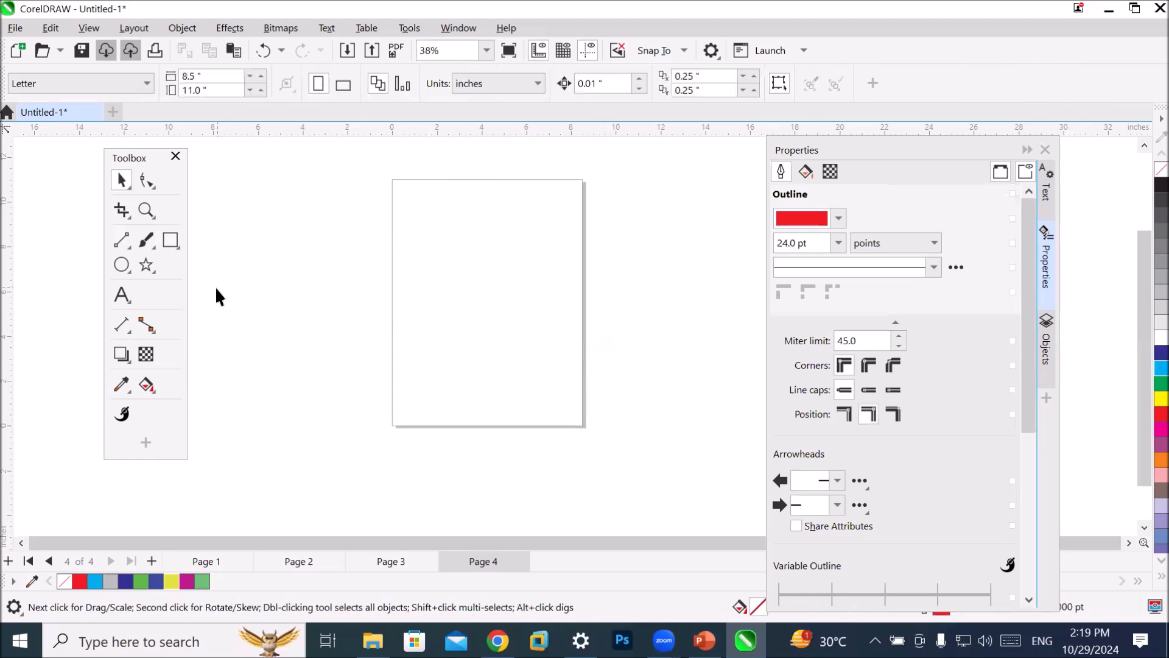
# Draw an arched Bézier segment from the page's lower-left corner to a point farther along its lower edge.
pyautogui.click(123, 244)
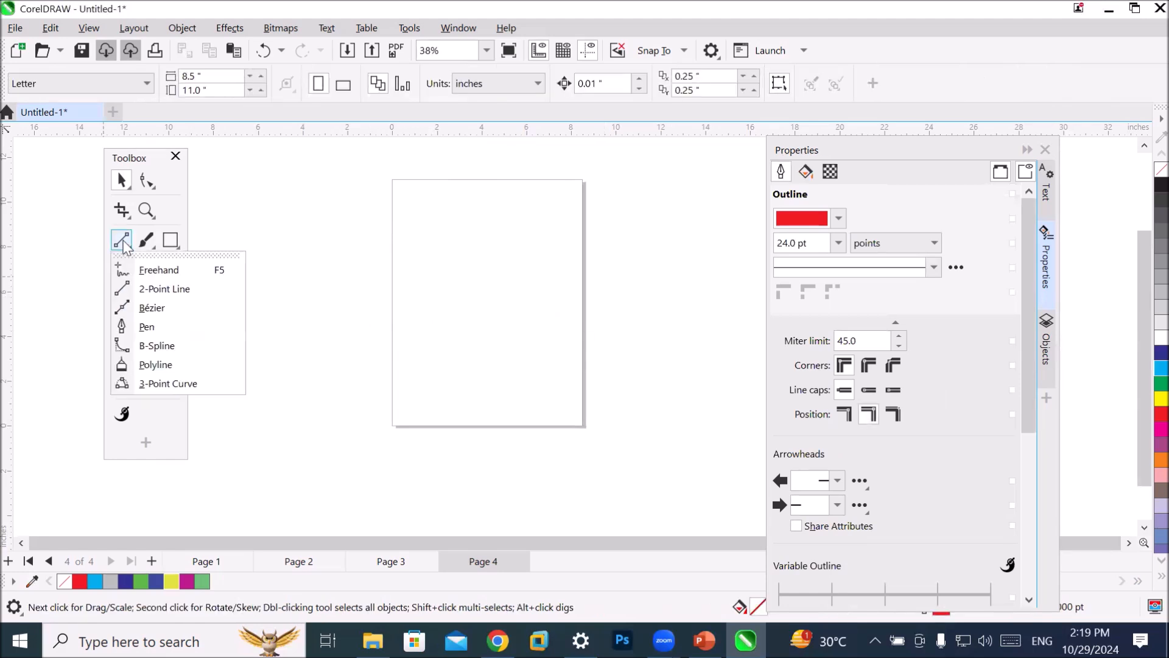
pyautogui.click(161, 310)
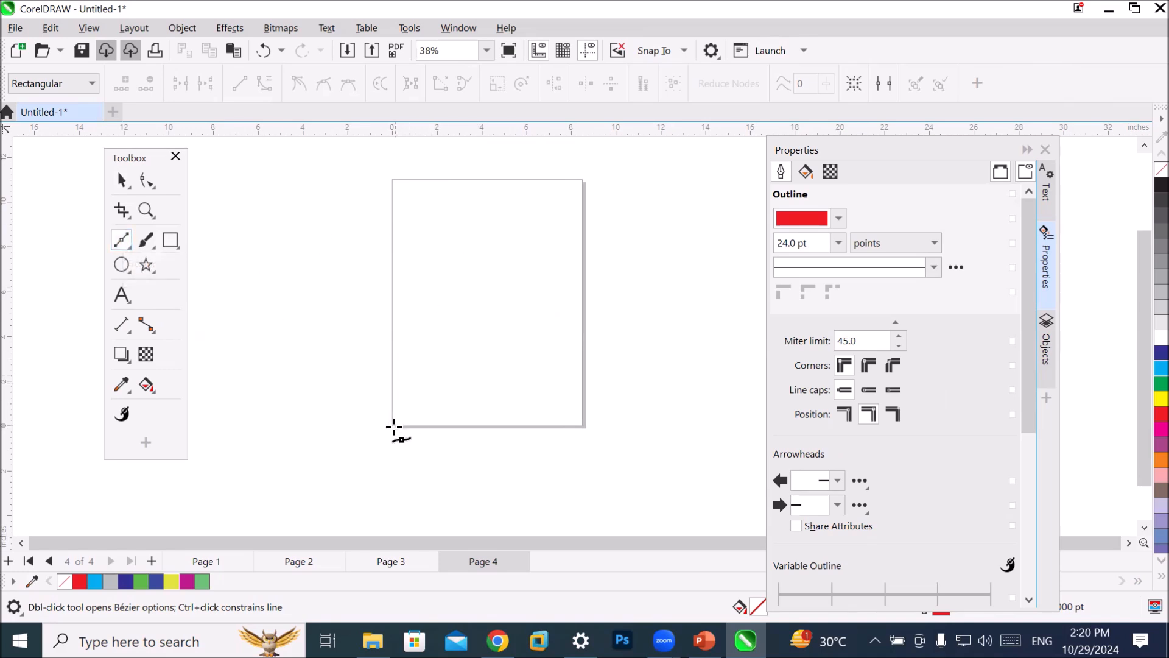
pyautogui.moveTo(393, 427); pyautogui.dragTo(459, 316)
pyautogui.click(504, 428)
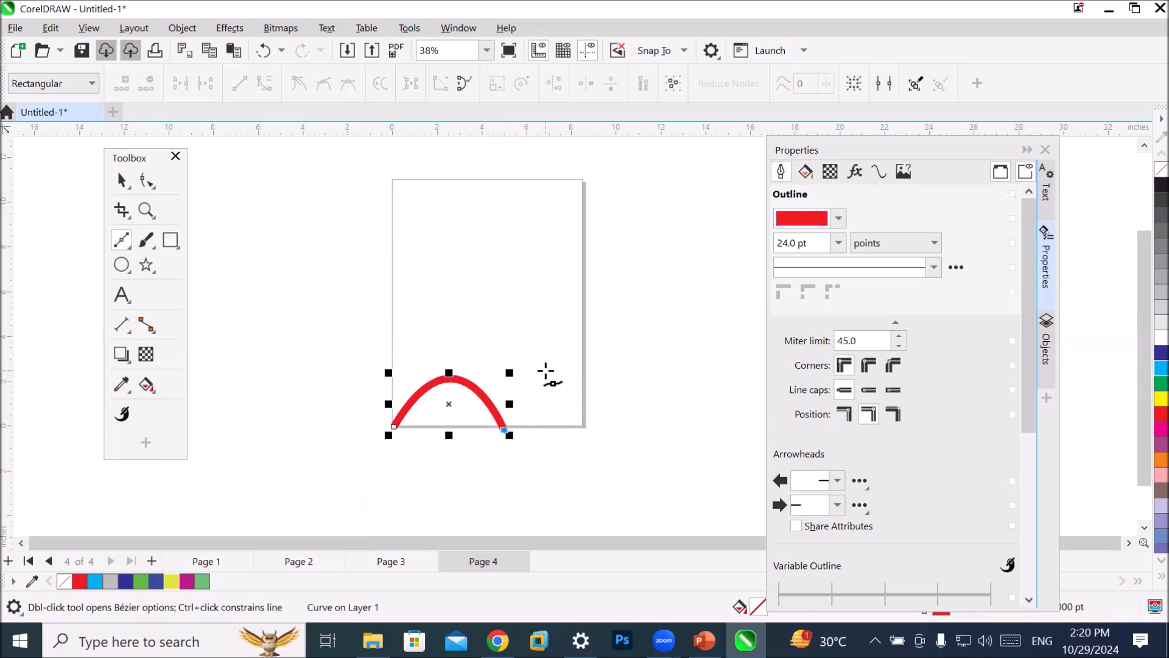
# Continue the Bézier path with straight zigzag segments around the page and close it at the lower-left starting node.
pyautogui.click(581, 362)
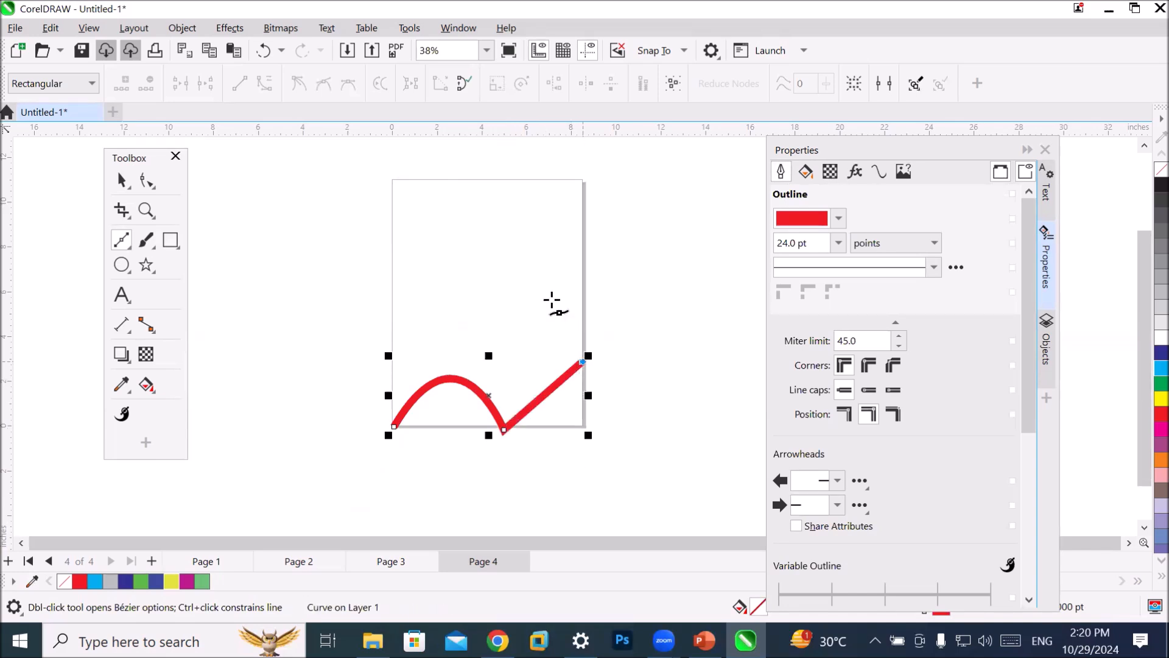
pyautogui.click(473, 237)
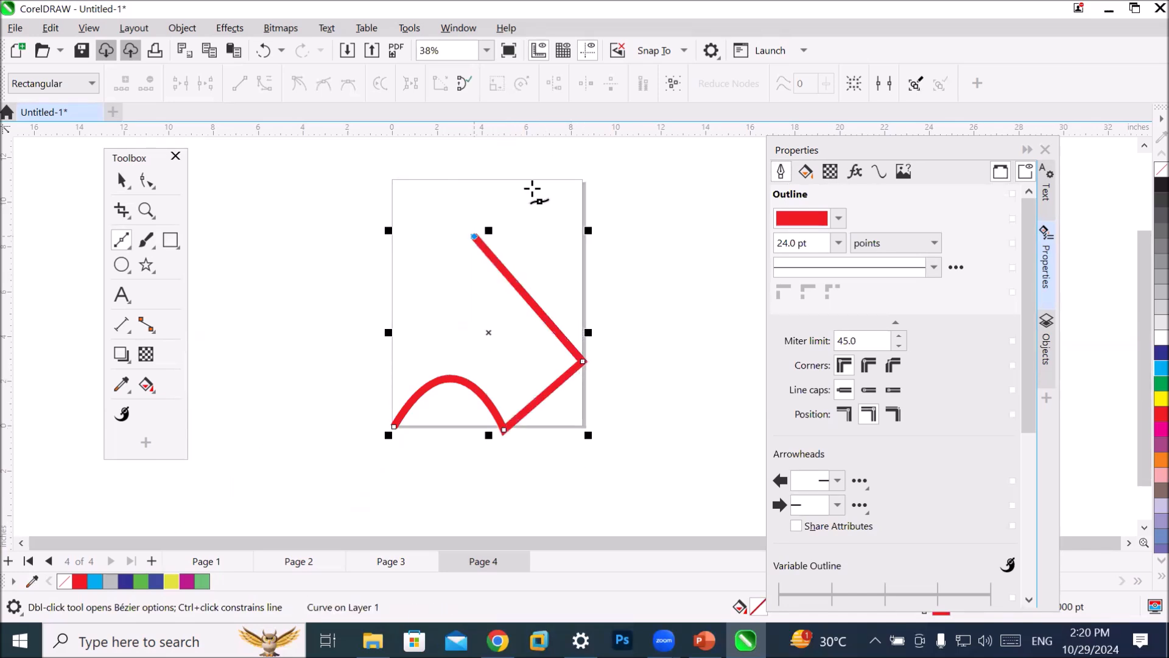
pyautogui.click(583, 181)
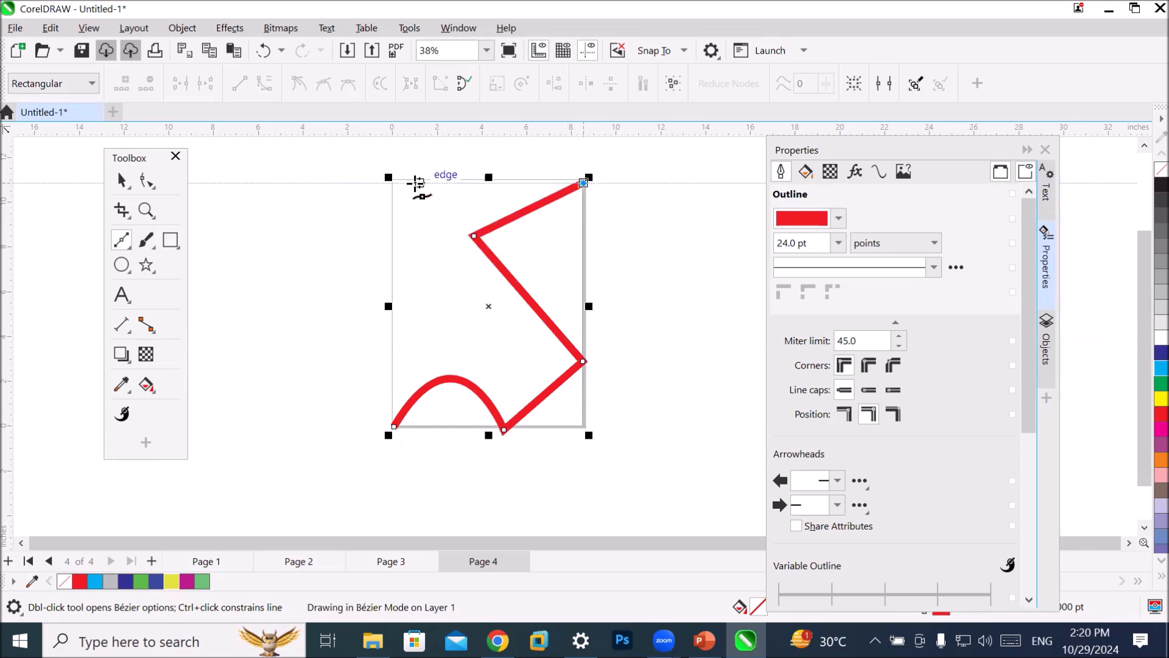
pyautogui.click(392, 182)
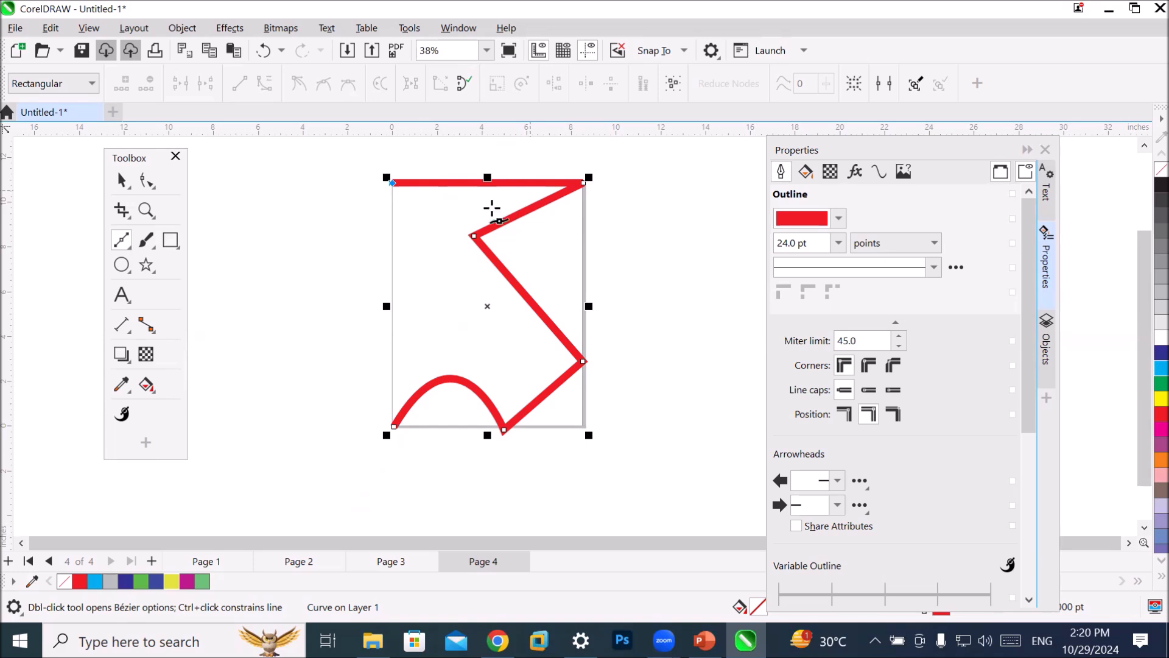
pyautogui.click(430, 235)
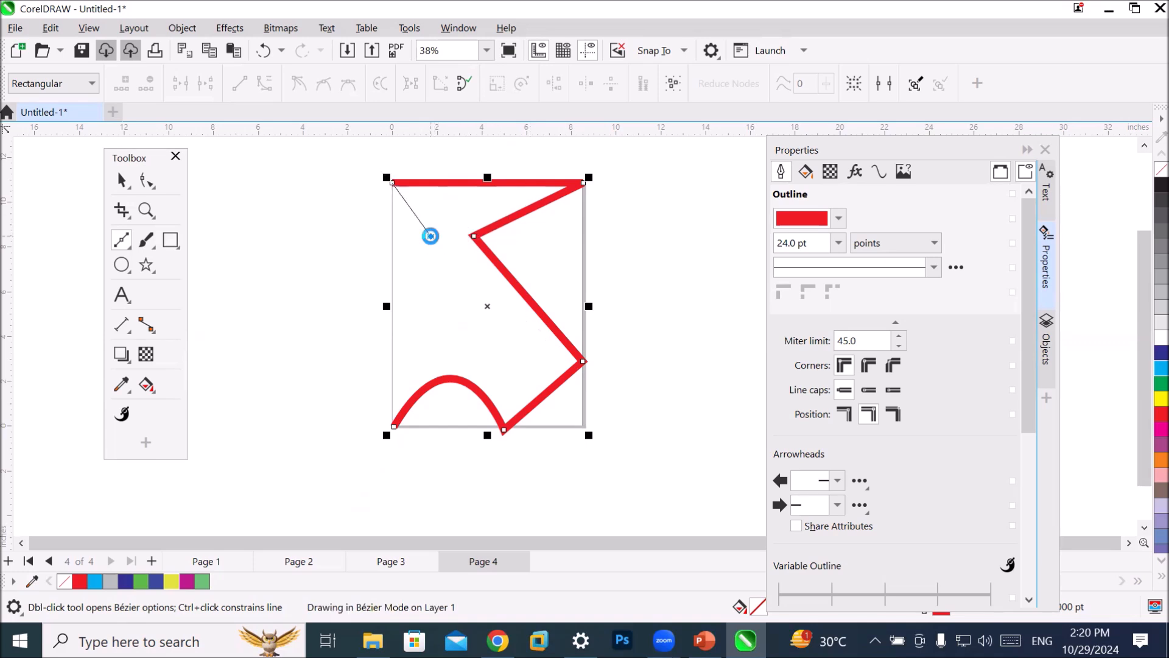
pyautogui.click(392, 298)
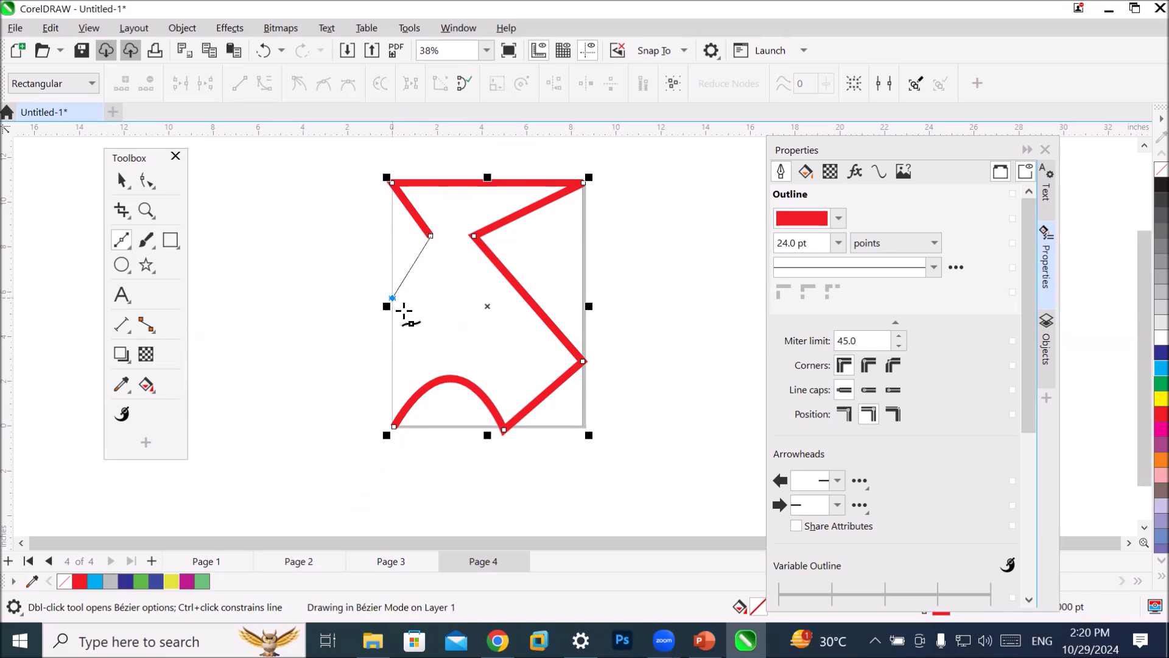
pyautogui.click(436, 341)
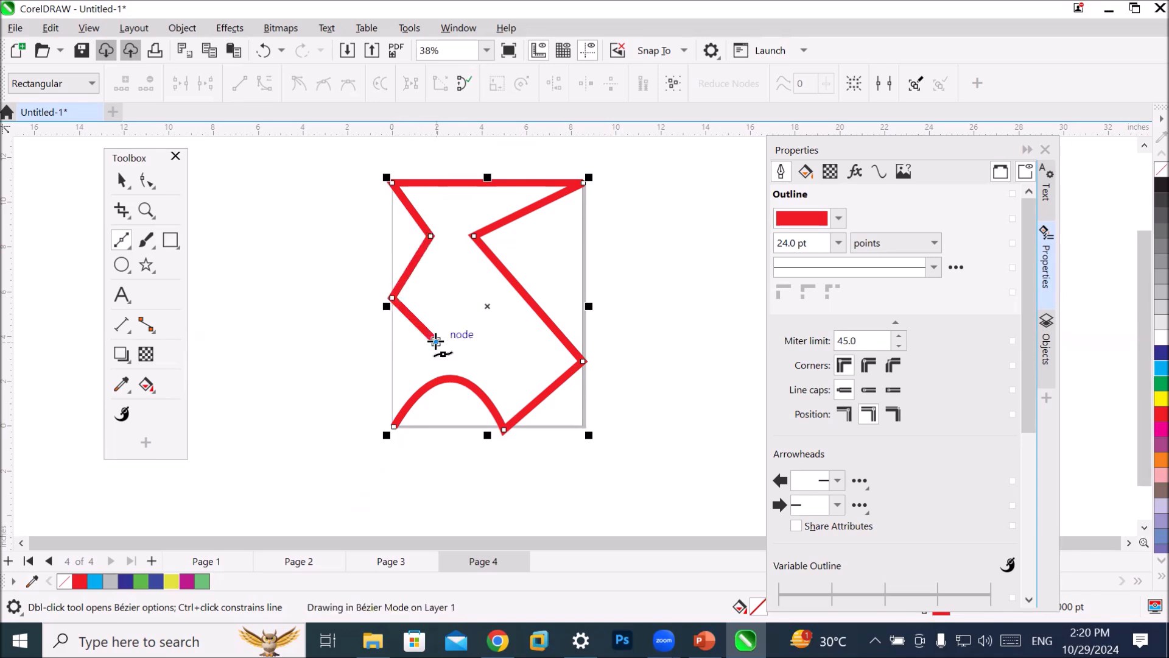
pyautogui.click(393, 426)
pyautogui.click(393, 426)
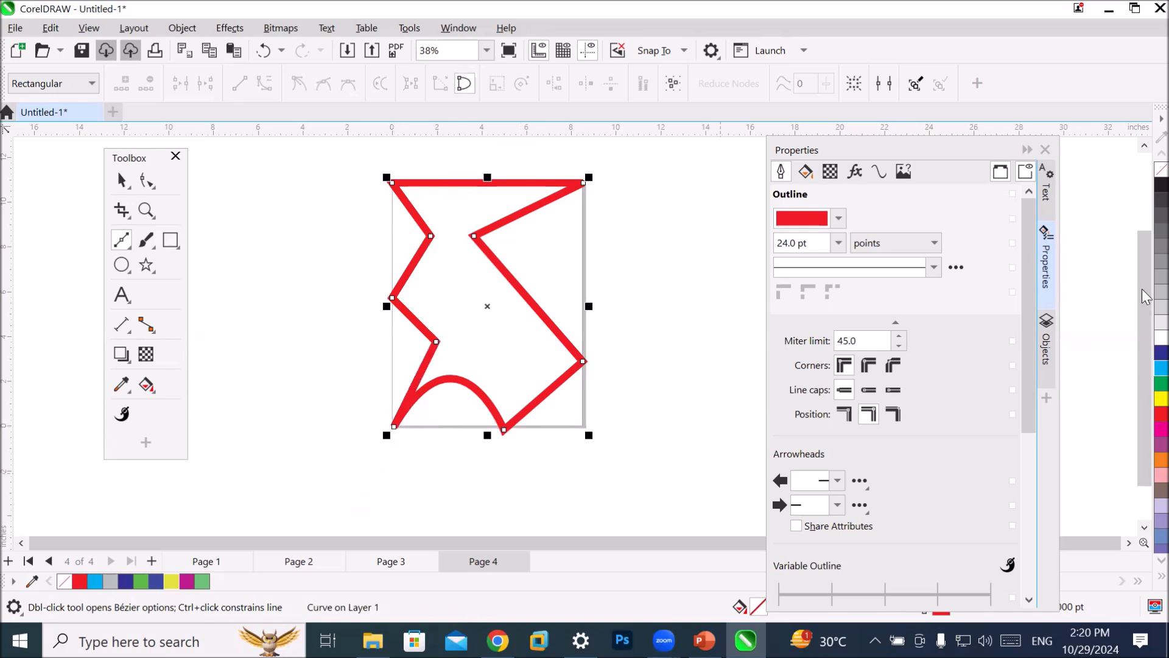
# Fill the closed Bézier shape with dark blue, and delete the shape.
pyautogui.click(1160, 353)
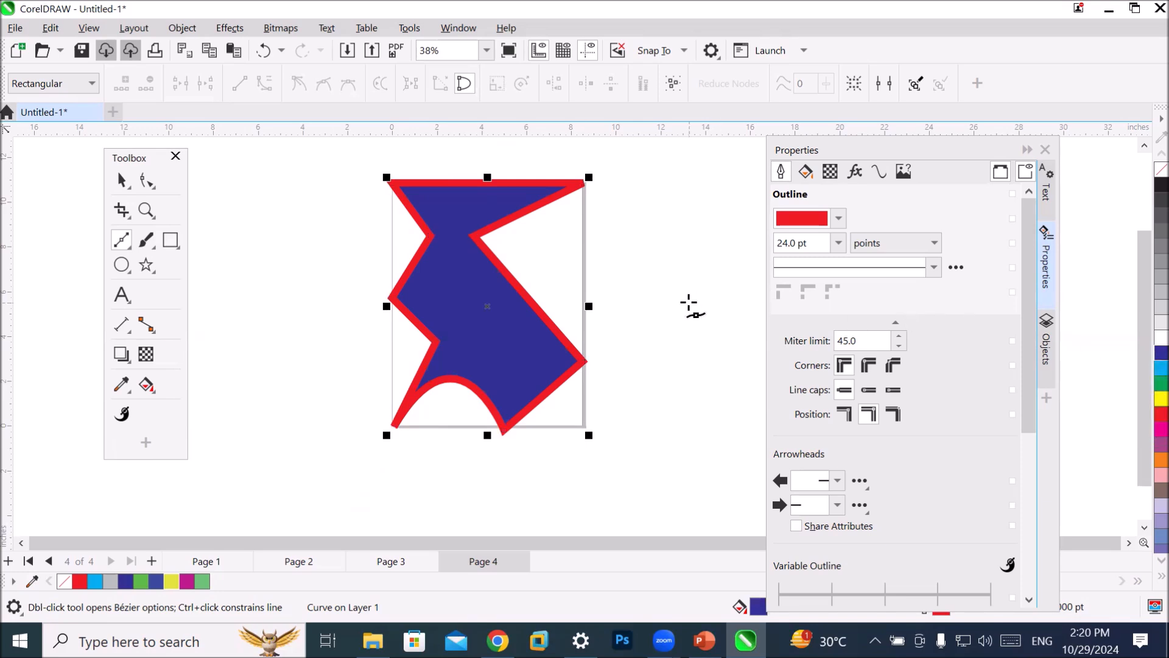
pyautogui.press('Delete')
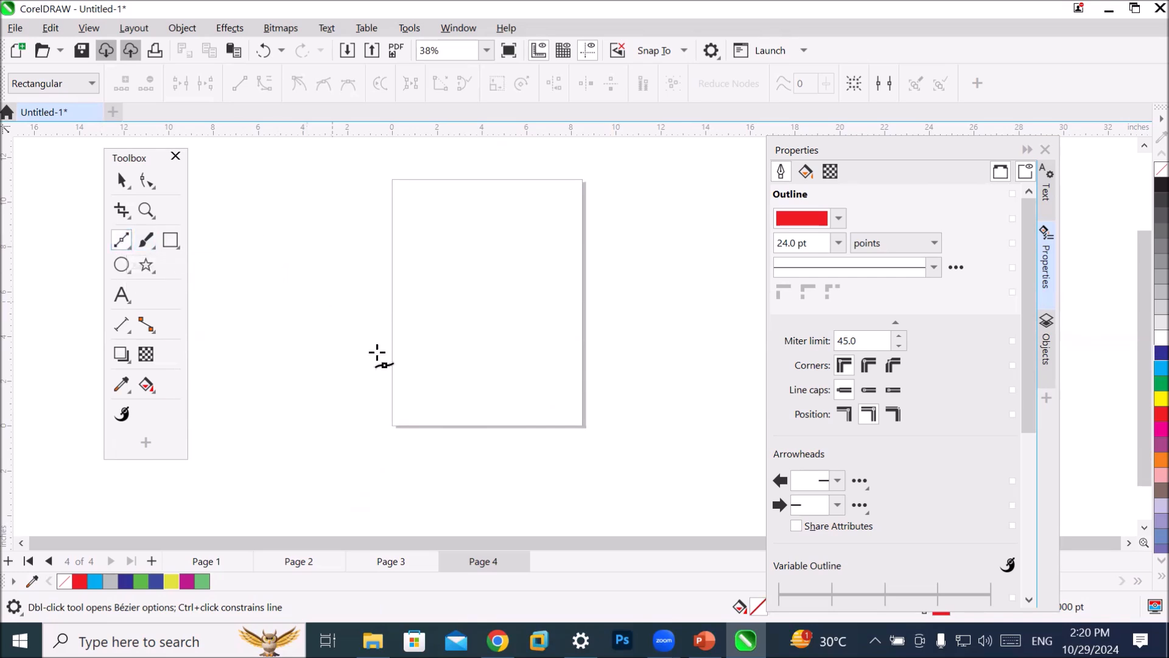
# Draw a Bézier path from the page's lower-left corner, curving up to the upper-left corner, with straight segments across and down to the lower-right corner.
pyautogui.click(394, 426)
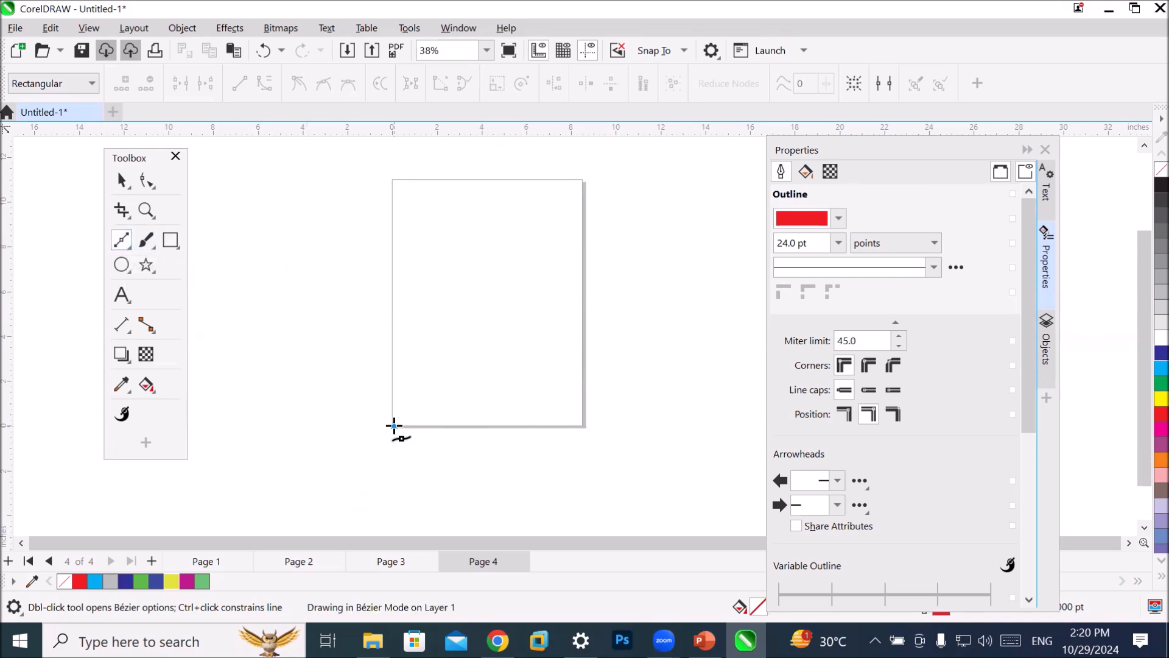
pyautogui.moveTo(394, 426); pyautogui.dragTo(560, 359)
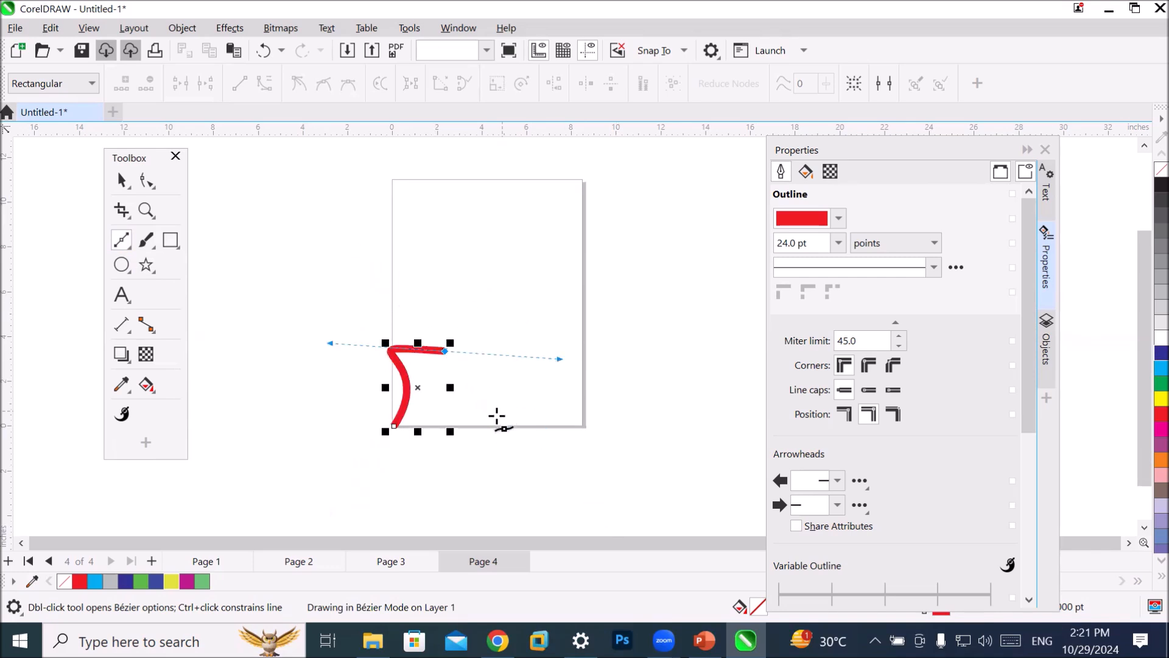
pyautogui.press('space')
pyautogui.moveTo(396, 207); pyautogui.dragTo(562, 196)
pyautogui.click(554, 279)
pyautogui.click(524, 372)
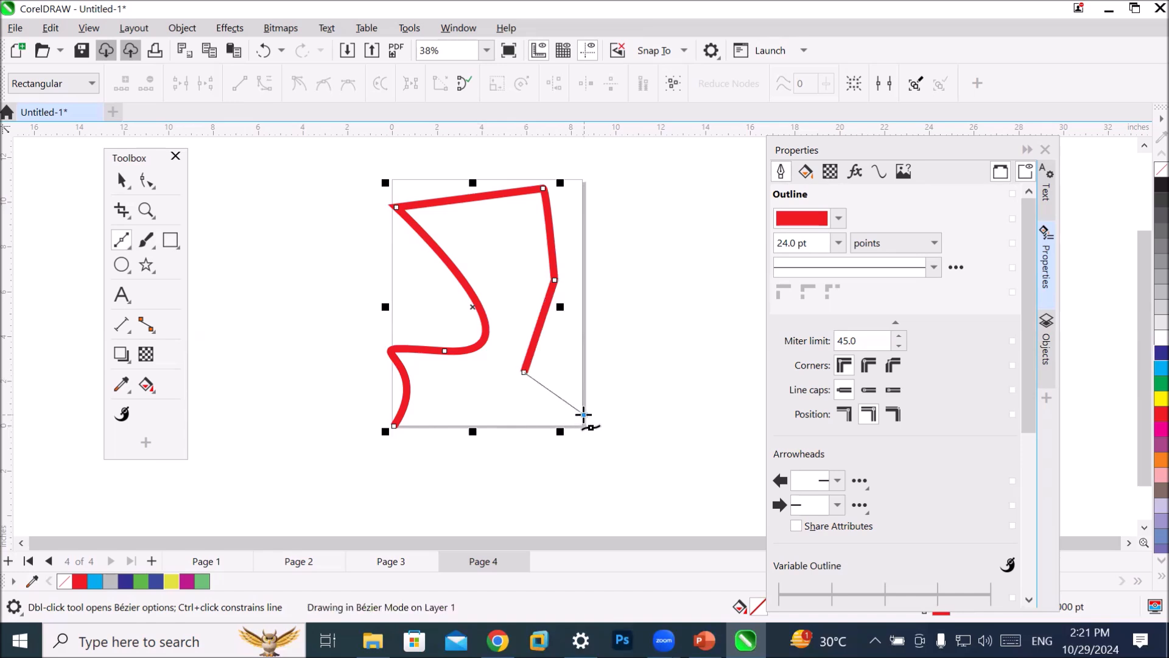
pyautogui.click(583, 414)
# Extend the Bézier path with flowing curved segments below the page and up along the outside of its left edge.
pyautogui.press('space')
pyautogui.moveTo(483, 420); pyautogui.dragTo(434, 349)
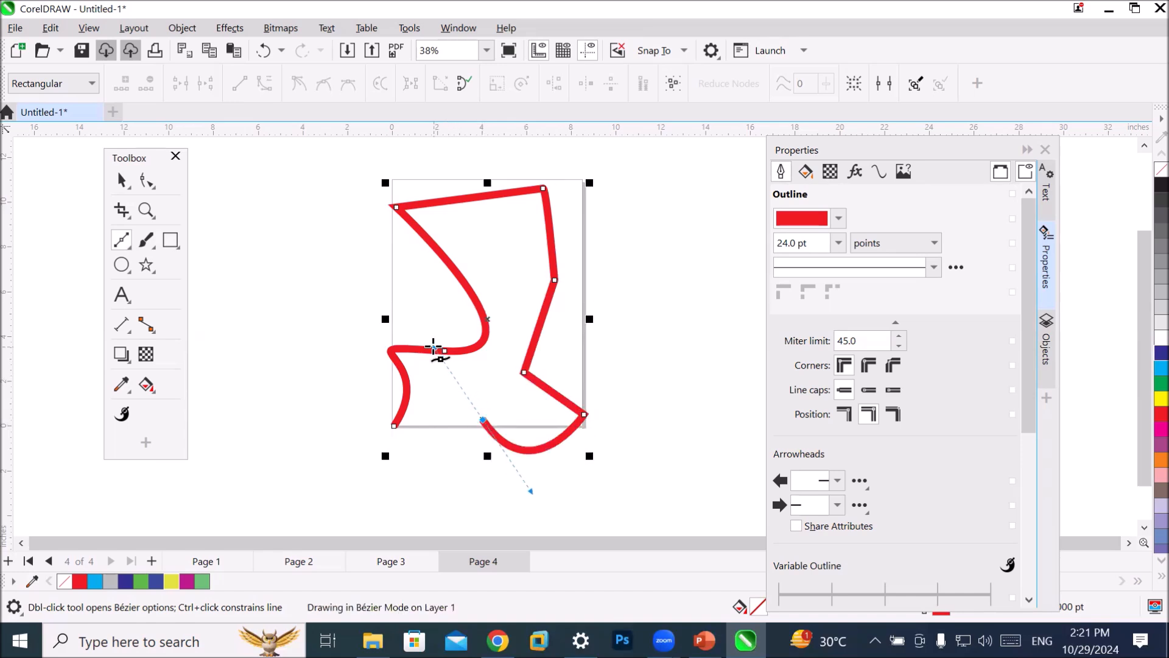
pyautogui.moveTo(398, 464)
pyautogui.mouseDown()
pyautogui.moveTo(313, 470)
pyautogui.moveTo(378, 509)
pyautogui.mouseUp()
pyautogui.moveTo(280, 441)
pyautogui.mouseDown()
pyautogui.moveTo(280, 414)
pyautogui.moveTo(323, 381)
pyautogui.mouseUp()
pyautogui.moveTo(311, 300); pyautogui.dragTo(234, 284)
pyautogui.moveTo(291, 204); pyautogui.dragTo(364, 186)
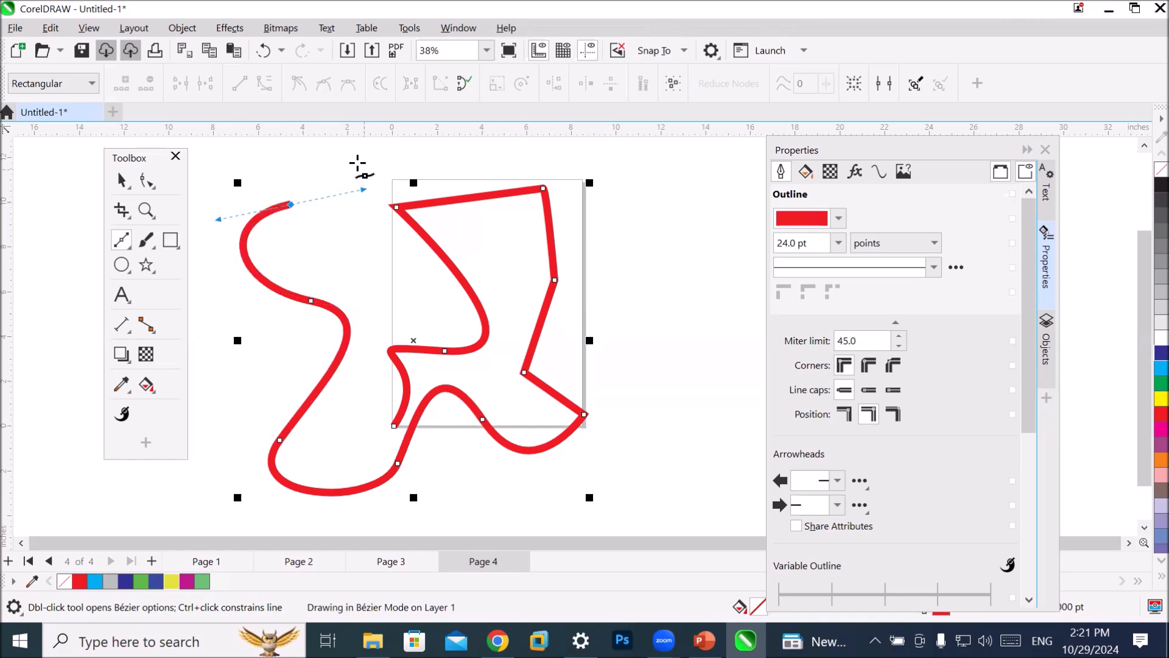
# Continue the Bézier path with smooth wavy segments above the page, ending beyond its upper-right corner.
pyautogui.click(311, 143)
pyautogui.scroll(1, 212, 139)
pyautogui.scroll(1, 213, 139)
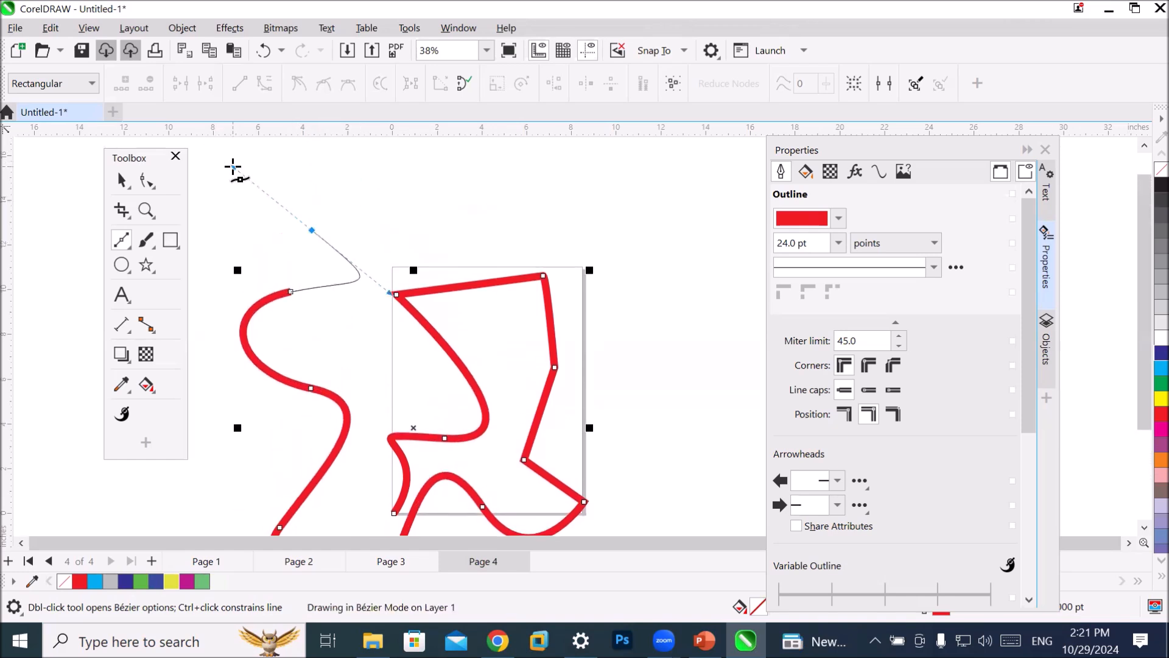
pyautogui.moveTo(323, 164)
pyautogui.mouseDown()
pyautogui.moveTo(475, 172)
pyautogui.moveTo(449, 125)
pyautogui.moveTo(456, 165)
pyautogui.mouseUp()
pyautogui.press('Escape')
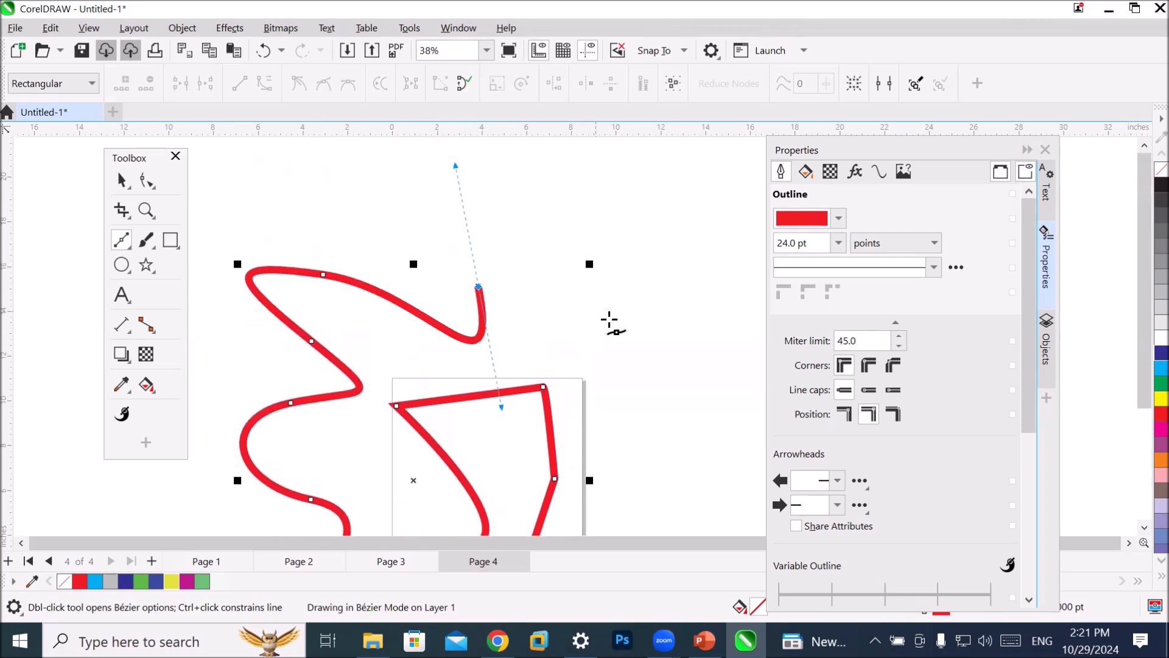
pyautogui.click(621, 315)
pyautogui.press('Escape')
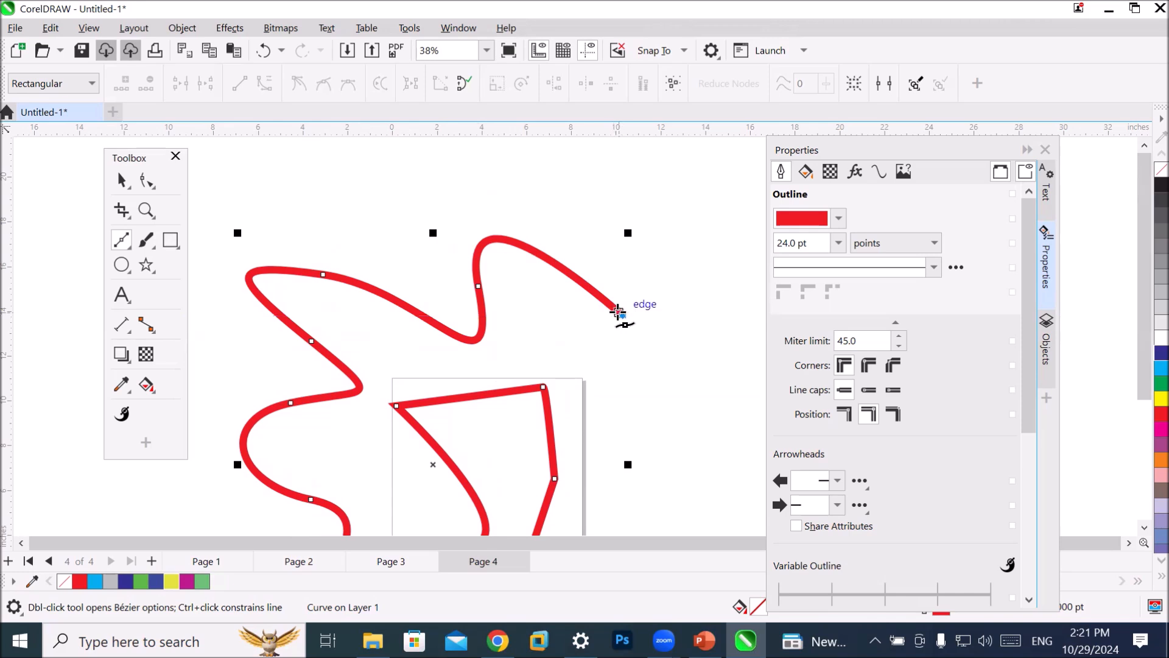
# Add long straight Bézier segments that zigzag far left of the page and run back beneath it to the right.
pyautogui.scroll(-3, 615, 315)
pyautogui.scroll(-1, 605, 299)
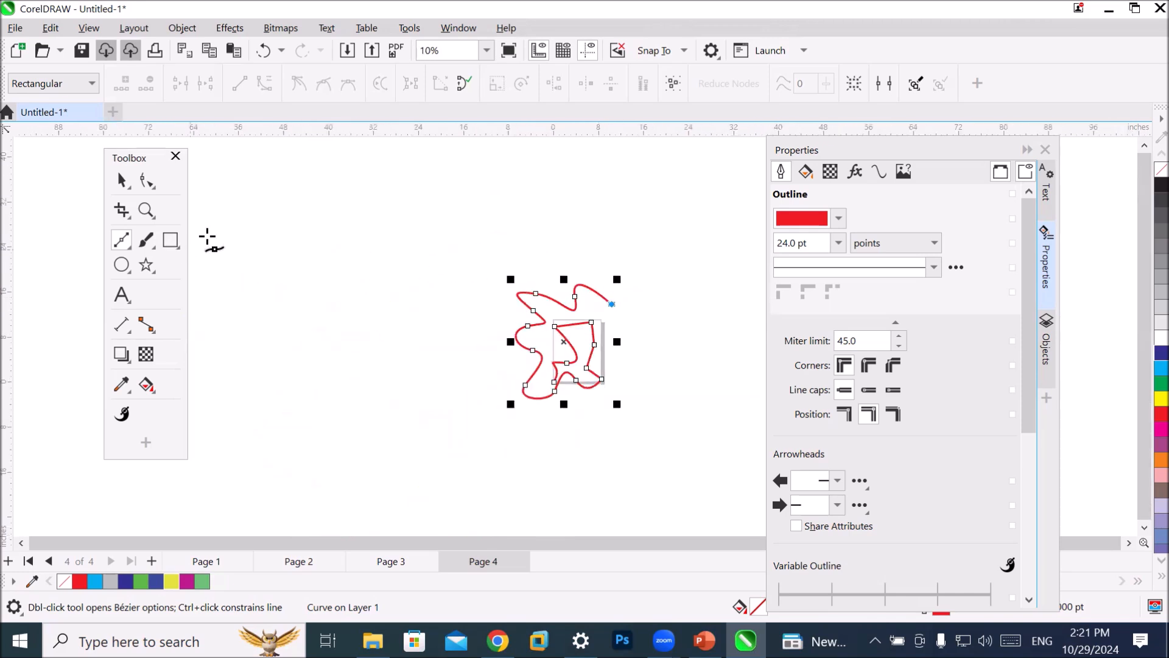
pyautogui.click(263, 212)
pyautogui.click(398, 367)
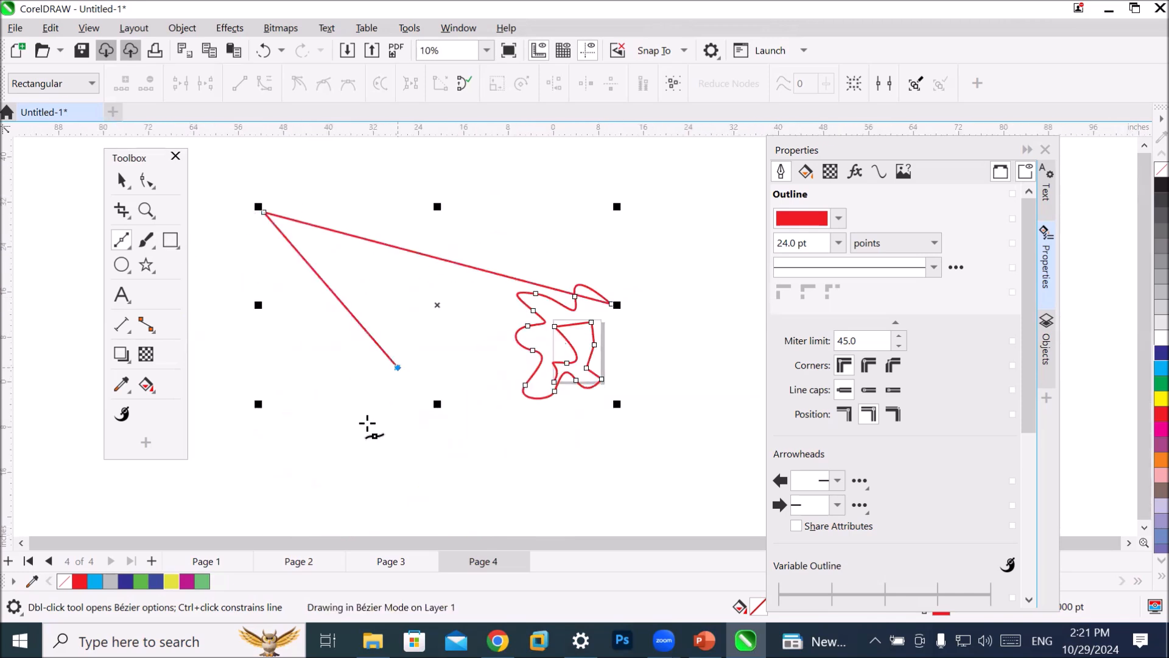
pyautogui.click(337, 457)
pyautogui.click(489, 468)
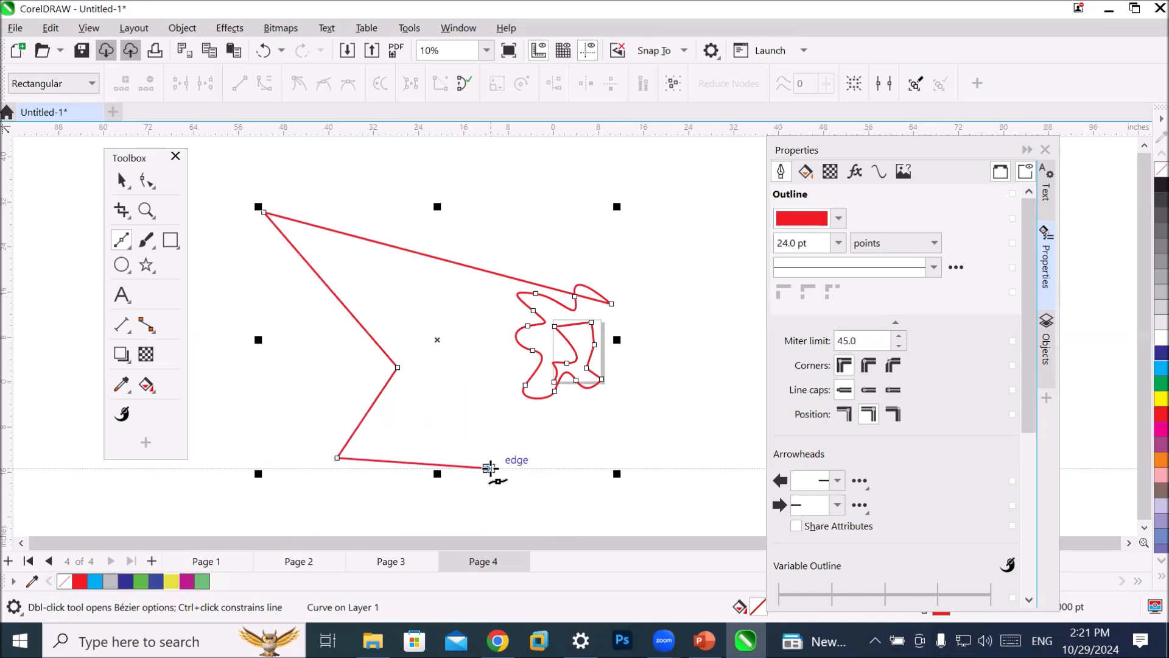
pyautogui.click(524, 449)
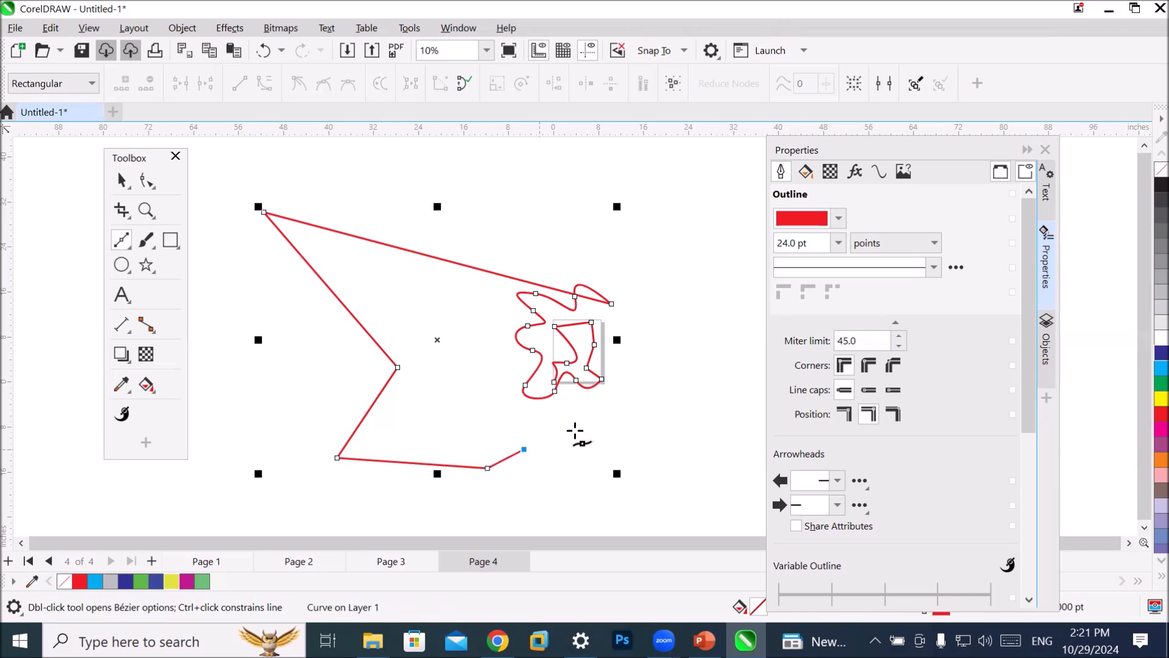
pyautogui.click(652, 431)
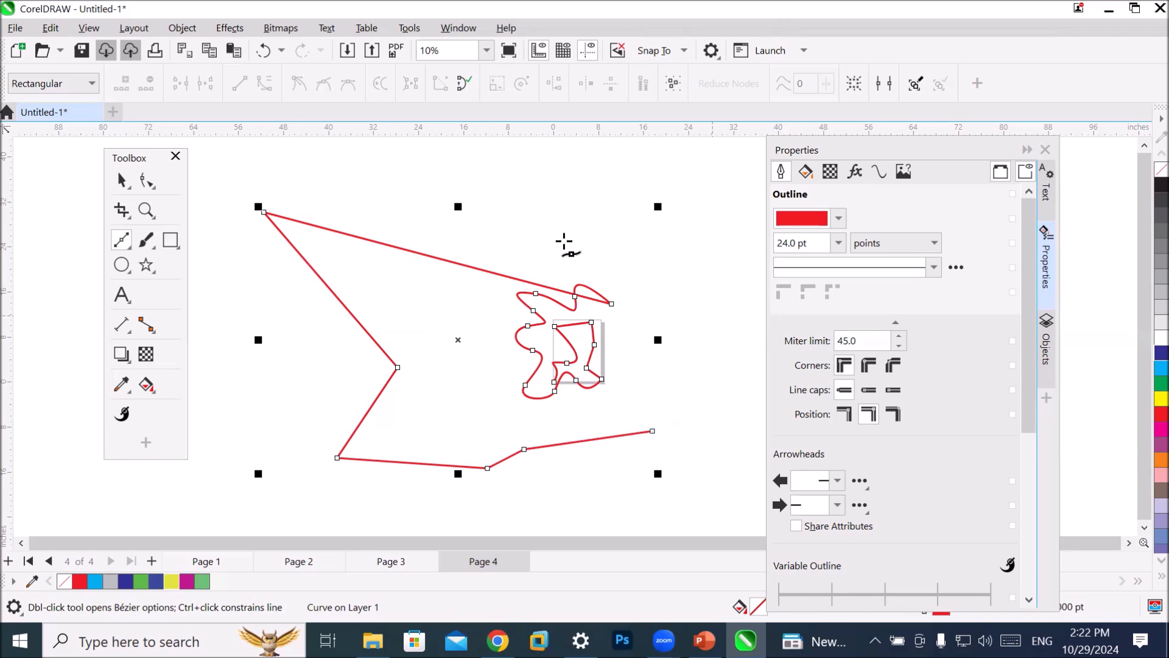
pyautogui.click(514, 177)
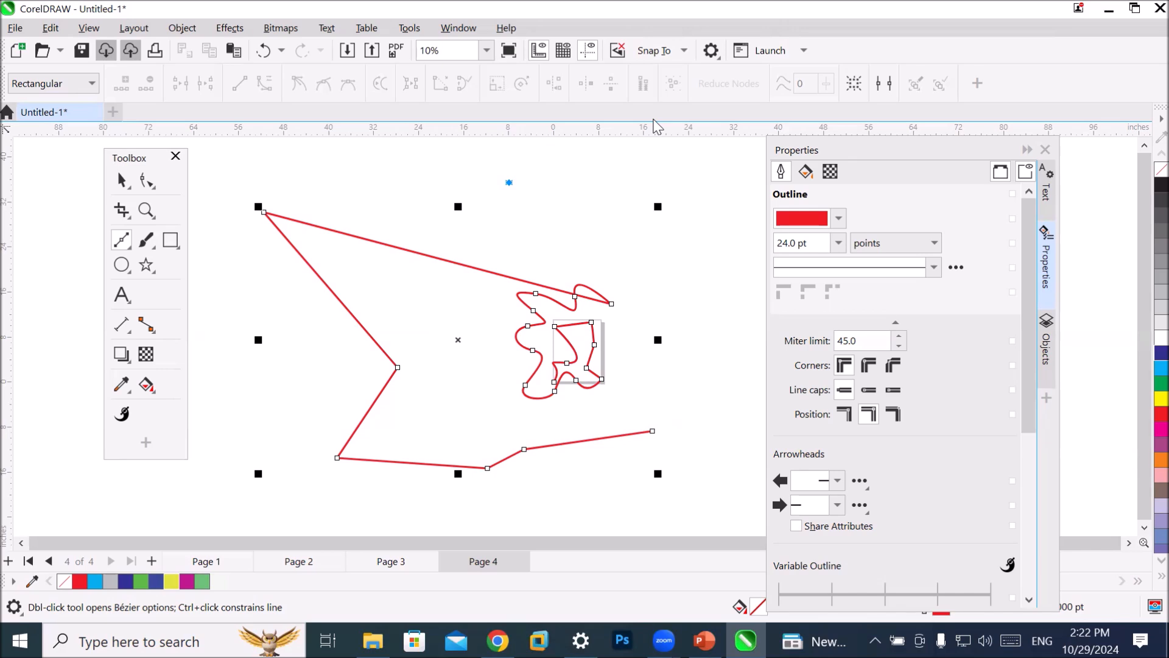
# Select the large Bézier curve and delete it from Page 4.
pyautogui.click(121, 181)
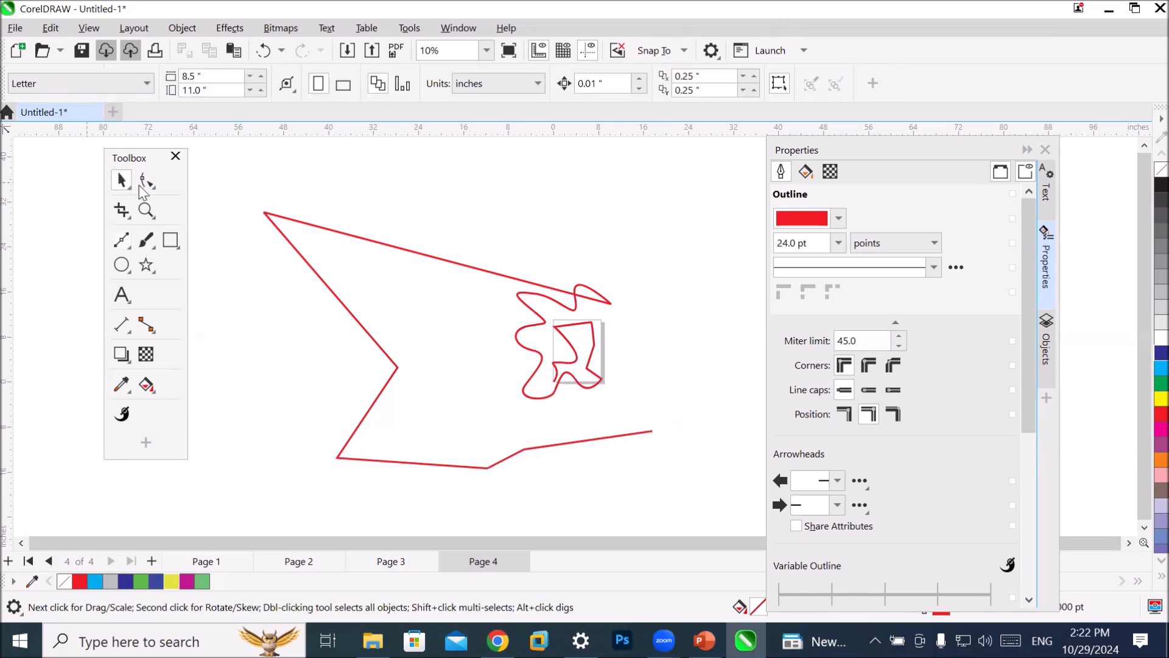
pyautogui.click(586, 329)
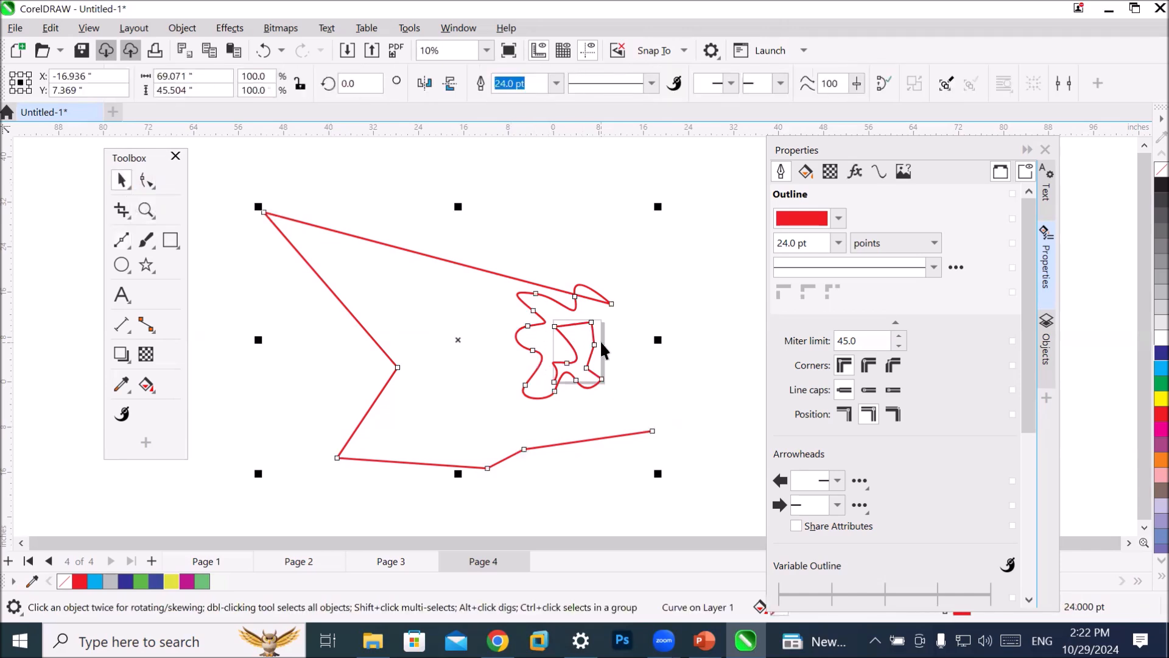
pyautogui.press('Delete')
# Draw a Bézier path along the page's top edge, partway down its left edge, and across to the right edge with an arched segment.
pyautogui.scroll(4, 589, 389)
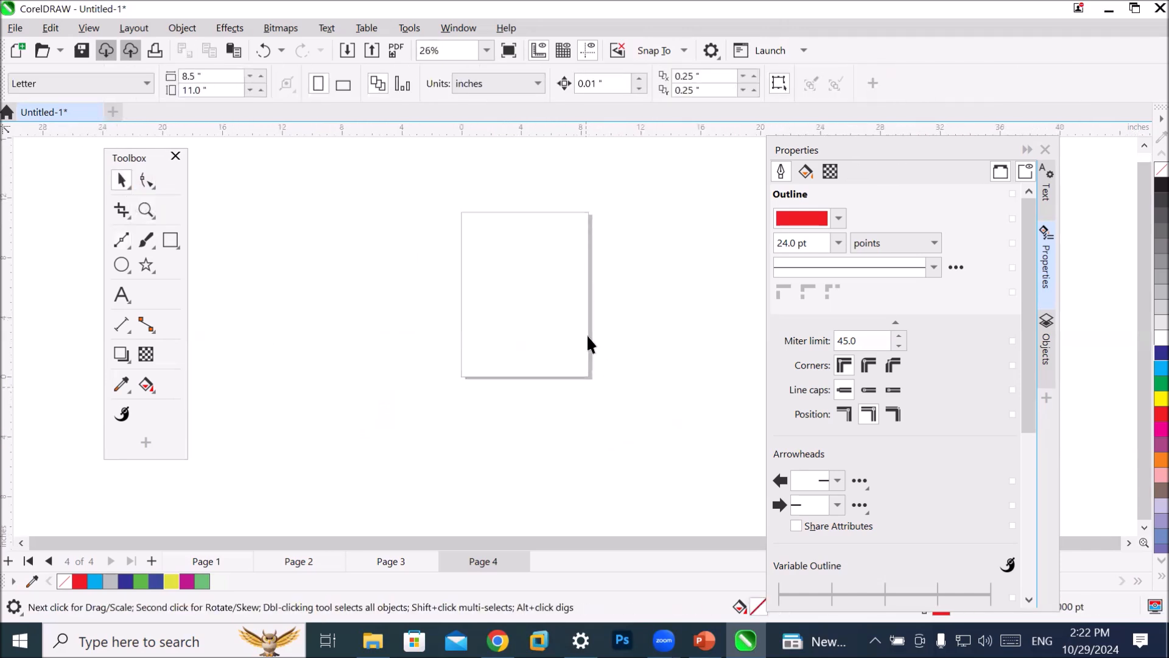
pyautogui.click(122, 246)
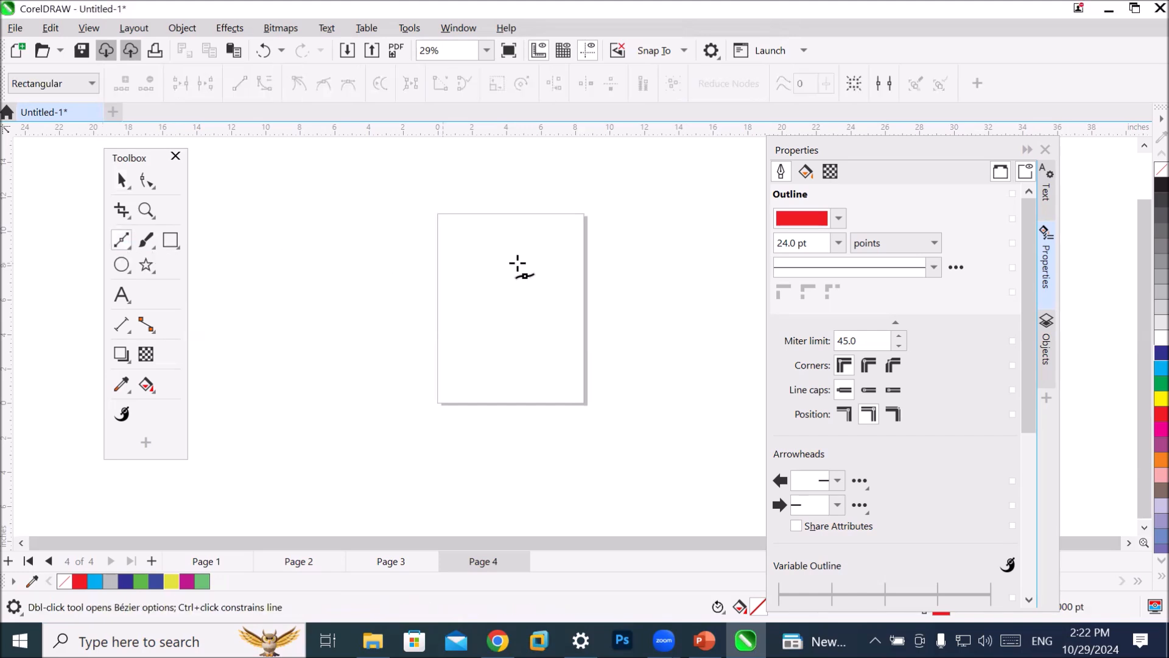
pyautogui.click(586, 213)
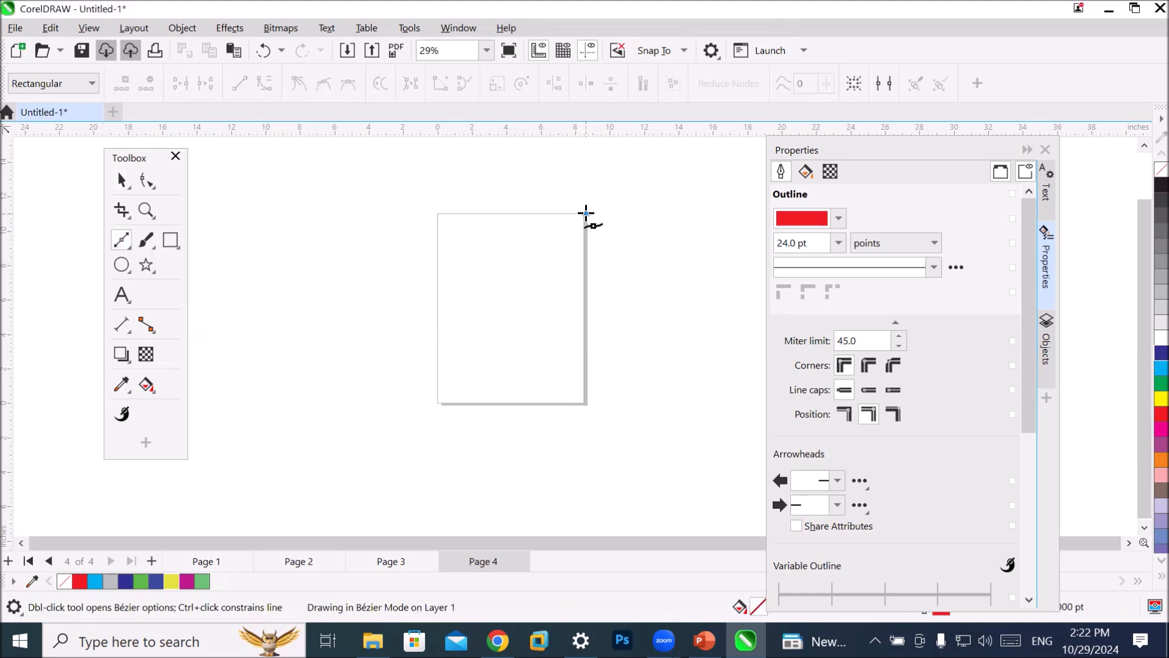
pyautogui.click(438, 213)
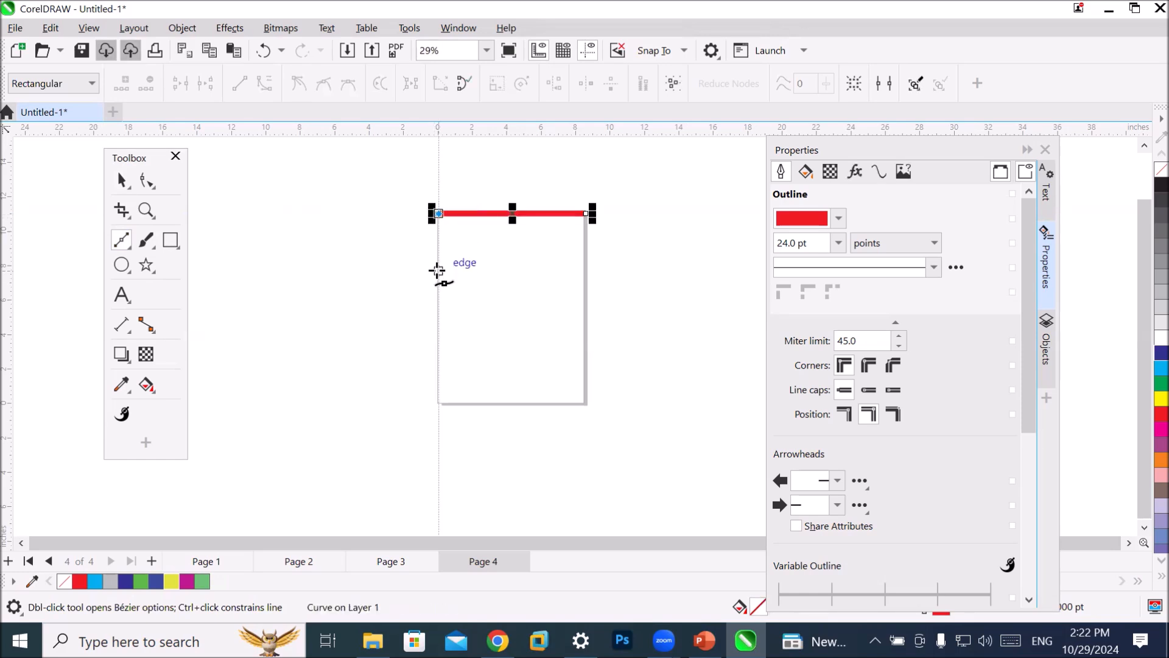
pyautogui.doubleClick(438, 270)
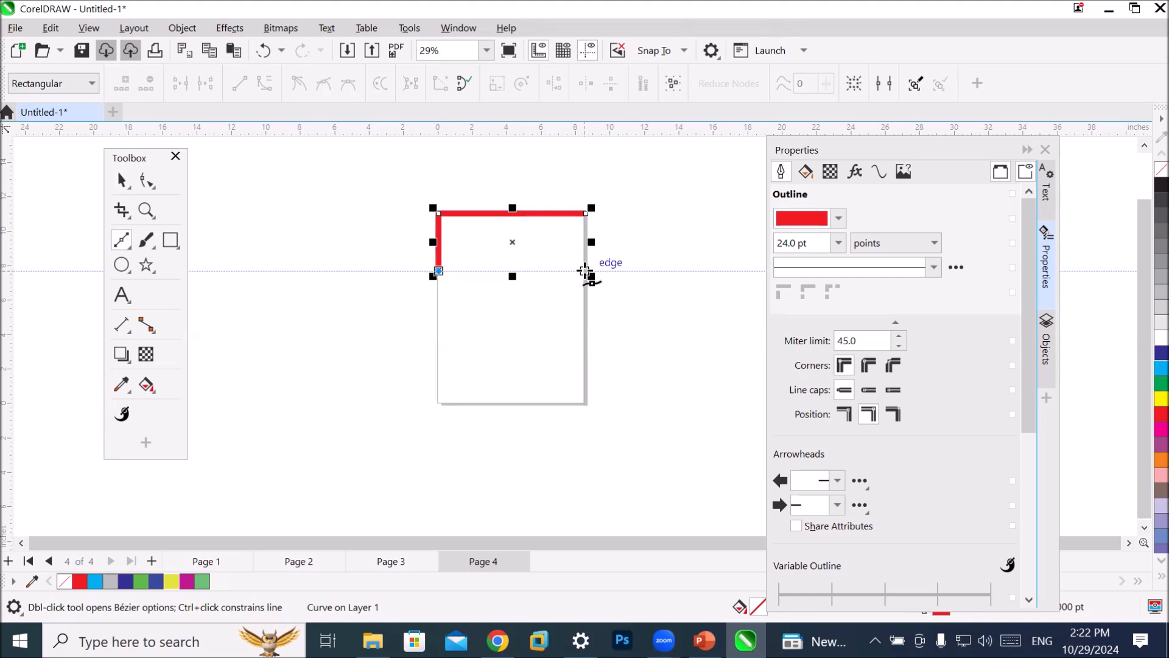
pyautogui.moveTo(585, 270); pyautogui.dragTo(719, 318)
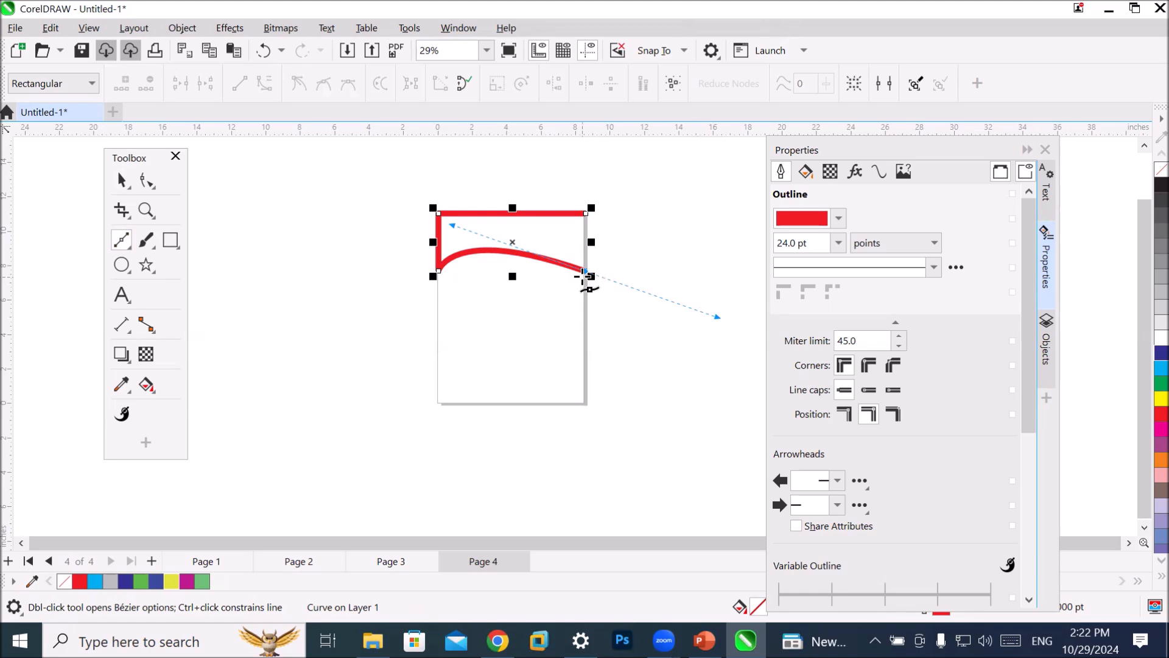
pyautogui.scroll(5, 582, 272)
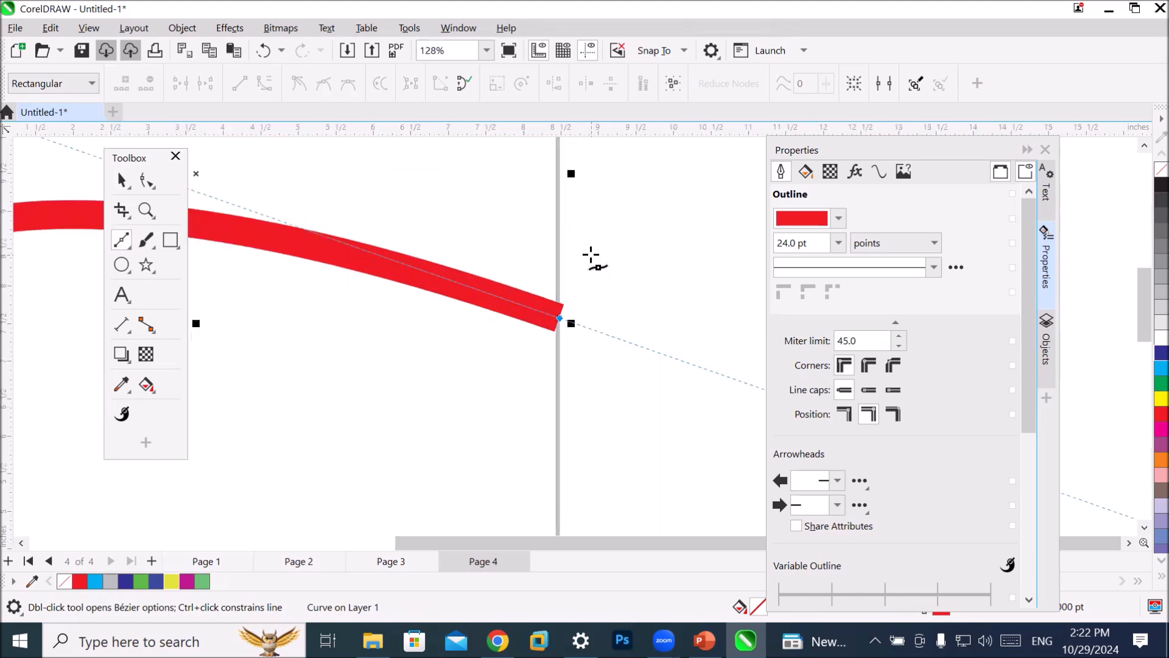
pyautogui.click(555, 328)
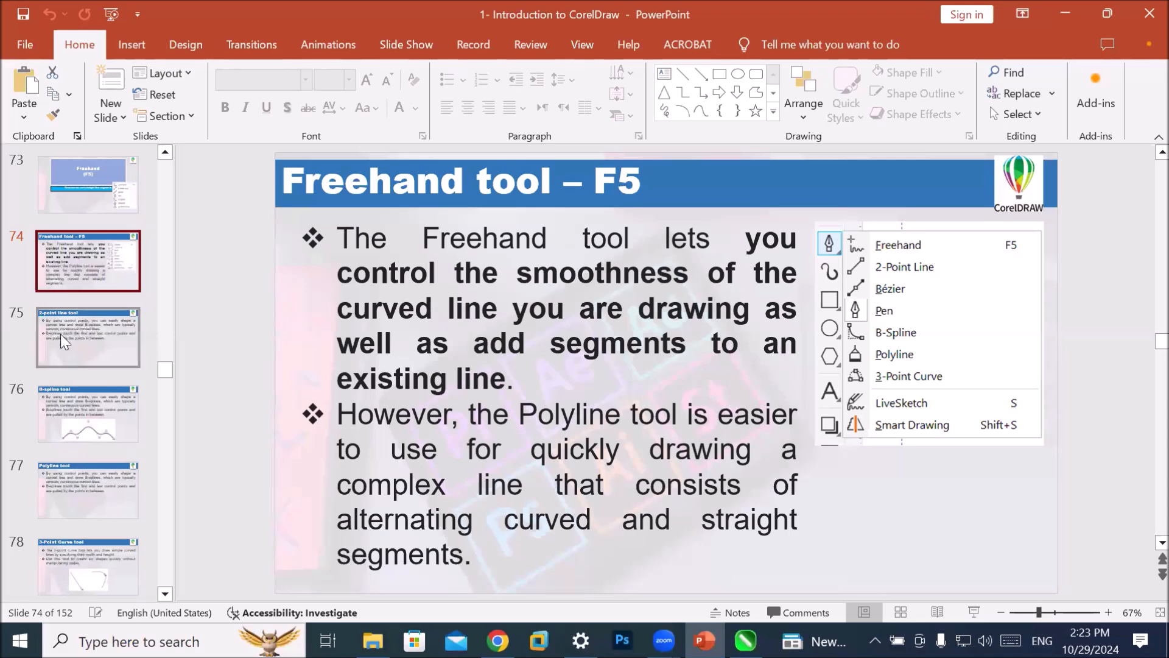
# Review the 2-point line, B-spline, Polyline and 3-Point Curve tool slides in the PowerPoint presentation.
pyautogui.click(74, 347)
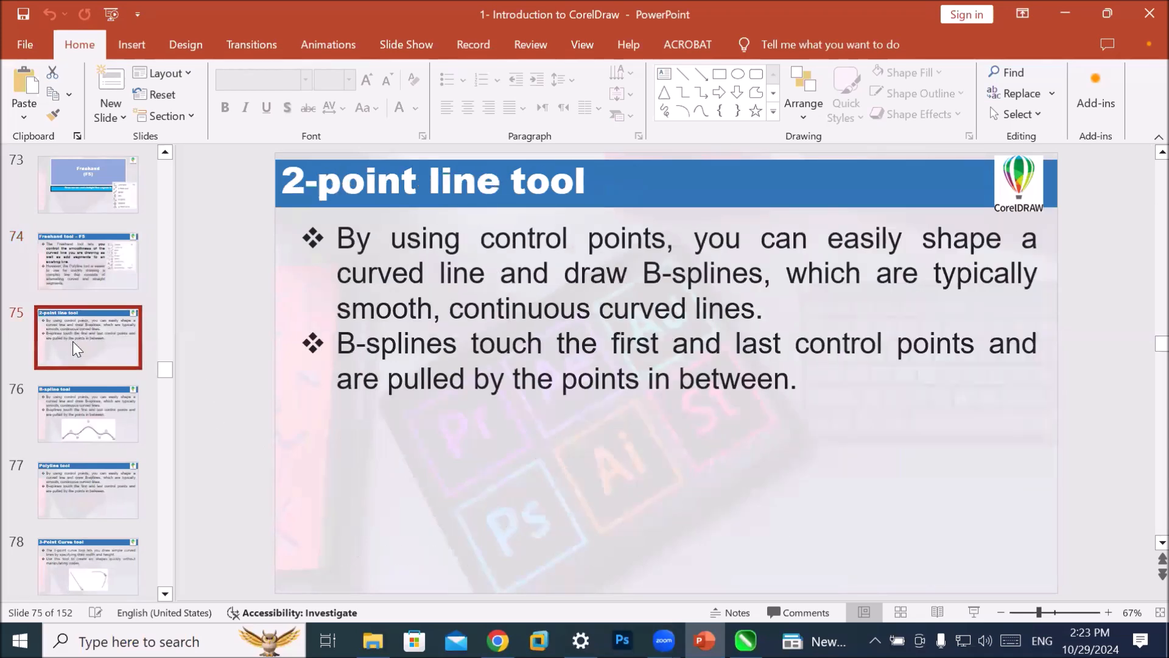
pyautogui.click(77, 396)
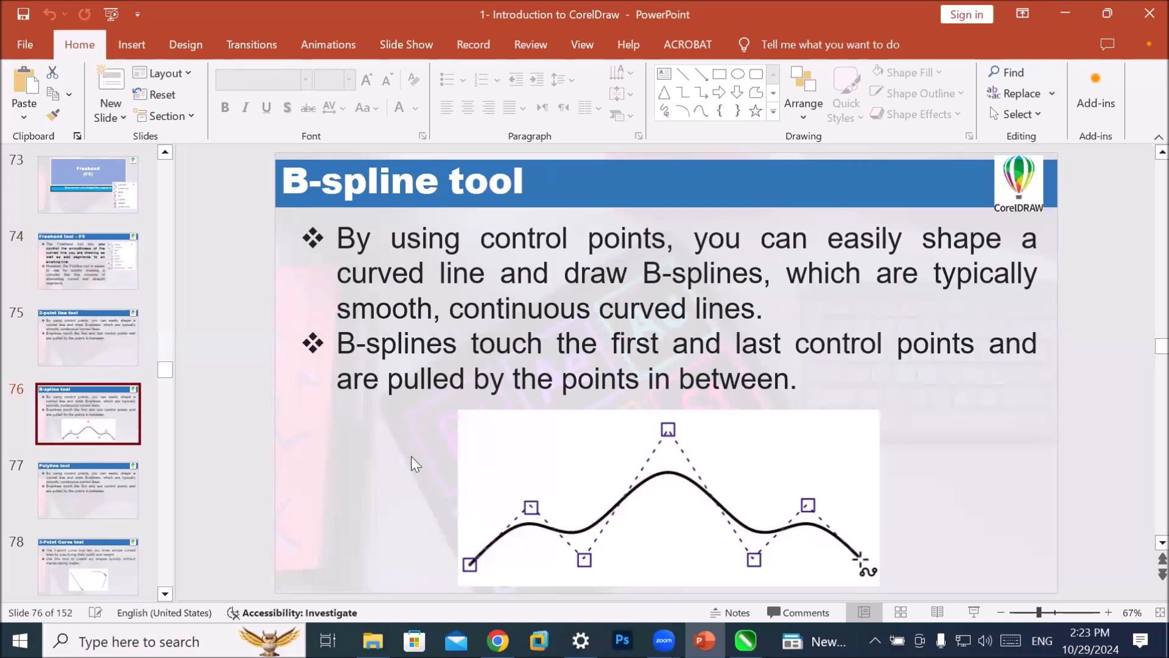
pyautogui.click(101, 338)
pyautogui.click(116, 283)
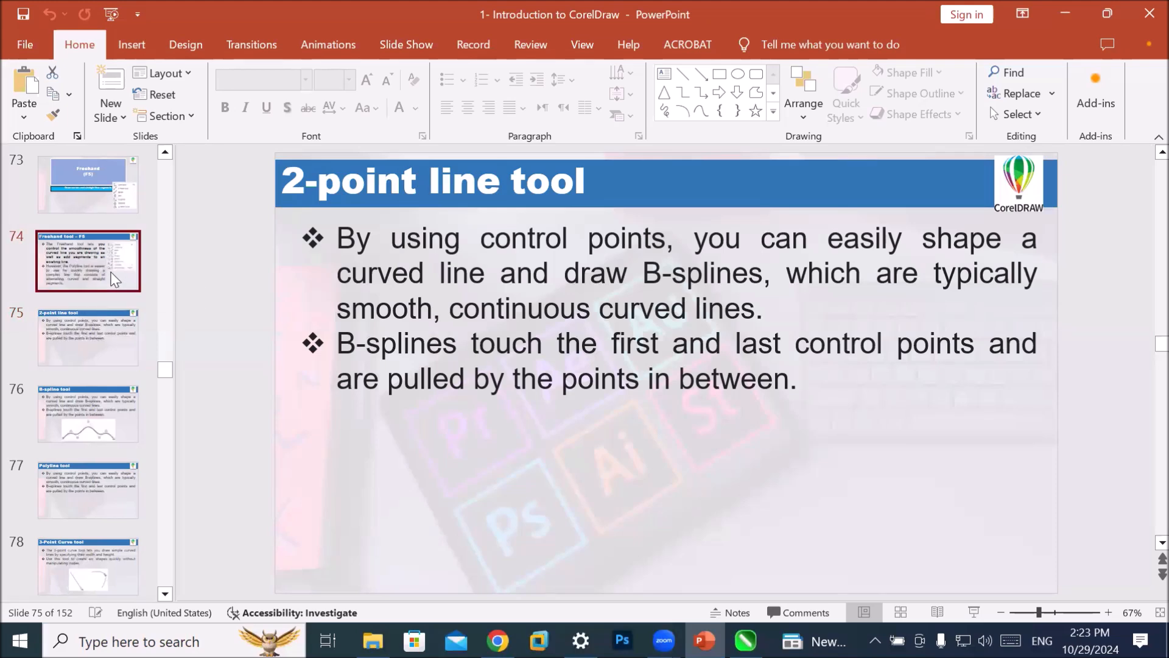
pyautogui.click(108, 355)
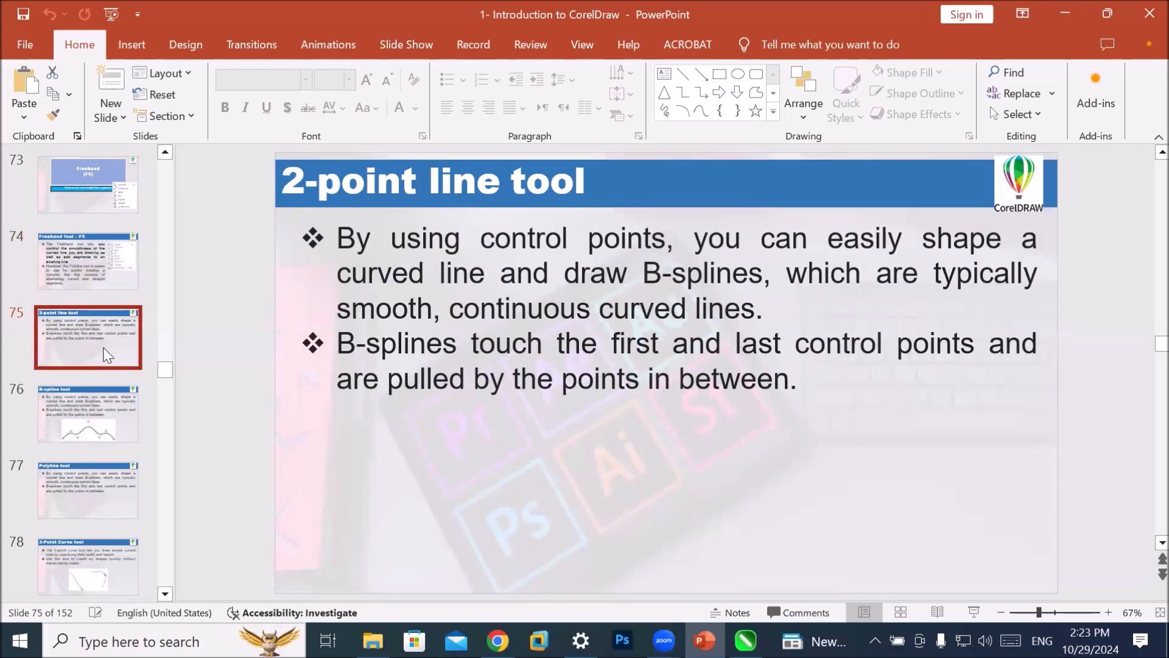
pyautogui.click(94, 429)
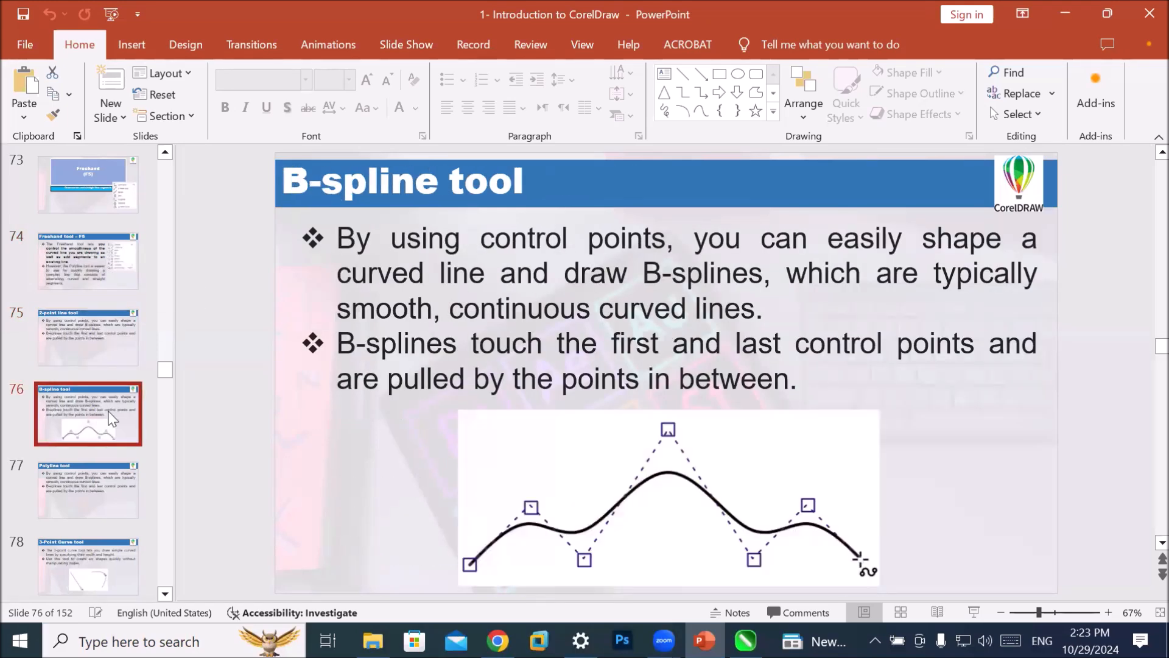
pyautogui.scroll(-2, 111, 419)
pyautogui.click(111, 393)
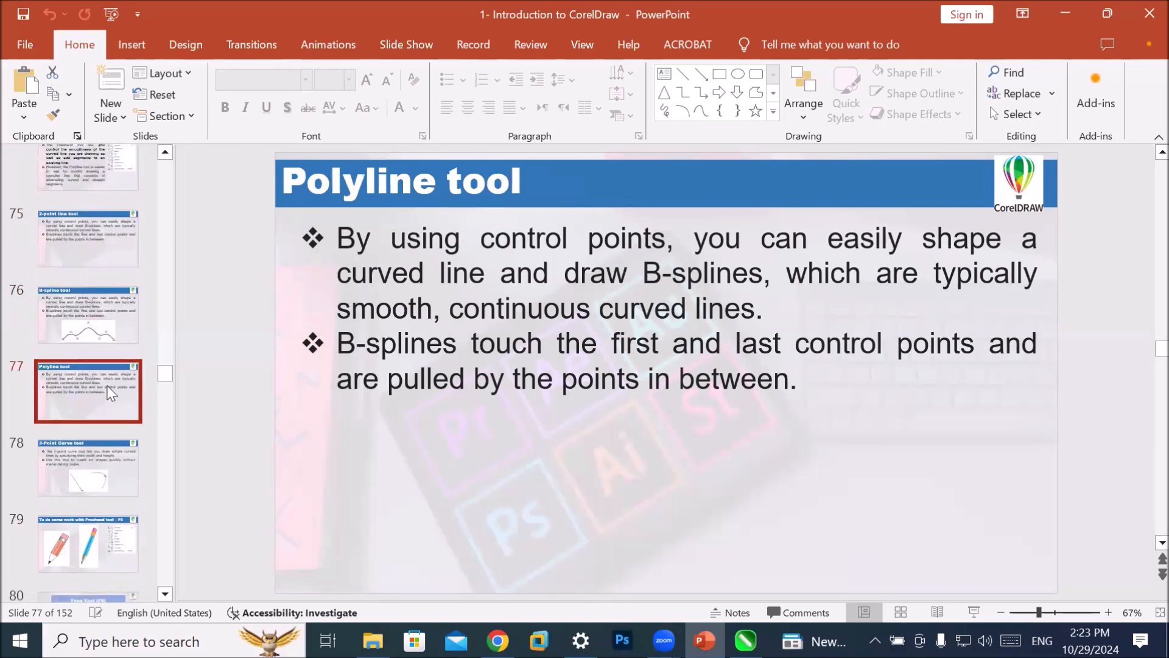
pyautogui.scroll(-3, 111, 393)
pyautogui.click(100, 356)
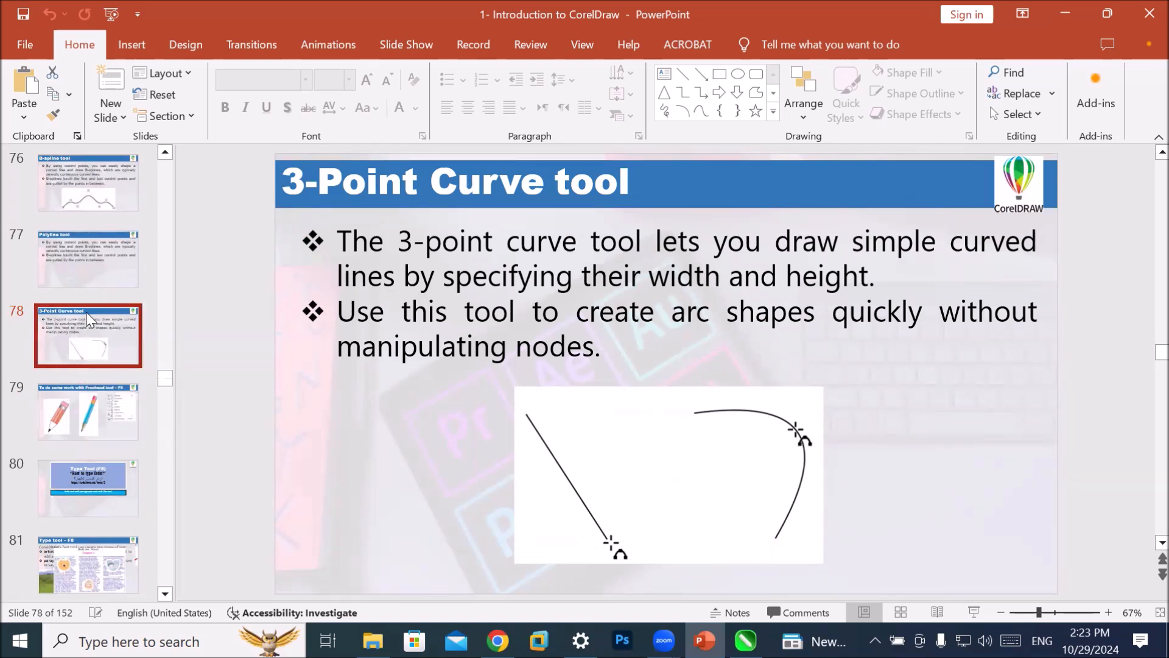
pyautogui.click(90, 260)
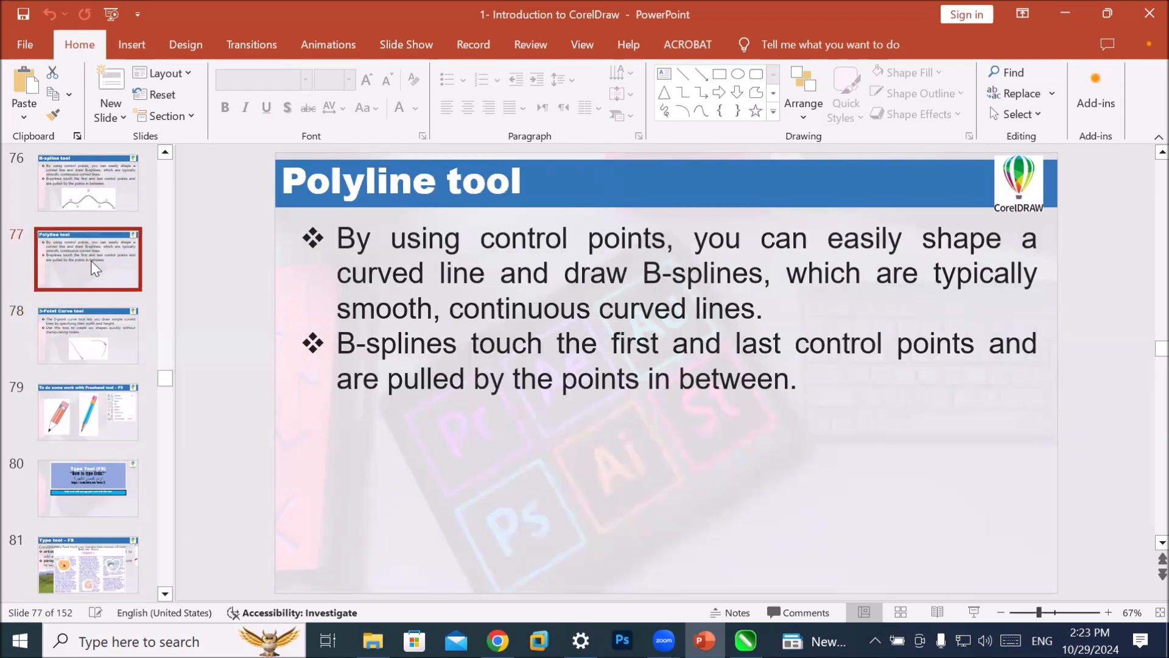
pyautogui.click(102, 205)
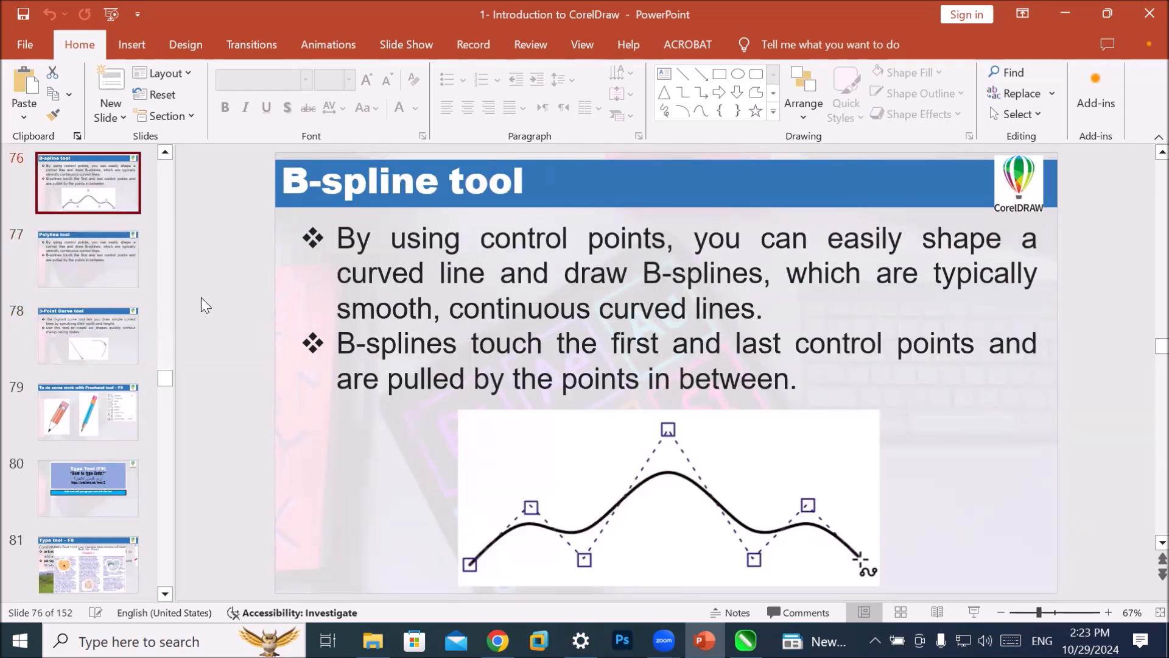
pyautogui.scroll(3, 122, 252)
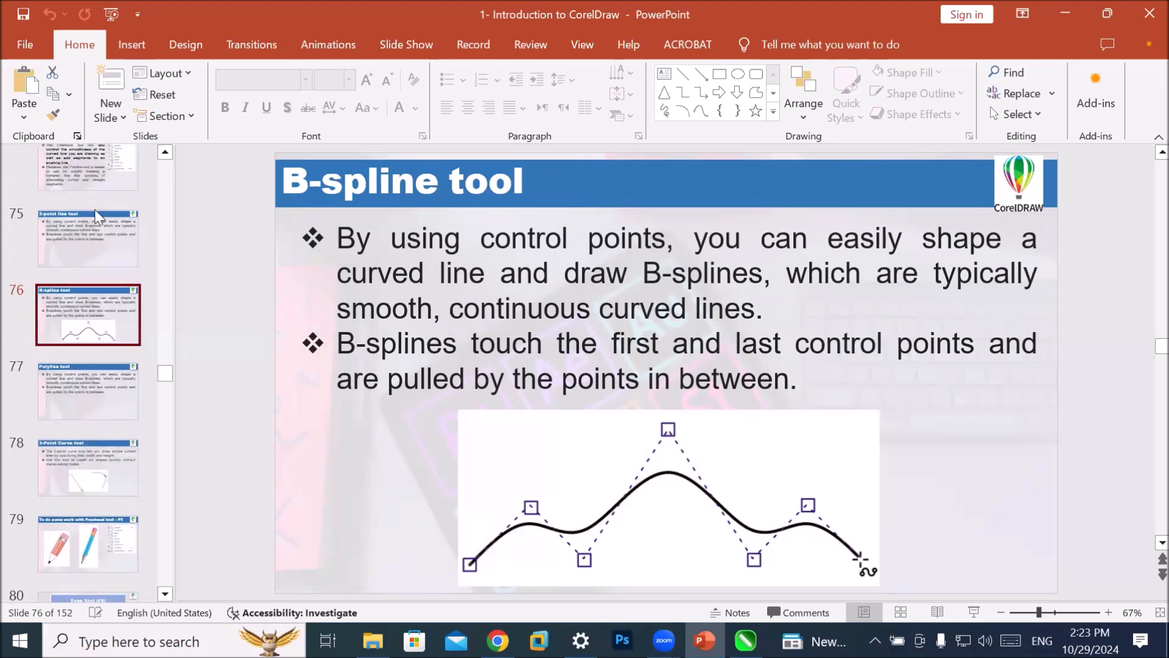
pyautogui.click(86, 229)
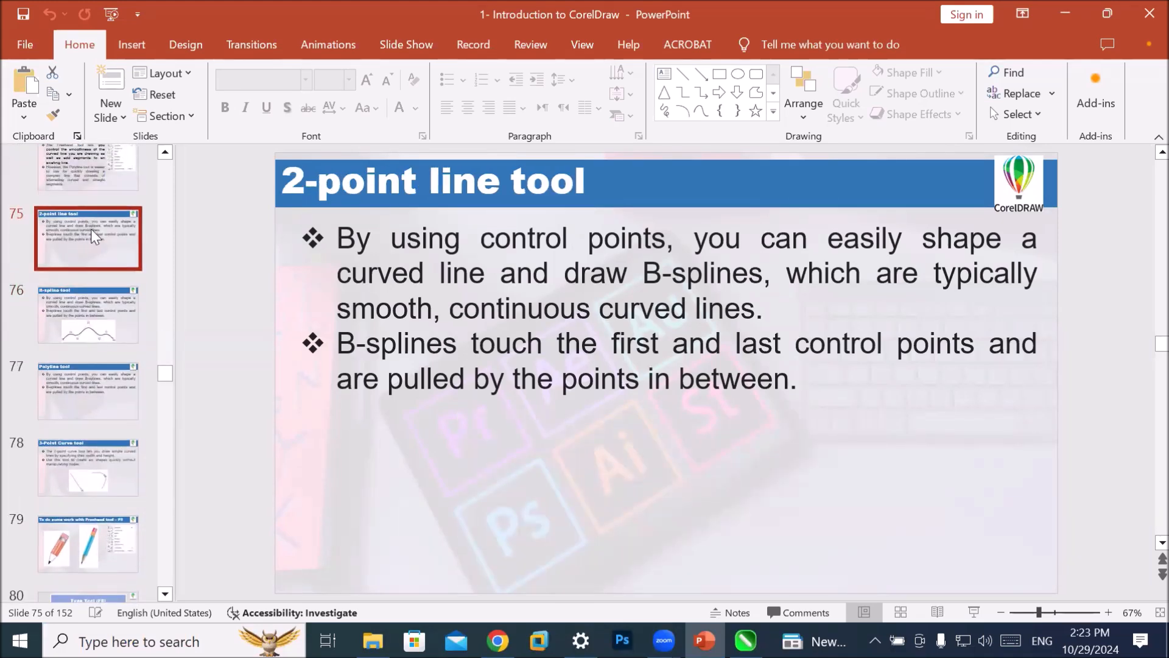
# Show the Freehand tool slide, and switch to CorelDRAW to delete the red Bézier curve from Page 4.
pyautogui.click(101, 184)
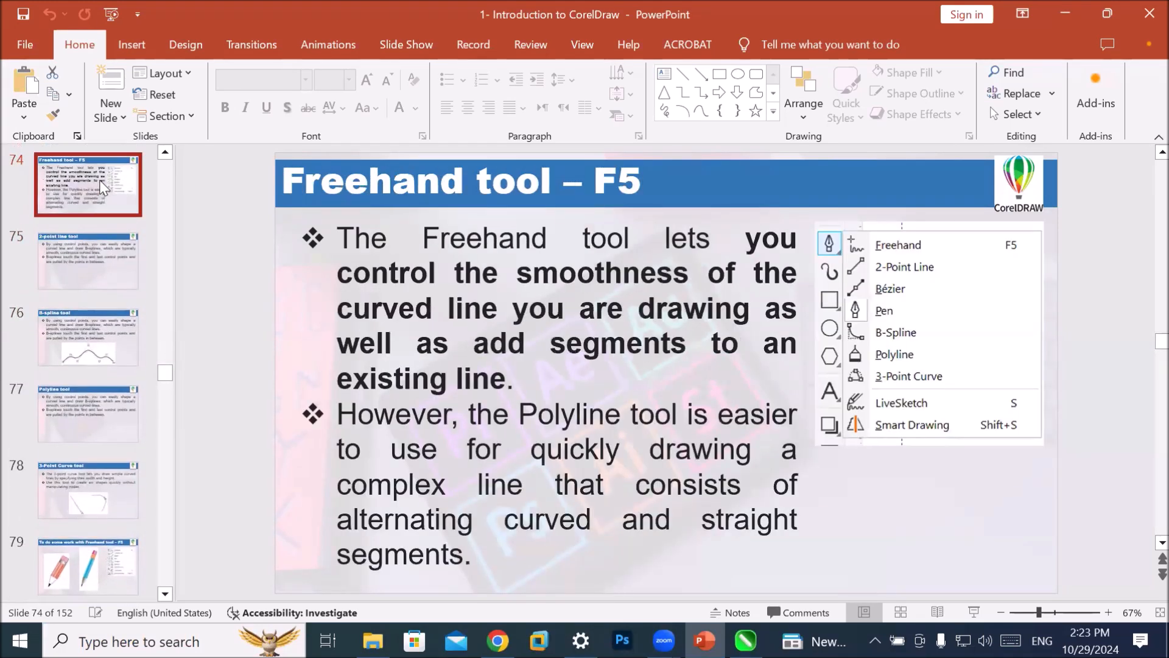
pyautogui.scroll(2, 102, 184)
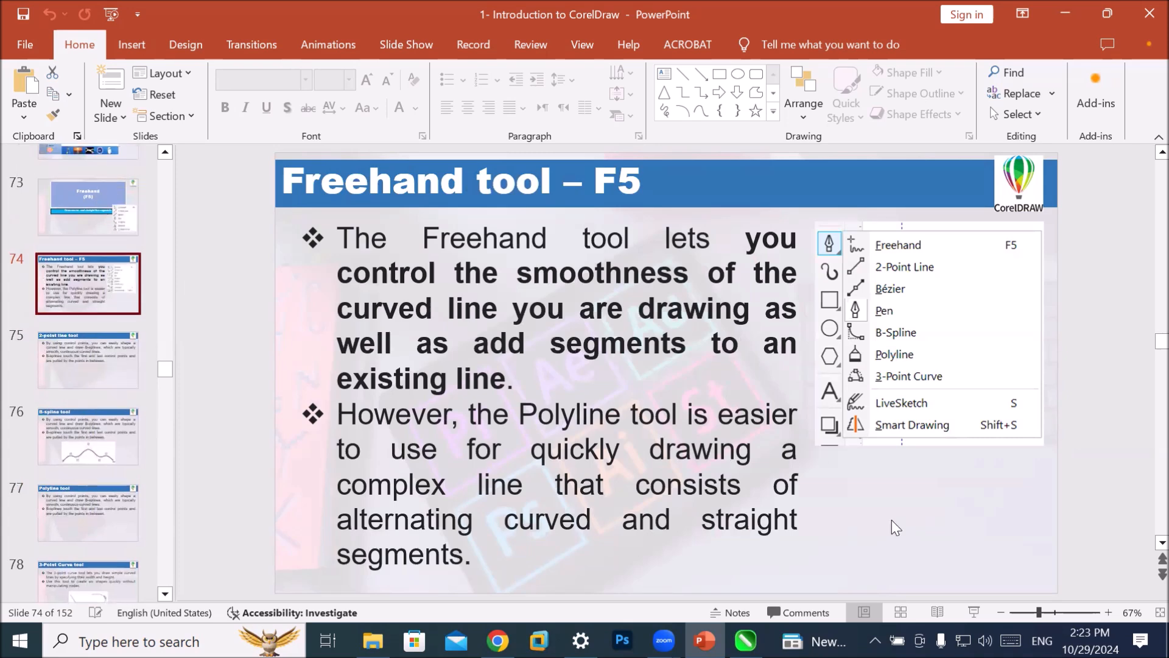
pyautogui.click(745, 639)
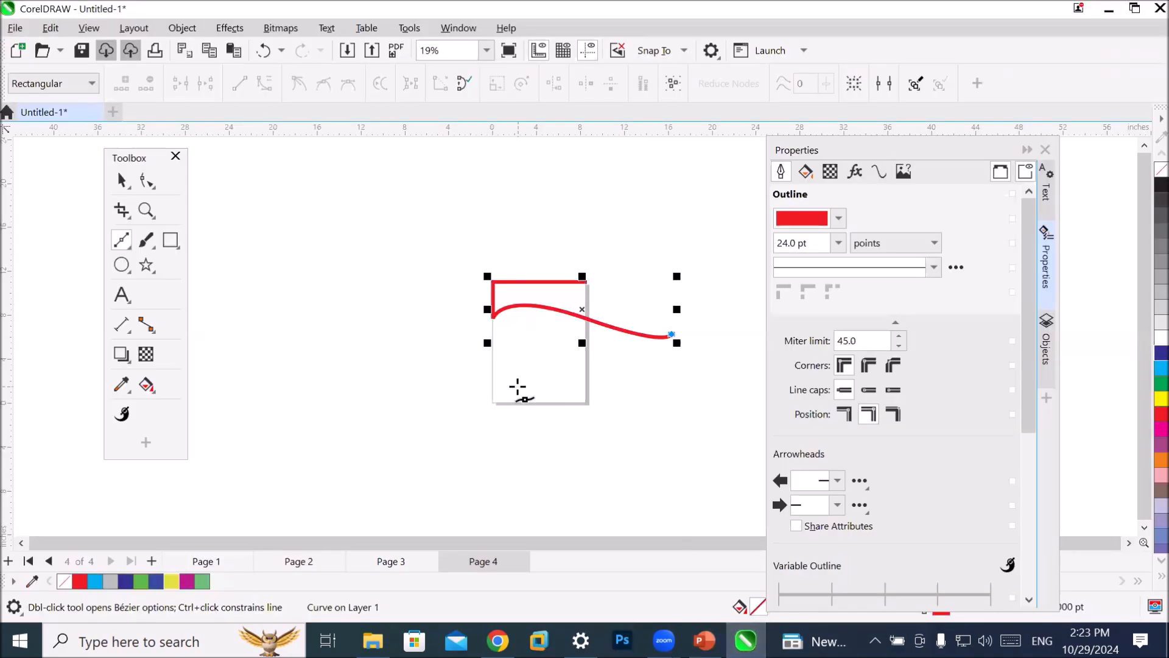
pyautogui.press('Delete')
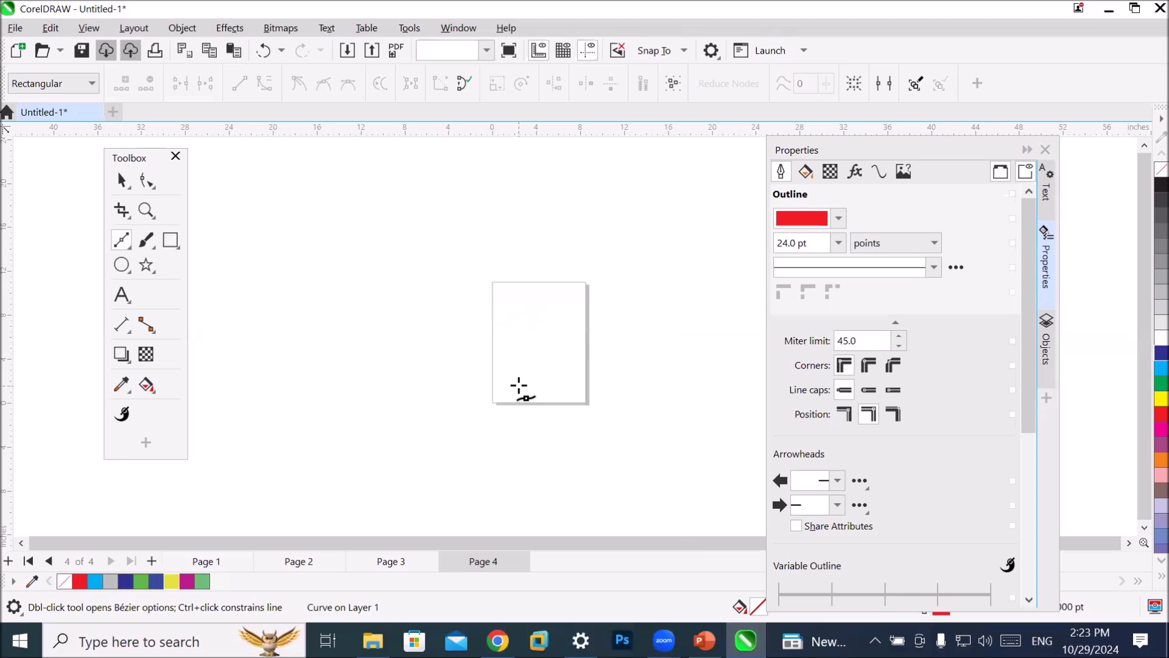
# Change the document's default outline for graphic objects to black with a Hairline width.
pyautogui.scroll(3, 586, 443)
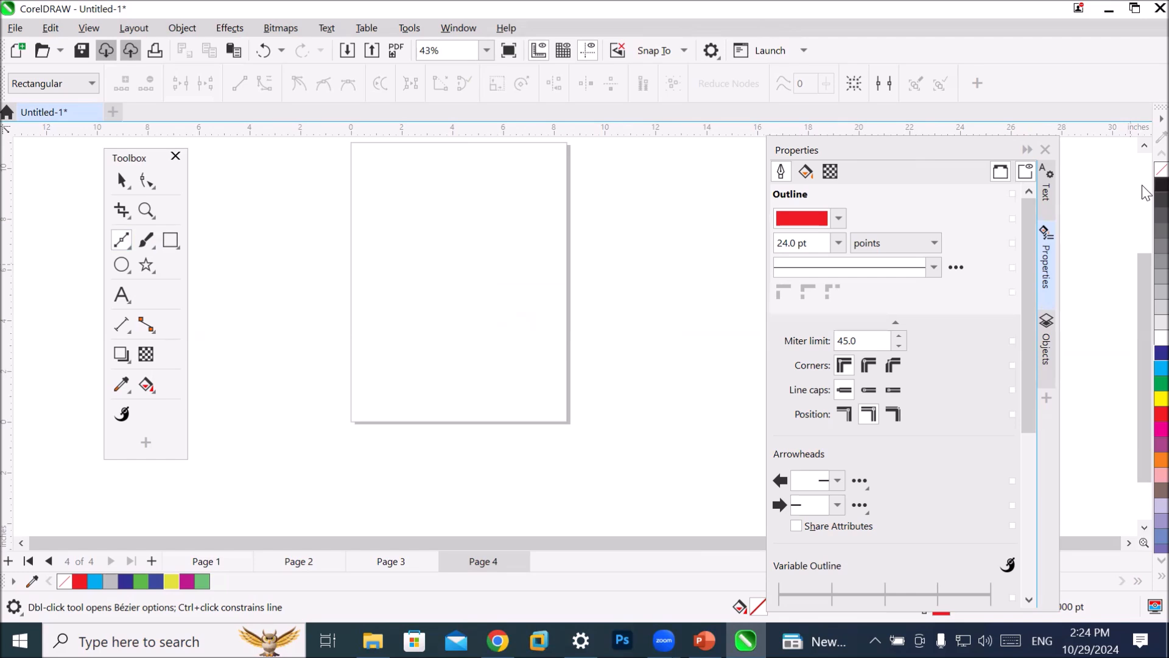
pyautogui.click(1161, 186)
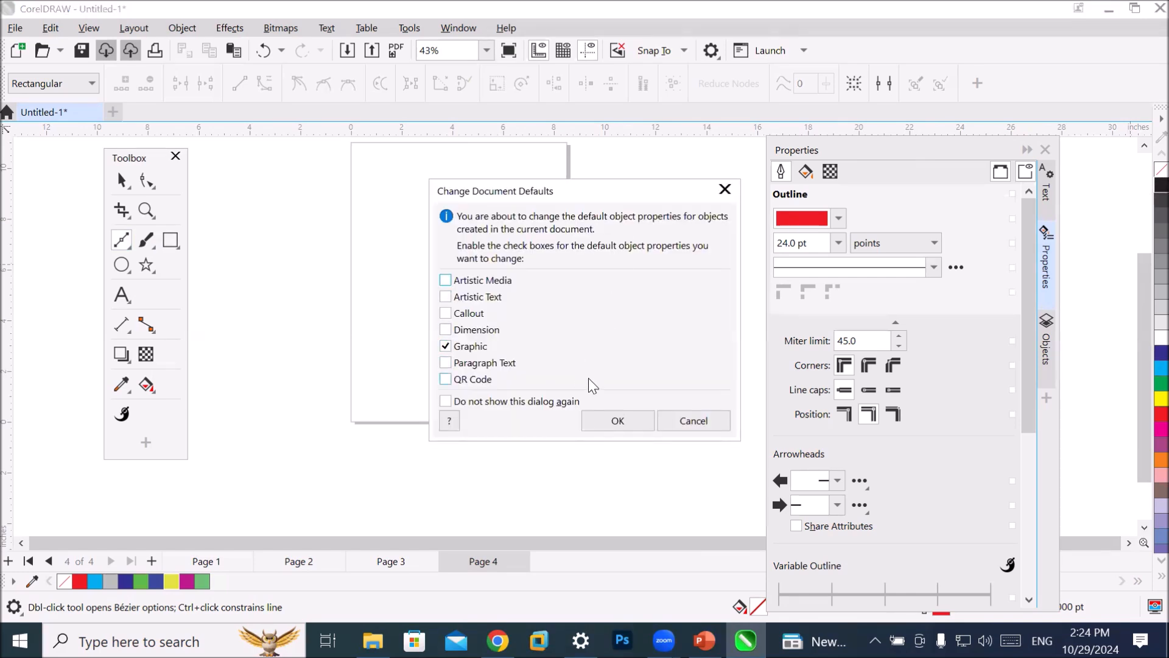
pyautogui.click(631, 423)
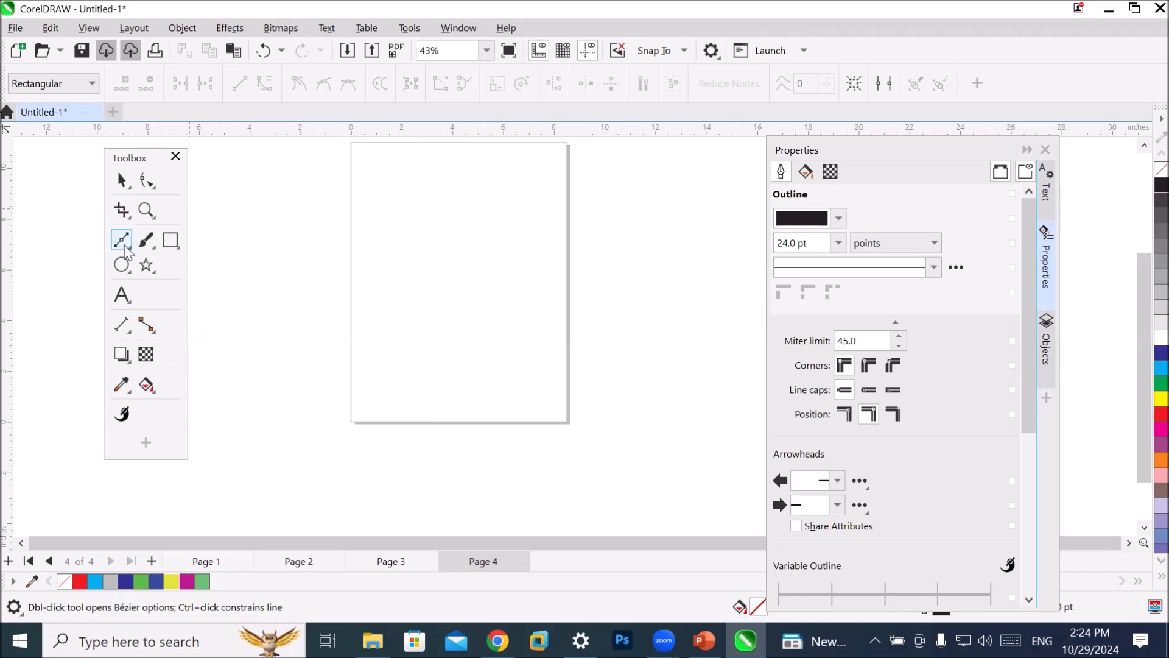
pyautogui.click(170, 241)
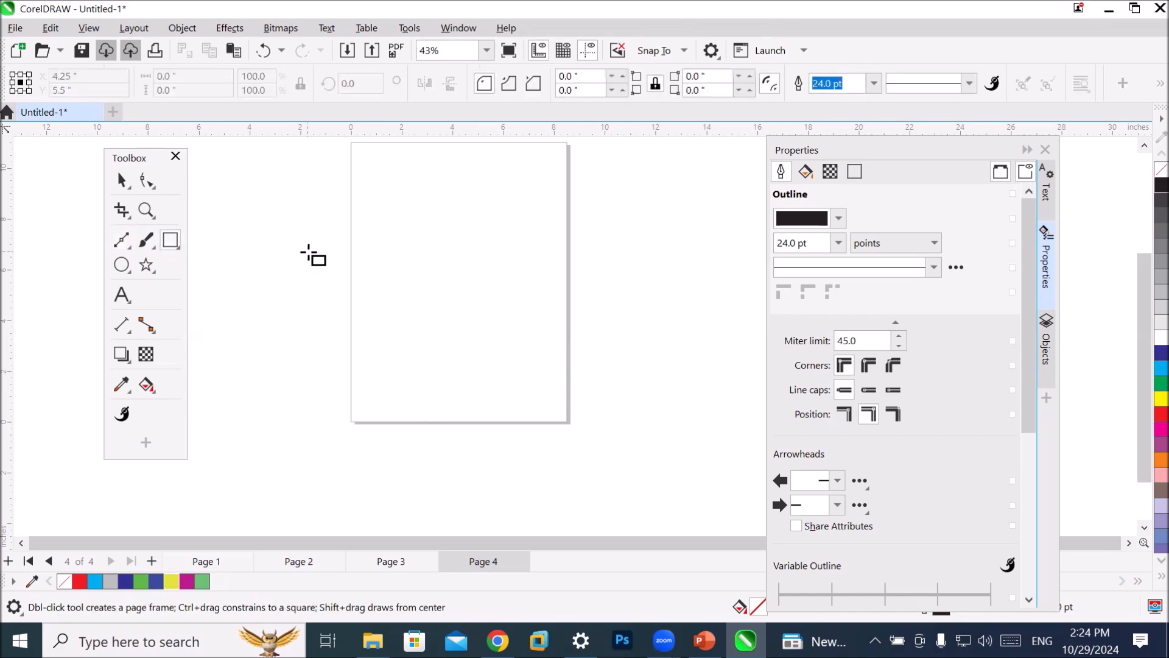
pyautogui.click(874, 84)
pyautogui.click(863, 115)
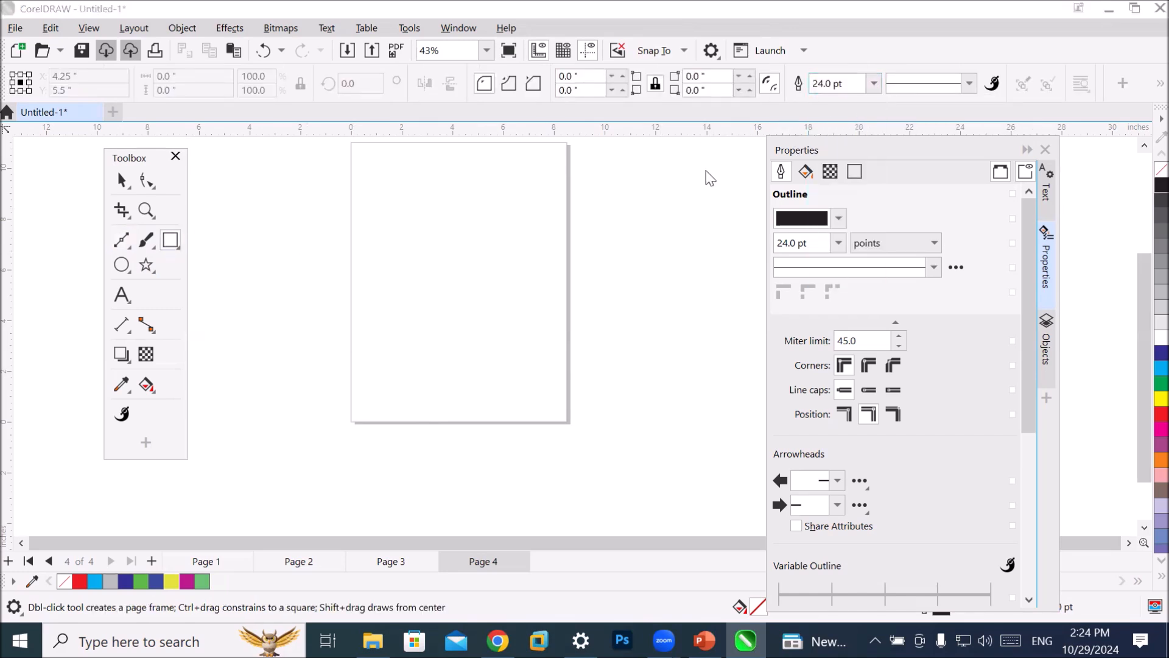
pyautogui.click(615, 420)
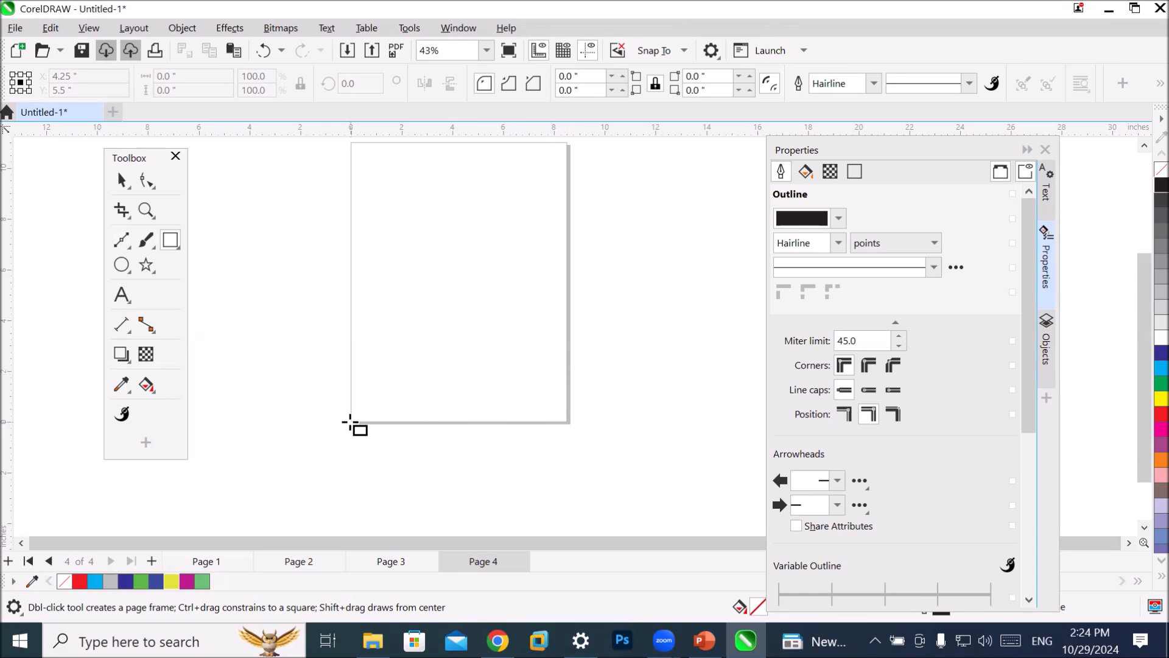
# Draw straight Bézier segments along the page's bottom edge and about a quarter of the way up its right edge.
pyautogui.moveTo(351, 422); pyautogui.dragTo(563, 419)
pyautogui.click(123, 245)
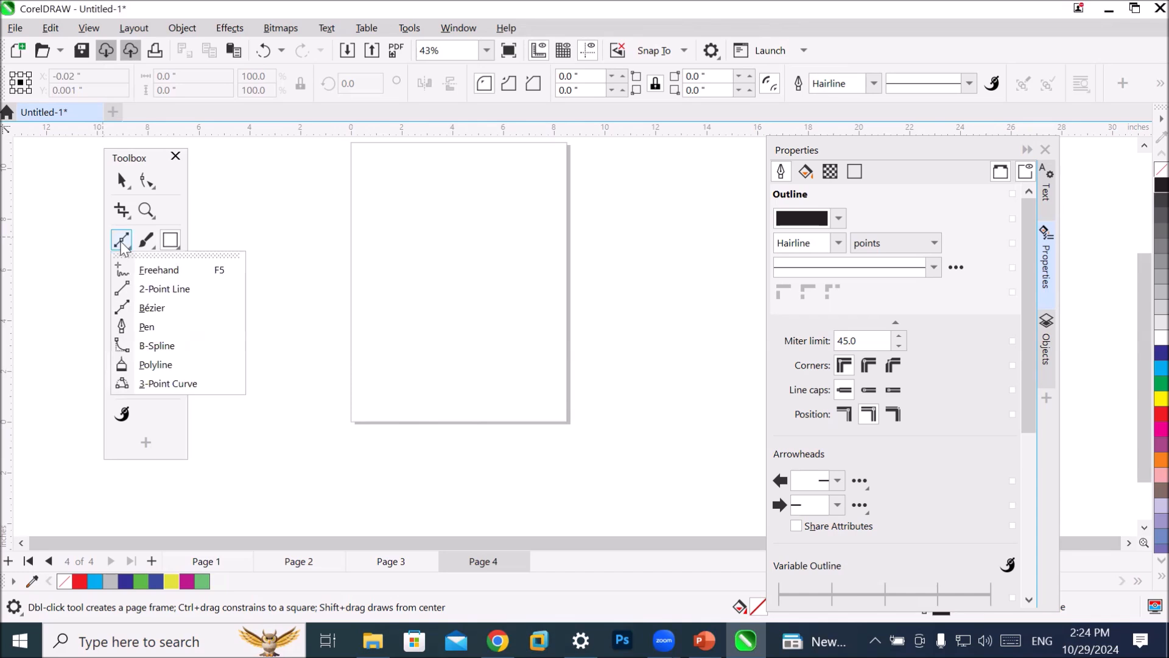
pyautogui.click(158, 308)
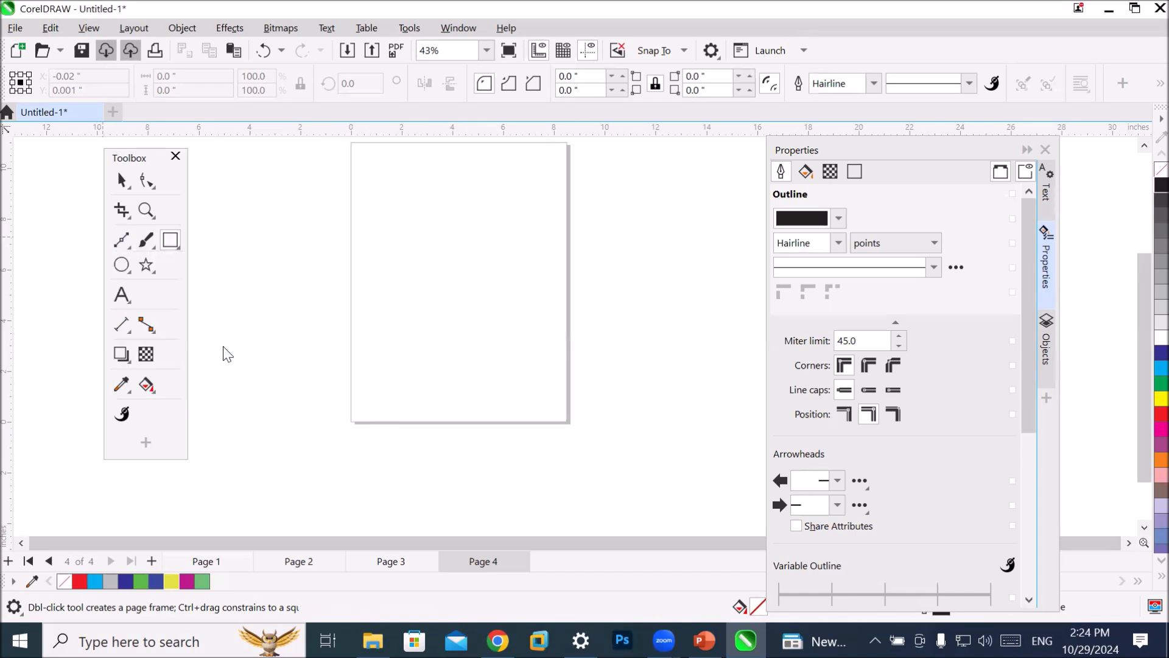
pyautogui.click(351, 420)
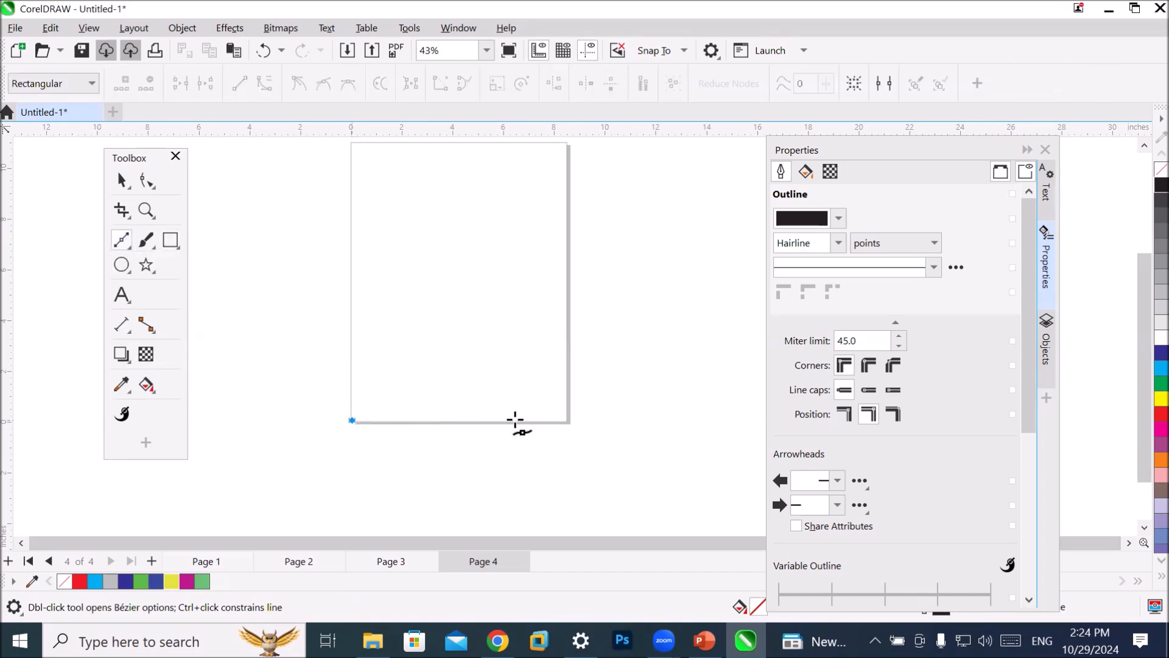
pyautogui.click(568, 420)
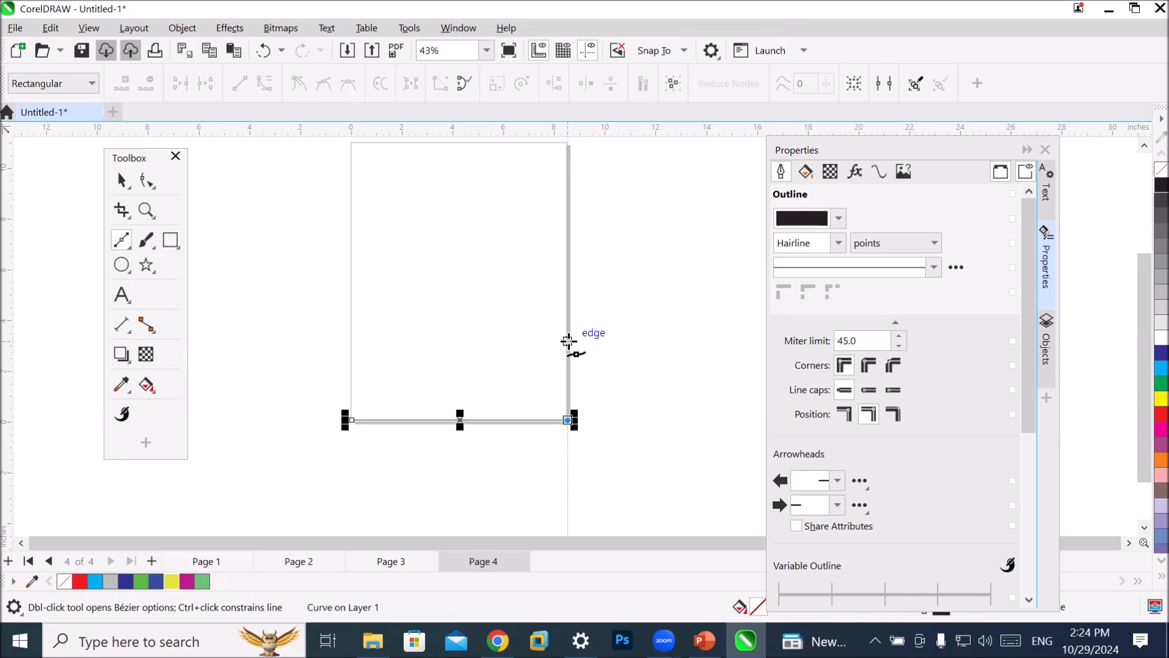
pyautogui.click(567, 352)
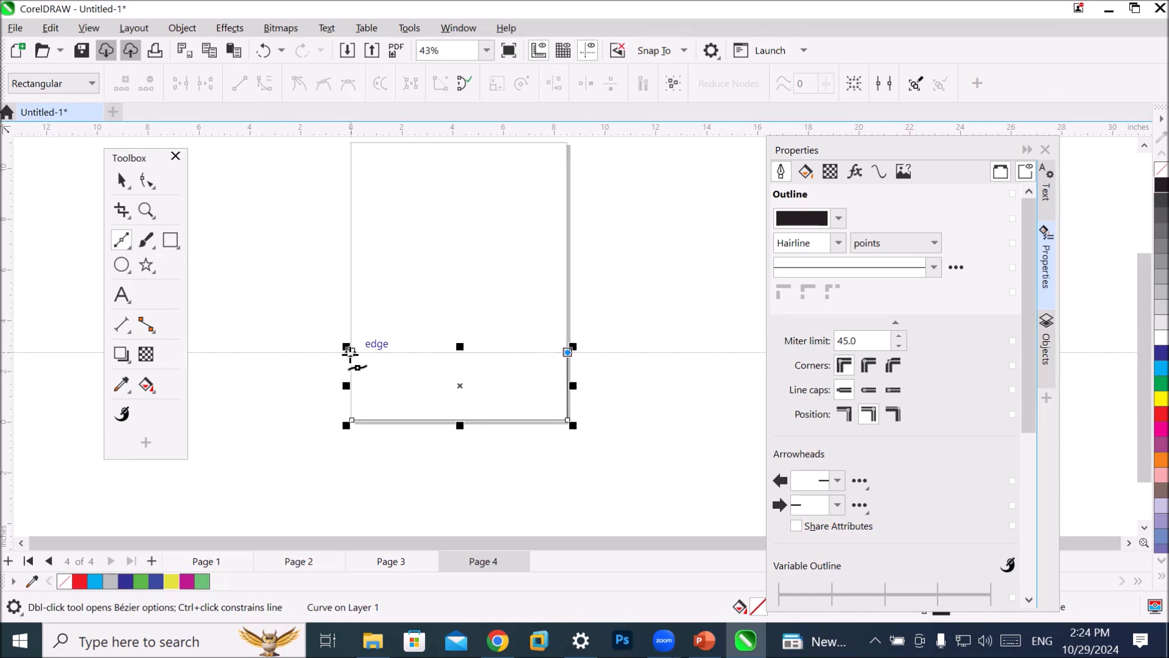
# Add an arched Bézier segment across to the page's left edge, making the path about 8.57 by 4.01 inches.
pyautogui.moveTo(350, 352); pyautogui.dragTo(268, 335)
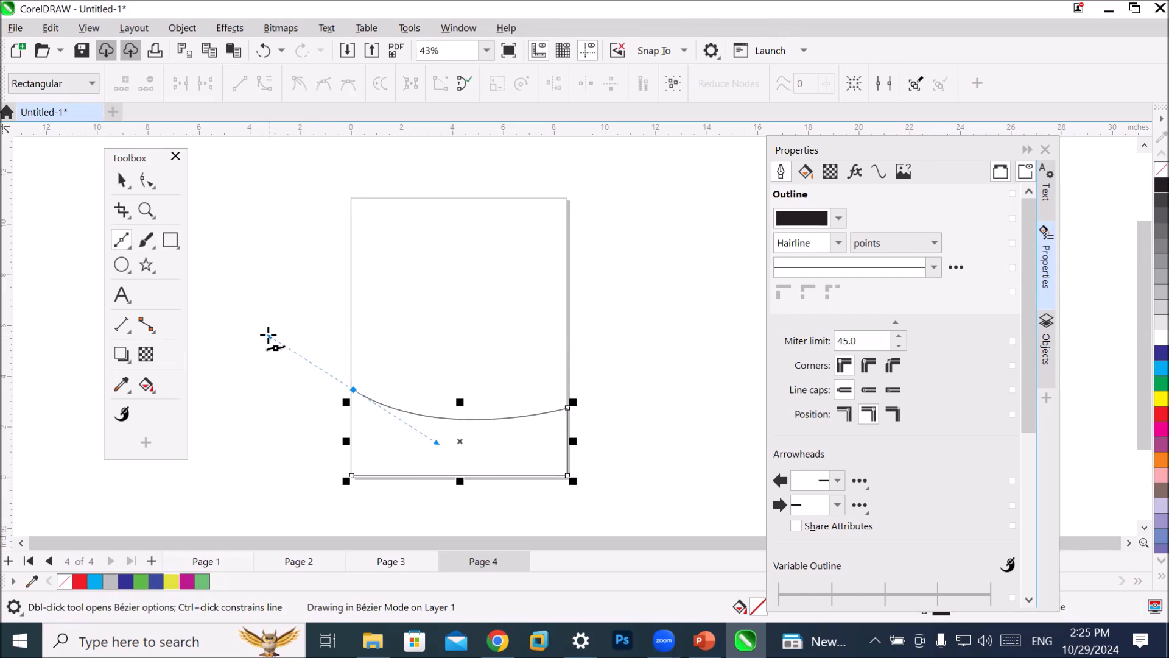
pyautogui.moveTo(268, 335); pyautogui.dragTo(331, 464)
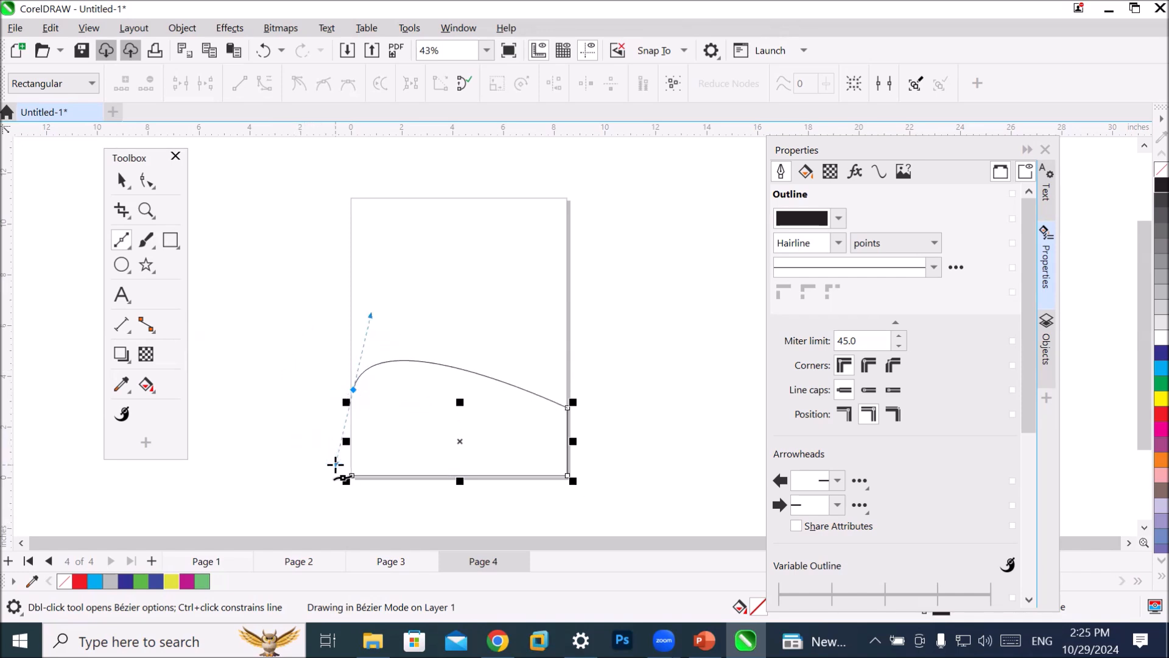
pyautogui.moveTo(337, 457)
pyautogui.mouseDown()
pyautogui.moveTo(397, 378)
pyautogui.moveTo(524, 368)
pyautogui.moveTo(439, 271)
pyautogui.moveTo(335, 282)
pyautogui.moveTo(309, 418)
pyautogui.moveTo(400, 327)
pyautogui.moveTo(493, 351)
pyautogui.moveTo(391, 302)
pyautogui.moveTo(378, 410)
pyautogui.moveTo(351, 343)
pyautogui.moveTo(342, 363)
pyautogui.moveTo(329, 465)
pyautogui.moveTo(345, 484)
pyautogui.moveTo(333, 476)
pyautogui.mouseUp()
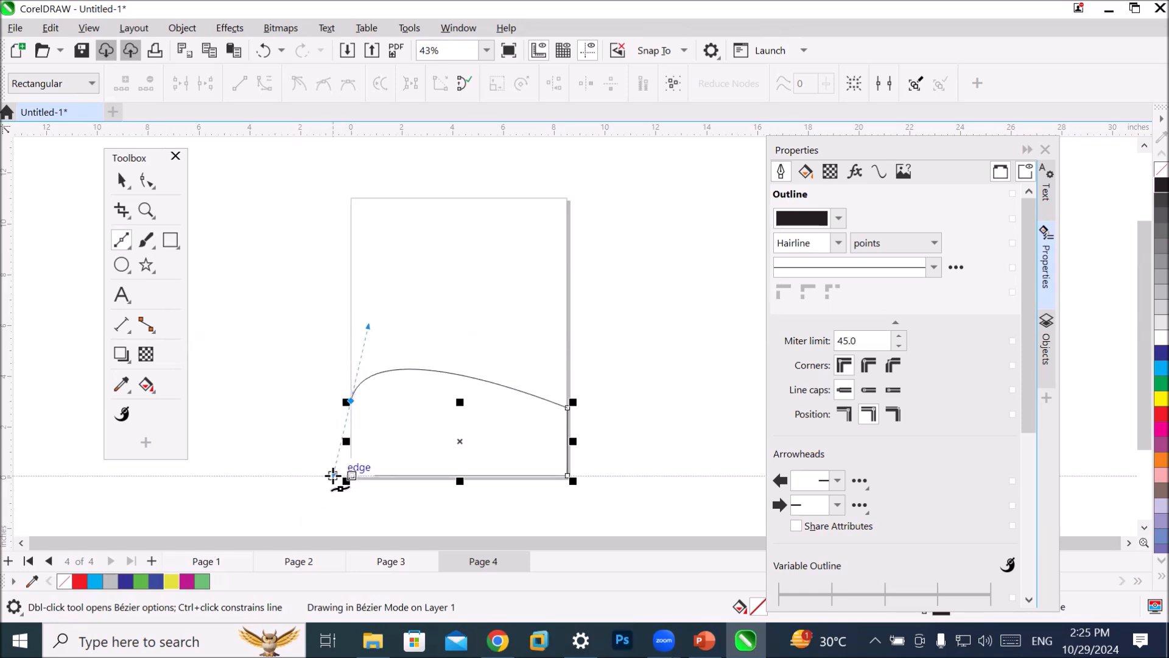
pyautogui.moveTo(333, 476)
pyautogui.mouseDown()
pyautogui.moveTo(382, 454)
pyautogui.moveTo(418, 465)
pyautogui.moveTo(341, 440)
pyautogui.moveTo(326, 457)
pyautogui.moveTo(229, 474)
pyautogui.moveTo(344, 476)
pyautogui.moveTo(332, 481)
pyautogui.mouseUp()
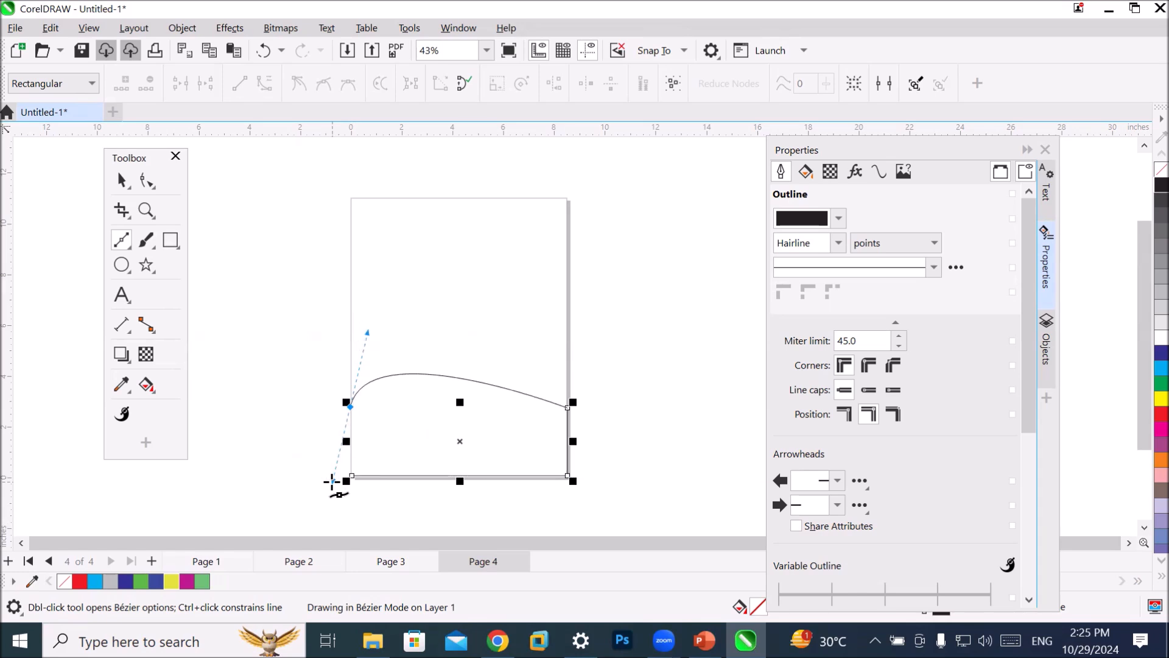
pyautogui.moveTo(332, 480); pyautogui.dragTo(356, 482)
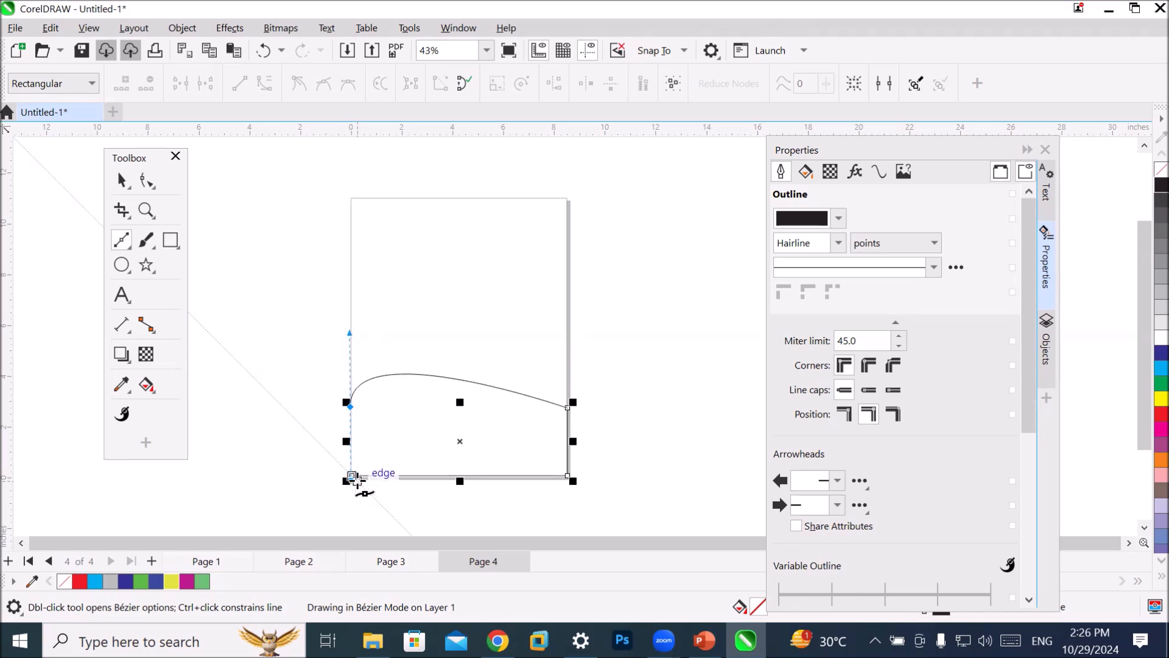
pyautogui.moveTo(356, 481); pyautogui.dragTo(357, 483)
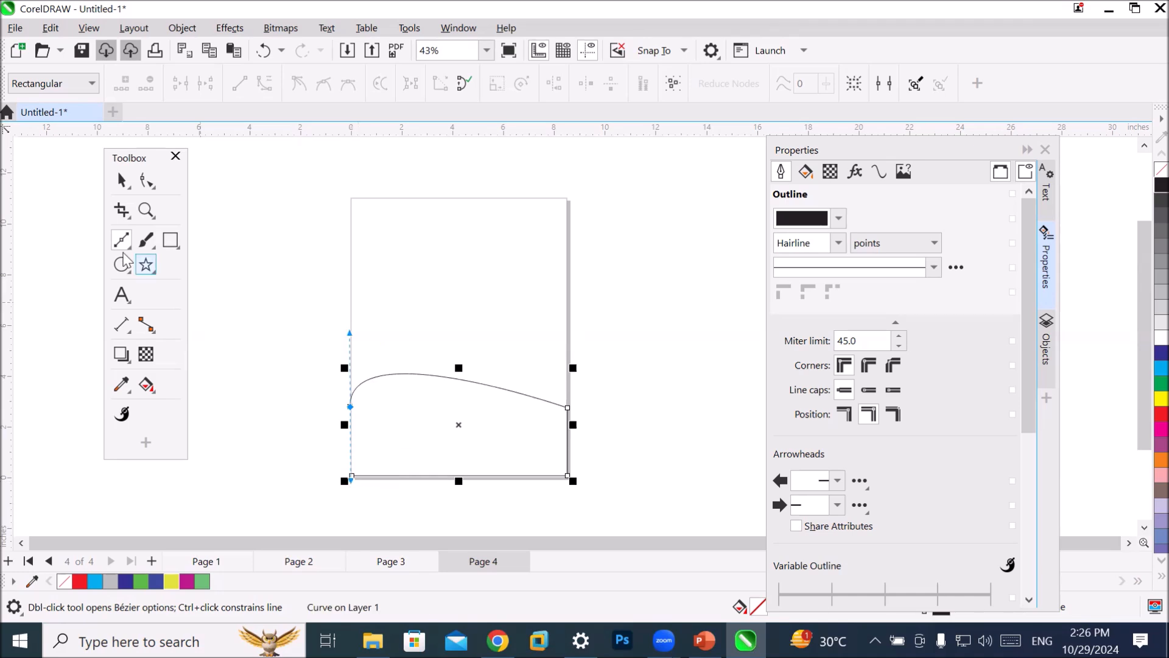
# Try extending the Bézier path down to the page's lower-left corner and filling it red, and undo the attempt.
pyautogui.press('space')
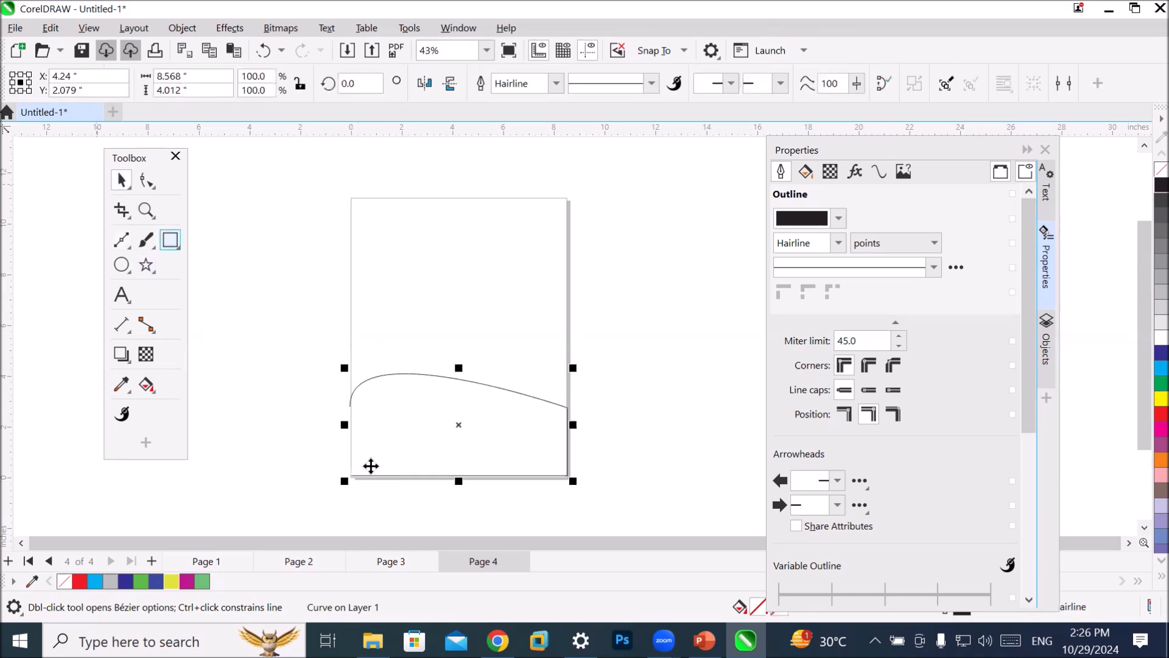
pyautogui.scroll(3, 349, 489)
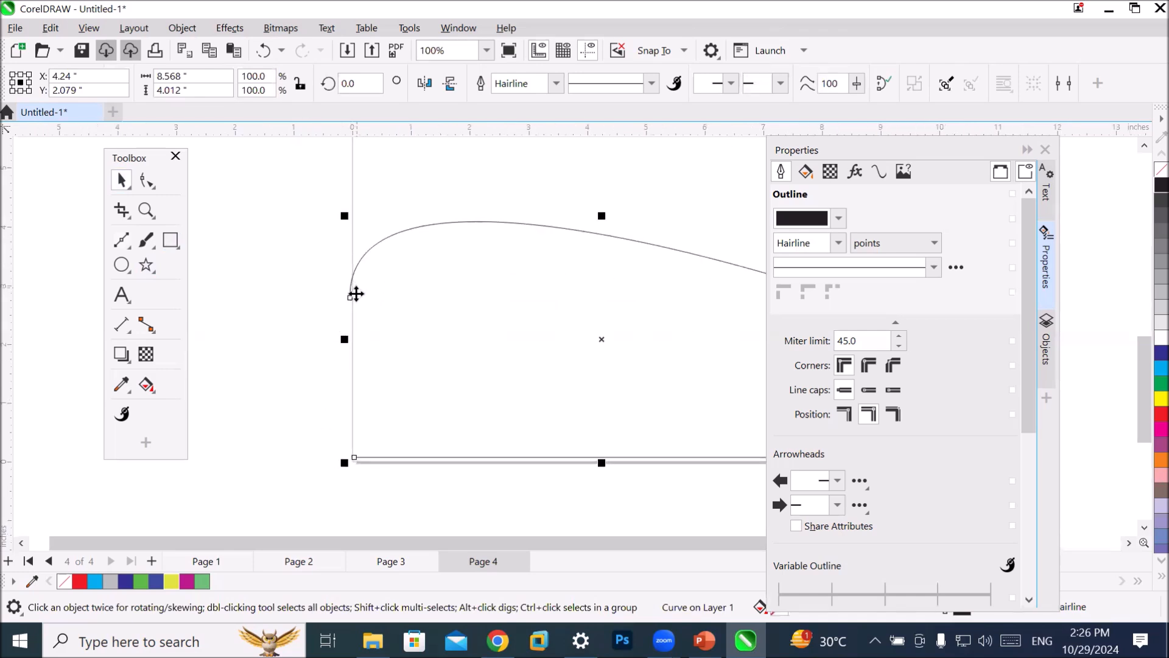
pyautogui.click(121, 241)
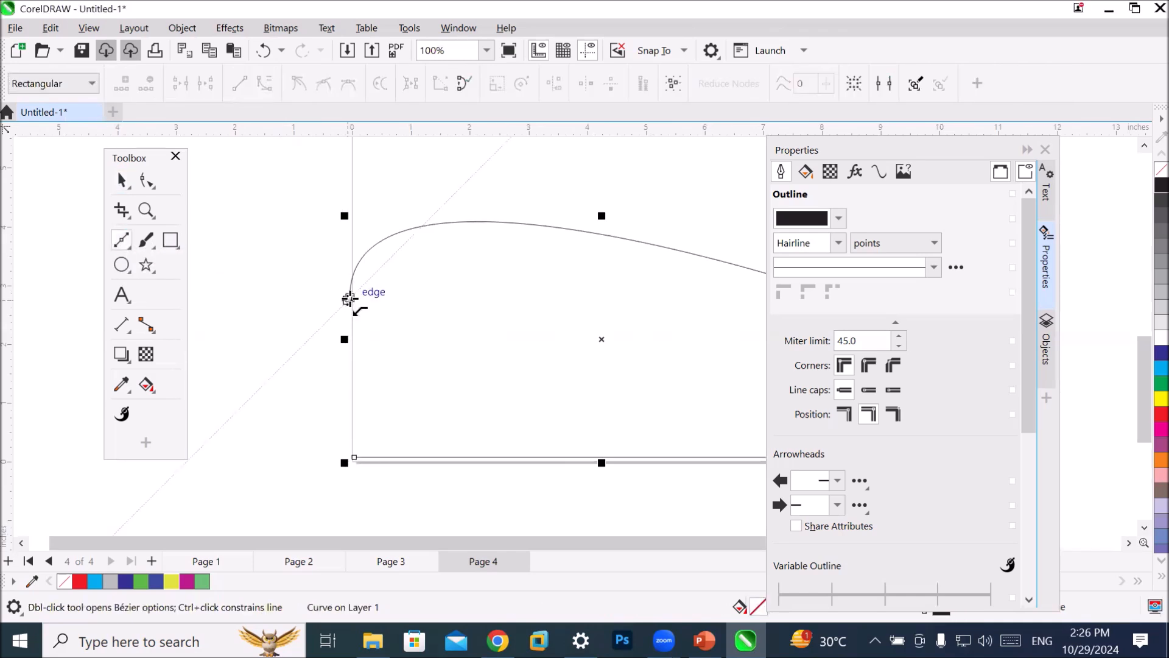
pyautogui.click(351, 299)
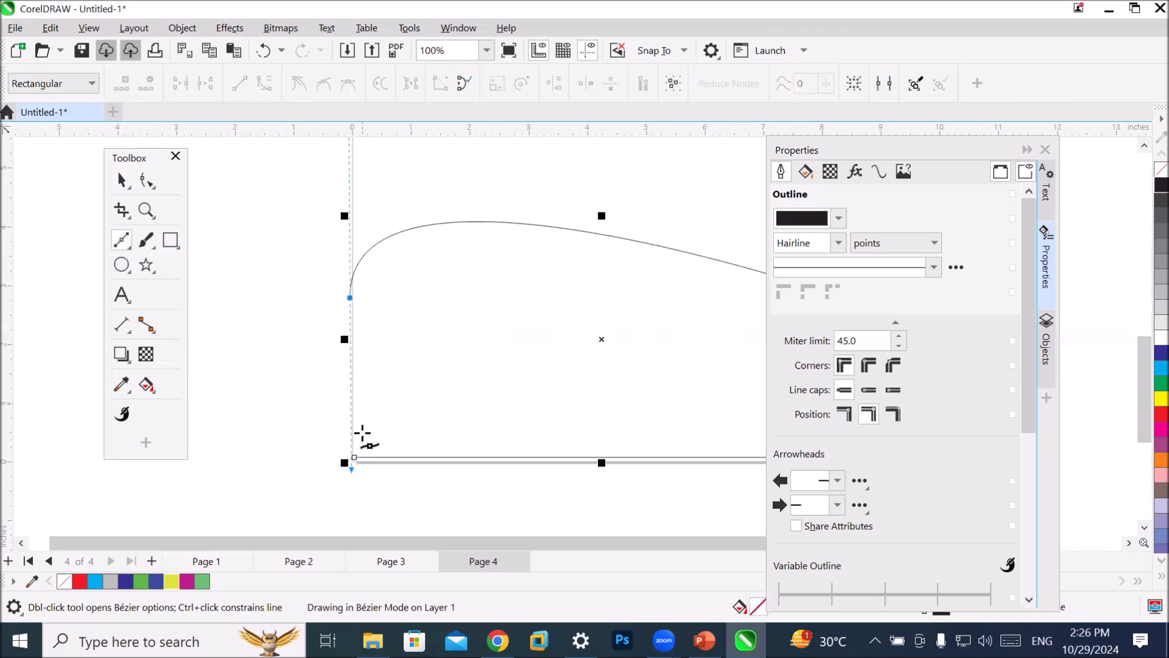
pyautogui.click(354, 458)
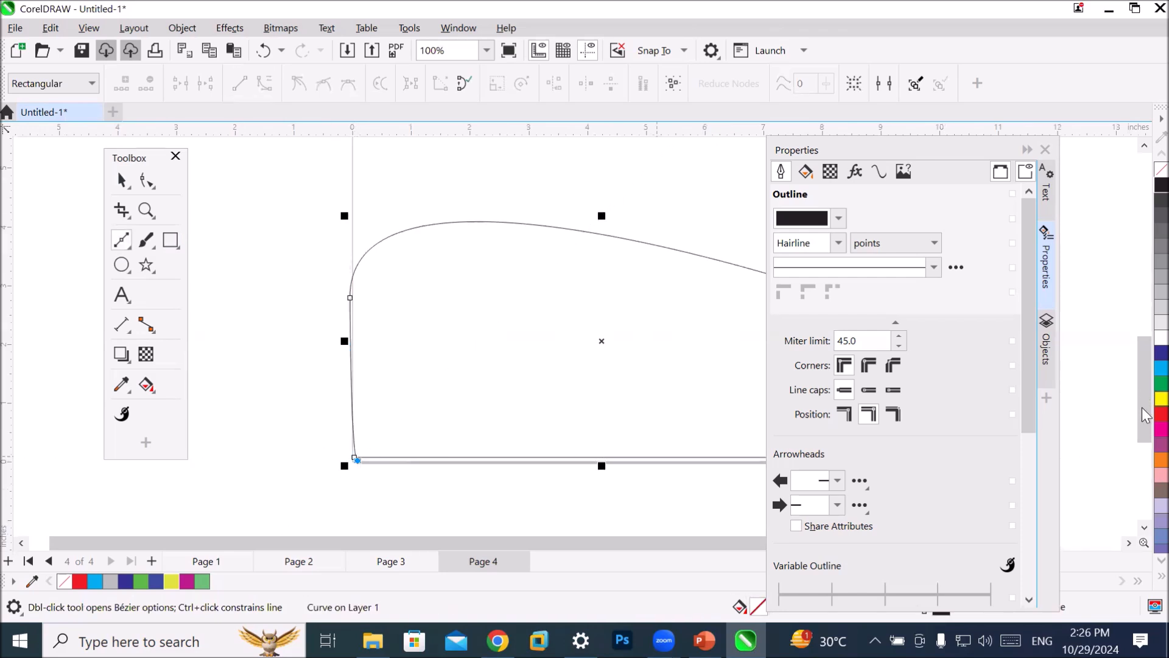
pyautogui.click(1161, 413)
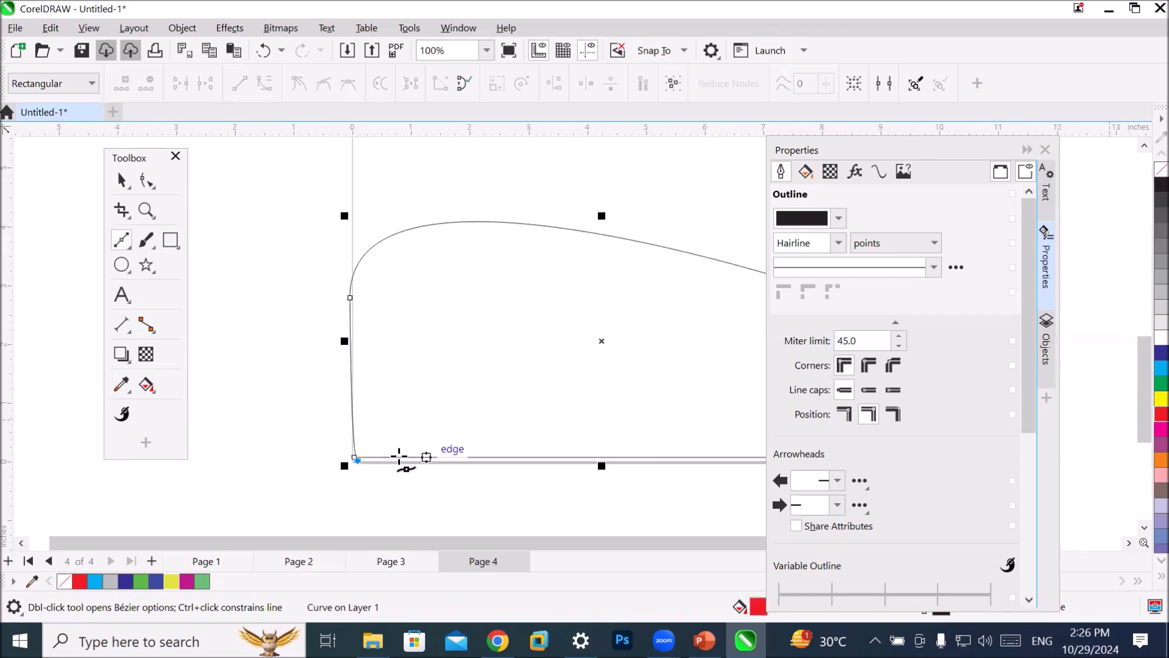
pyautogui.hotkey('ctrl', 'z')
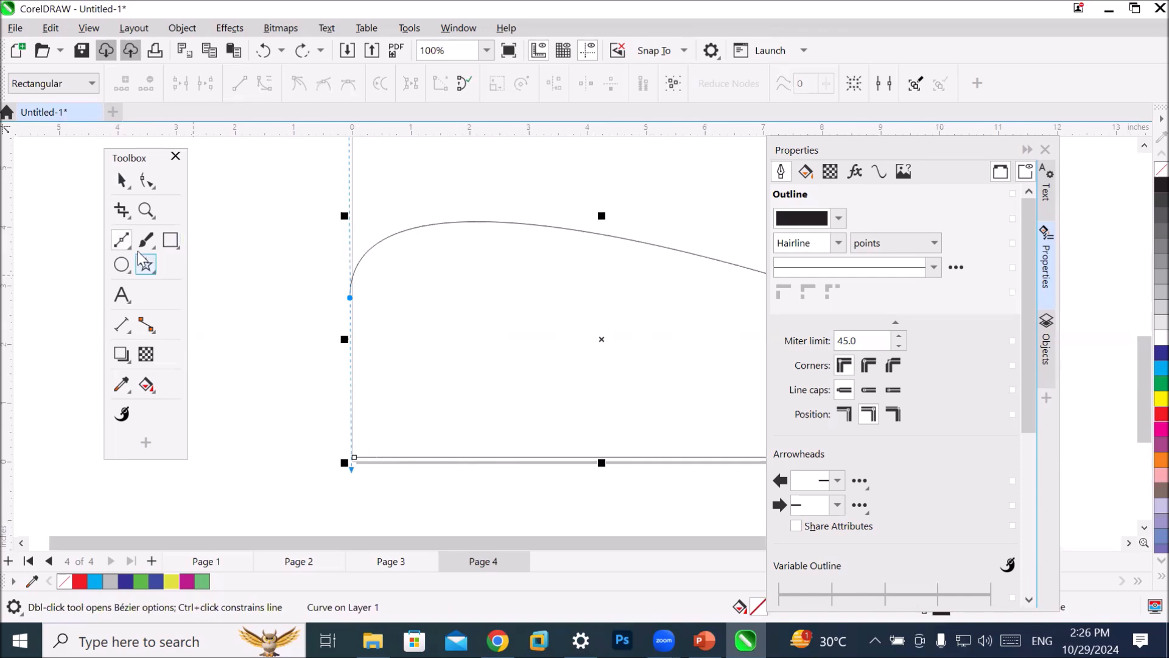
# Continue the Bézier path from its left-edge node down to its starting point at the page's lower-left corner.
pyautogui.click(121, 243)
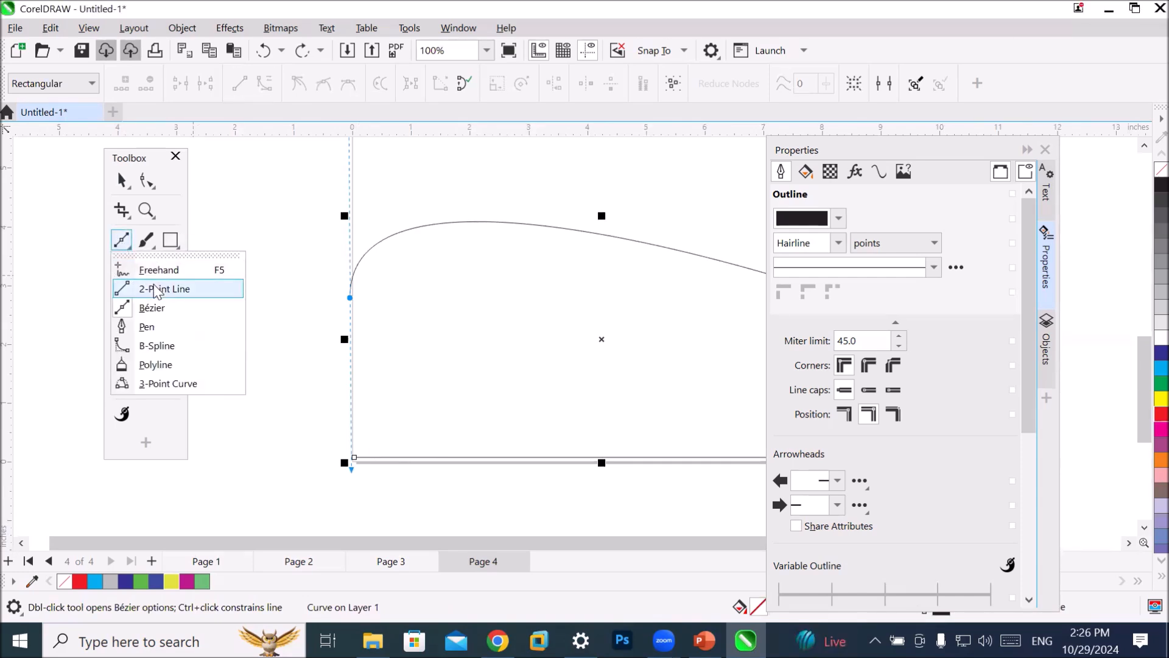
pyautogui.click(160, 308)
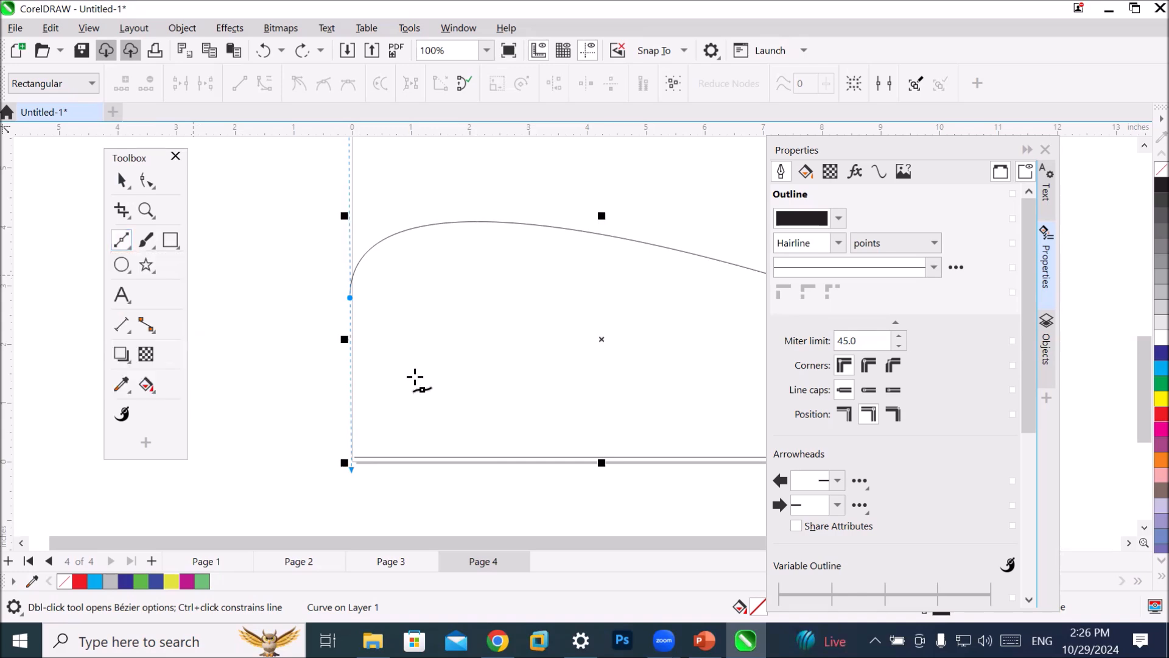
pyautogui.click(355, 456)
pyautogui.click(356, 456)
pyautogui.scroll(-1, 438, 420)
pyautogui.scroll(5, 466, 327)
# Select the path's end nodes at the page's lower-left corner and try to join them into a closed curve.
pyautogui.click(121, 180)
pyautogui.click(466, 328)
pyautogui.scroll(-4, 466, 327)
pyautogui.click(146, 180)
pyautogui.click(445, 431)
pyautogui.click(463, 84)
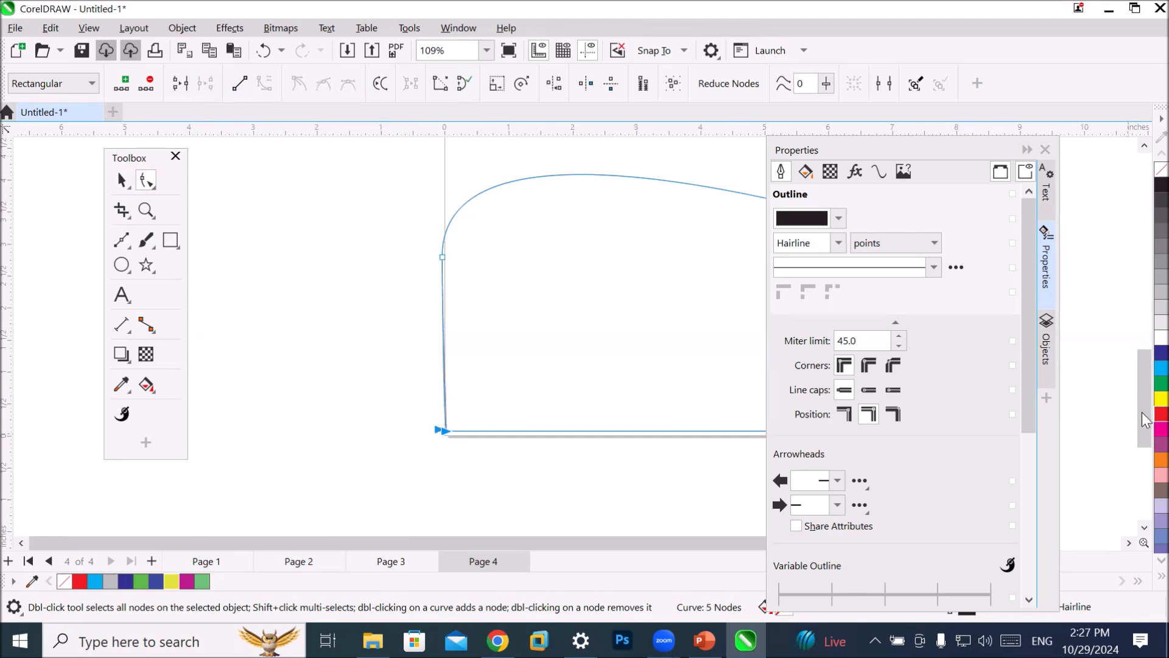
# Give the path a red fill and close its outline with the Shape tool.
pyautogui.click(1161, 414)
pyautogui.click(122, 180)
pyautogui.scroll(2, 495, 287)
pyautogui.click(146, 180)
pyautogui.click(464, 84)
pyautogui.scroll(-6, 522, 277)
pyautogui.scroll(1, 703, 232)
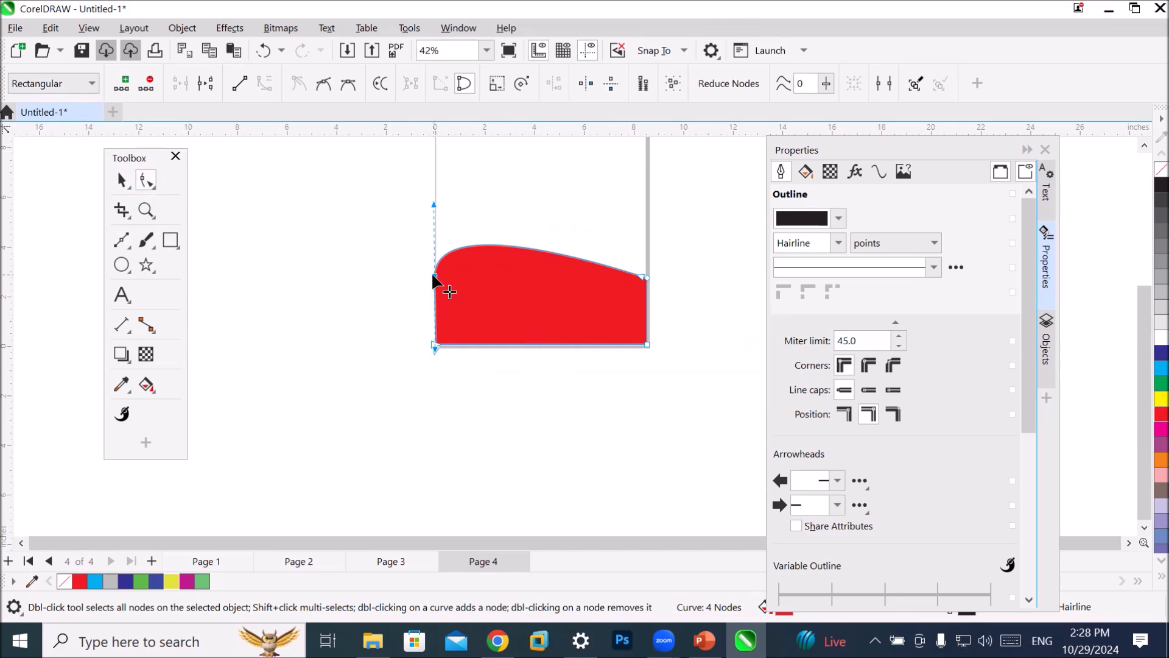
# Reshape the red shape's arched upper edge into a concave curve and change its fill to dark blue.
pyautogui.moveTo(432, 209); pyautogui.dragTo(469, 242)
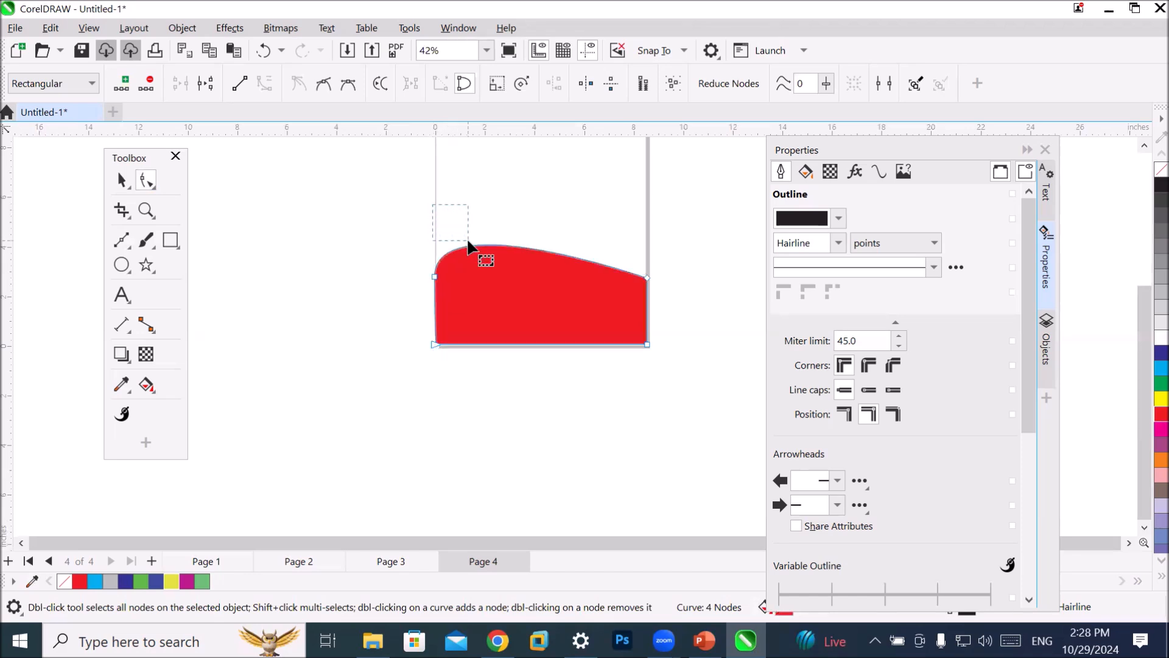
pyautogui.click(434, 279)
pyautogui.moveTo(433, 207); pyautogui.dragTo(557, 333)
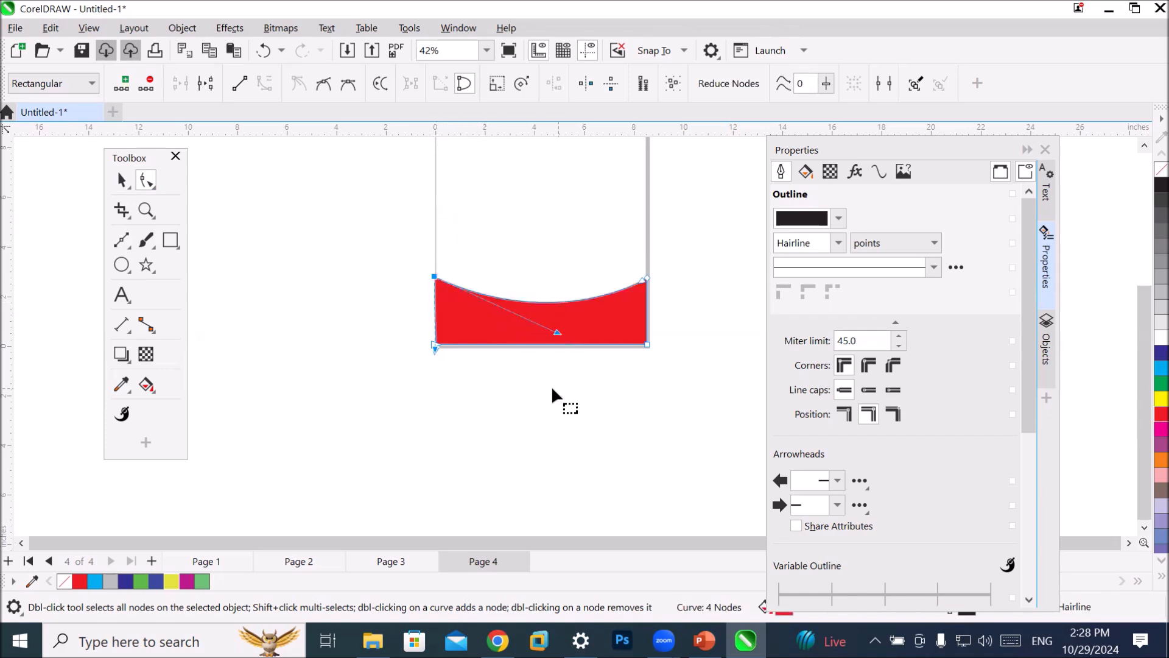
pyautogui.scroll(-2, 550, 396)
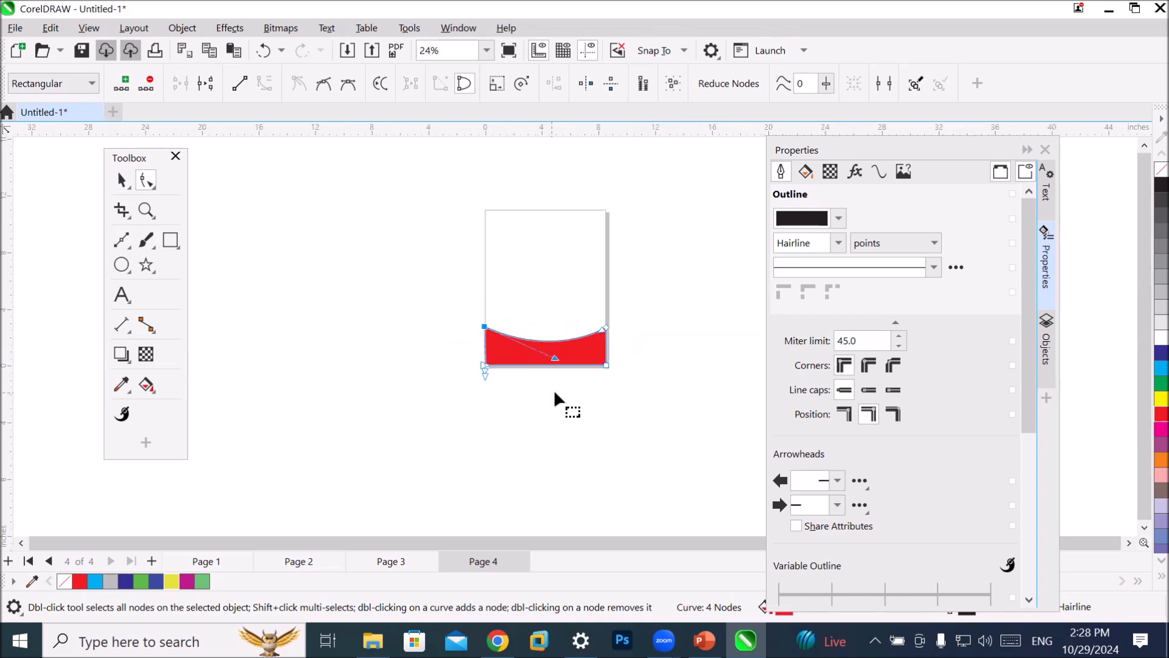
pyautogui.click(1161, 352)
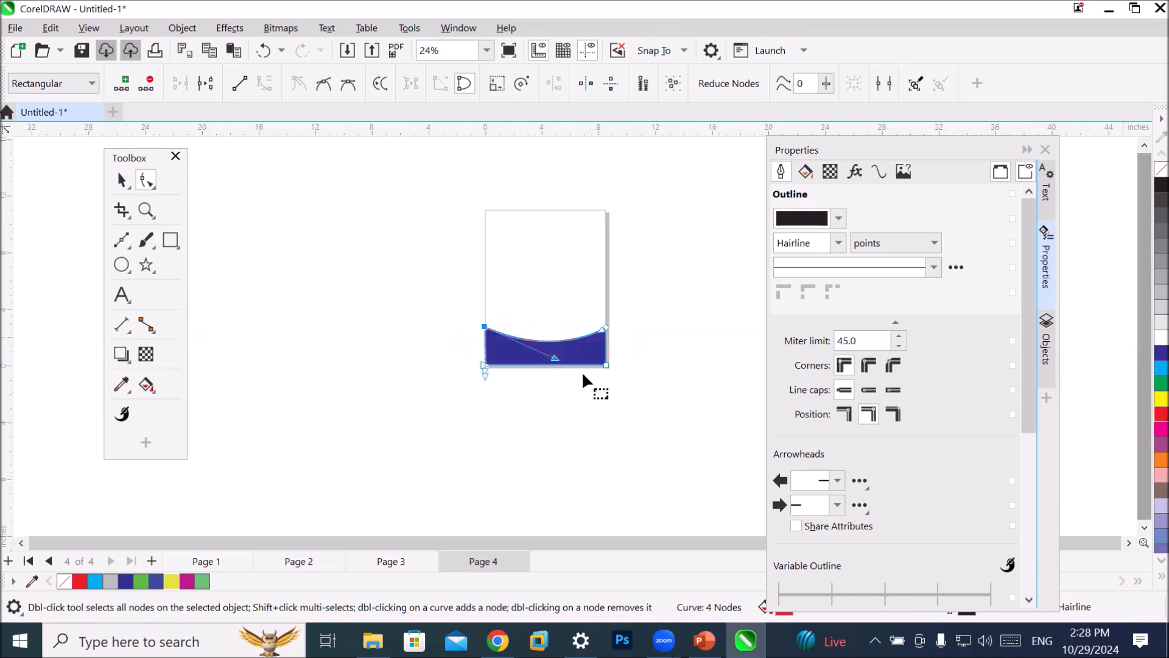
# Try moving the dark blue shape to the page's top edge and back to its bottom edge.
pyautogui.click(124, 182)
pyautogui.moveTo(575, 359)
pyautogui.mouseDown()
pyautogui.moveTo(559, 246)
pyautogui.moveTo(554, 359)
pyautogui.mouseUp()
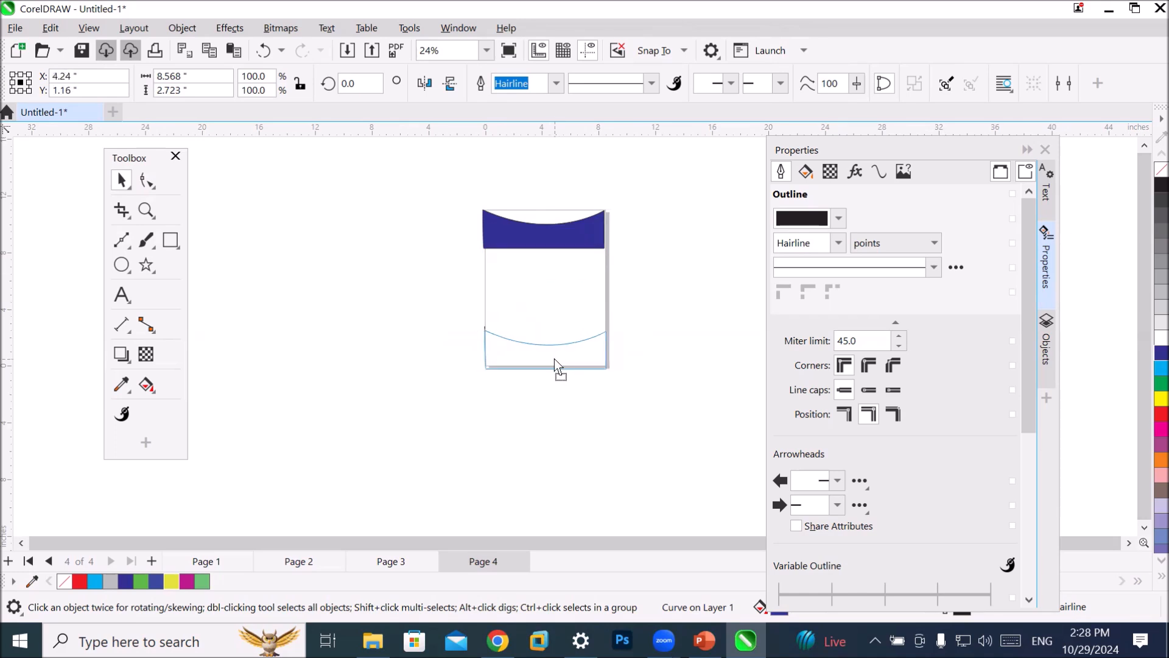
# Flip the blue curved band at the top of the page vertically and fill it red.
pyautogui.click(553, 249)
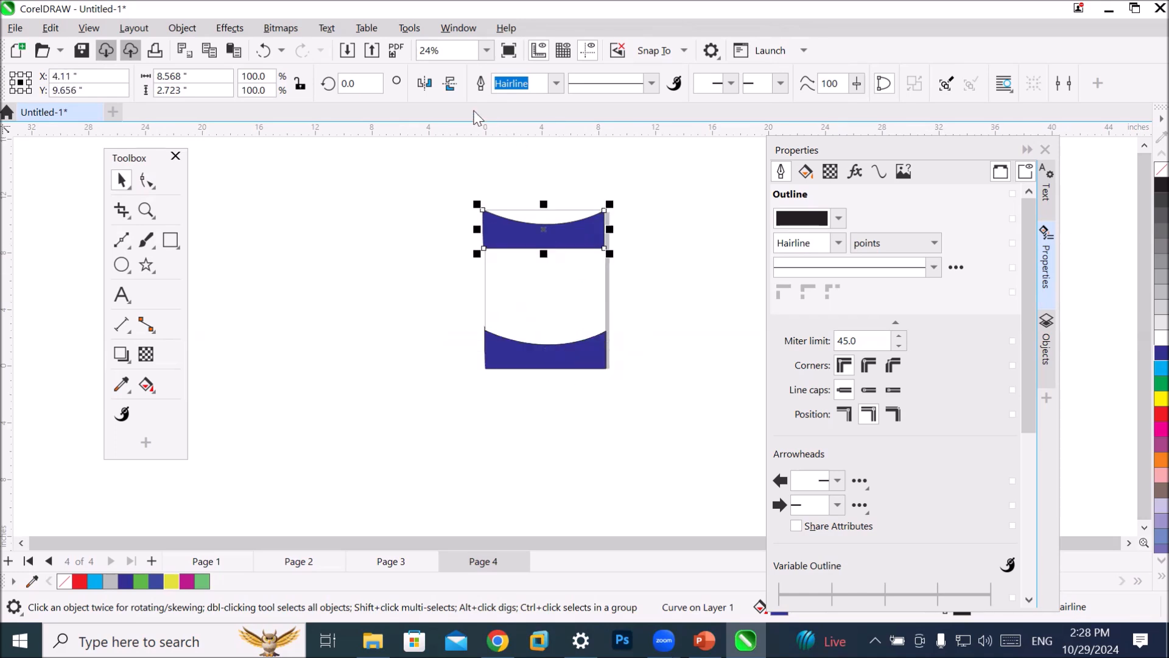
pyautogui.click(450, 85)
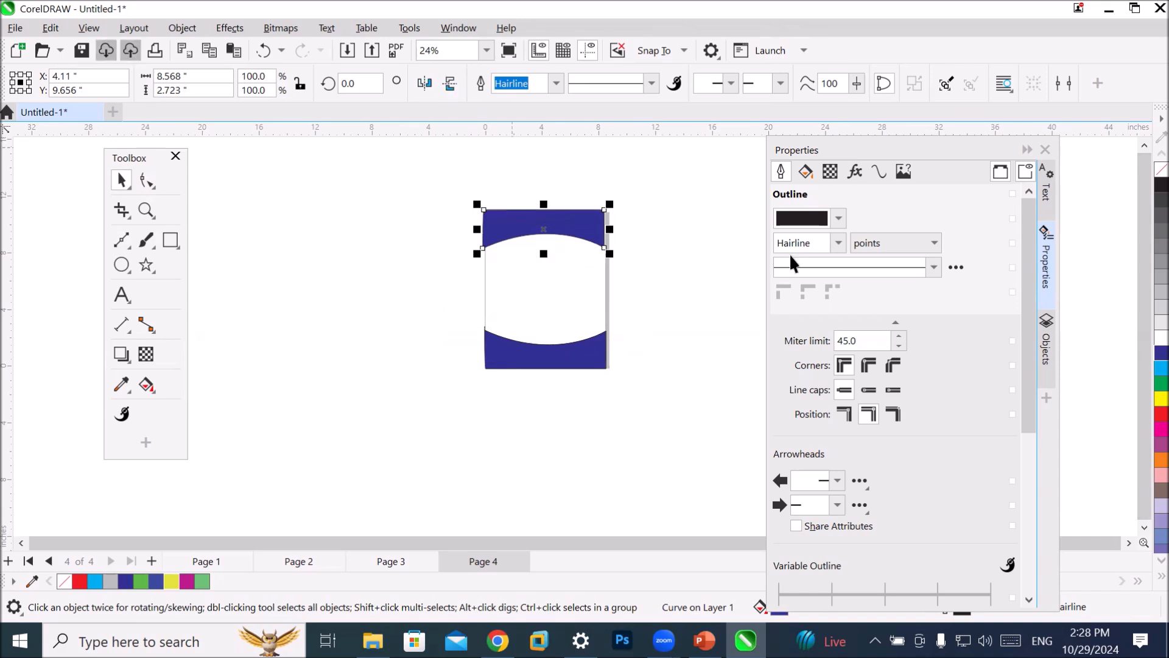
pyautogui.click(1161, 414)
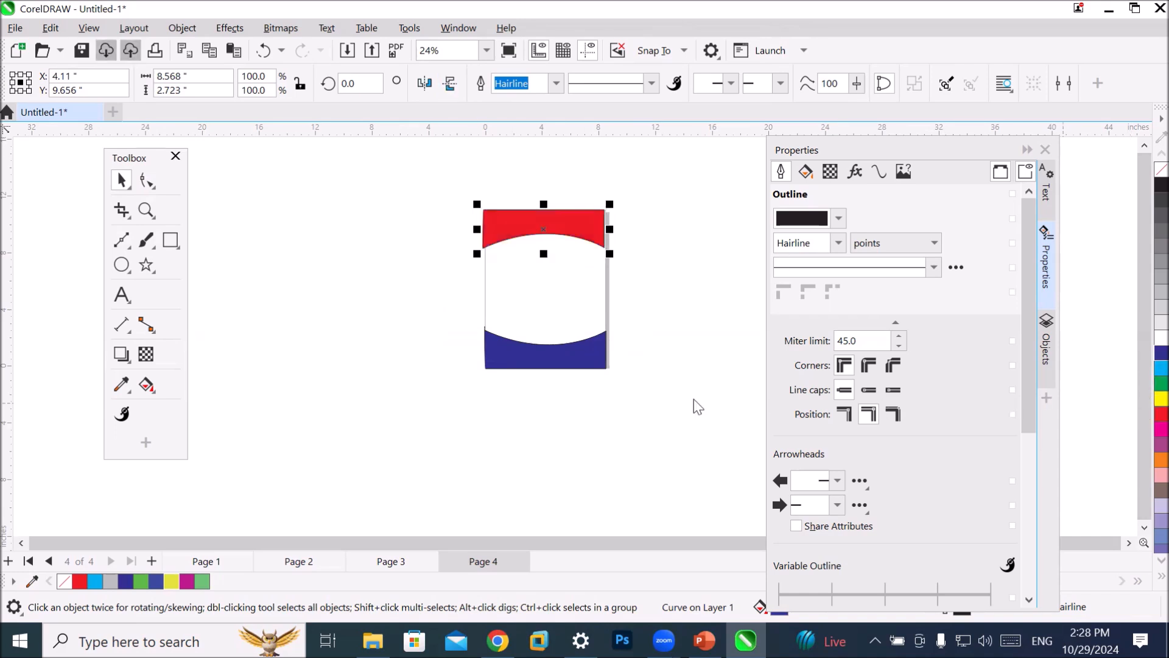
pyautogui.click(588, 443)
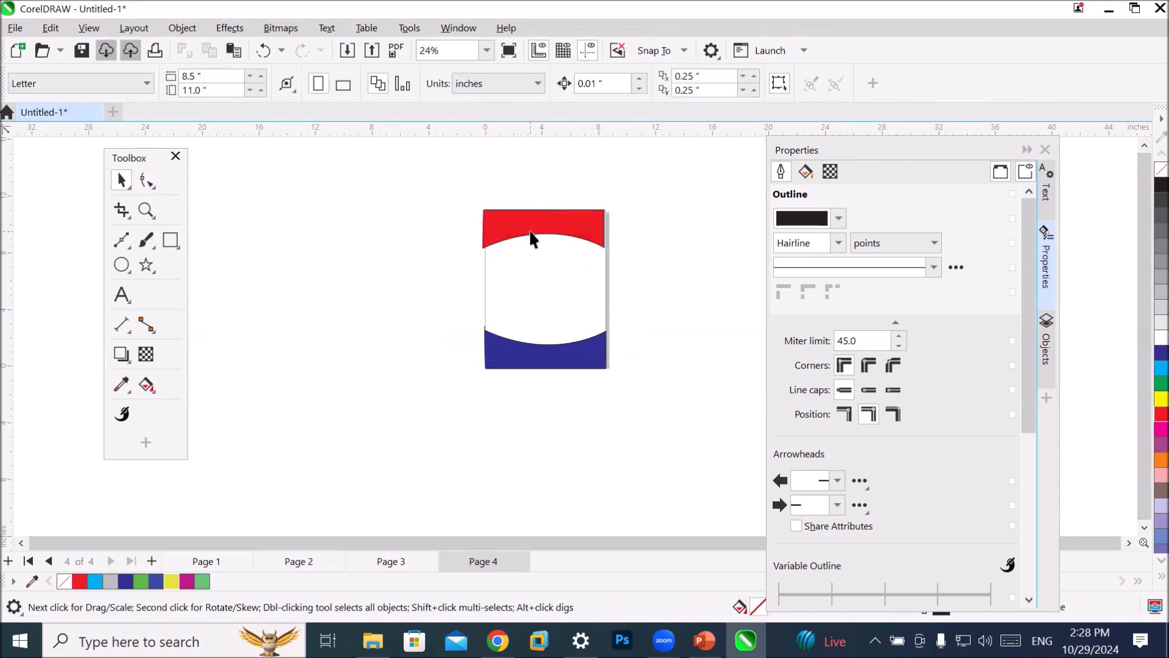
# Move the red and blue curved bands together off the page into the empty area on its left.
pyautogui.click(568, 232)
pyautogui.click(565, 354)
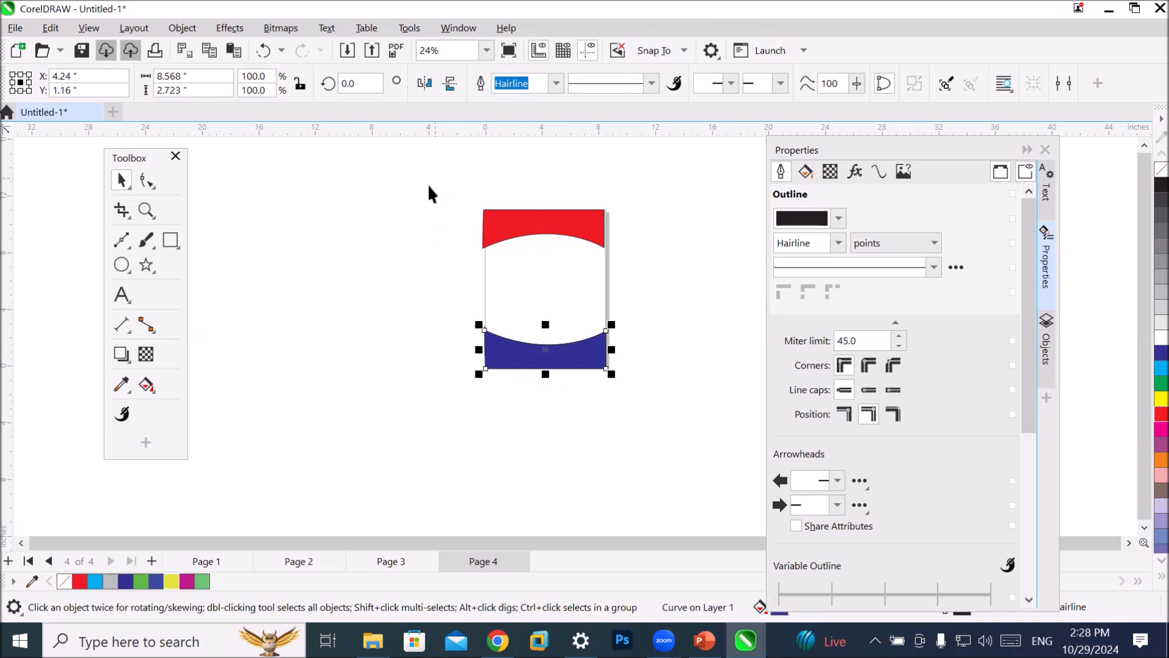
pyautogui.moveTo(430, 189); pyautogui.dragTo(636, 401)
pyautogui.moveTo(595, 363); pyautogui.dragTo(353, 354)
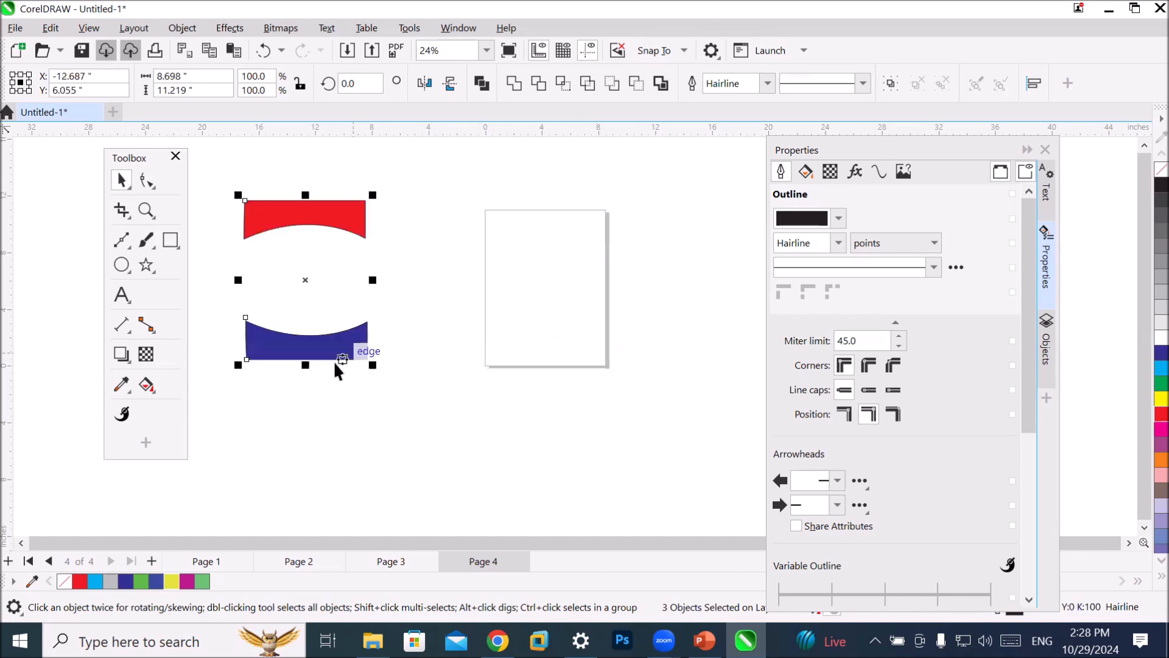
# Draw a closed shape with the Bézier tool, starting at the page's lower-left corner with curved segments and continuing with straight ones.
pyautogui.click(122, 242)
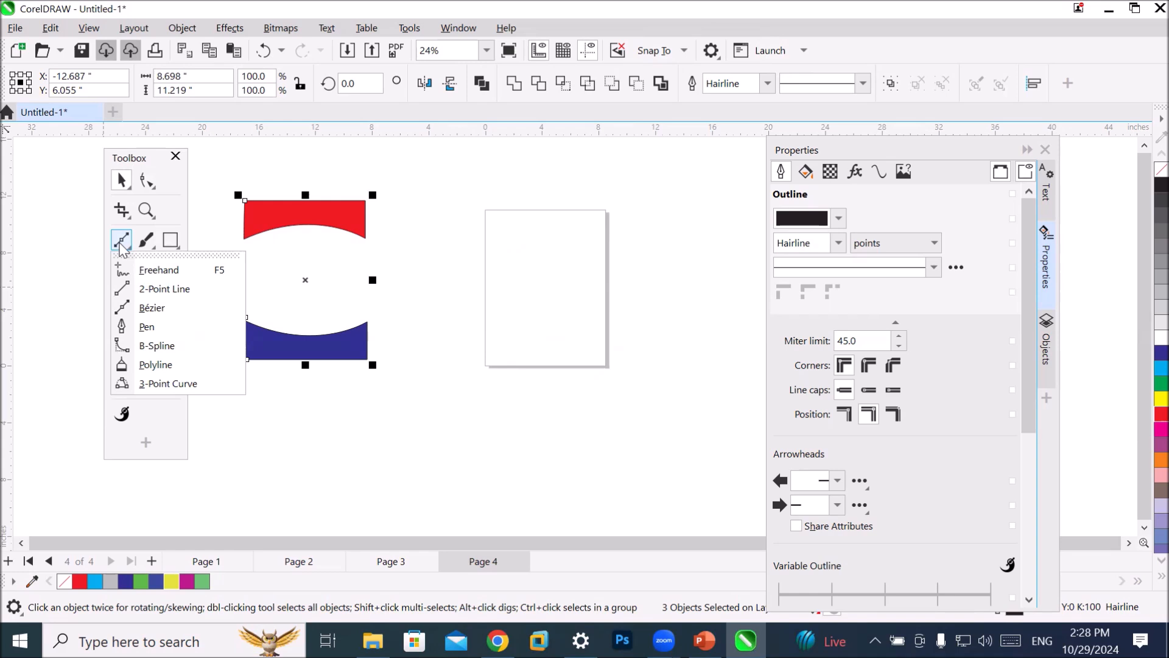
pyautogui.click(176, 310)
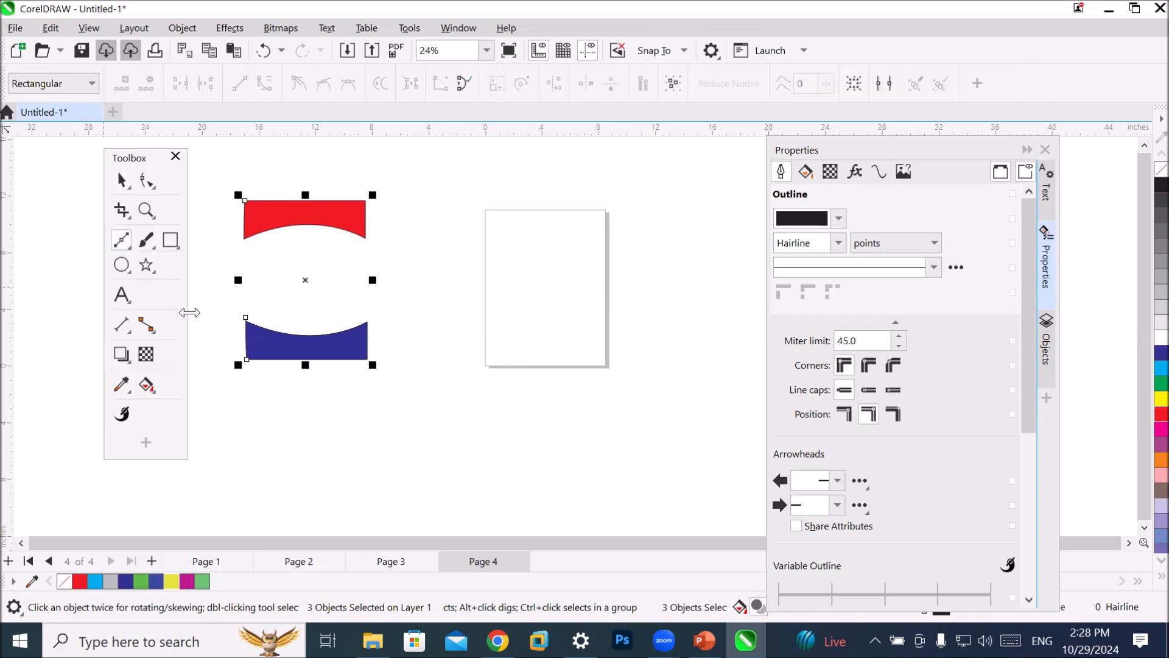
pyautogui.click(485, 366)
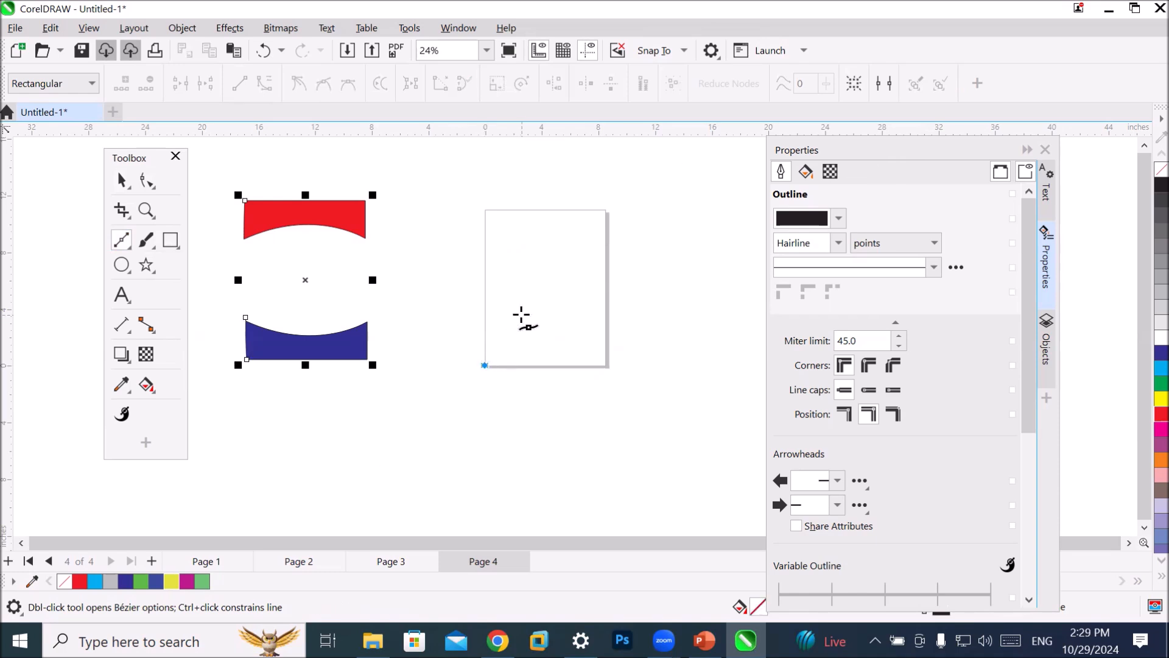
pyautogui.moveTo(521, 314); pyautogui.dragTo(588, 332)
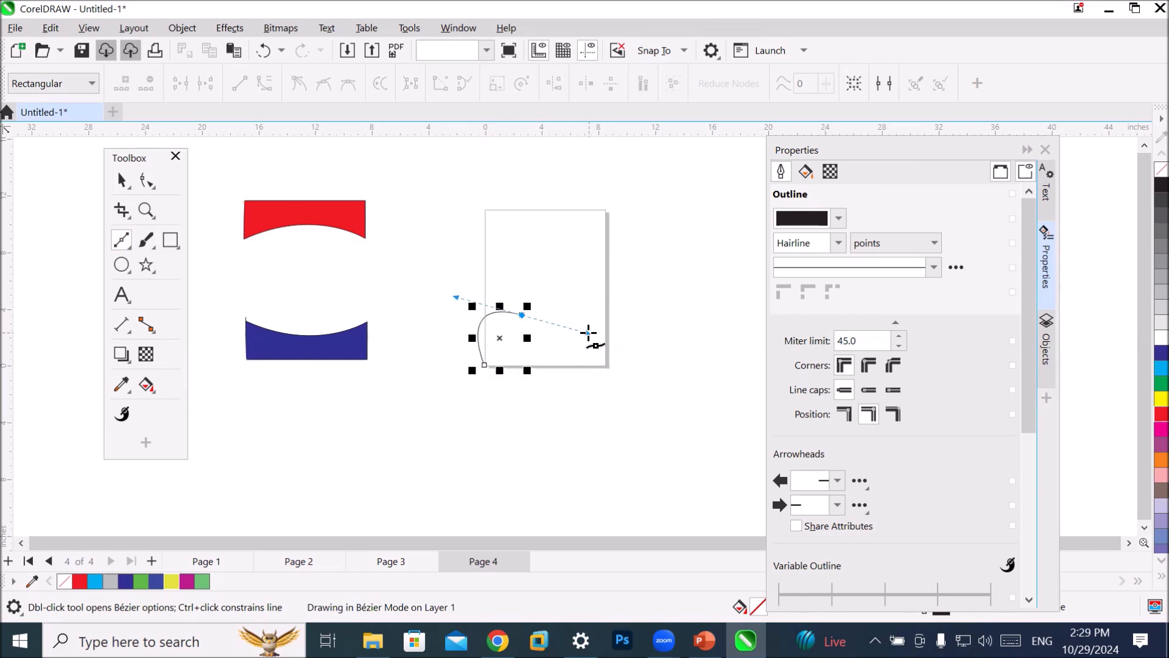
pyautogui.click(524, 256)
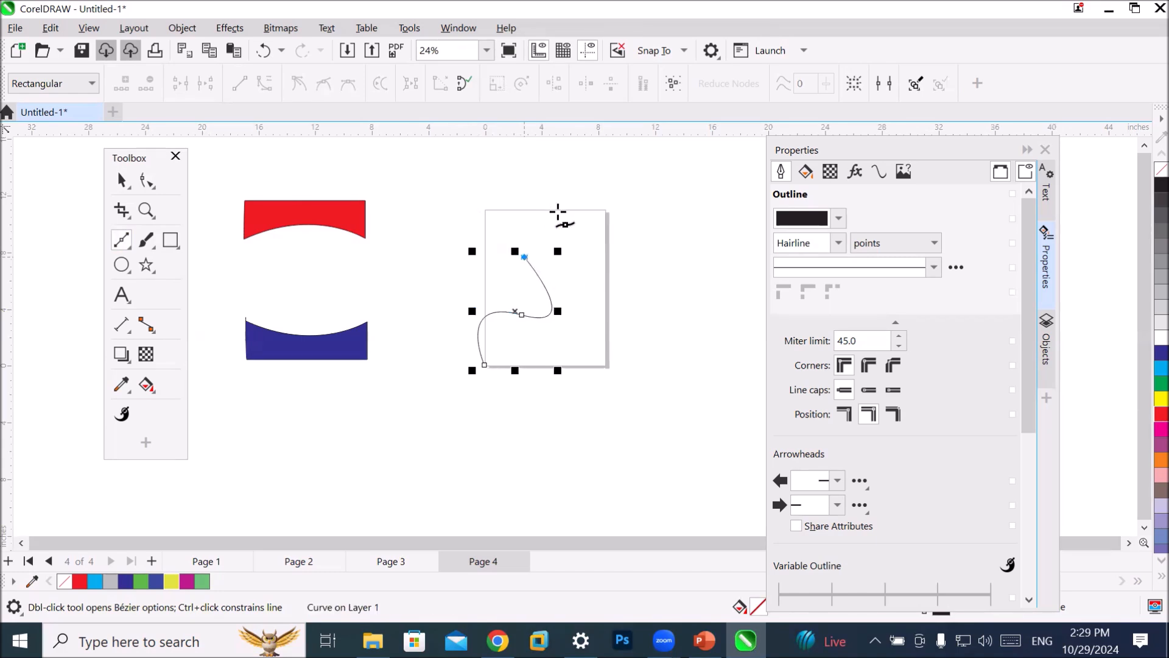
pyautogui.click(584, 224)
pyautogui.click(597, 285)
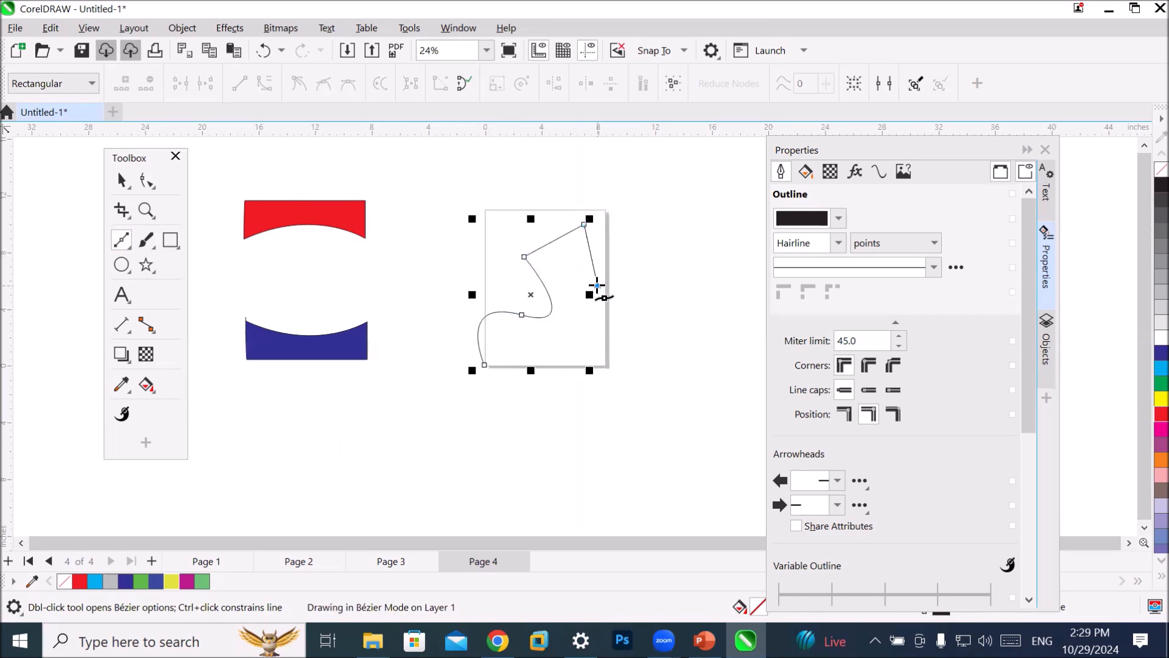
pyautogui.click(599, 339)
pyautogui.press('space')
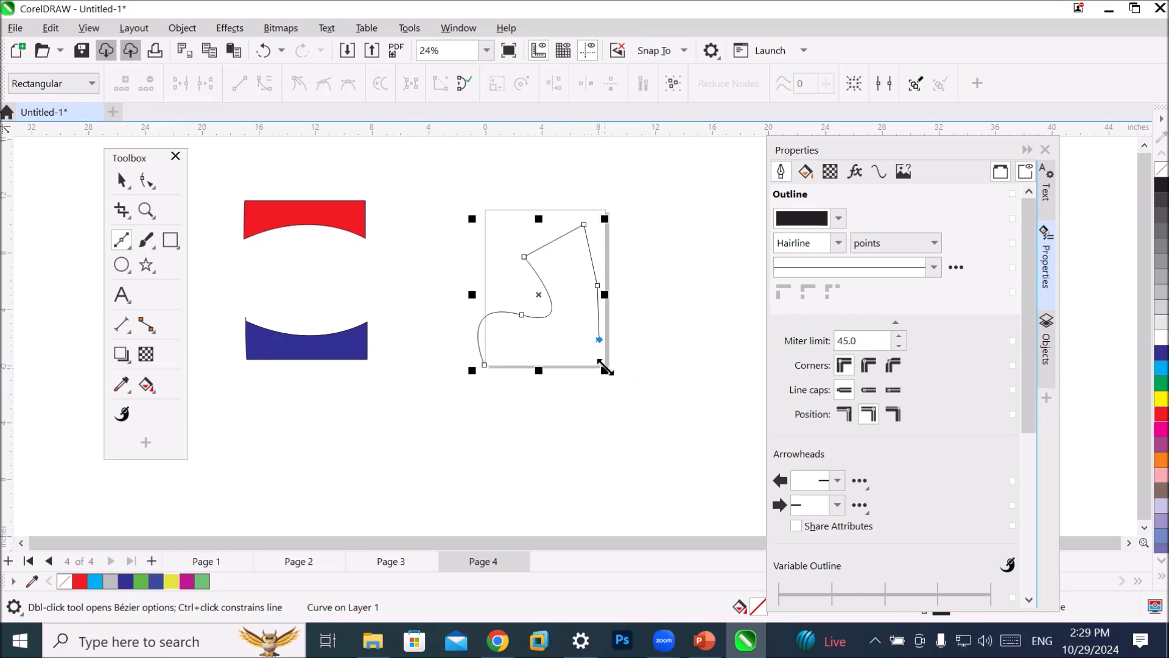
pyautogui.click(484, 364)
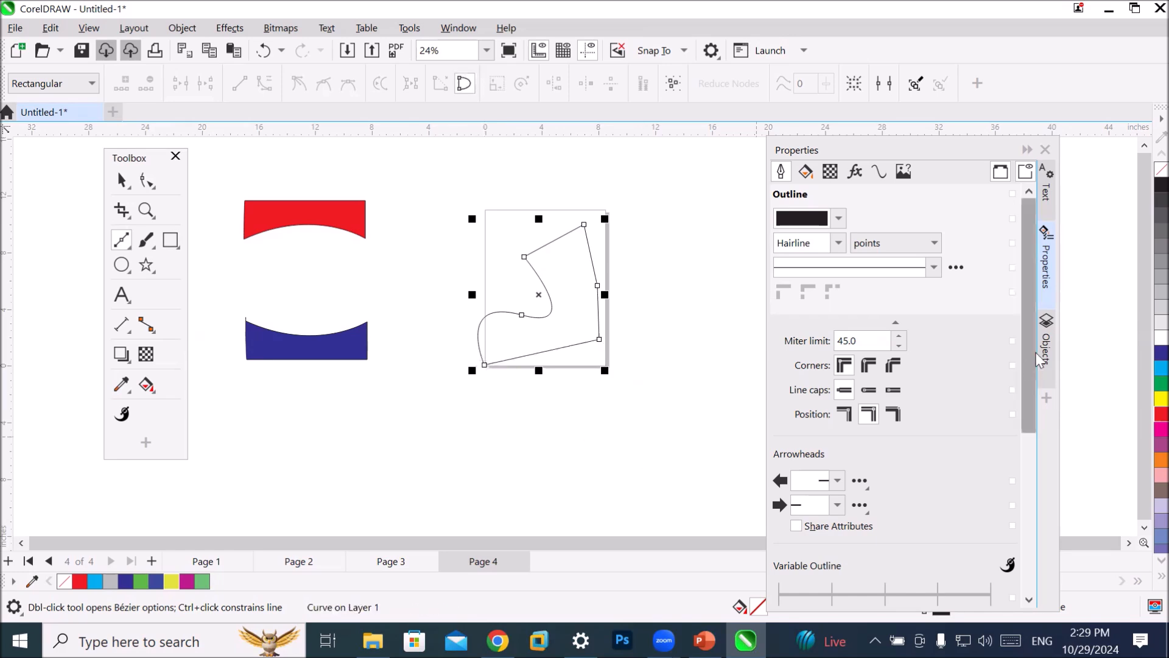
# Fill the closed Bézier shape with blue and delete it from the page.
pyautogui.click(1159, 353)
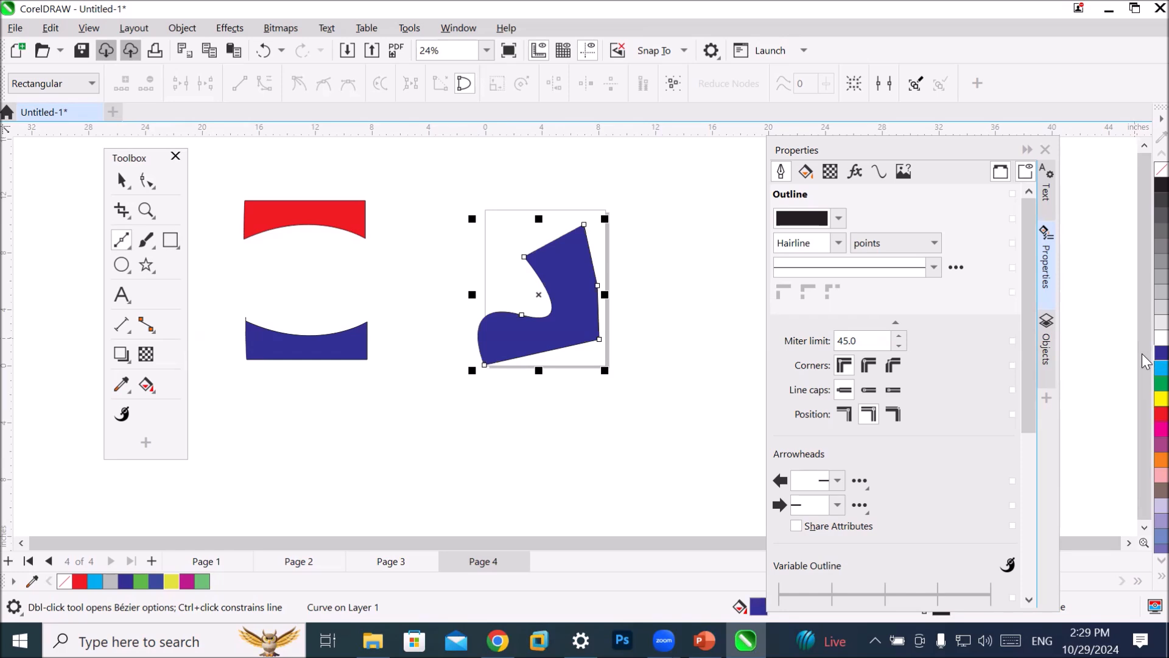
pyautogui.click(121, 180)
pyautogui.click(552, 364)
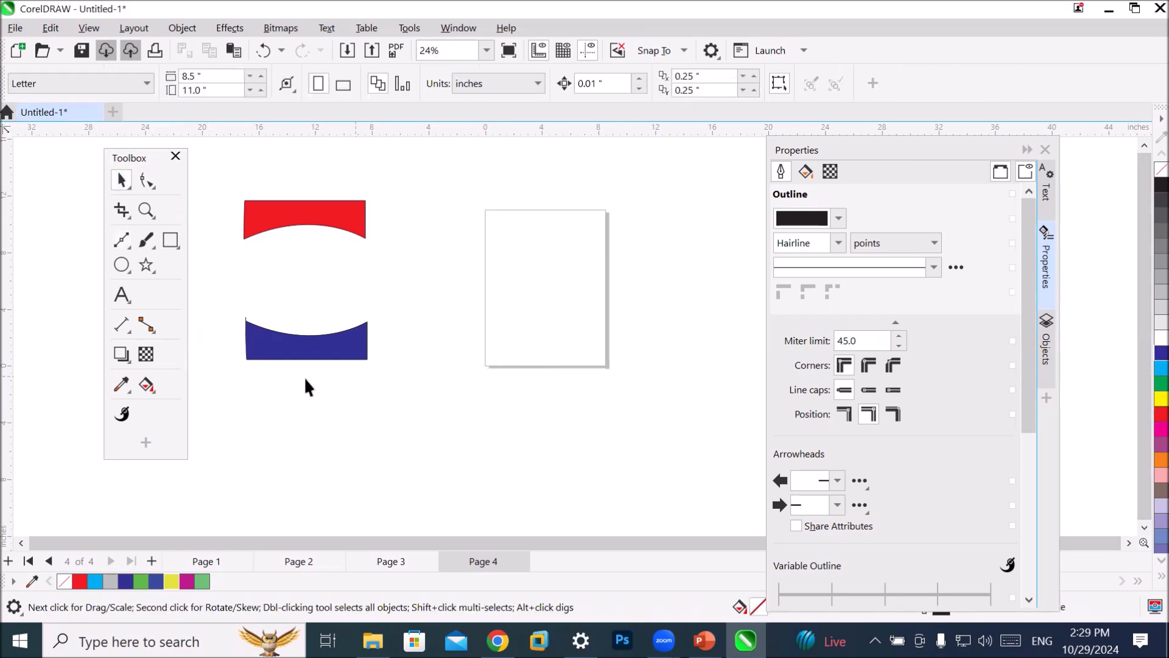
# Draw a closed four-sided shape about 8.4 × 4.7 in across the lower part of the page with the Pen tool and fill it blue.
pyautogui.click(120, 243)
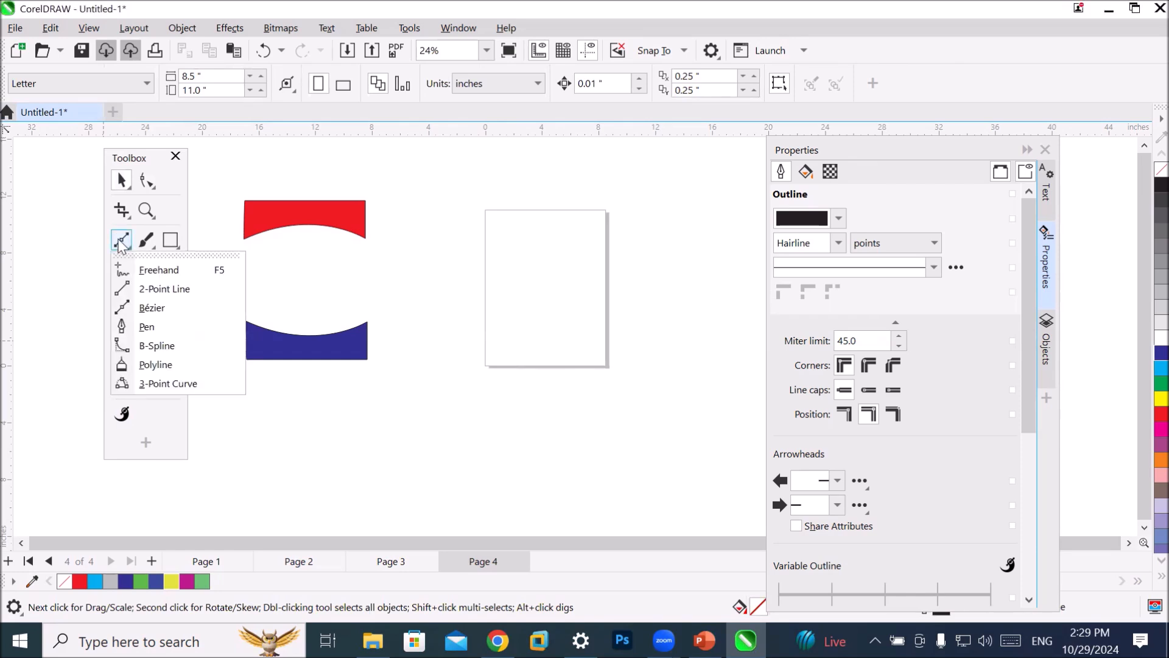
pyautogui.click(148, 327)
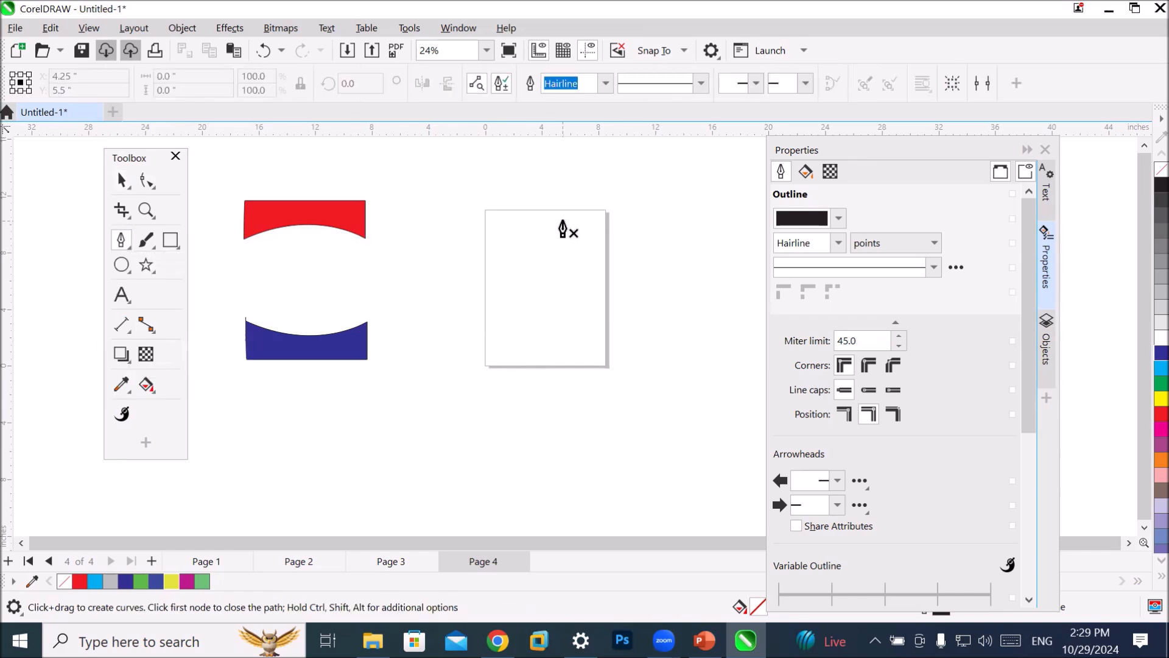
pyautogui.scroll(1, 525, 402)
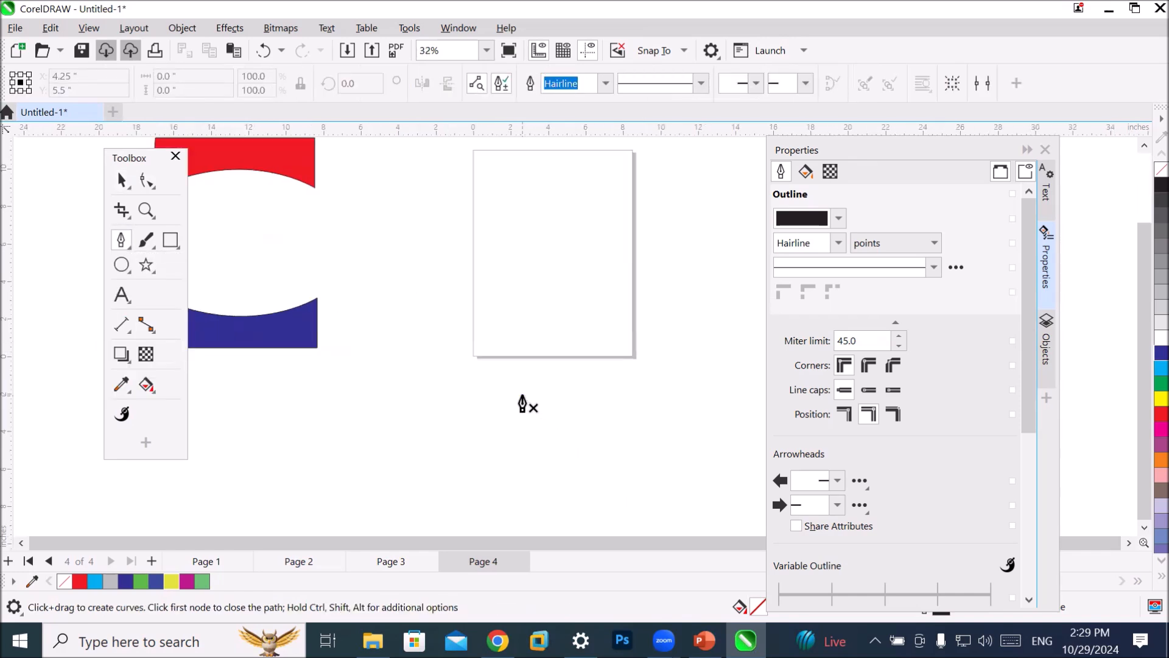
pyautogui.scroll(1, 626, 231)
pyautogui.scroll(-1, 625, 232)
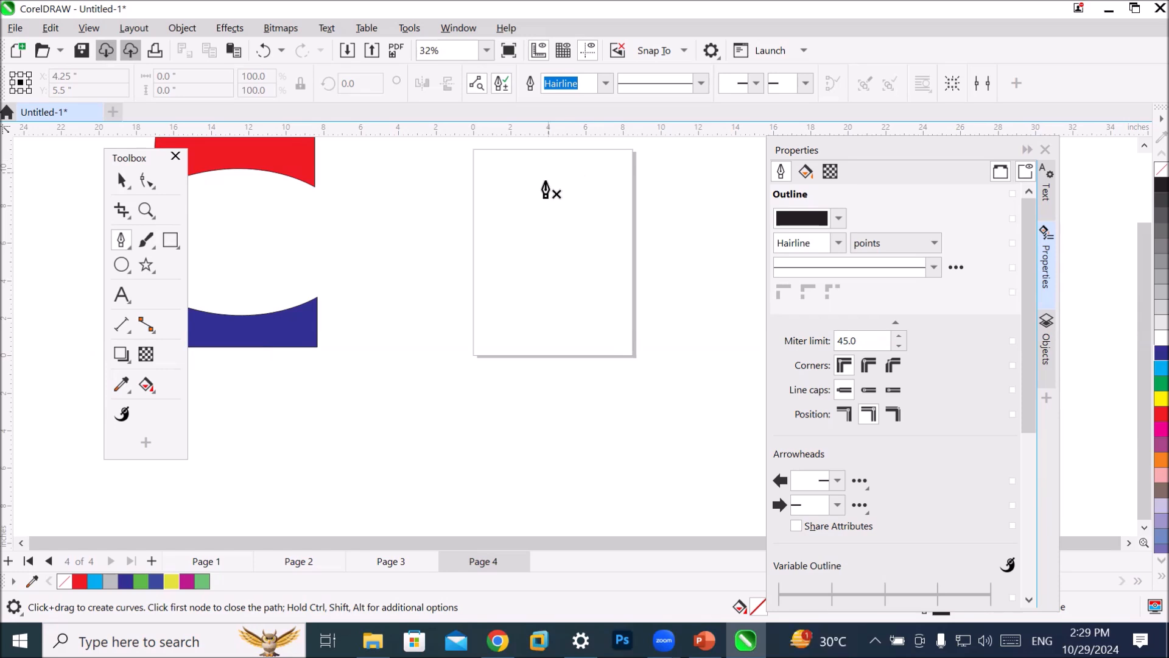
pyautogui.click(476, 356)
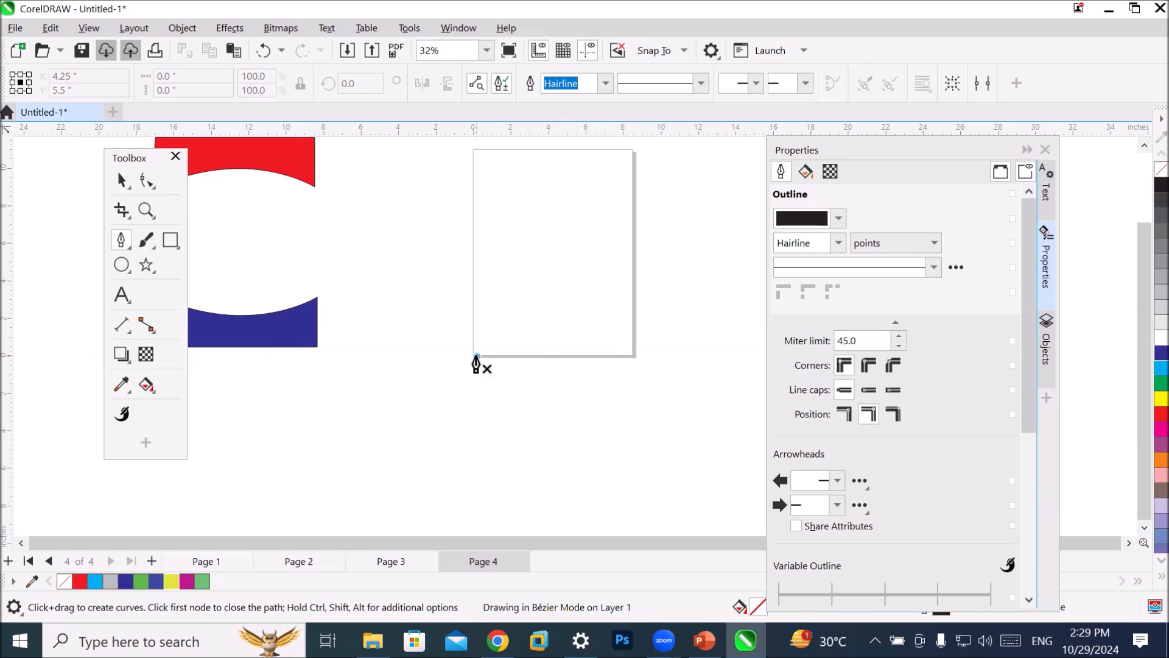
pyautogui.click(630, 356)
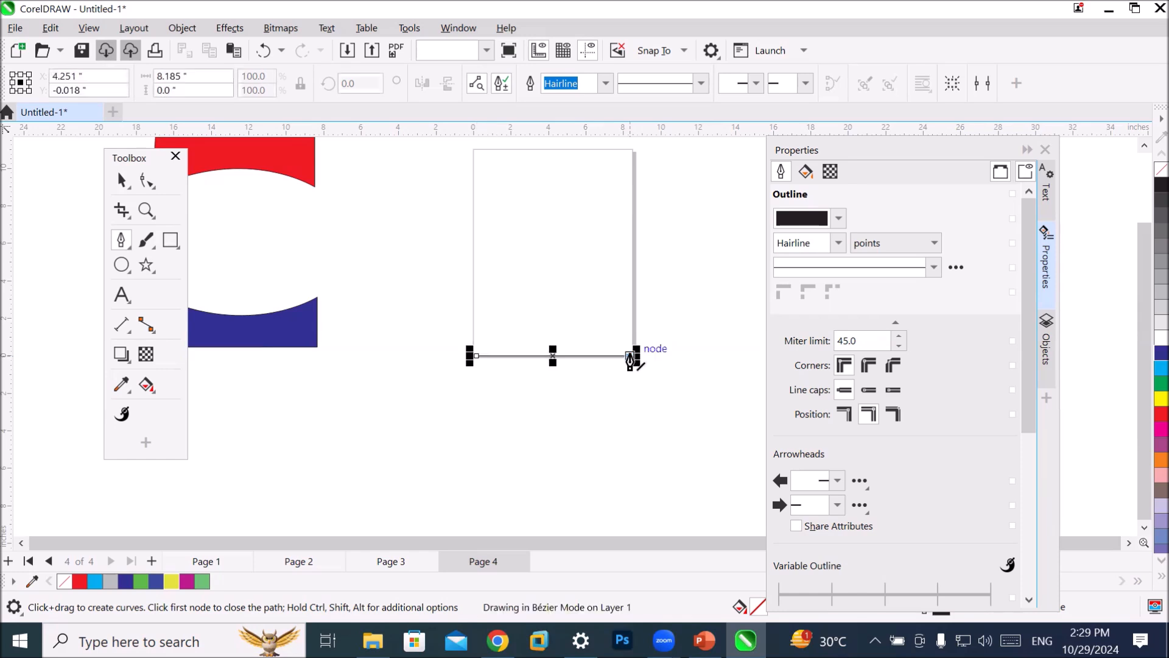
pyautogui.click(629, 268)
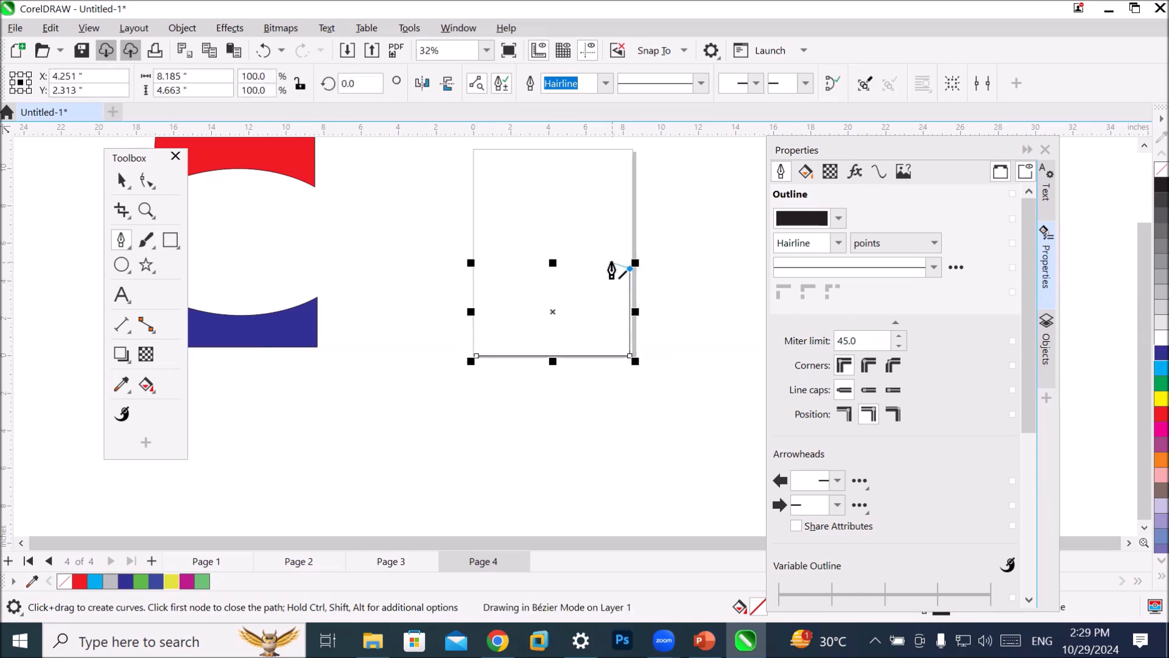
pyautogui.click(472, 269)
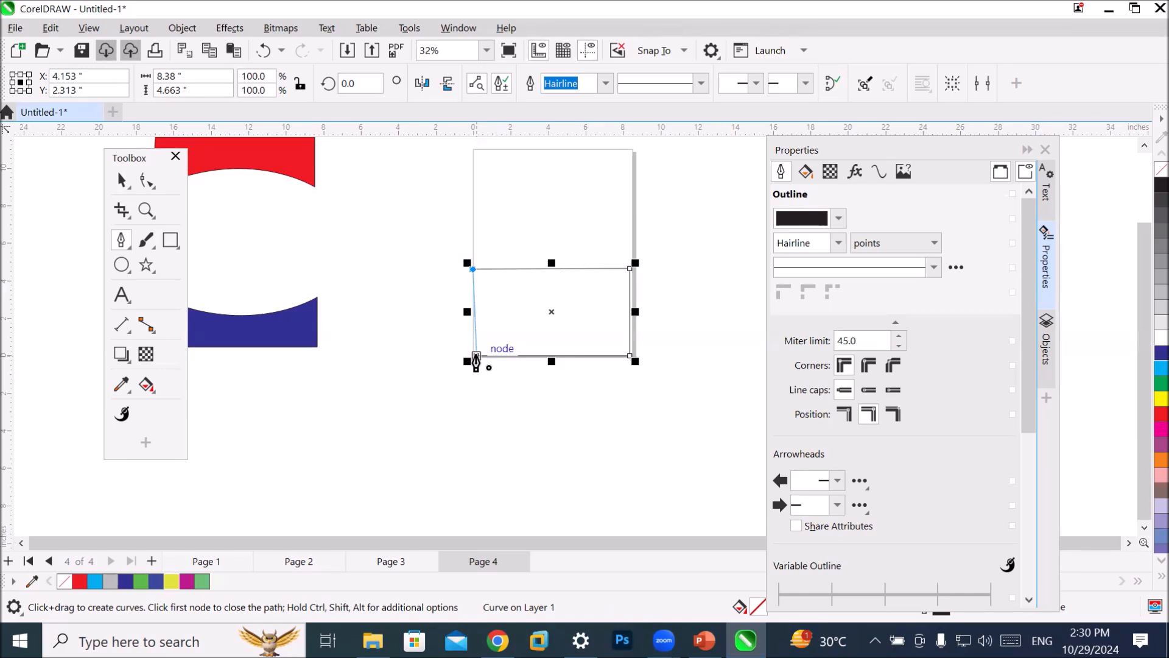
pyautogui.click(477, 360)
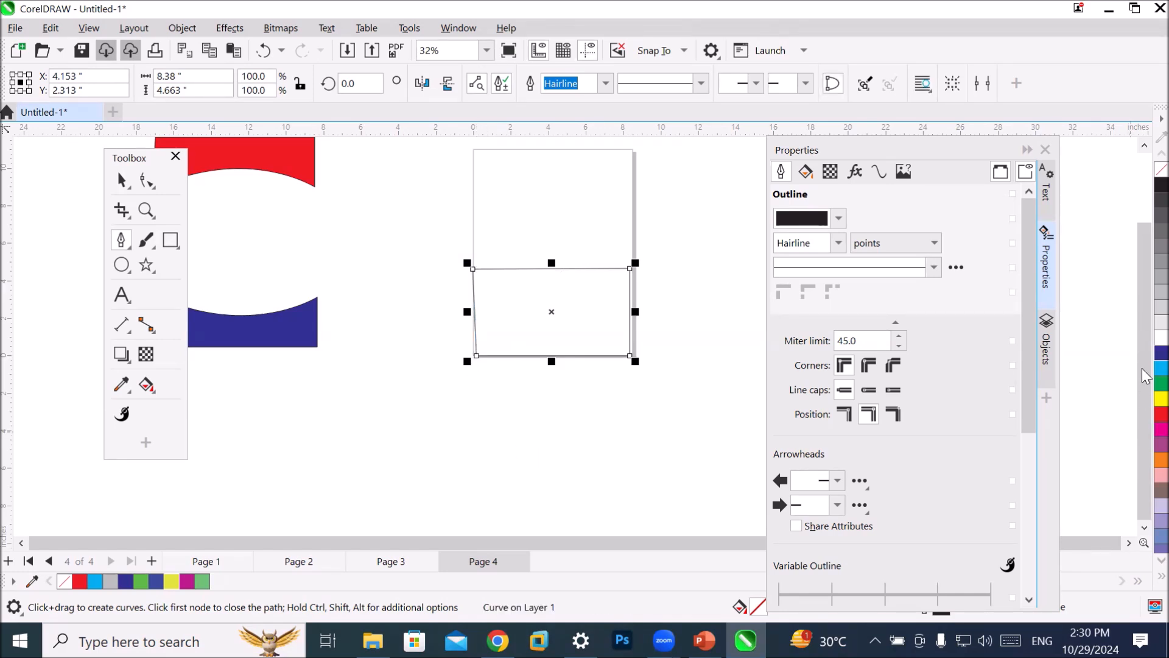
pyautogui.click(1160, 353)
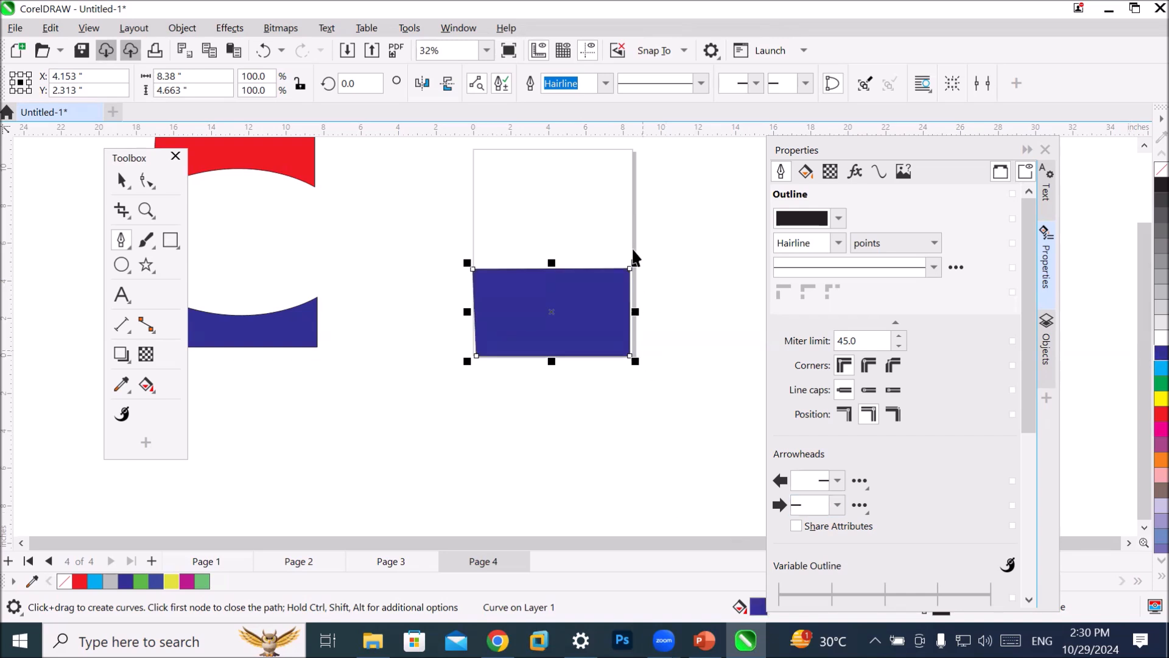
# Draw an open three-segment zigzag about 2.7 × 6.4 in from the page's upper-left corner down to the blue shape.
pyautogui.click(1144, 146)
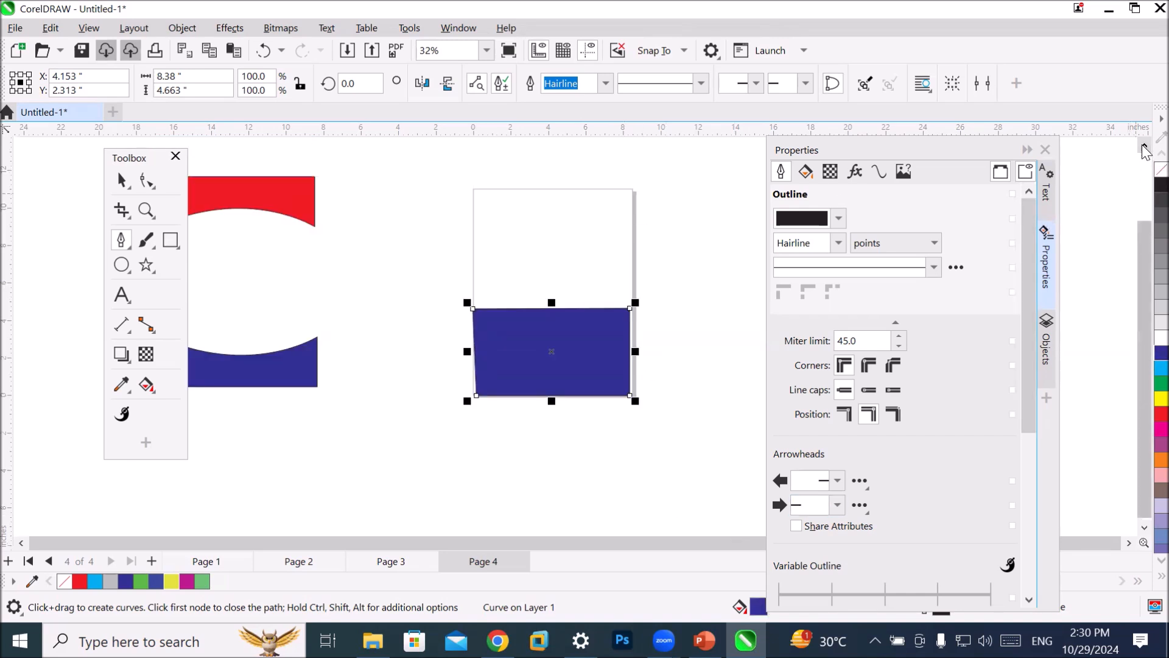
pyautogui.click(1144, 149)
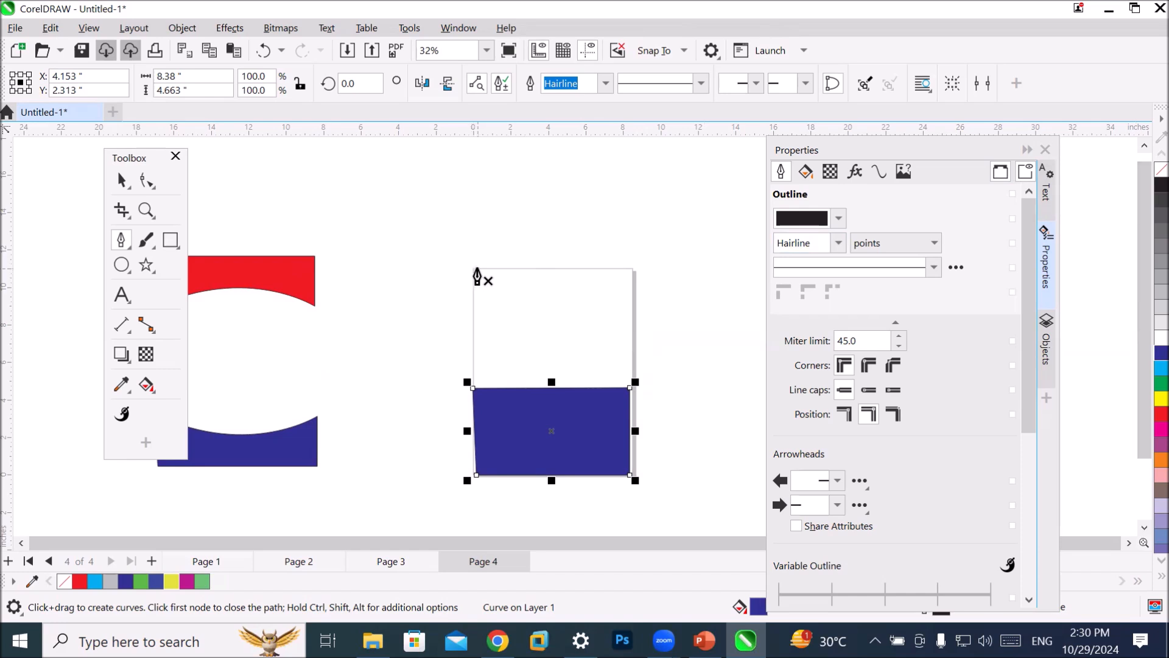
pyautogui.click(477, 268)
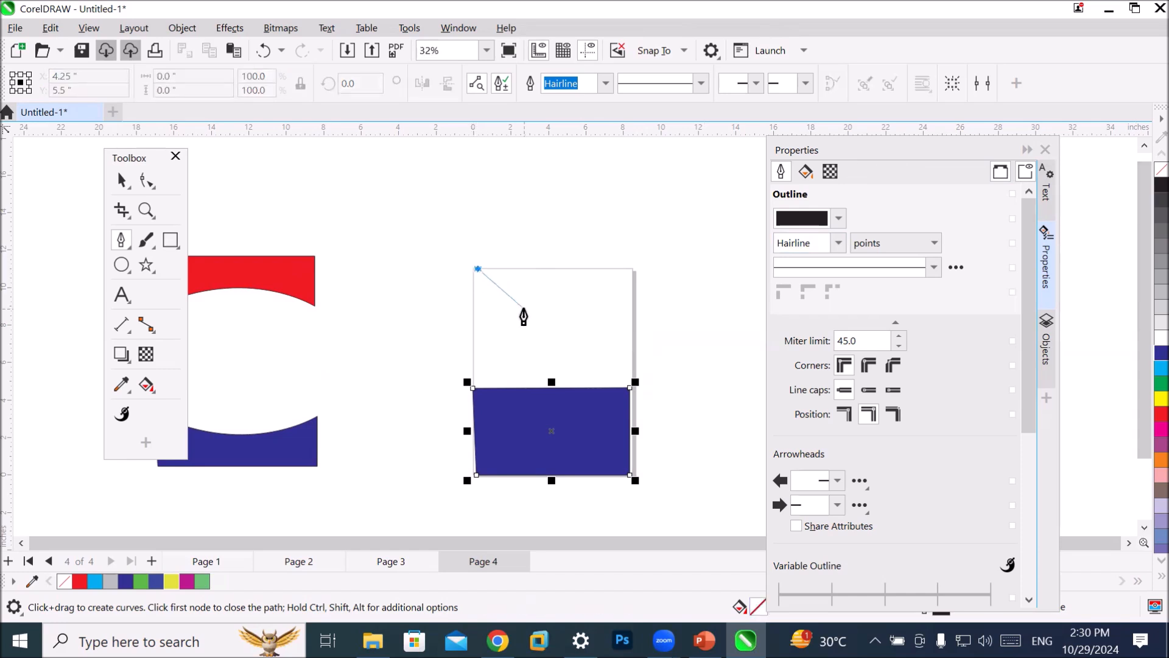
pyautogui.click(525, 310)
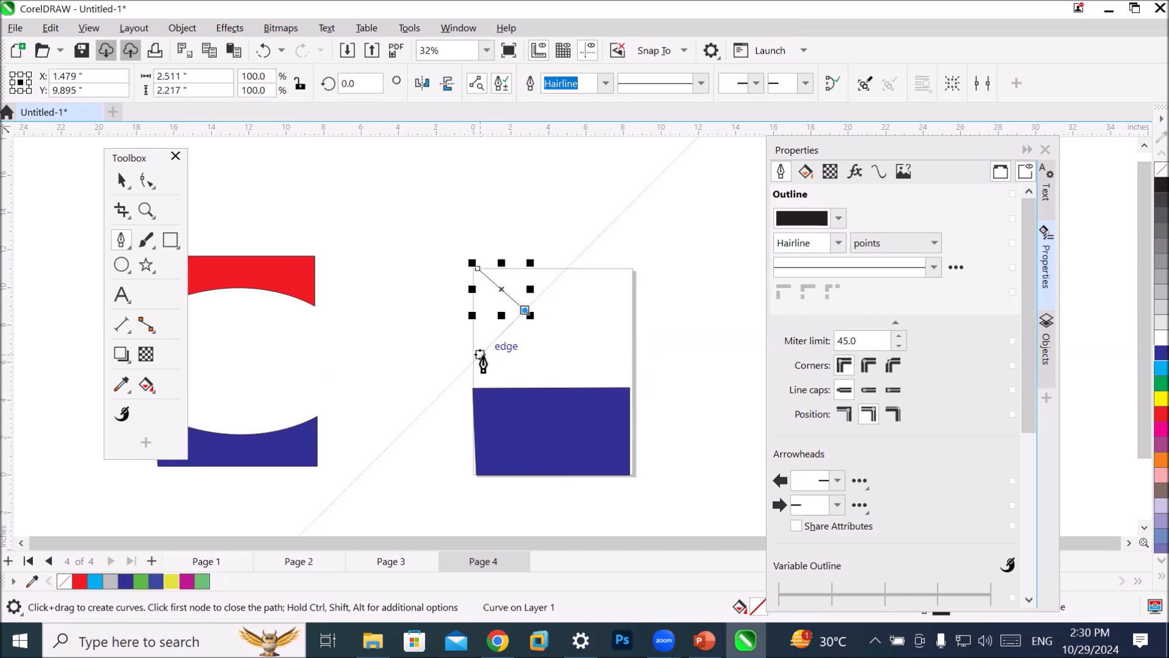
pyautogui.click(483, 356)
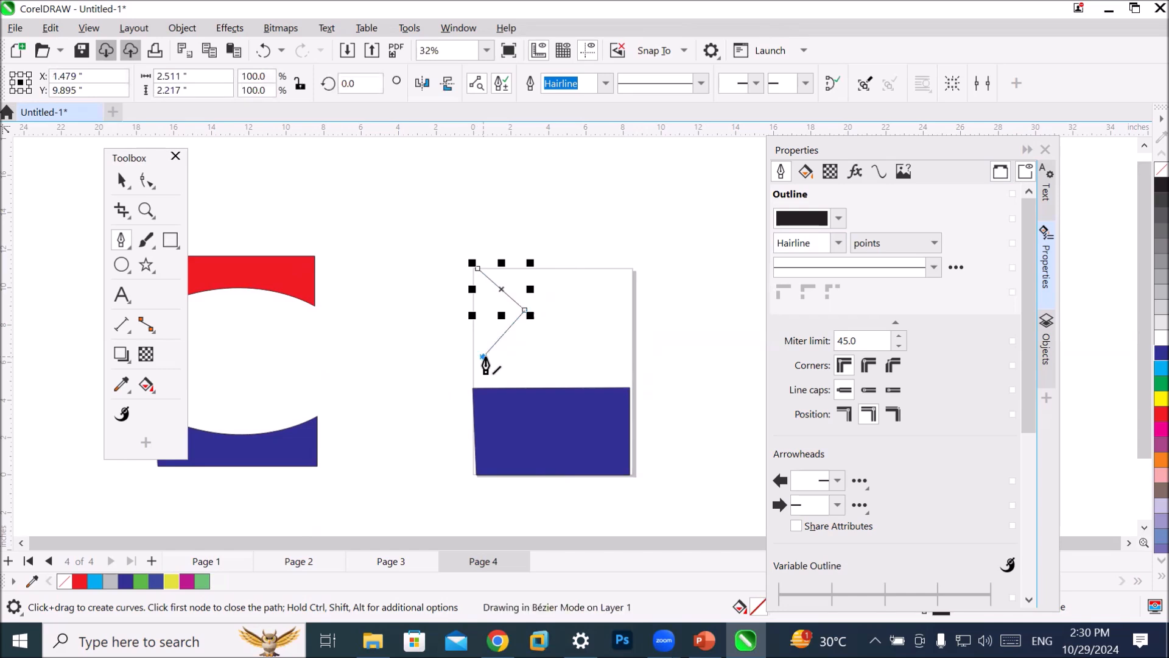
pyautogui.click(527, 387)
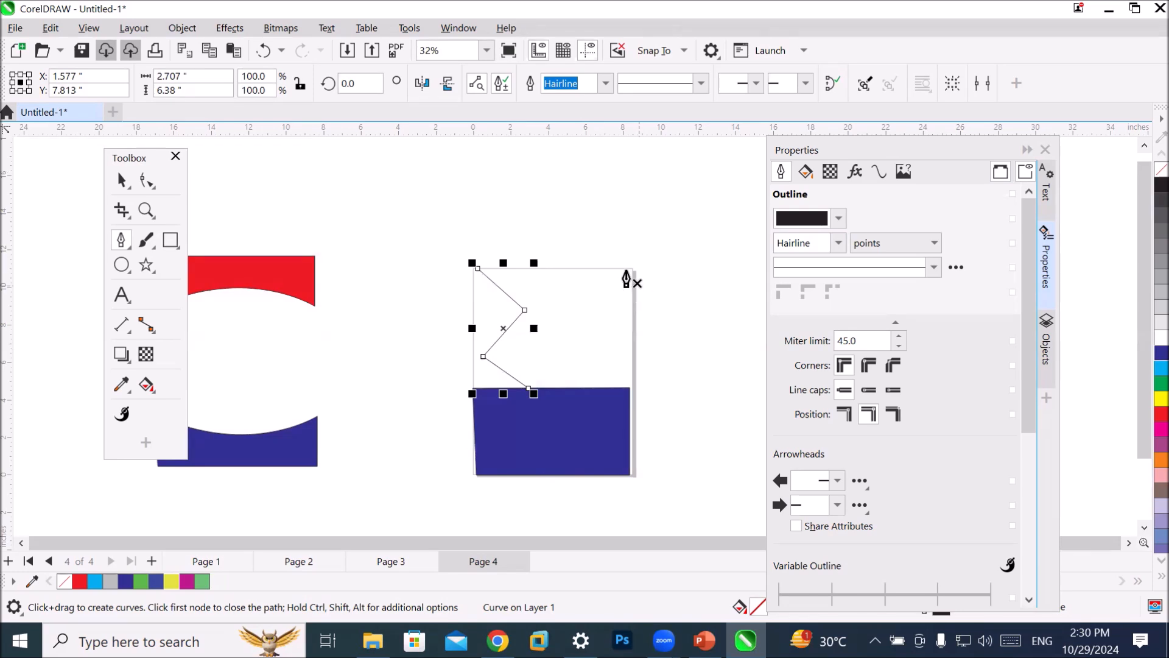
# Draw a closed jagged shape about 3 × 6 in from the page's upper-right corner down to the blue shape and fill it red.
pyautogui.click(635, 268)
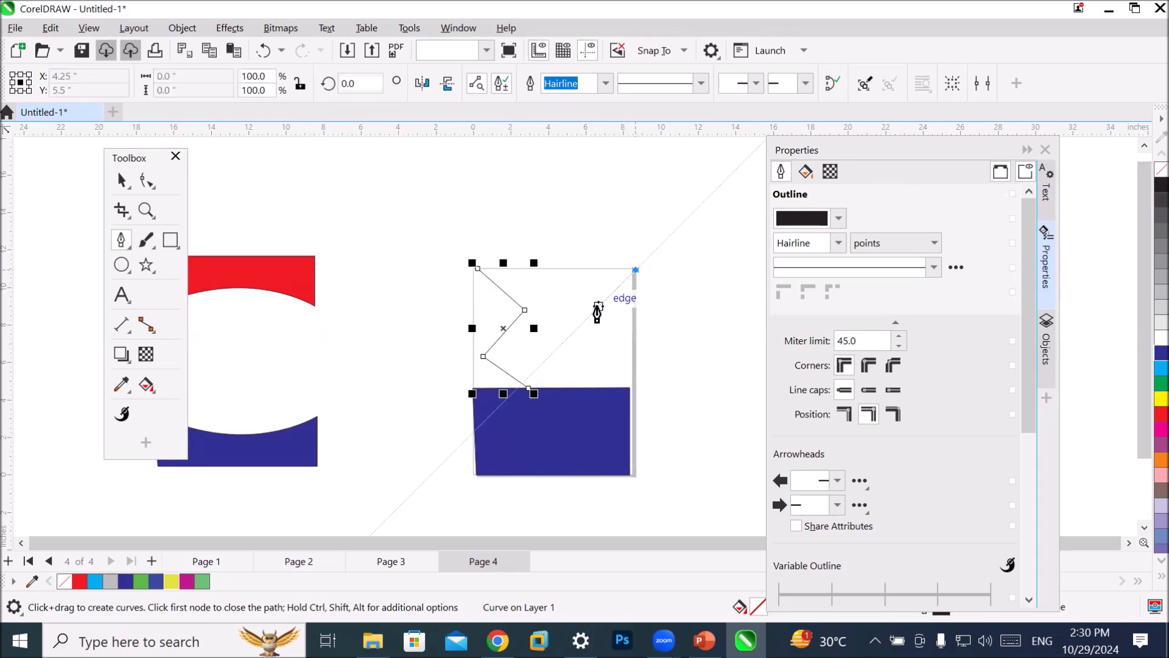
pyautogui.click(595, 331)
pyautogui.click(580, 349)
pyautogui.click(601, 367)
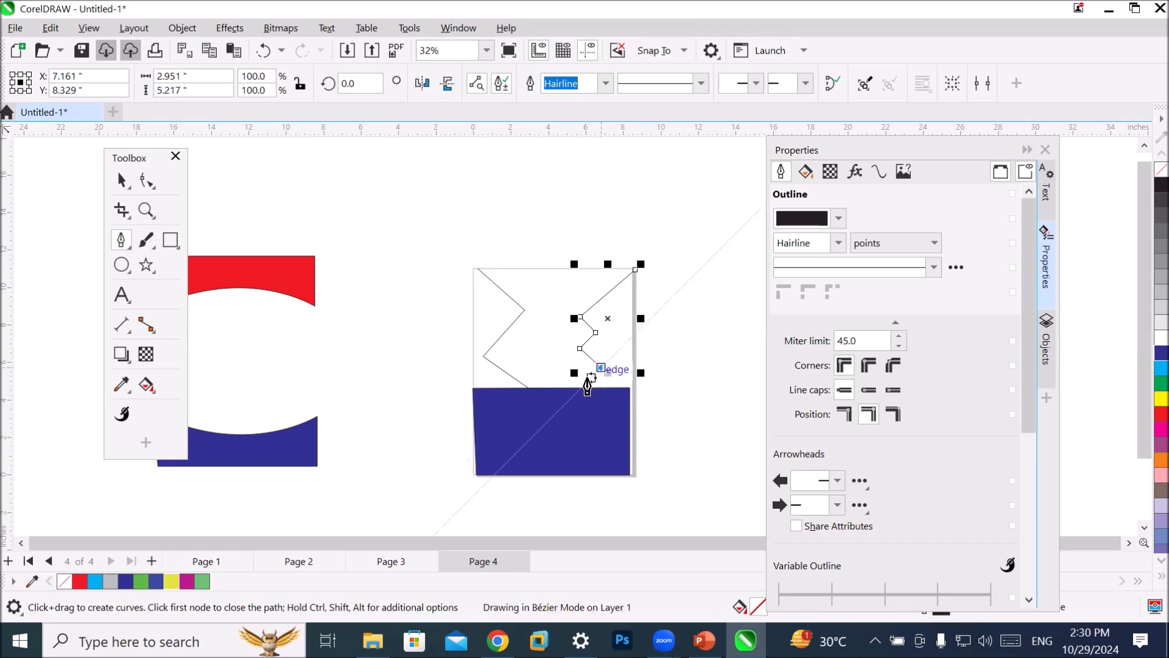
pyautogui.click(586, 383)
pyautogui.doubleClick(630, 383)
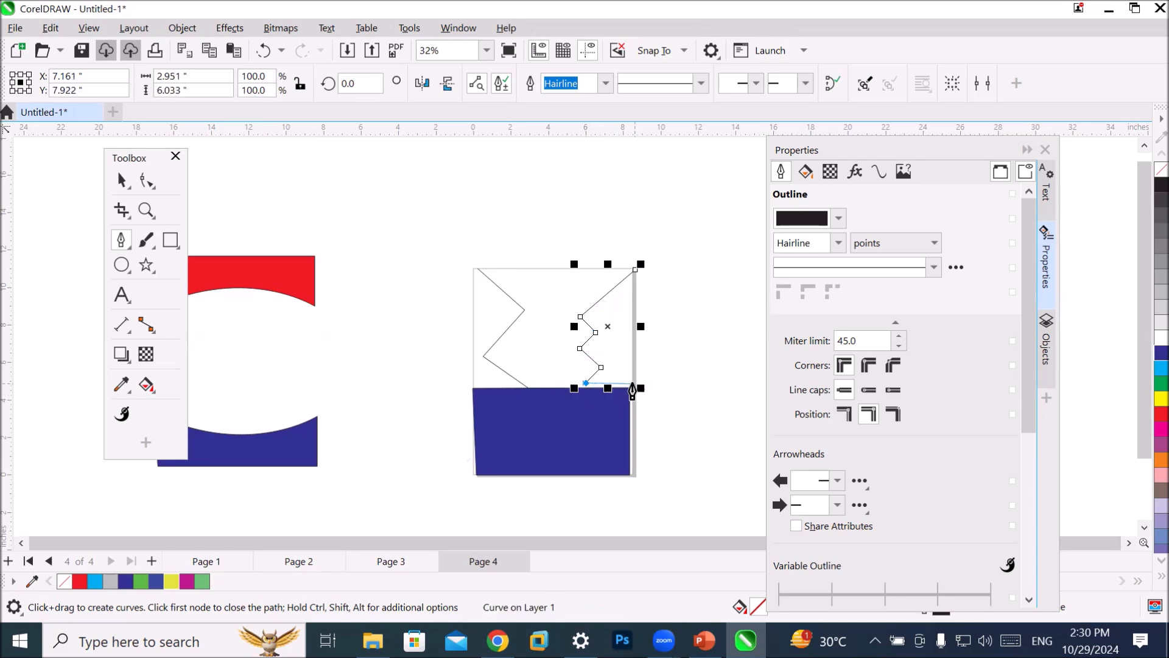
pyautogui.click(630, 383)
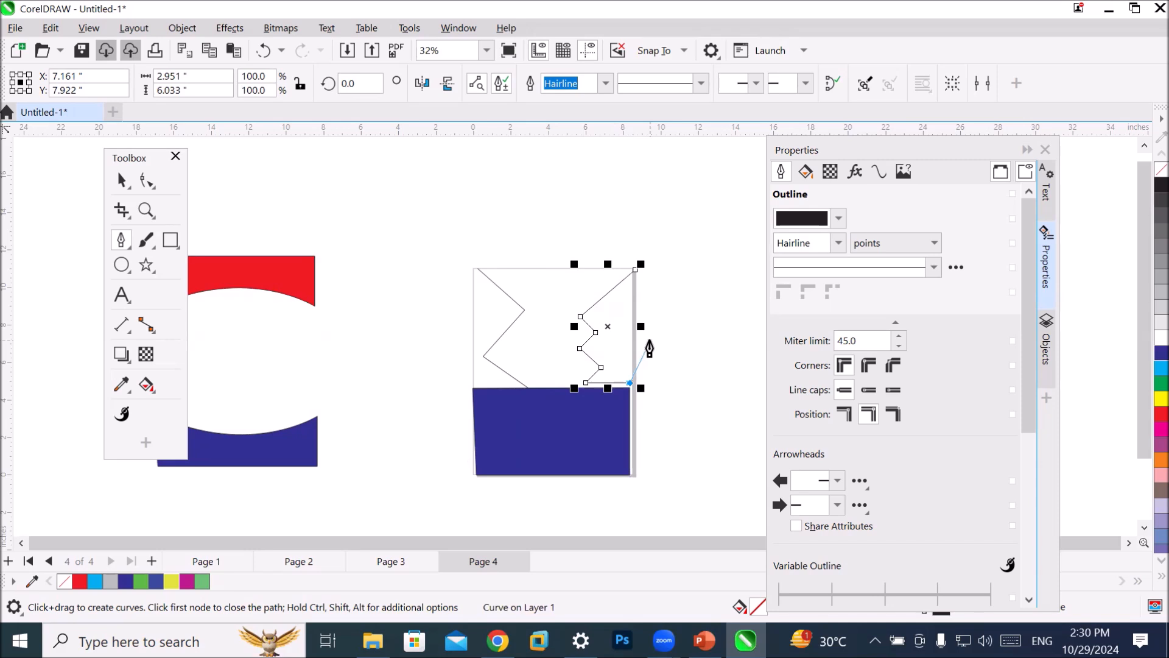
pyautogui.click(634, 277)
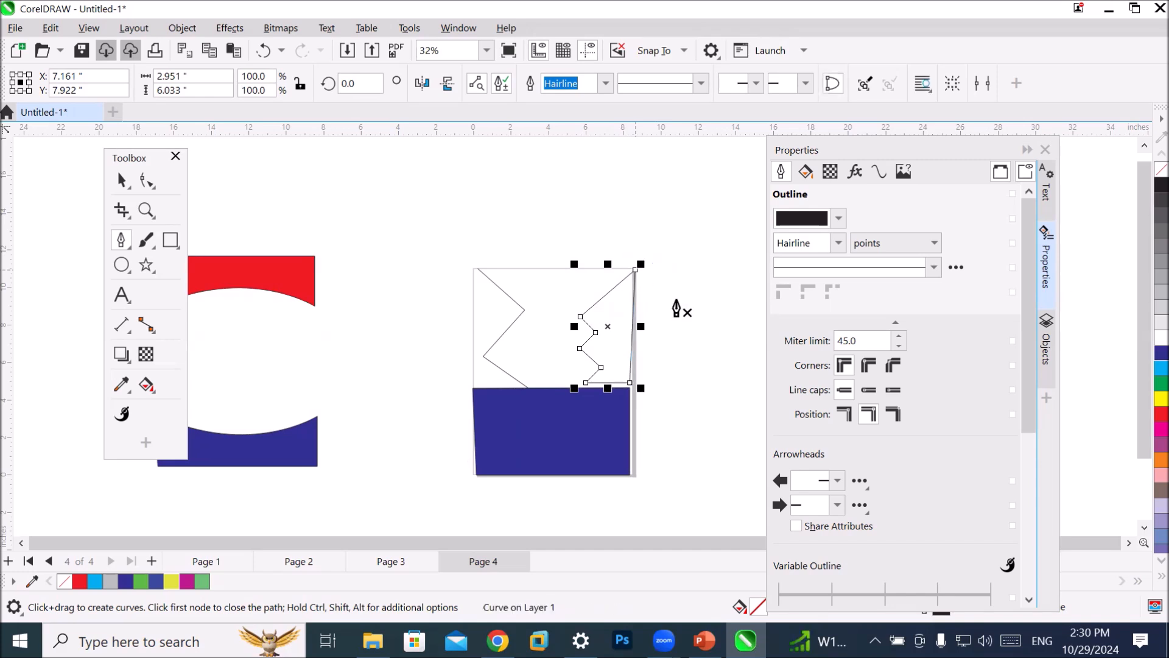
pyautogui.click(1160, 414)
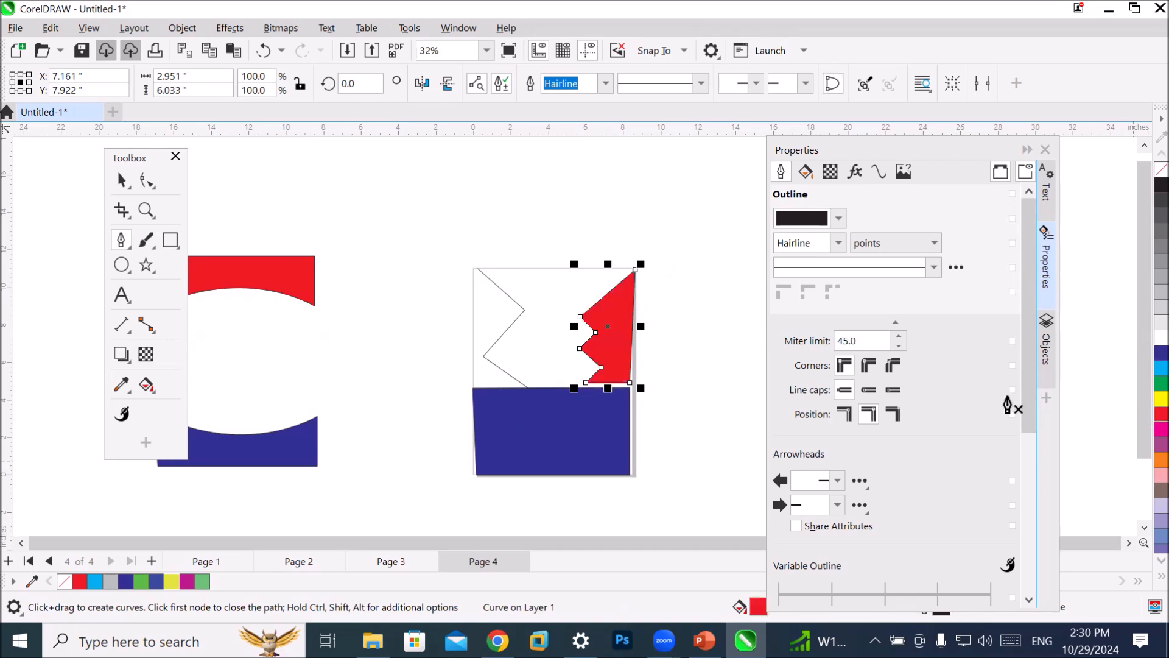
# Move the open zigzag off the page to the upper left and close it with a Freehand curve joining its two end nodes.
pyautogui.click(121, 180)
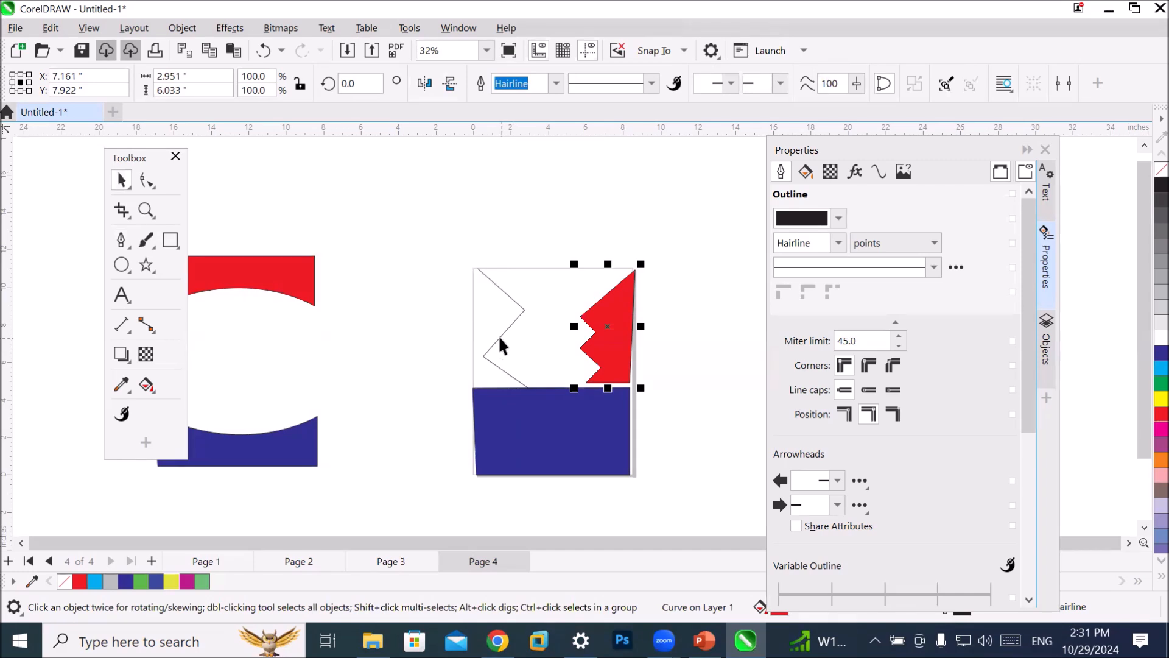
pyautogui.moveTo(500, 338); pyautogui.dragTo(421, 267)
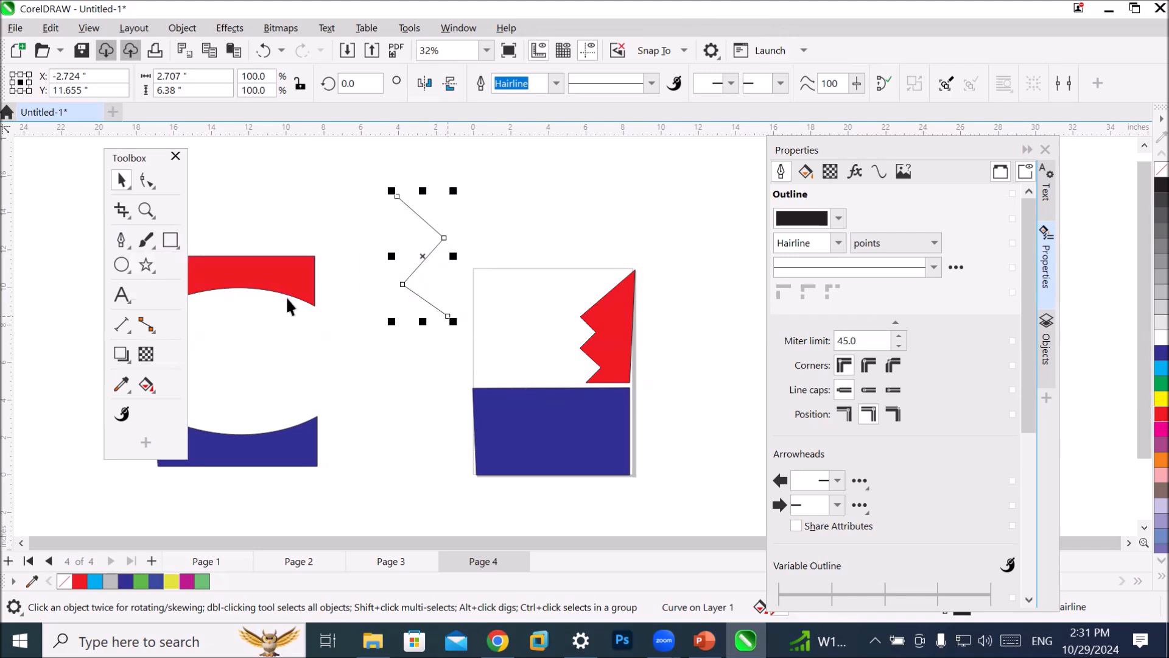
pyautogui.click(122, 241)
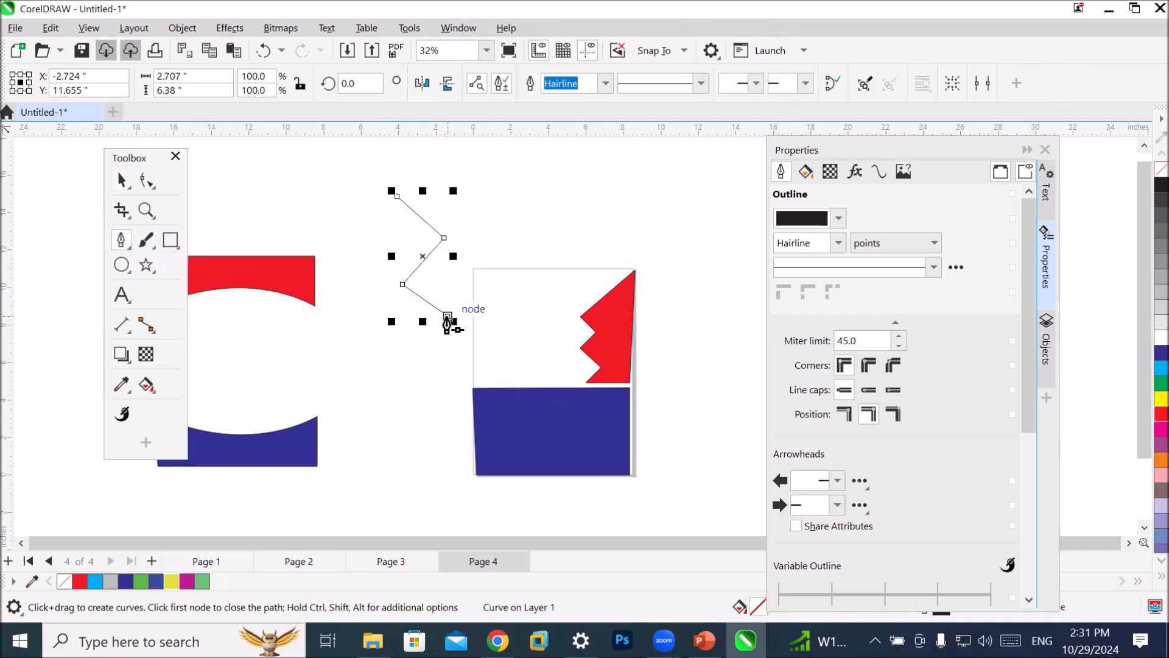
pyautogui.click(121, 242)
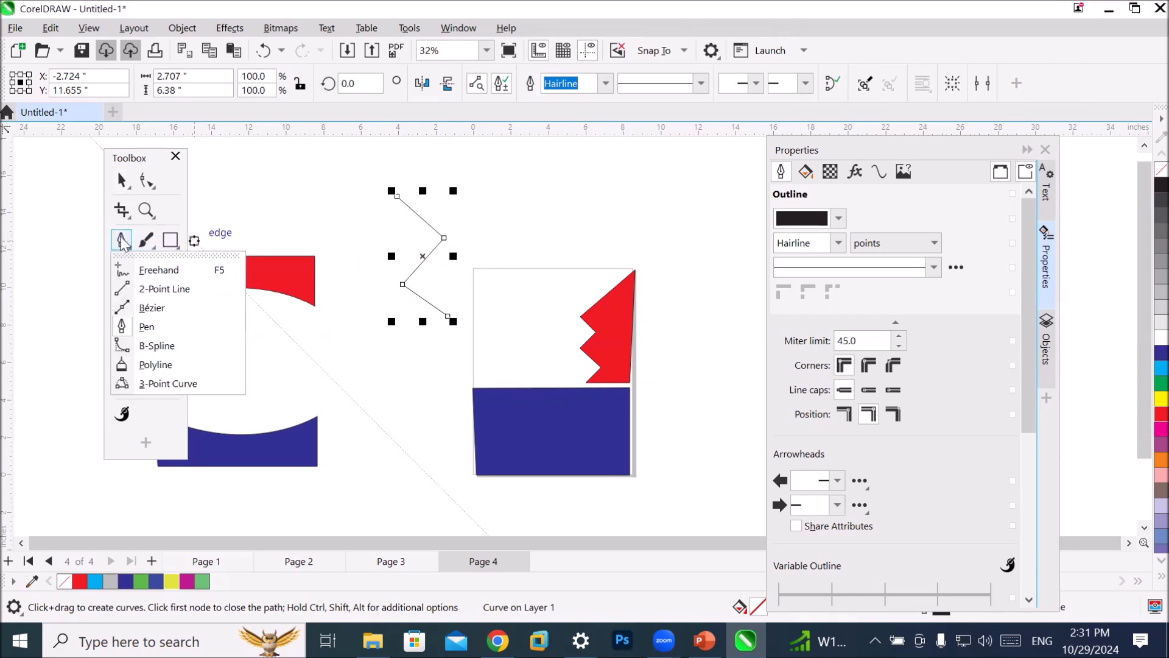
pyautogui.click(152, 271)
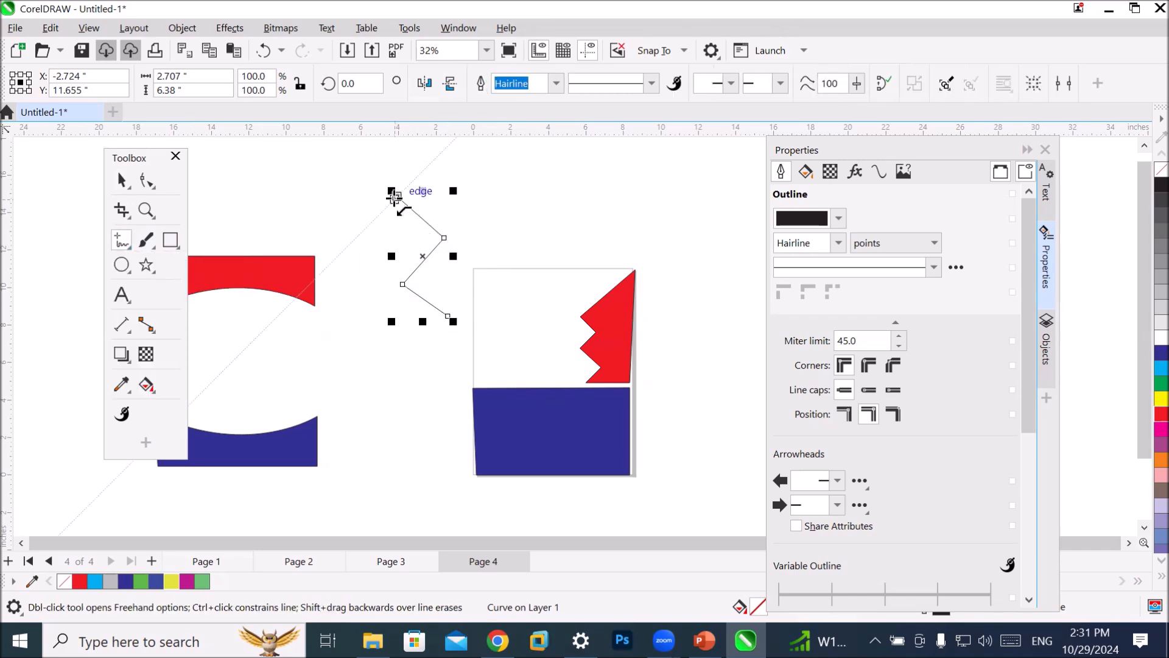
pyautogui.moveTo(393, 195)
pyautogui.mouseDown()
pyautogui.moveTo(365, 300)
pyautogui.moveTo(372, 328)
pyautogui.moveTo(391, 351)
pyautogui.moveTo(448, 316)
pyautogui.mouseUp()
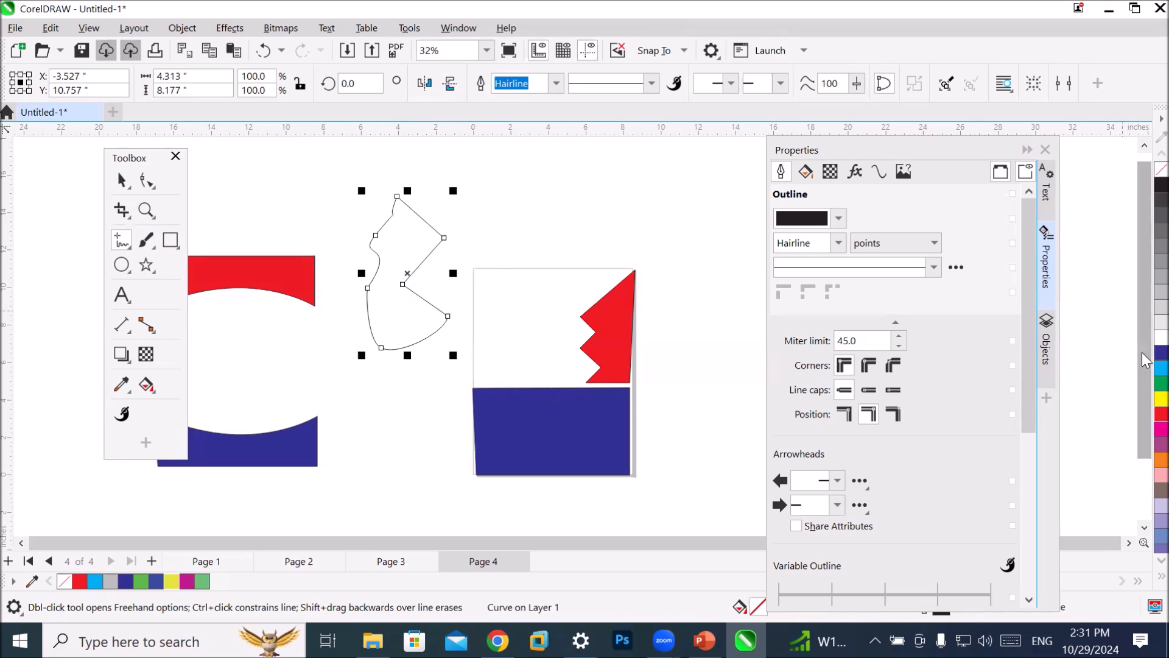
# Fill the closed zigzag shape beside the page with blue and delete it.
pyautogui.click(1160, 352)
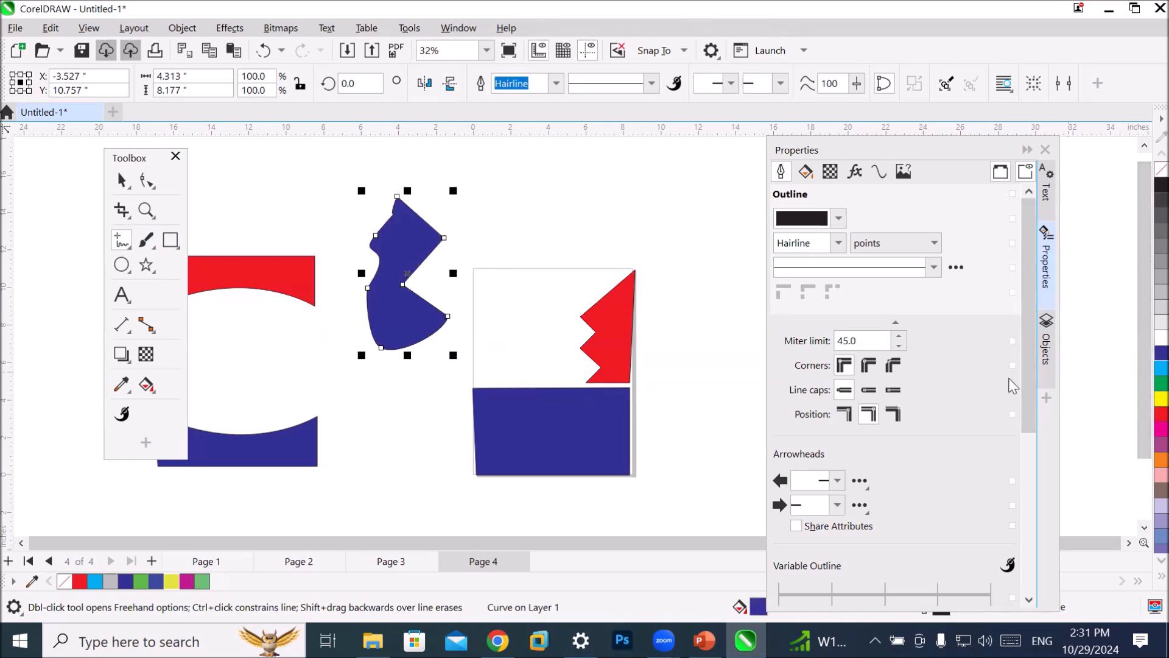
pyautogui.press('Delete')
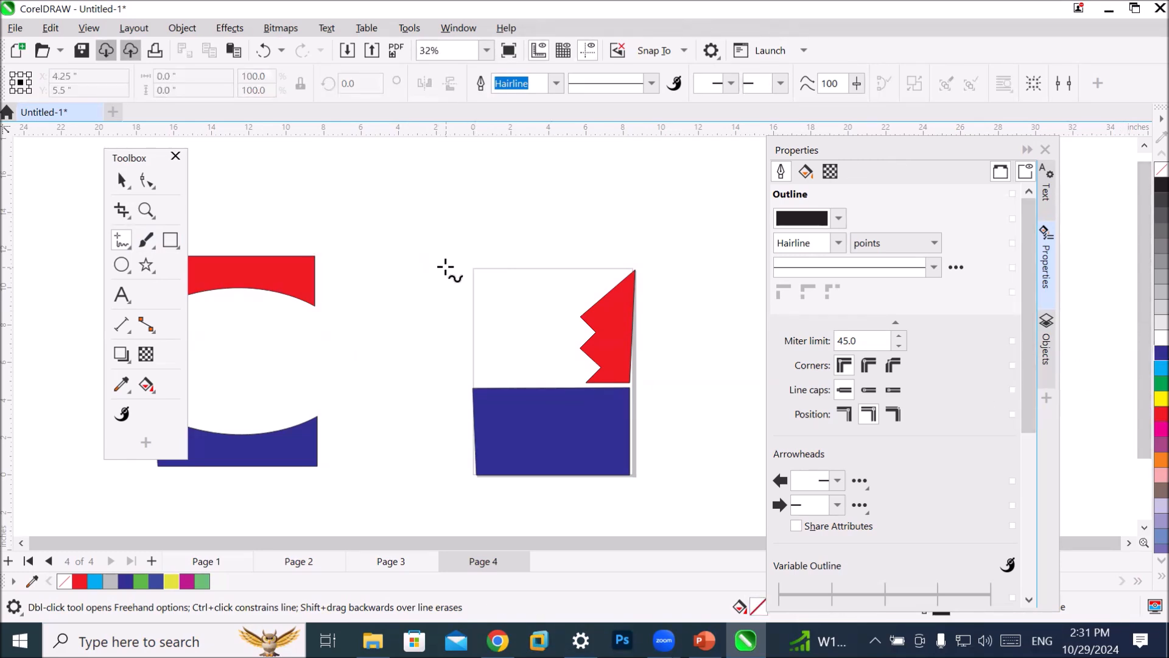
# Draw an open four-segment path about 3.8 × 5.6 in with the Pen tool in the page's upper-left area, notched inward on its left side.
pyautogui.click(120, 244)
pyautogui.click(149, 243)
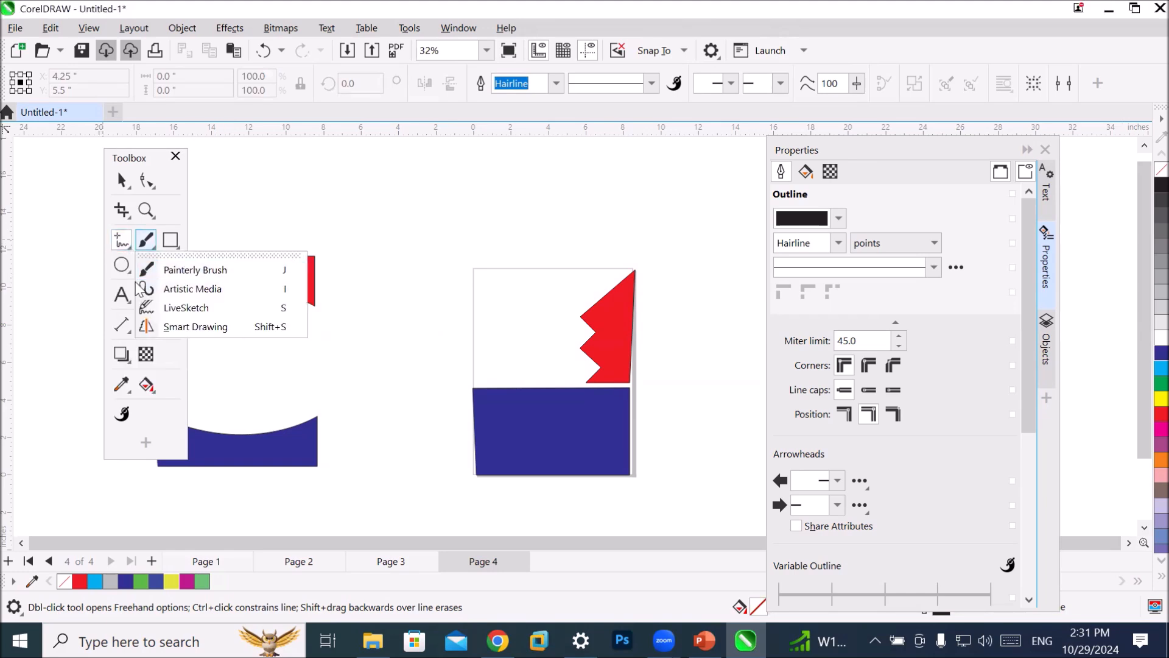
pyautogui.click(122, 265)
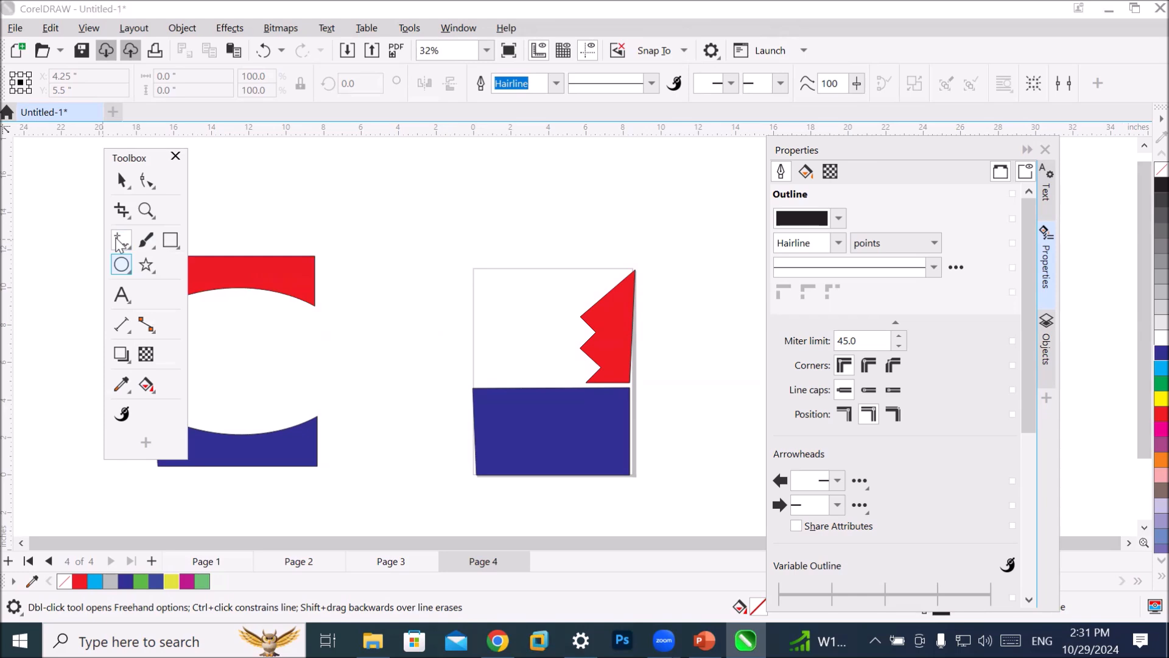
pyautogui.click(121, 244)
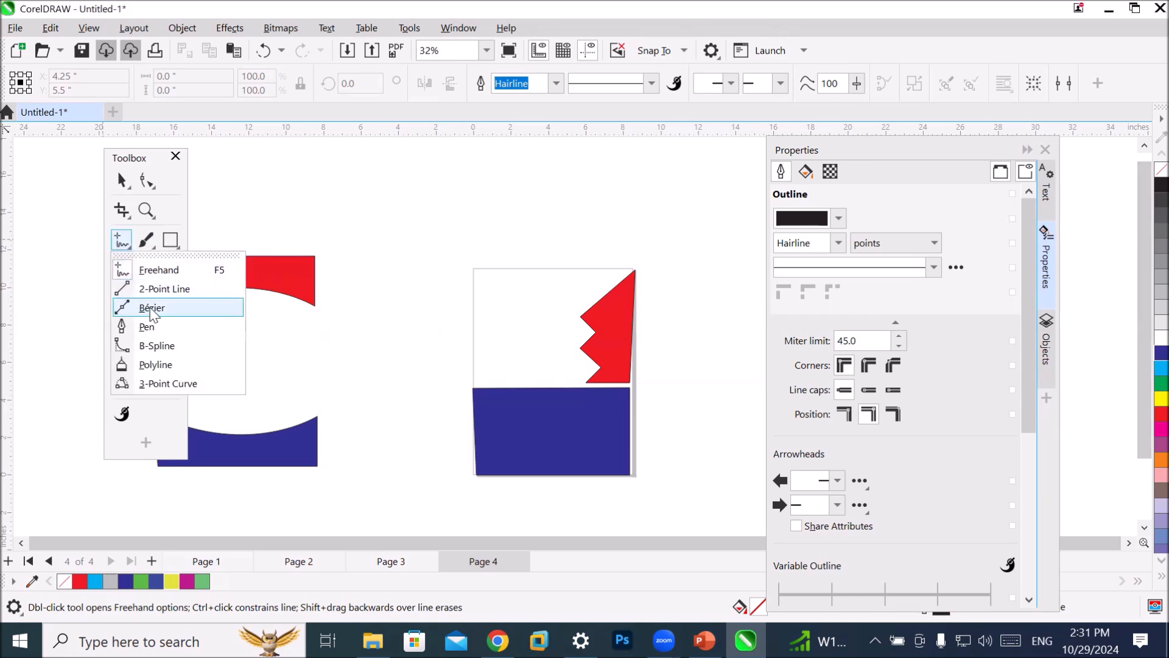
pyautogui.click(146, 327)
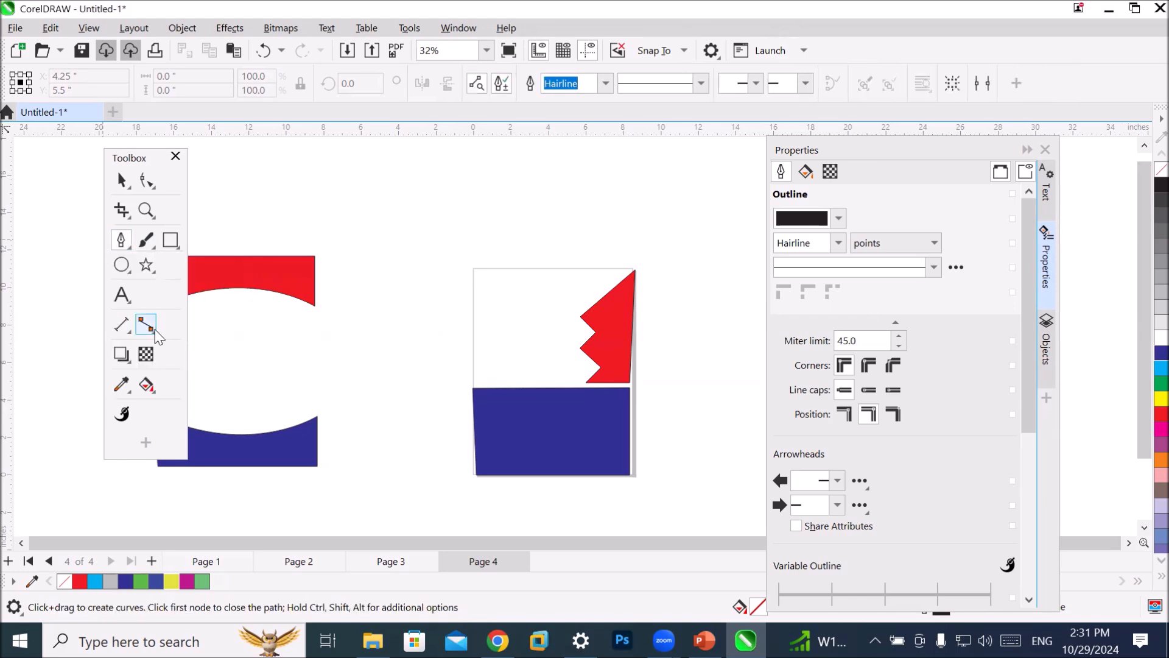
pyautogui.click(580, 348)
pyautogui.click(538, 268)
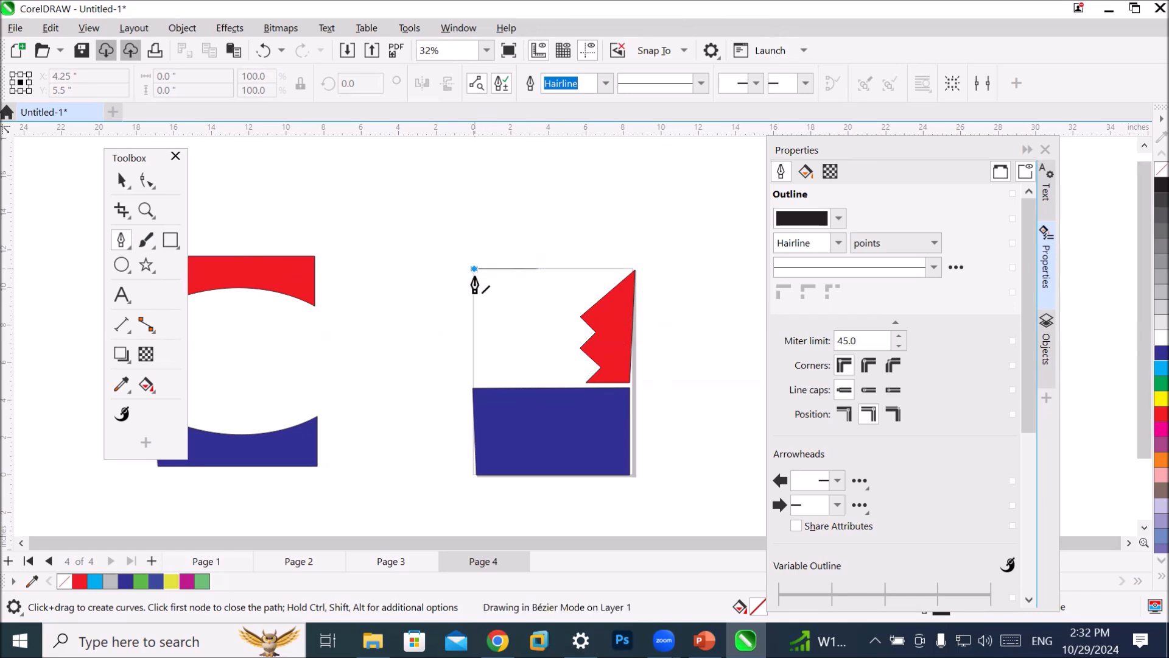
pyautogui.click(473, 268)
pyautogui.click(499, 328)
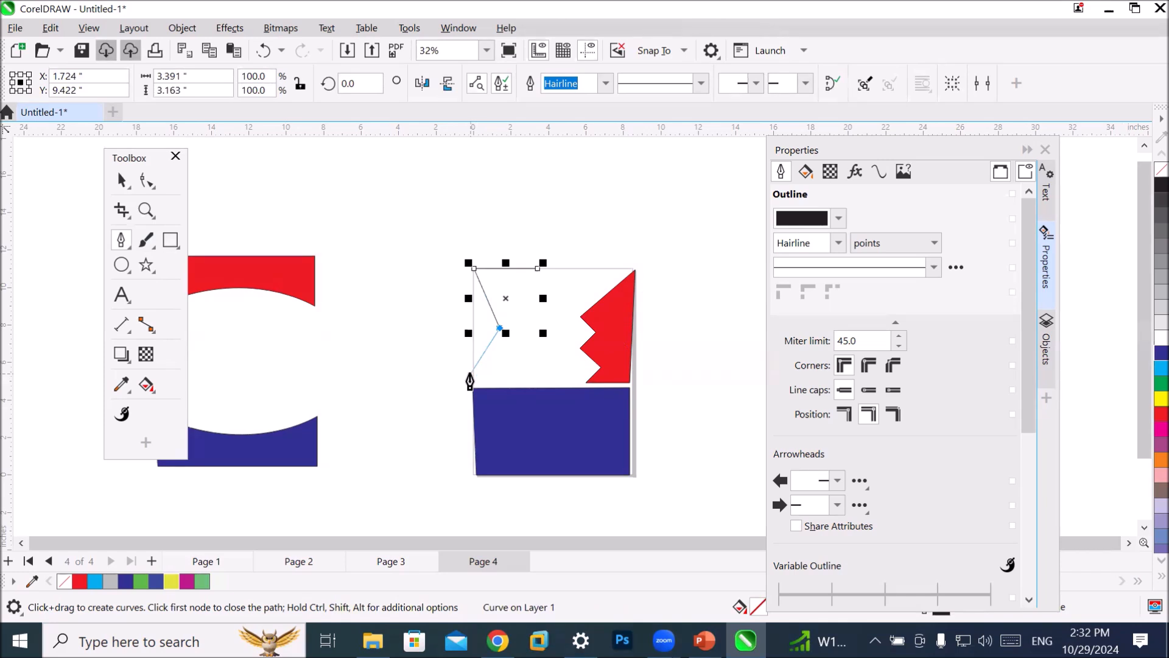
pyautogui.click(470, 373)
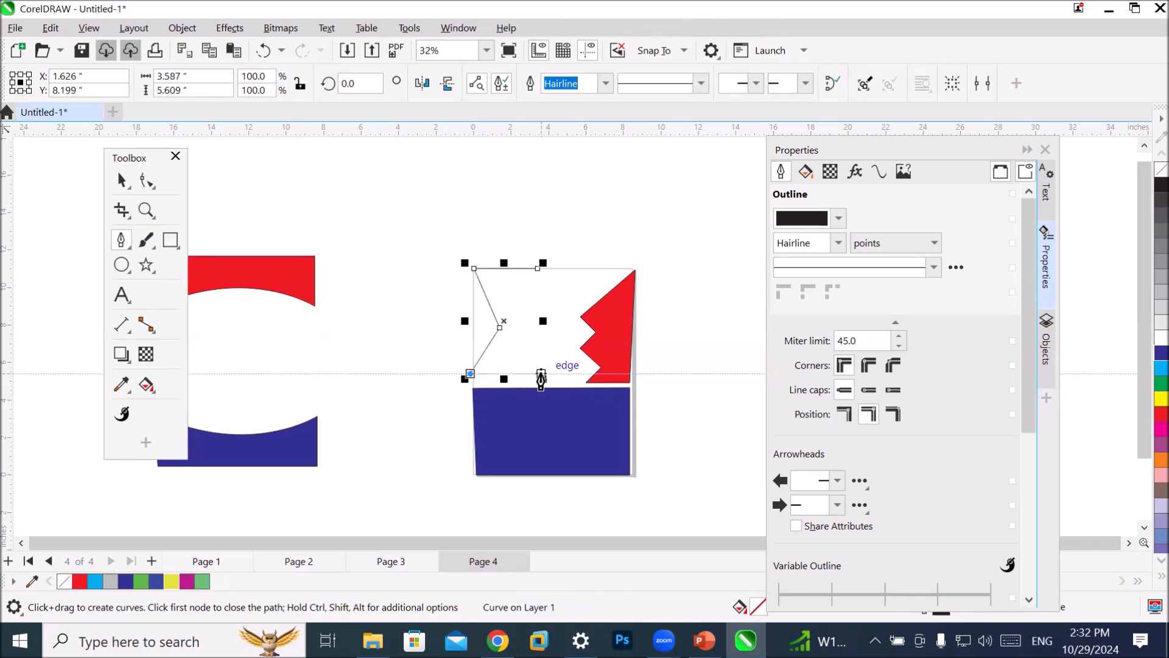
pyautogui.click(541, 374)
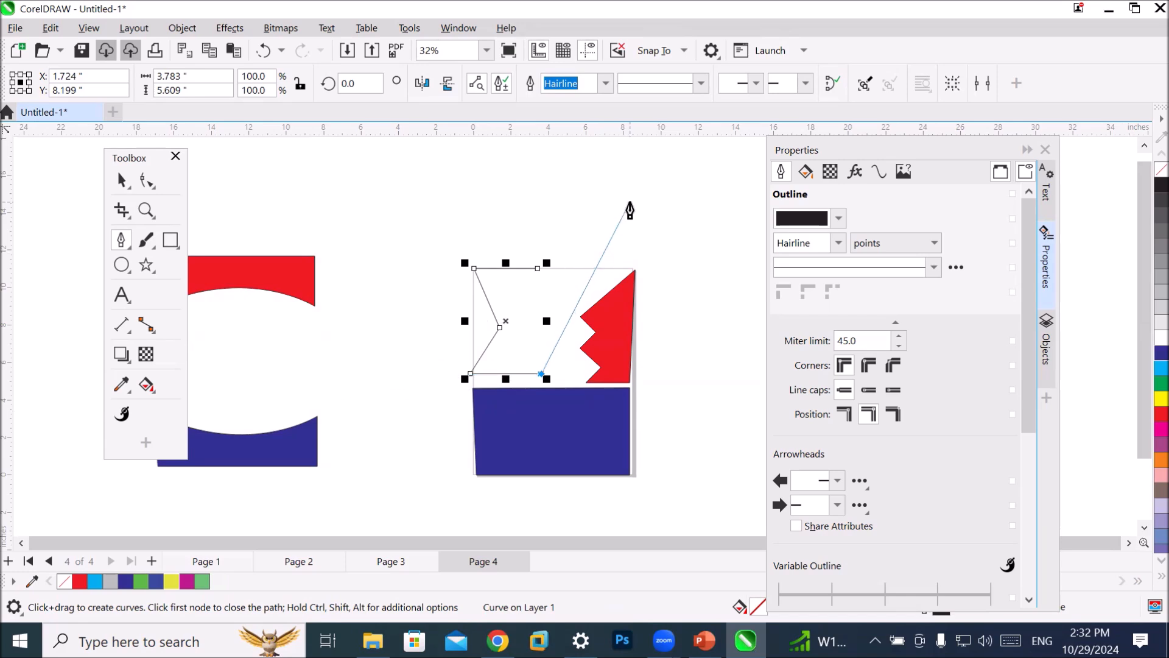
pyautogui.press('Escape')
# Set the open path's outline width to 10 pt and its outline color to red.
pyautogui.click(605, 84)
pyautogui.click(583, 230)
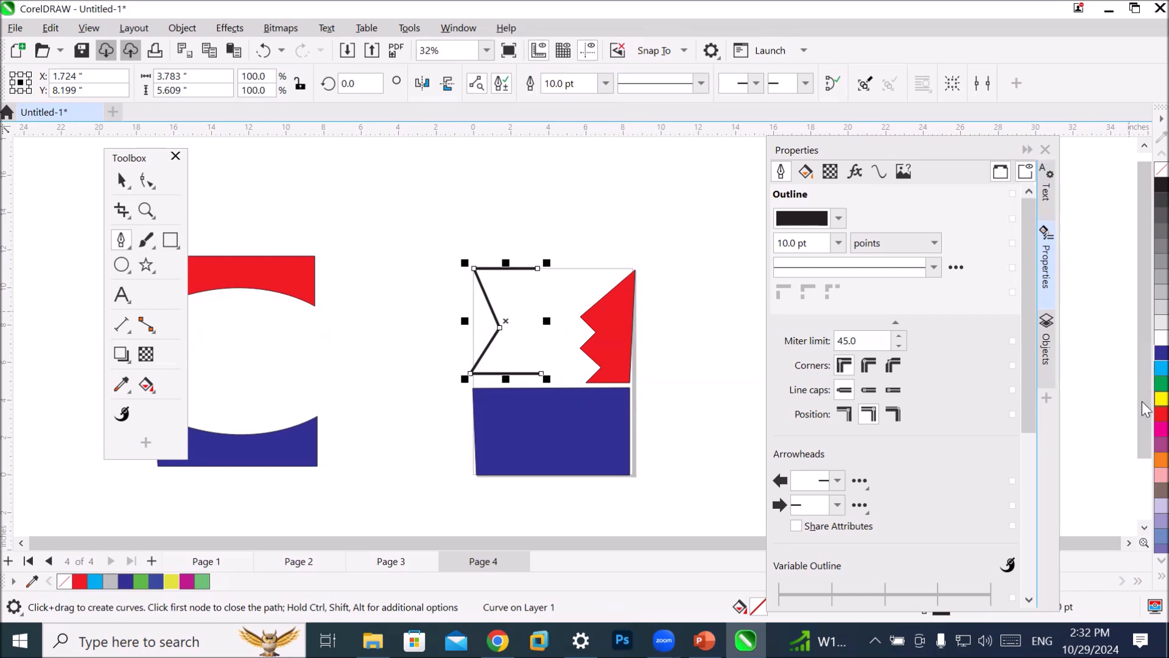
pyautogui.rightClick(1160, 414)
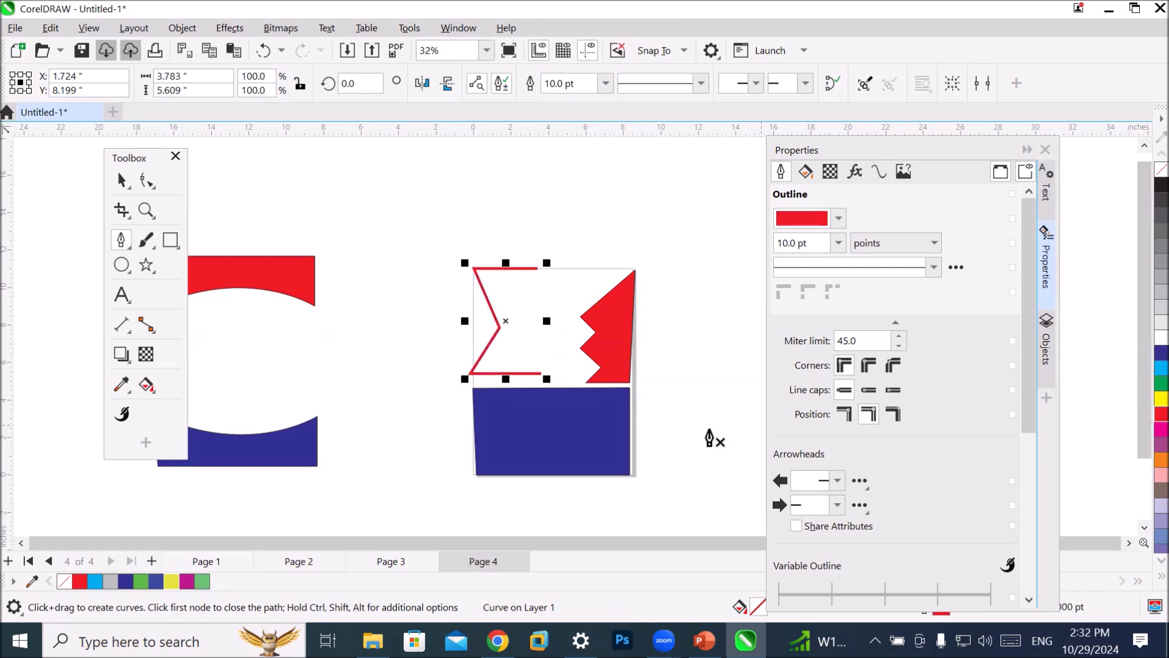
# Draw a 2-Point Line from the red path's upper open end to its lower open end.
pyautogui.scroll(2, 575, 298)
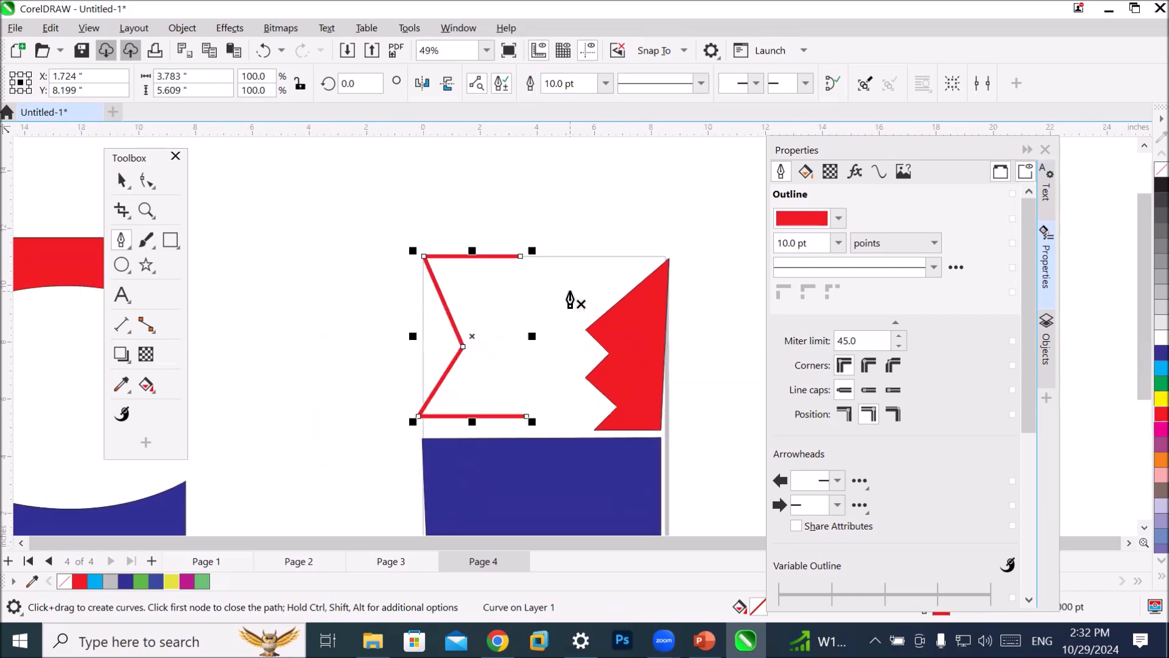
pyautogui.scroll(1, 570, 300)
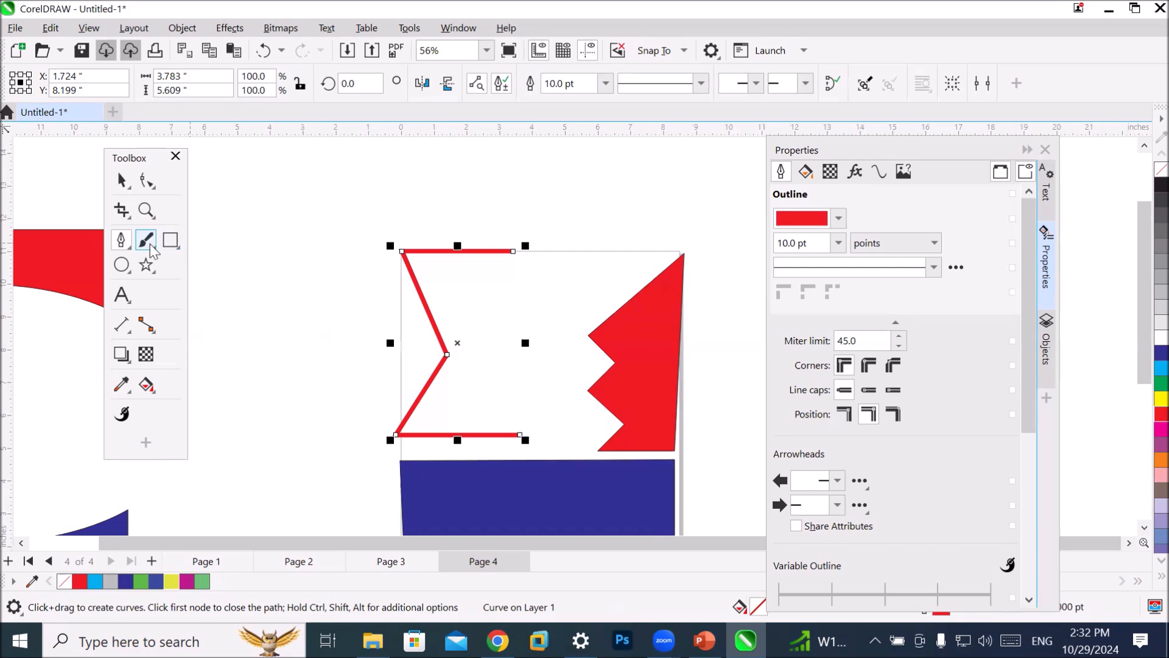
pyautogui.click(121, 242)
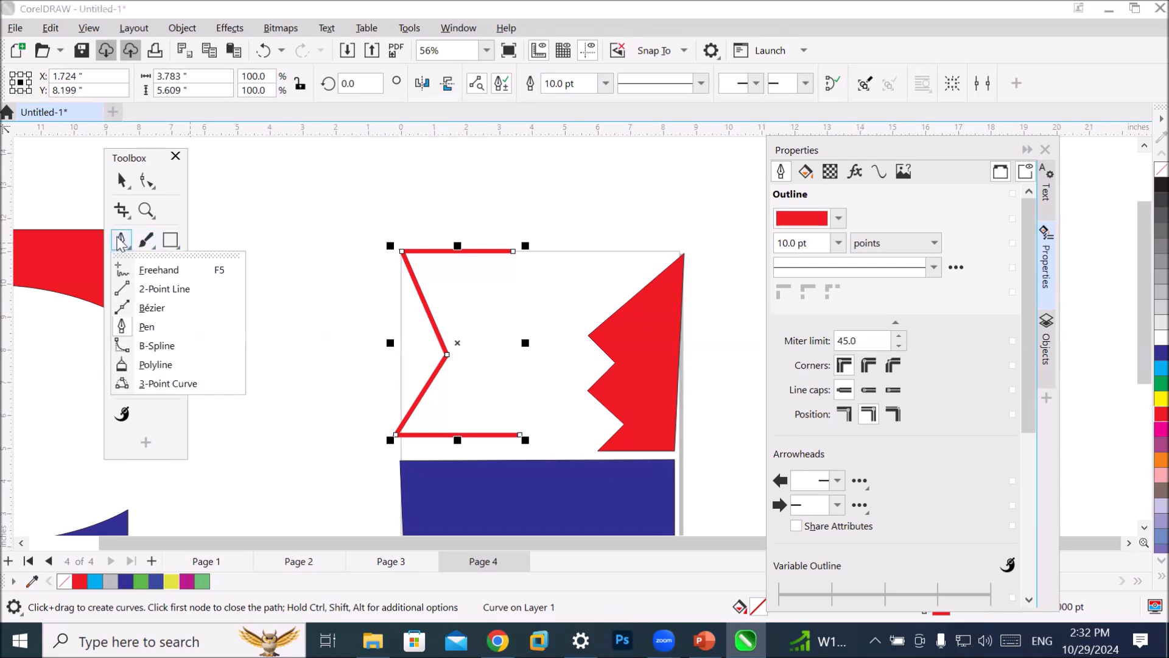
pyautogui.click(175, 289)
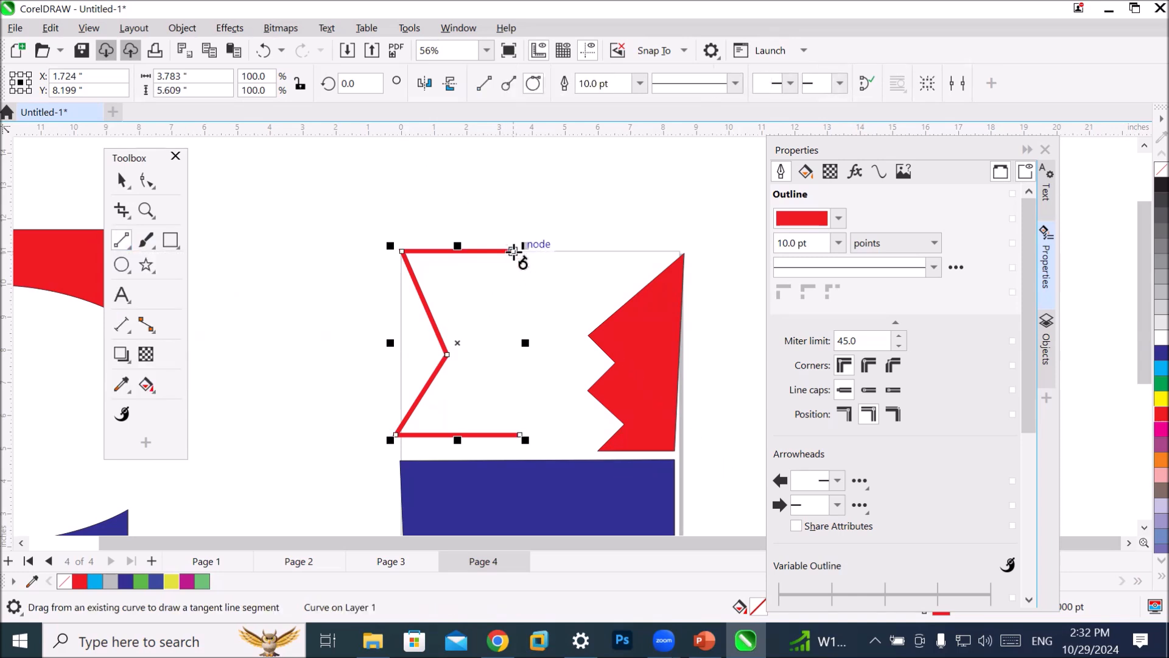
pyautogui.moveTo(513, 250); pyautogui.dragTo(520, 435)
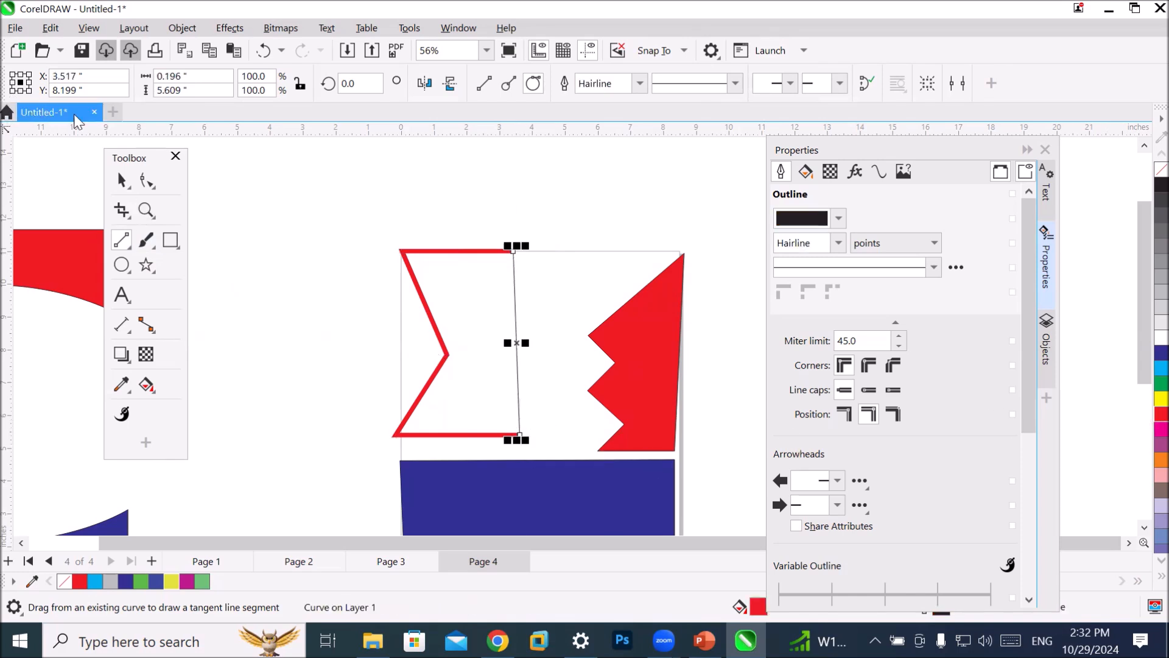
# Move the joining line away from the red path's open end and delete it.
pyautogui.scroll(5, 549, 265)
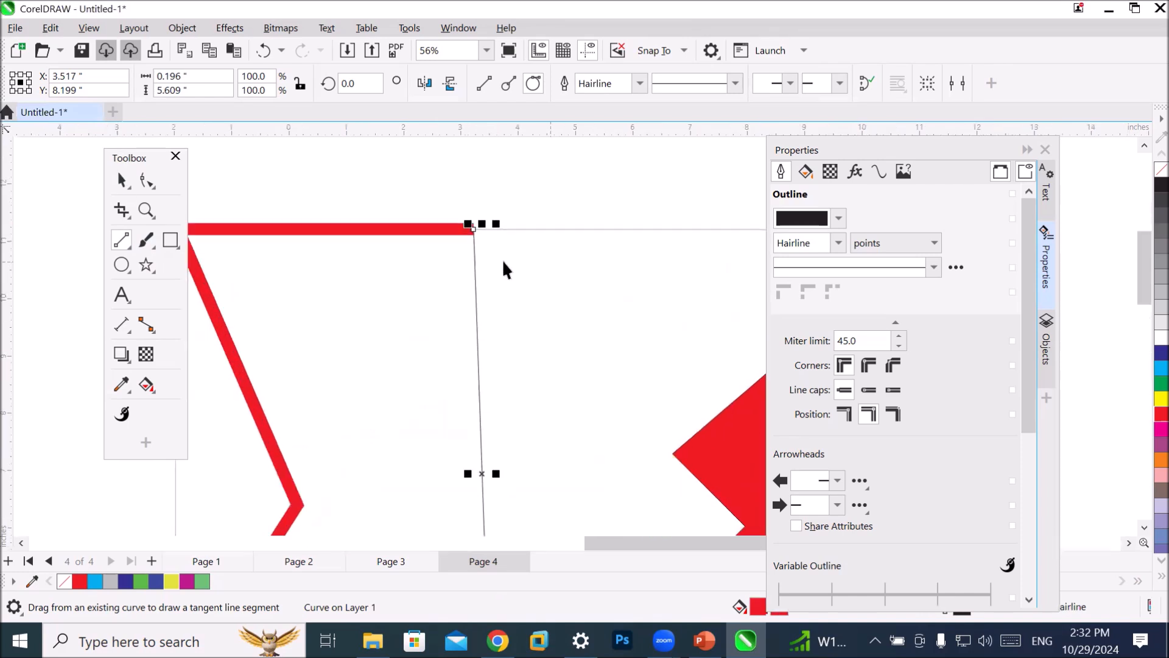
pyautogui.press('space')
pyautogui.scroll(1, 470, 246)
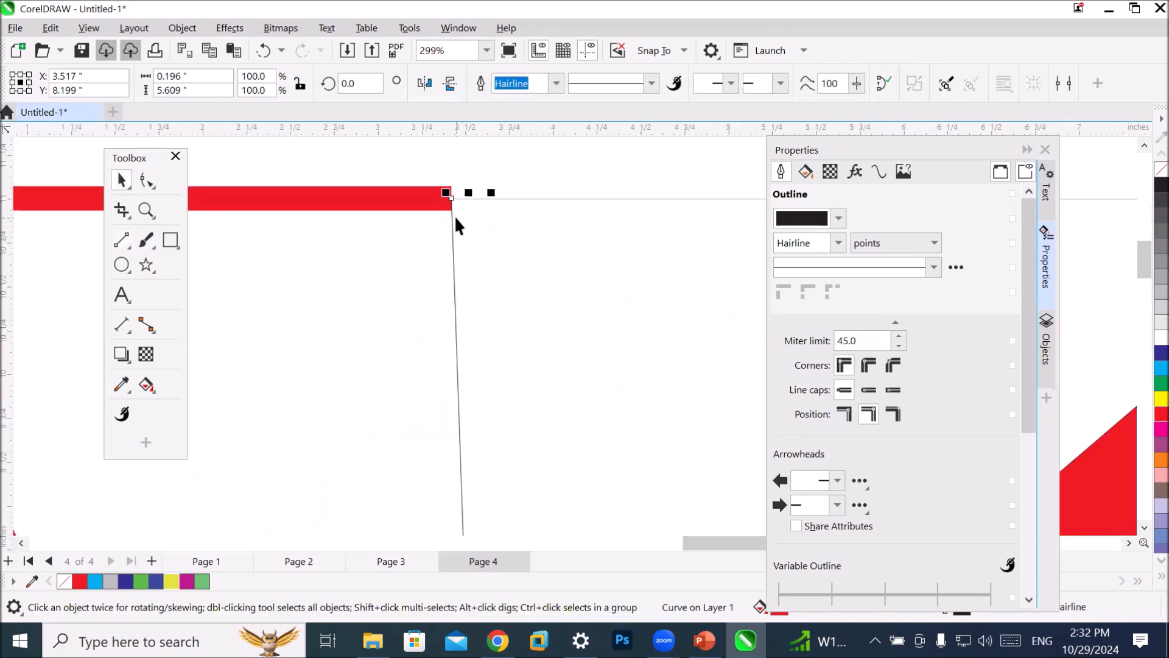
pyautogui.moveTo(459, 199); pyautogui.dragTo(486, 214)
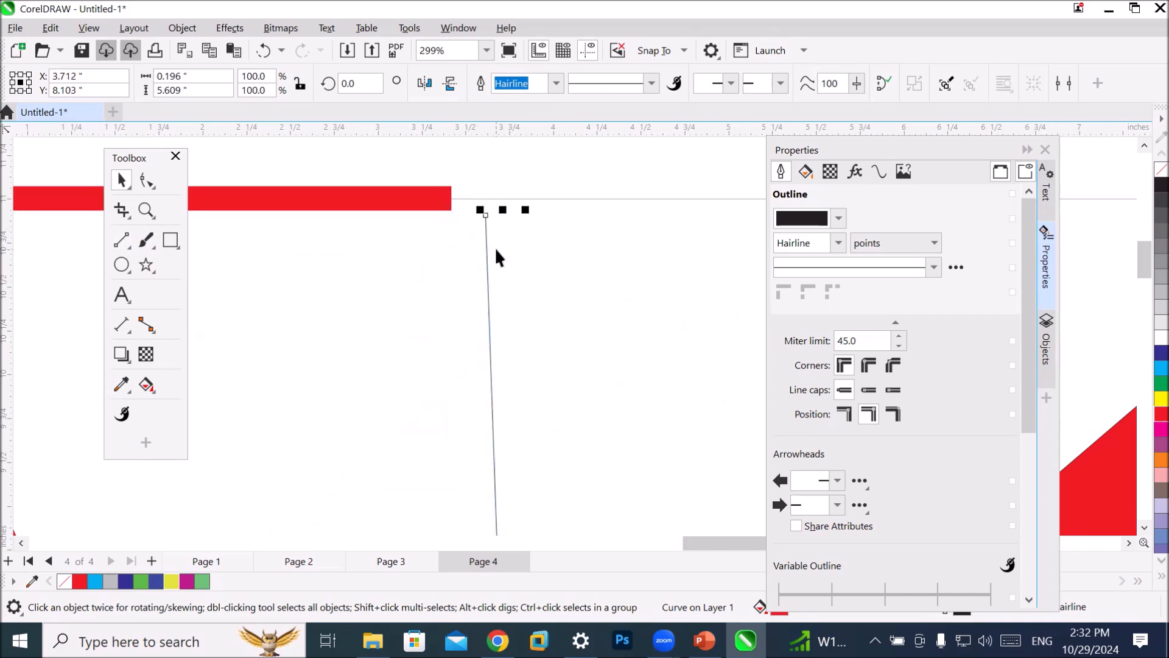
pyautogui.press('Delete')
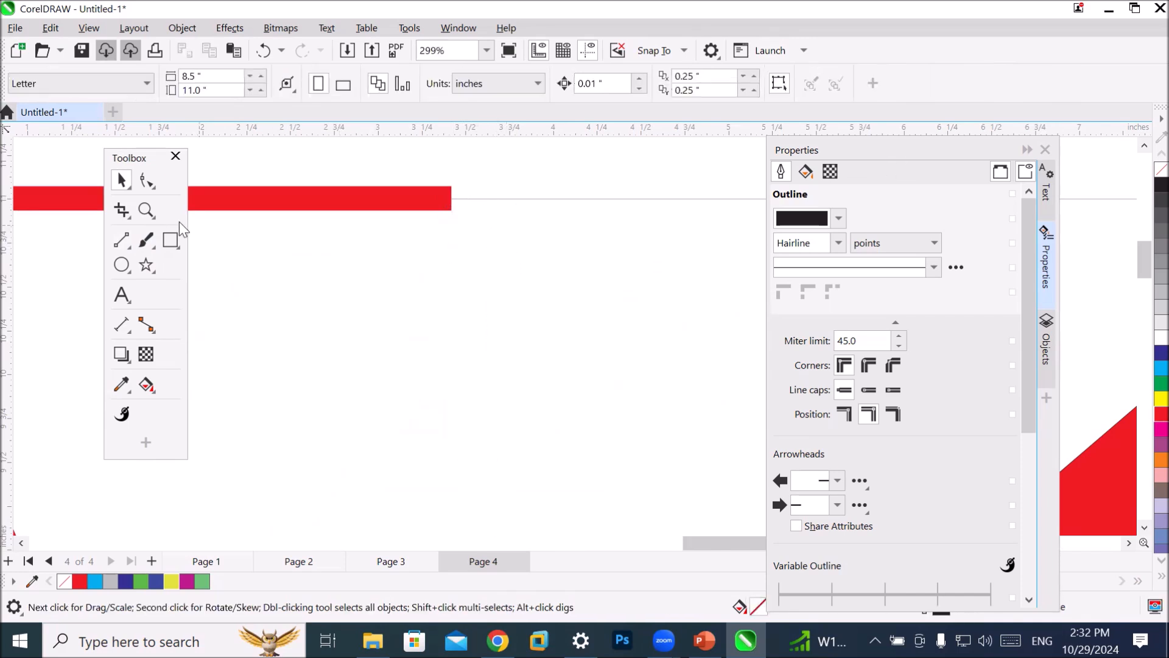
# Close the red path with a straight Freehand segment from its upper open end to its lower open end, and fill it blue.
pyautogui.click(116, 245)
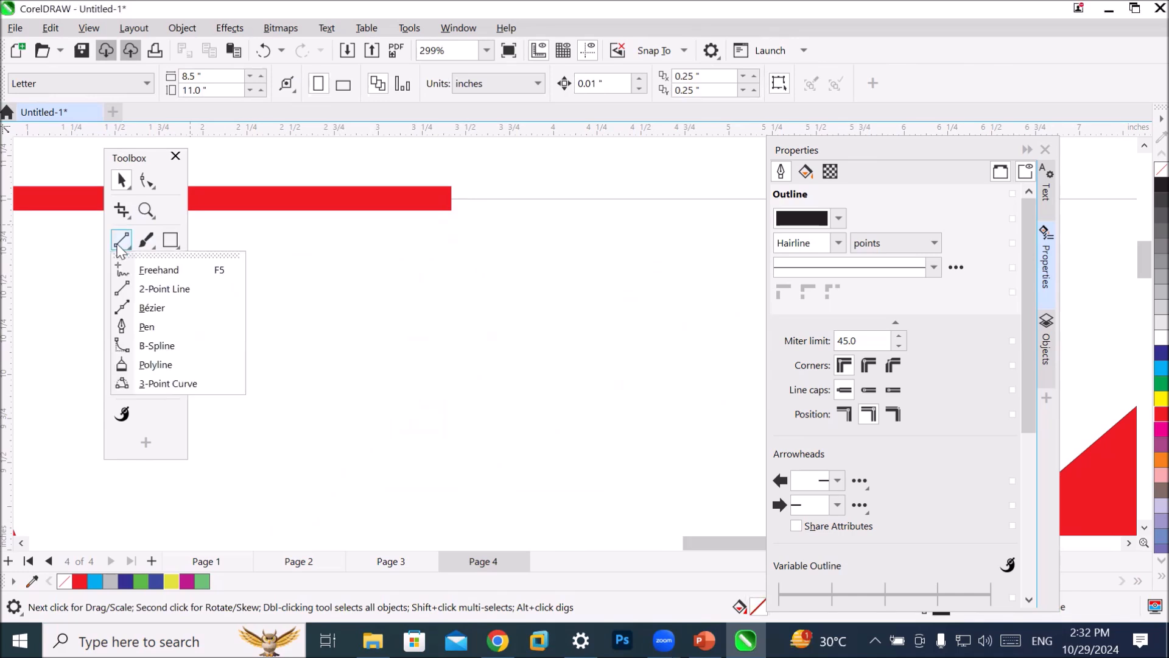
pyautogui.click(160, 270)
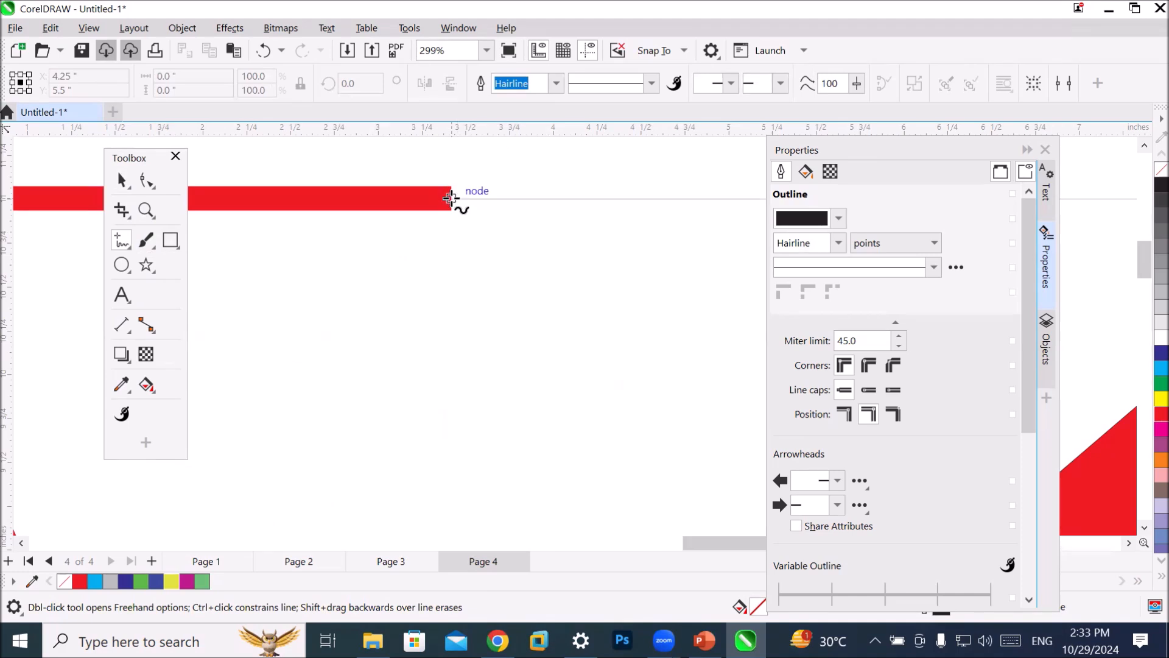
pyautogui.scroll(-2, 463, 219)
pyautogui.scroll(-5, 481, 274)
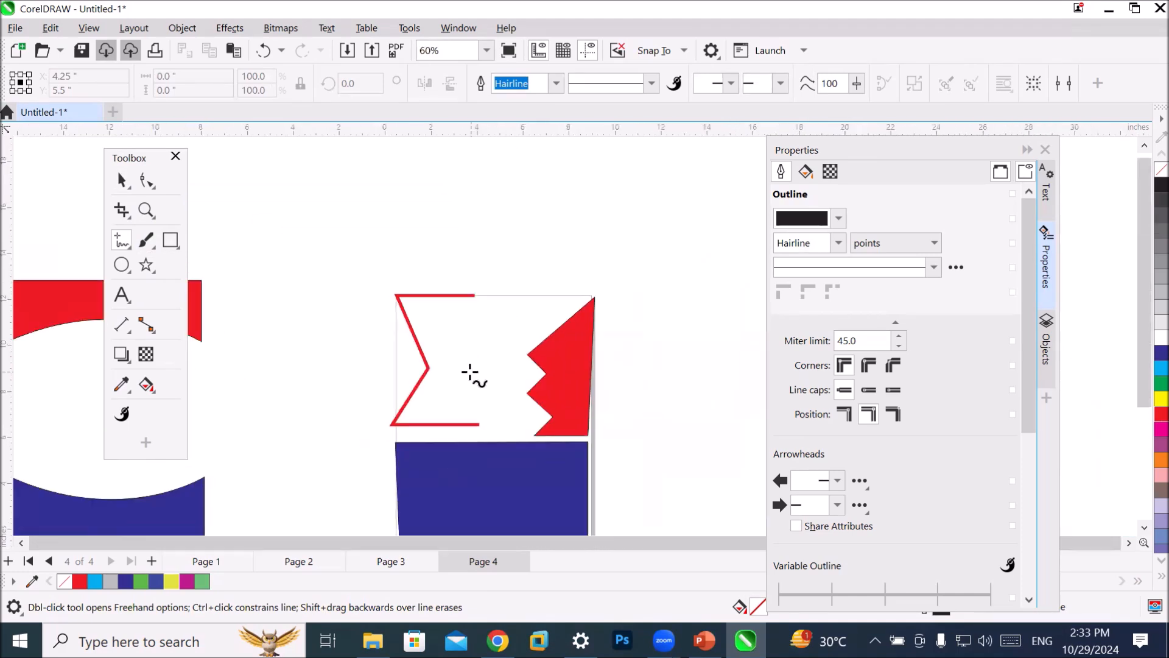
pyautogui.click(121, 180)
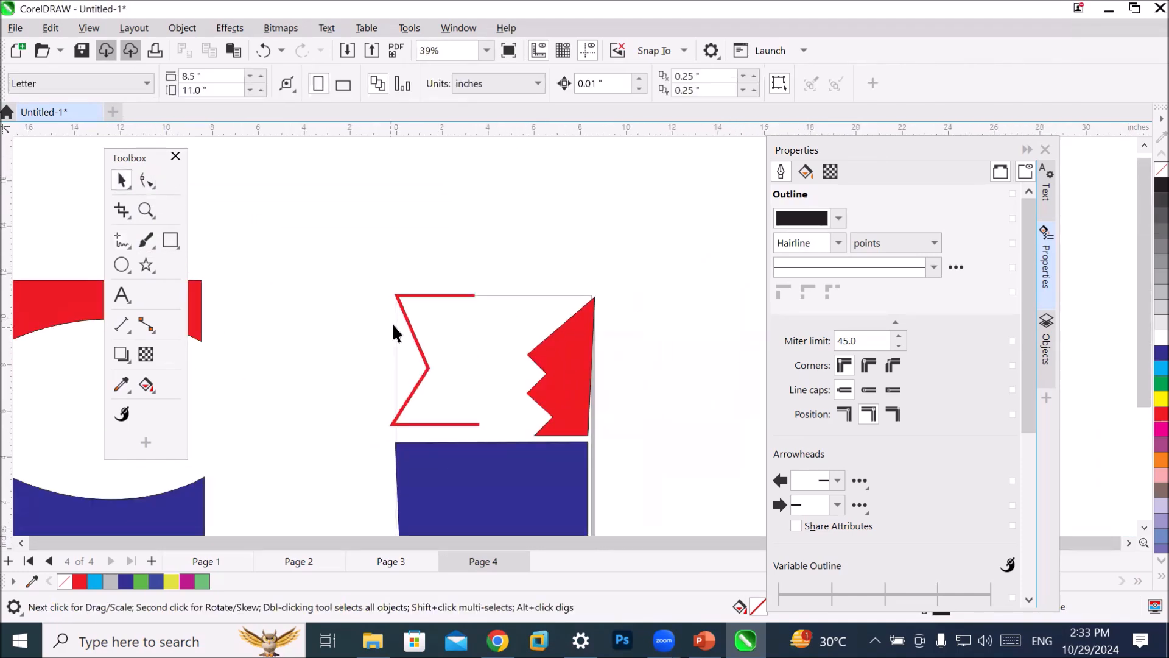
pyautogui.click(419, 350)
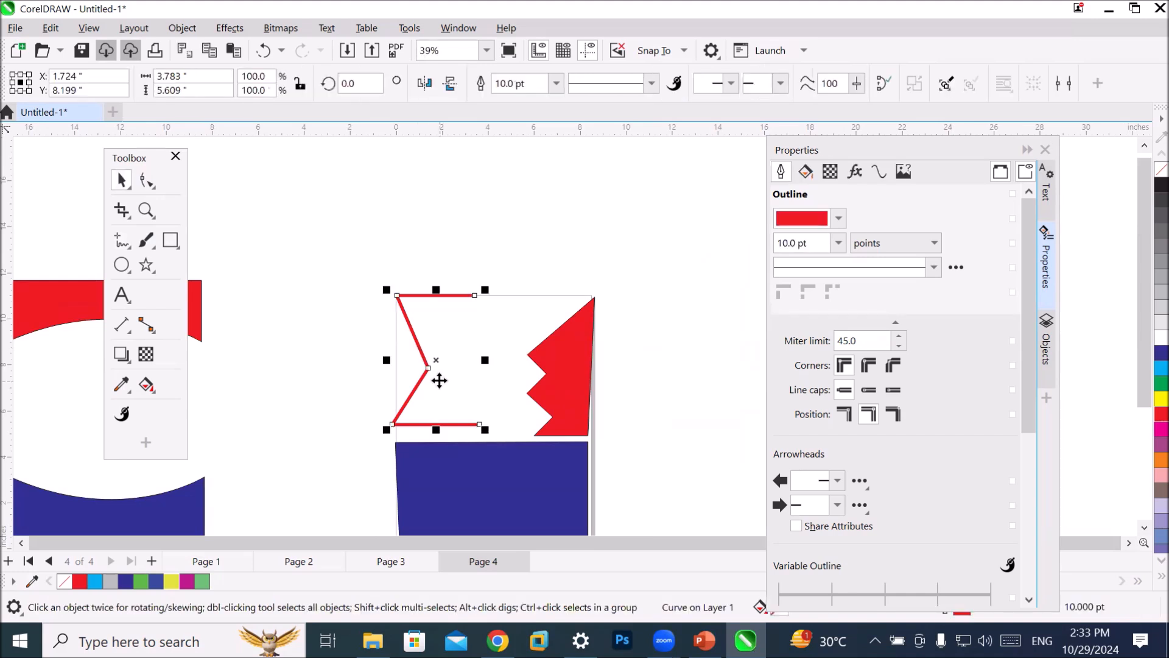
pyautogui.scroll(1, 518, 376)
pyautogui.scroll(1, 518, 376)
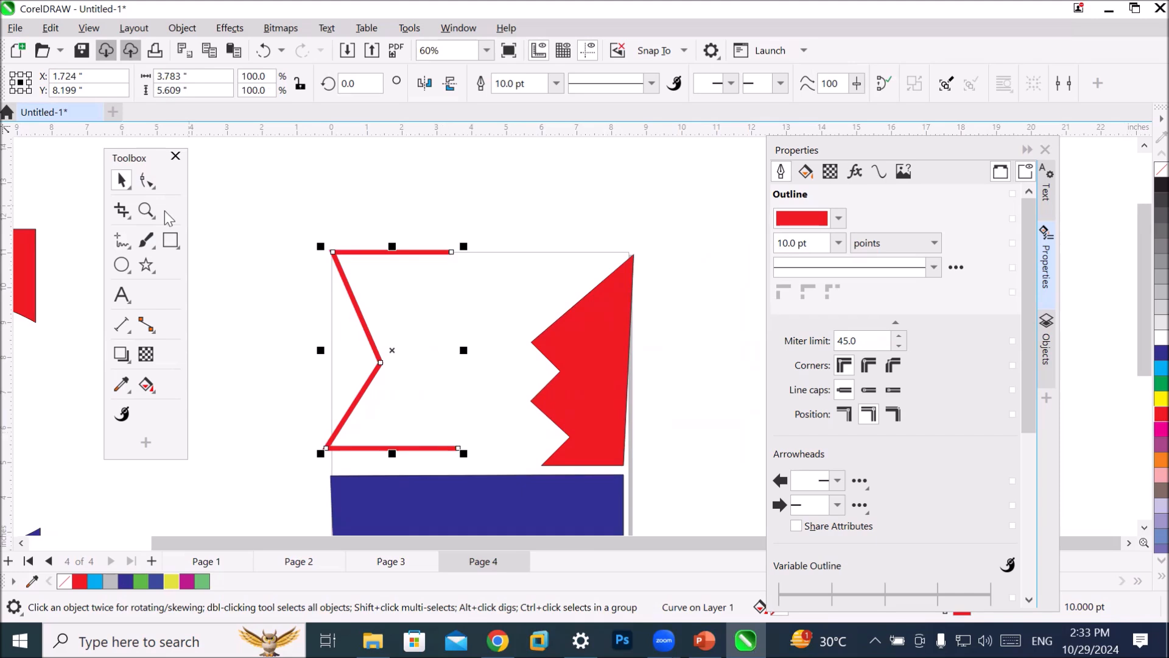
pyautogui.click(124, 247)
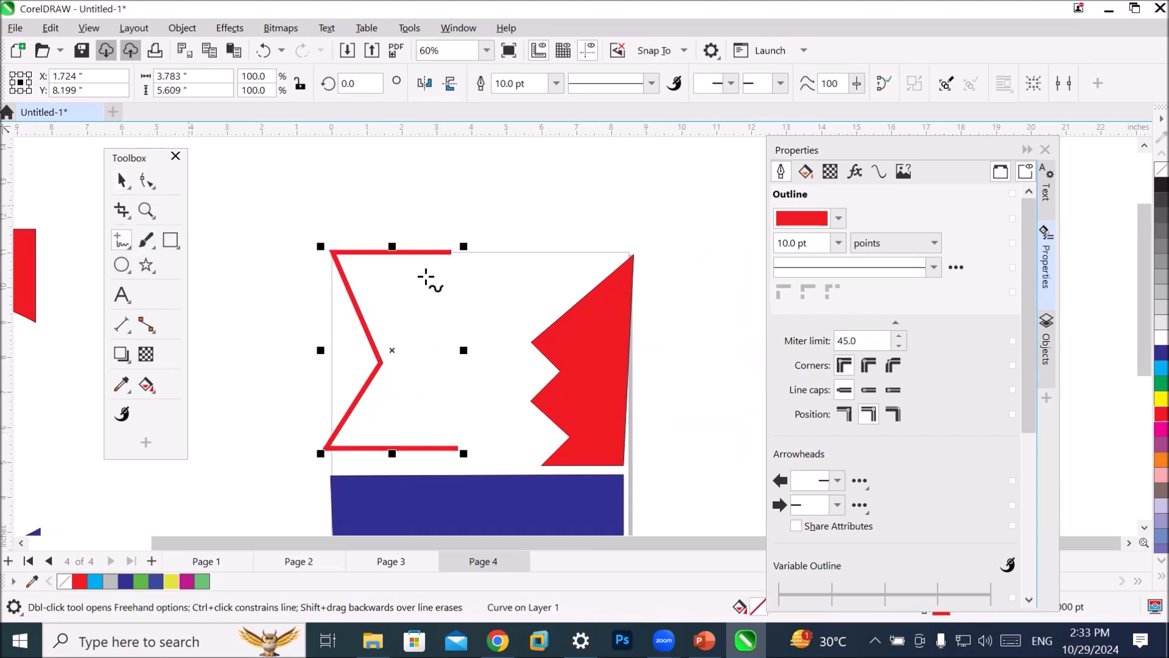
pyautogui.click(452, 252)
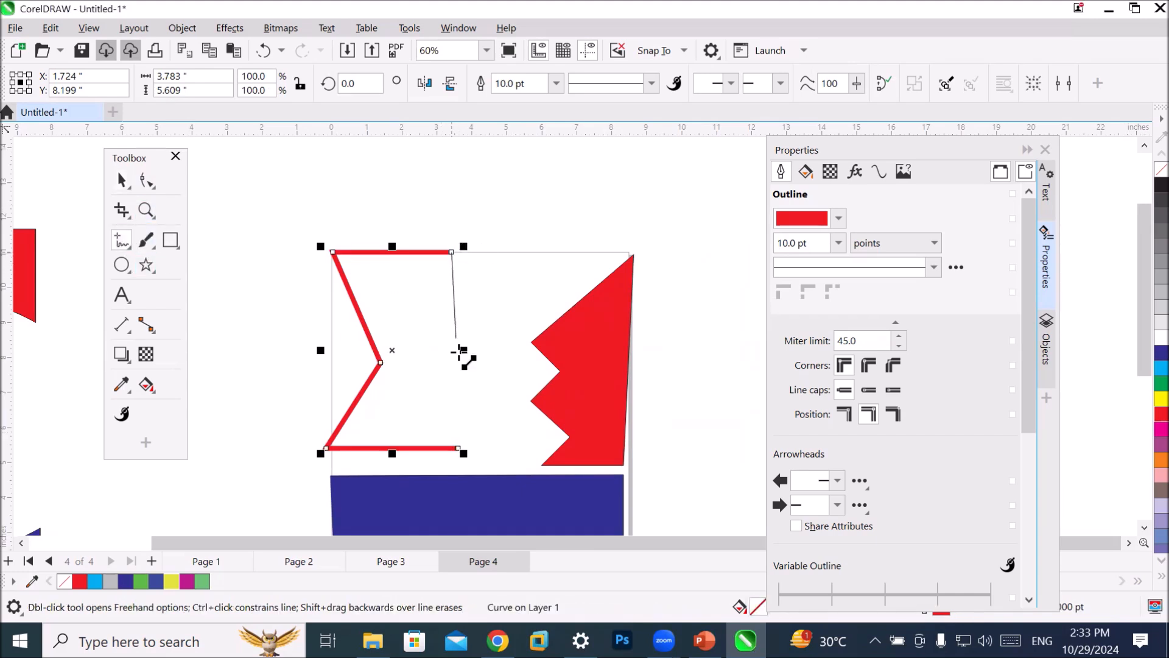
pyautogui.click(458, 448)
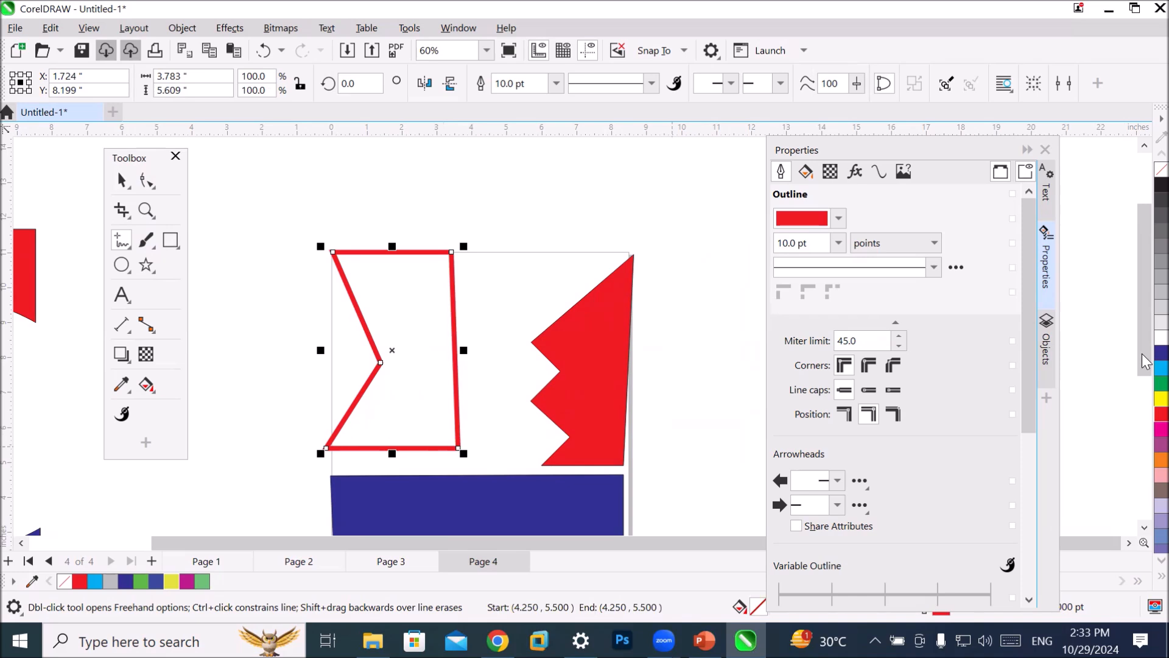
pyautogui.click(1161, 353)
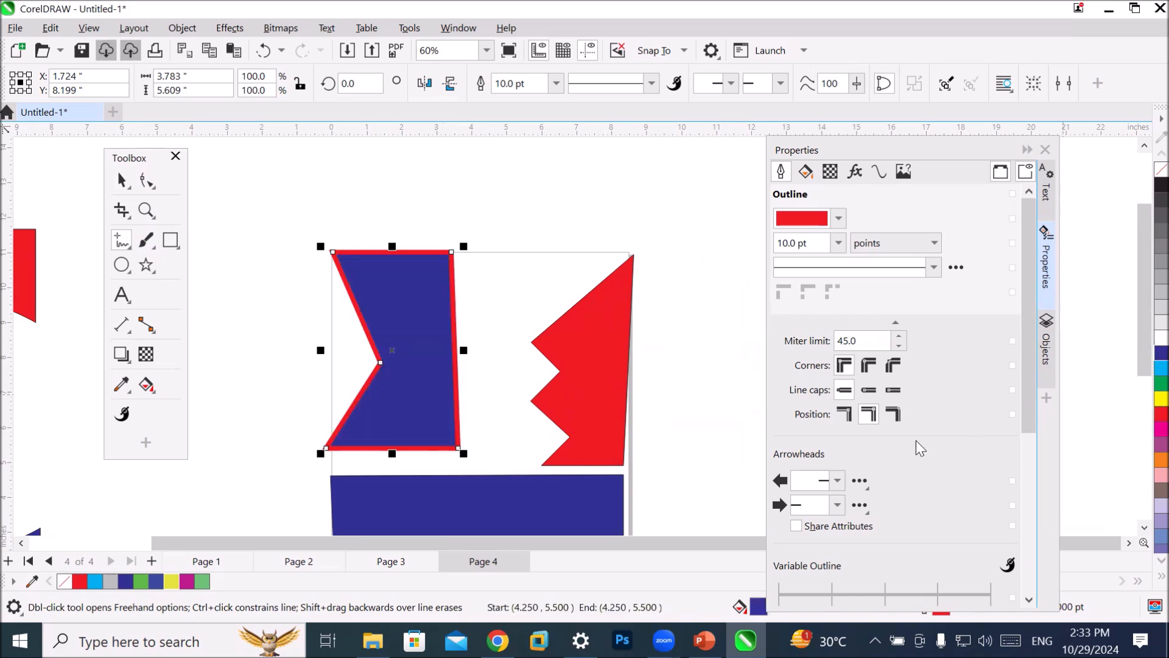
# Delete the closed blue shape with the red outline and the red jagged shape beside it.
pyautogui.press('Delete')
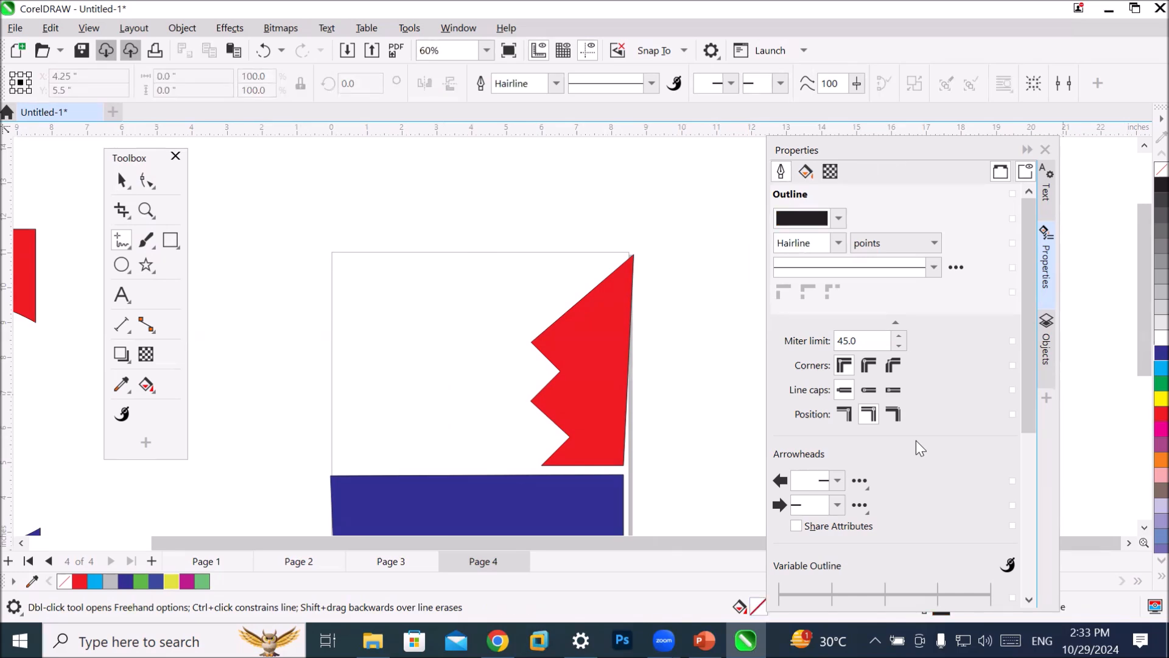
pyautogui.click(121, 179)
pyautogui.click(598, 397)
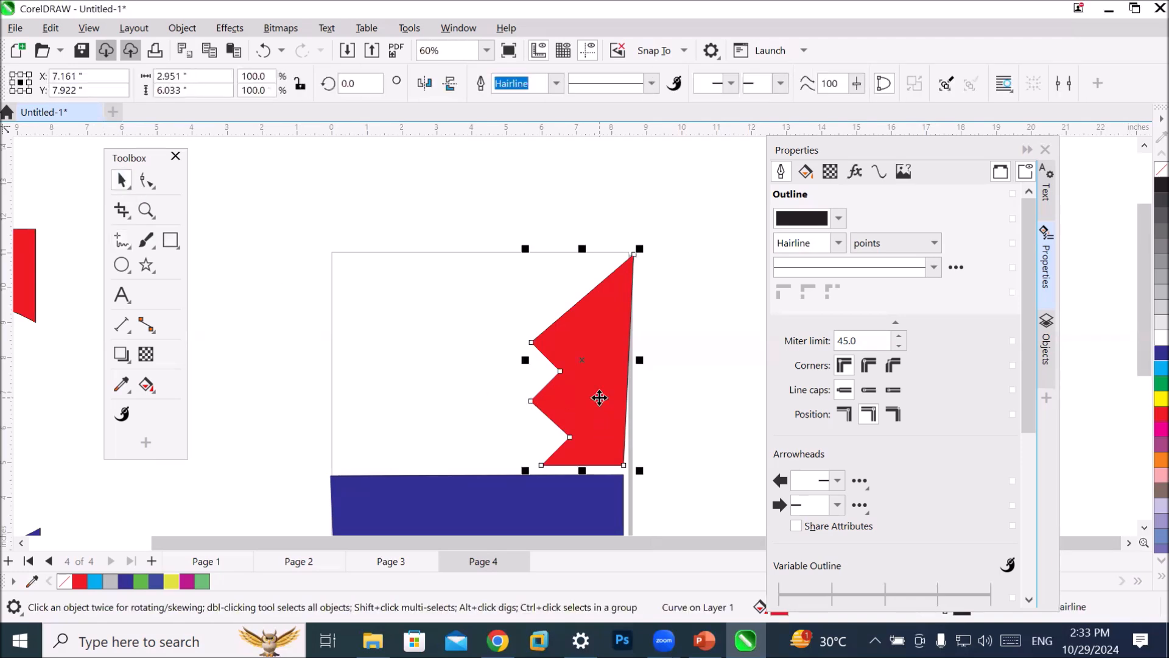
pyautogui.press('Delete')
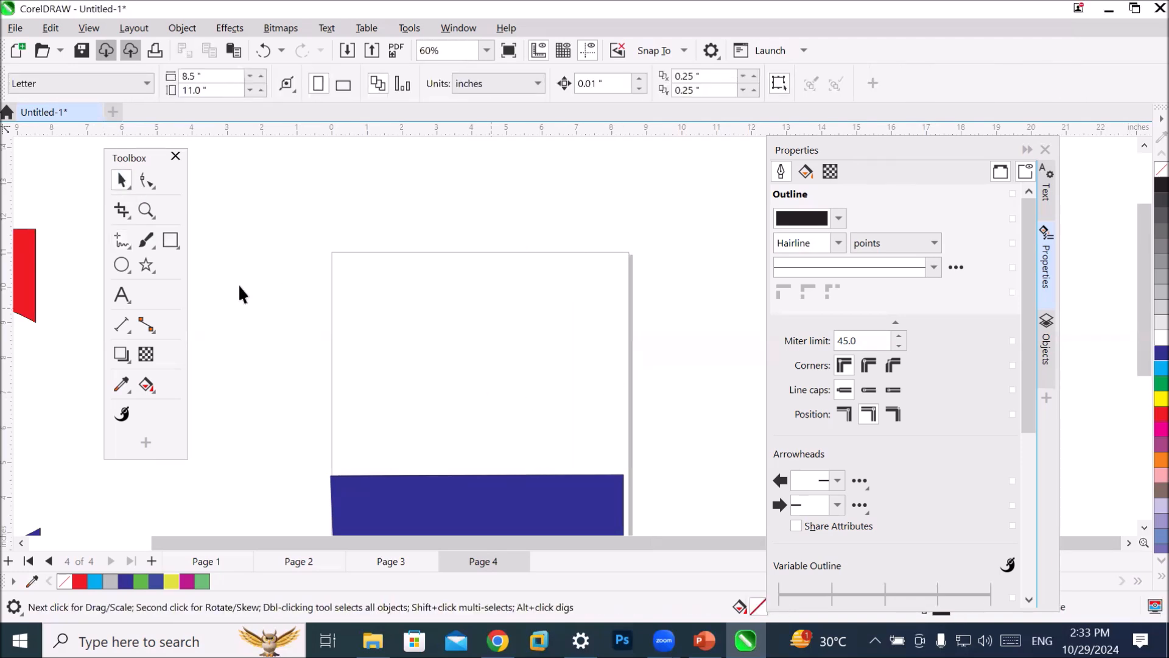
# Try to draw a Pen shape about 8.5 in wide along the page's top edge with a curved lower side.
pyautogui.click(124, 244)
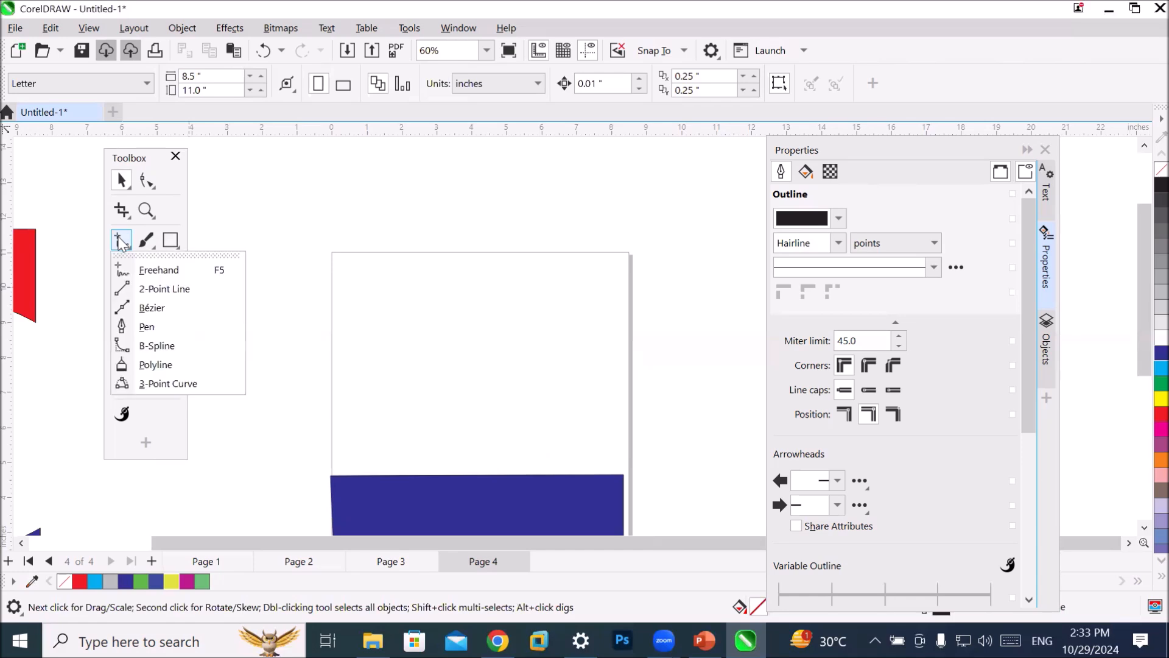
pyautogui.click(152, 326)
pyautogui.click(627, 253)
pyautogui.click(332, 252)
pyautogui.click(332, 310)
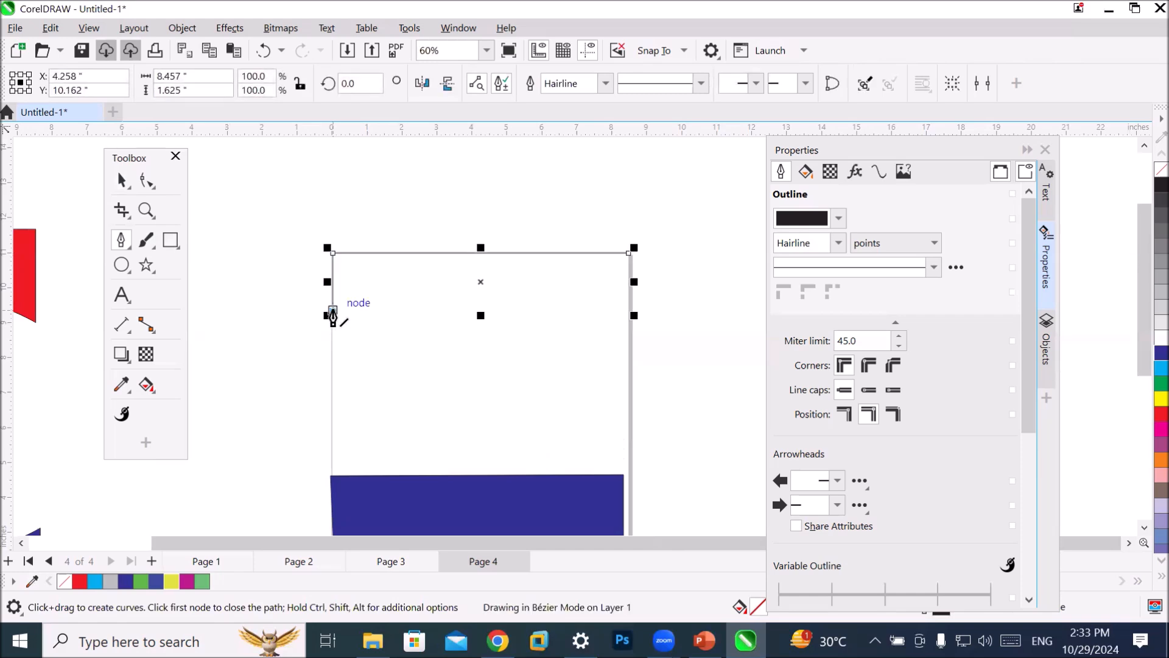
pyautogui.moveTo(628, 311); pyautogui.dragTo(676, 348)
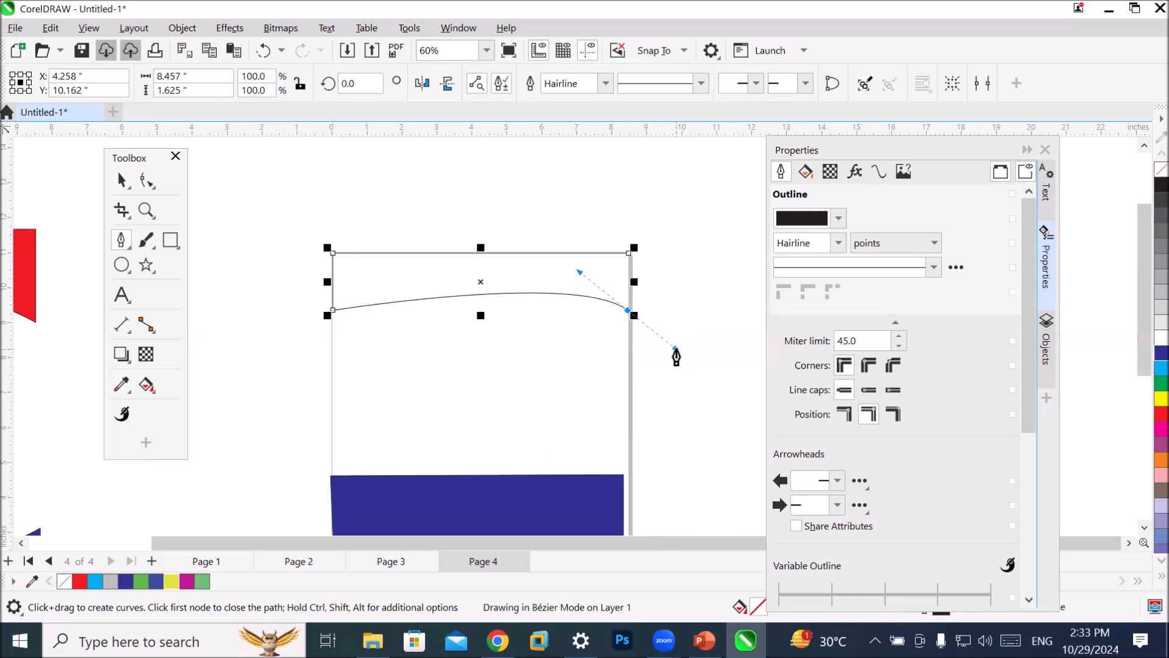
pyautogui.moveTo(675, 349); pyautogui.dragTo(628, 298)
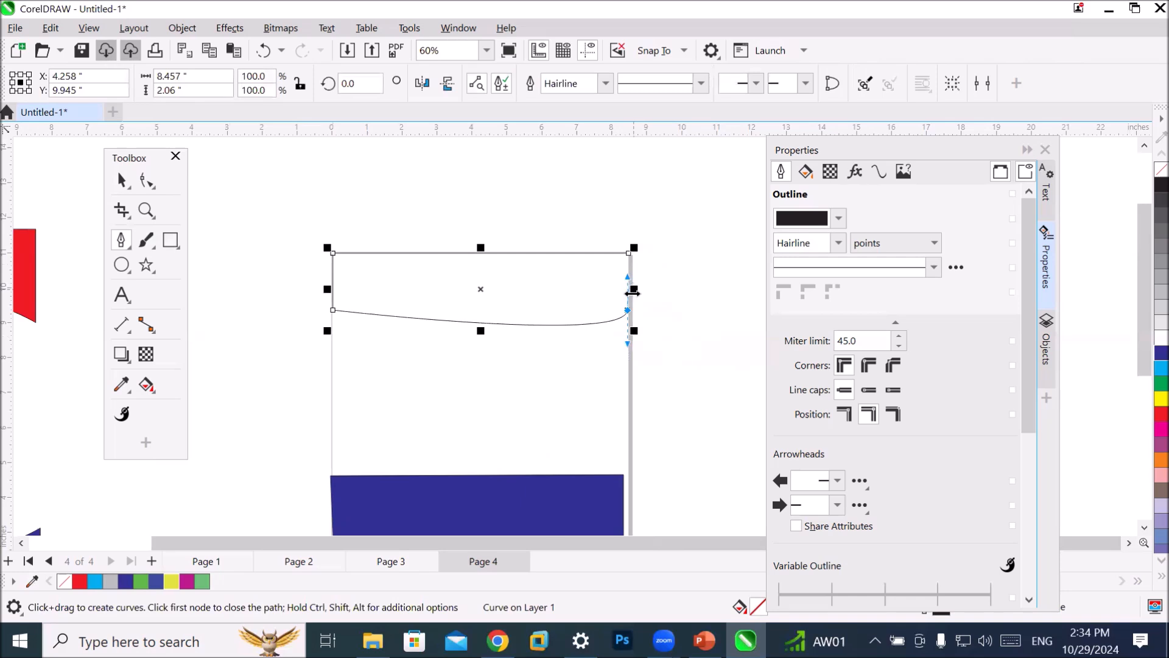
pyautogui.click(628, 311)
pyautogui.click(630, 252)
pyautogui.moveTo(632, 261); pyautogui.dragTo(628, 330)
# Undo the latest Pen edits and delete the unfinished curved shape.
pyautogui.hotkey('ctrl', 'z')
pyautogui.hotkey('ctrl', 'z')
pyautogui.press('Escape')
pyautogui.press('Delete')
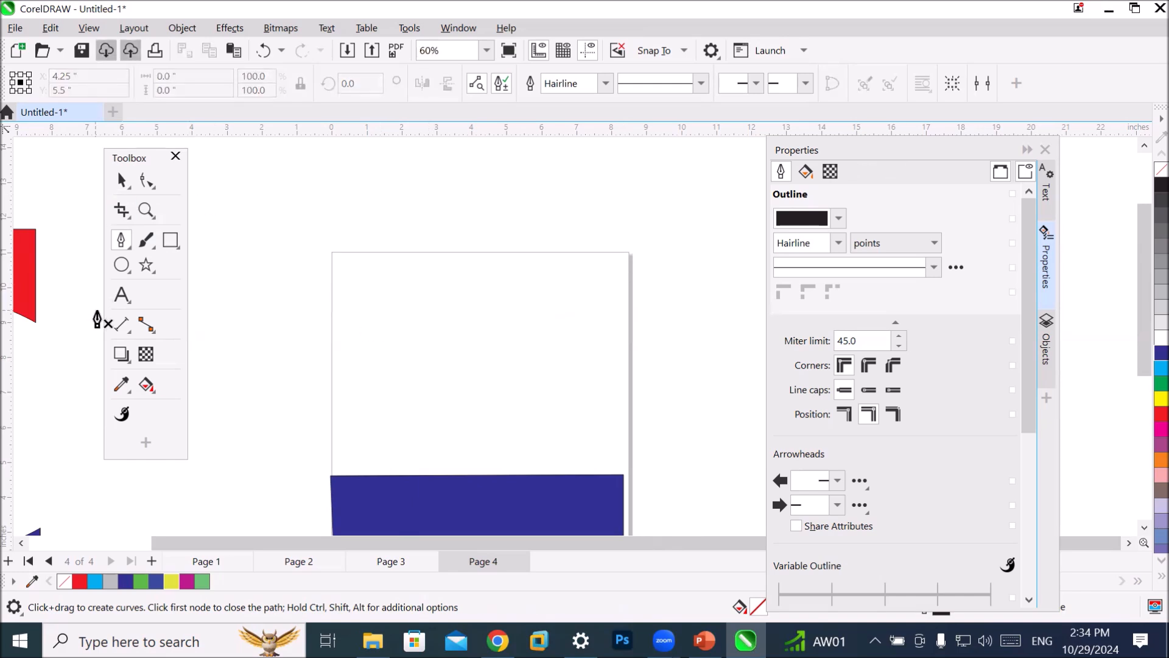
# Draw an open wavy B-Spline about 8.5 × 2 in across the top of the page, ending at the upper-right page corner.
pyautogui.click(124, 242)
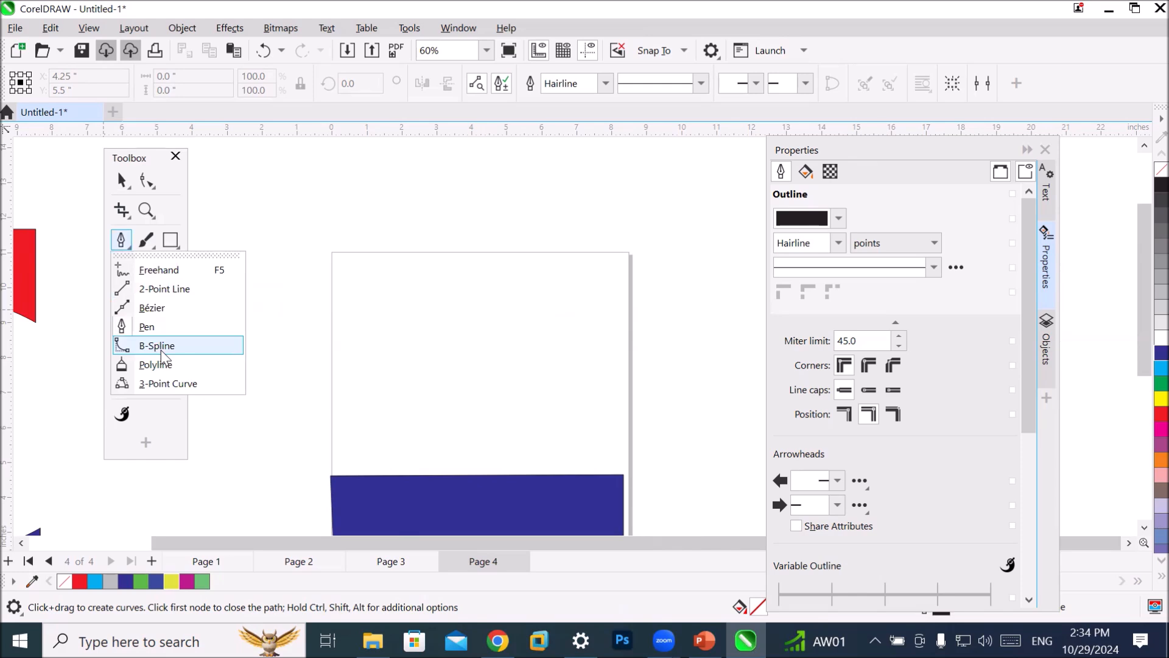
pyautogui.click(159, 347)
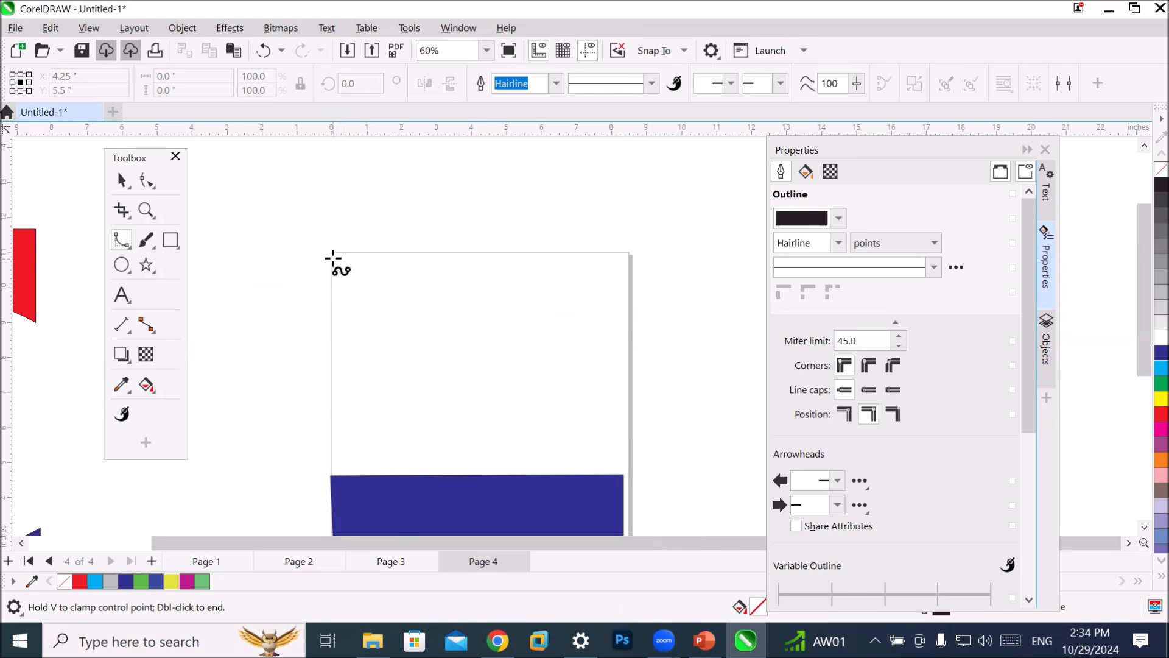
pyautogui.click(333, 258)
pyautogui.click(373, 350)
pyautogui.click(424, 263)
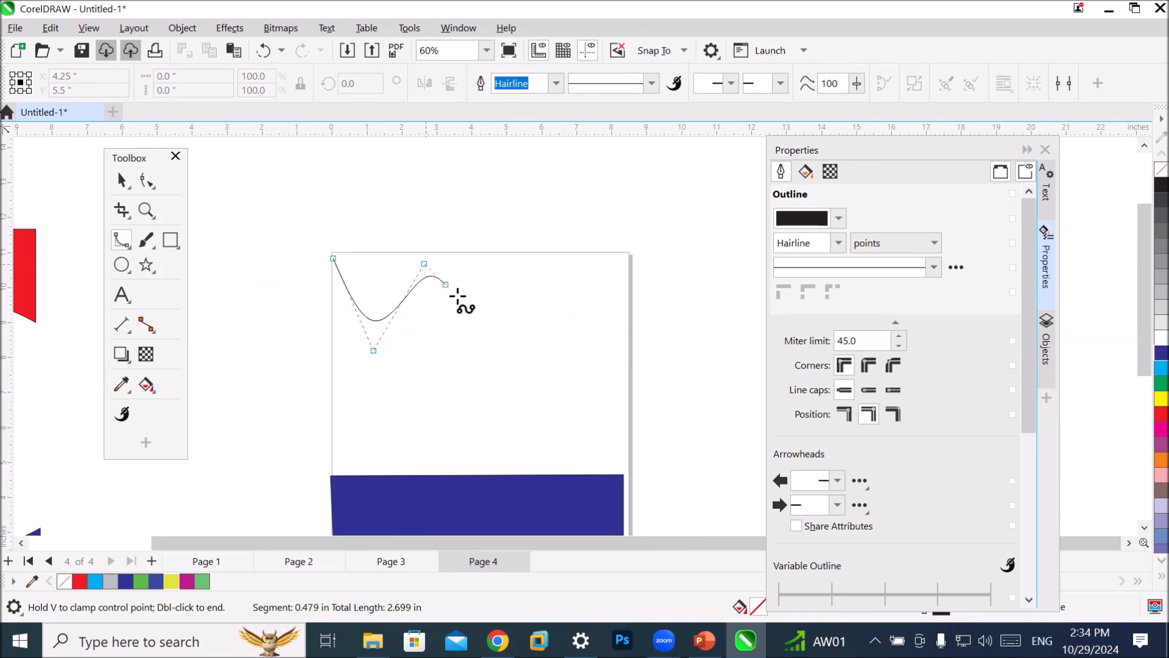
pyautogui.click(467, 316)
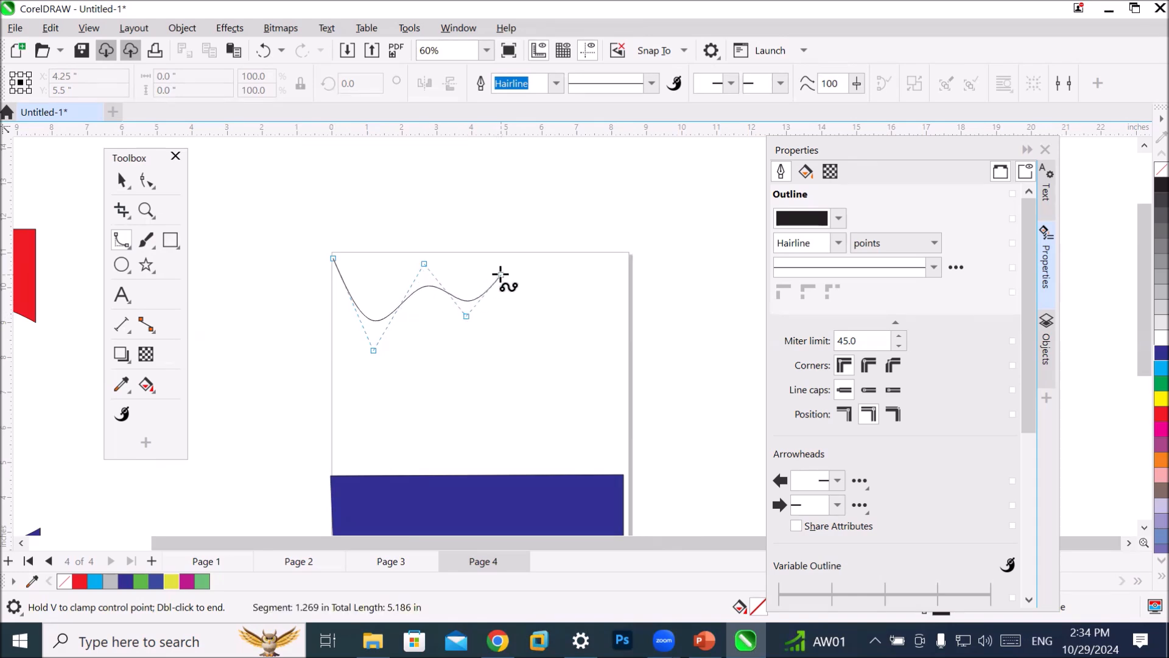
pyautogui.click(500, 274)
pyautogui.click(554, 310)
pyautogui.click(583, 271)
pyautogui.click(624, 313)
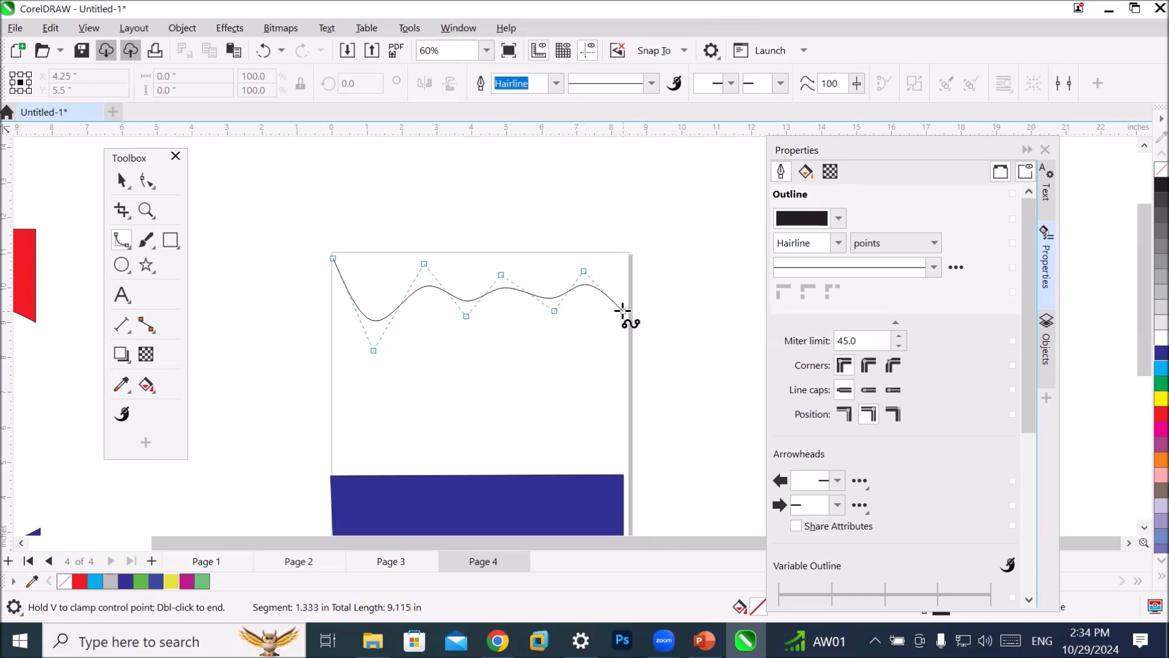
pyautogui.doubleClick(630, 251)
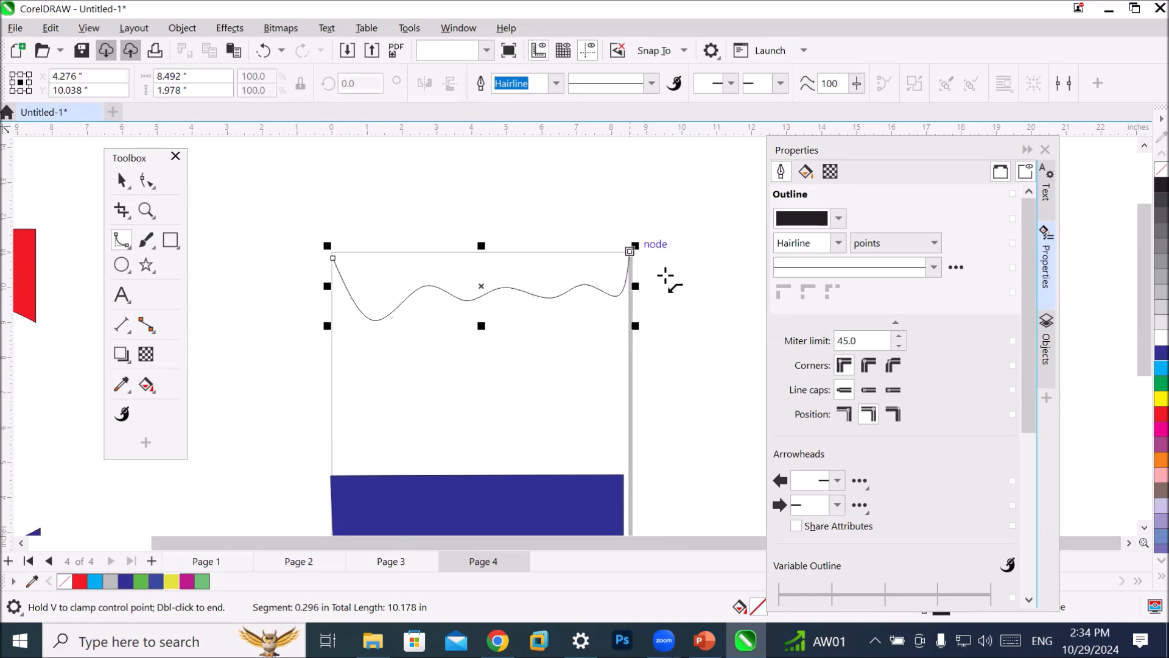
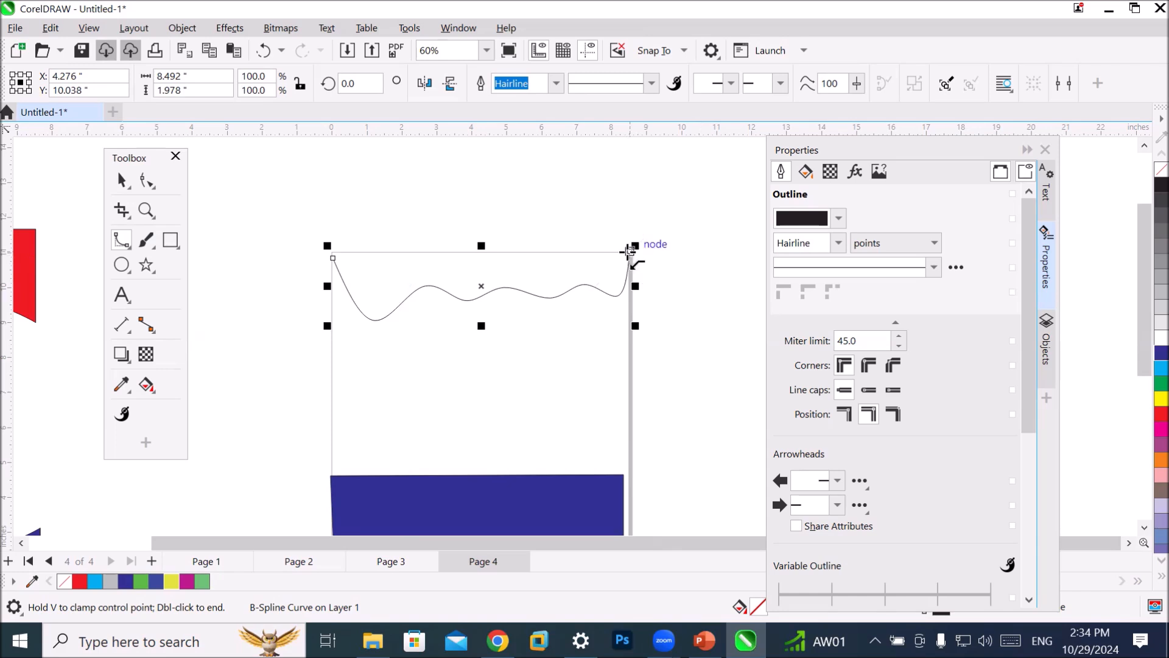
# Try to join the wavy curve's open ends with a Freehand line along the page's top edge, and undo that line.
pyautogui.click(117, 245)
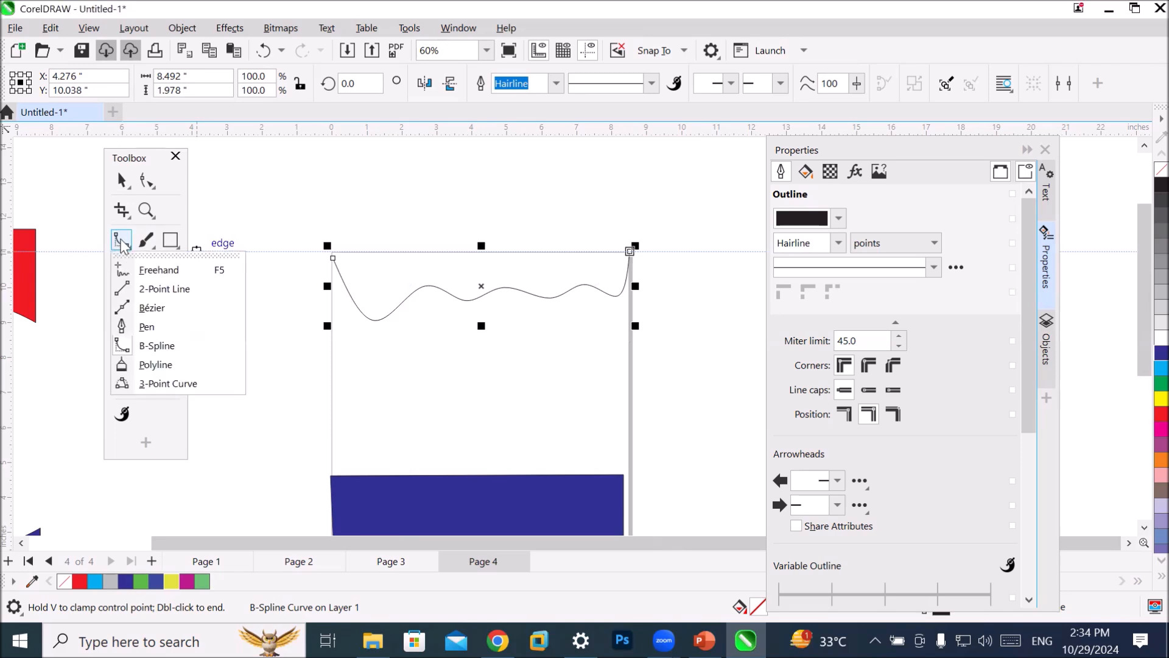
pyautogui.click(145, 272)
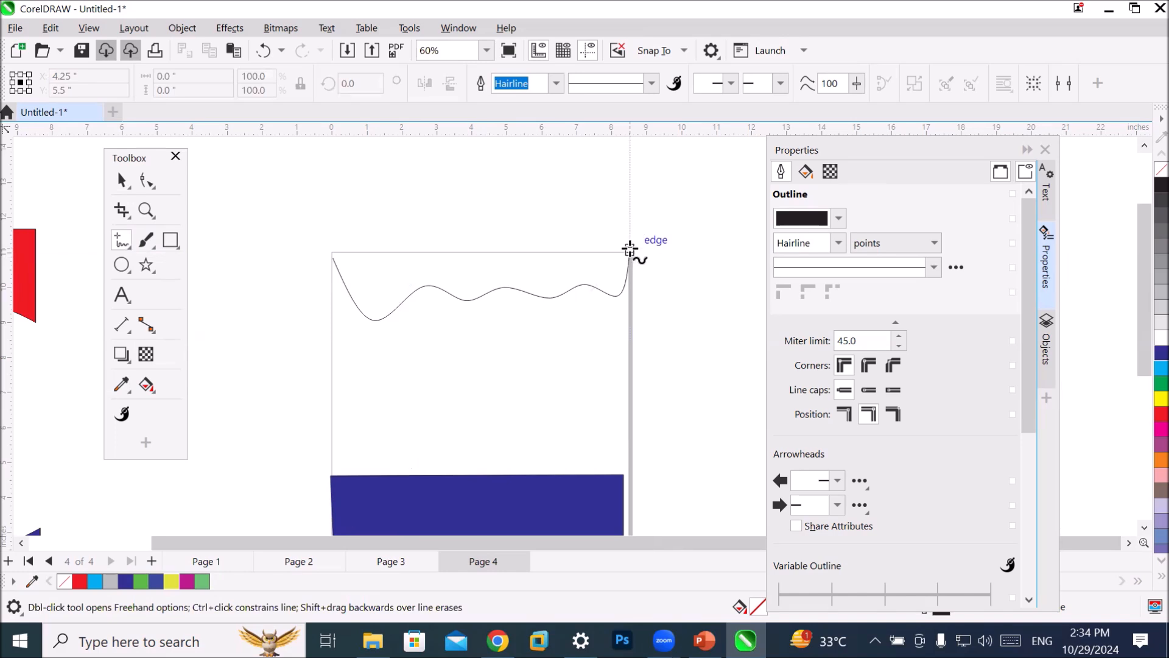
pyautogui.click(121, 181)
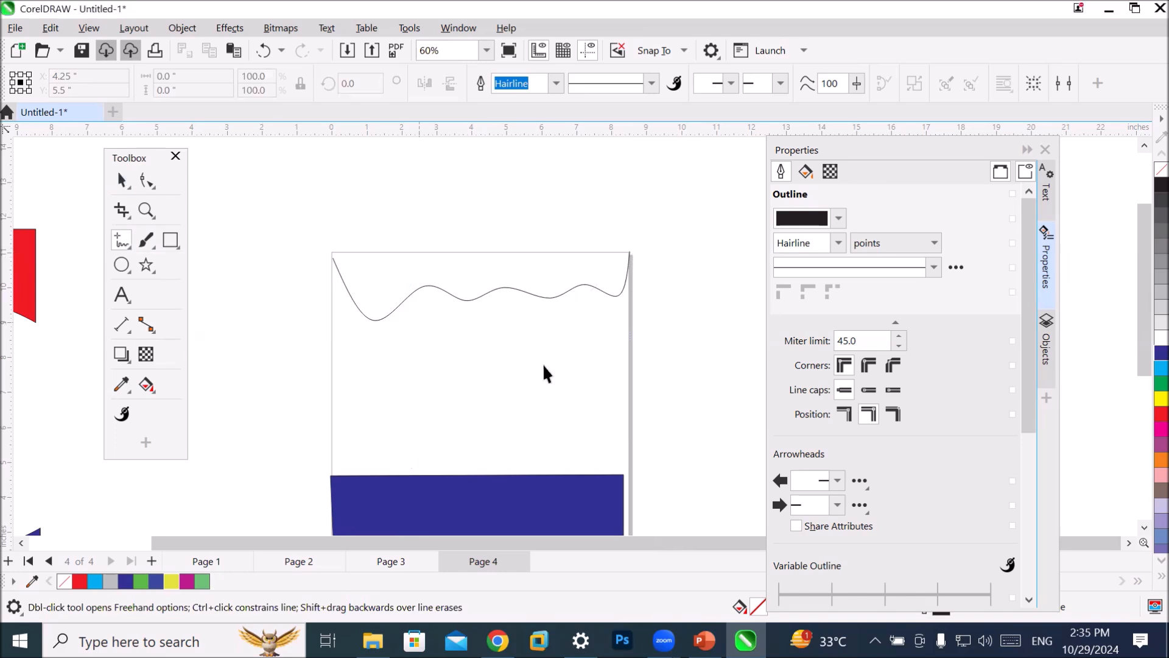
pyautogui.click(548, 298)
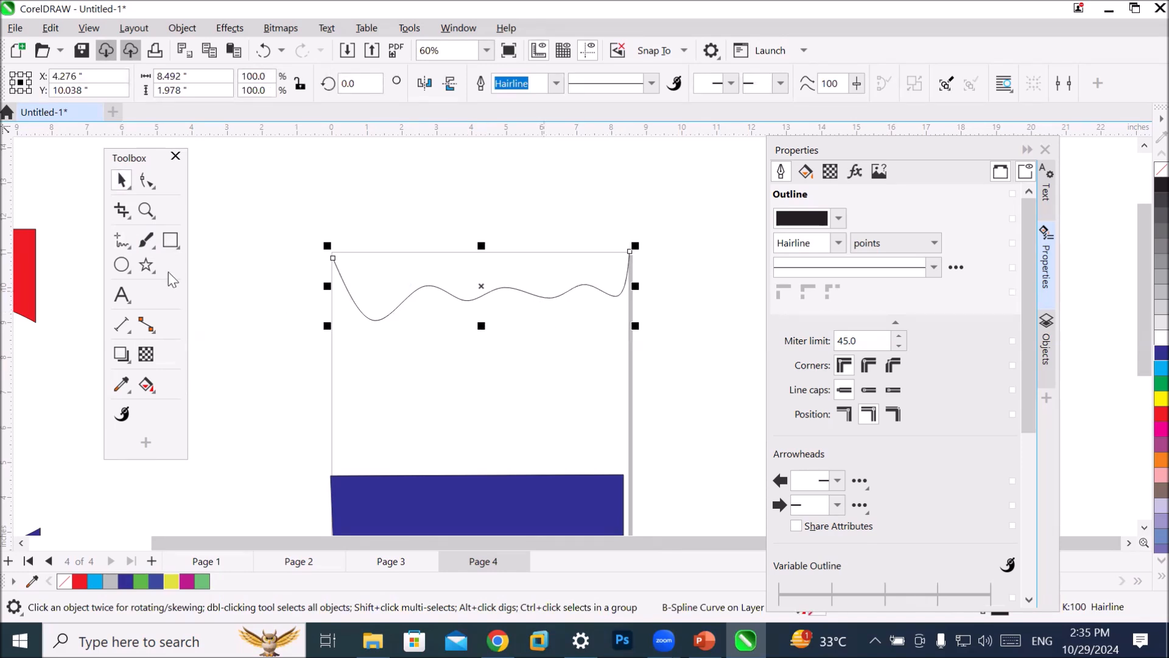
pyautogui.click(124, 244)
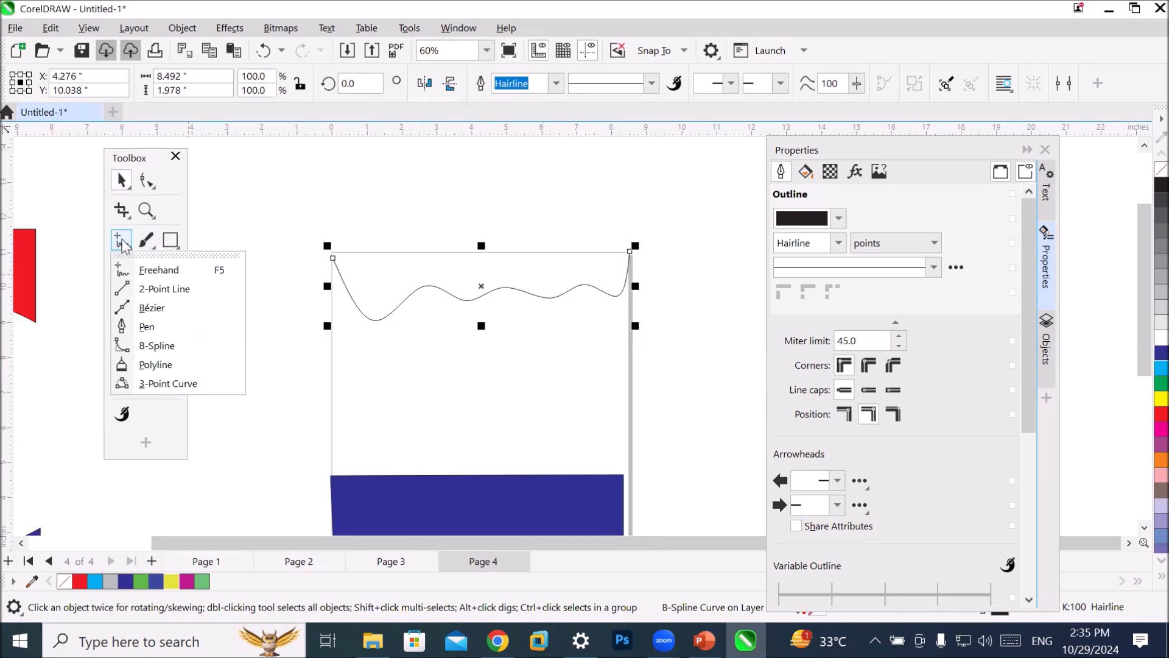
pyautogui.click(164, 266)
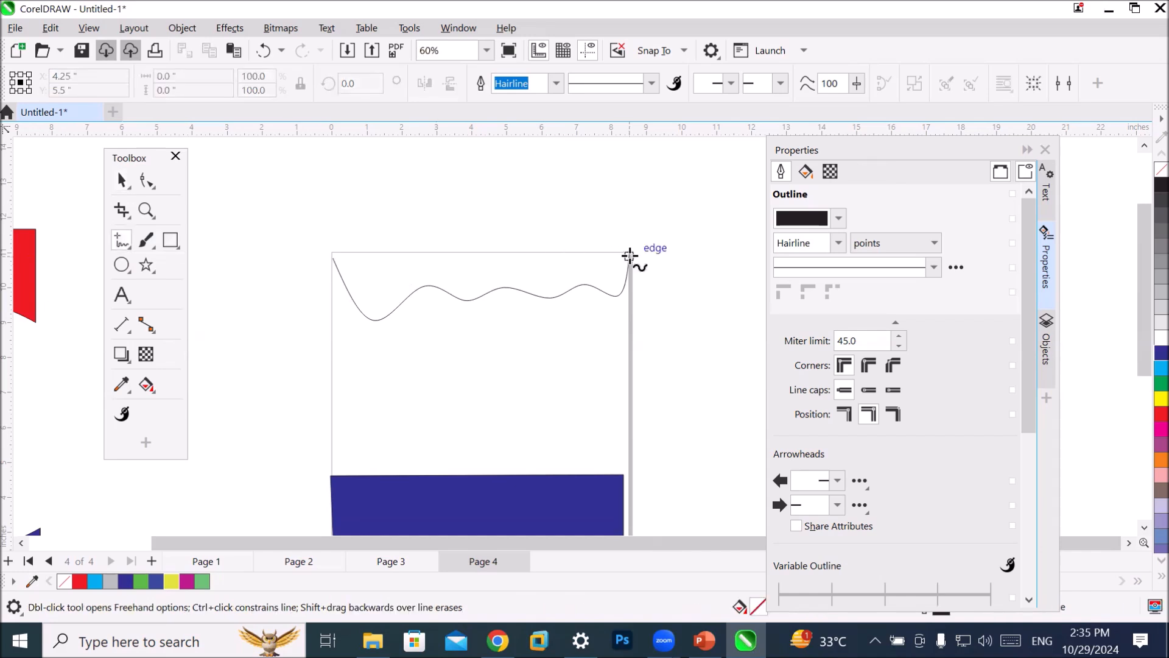
pyautogui.moveTo(627, 257); pyautogui.dragTo(334, 263)
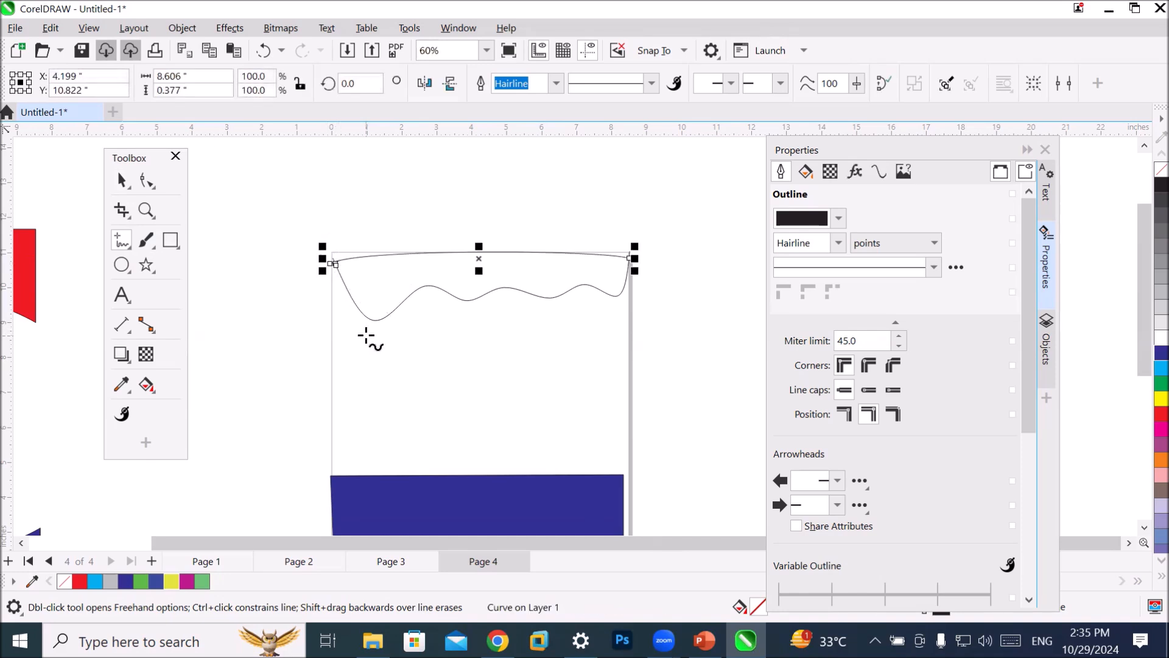
pyautogui.hotkey('ctrl', 'z')
pyautogui.click(121, 180)
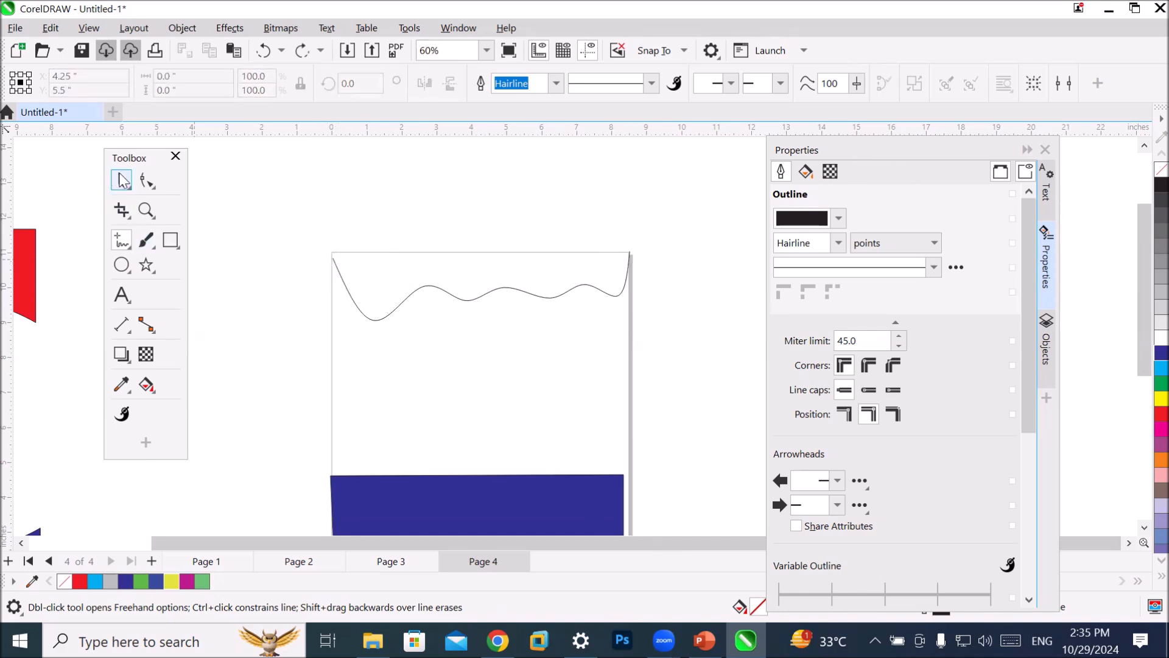
pyautogui.click(556, 83)
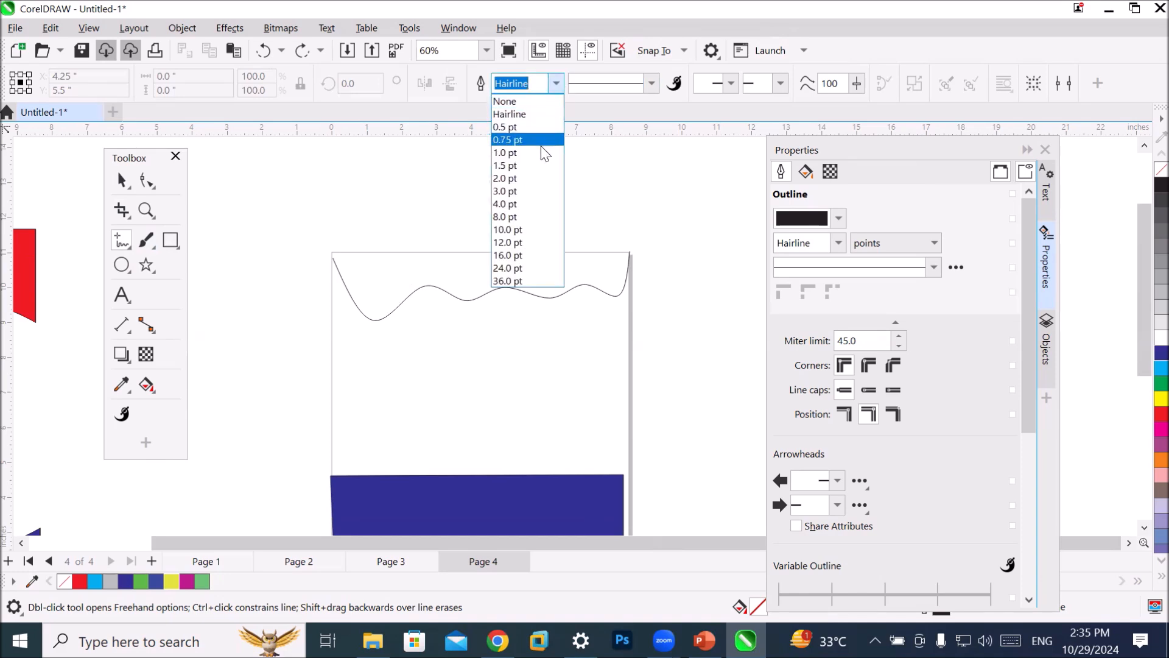
pyautogui.click(545, 152)
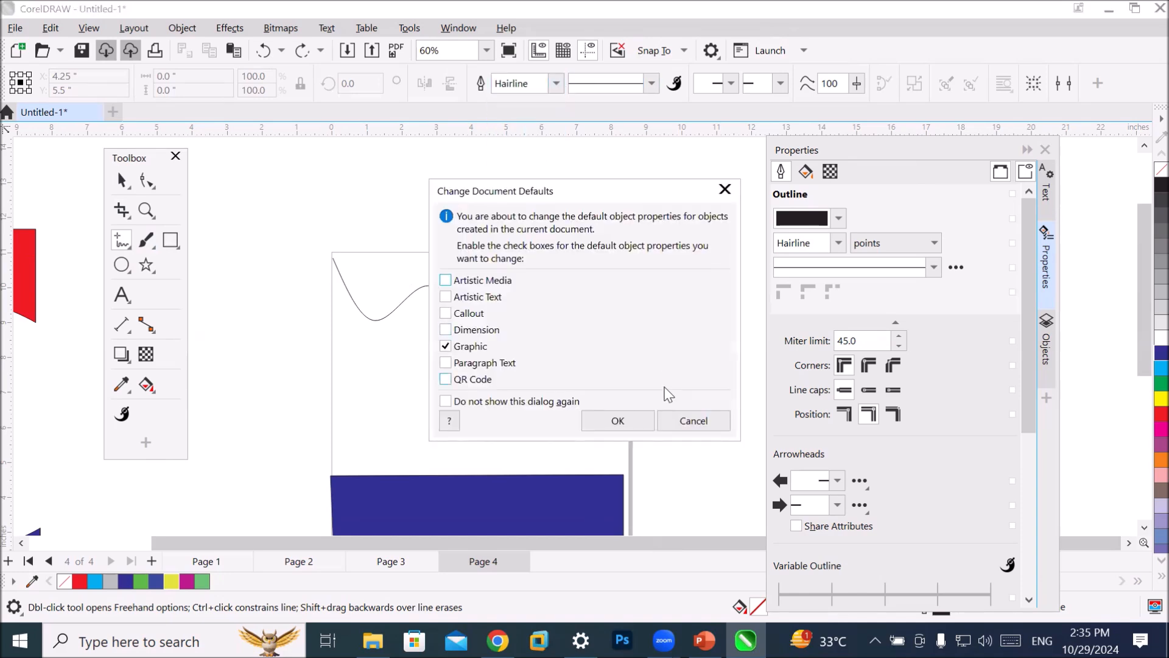
pyautogui.click(689, 420)
pyautogui.click(122, 181)
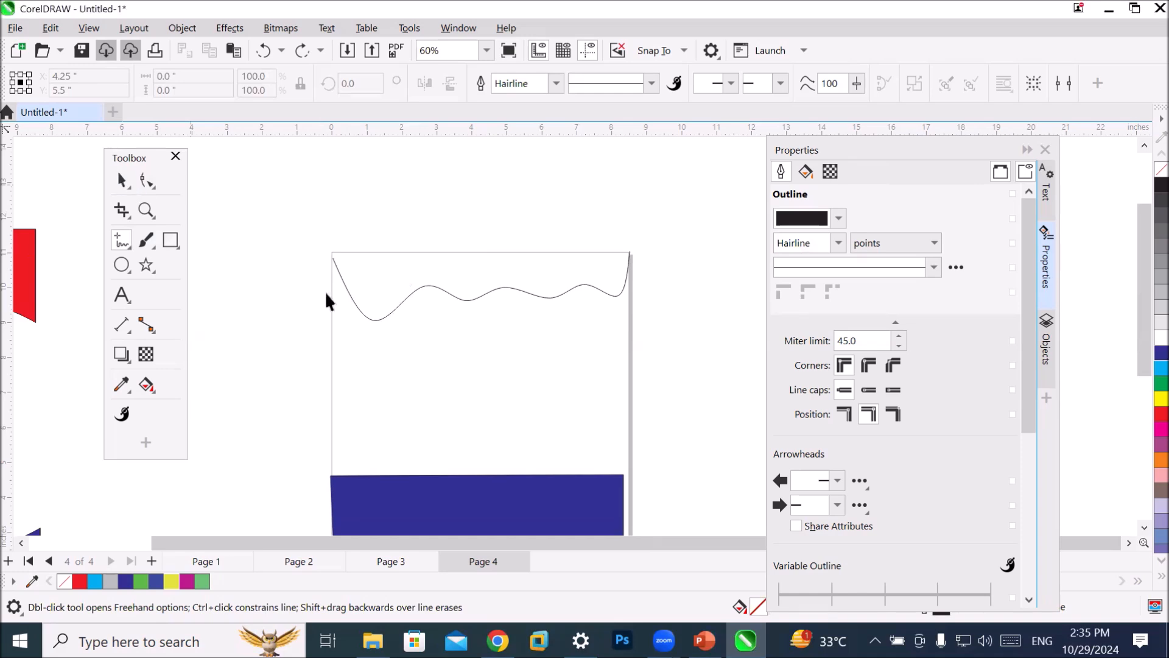
pyautogui.click(458, 296)
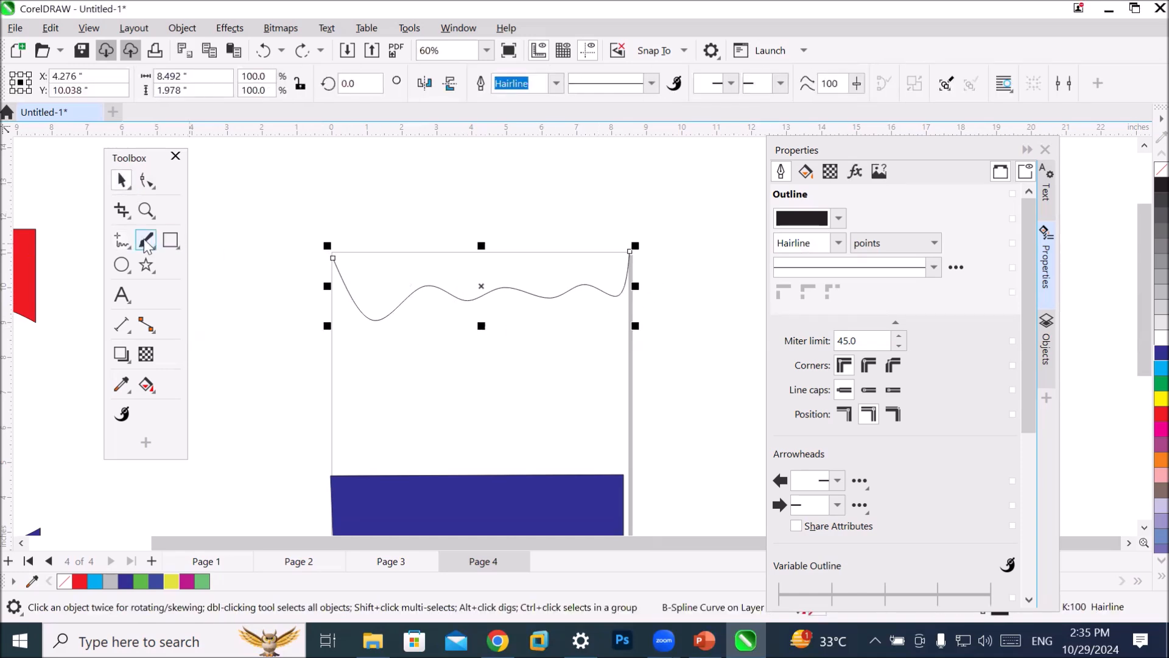
pyautogui.click(122, 241)
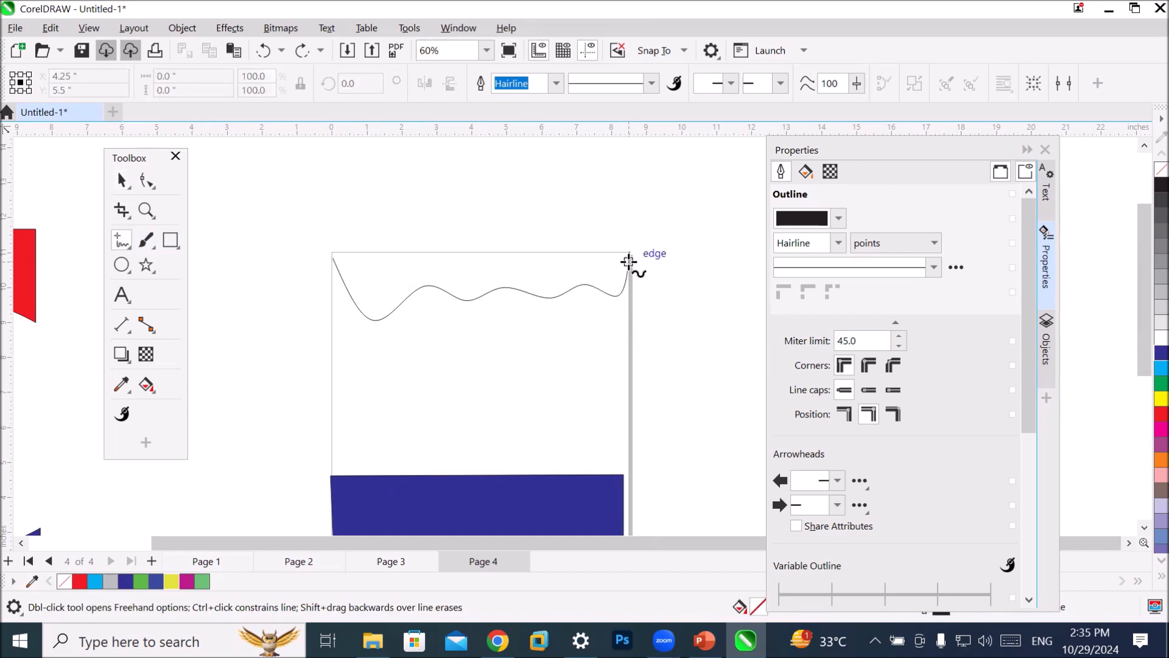
pyautogui.scroll(2, 647, 272)
pyautogui.scroll(5, 648, 272)
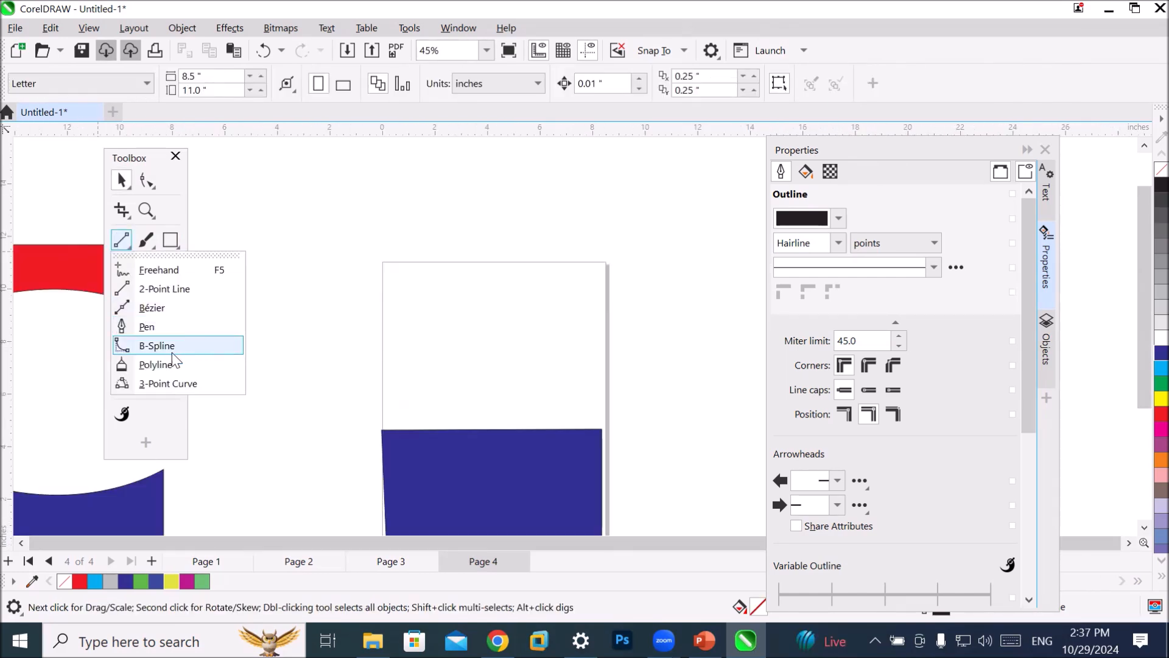
# Draw a closed wavy B-Spline shape about 6.9 × 3 in on the page above the blue shape.
pyautogui.click(157, 346)
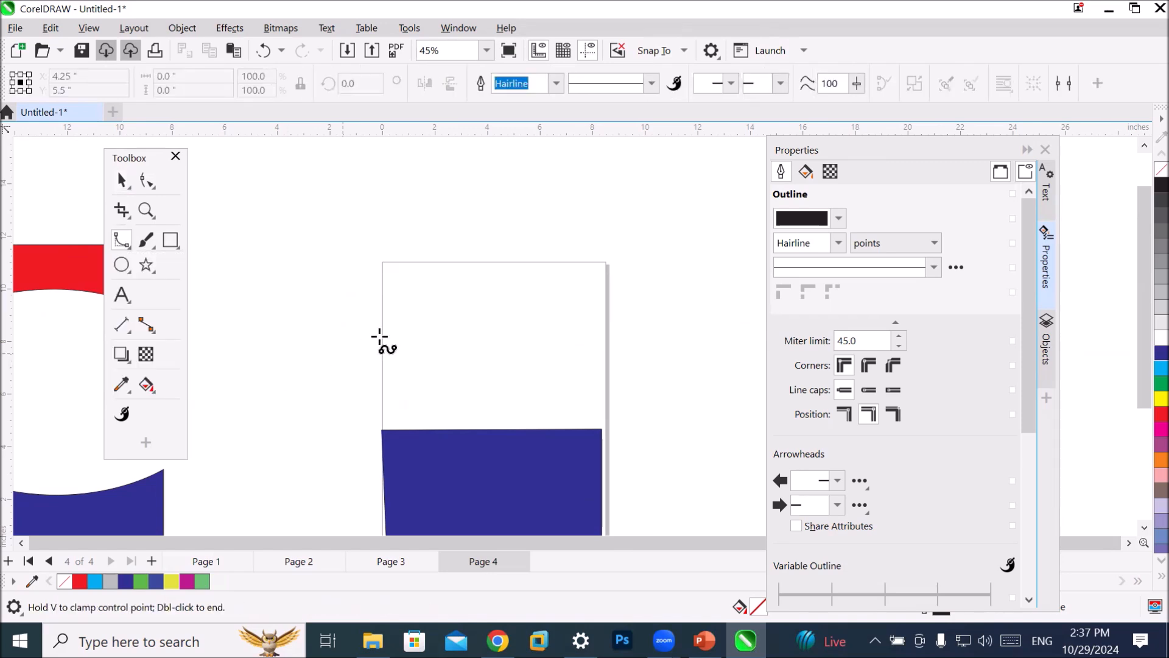
pyautogui.click(384, 264)
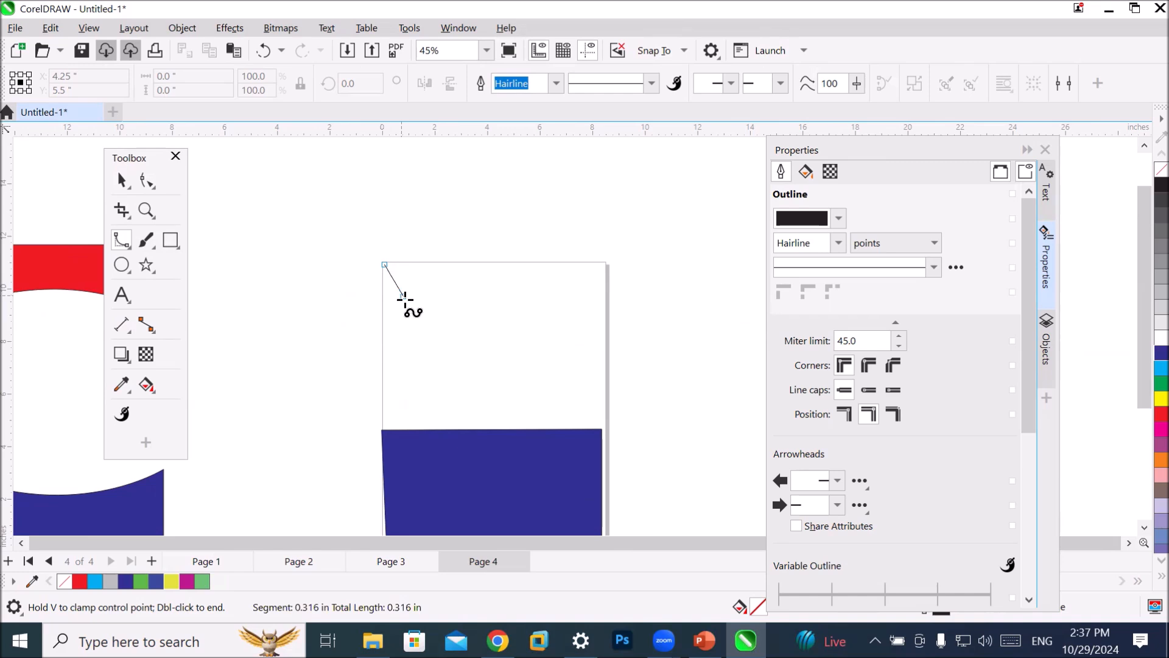
pyautogui.click(439, 386)
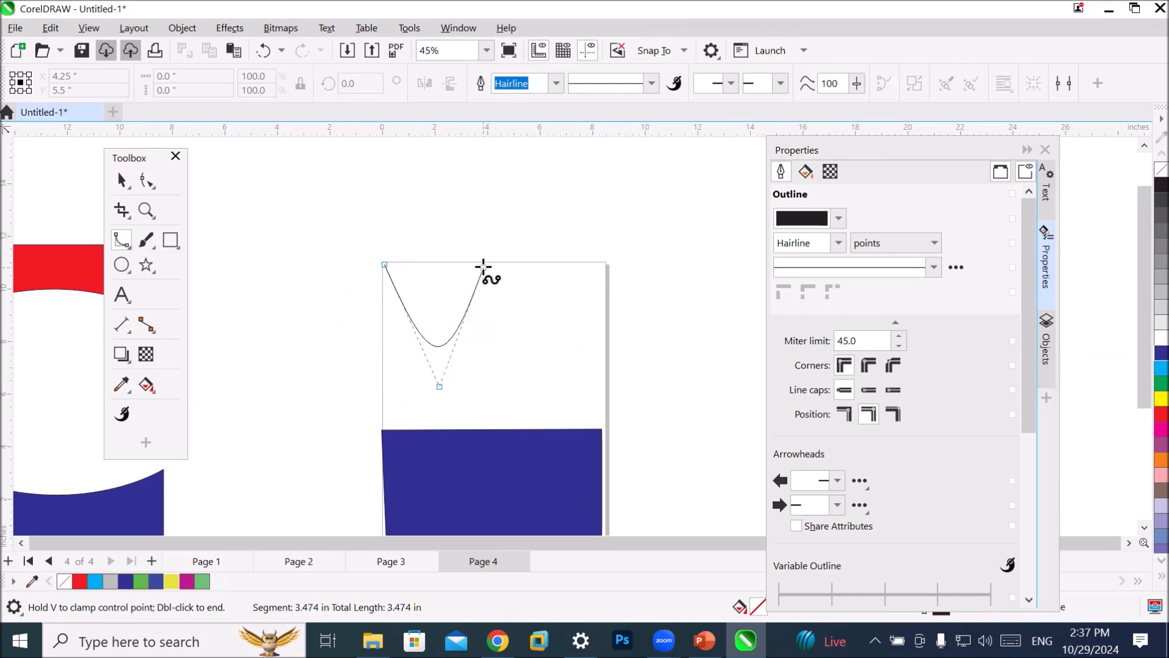
pyautogui.click(453, 390)
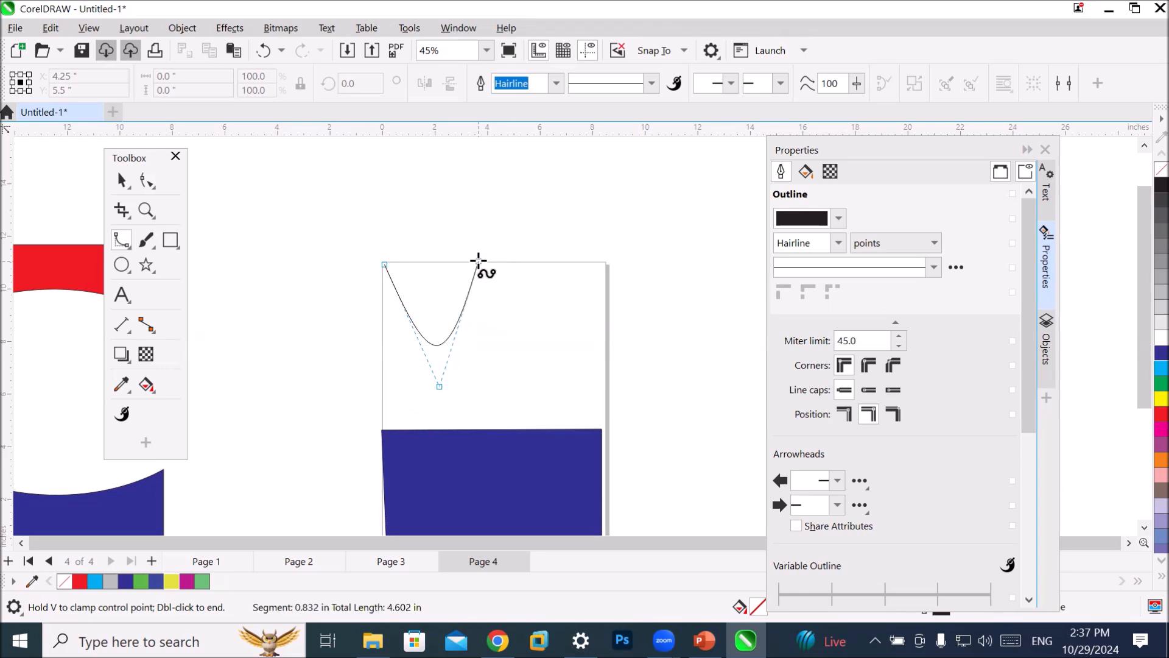
pyautogui.click(479, 261)
pyautogui.click(530, 341)
pyautogui.click(558, 263)
pyautogui.click(597, 322)
pyautogui.click(607, 263)
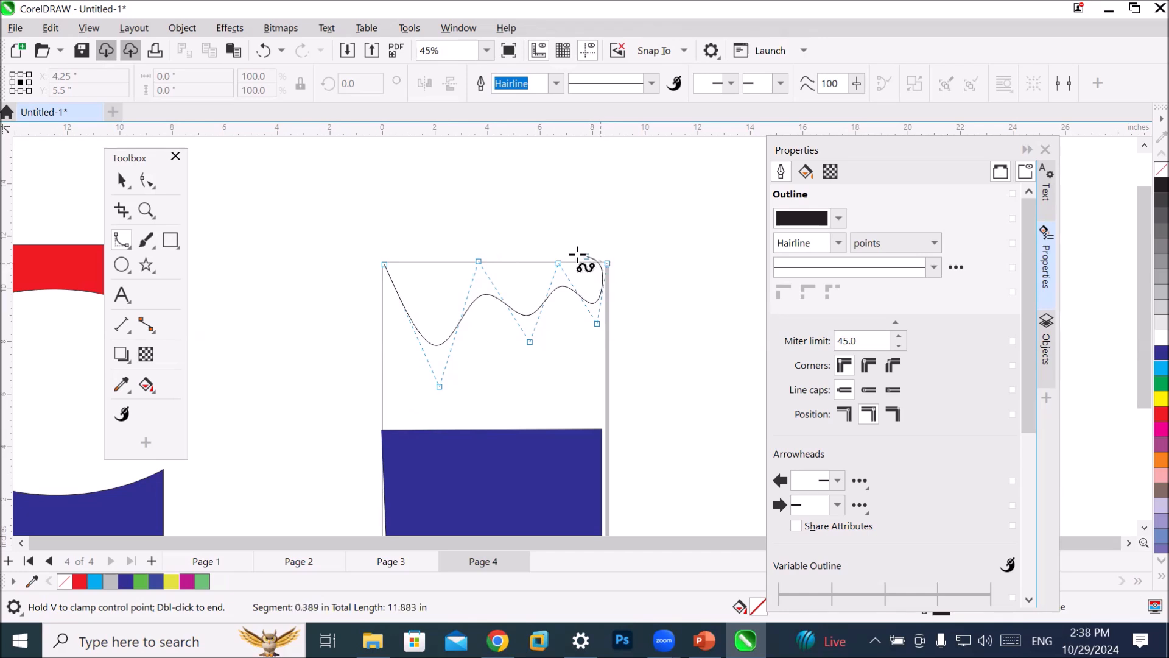
pyautogui.click(386, 265)
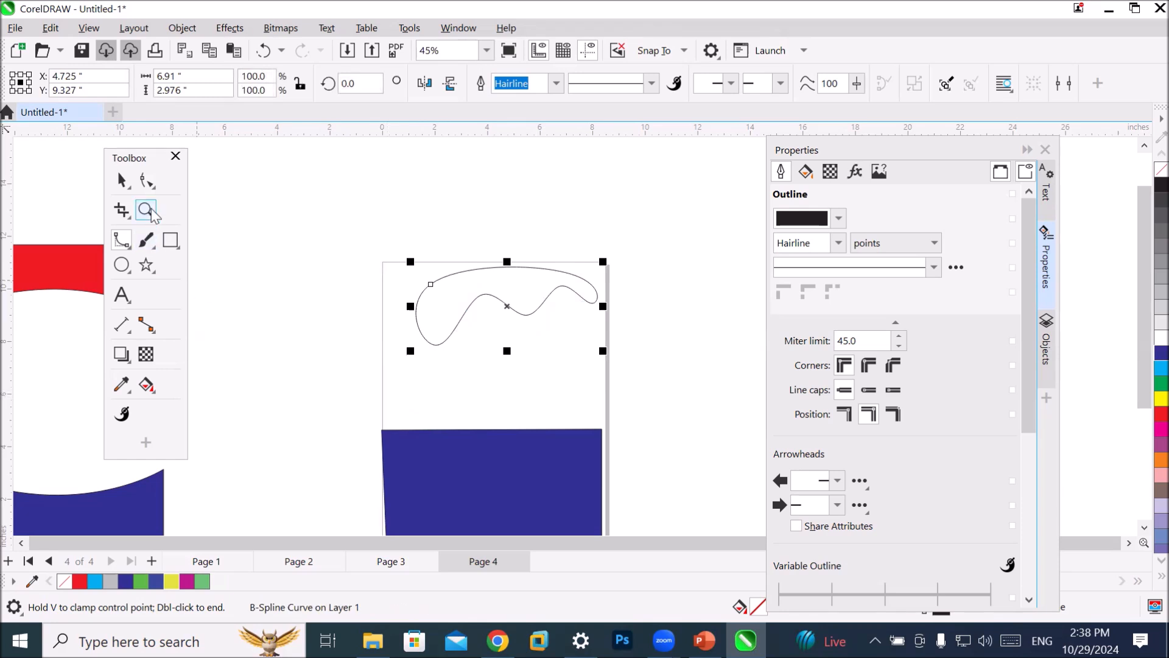
# Reshape the closed B-Spline into a rounded blob by moving its lower and middle control points toward the blue shape.
pyautogui.click(145, 184)
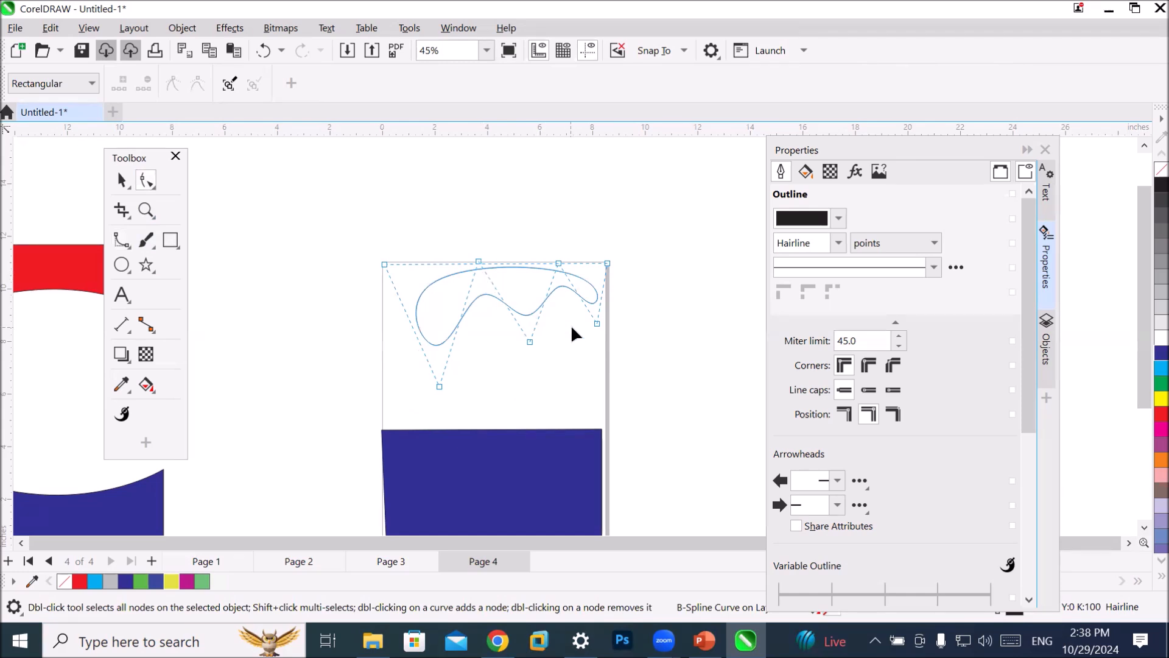
pyautogui.moveTo(530, 342); pyautogui.dragTo(527, 393)
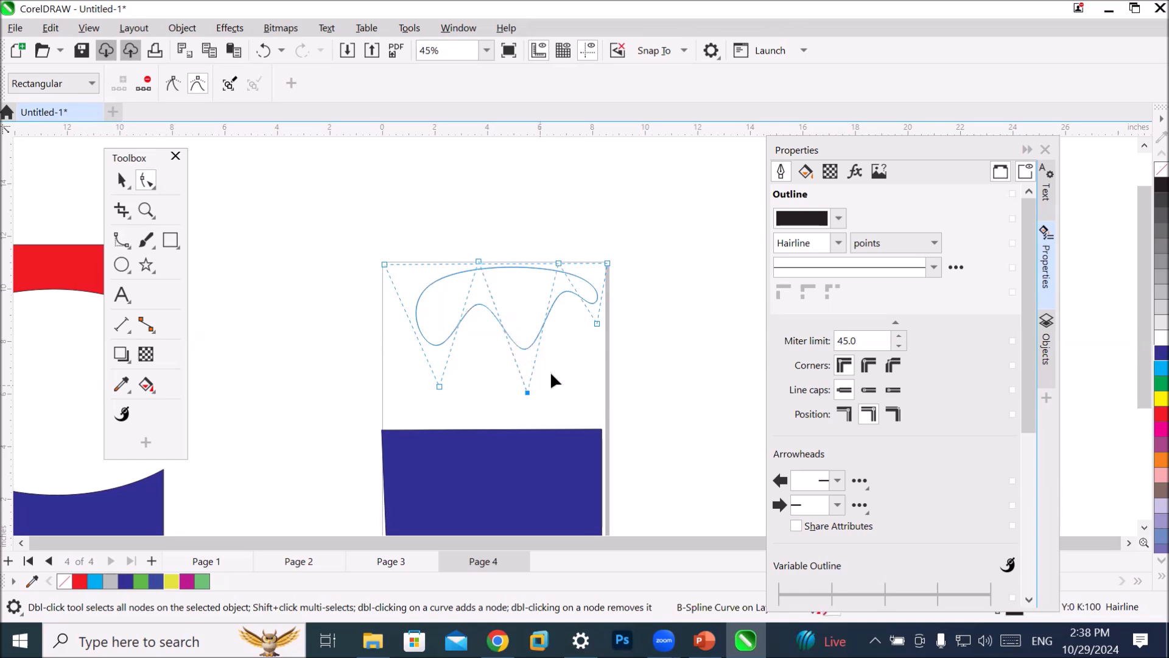
pyautogui.moveTo(597, 323); pyautogui.dragTo(588, 383)
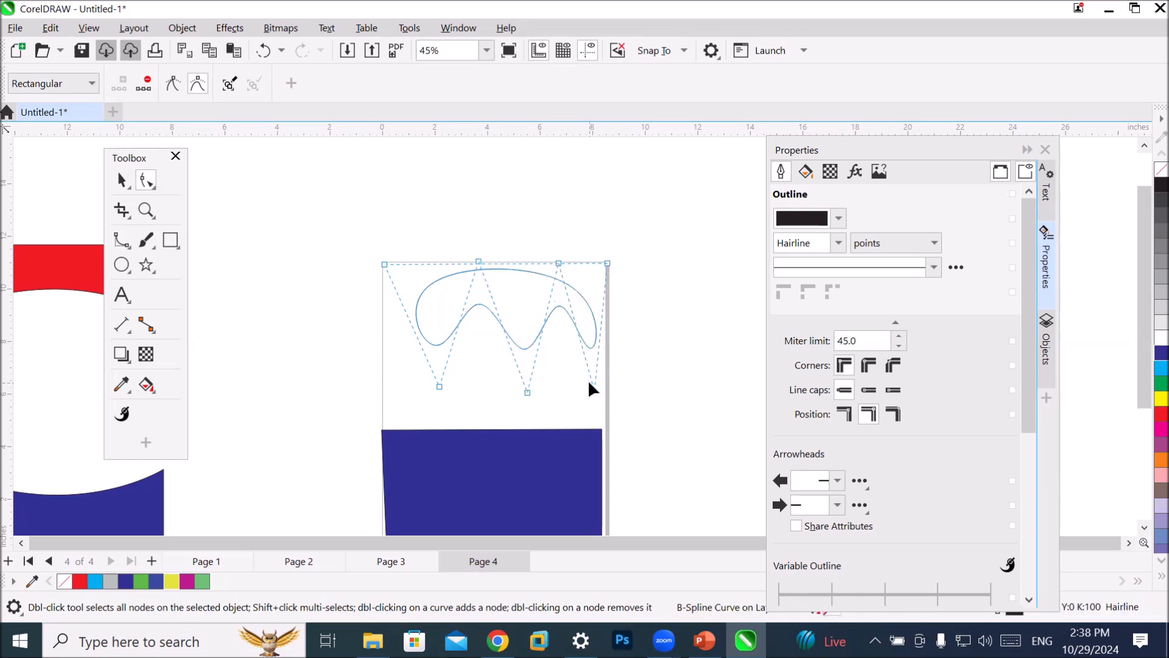
pyautogui.moveTo(558, 263); pyautogui.dragTo(546, 200)
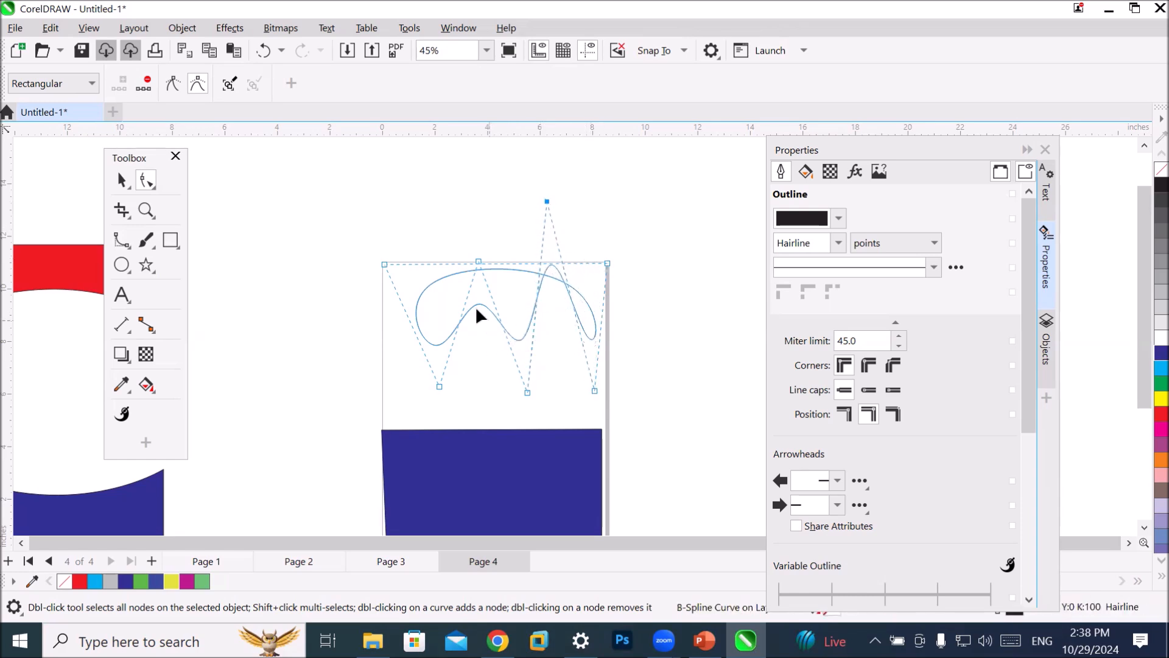
pyautogui.moveTo(477, 259); pyautogui.dragTo(478, 412)
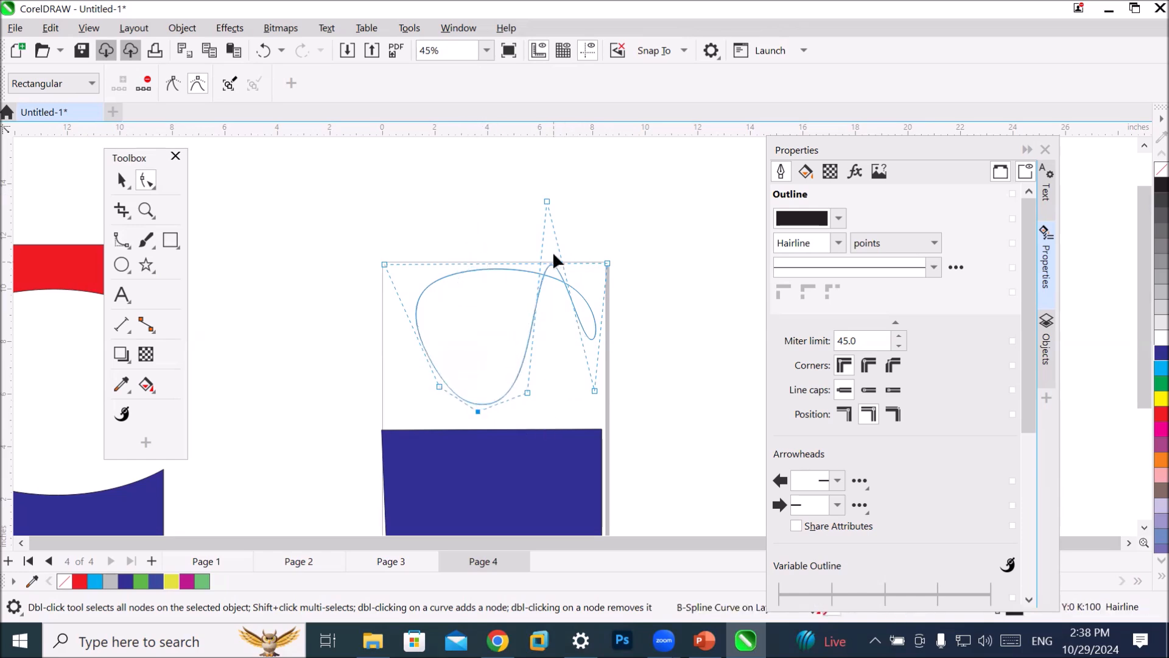
pyautogui.moveTo(547, 201); pyautogui.dragTo(556, 408)
# Draw an open wavy B-Spline about 19.6 × 5.2 in in the empty area above the page.
pyautogui.scroll(-2, 572, 381)
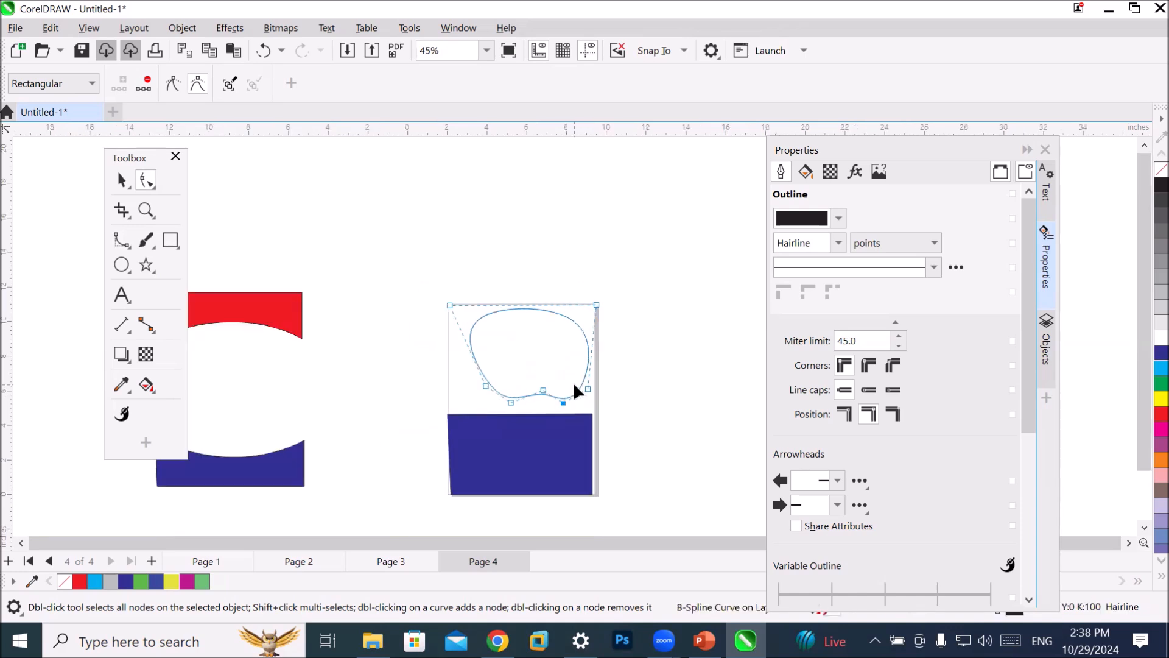
pyautogui.click(122, 241)
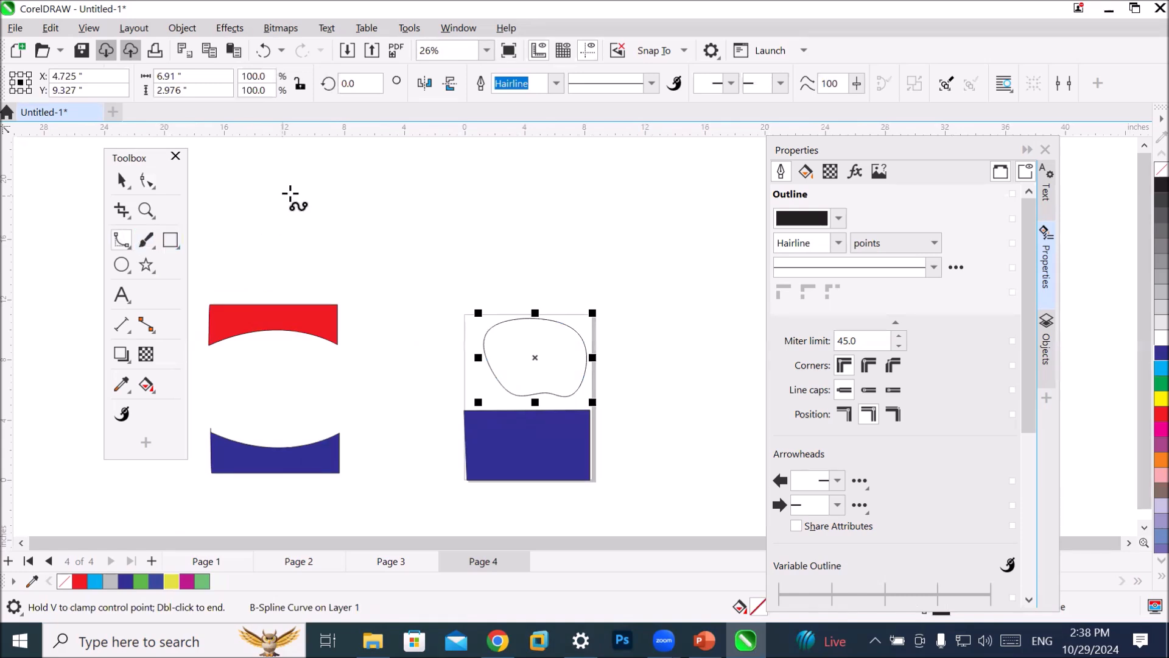
pyautogui.click(388, 166)
pyautogui.click(436, 255)
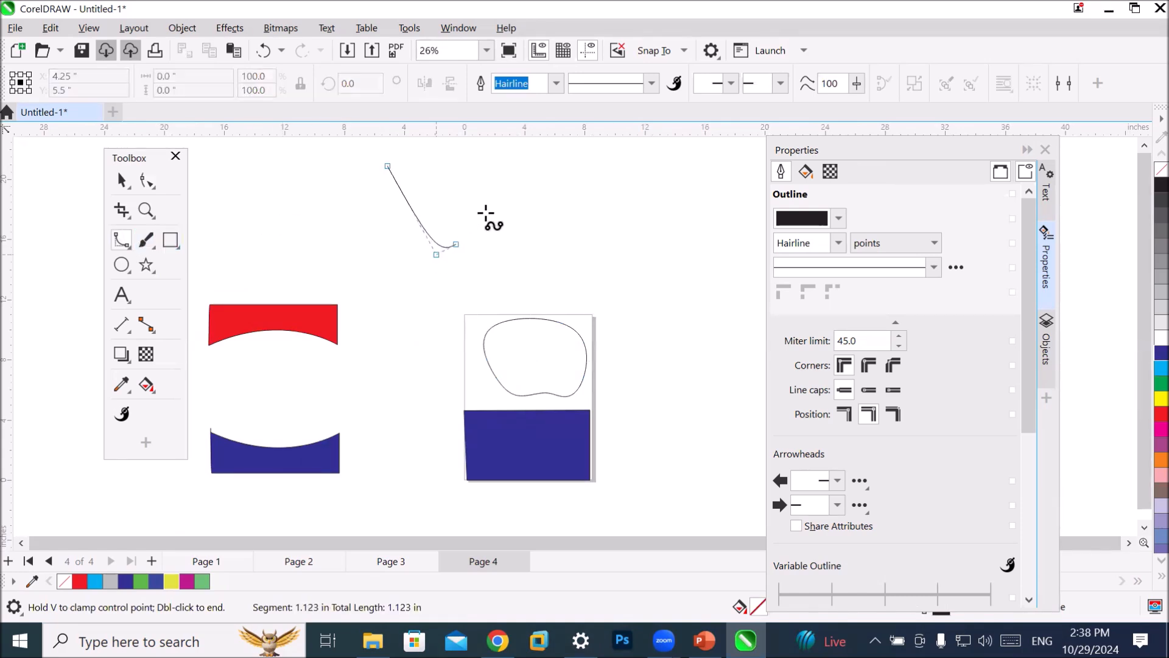
pyautogui.click(513, 161)
pyautogui.click(640, 264)
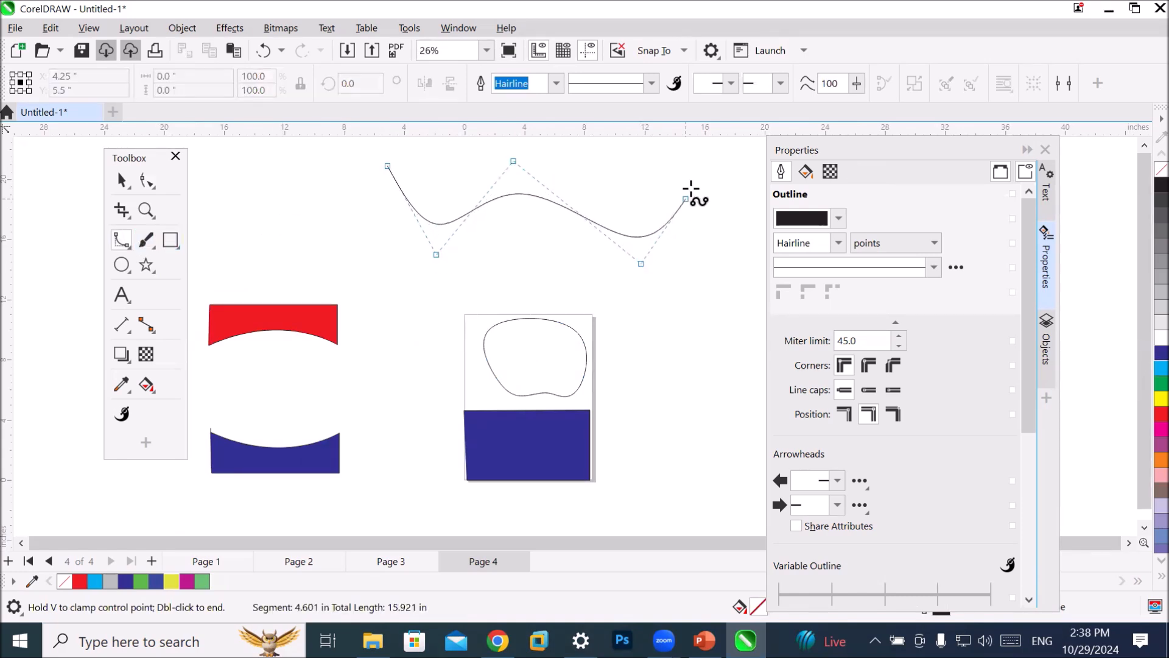
pyautogui.click(708, 156)
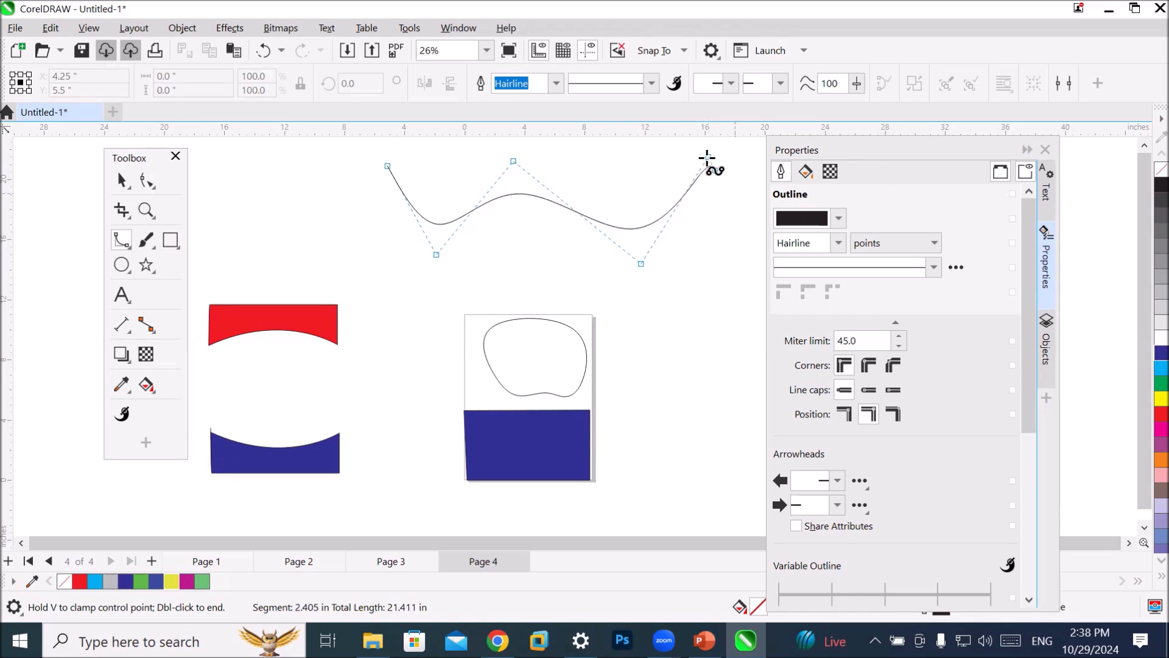
pyautogui.doubleClick(611, 151)
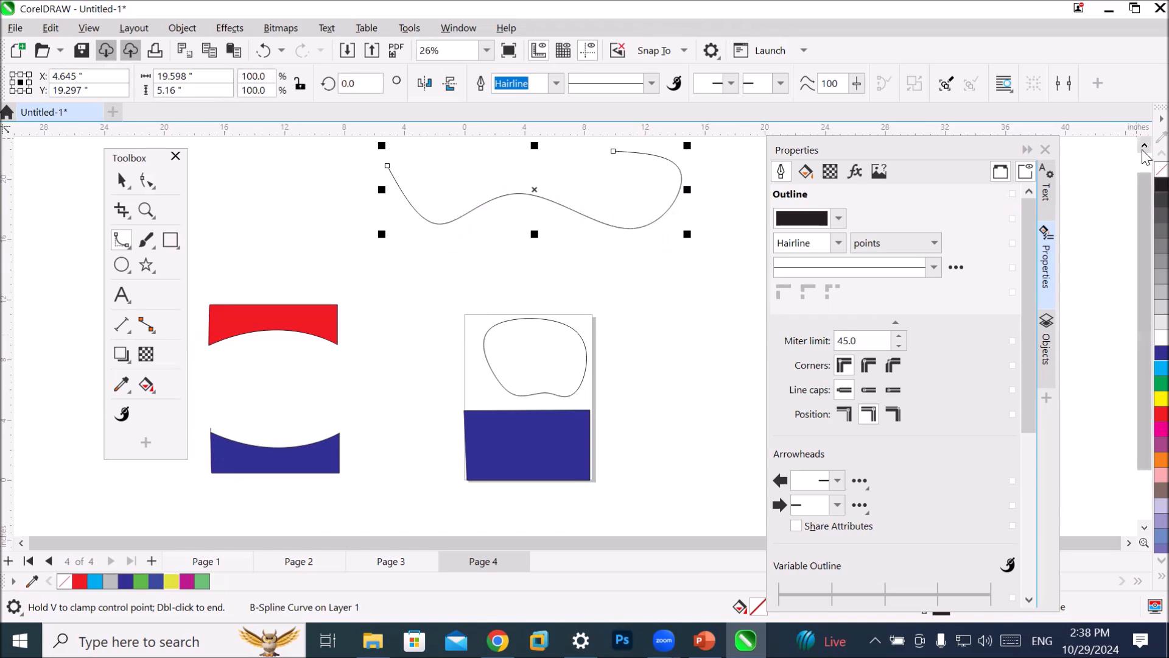
# Raise both end points and the middle control point of the open B-Spline, making a W-like curve about 19.9 × 10.6 in.
pyautogui.scroll(3, 1142, 151)
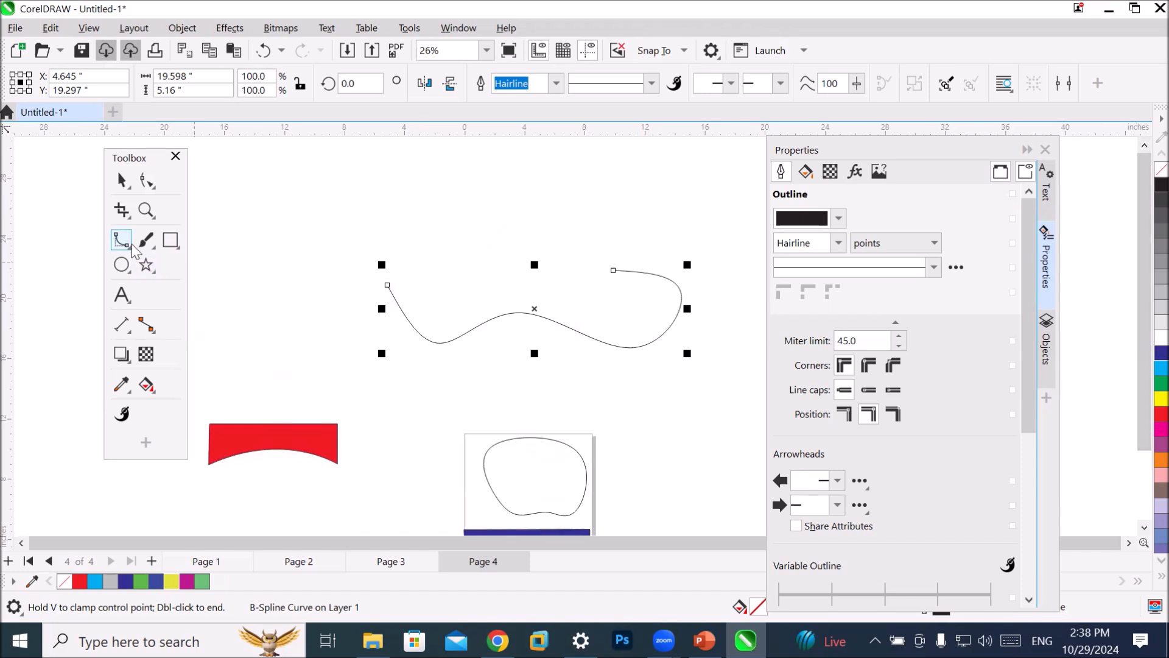
pyautogui.click(149, 184)
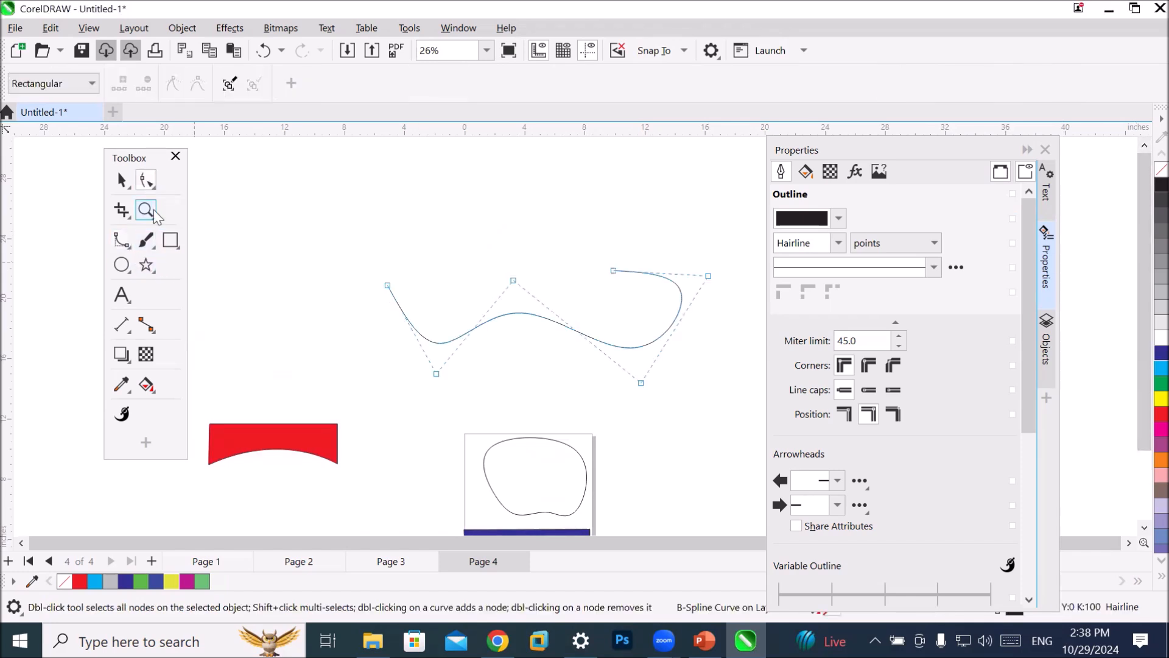
pyautogui.click(613, 270)
pyautogui.moveTo(613, 270); pyautogui.dragTo(668, 202)
pyautogui.moveTo(387, 283); pyautogui.dragTo(401, 180)
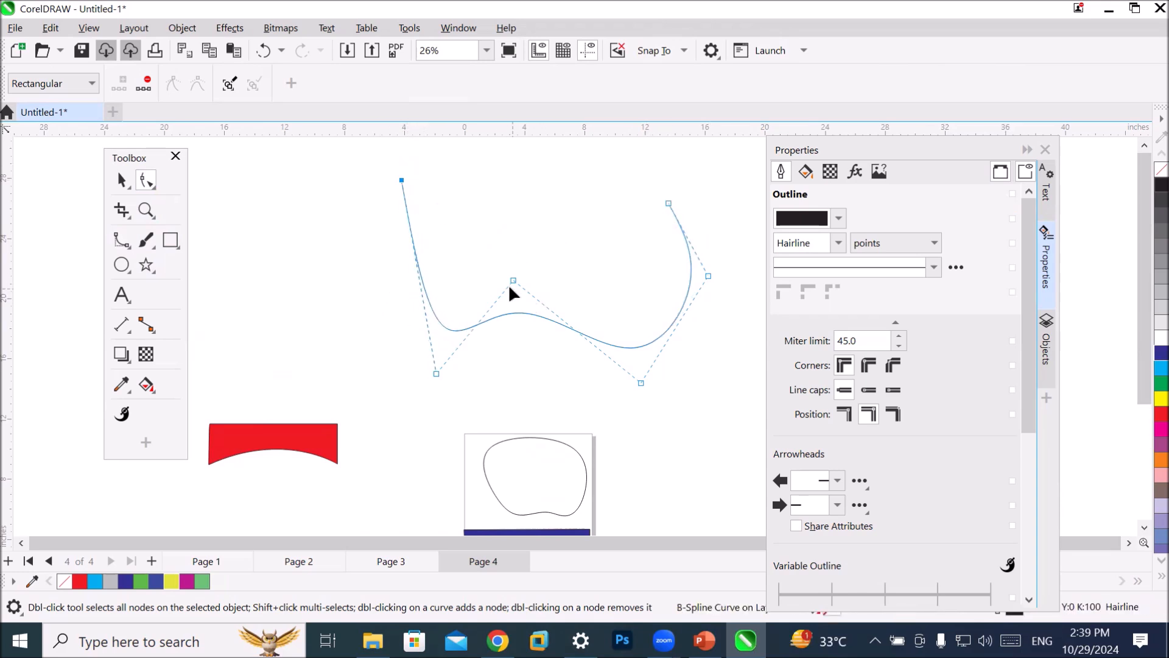
pyautogui.moveTo(514, 280); pyautogui.dragTo(562, 216)
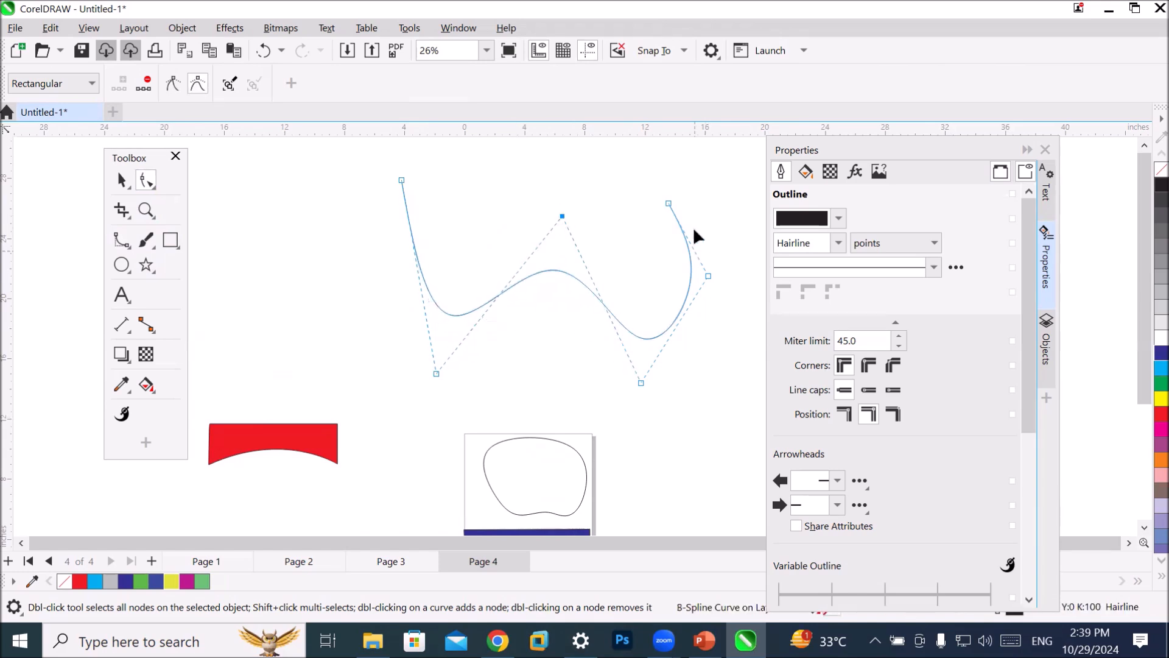
pyautogui.moveTo(668, 203); pyautogui.dragTo(696, 183)
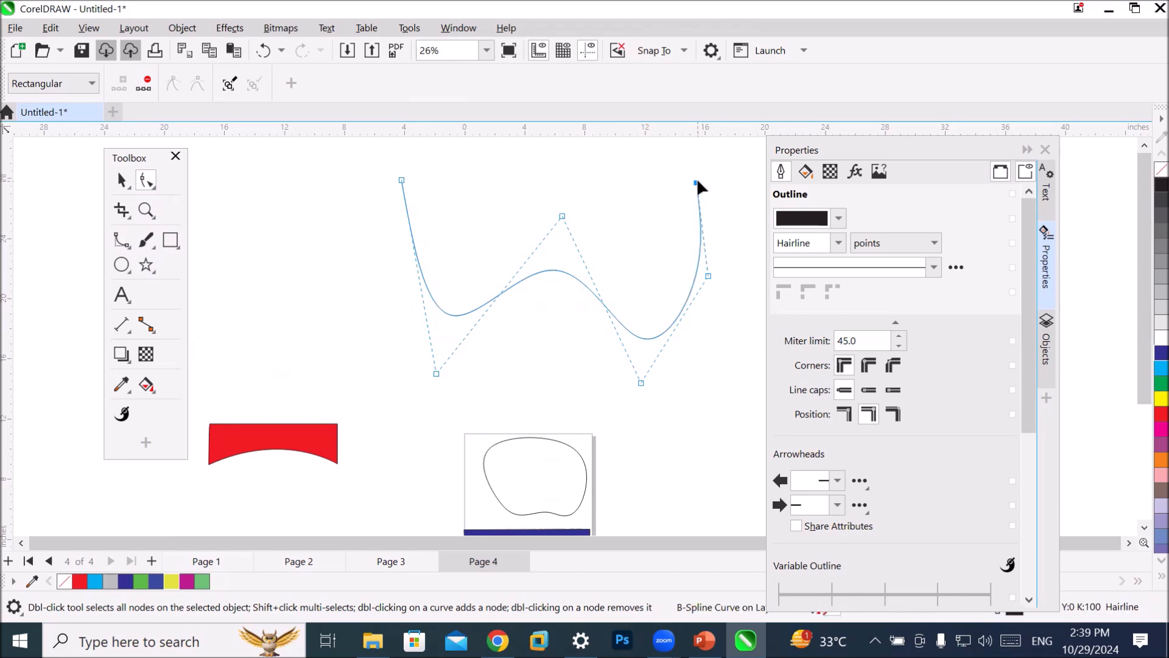
# Convert the open B-Spline above the page to curves.
pyautogui.click(123, 181)
pyautogui.rightClick(573, 277)
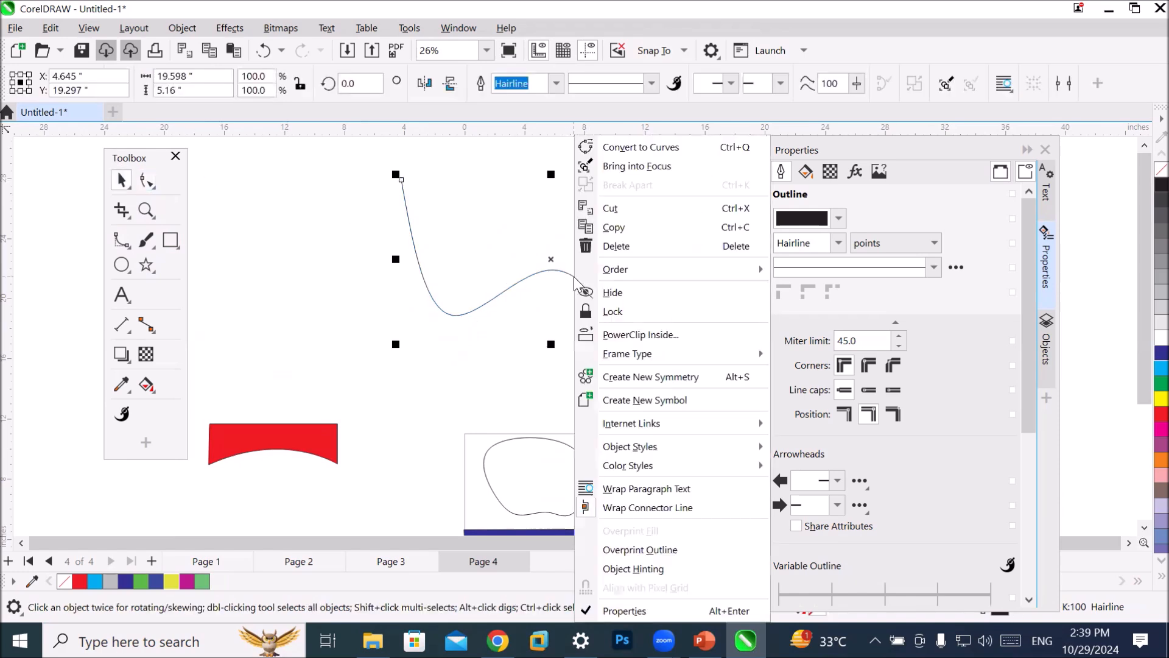
pyautogui.click(668, 149)
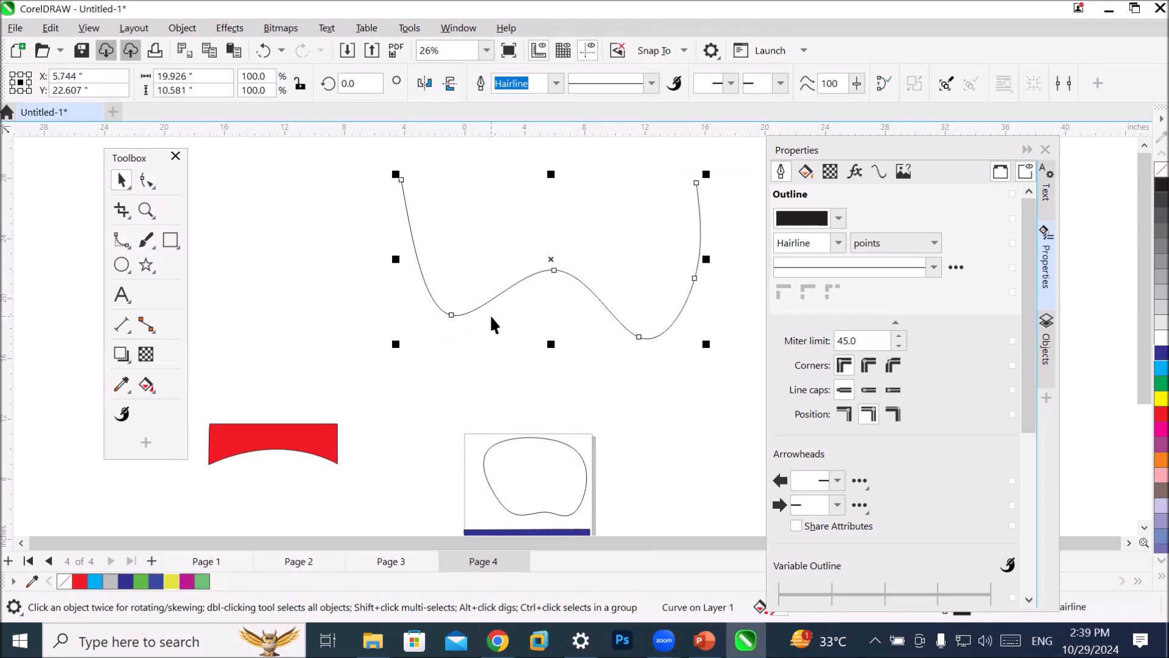
# Close the converted curve by extending a straight line between its two upper end nodes.
pyautogui.click(147, 183)
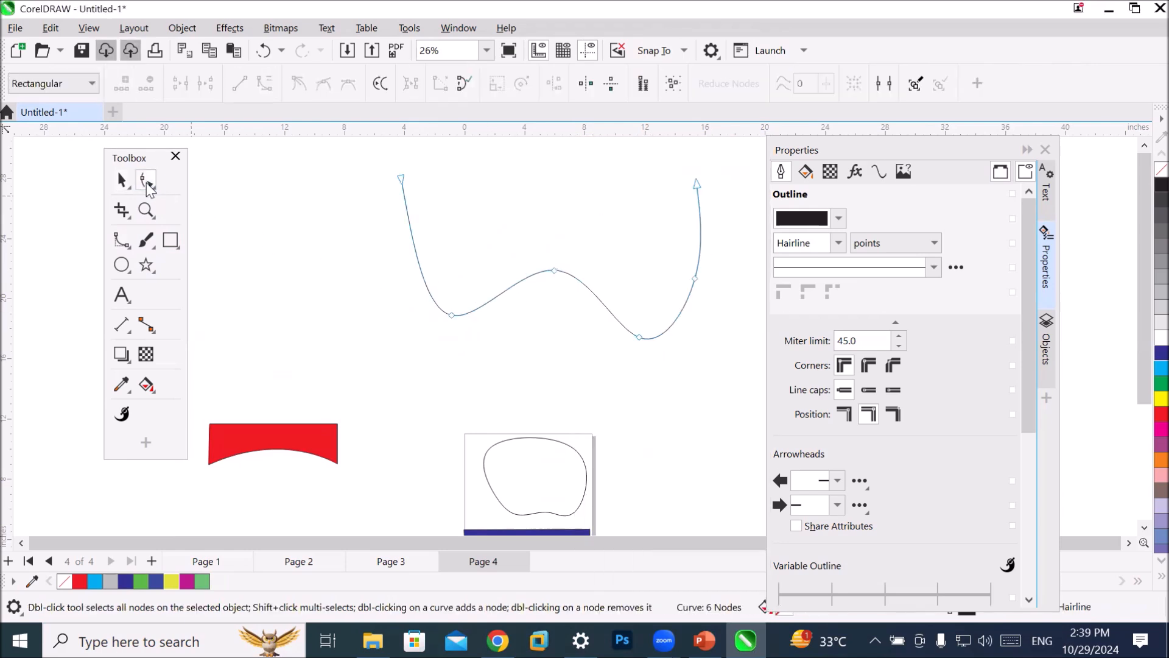
pyautogui.click(401, 178)
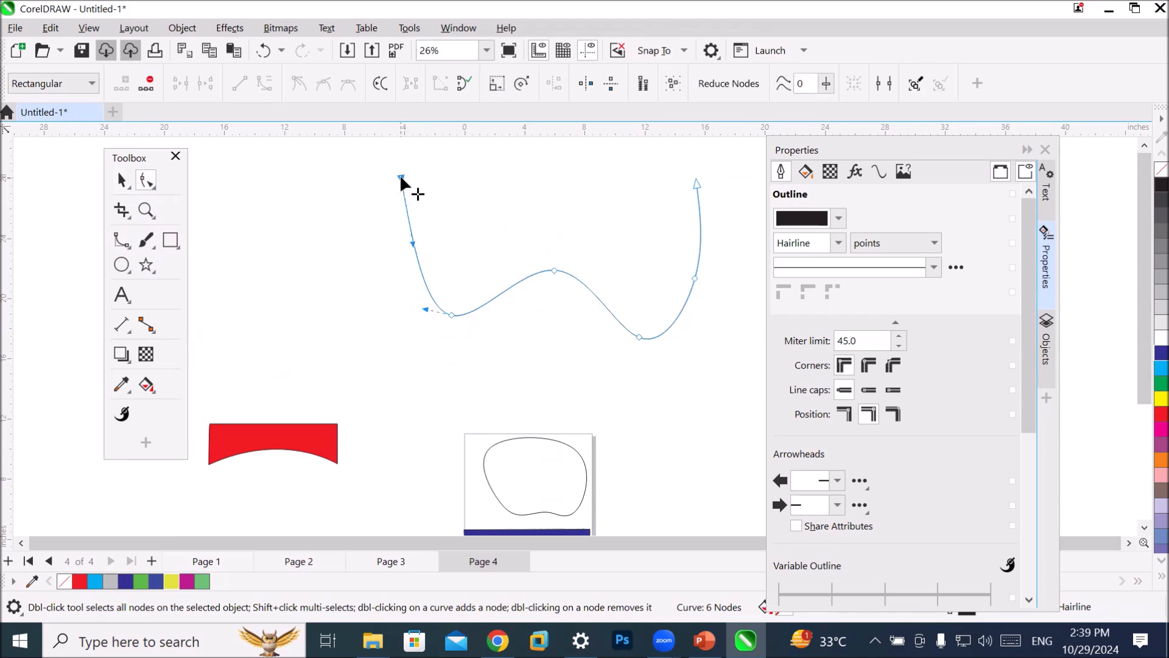
pyautogui.click(696, 180)
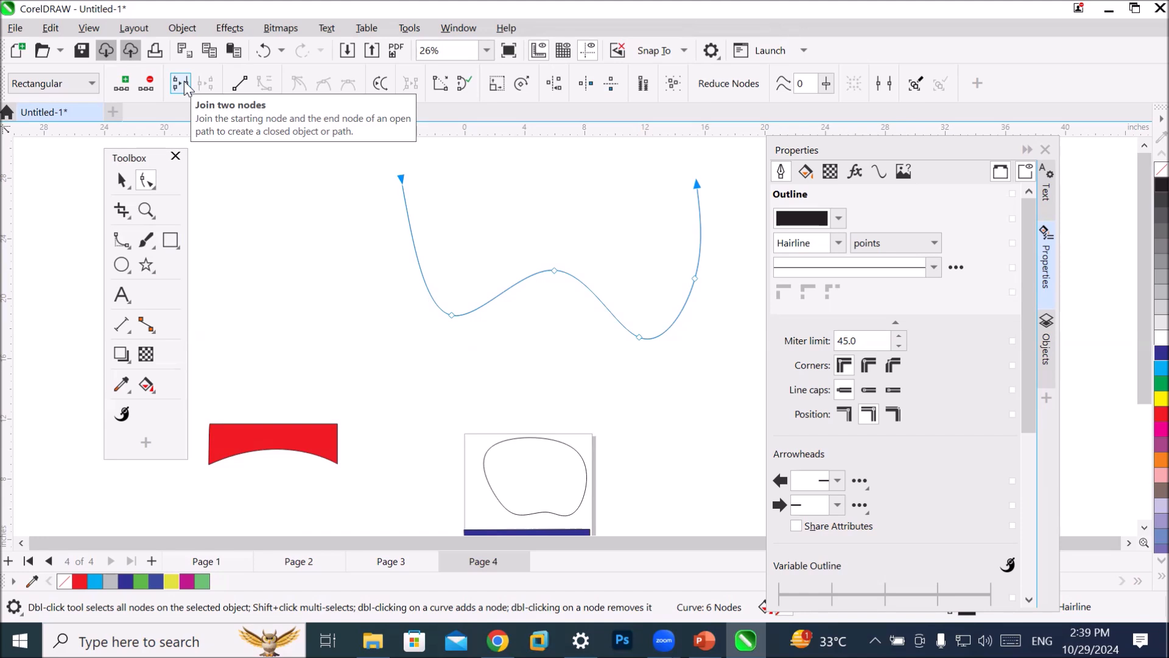
pyautogui.click(438, 83)
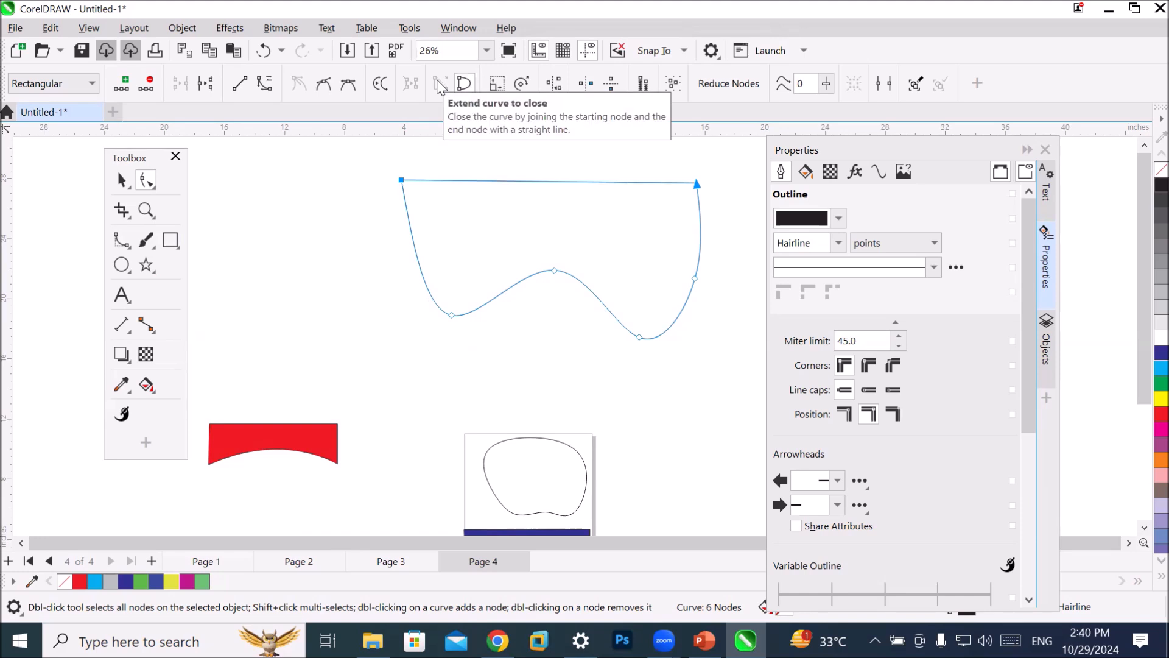
# Undo the straight closing line, try joining the curve's two end nodes into one, and undo the join.
pyautogui.hotkey('ctrl', 'z')
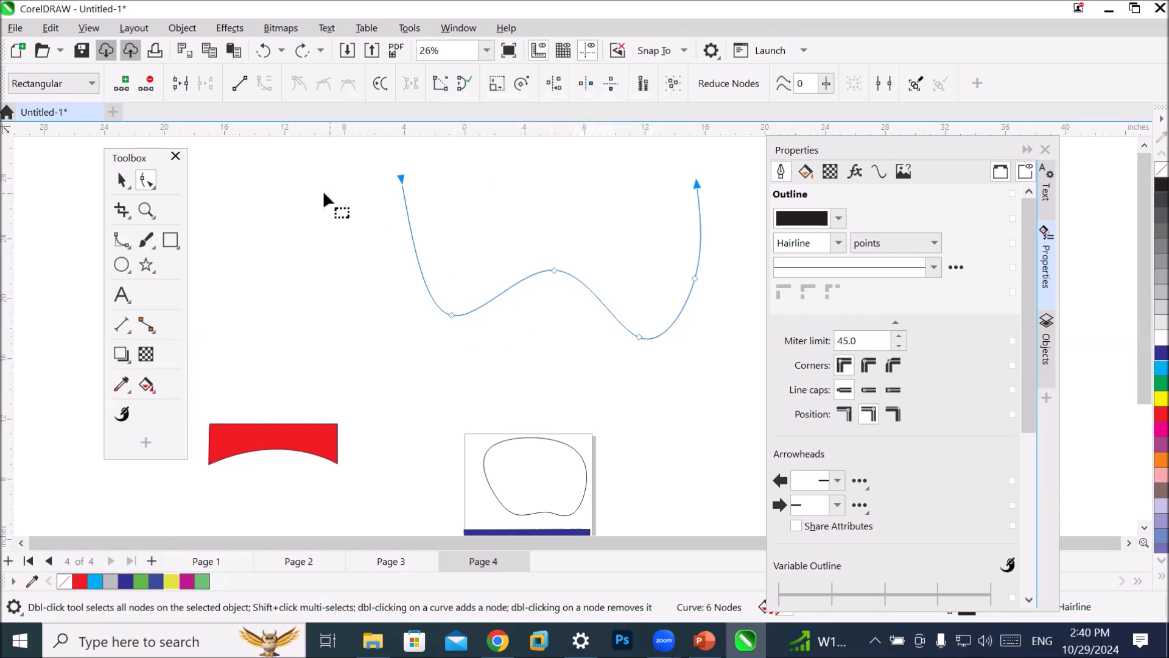
pyautogui.click(177, 84)
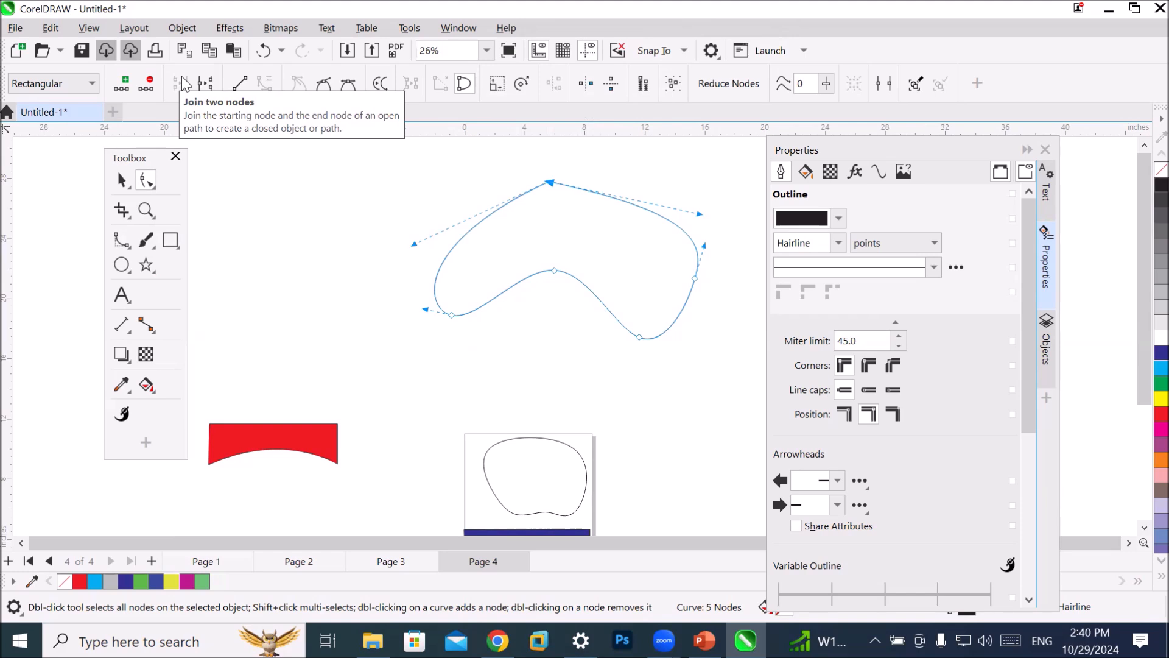
pyautogui.hotkey('ctrl', 'z')
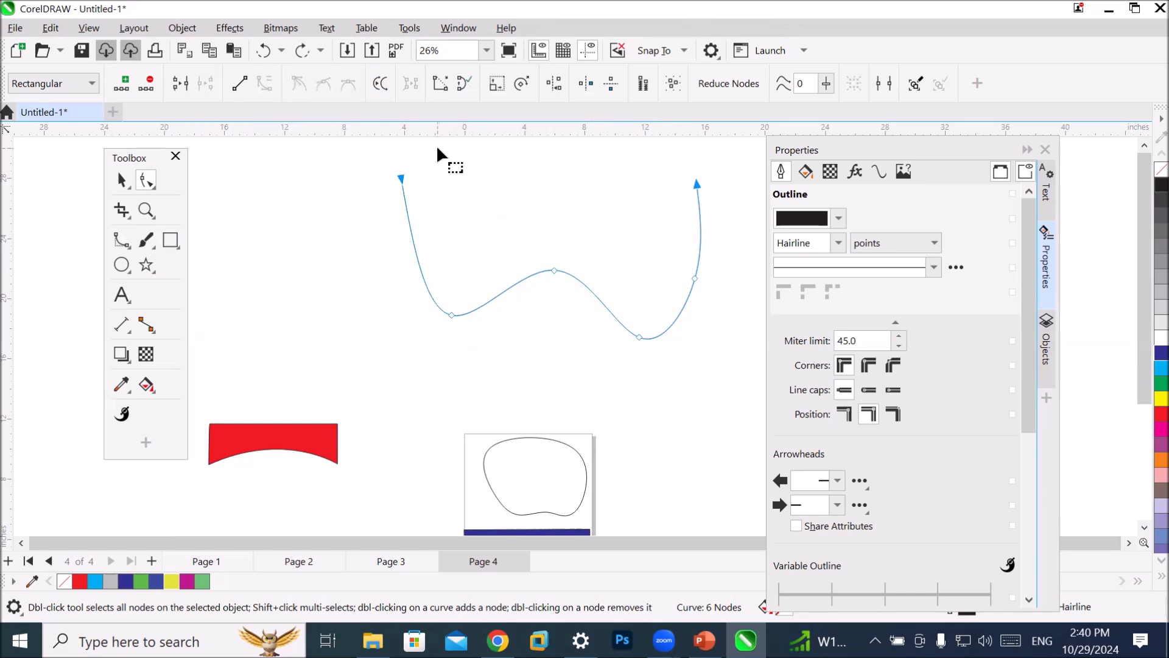
# Close the open curve above the page by connecting its end nodes and fill it with red.
pyautogui.click(465, 86)
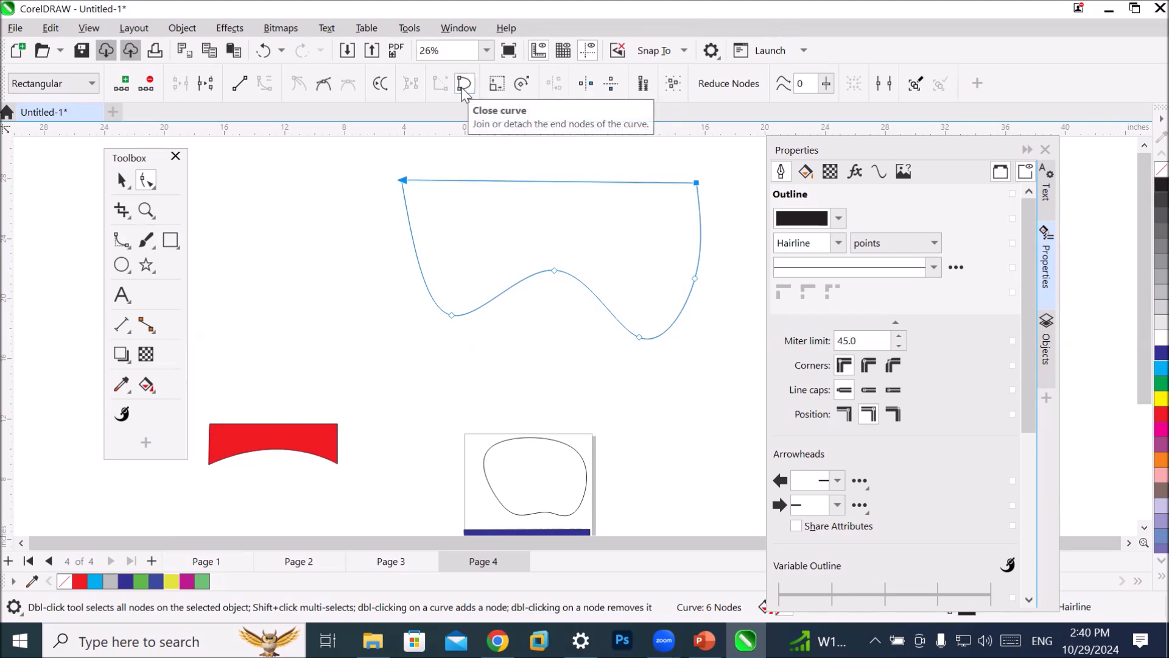
pyautogui.click(1156, 412)
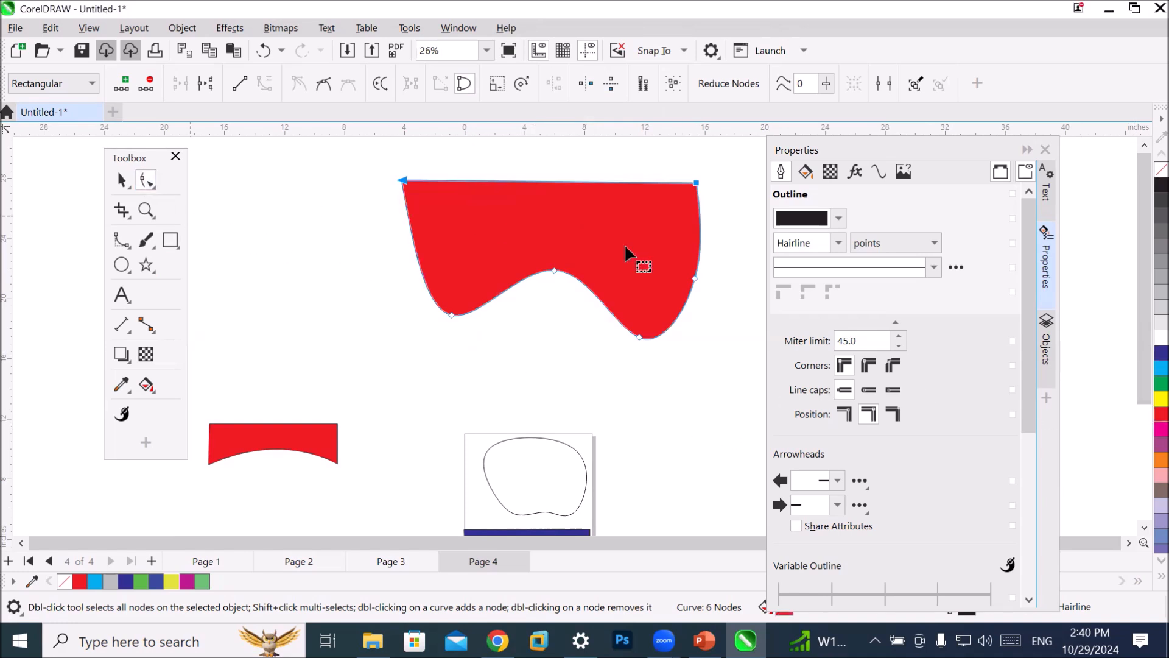
# Raise the red shape's middle lower node and the rightmost low node, and delete the latter.
pyautogui.moveTo(553, 269); pyautogui.dragTo(544, 229)
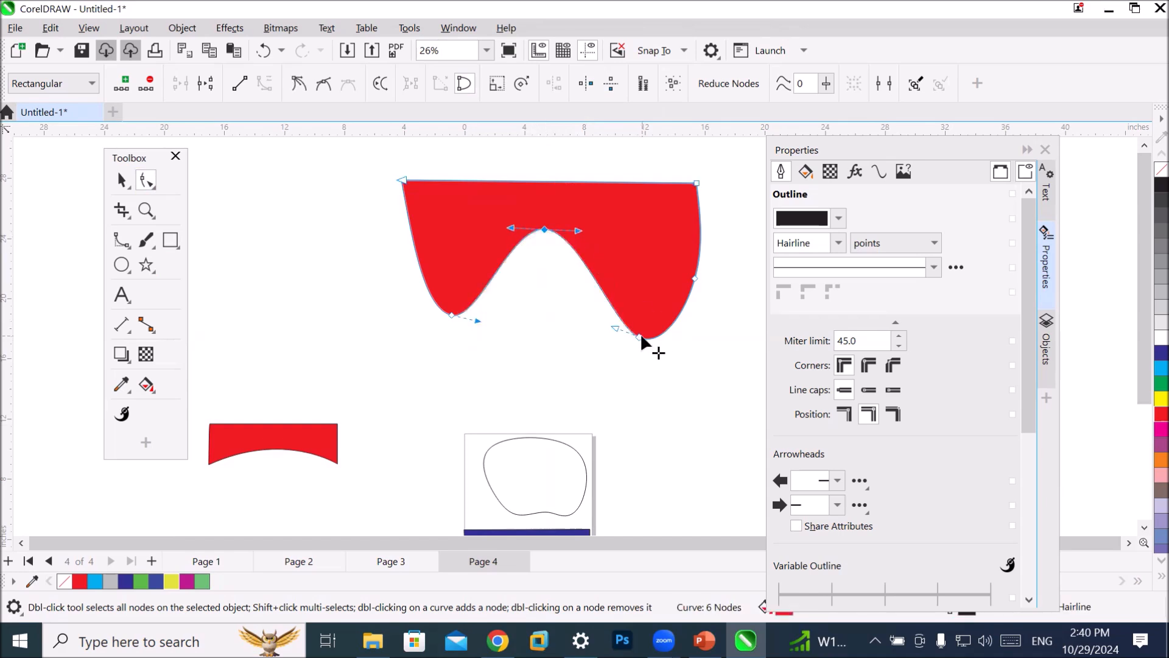
pyautogui.moveTo(641, 335); pyautogui.dragTo(650, 309)
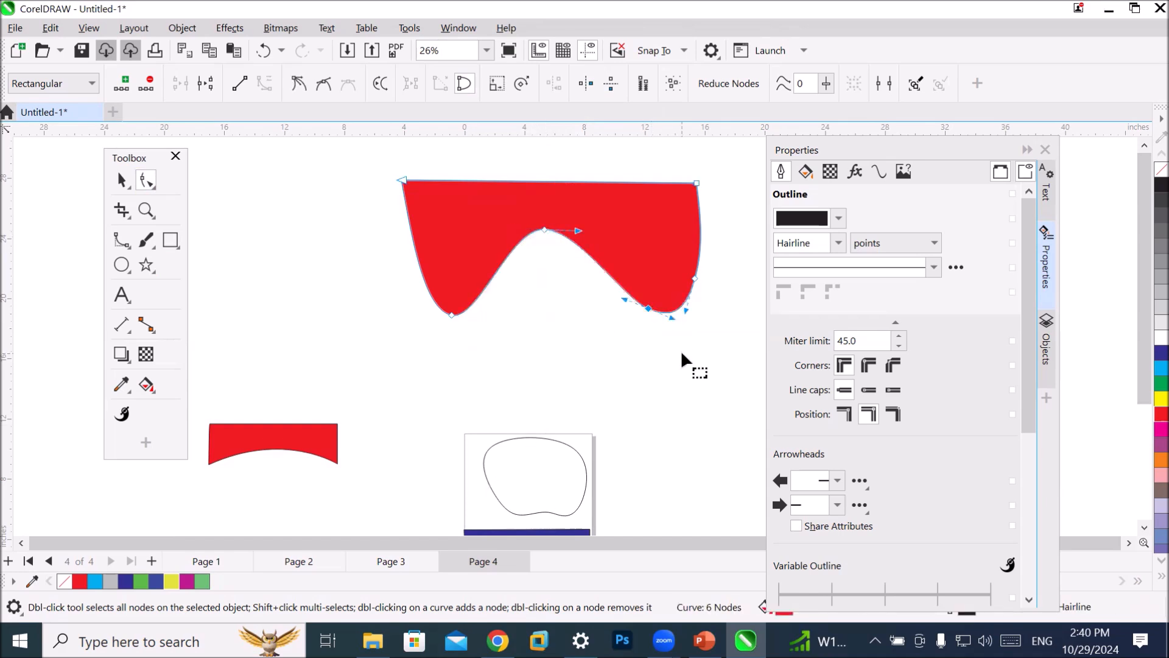
pyautogui.press('Delete')
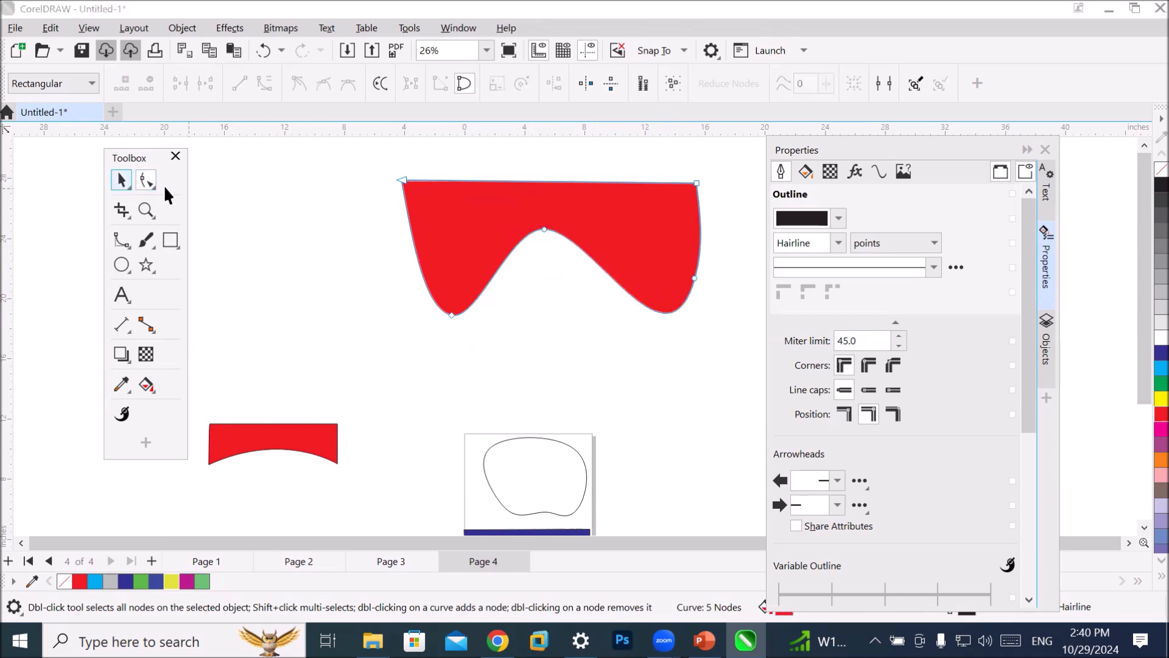
# Delete the red wavy shape above the page.
pyautogui.click(126, 179)
pyautogui.click(532, 222)
pyautogui.press('Delete')
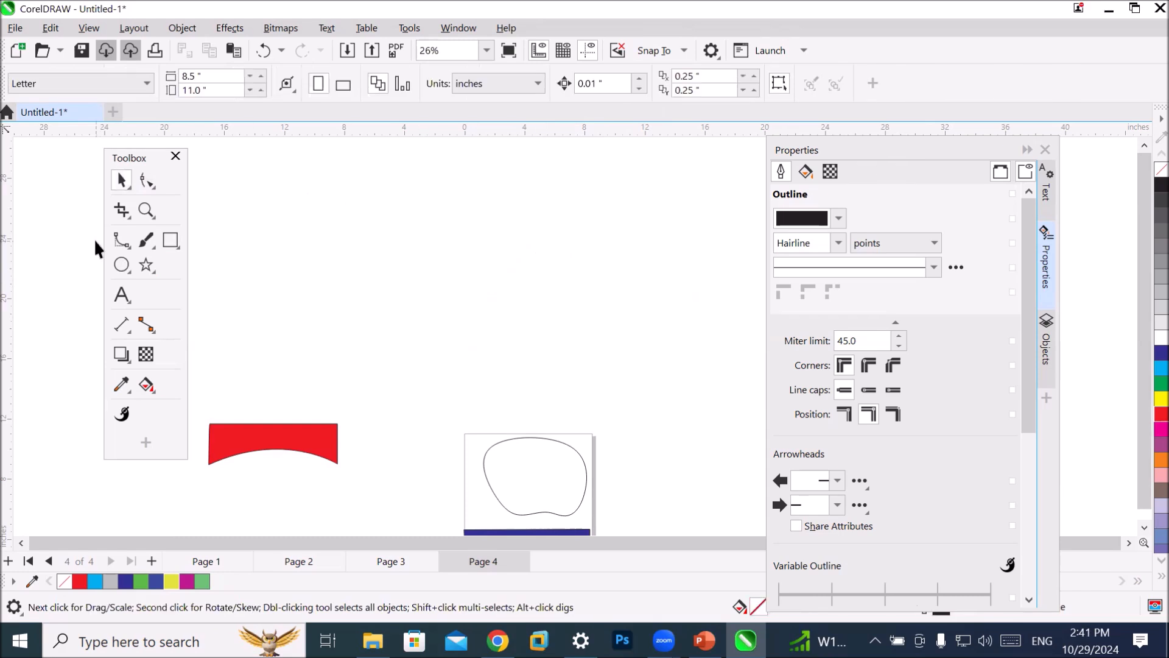
# Activate the Polyline tool from the curve drawing tools.
pyautogui.click(121, 242)
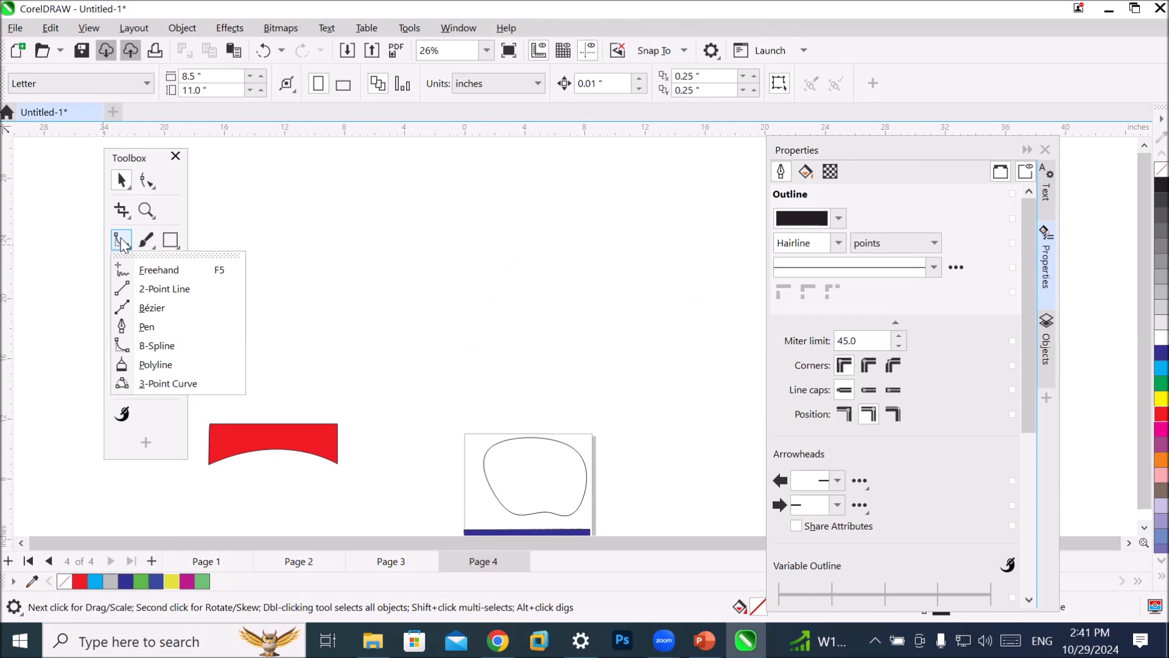
pyautogui.click(144, 242)
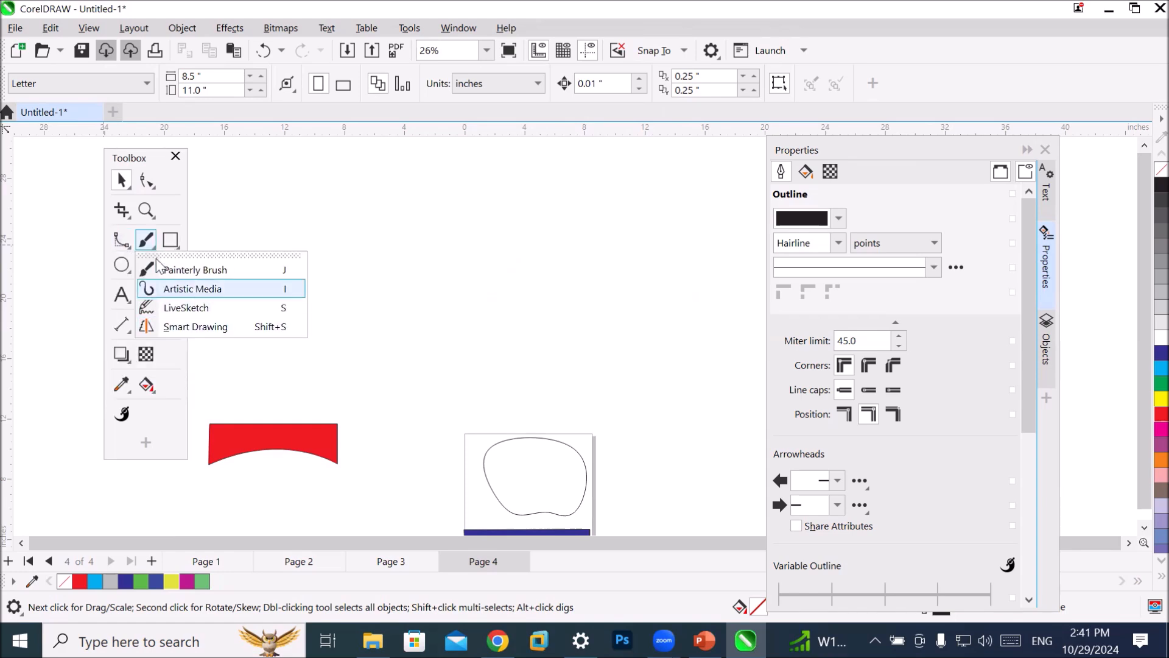
pyautogui.click(126, 246)
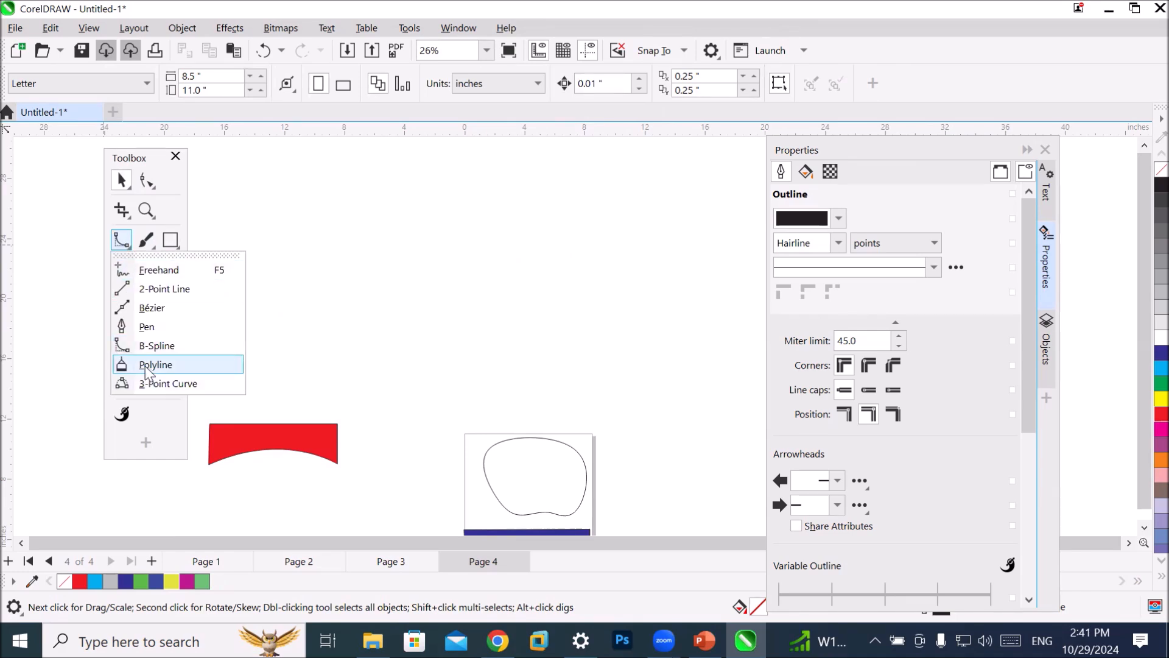
pyautogui.click(147, 365)
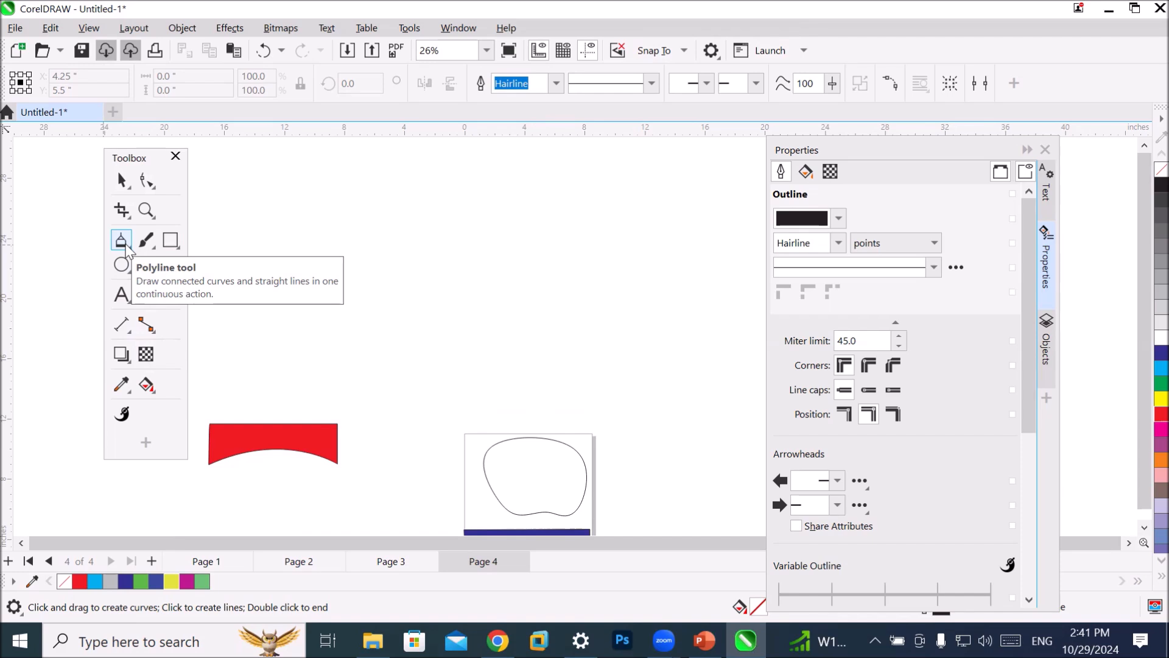
# Delete the rounded outline and the blue rectangle from Page 4.
pyautogui.click(1143, 525)
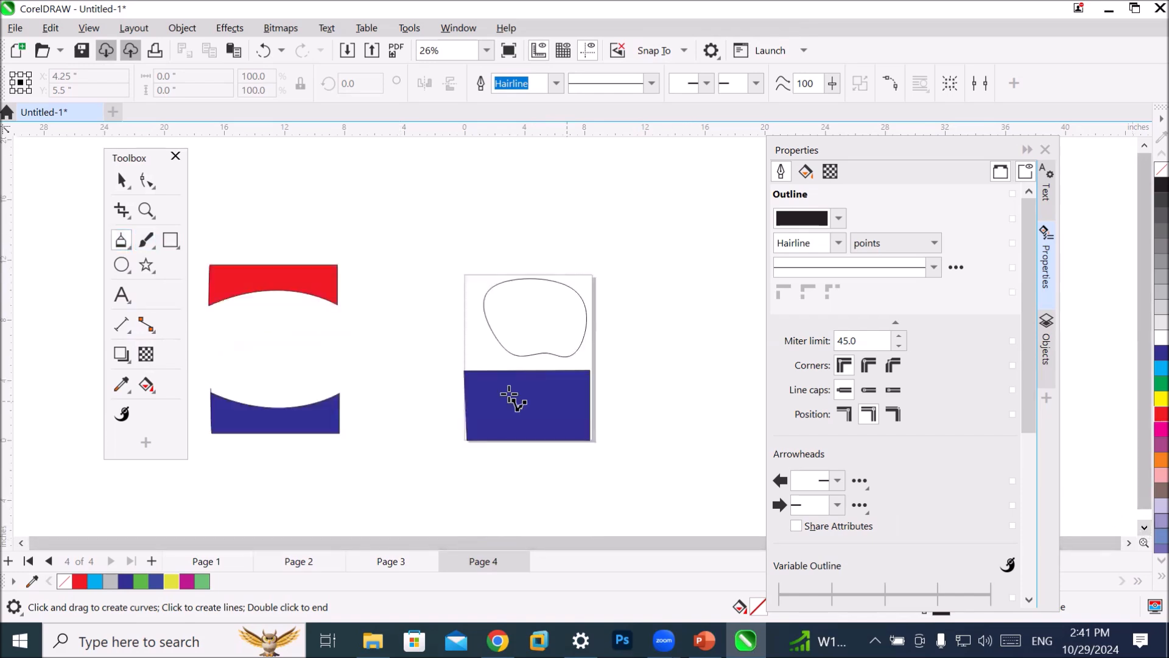
pyautogui.click(122, 180)
pyautogui.moveTo(447, 258); pyautogui.dragTo(627, 465)
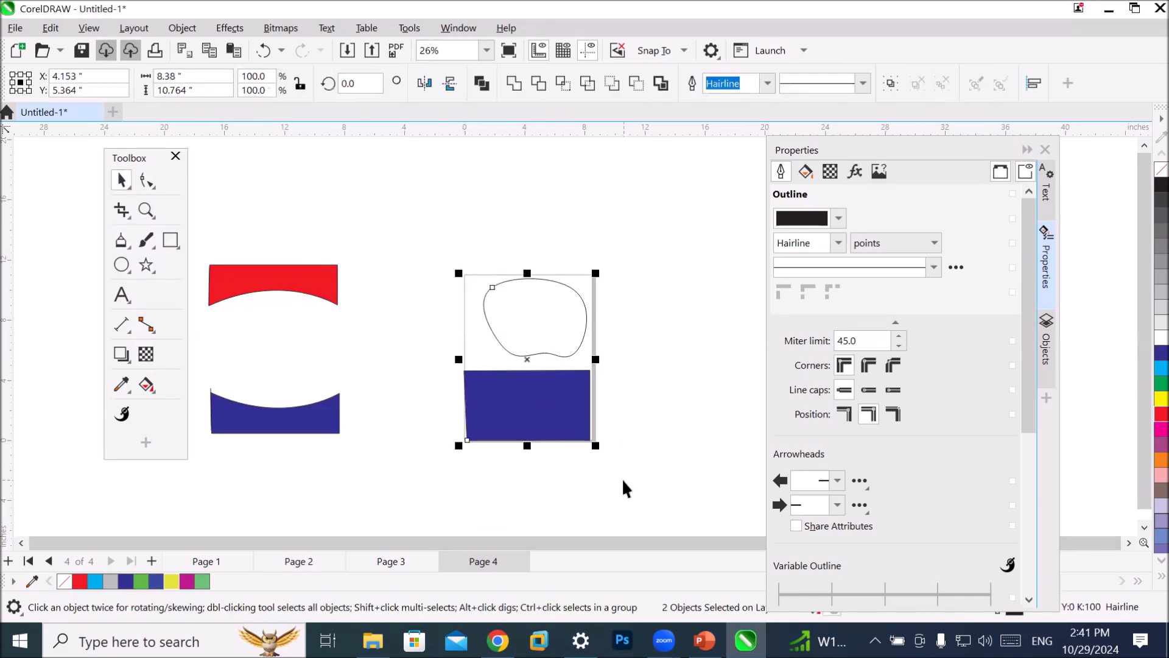
pyautogui.press('Delete')
pyautogui.scroll(2, 615, 476)
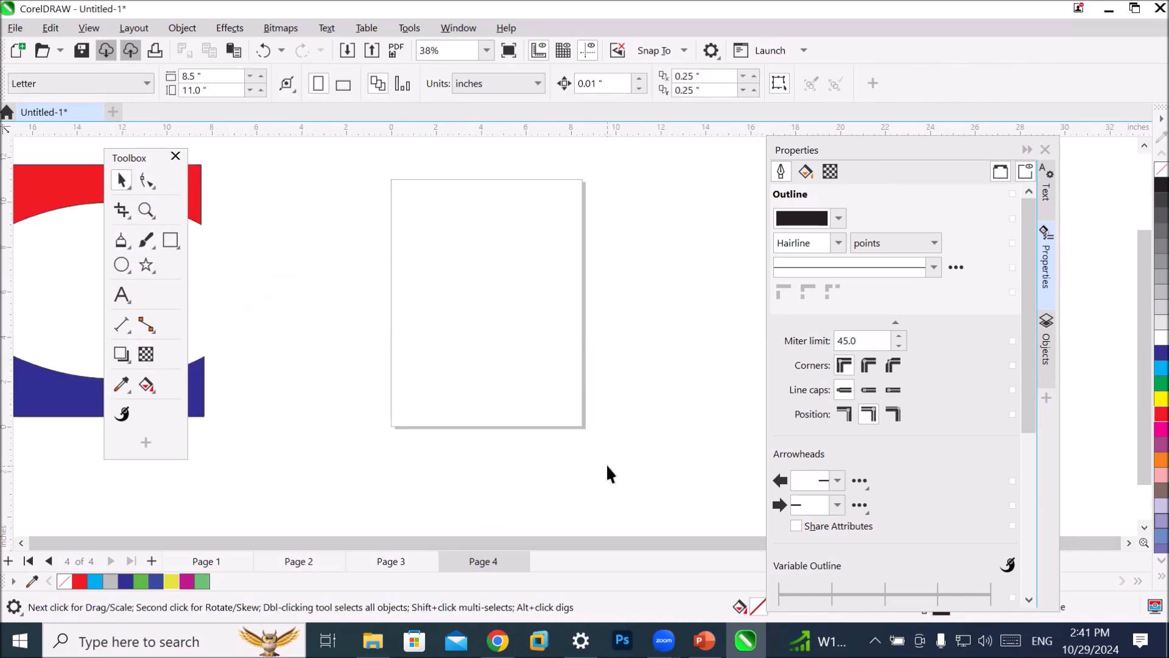
# Draw a closed Polyline shape about 8.5 × 3.4 in with a wavy upper edge across the page's lower part and fill it red.
pyautogui.click(123, 242)
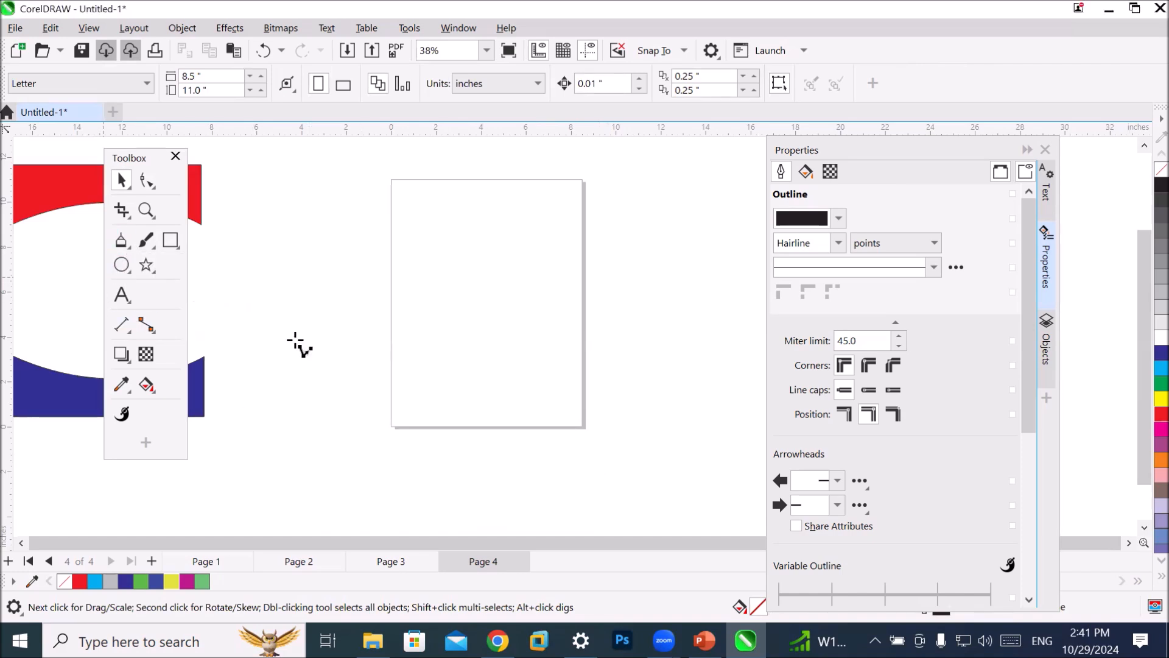
pyautogui.click(395, 426)
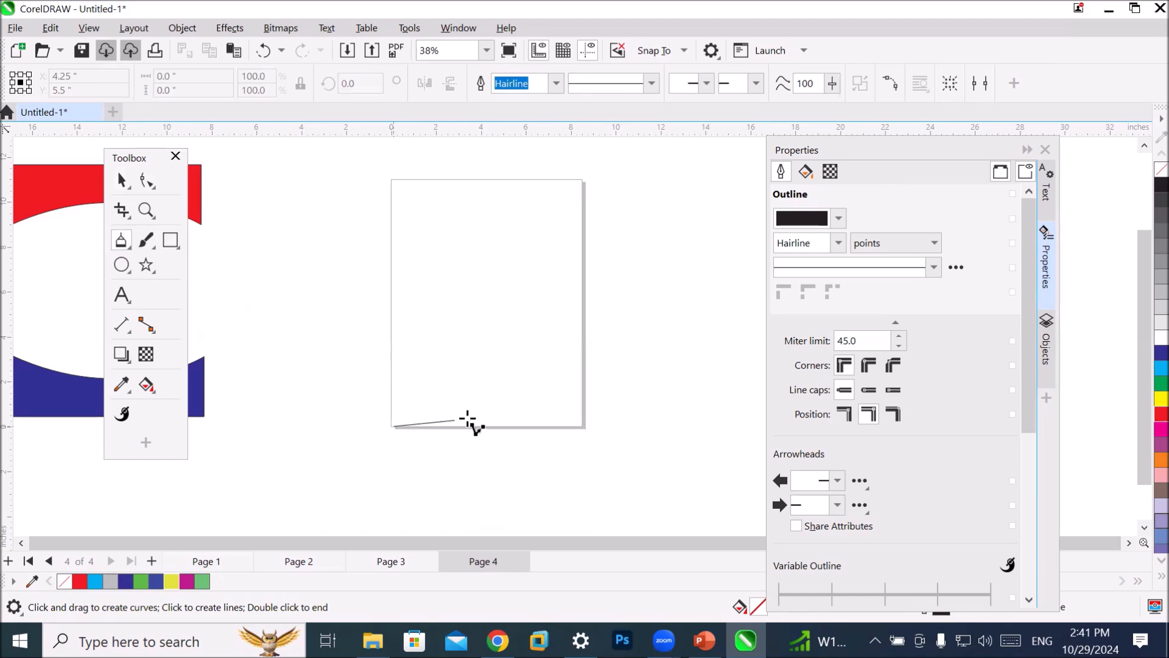
pyautogui.click(581, 426)
pyautogui.doubleClick(581, 350)
pyautogui.moveTo(581, 350)
pyautogui.mouseDown()
pyautogui.moveTo(554, 345)
pyautogui.moveTo(458, 371)
pyautogui.moveTo(389, 371)
pyautogui.moveTo(392, 428)
pyautogui.mouseUp()
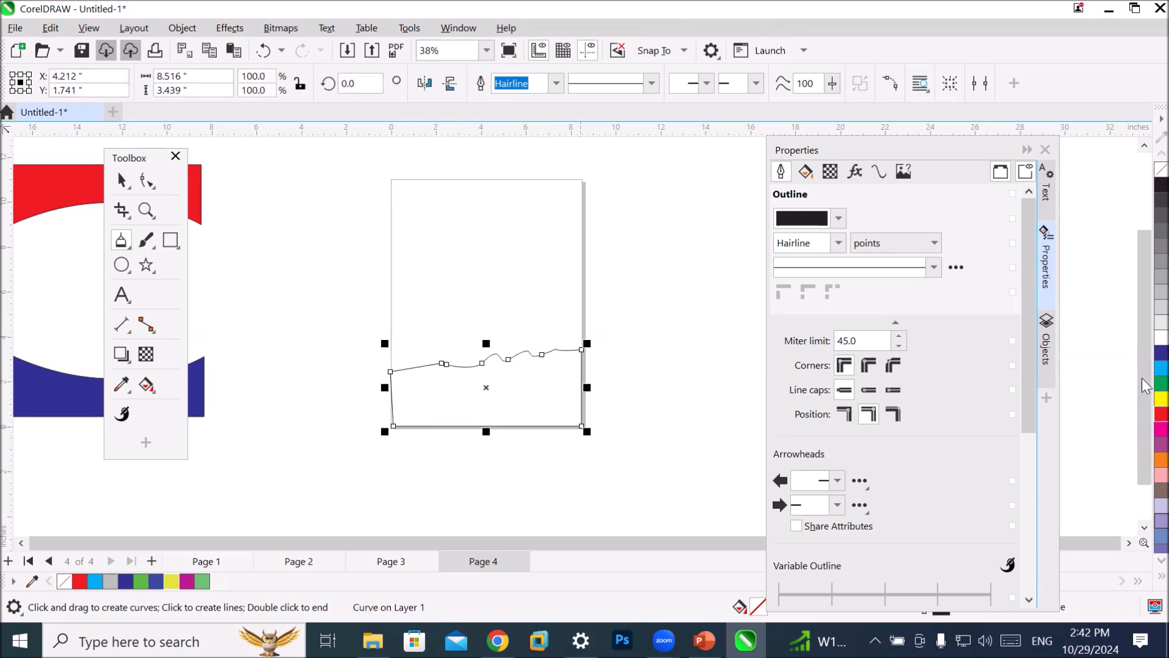
pyautogui.click(1155, 414)
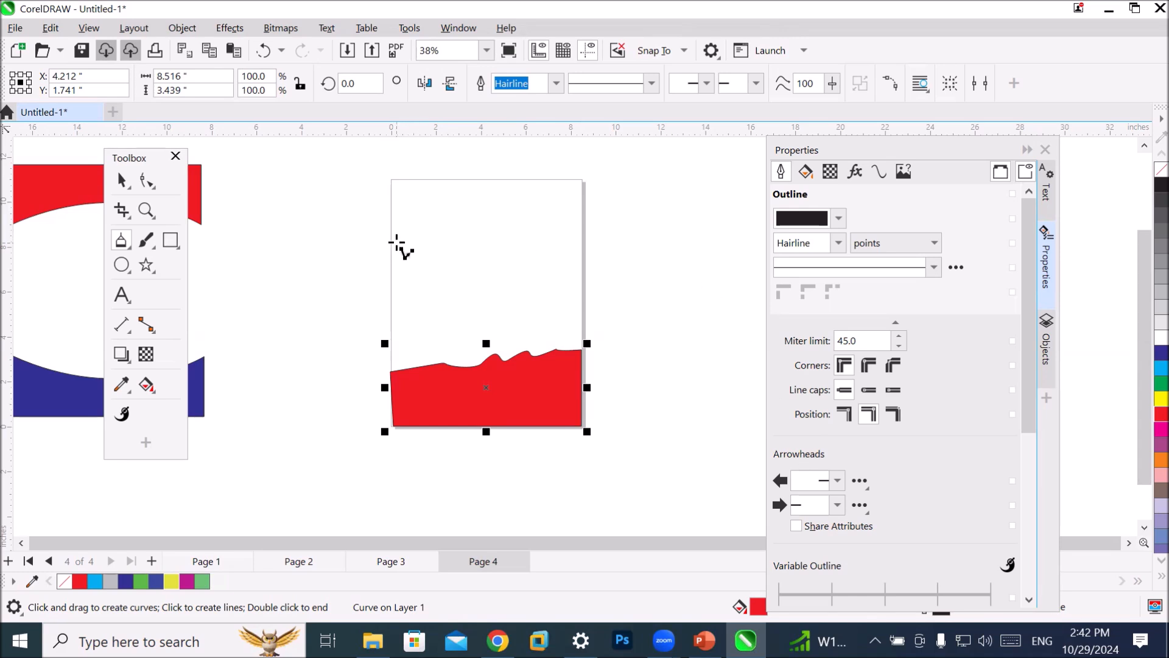
# Start a second Polyline at the page's left edge, alternating straight segments with wavy freehand stretches to beyond the right edge.
pyautogui.click(390, 244)
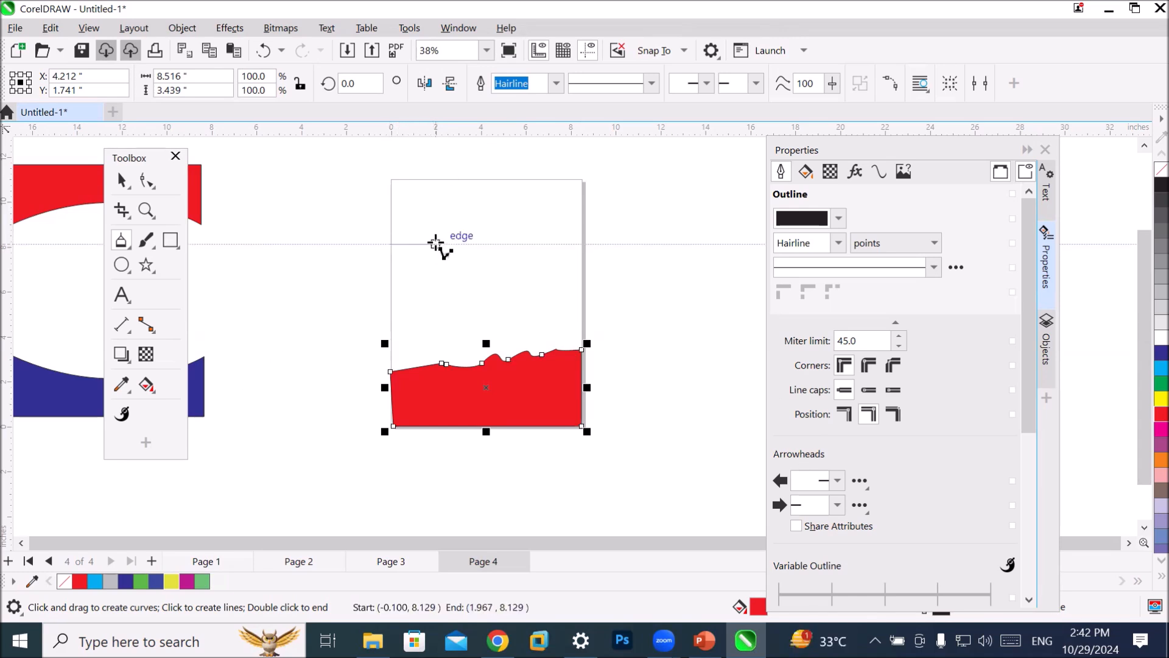
pyautogui.click(436, 243)
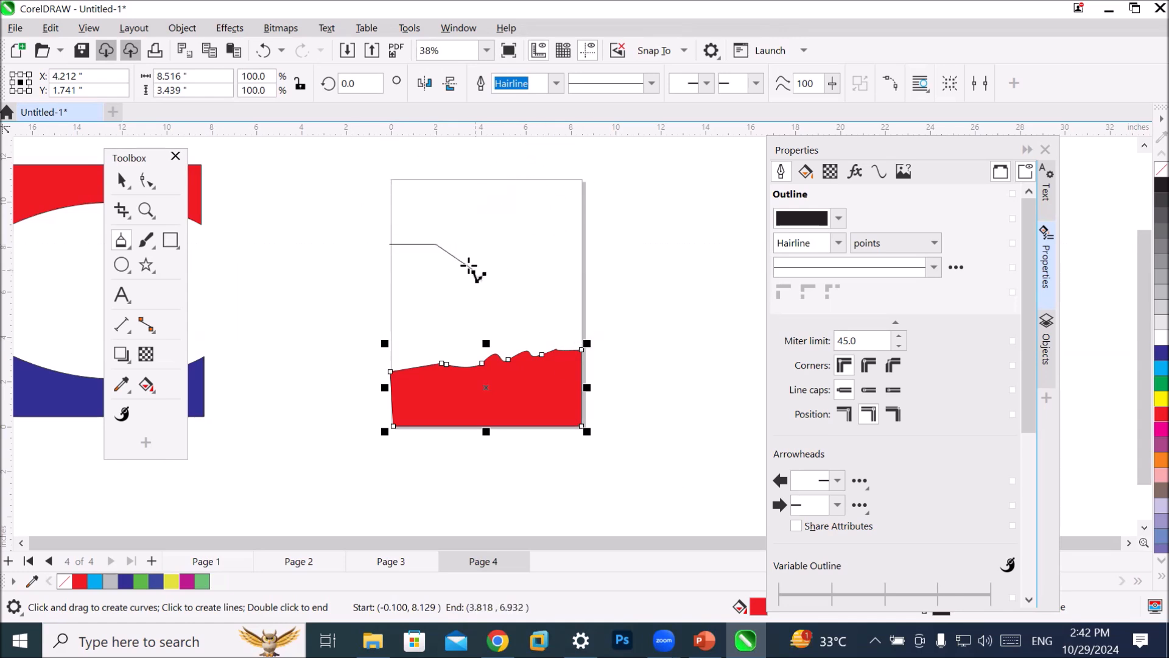
pyautogui.moveTo(437, 244); pyautogui.dragTo(510, 244)
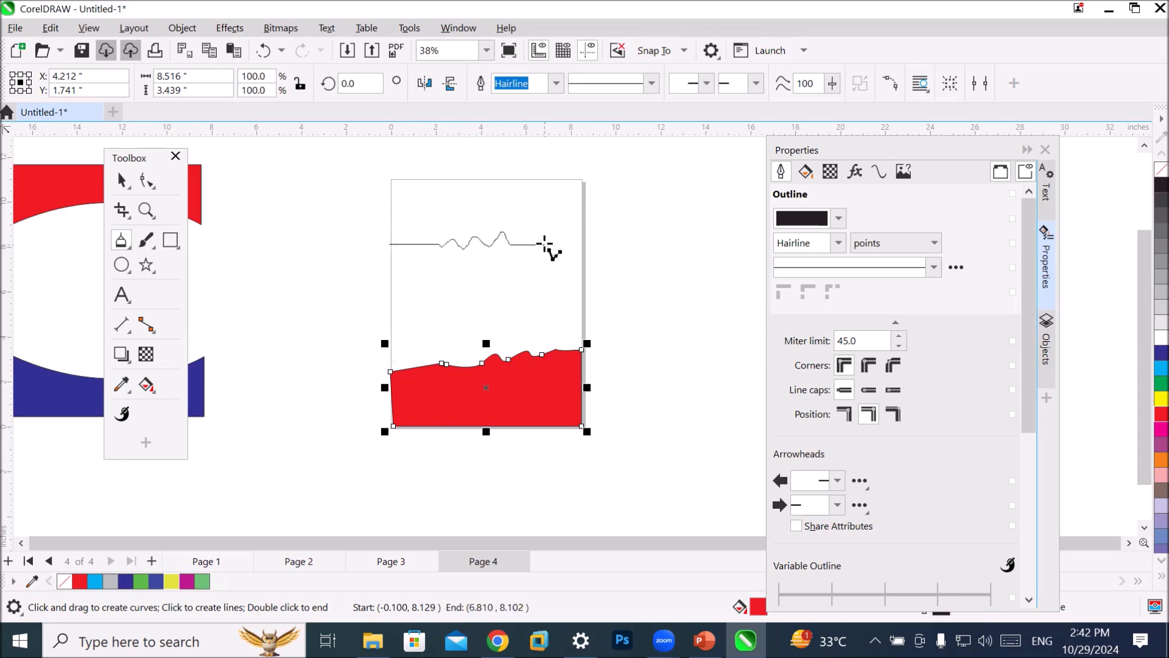
pyautogui.moveTo(547, 244); pyautogui.dragTo(576, 241)
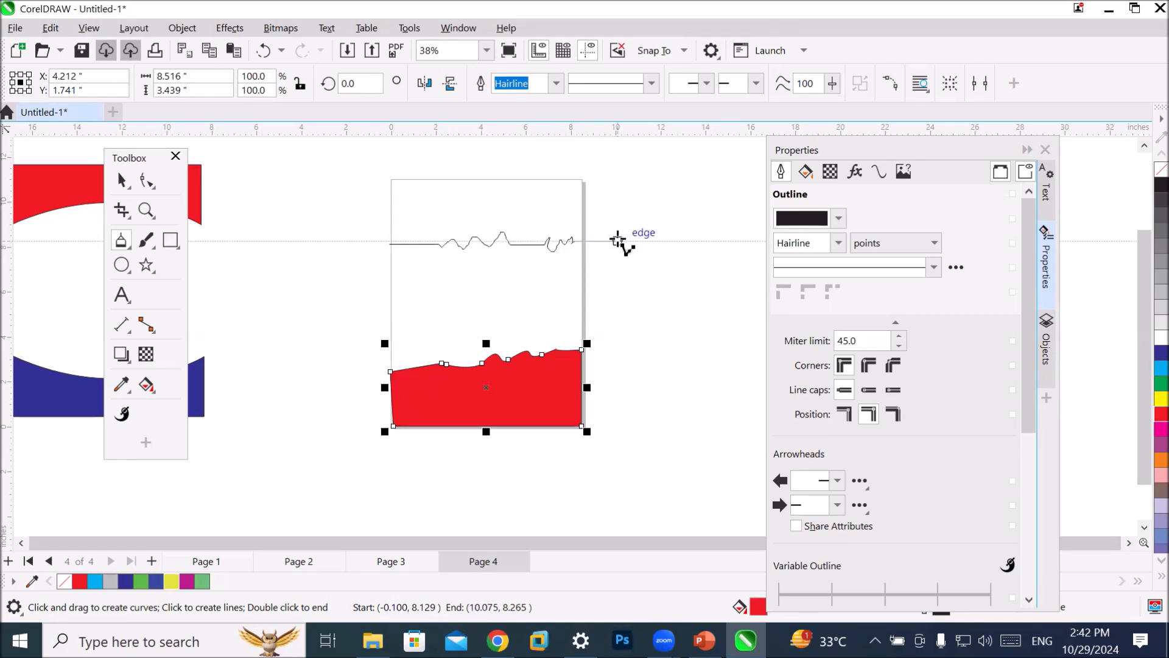
pyautogui.moveTo(618, 241); pyautogui.dragTo(678, 249)
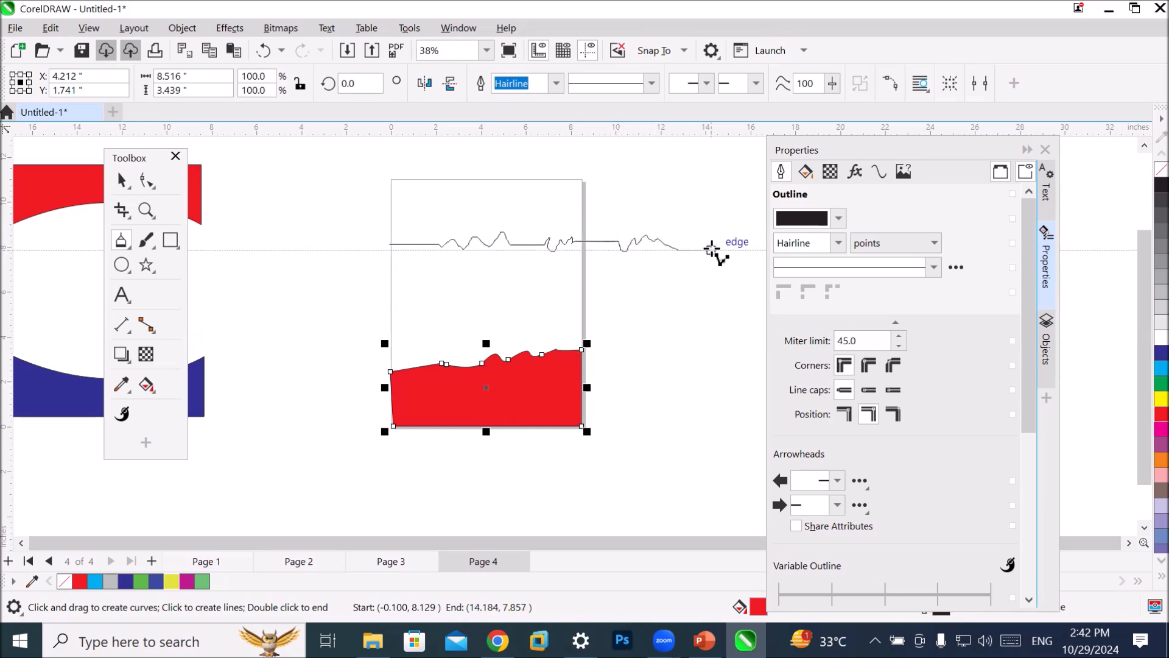
# Close the second Polyline with straight segments around its upper side into a shape about 15.6 × 3.7 in and fill it dark blue.
pyautogui.click(737, 249)
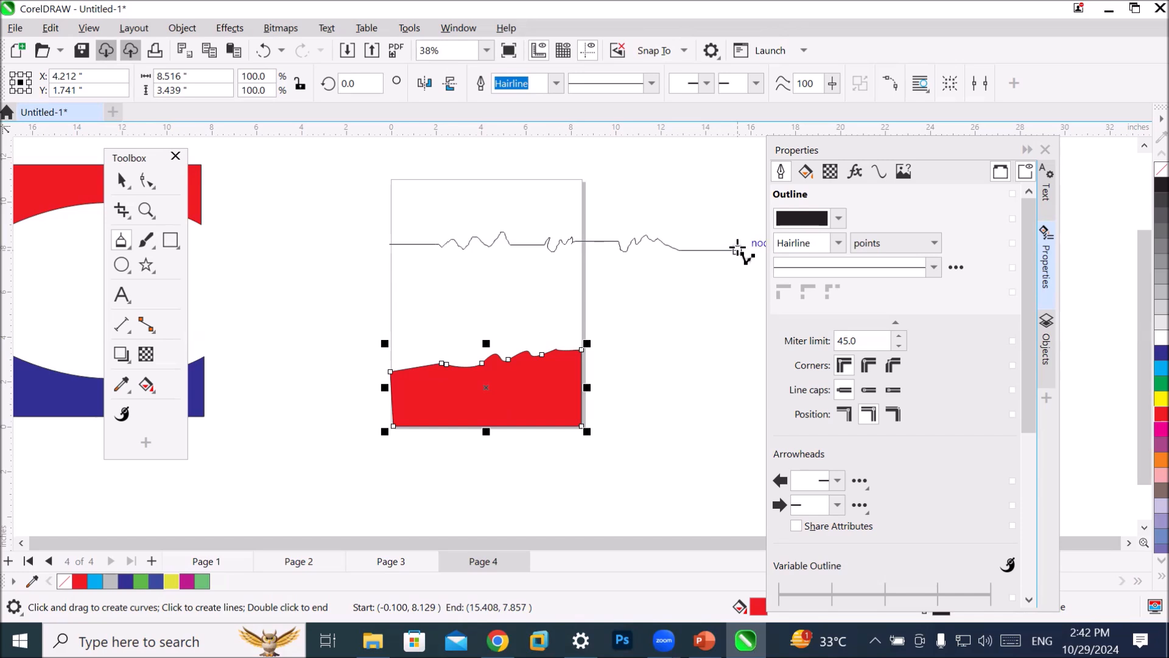
pyautogui.click(737, 170)
pyautogui.click(388, 171)
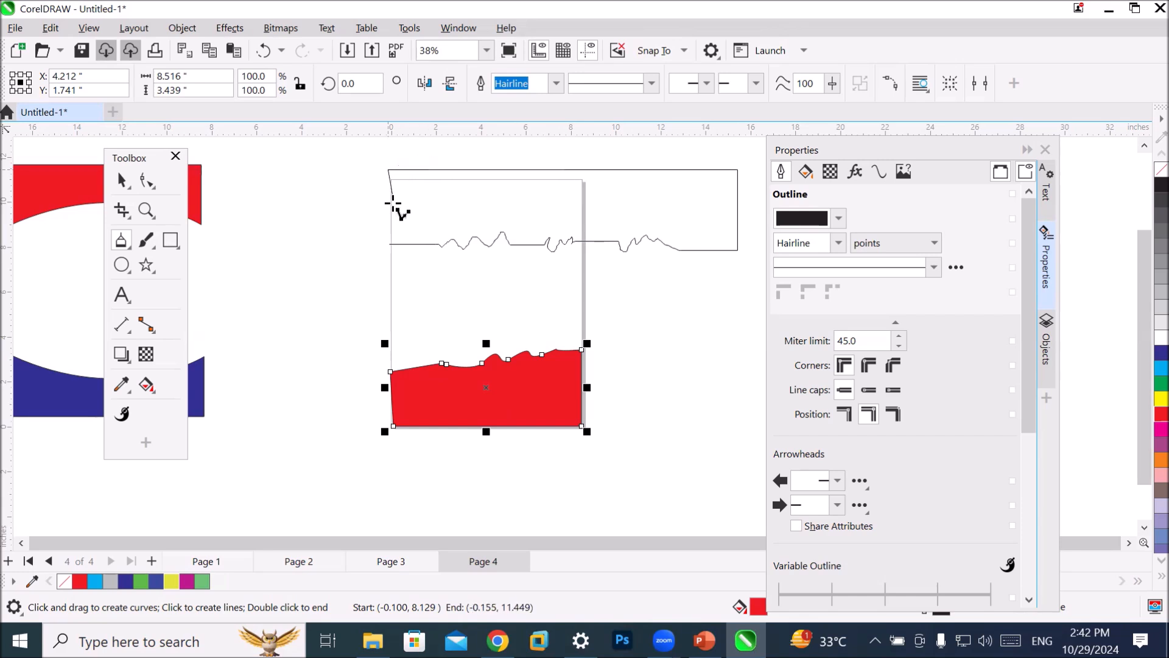
pyautogui.click(393, 244)
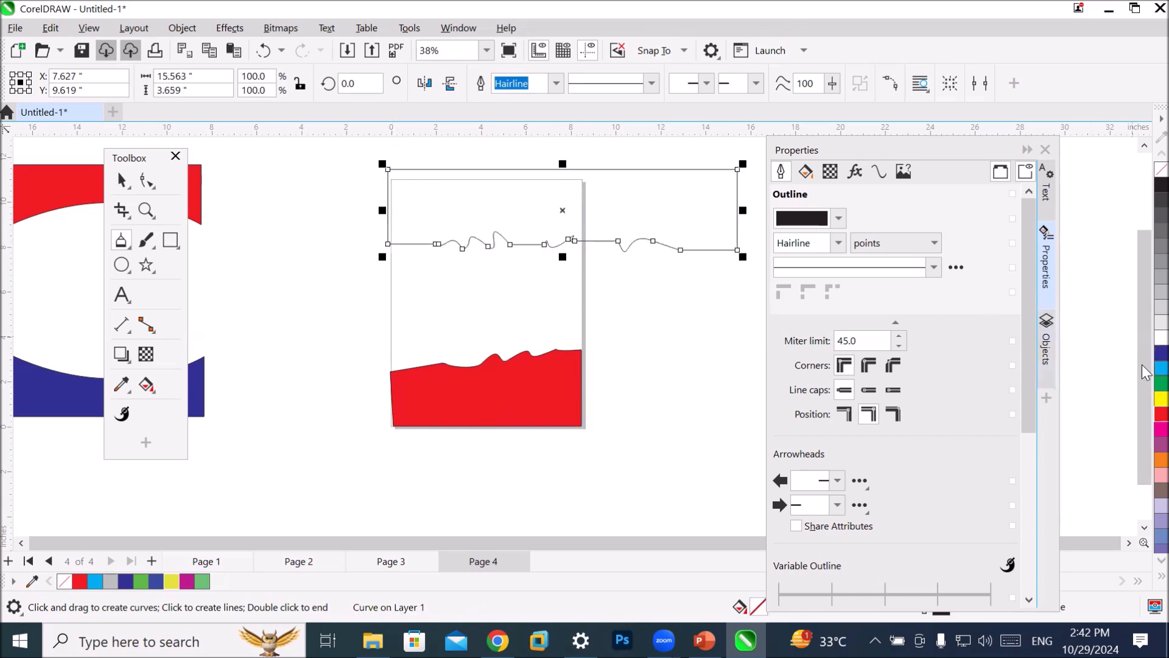
pyautogui.click(1161, 352)
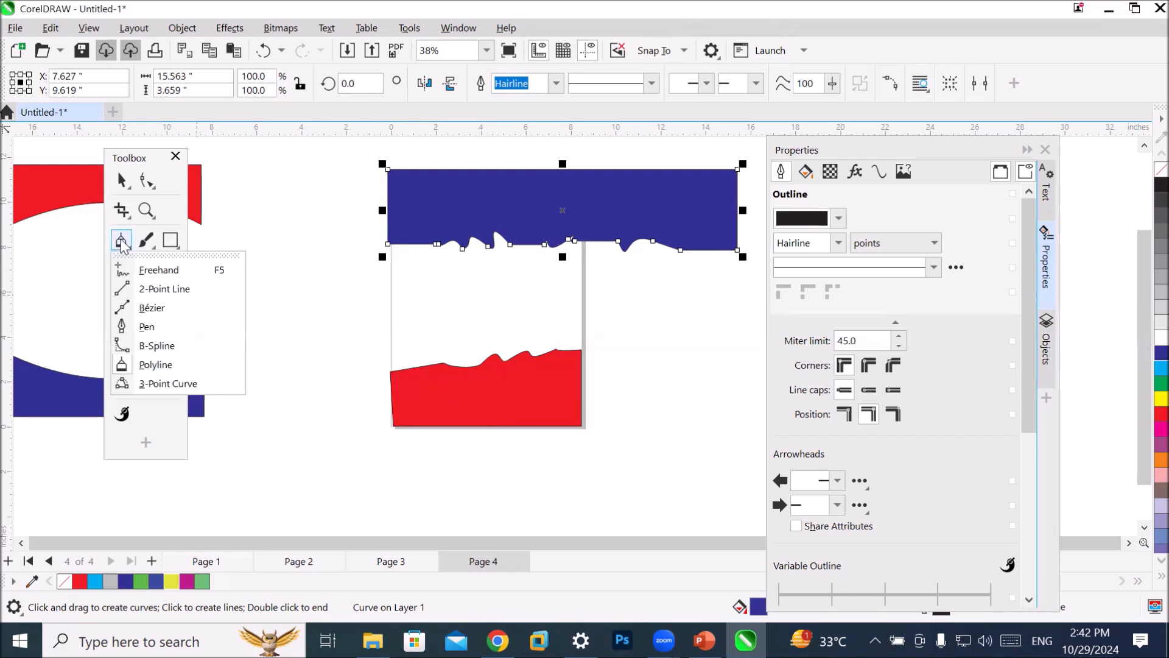
pyautogui.moveTo(129, 267)
pyautogui.moveTo(123, 243)
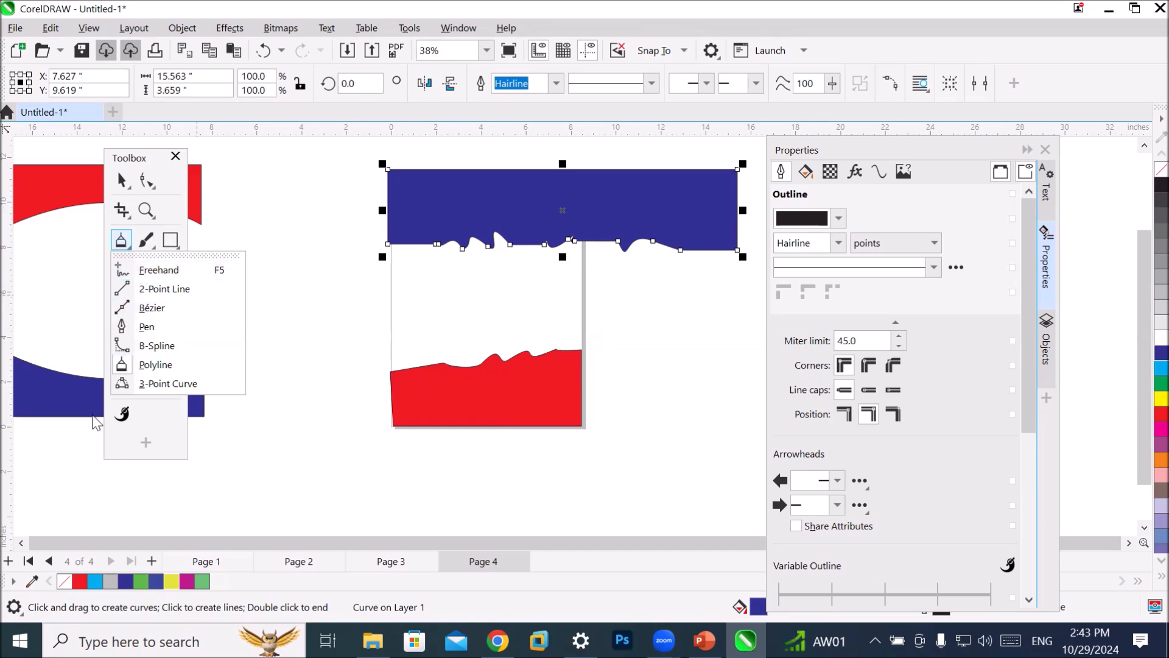
pyautogui.click(142, 365)
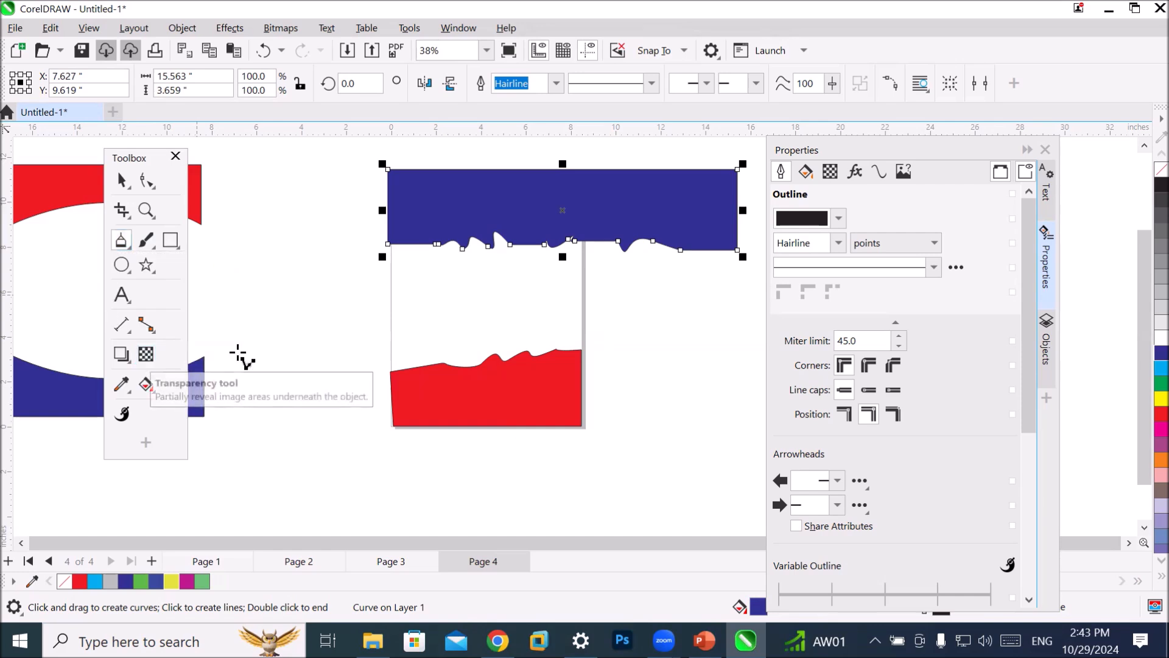
# Narrow the blue shape to the page width and move it down inside the page's upper edge.
pyautogui.moveTo(740, 210); pyautogui.dragTo(586, 210)
pyautogui.click(121, 180)
pyautogui.moveTo(461, 201)
pyautogui.mouseDown()
pyautogui.moveTo(457, 225)
pyautogui.moveTo(467, 203)
pyautogui.moveTo(464, 217)
pyautogui.mouseUp()
pyautogui.click(633, 271)
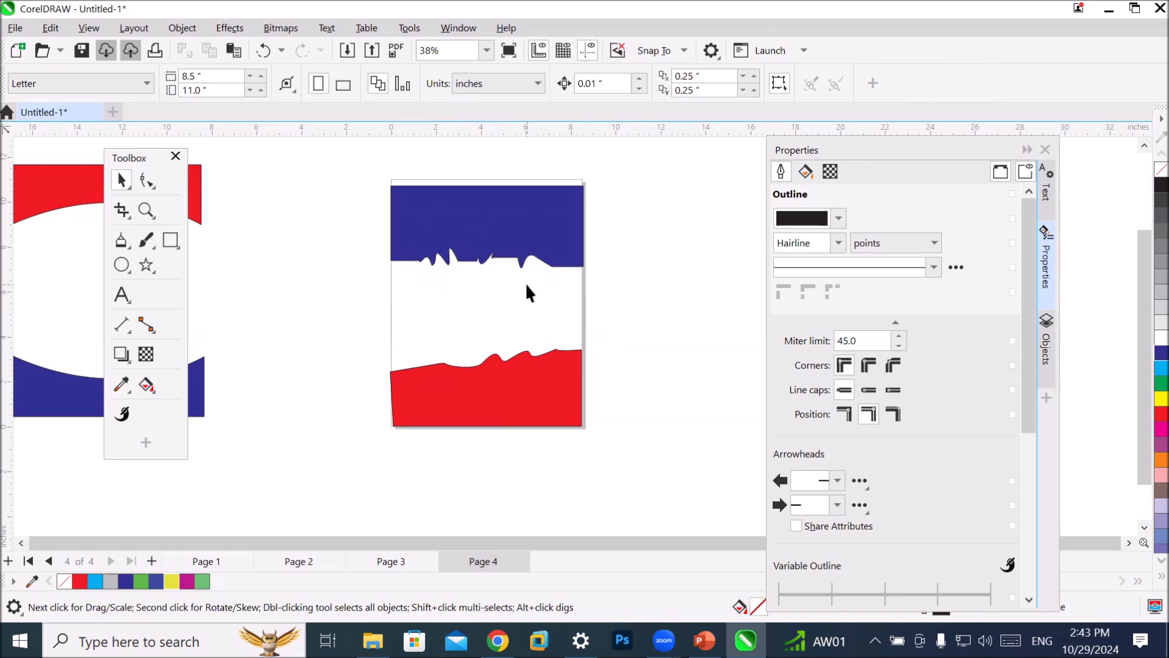
# Delete the red and blue Polyline shapes from the page.
pyautogui.click(558, 397)
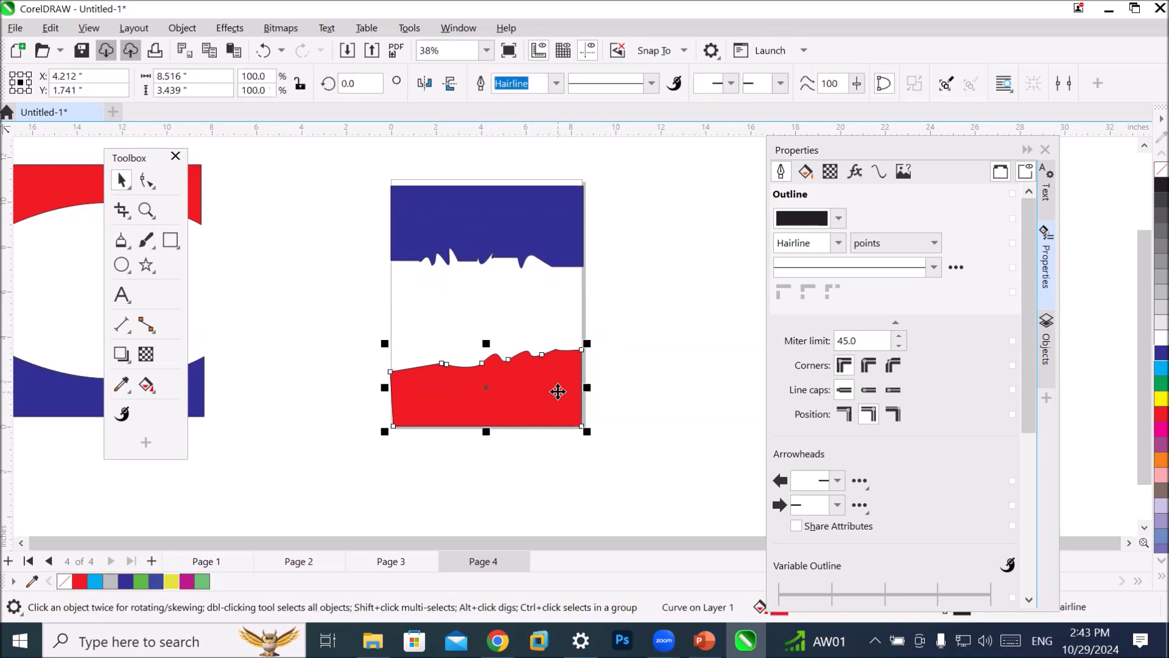
pyautogui.press('Delete')
pyautogui.click(494, 224)
pyautogui.press('Delete')
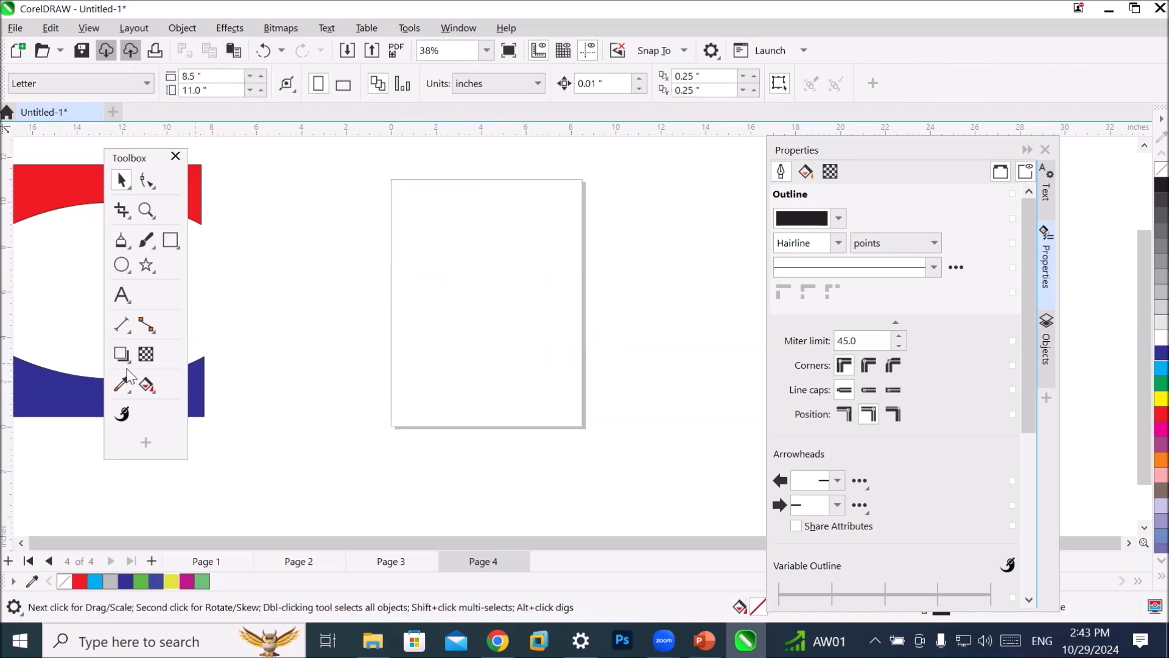
# Try a 3-Point Curve from the page's upper-left to its lower-right corner, bowed out past the left page edge, and delete it.
pyautogui.click(124, 241)
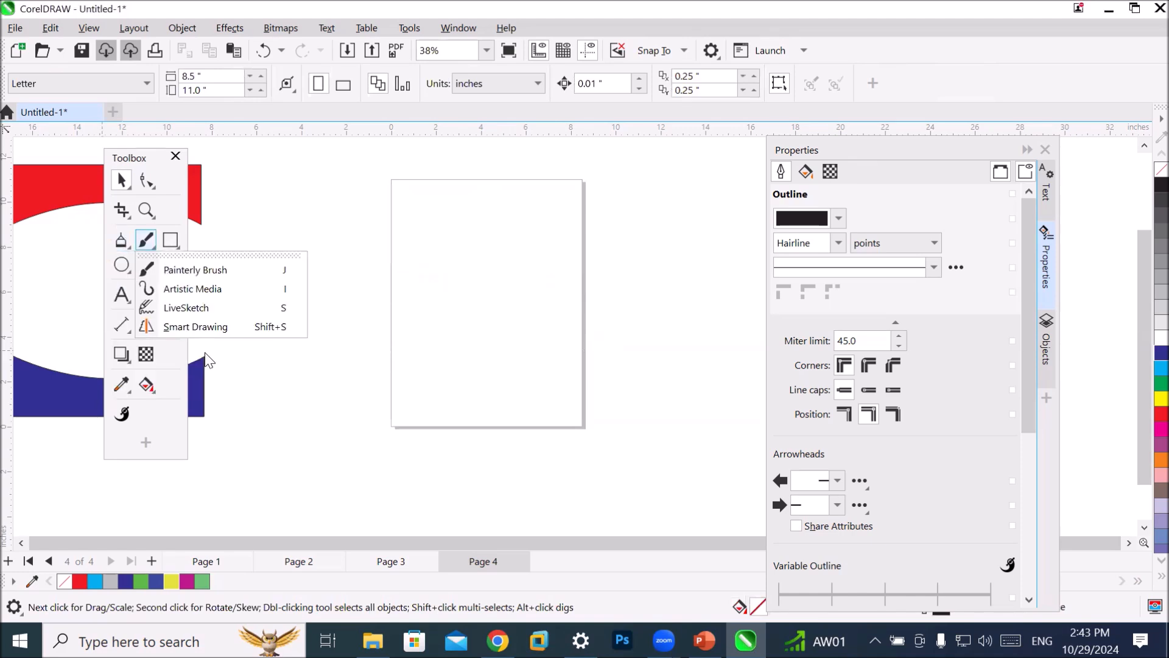
pyautogui.click(124, 241)
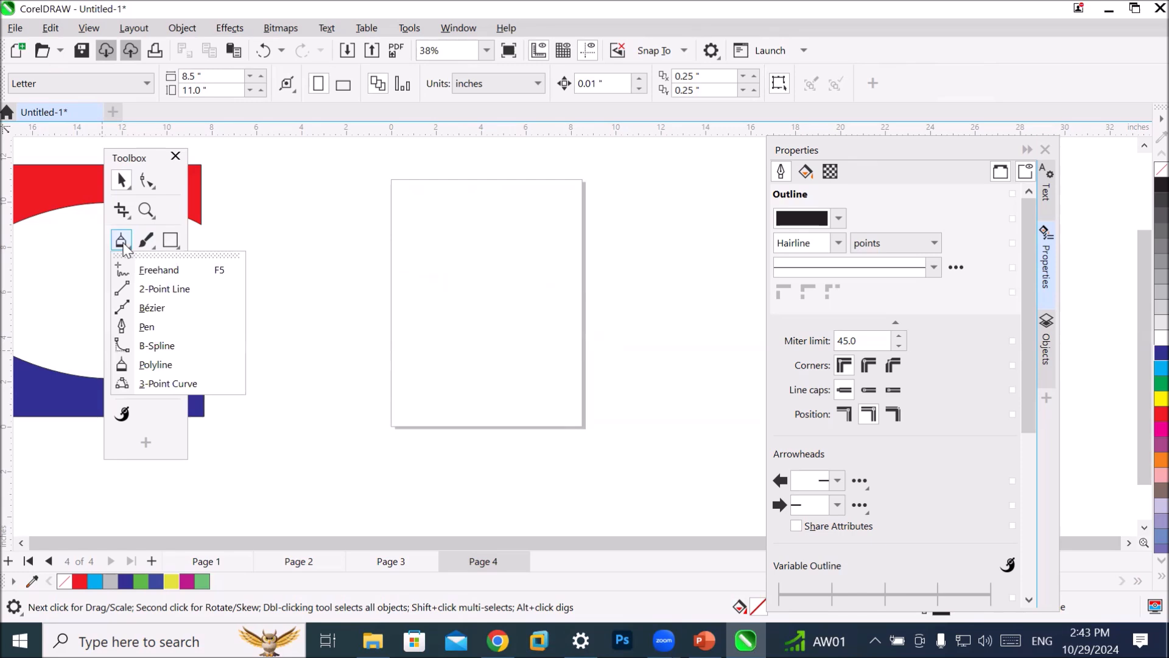
pyautogui.click(134, 385)
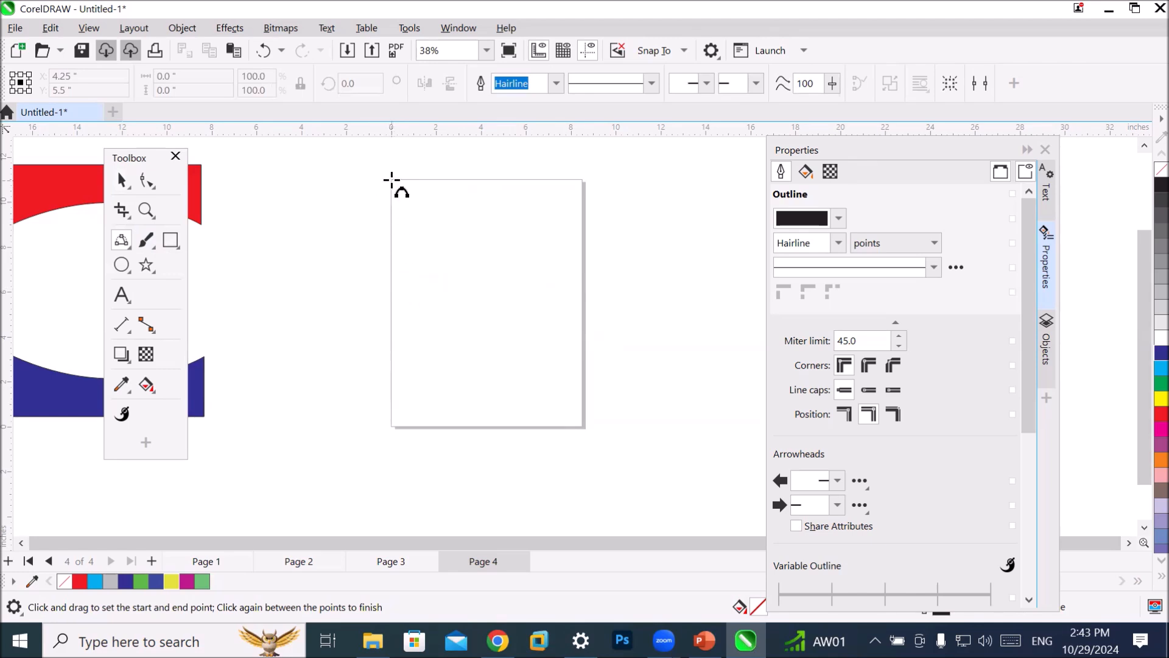
pyautogui.moveTo(391, 181); pyautogui.dragTo(584, 430)
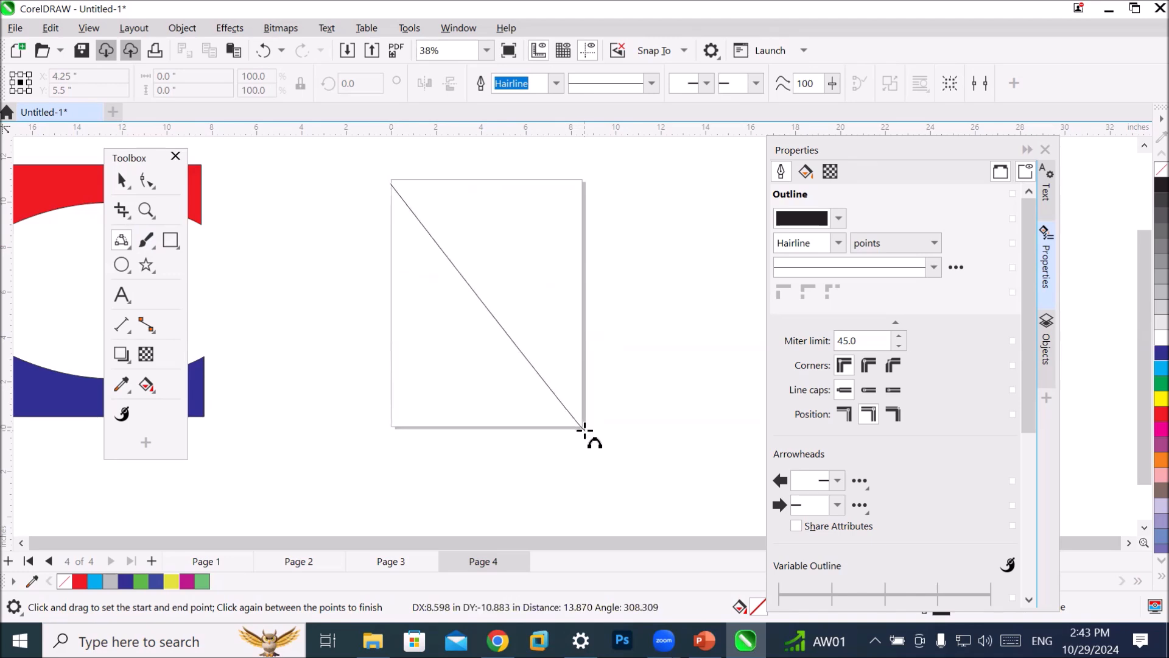
pyautogui.moveTo(584, 429); pyautogui.dragTo(584, 429)
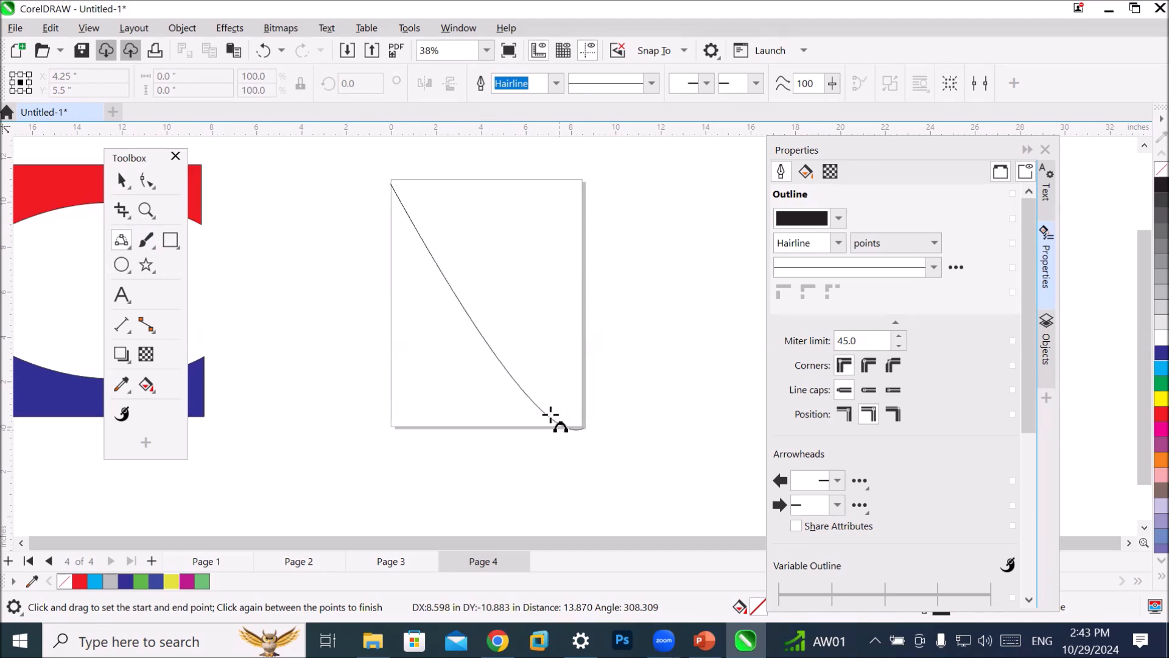
pyautogui.click(606, 322)
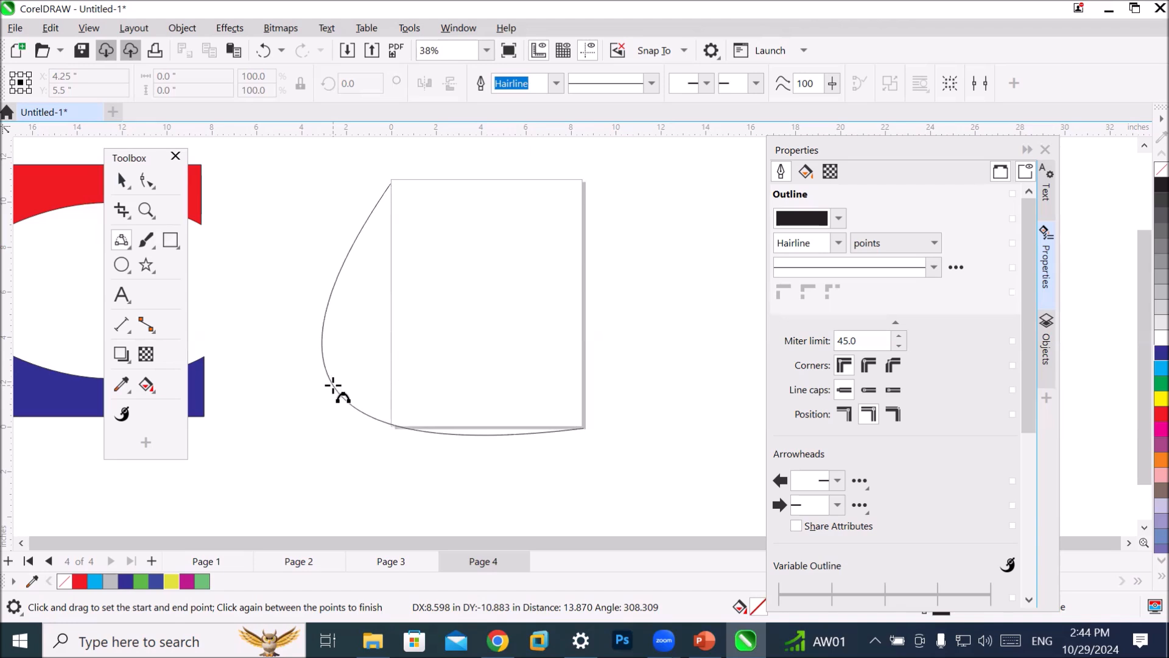
pyautogui.click(334, 385)
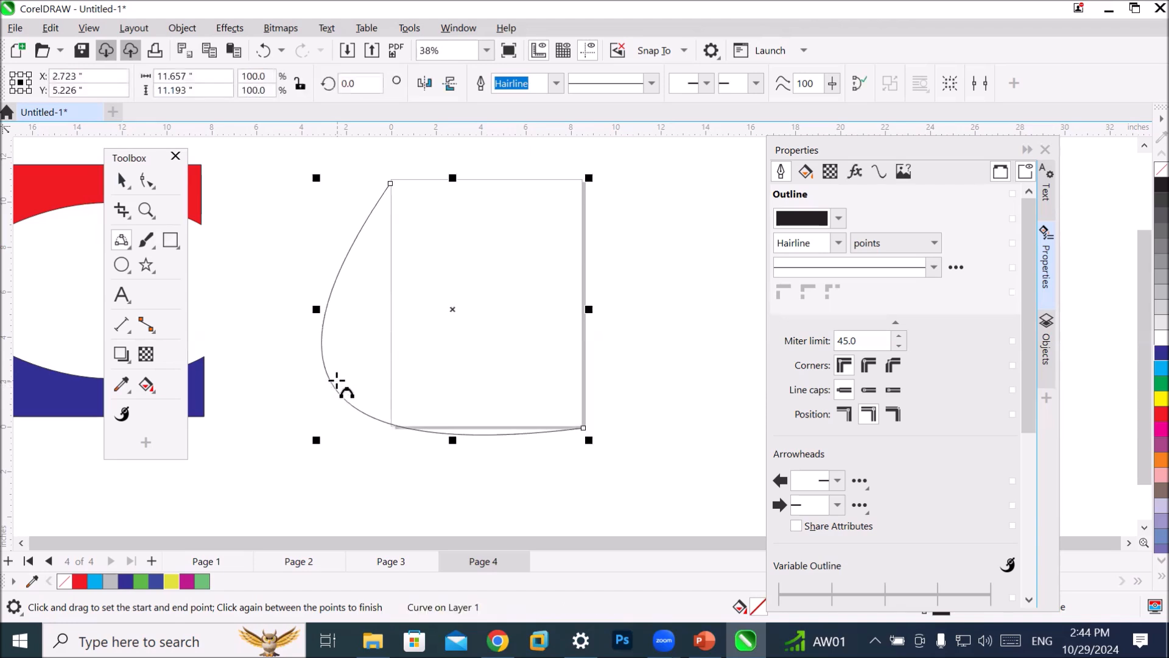
pyautogui.press('Delete')
# Draw a heart about 14.6 × 12.4 in over the page from two mirrored 3-Point Curves sharing their endpoints and fill it red.
pyautogui.moveTo(484, 181); pyautogui.dragTo(484, 426)
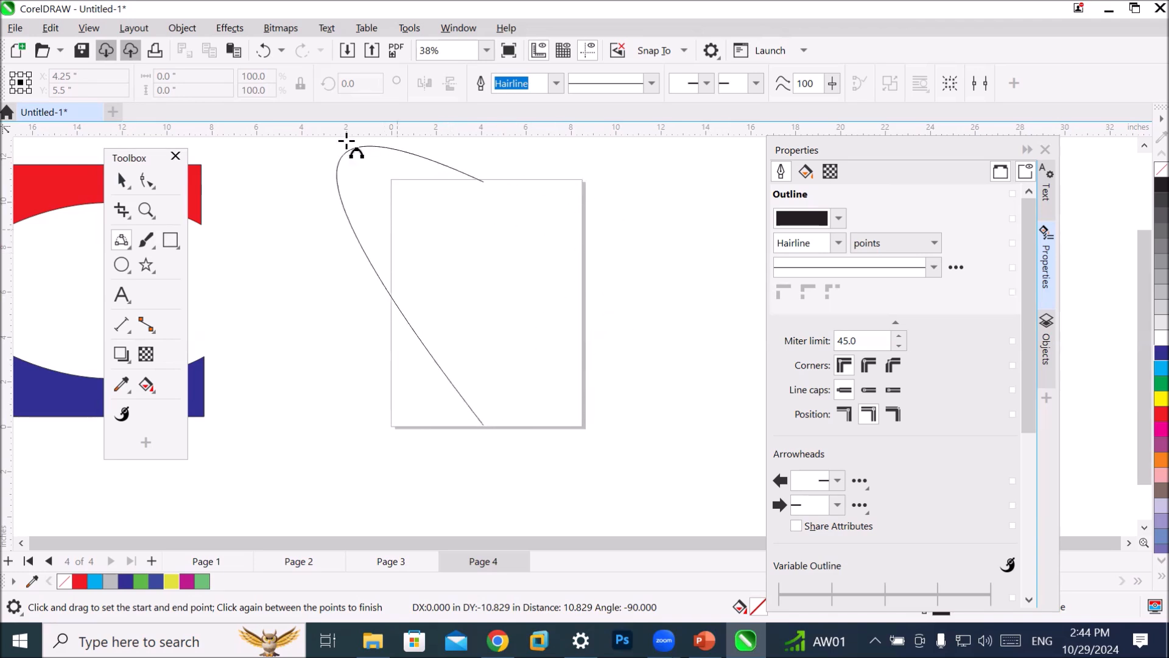
pyautogui.click(315, 172)
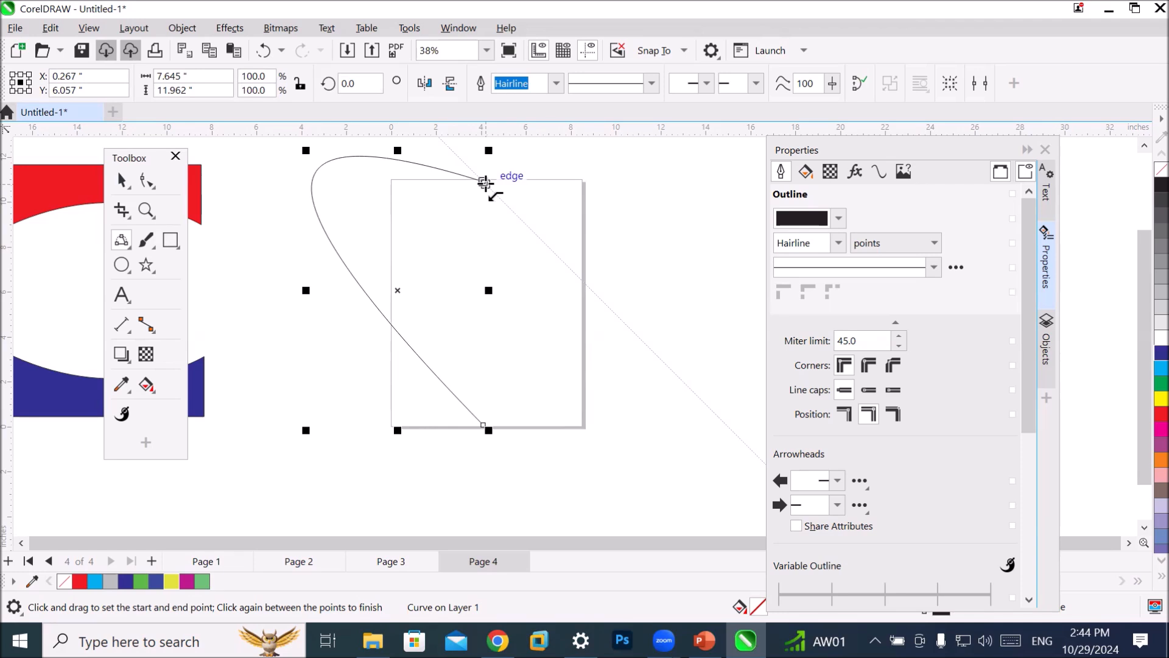
pyautogui.moveTo(485, 182); pyautogui.dragTo(483, 428)
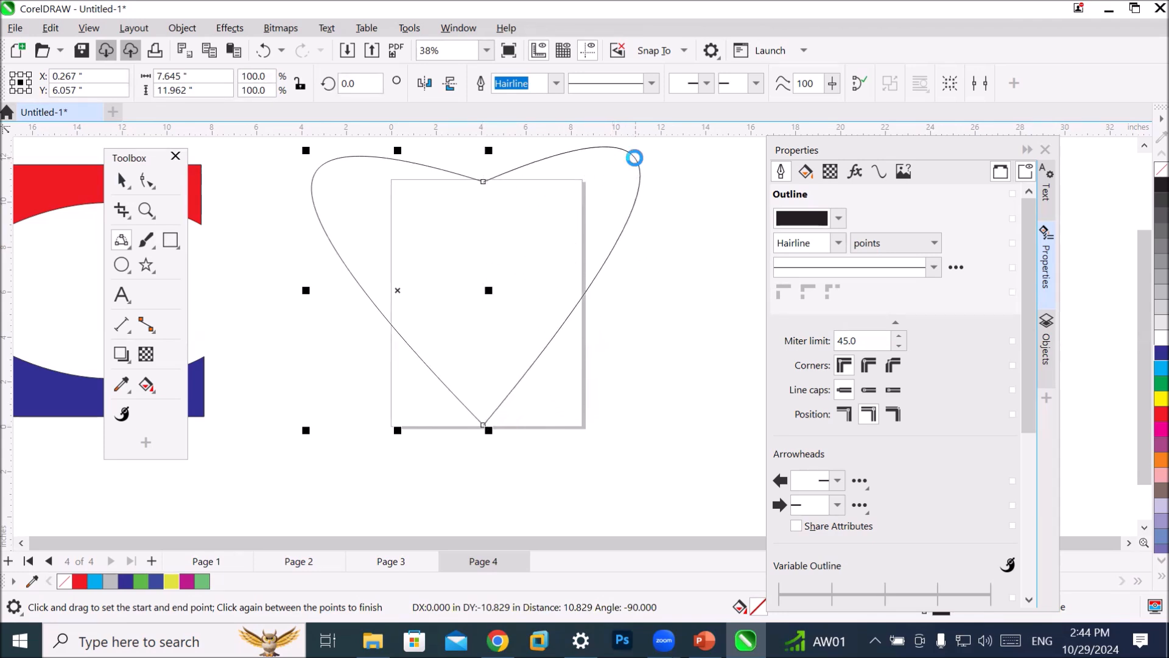
pyautogui.click(633, 157)
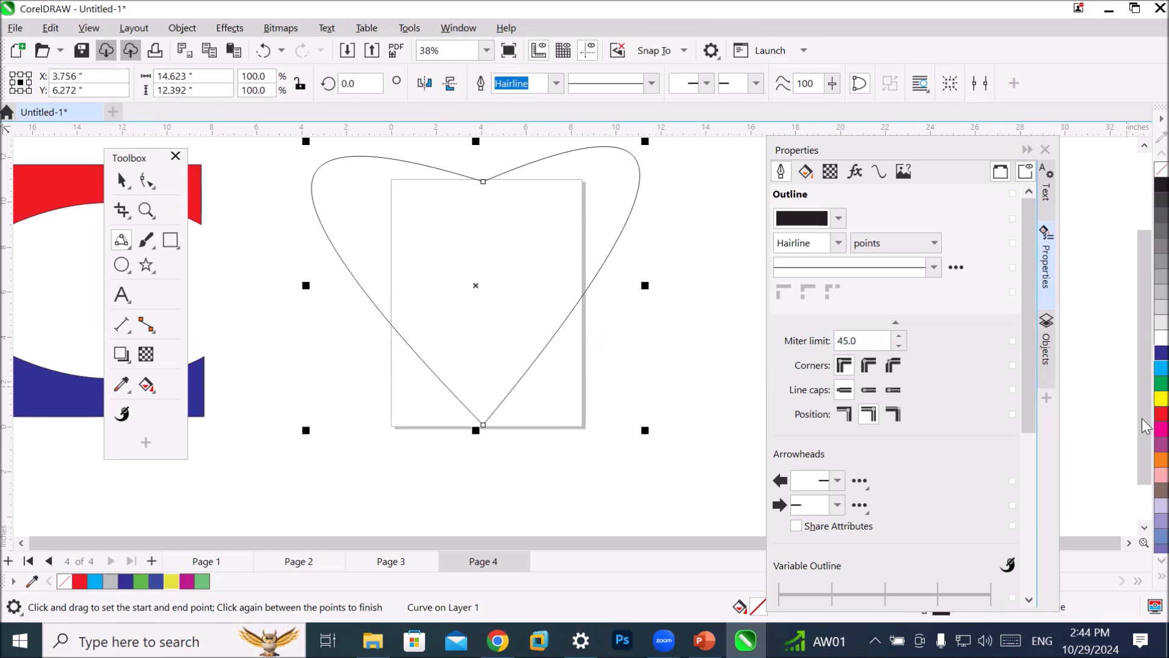
pyautogui.click(1160, 415)
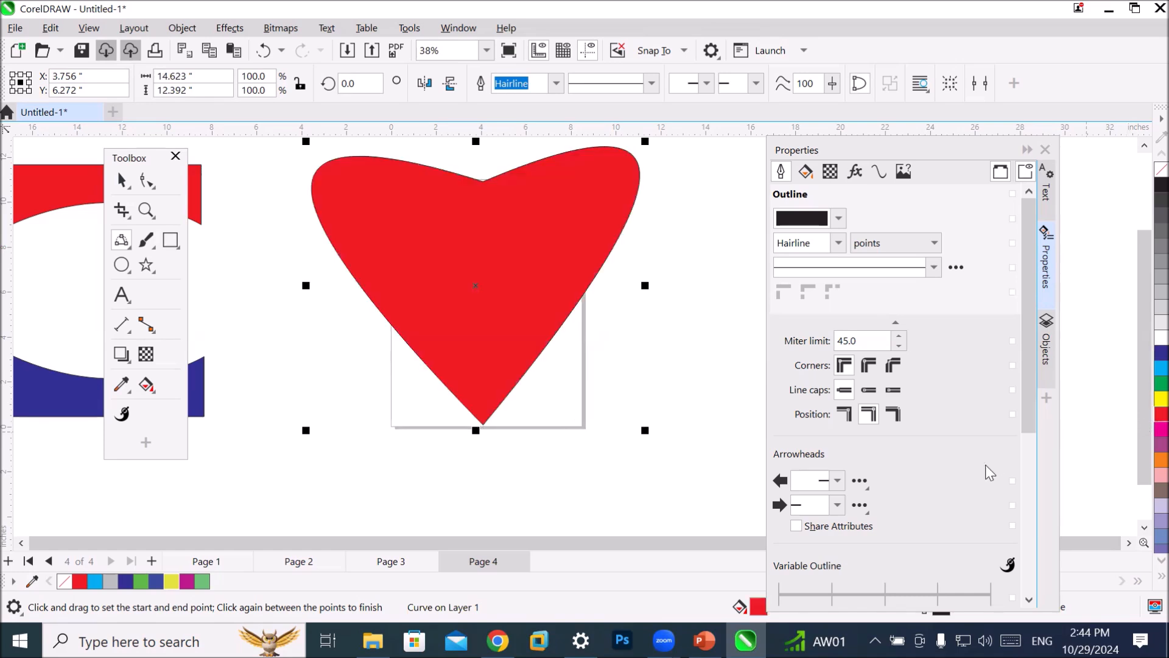
# Draw a crescent about 7.7 × 8.2 in, bowed left, to the heart's right from two joined 3-Point Curves and fill it dark blue.
pyautogui.click(1129, 542)
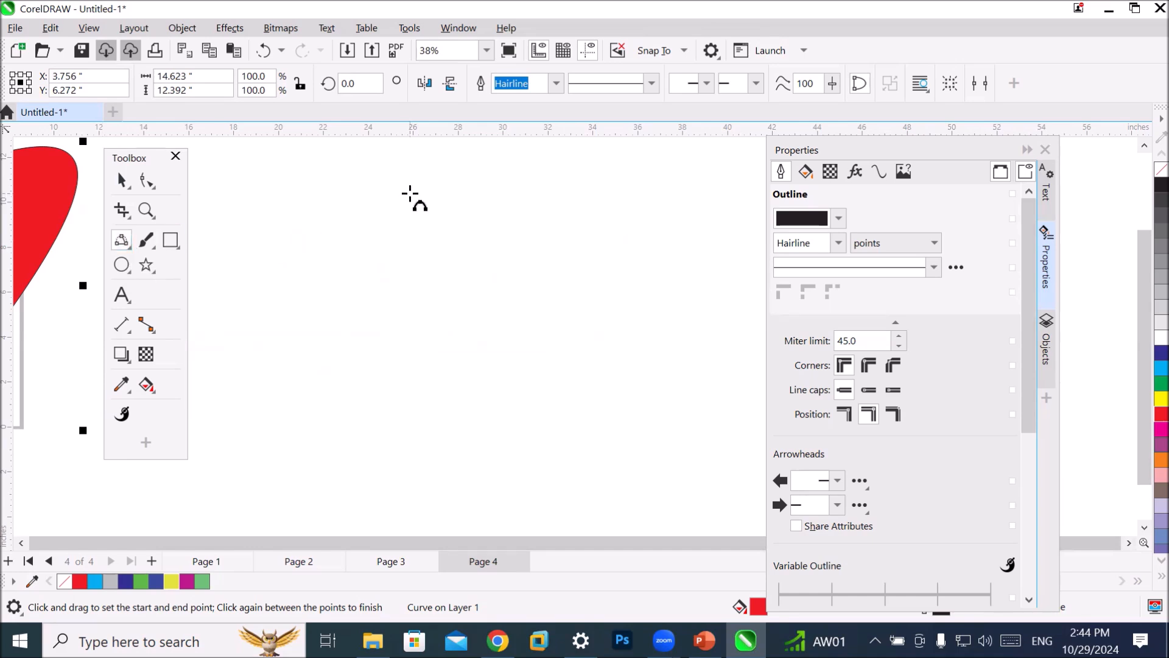
pyautogui.moveTo(411, 193); pyautogui.dragTo(407, 376)
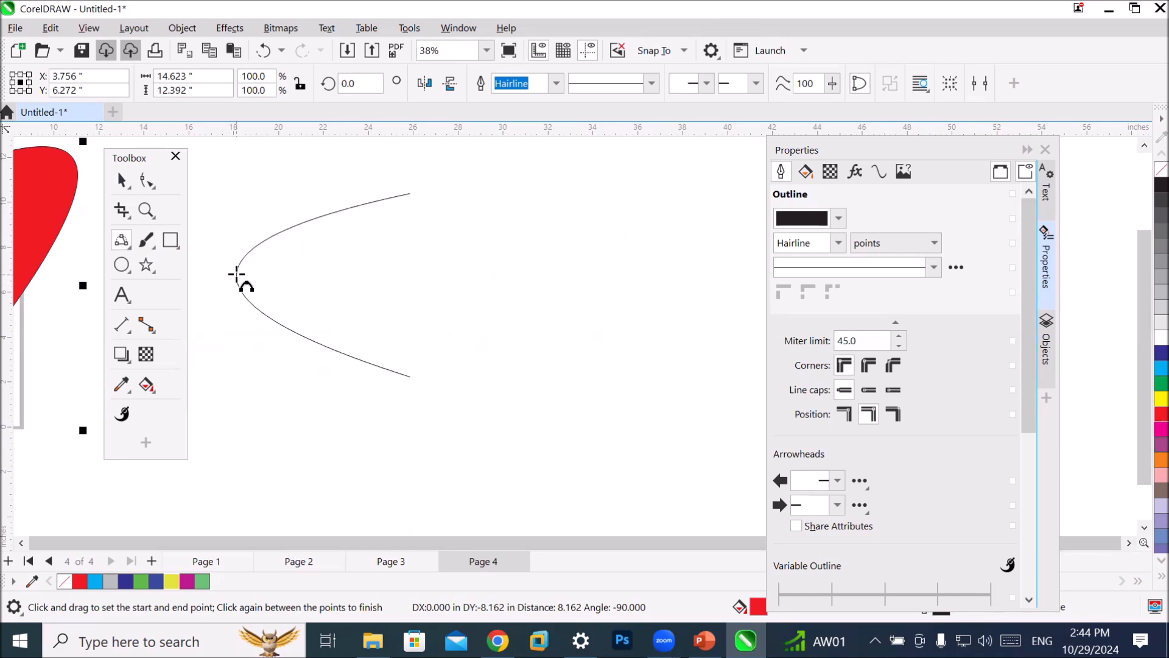
pyautogui.click(237, 275)
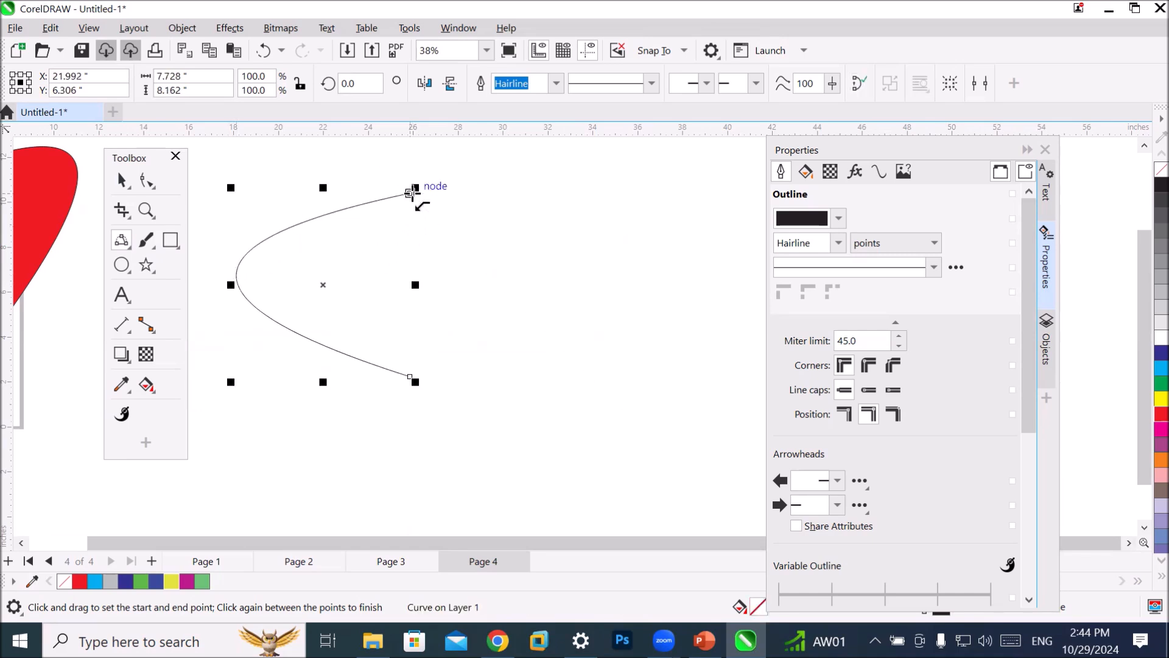
pyautogui.moveTo(413, 195); pyautogui.dragTo(410, 377)
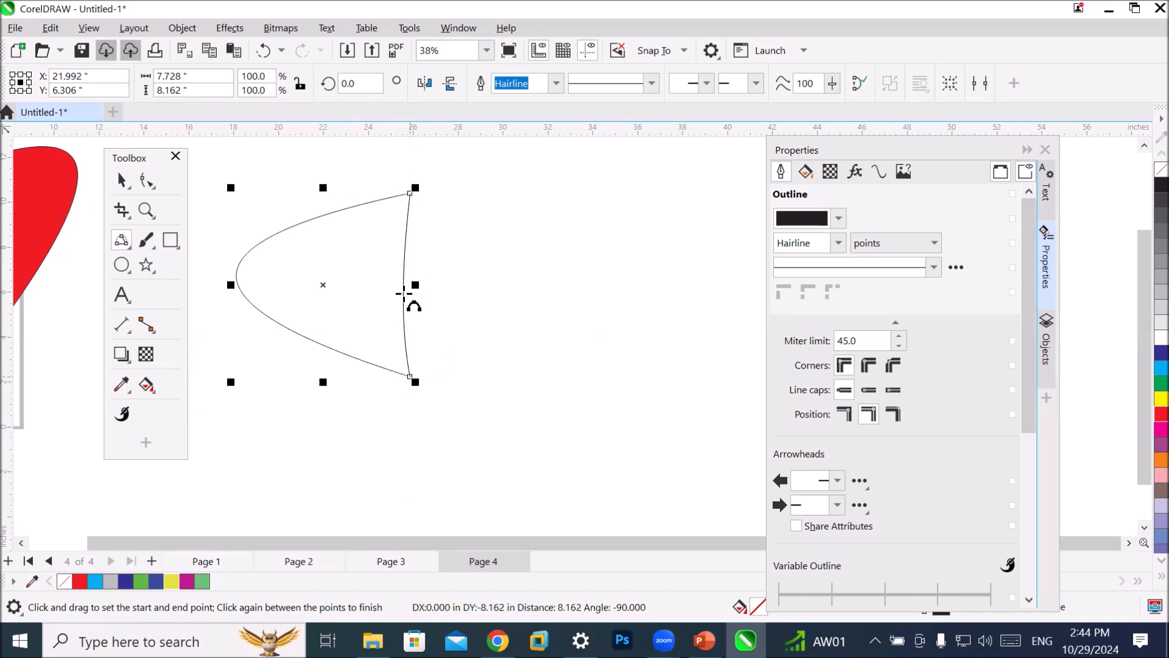
pyautogui.click(279, 280)
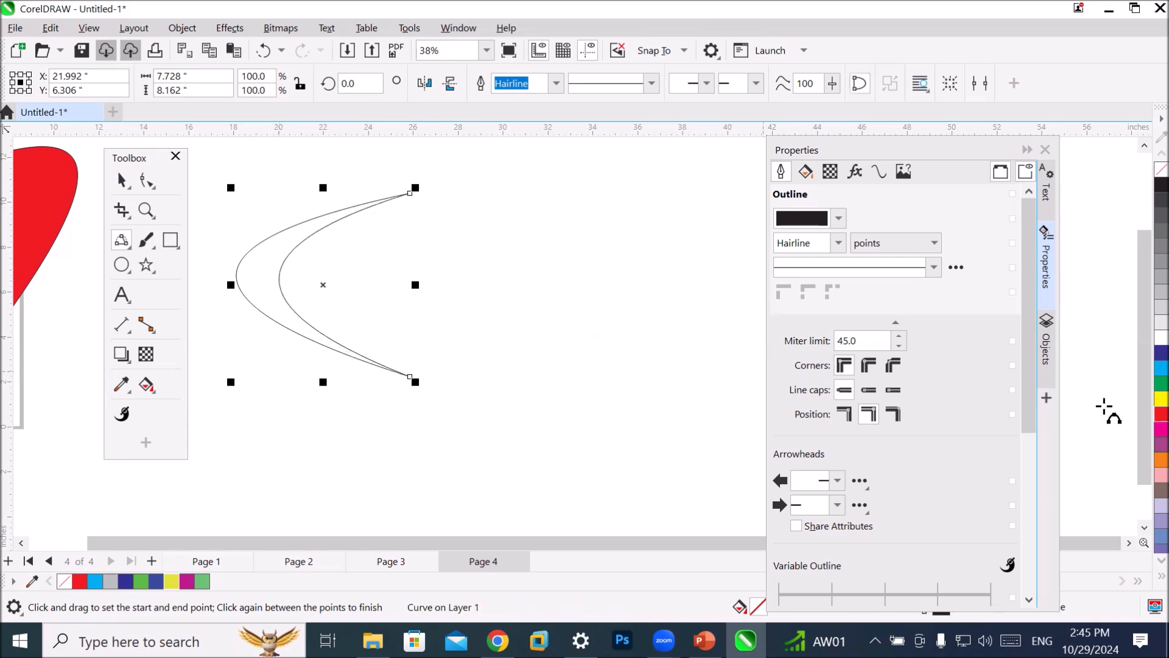
pyautogui.click(1161, 353)
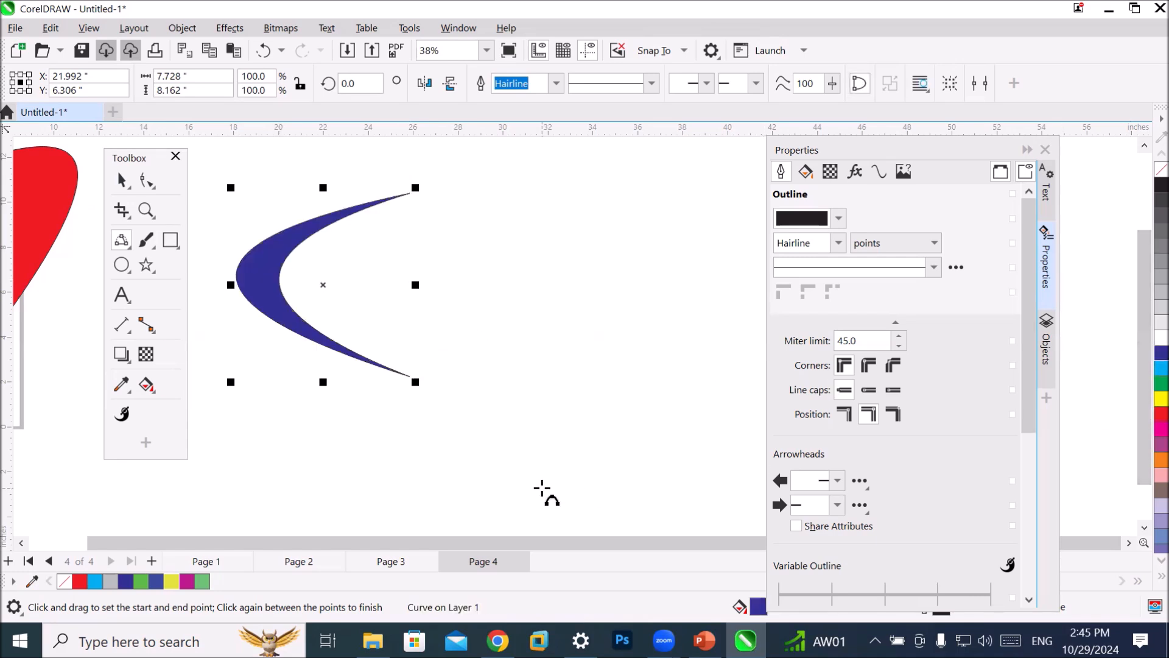
# Draw a right-bowed 3-Point Curve about 4.4 × 8.3 in beside the crescent, closed by a wavy Freehand line and filled dark blue.
pyautogui.moveTo(553, 195); pyautogui.dragTo(553, 381)
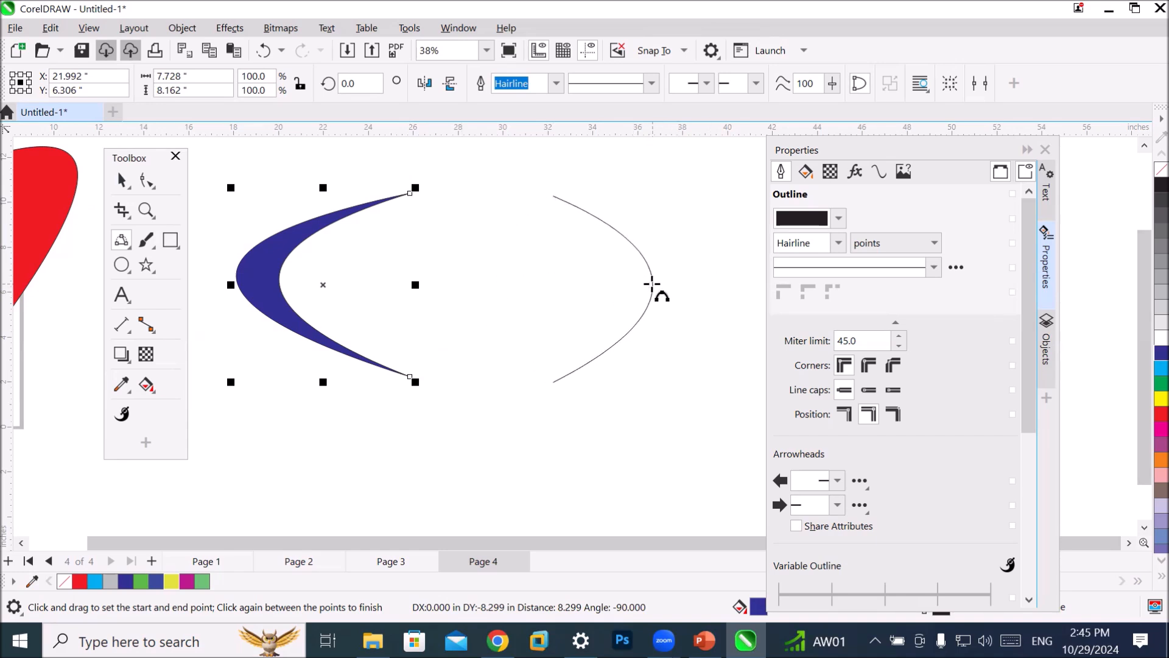
pyautogui.click(651, 284)
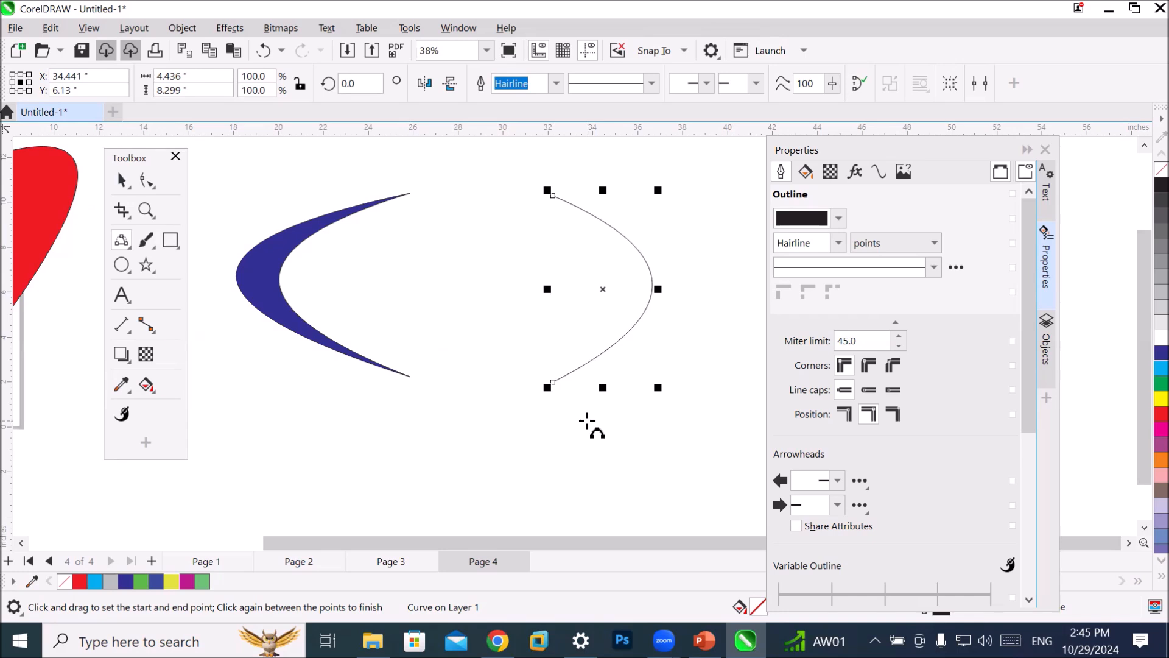
pyautogui.click(124, 247)
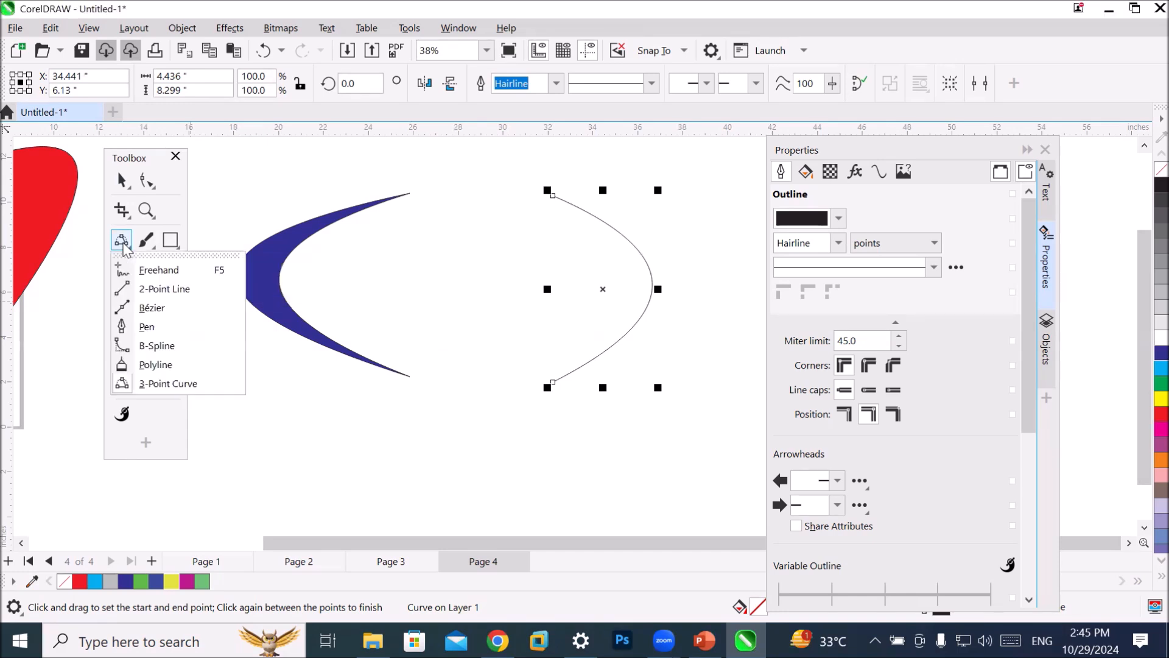
pyautogui.click(135, 269)
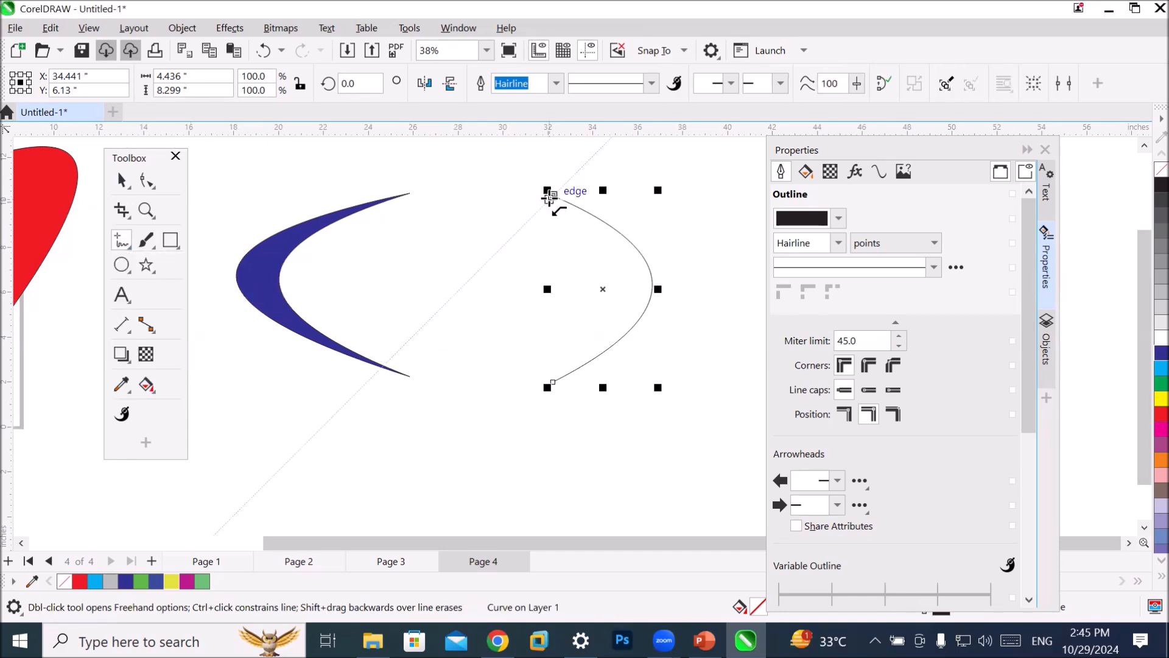
pyautogui.moveTo(550, 194)
pyautogui.mouseDown()
pyautogui.moveTo(538, 222)
pyautogui.moveTo(554, 238)
pyautogui.moveTo(542, 255)
pyautogui.moveTo(555, 266)
pyautogui.moveTo(545, 286)
pyautogui.moveTo(560, 324)
pyautogui.moveTo(549, 384)
pyautogui.mouseUp()
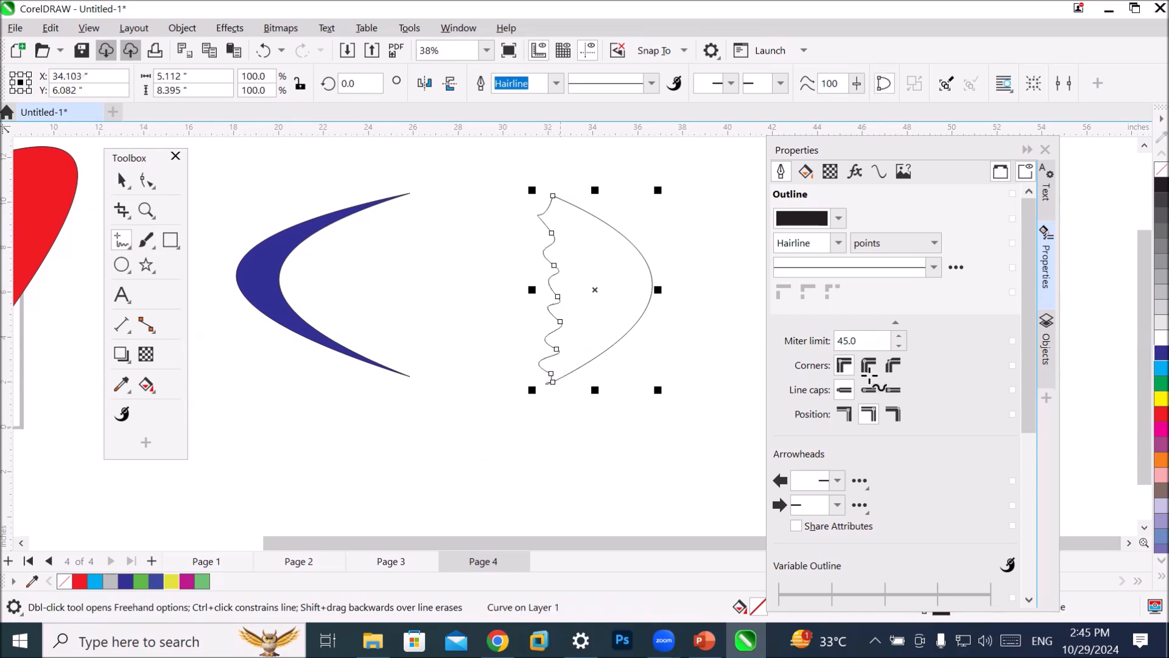
pyautogui.click(1151, 353)
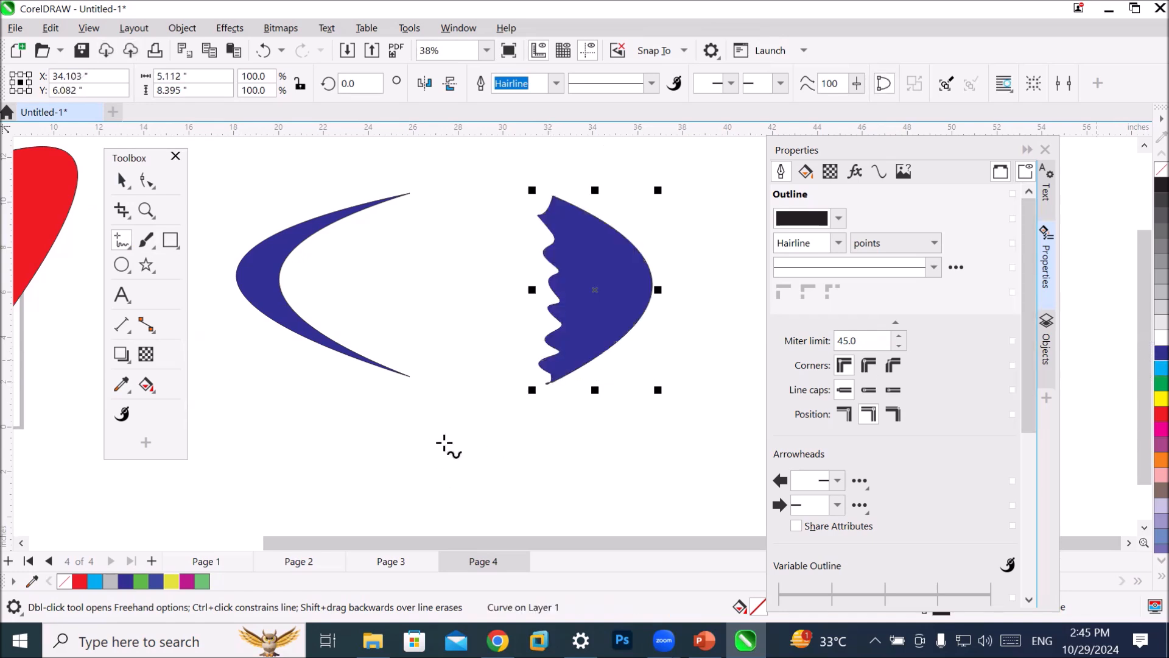
# Draw an upward-bowed arch about 13.1 × 3.9 in below the two blue shapes with the 3-Point Curve tool.
pyautogui.click(1144, 527)
pyautogui.click(1145, 528)
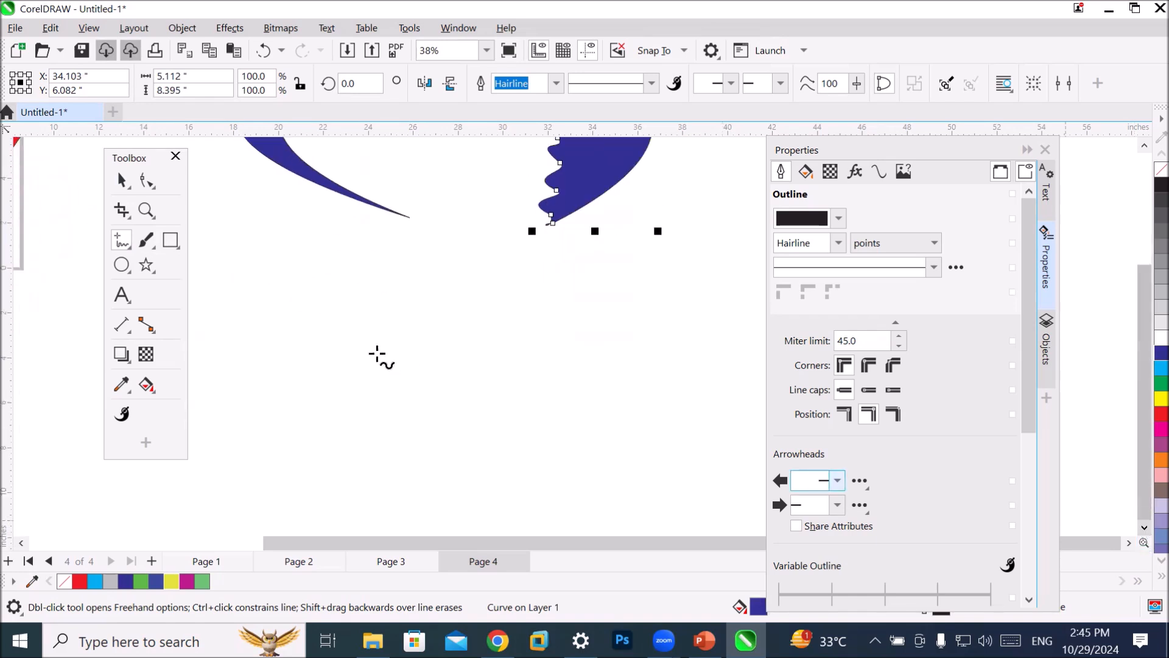
pyautogui.click(123, 244)
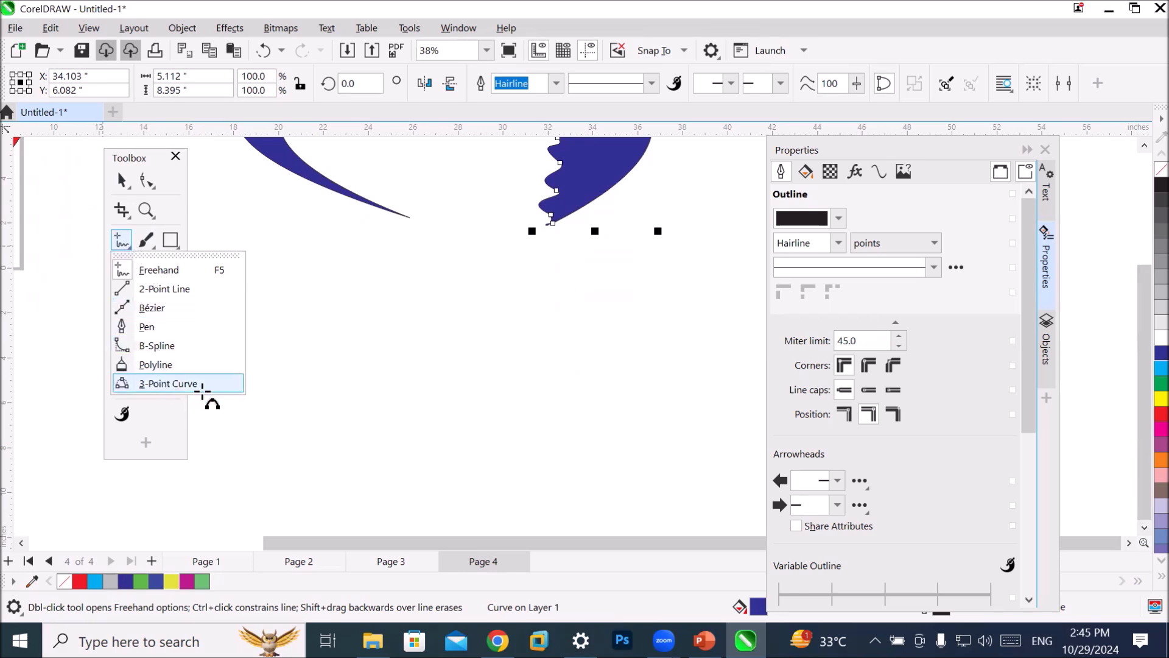
pyautogui.click(207, 385)
pyautogui.moveTo(323, 405); pyautogui.dragTo(617, 405)
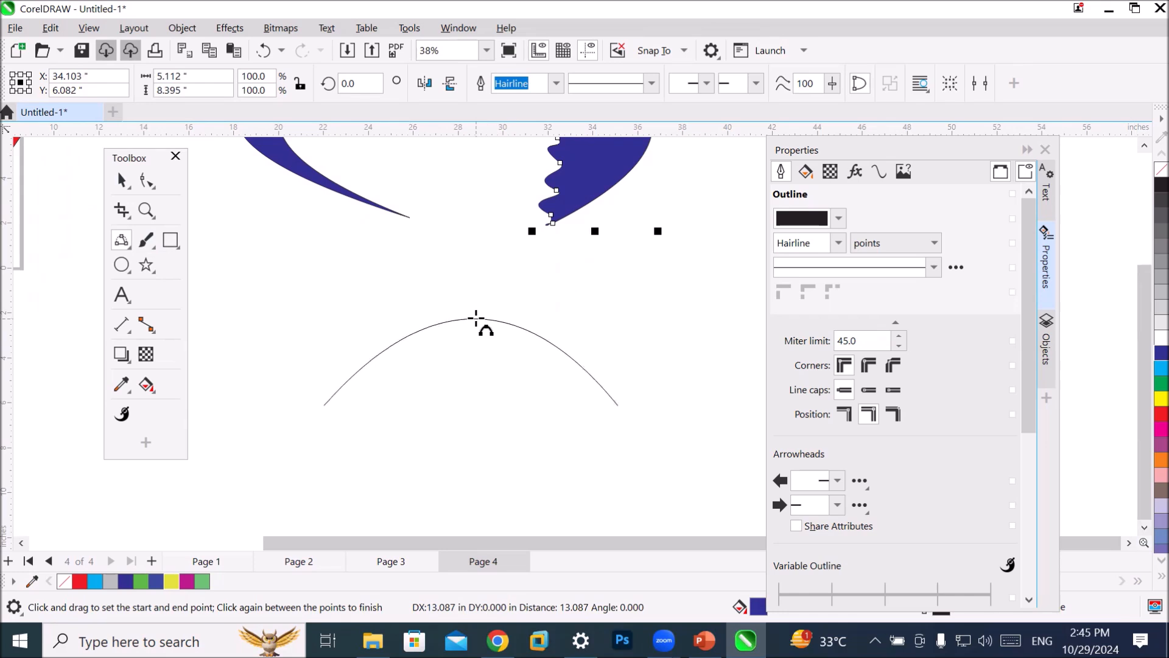
pyautogui.click(476, 317)
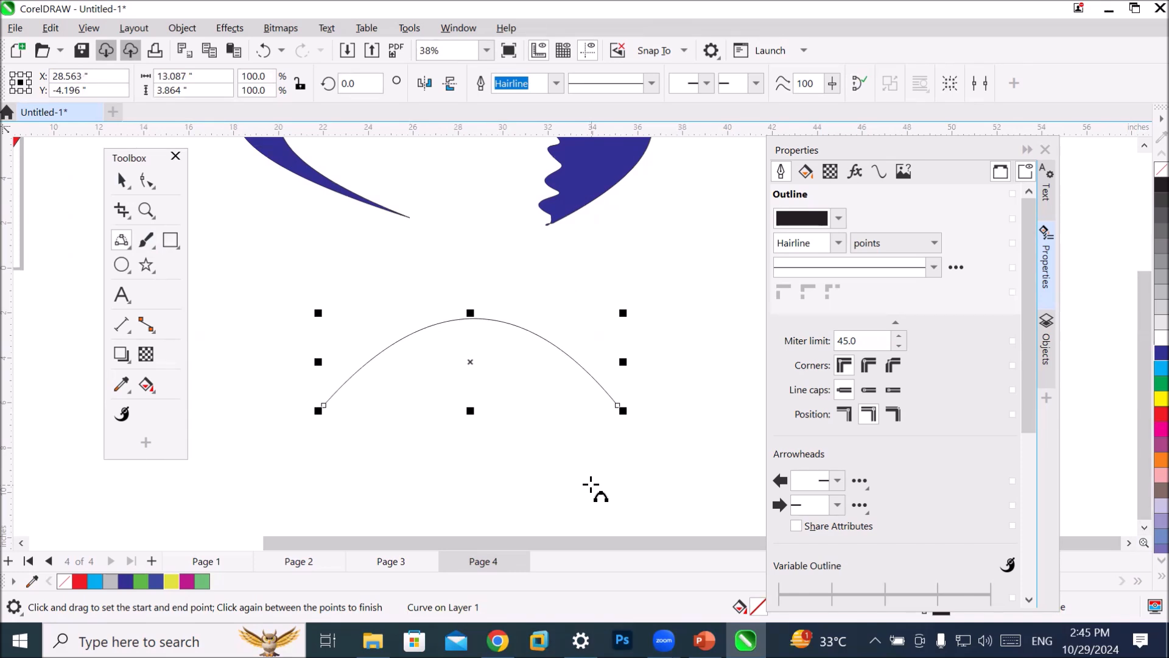
pyautogui.click(122, 243)
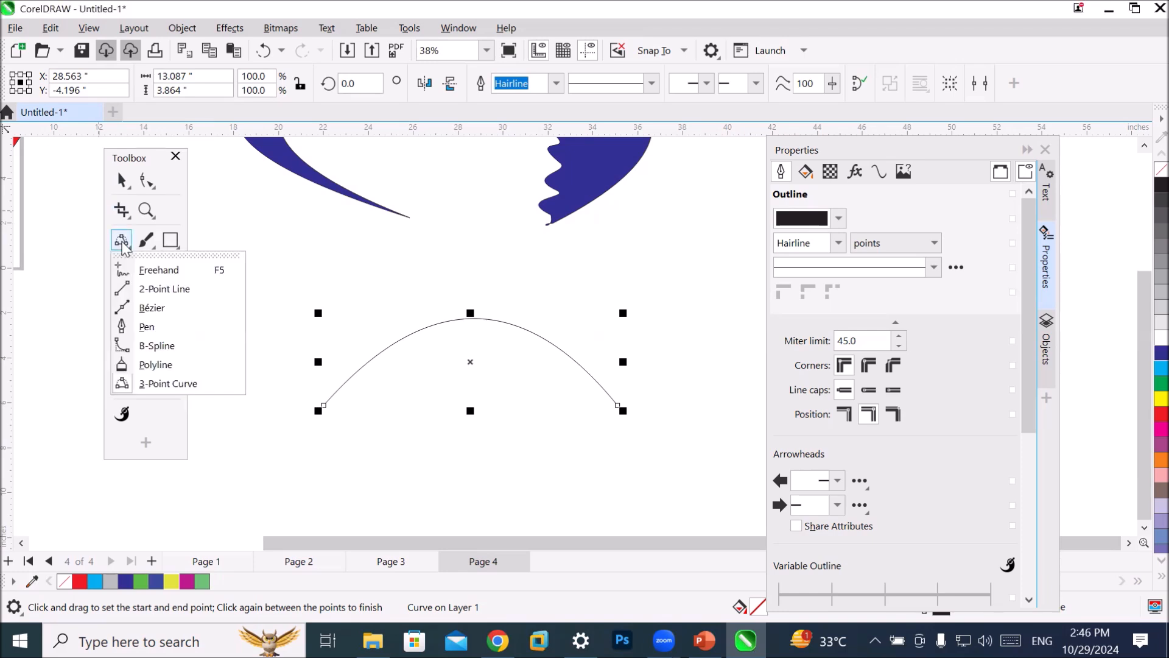
pyautogui.click(158, 270)
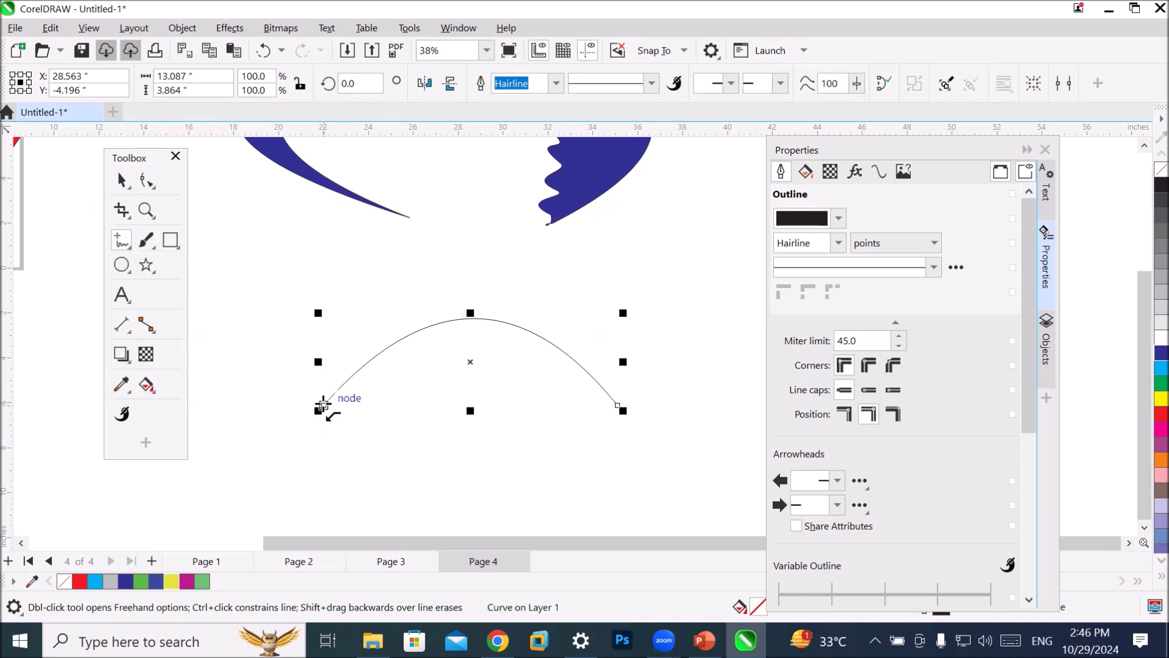
pyautogui.click(122, 247)
pyautogui.click(159, 287)
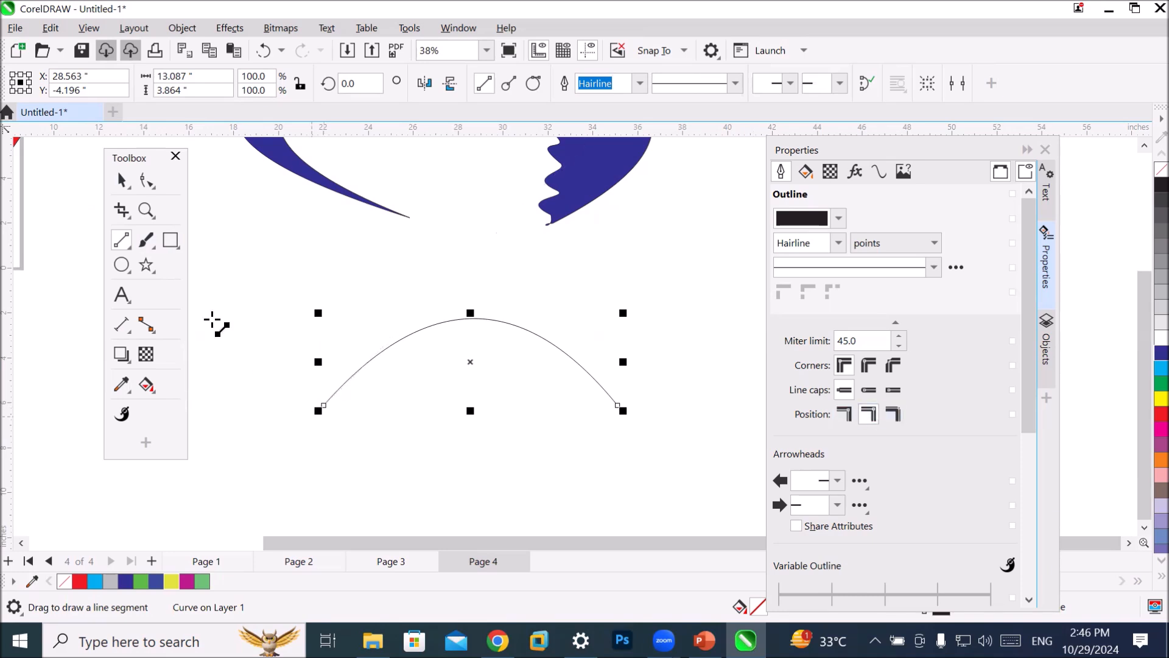
pyautogui.click(120, 243)
pyautogui.click(118, 244)
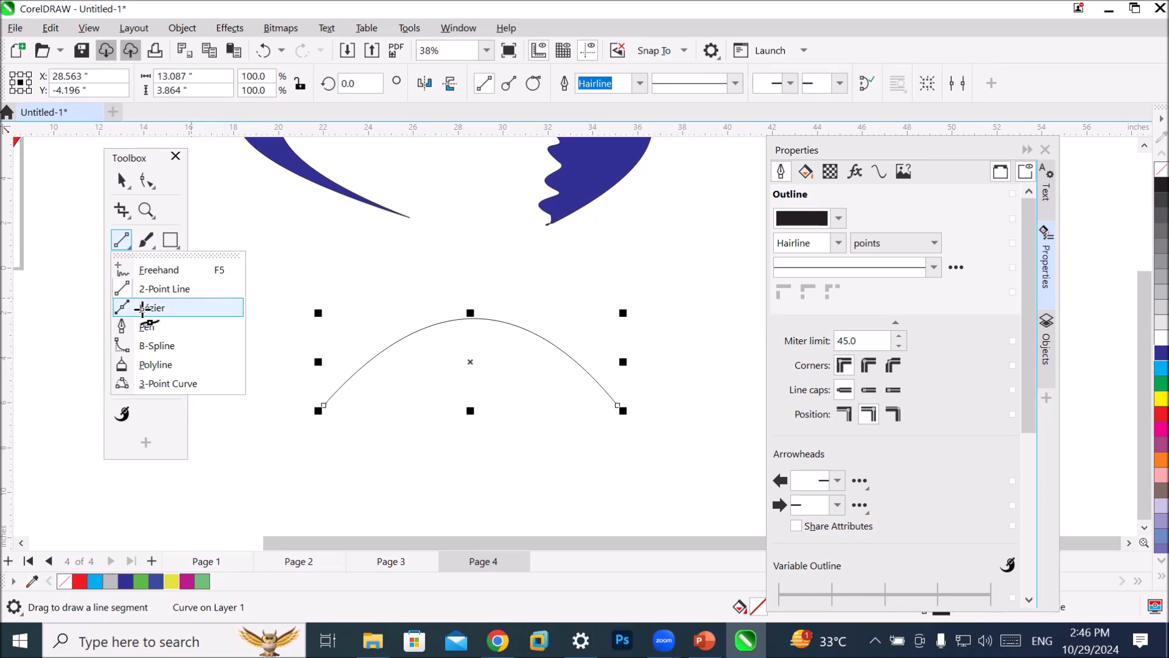
pyautogui.click(146, 308)
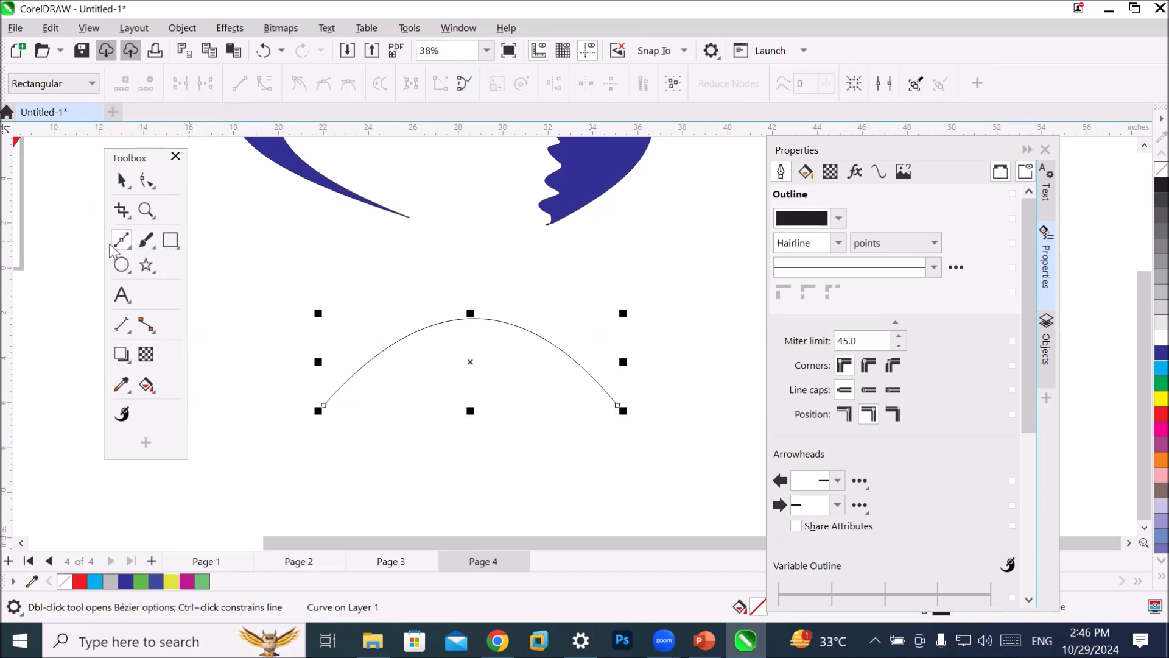
pyautogui.doubleClick(119, 243)
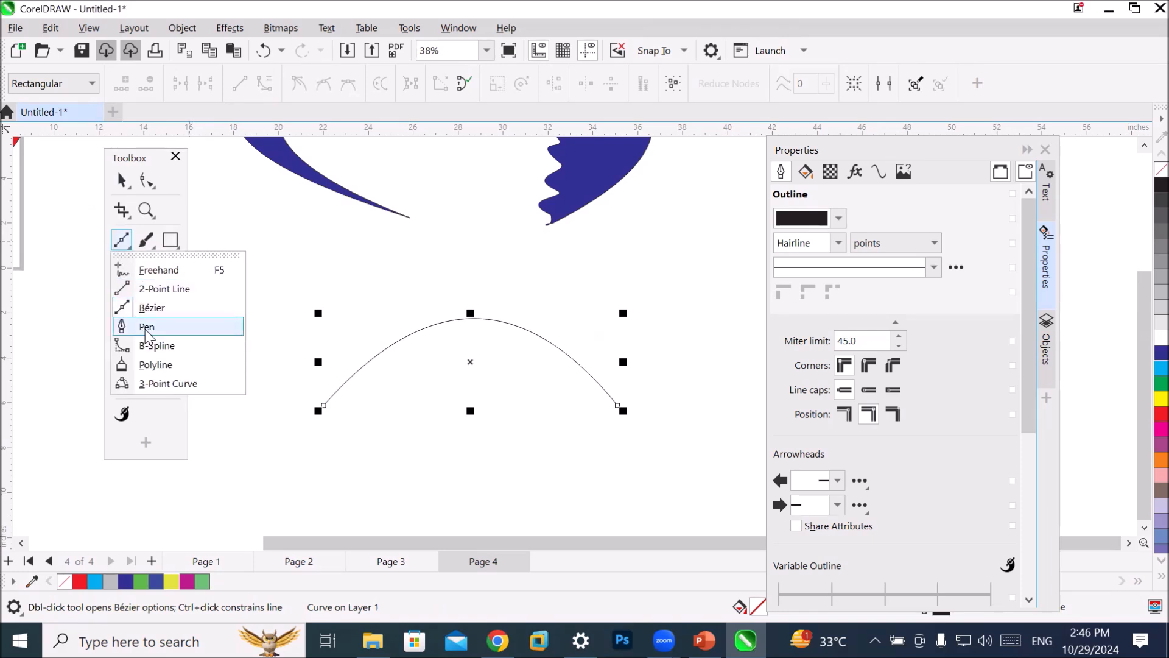
pyautogui.click(314, 395)
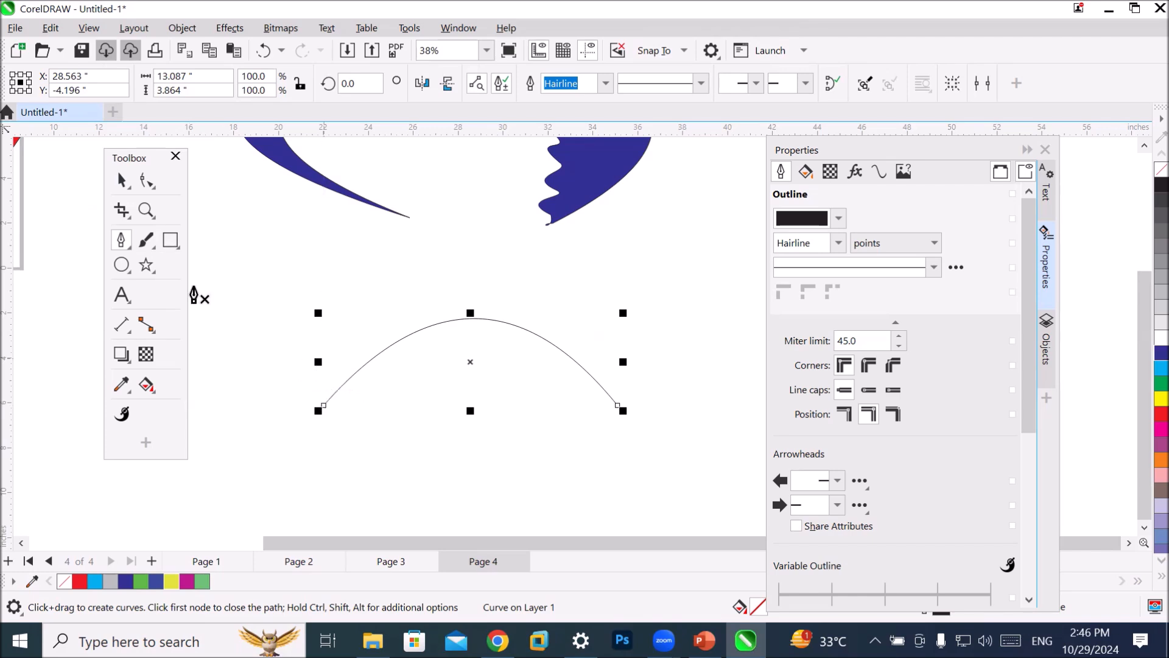
# Draw a downward-bowed 3-Point Curve about 13.1 × 2.9 in between the arch's two endpoints, forming an eye-shaped outline.
pyautogui.click(120, 241)
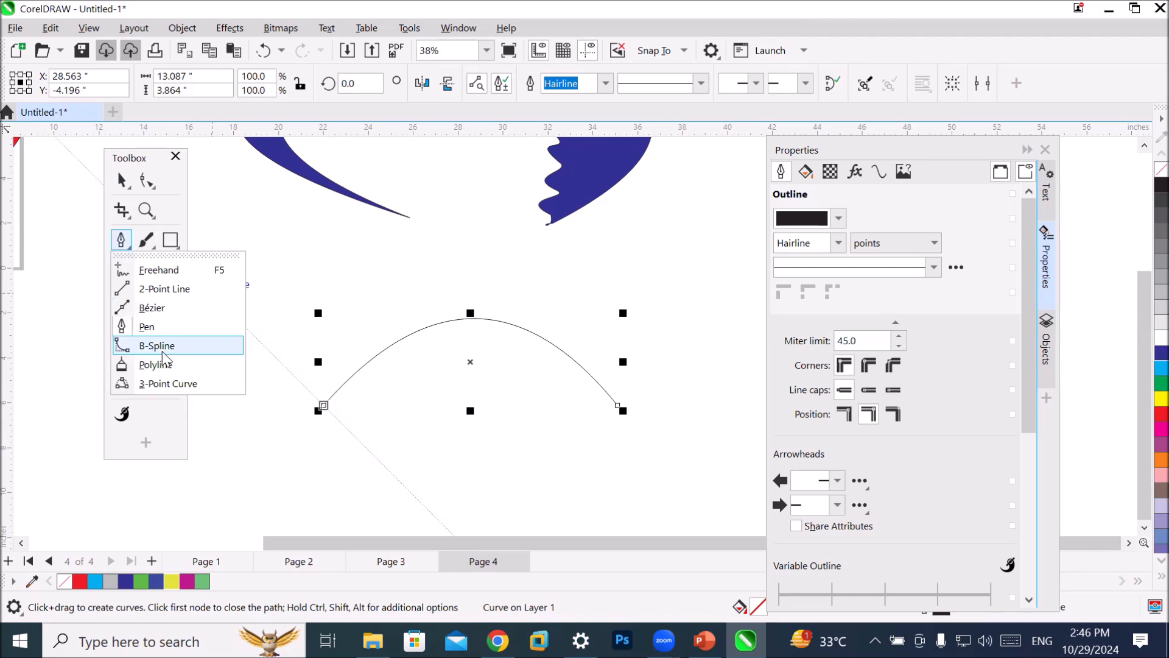
pyautogui.click(162, 348)
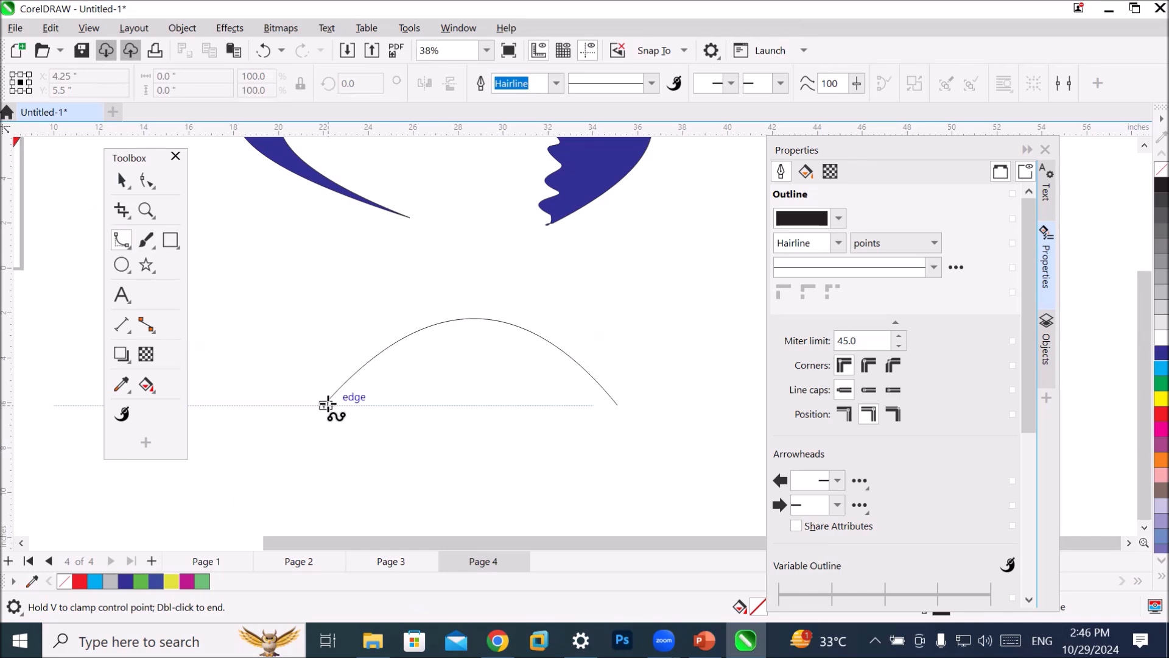
pyautogui.click(123, 244)
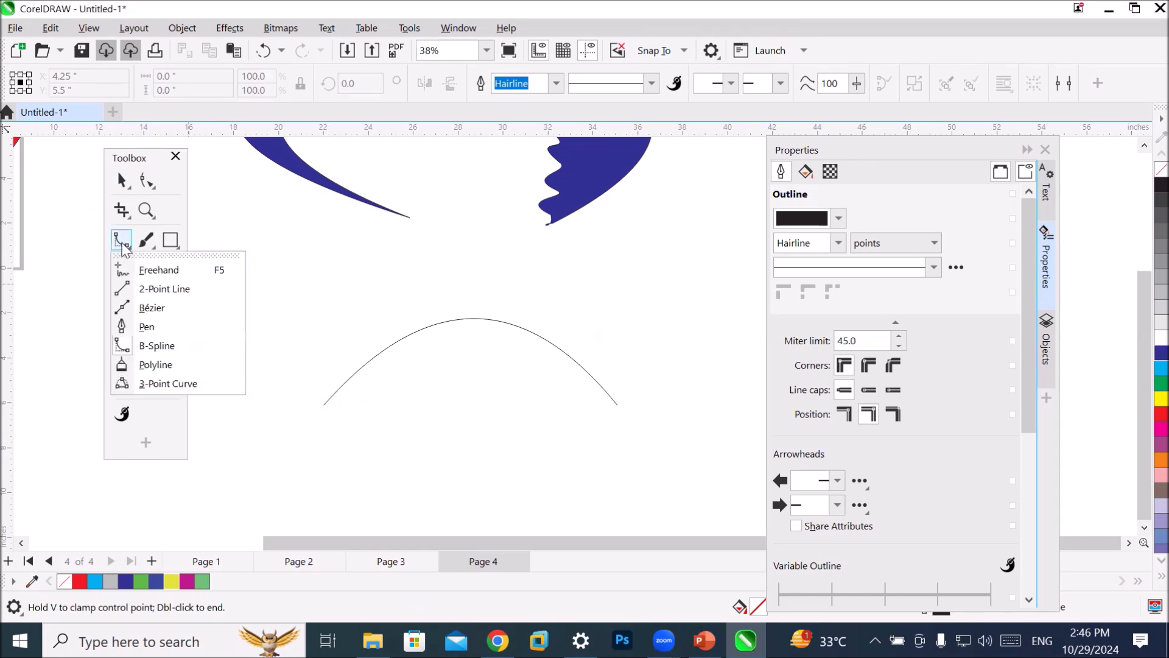
pyautogui.click(156, 364)
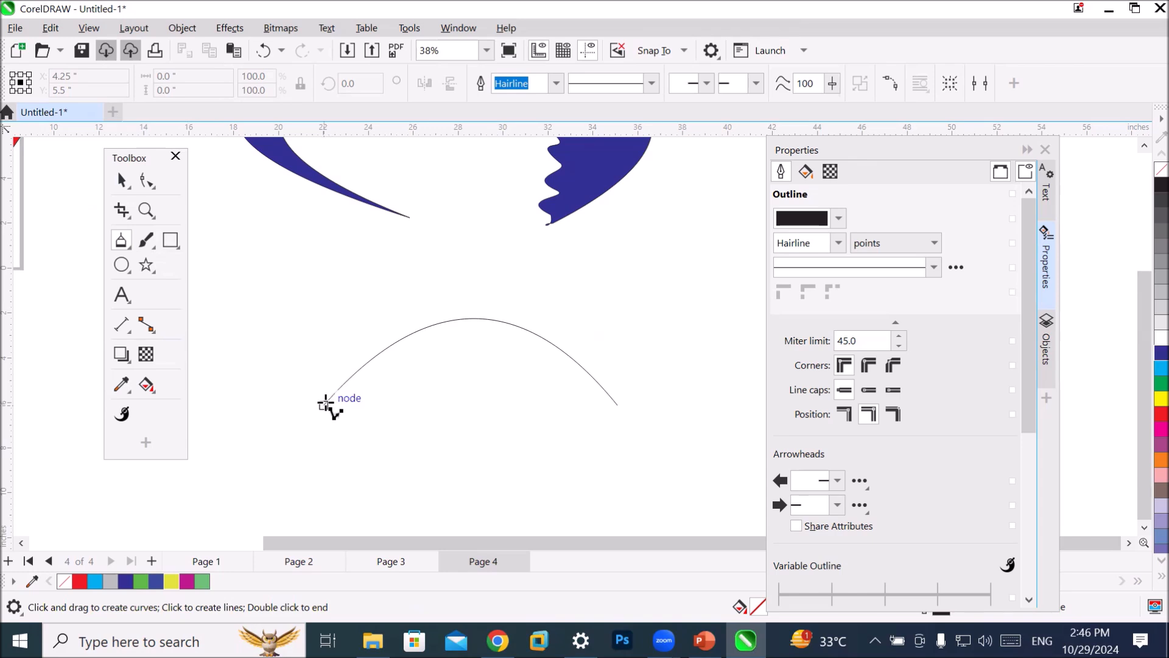
pyautogui.click(121, 245)
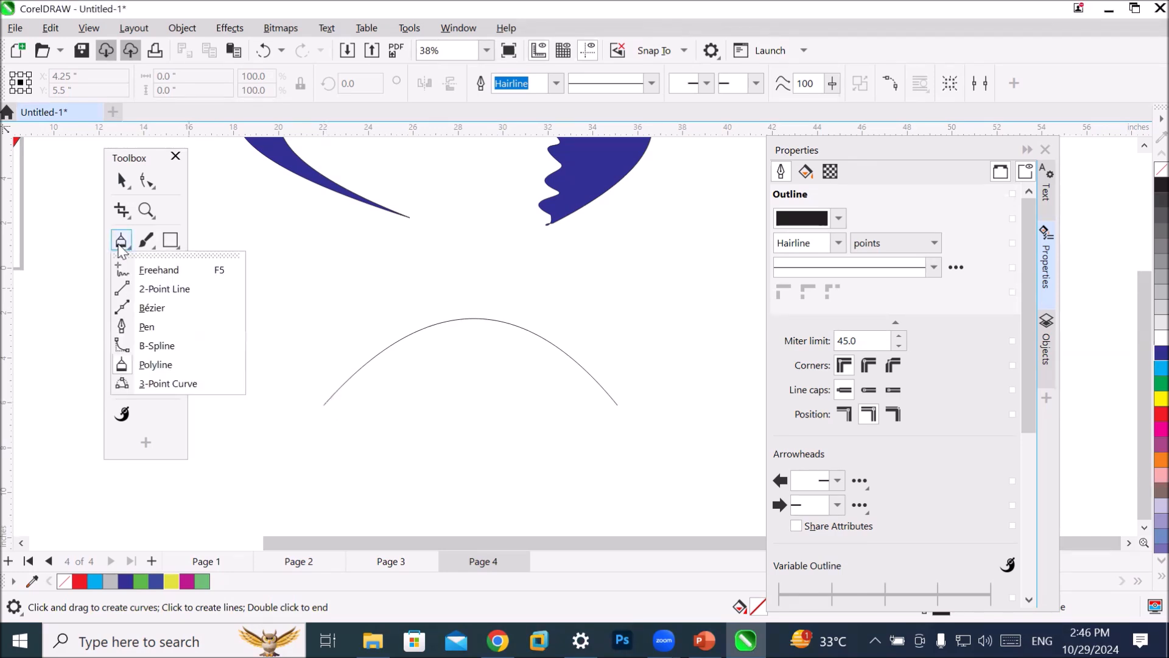
pyautogui.click(159, 383)
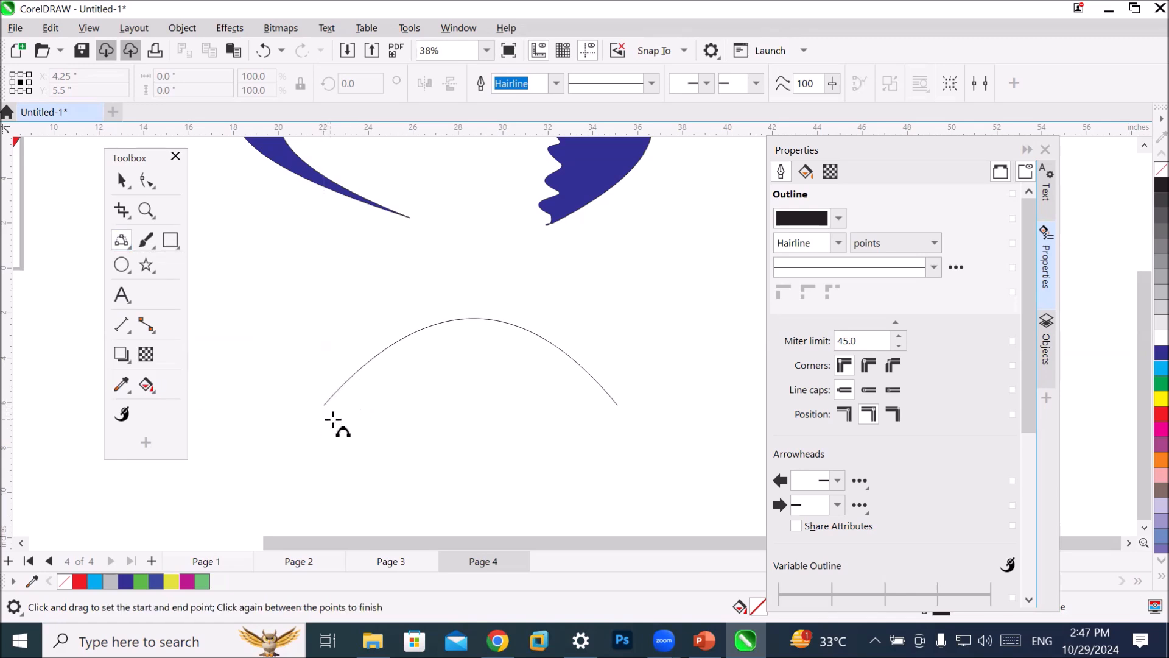
pyautogui.moveTo(326, 404); pyautogui.dragTo(617, 404)
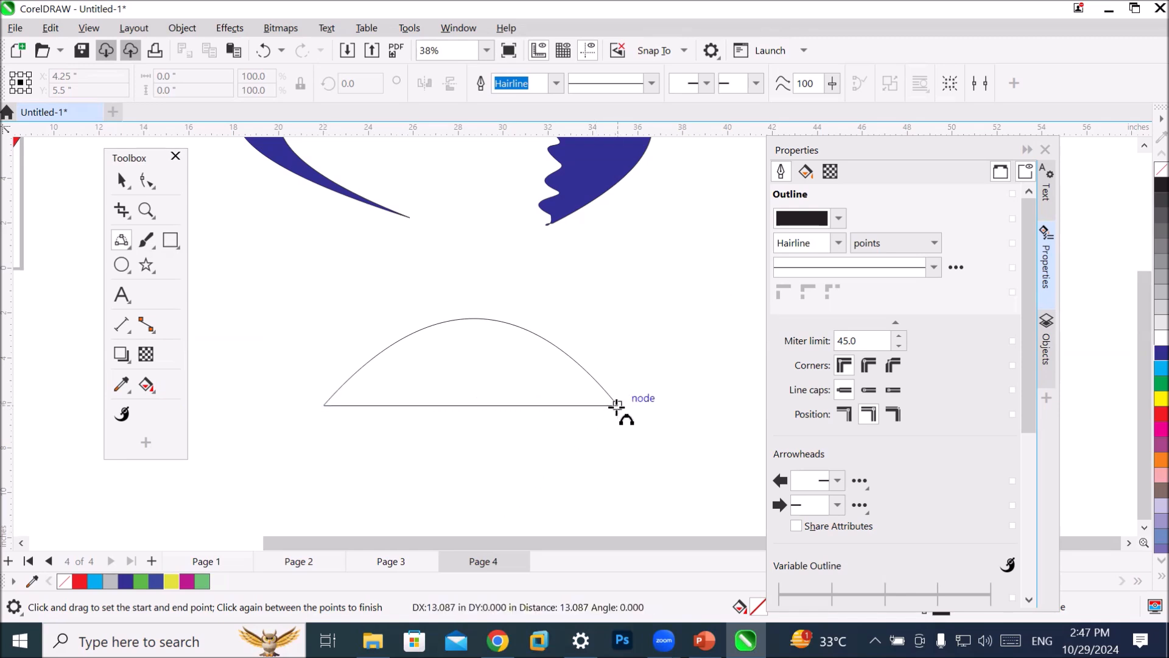
pyautogui.click(462, 471)
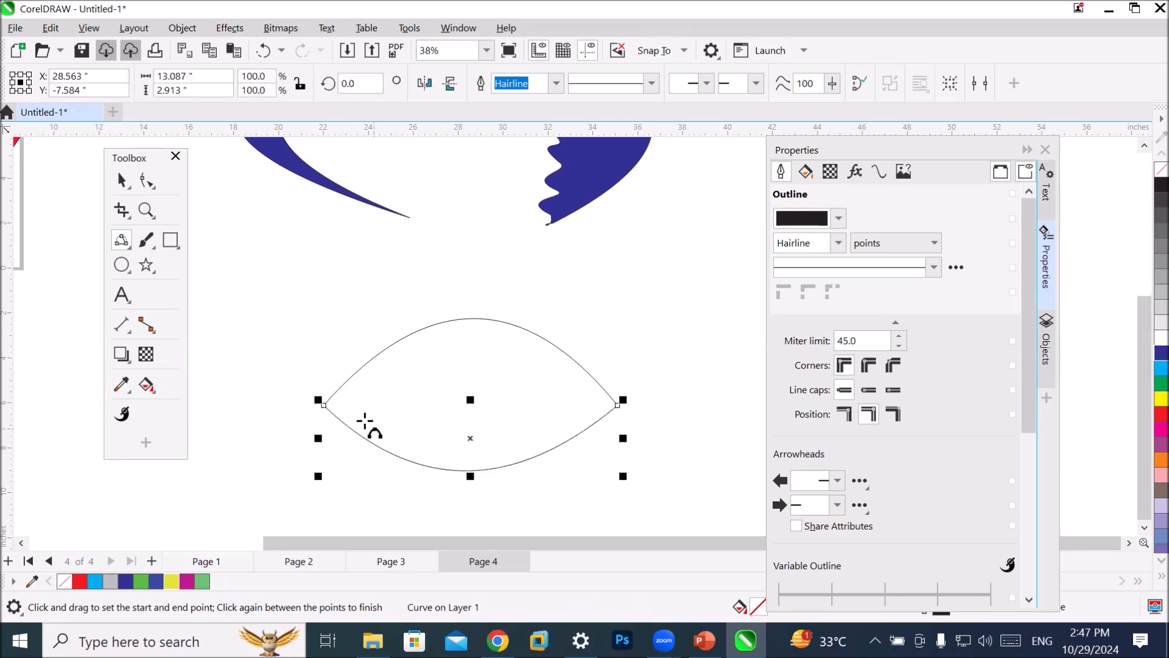
# Examine up close how the two arcs of the eye-shaped outline meet at the left endpoint, with the upper arc selected.
pyautogui.scroll(5, 347, 426)
pyautogui.scroll(15, 322, 396)
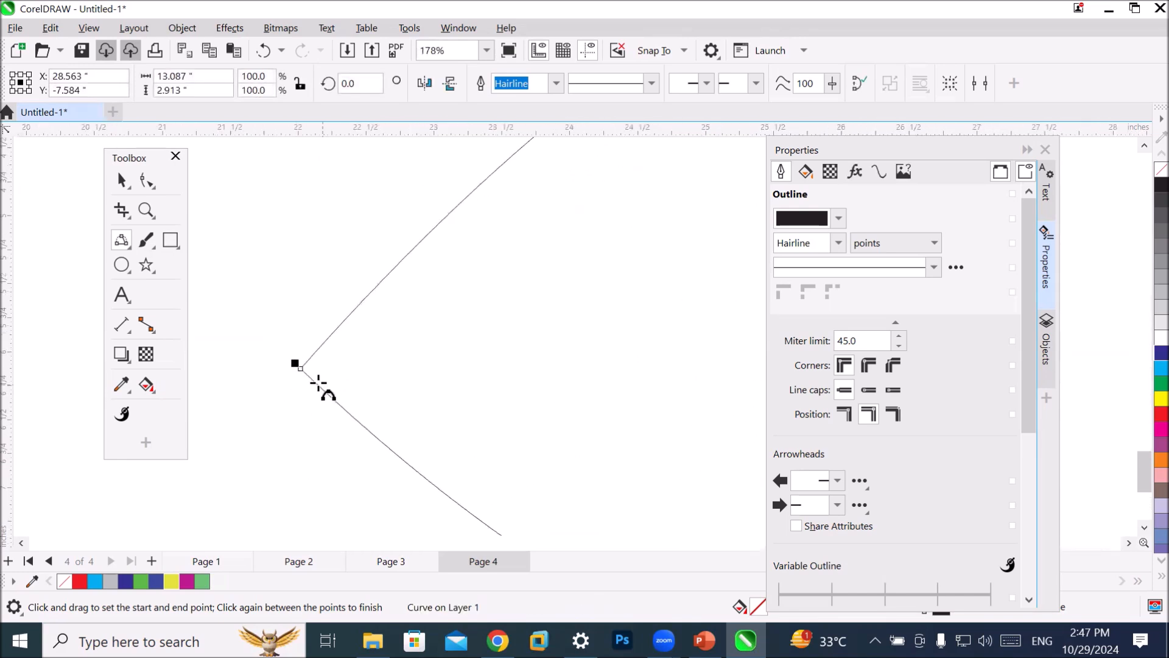
pyautogui.scroll(7, 324, 376)
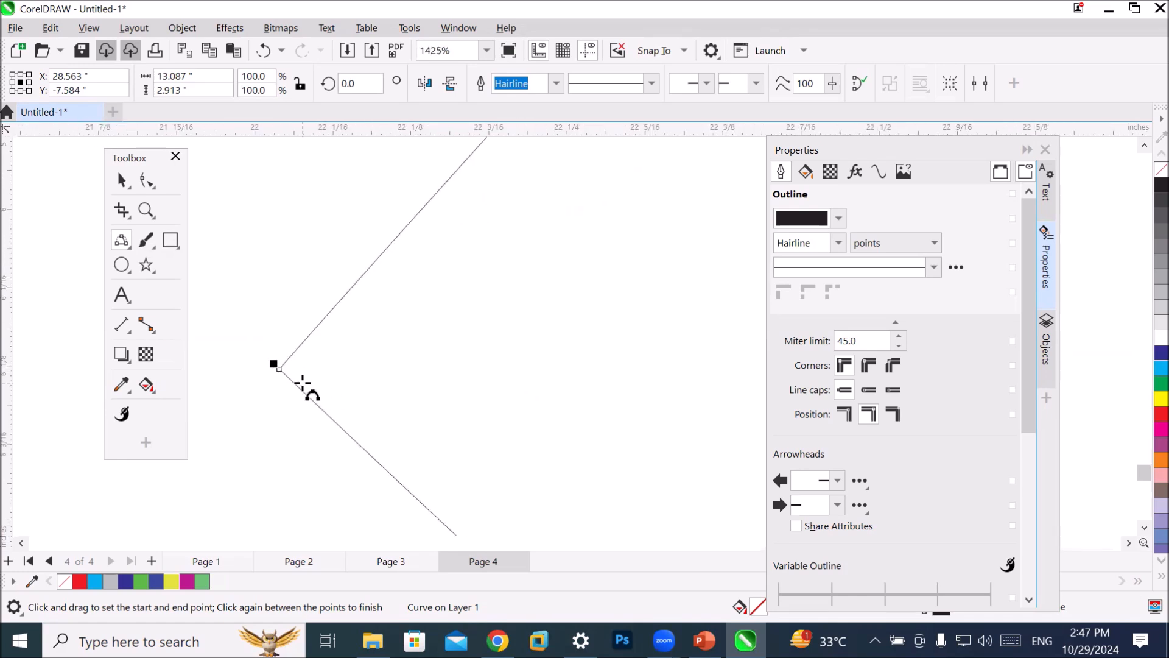
pyautogui.click(120, 180)
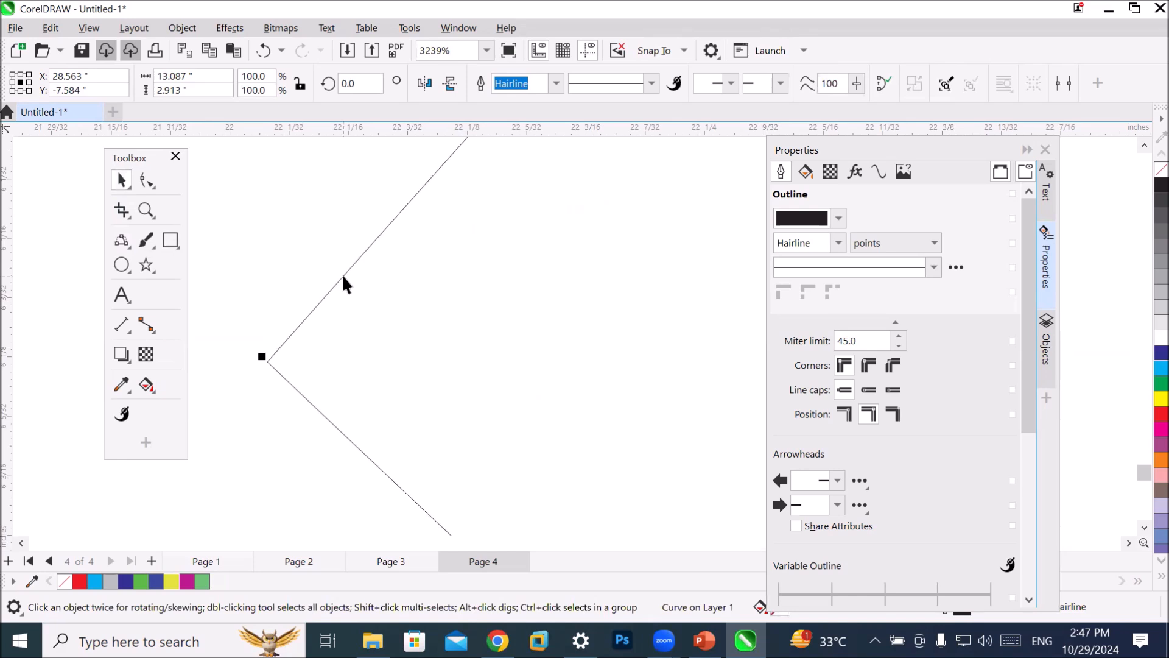
pyautogui.scroll(-6, 456, 372)
pyautogui.scroll(-20, 456, 369)
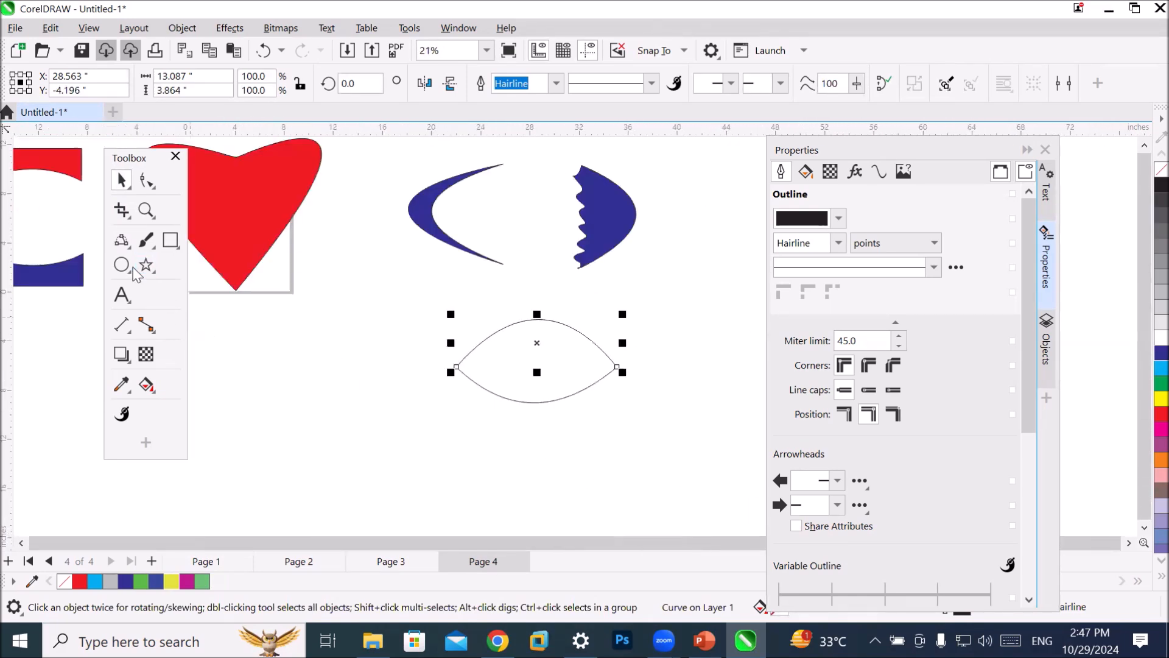
# Draw a closed leaf about 5.6 × 9.2 in below the heart from two joined 3-Point Curves and fill it green.
pyautogui.click(122, 241)
pyautogui.moveTo(284, 345); pyautogui.dragTo(288, 458)
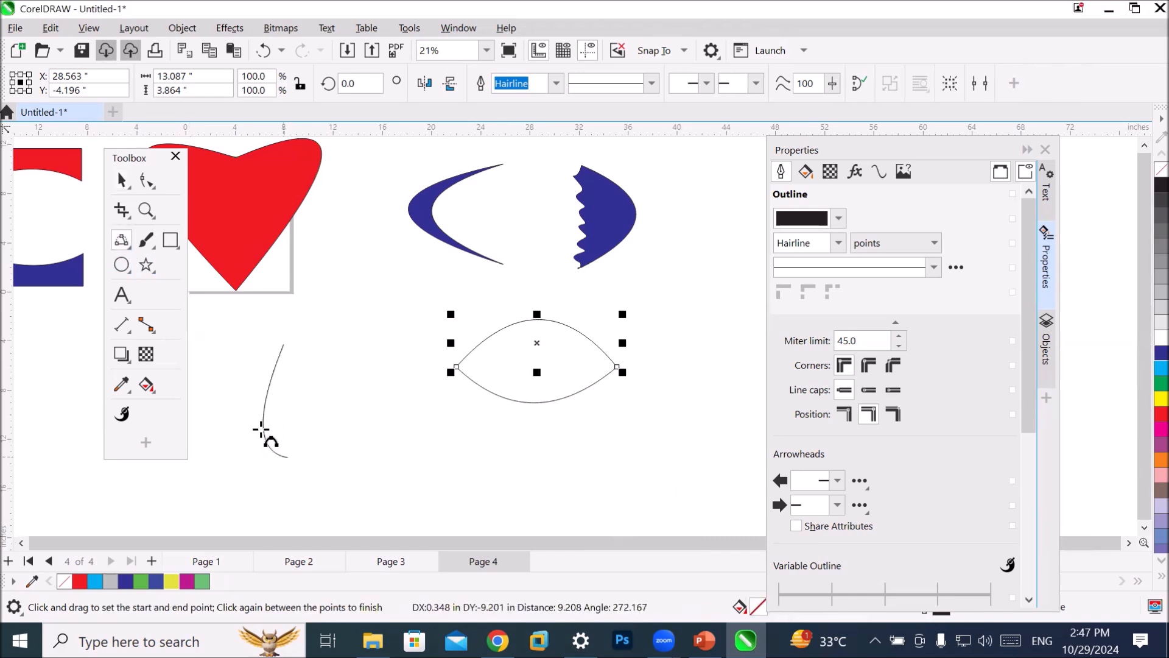
pyautogui.click(245, 409)
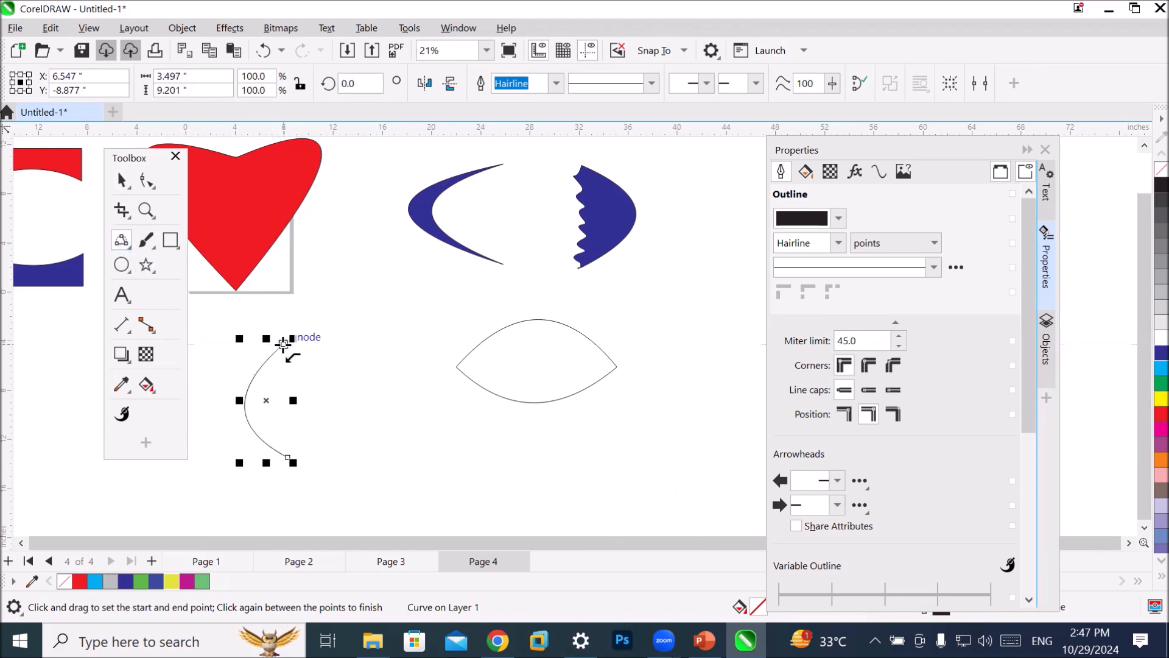
pyautogui.moveTo(283, 344); pyautogui.dragTo(291, 461)
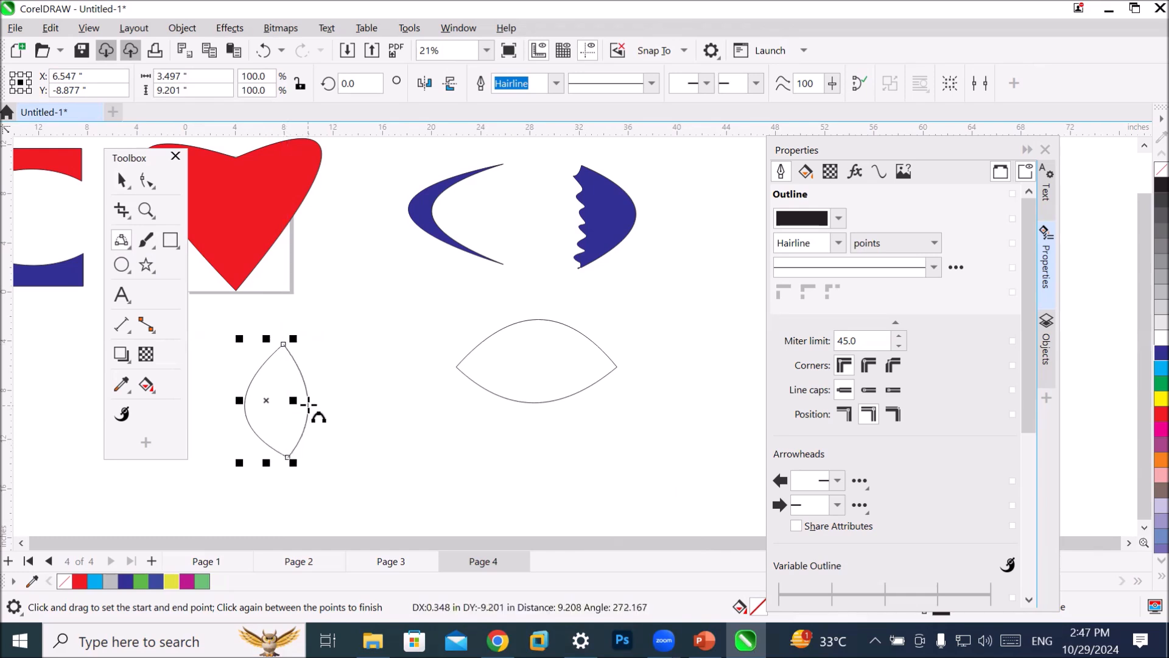
pyautogui.click(312, 402)
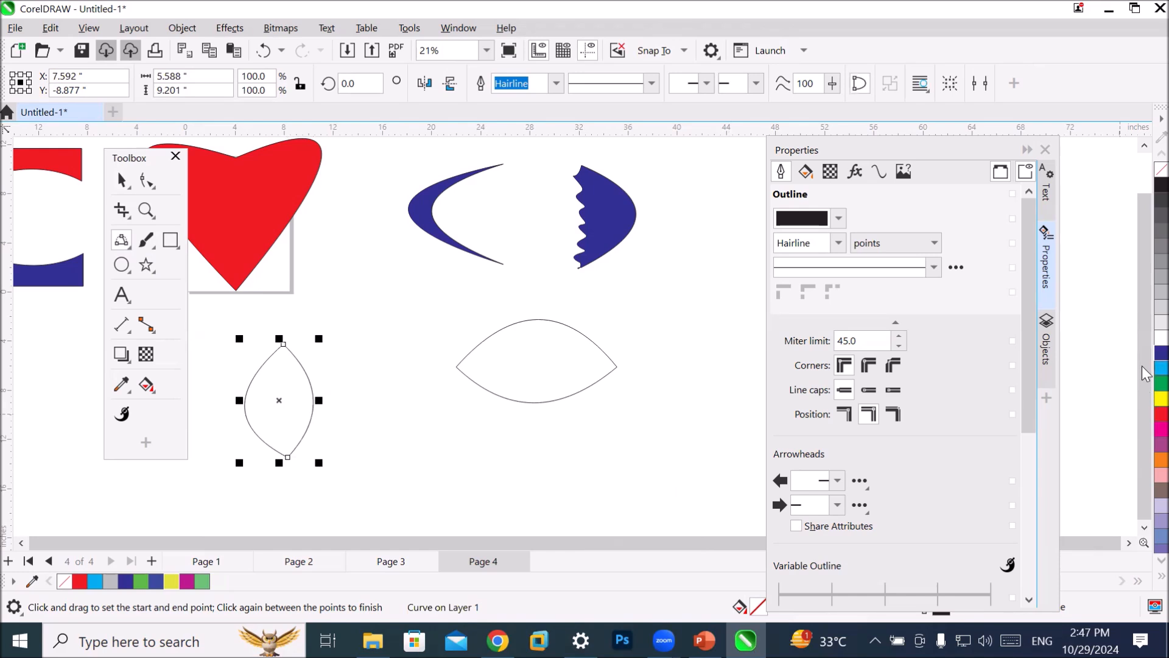
pyautogui.click(1160, 382)
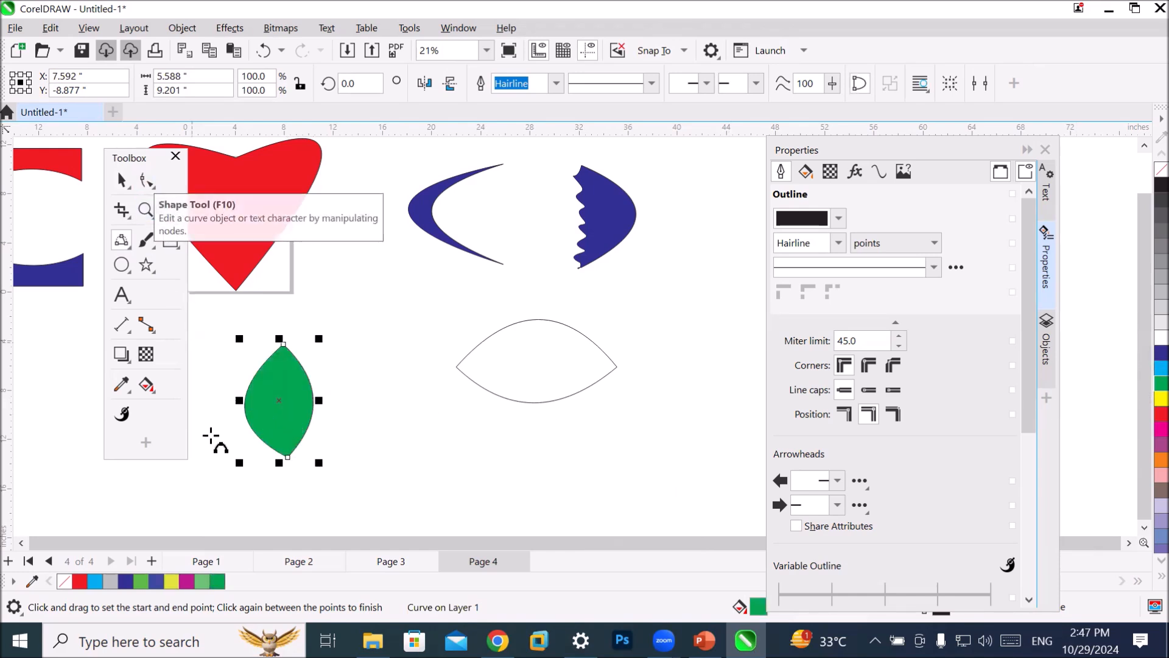
# Slim the green leaf to about 4.3 in wide by pulling its four curve handles inward with the Shape tool.
pyautogui.scroll(2, 229, 461)
pyautogui.click(149, 183)
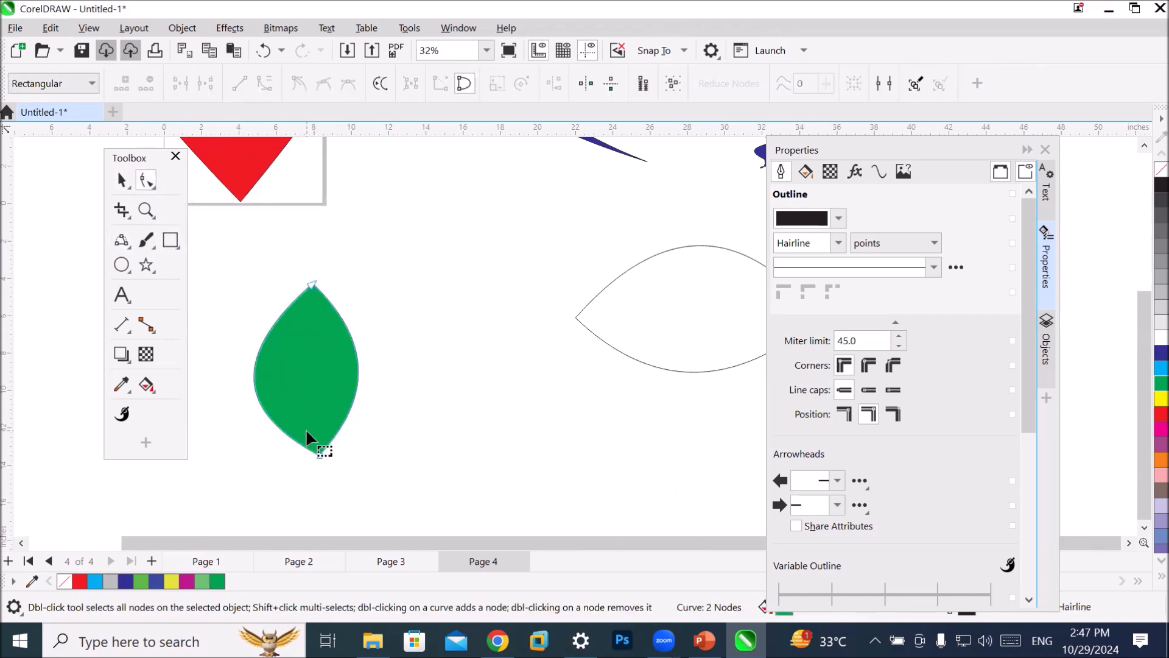
pyautogui.click(318, 454)
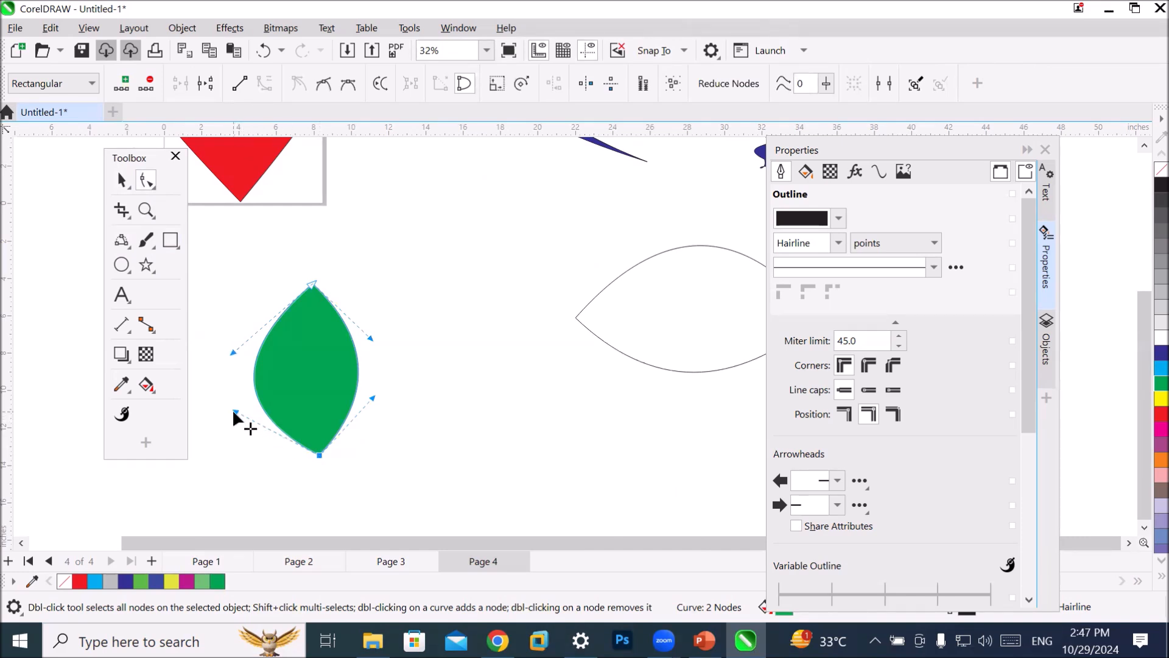
pyautogui.moveTo(234, 411); pyautogui.dragTo(256, 391)
pyautogui.moveTo(233, 352); pyautogui.dragTo(253, 368)
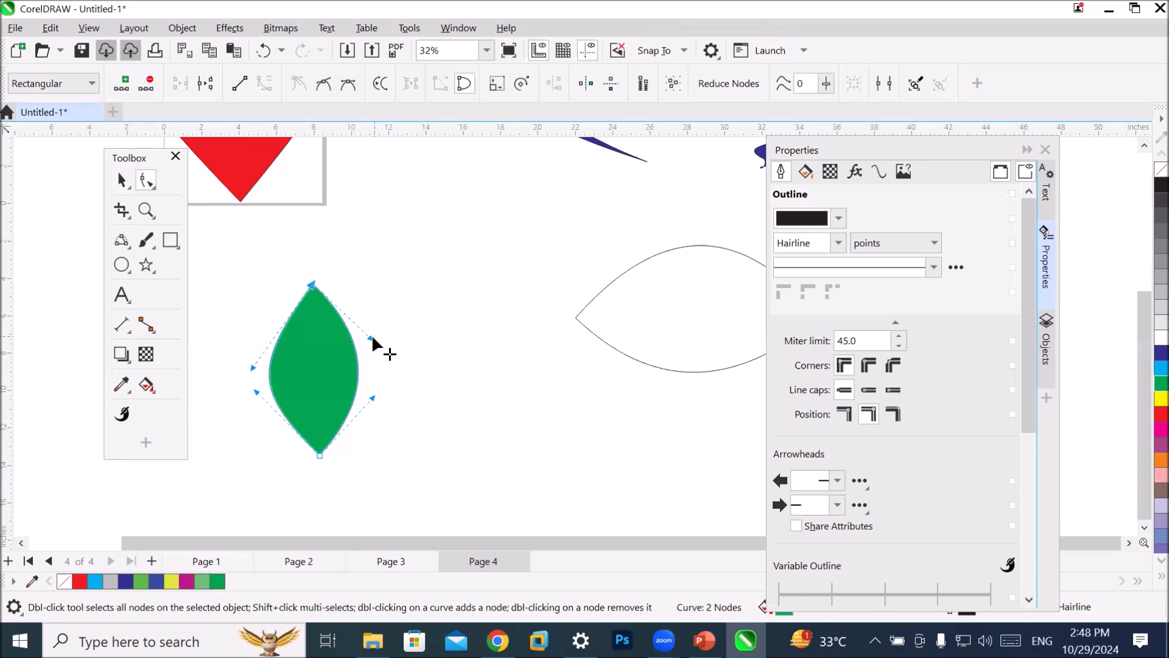
pyautogui.moveTo(373, 338); pyautogui.dragTo(358, 351)
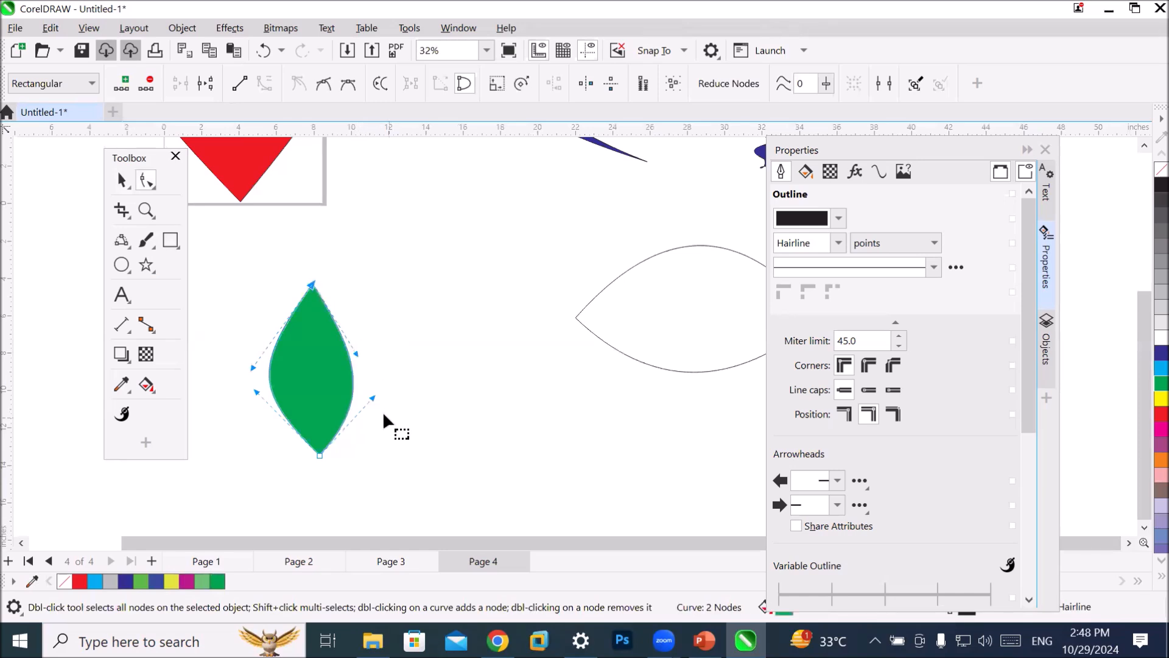
pyautogui.moveTo(372, 397); pyautogui.dragTo(364, 391)
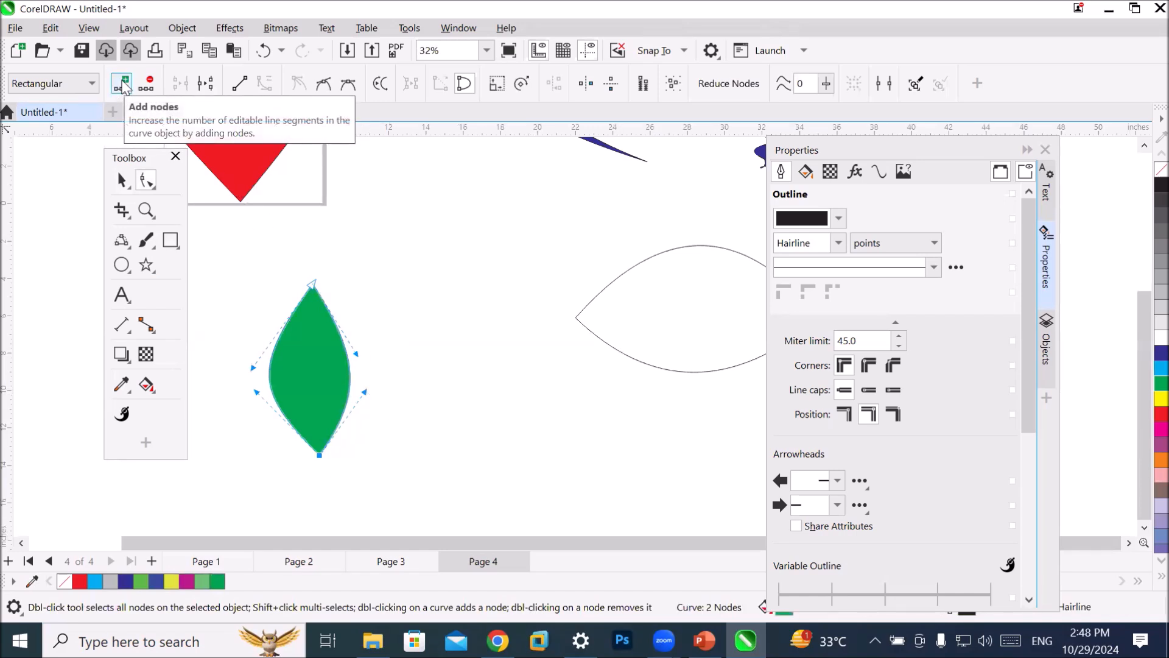
pyautogui.click(129, 186)
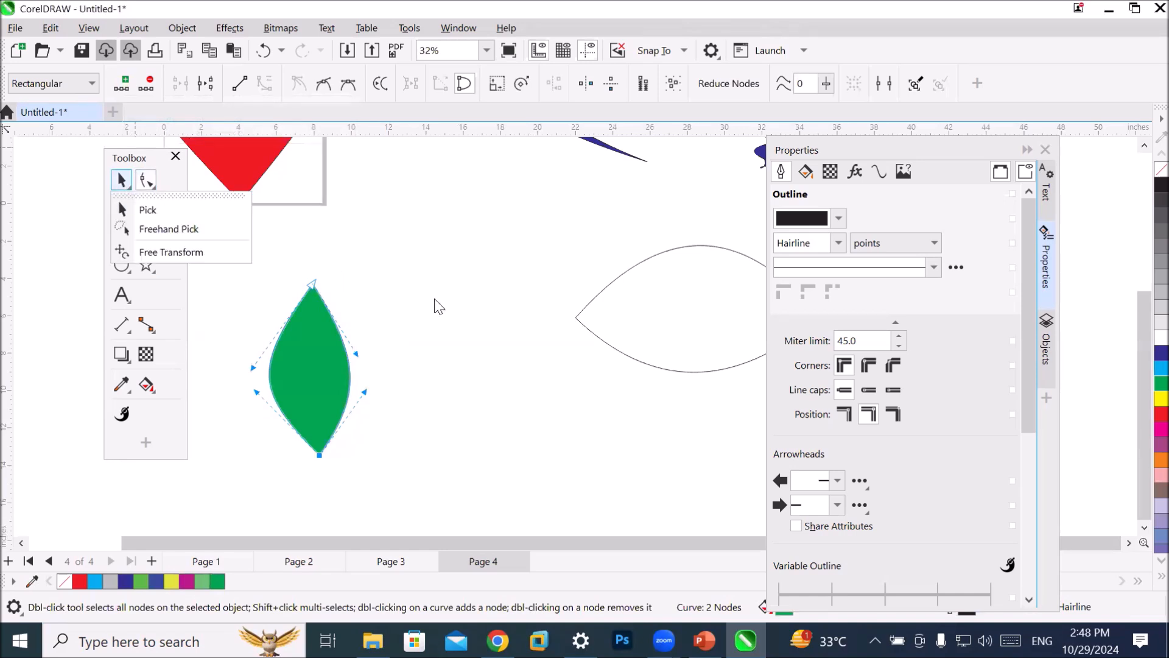
pyautogui.click(506, 318)
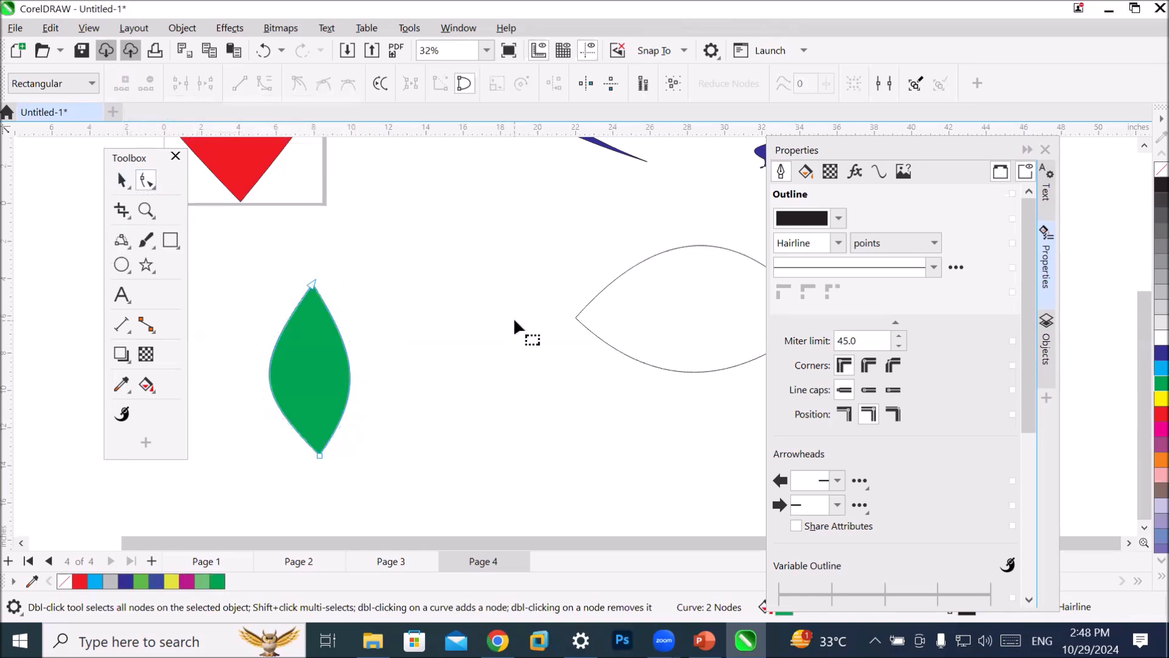
# Remove the green fill from the leaf with the Interactive Fill tool, using No Fill.
pyautogui.click(125, 244)
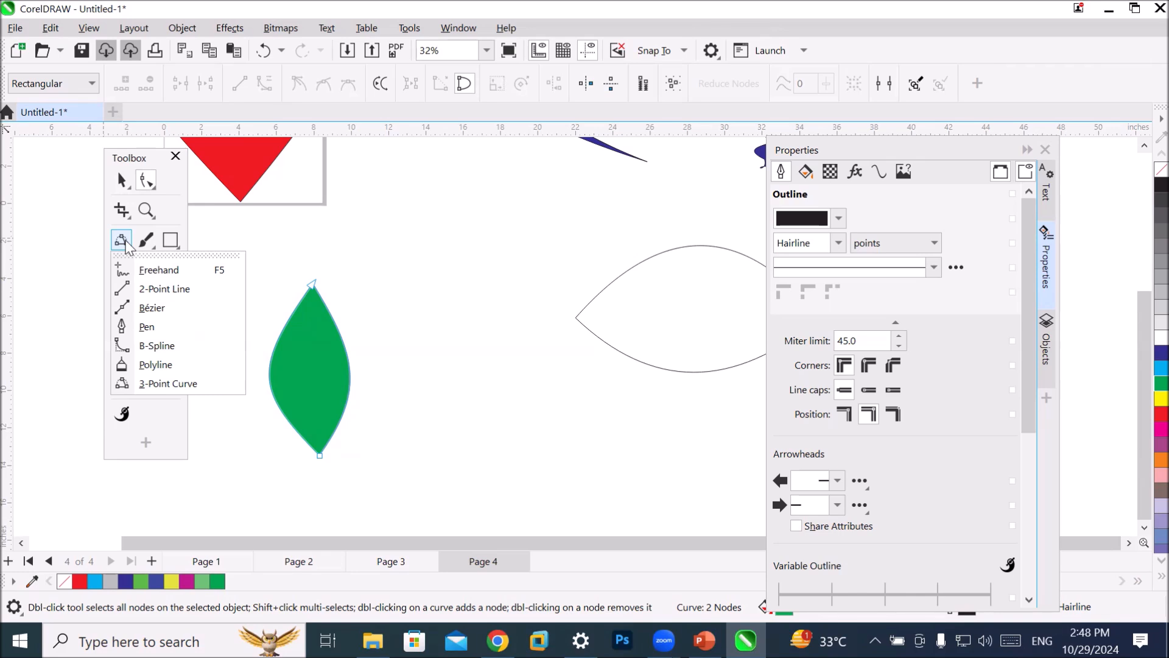
pyautogui.click(125, 241)
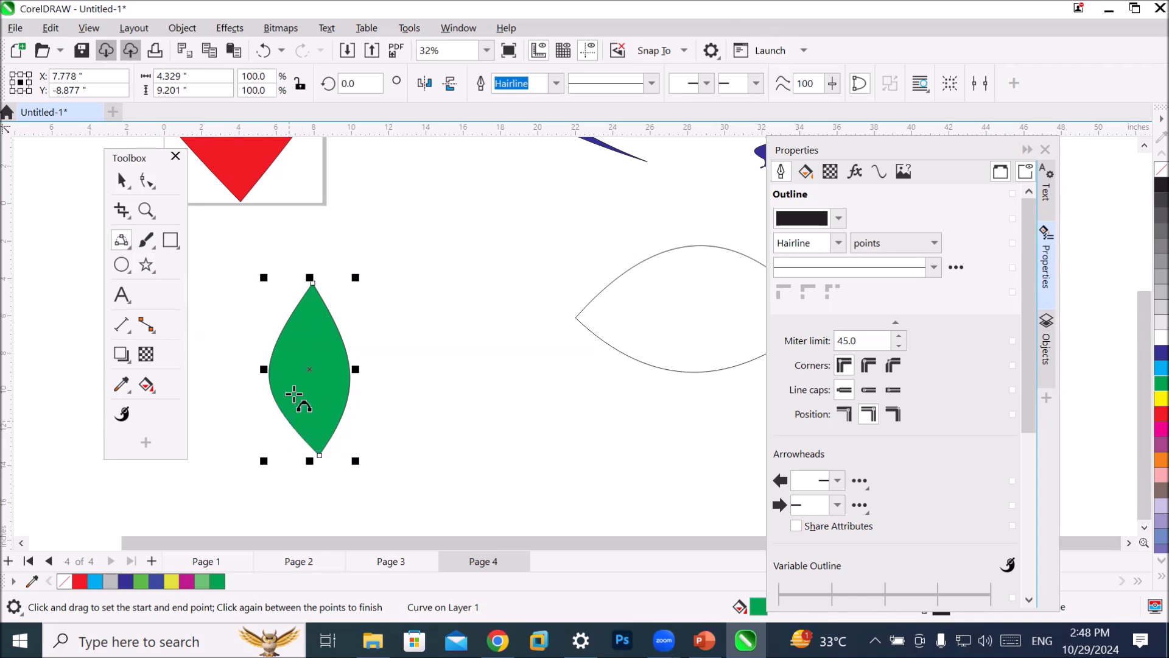
pyautogui.click(122, 180)
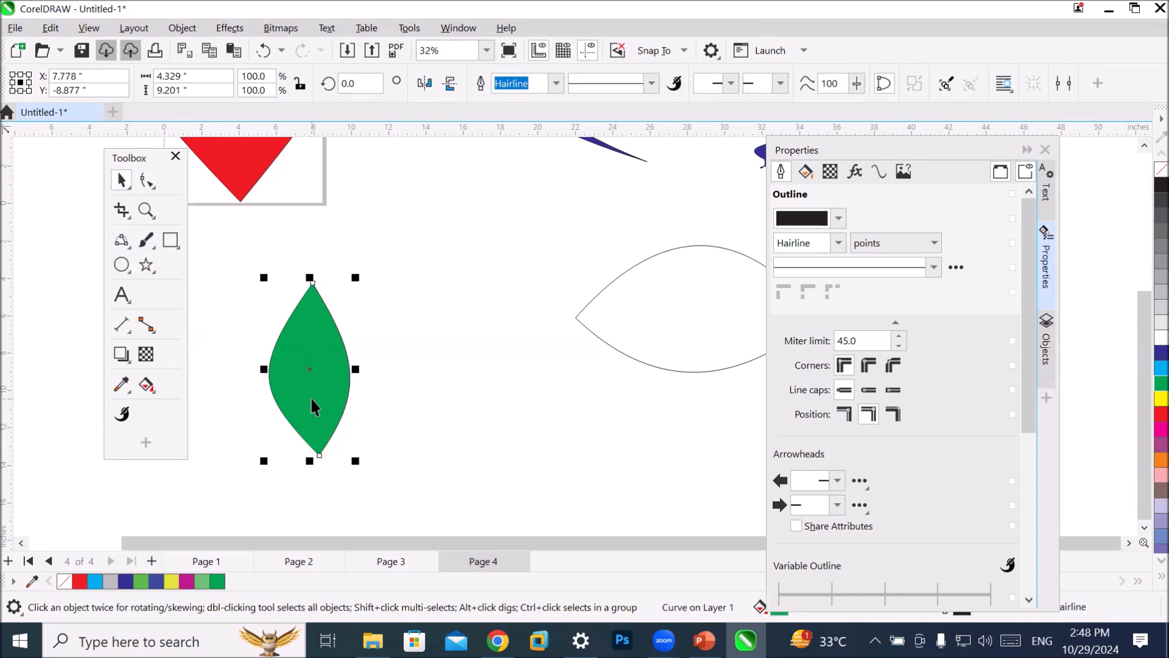
pyautogui.click(150, 390)
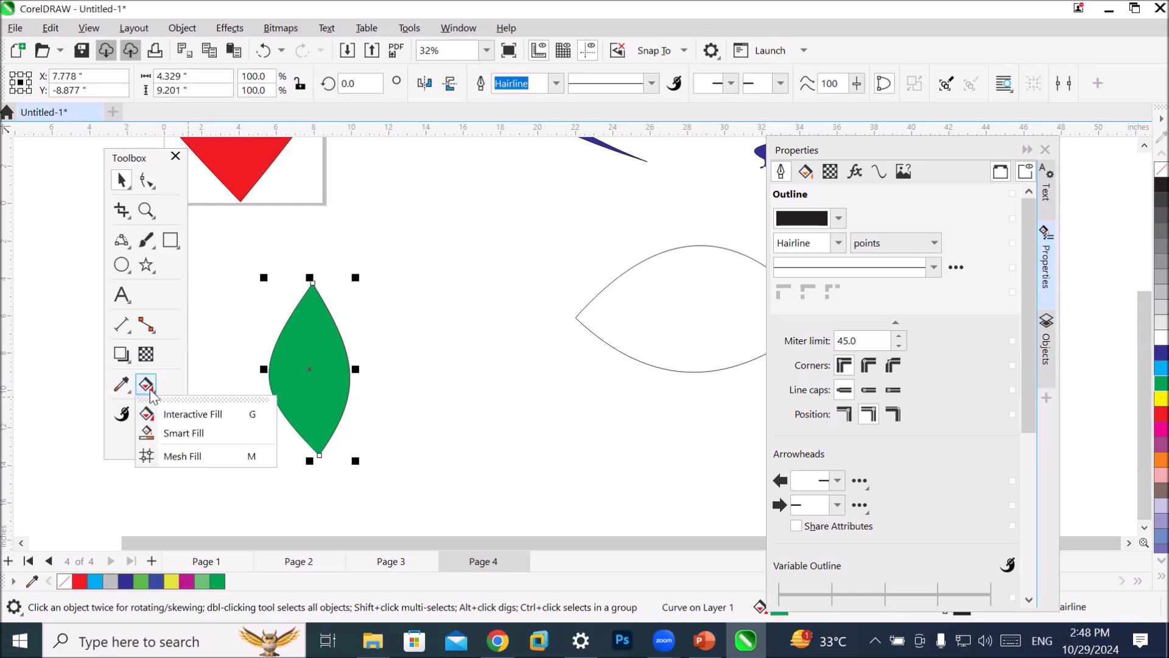
pyautogui.click(182, 416)
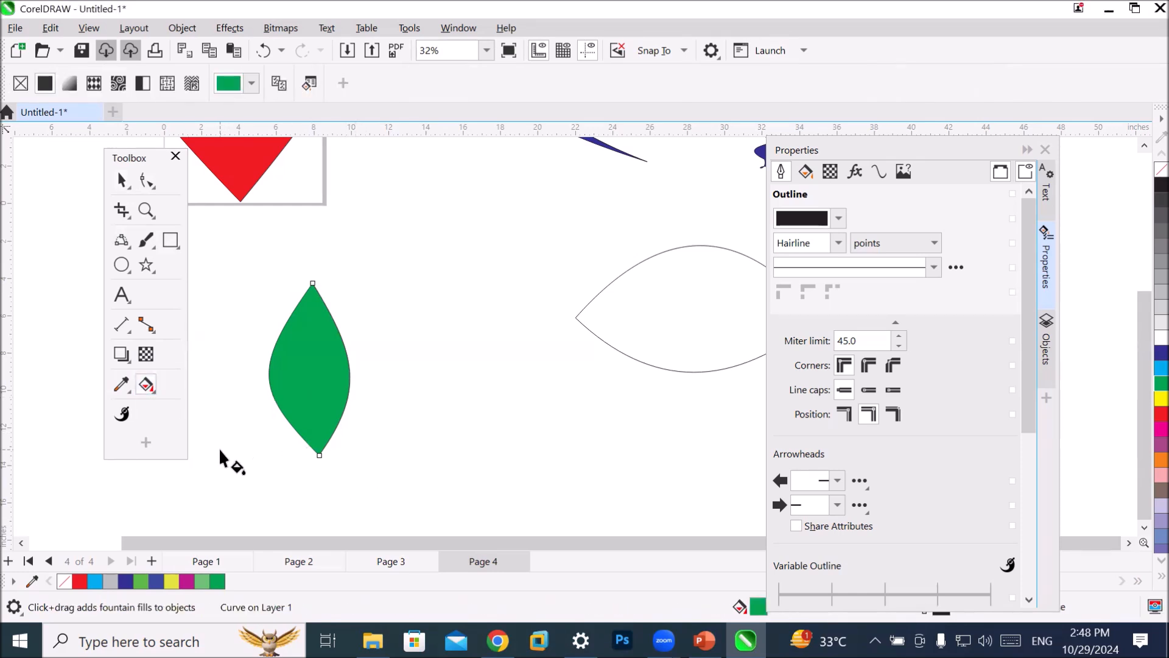
pyautogui.click(21, 83)
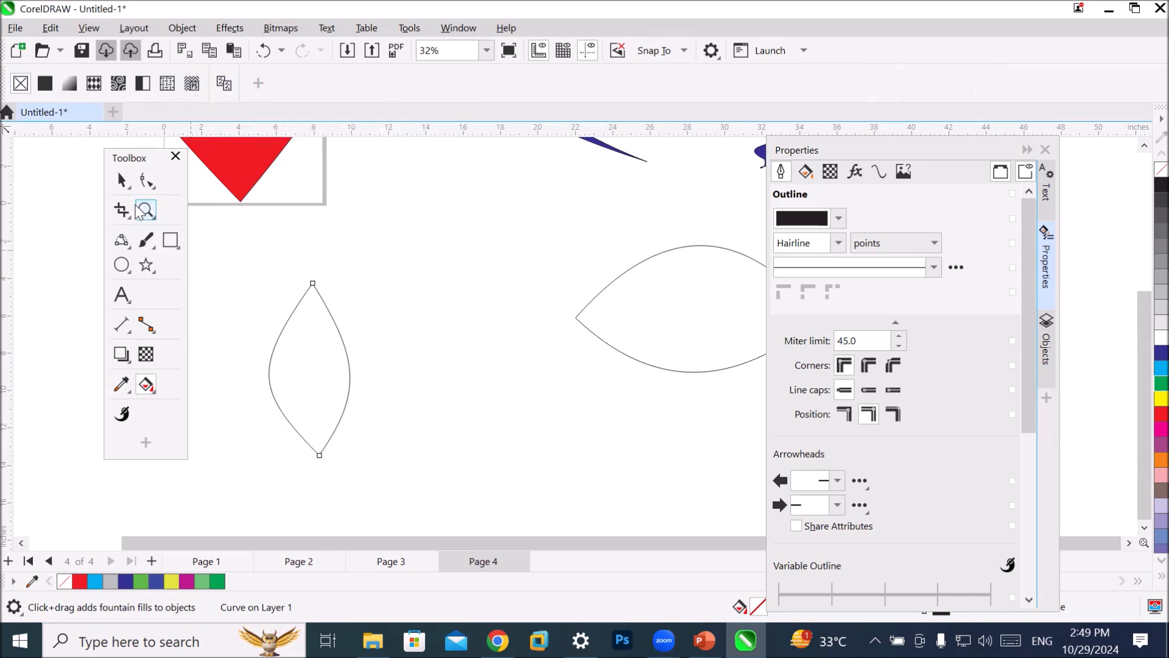
# Examine the Interactive Fill types available for the unfilled leaf and bring up its fill properties.
pyautogui.click(121, 181)
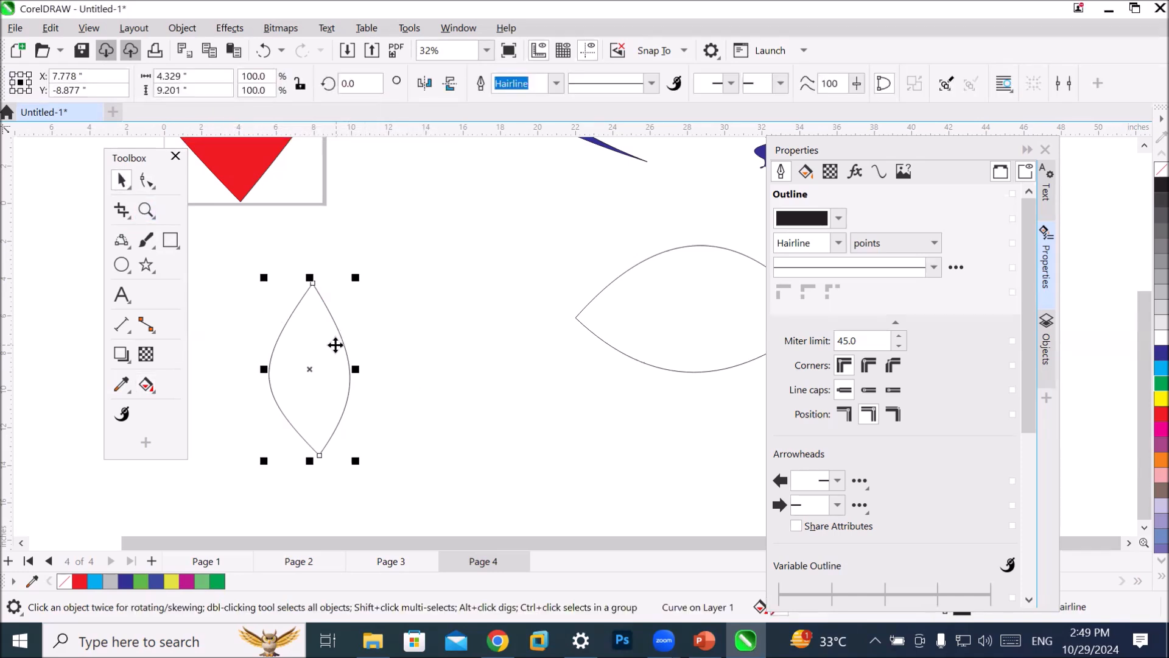
pyautogui.click(149, 384)
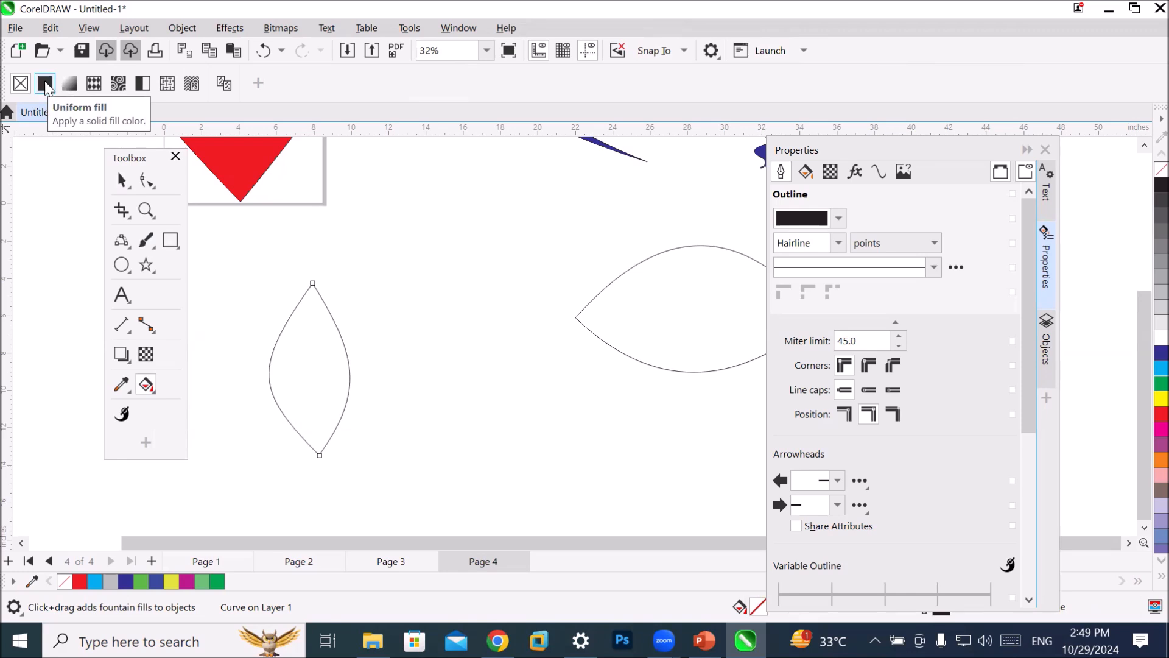
pyautogui.click(258, 87)
pyautogui.click(261, 89)
pyautogui.click(260, 87)
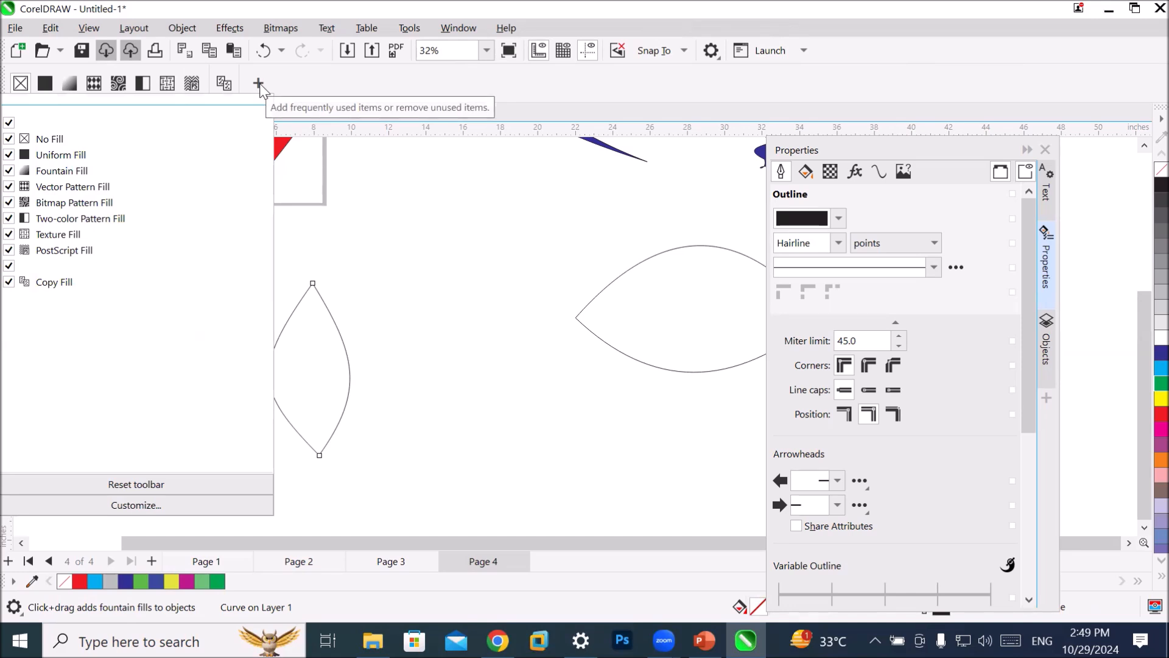
pyautogui.click(258, 84)
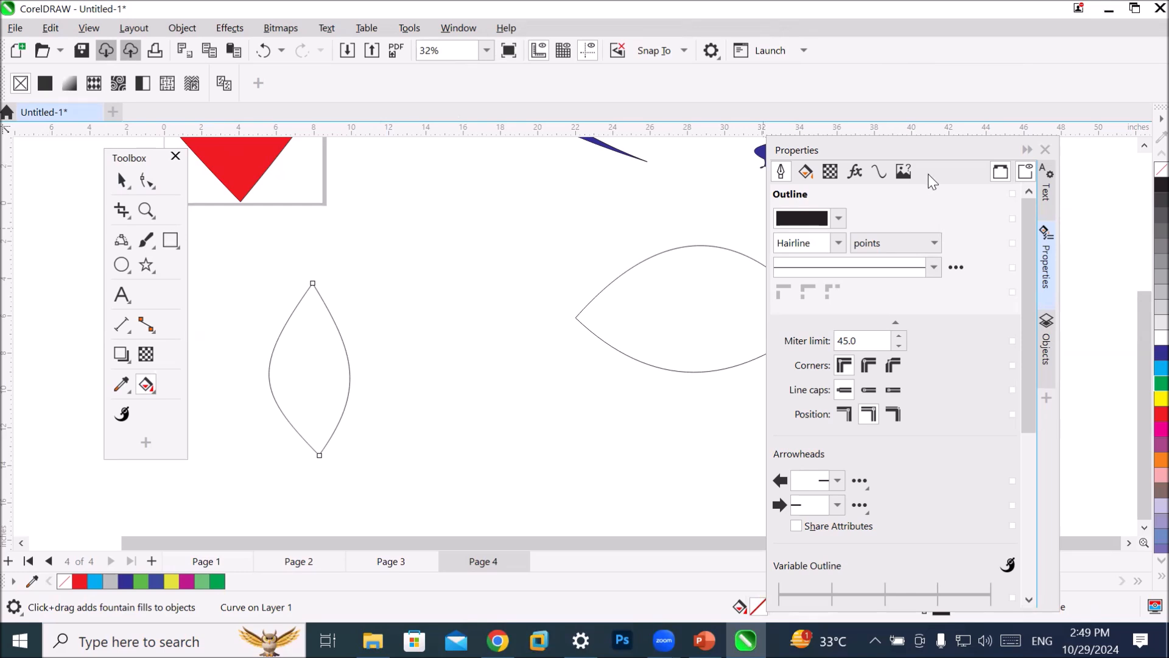
pyautogui.moveTo(845, 150); pyautogui.dragTo(708, 119)
pyautogui.click(669, 142)
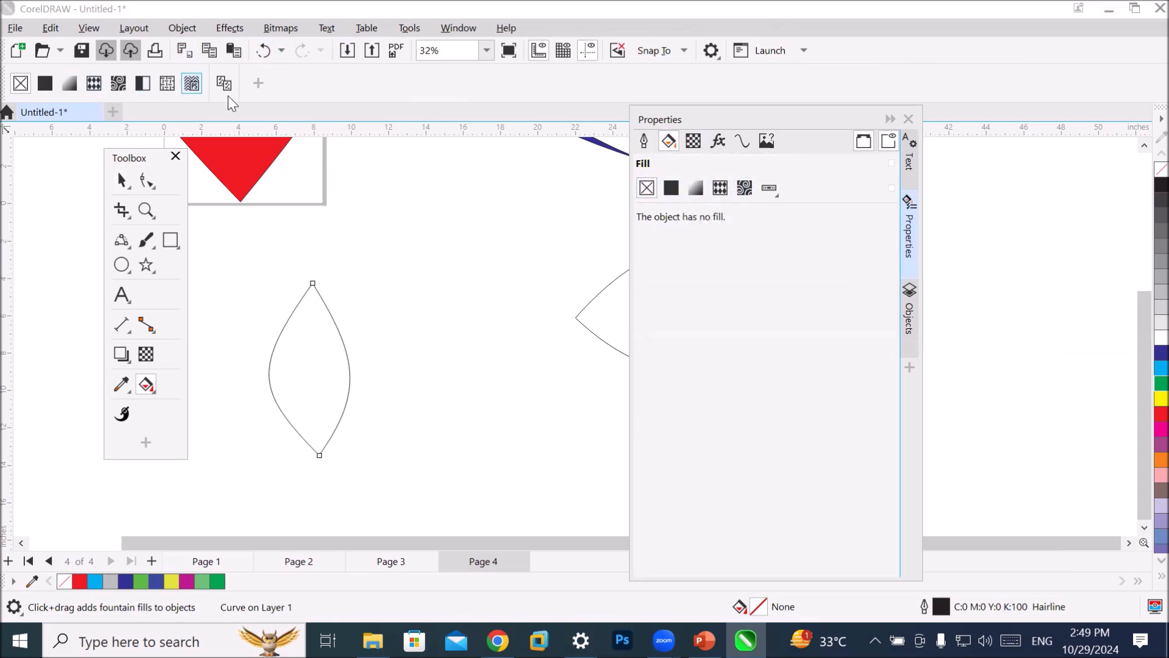
# Fill the leaf with uniform green, replace it with a fountain fill, and try the elliptical, conical and rectangular fountain types.
pyautogui.click(669, 192)
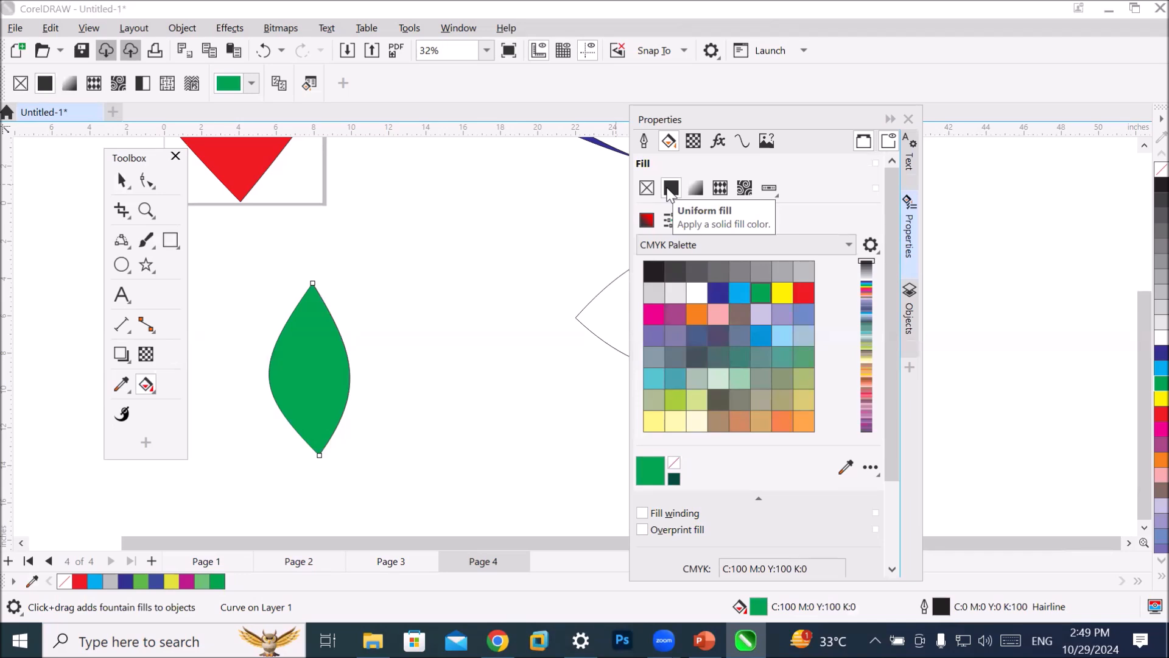
pyautogui.click(696, 189)
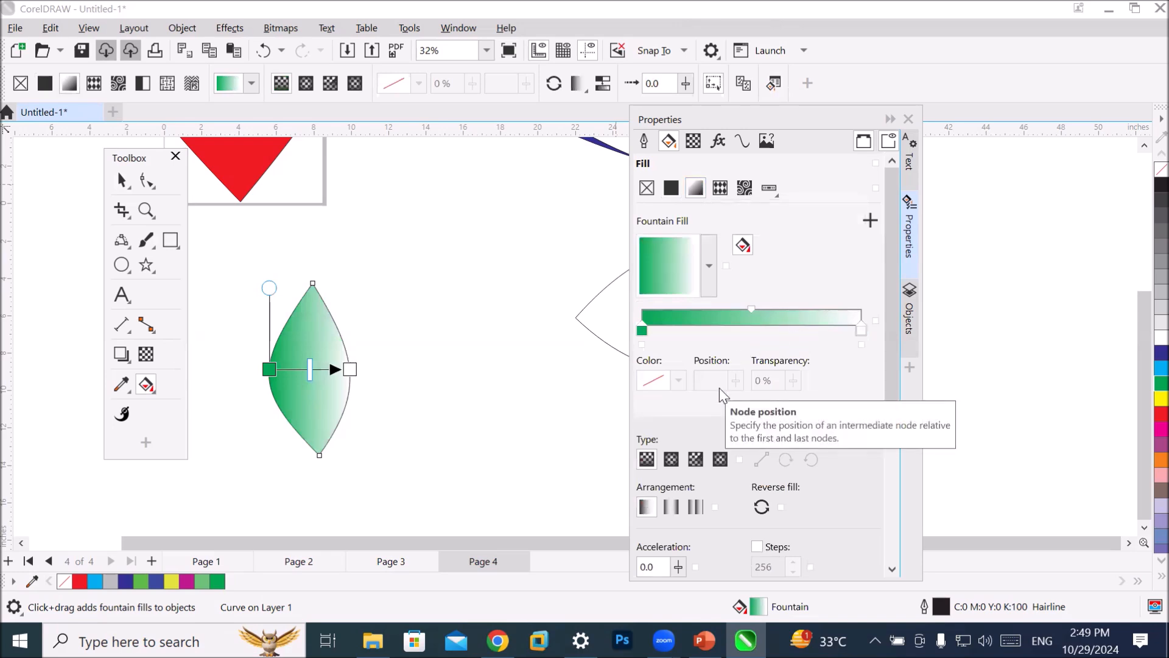
pyautogui.click(671, 460)
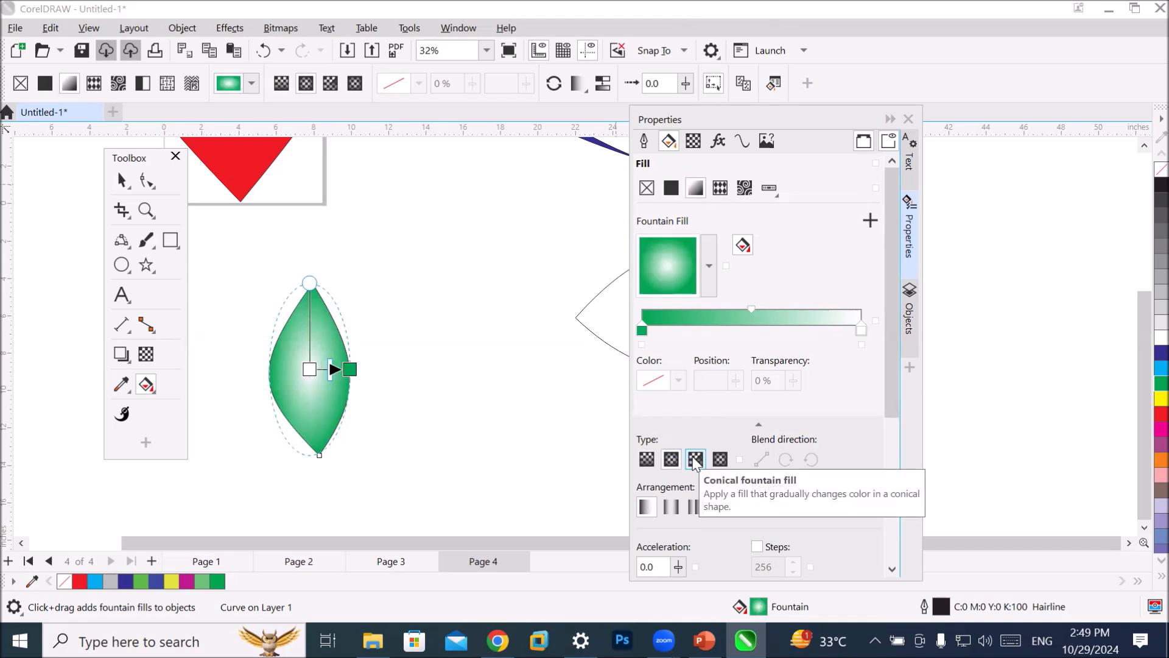
pyautogui.click(695, 459)
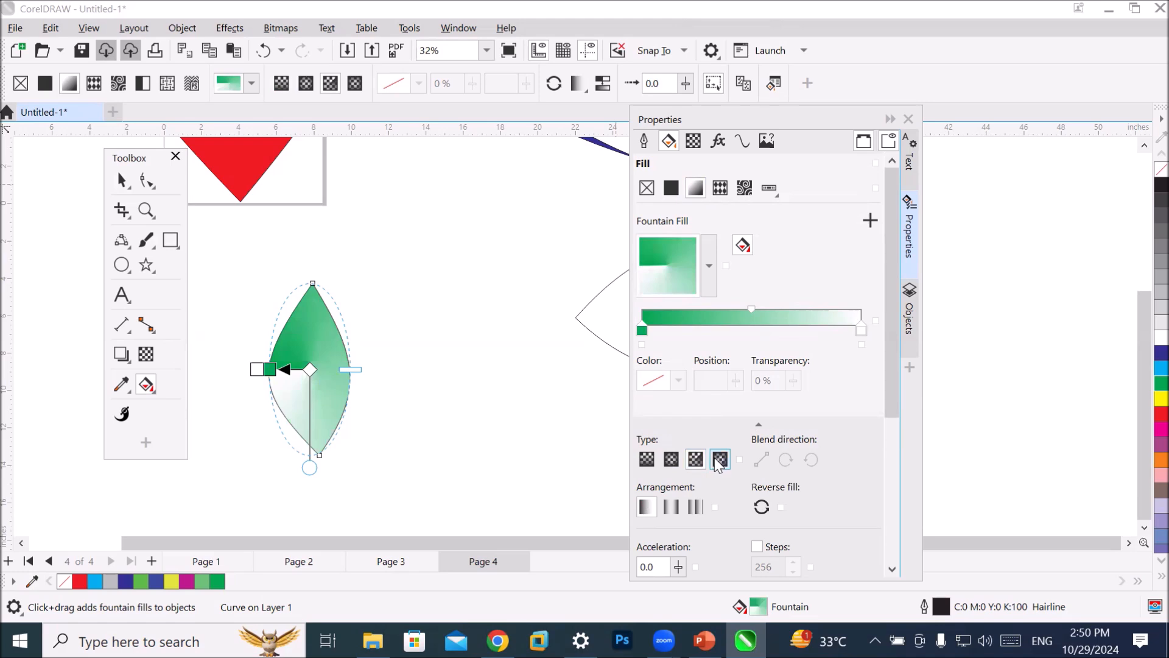
pyautogui.click(718, 460)
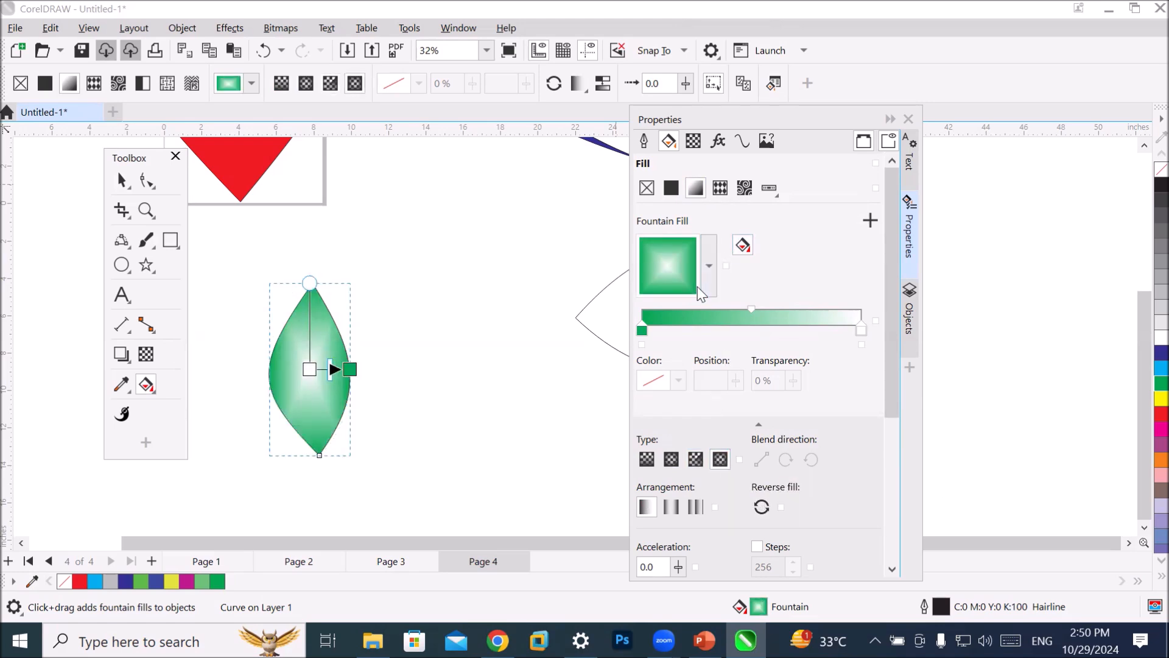
# Try the multicolored Fountain Fill 056 preset on the leaf and replace it with the Fountain Fill 069 preset.
pyautogui.click(707, 268)
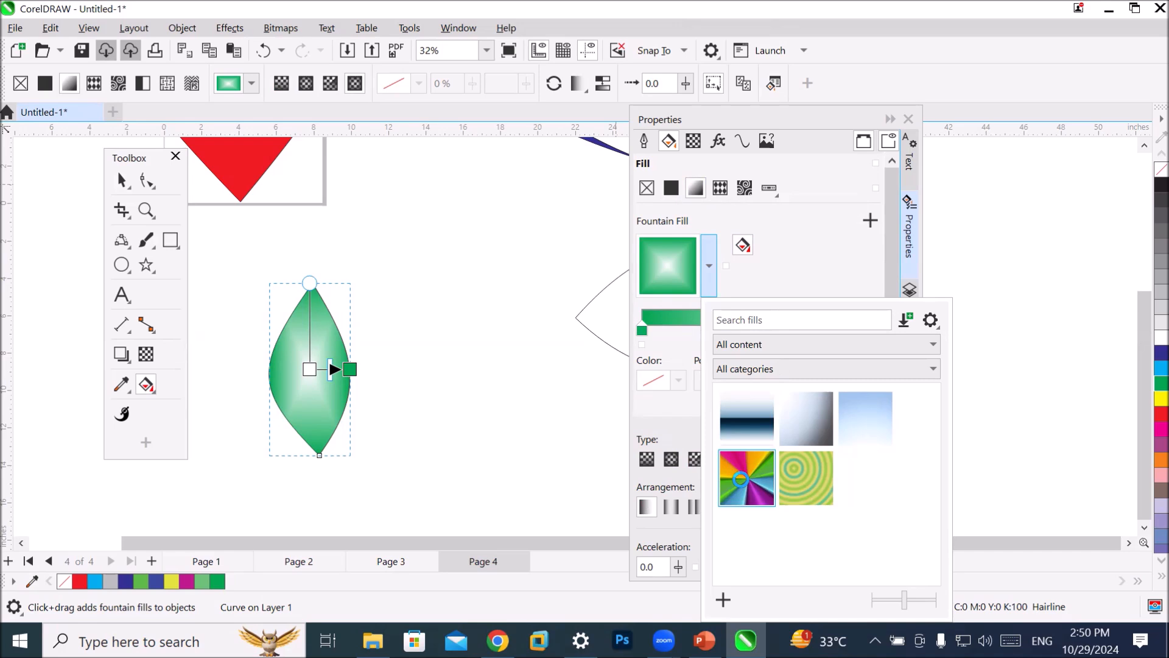
pyautogui.click(740, 480)
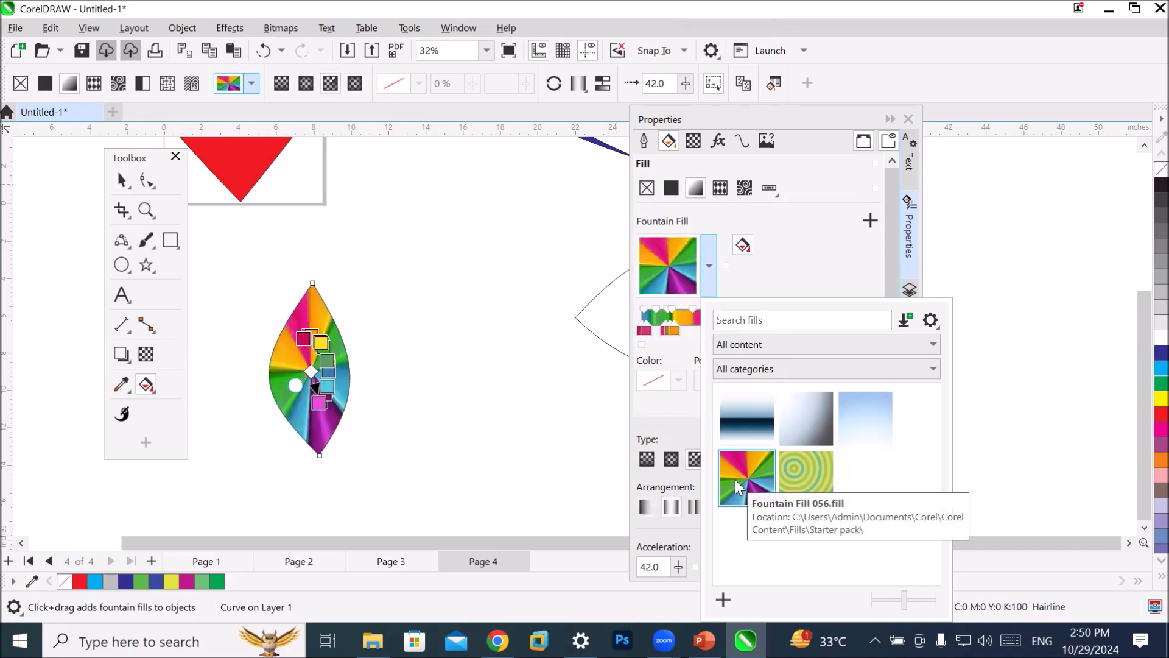
pyautogui.click(806, 477)
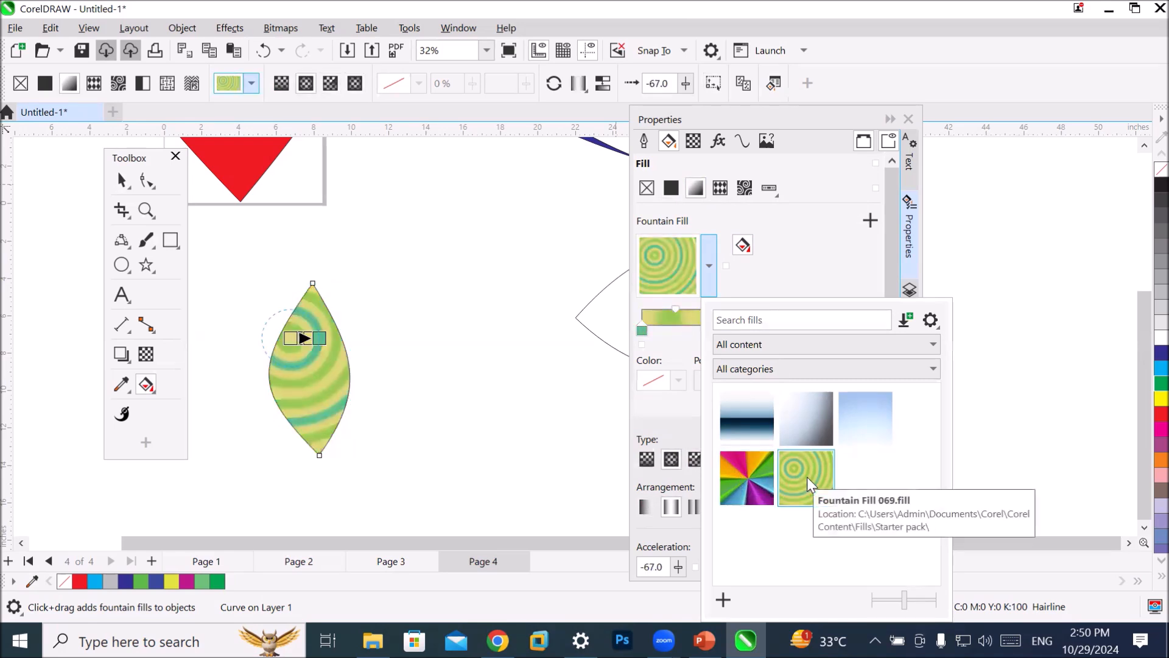
pyautogui.click(766, 265)
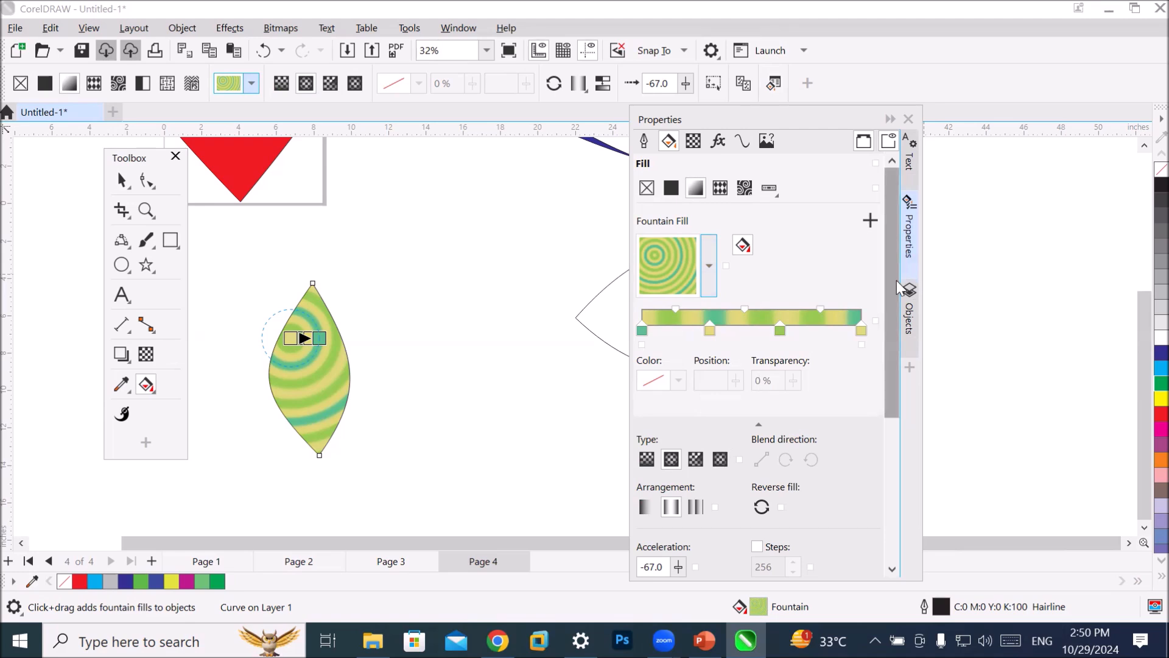
pyautogui.click(773, 192)
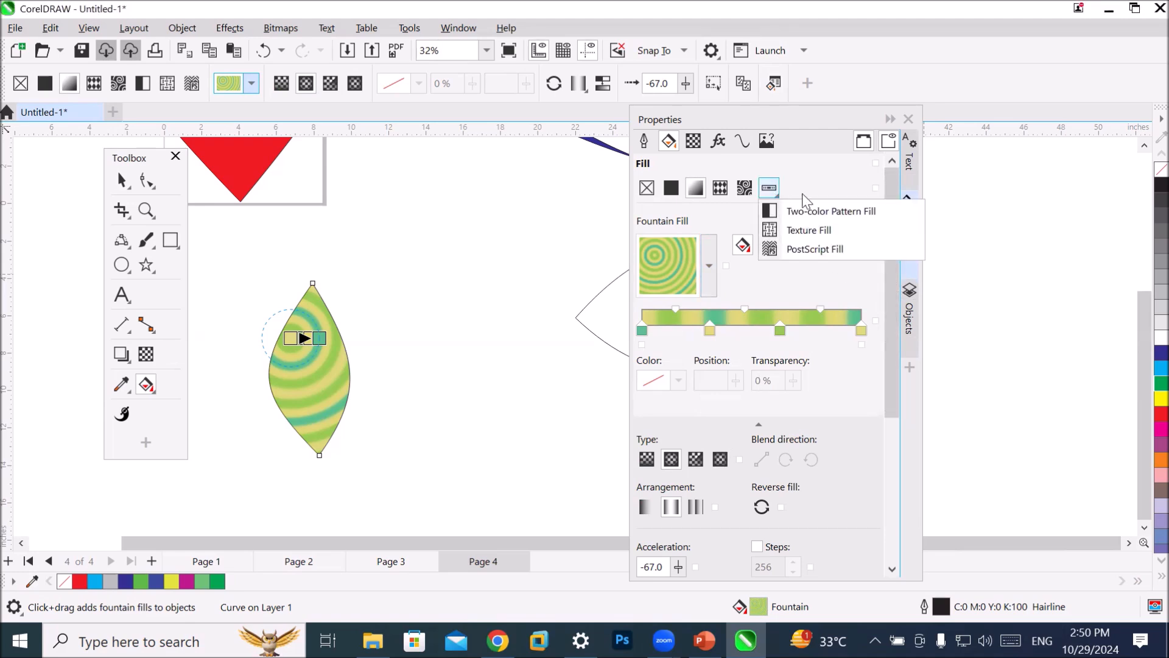
pyautogui.moveTo(887, 274); pyautogui.dragTo(918, 255)
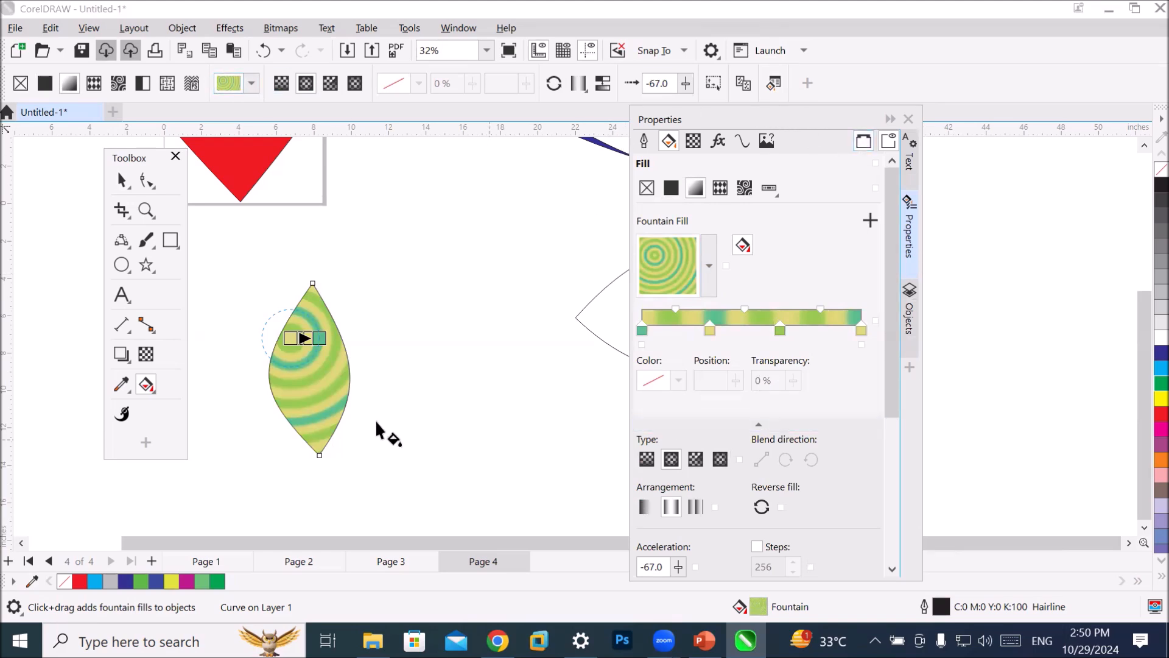
# Open the Edit Fill dialog clear of the leaf, try No Fill and Uniform Fill, and return to Fountain Fill.
pyautogui.click(772, 83)
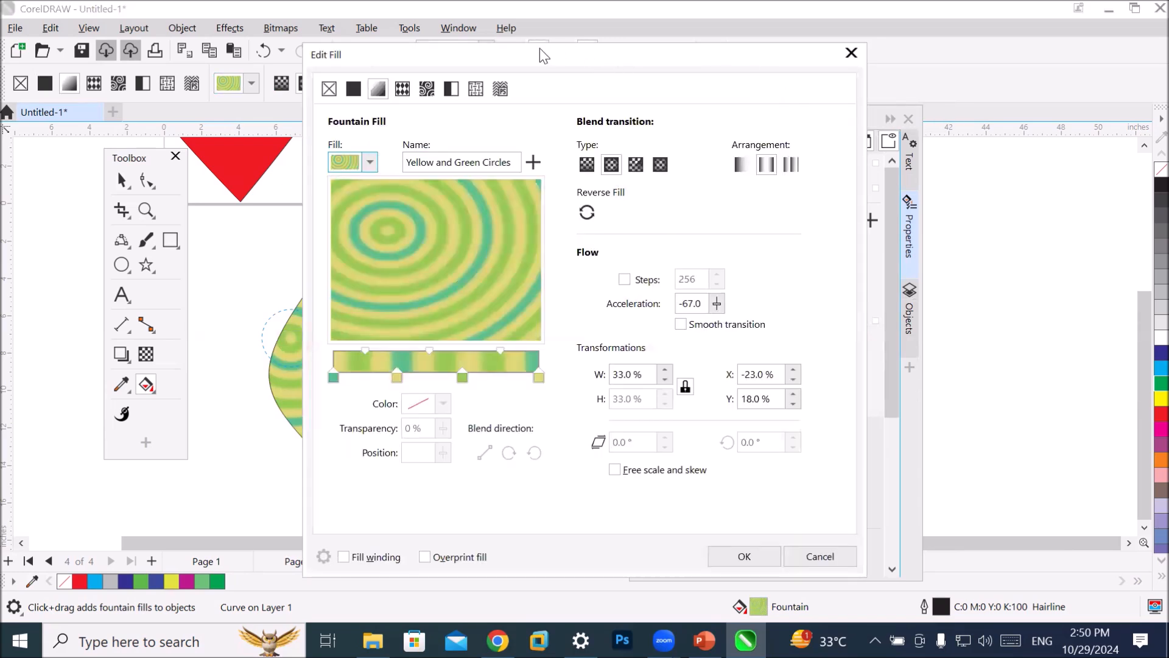
pyautogui.moveTo(539, 49); pyautogui.dragTo(759, 50)
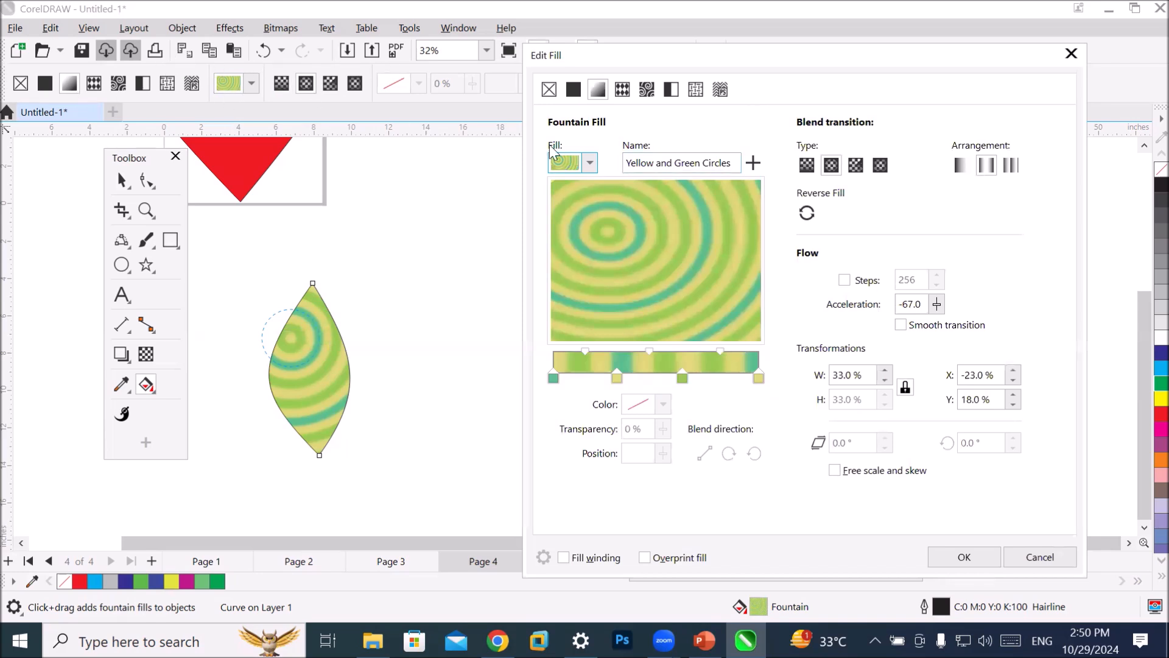
pyautogui.click(547, 93)
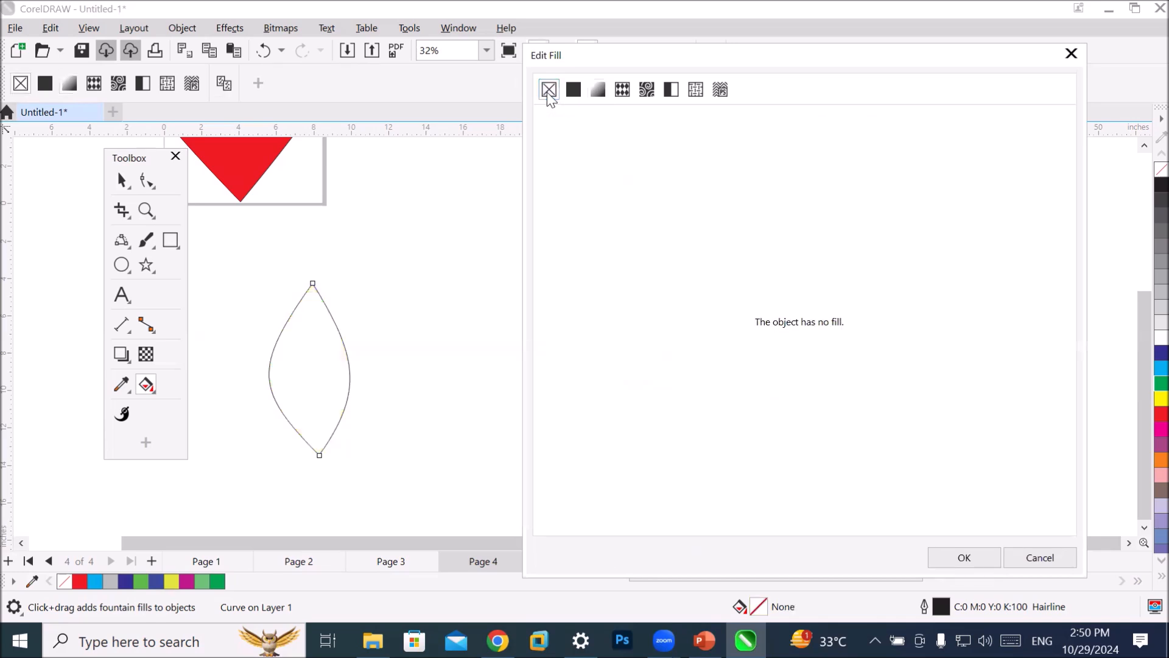
pyautogui.click(572, 91)
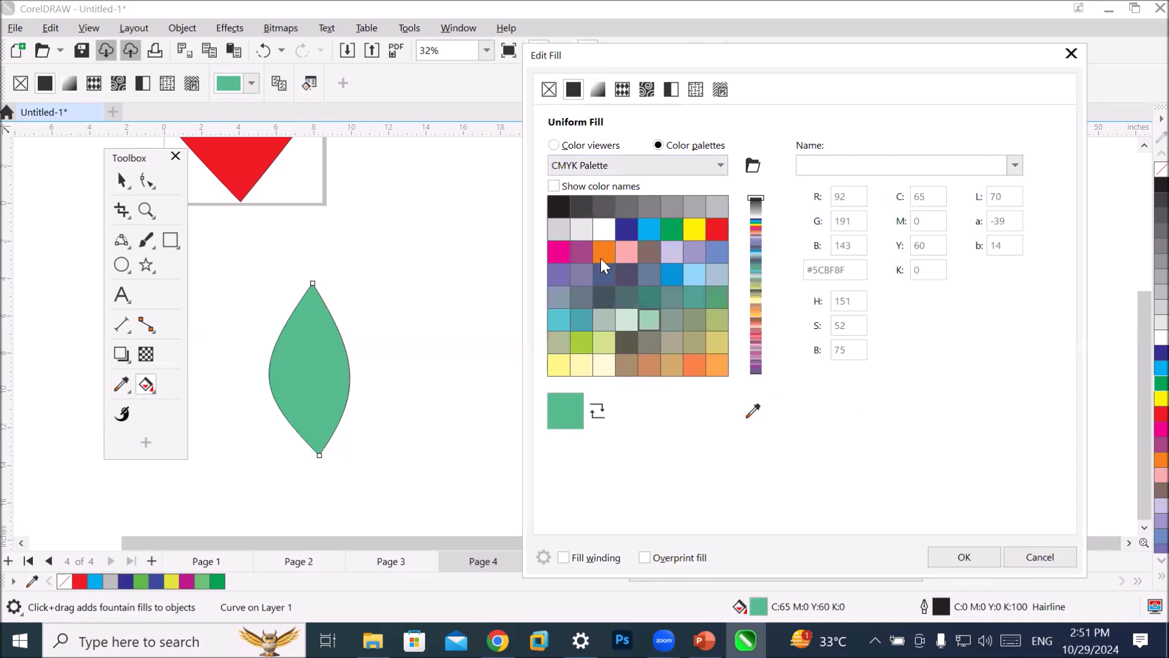
pyautogui.click(597, 90)
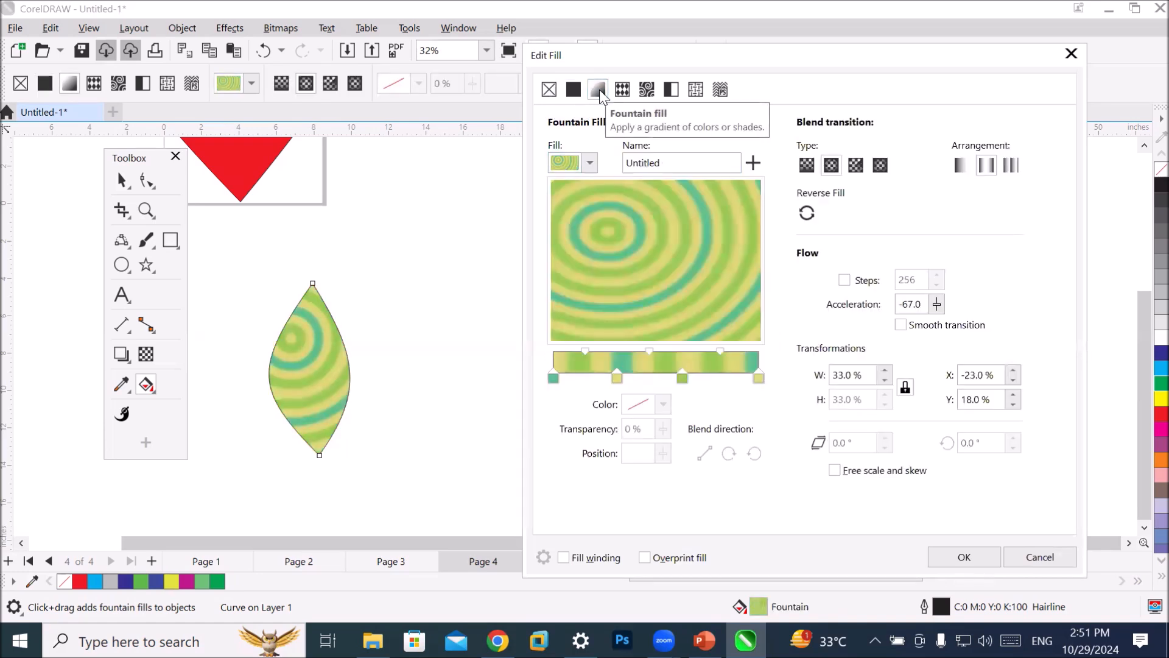
# Try the Light Blue Sky, Light Blue Shading and Blue Horizon presets on the leaf and reapply Yellow and Green Circles.
pyautogui.click(590, 163)
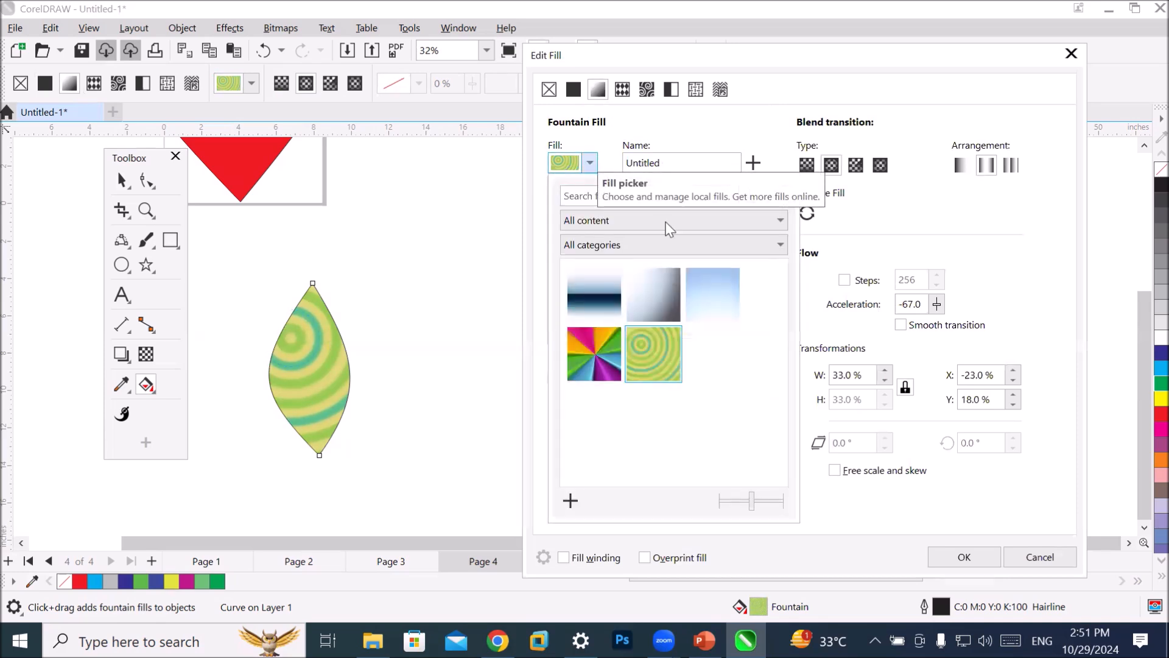
pyautogui.click(705, 320)
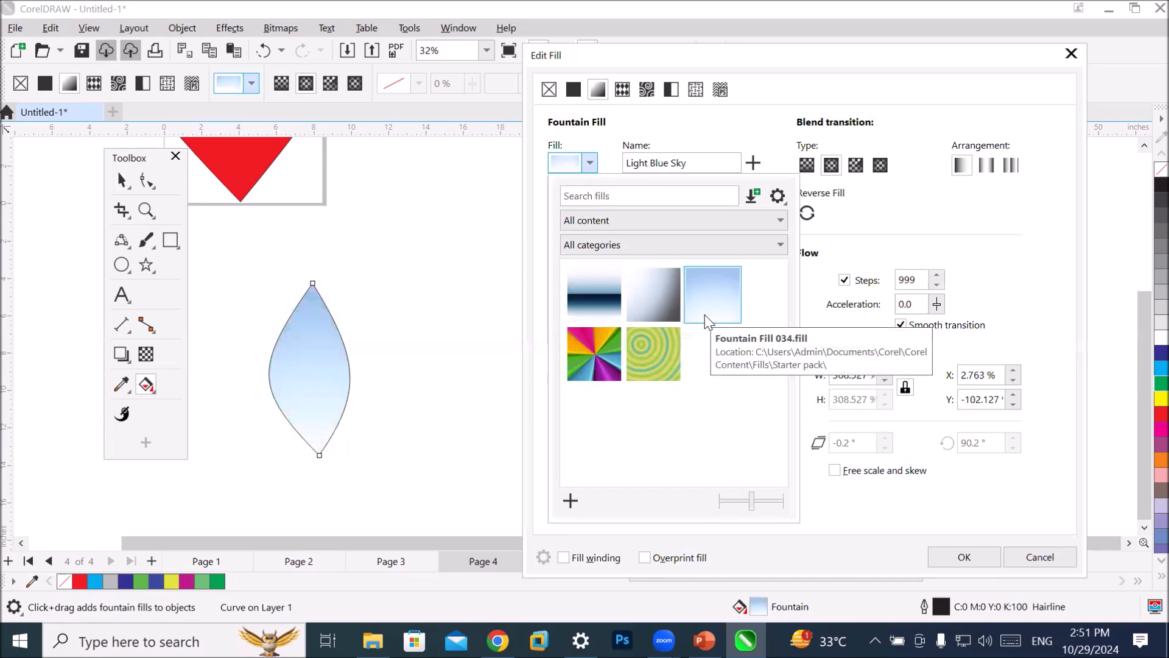
pyautogui.click(678, 310)
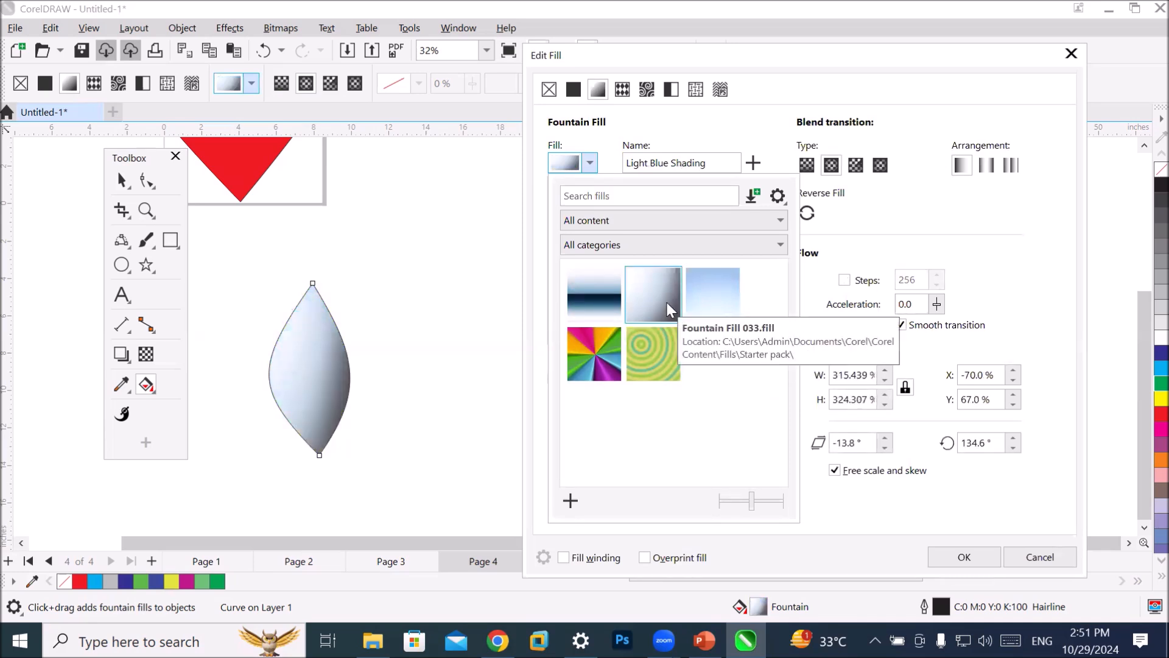
pyautogui.click(607, 293)
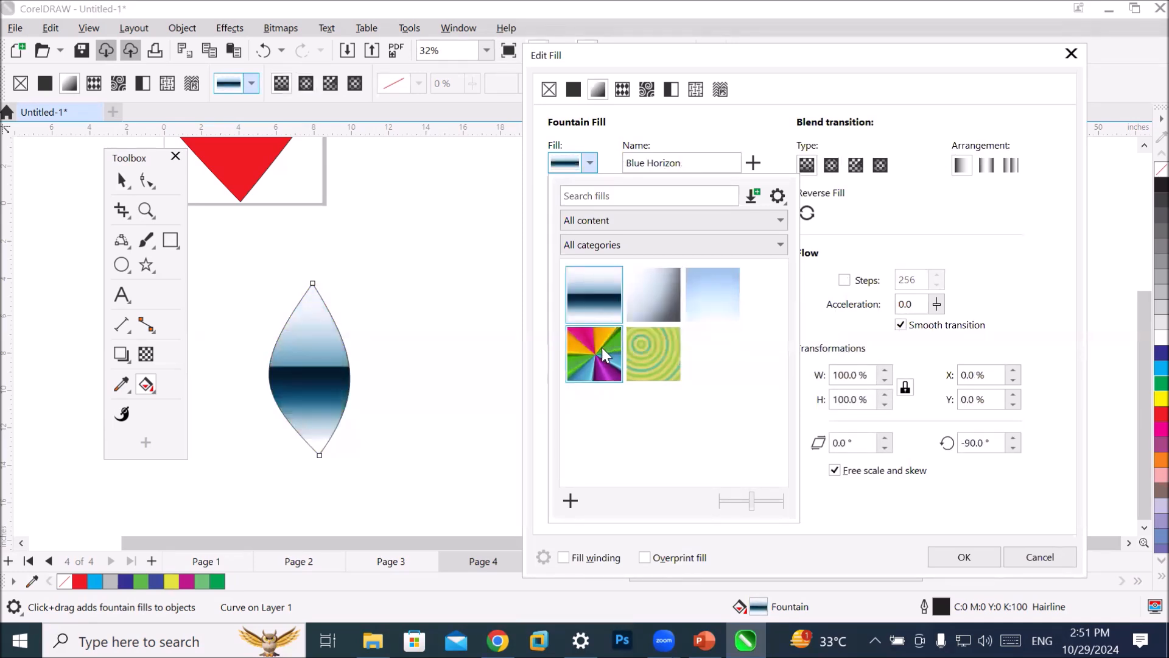
pyautogui.click(660, 360)
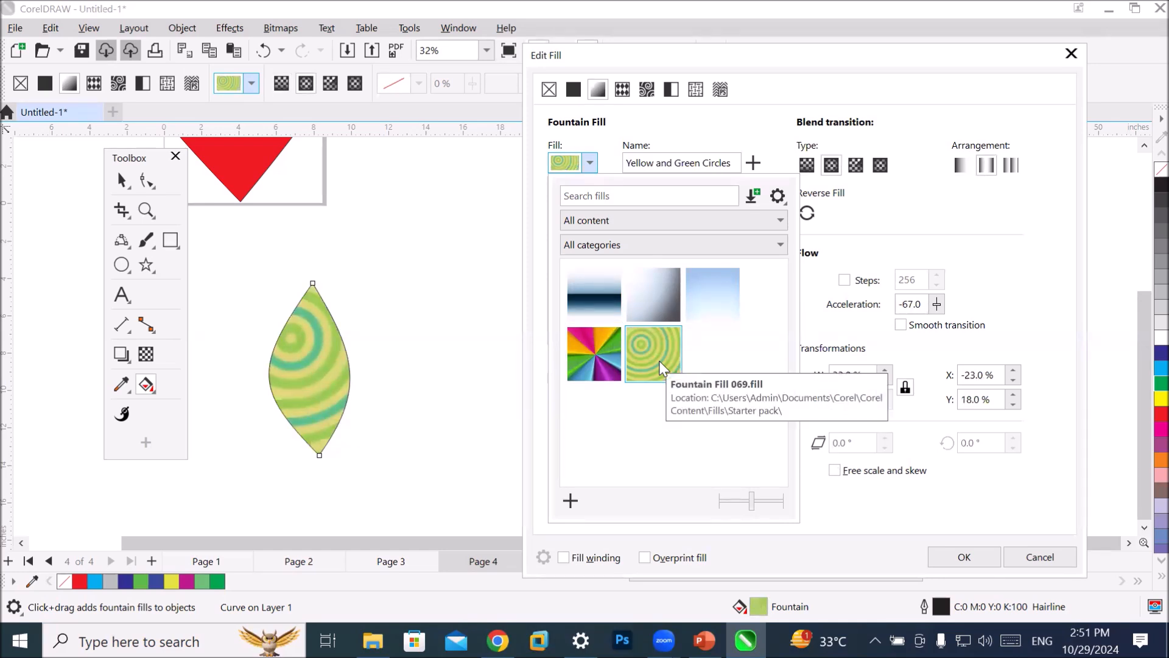
pyautogui.click(591, 163)
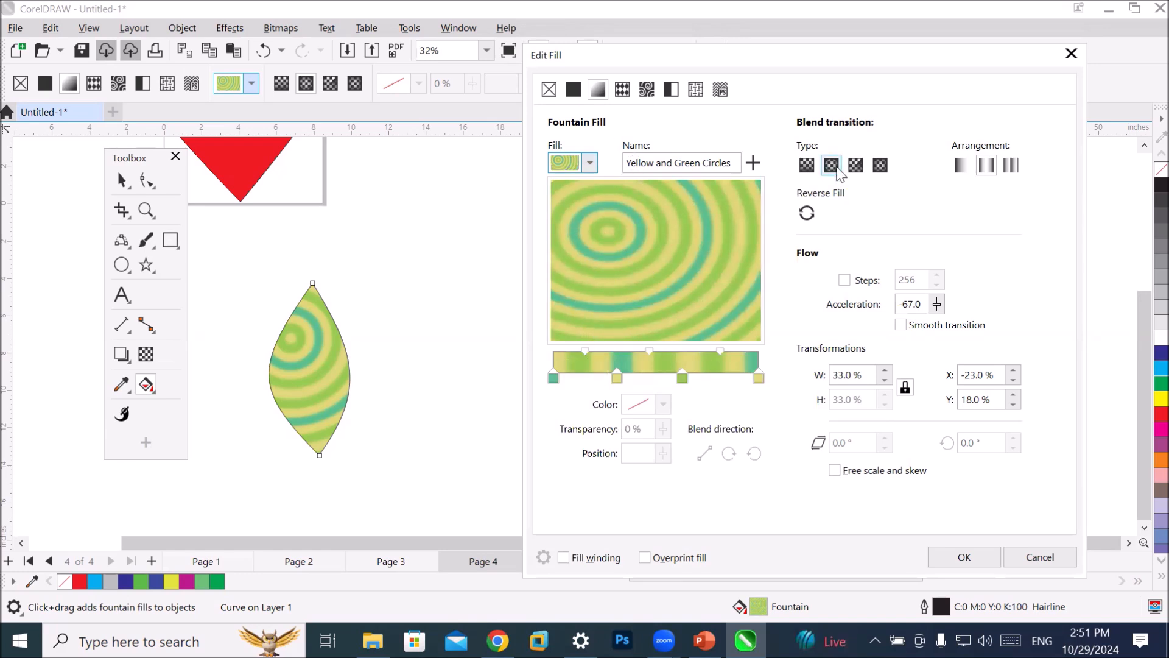
# Compare the linear, elliptical and conical fountain types on the leaf and set the fill's type to rectangular.
pyautogui.click(809, 164)
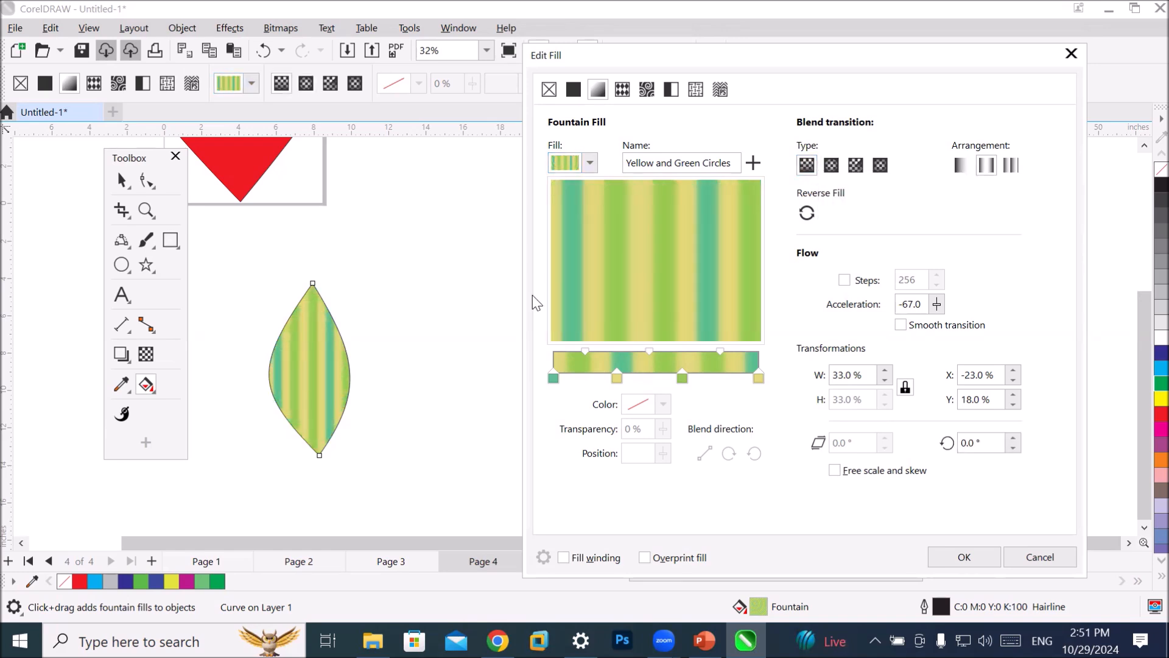
pyautogui.click(831, 165)
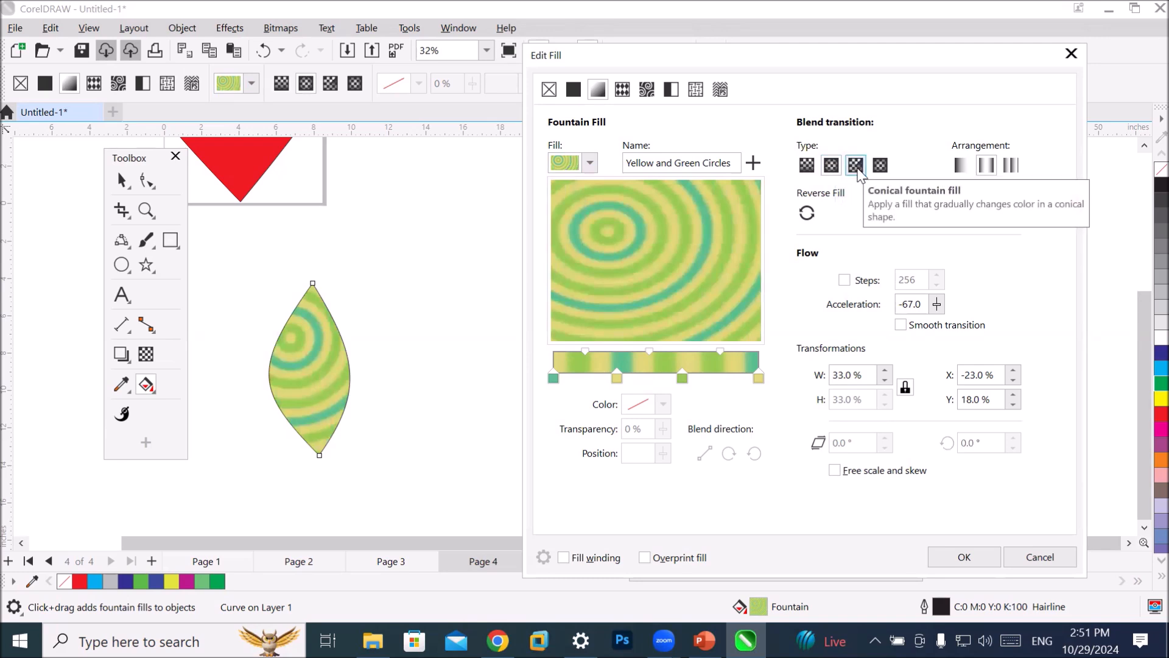
pyautogui.click(857, 168)
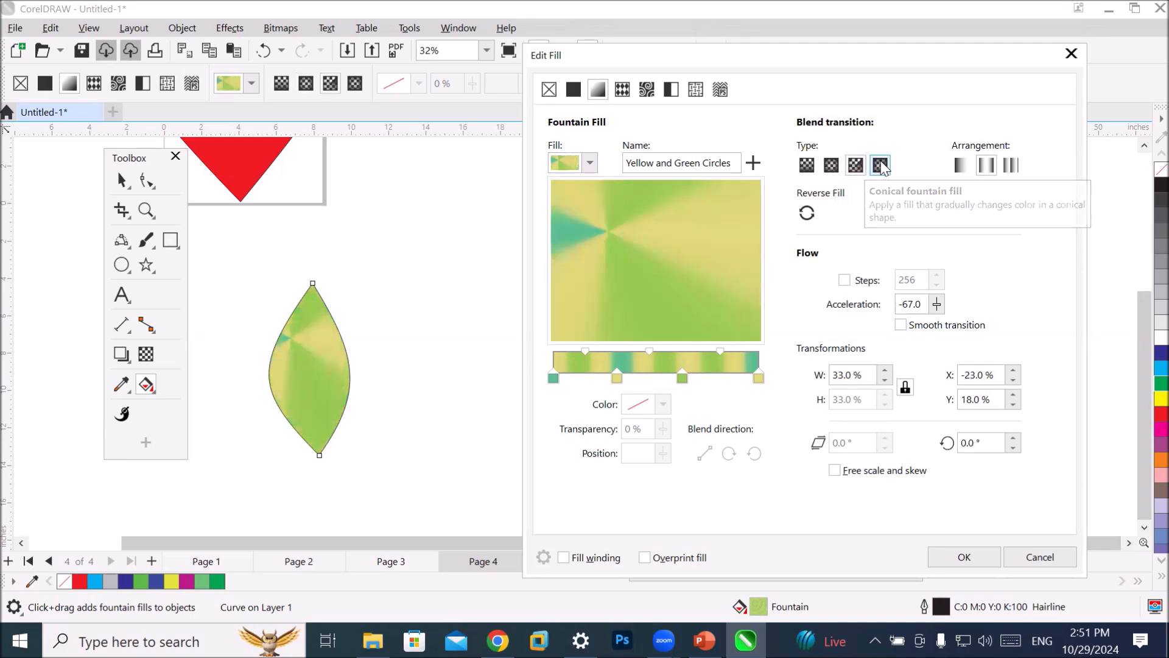
pyautogui.click(881, 168)
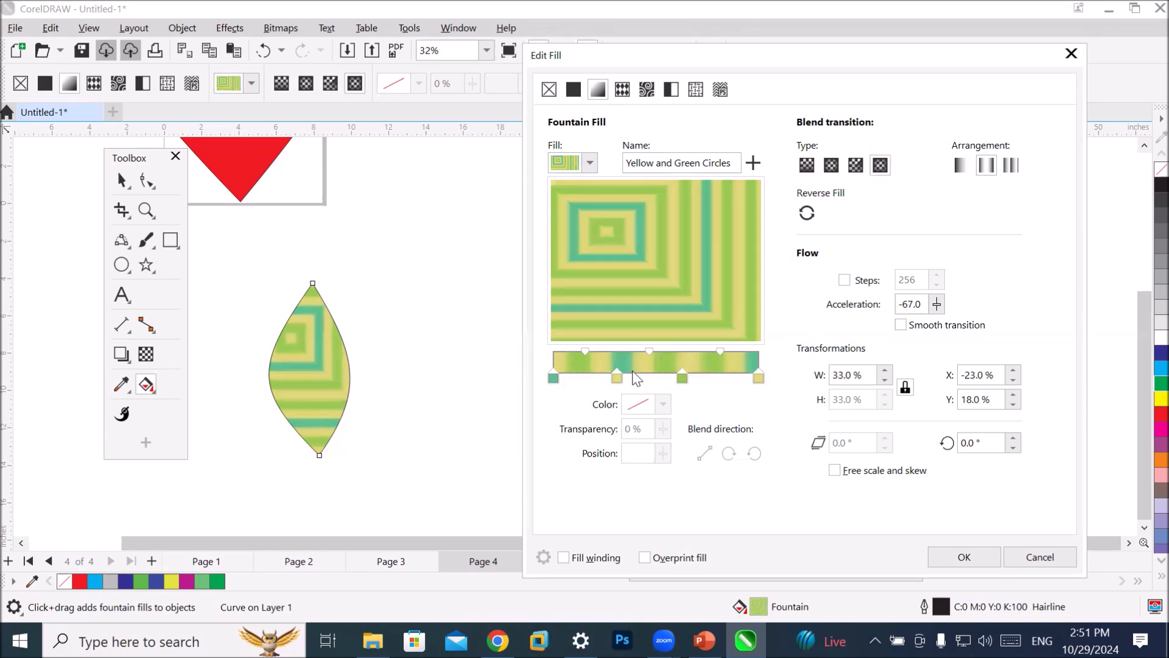
# Open the color picker for the fountain fill's first node and inspect its visual color viewer and CMYK sliders.
pyautogui.click(553, 377)
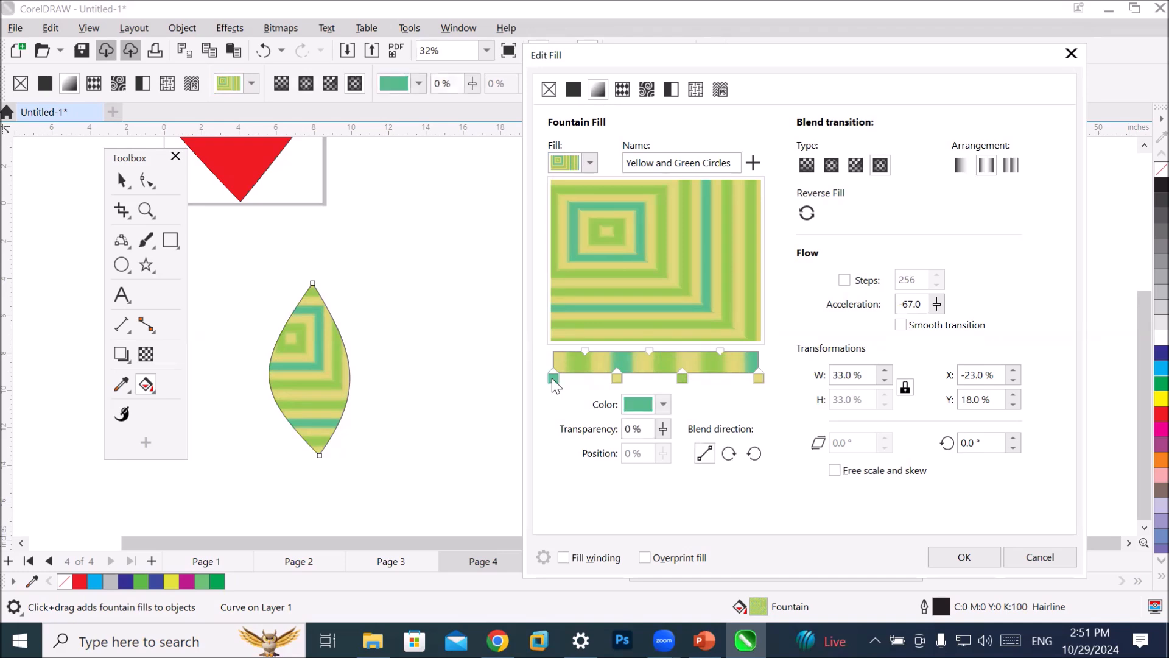
pyautogui.click(664, 405)
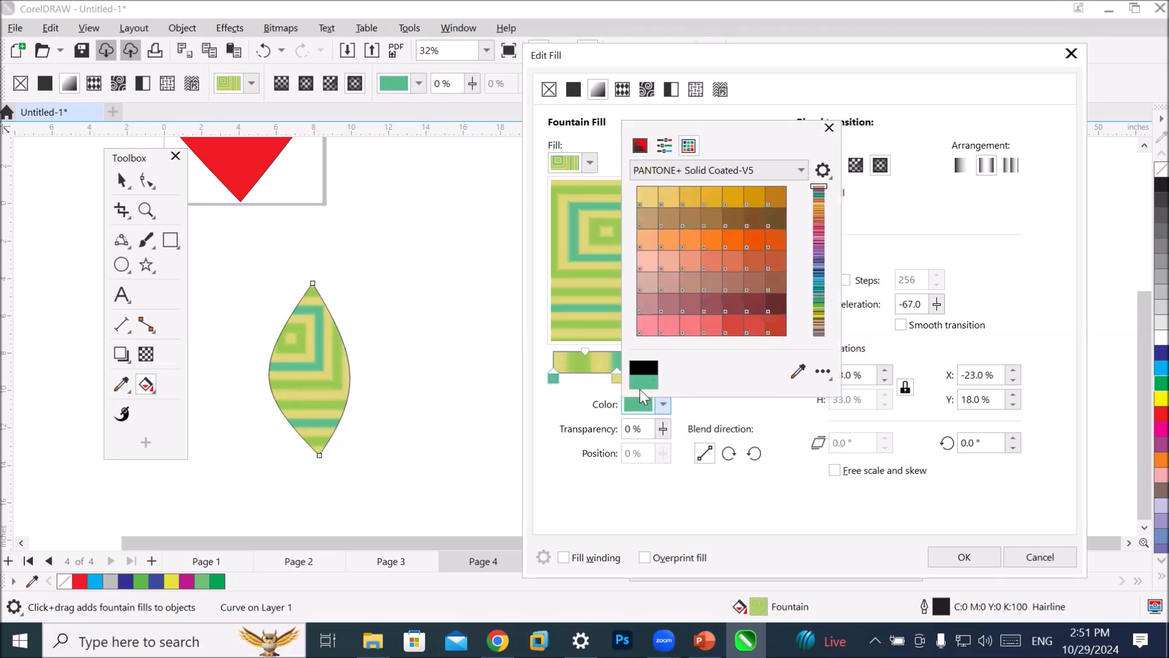
pyautogui.click(663, 405)
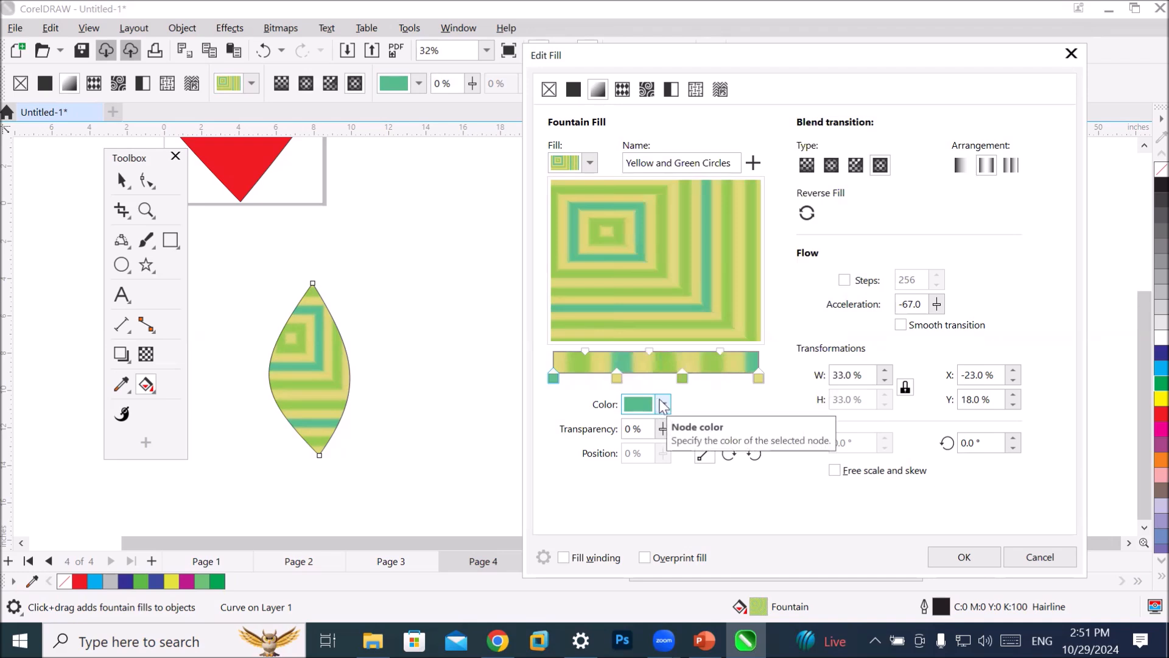
pyautogui.click(663, 405)
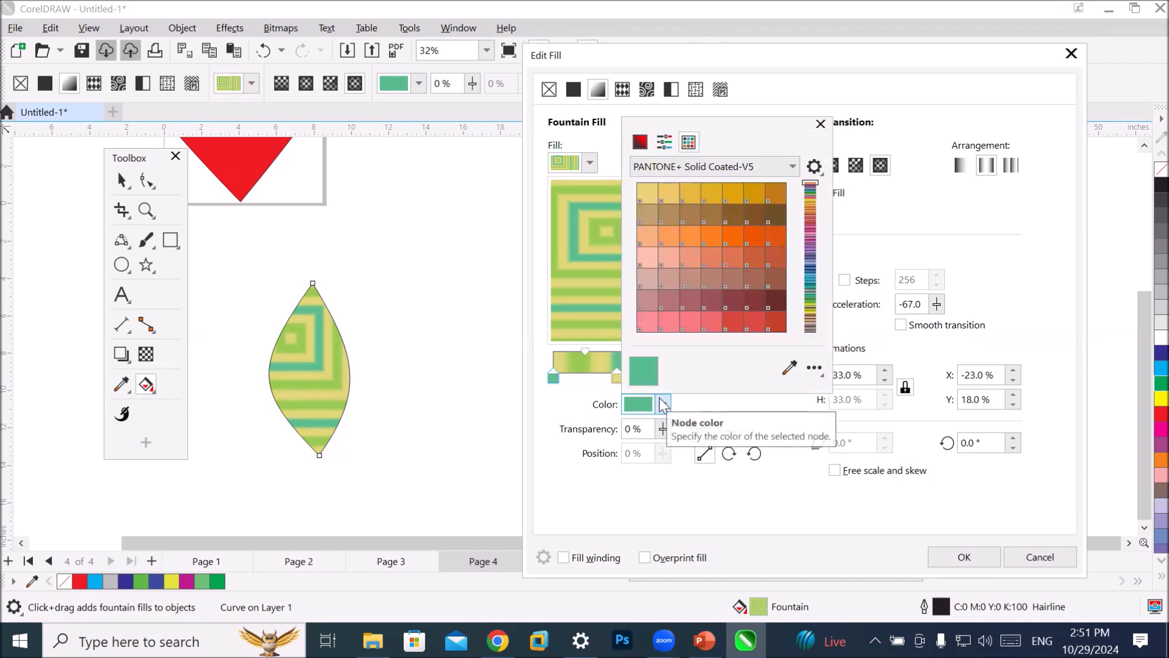
pyautogui.click(638, 145)
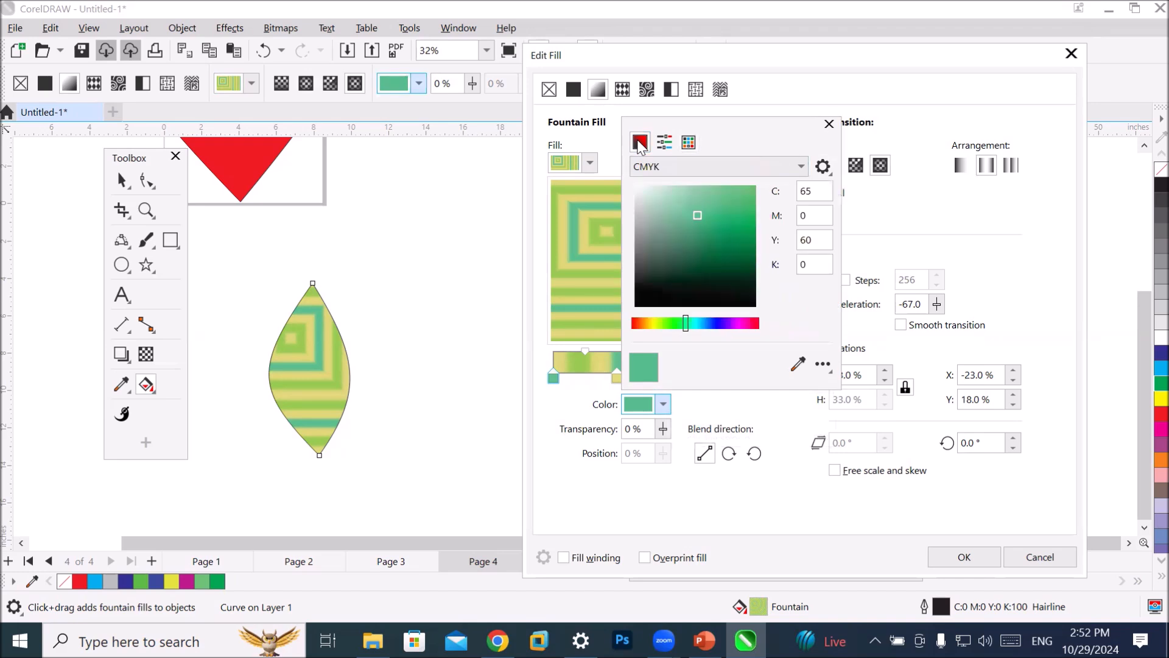
pyautogui.click(668, 145)
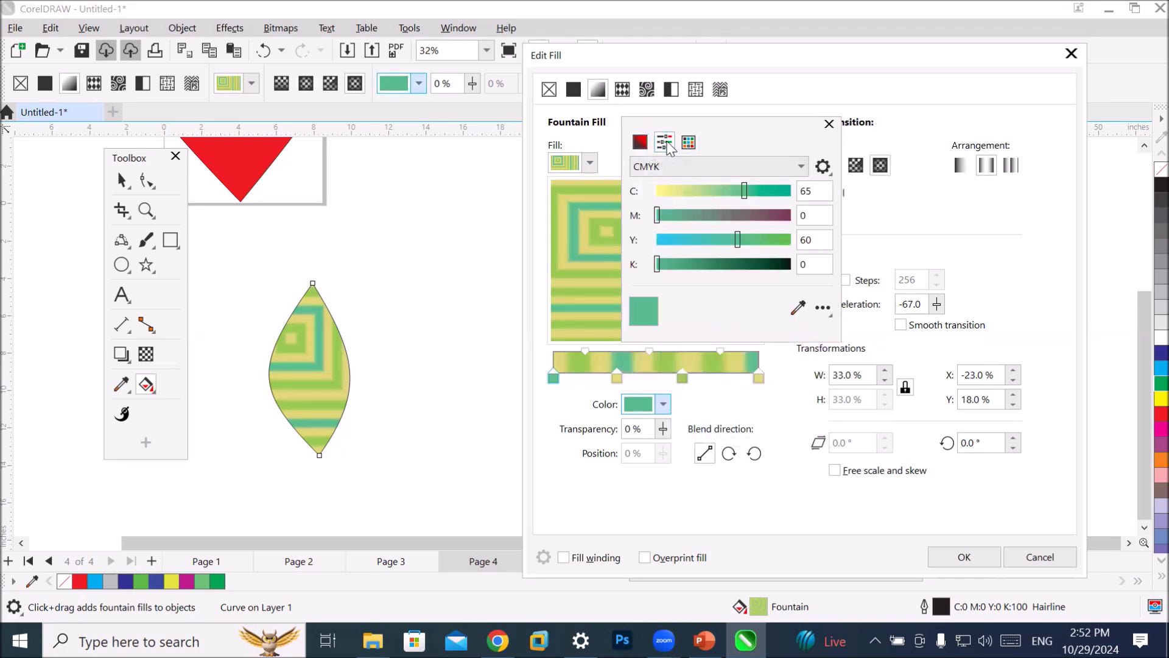
# Browse the PANTONE+ Solid Coated-V5 palette through its green, orange, red, pink, blue and brown ranges.
pyautogui.click(690, 144)
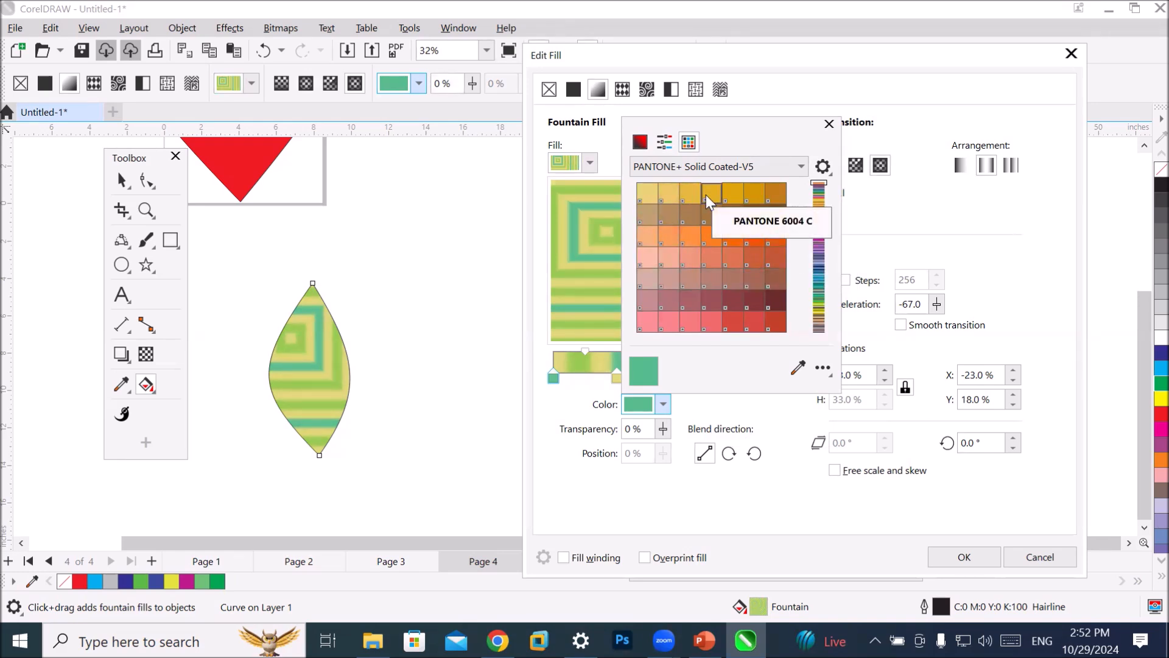
pyautogui.click(818, 192)
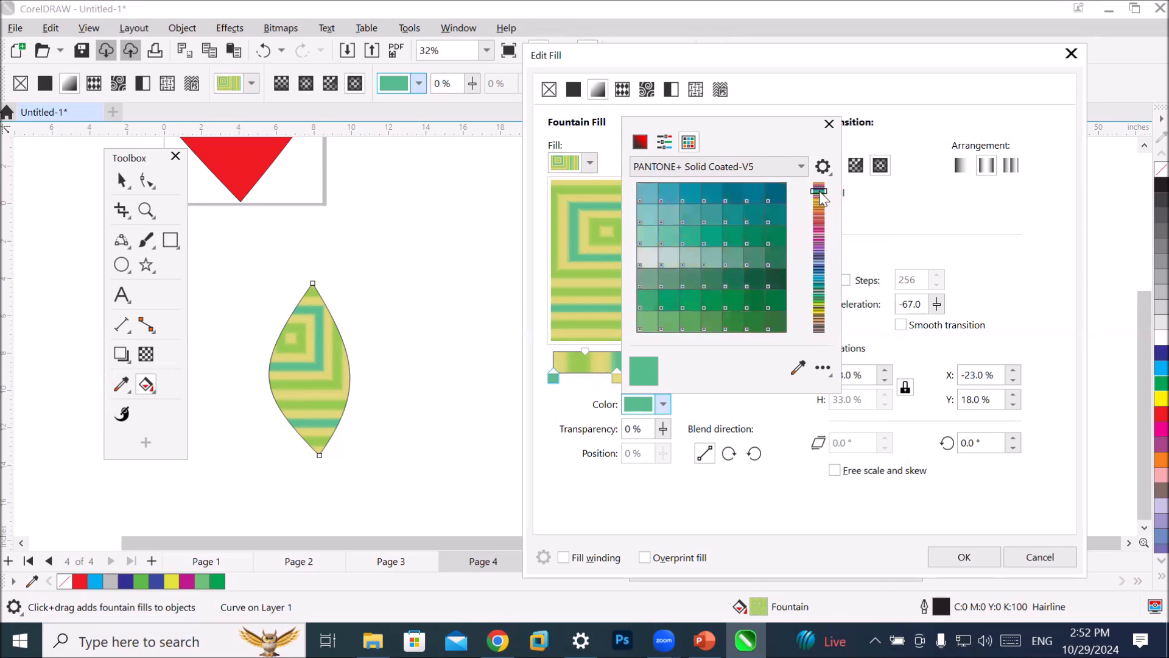
pyautogui.click(819, 207)
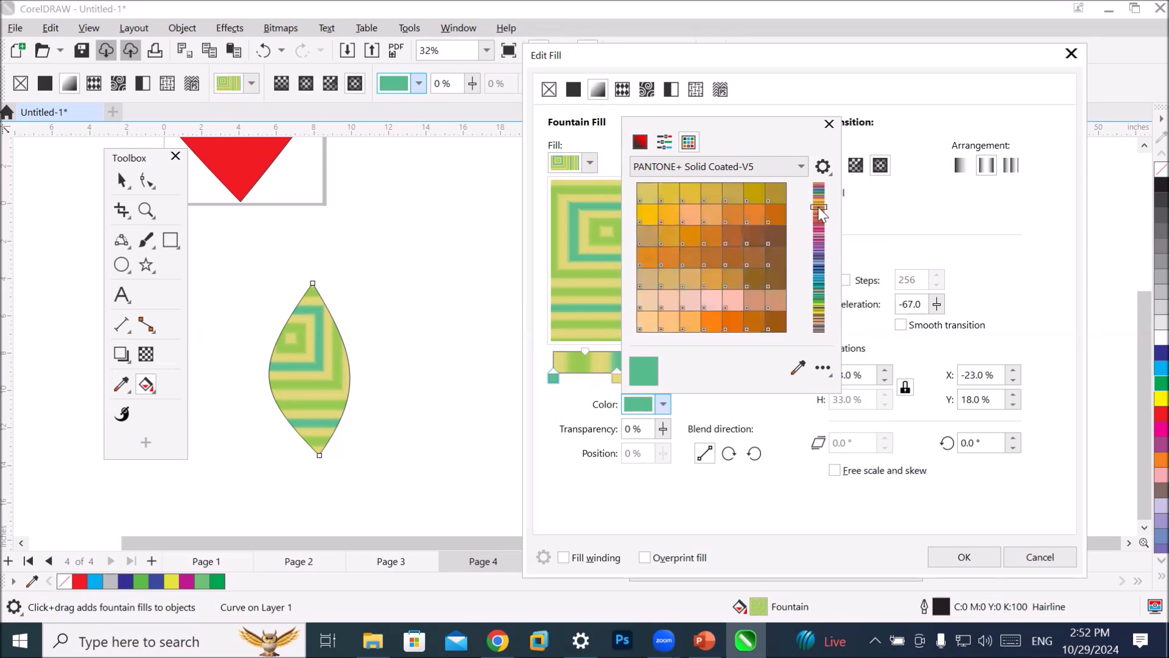
pyautogui.click(817, 222)
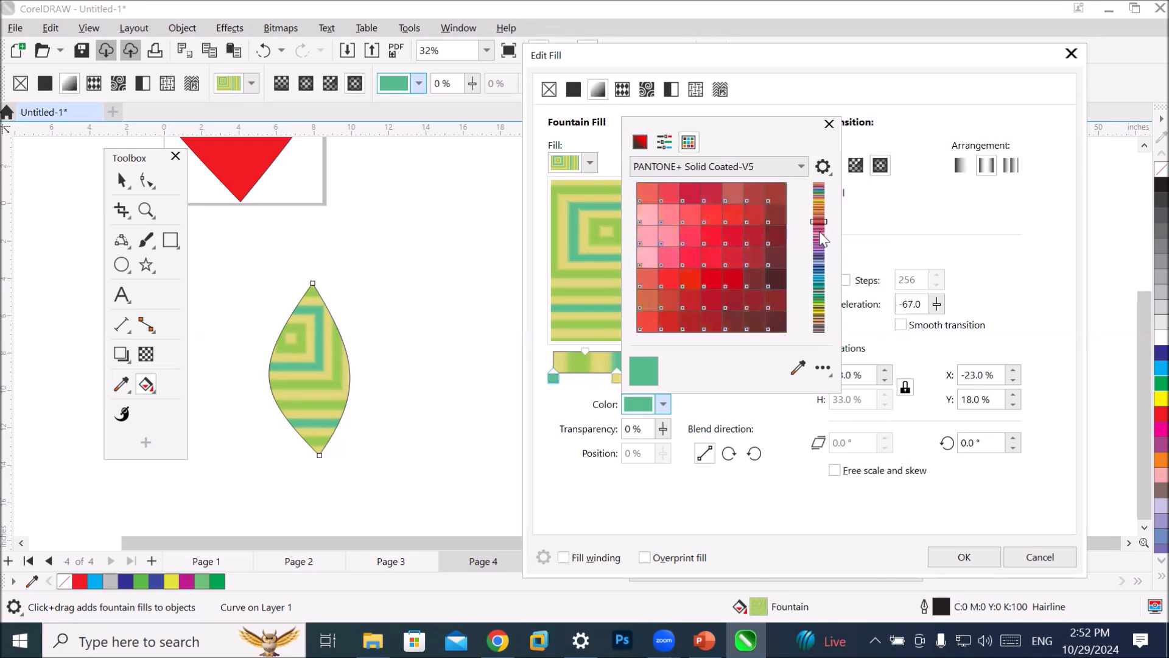
pyautogui.click(821, 238)
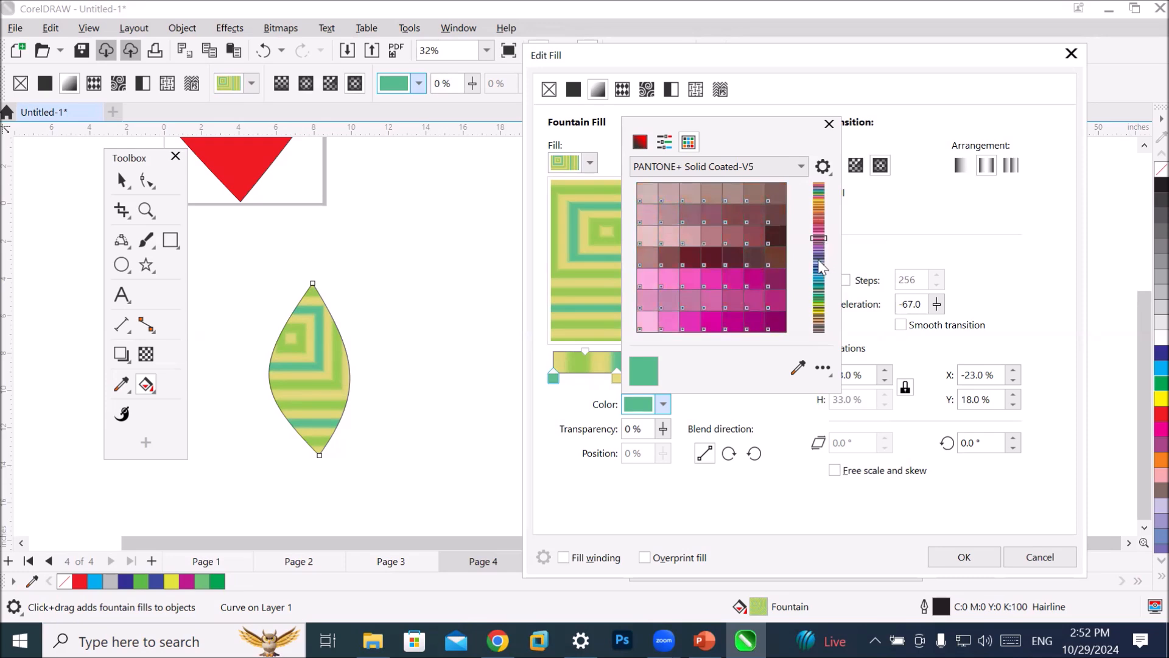
pyautogui.click(819, 260)
pyautogui.click(820, 279)
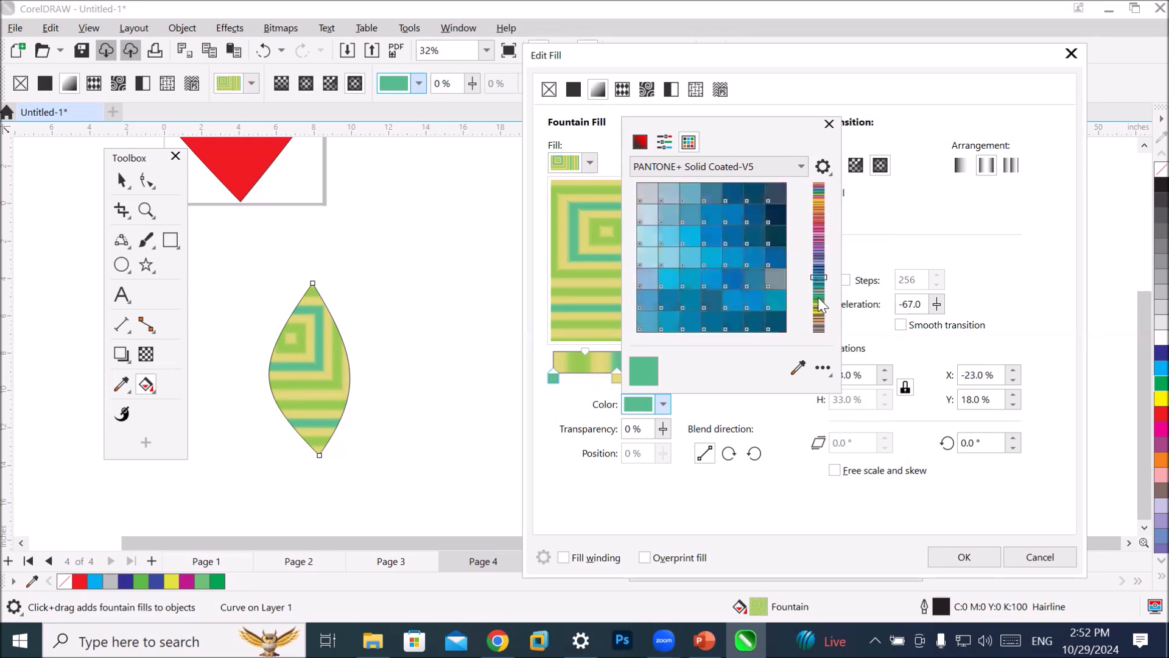
pyautogui.click(820, 298)
pyautogui.click(819, 307)
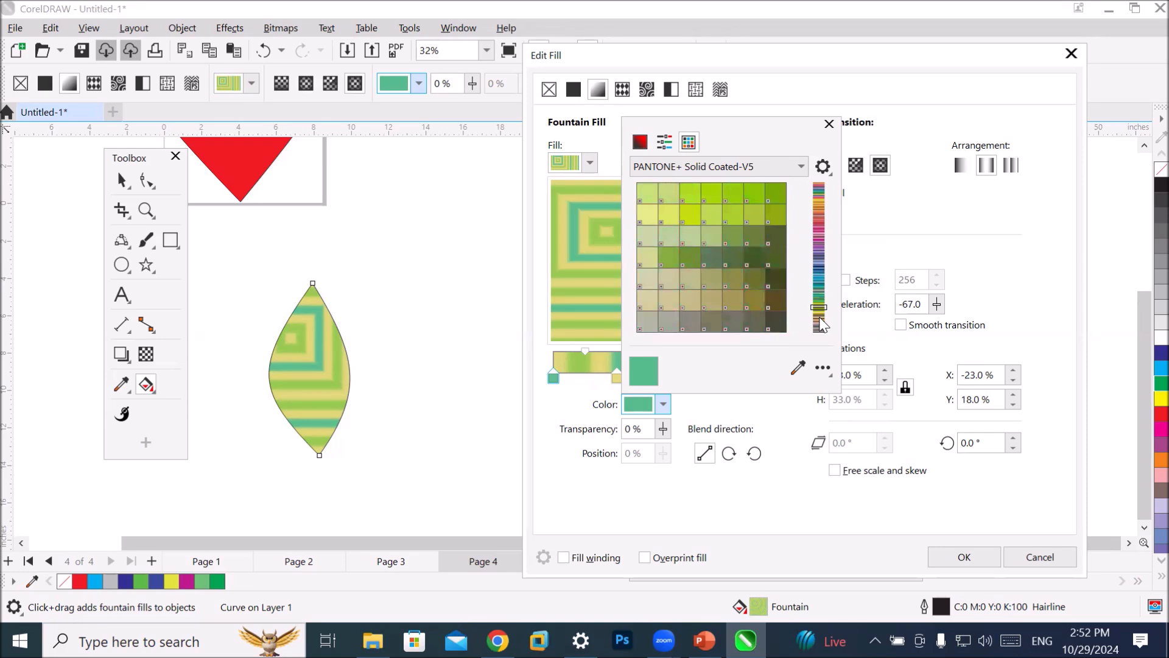
pyautogui.click(821, 318)
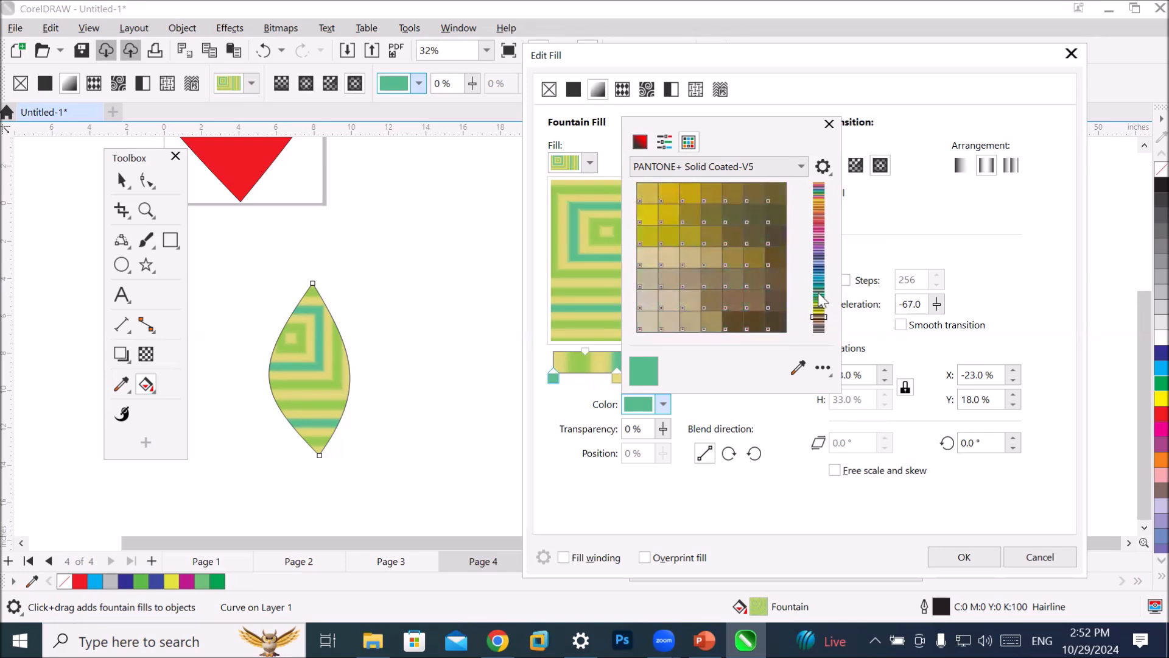
# Mix a brown for the first gradient node with CMYK values C 28, M 39, Y 60, K 38.
pyautogui.click(666, 143)
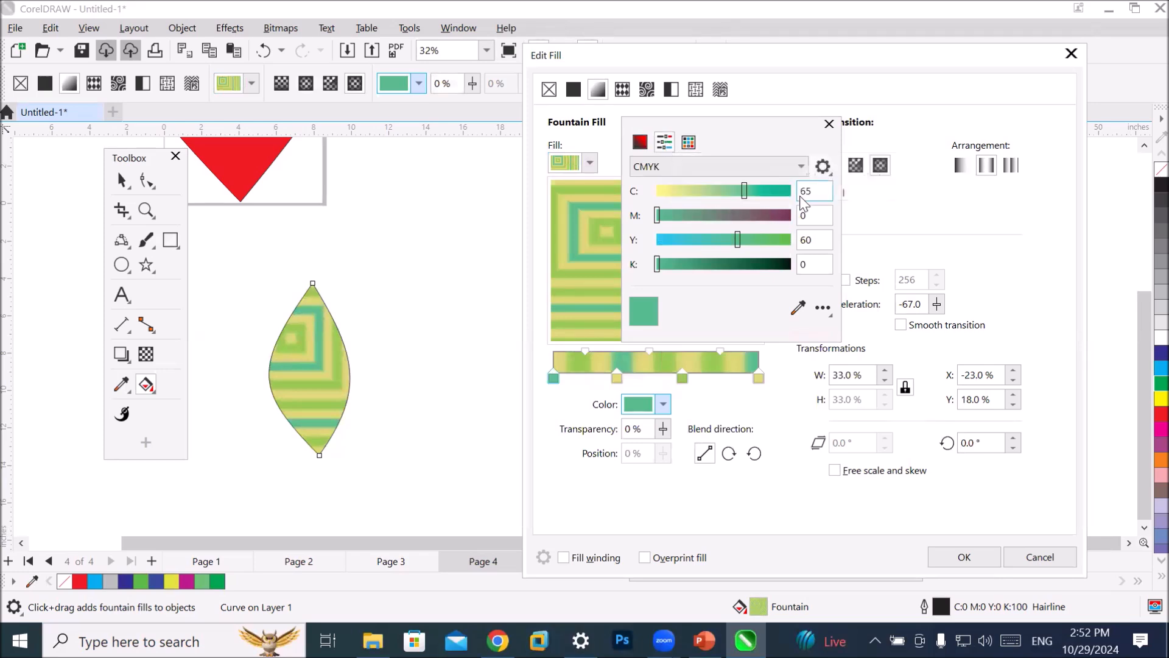
pyautogui.moveTo(746, 194); pyautogui.dragTo(709, 233)
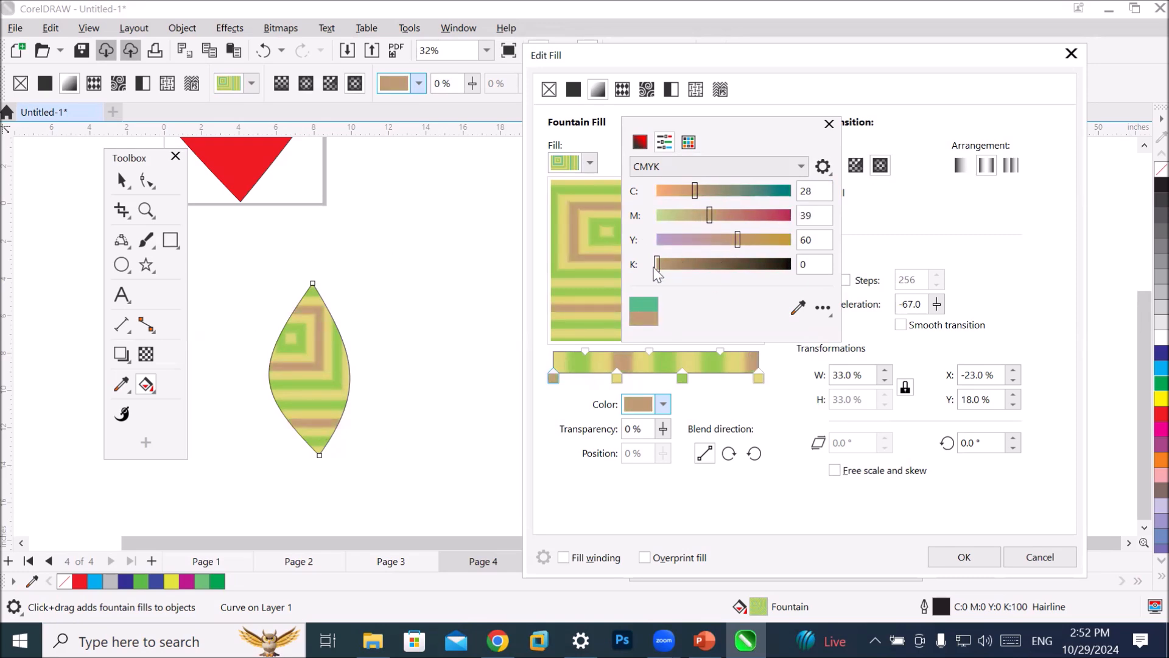
pyautogui.moveTo(657, 263); pyautogui.dragTo(711, 276)
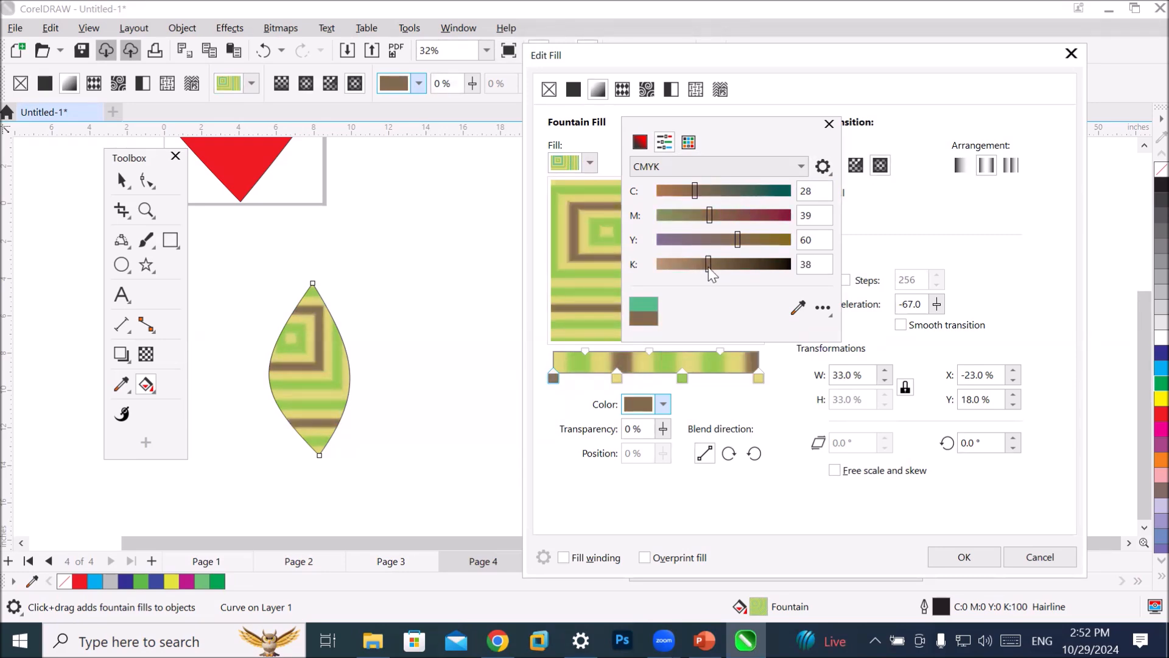
# Sample the red of the triangle with the eyedropper as the first gradient node's color.
pyautogui.click(799, 308)
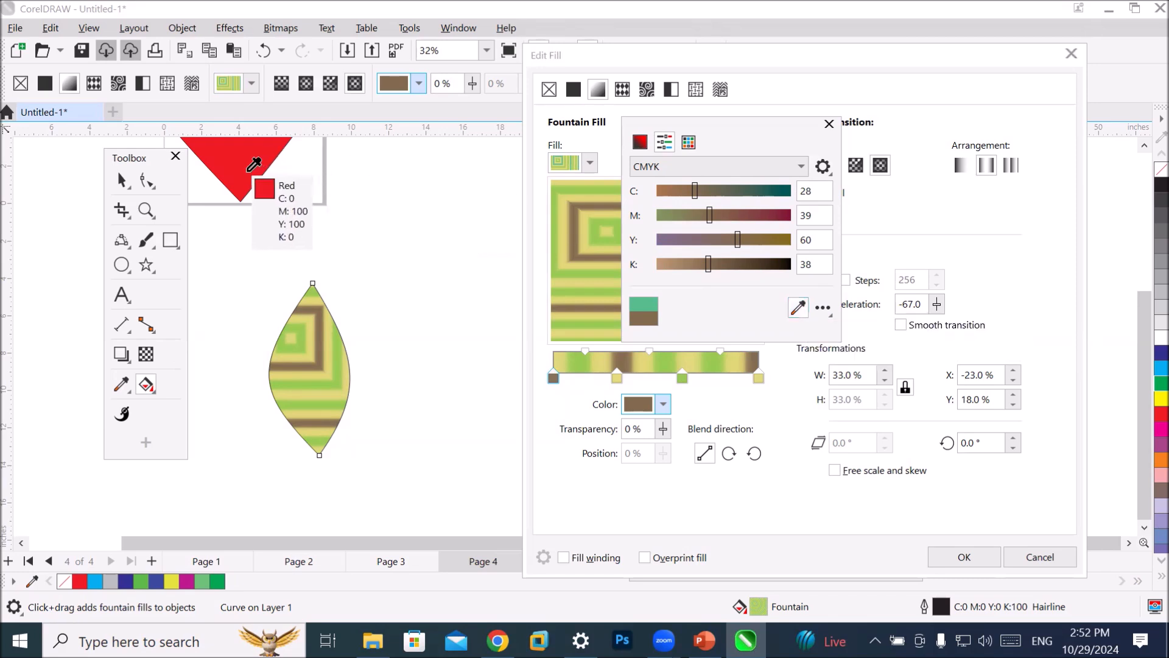
pyautogui.click(253, 165)
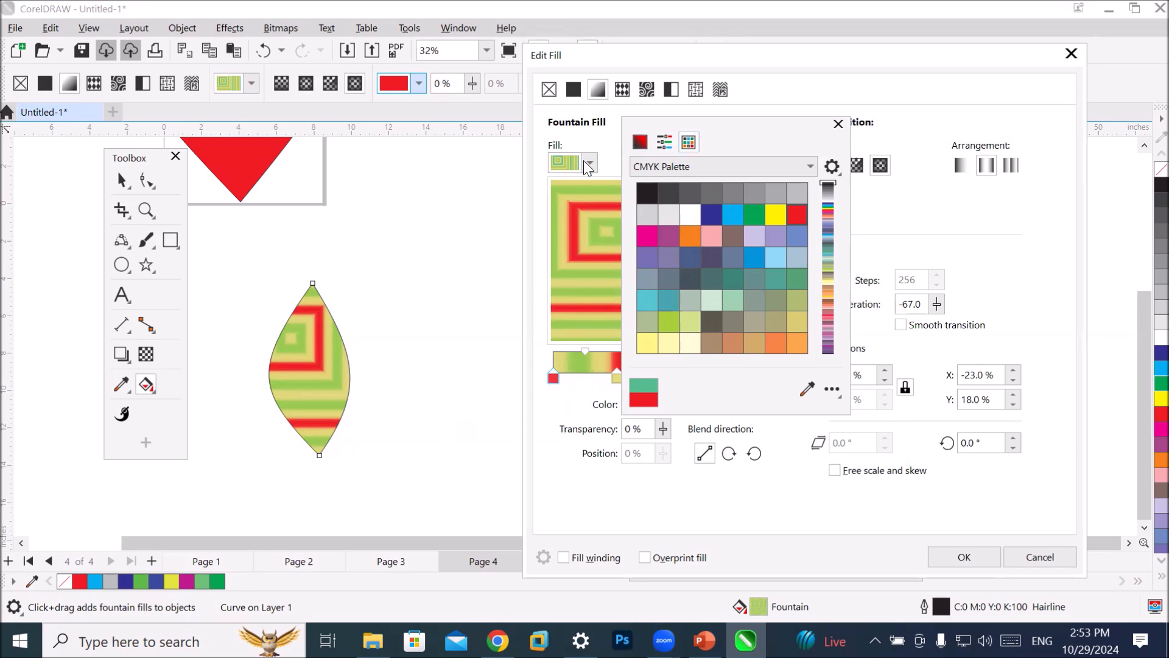
pyautogui.click(603, 148)
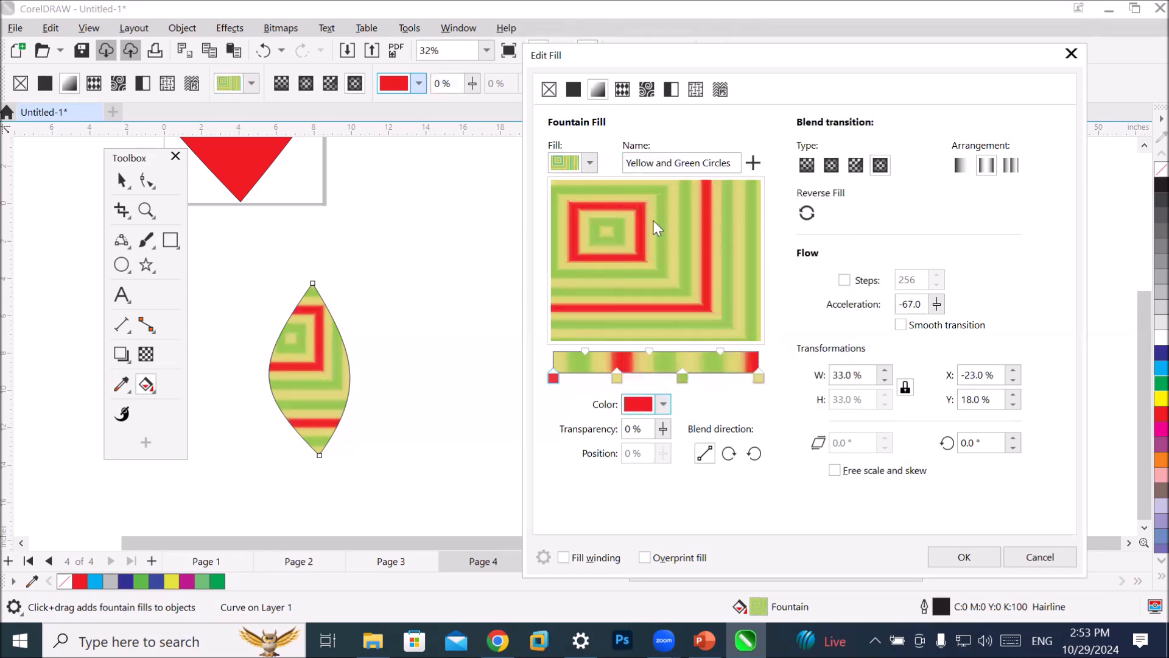
# Recolor the gradient node at 31% dark slate from the CMYK palette.
pyautogui.click(618, 379)
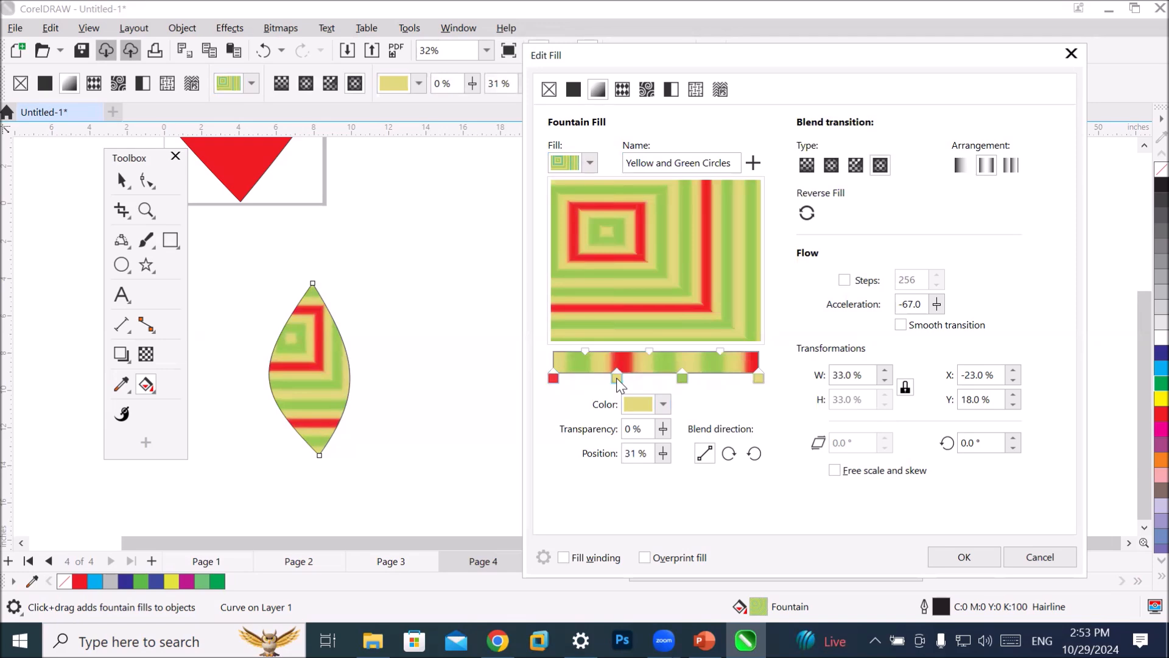
pyautogui.click(663, 404)
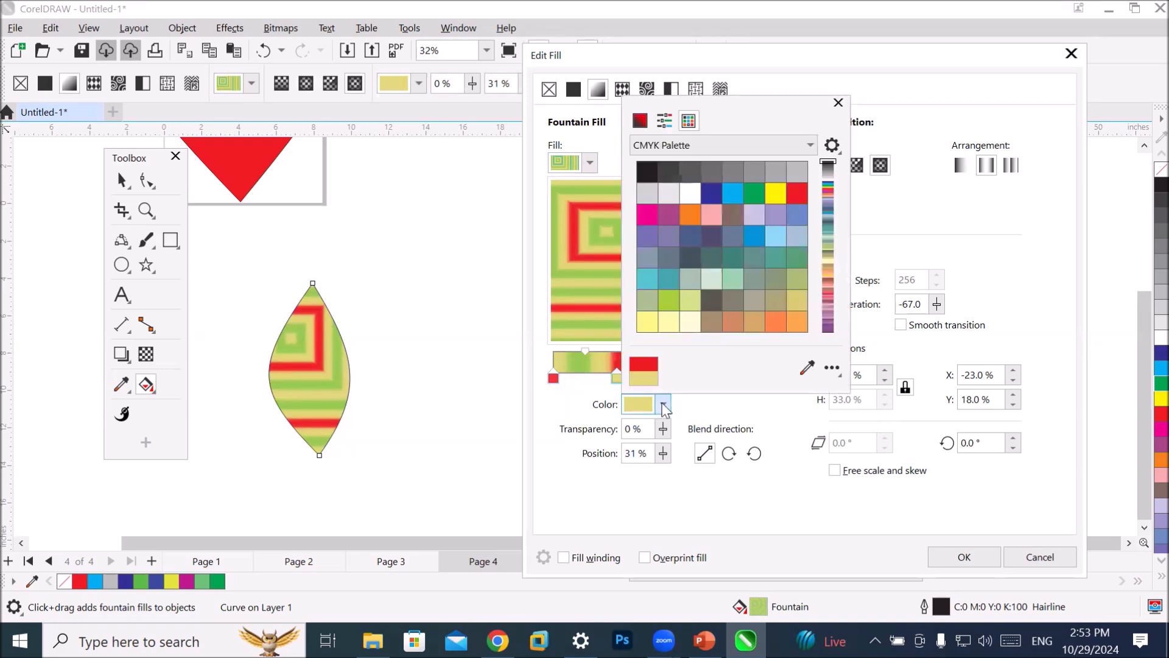
pyautogui.click(691, 260)
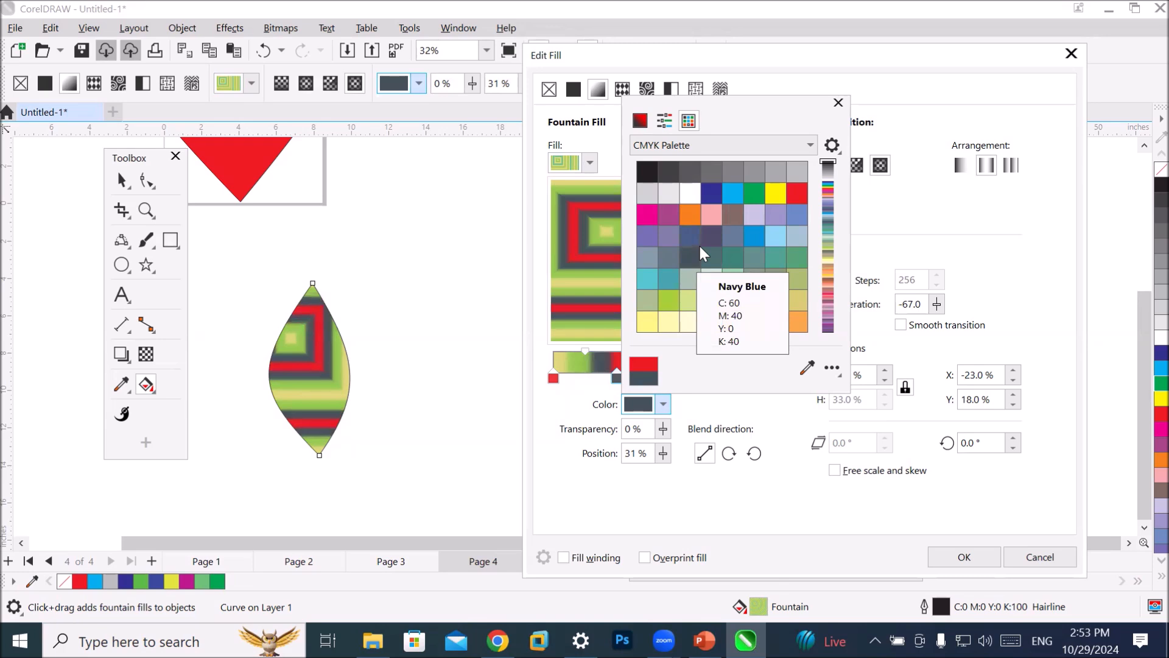
pyautogui.click(583, 307)
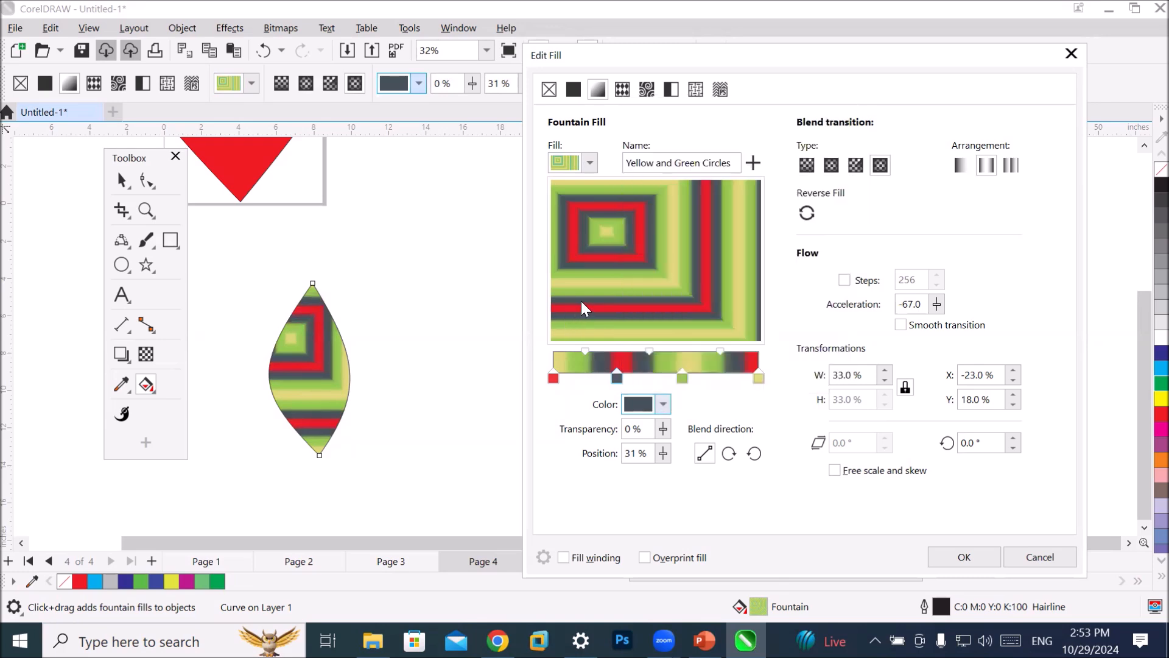
# Try dark brown-gray on the gradient node at 63%, set it to light orange instead, and apply the edited fill.
pyautogui.click(683, 381)
pyautogui.click(663, 404)
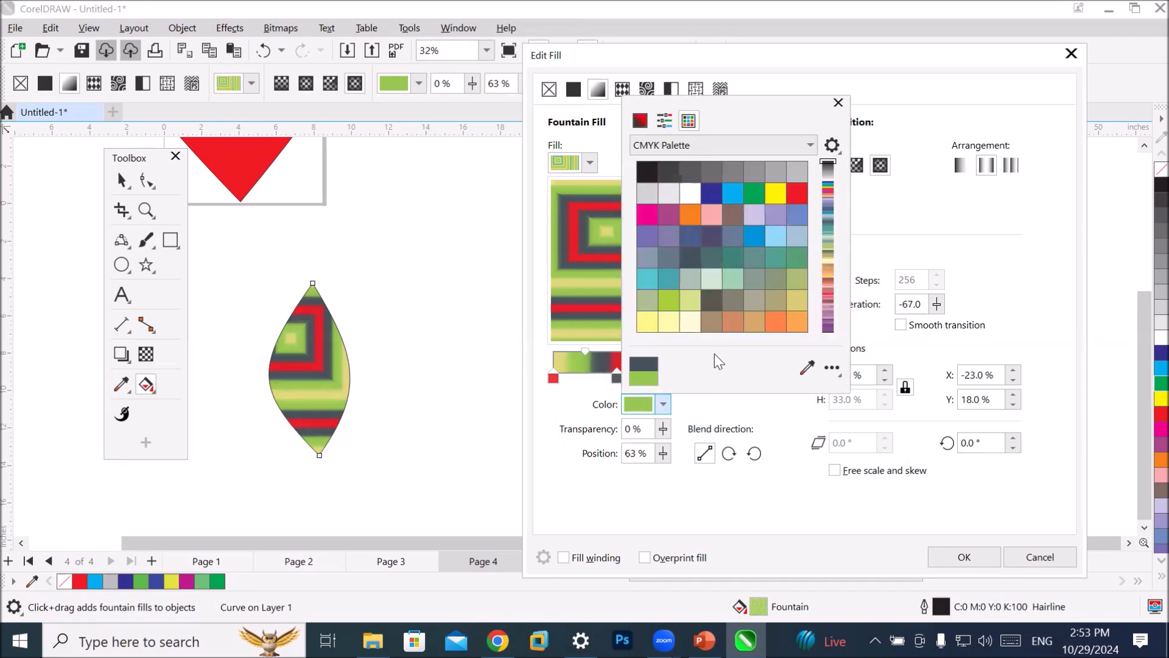
pyautogui.click(711, 301)
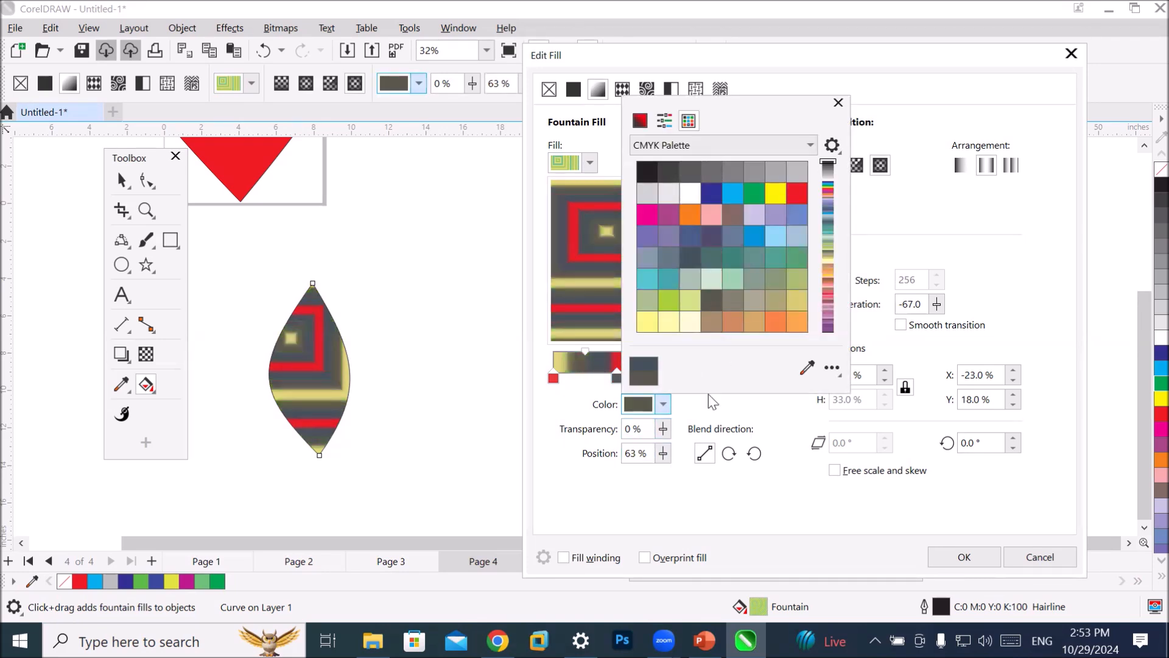
pyautogui.click(797, 321)
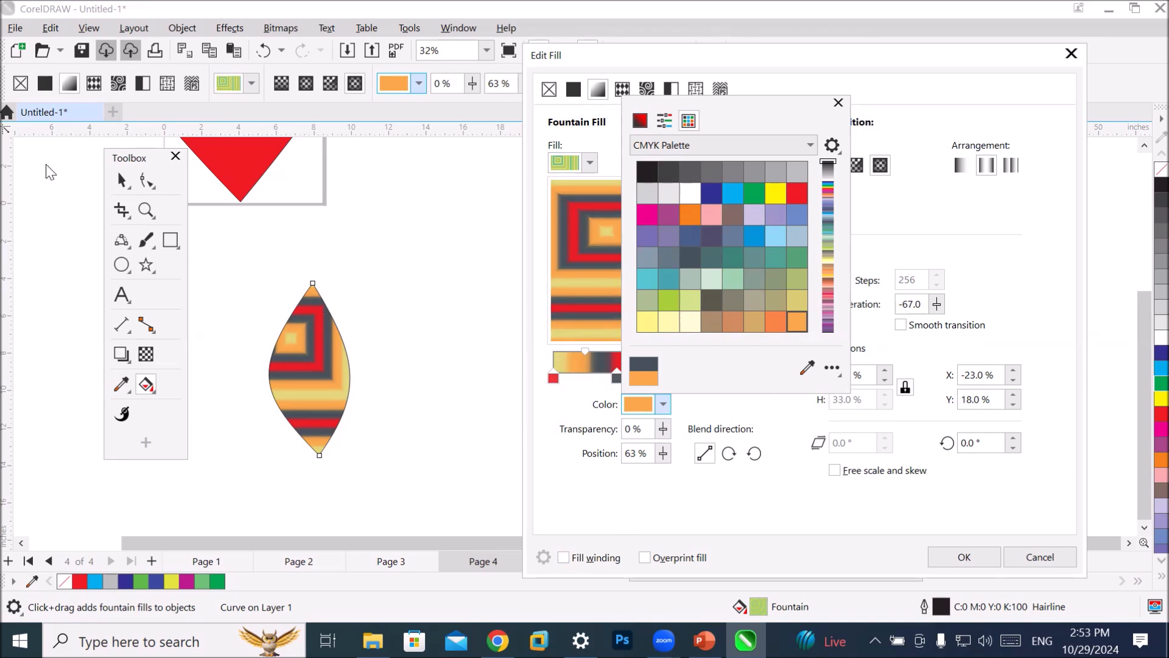
pyautogui.click(323, 304)
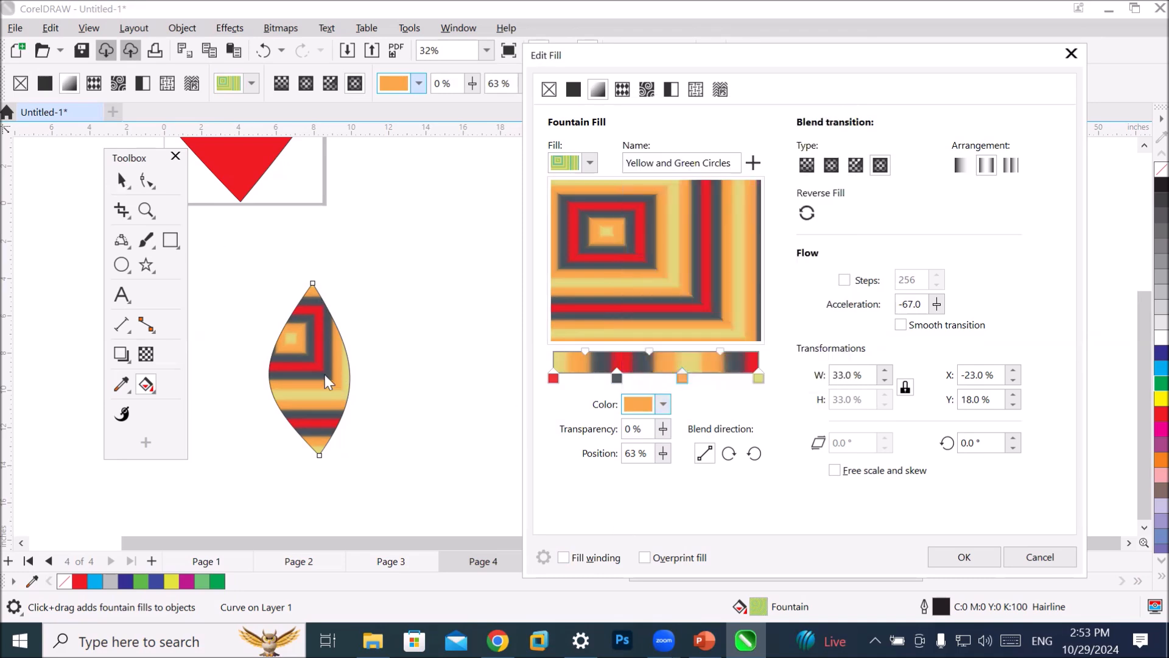
pyautogui.click(964, 556)
# Stretch the filled leaf horizontally to about 15.19 inches wide, keeping its height.
pyautogui.click(295, 386)
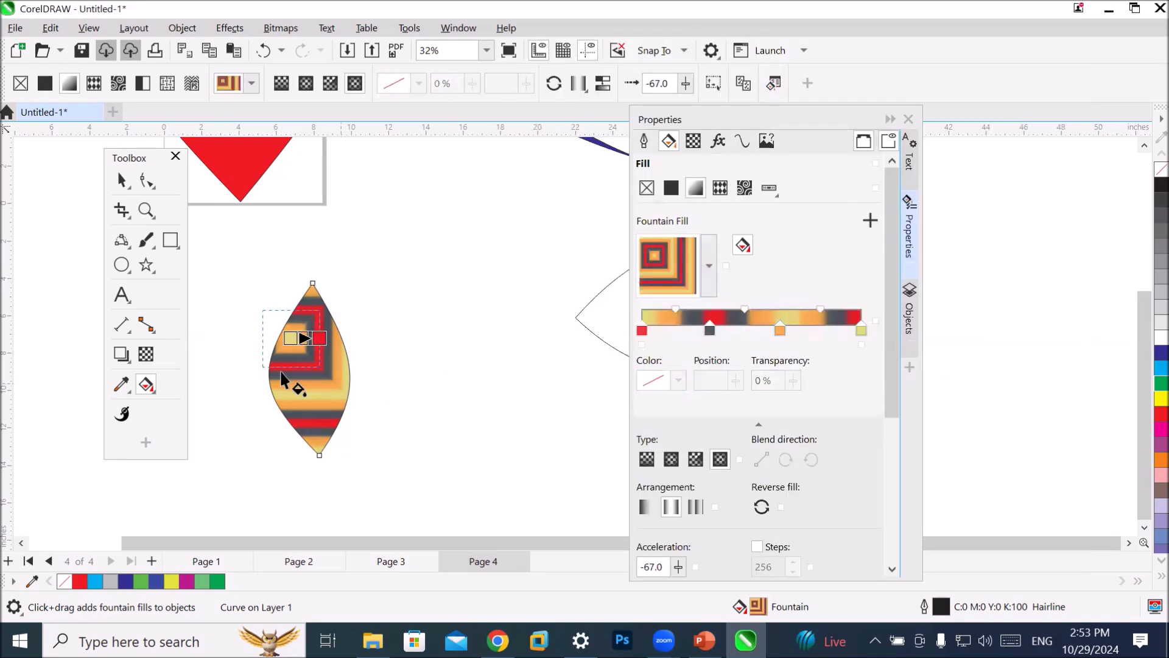
pyautogui.press('space')
pyautogui.moveTo(351, 371); pyautogui.dragTo(557, 374)
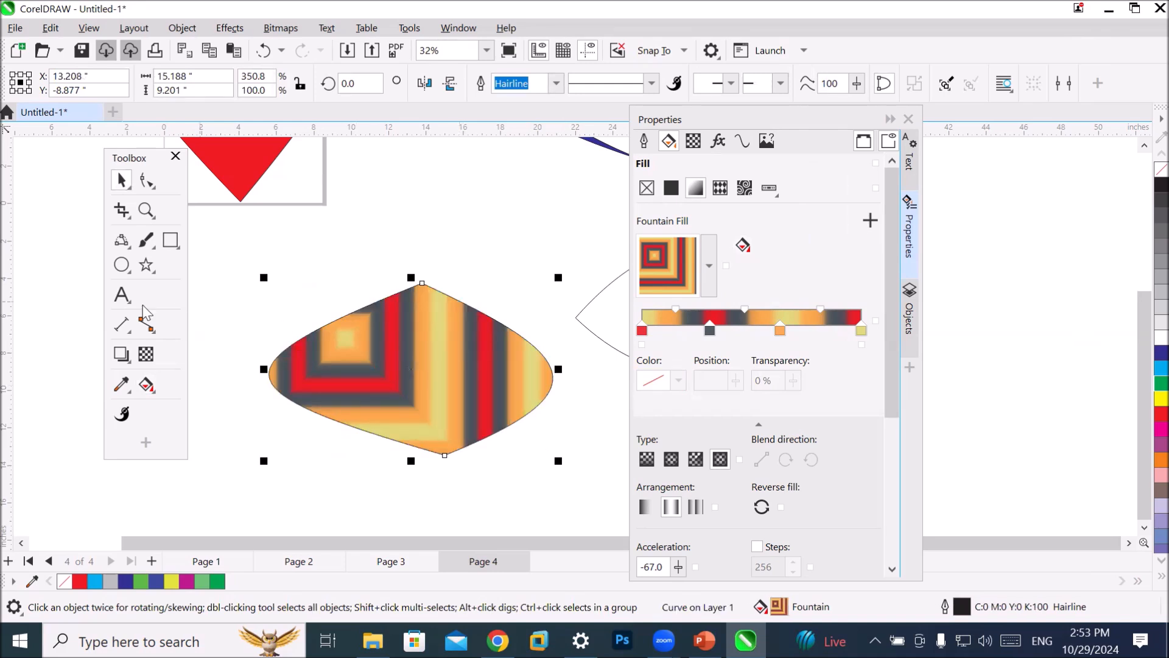
# Add the artistic text SPORTS above the stretched leaf.
pyautogui.click(123, 295)
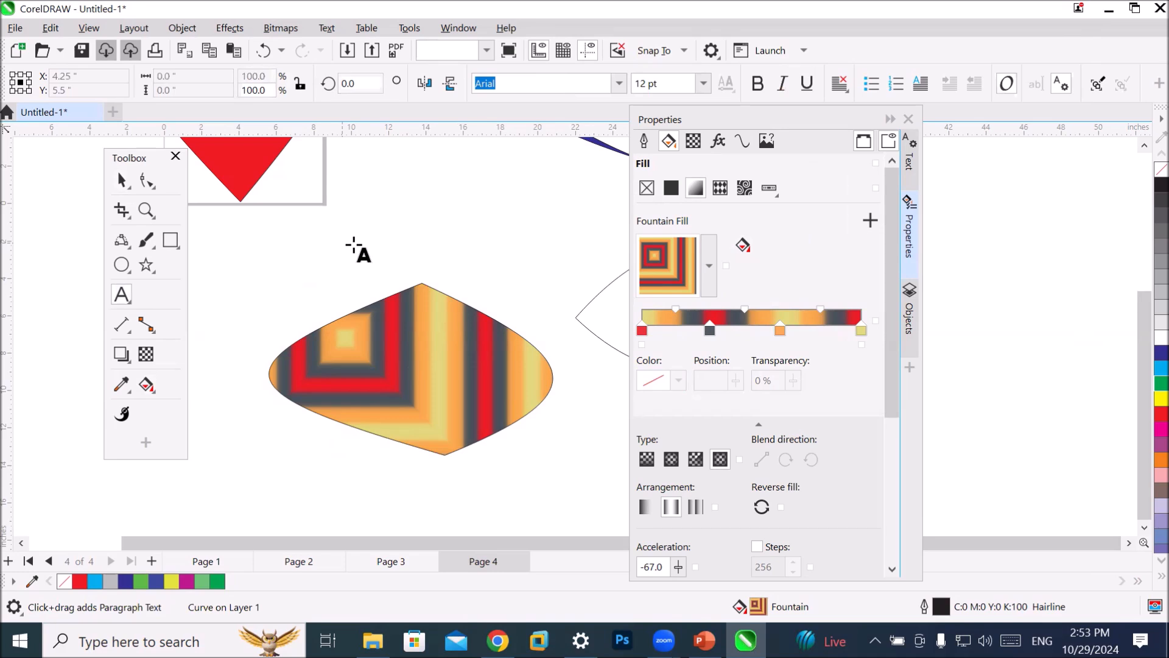
pyautogui.click(449, 286)
pyautogui.write('SPORTS')
pyautogui.press('Escape')
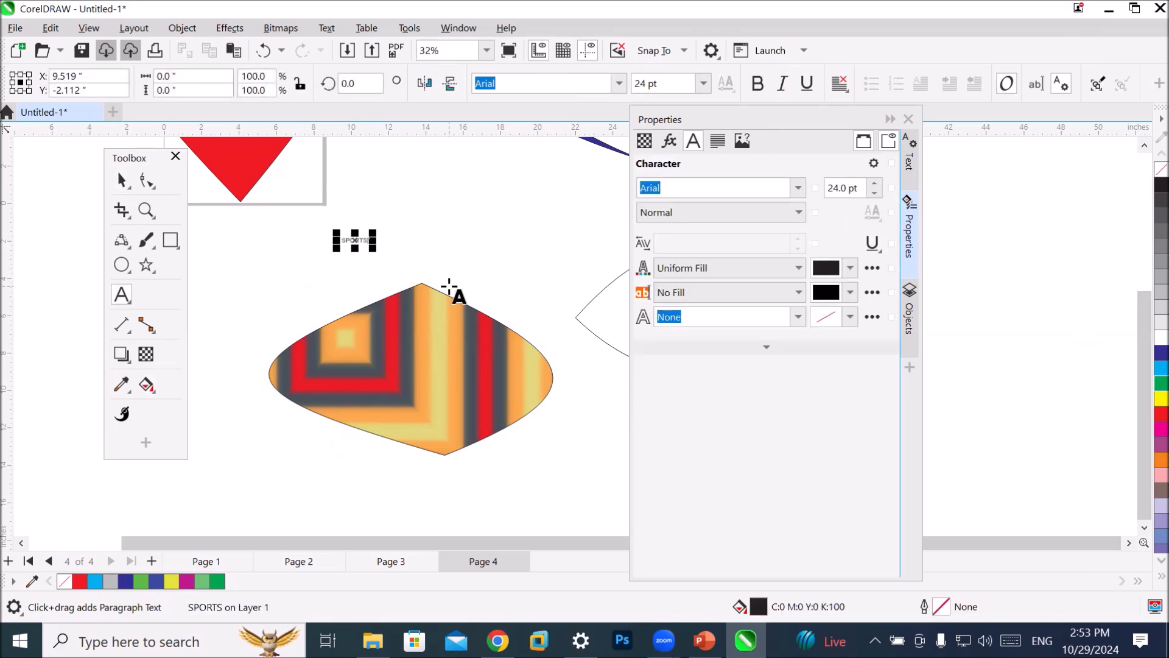
# Enlarge the SPORTS text to about 219.5 pt and move it onto the middle of the striped leaf.
pyautogui.moveTo(371, 246); pyautogui.dragTo(569, 334)
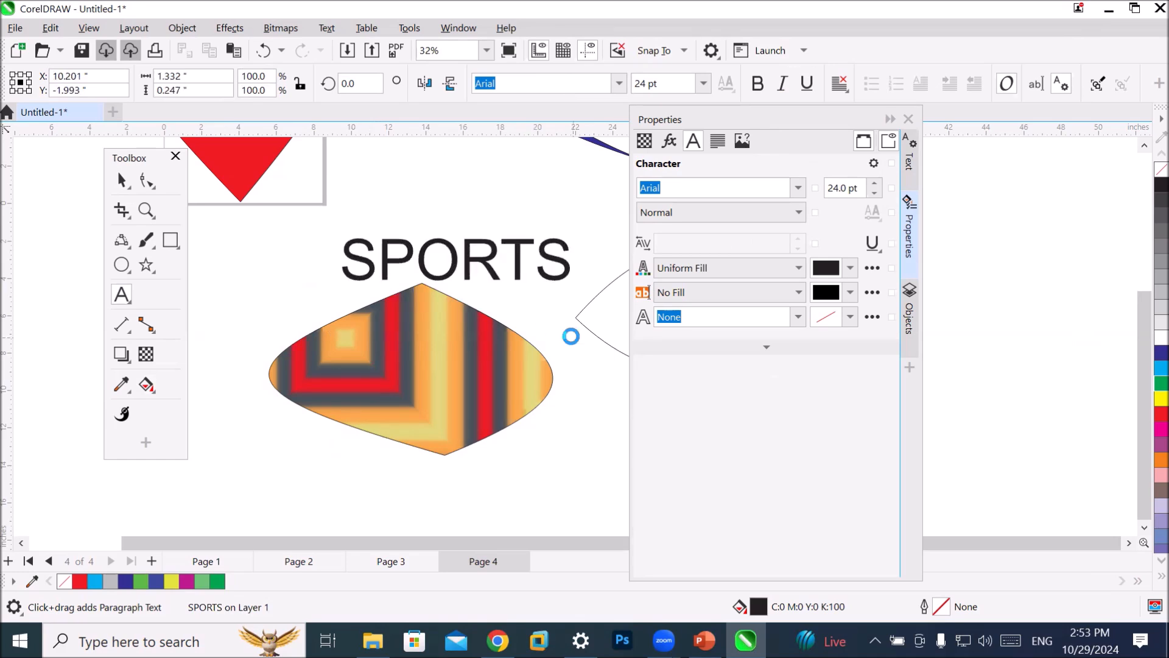
pyautogui.click(122, 180)
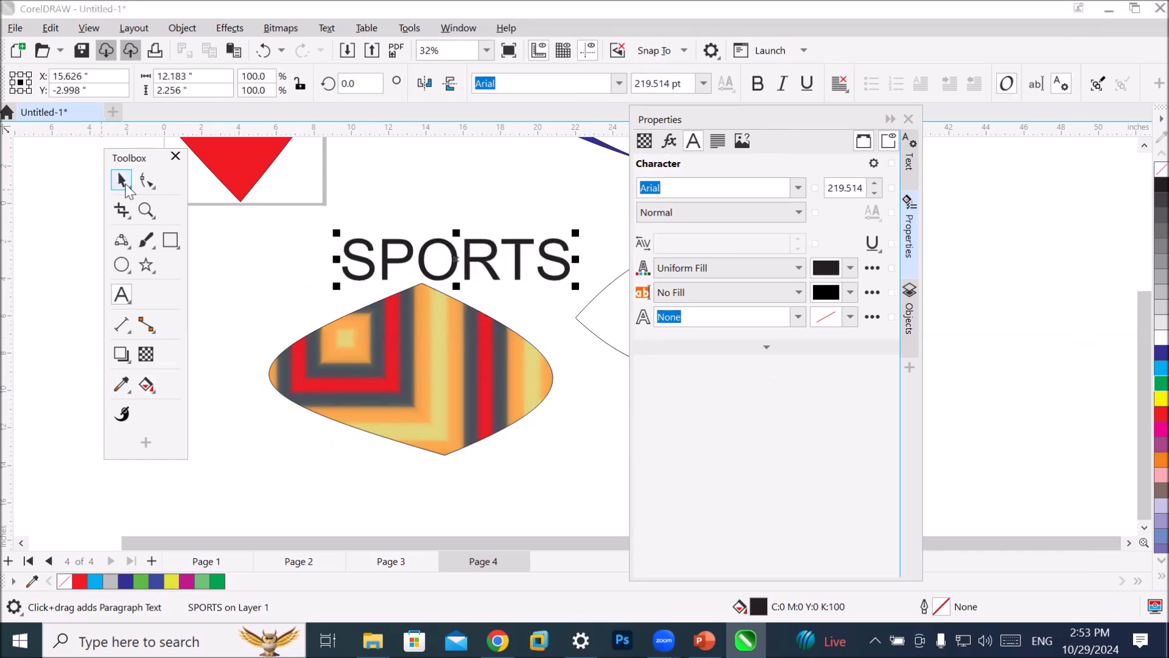
pyautogui.moveTo(456, 256); pyautogui.dragTo(418, 362)
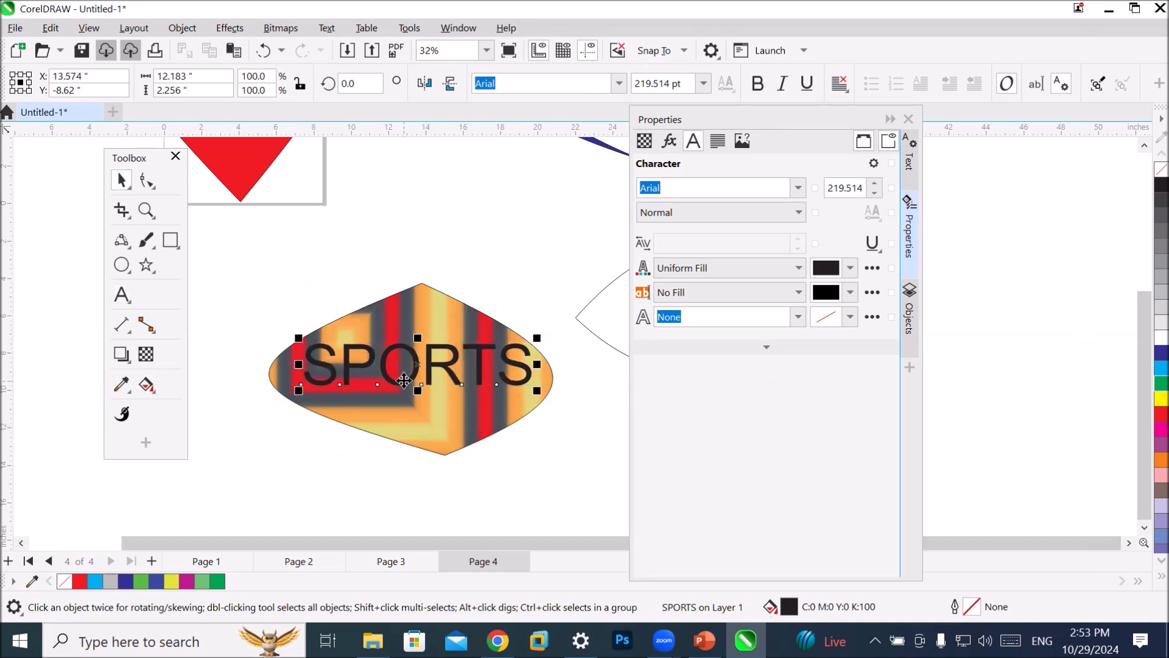
# Place the SPORTS text directly behind the striped leaf curve in Layer 1's stacking order on Page 4, and deselect it.
pyautogui.rightClick(414, 381)
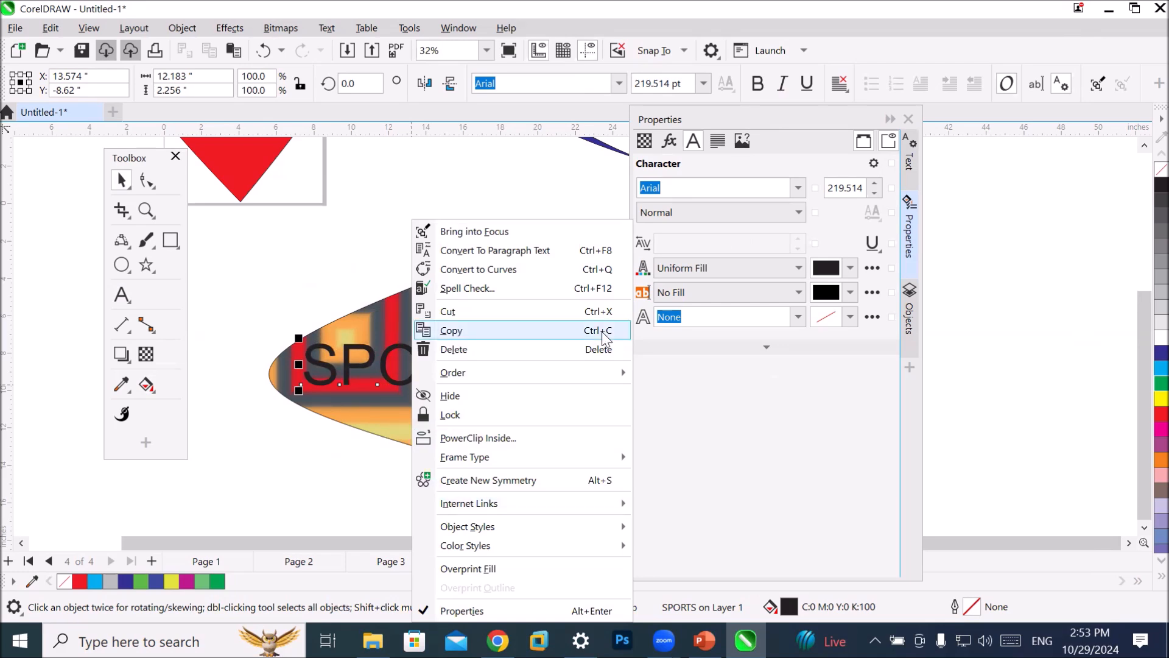
pyautogui.moveTo(579, 373)
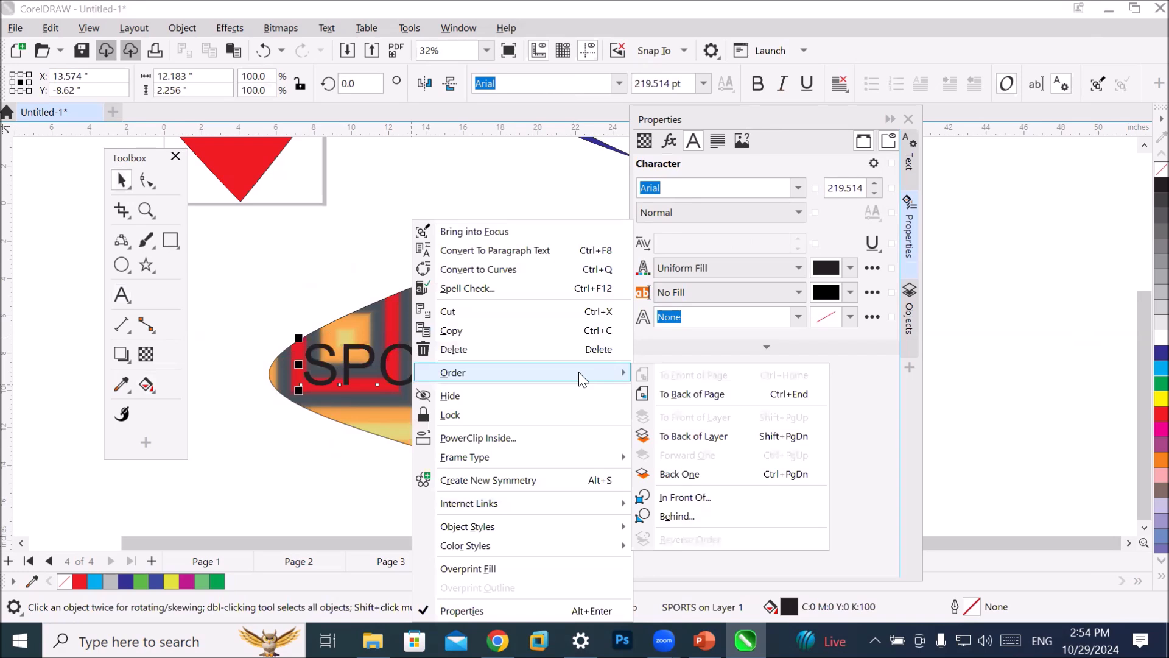
pyautogui.click(828, 122)
pyautogui.click(908, 318)
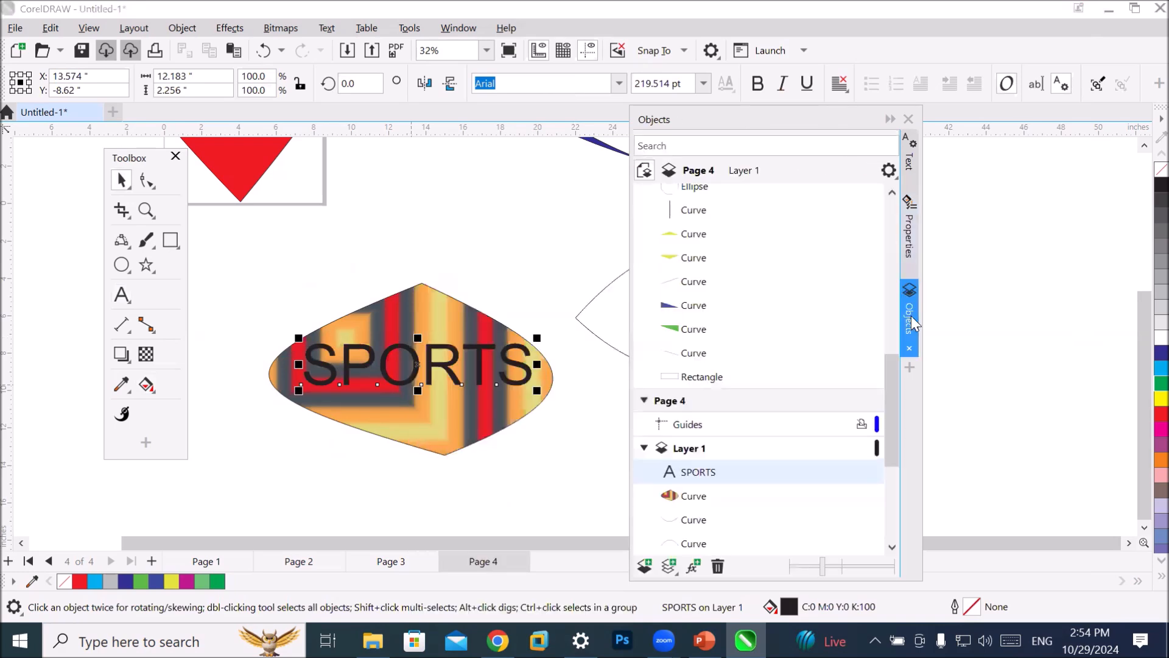
pyautogui.click(706, 474)
pyautogui.moveTo(708, 478); pyautogui.dragTo(700, 516)
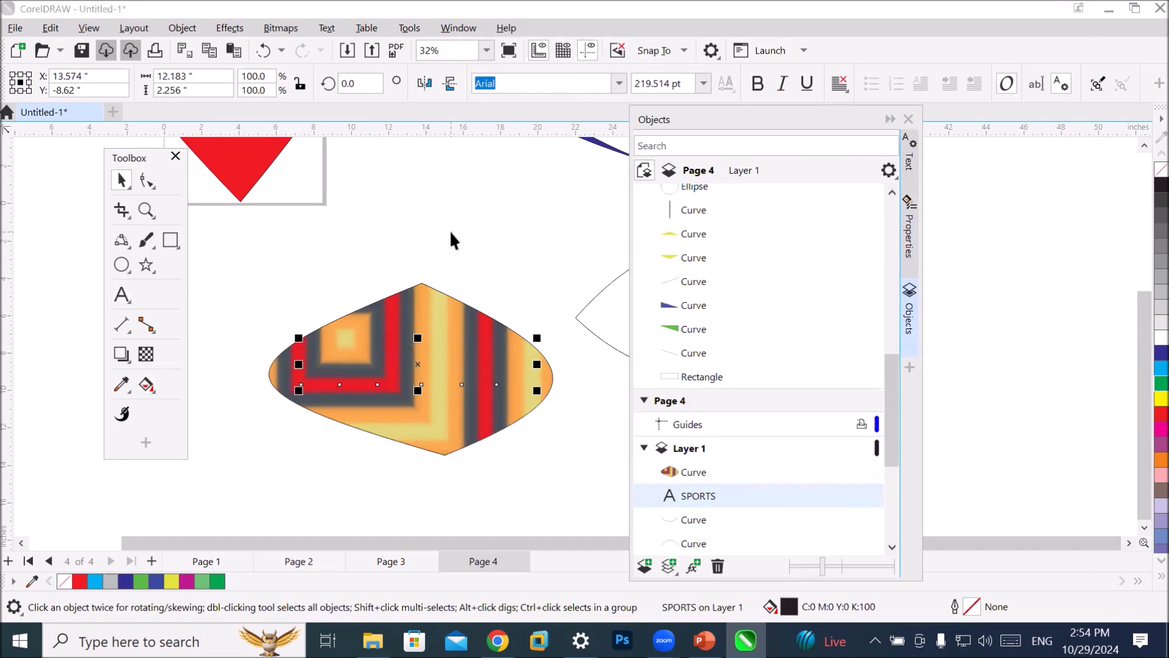
pyautogui.click(531, 333)
# Move the floating toolbox away from the striped leaf so it no longer covers the shape.
pyautogui.scroll(2, 532, 339)
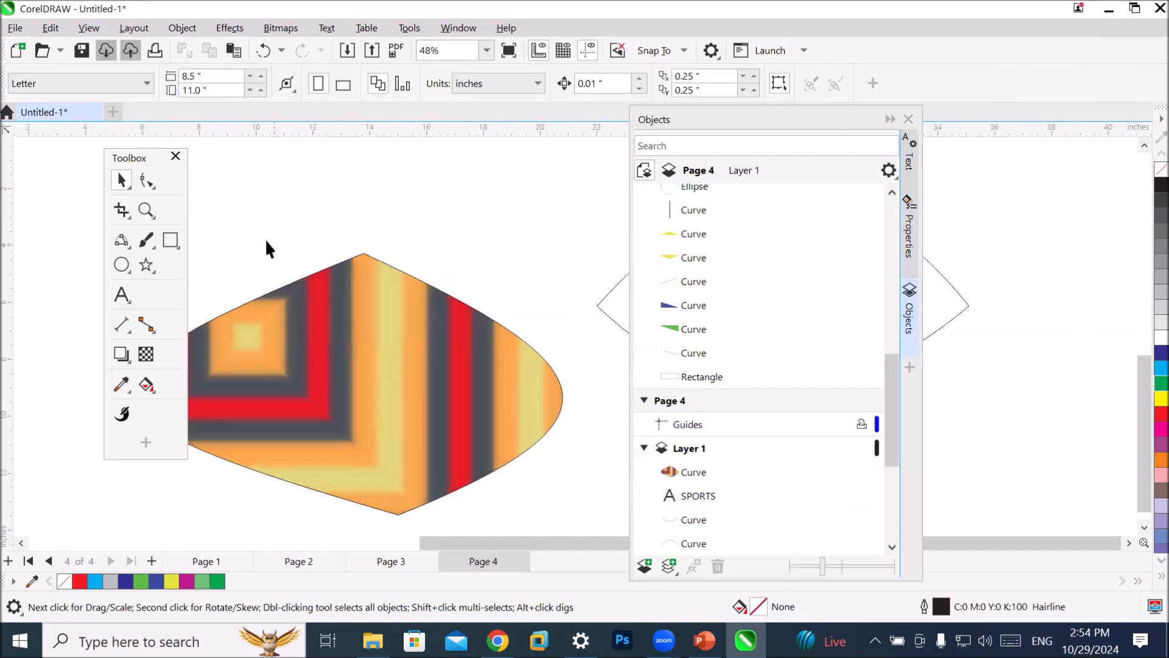
pyautogui.moveTo(135, 157); pyautogui.dragTo(72, 161)
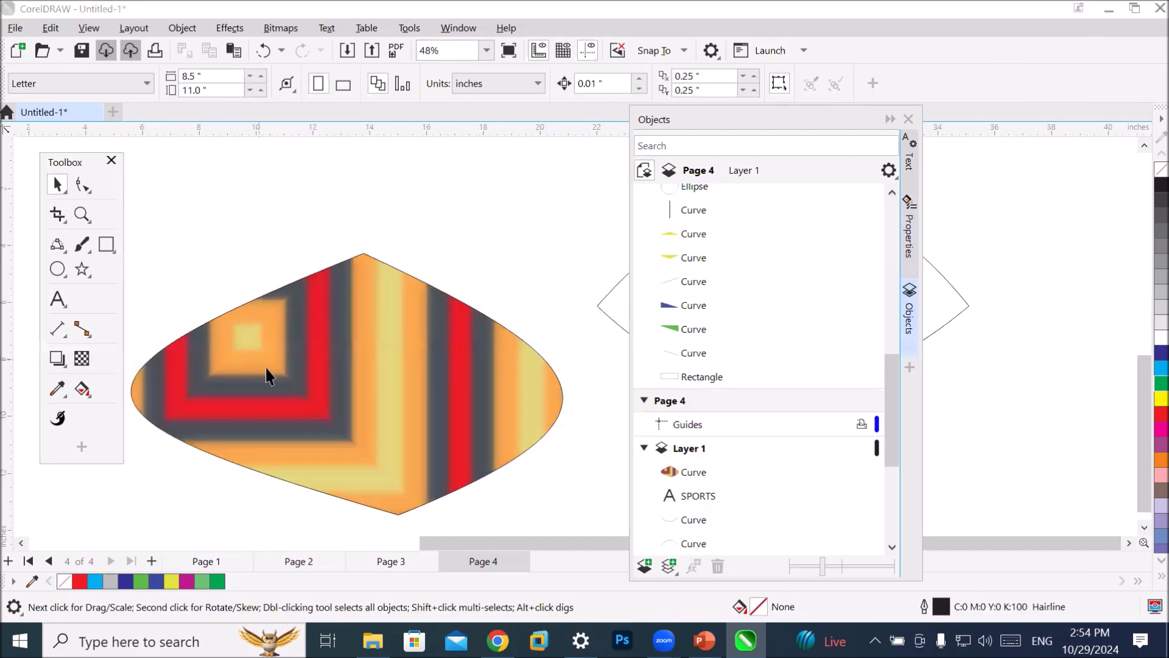
pyautogui.scroll(1, 265, 379)
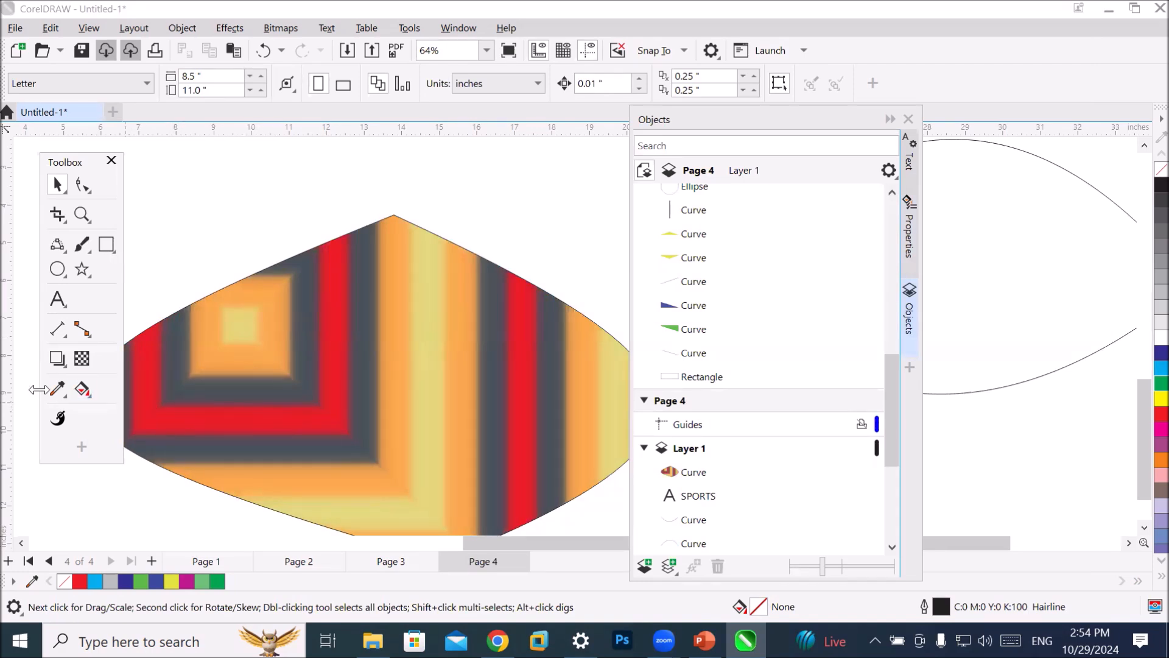
pyautogui.click(82, 389)
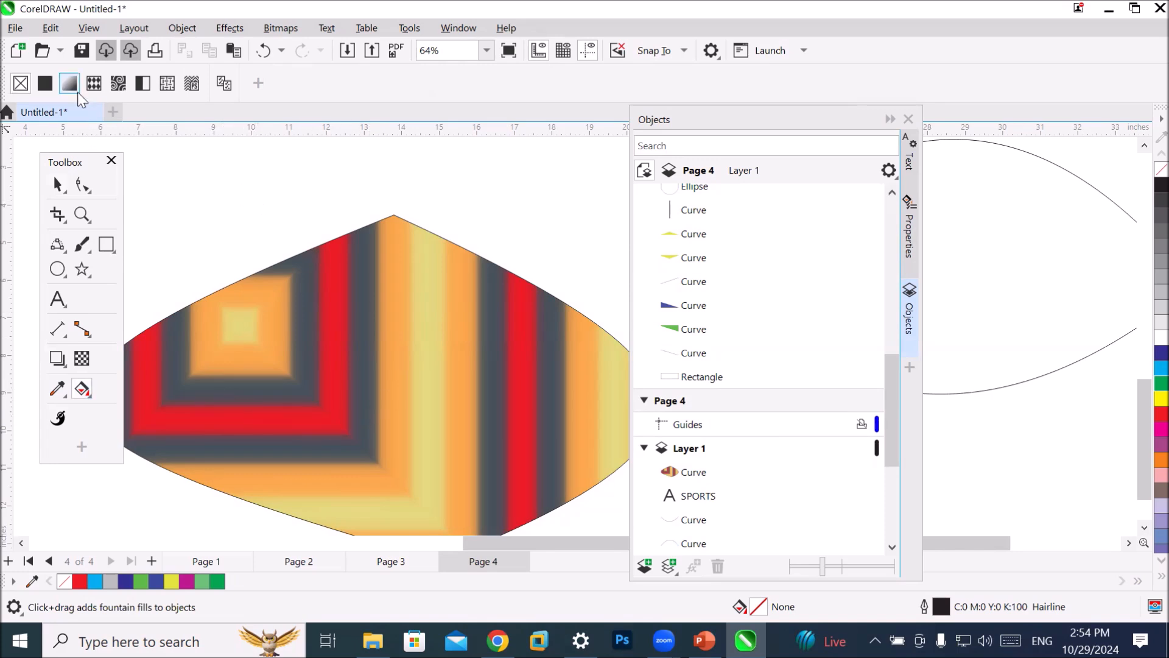
pyautogui.click(46, 84)
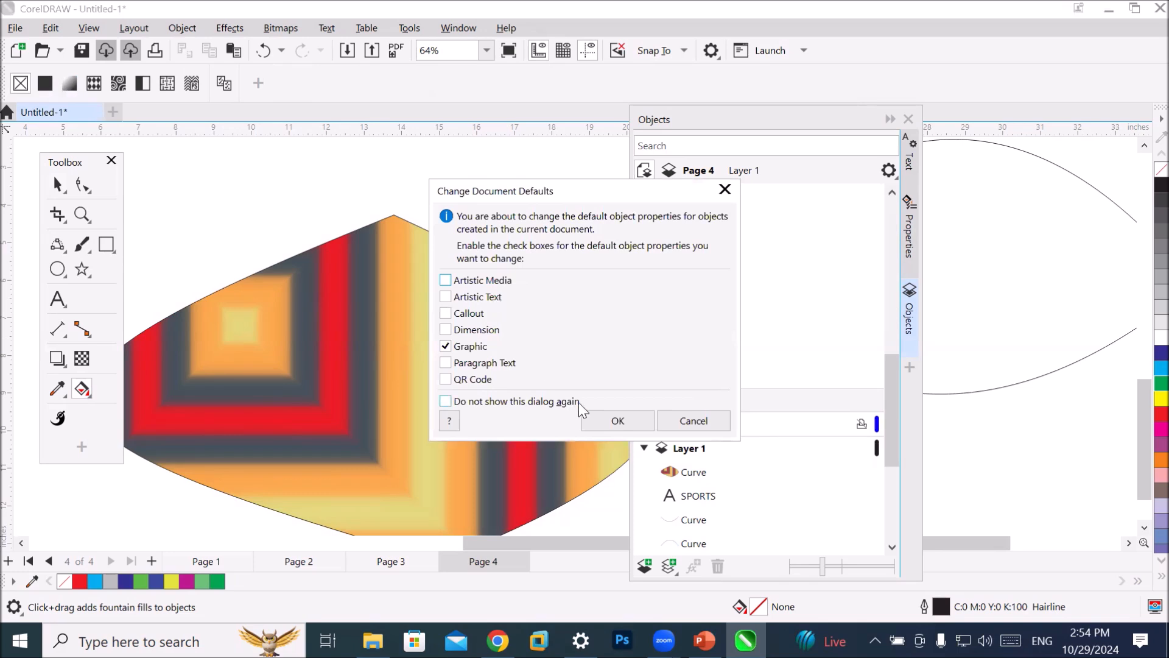
pyautogui.click(688, 420)
pyautogui.press('space')
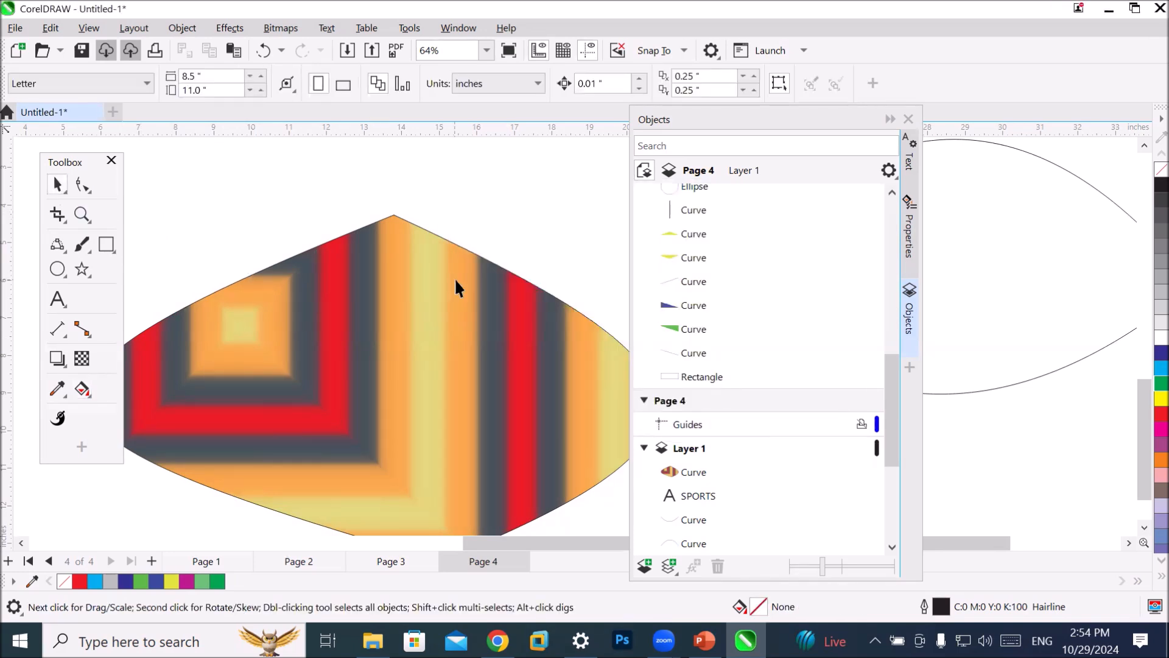
# Open the striped leaf's fountain fill for editing with the Interactive Fill tool and move the Edit Fill dialog clear of the leaf.
pyautogui.click(440, 378)
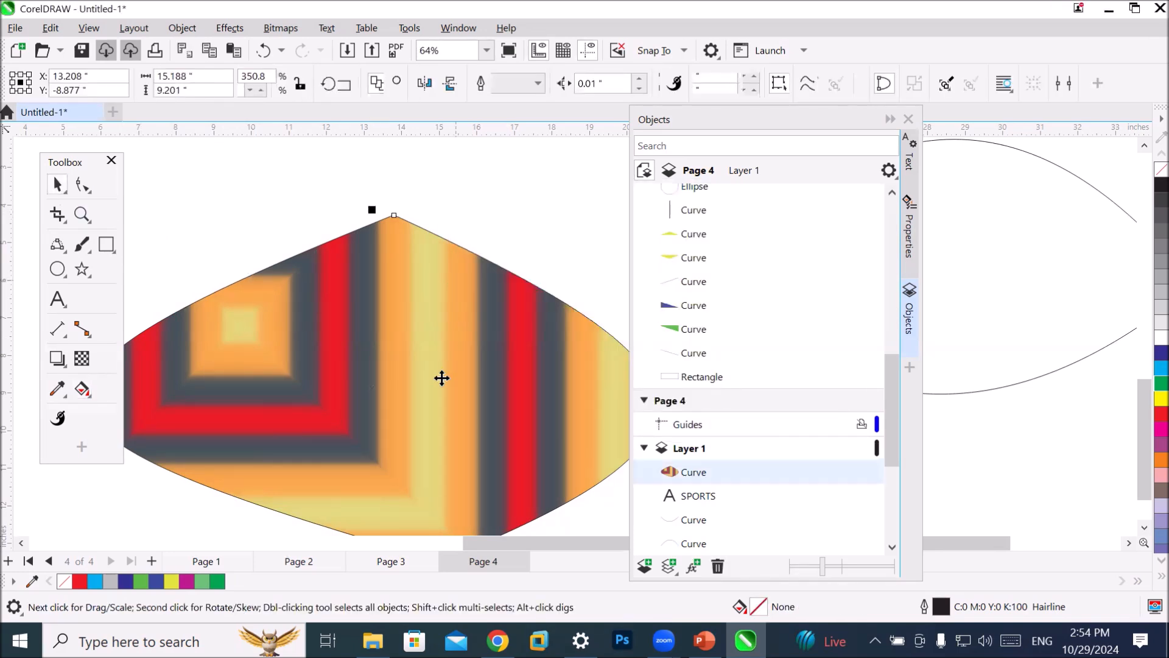
pyautogui.click(81, 389)
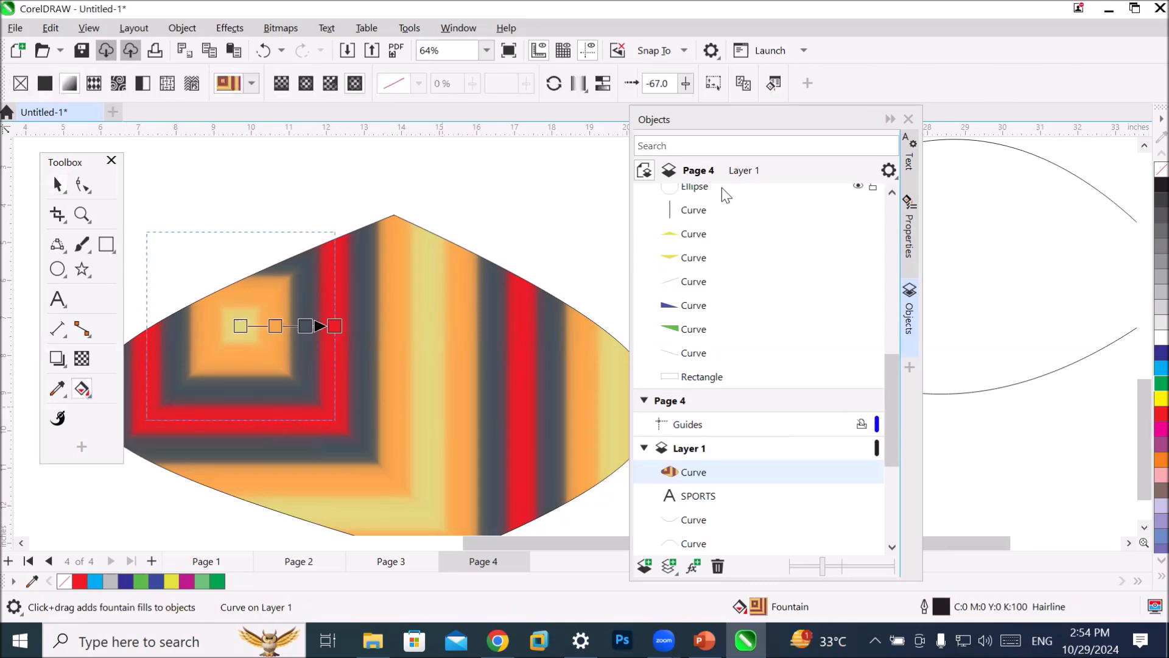
pyautogui.click(774, 84)
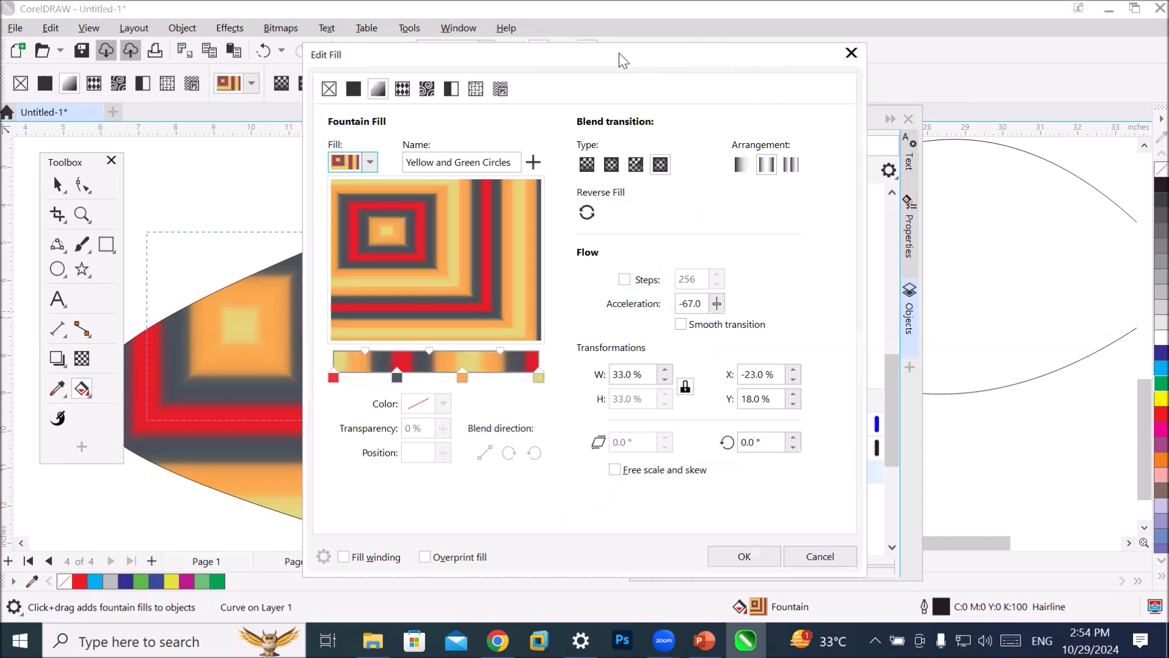
pyautogui.moveTo(621, 59); pyautogui.dragTo(892, 22)
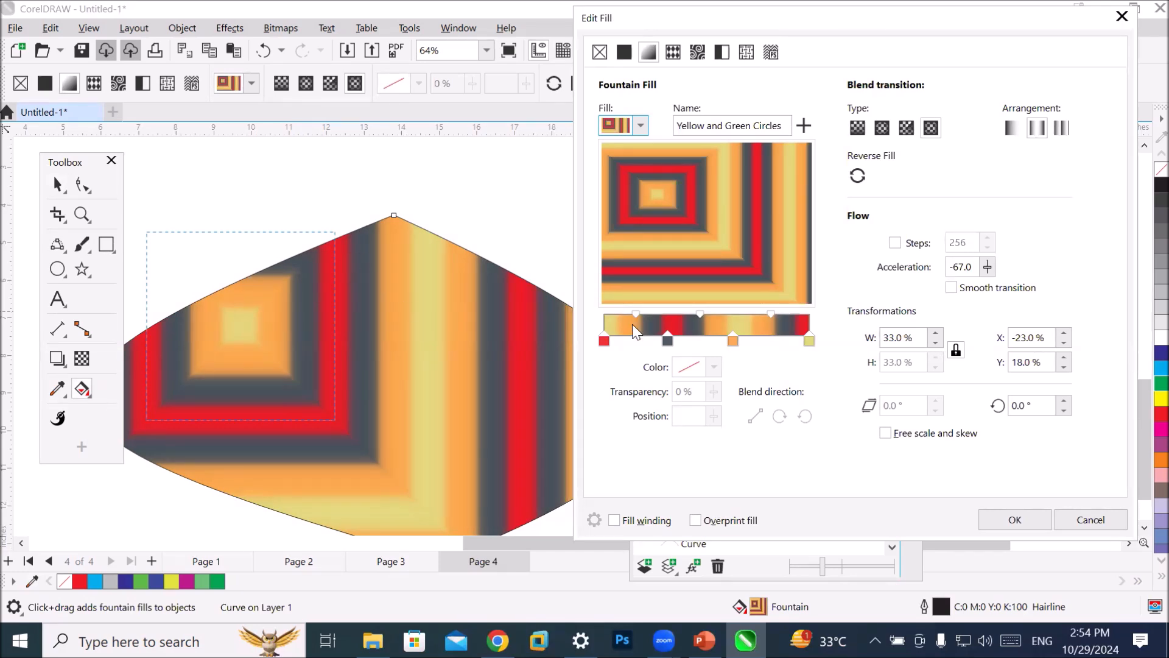
# Set the transparency of the dark grey node in the curve's fountain fill to 99%.
pyautogui.click(668, 341)
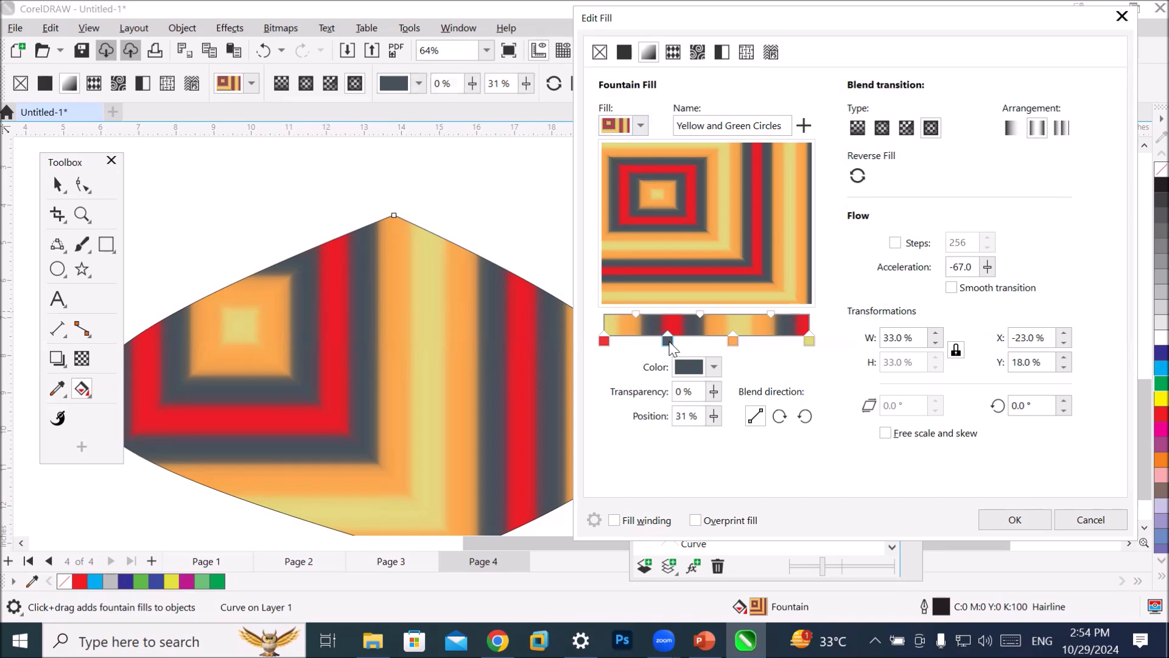
pyautogui.click(714, 393)
pyautogui.moveTo(716, 420); pyautogui.dragTo(781, 419)
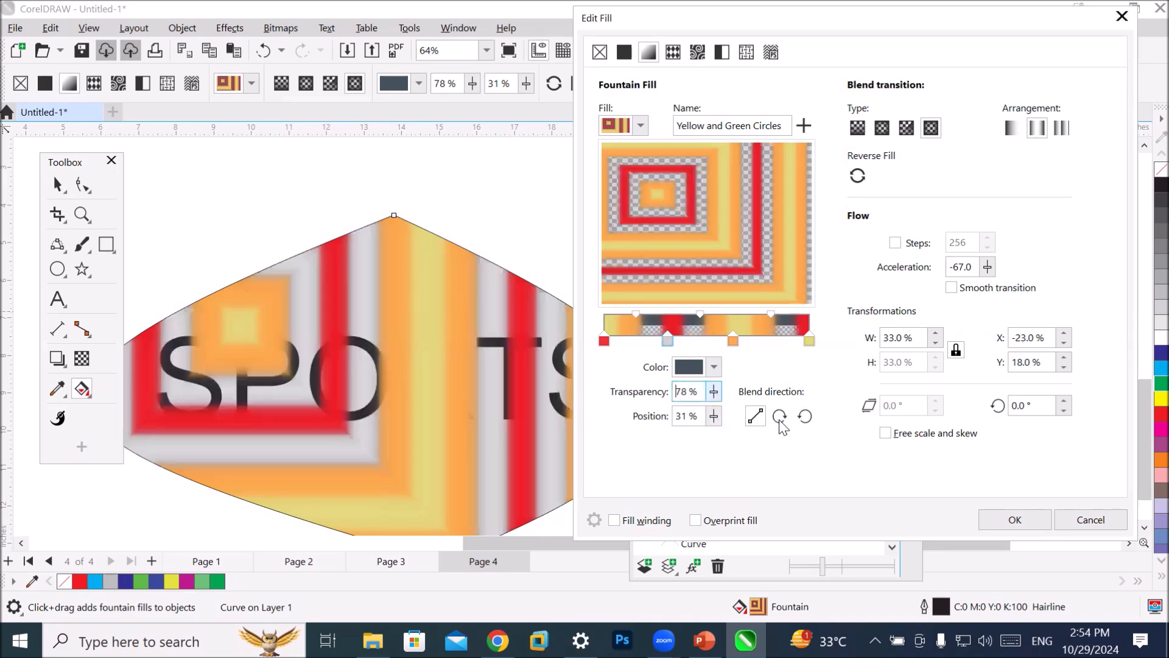
pyautogui.click(714, 393)
pyautogui.moveTo(718, 418); pyautogui.dragTo(726, 419)
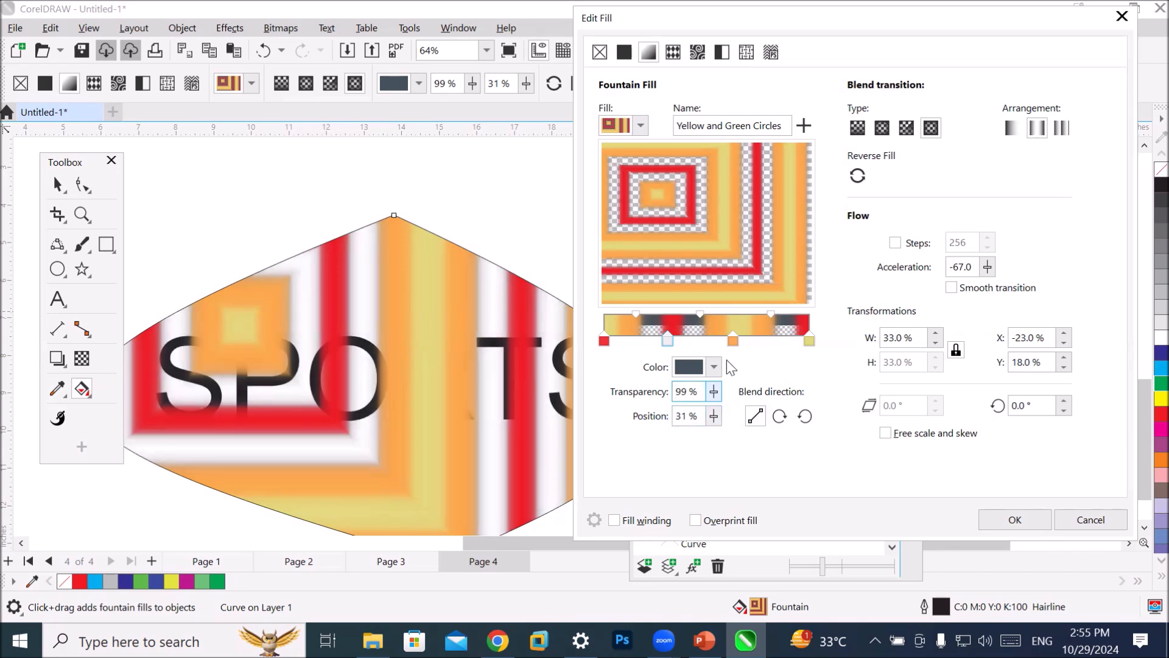
# Set the orange gradient node's transparency to 82% and apply the fountain fill to the curve.
pyautogui.click(733, 341)
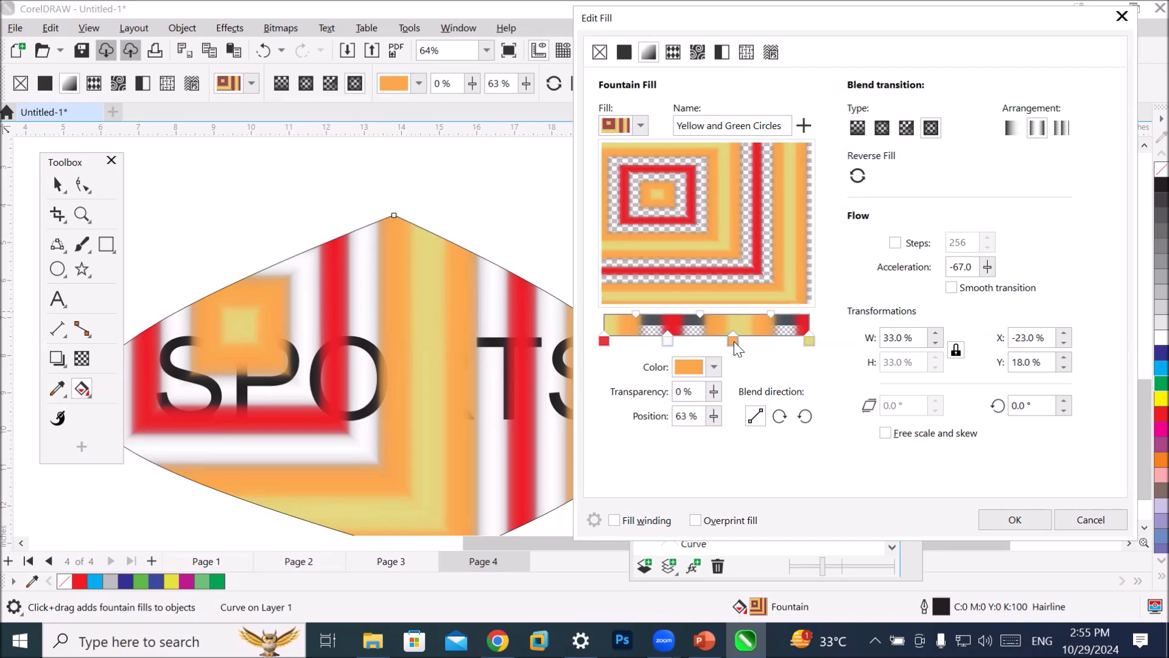
pyautogui.click(713, 416)
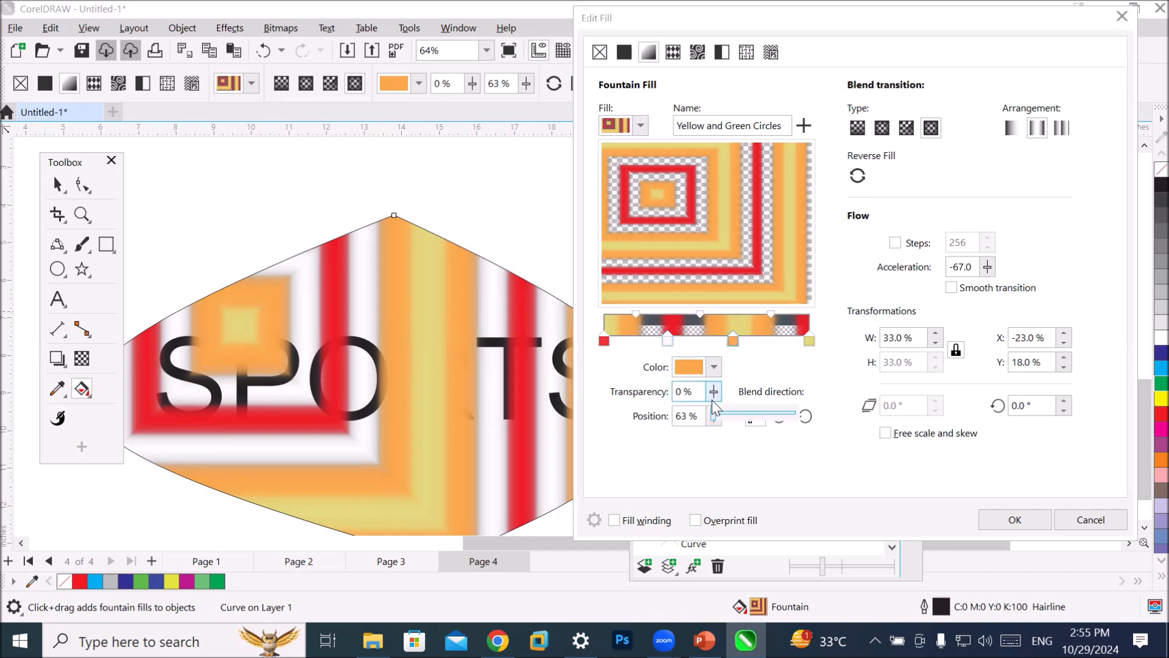
pyautogui.moveTo(713, 419); pyautogui.dragTo(781, 420)
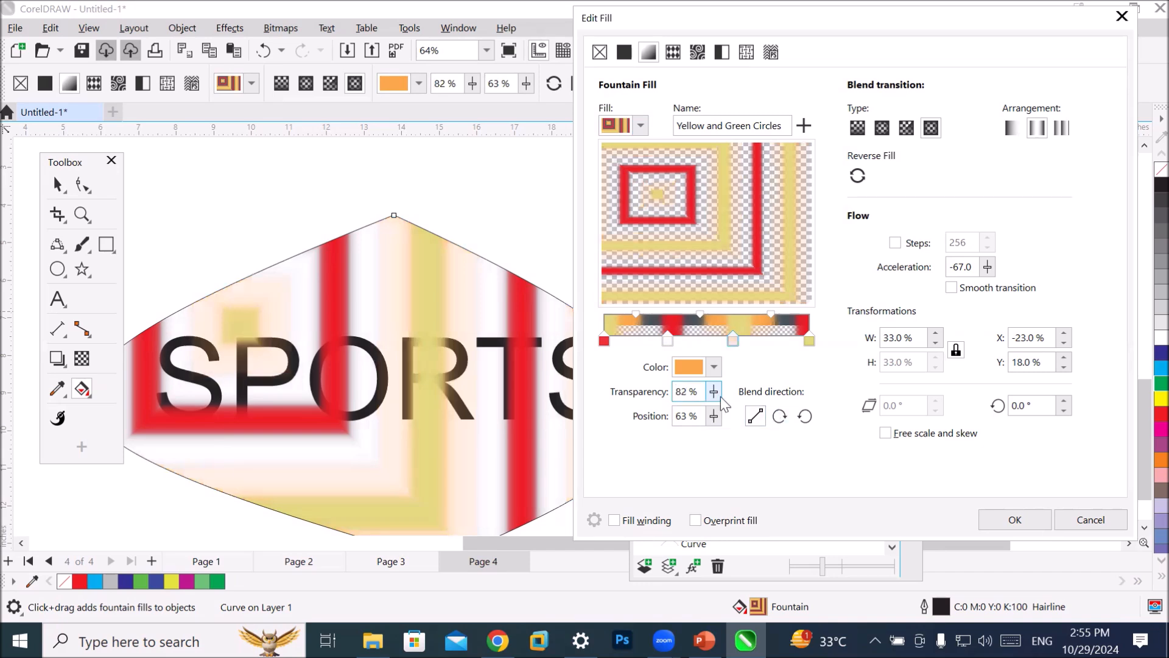
pyautogui.click(1039, 525)
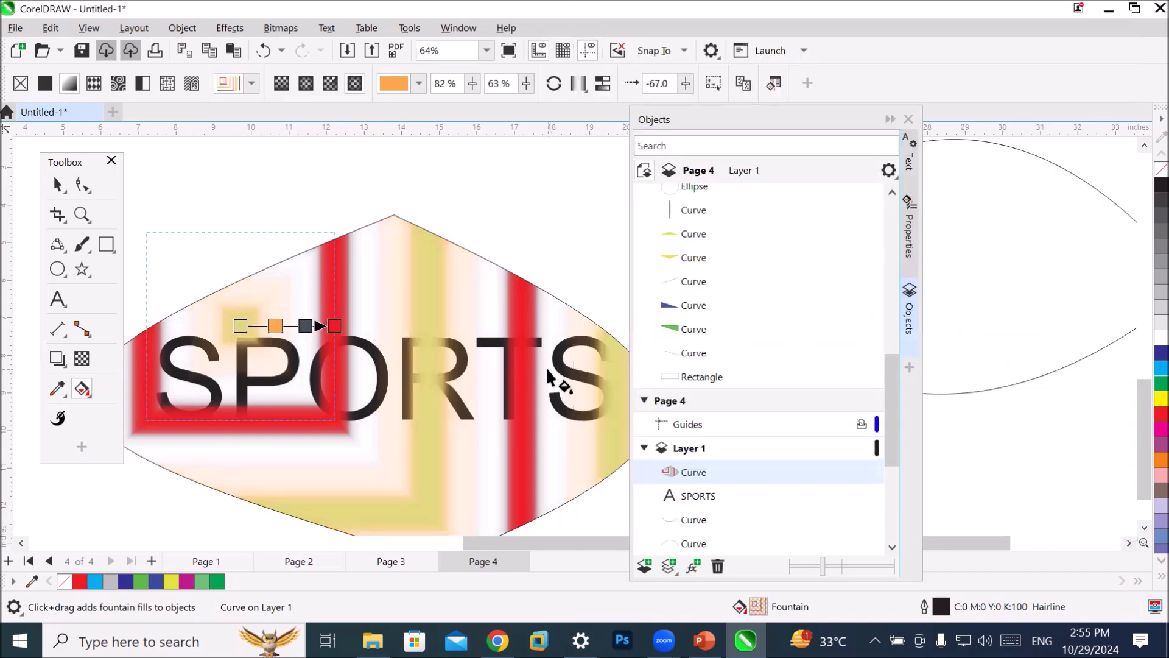
# Move the Objects docker away from the curve that covers the SPORTS text.
pyautogui.scroll(-2, 556, 378)
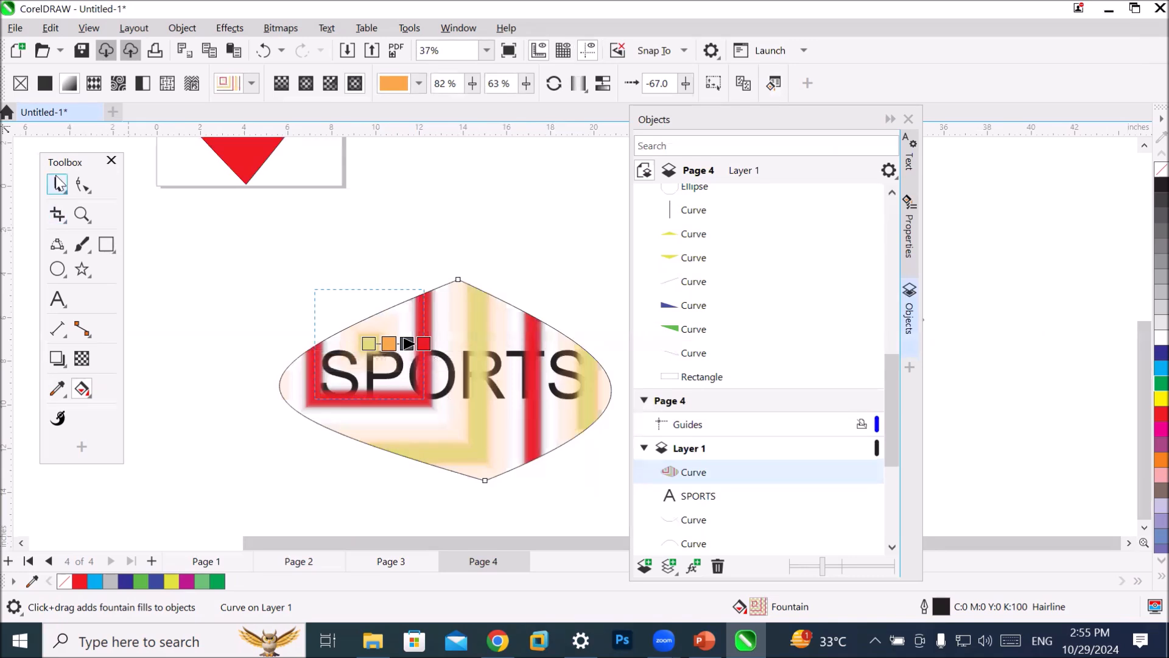
pyautogui.click(58, 190)
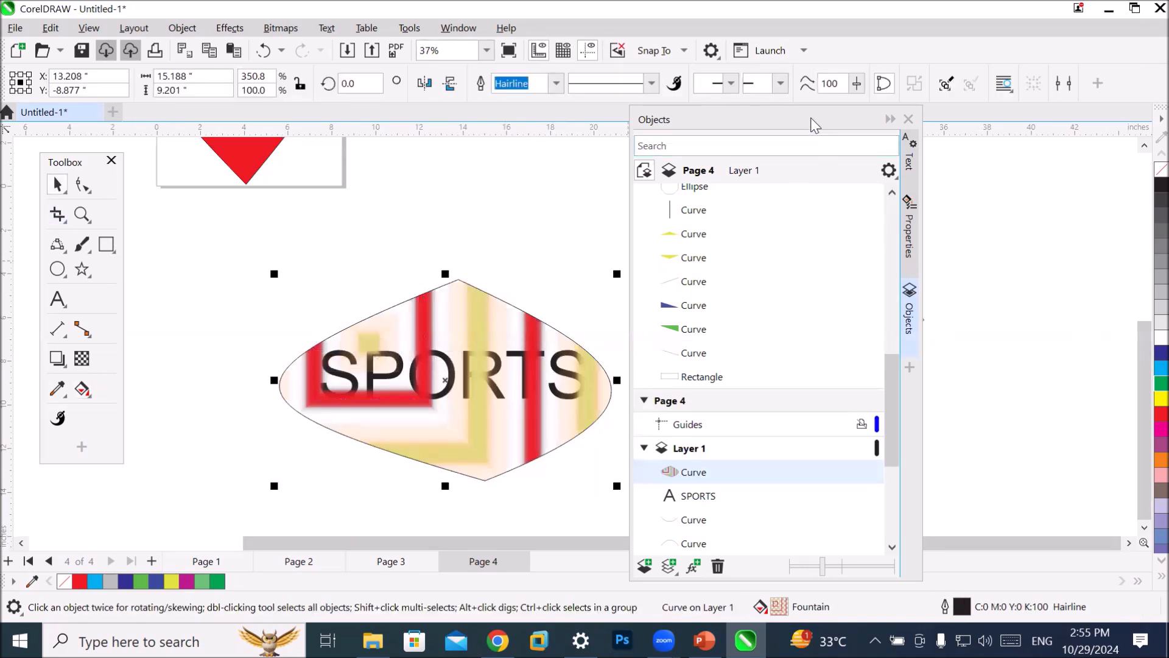
pyautogui.moveTo(810, 122); pyautogui.dragTo(967, 150)
pyautogui.scroll(1, 732, 397)
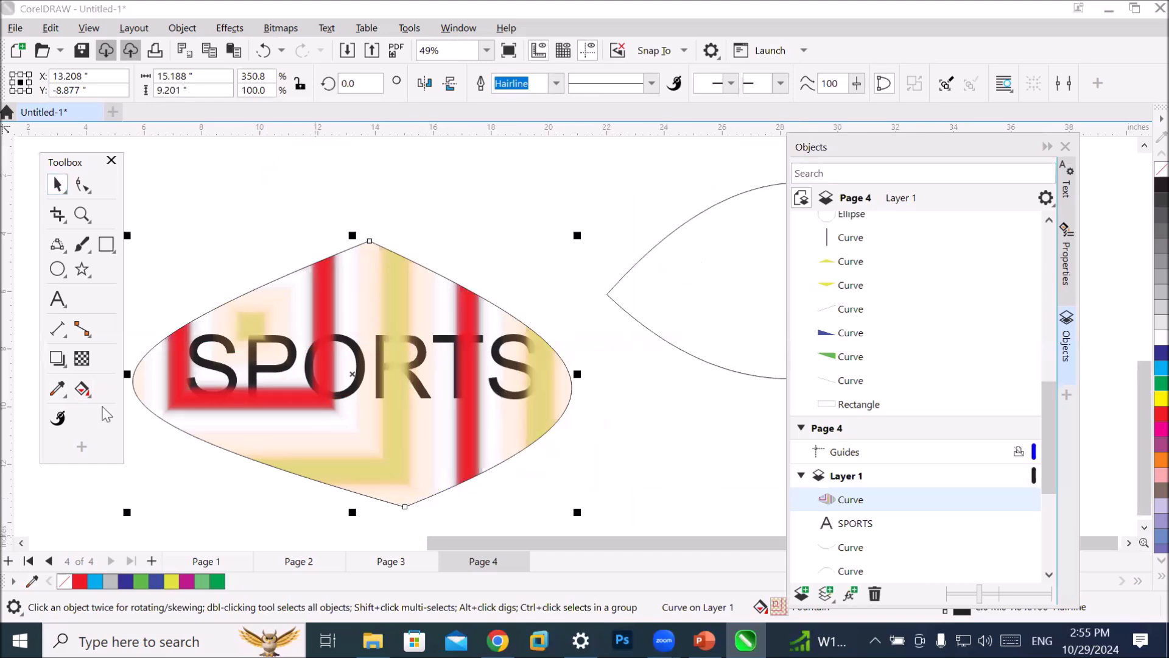
# Open the curve's fill for editing, trying a uniform fill before returning to the fountain fill.
pyautogui.click(82, 388)
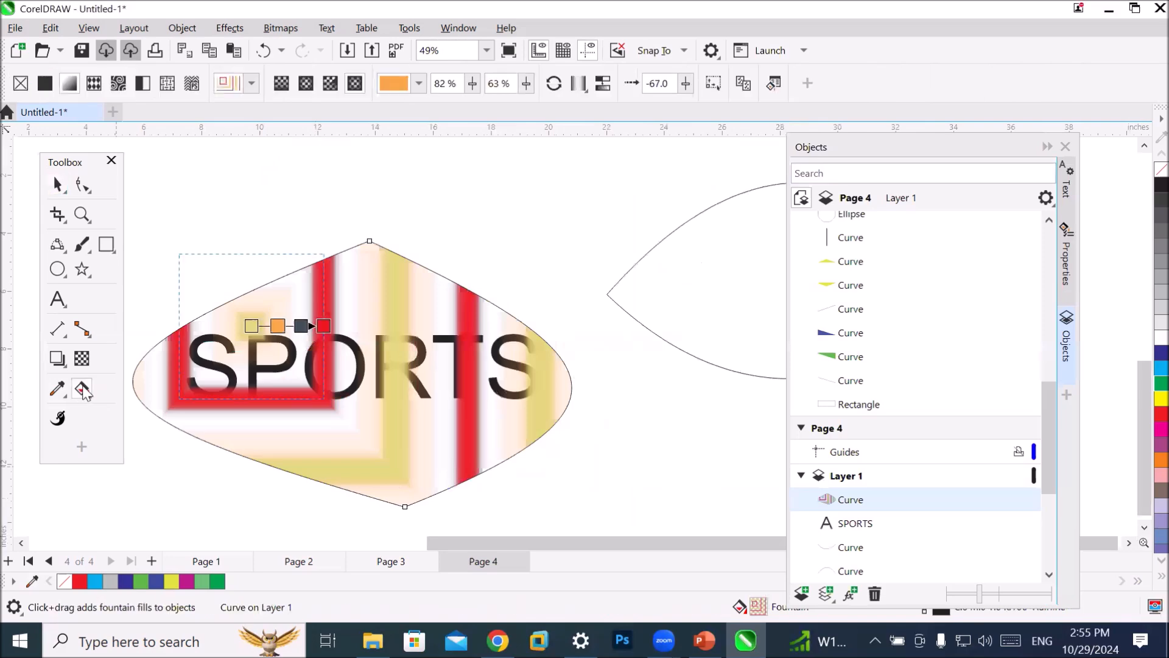
pyautogui.click(774, 86)
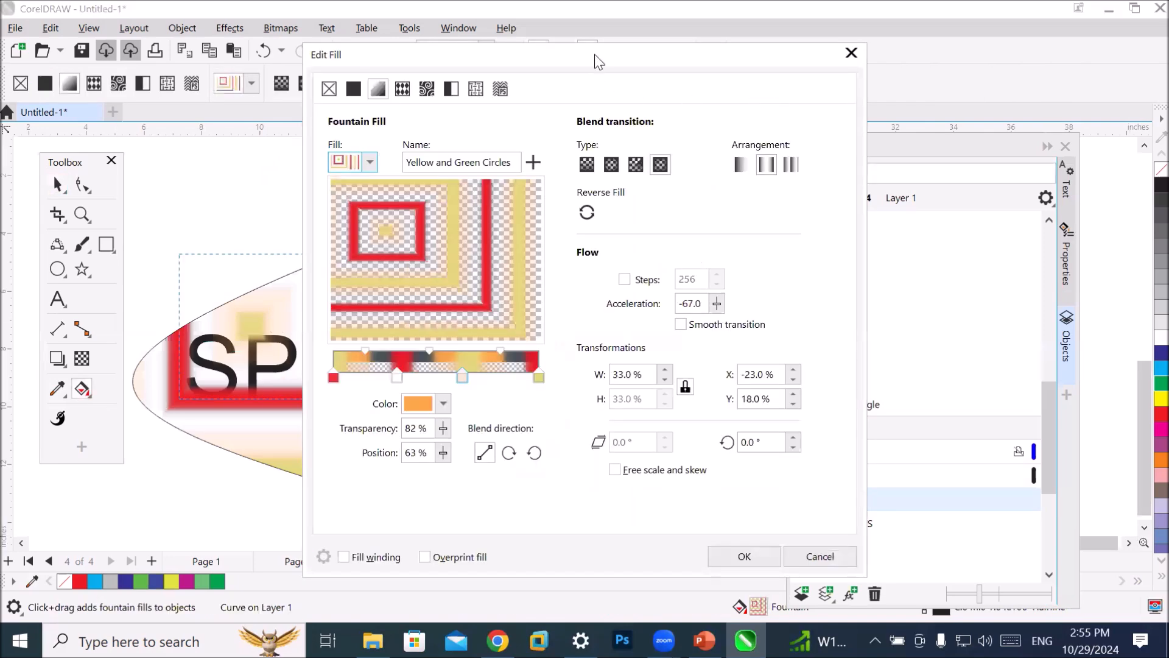
pyautogui.moveTo(600, 61); pyautogui.dragTo(898, 122)
pyautogui.click(651, 149)
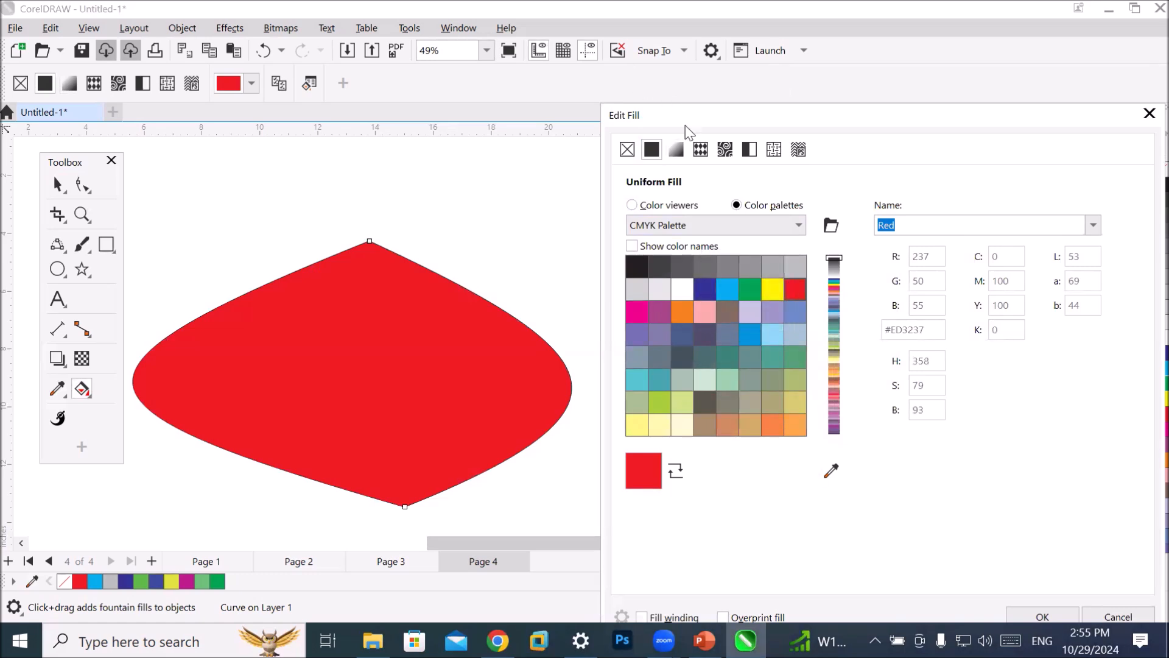
pyautogui.click(676, 151)
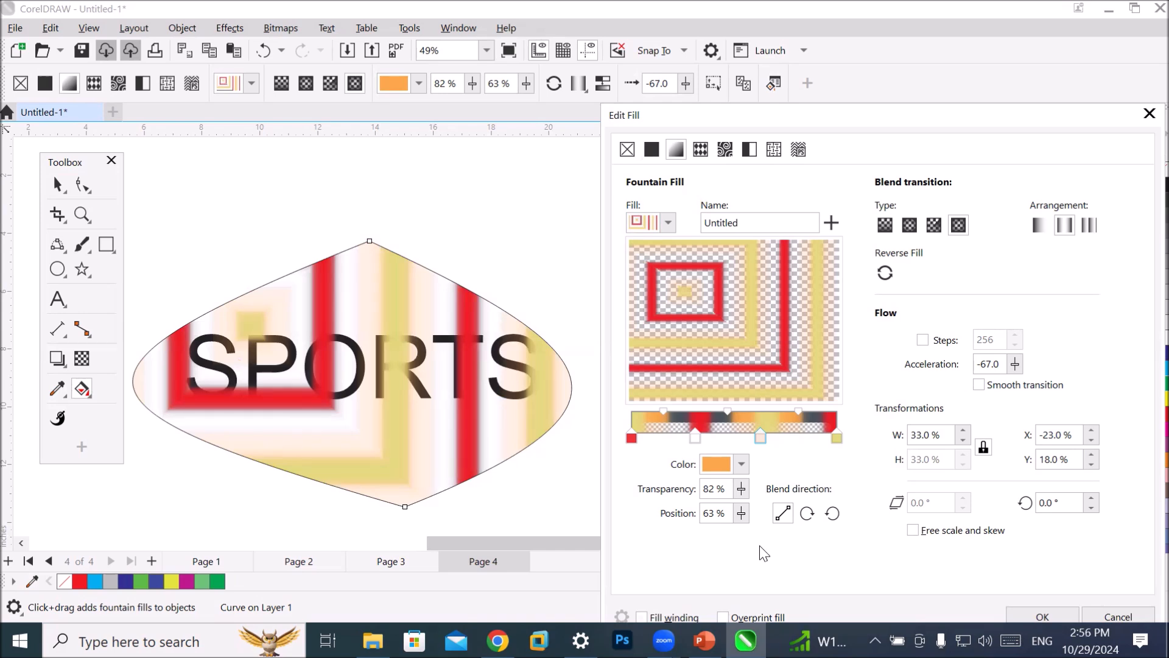
# Try the elliptical, conical and rectangular blend types on the fountain fill, ending with the linear type.
pyautogui.click(909, 225)
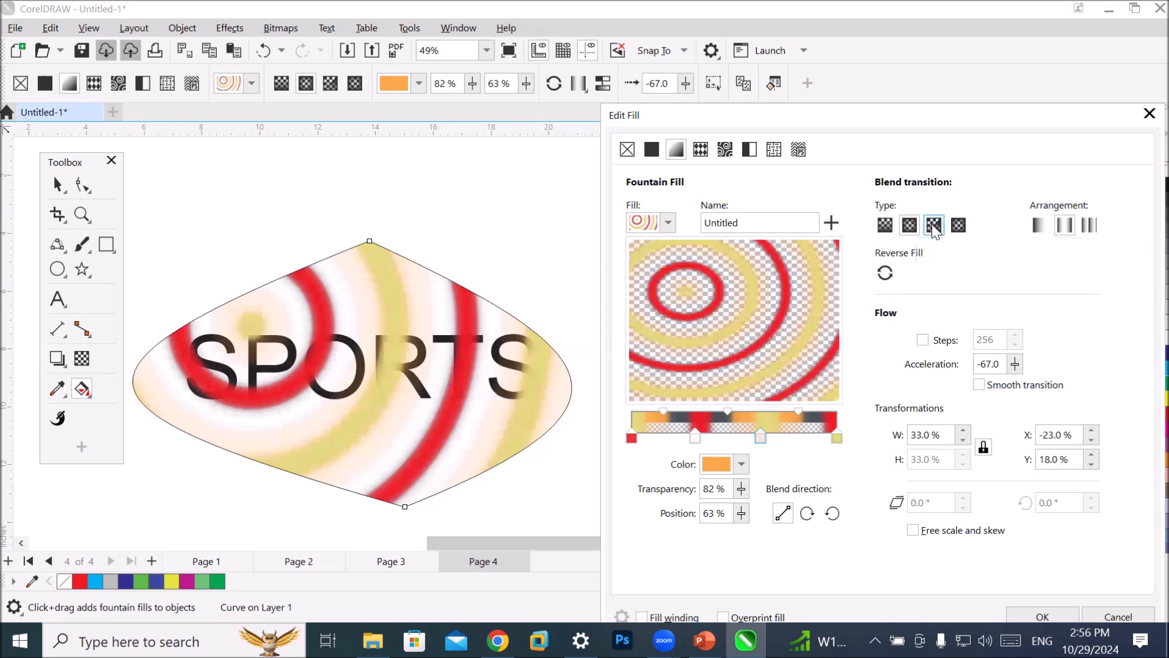
pyautogui.click(932, 227)
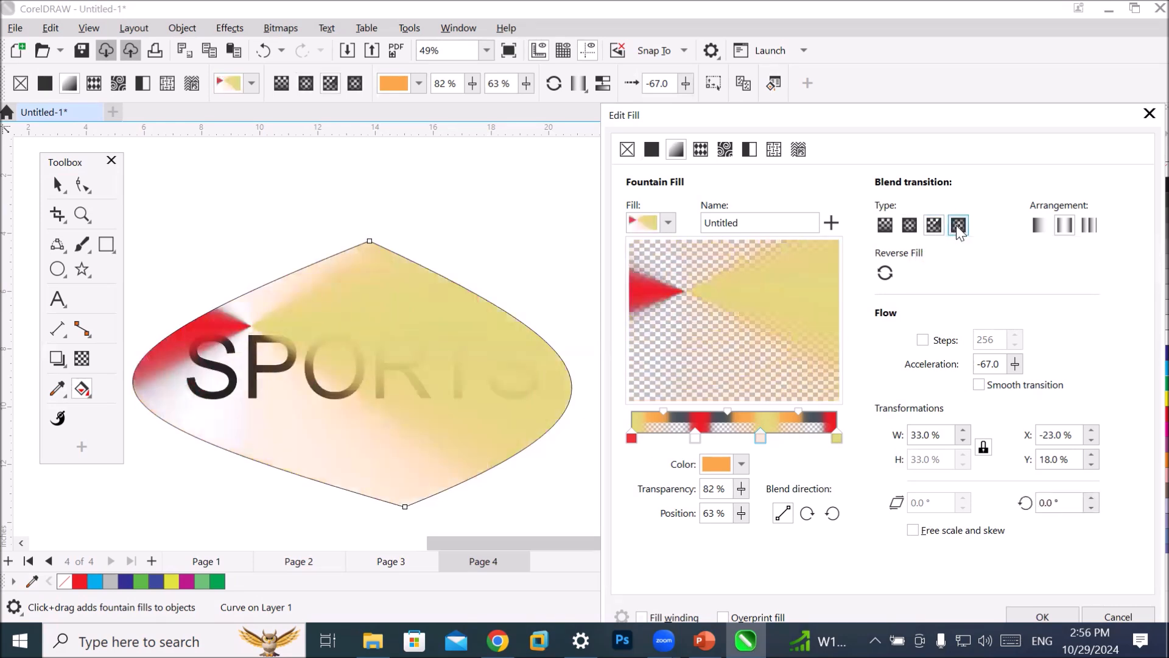
pyautogui.click(958, 227)
pyautogui.click(884, 226)
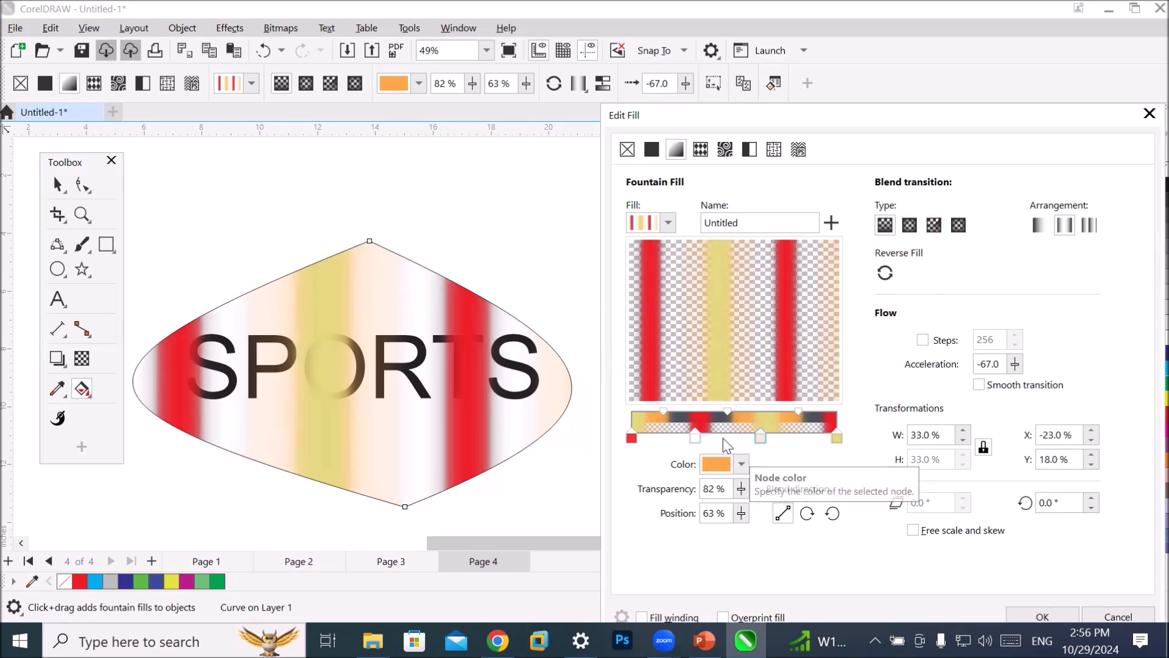
# Set the transparency of both the dark grey and the orange gradient nodes to 0%.
pyautogui.click(694, 437)
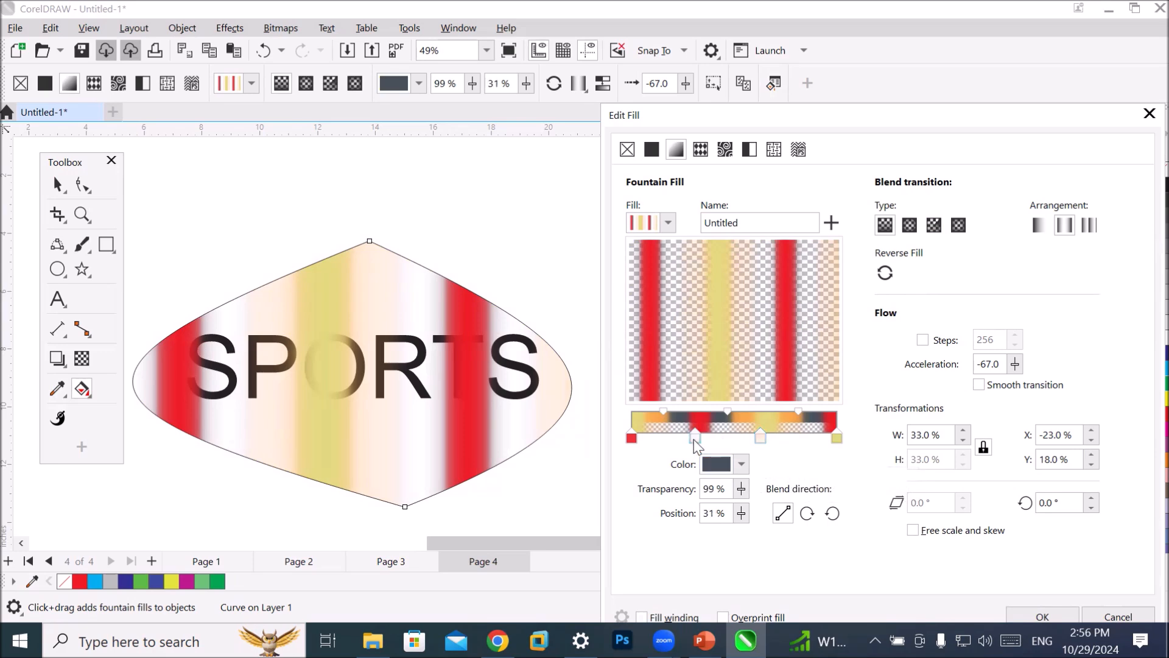
pyautogui.click(741, 489)
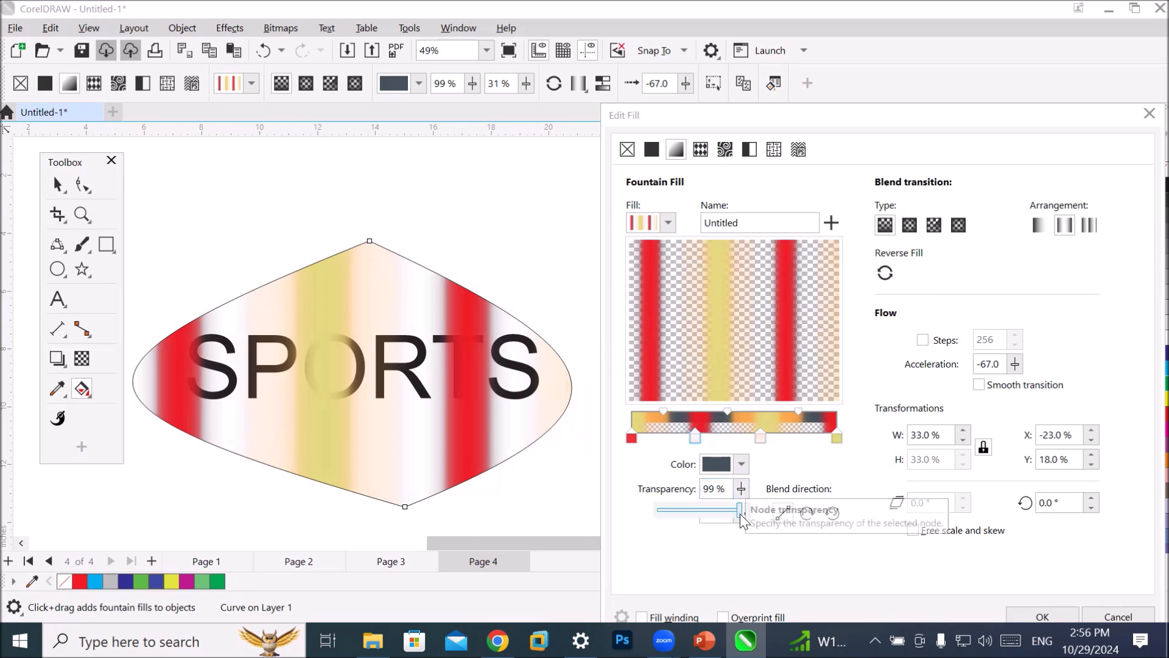
pyautogui.moveTo(742, 510); pyautogui.dragTo(618, 514)
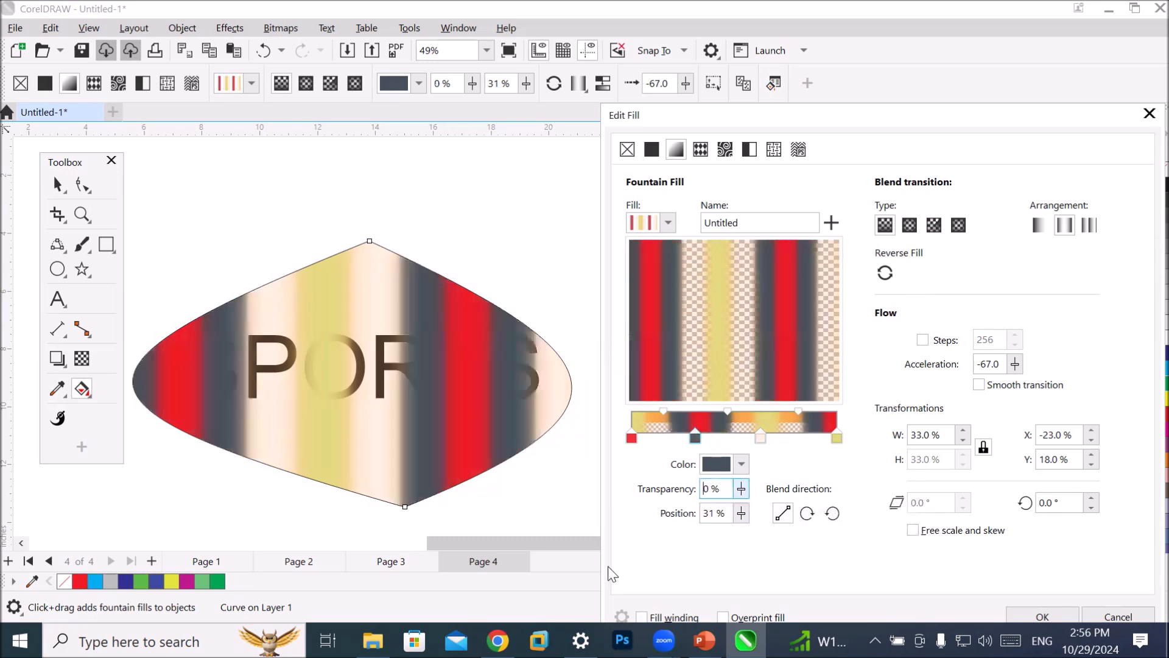
pyautogui.click(760, 437)
pyautogui.moveTo(729, 489); pyautogui.dragTo(666, 487)
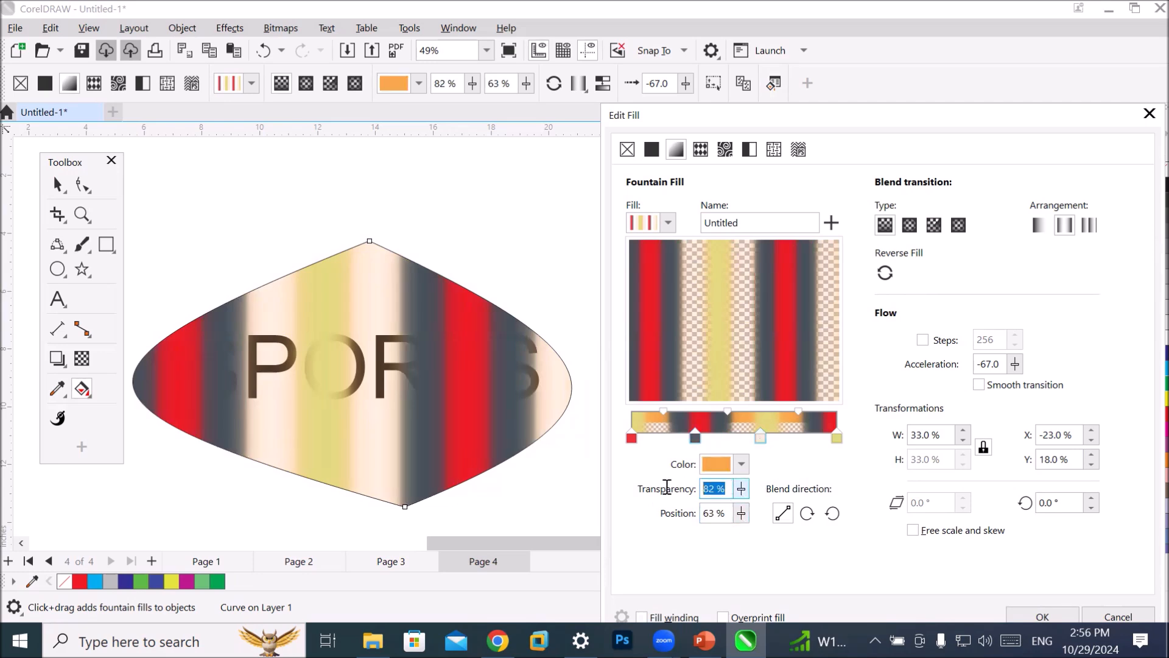
pyautogui.click(741, 488)
pyautogui.moveTo(741, 510); pyautogui.dragTo(636, 521)
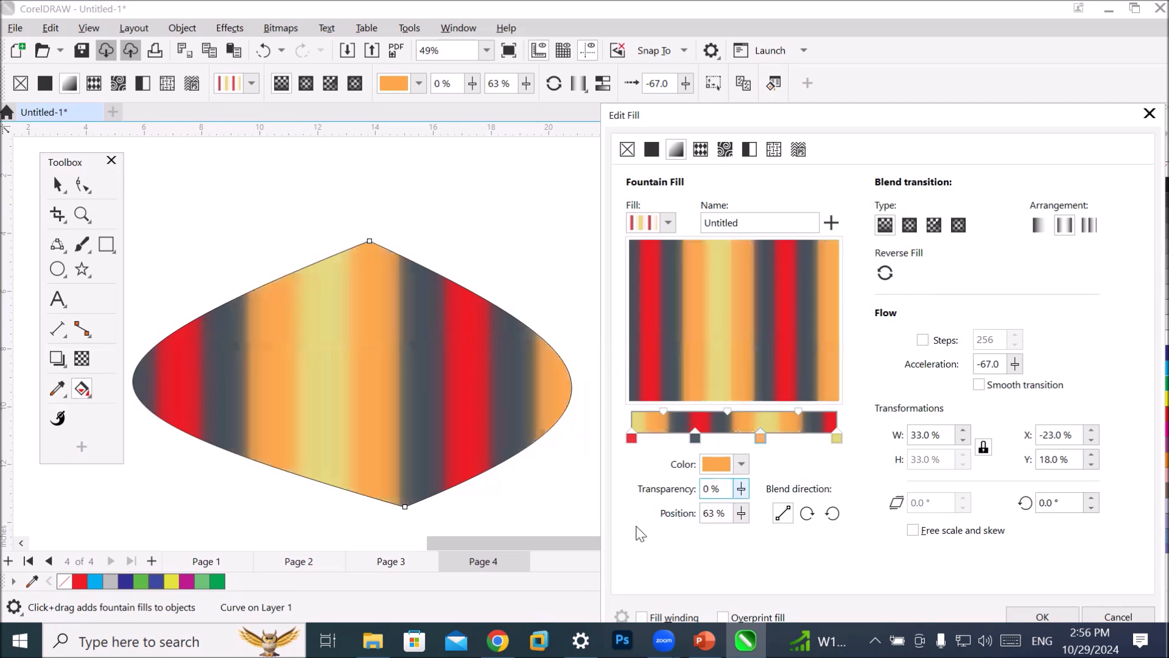
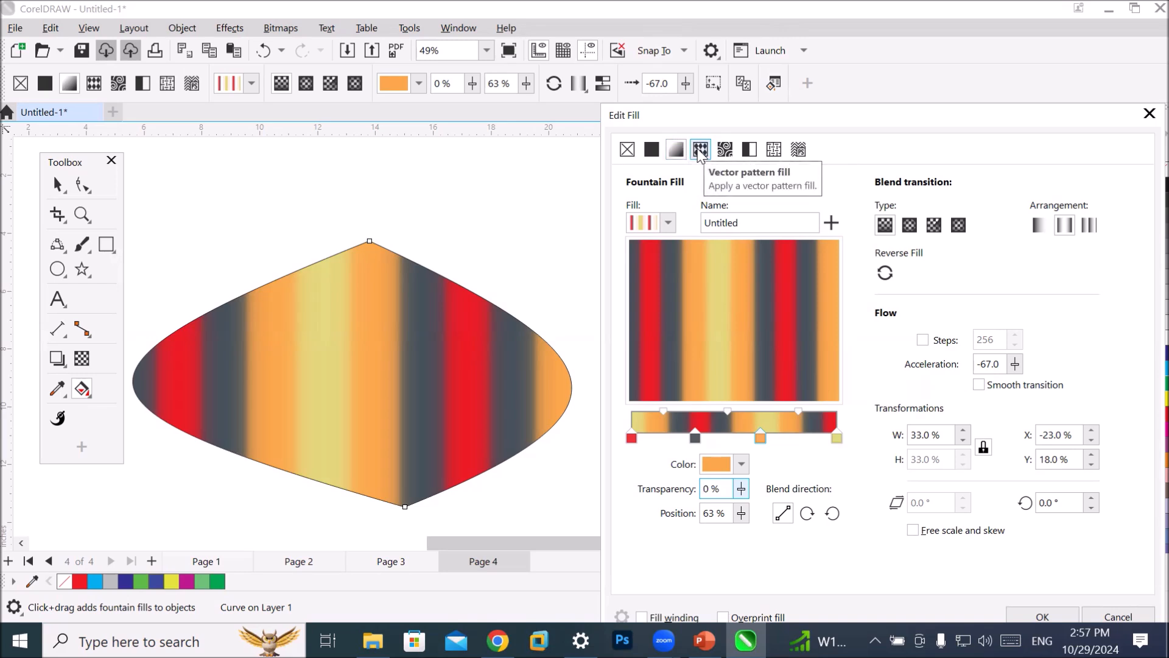
# Fill the curve with the Mountain vector pattern and apply the change.
pyautogui.click(700, 151)
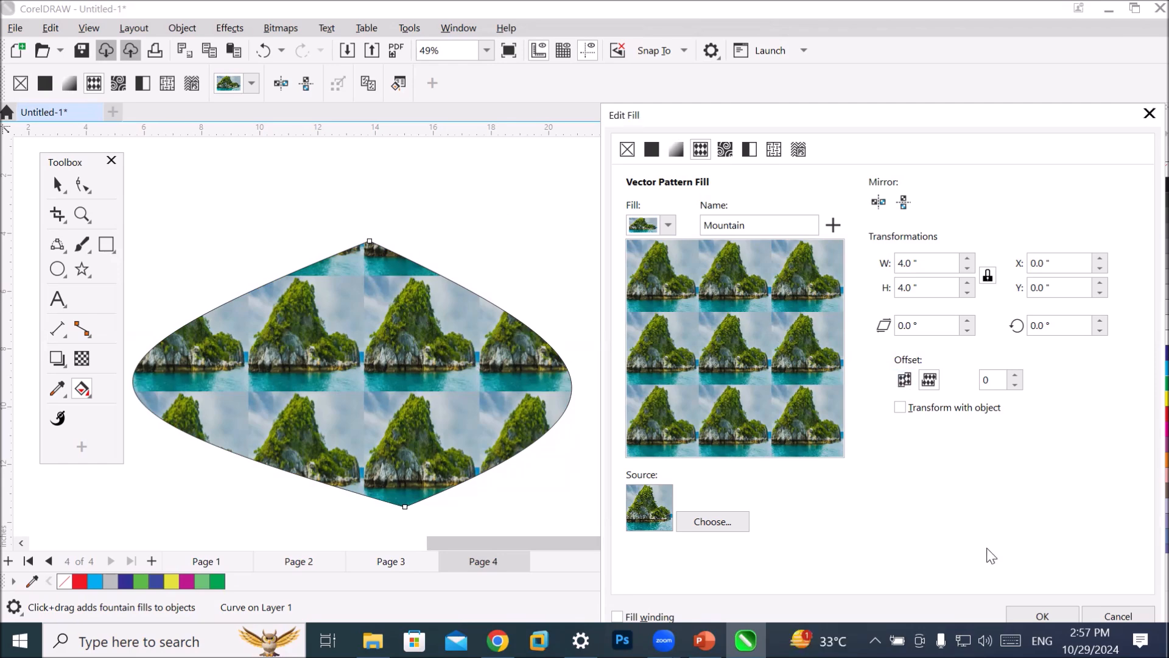
pyautogui.click(1035, 616)
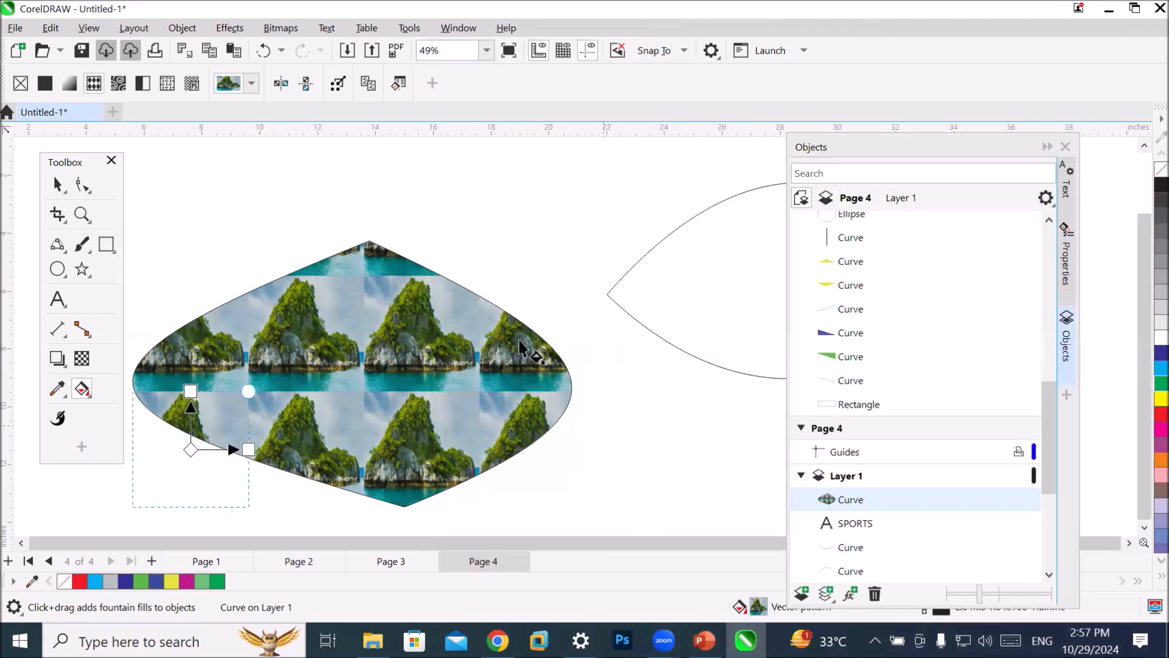
# Draw a circle about 2.3 inches wide on the empty area below the patterned curve and fill it red.
pyautogui.scroll(-2, 326, 217)
pyautogui.scroll(-2, 346, 332)
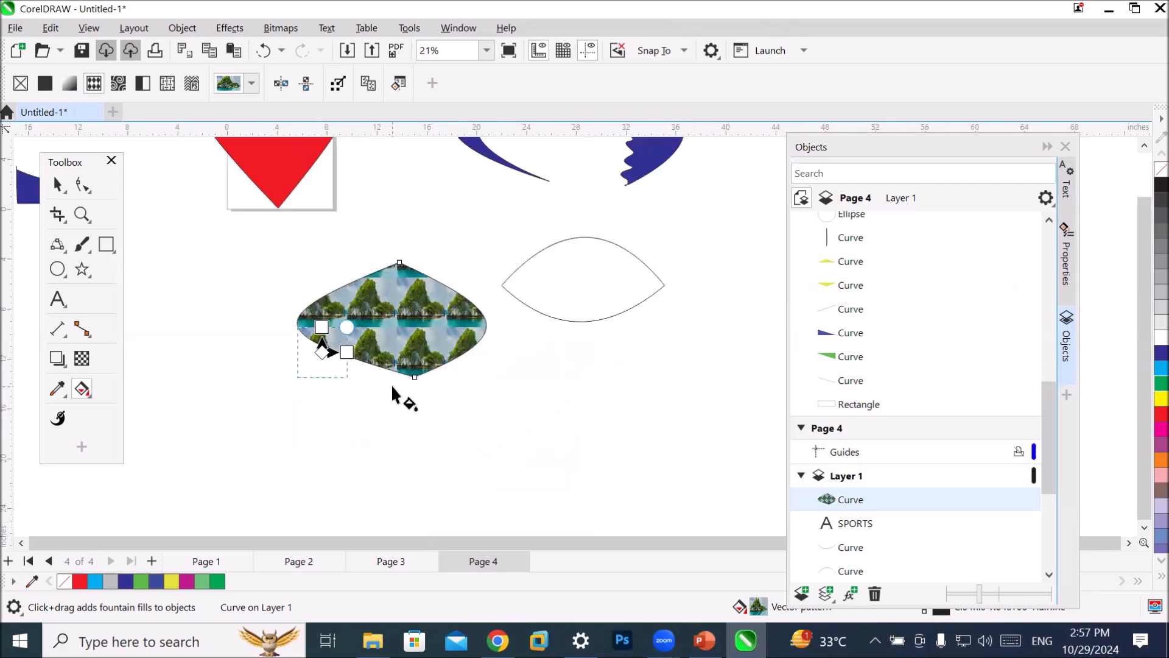
pyautogui.click(57, 271)
pyautogui.moveTo(213, 405); pyautogui.dragTo(253, 445)
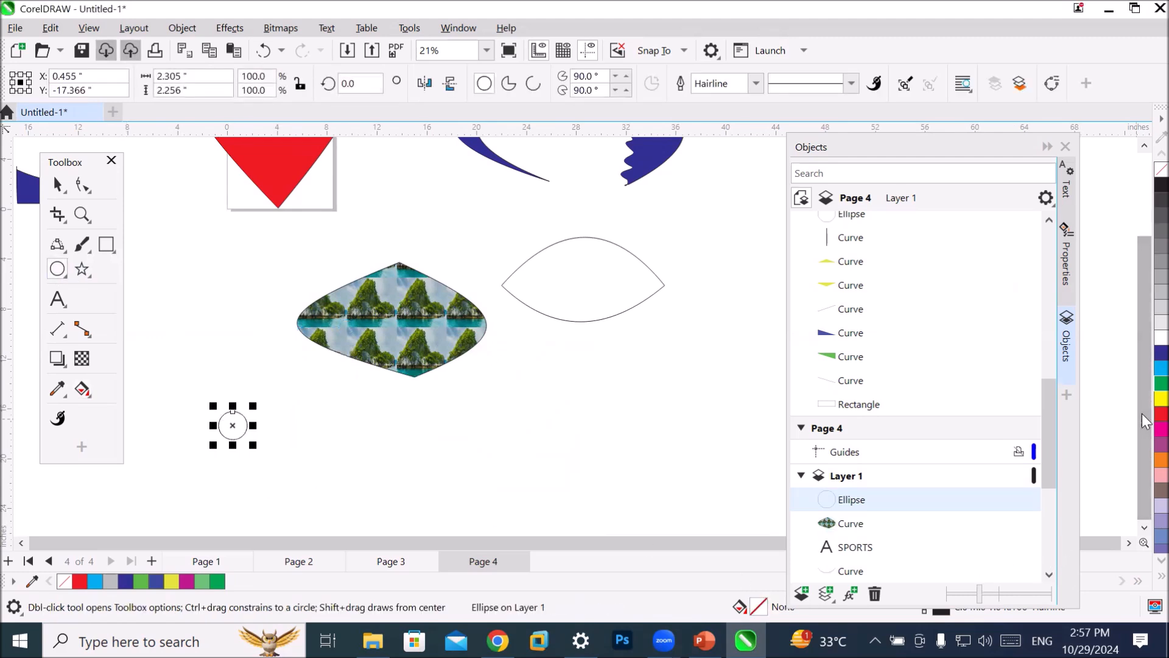
pyautogui.click(1162, 413)
# Duplicate the red circle slightly to its right and repeat the duplication five times to form an overlapping row.
pyautogui.click(57, 184)
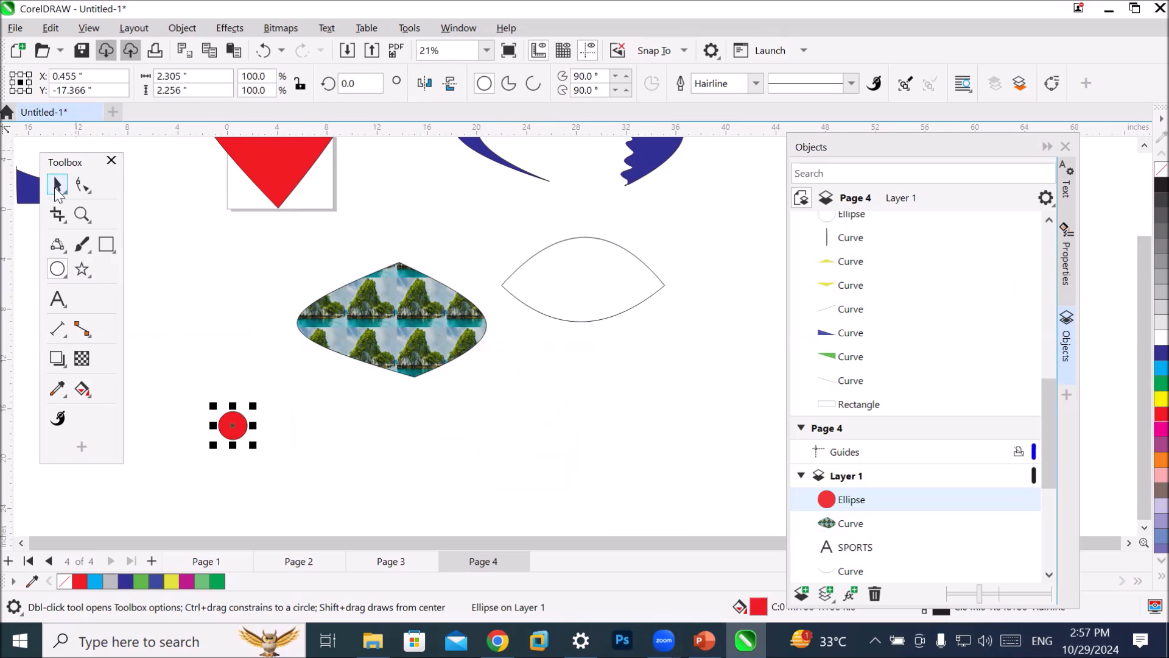
pyautogui.moveTo(232, 425)
pyautogui.mouseDown()
pyautogui.moveTo(266, 422)
pyautogui.moveTo(254, 426)
pyautogui.mouseUp()
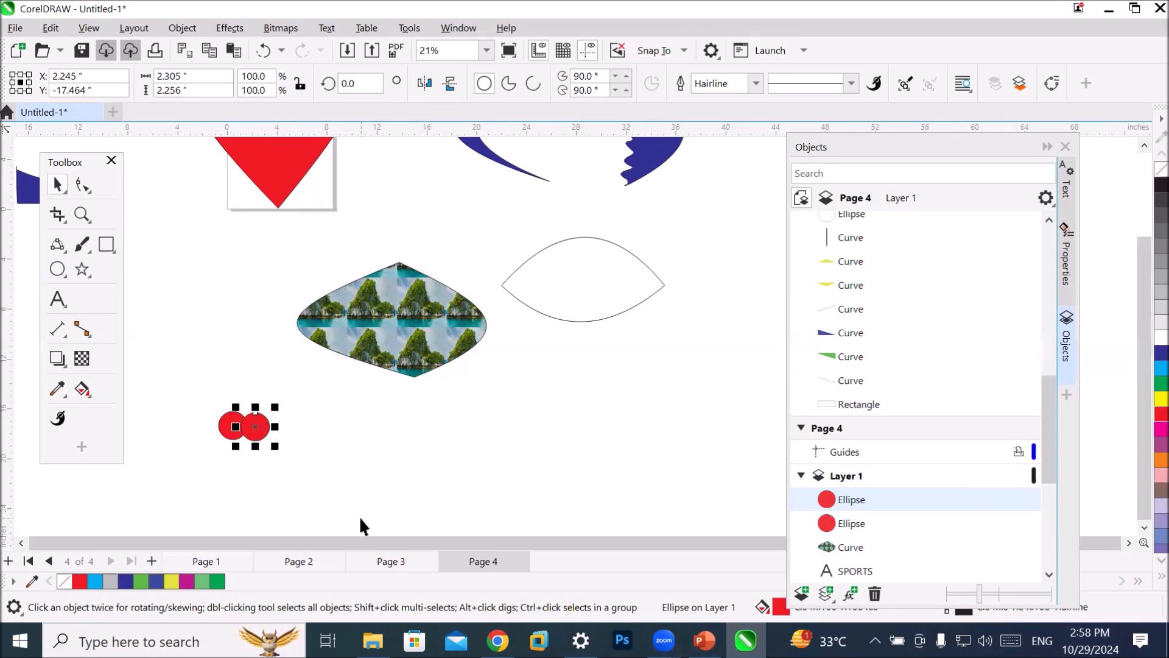
pyautogui.hotkey('ctrl', 'r')
pyautogui.hotkey('ctrl', 'r')
pyautogui.hotkey('ctrl', 'r')
pyautogui.hotkey('ctrl', 'r')
pyautogui.hotkey('ctrl', 'r')
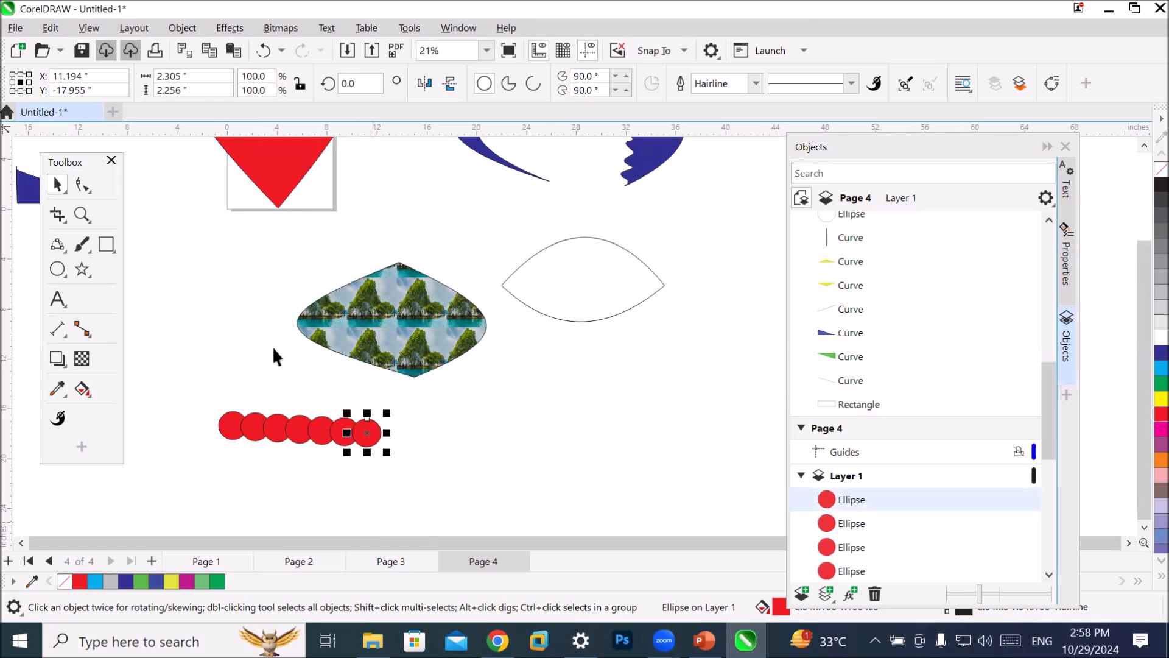
# Draw a rectangle about 14.5 by 2.2 inches over the lower half of the circle row and fill it cyan.
pyautogui.click(106, 244)
pyautogui.moveTo(210, 432); pyautogui.dragTo(391, 460)
pyautogui.click(1158, 369)
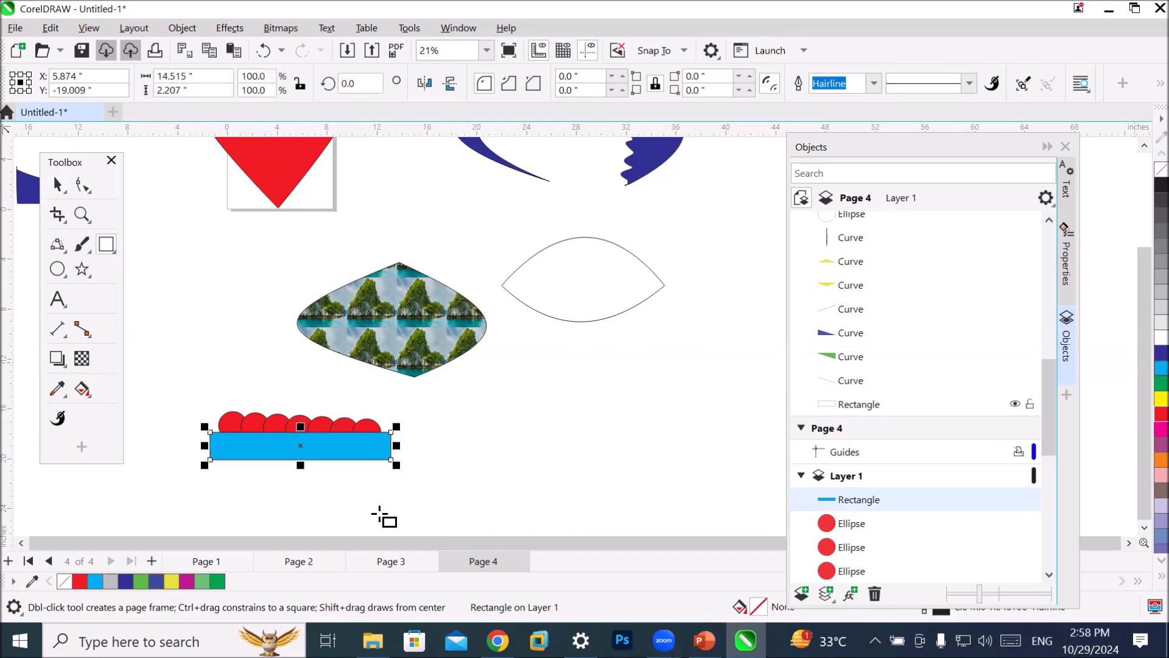
# Select the red circle row with the cyan rectangle and start creating a pattern fill of type Vector from them.
pyautogui.click(59, 188)
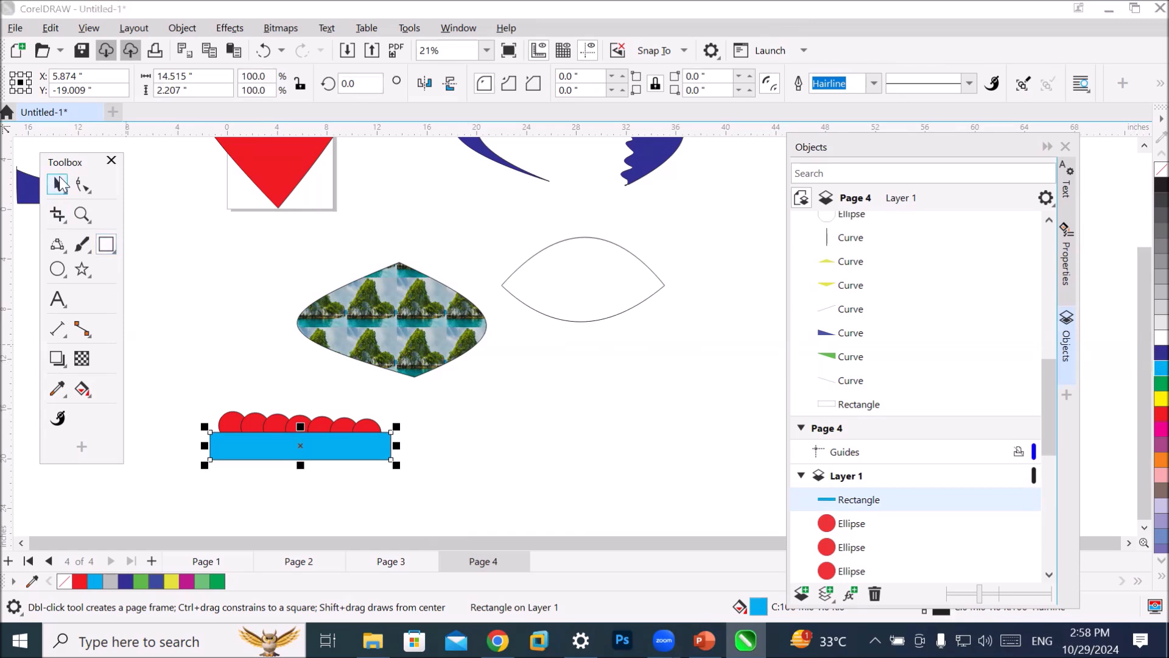
pyautogui.moveTo(182, 402); pyautogui.dragTo(403, 474)
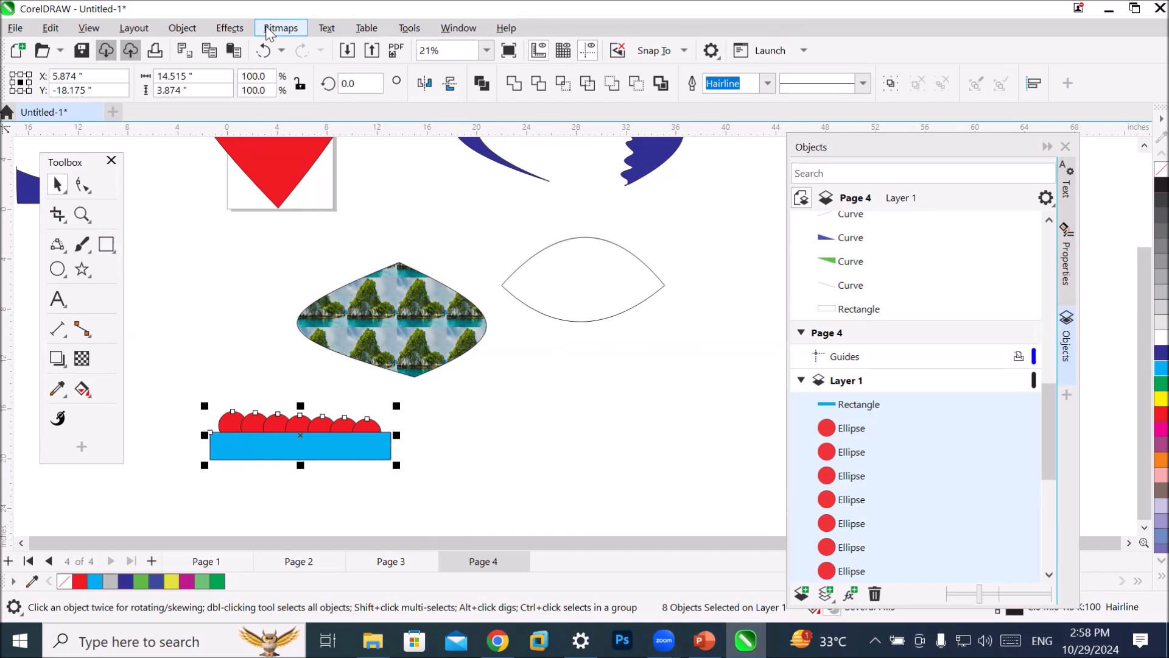
pyautogui.click(182, 28)
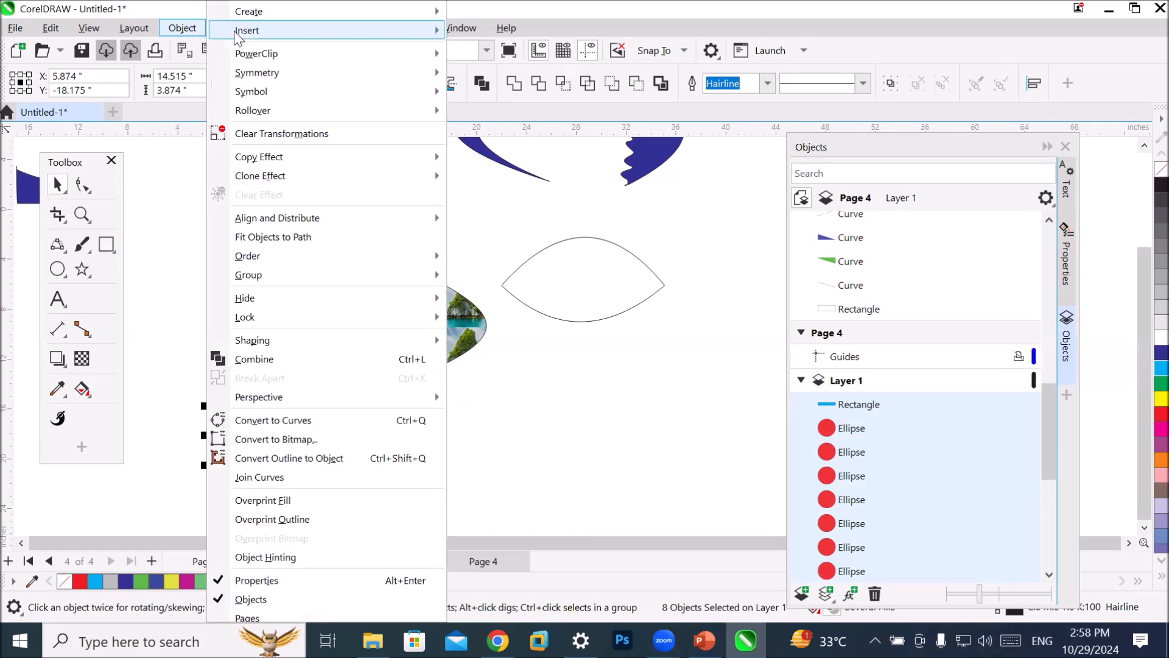
pyautogui.moveTo(280, 44)
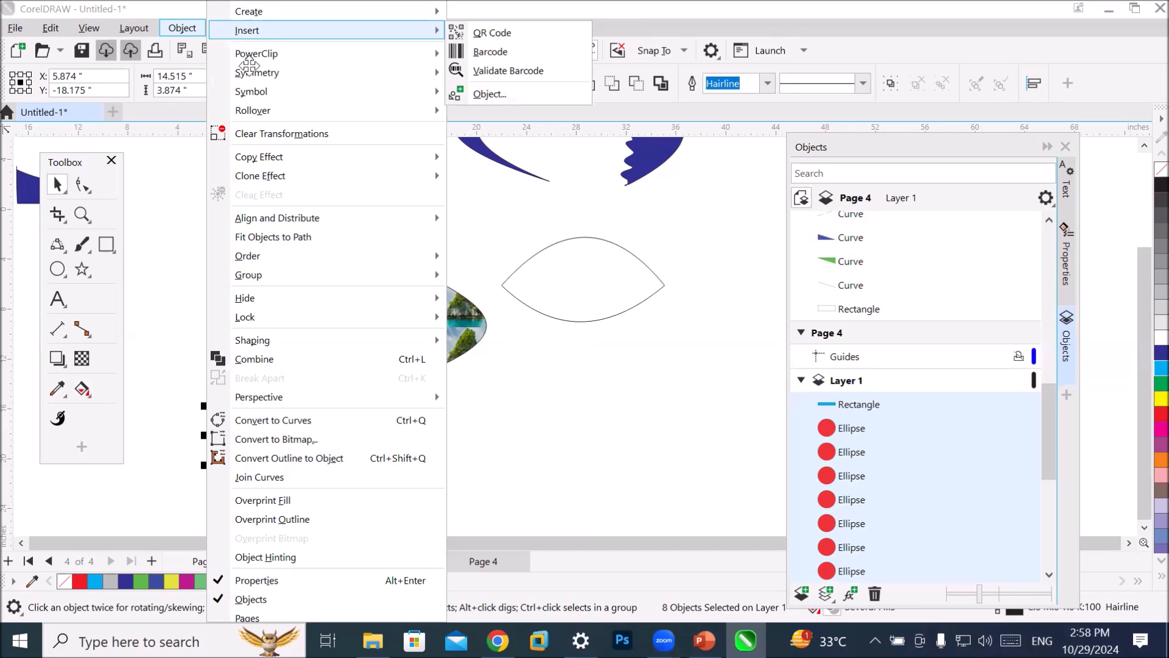
pyautogui.moveTo(256, 11)
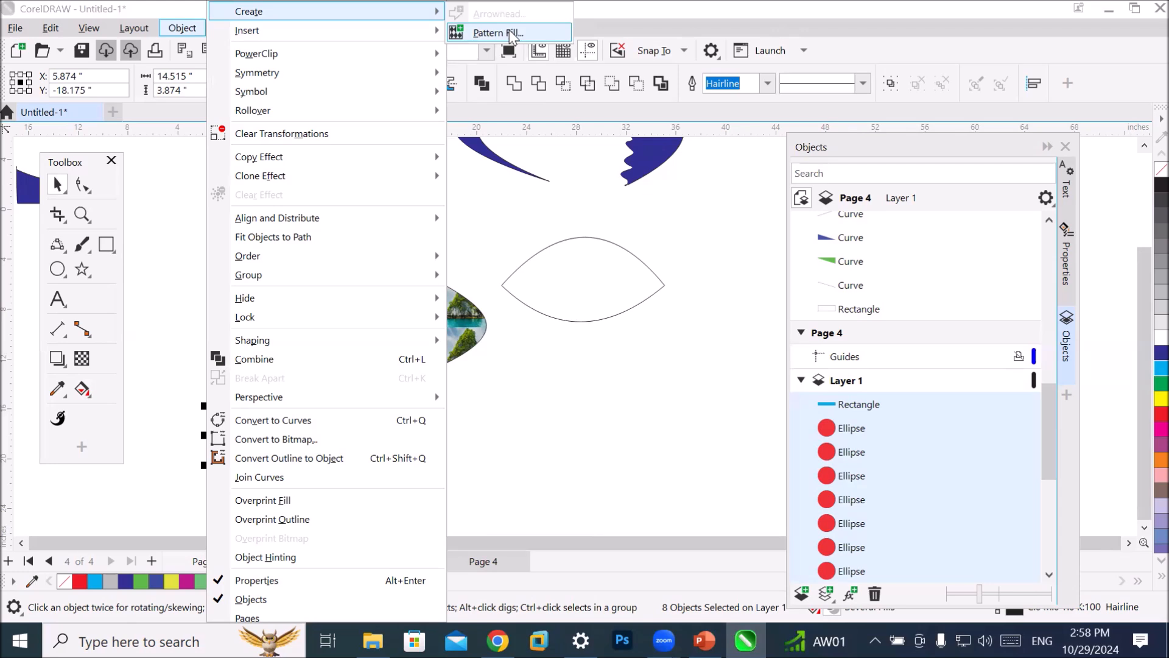
pyautogui.click(511, 34)
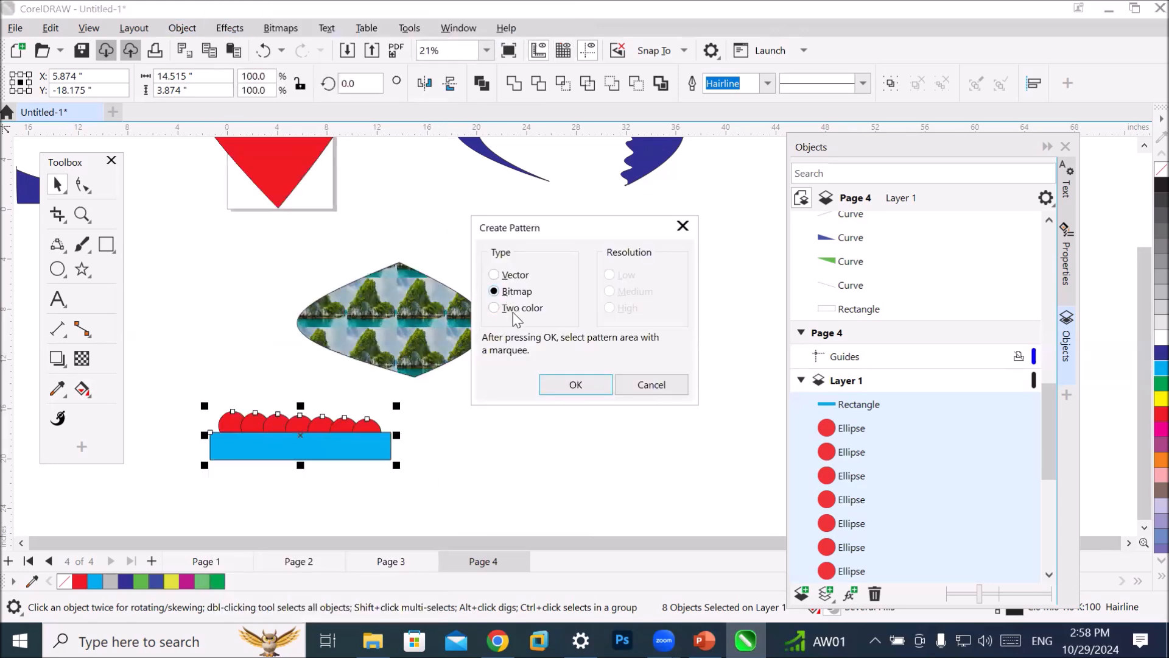
pyautogui.click(516, 278)
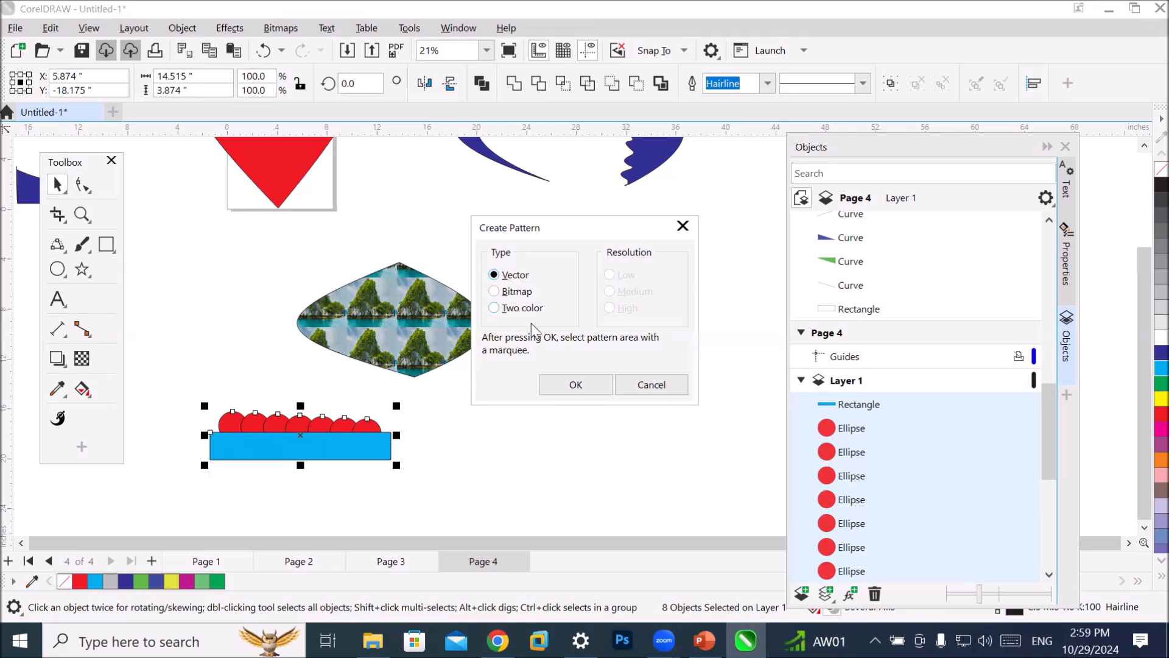
pyautogui.click(575, 384)
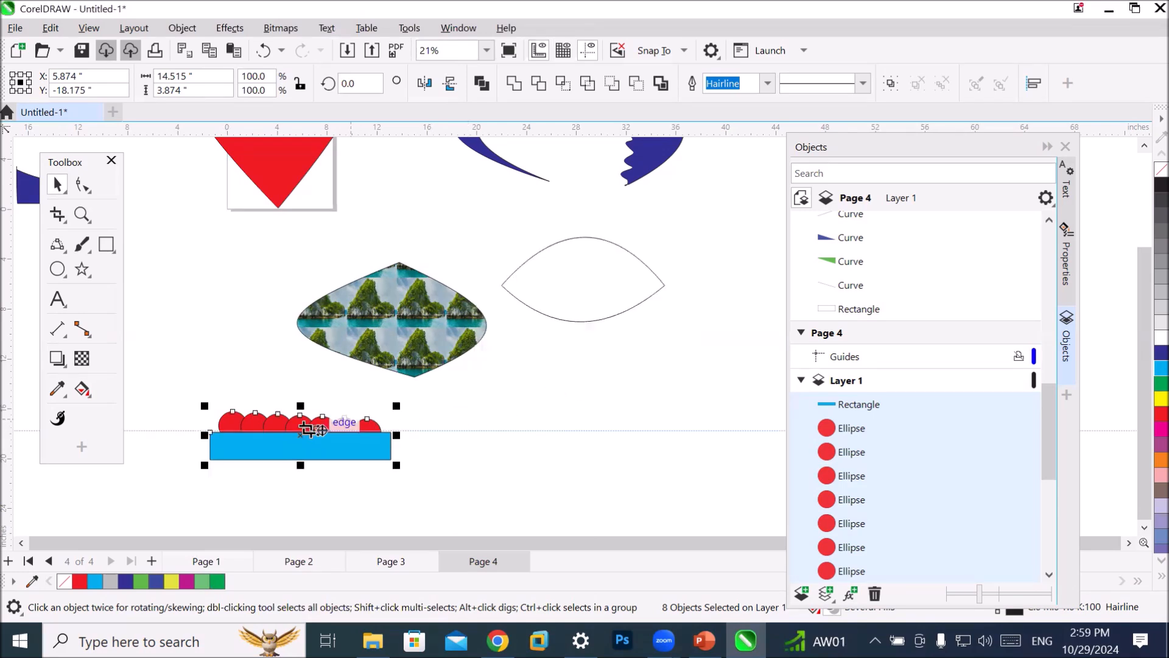
# Mark a pattern area of about 6.3 by 2.4 inches across the first circles and the rectangle, and accept it.
pyautogui.moveTo(227, 421); pyautogui.dragTo(304, 449)
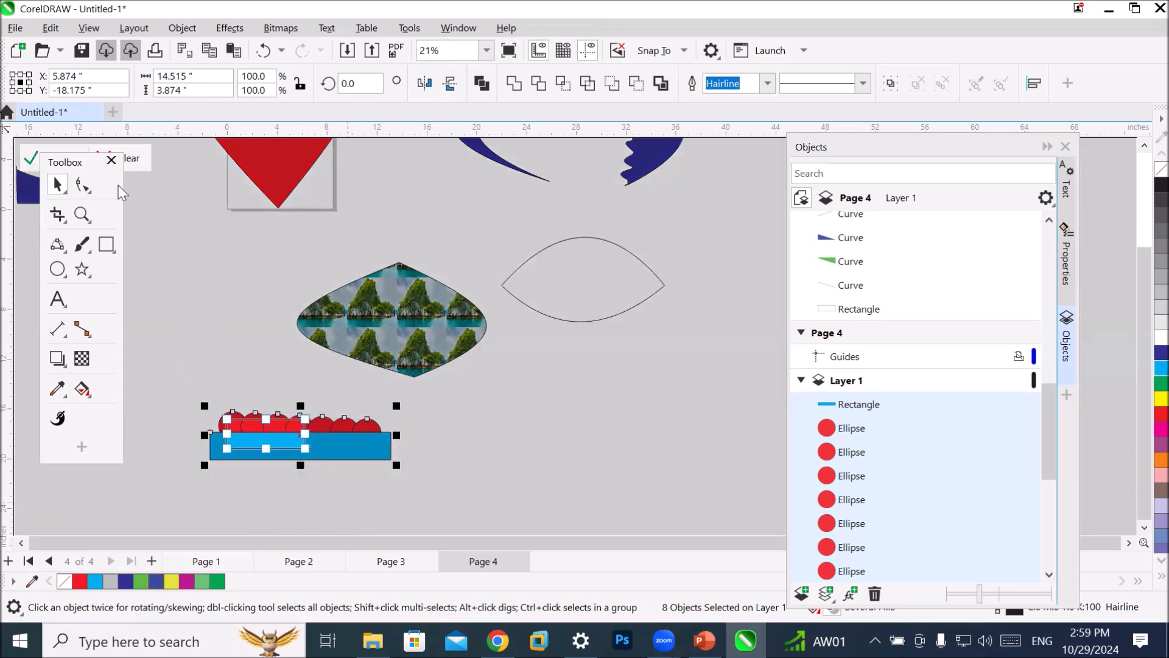
pyautogui.moveTo(73, 163); pyautogui.dragTo(132, 364)
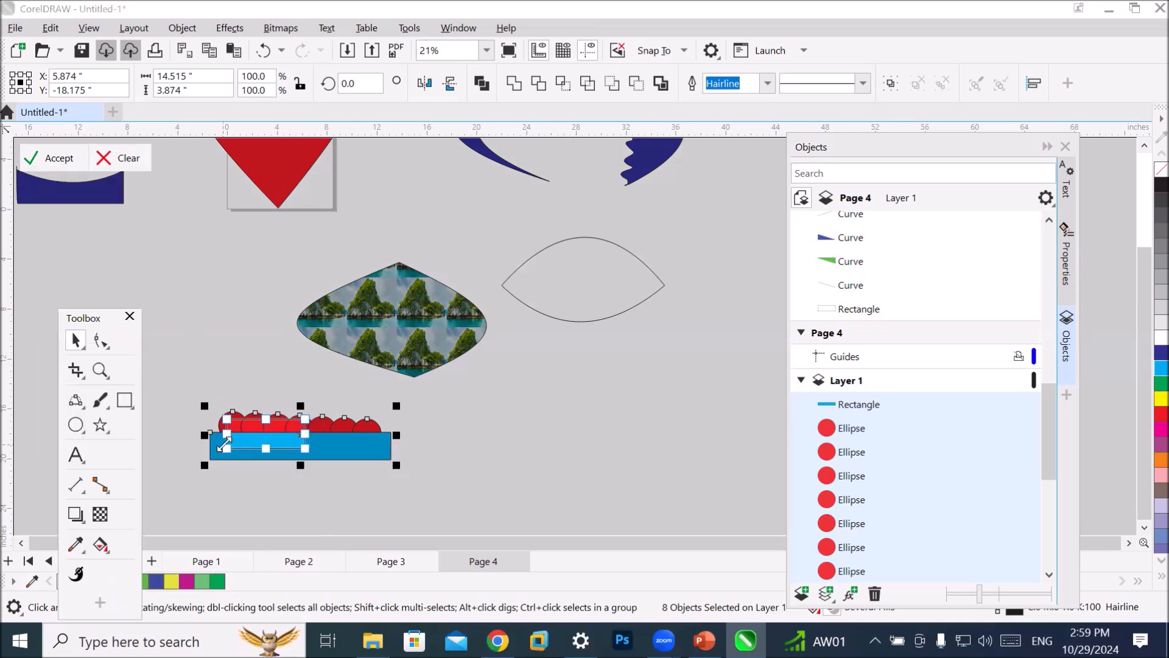
pyautogui.click(72, 162)
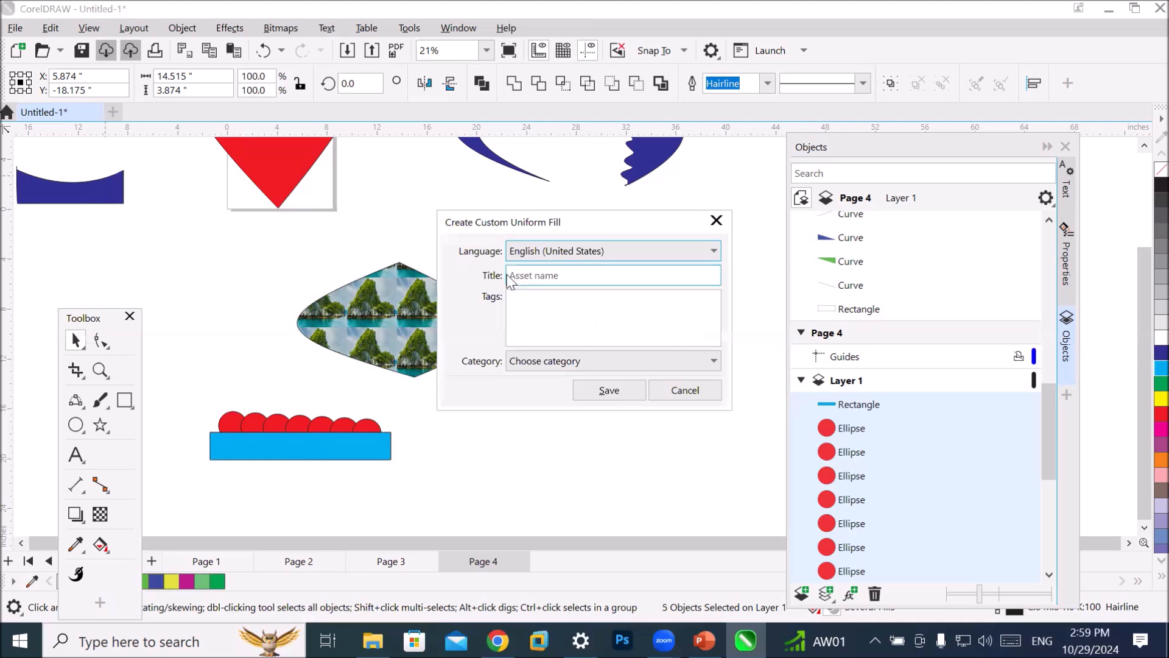
# Title the custom fill circlerectagle, assign it to the Abstract category and save it.
pyautogui.click(590, 273)
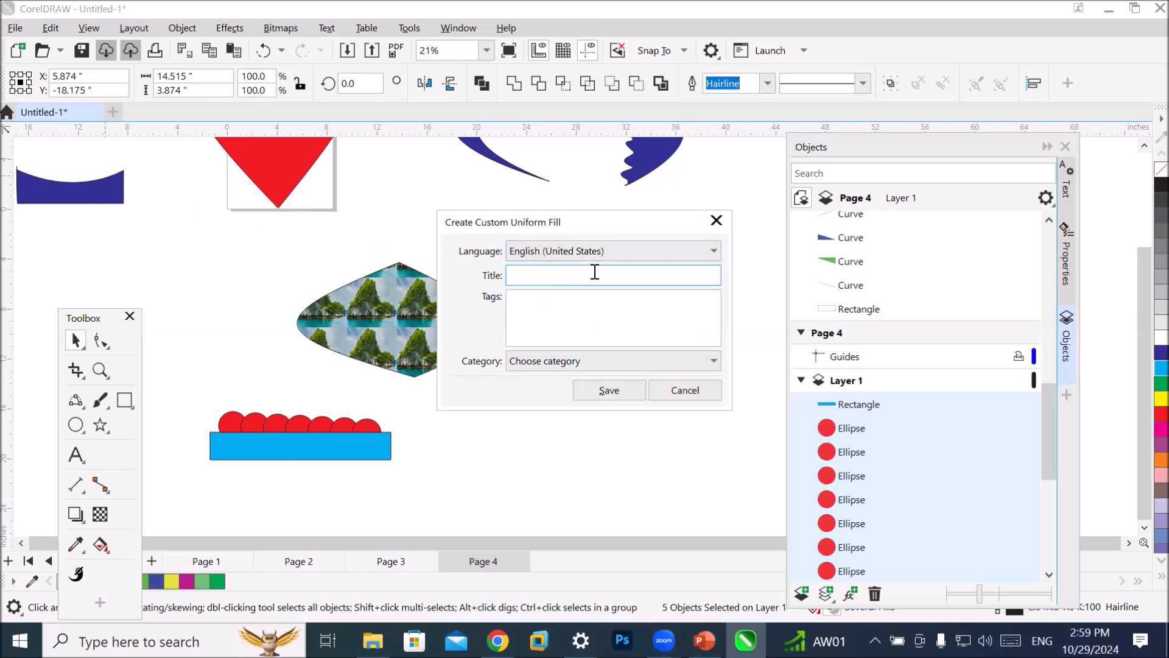
pyautogui.write('cire')
pyautogui.press('BackSpace')
pyautogui.write('clered')
pyautogui.write('tagle')
pyautogui.click(615, 367)
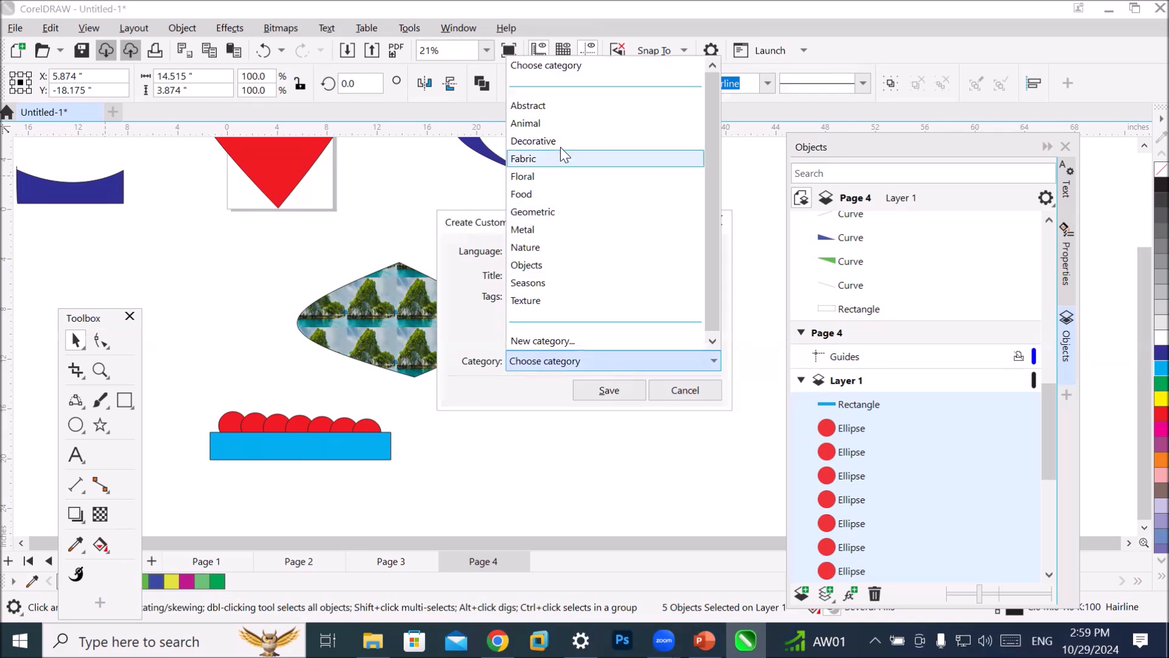
pyautogui.click(567, 106)
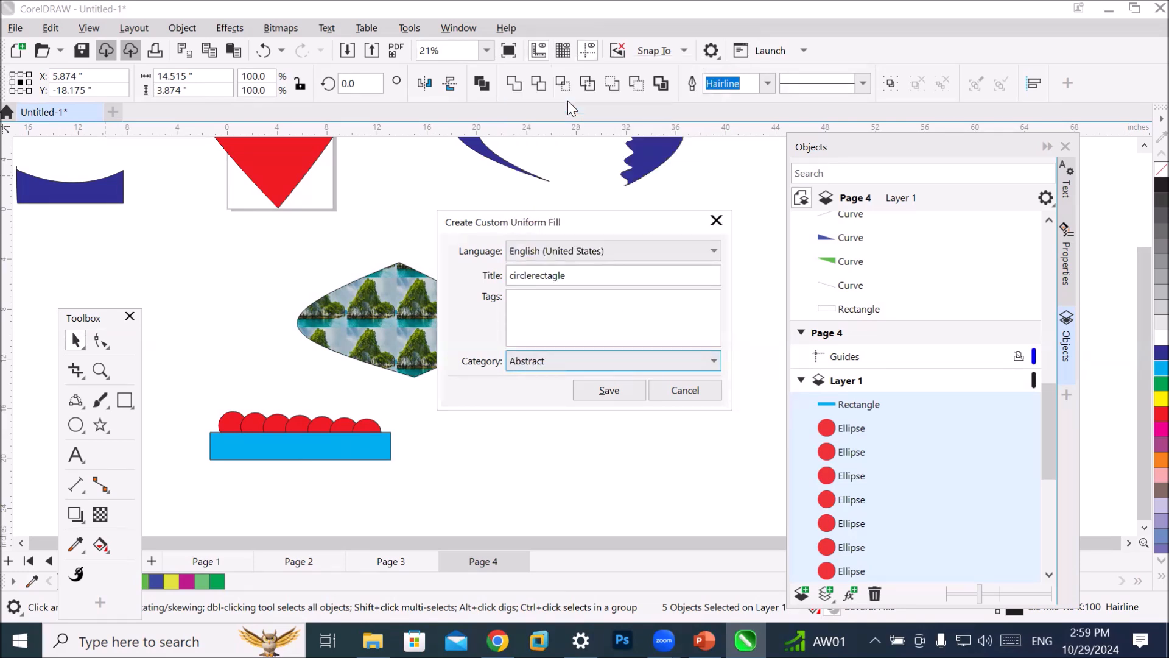
pyautogui.click(609, 390)
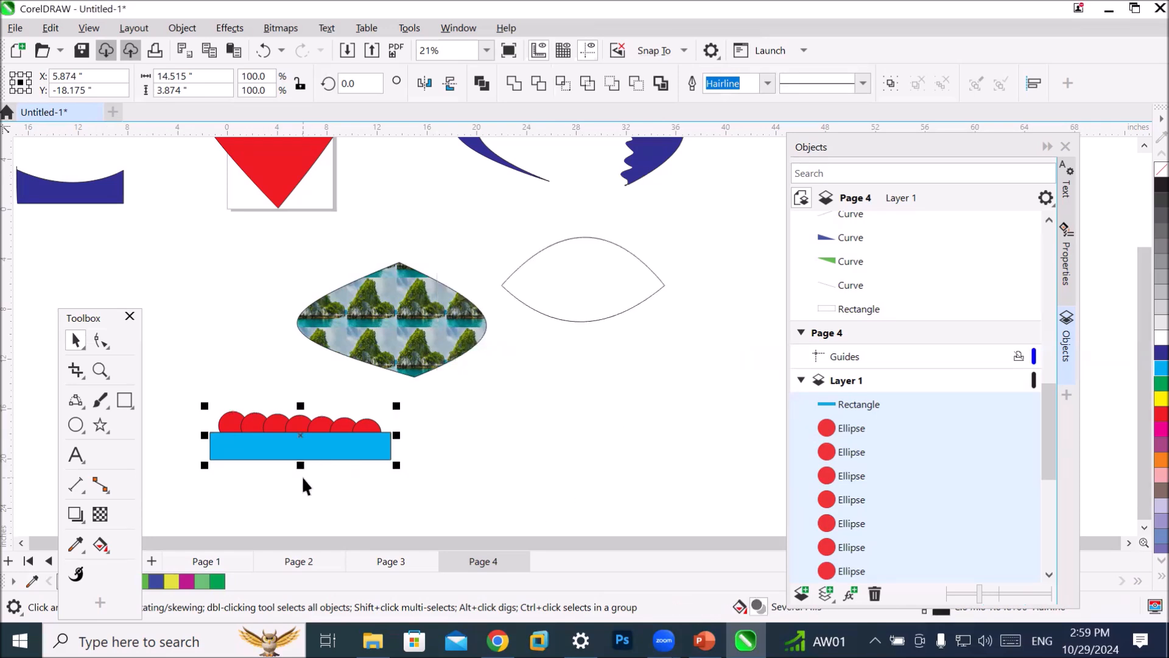
# Fill the mountain-patterned curve with the custom red and cyan circlerectagle vector pattern.
pyautogui.click(75, 339)
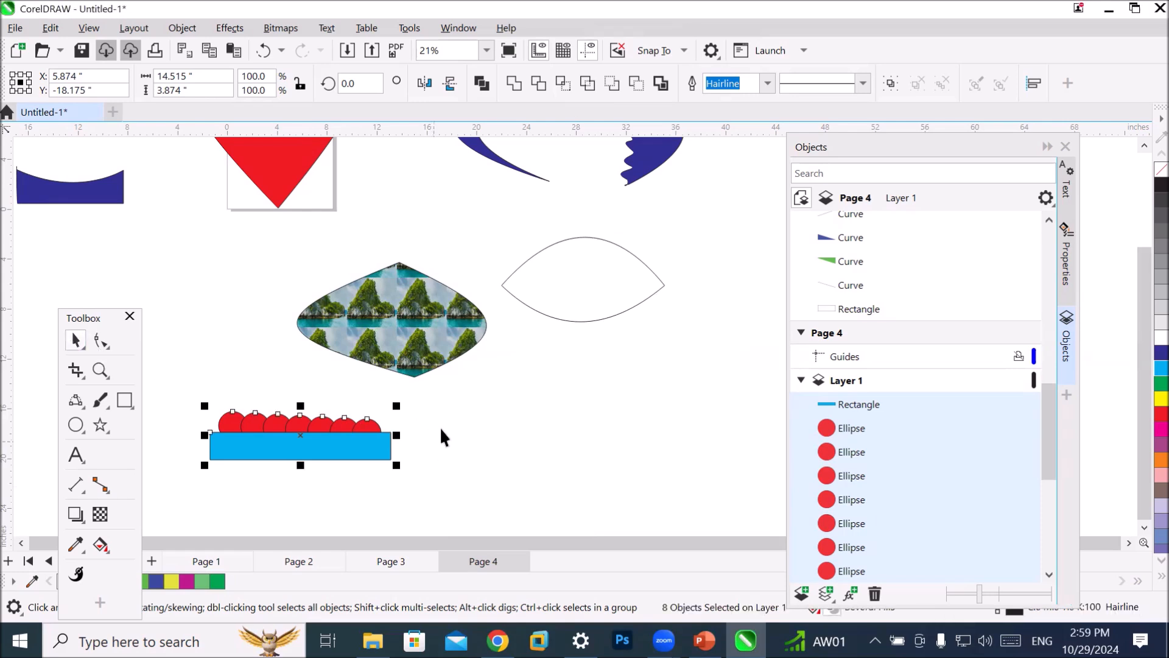
pyautogui.scroll(3, 433, 369)
pyautogui.click(411, 393)
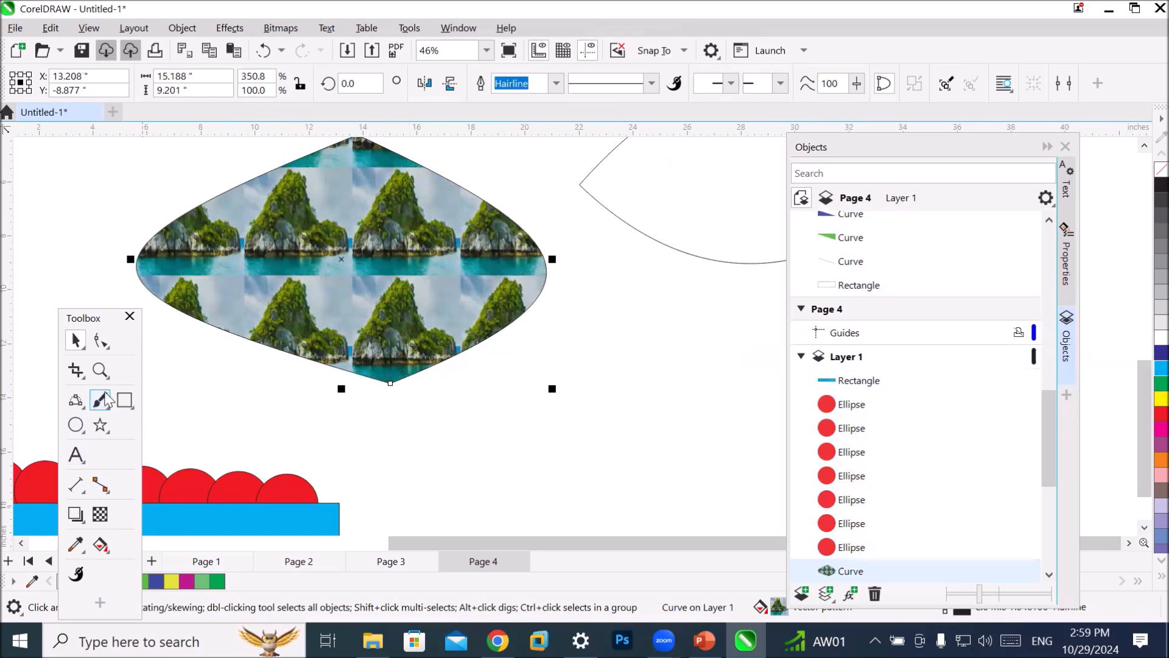
pyautogui.click(103, 318)
pyautogui.moveTo(102, 317); pyautogui.dragTo(58, 201)
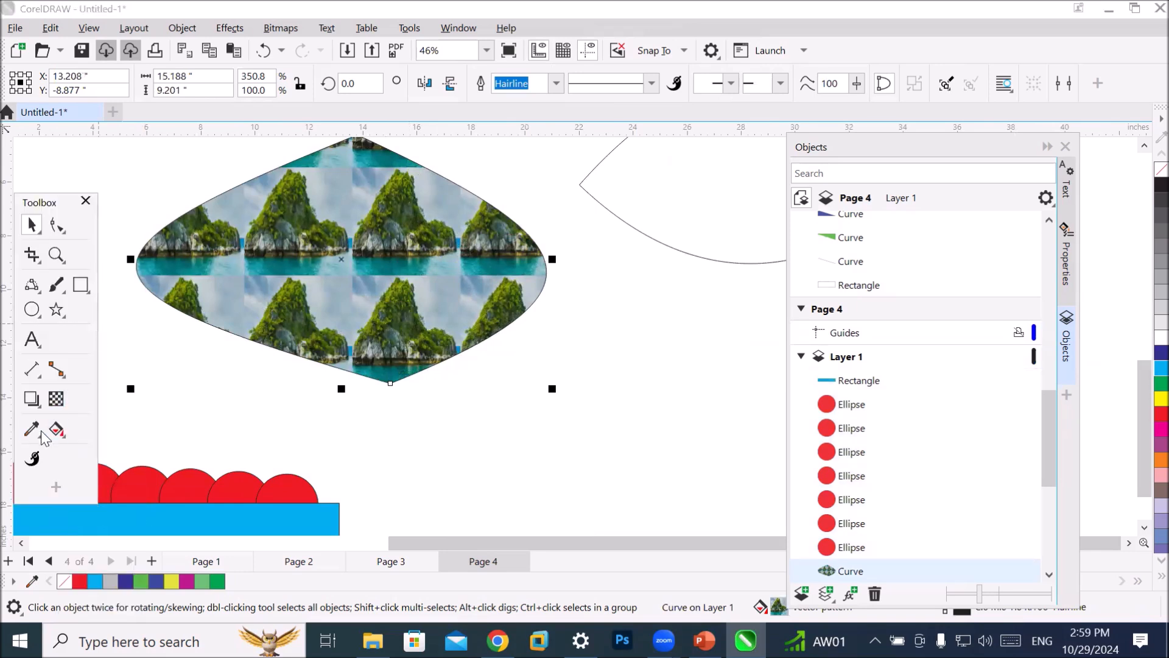
pyautogui.click(56, 429)
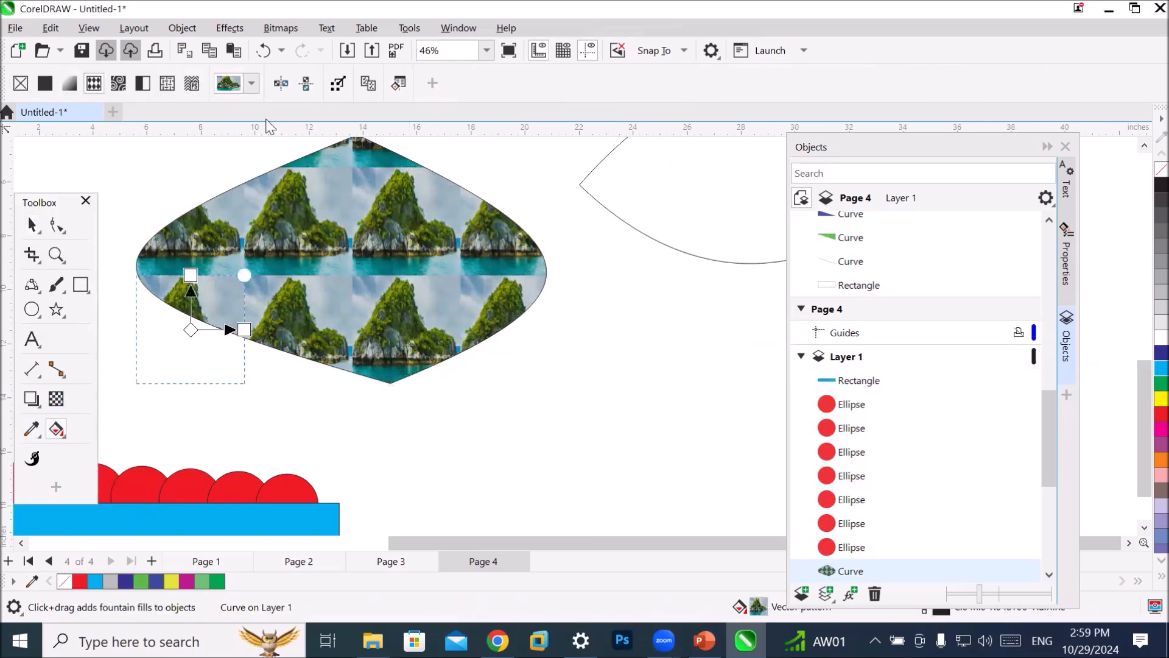
pyautogui.click(253, 84)
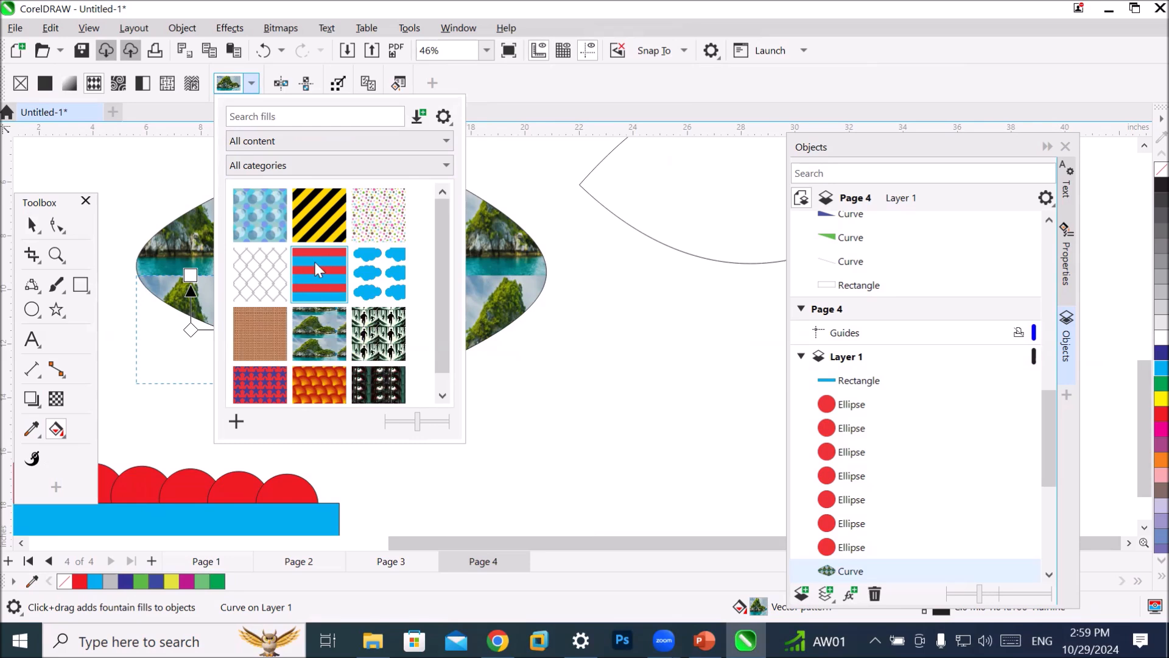
pyautogui.click(319, 283)
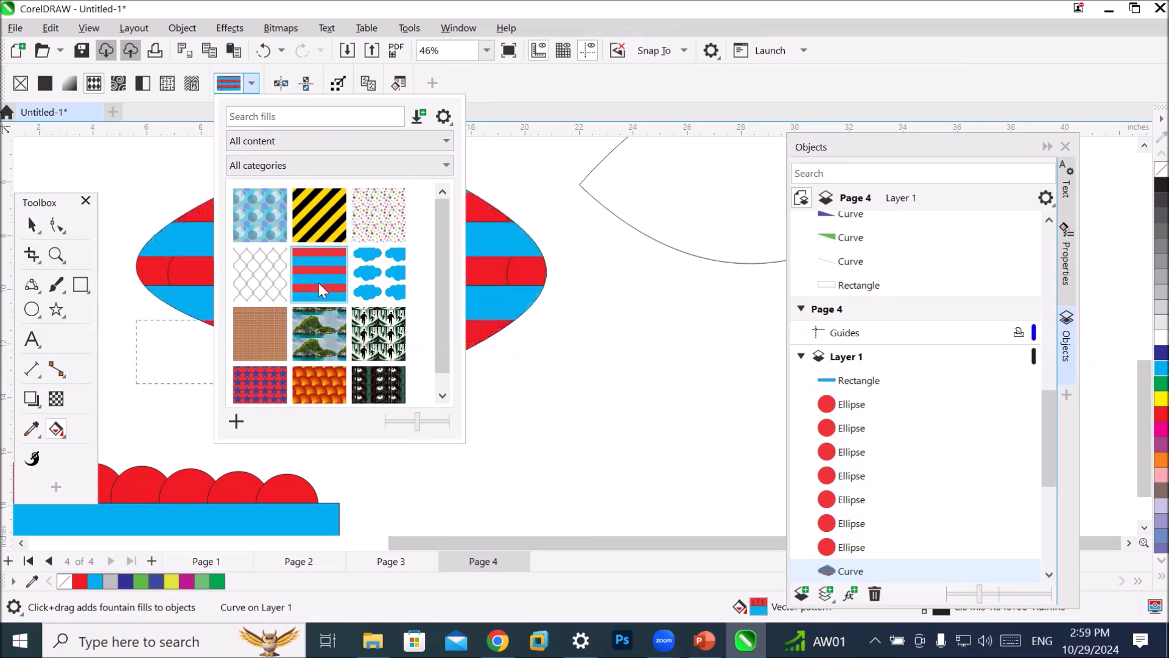
# Browse the available vector fills and filter them to the Abstract category.
pyautogui.scroll(-1, 446, 338)
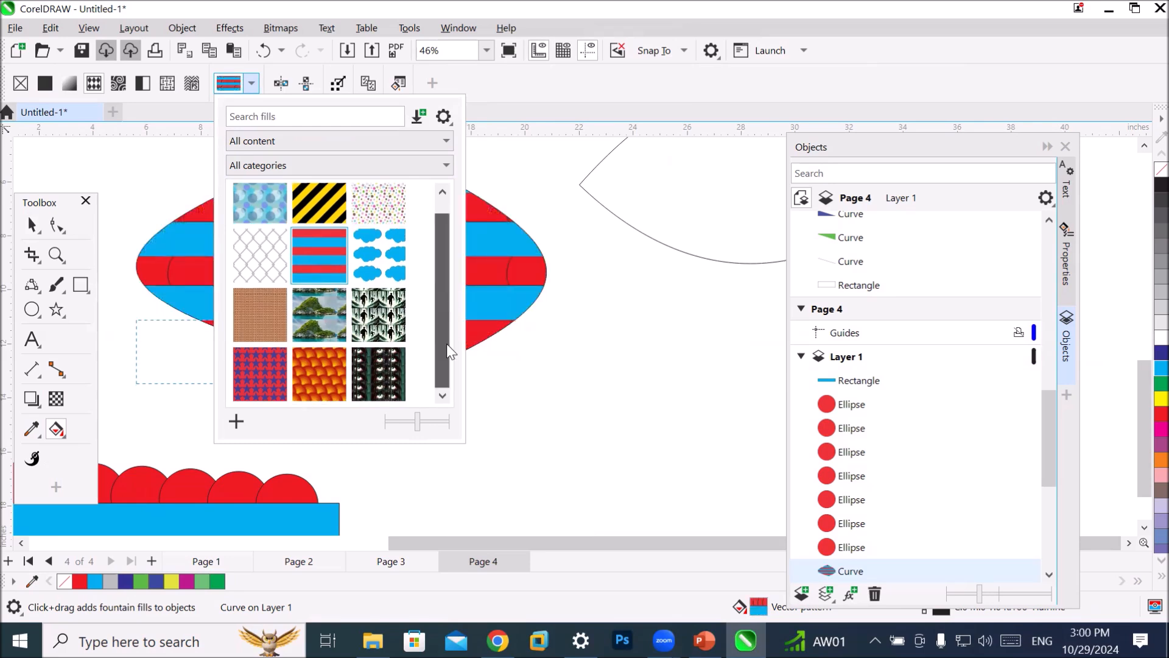
pyautogui.scroll(1, 463, 271)
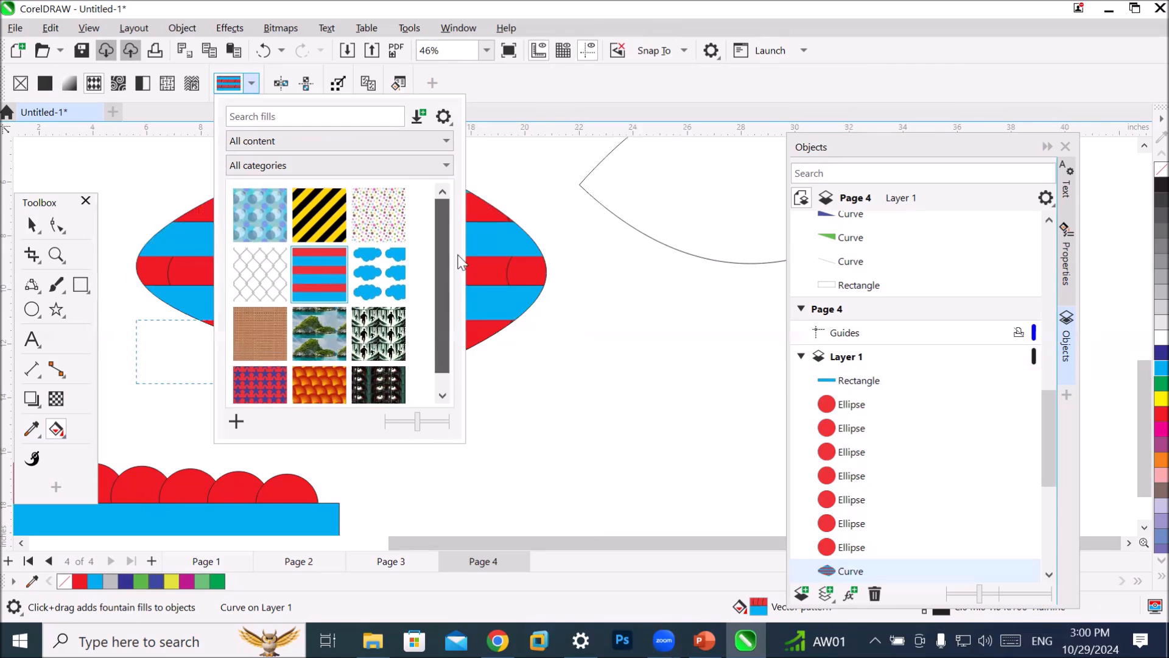
pyautogui.click(429, 166)
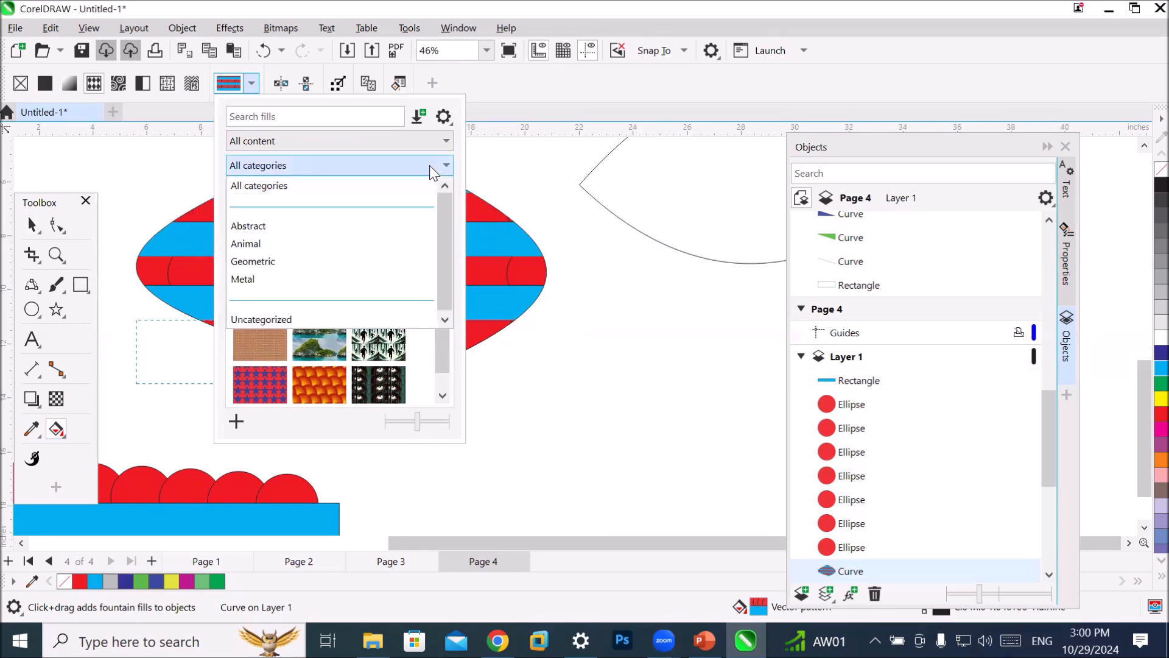
pyautogui.click(337, 226)
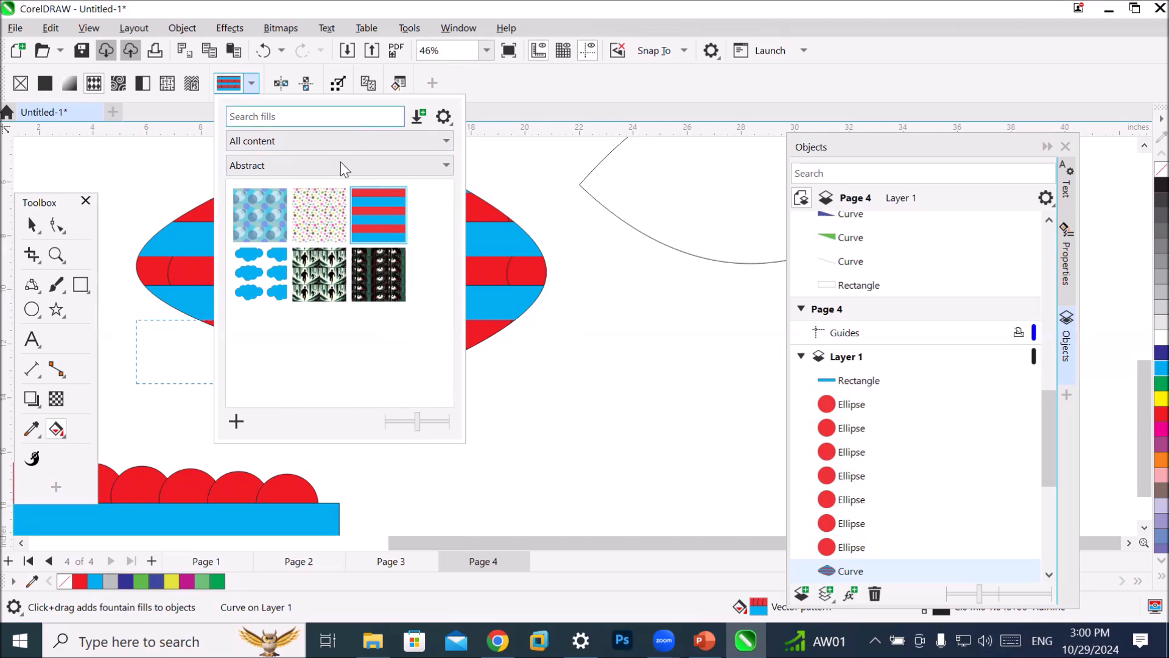
pyautogui.click(396, 83)
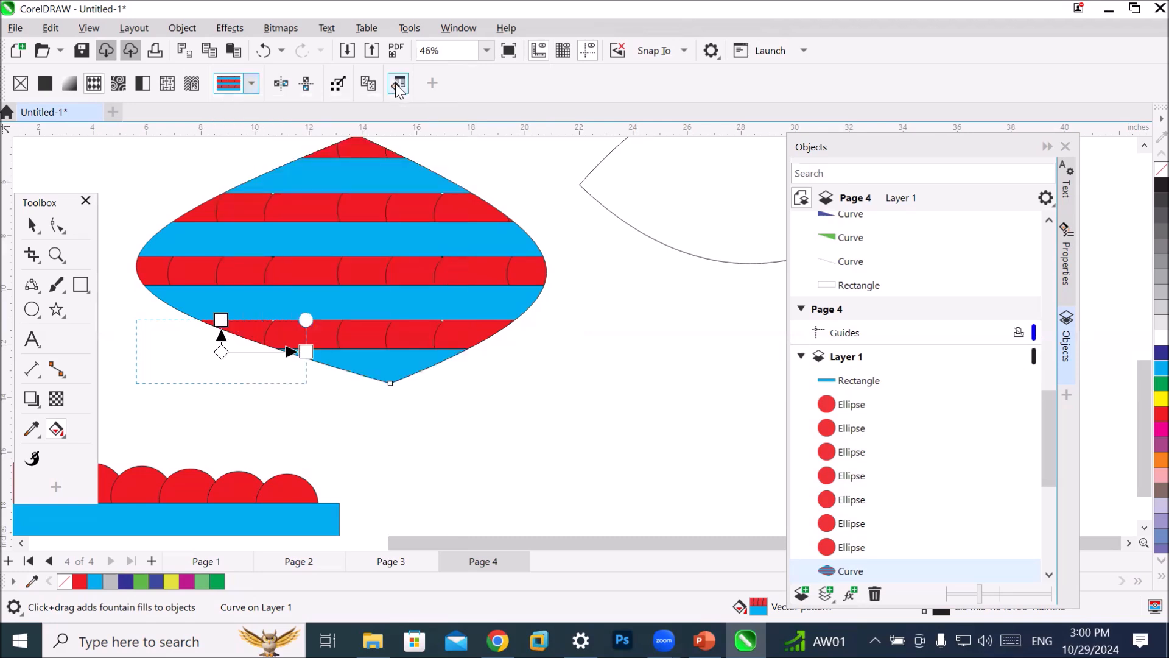
# Edit the curve's vector pattern fill, trying a width of 1 inch before setting it to 2 inches, and apply the change.
pyautogui.click(397, 83)
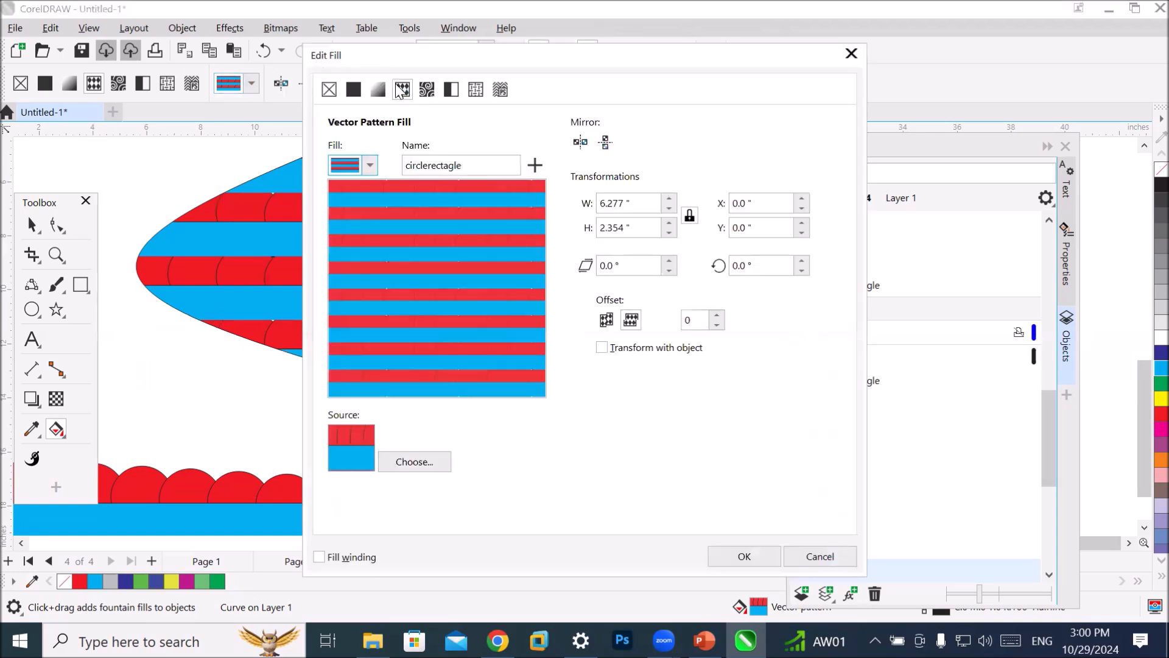
pyautogui.moveTo(435, 58); pyautogui.dragTo(624, 89)
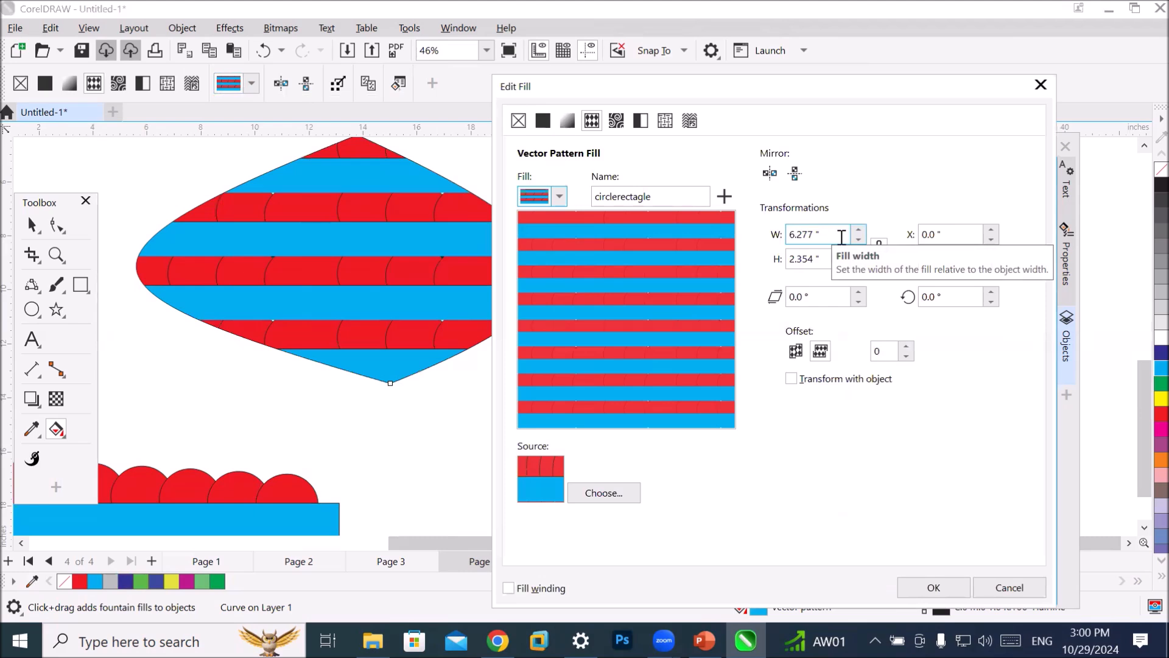
pyautogui.moveTo(833, 234); pyautogui.dragTo(708, 232)
pyautogui.write('1')
pyautogui.click(840, 264)
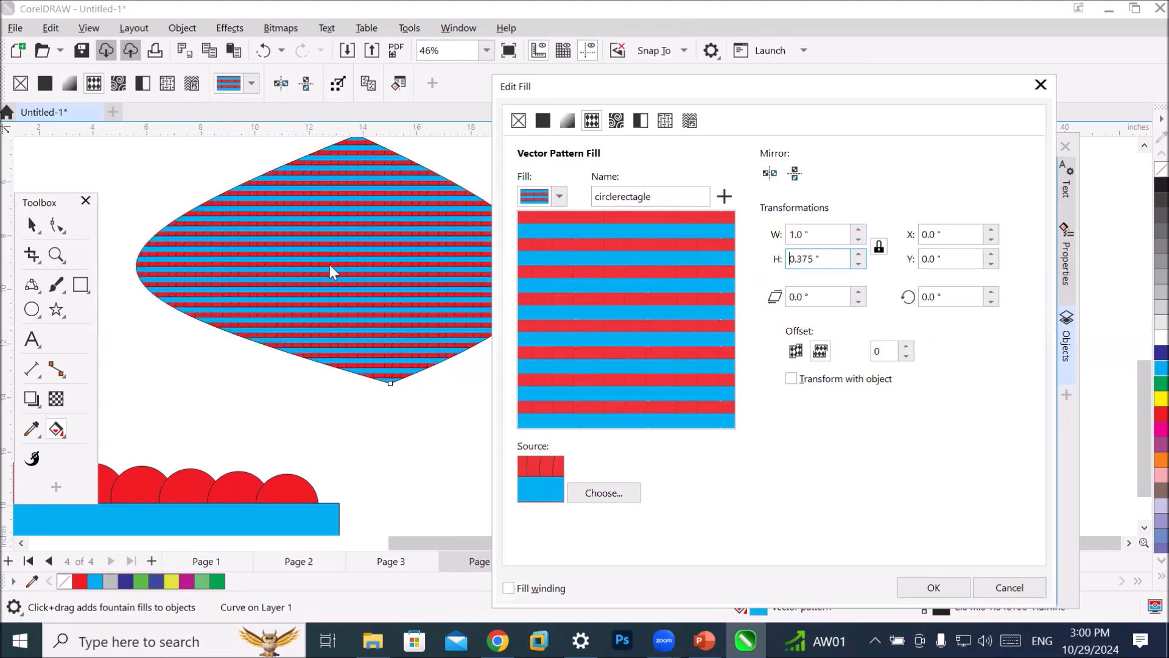
pyautogui.click(784, 239)
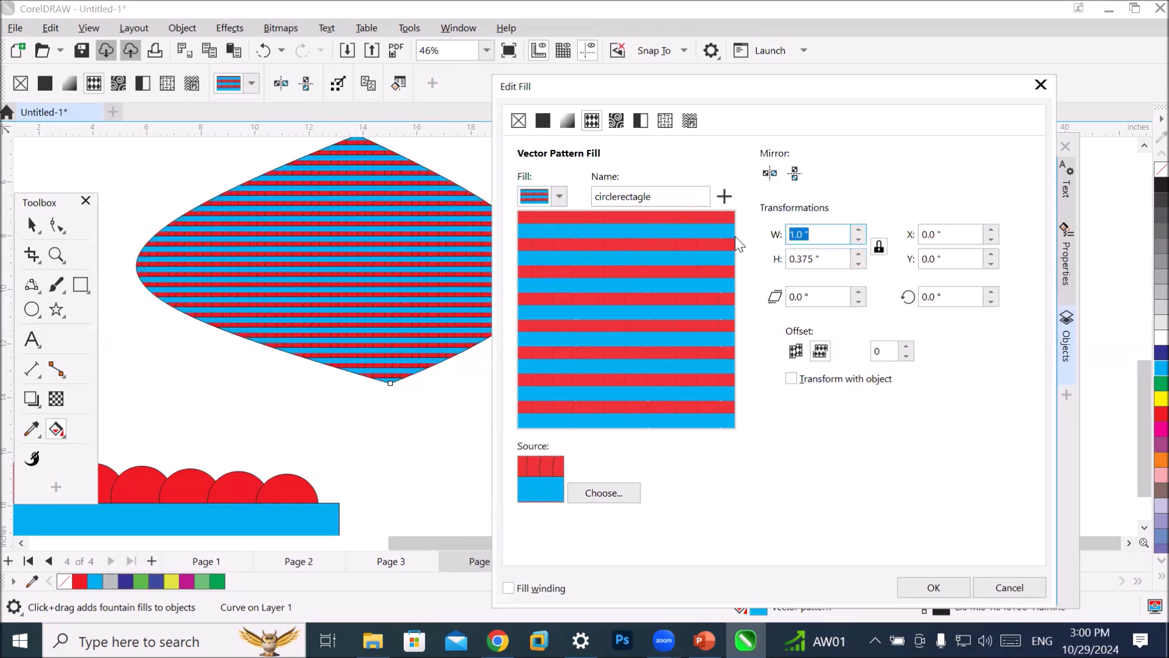
pyautogui.write('2')
pyautogui.press('Return')
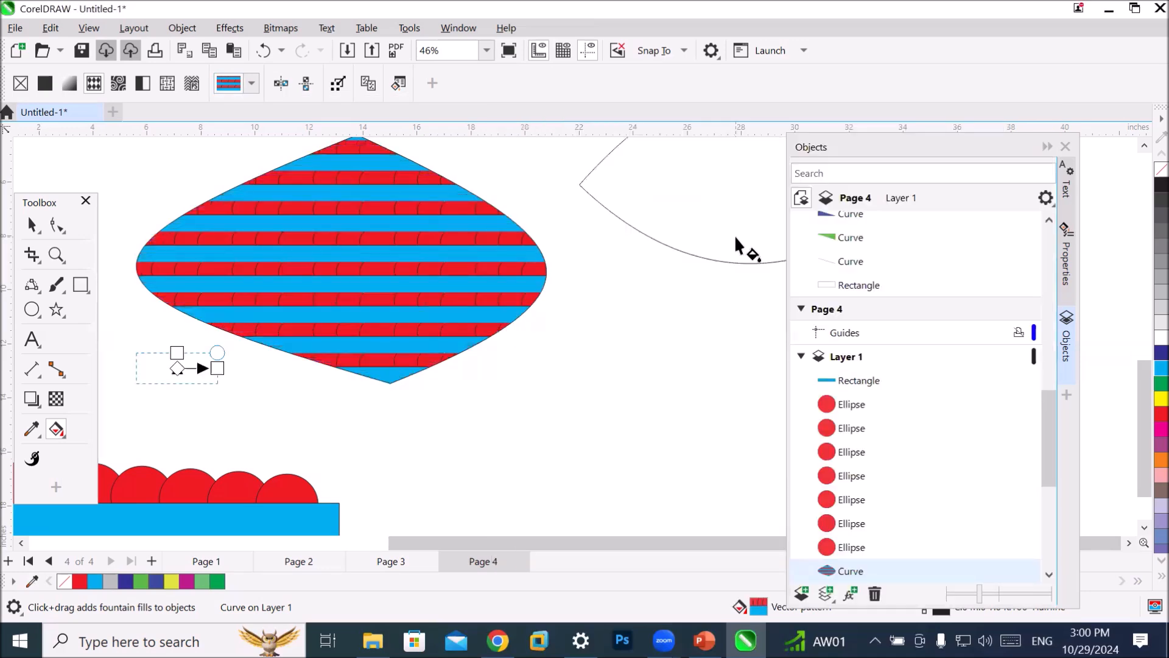
pyautogui.scroll(5, 333, 246)
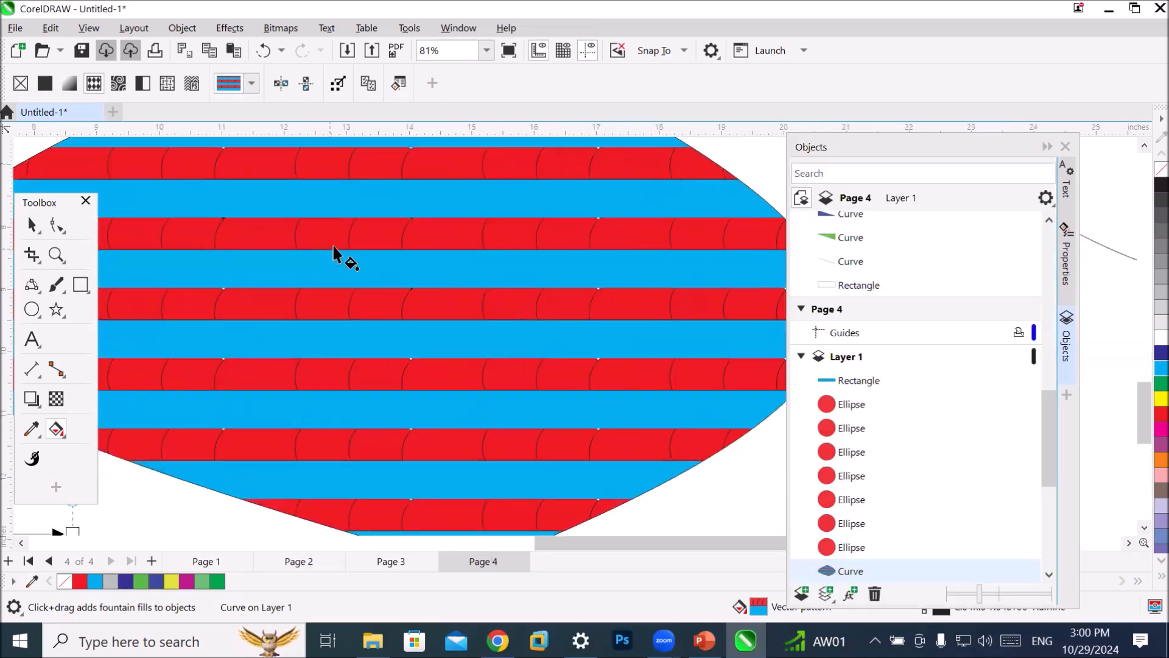
pyautogui.scroll(6, 334, 245)
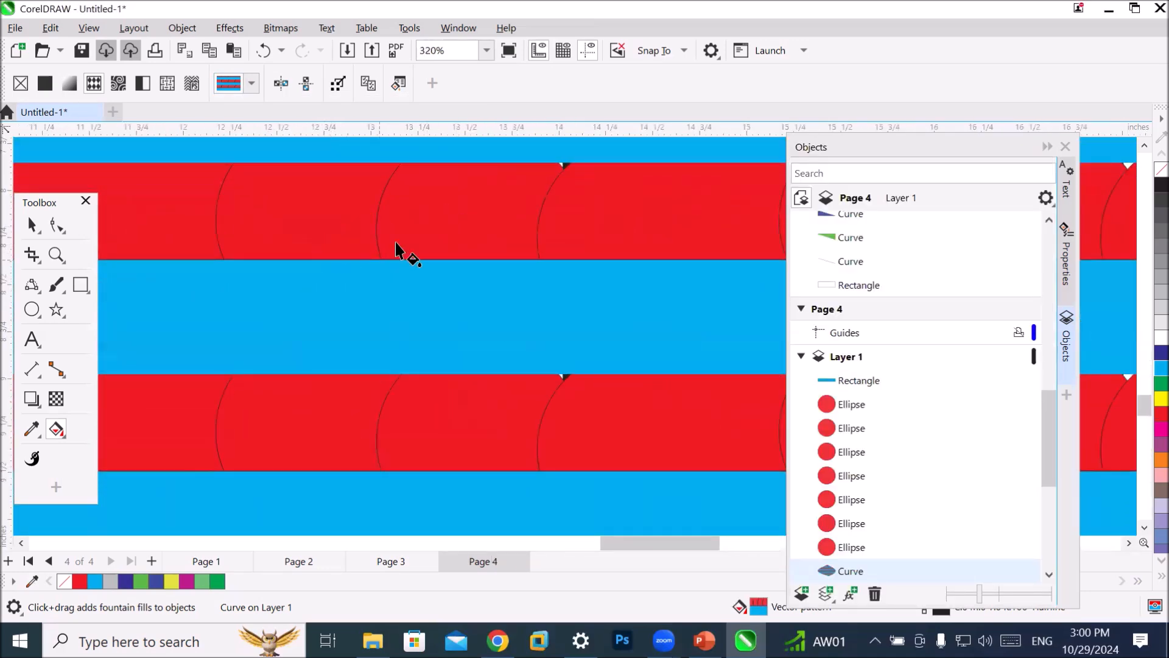
pyautogui.scroll(-9, 328, 330)
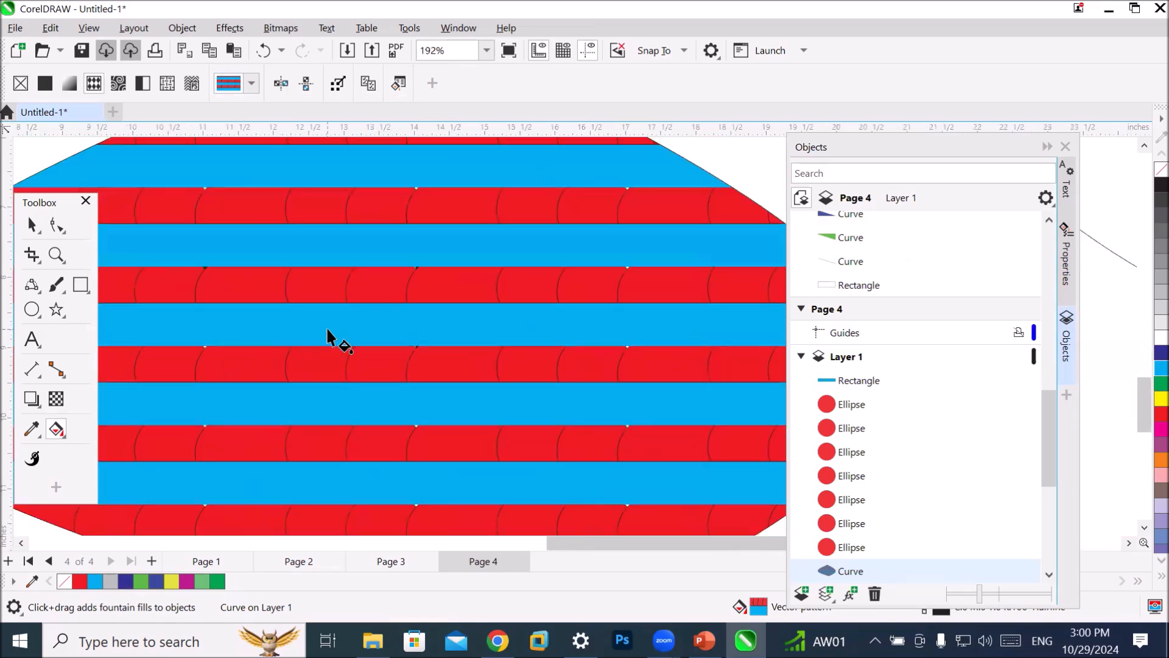
pyautogui.scroll(-2, 328, 330)
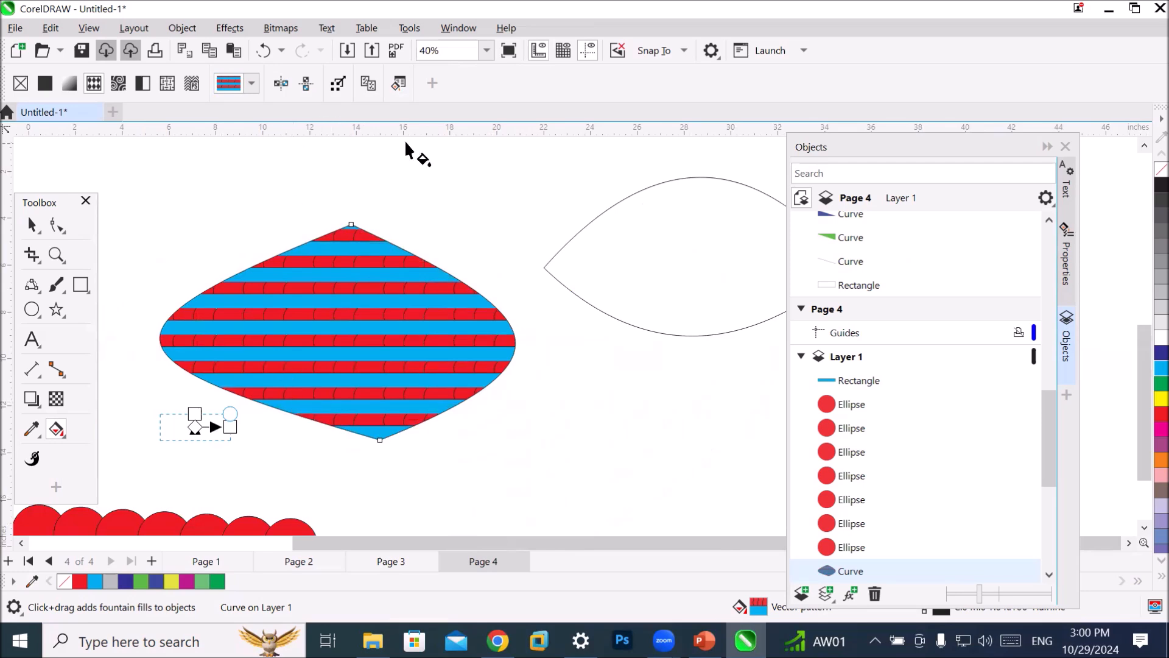
# Import the jeep1 image and place it below the unfilled leaf-shaped curve, about 4.7 by 3.7 inches in size.
pyautogui.click(373, 298)
pyautogui.hotkey('ctrl', 'i')
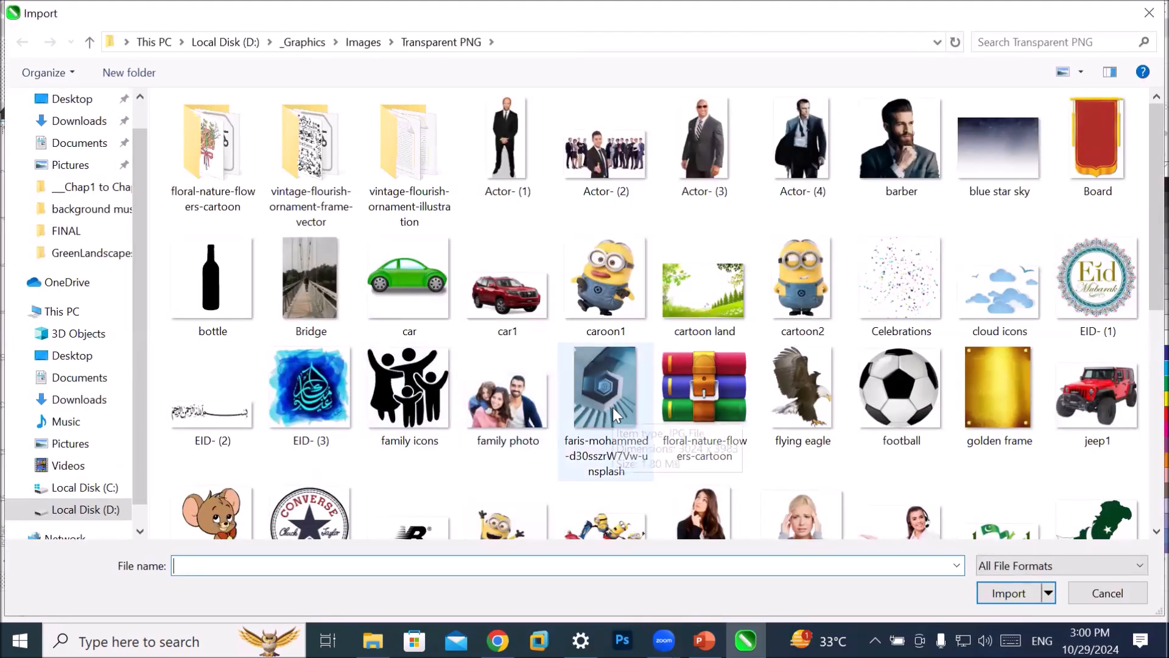
pyautogui.click(1094, 397)
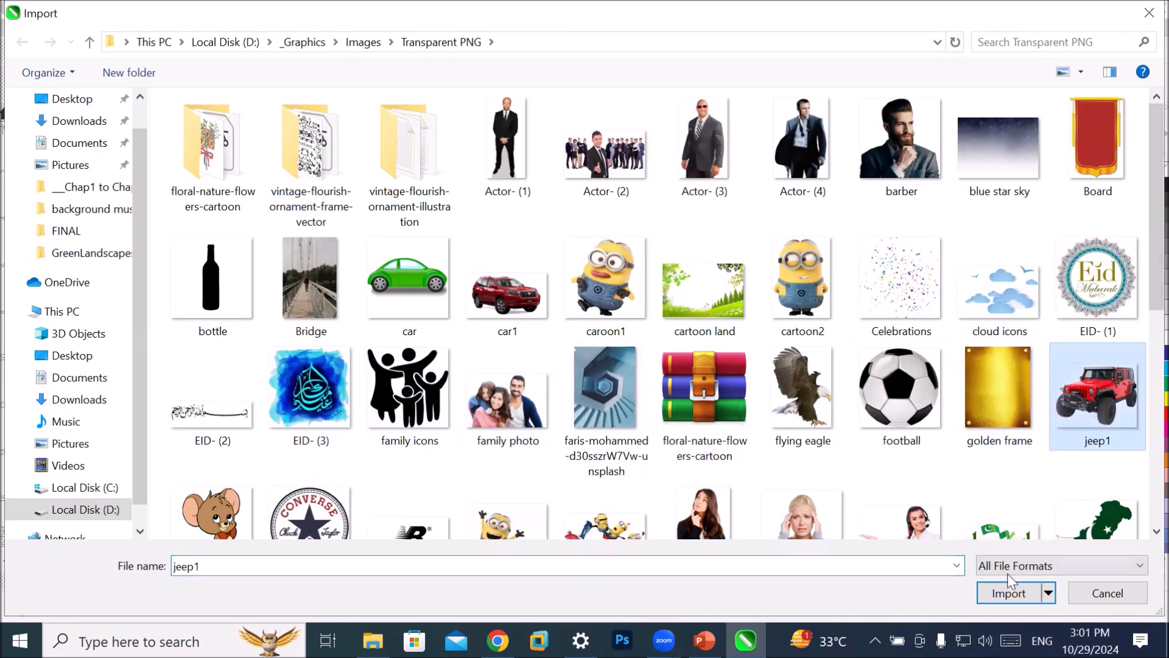
pyautogui.click(1008, 593)
pyautogui.moveTo(569, 340); pyautogui.dragTo(678, 457)
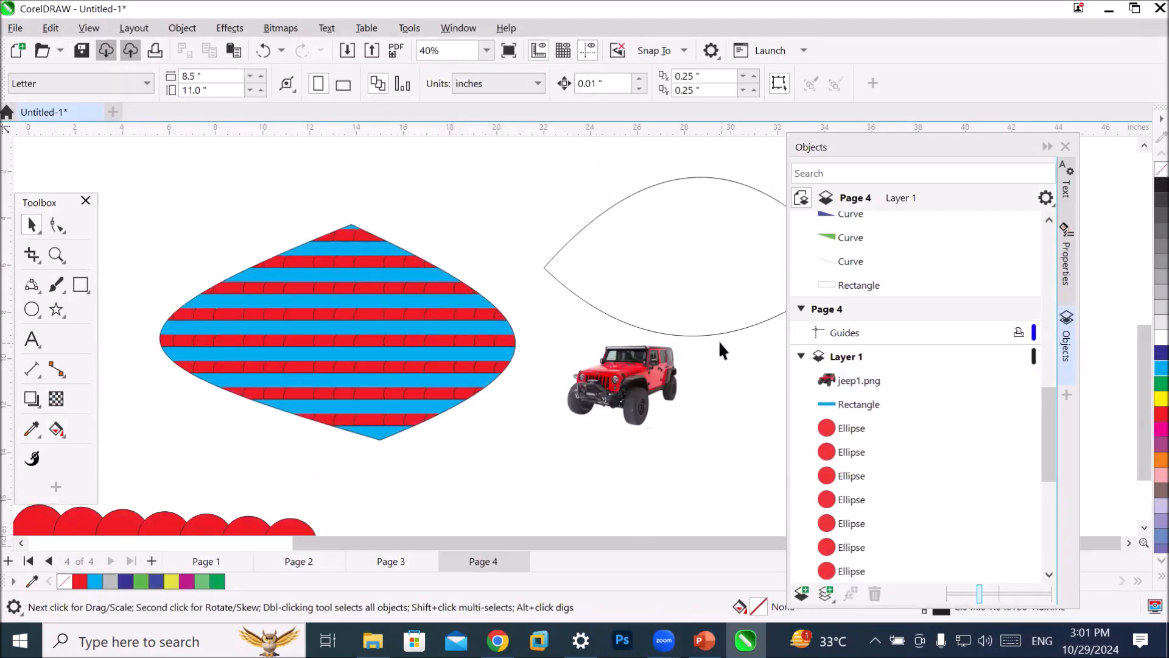
# Start creating a vector pattern fill and mark the area around the jeep image as the pattern source.
pyautogui.scroll(1, 717, 337)
pyautogui.scroll(1, 718, 347)
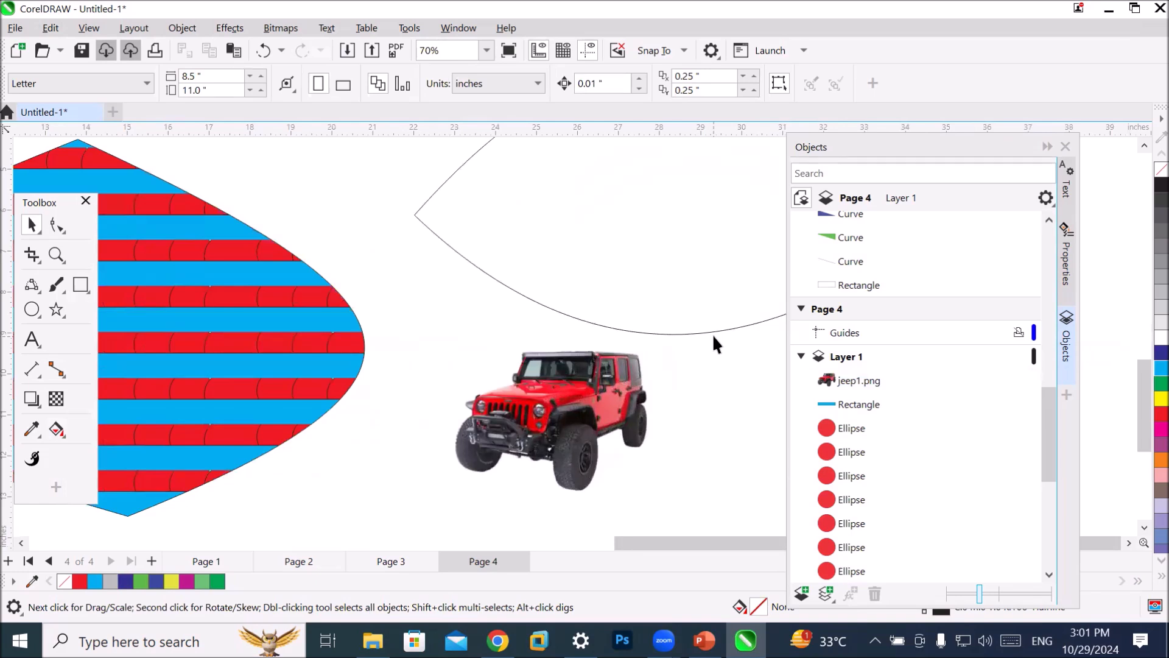
pyautogui.click(178, 28)
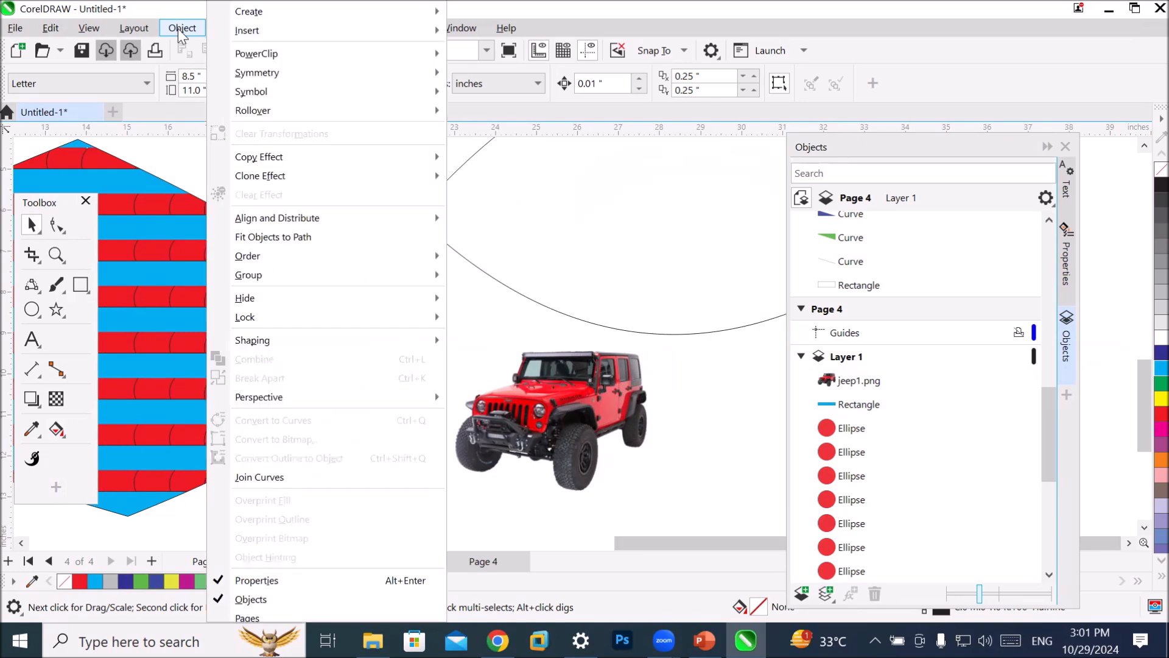
pyautogui.moveTo(259, 23)
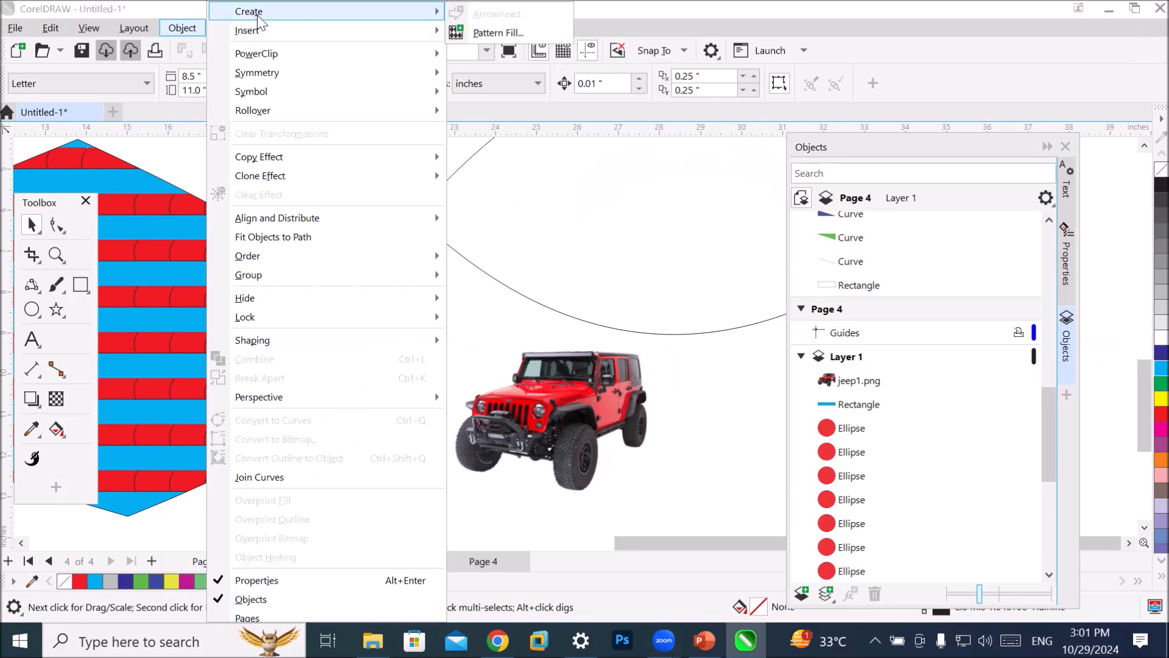
pyautogui.click(498, 32)
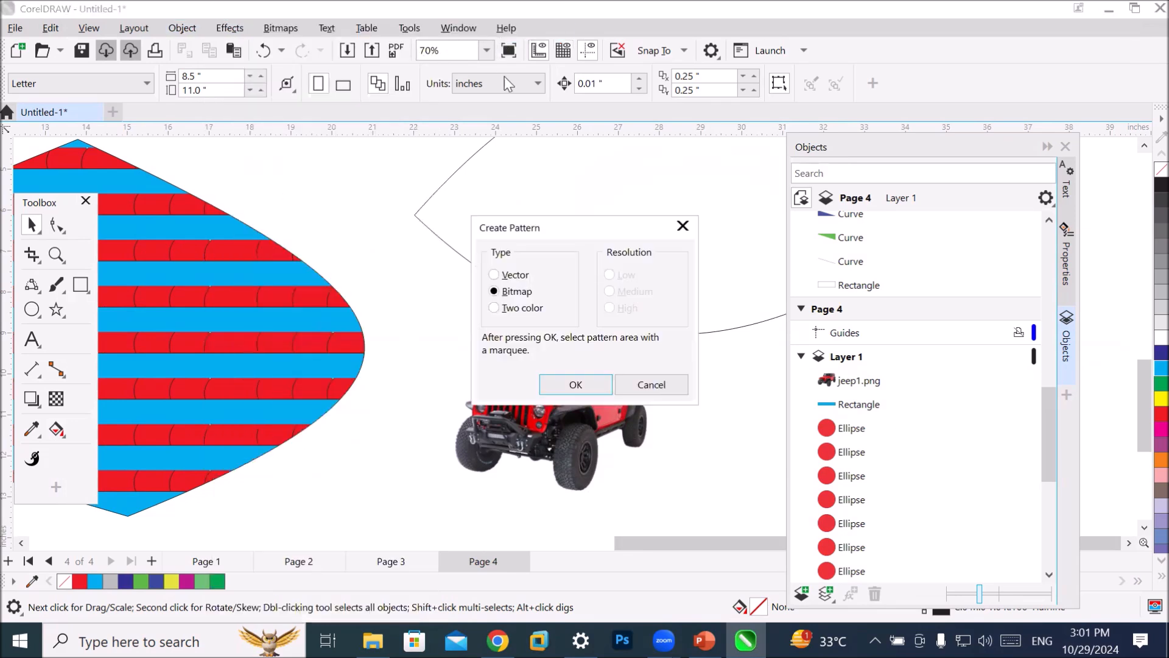
pyautogui.moveTo(537, 223); pyautogui.dragTo(318, 128)
pyautogui.click(294, 180)
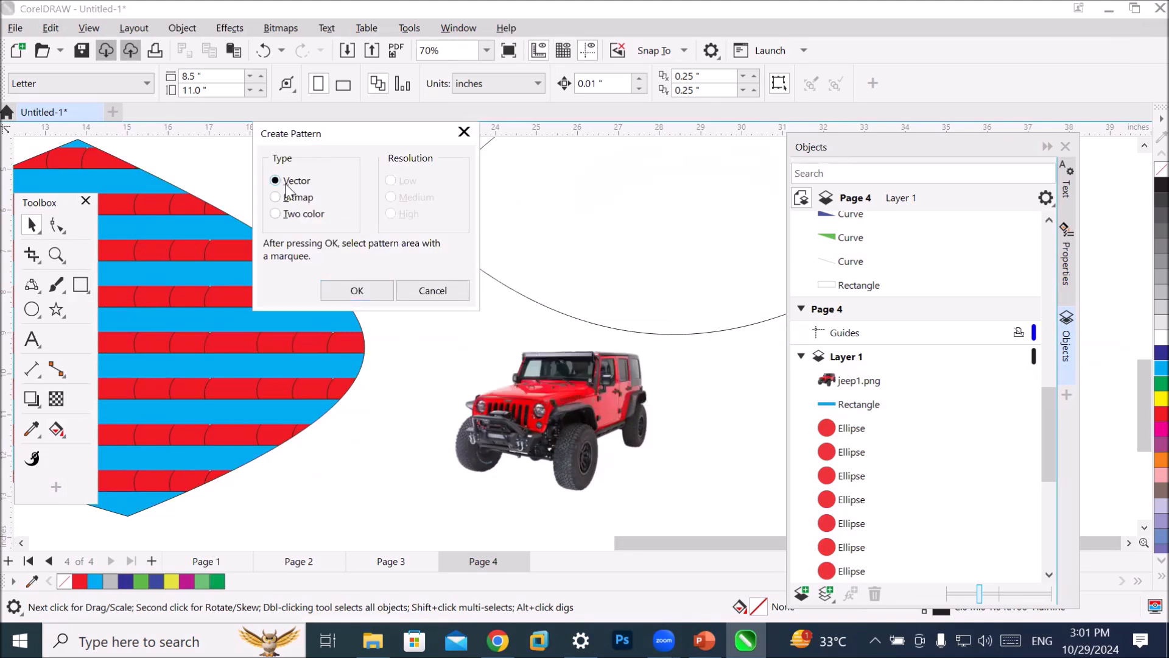
pyautogui.click(367, 290)
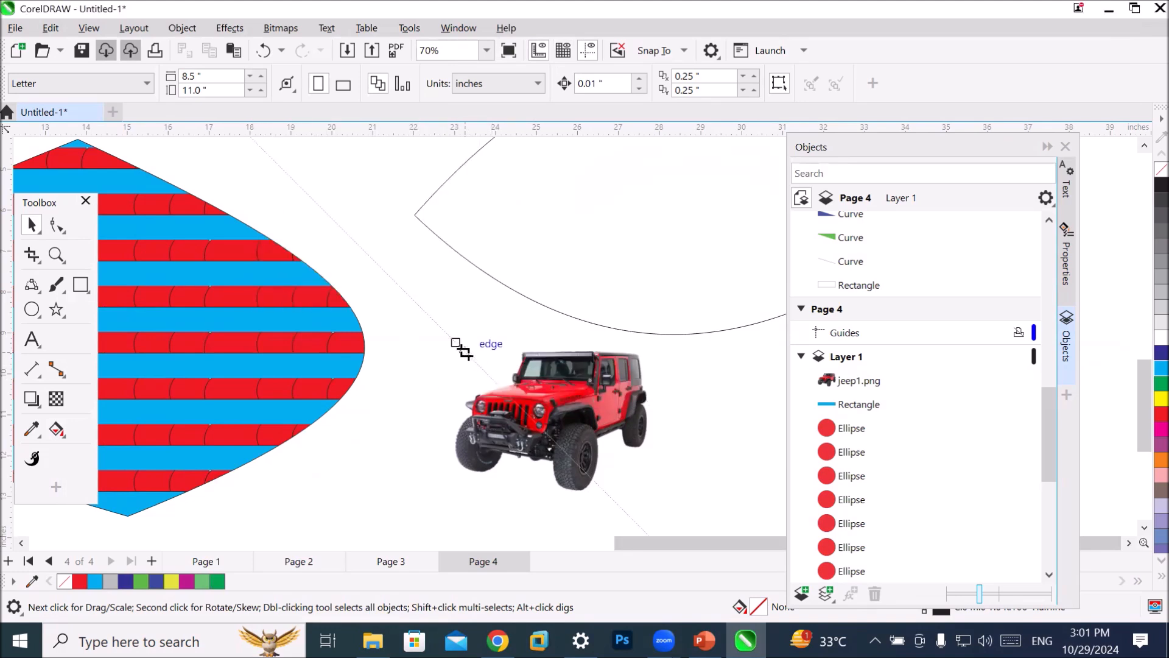
pyautogui.moveTo(467, 349); pyautogui.dragTo(647, 481)
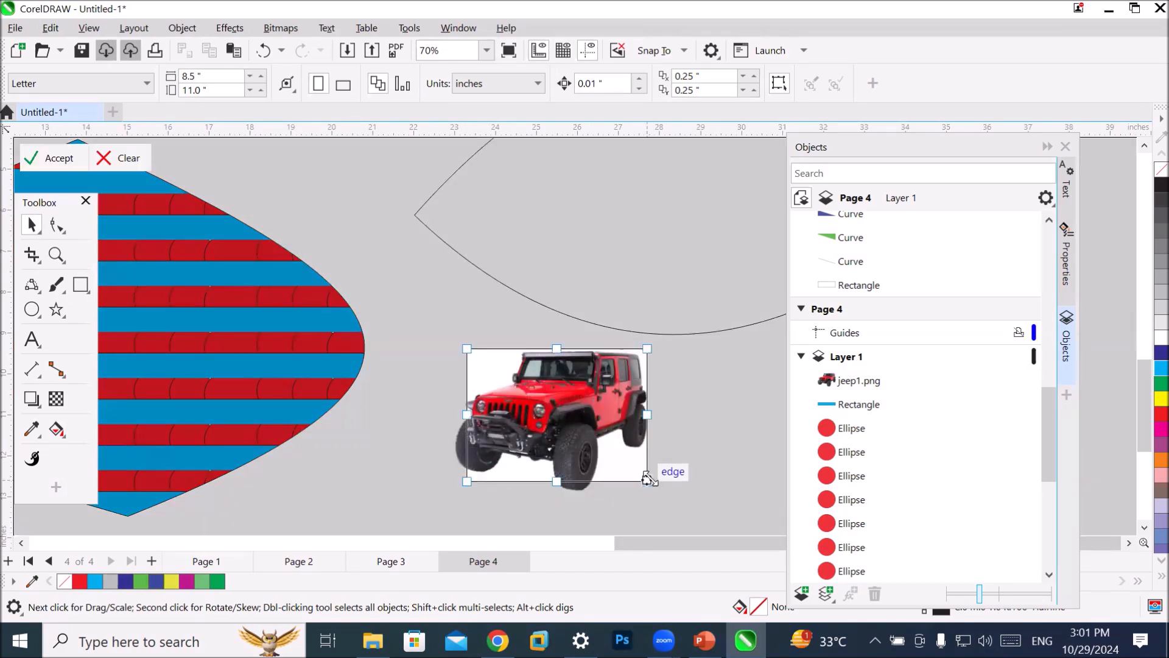
# Accept the marked area and save the vector pattern as jeepVector in the Abstract category.
pyautogui.click(64, 163)
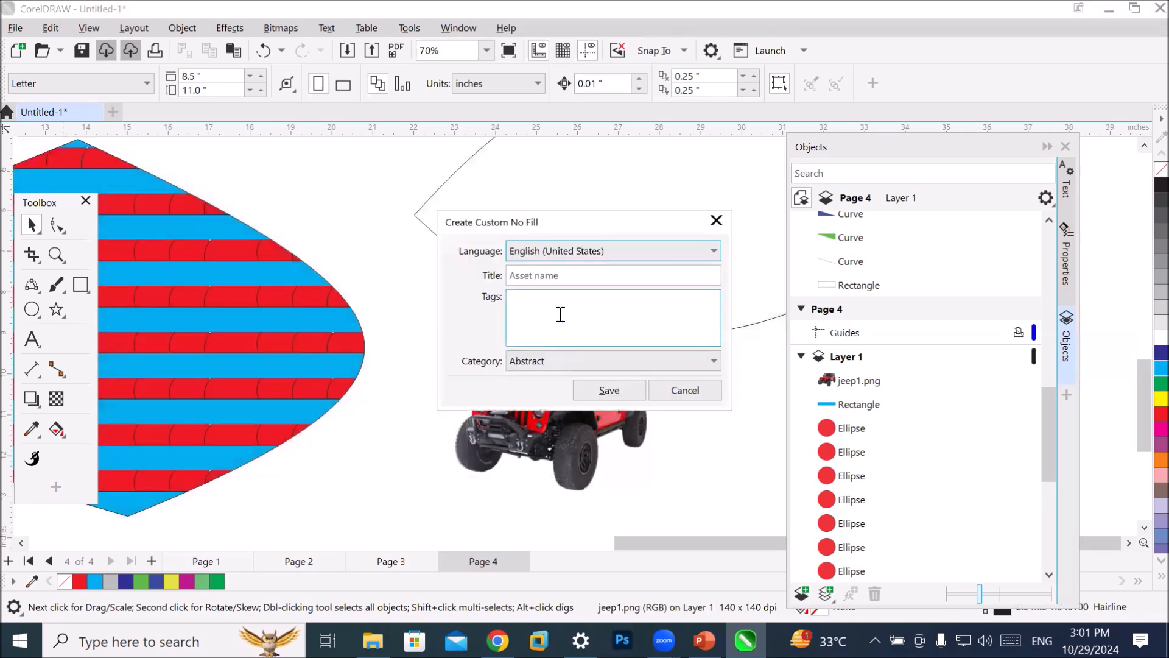
pyautogui.click(578, 278)
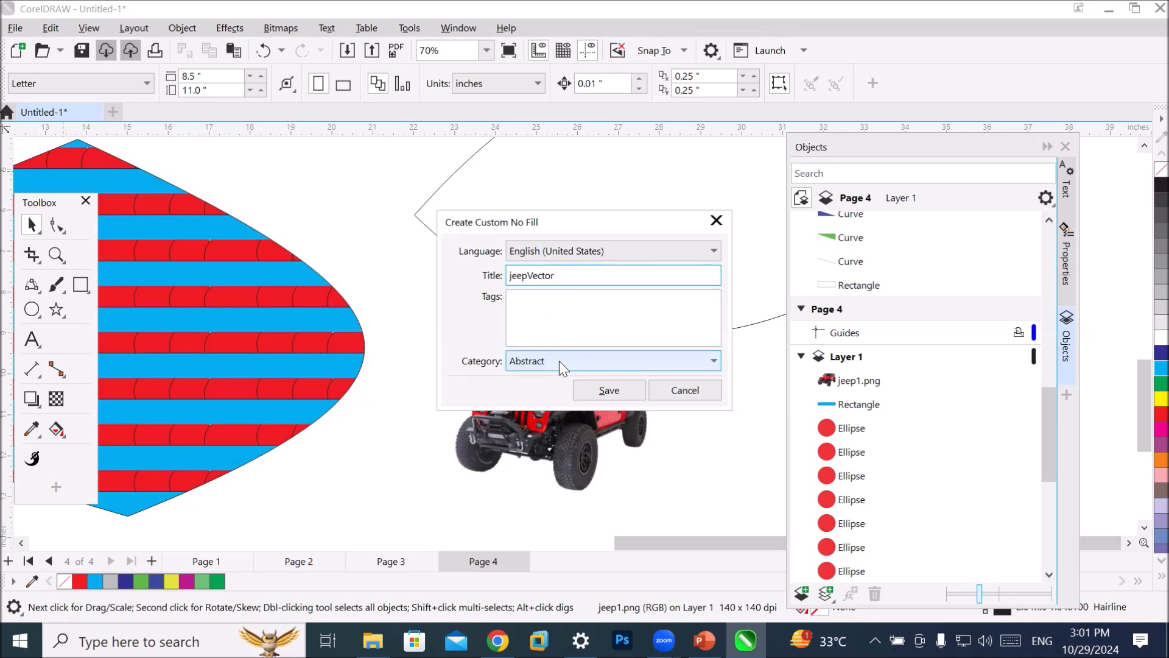
pyautogui.click(607, 389)
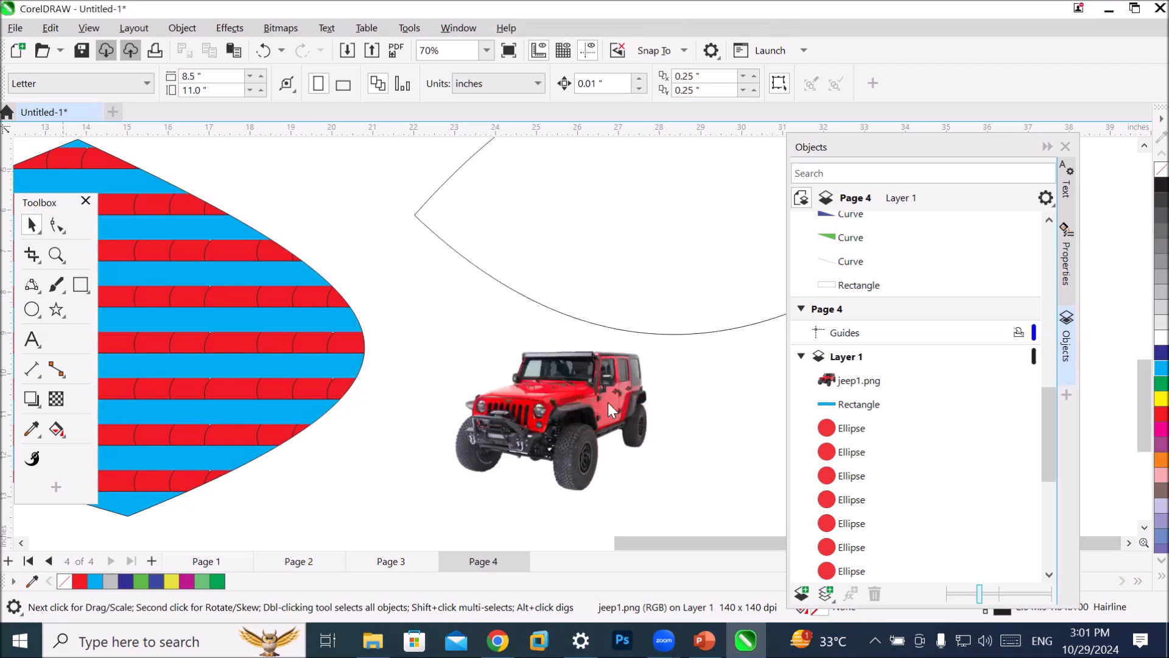
# Start creating a bitmap pattern fill and mark the area around the jeep image as the pattern source.
pyautogui.scroll(-2, 400, 396)
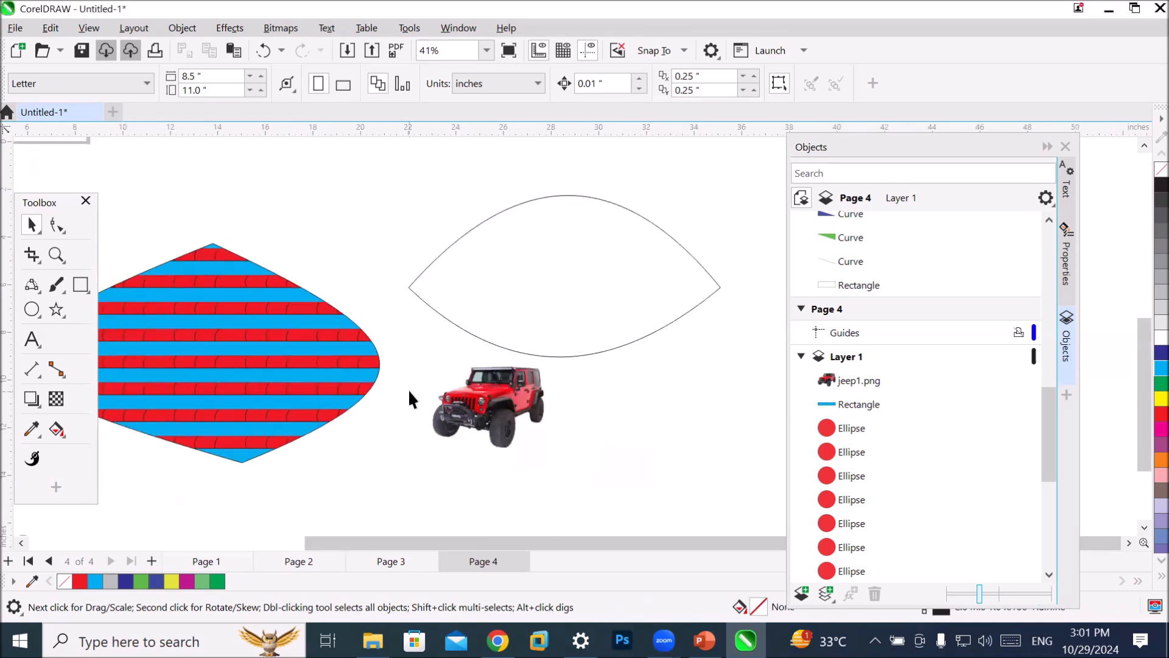
pyautogui.scroll(1, 467, 426)
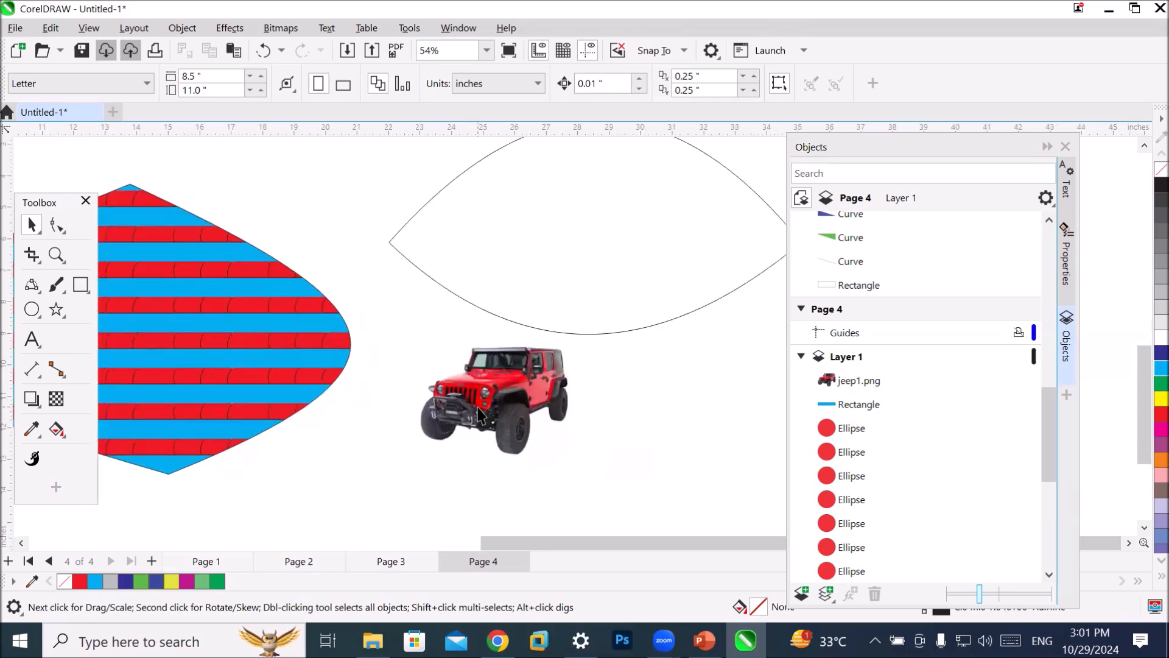
pyautogui.scroll(2, 541, 417)
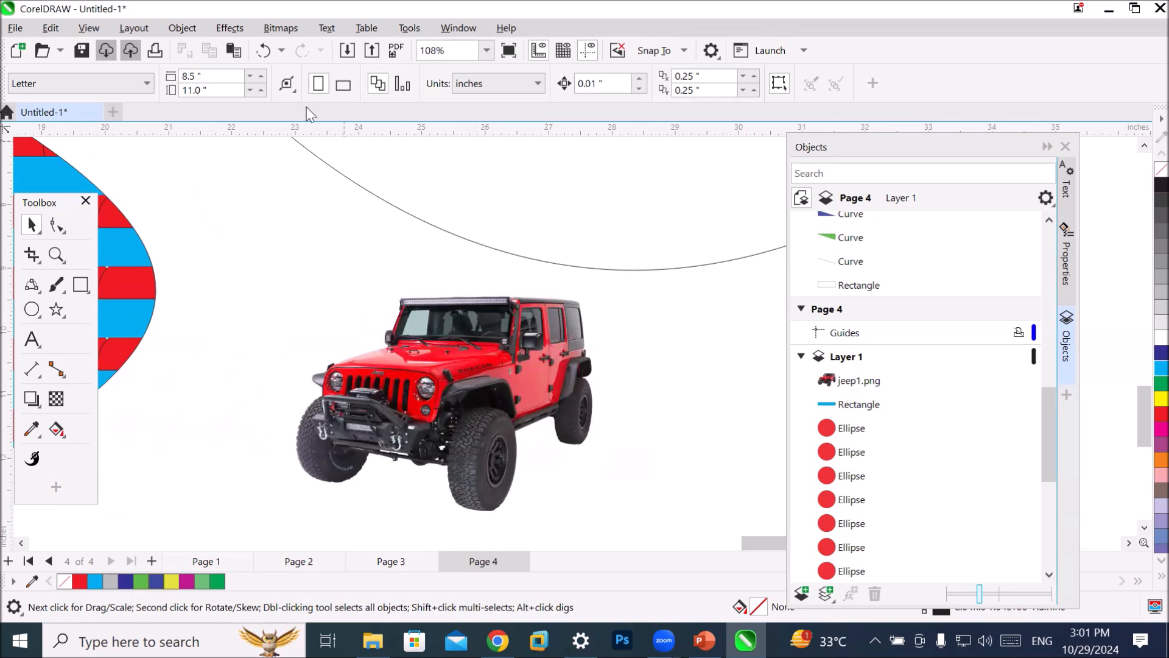
pyautogui.click(188, 27)
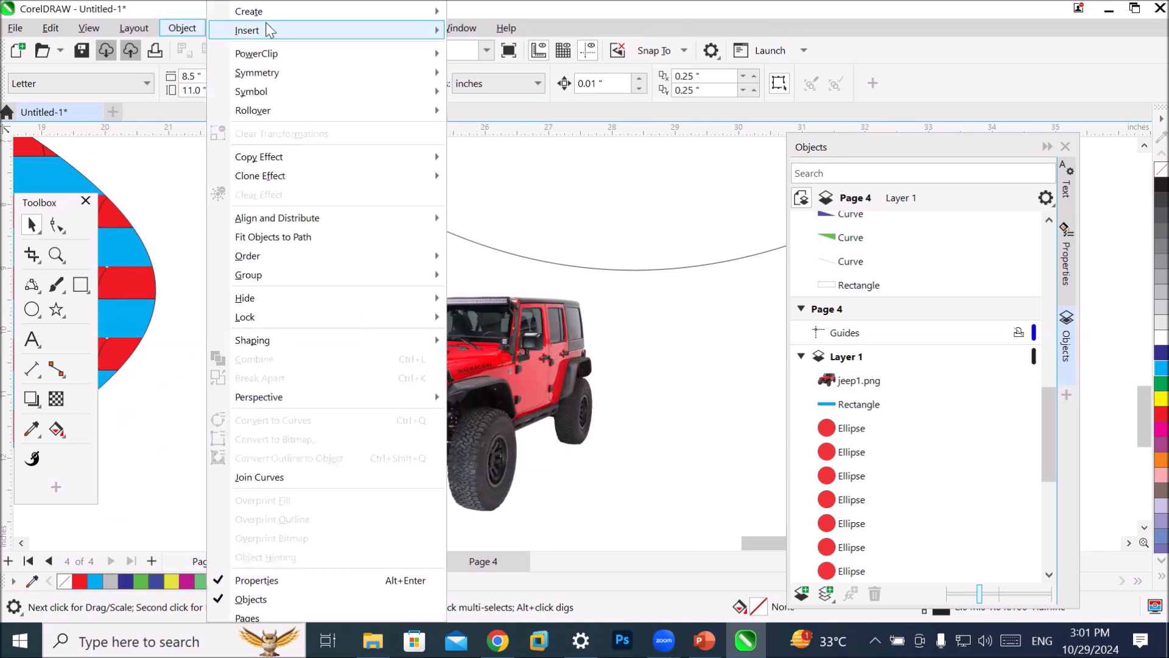
pyautogui.moveTo(316, 19)
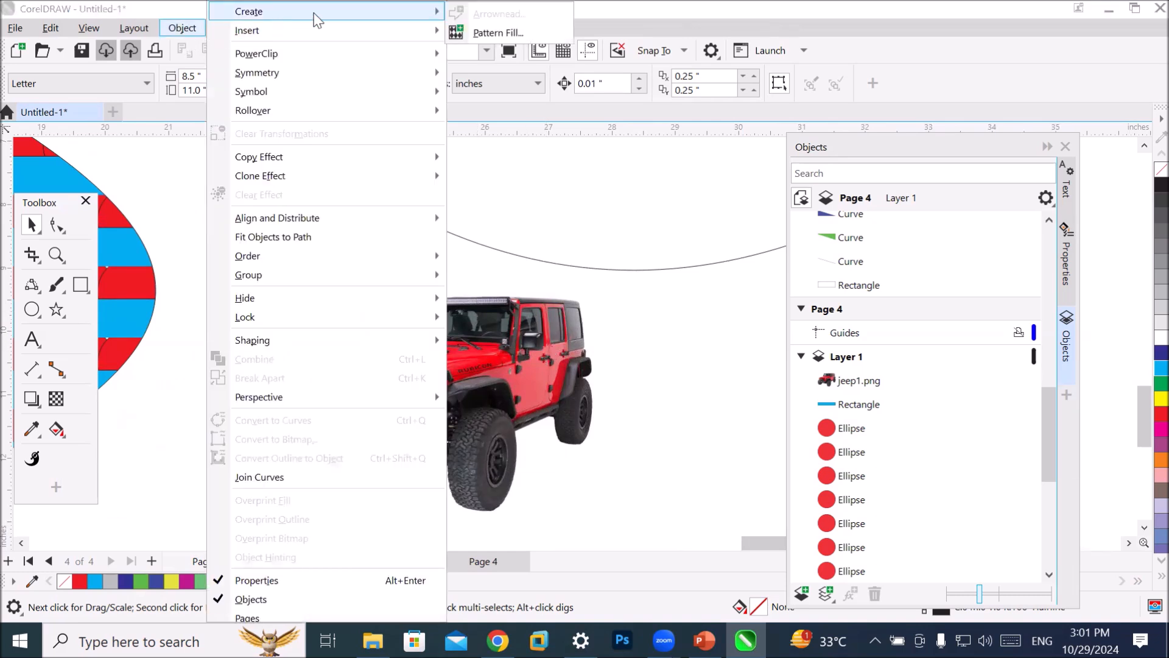
pyautogui.click(488, 34)
pyautogui.click(513, 296)
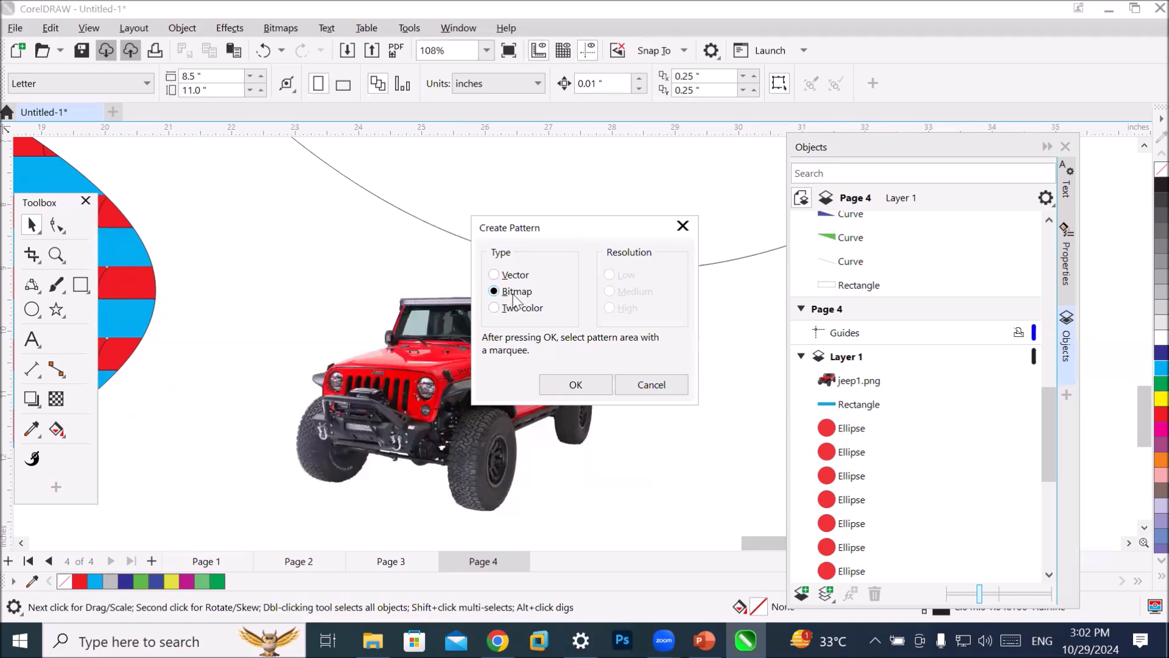
pyautogui.click(569, 382)
pyautogui.moveTo(306, 287); pyautogui.dragTo(592, 502)
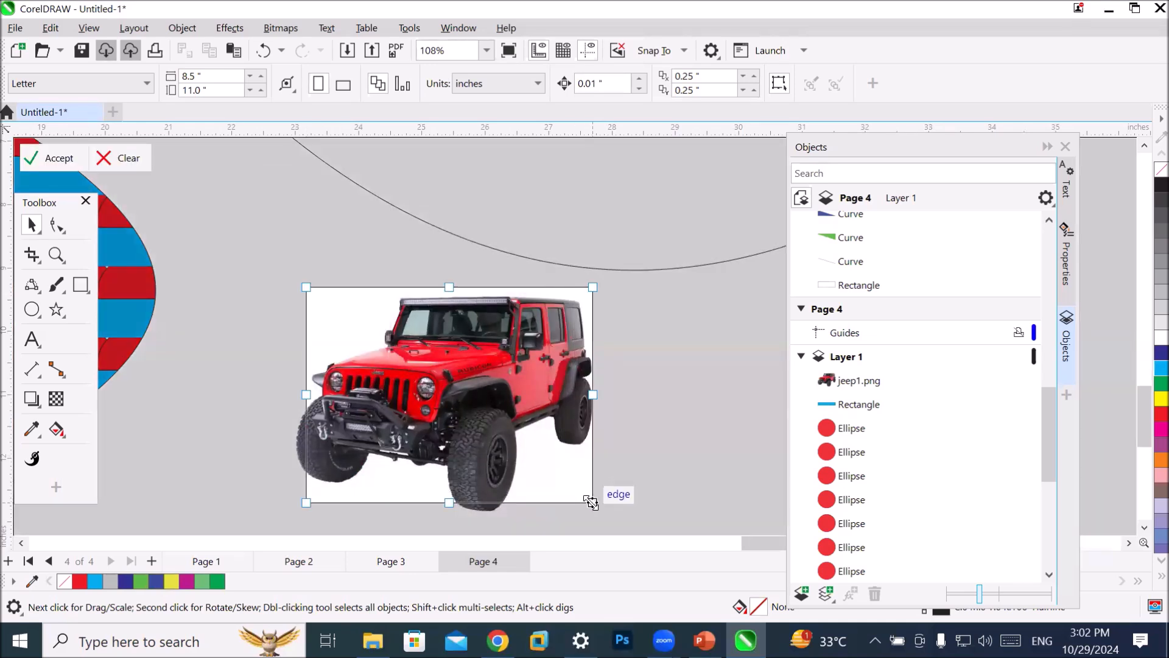
# Accept the marked area and convert it to a bitmap at 300 dpi in CMYK Color (32-bit) with a transparent background.
pyautogui.click(70, 160)
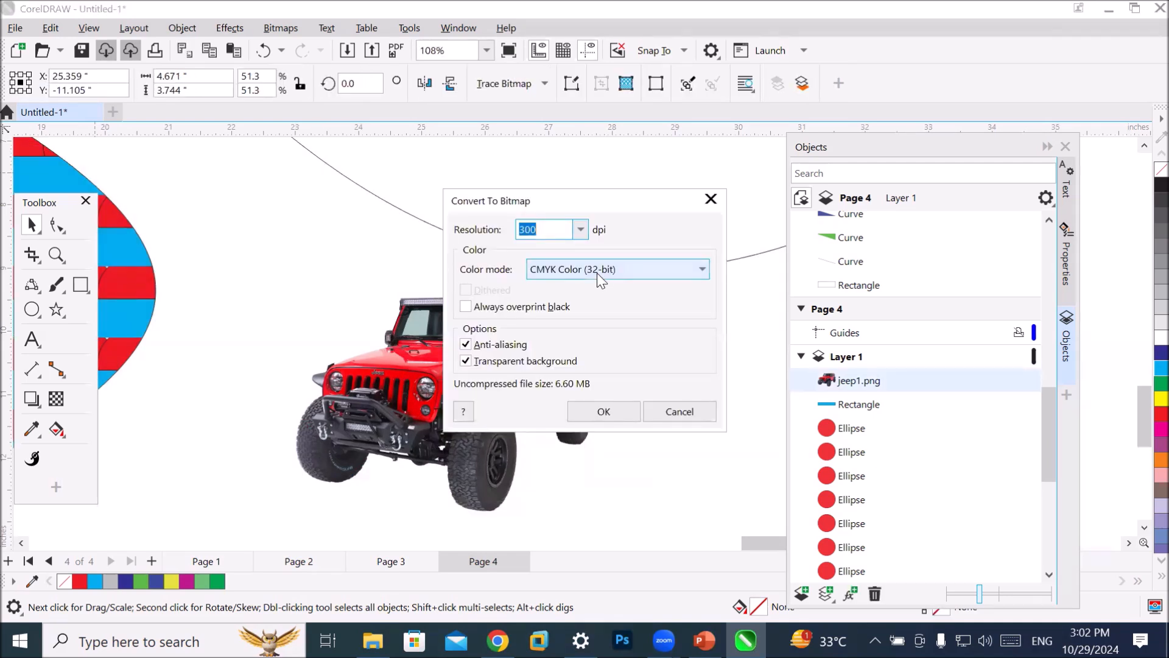
pyautogui.click(547, 225)
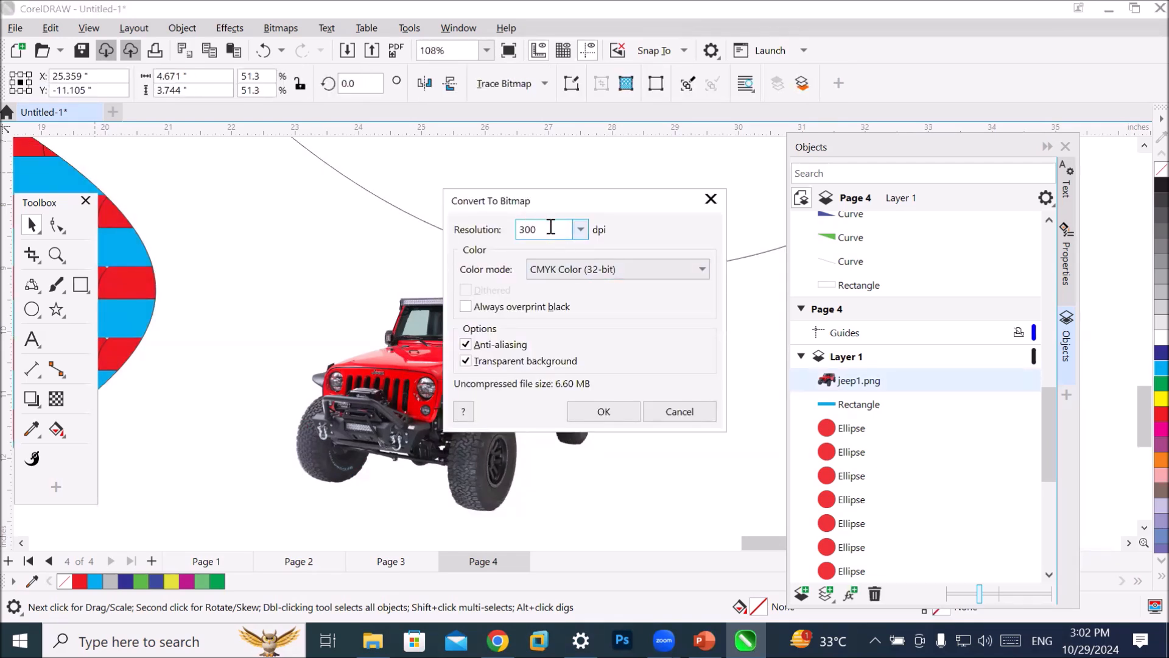
pyautogui.click(593, 411)
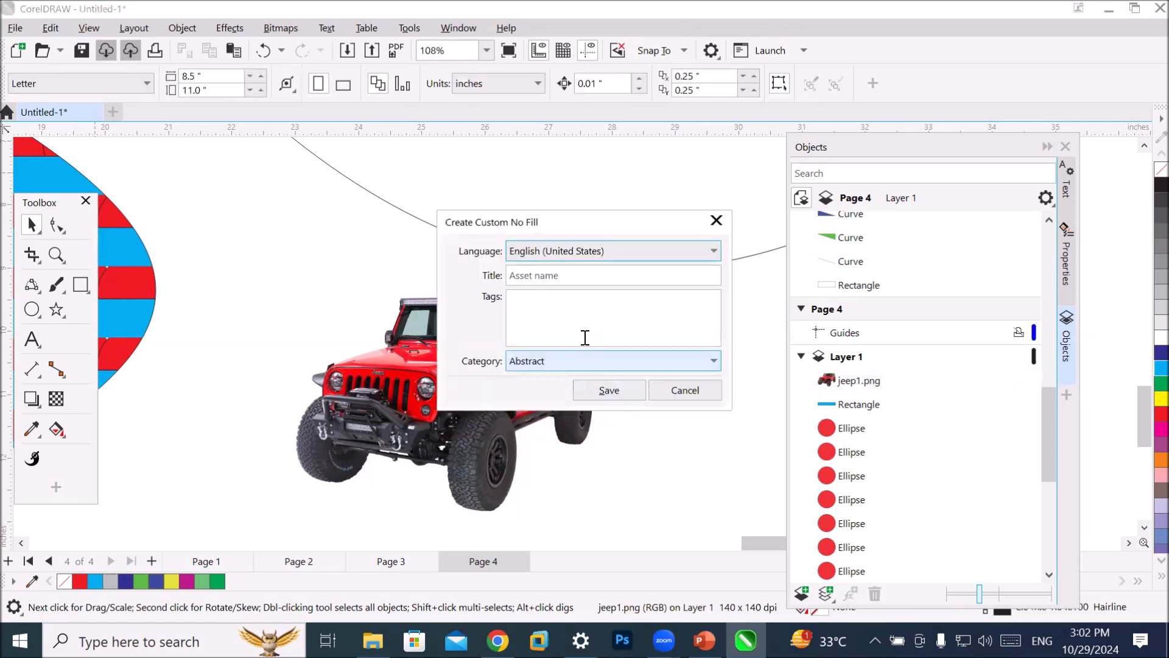
# Title the bitmap pattern jeepBitmap and save it in the Abstract category.
pyautogui.click(597, 274)
pyautogui.write('jeep')
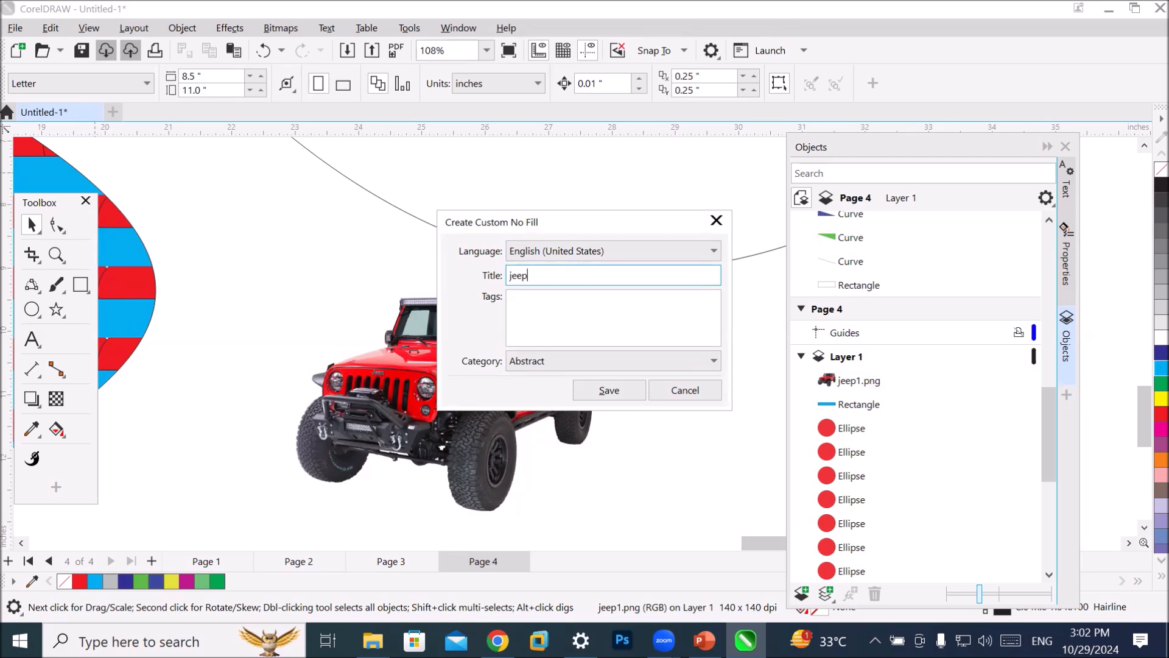
pyautogui.write('Bitmap')
pyautogui.click(617, 389)
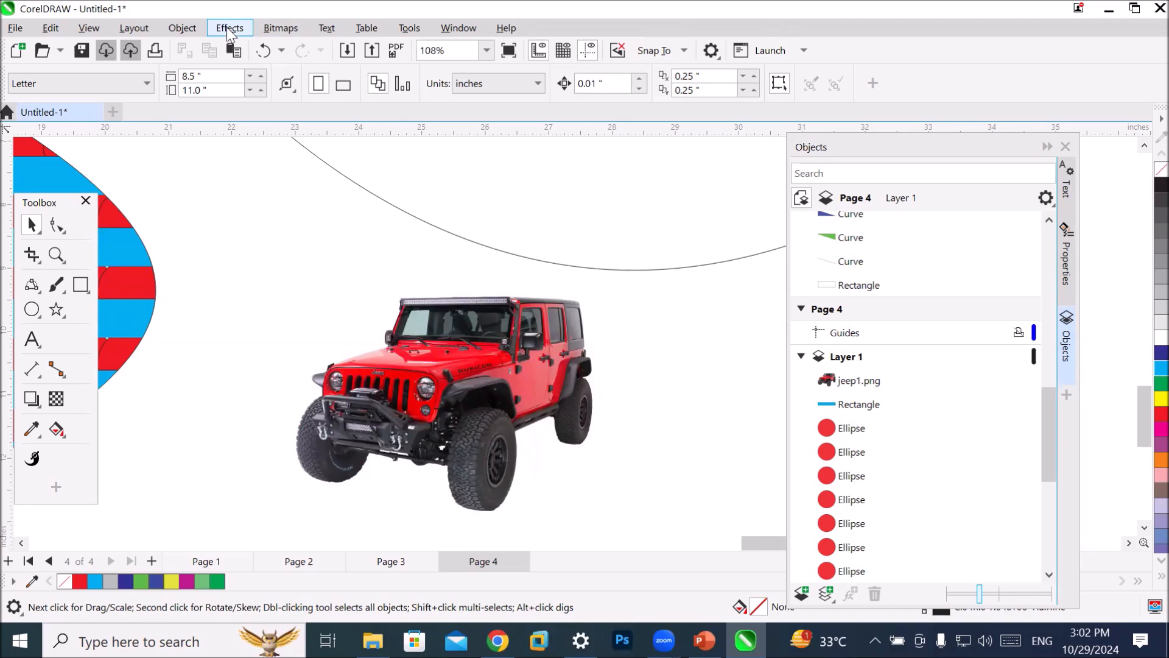
# Create a two-color pattern fill at medium resolution from a marked area around the jeep image.
pyautogui.click(190, 26)
pyautogui.moveTo(262, 12)
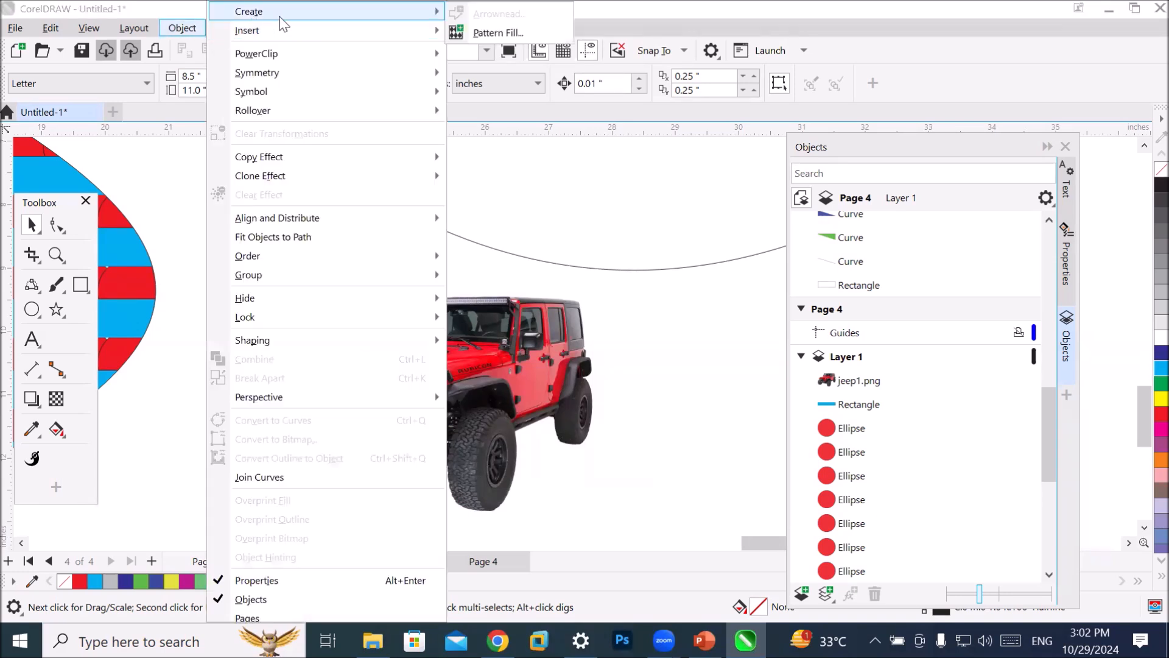
pyautogui.click(481, 31)
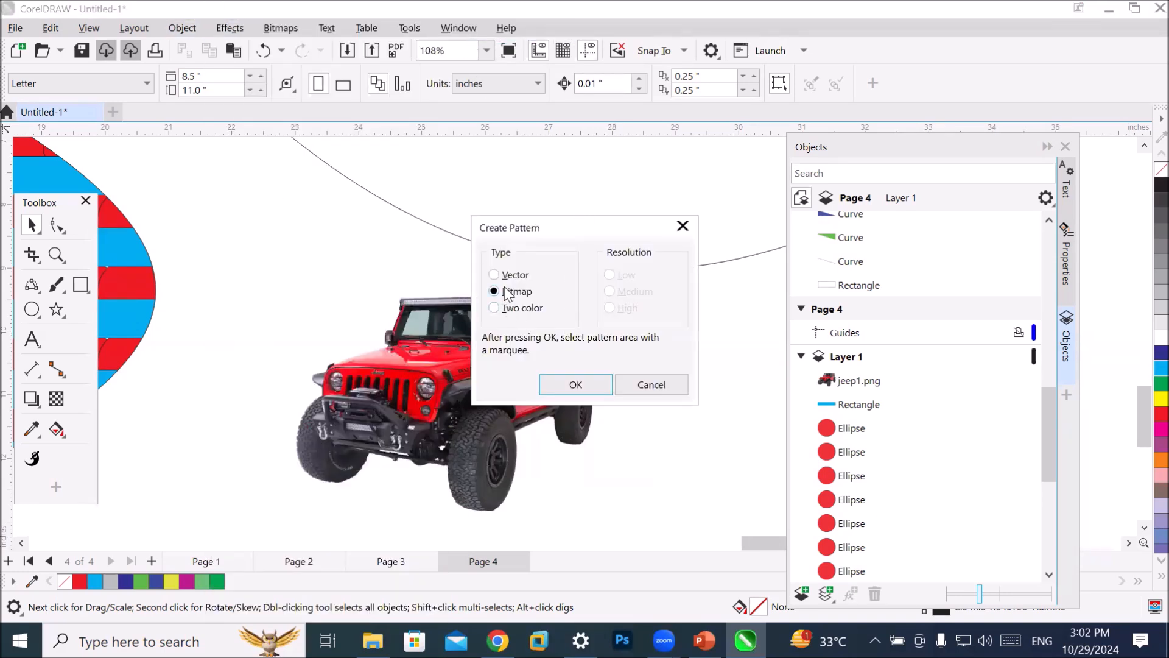
pyautogui.click(519, 309)
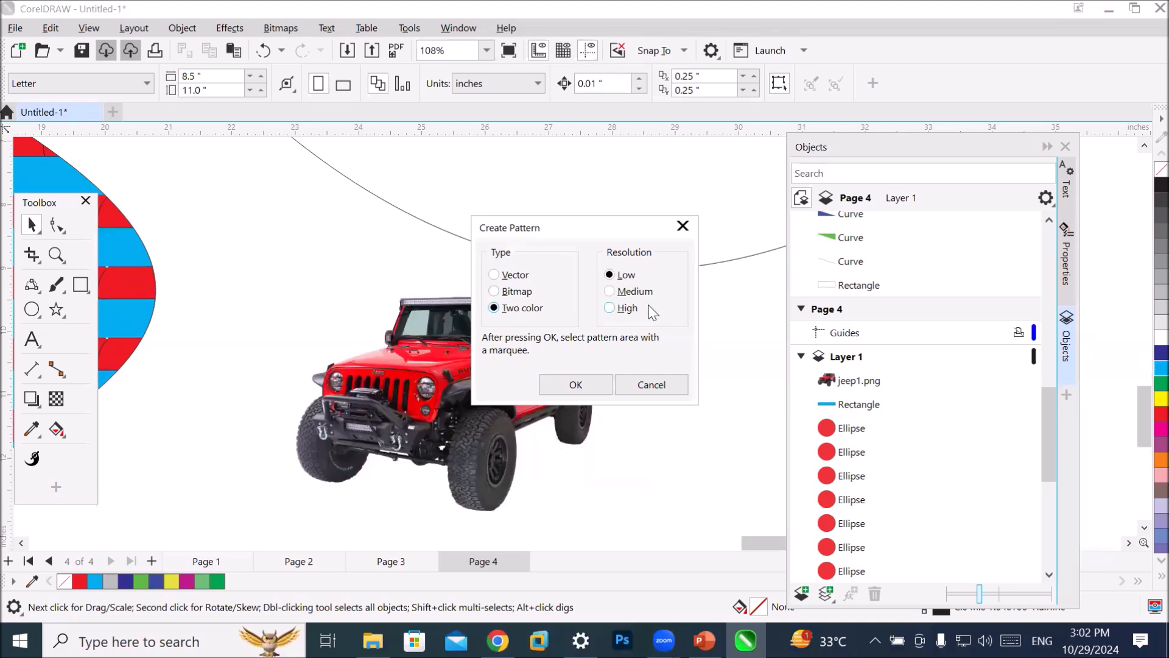
pyautogui.click(628, 292)
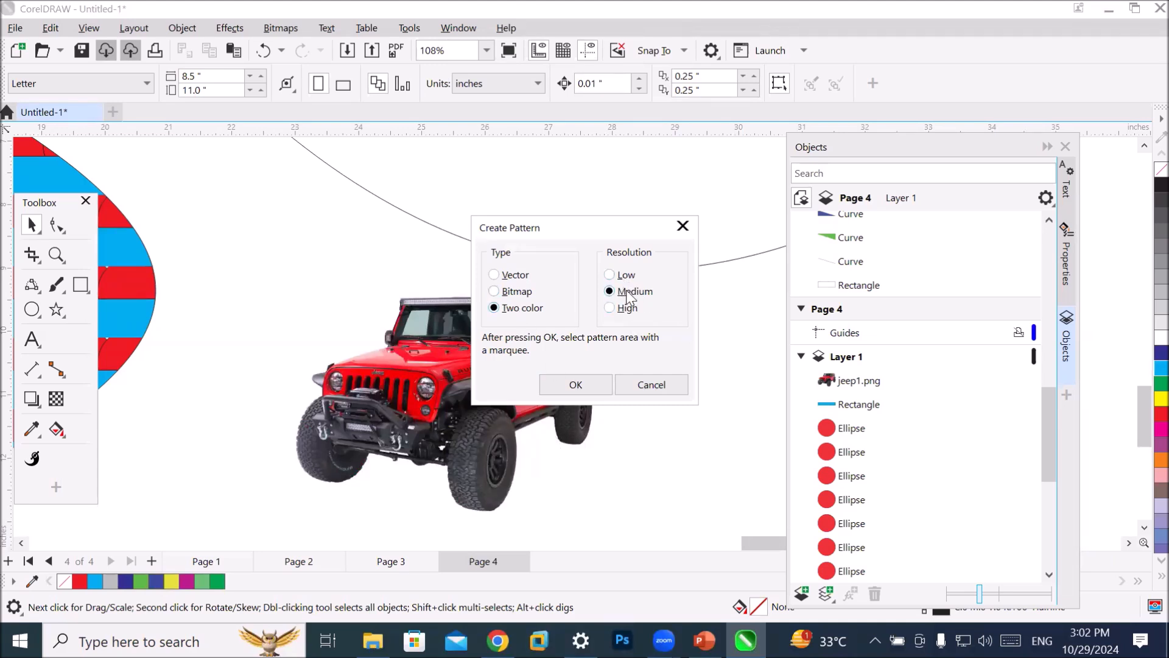
pyautogui.click(570, 385)
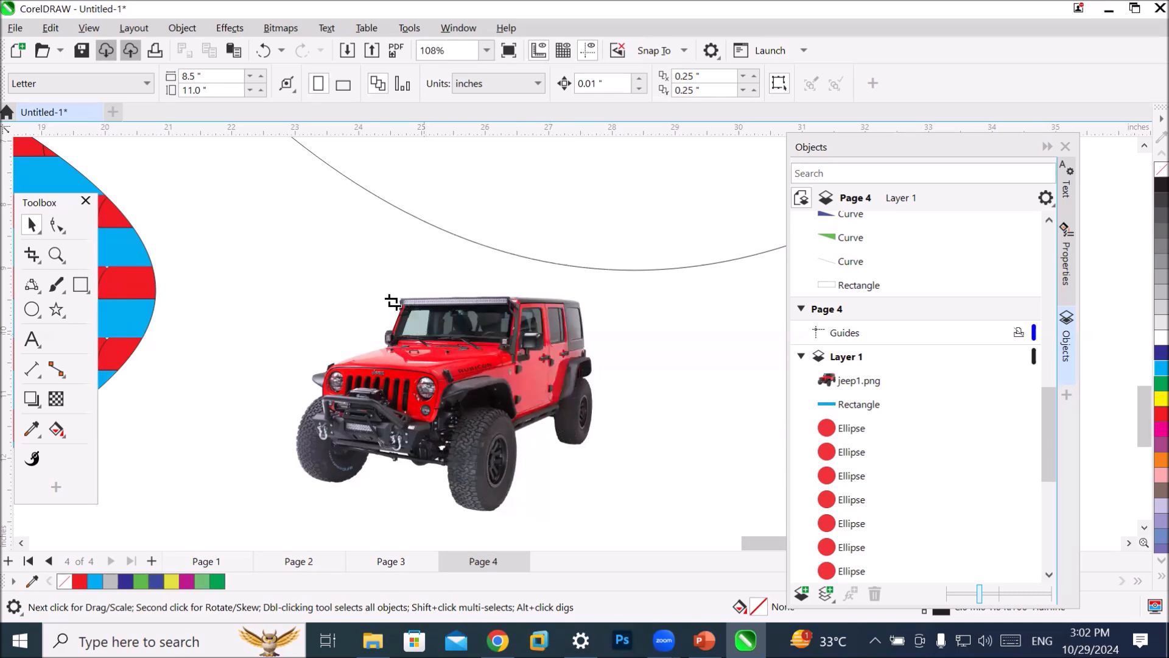
pyautogui.moveTo(320, 295); pyautogui.dragTo(586, 493)
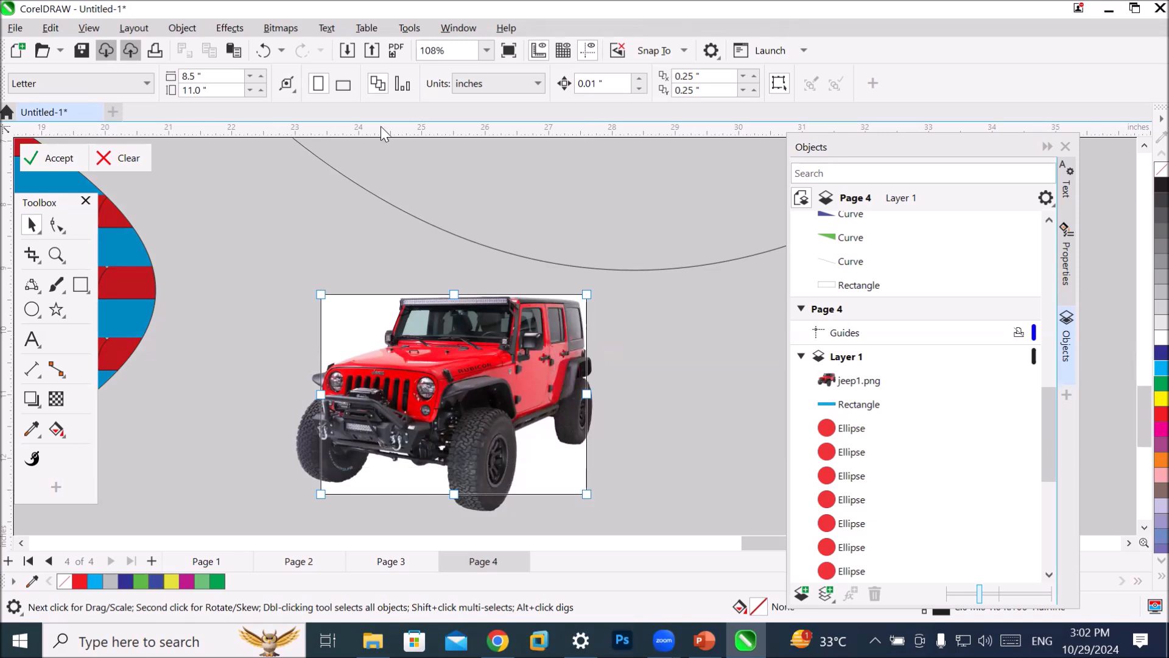
pyautogui.click(52, 158)
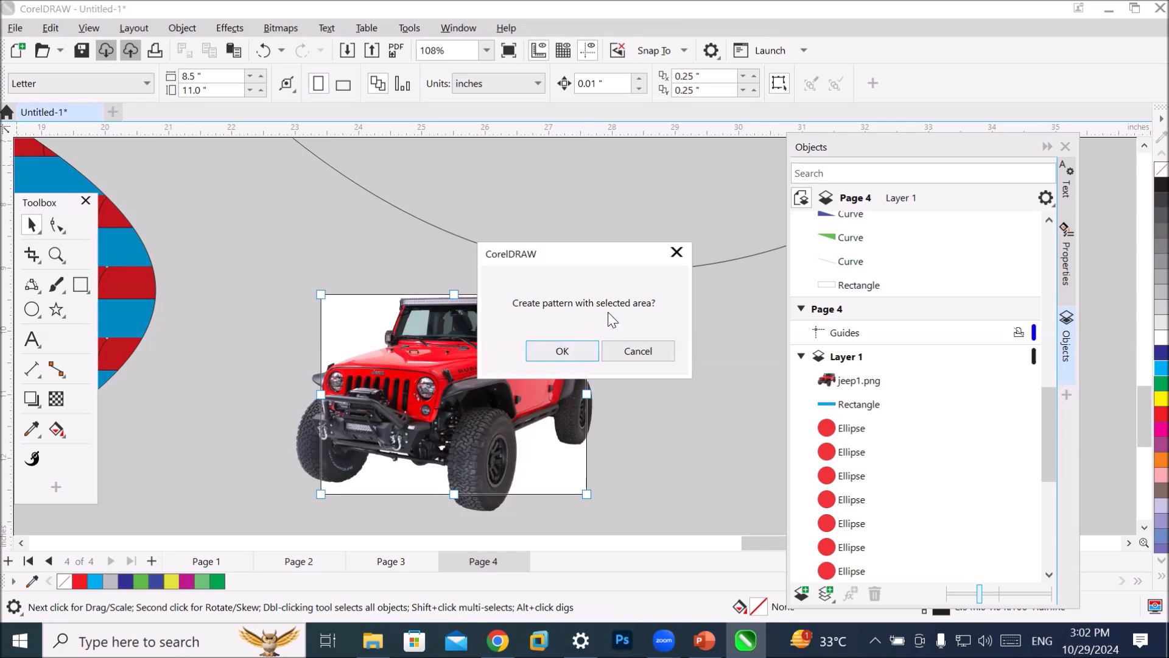
pyautogui.click(566, 352)
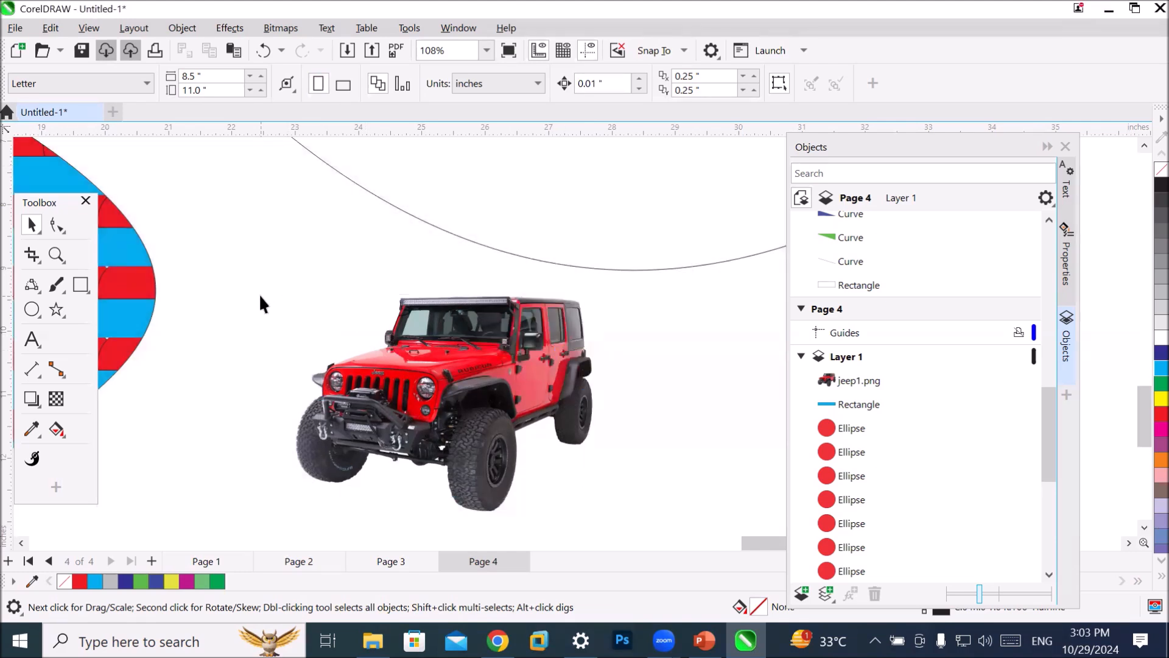
# Draw a large circle about 23.7 by 23.4 inches to the right of the jeep image.
pyautogui.scroll(-6, 262, 295)
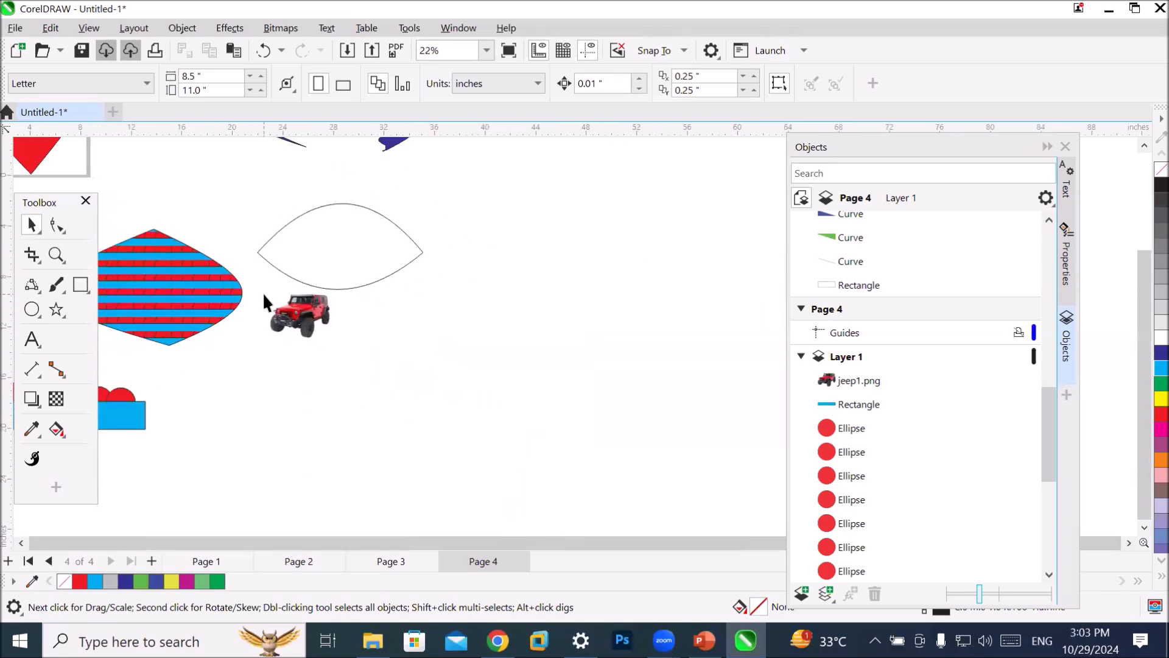
pyautogui.click(31, 309)
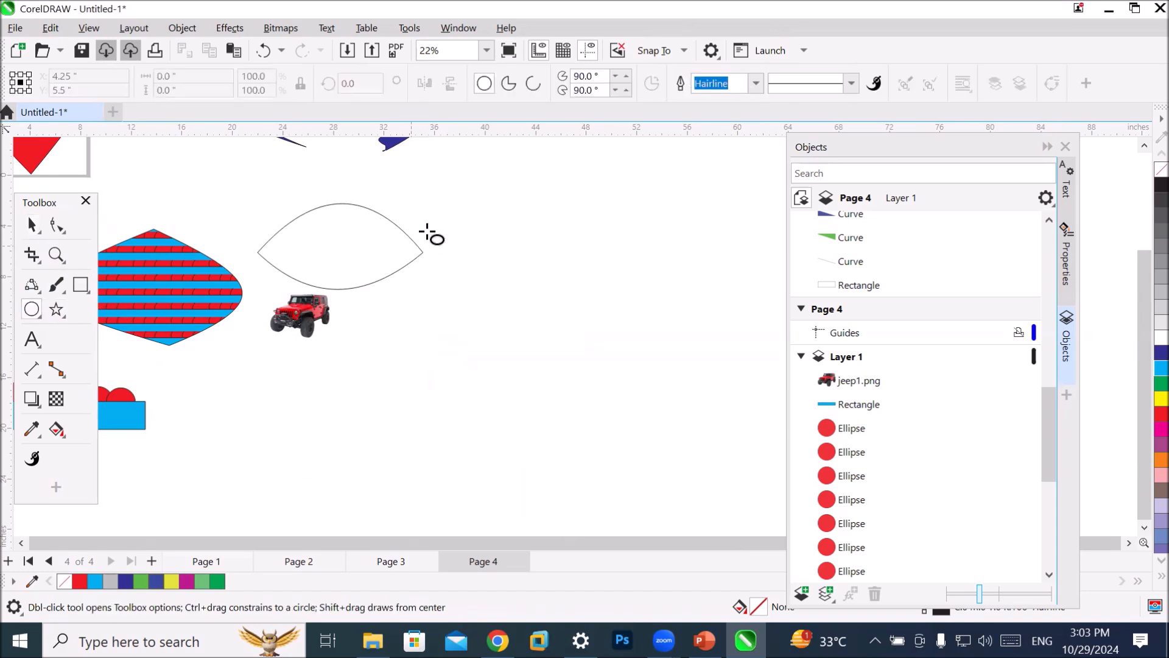
pyautogui.moveTo(451, 178); pyautogui.dragTo(758, 481)
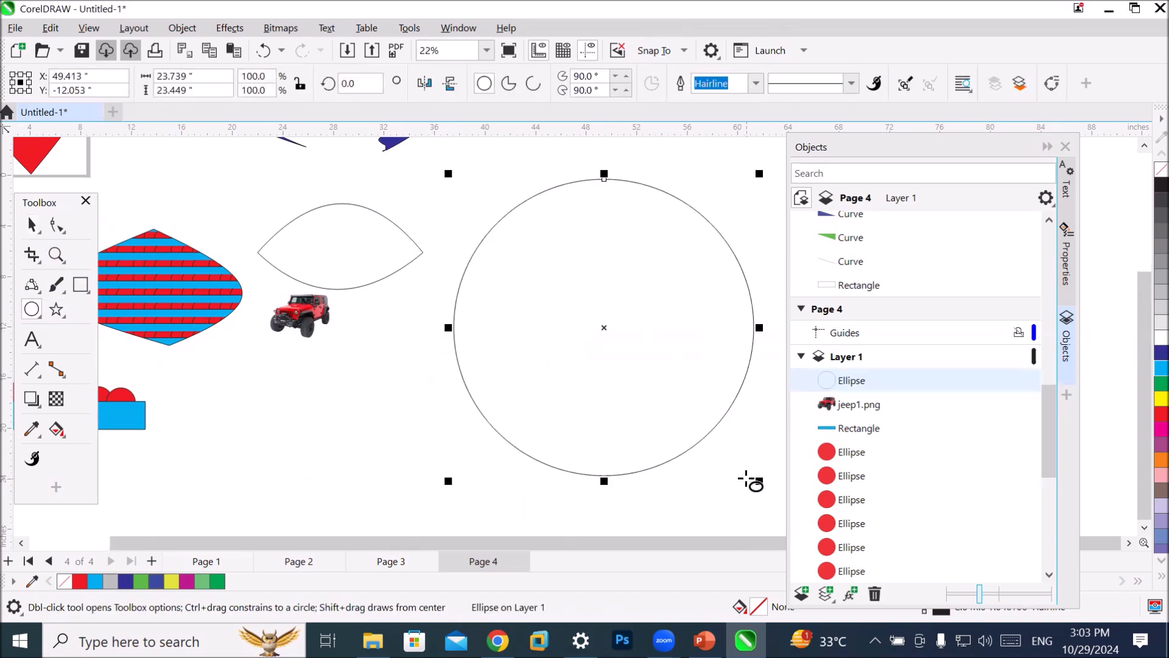
# Place two copies of the large circle side by side to its right.
pyautogui.scroll(-1, 756, 444)
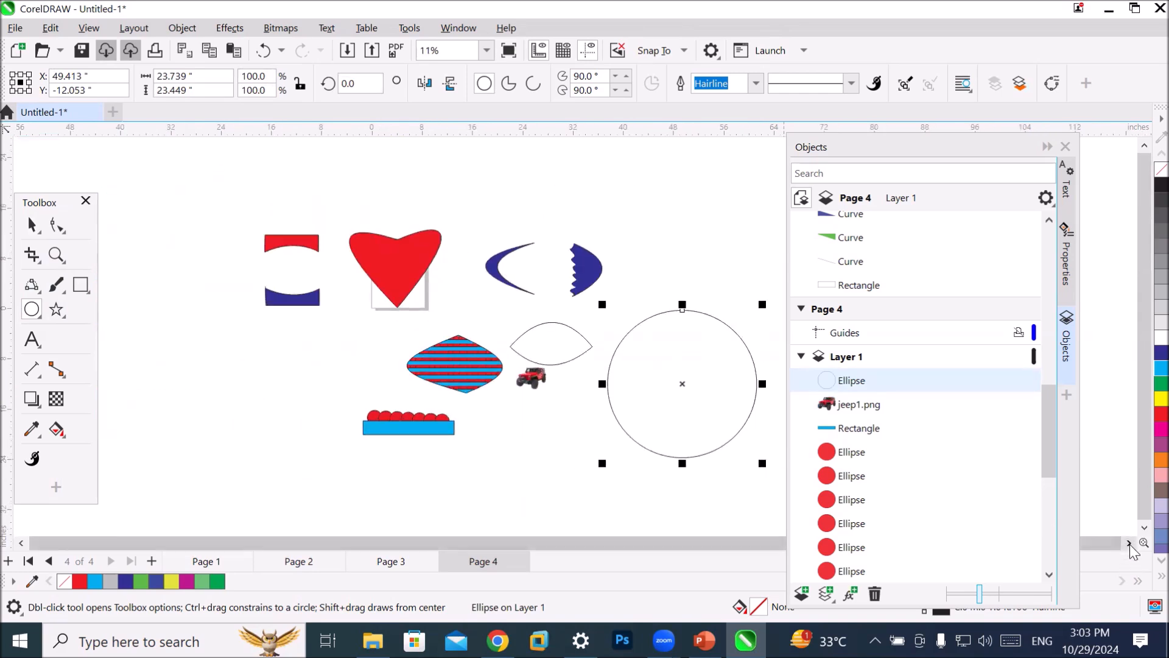
pyautogui.click(1129, 542)
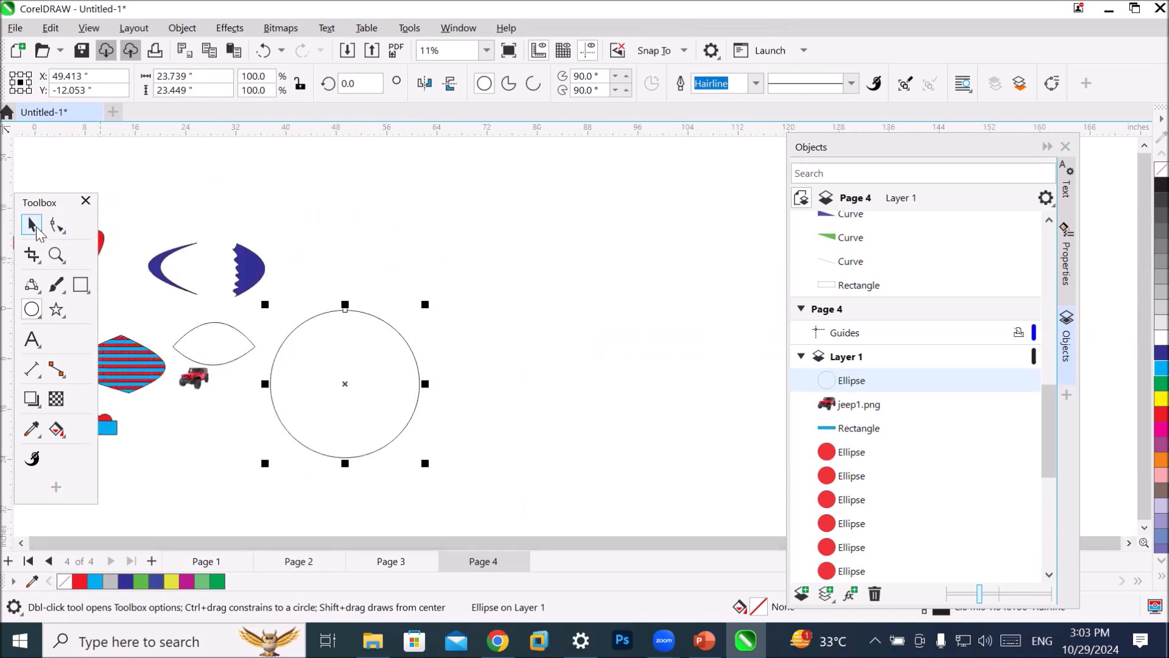
pyautogui.click(36, 231)
pyautogui.moveTo(358, 391); pyautogui.dragTo(699, 405)
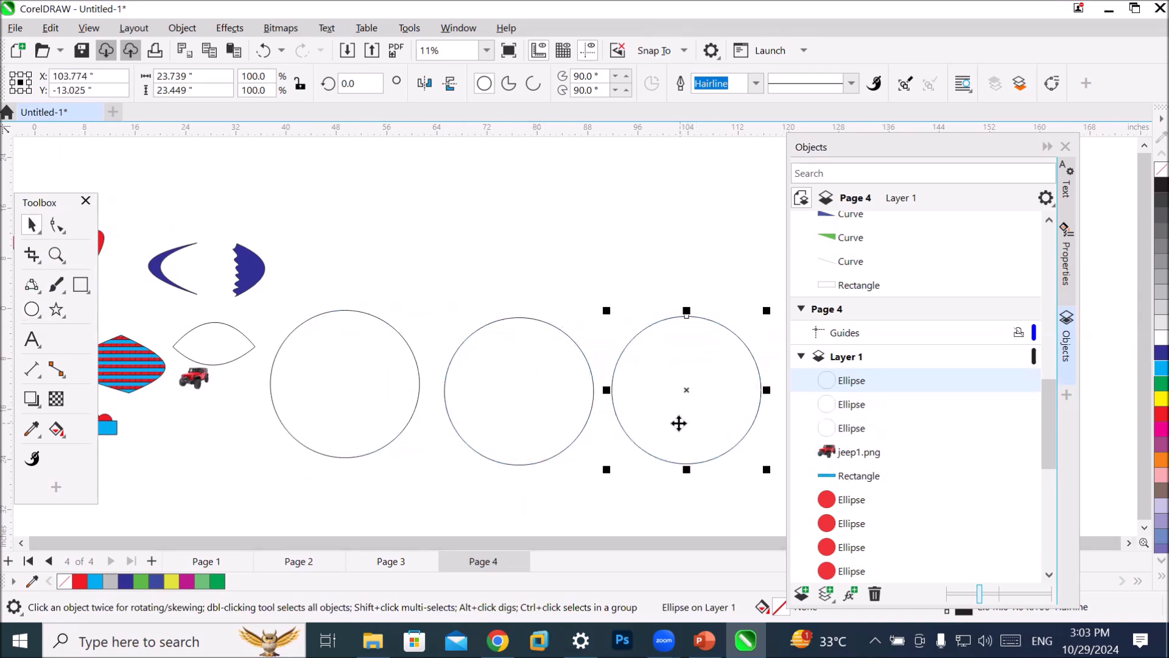
# Fill the circle nearest the jeep image with the jeep vector pattern using the Interactive Fill tool.
pyautogui.click(397, 368)
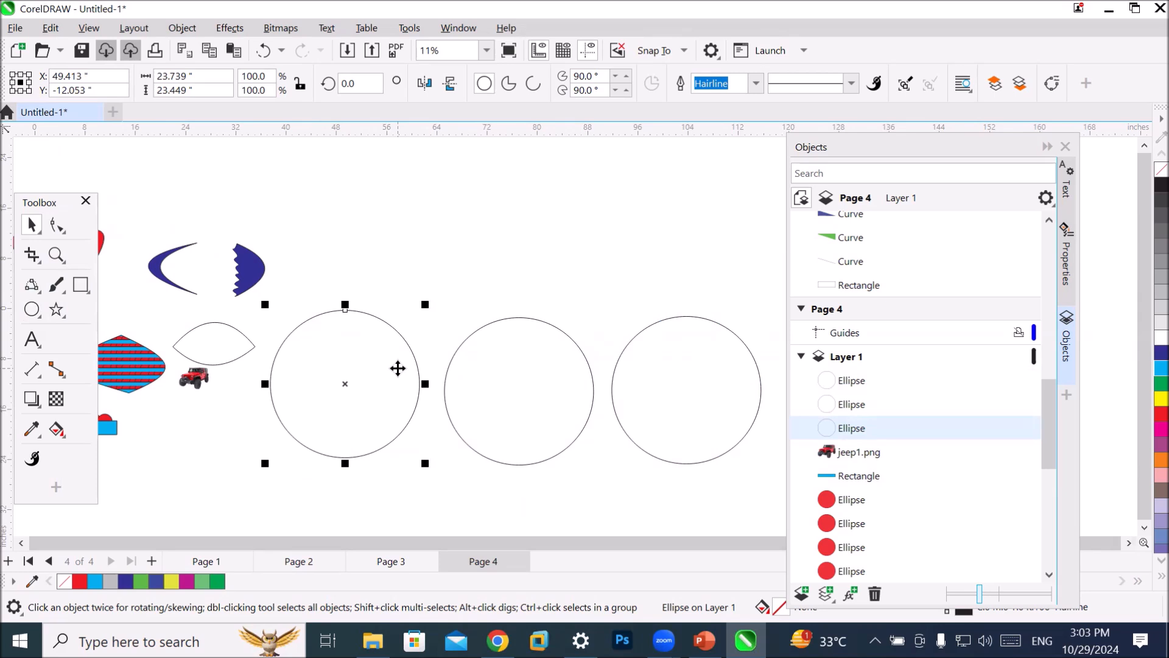
pyautogui.click(56, 430)
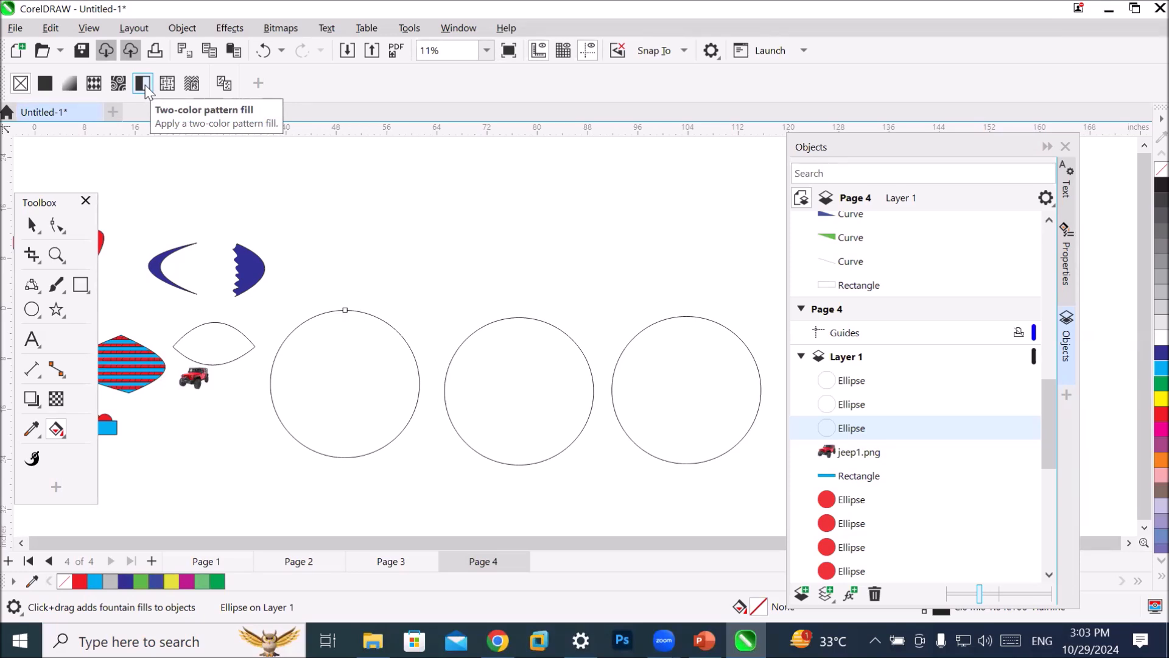
pyautogui.click(93, 83)
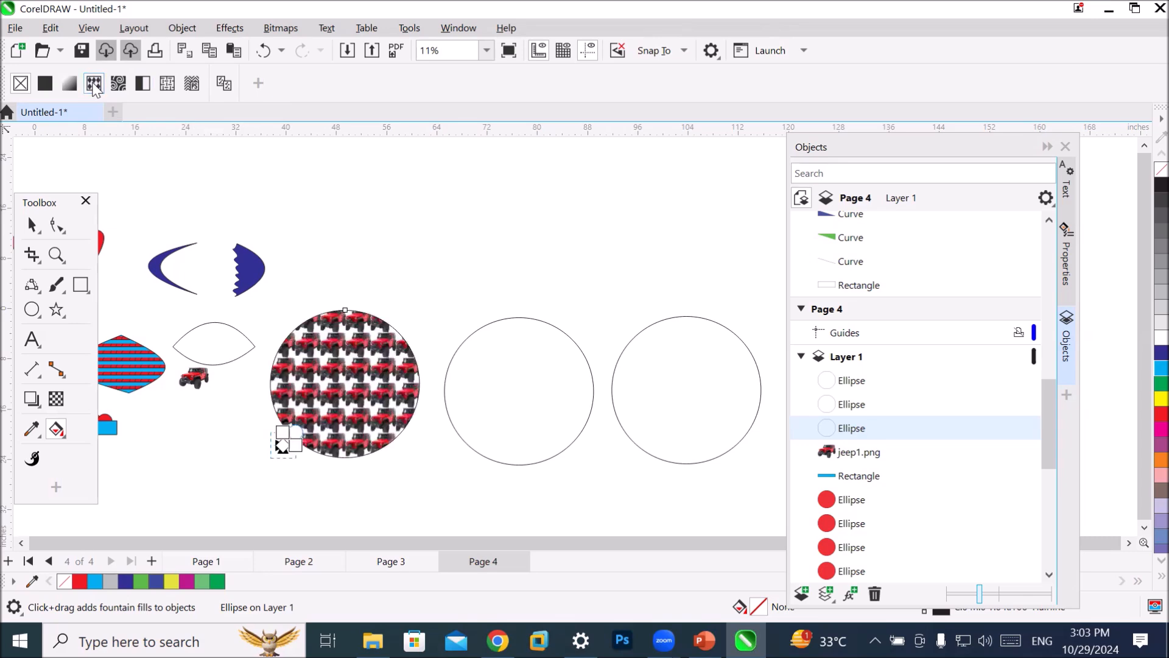
# Examine the image quality of the jeep vector pattern up close, including the tyre, headlight and RUBICON lettering.
pyautogui.scroll(6, 345, 389)
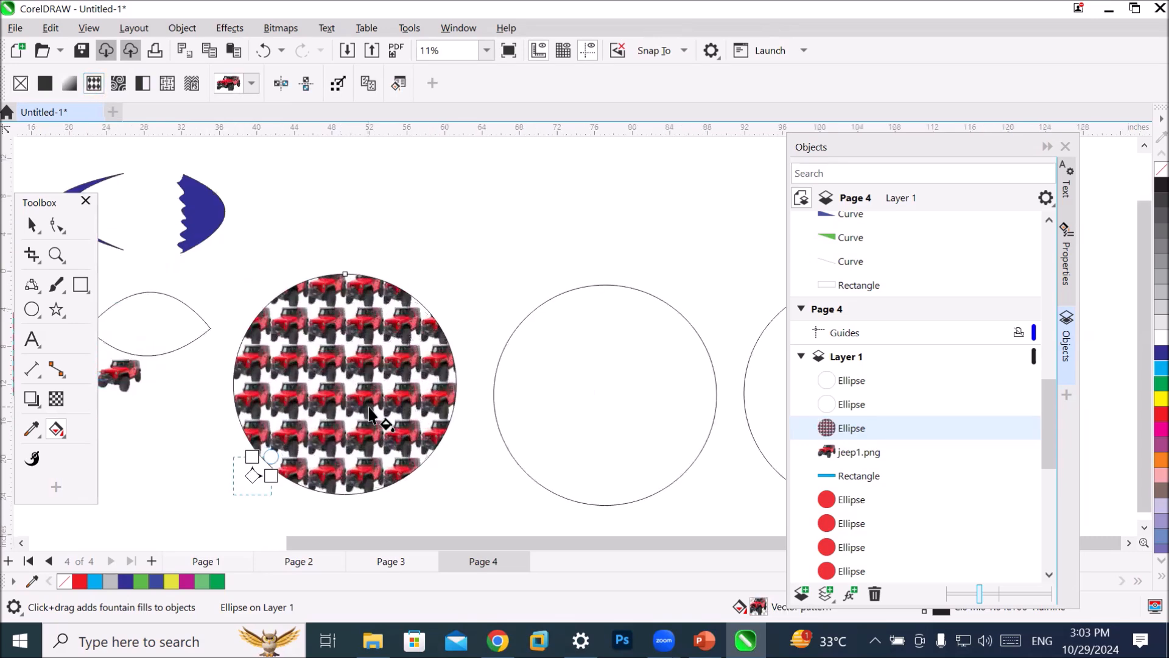
pyautogui.scroll(6, 345, 412)
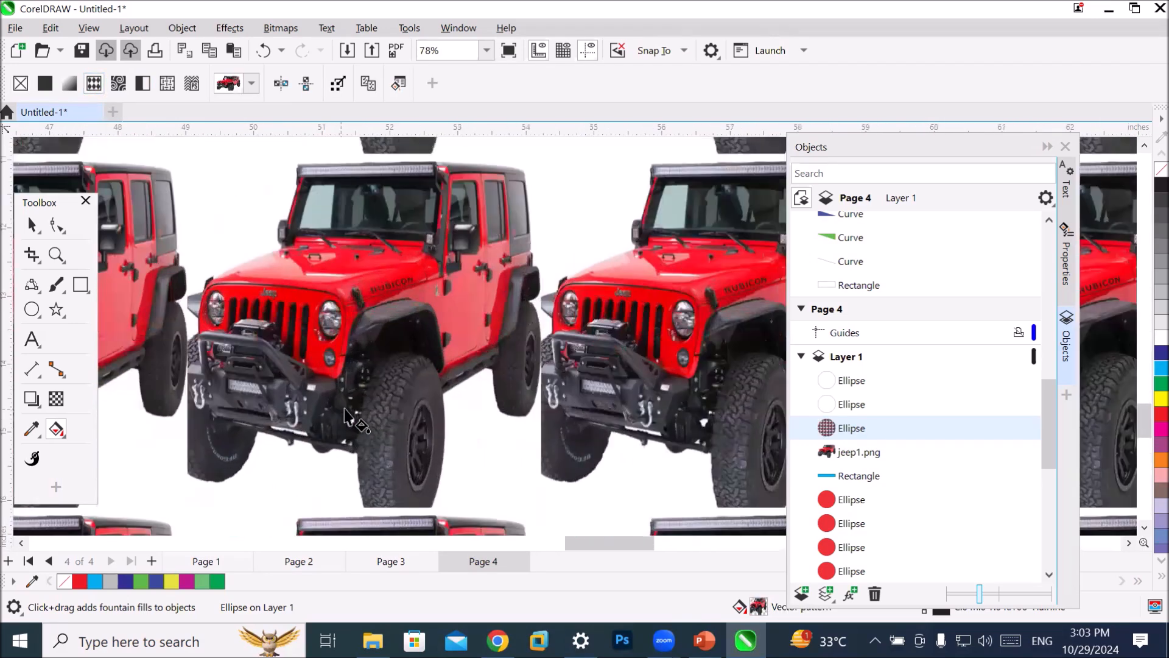
pyautogui.scroll(6, 436, 454)
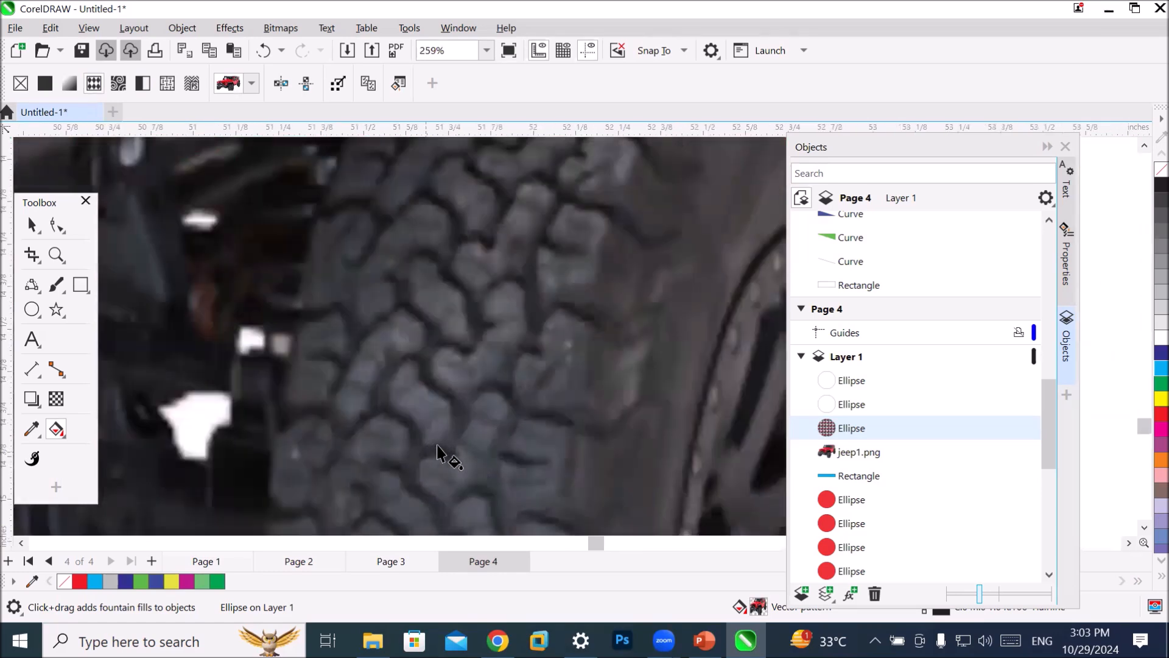
pyautogui.scroll(-6, 436, 453)
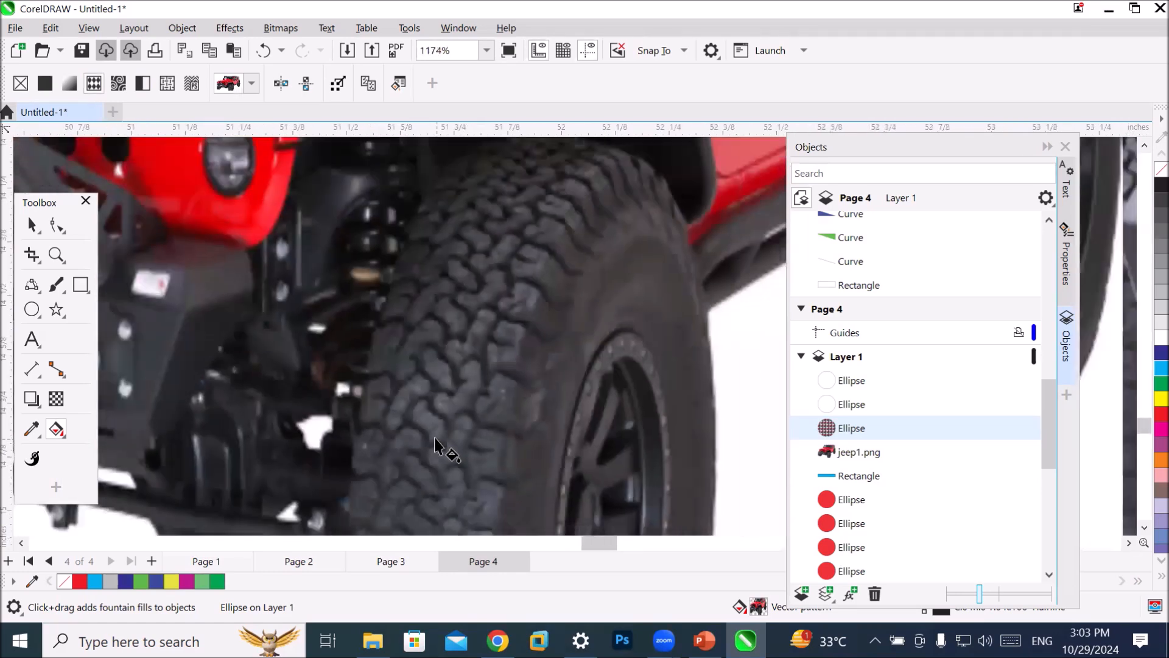
pyautogui.scroll(2, 338, 237)
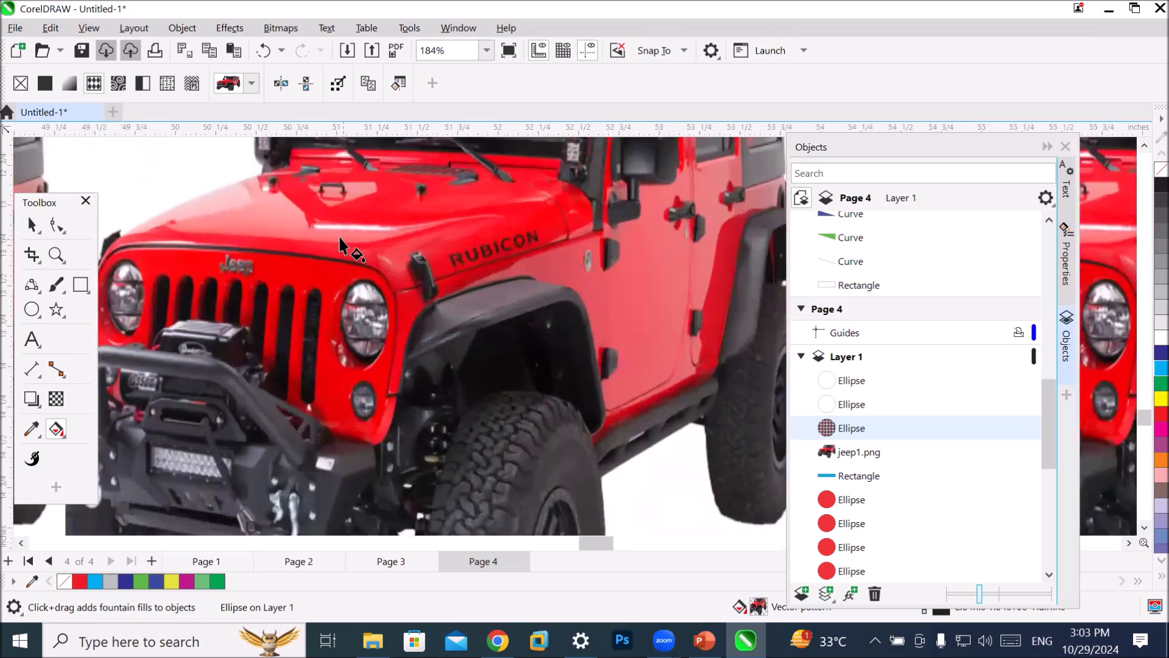
pyautogui.scroll(1, 339, 238)
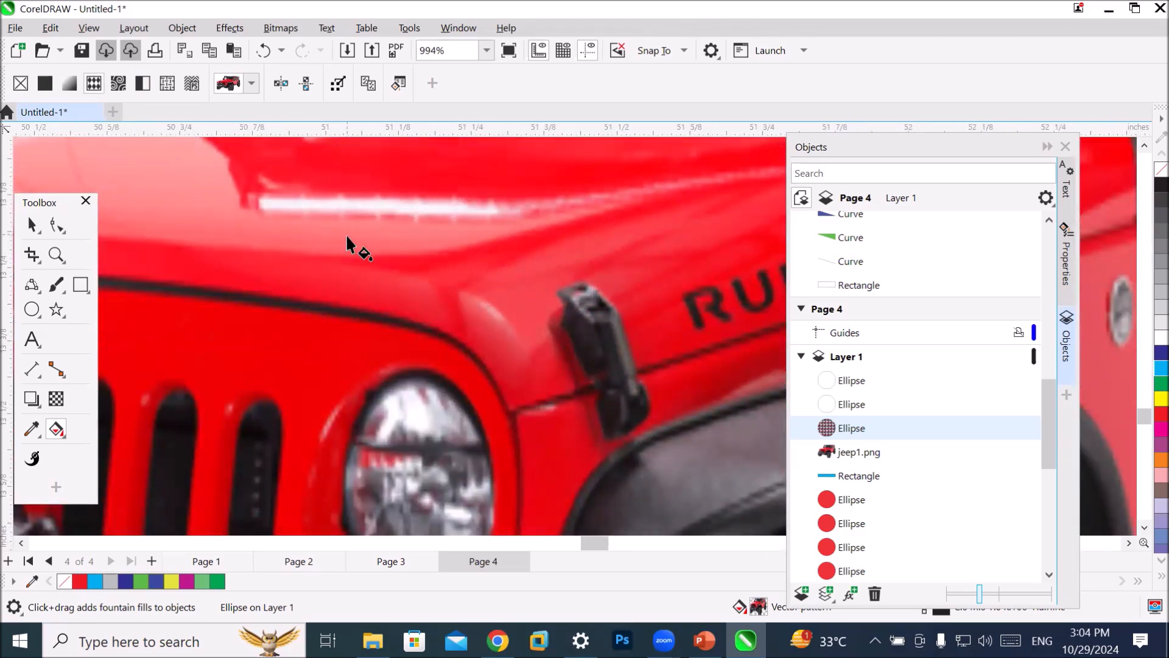
pyautogui.scroll(-2, 346, 235)
pyautogui.scroll(3, 365, 225)
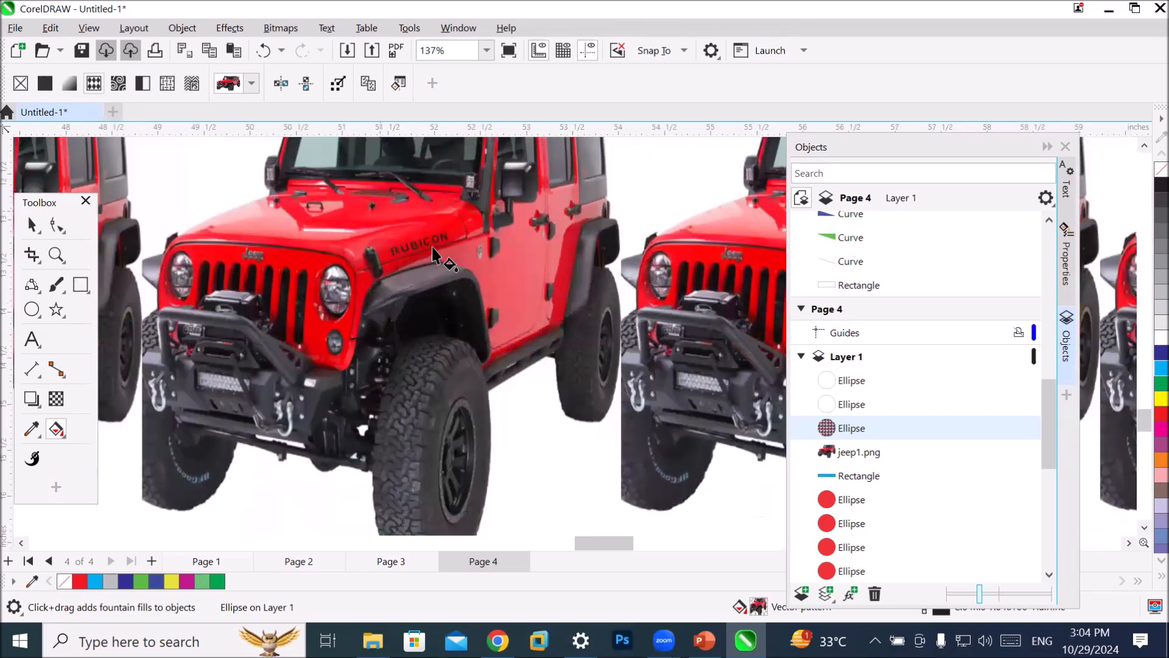
pyautogui.scroll(1, 303, 268)
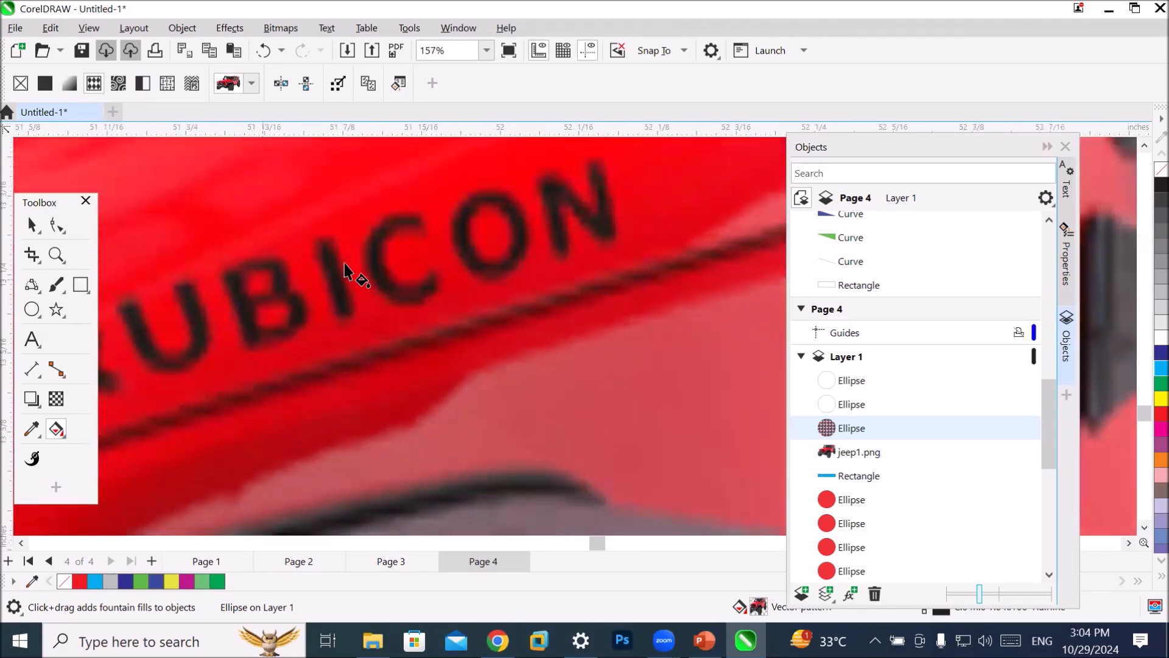
pyautogui.scroll(-4, 344, 268)
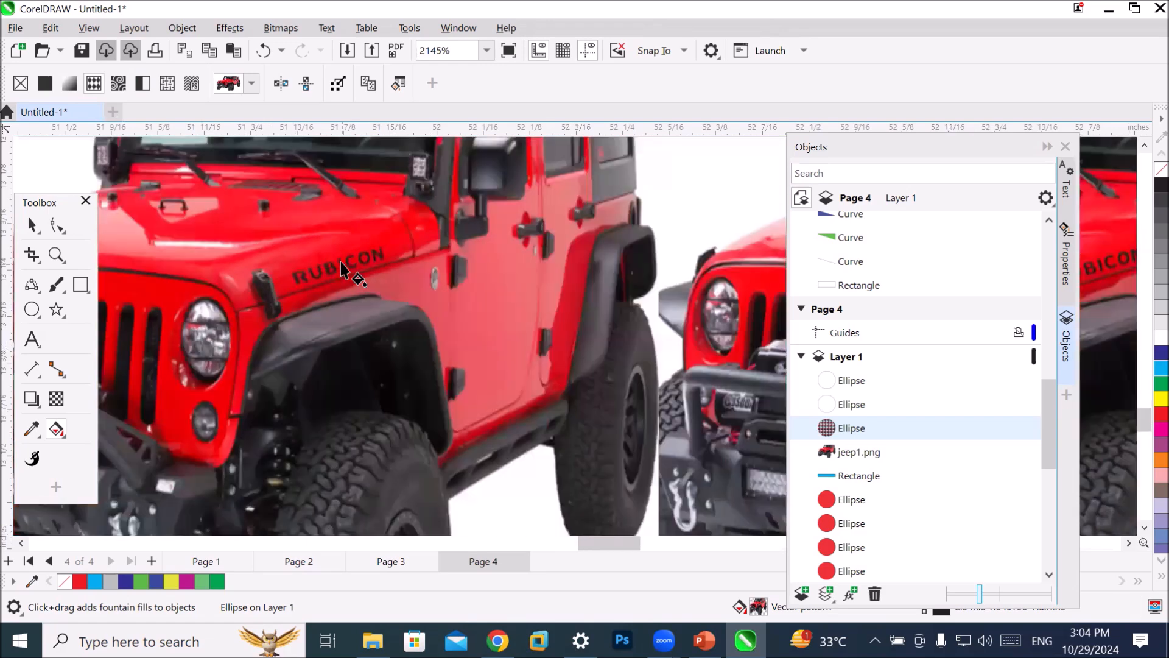
pyautogui.scroll(-10, 336, 261)
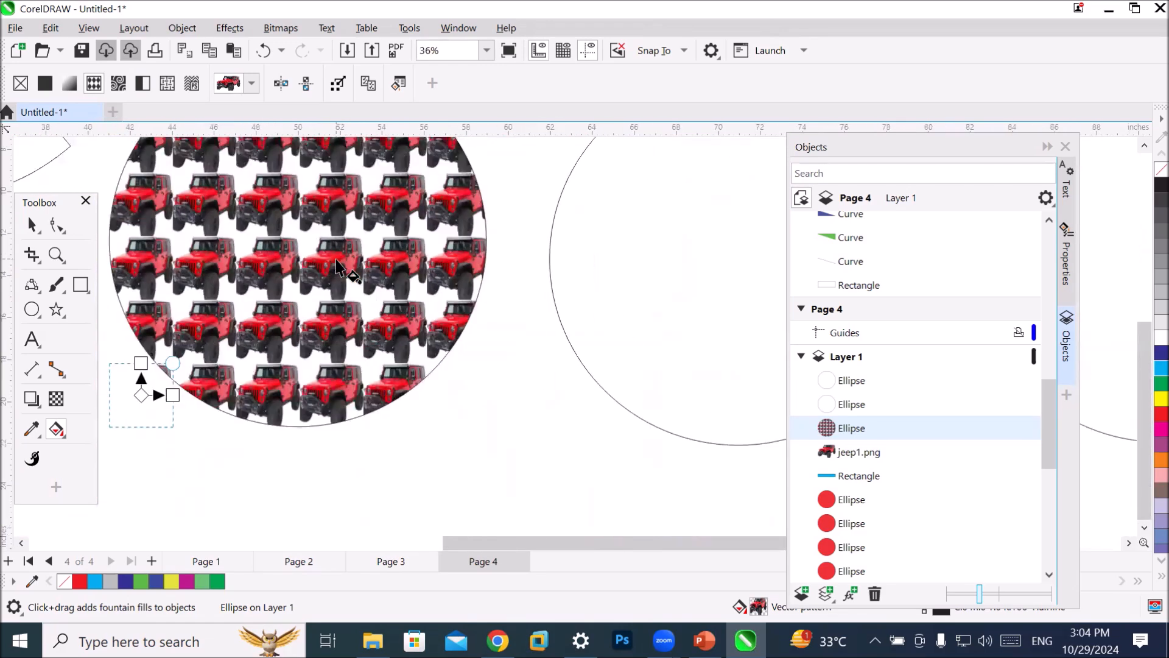
pyautogui.scroll(-2, 336, 262)
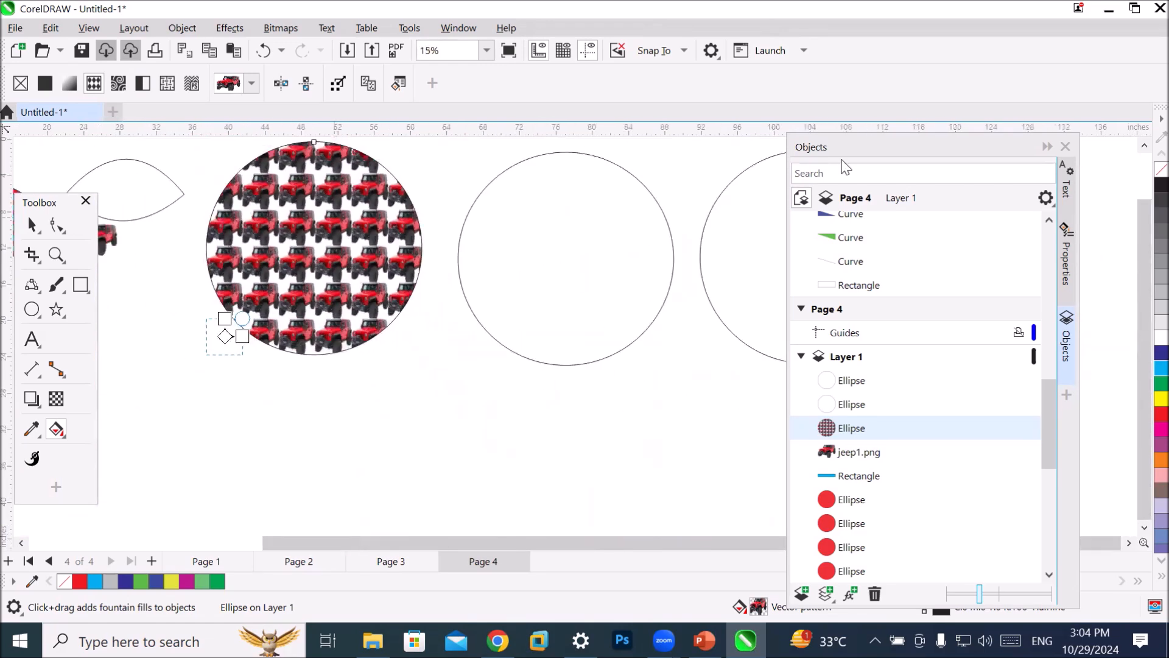
pyautogui.click(1143, 145)
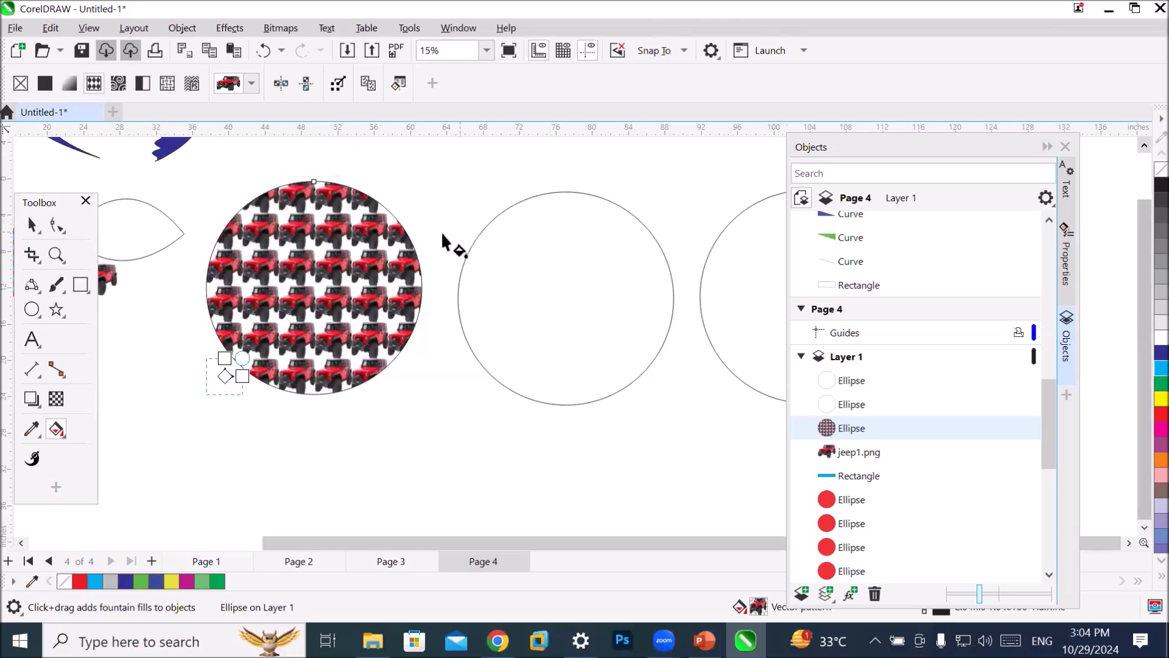
pyautogui.scroll(2, 360, 256)
pyautogui.scroll(1, 359, 256)
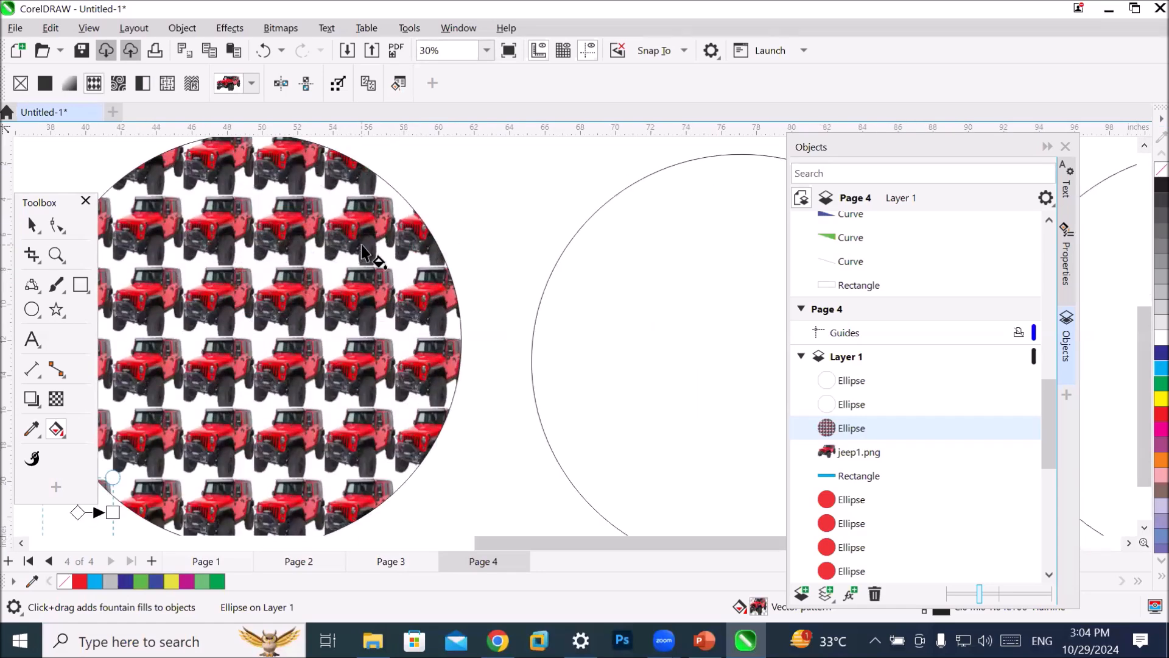
# Open the fill settings of the jeep-filled circle and move the dialog clear of the circle.
pyautogui.click(399, 85)
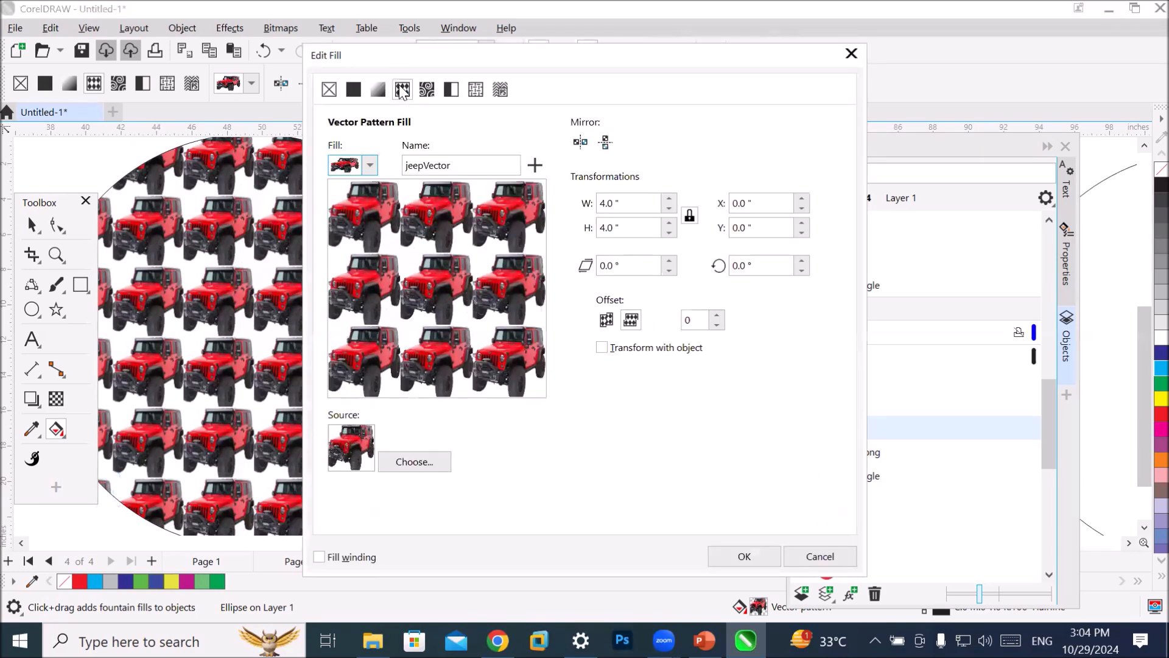
pyautogui.moveTo(579, 53); pyautogui.dragTo(815, 70)
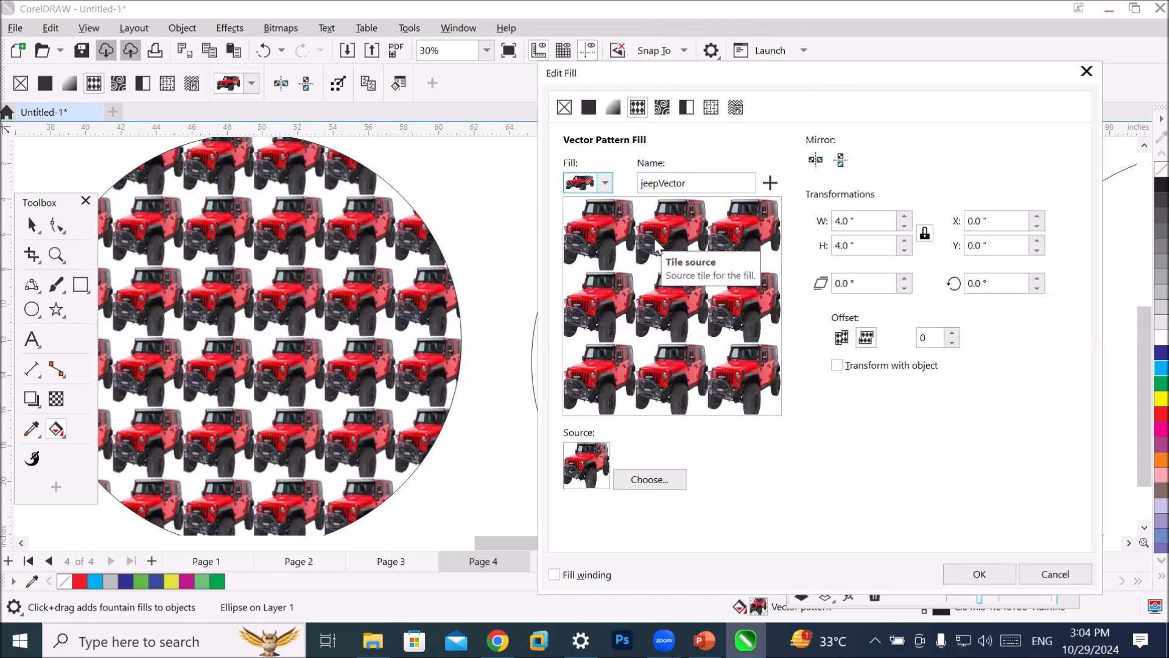
# Try mirroring the jeep pattern tiles horizontally and vertically.
pyautogui.click(814, 161)
pyautogui.click(811, 167)
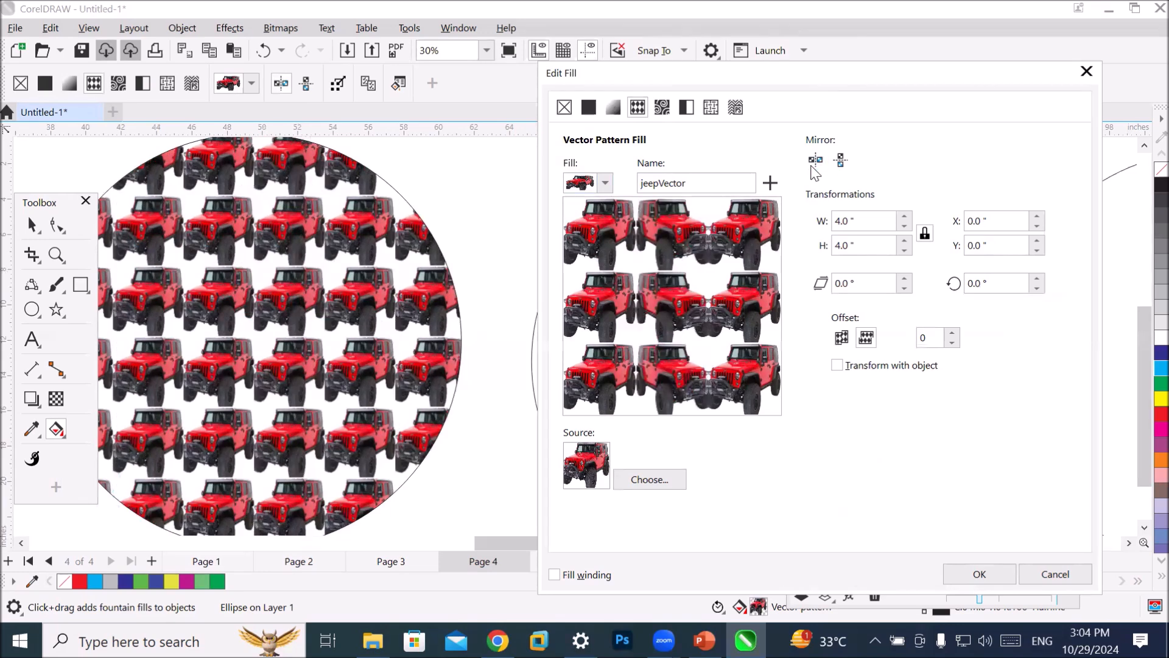
pyautogui.click(811, 167)
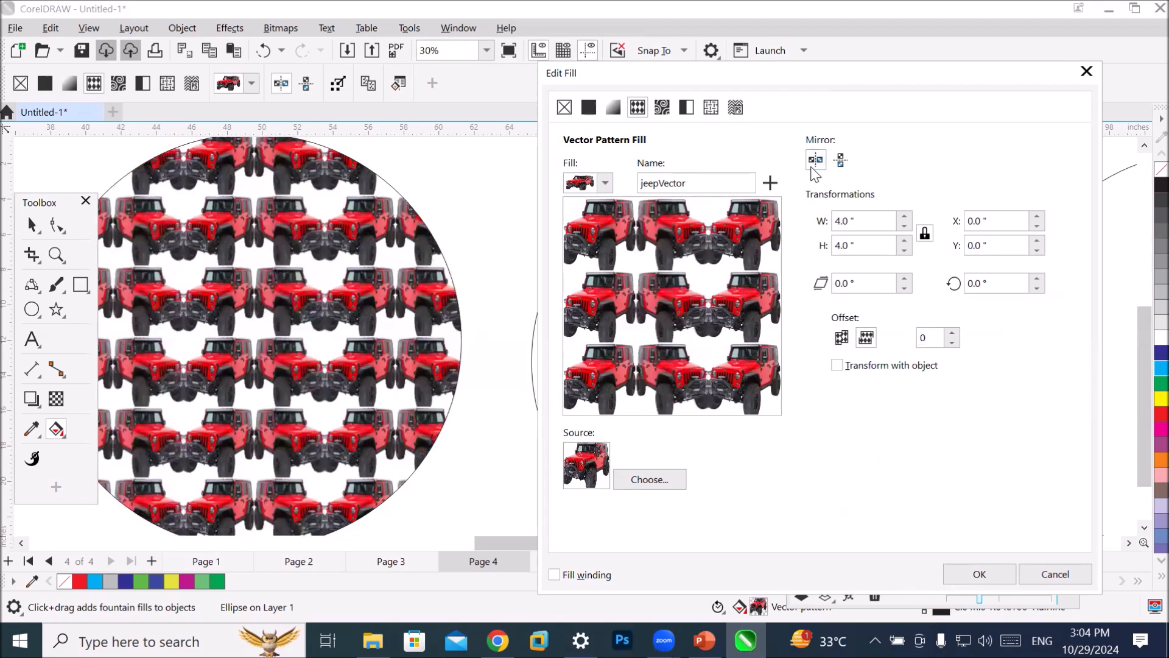
pyautogui.click(812, 166)
pyautogui.click(812, 167)
pyautogui.click(812, 171)
pyautogui.click(840, 161)
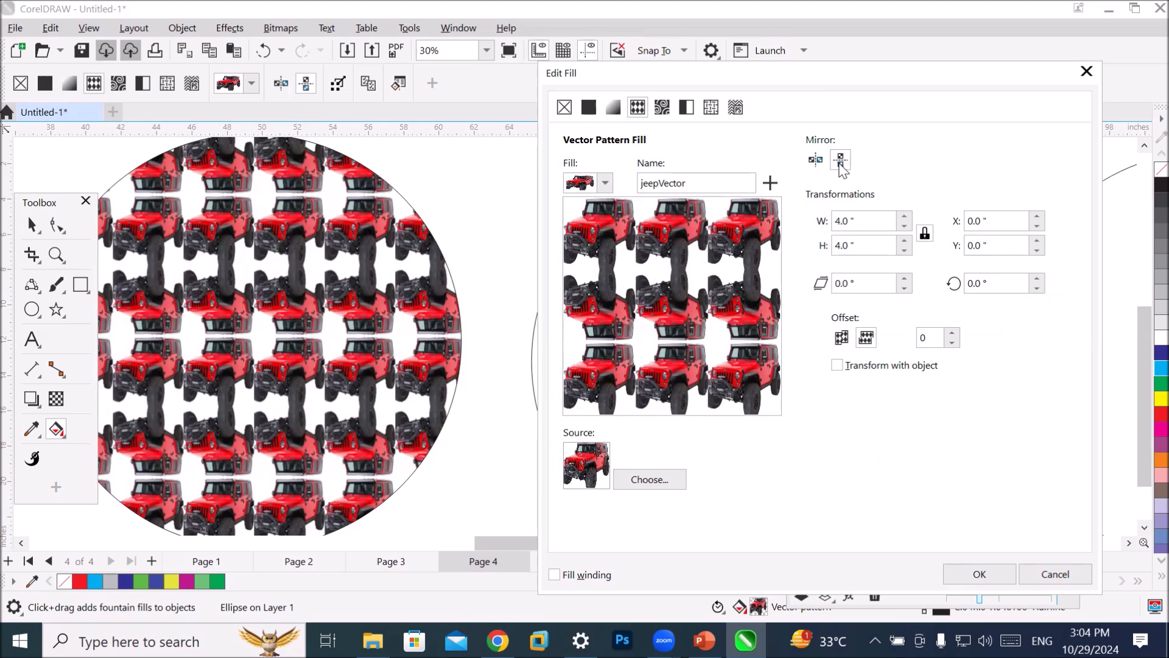
pyautogui.click(838, 167)
pyautogui.click(838, 166)
pyautogui.click(837, 166)
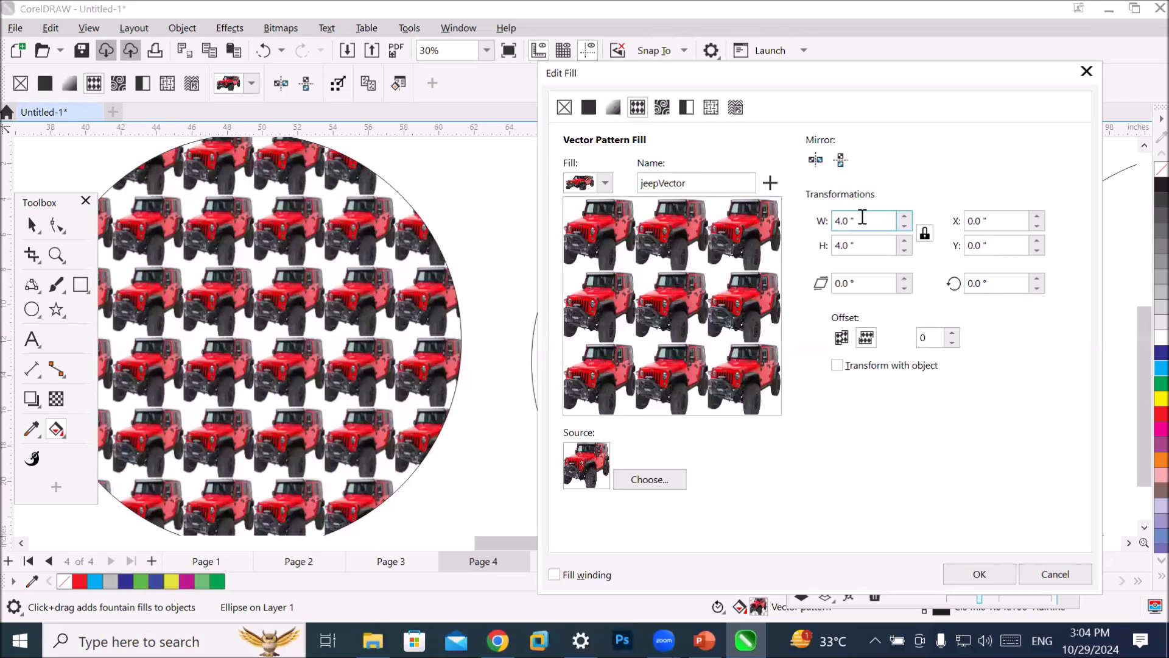
# Skew the jeep pattern tiles by 4° and rotate them by 5°.
pyautogui.click(905, 279)
pyautogui.click(905, 278)
pyautogui.click(905, 278)
pyautogui.click(905, 278)
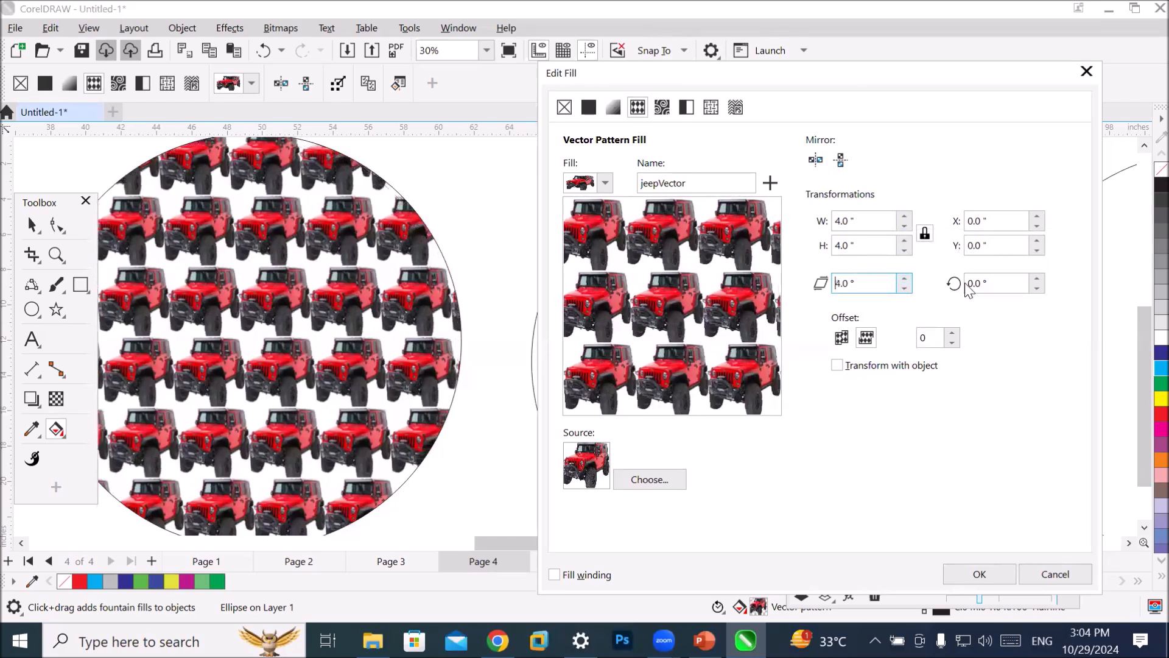
pyautogui.click(1037, 278)
pyautogui.click(1036, 278)
pyautogui.click(1037, 279)
pyautogui.click(1037, 278)
pyautogui.click(1037, 278)
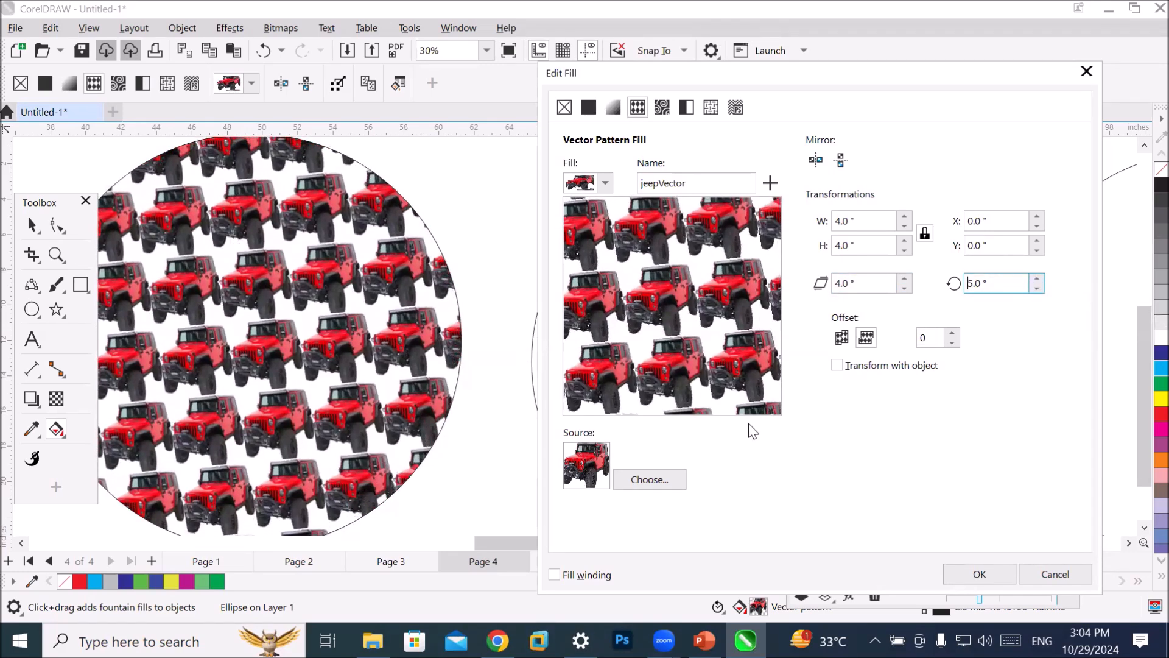
# Stagger the jeep pattern tiles with an offset of 33% of a tile and apply the fill changes.
pyautogui.click(843, 341)
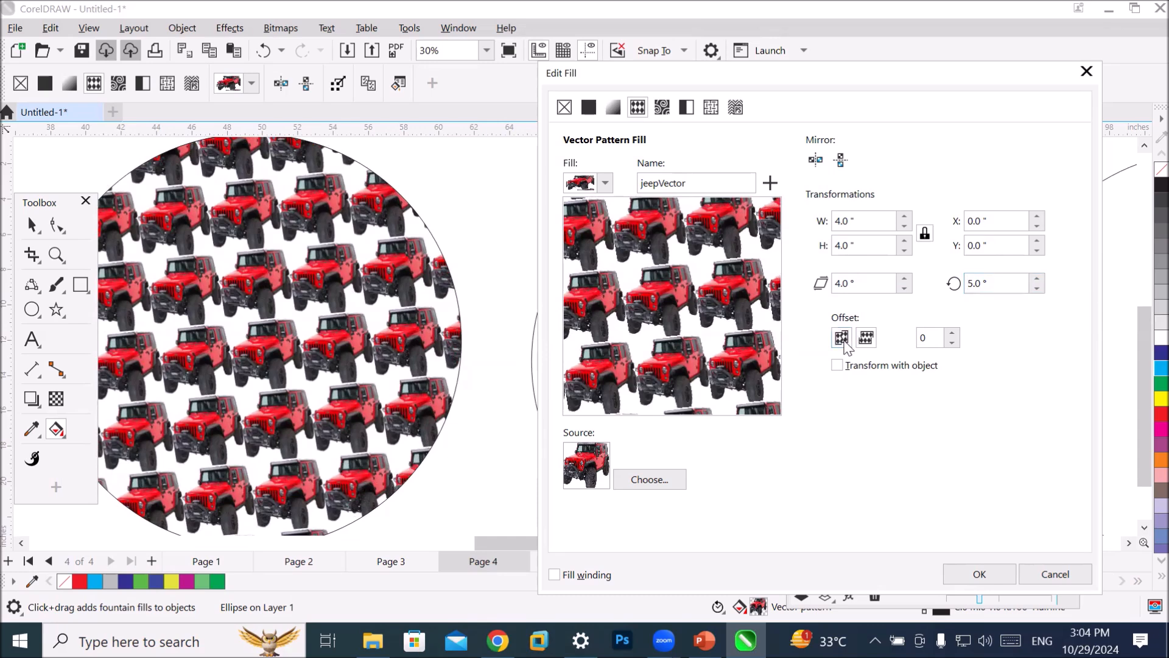
pyautogui.click(951, 333)
pyautogui.click(951, 333)
pyautogui.click(951, 333)
pyautogui.click(951, 334)
pyautogui.click(951, 334)
pyautogui.click(952, 334)
pyautogui.click(951, 334)
pyautogui.click(951, 333)
pyautogui.click(952, 333)
pyautogui.click(870, 342)
pyautogui.doubleClick(951, 334)
pyautogui.doubleClick(951, 334)
pyautogui.doubleClick(952, 334)
pyautogui.click(952, 334)
pyautogui.doubleClick(951, 333)
pyautogui.doubleClick(952, 333)
pyautogui.doubleClick(952, 334)
pyautogui.doubleClick(952, 334)
pyautogui.doubleClick(951, 334)
pyautogui.click(952, 333)
pyautogui.doubleClick(951, 334)
pyautogui.doubleClick(952, 334)
pyautogui.doubleClick(951, 333)
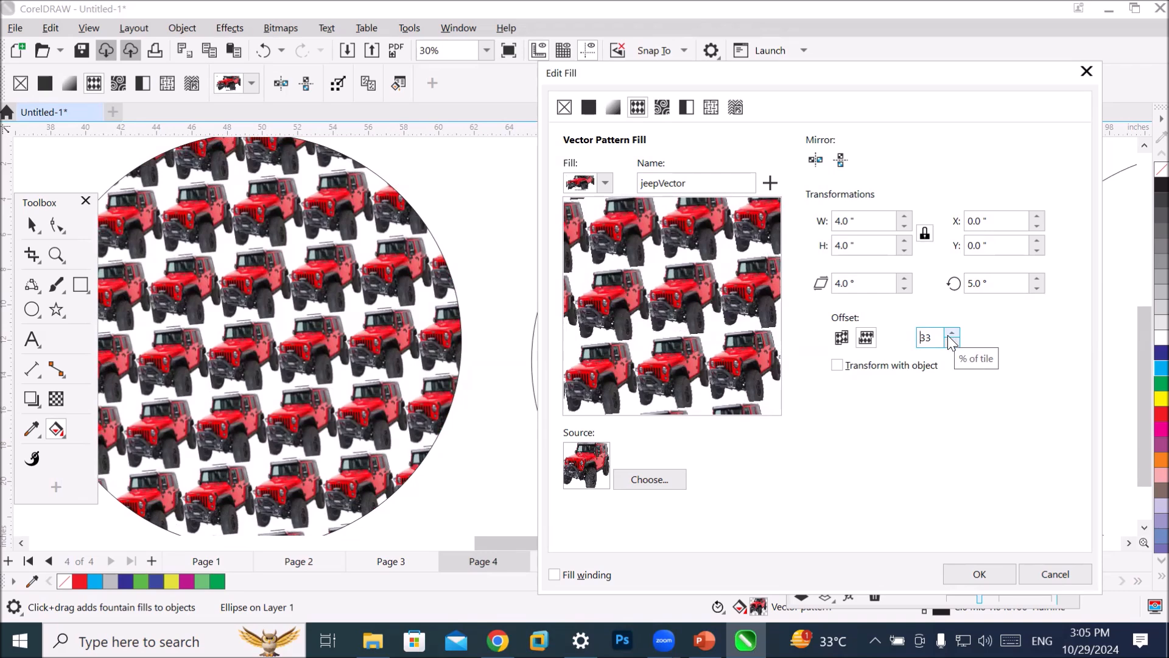
pyautogui.click(977, 574)
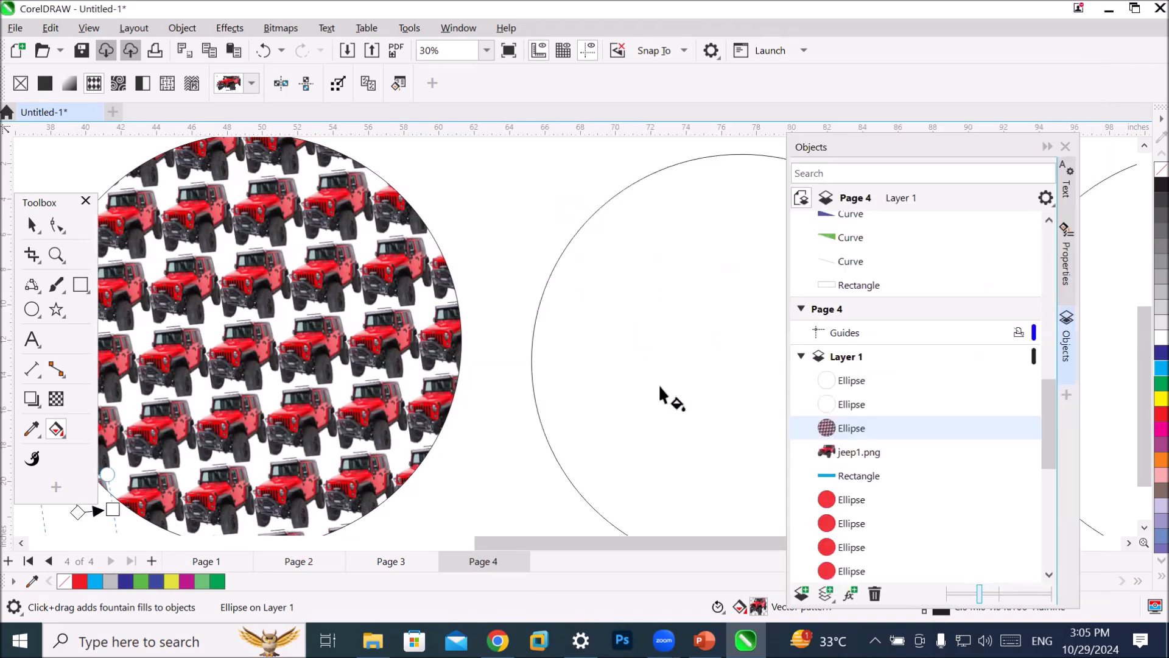
# Fill the empty circle beside the jeep vector-pattern circle with a bitmap pattern, choosing the saved jeep bitmap from the Abstract fills.
pyautogui.click(31, 224)
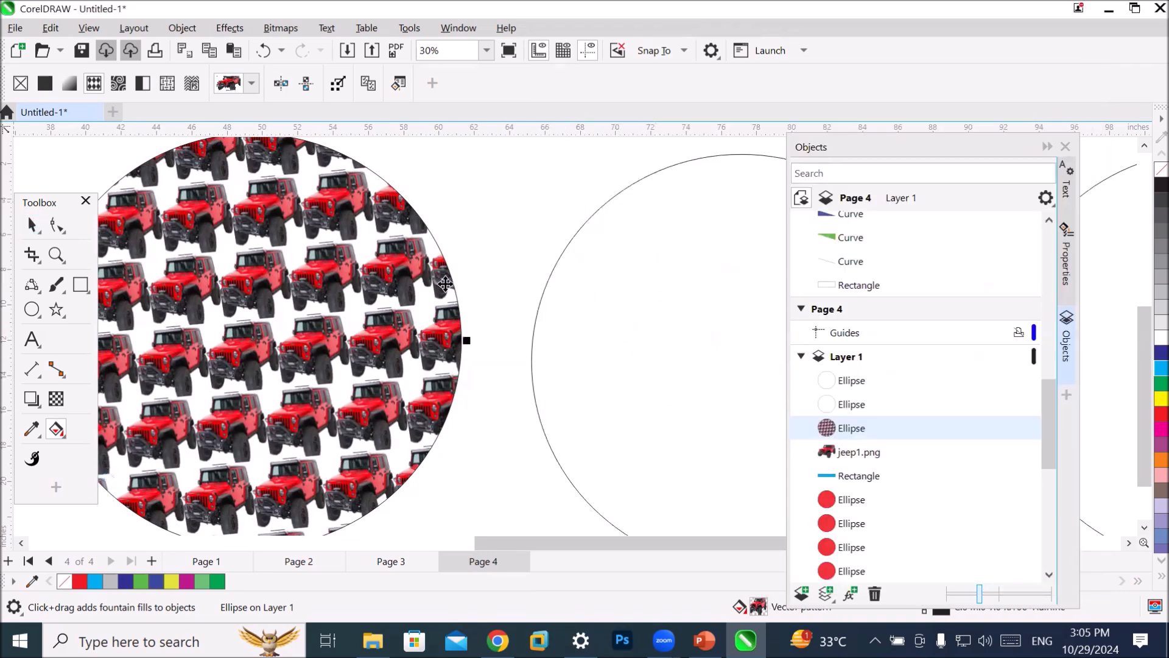
pyautogui.click(652, 310)
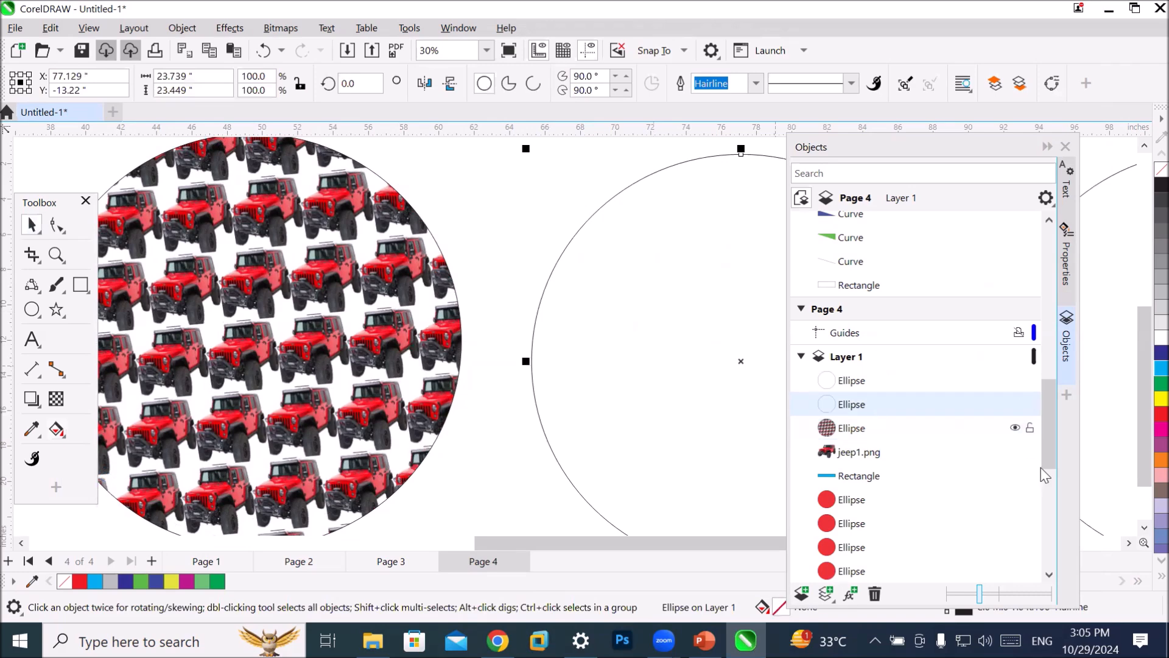
pyautogui.click(1128, 542)
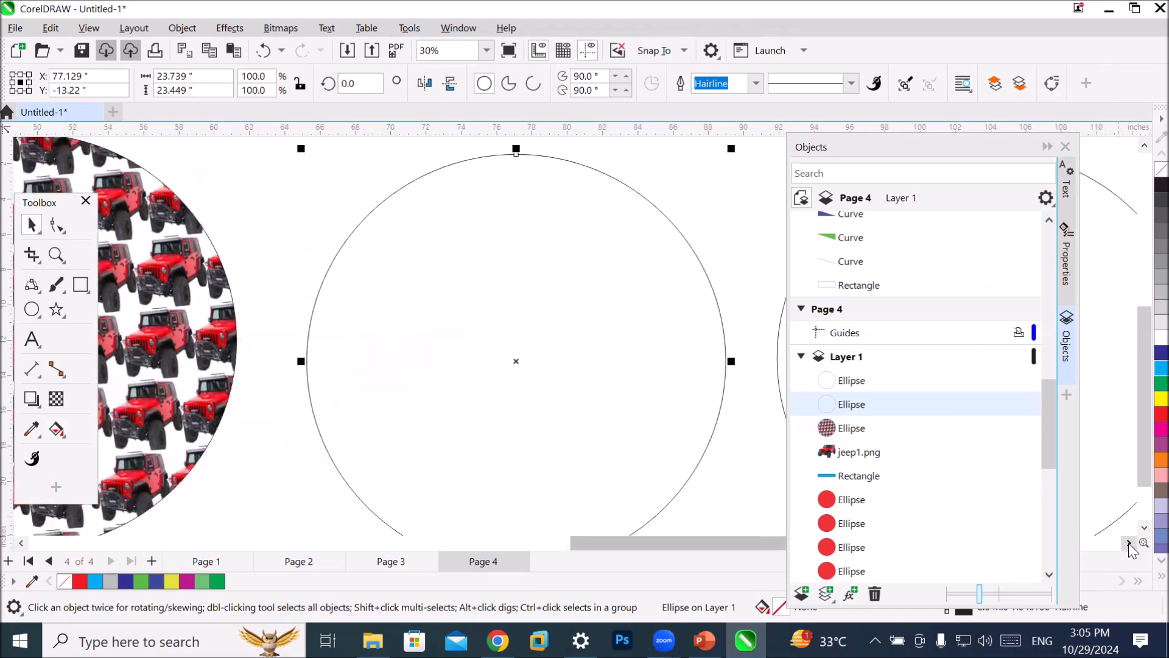
pyautogui.click(1130, 543)
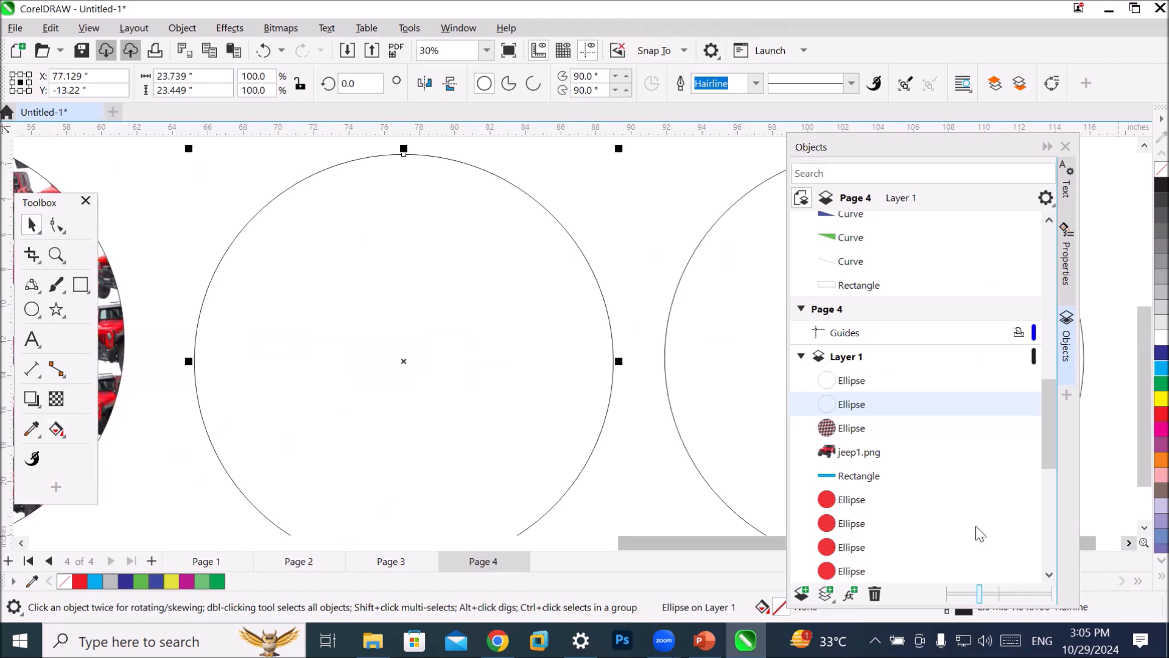
pyautogui.click(54, 433)
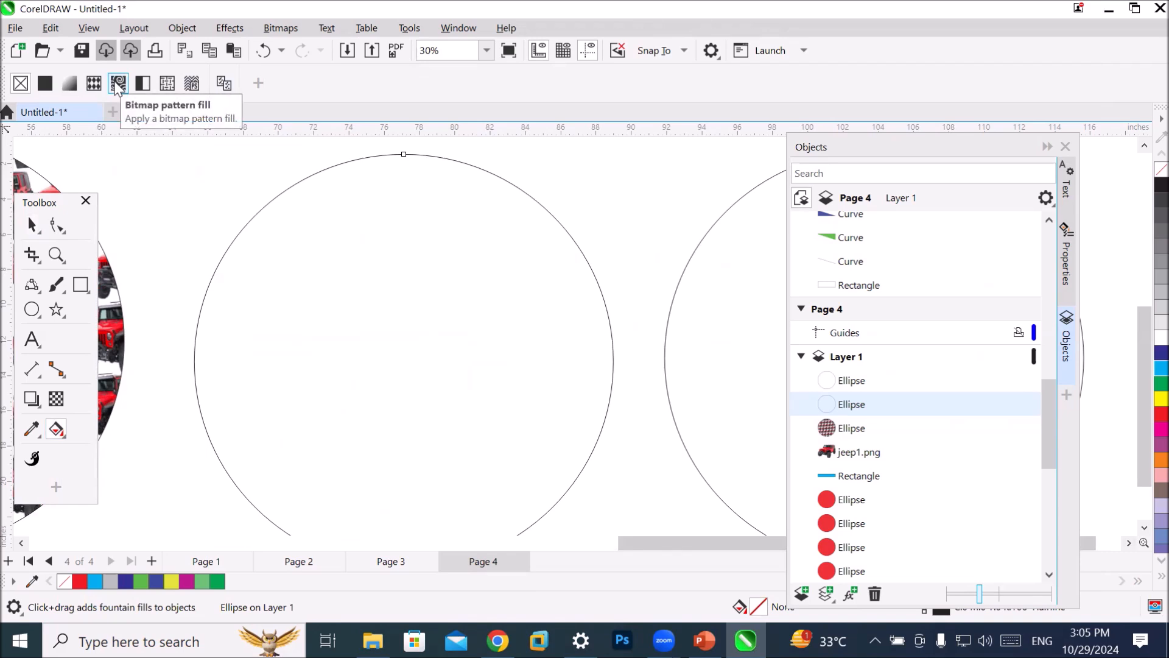
pyautogui.click(118, 85)
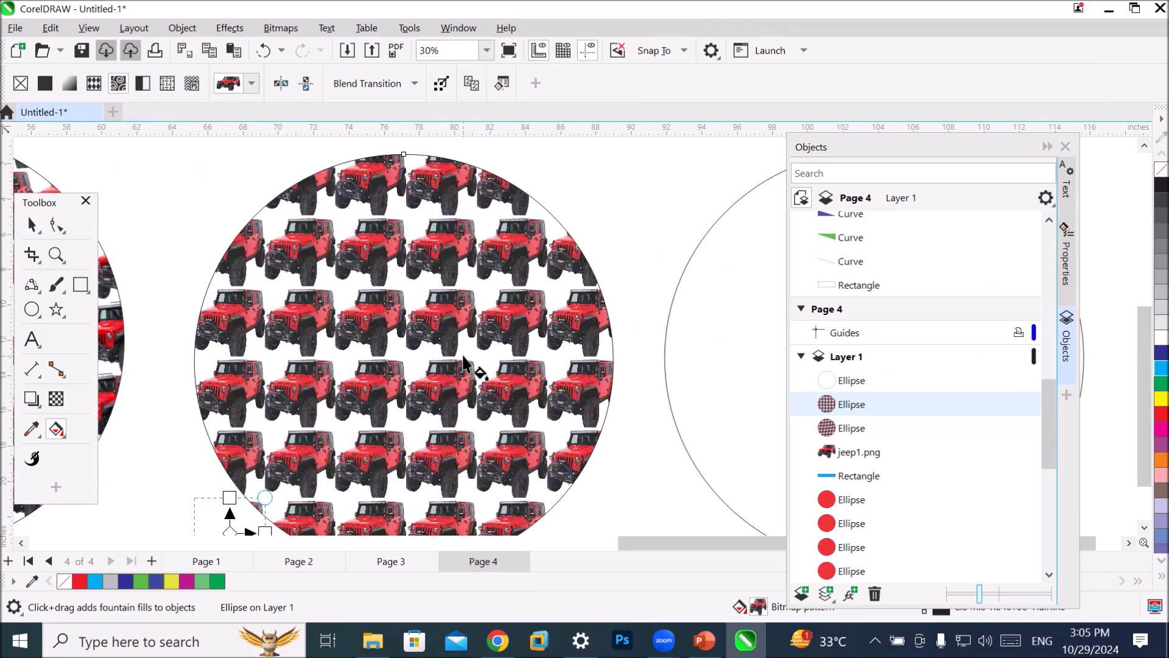
pyautogui.click(250, 85)
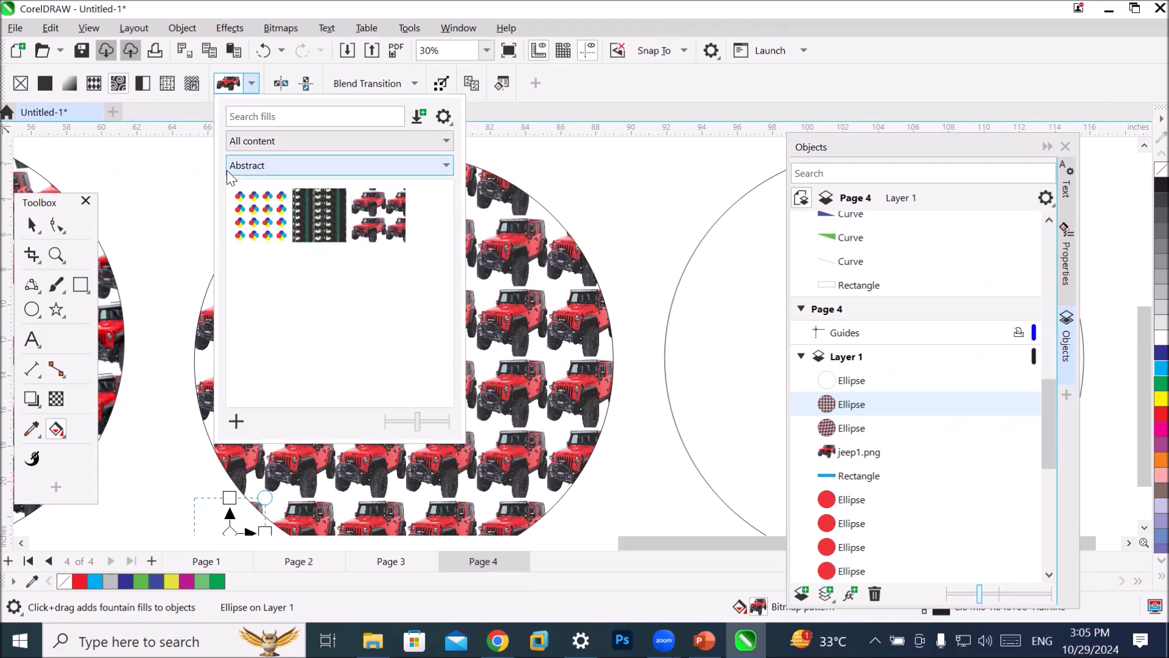
pyautogui.click(368, 221)
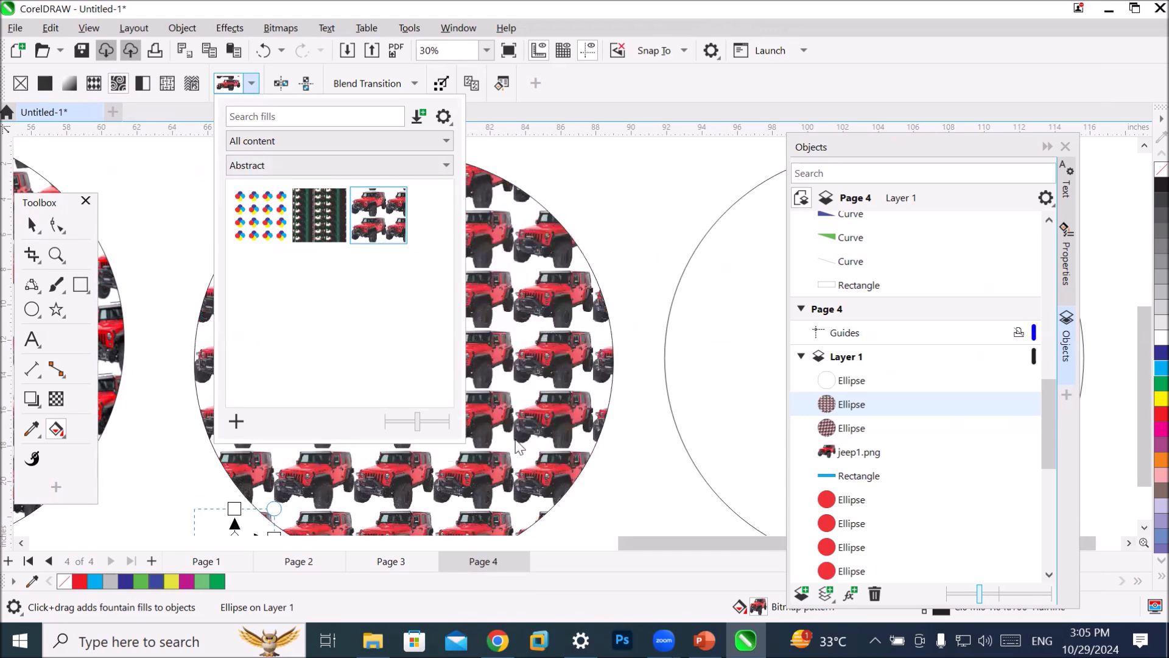
# Move the bitmap-filled circle sideways until it sits against the vector-pattern circle, centred at about X 72.9", Y -13.25".
pyautogui.click(641, 546)
pyautogui.moveTo(642, 546); pyautogui.dragTo(555, 535)
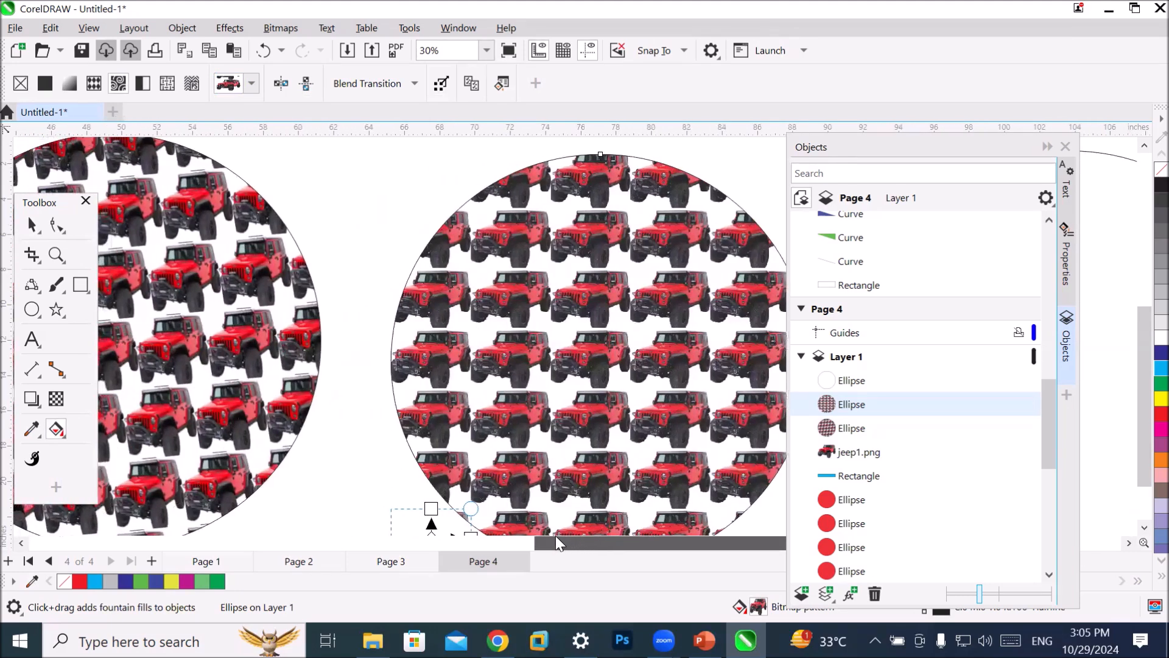
pyautogui.click(32, 224)
pyautogui.moveTo(452, 321); pyautogui.dragTo(423, 314)
# Examine the jeep tiles up close where the two circles meet to compare the bitmap pattern's sharpness with the vector pattern's.
pyautogui.scroll(5, 335, 344)
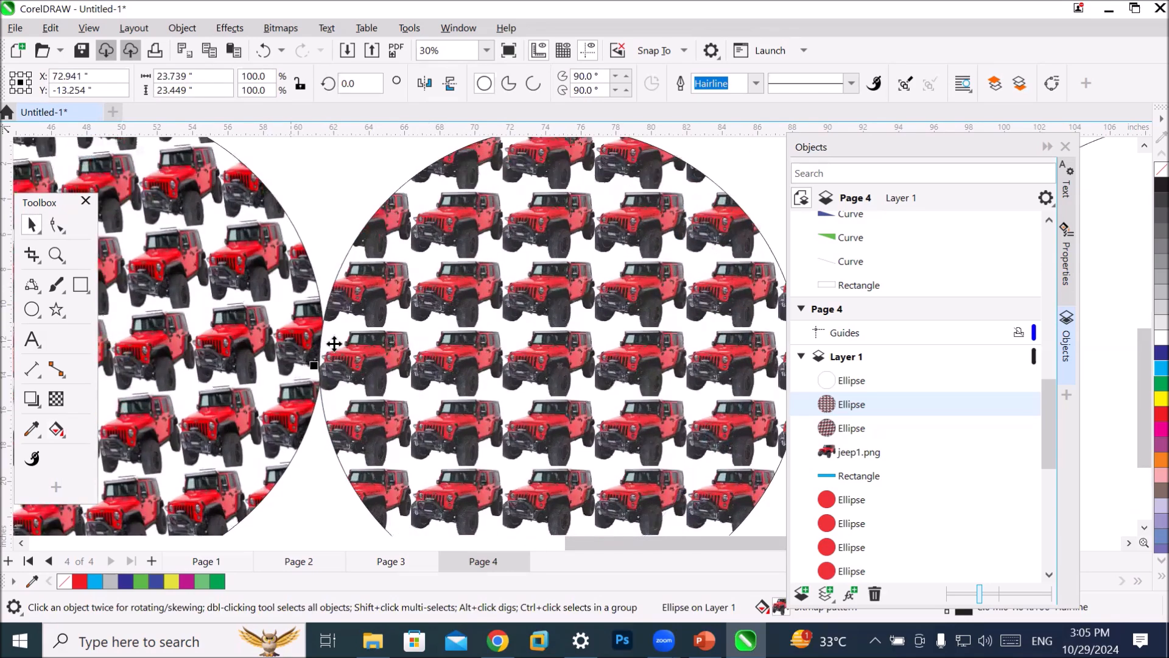
pyautogui.scroll(6, 338, 418)
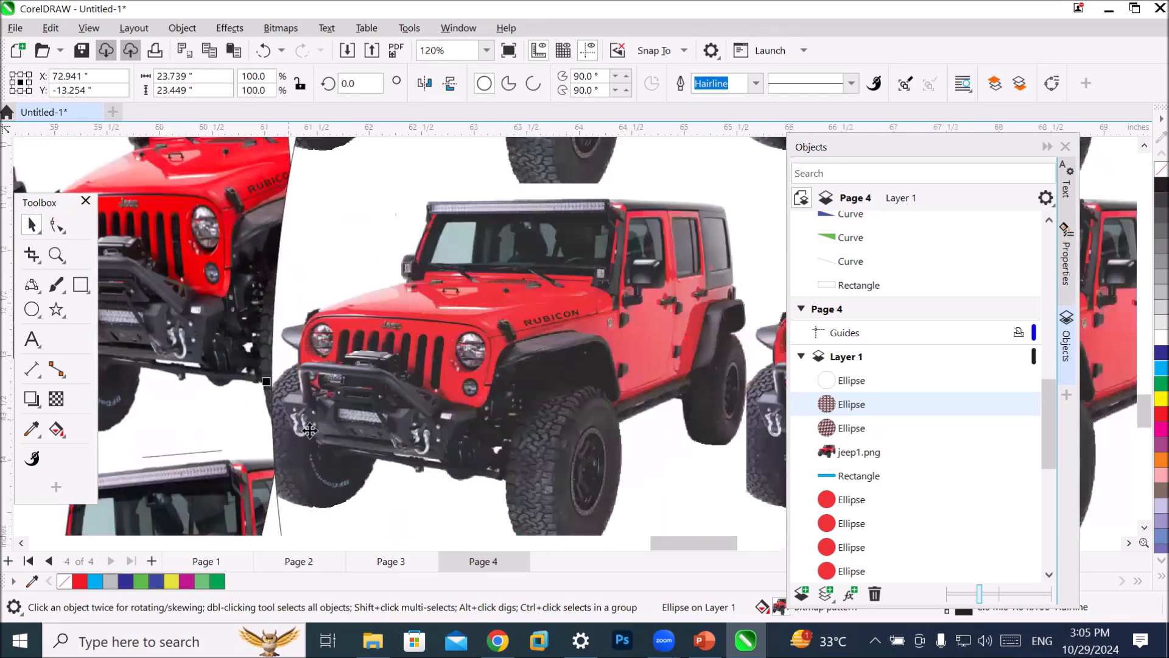
pyautogui.scroll(5, 319, 450)
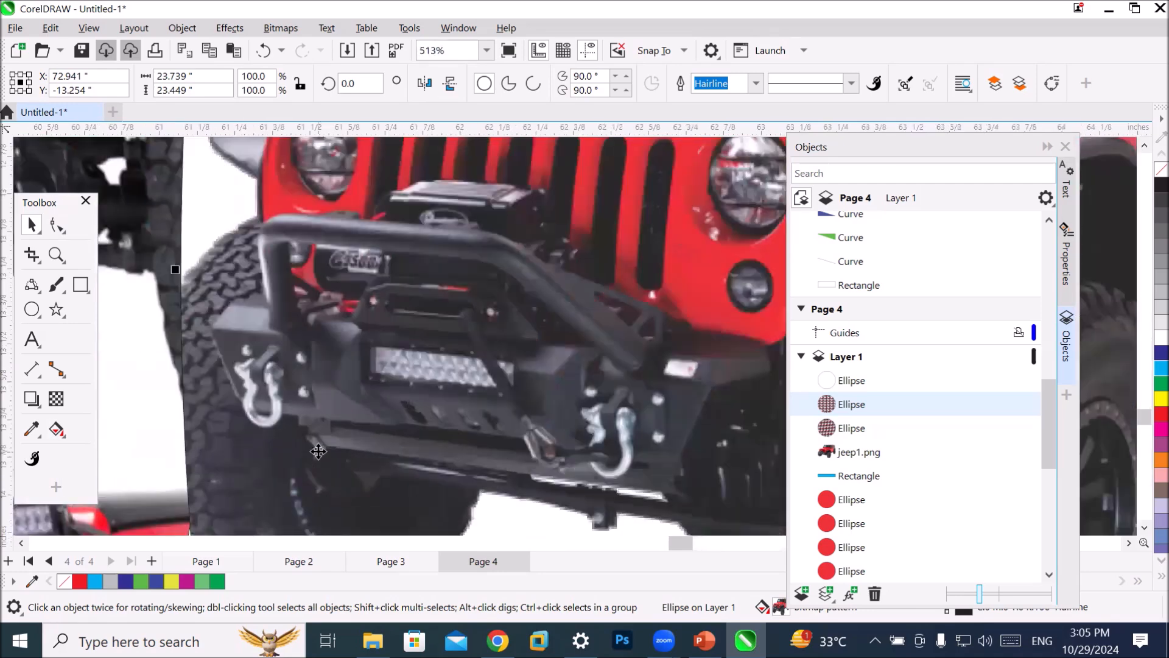
pyautogui.scroll(6, 326, 464)
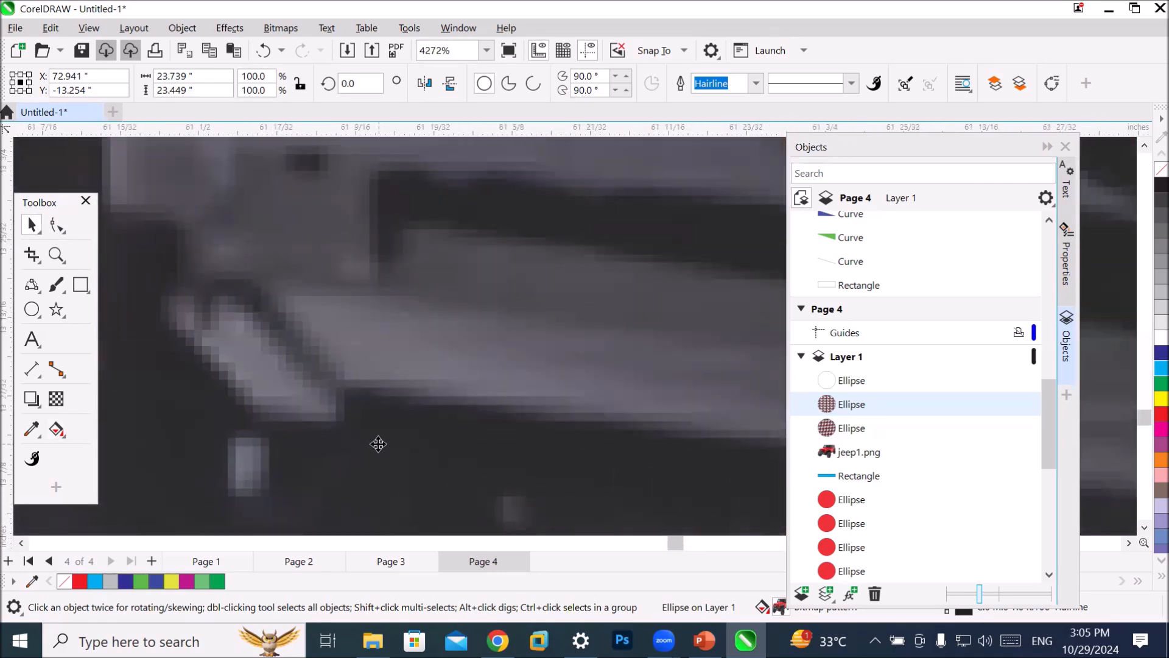
pyautogui.scroll(1, 378, 444)
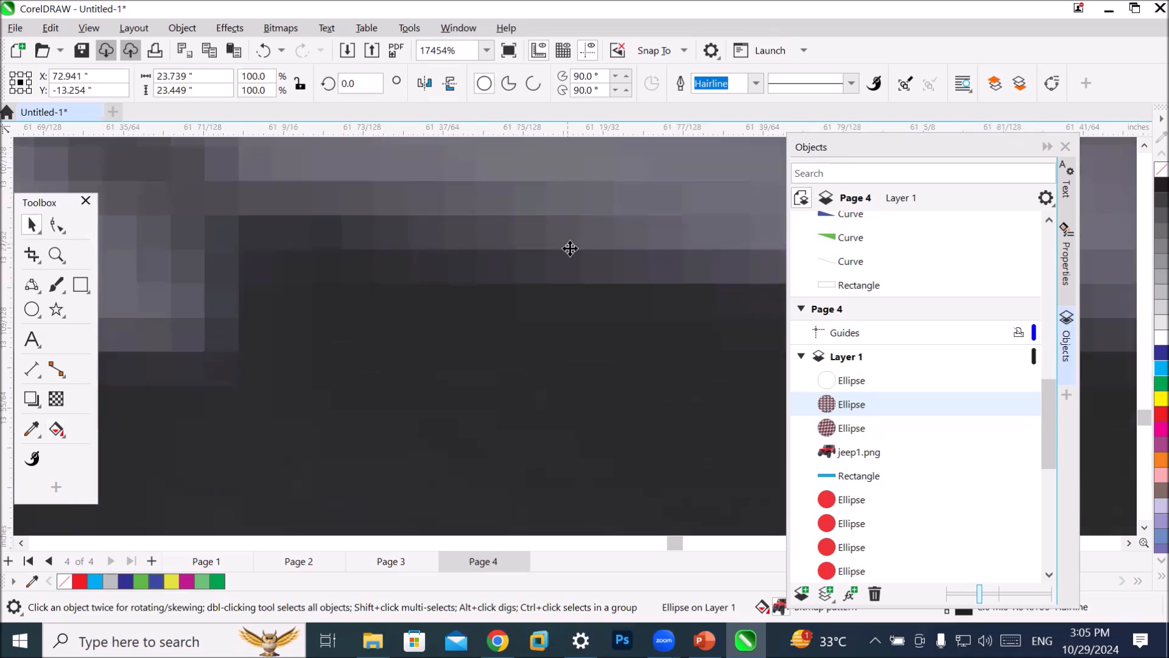
pyautogui.scroll(-3, 566, 246)
pyautogui.scroll(1, 566, 254)
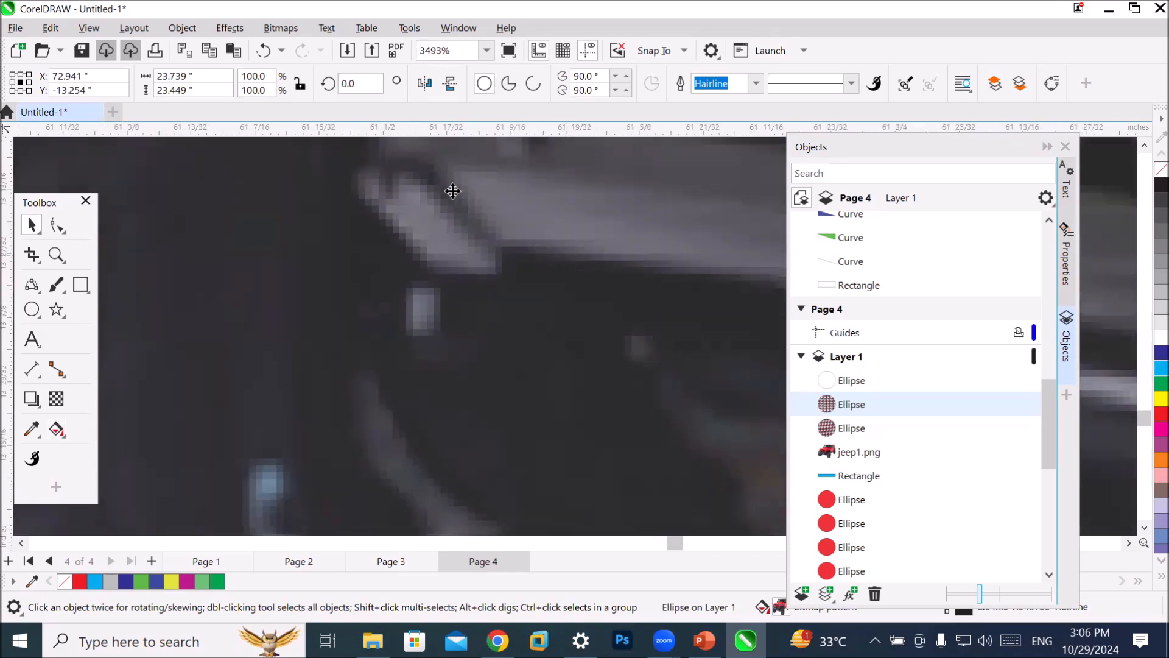
pyautogui.scroll(5, 470, 219)
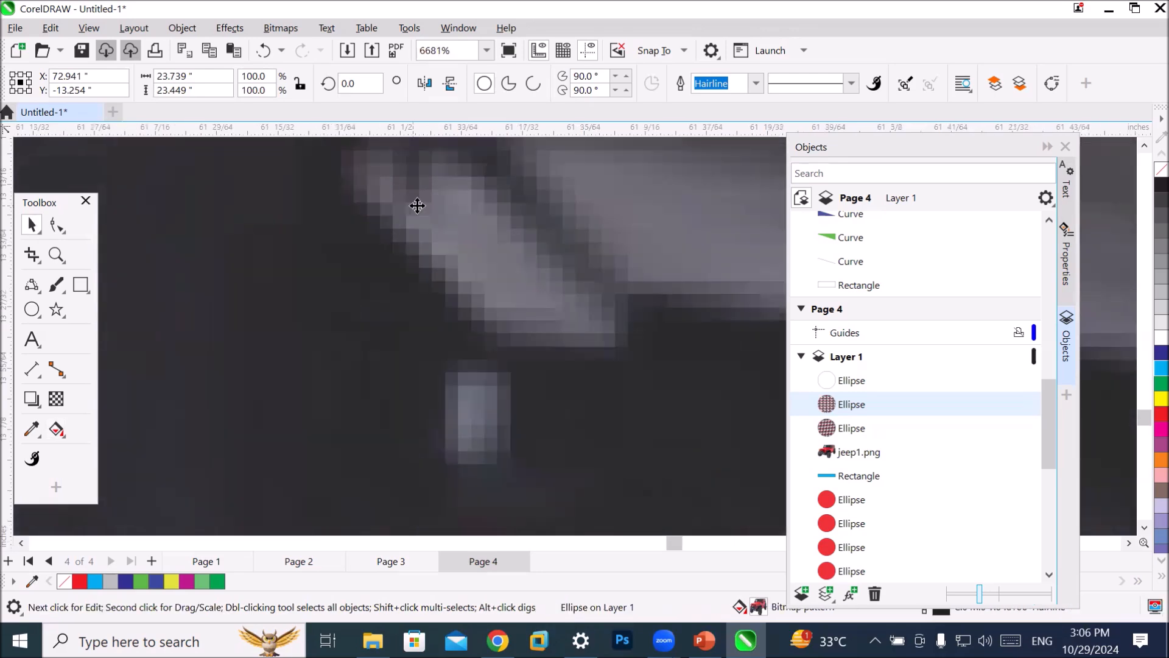
pyautogui.scroll(-7, 473, 222)
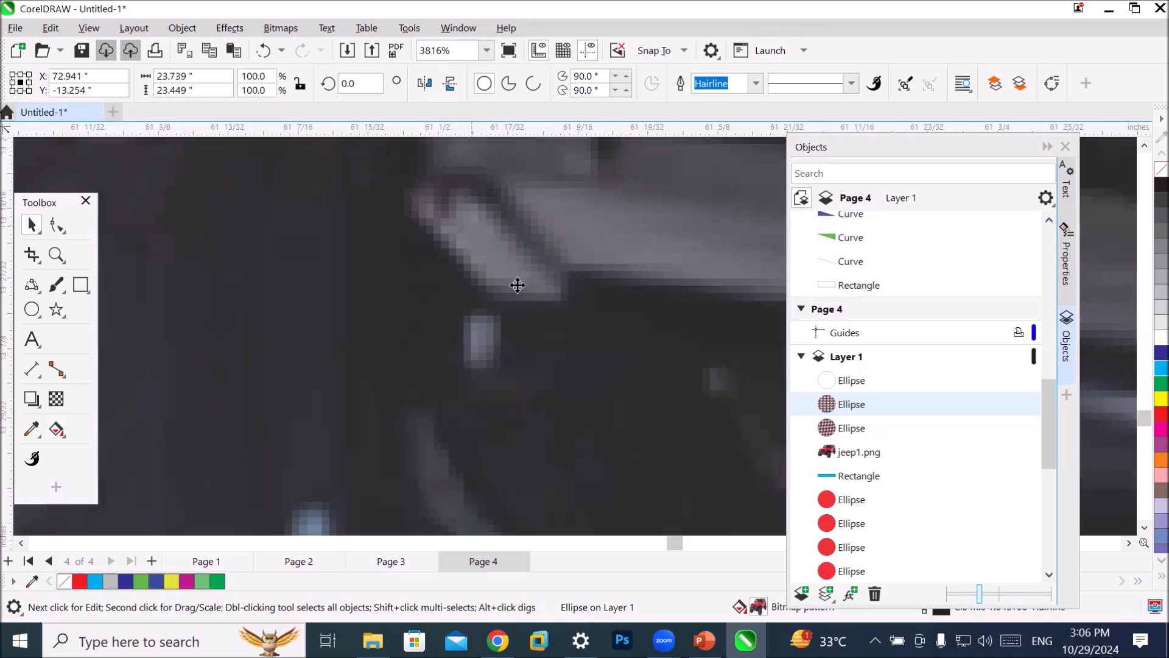
pyautogui.scroll(-5, 481, 301)
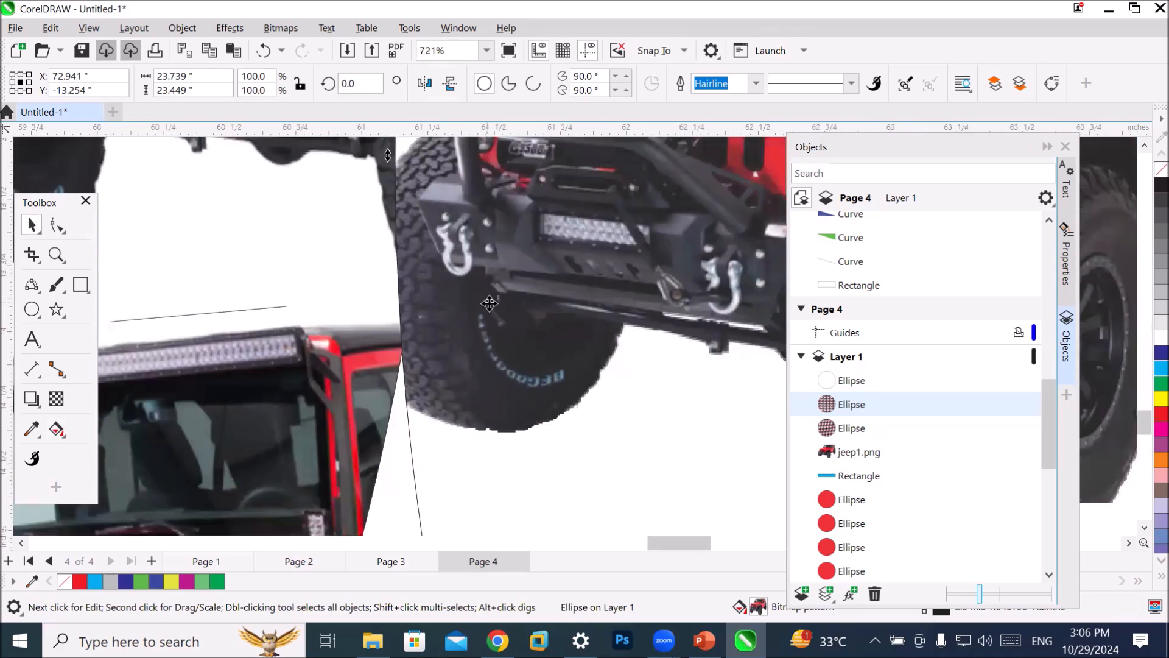
pyautogui.scroll(-2, 488, 304)
pyautogui.scroll(-3, 475, 307)
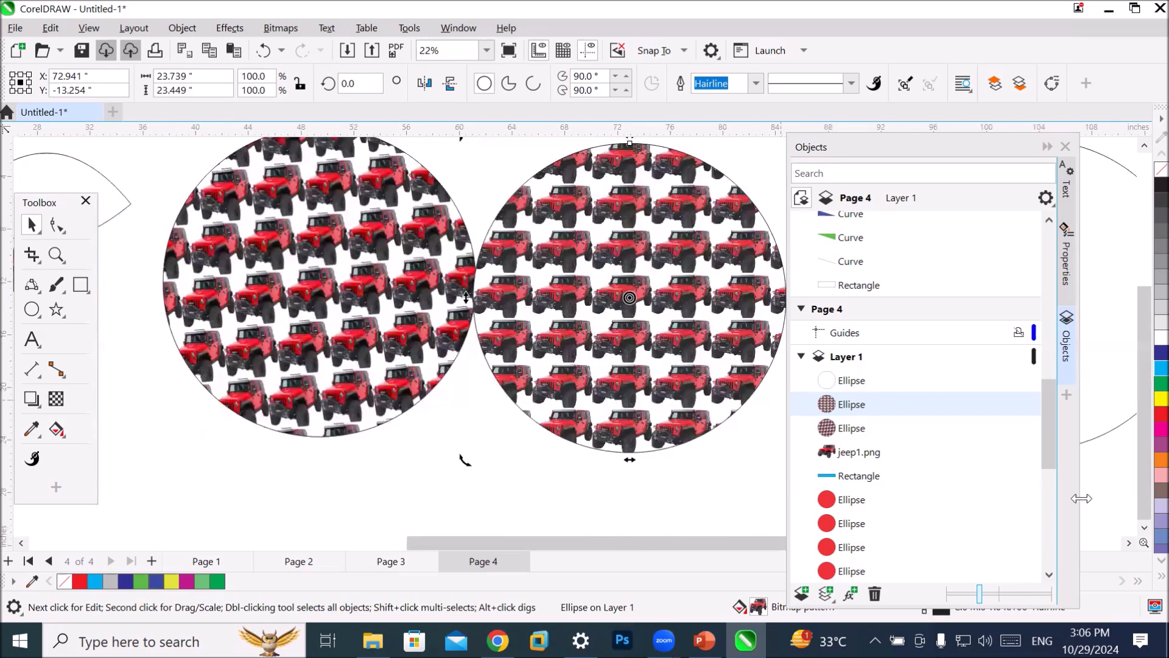
pyautogui.click(1128, 543)
pyautogui.click(1128, 542)
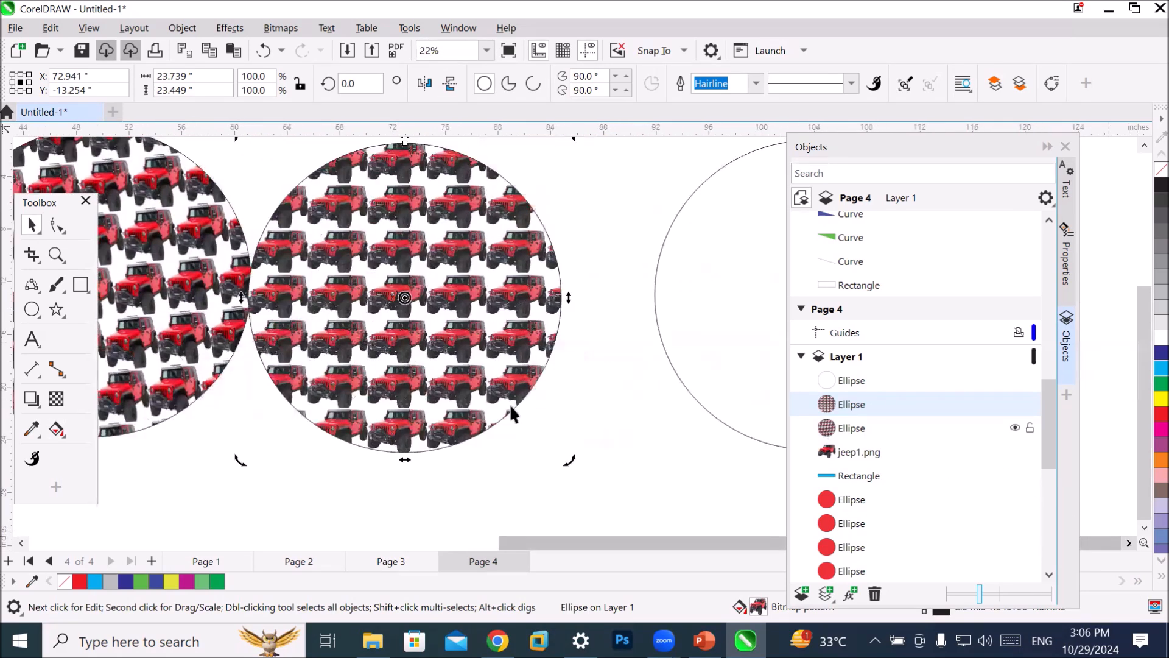
pyautogui.click(391, 325)
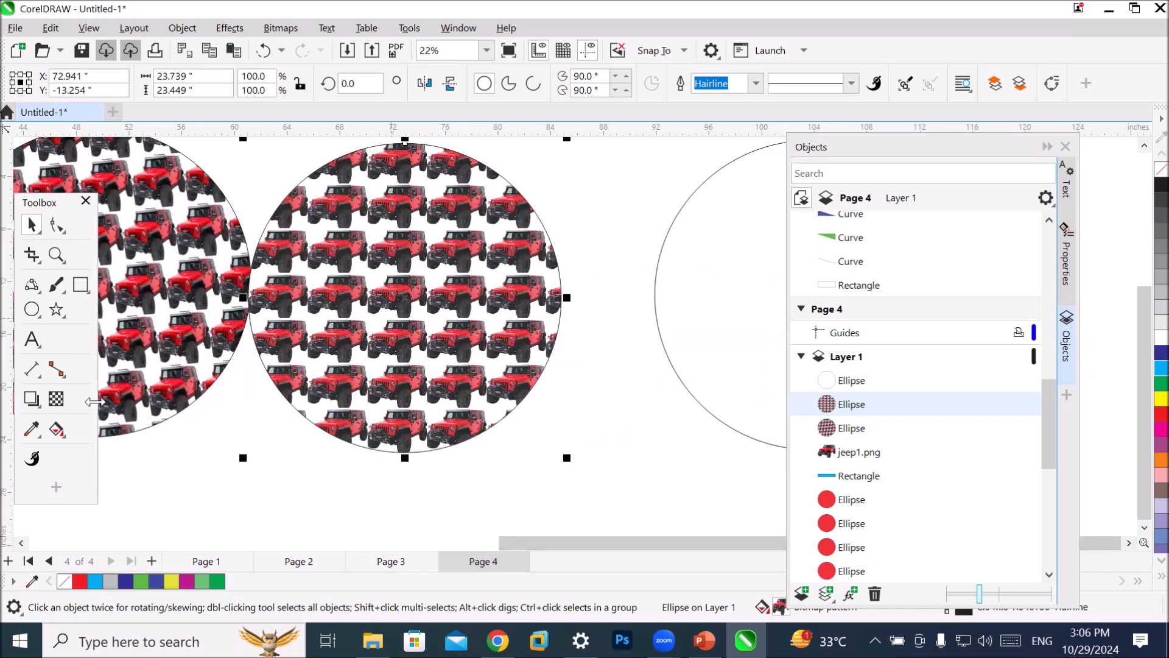
pyautogui.click(57, 429)
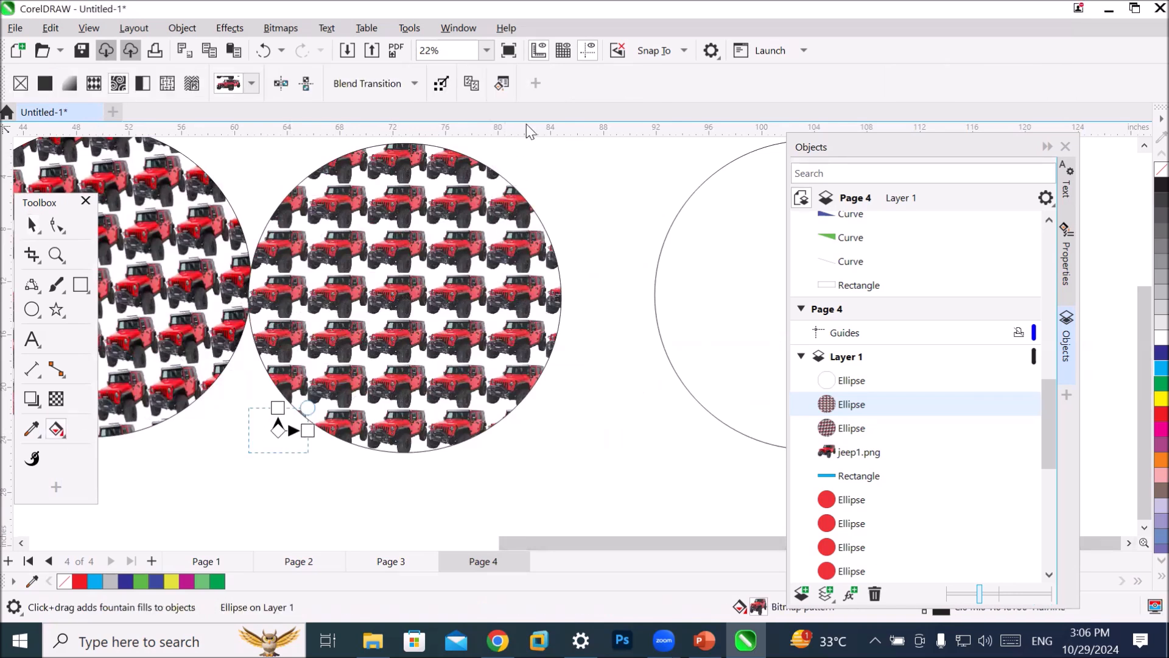
pyautogui.click(502, 83)
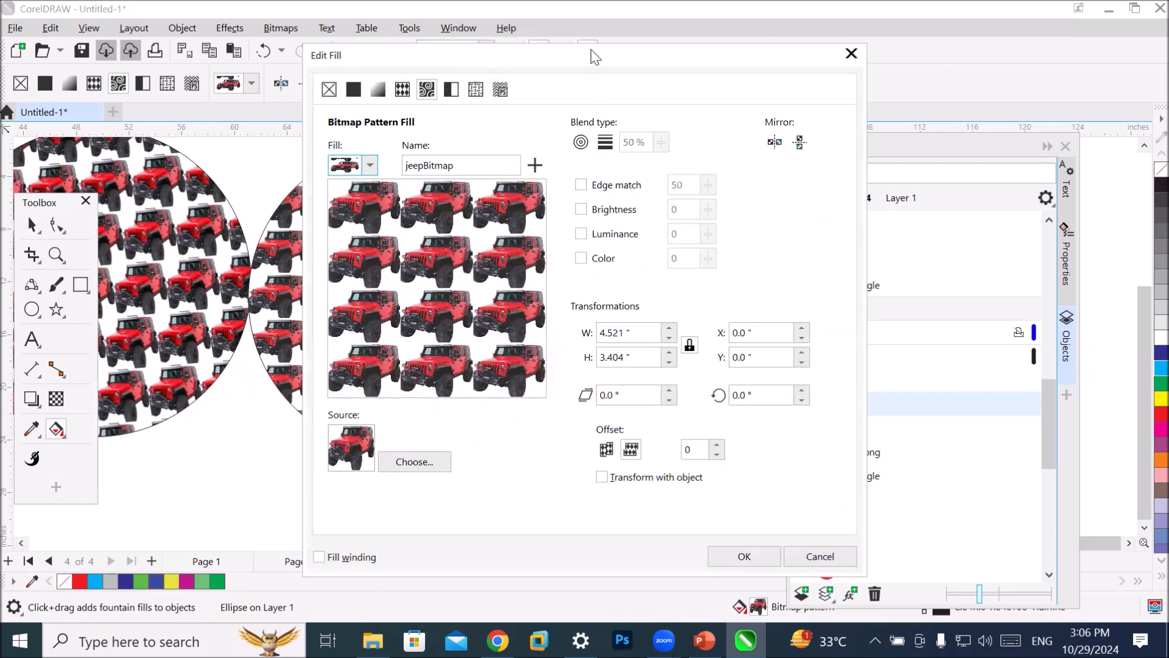
pyautogui.moveTo(595, 58); pyautogui.dragTo(827, 69)
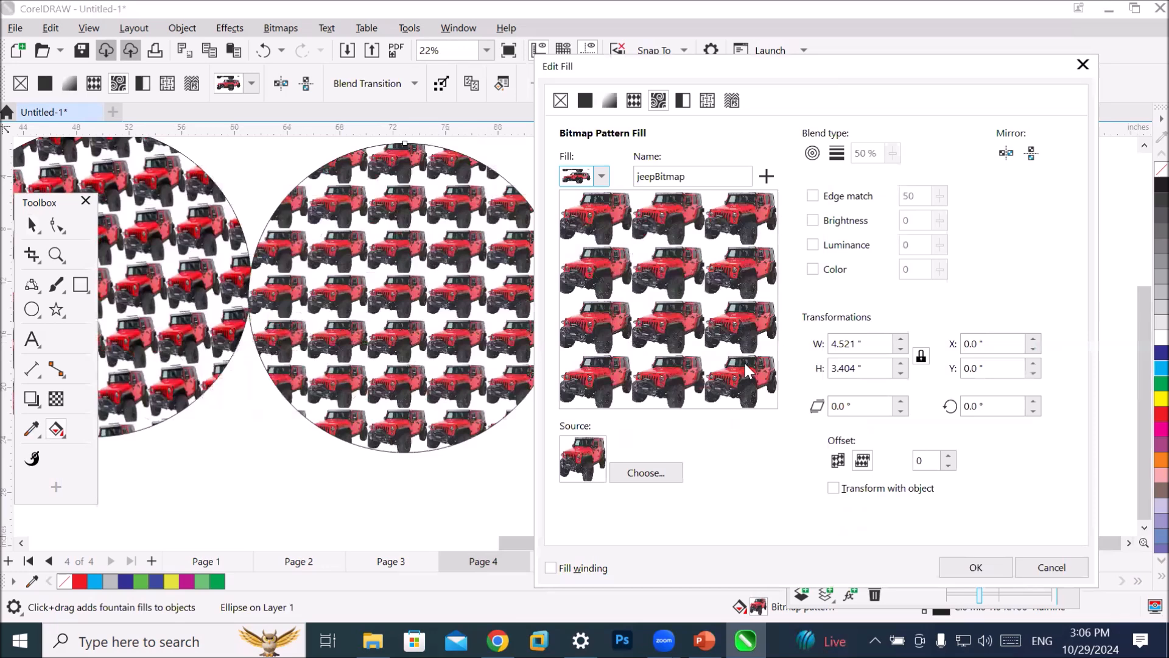
pyautogui.click(816, 155)
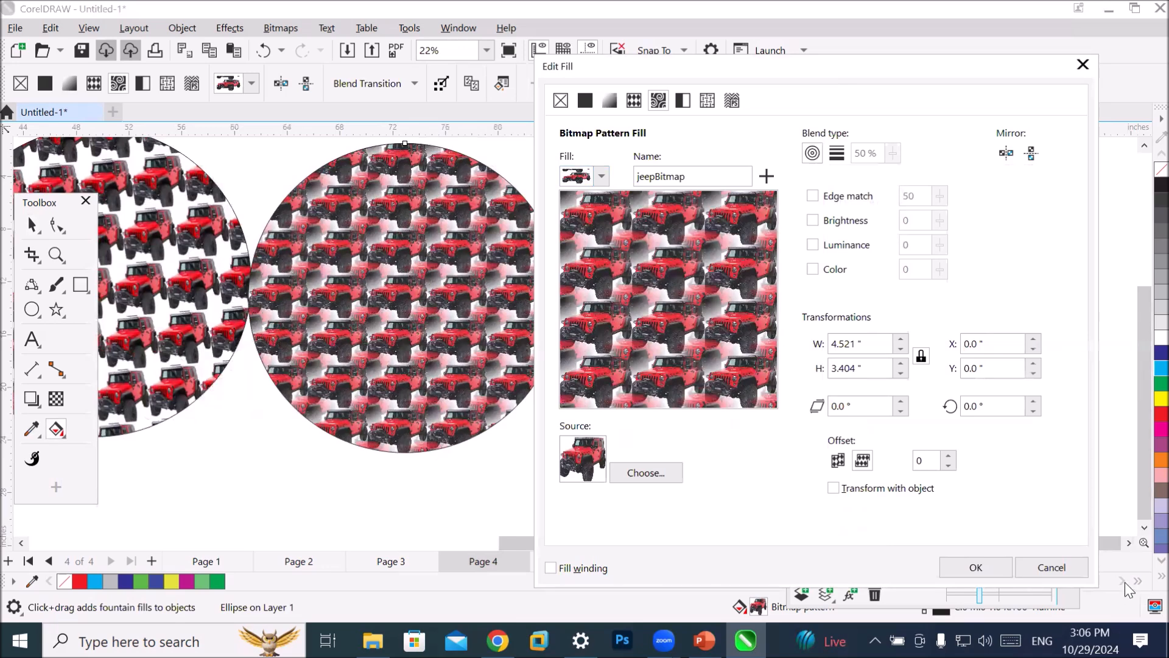
pyautogui.click(1029, 575)
# Open the fill settings of the bitmap-filled circle with its jeep tiles enlarged and move the dialog clear of them.
pyautogui.scroll(2, 581, 317)
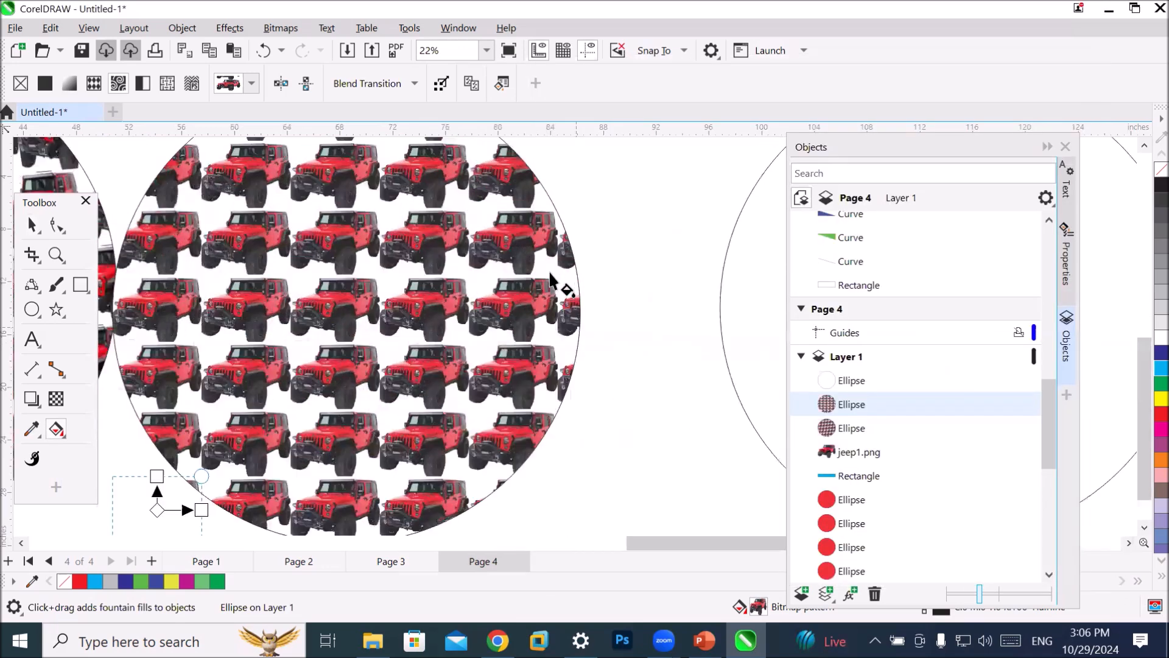
pyautogui.scroll(3, 487, 329)
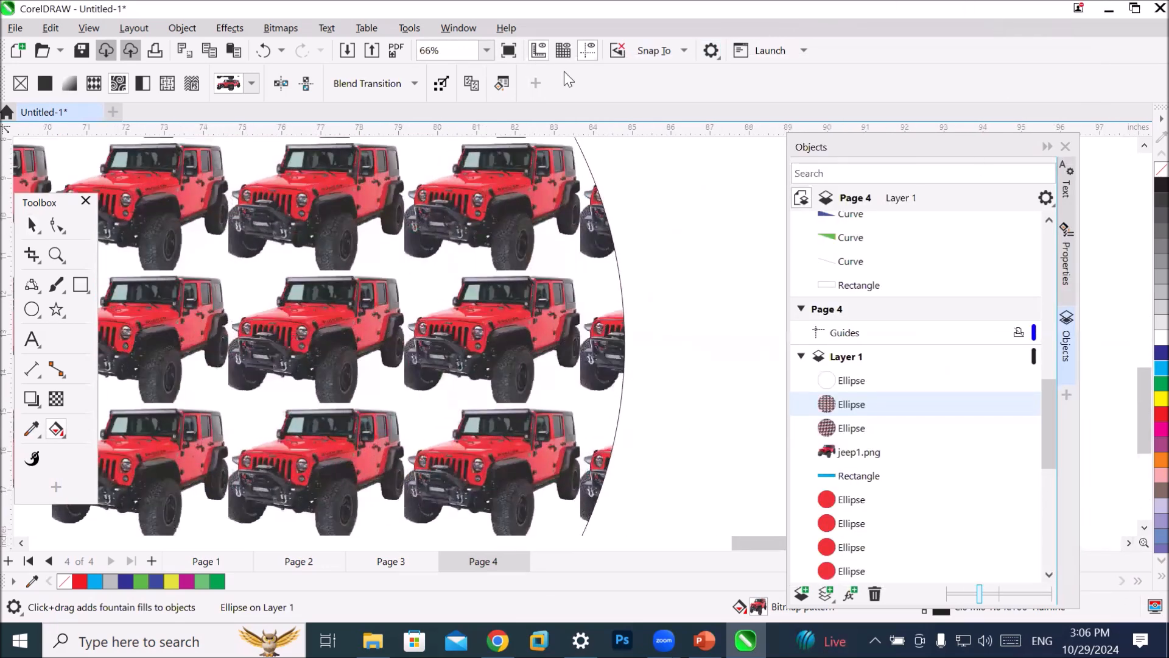
pyautogui.click(503, 84)
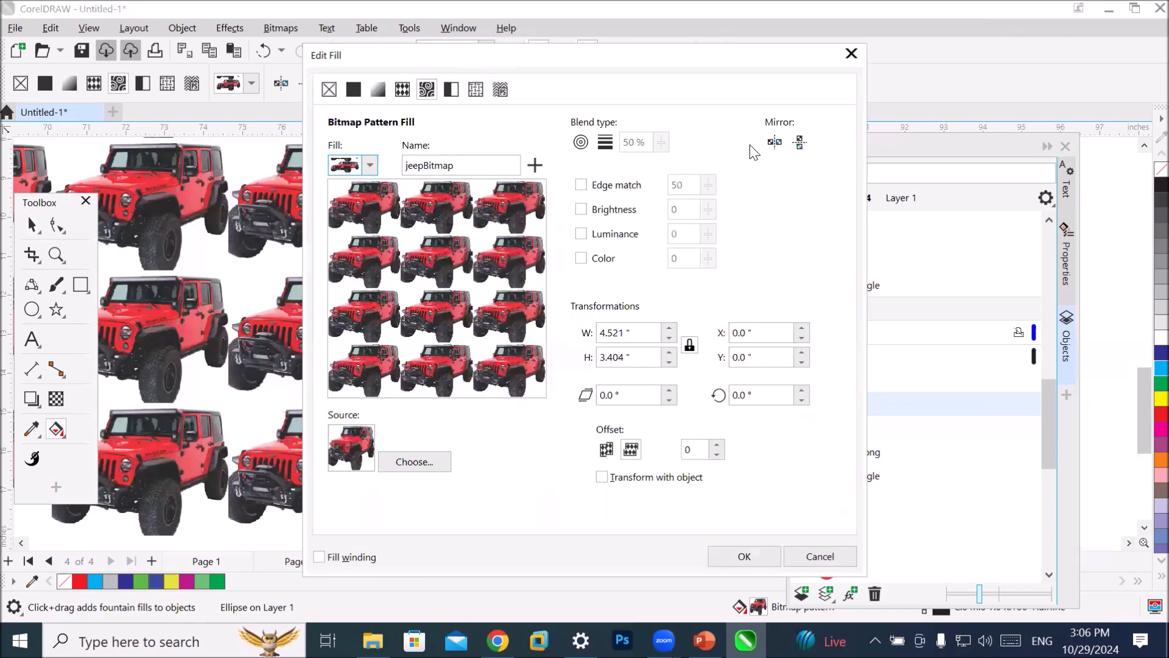
pyautogui.moveTo(669, 65); pyautogui.dragTo(963, 94)
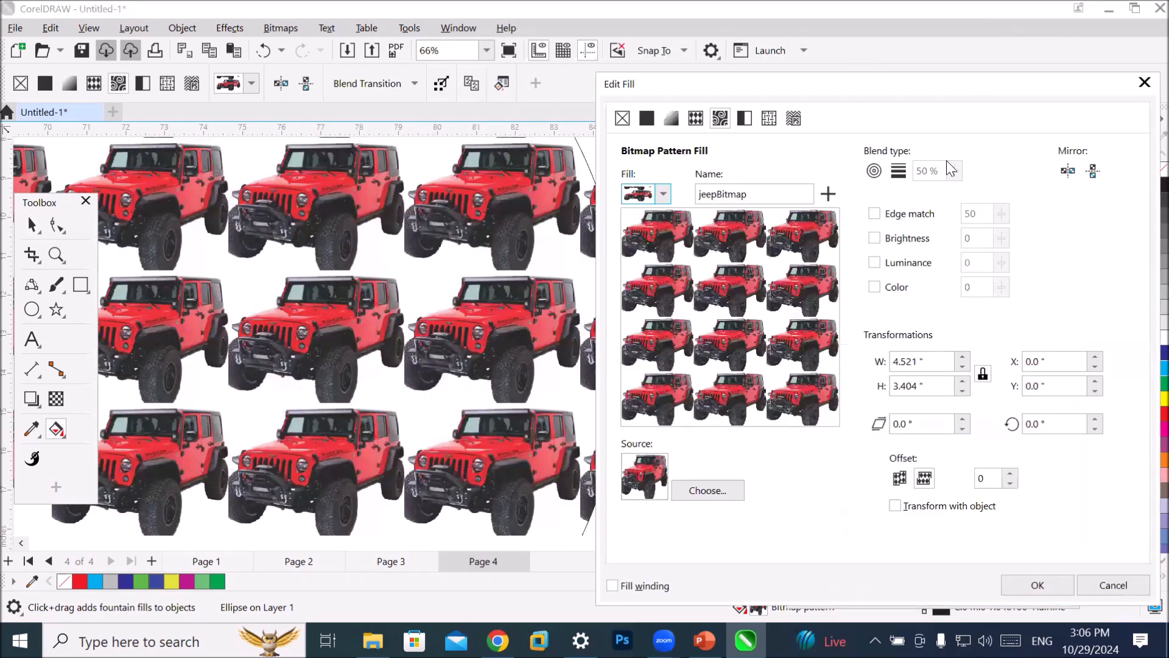
# Try the radial blend on the jeepBitmap pattern, switching it on and off repeatedly to compare the tile edges.
pyautogui.click(874, 172)
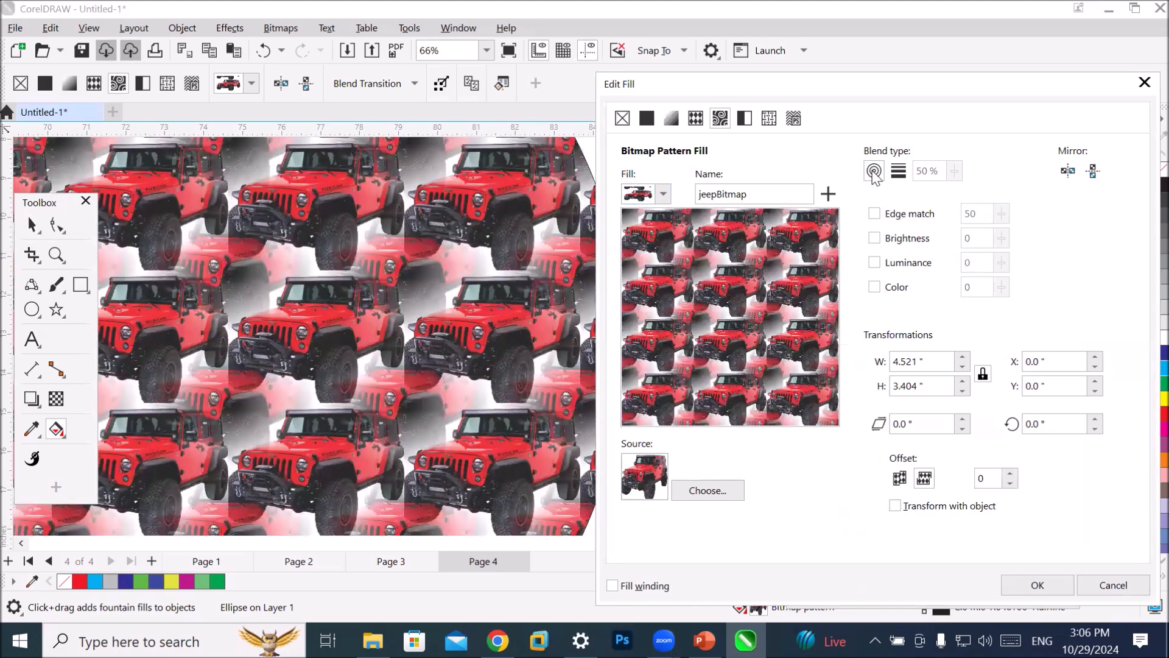
pyautogui.click(874, 172)
pyautogui.click(873, 172)
pyautogui.click(873, 172)
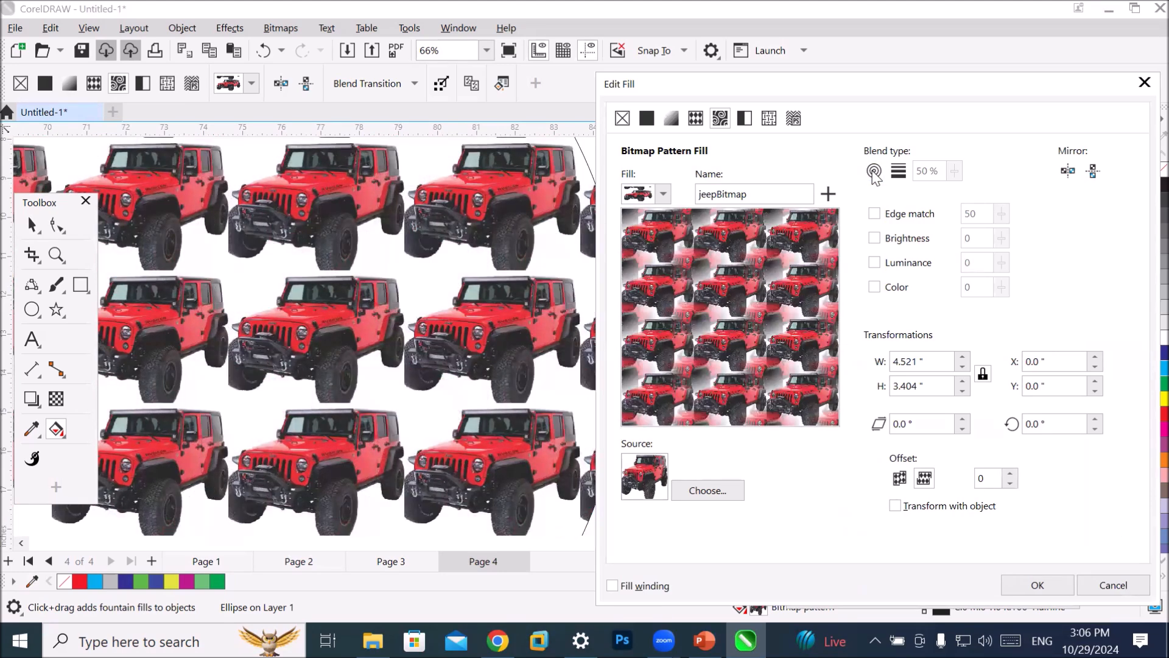
pyautogui.click(874, 173)
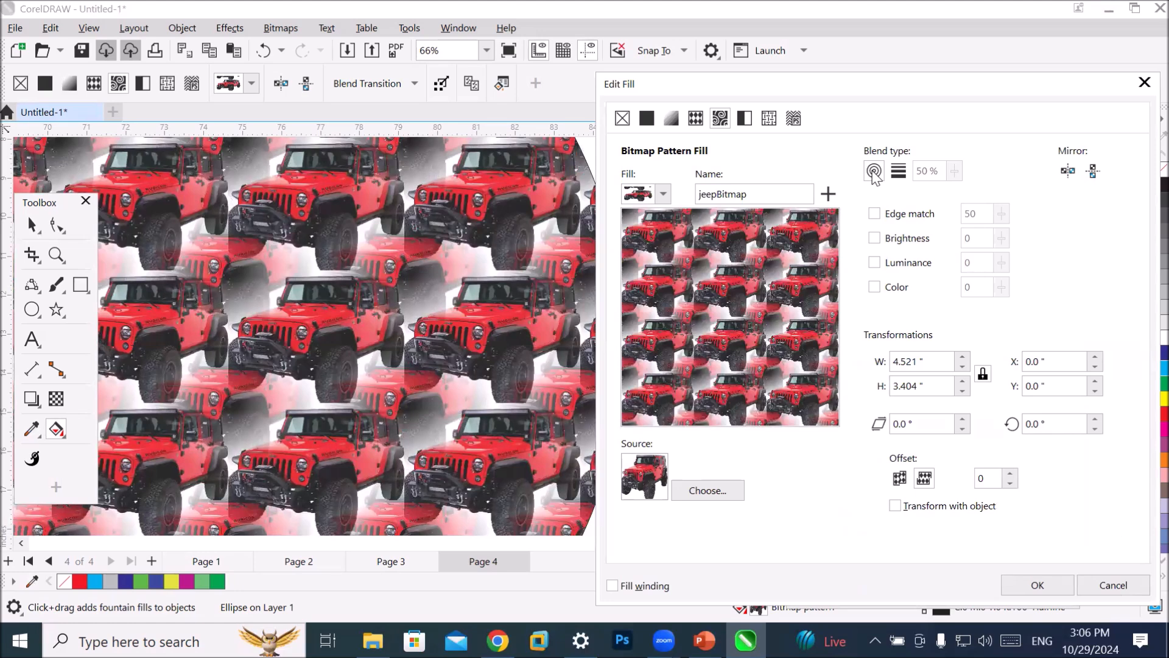
pyautogui.click(874, 172)
pyautogui.click(873, 172)
pyautogui.click(874, 172)
pyautogui.click(874, 172)
pyautogui.click(873, 172)
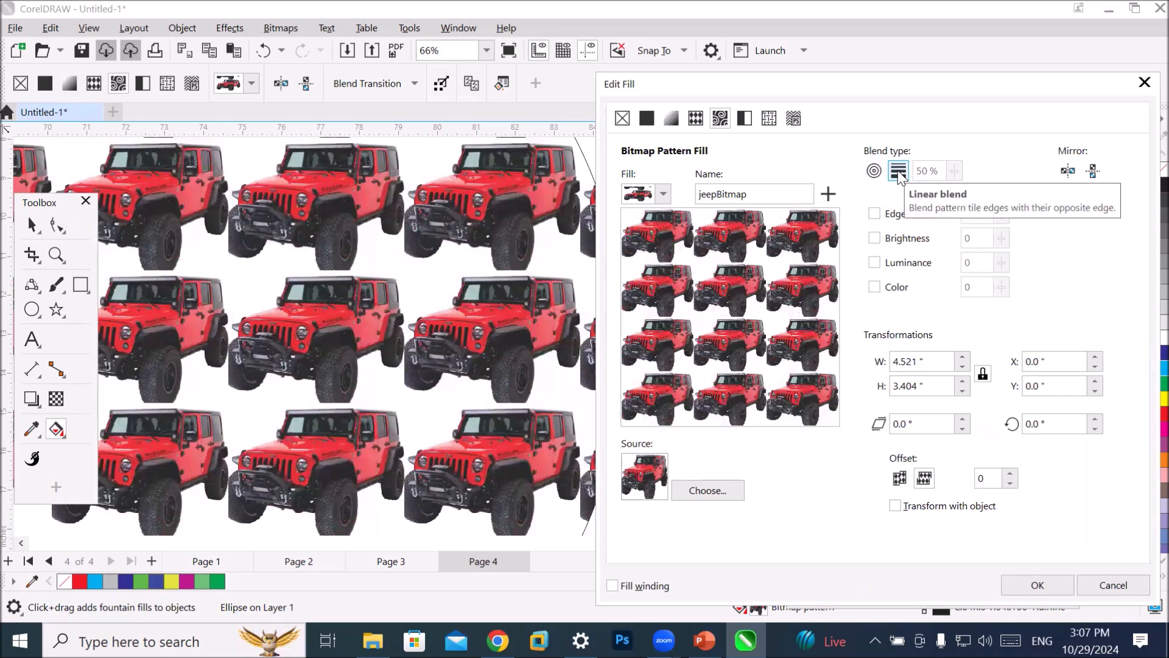
# Try the linear blend on the jeepBitmap pattern, reducing its amount in stages to 48%, 21% and 8%.
pyautogui.click(898, 173)
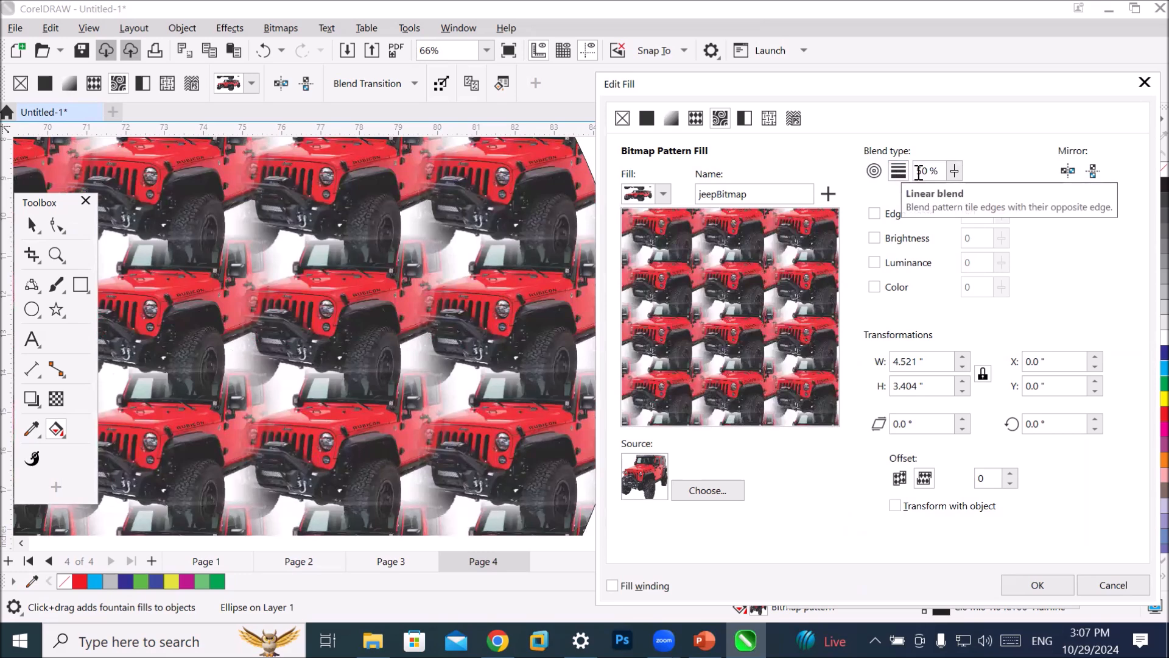
pyautogui.click(954, 172)
pyautogui.moveTo(951, 193)
pyautogui.mouseDown()
pyautogui.moveTo(937, 192)
pyautogui.moveTo(948, 193)
pyautogui.mouseUp()
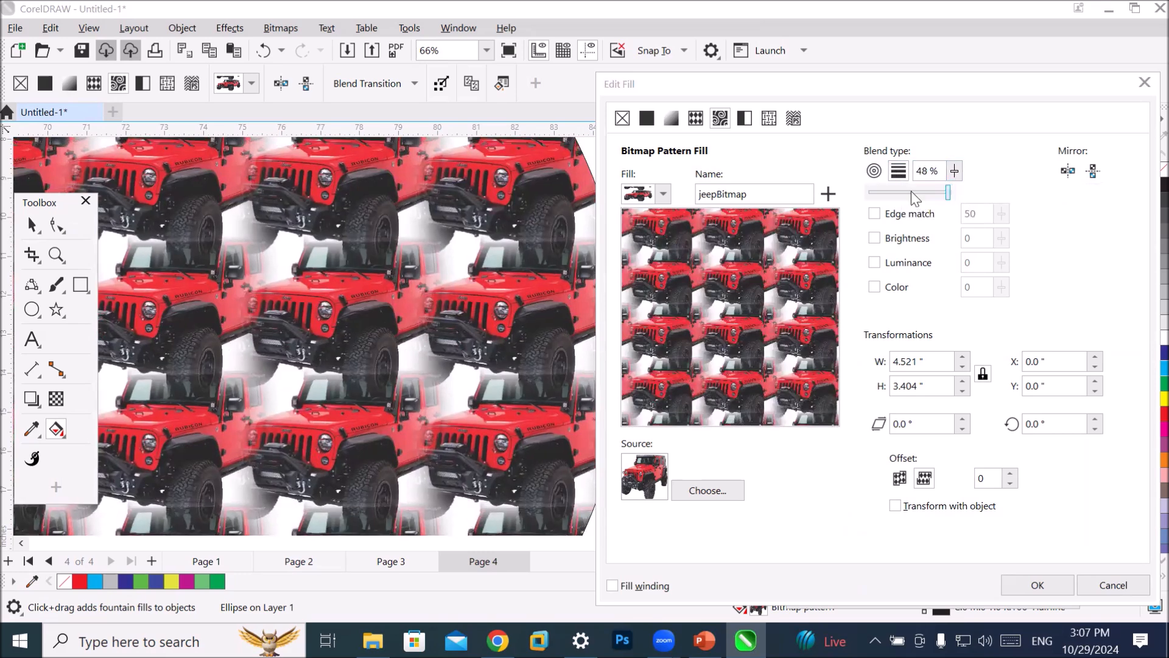
pyautogui.click(955, 174)
pyautogui.moveTo(954, 194); pyautogui.dragTo(911, 194)
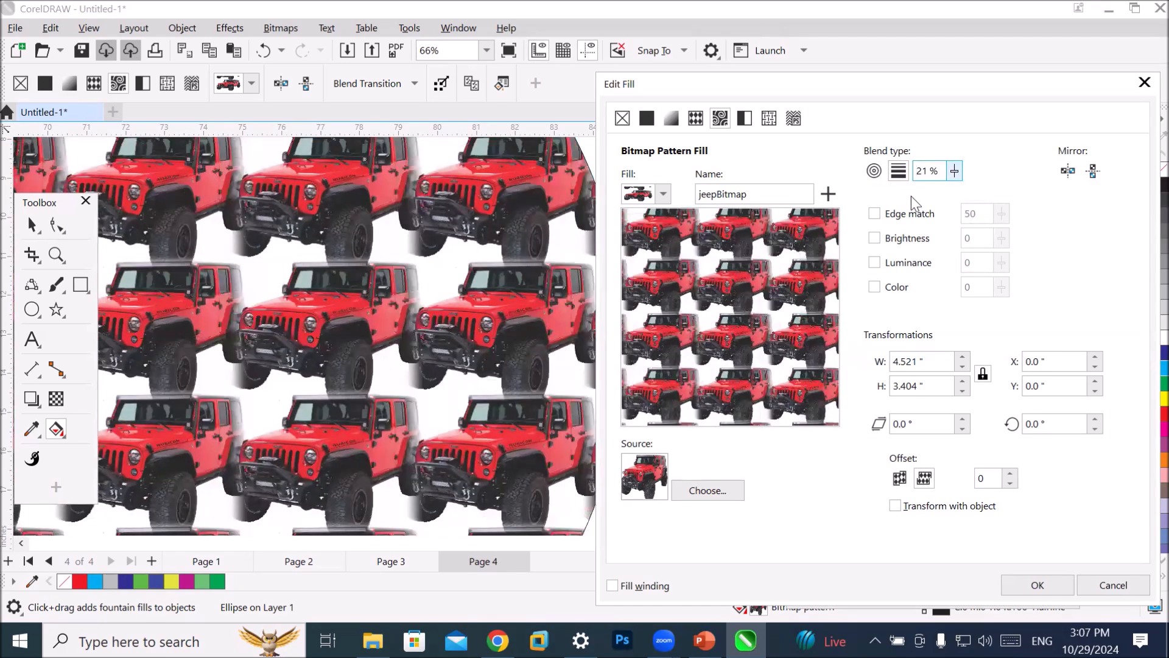
pyautogui.click(954, 172)
pyautogui.click(957, 173)
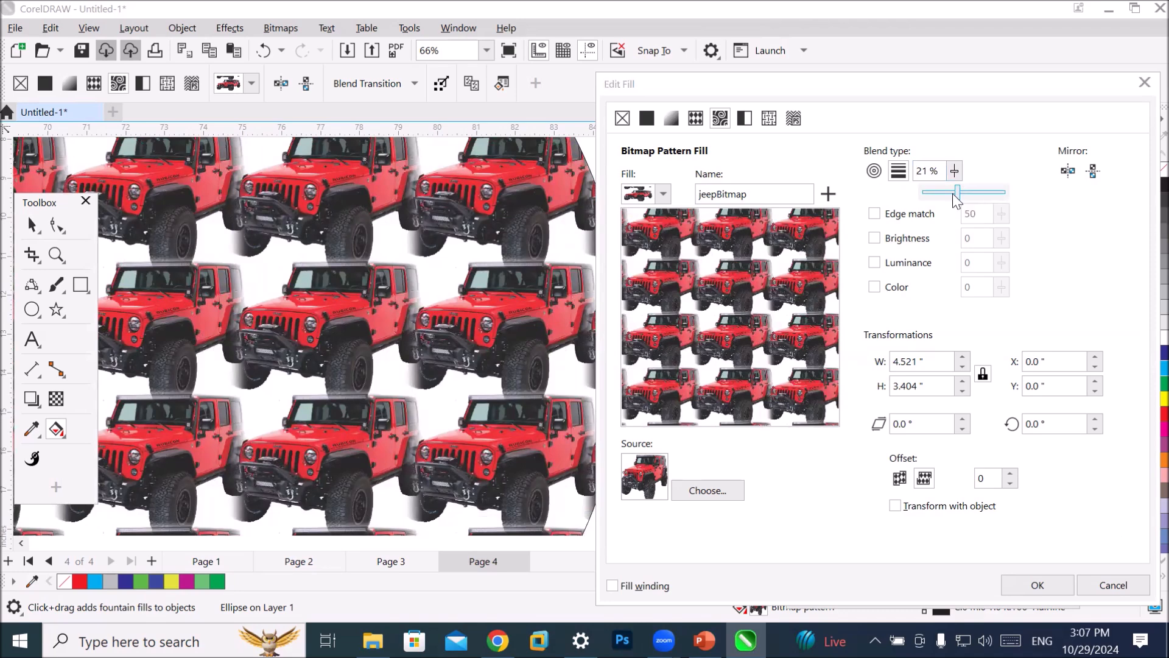
pyautogui.moveTo(956, 194); pyautogui.dragTo(934, 193)
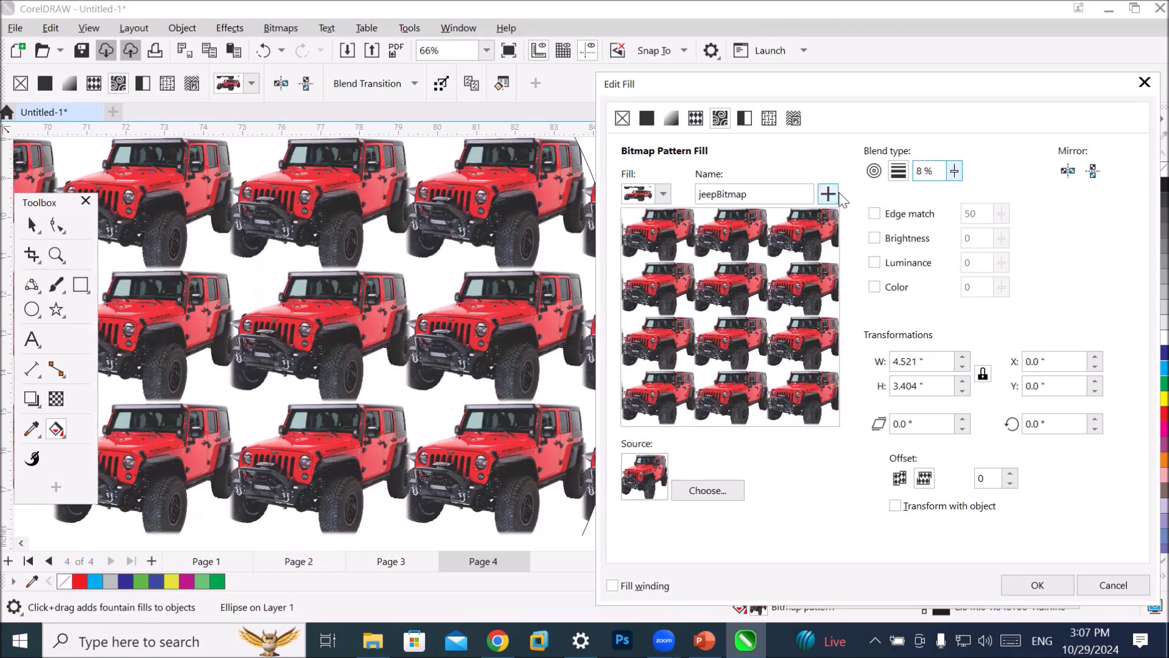
# Try stronger linear blending of the jeep tiles at 19% and 29%.
pyautogui.click(953, 173)
pyautogui.moveTo(955, 188); pyautogui.dragTo(973, 189)
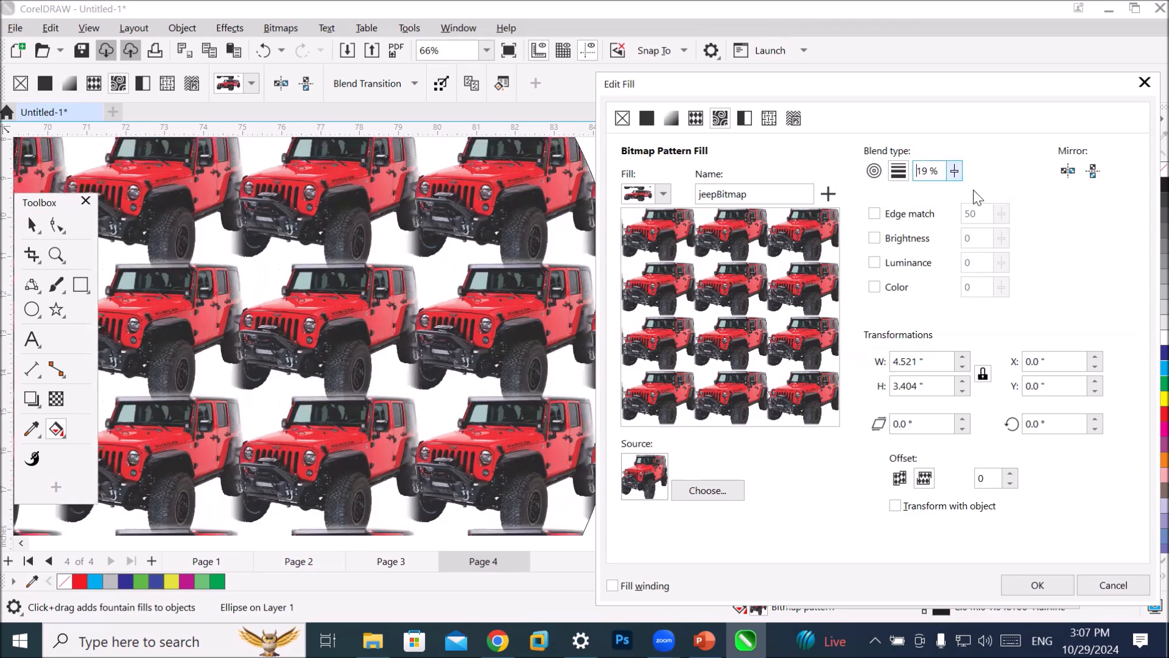
pyautogui.click(955, 174)
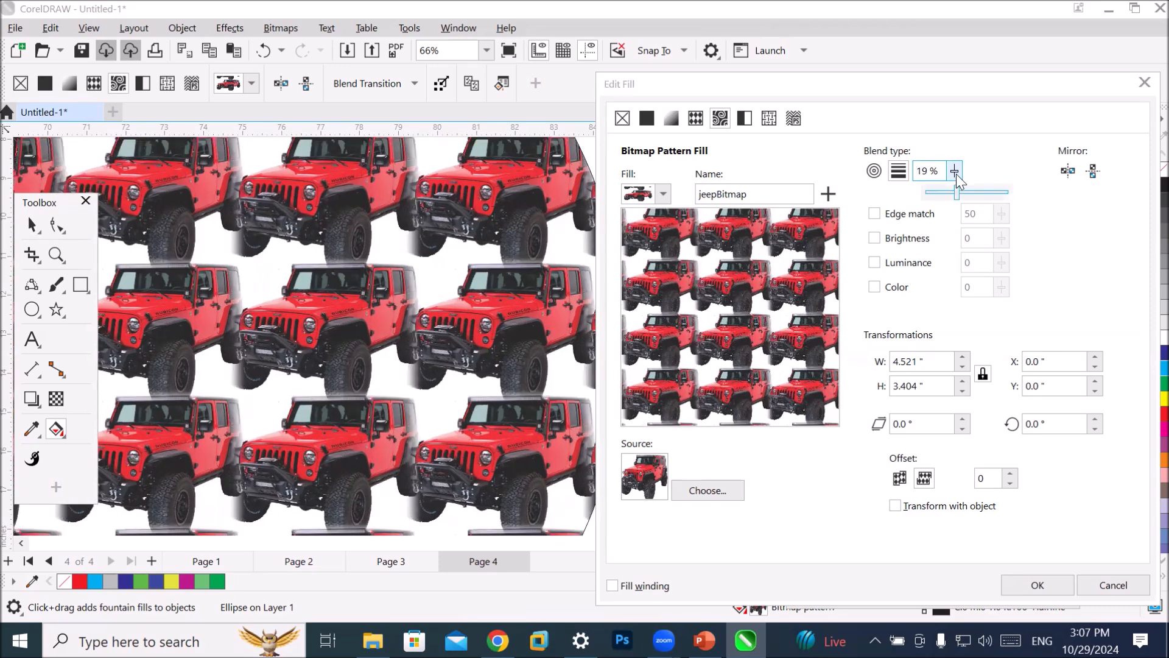
pyautogui.moveTo(953, 188); pyautogui.dragTo(973, 189)
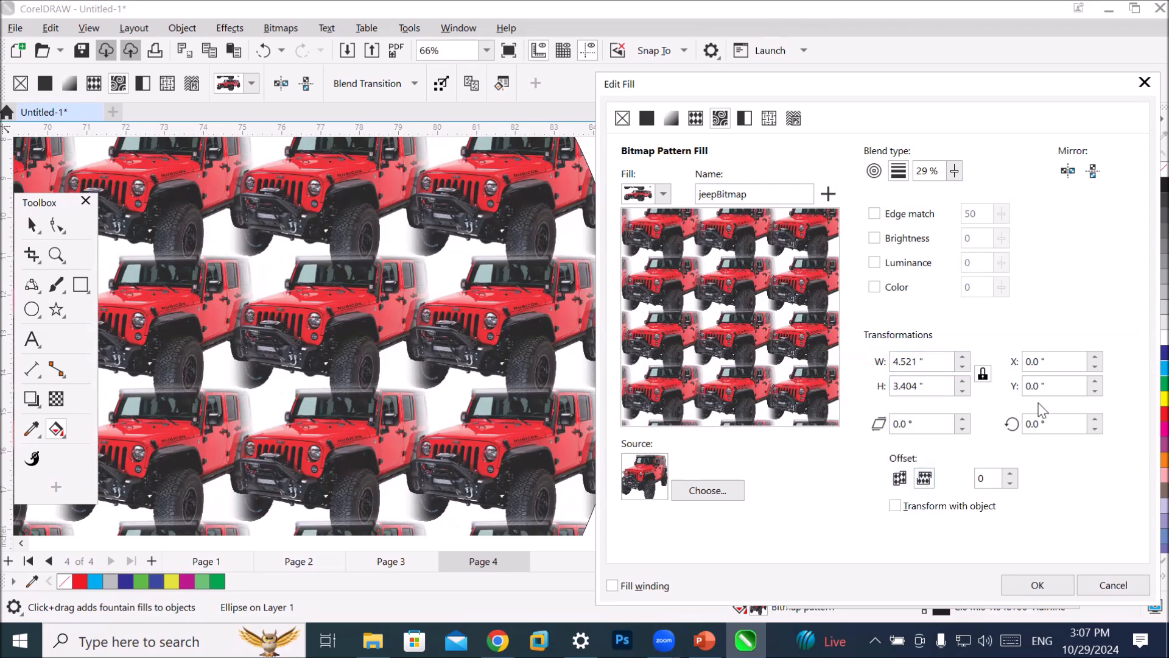
# Try enabling edge match, brightness, luminance and color adjustments on the bitmap pattern, with color at 62.
pyautogui.click(875, 213)
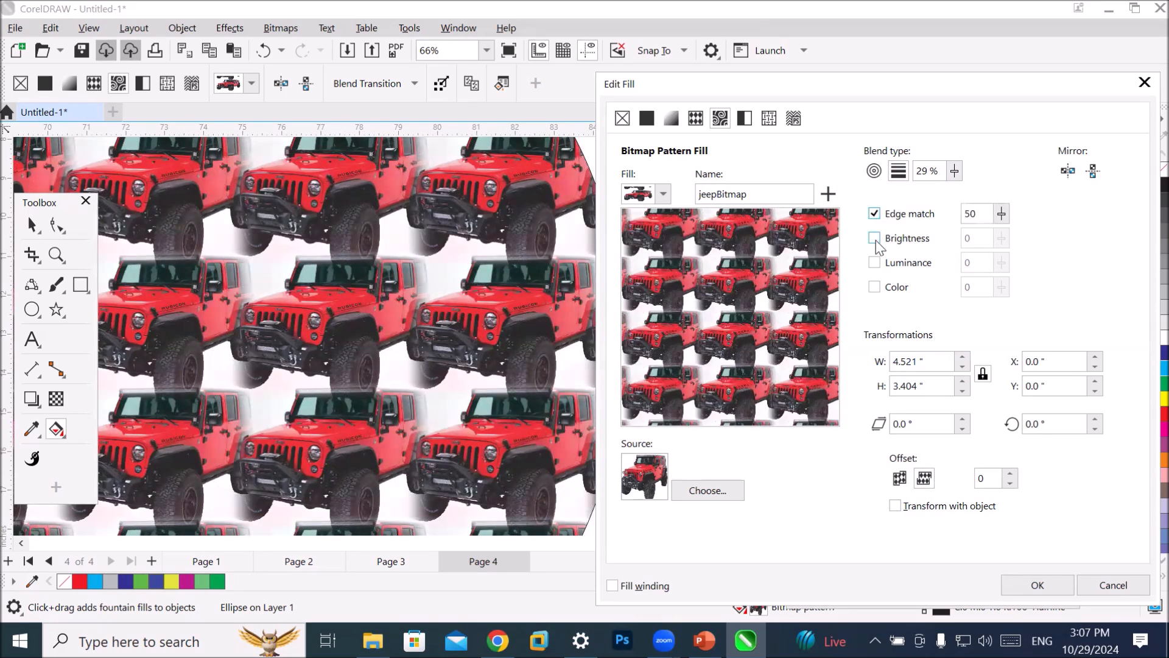
pyautogui.click(875, 239)
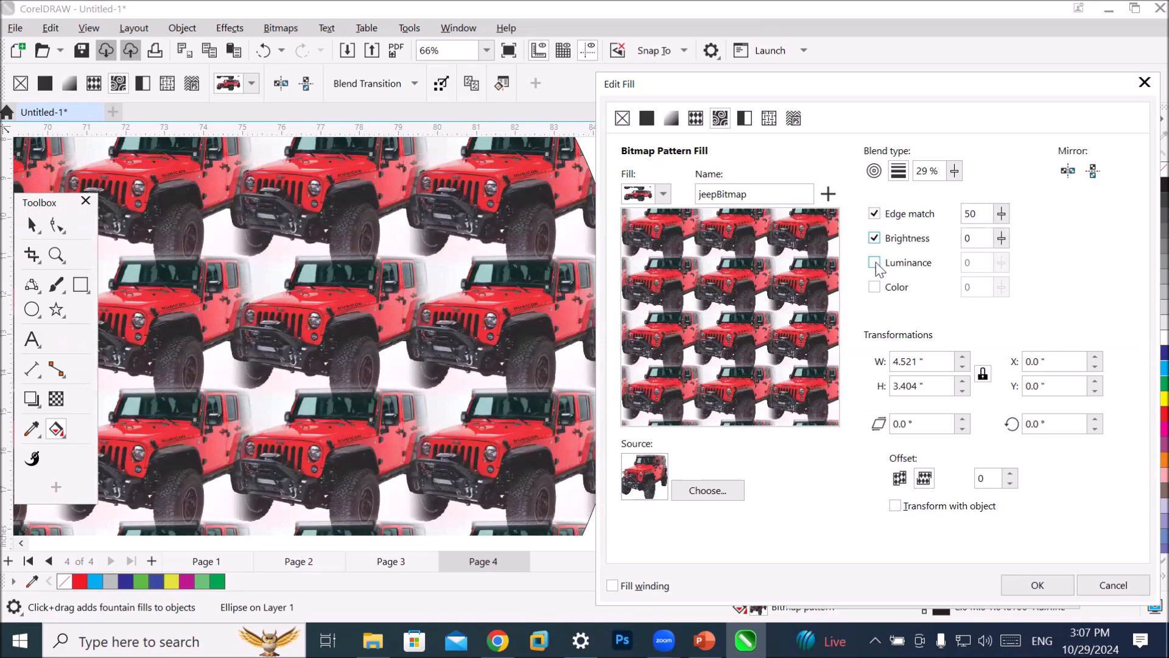
pyautogui.click(875, 262)
pyautogui.click(875, 286)
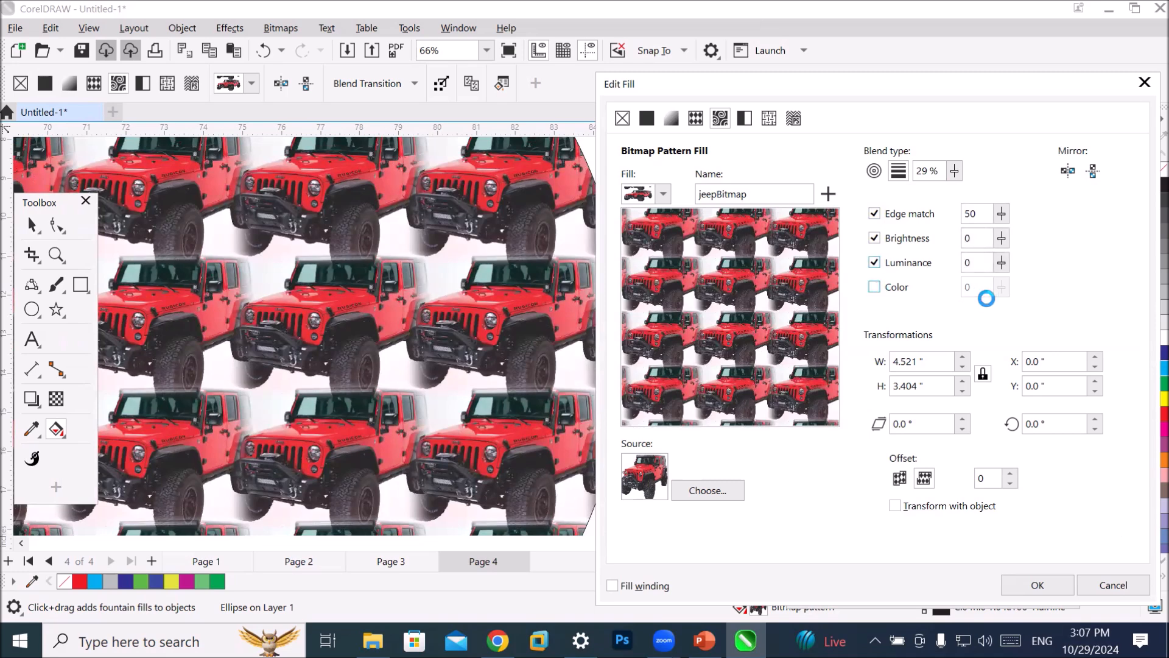
pyautogui.click(1002, 287)
pyautogui.moveTo(1002, 308); pyautogui.dragTo(1029, 315)
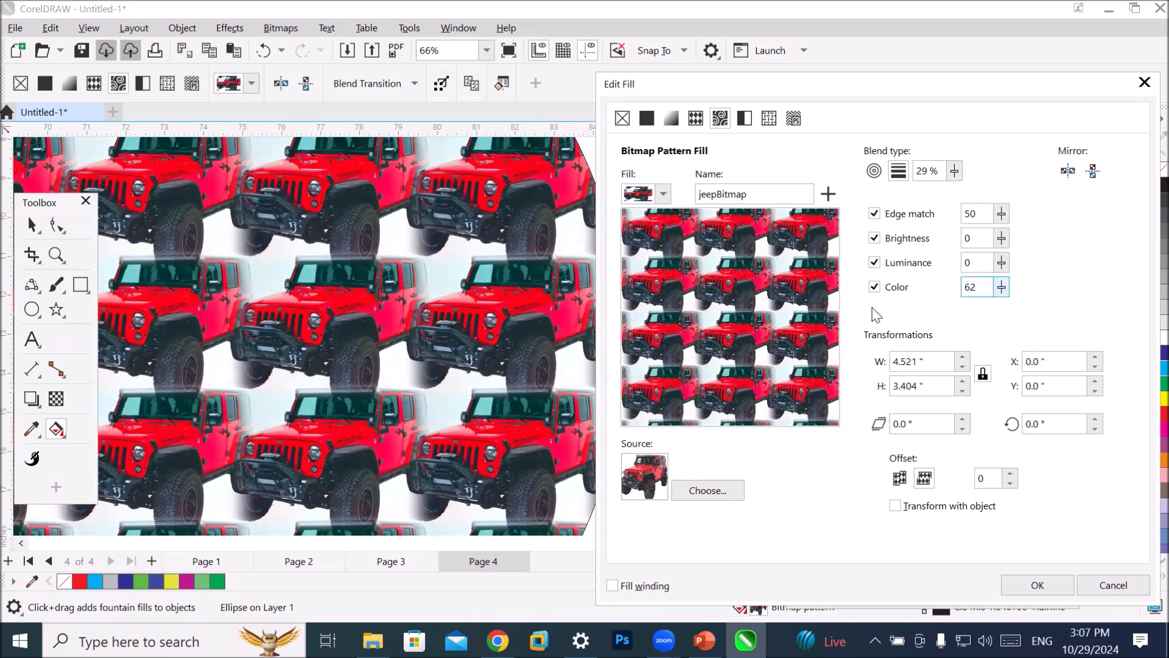
# Try the bitmap pattern's brightness at 69 and at -65, and discard all changes to the fill.
pyautogui.click(1002, 260)
pyautogui.moveTo(1006, 259); pyautogui.dragTo(1033, 256)
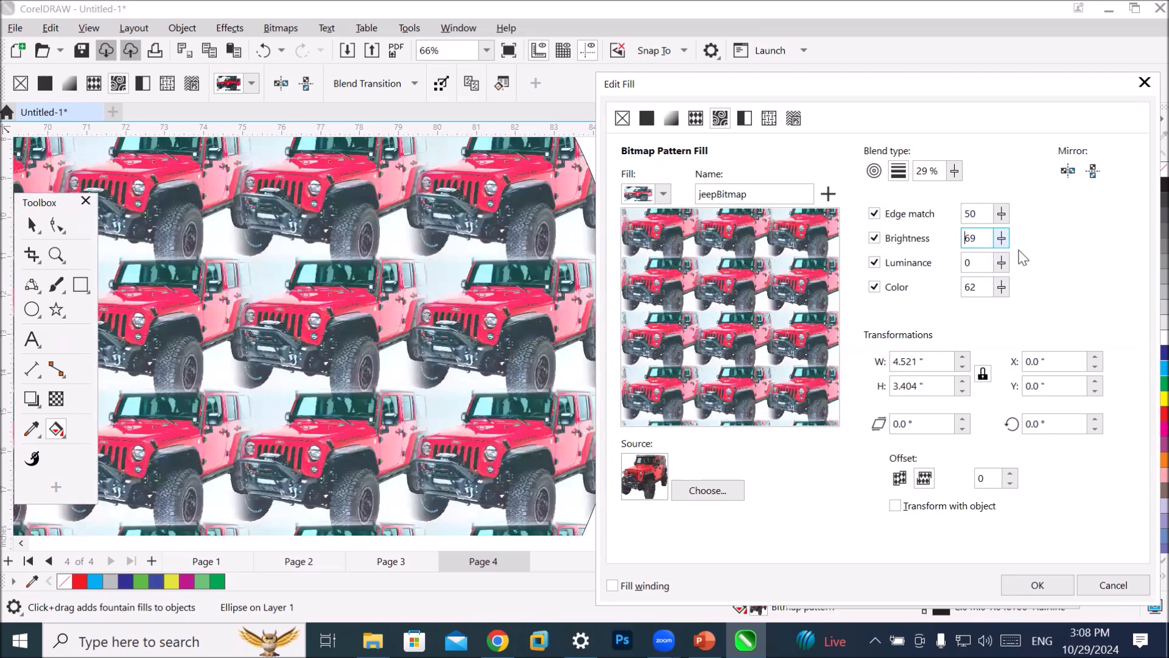
pyautogui.moveTo(1002, 243); pyautogui.dragTo(946, 263)
pyautogui.click(1002, 263)
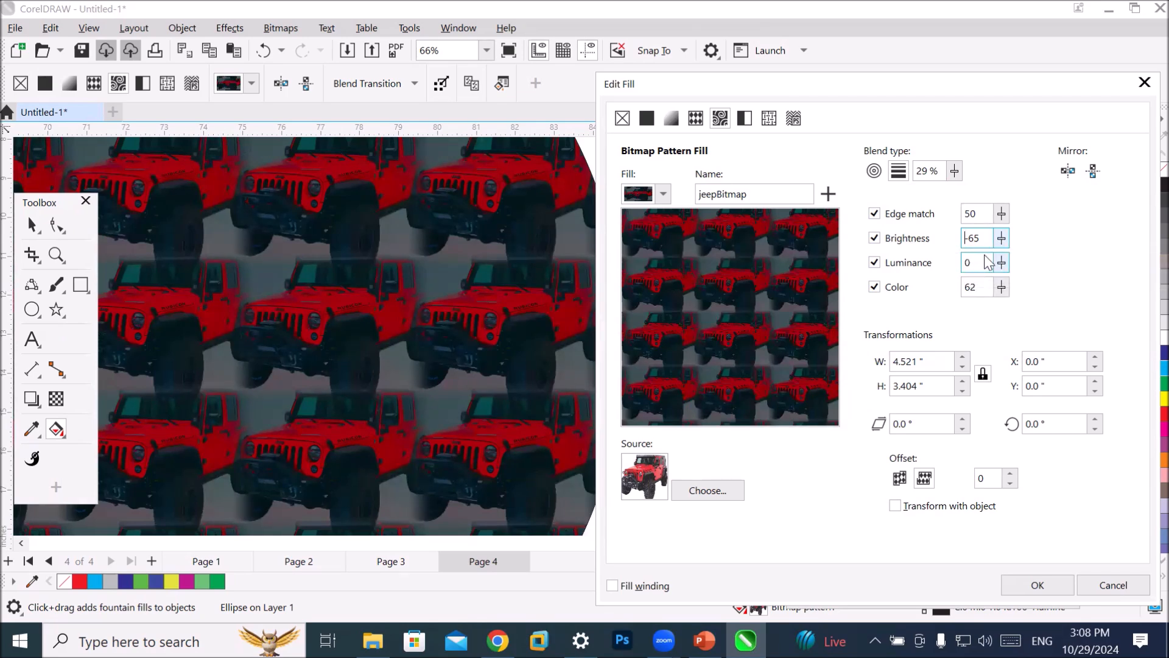
pyautogui.click(1108, 588)
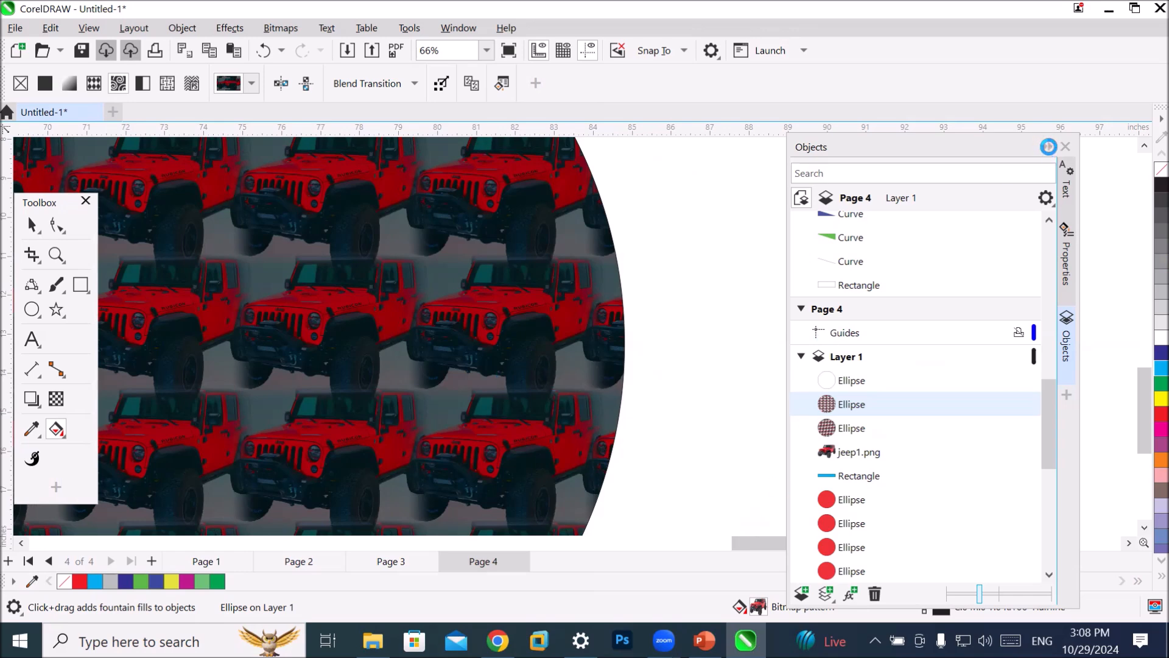
# Collapse the Objects docker and give the empty third circle a two-color pattern fill of black dots on white.
pyautogui.click(1048, 147)
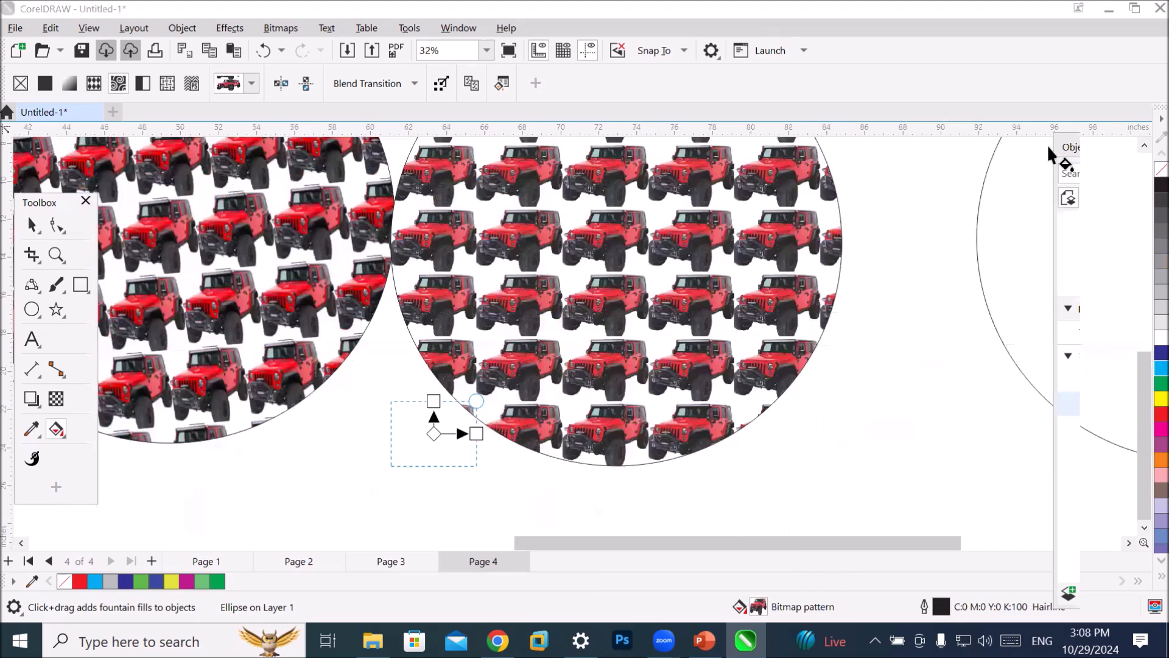
pyautogui.click(1129, 542)
pyautogui.click(1130, 542)
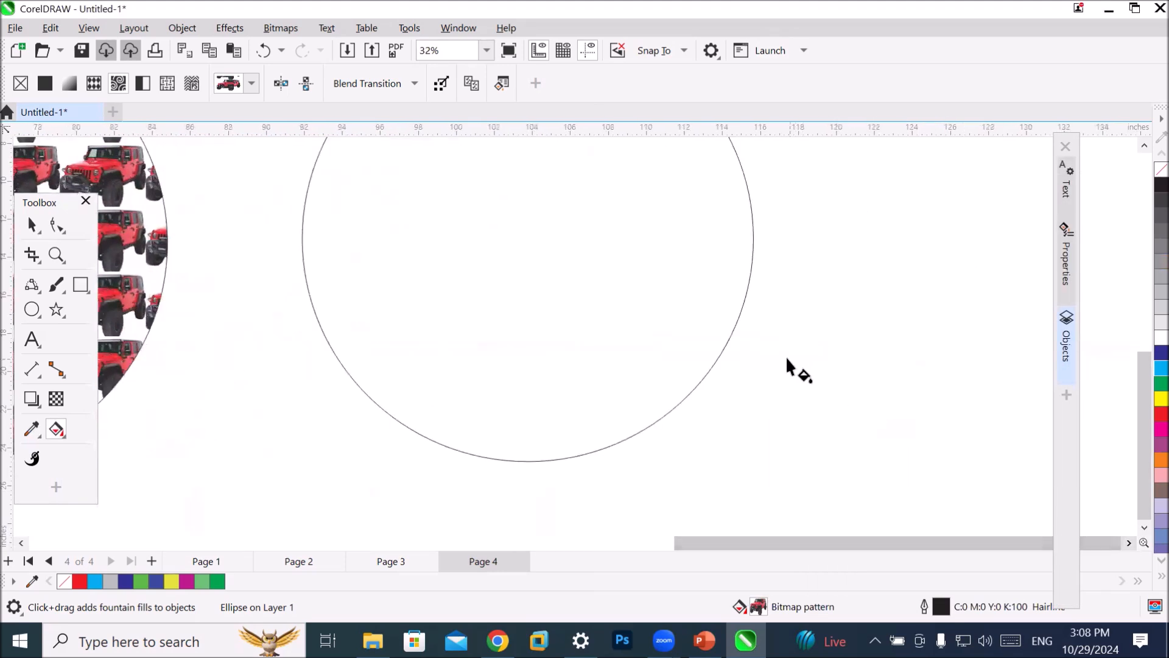
pyautogui.click(731, 328)
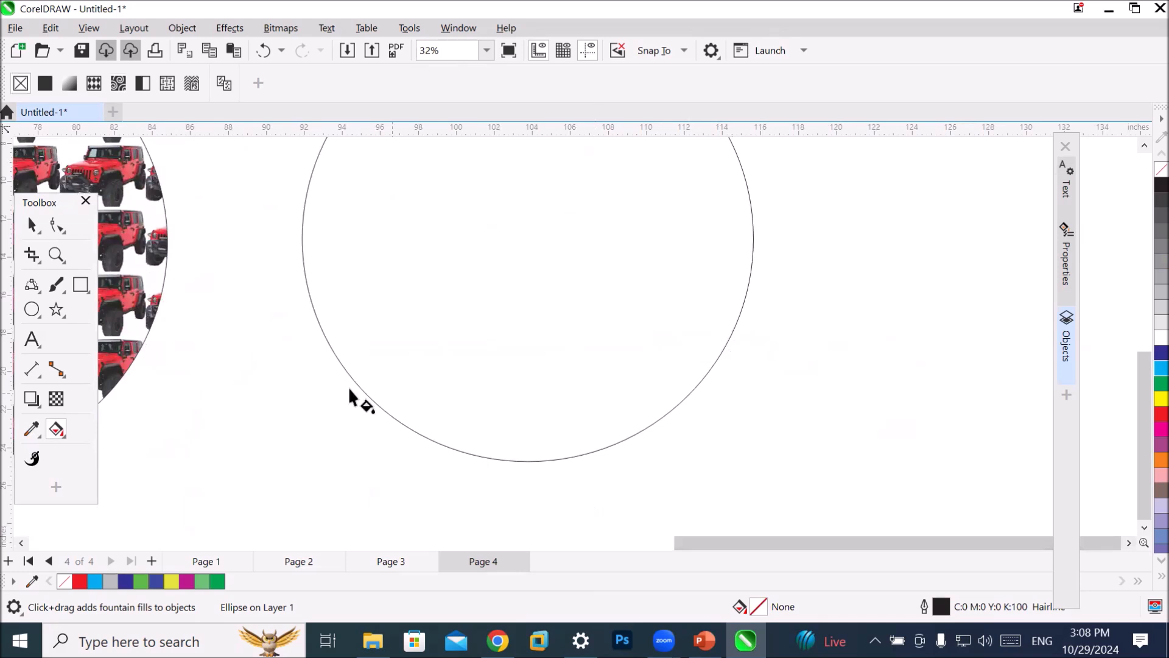
pyautogui.click(32, 225)
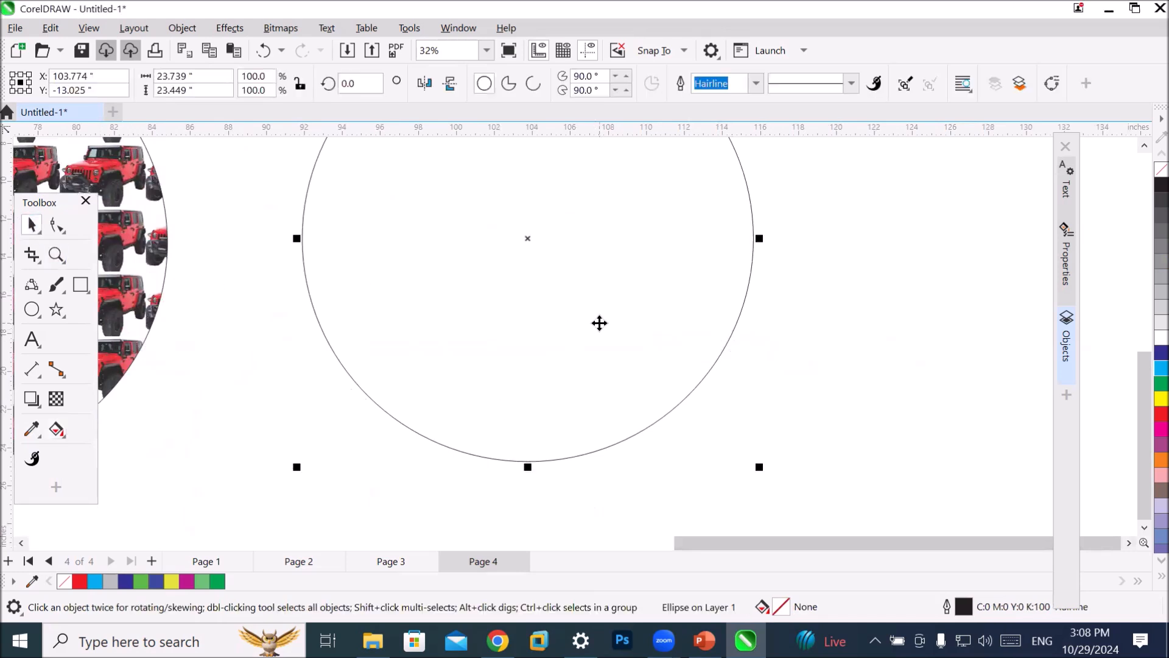
pyautogui.click(57, 429)
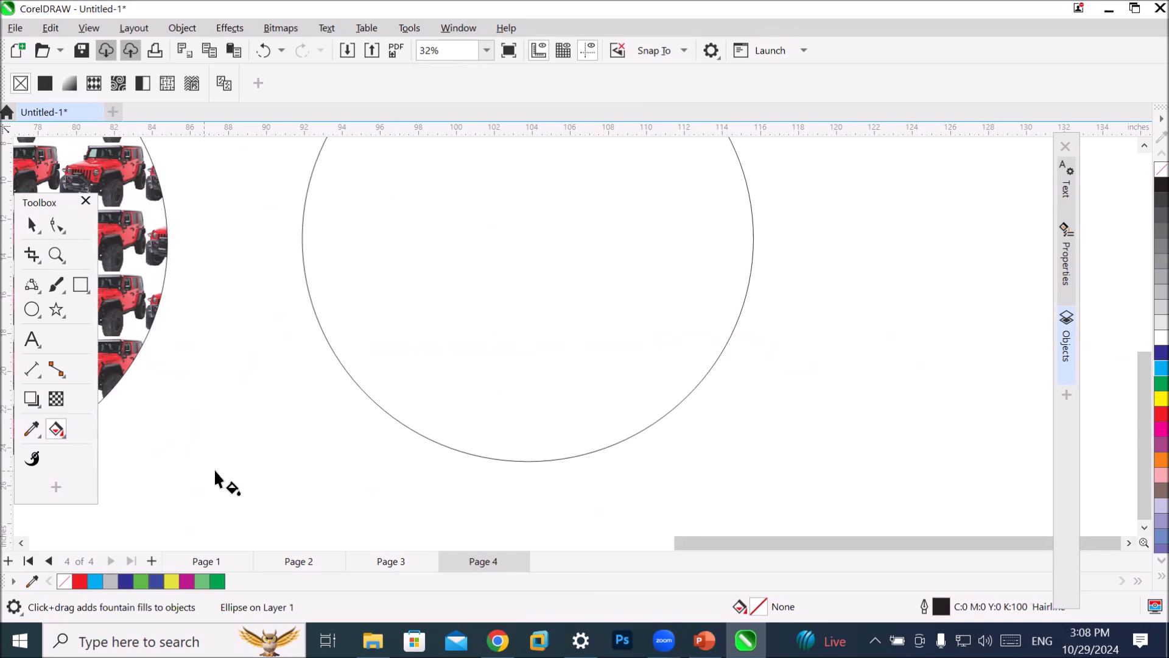
pyautogui.click(142, 89)
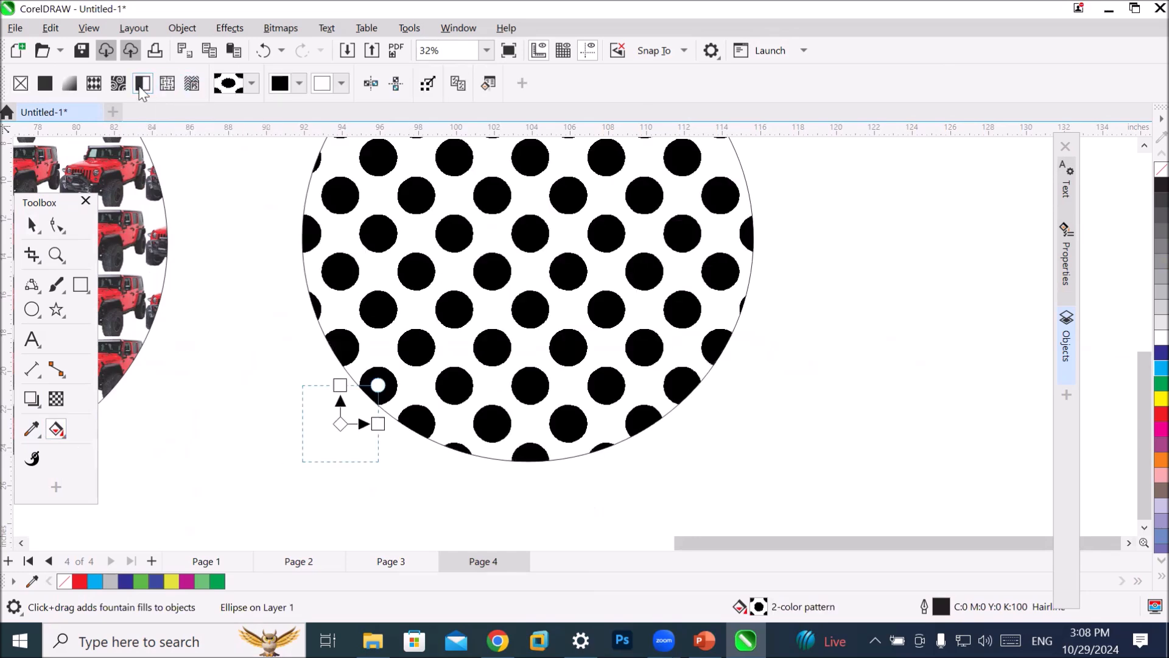
pyautogui.click(1144, 145)
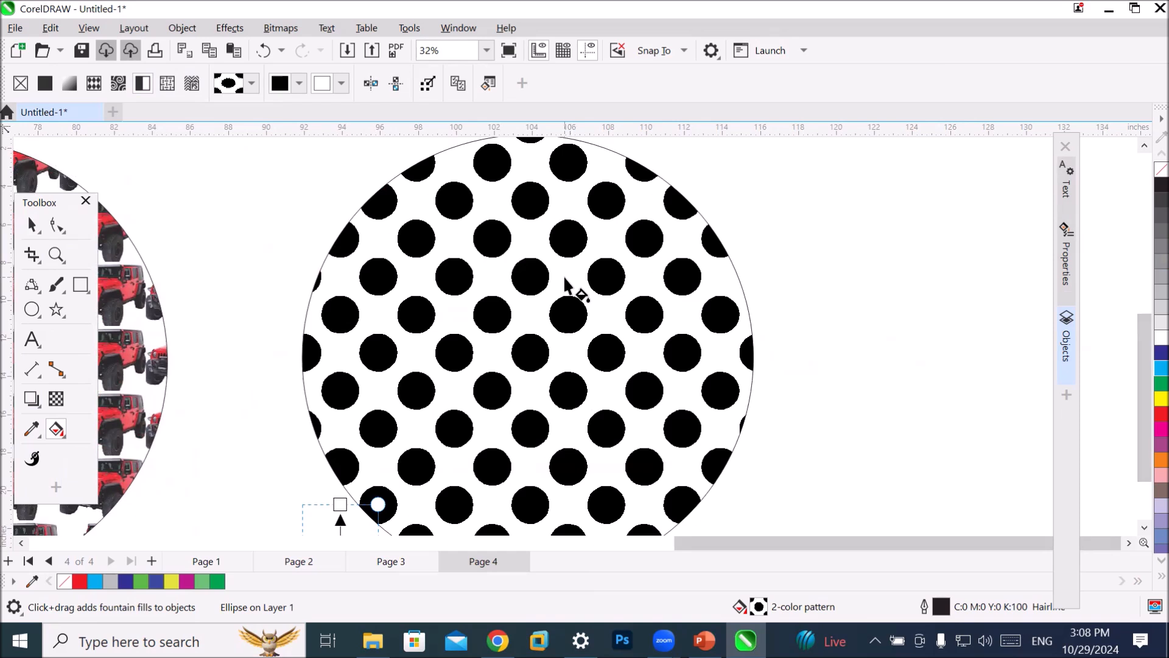
# Try the brick and flower two-color patterns in the third circle.
pyautogui.click(251, 83)
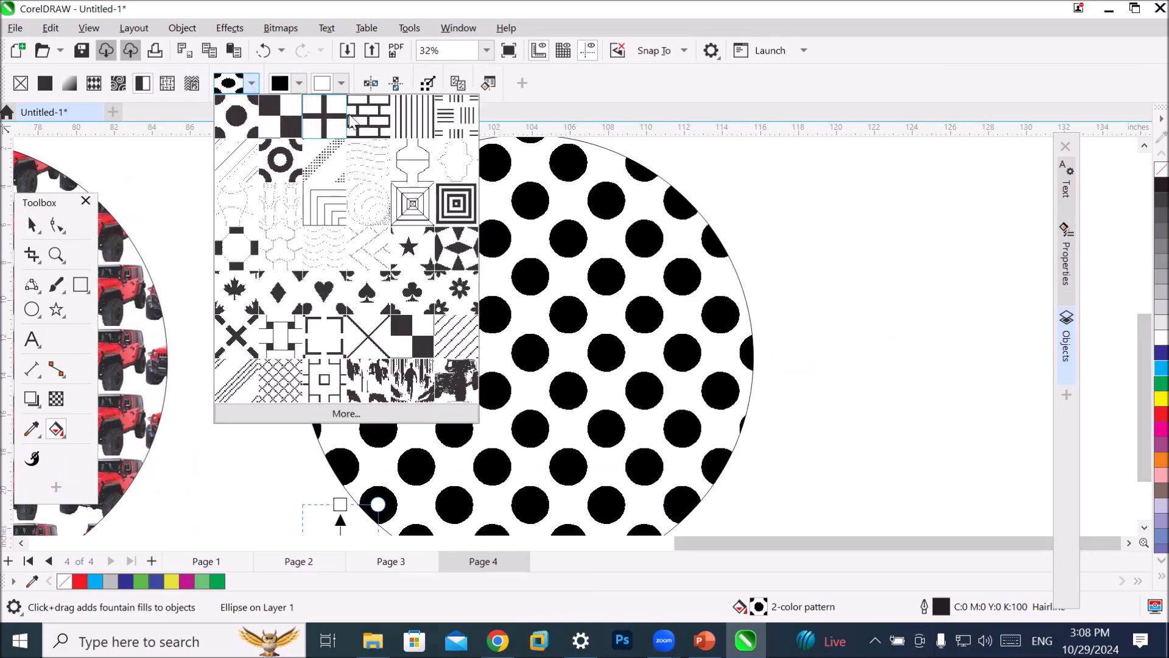
pyautogui.click(365, 116)
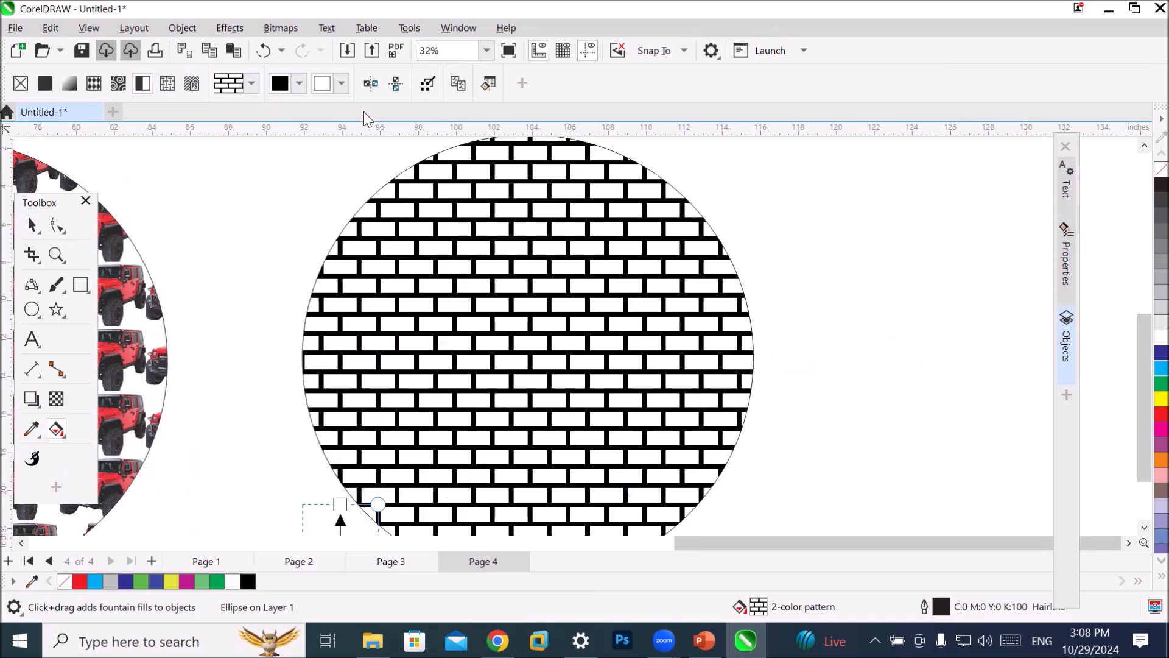
pyautogui.click(252, 83)
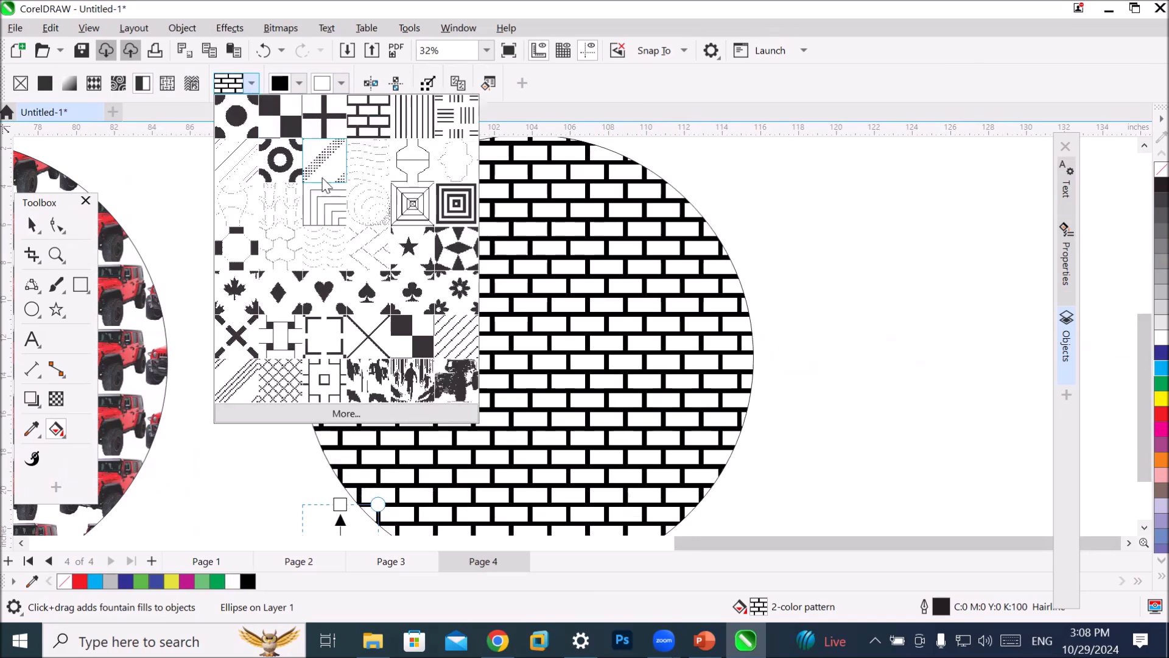
pyautogui.click(460, 291)
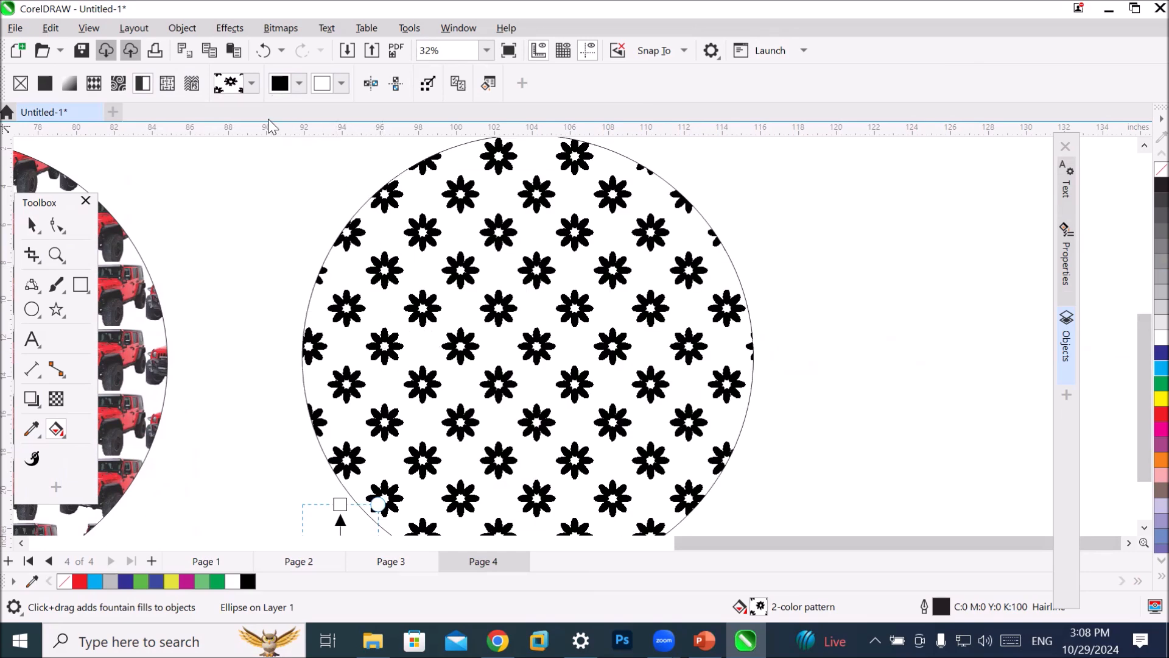
# Apply the two-color jeep pattern to the third circle and inspect its pixelated tiles up close.
pyautogui.click(252, 84)
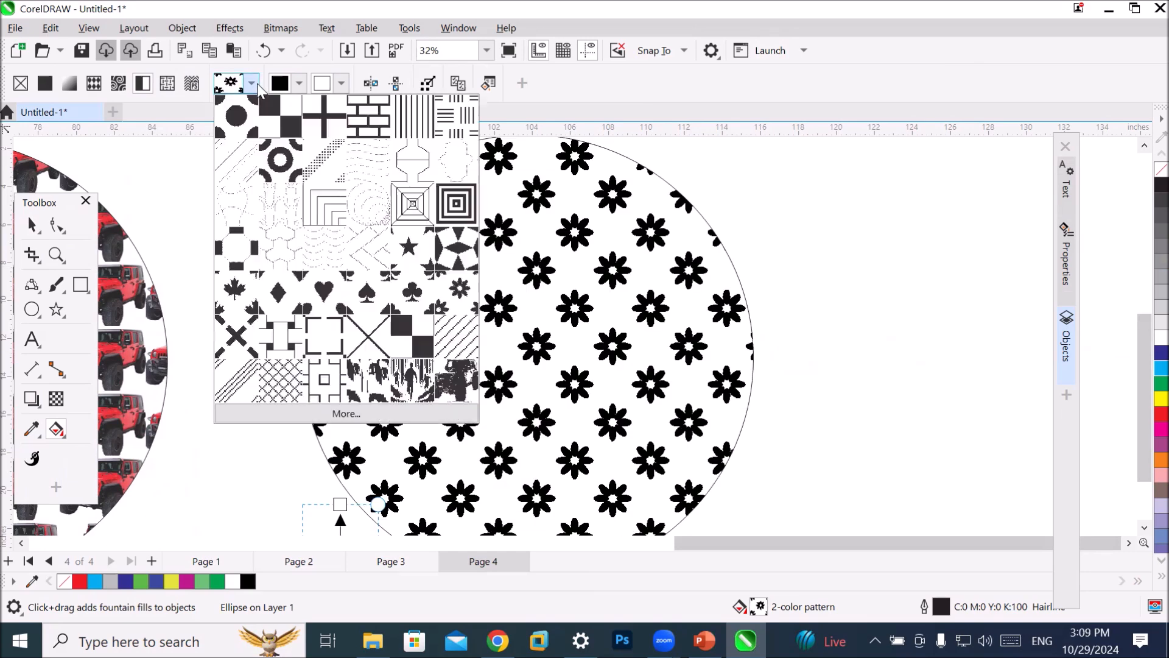
pyautogui.click(456, 382)
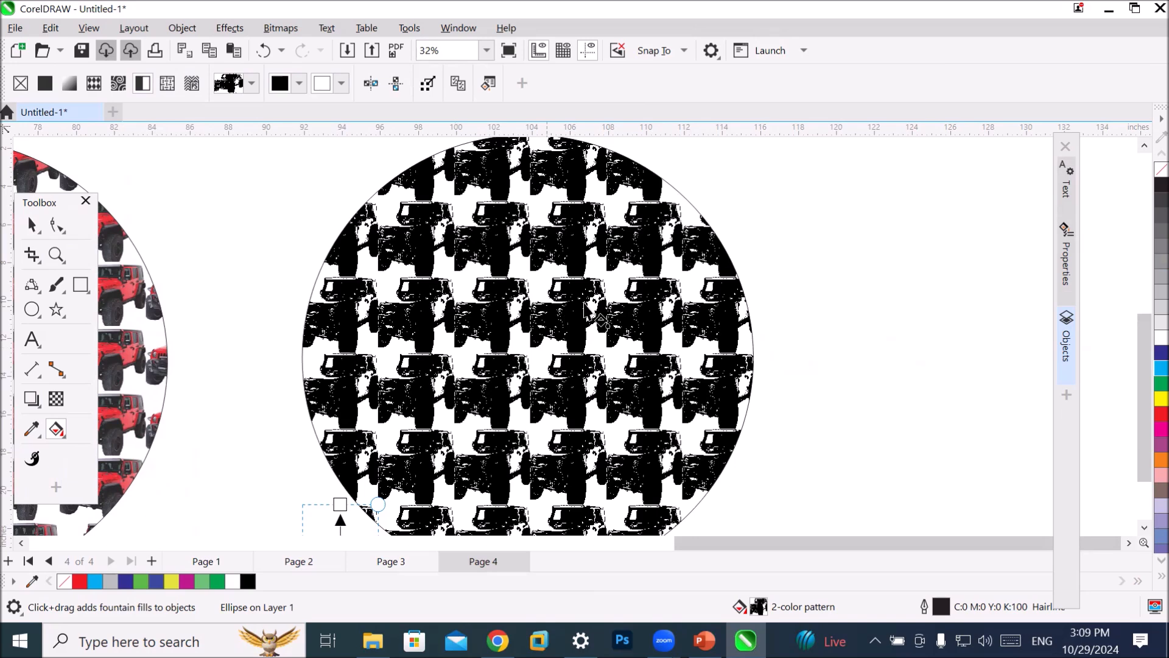
pyautogui.scroll(3, 601, 299)
pyautogui.scroll(1, 602, 300)
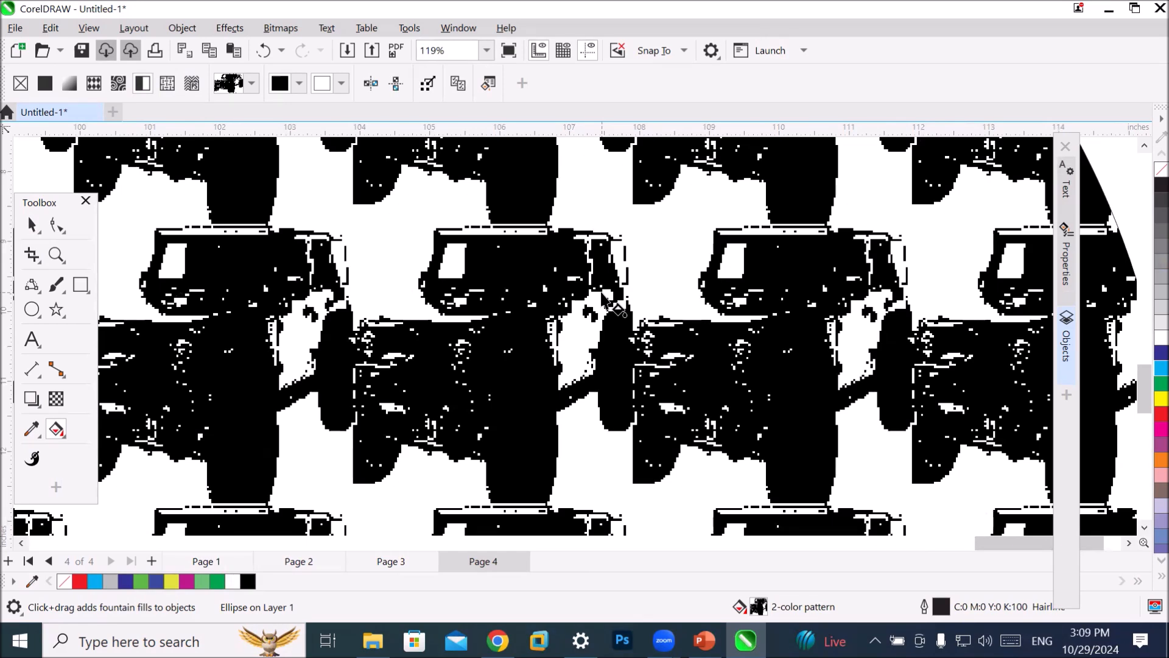
pyautogui.scroll(-5, 602, 295)
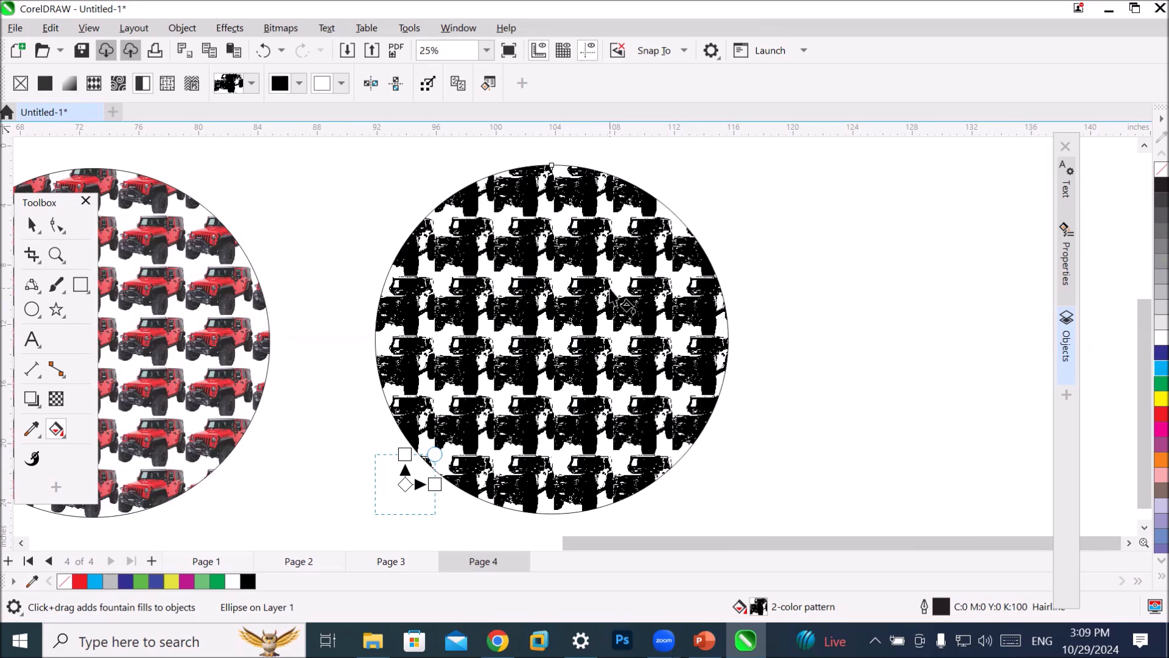
pyautogui.scroll(1, 694, 210)
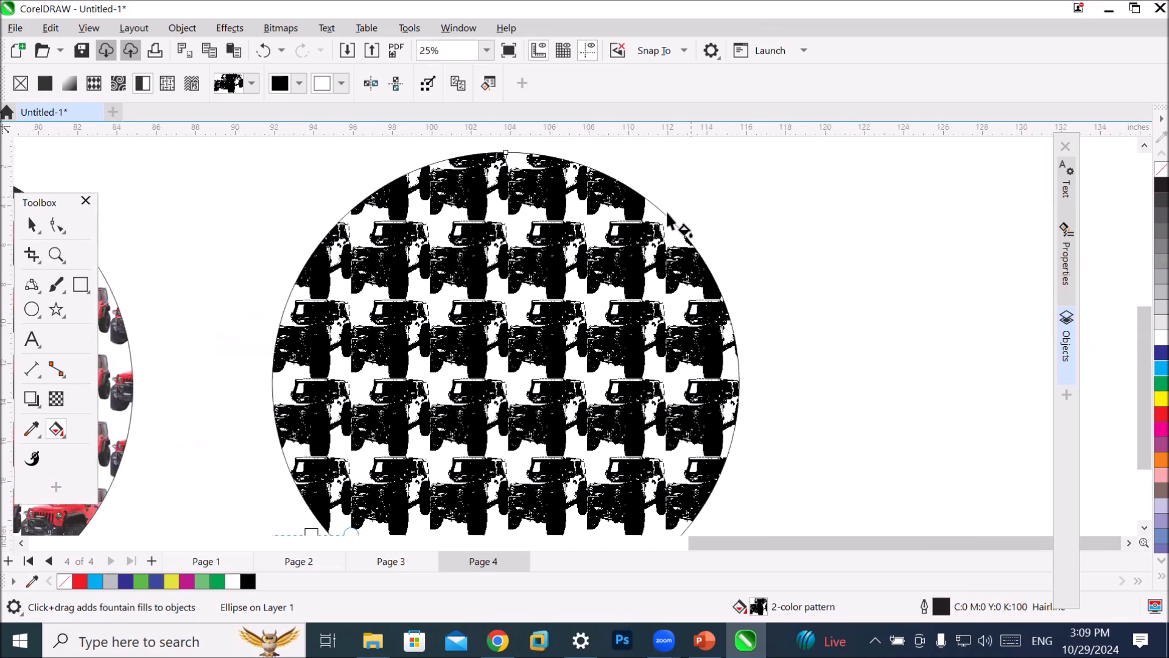
pyautogui.scroll(1, 618, 337)
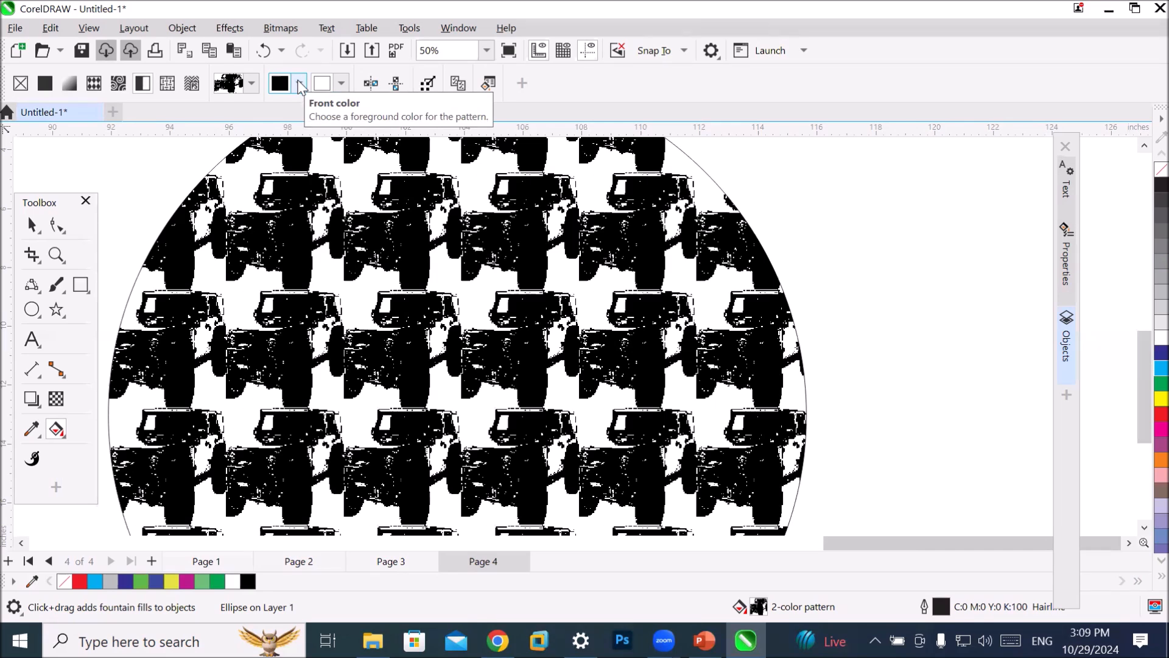
# Set the front color of the third circle's two-color jeep pattern to crimson #E62052.
pyautogui.click(299, 84)
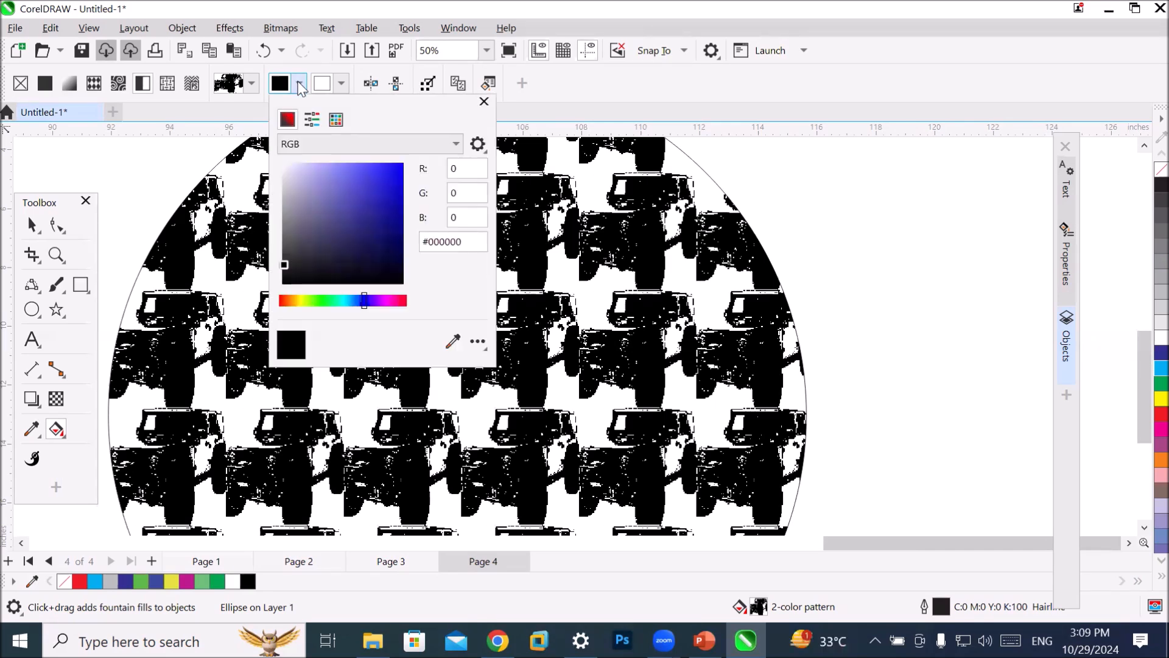
pyautogui.click(400, 302)
pyautogui.click(386, 174)
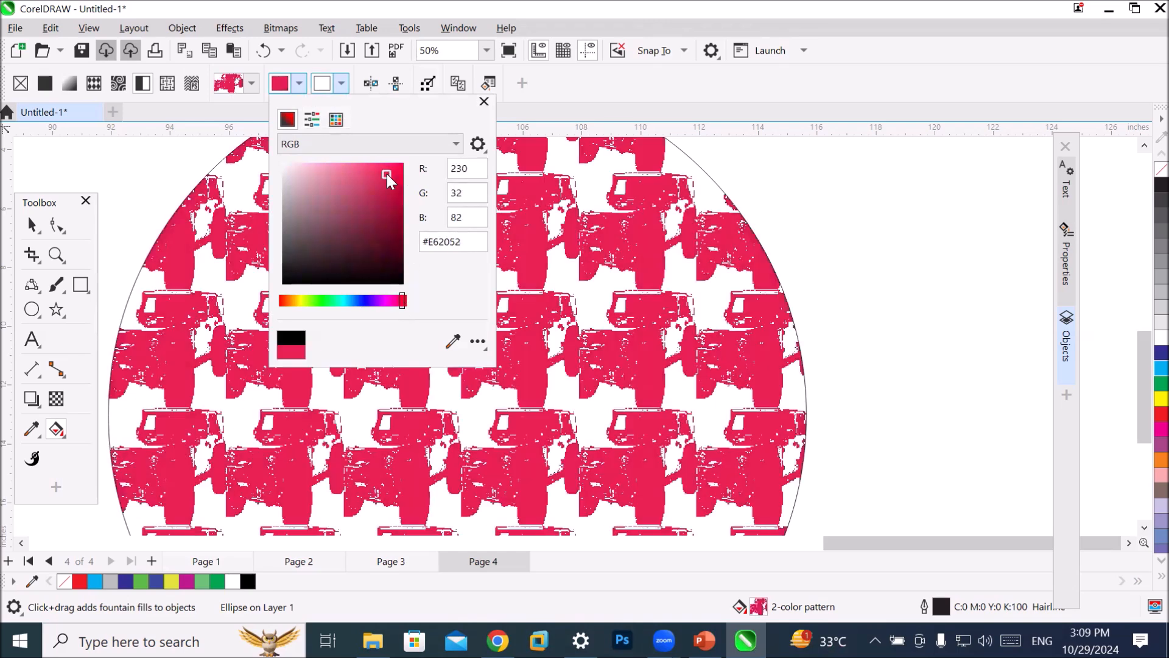
pyautogui.click(286, 84)
# Set the back color of the third circle's two-color jeep pattern to green #6DDE31.
pyautogui.click(341, 84)
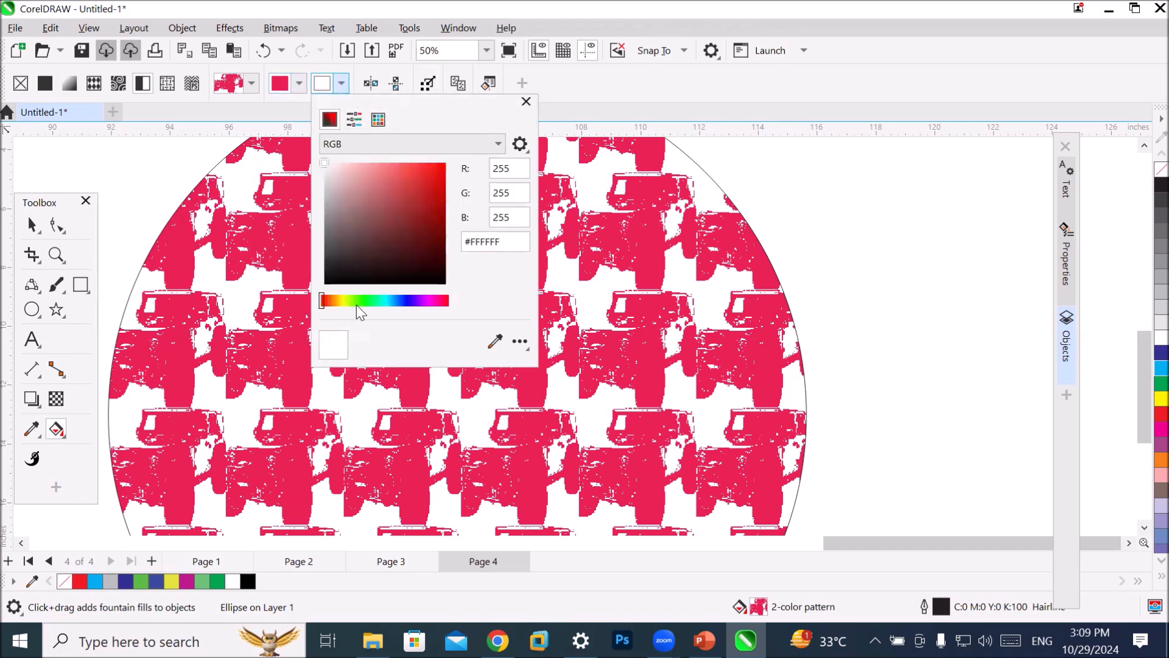
pyautogui.click(356, 301)
pyautogui.click(419, 179)
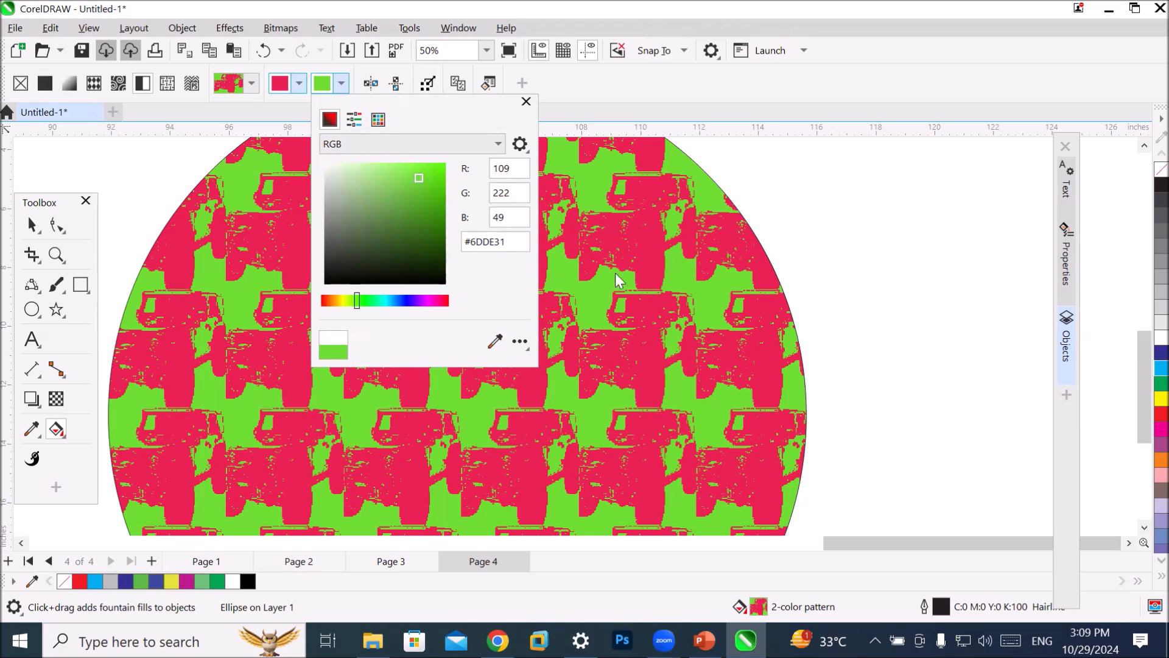
pyautogui.click(649, 291)
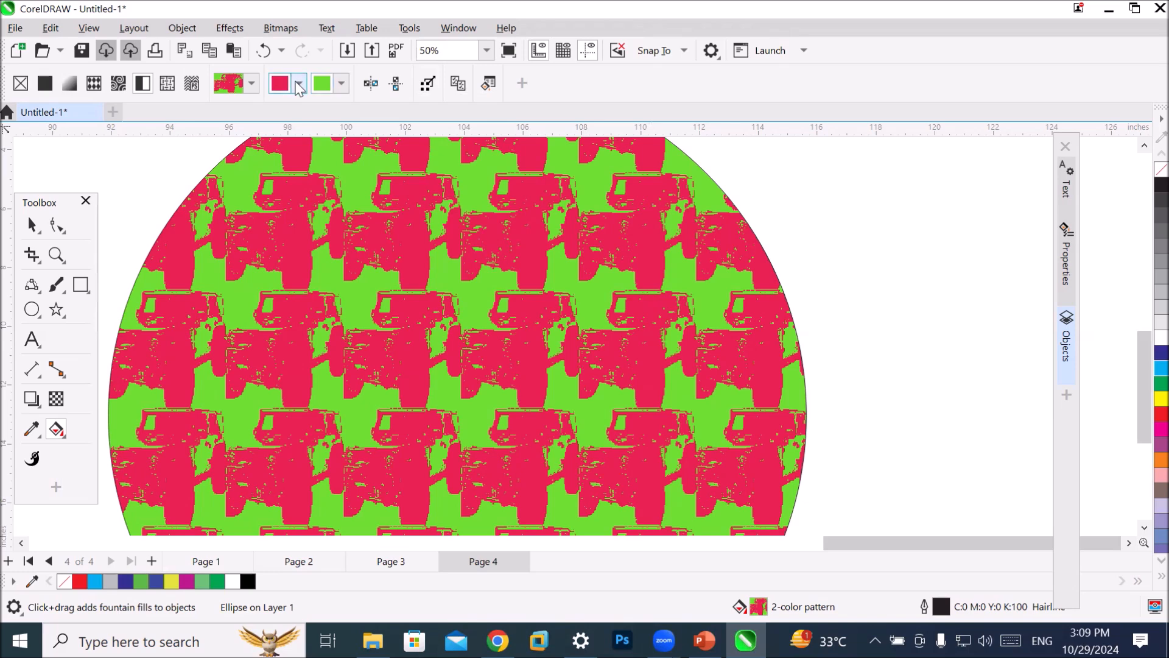
pyautogui.click(299, 85)
pyautogui.click(298, 86)
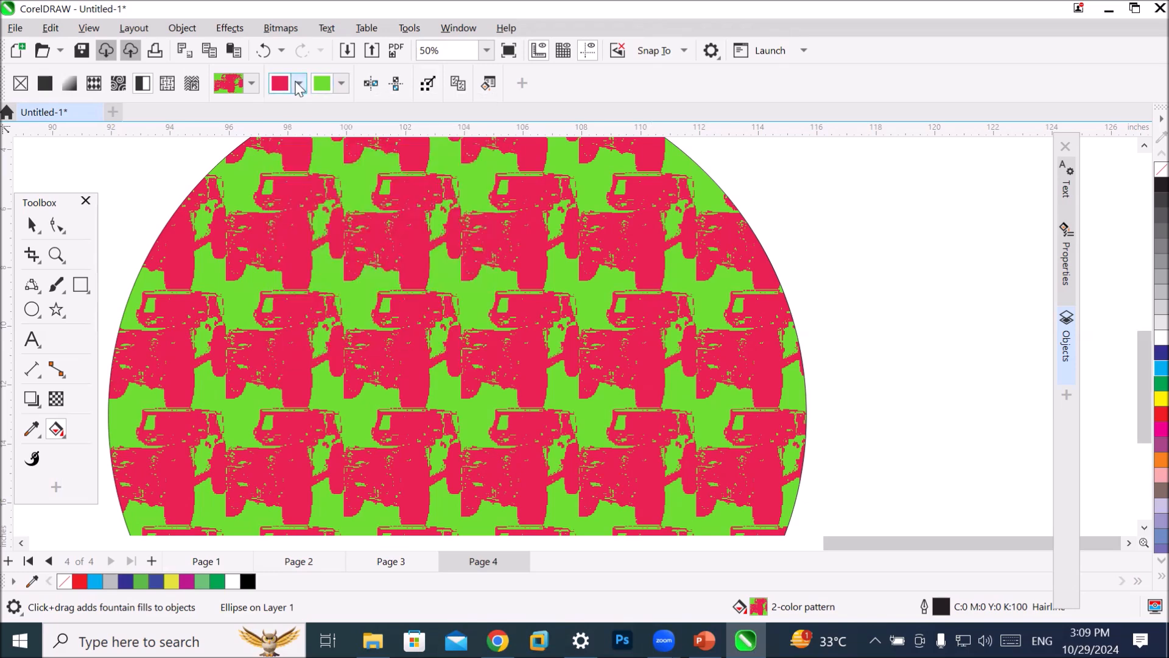
# Open the circle's fill for editing and try the dot, brick and maple leaf two-color patterns.
pyautogui.click(488, 84)
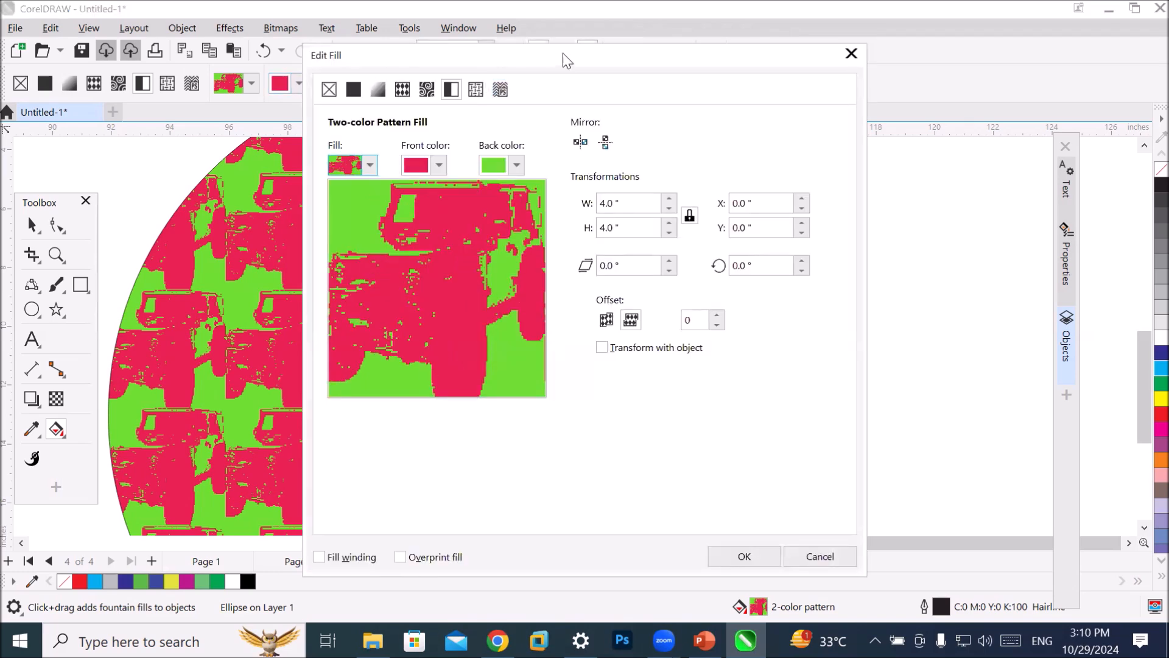
pyautogui.moveTo(566, 53); pyautogui.dragTo(783, 43)
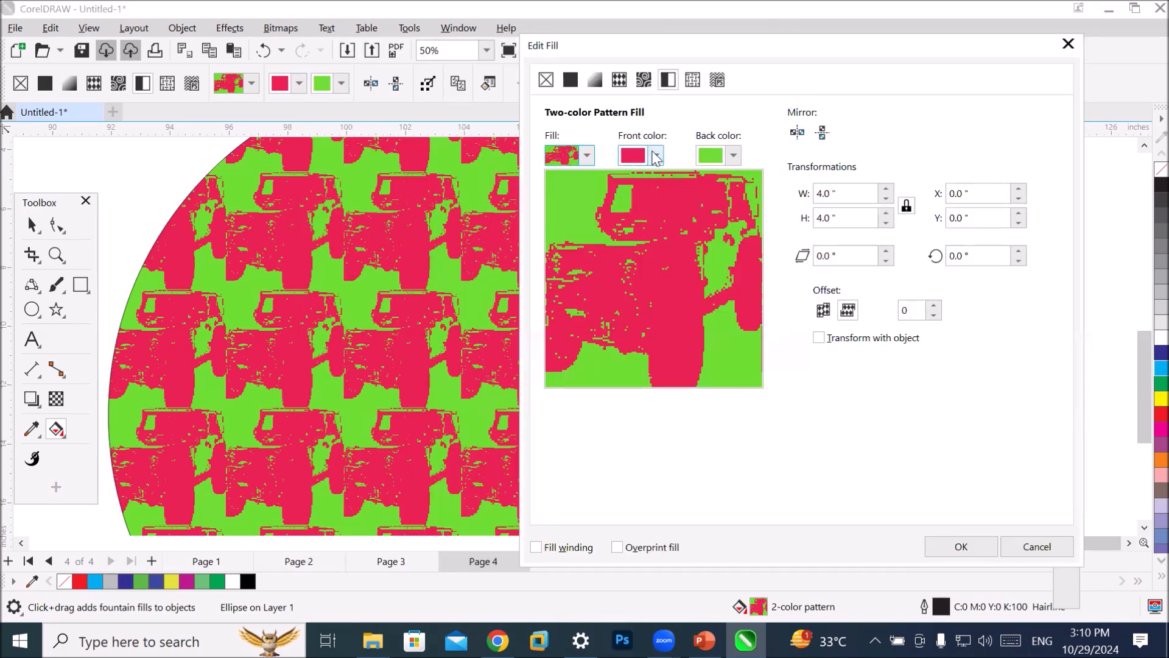
pyautogui.click(587, 156)
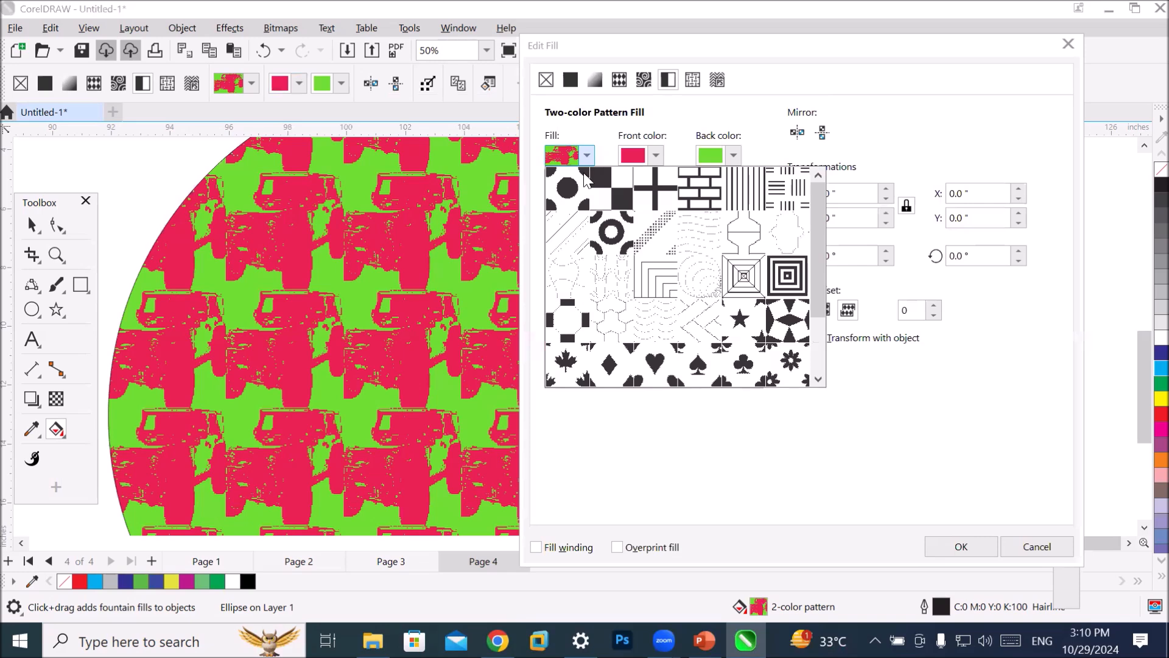
pyautogui.click(574, 190)
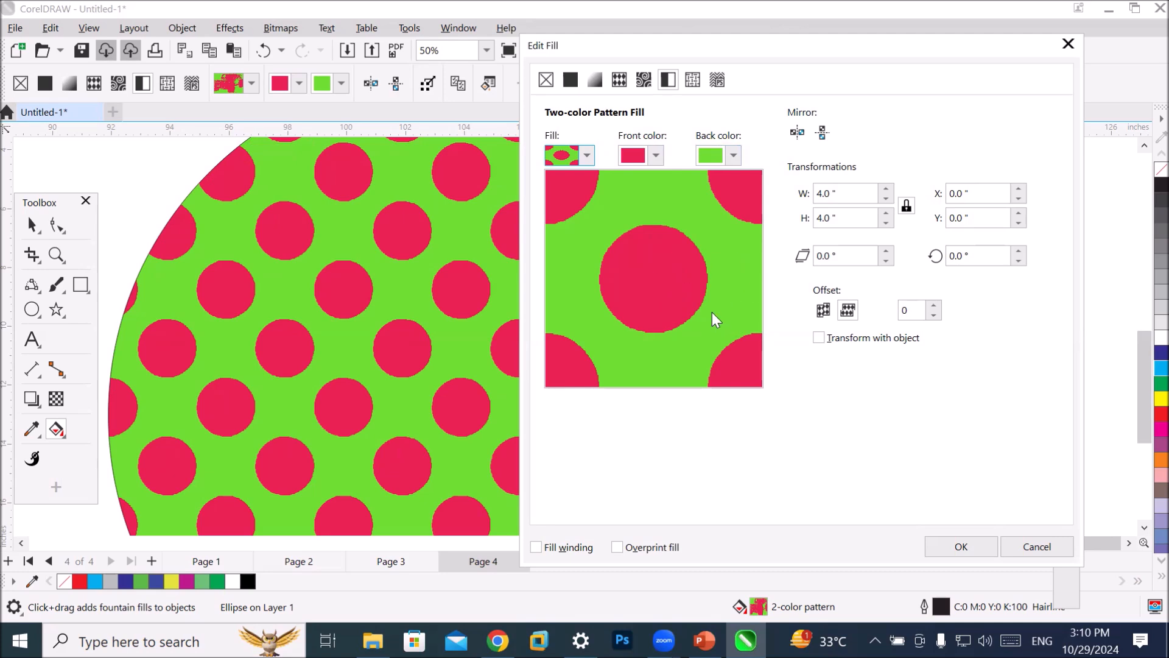
pyautogui.click(588, 156)
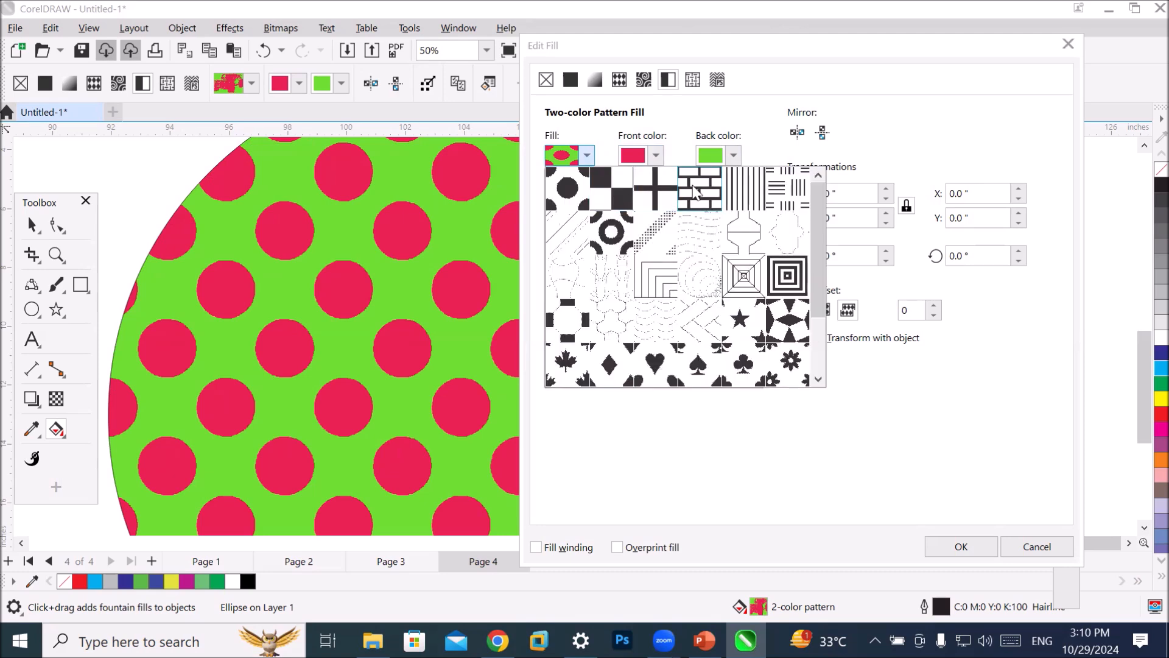
pyautogui.click(696, 191)
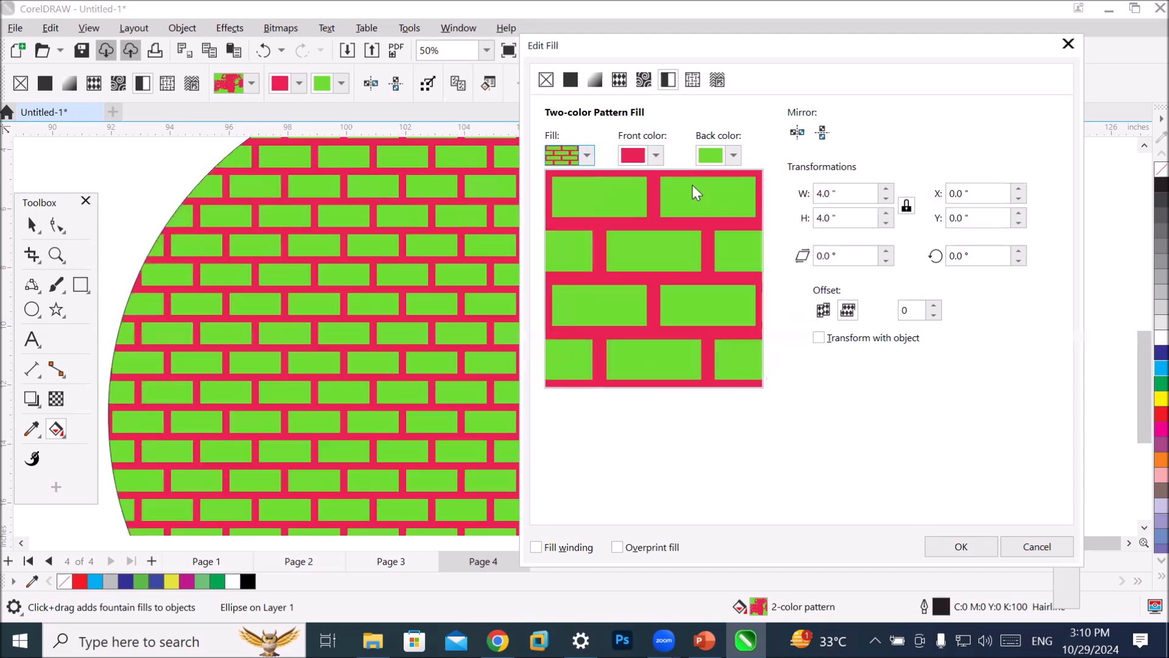
pyautogui.click(588, 155)
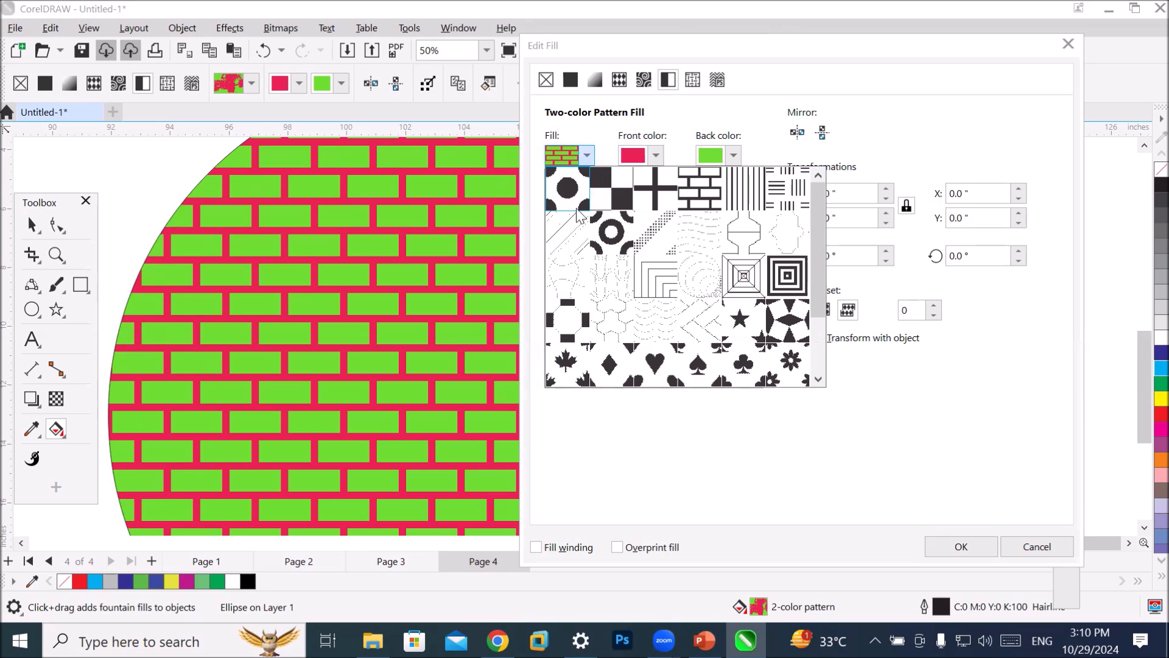
pyautogui.click(561, 373)
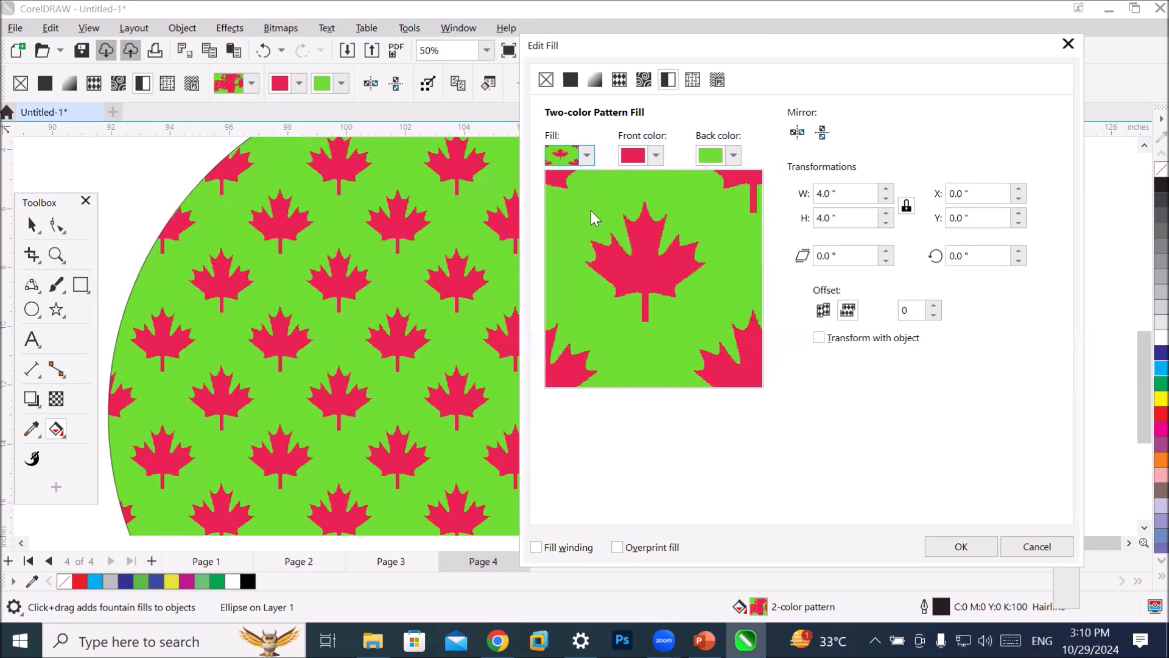
# Try the custom palm tree and walking figure two-color patterns, and switch back to the jeep pattern.
pyautogui.click(588, 155)
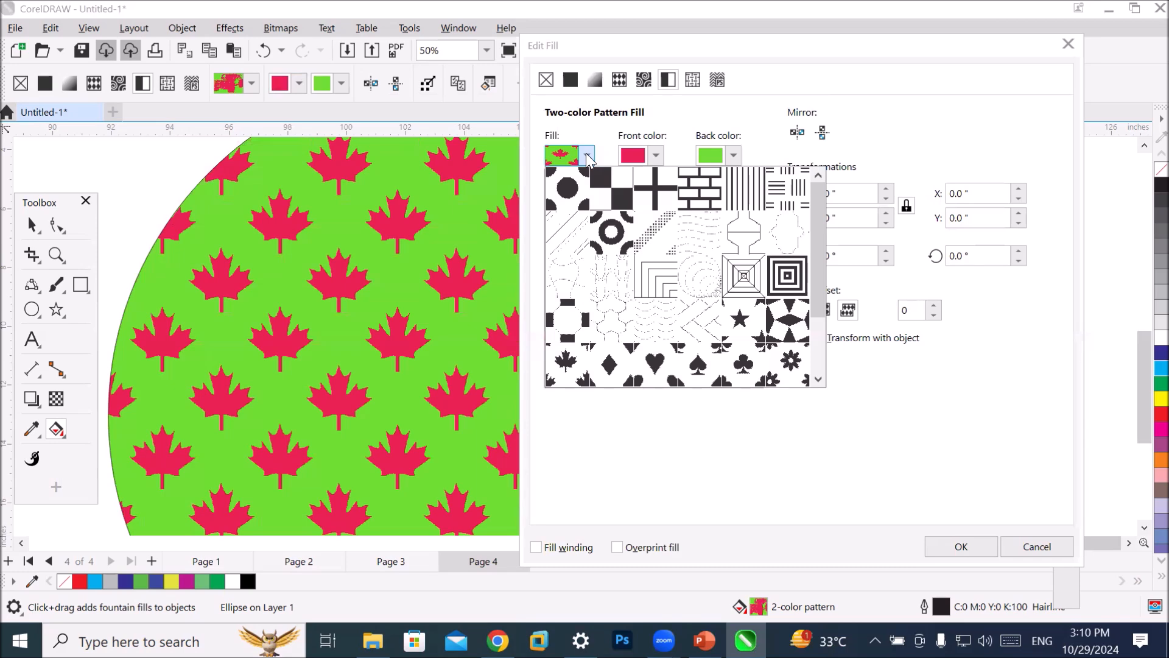
pyautogui.scroll(-2, 832, 368)
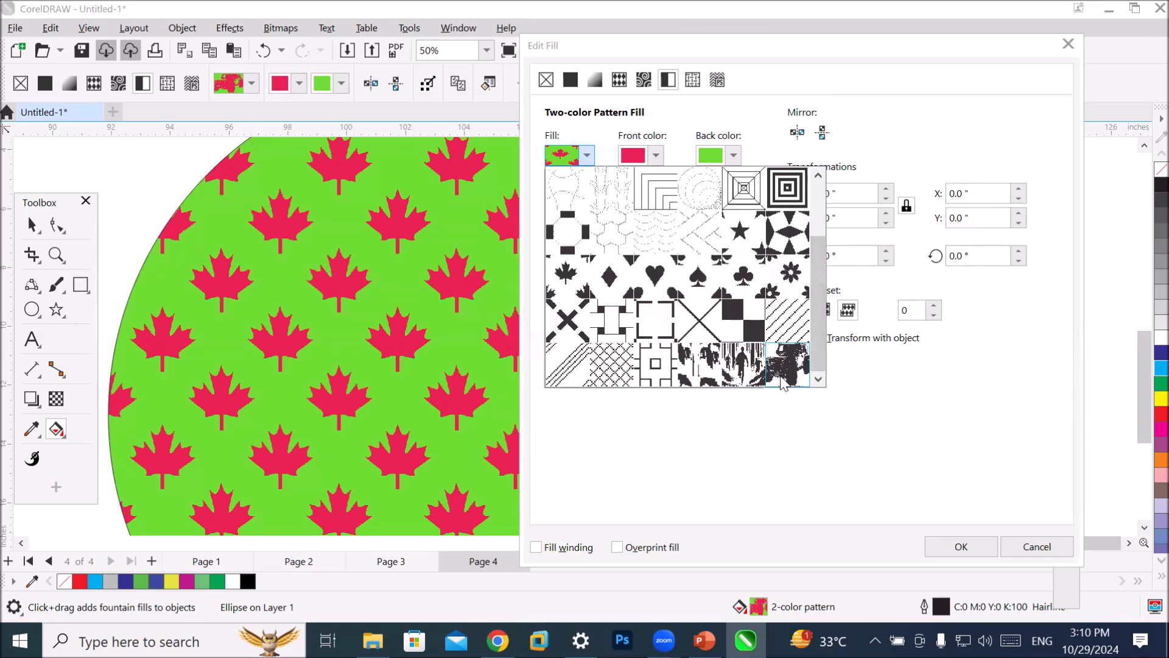
pyautogui.click(684, 370)
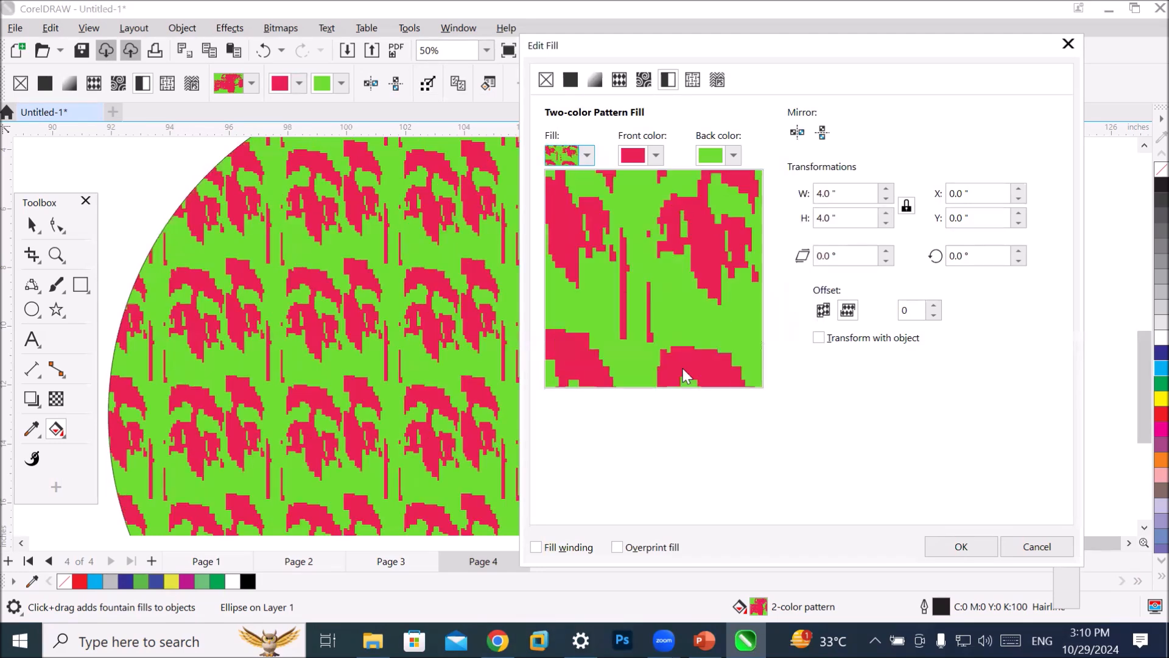
pyautogui.click(587, 156)
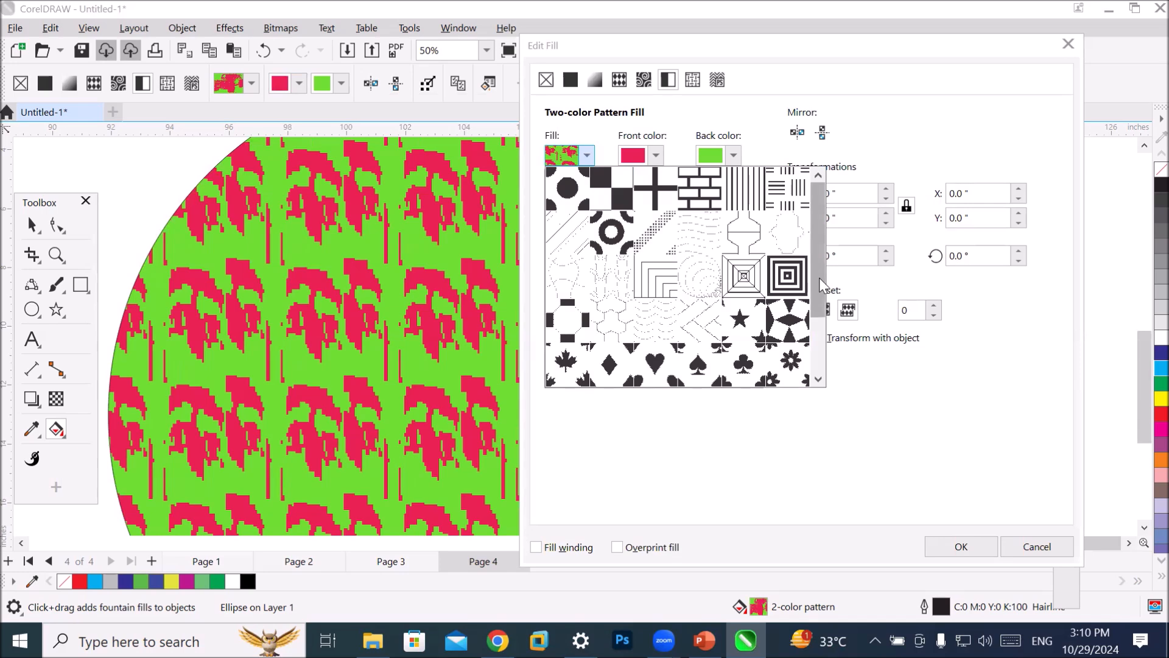
pyautogui.scroll(-2, 836, 355)
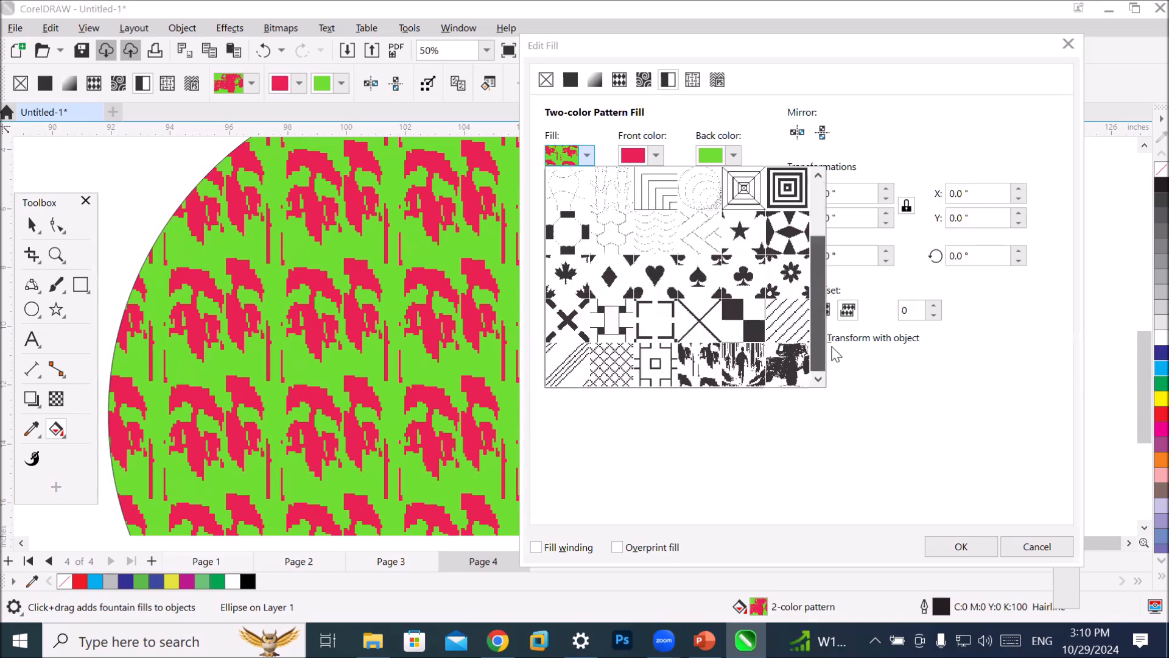
pyautogui.click(743, 359)
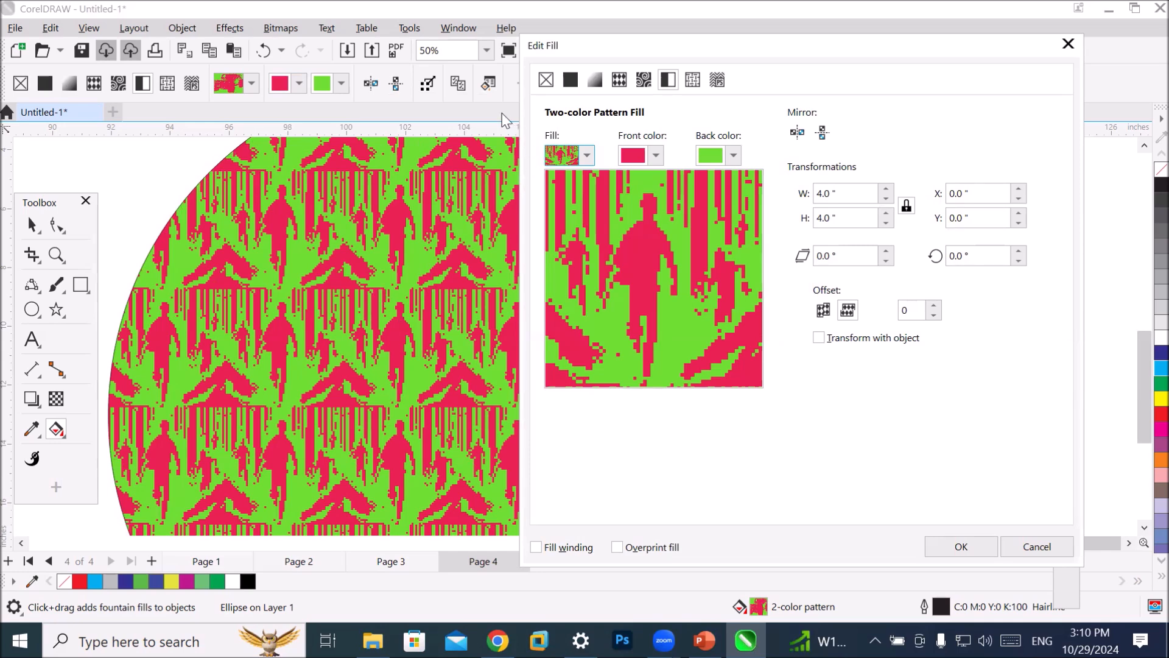
pyautogui.click(583, 157)
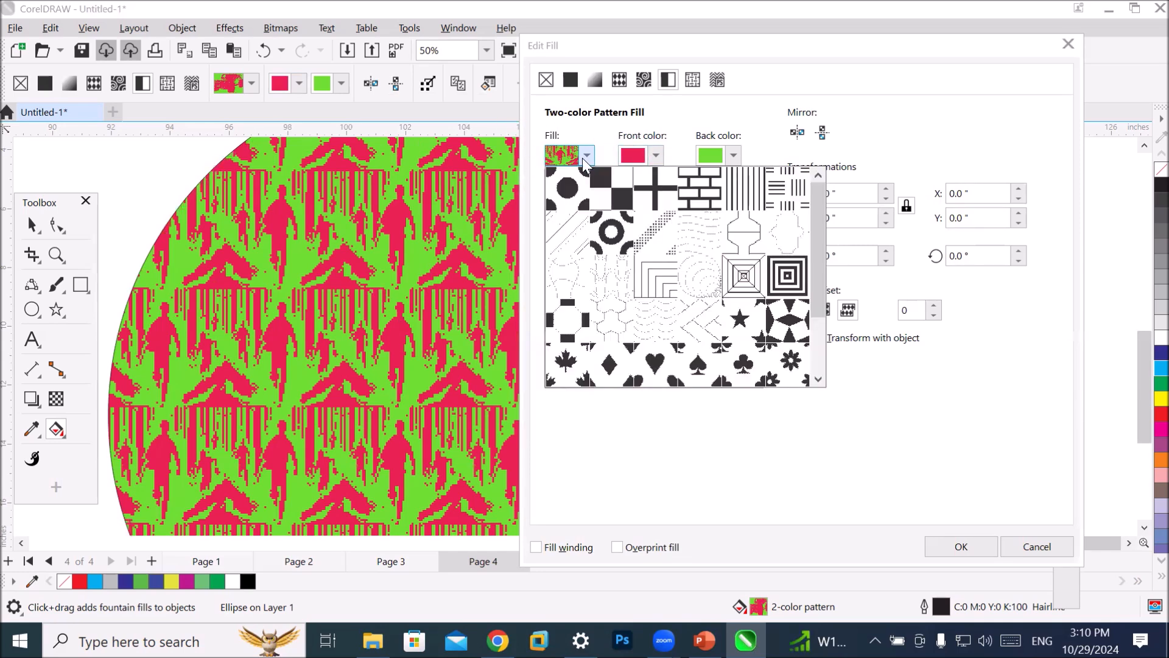
pyautogui.scroll(-2, 816, 274)
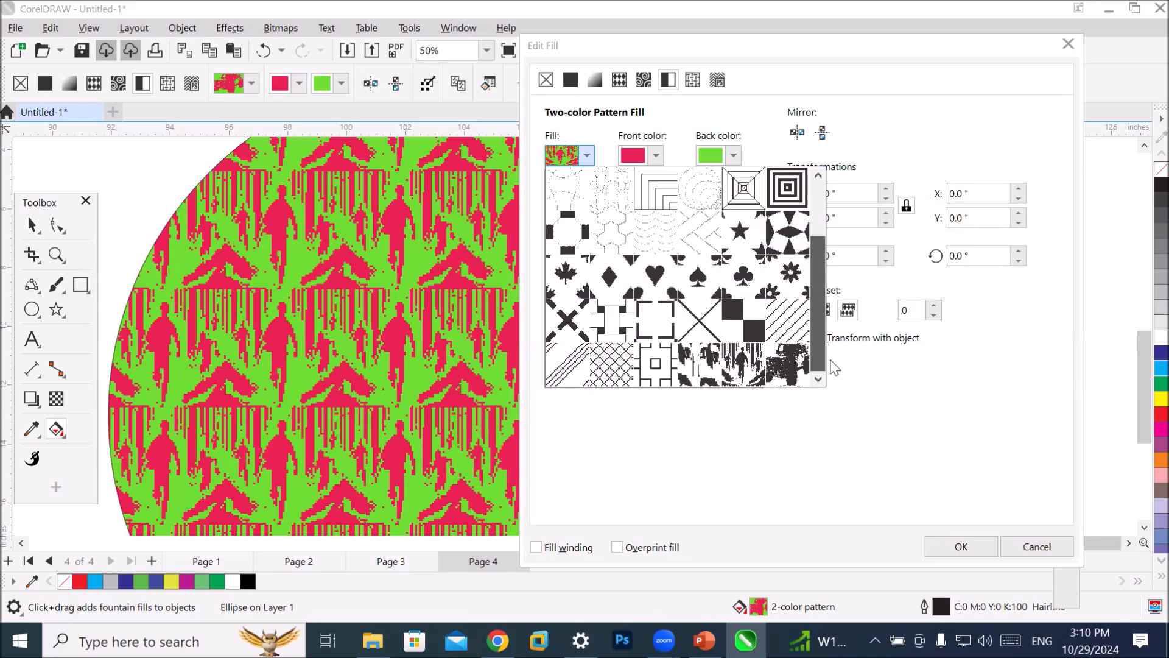
pyautogui.click(798, 364)
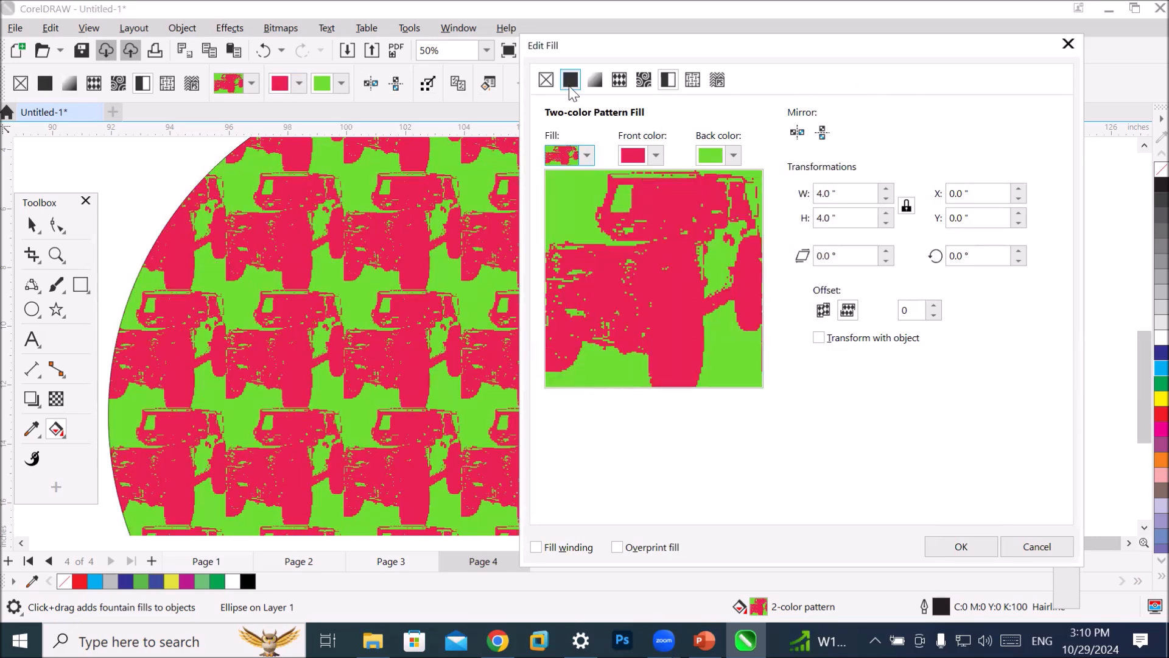
# Try no fill, uniform, fountain, vector pattern, bitmap pattern and two-color pattern fills in turn on the third circle.
pyautogui.click(547, 78)
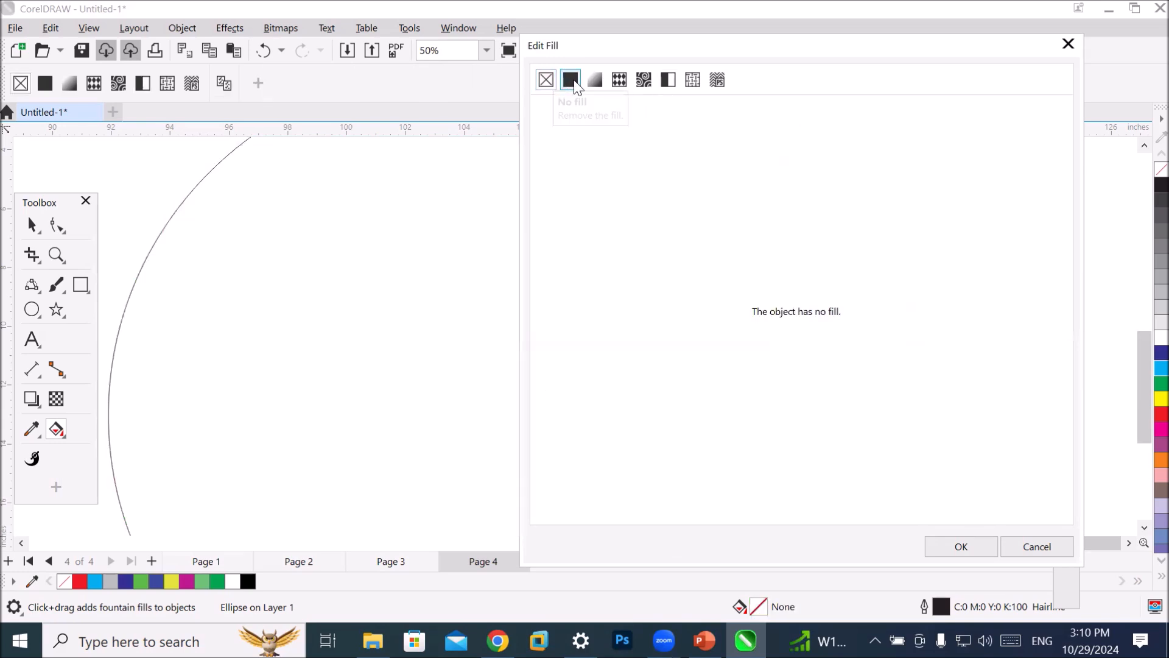
pyautogui.click(572, 82)
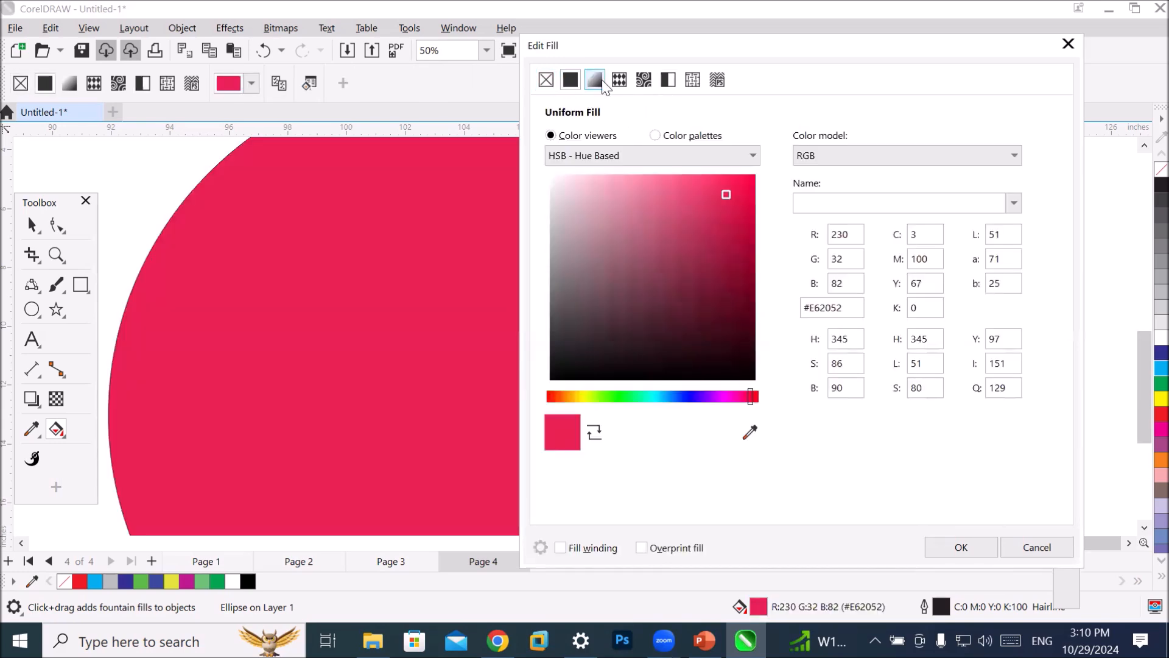
pyautogui.click(601, 86)
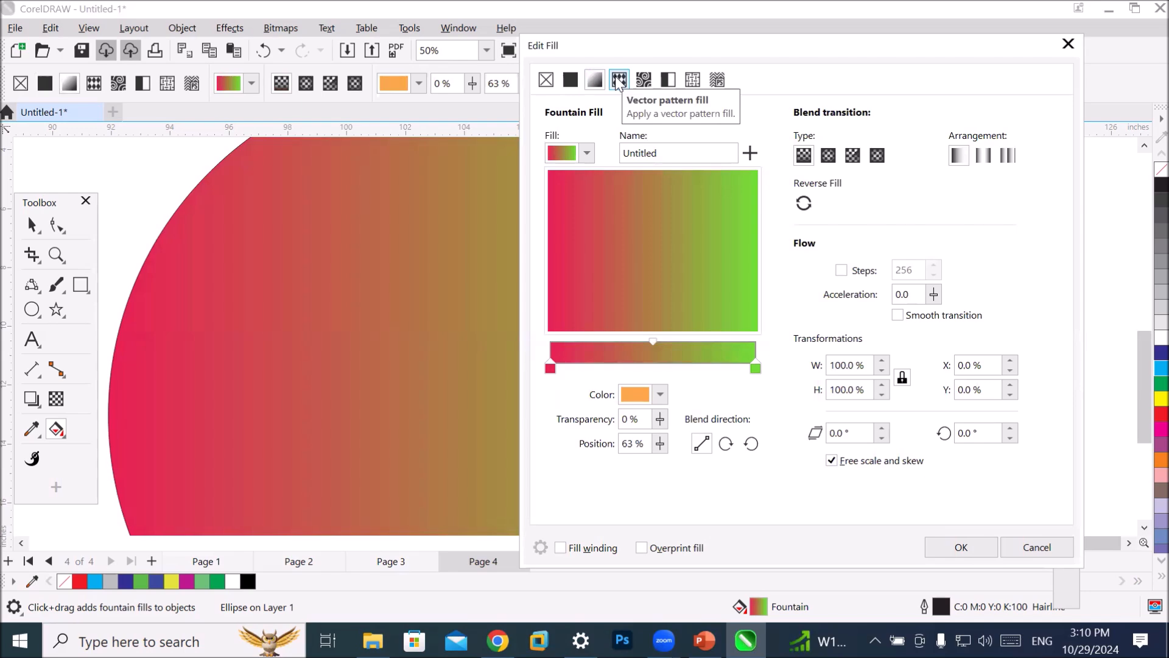
pyautogui.click(618, 81)
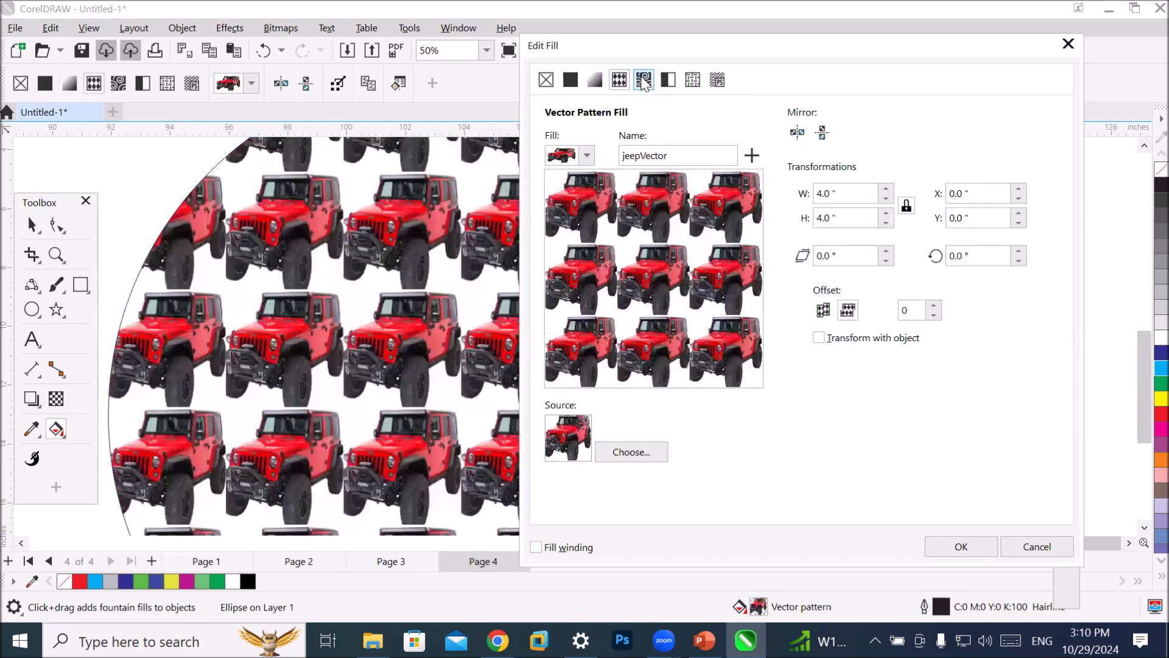
pyautogui.click(644, 80)
pyautogui.click(669, 81)
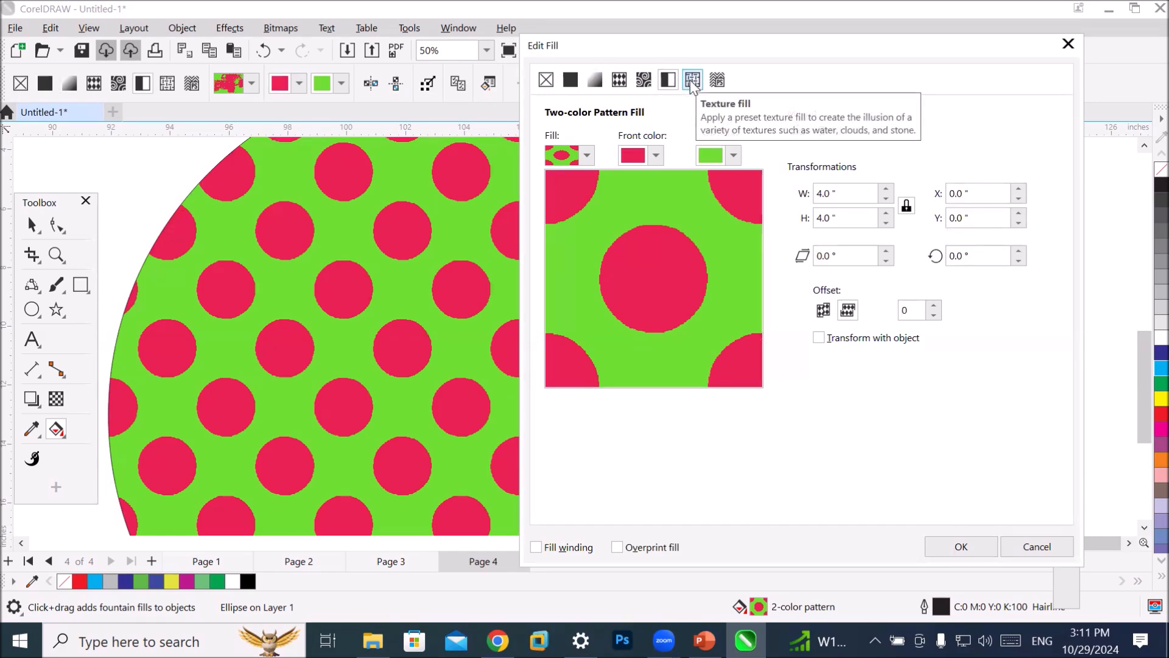
# Give the third circle the Aerial clouds texture fill, and try Layered marble and Diorite from the Samples library.
pyautogui.click(691, 81)
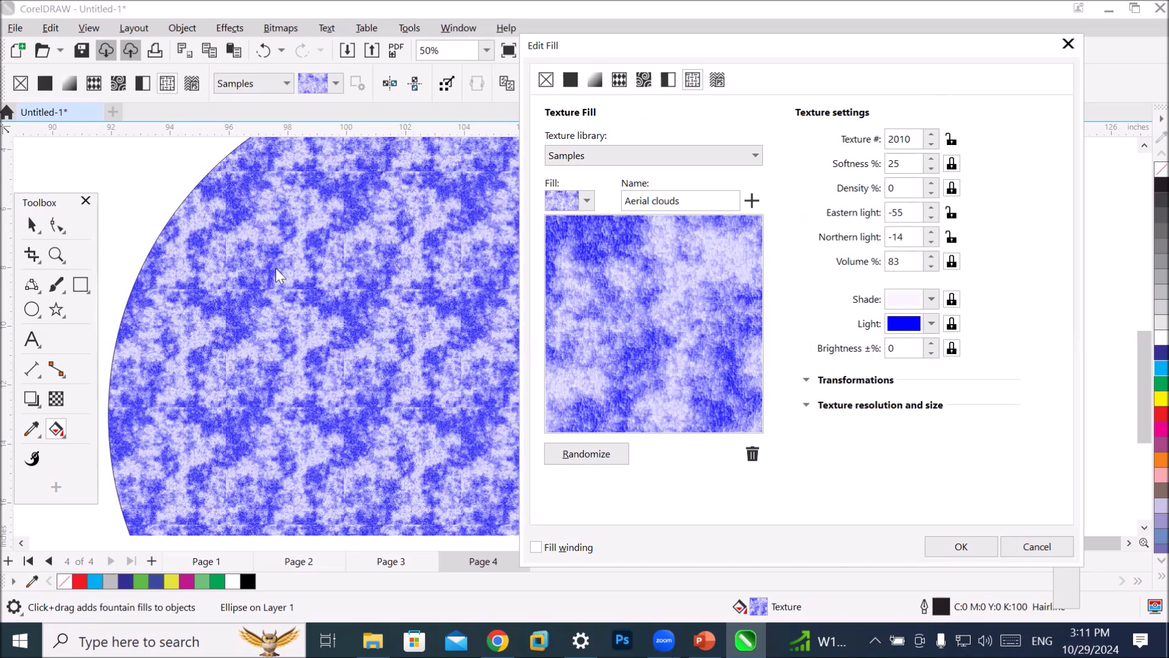
pyautogui.click(586, 201)
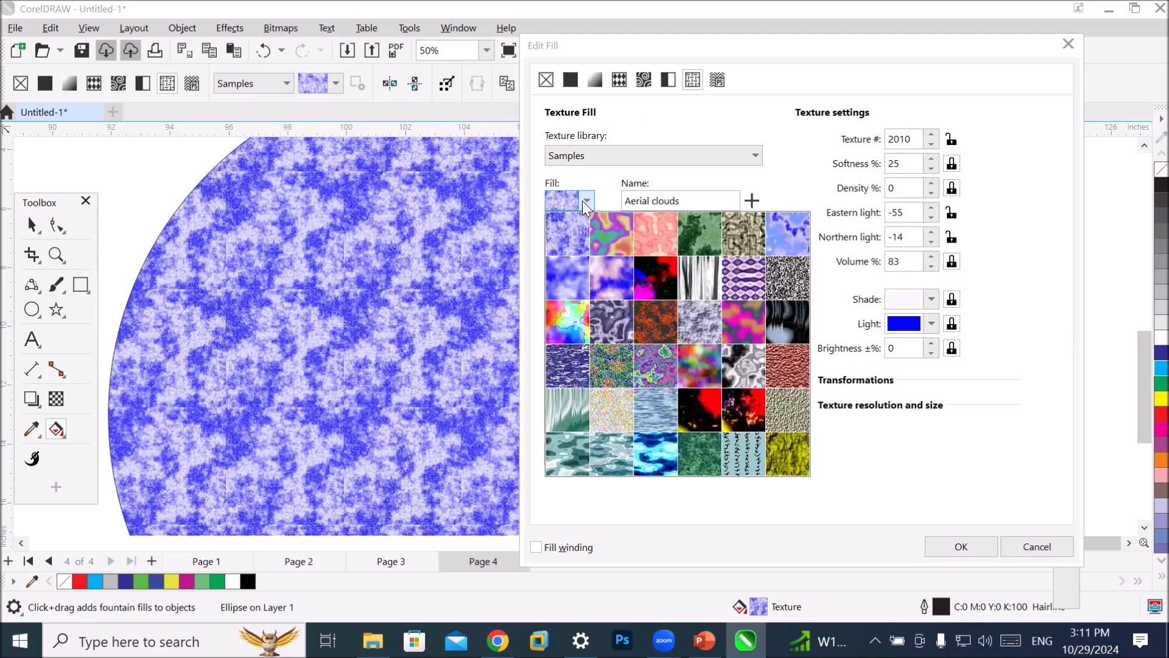
pyautogui.click(607, 316)
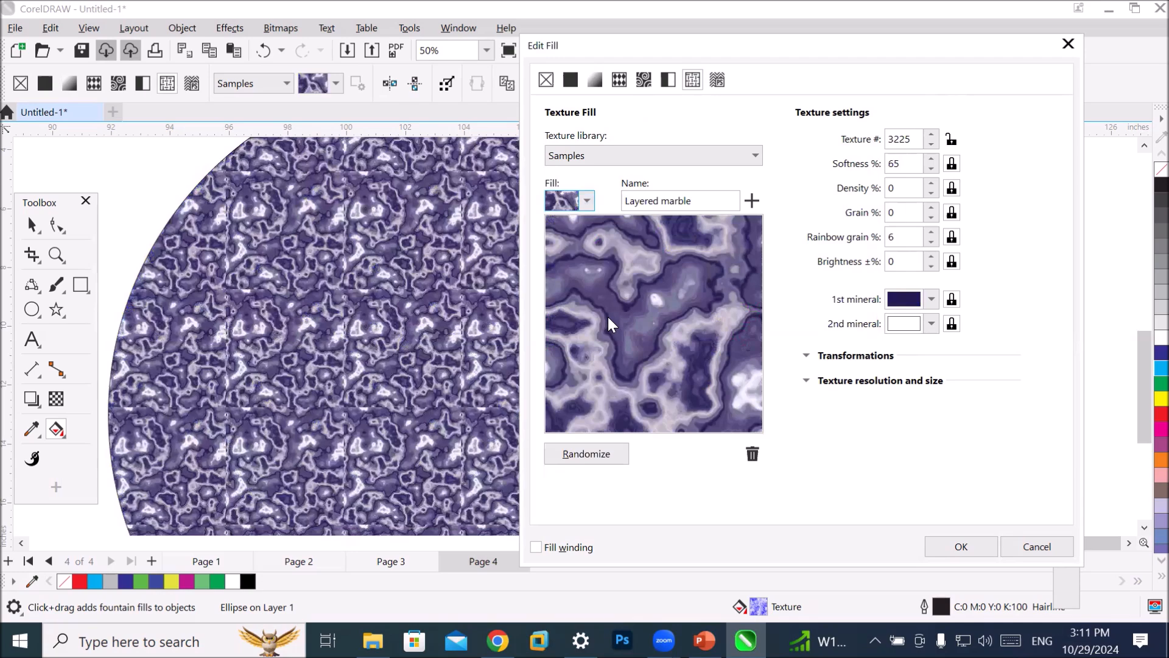
pyautogui.click(585, 201)
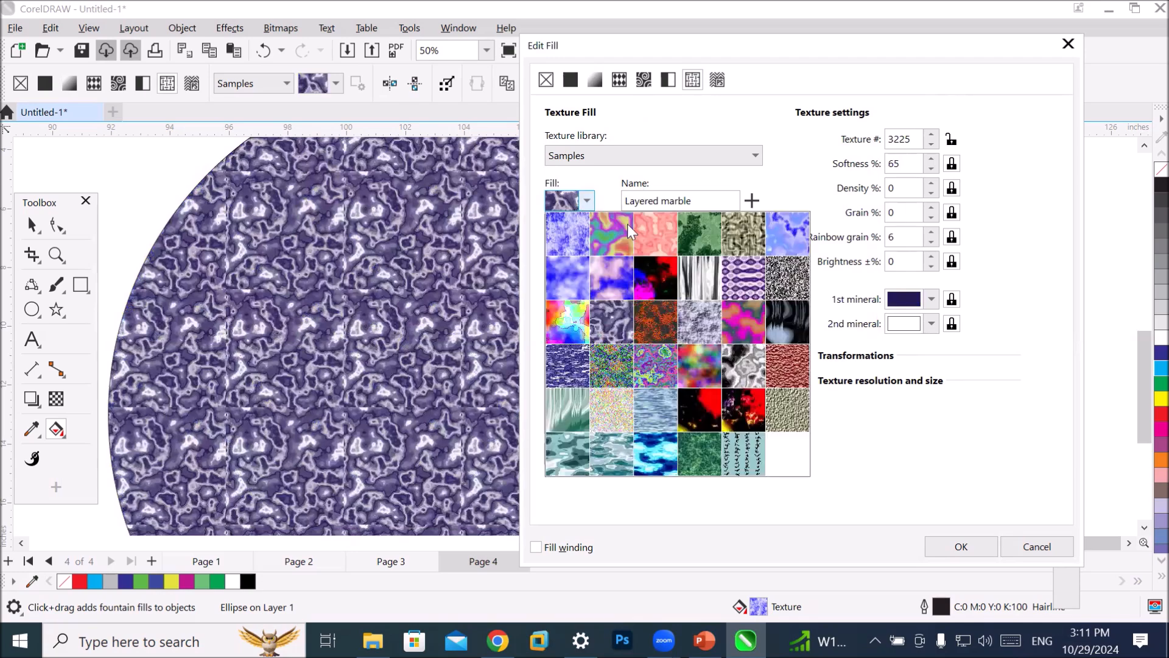
pyautogui.click(803, 285)
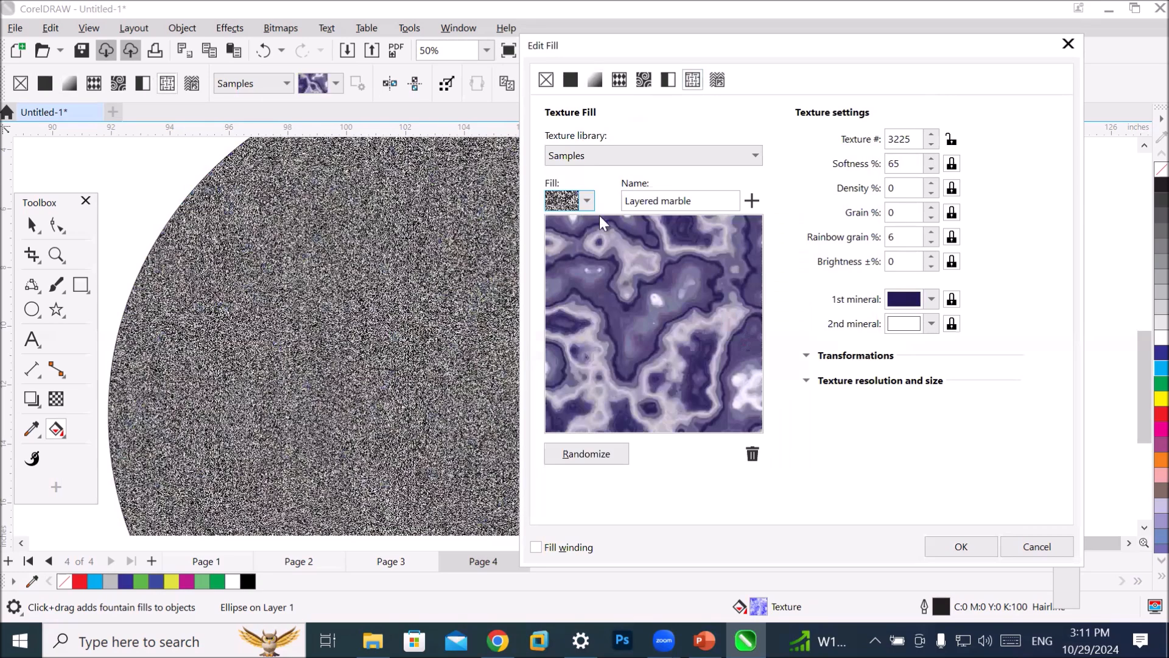
pyautogui.click(587, 201)
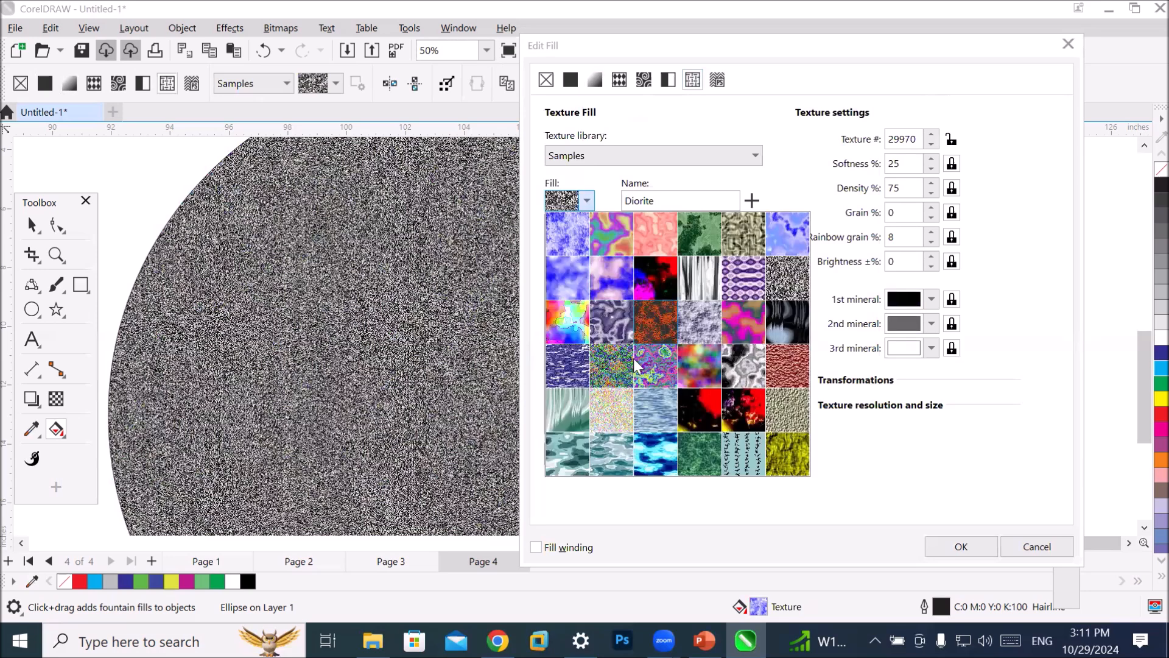
pyautogui.click(610, 409)
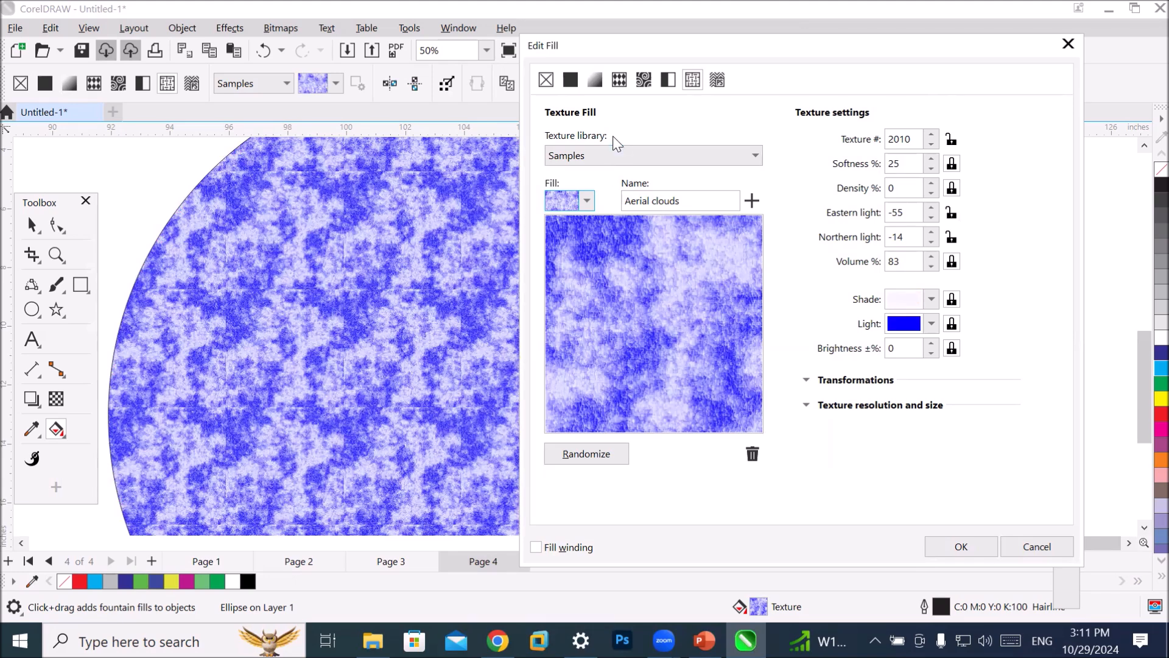
# Try the Brake light texture from the Samples 6 library and Blue Lava from Samples 8 on the third circle.
pyautogui.click(586, 201)
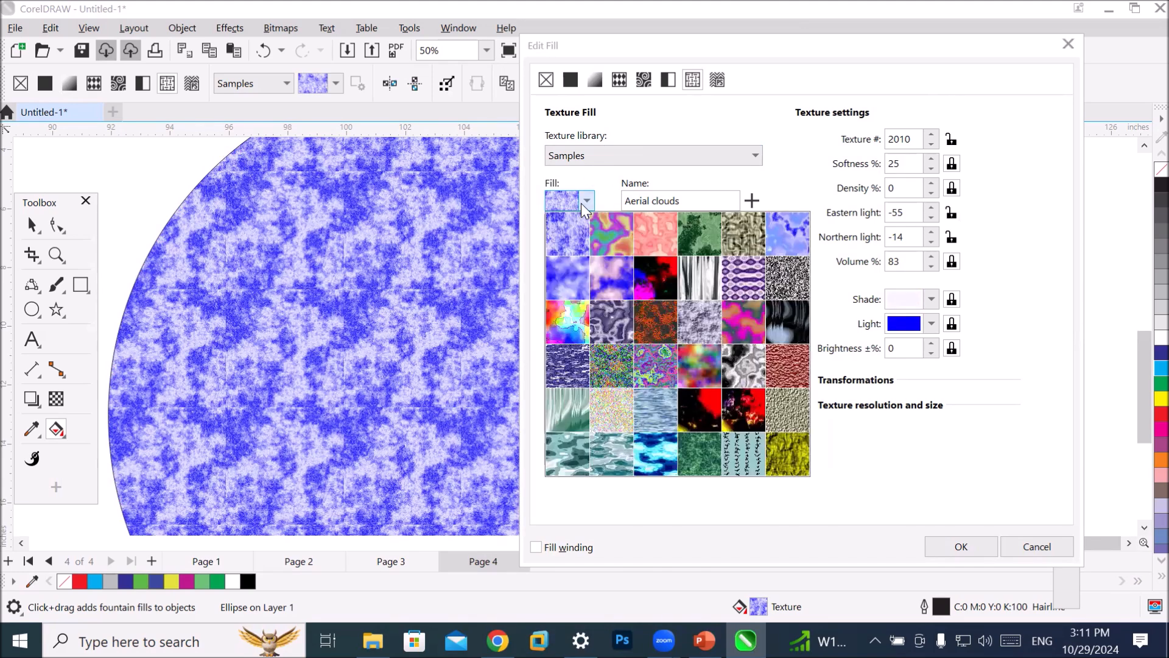
pyautogui.click(612, 156)
pyautogui.click(611, 156)
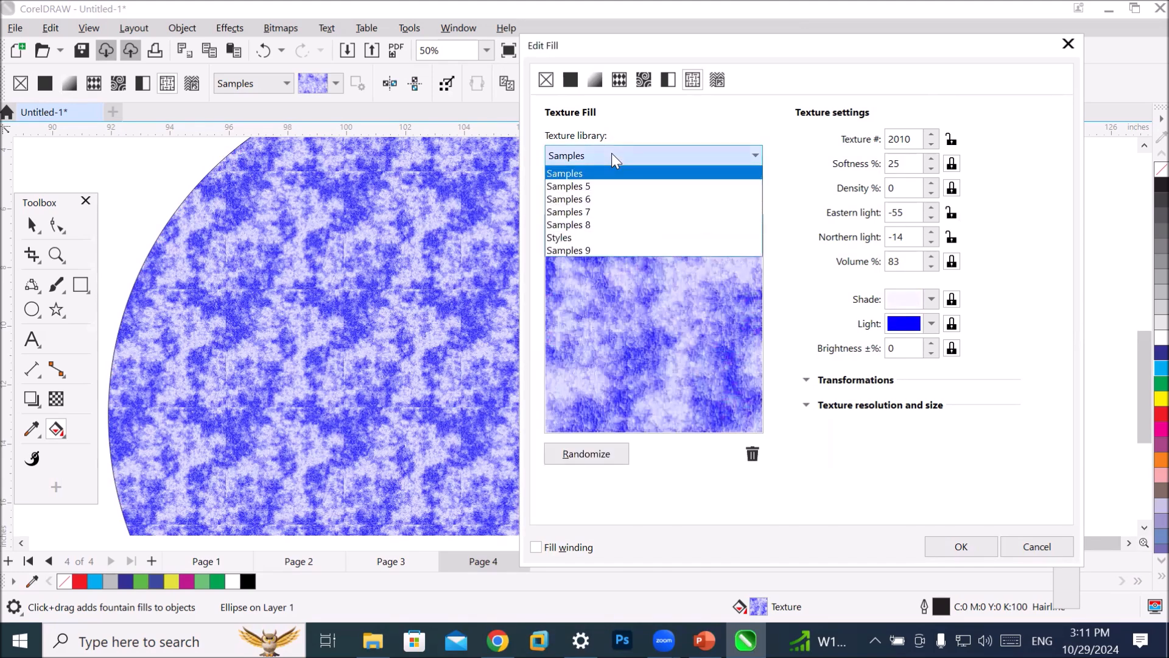
pyautogui.click(611, 199)
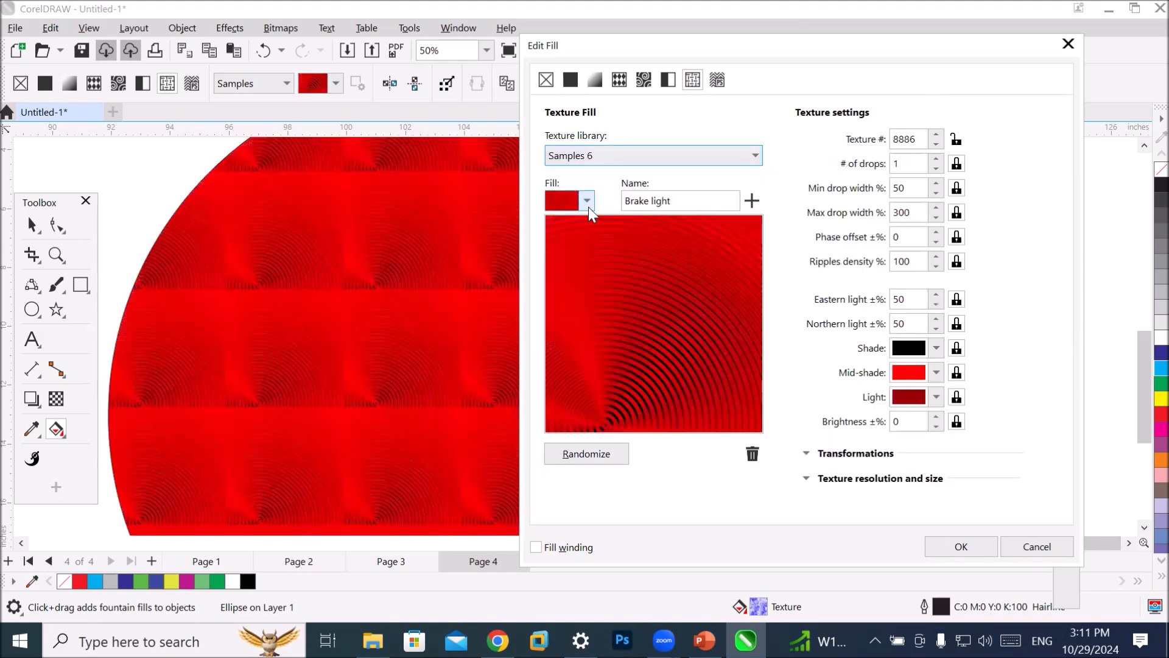
pyautogui.click(584, 202)
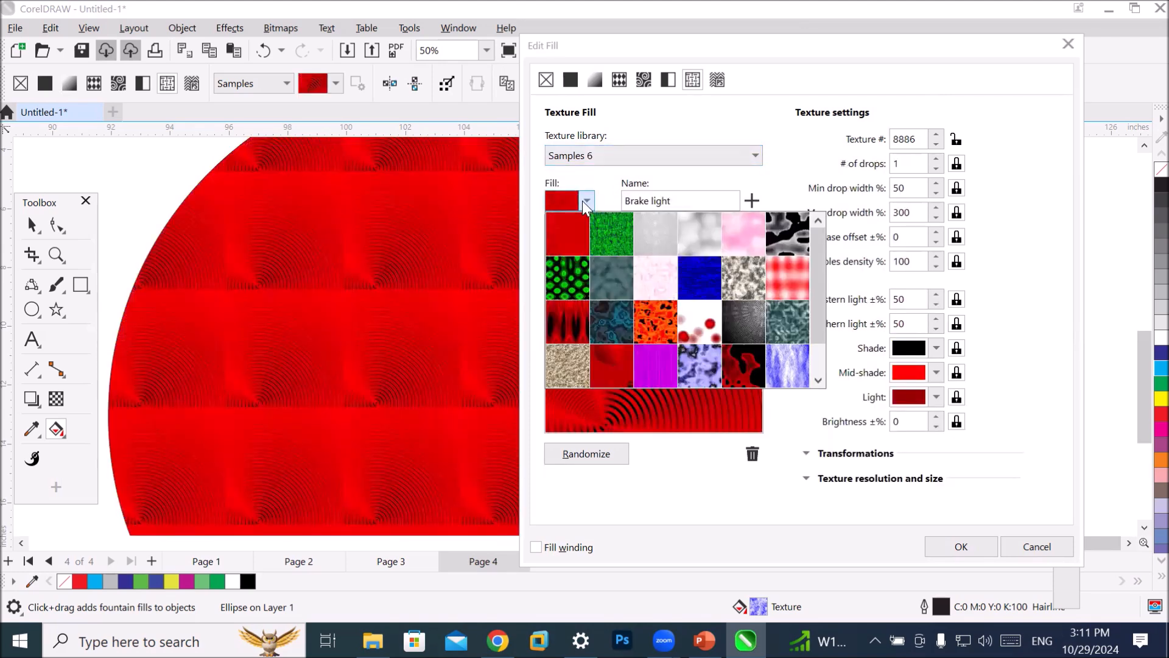
pyautogui.click(582, 201)
pyautogui.click(685, 158)
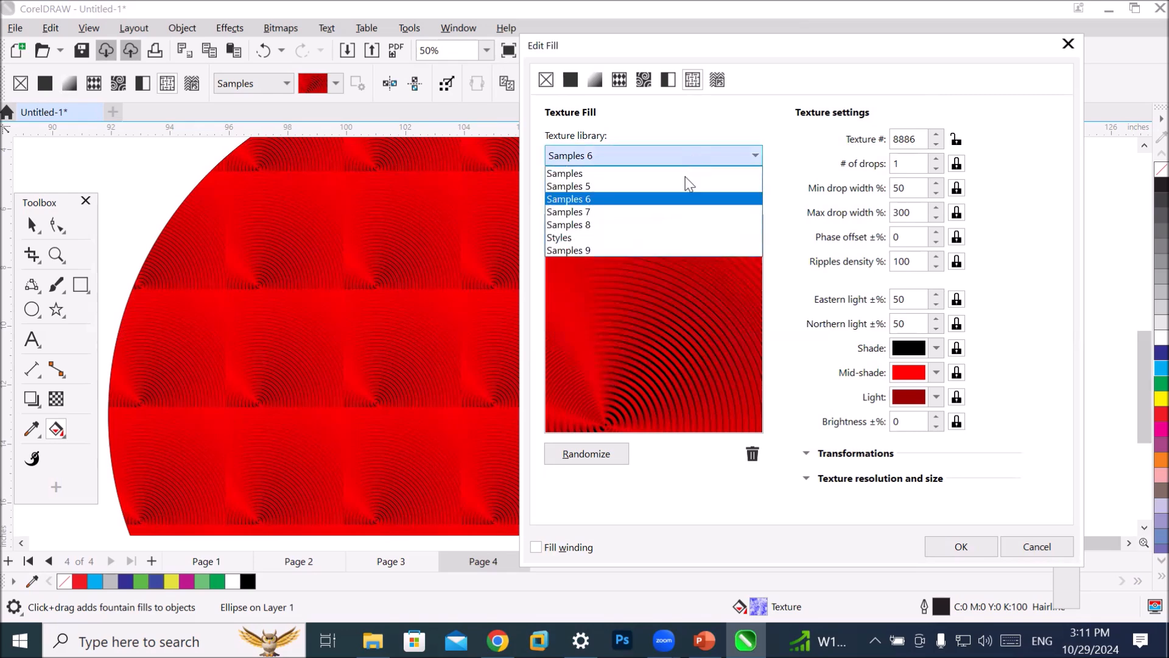
pyautogui.click(666, 224)
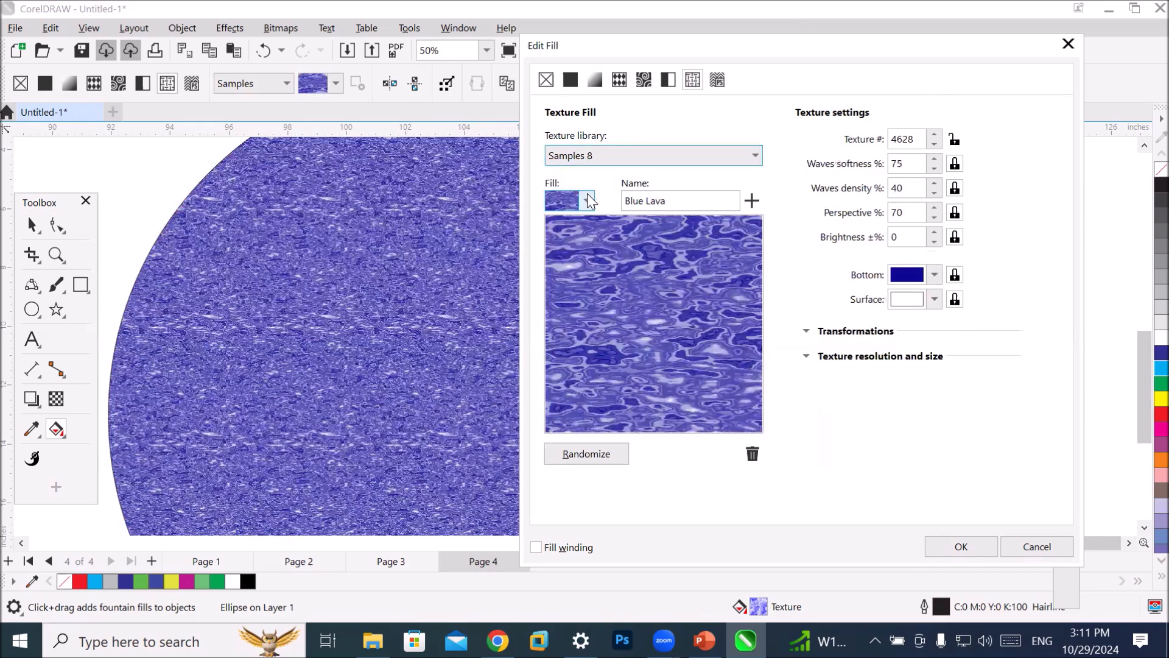
pyautogui.click(588, 196)
pyautogui.click(587, 196)
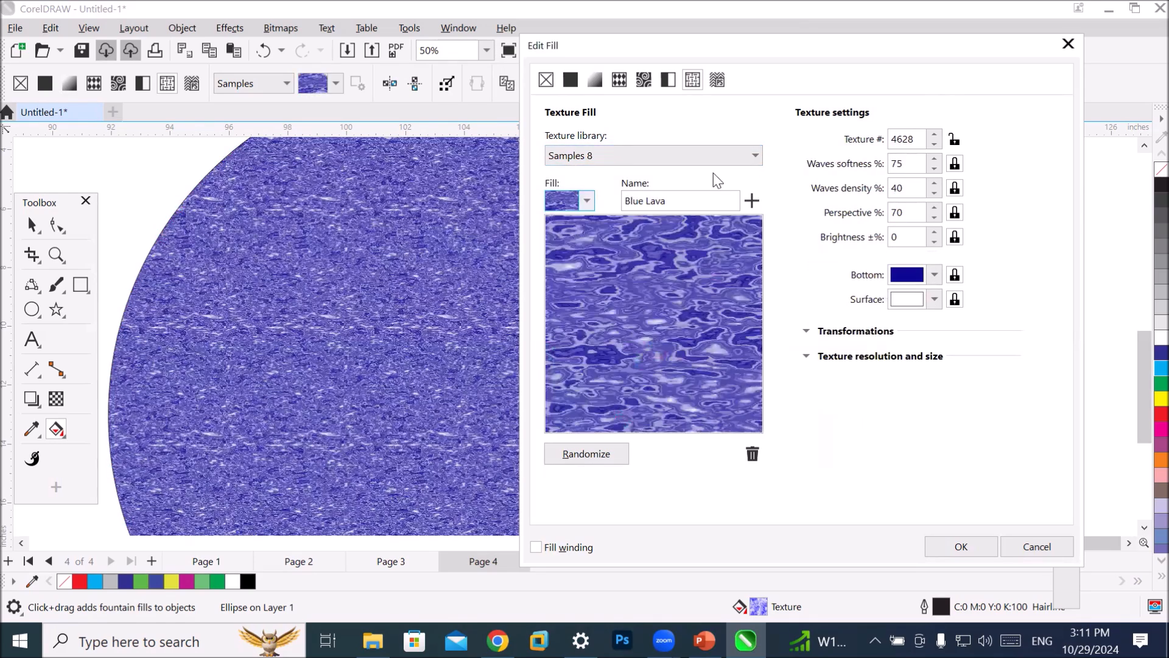
# Switch to the Styles texture library, try Scribbles, and apply Aerial Photography to the third circle.
pyautogui.click(756, 156)
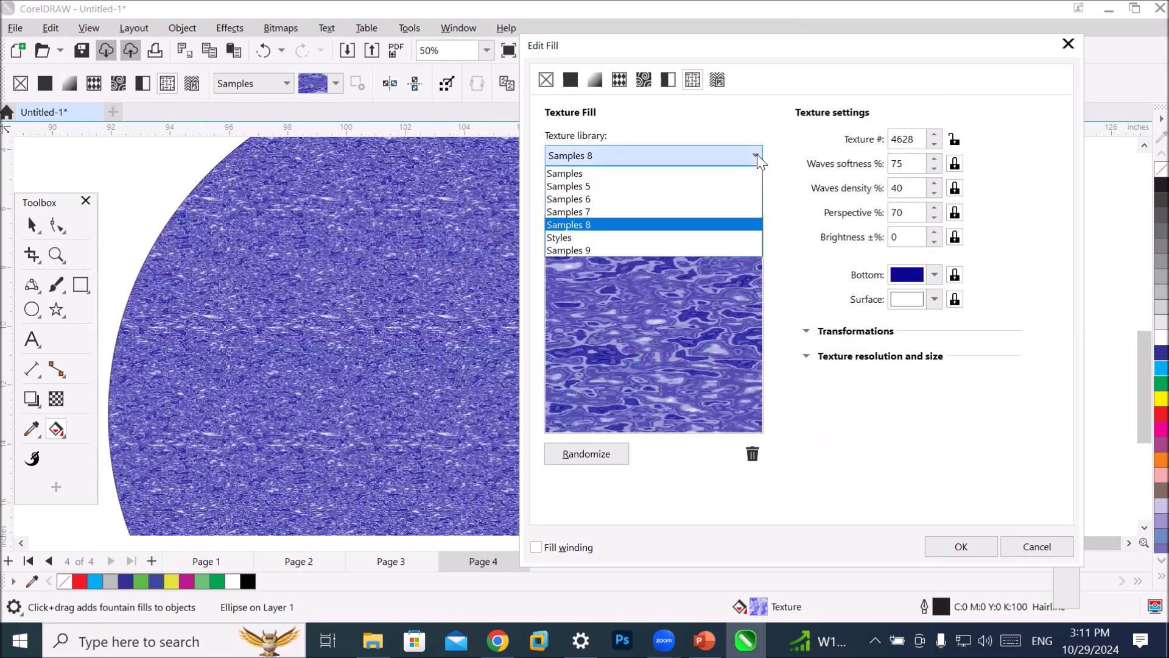
pyautogui.click(687, 238)
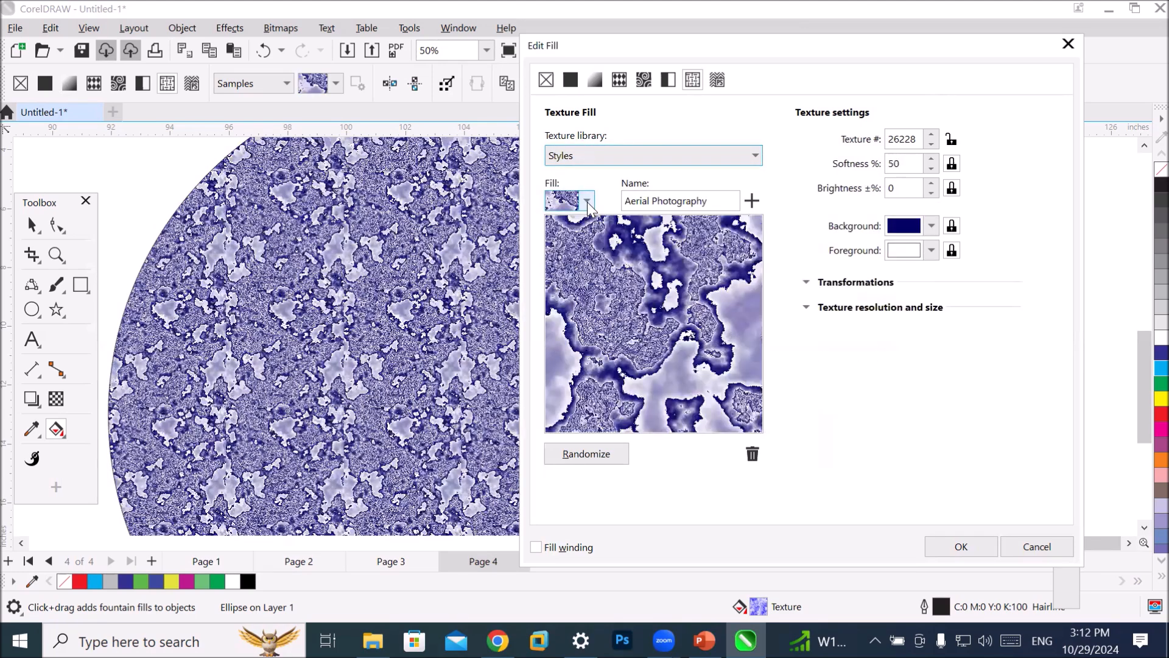
pyautogui.click(588, 203)
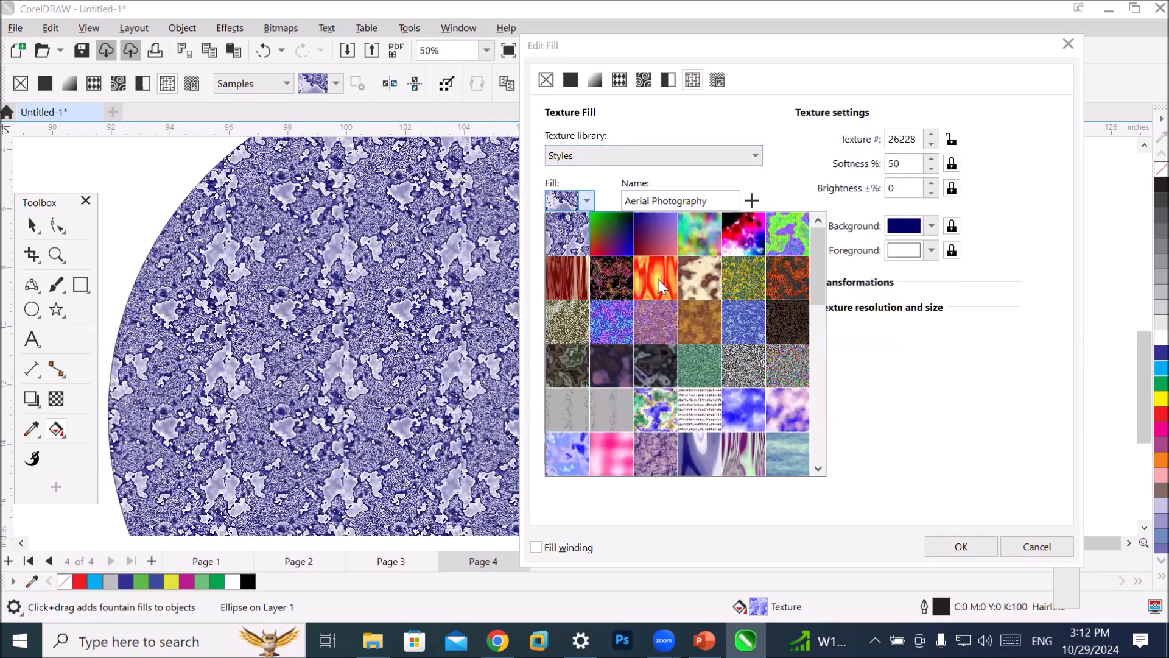
pyautogui.click(696, 400)
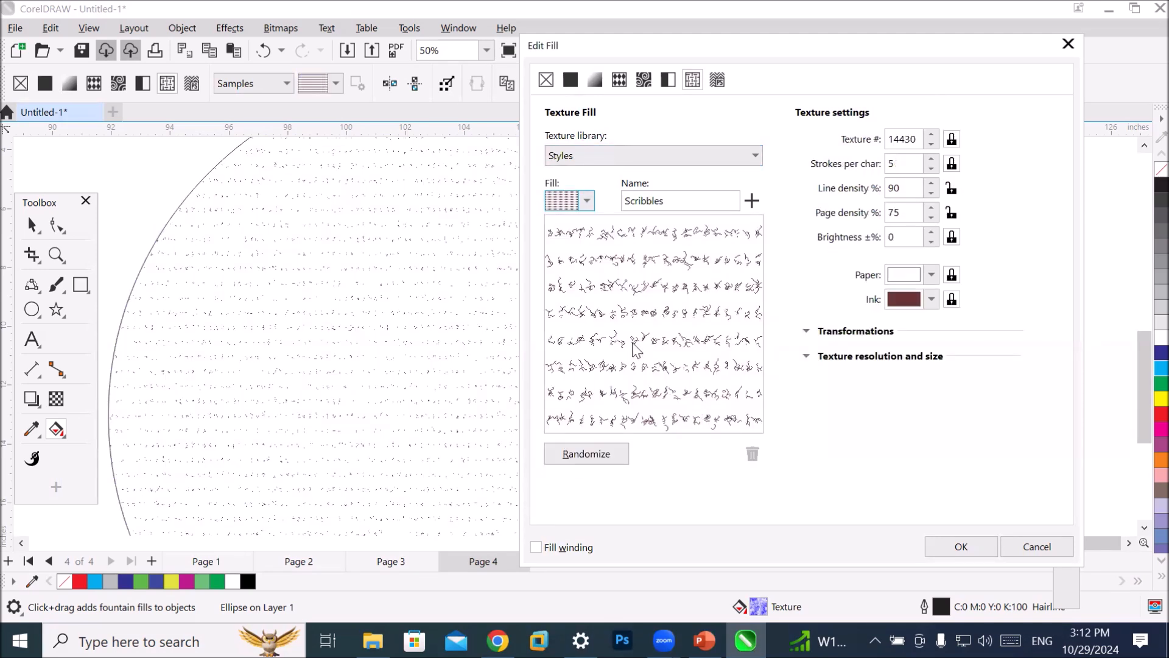
pyautogui.click(586, 200)
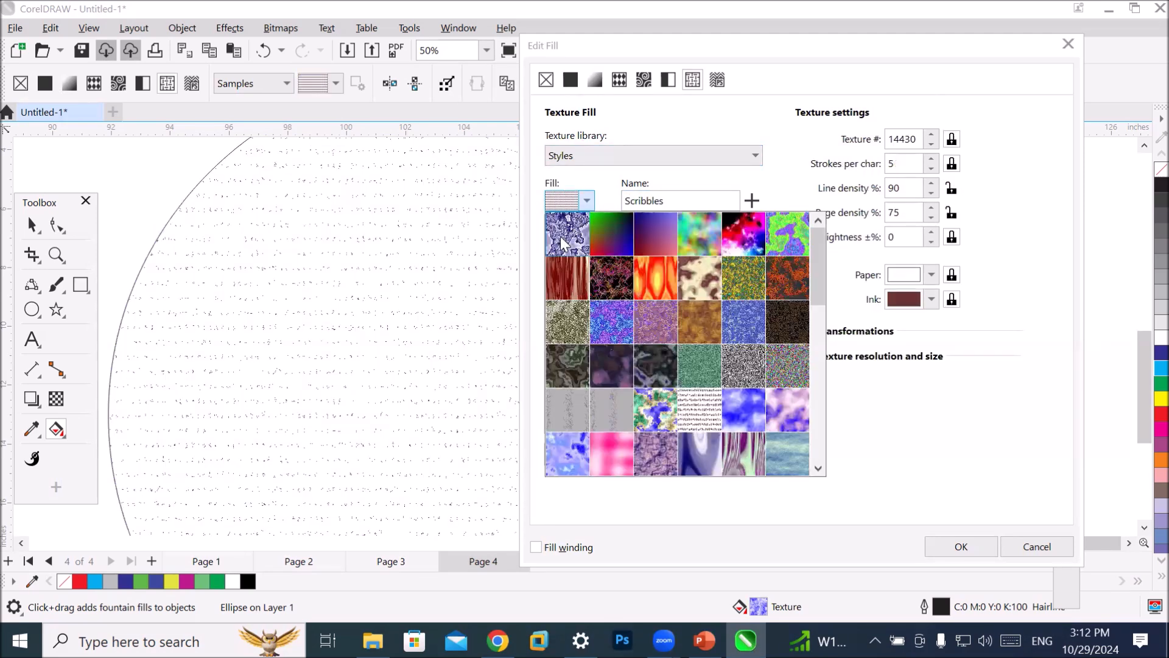
pyautogui.click(560, 237)
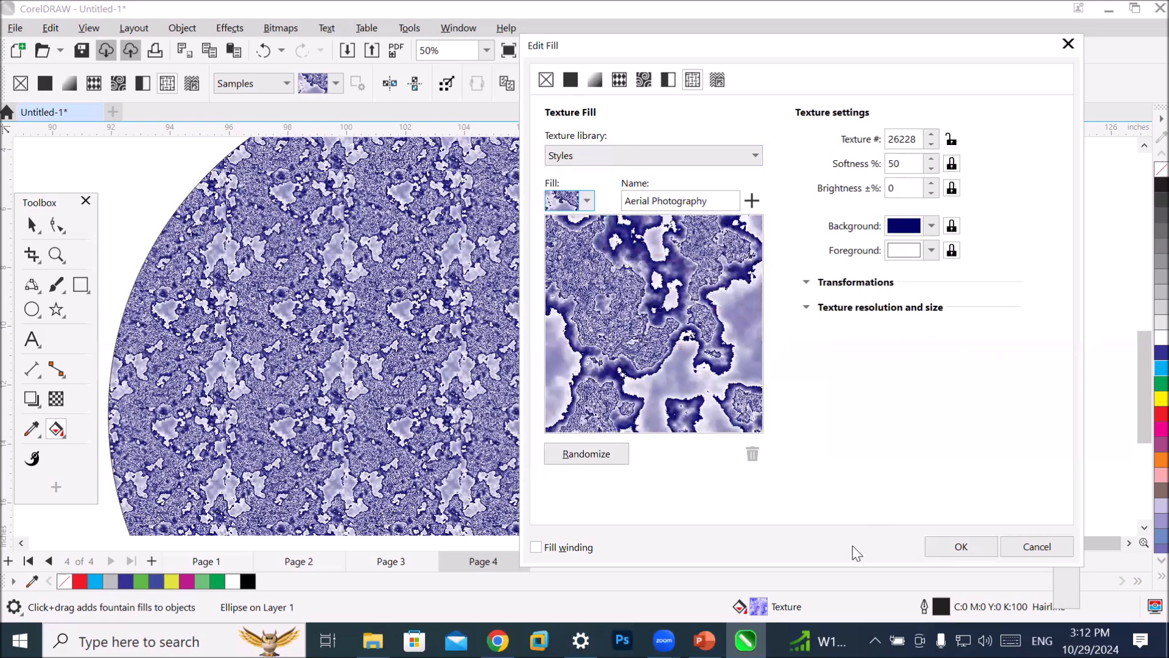
pyautogui.click(986, 549)
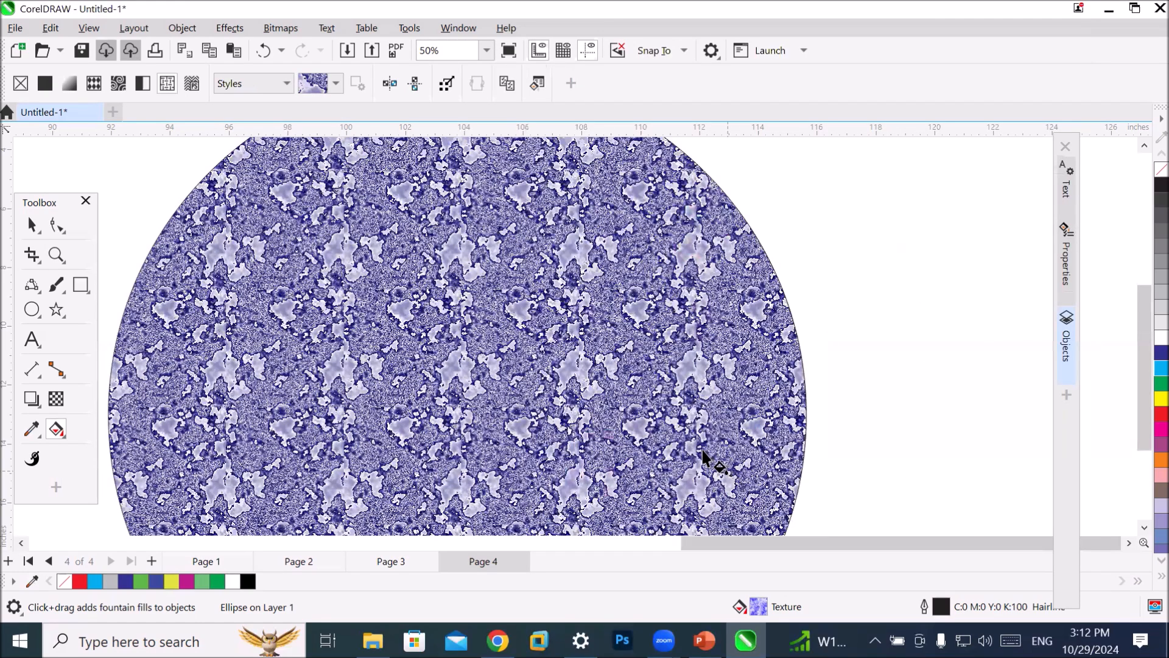
# Widen the circle's texture tile, stretch it taller, and shorten it to about 8.56 by 3.34 inches with a slight skew.
pyautogui.scroll(-6, 704, 456)
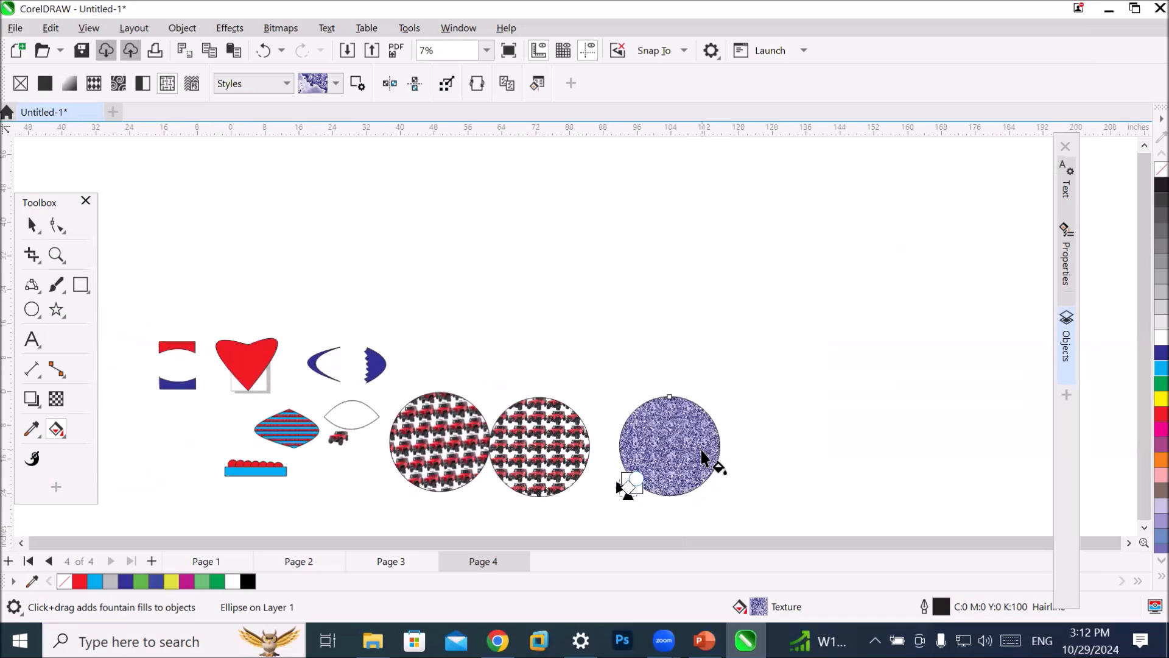
pyautogui.scroll(2, 715, 498)
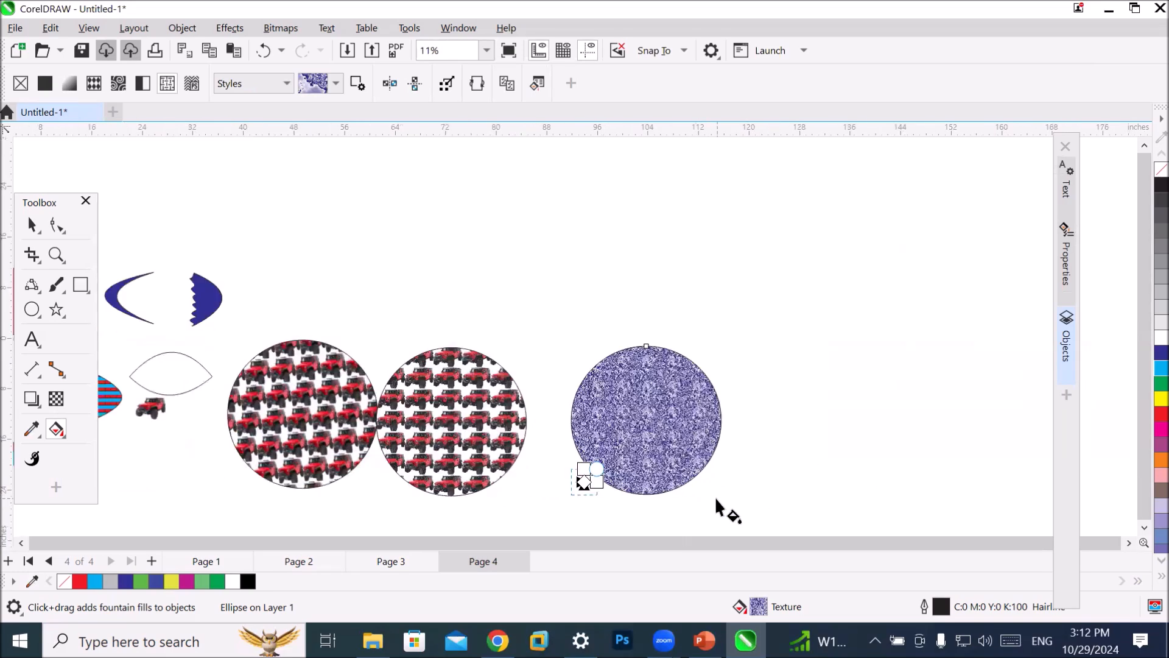
pyautogui.scroll(3, 608, 499)
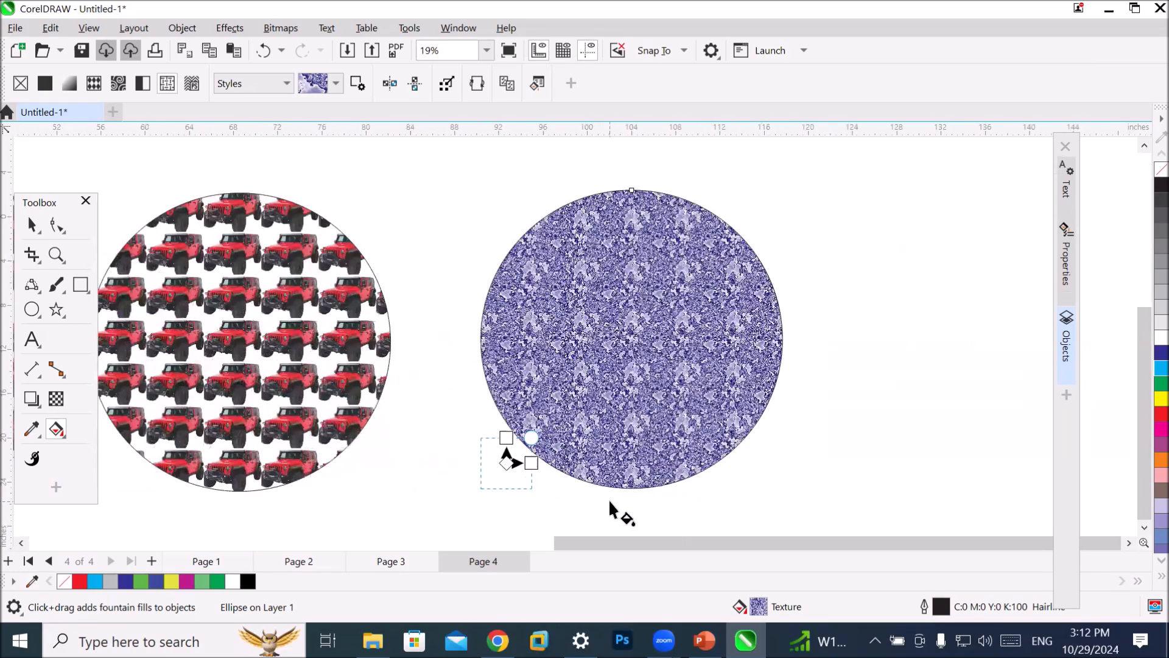
pyautogui.scroll(2, 608, 499)
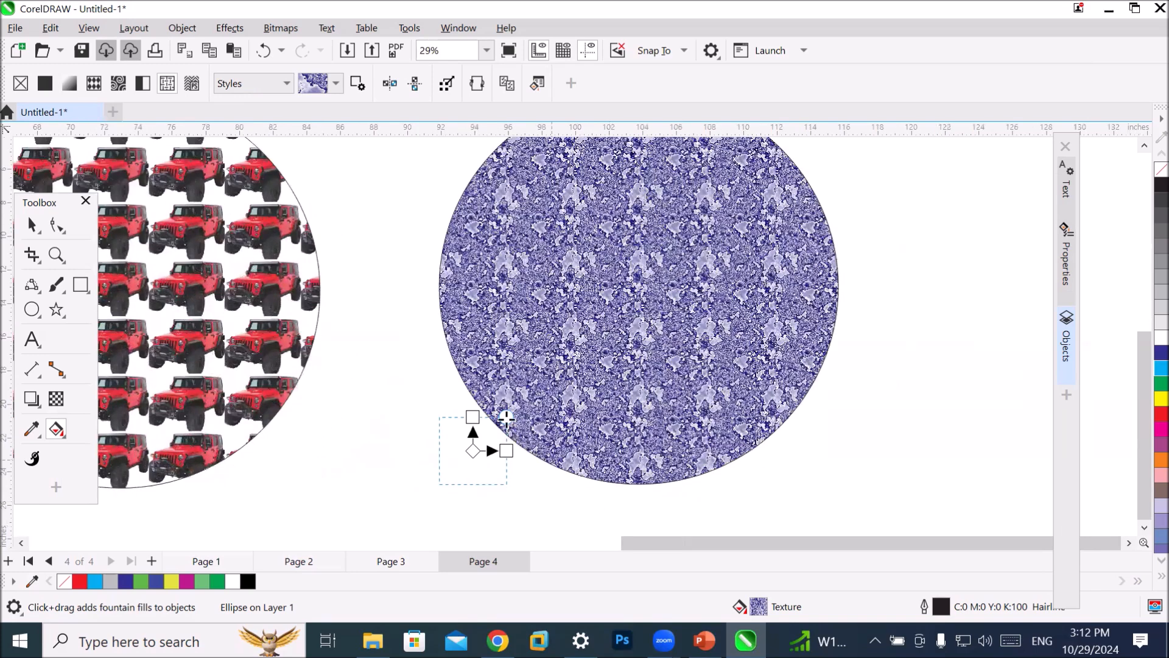
pyautogui.moveTo(505, 451); pyautogui.dragTo(545, 451)
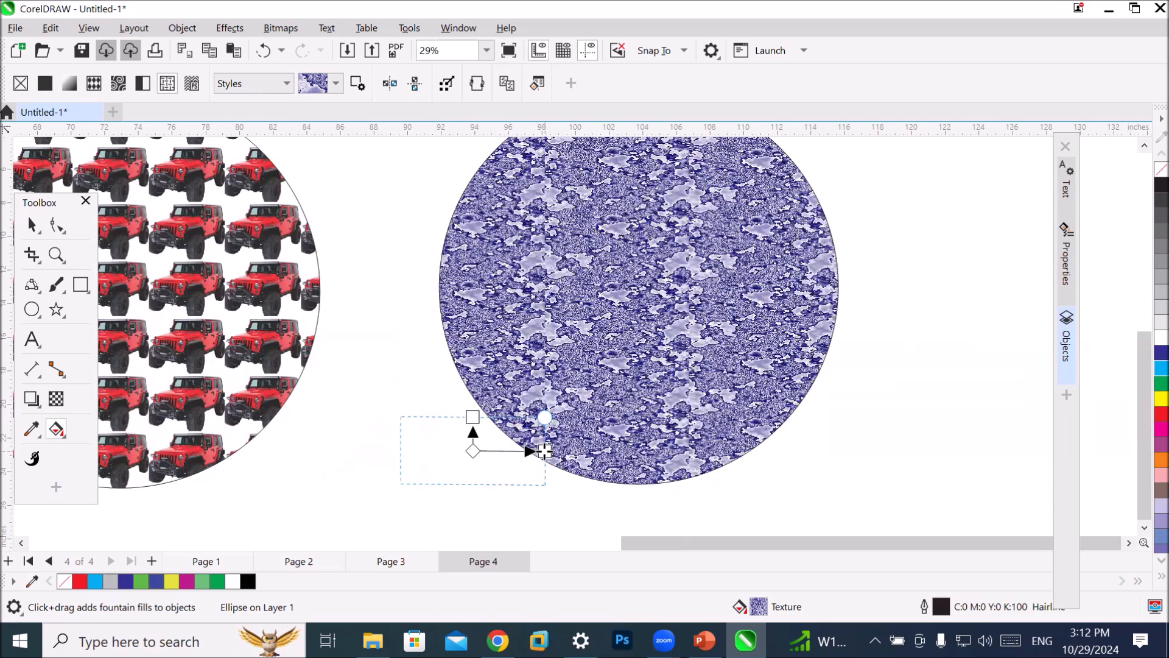
pyautogui.moveTo(473, 417); pyautogui.dragTo(479, 346)
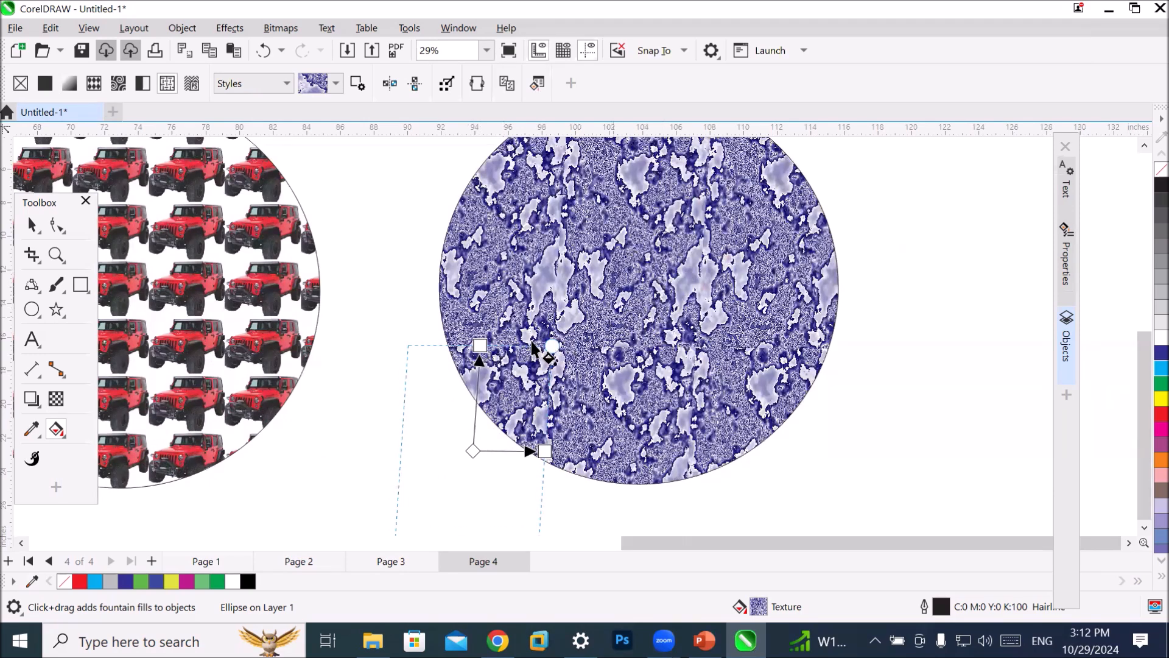
pyautogui.moveTo(479, 345); pyautogui.dragTo(470, 422)
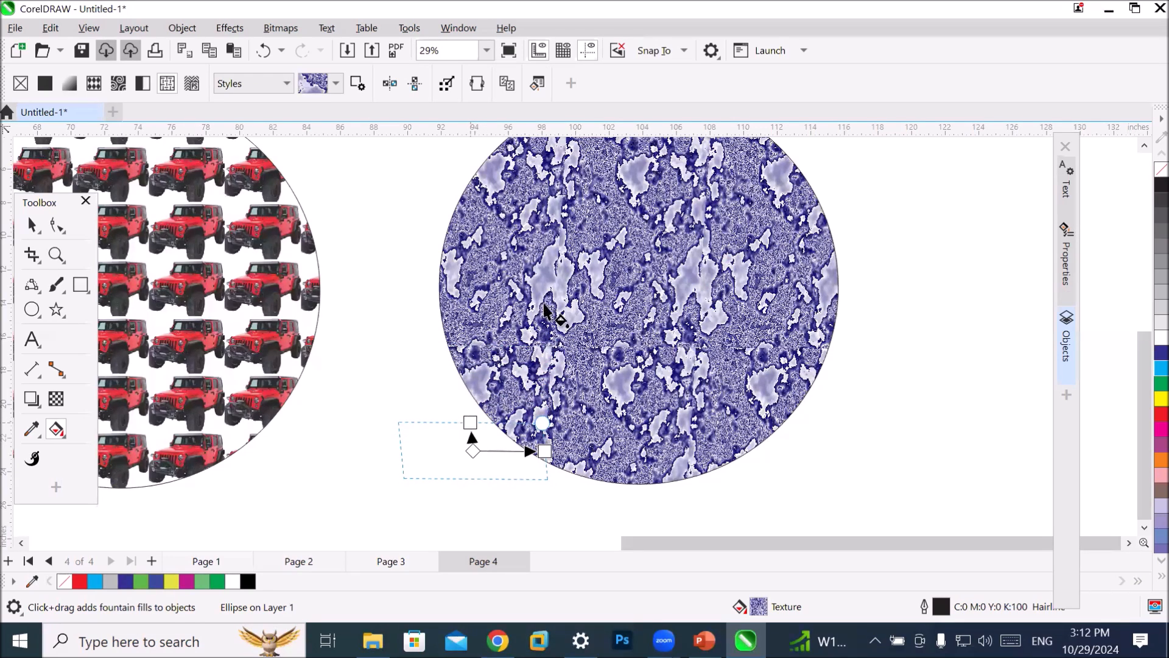
# Examine the texture fill's transformation settings for size, position, skew, rotation and offset, and close the fill editor without applying changes.
pyautogui.click(539, 84)
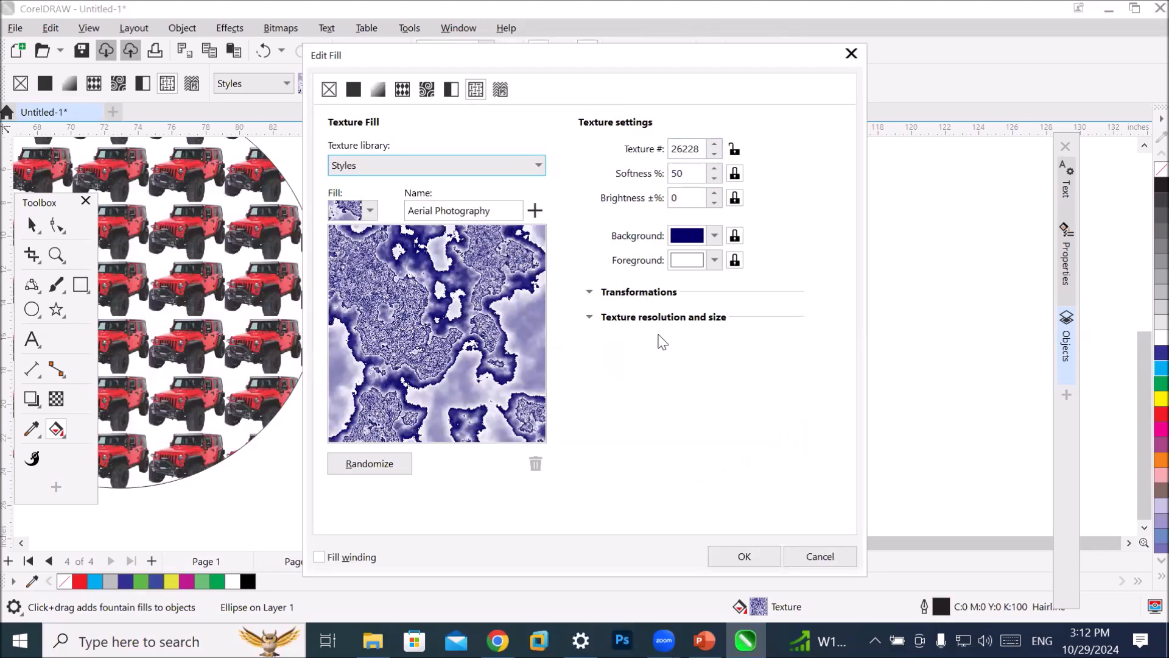
pyautogui.click(588, 294)
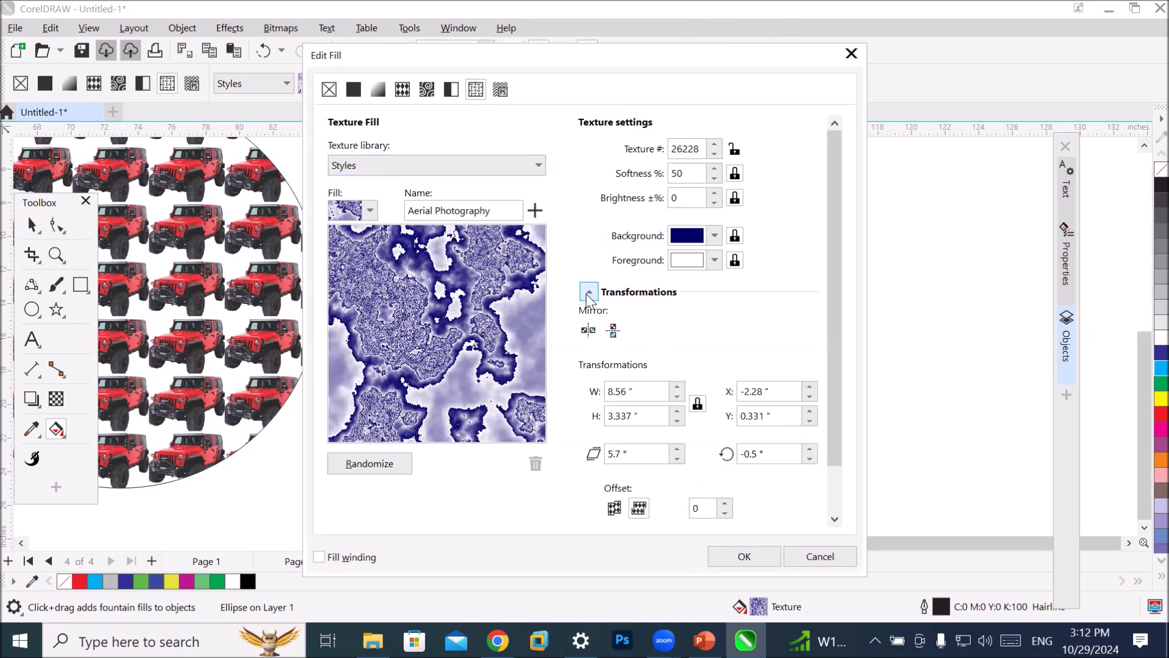
pyautogui.click(633, 391)
pyautogui.click(652, 414)
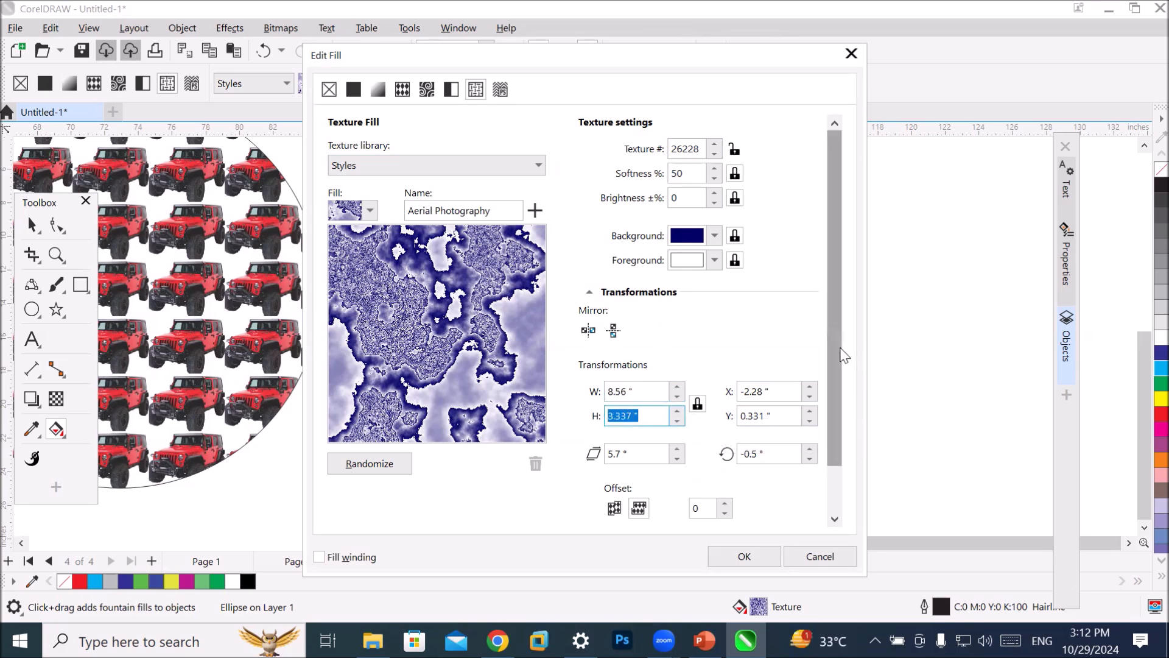
pyautogui.moveTo(840, 353); pyautogui.dragTo(834, 456)
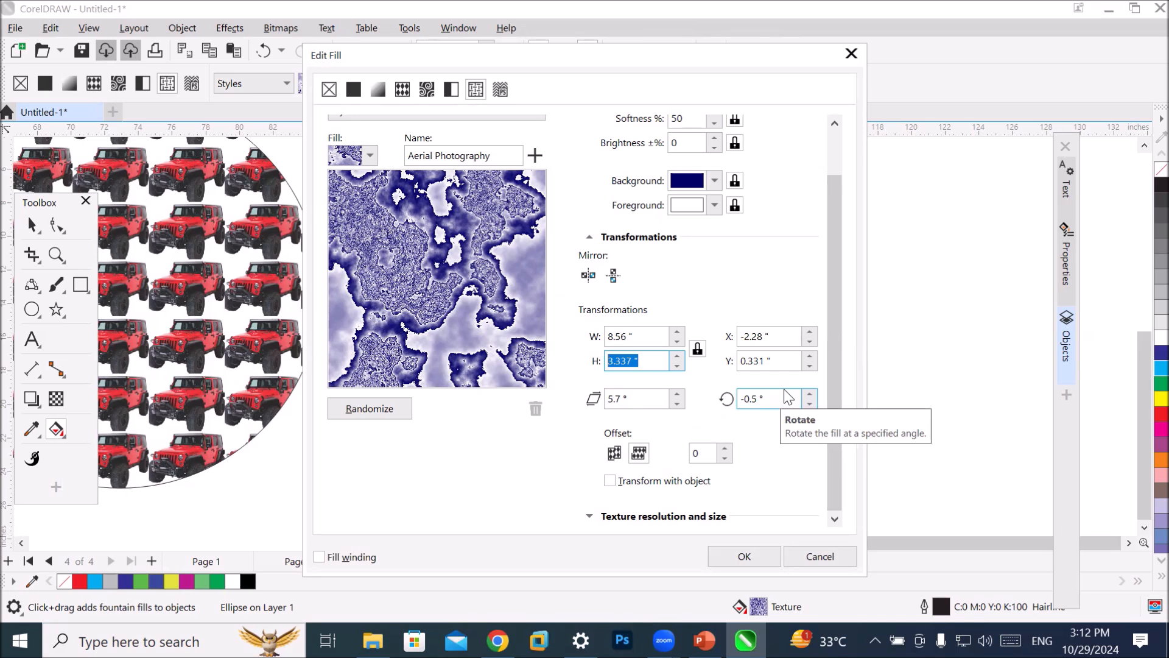
pyautogui.click(851, 53)
# Add a fifth page, fit it to the window height, and create a page-sized rectangle frame on it.
pyautogui.scroll(-5, 360, 285)
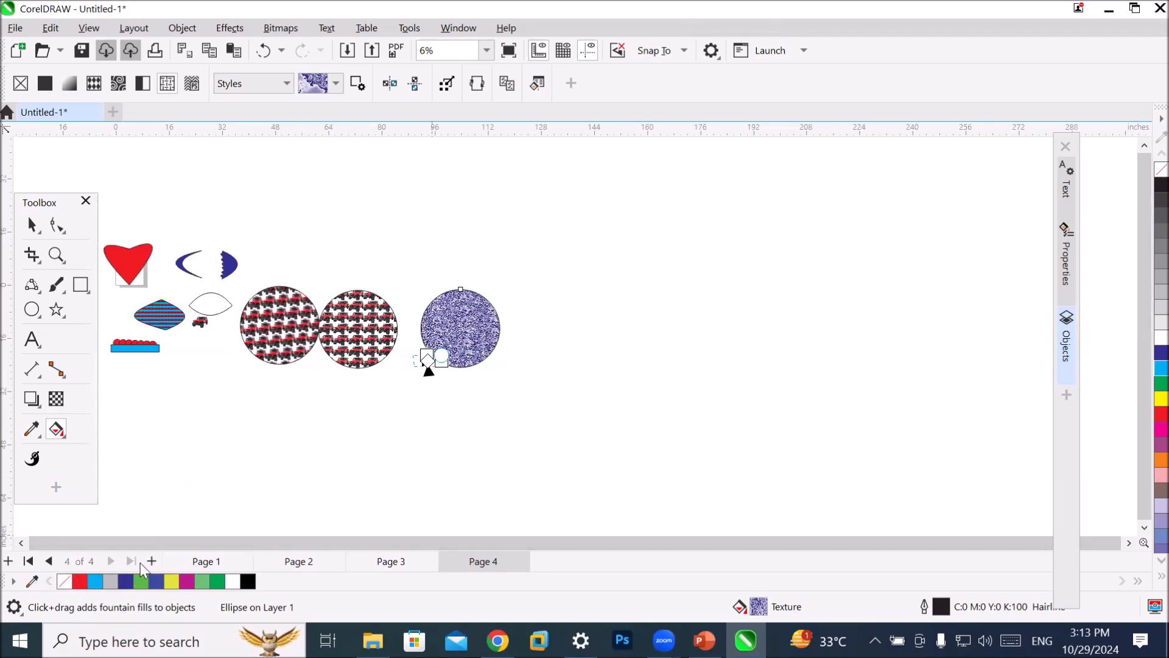
pyautogui.click(152, 560)
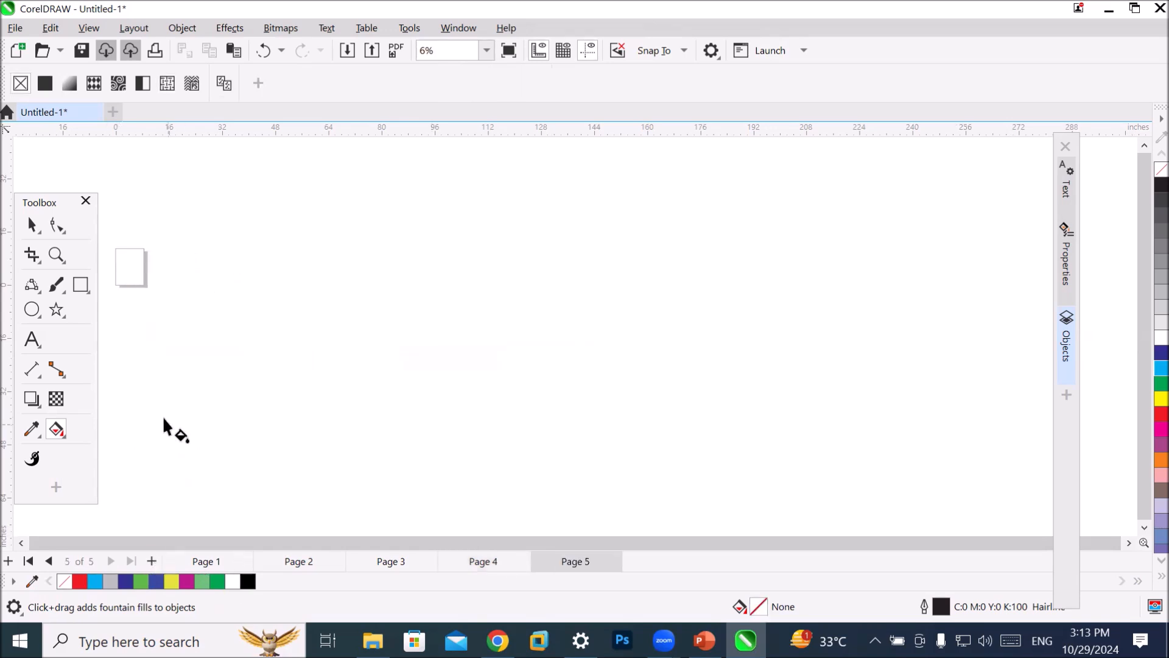
pyautogui.click(56, 257)
pyautogui.click(288, 84)
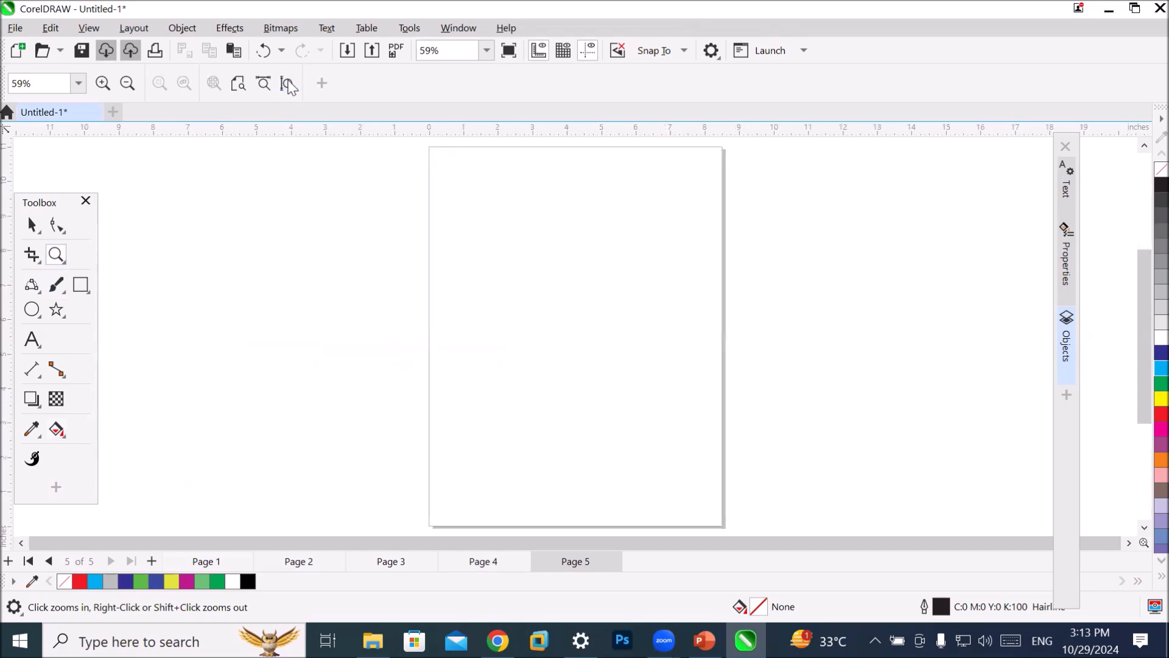
pyautogui.doubleClick(86, 293)
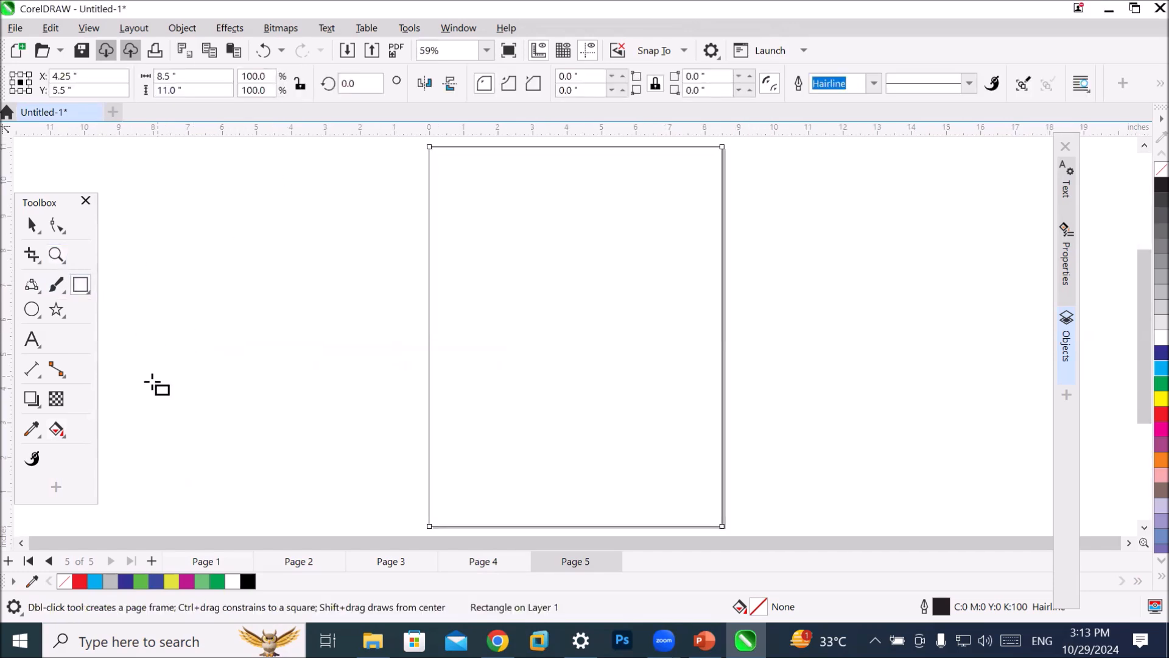
# Try uniform, fountain and vector pattern fills on the page-sized rectangle, and give it the black-and-white dot two-color pattern.
pyautogui.click(56, 430)
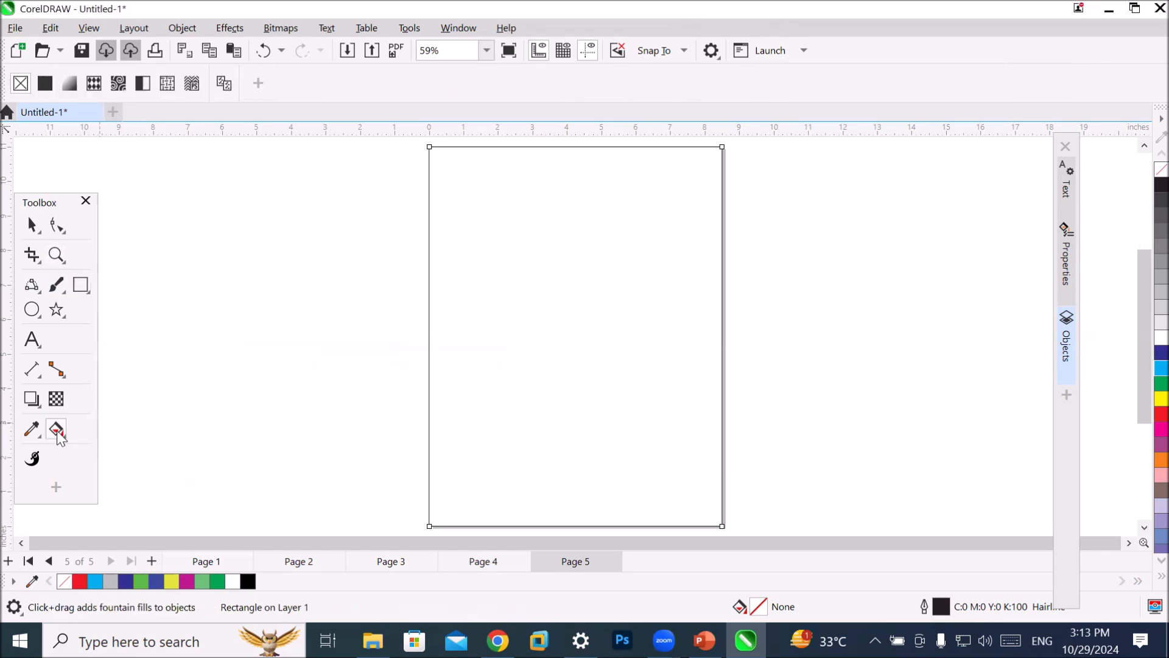
pyautogui.click(46, 83)
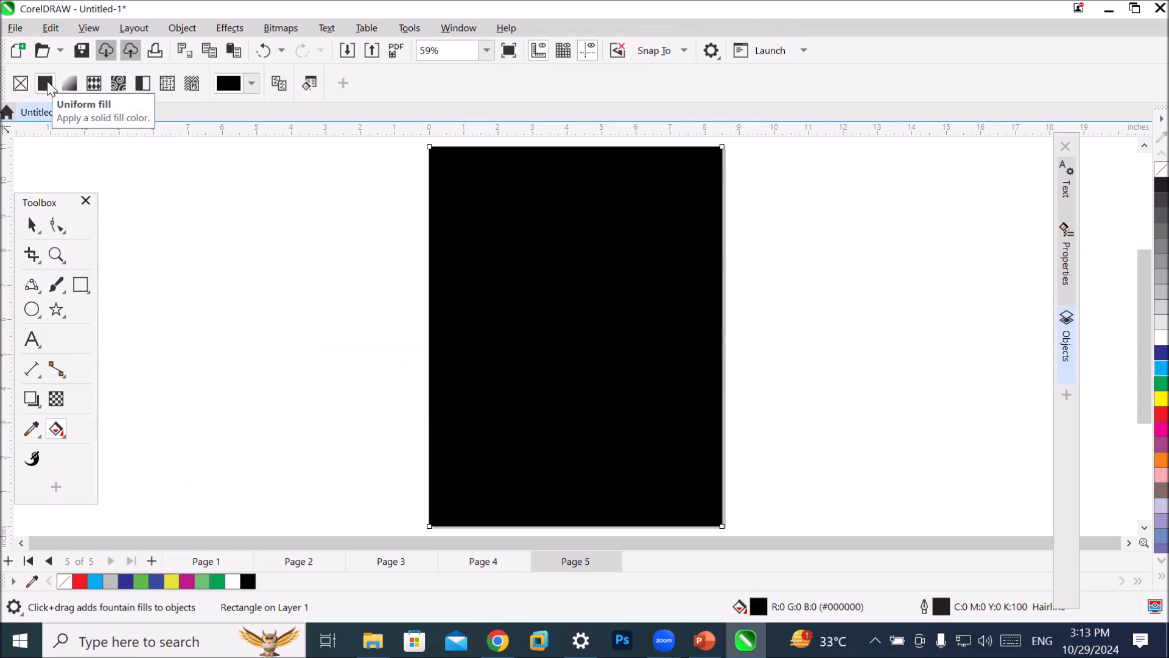
pyautogui.click(70, 84)
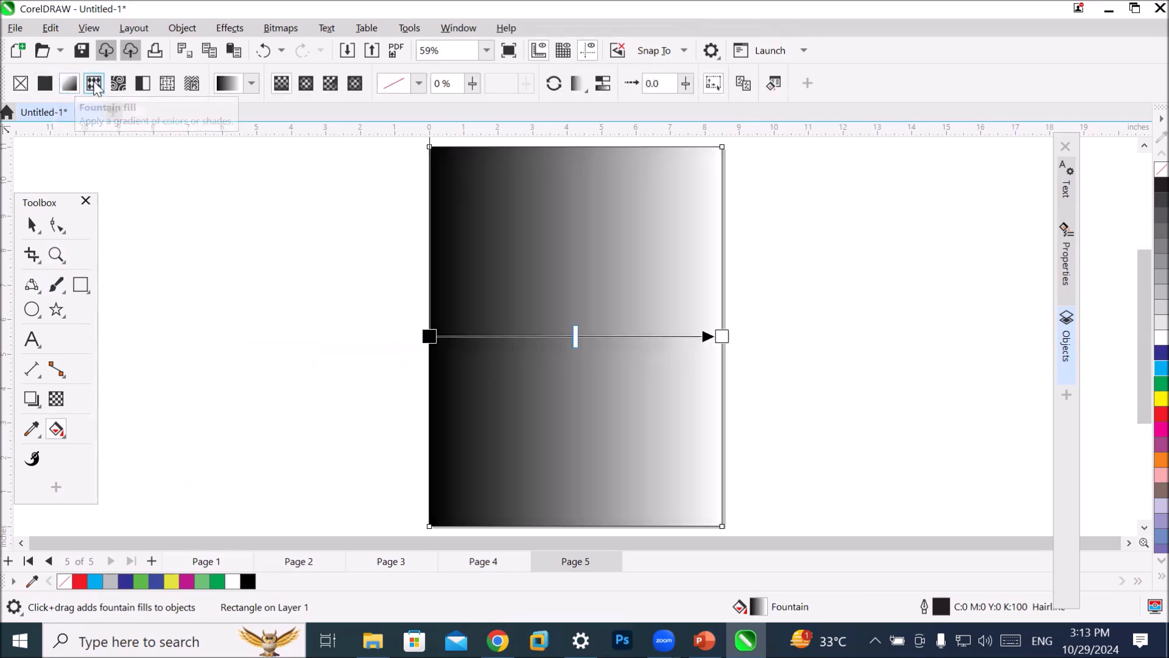
pyautogui.click(94, 84)
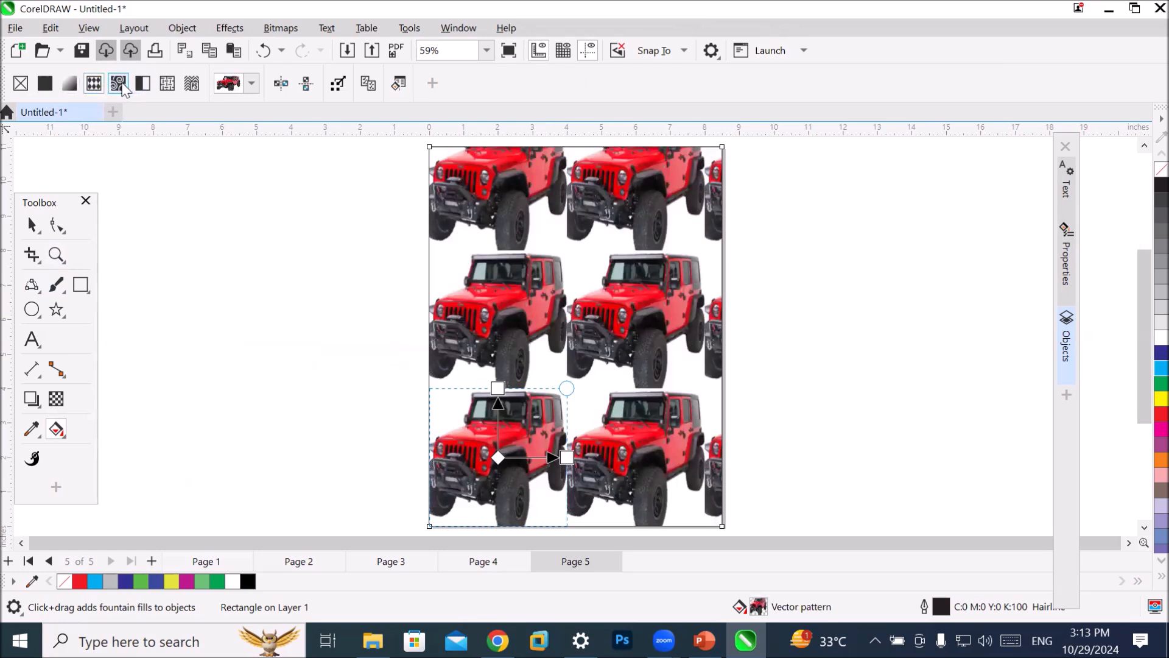
pyautogui.click(141, 87)
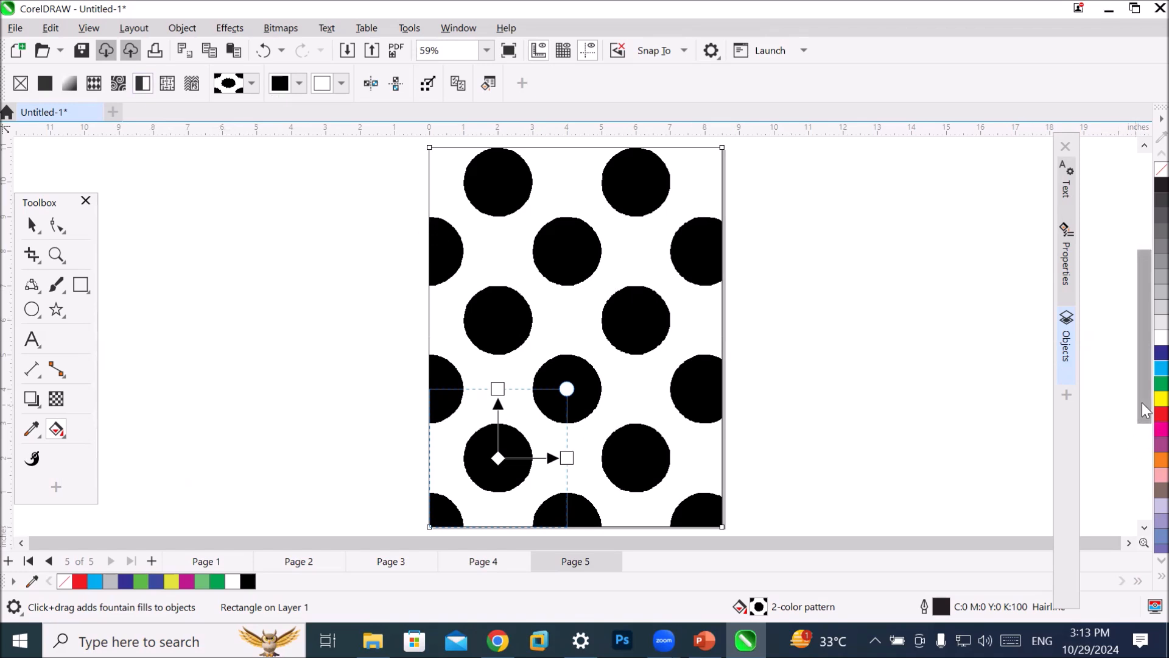
pyautogui.scroll(-2, 1138, 420)
pyautogui.scroll(2, 1139, 414)
pyautogui.scroll(-2, 814, 388)
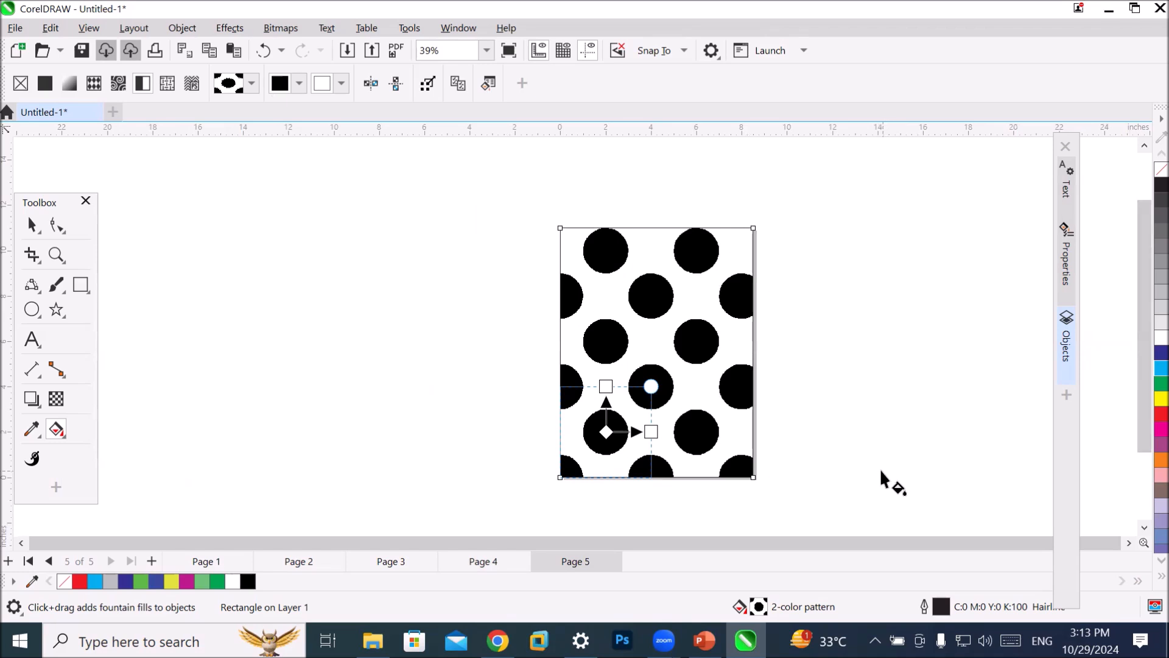
# Apply uniform transparency to the dot-patterned page rectangle and set its transparency to 88.
pyautogui.click(59, 401)
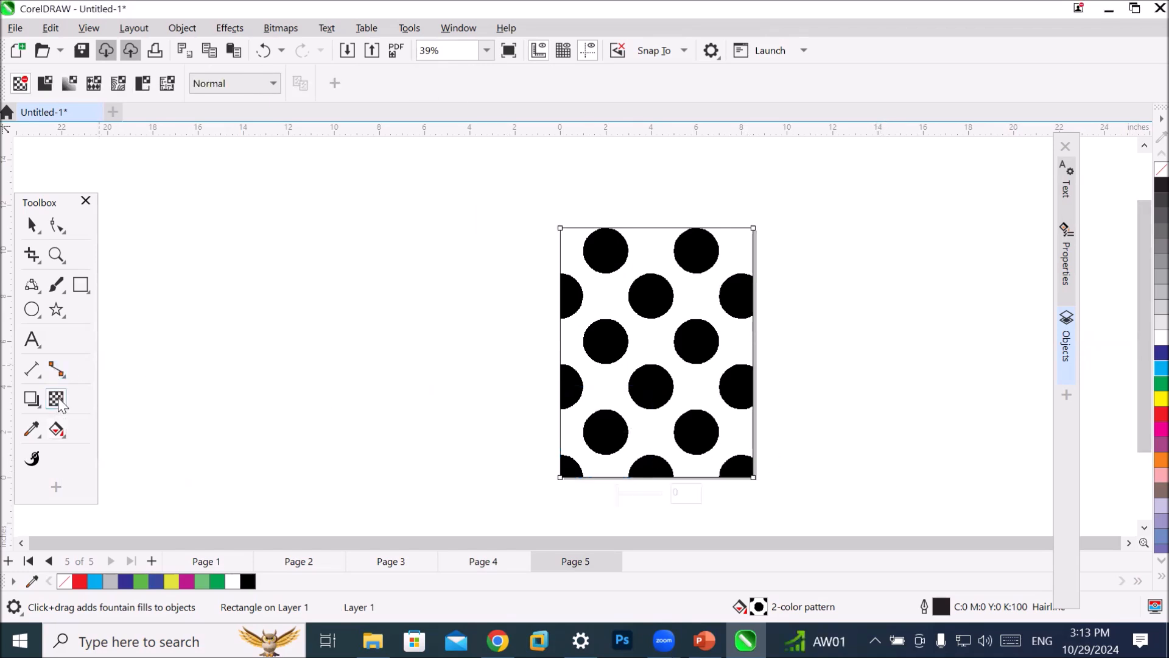
pyautogui.click(68, 84)
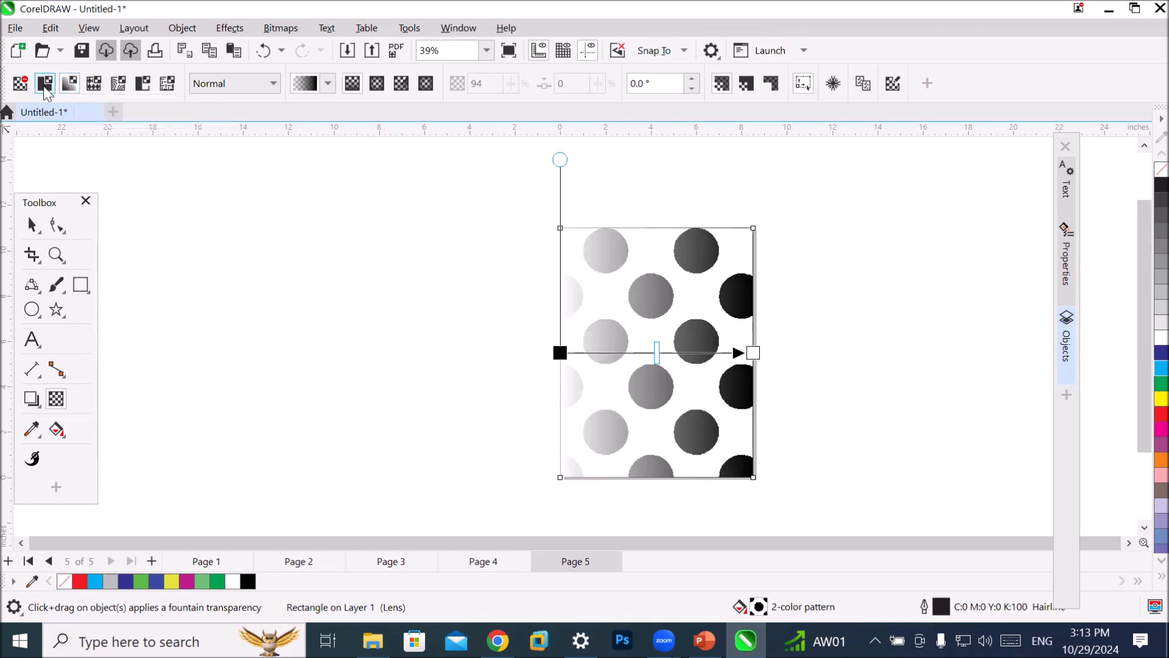
pyautogui.click(45, 84)
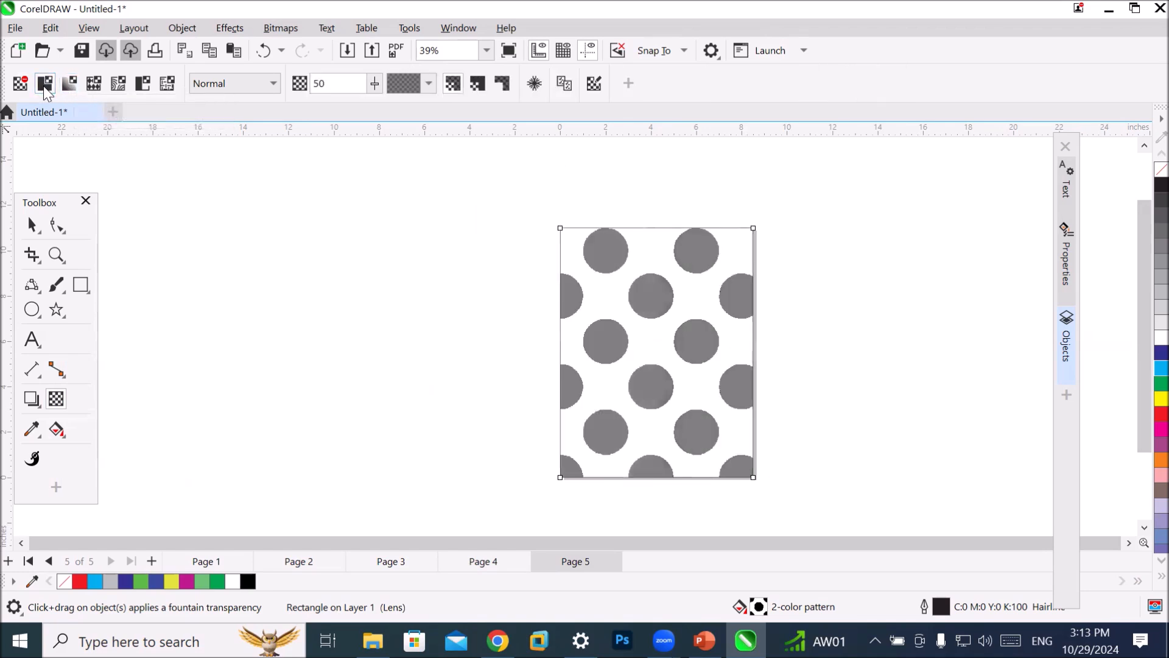
pyautogui.click(375, 82)
pyautogui.moveTo(375, 105); pyautogui.dragTo(399, 101)
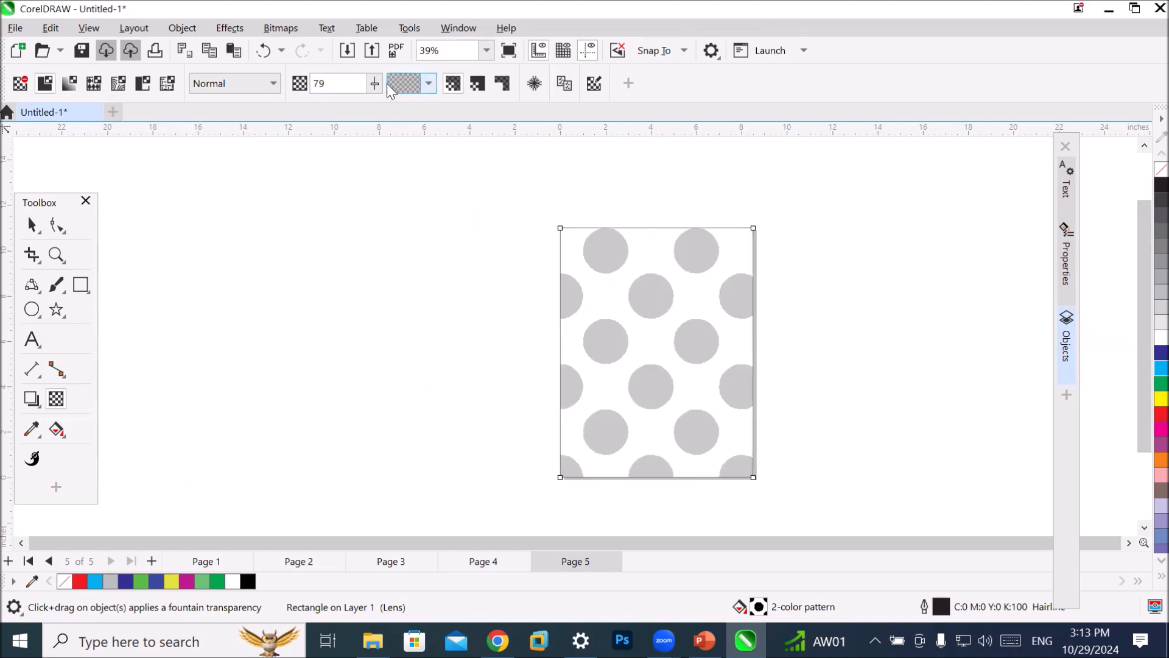
pyautogui.click(376, 83)
pyautogui.moveTo(377, 109); pyautogui.dragTo(388, 101)
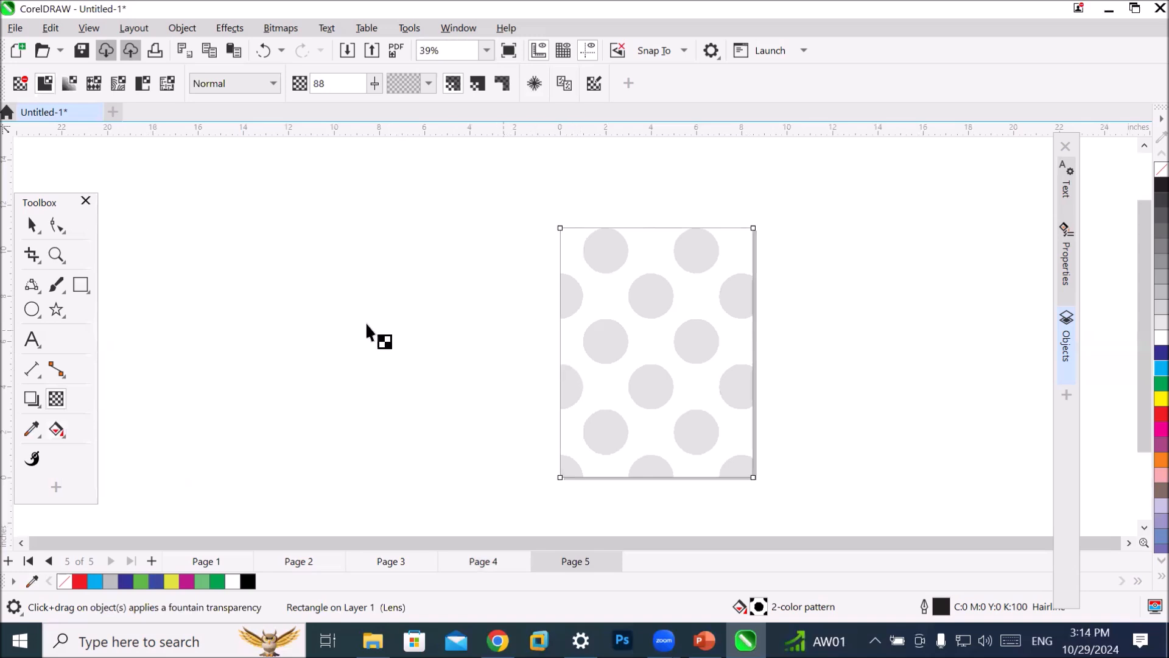
# Add the artistic text "Heading" near the page's upper edge and enlarge it to about 107 pt, roughly 5.3 inches wide.
pyautogui.click(32, 338)
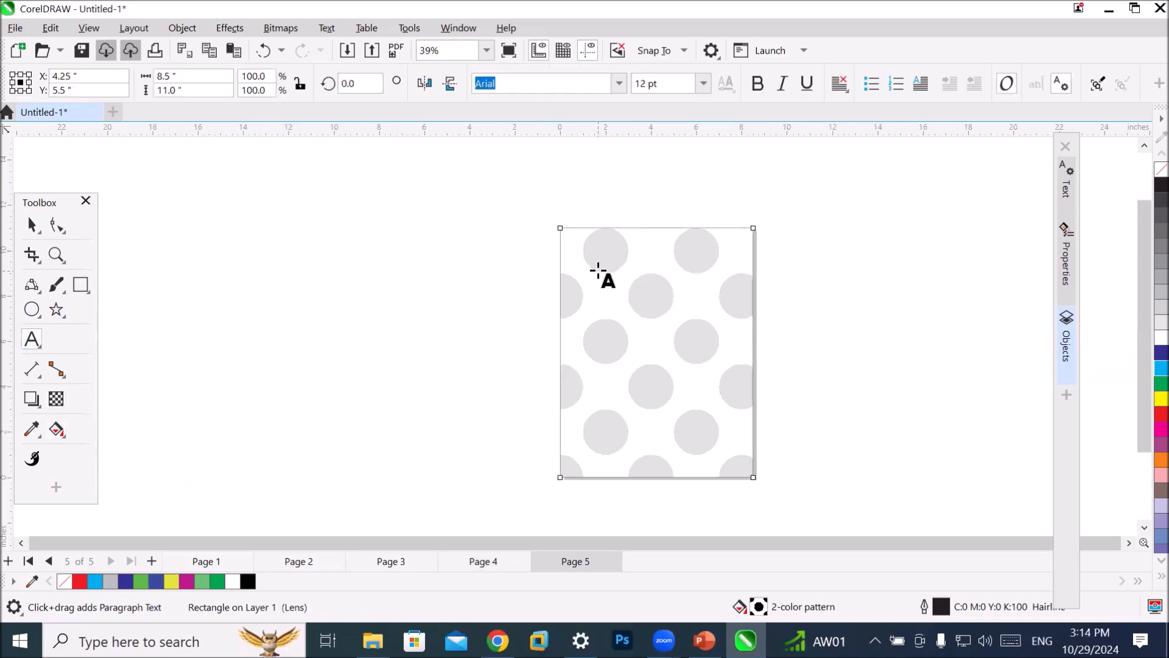
pyautogui.click(584, 249)
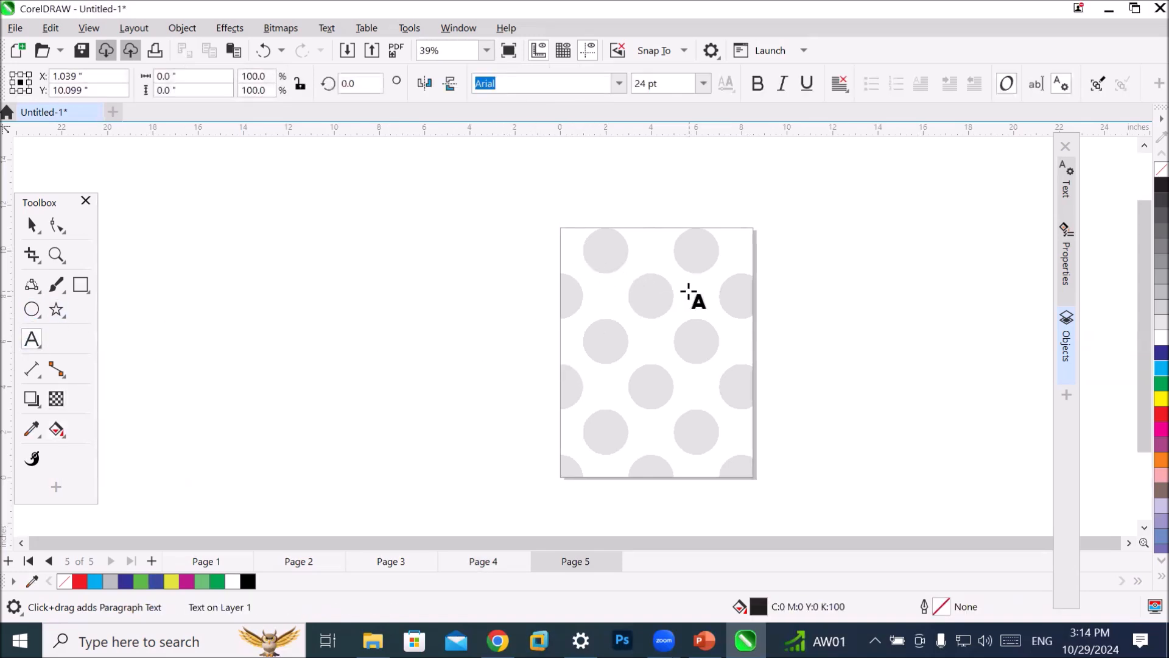
pyautogui.write('Heading')
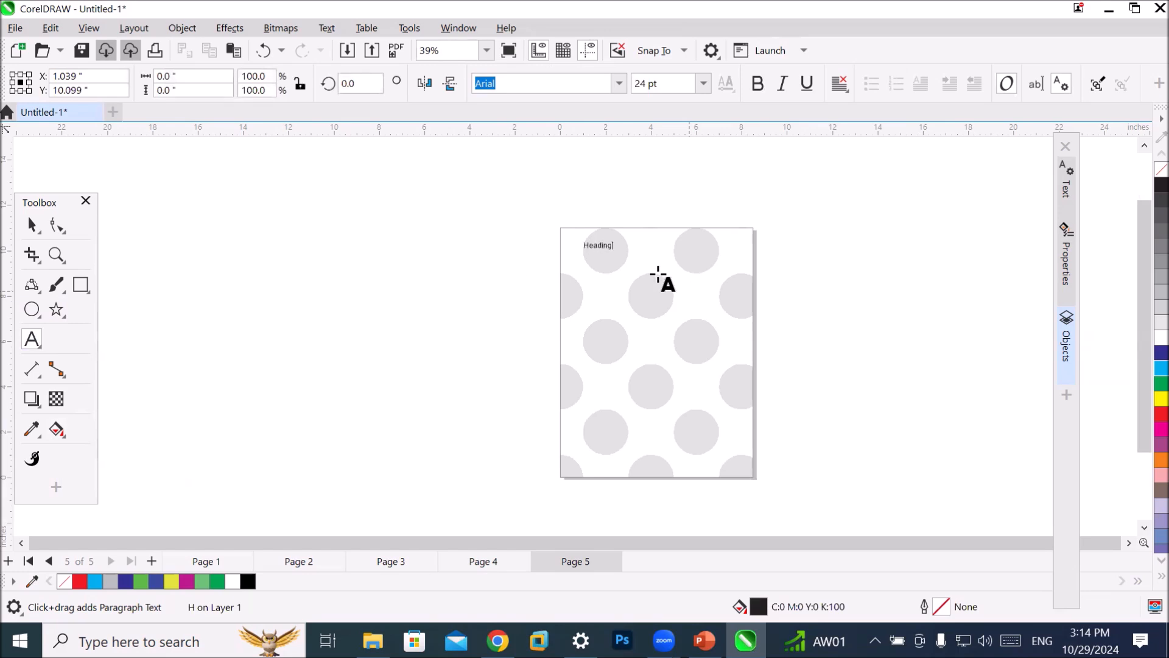
pyautogui.press('Escape')
pyautogui.click(28, 226)
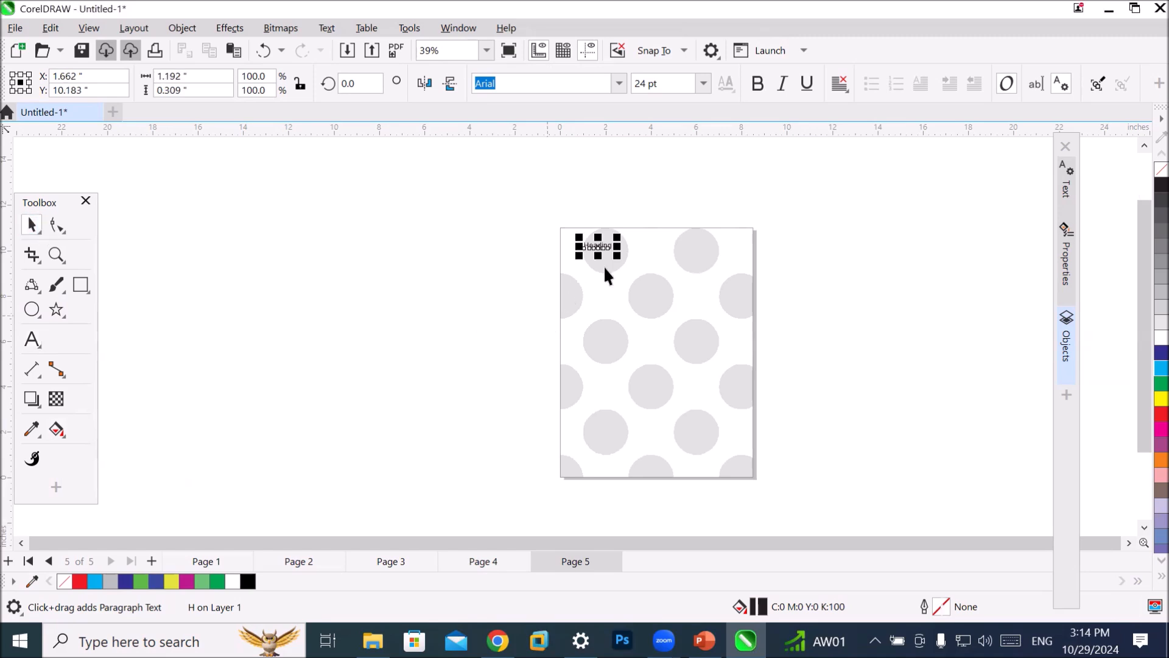
pyautogui.moveTo(617, 255); pyautogui.dragTo(703, 289)
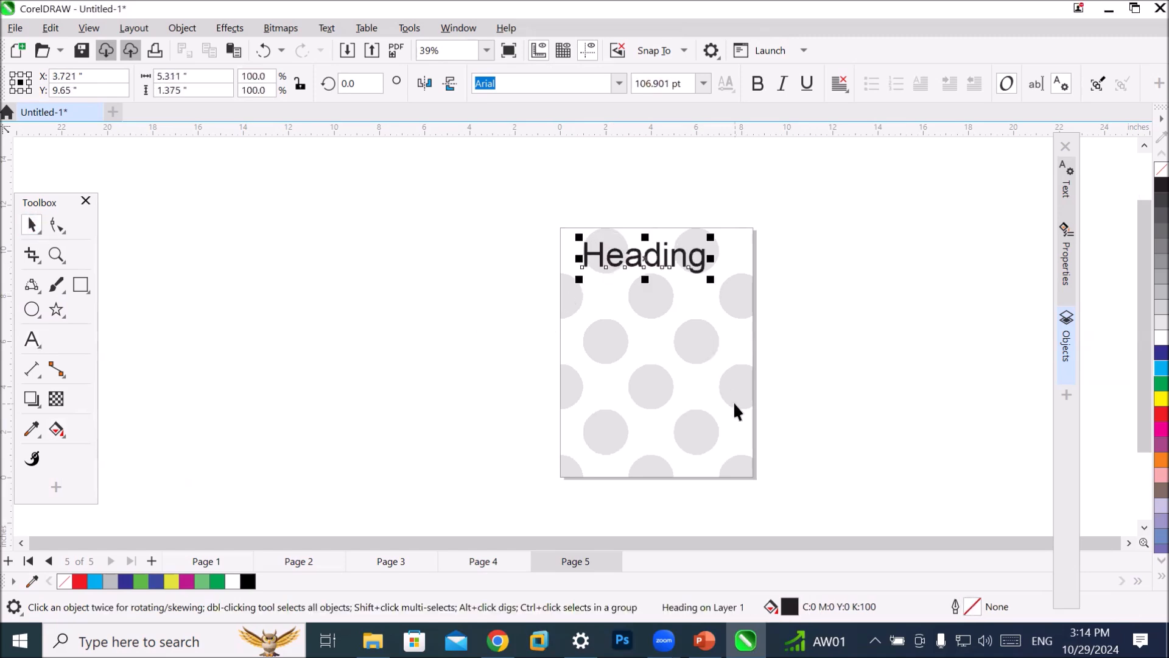
# Draw a paragraph text frame about 7.3 by 7.7 inches below the heading.
pyautogui.scroll(2, 682, 449)
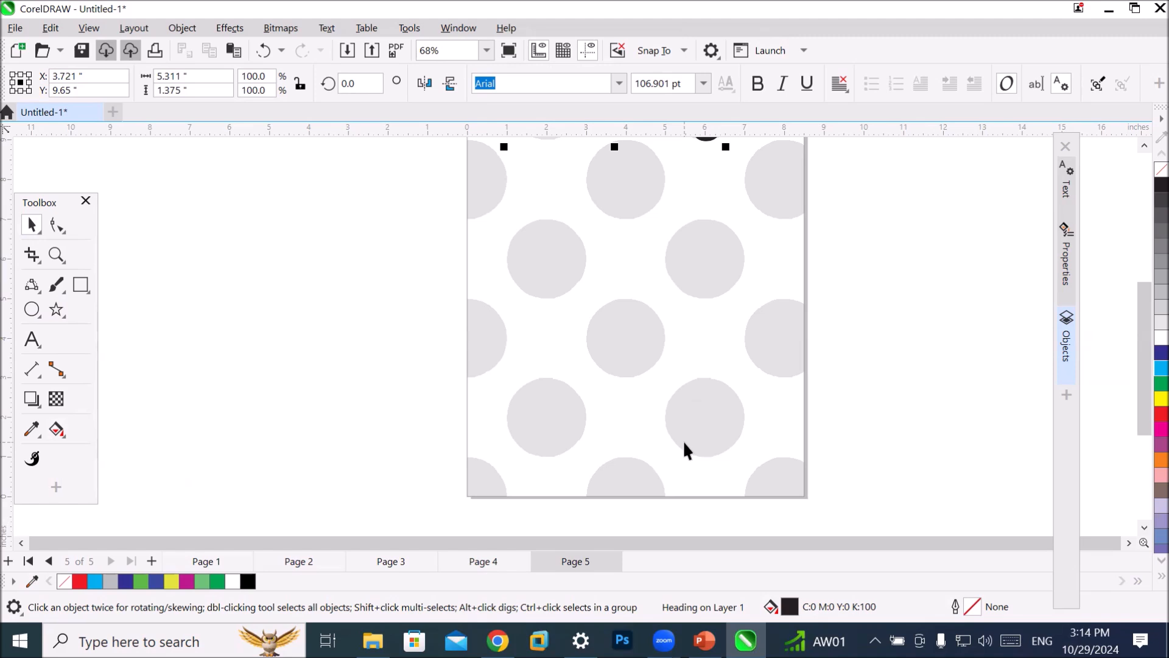
pyautogui.click(32, 339)
pyautogui.moveTo(495, 176); pyautogui.dragTo(782, 481)
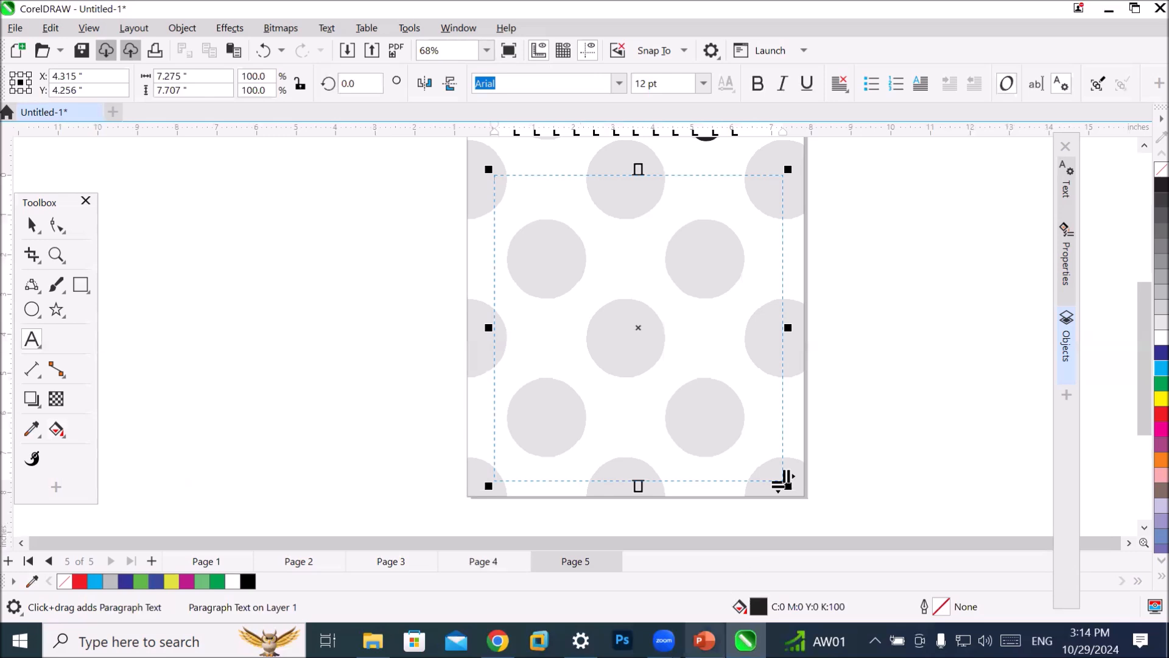
# Switch to PowerPoint, copy the Freehand tool slide's bullet text up to "alternating curved", and return to CorelDRAW.
pyautogui.click(704, 640)
pyautogui.moveTo(336, 236); pyautogui.dragTo(548, 530)
pyautogui.rightClick(506, 309)
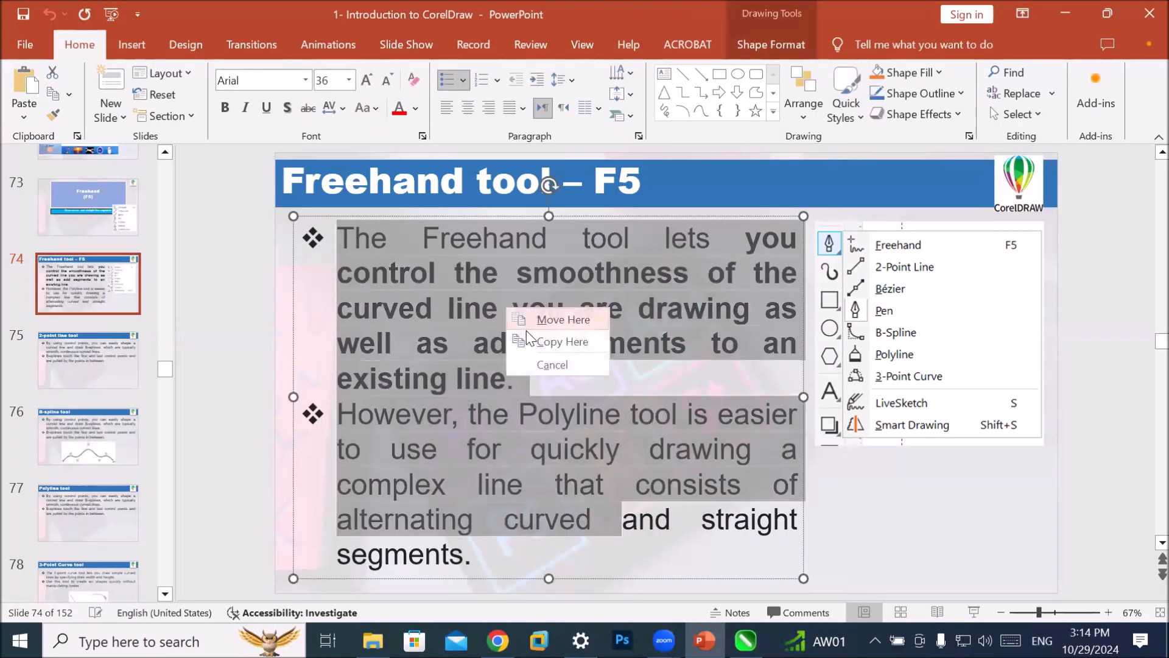
pyautogui.press('Escape')
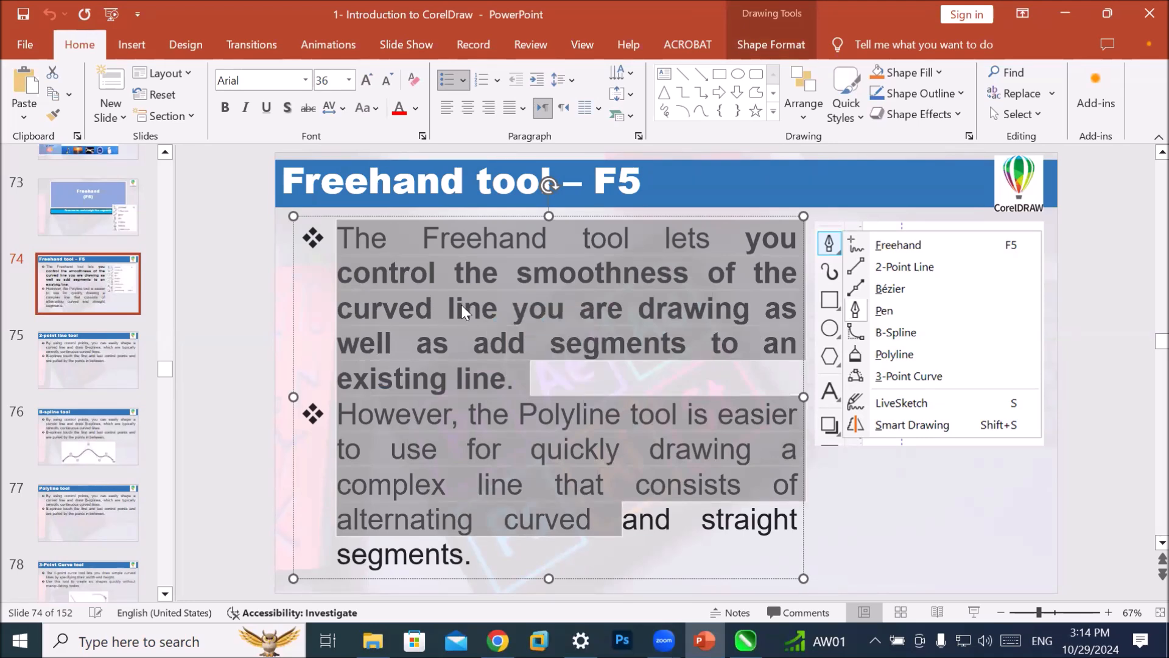
pyautogui.rightClick(462, 304)
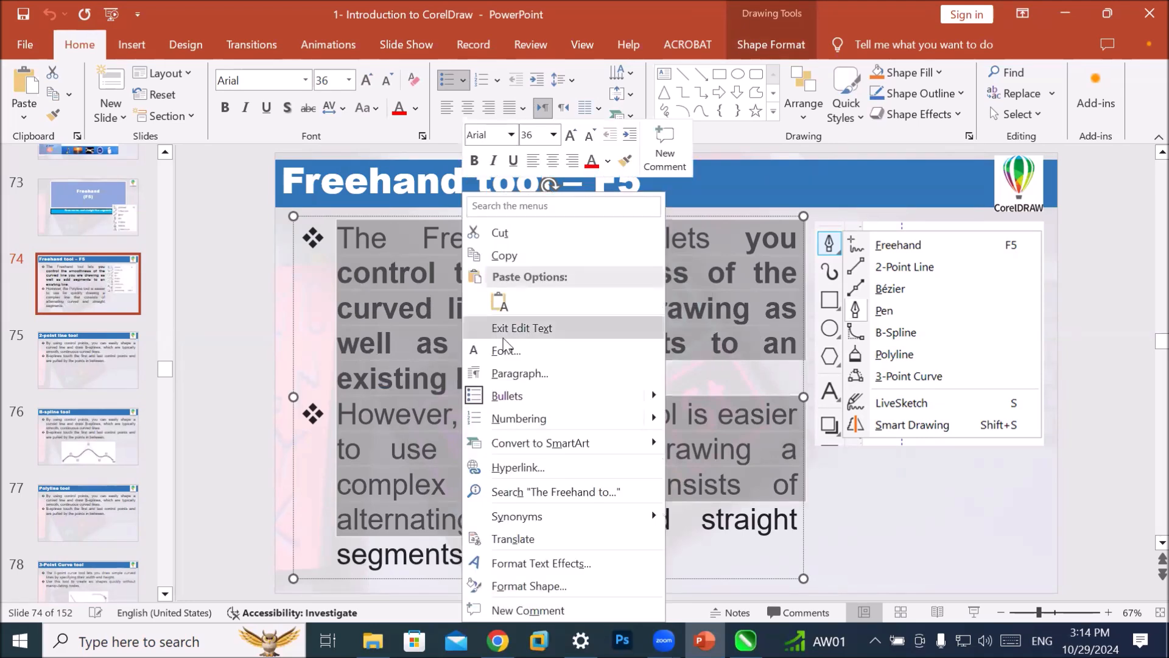
pyautogui.click(536, 266)
pyautogui.click(745, 639)
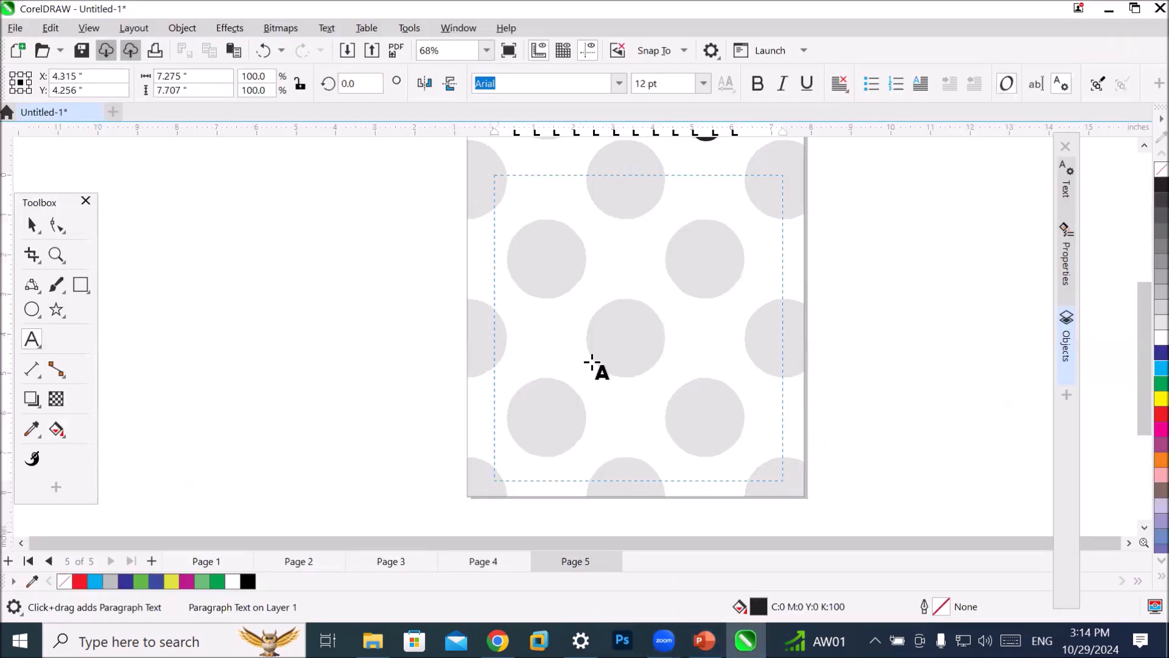
# Set the empty paragraph frame's font size to 18 pt and paste the copied slide text with its fonts and formatting maintained.
pyautogui.click(704, 85)
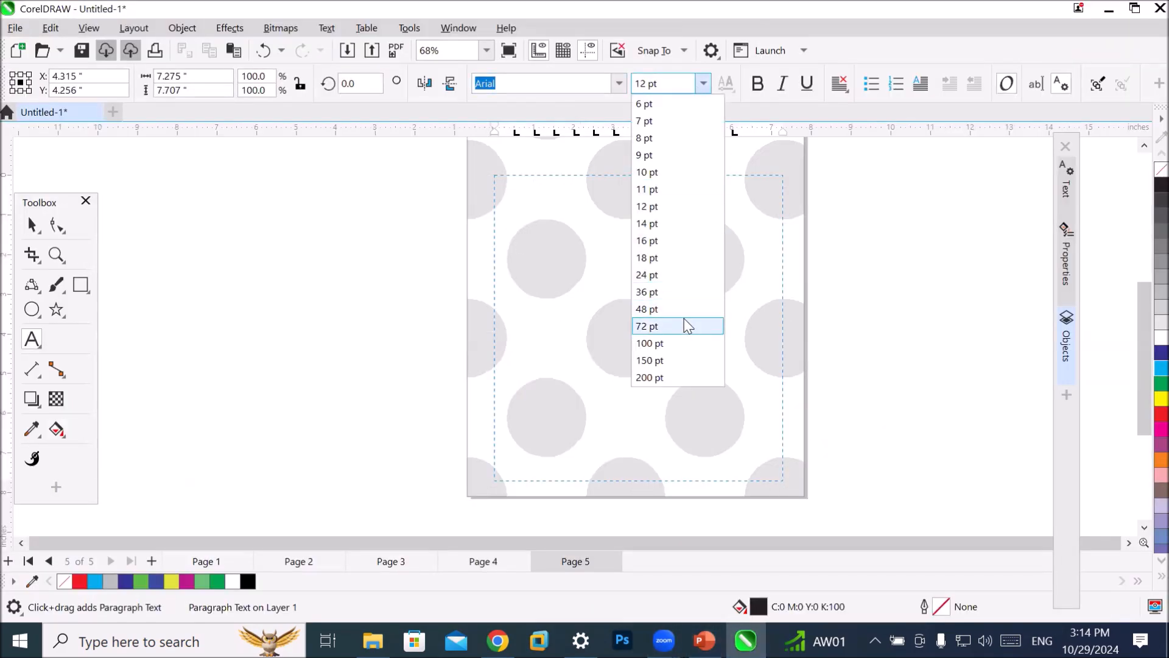
pyautogui.click(663, 260)
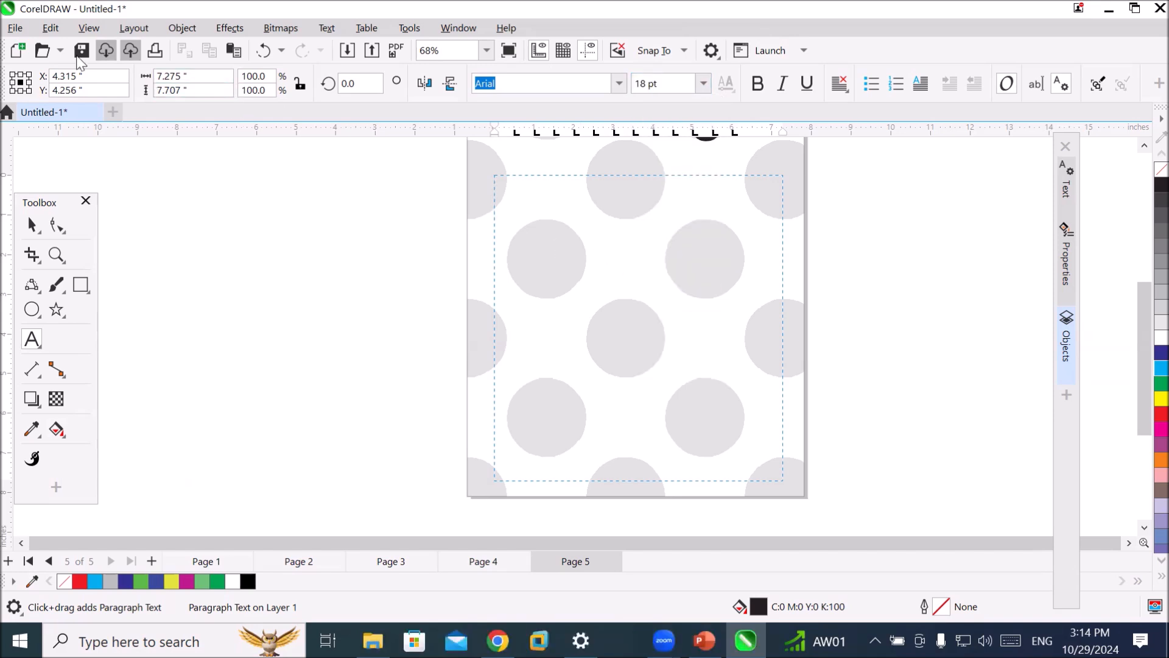
pyautogui.click(51, 28)
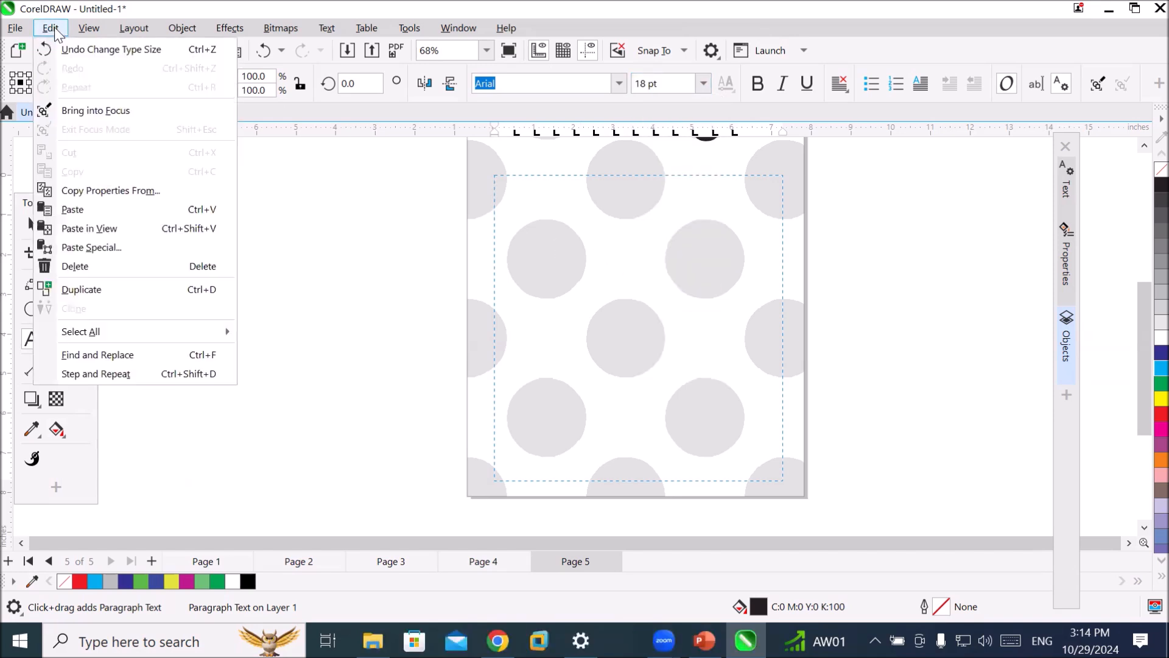
pyautogui.click(73, 210)
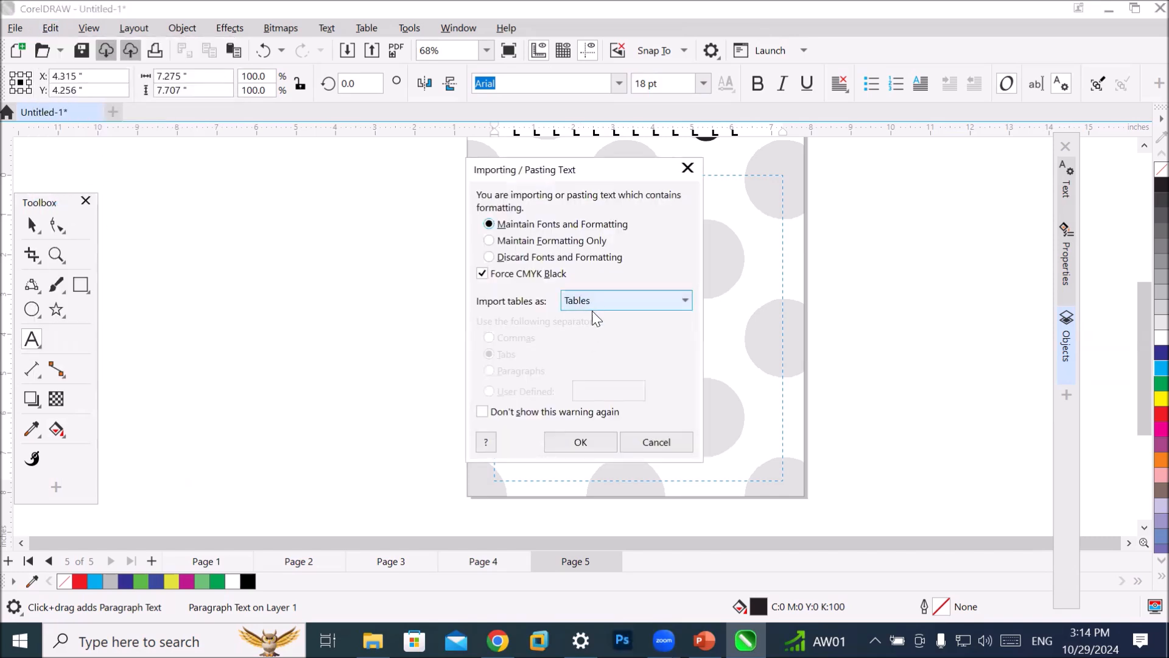
pyautogui.click(579, 441)
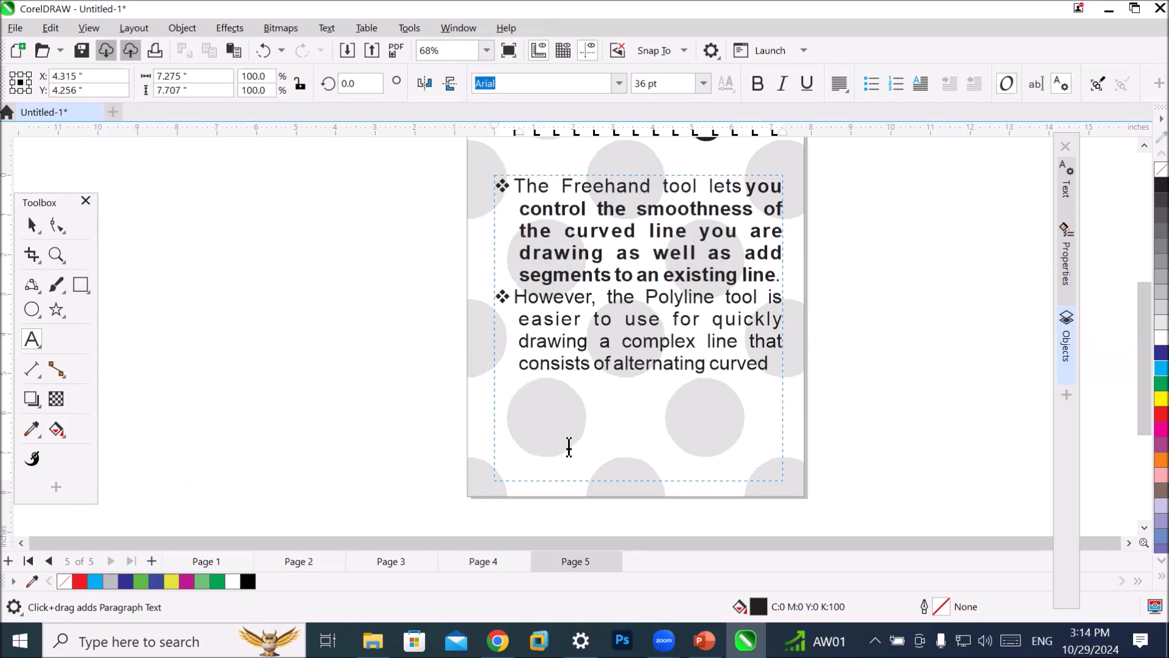
pyautogui.click(34, 226)
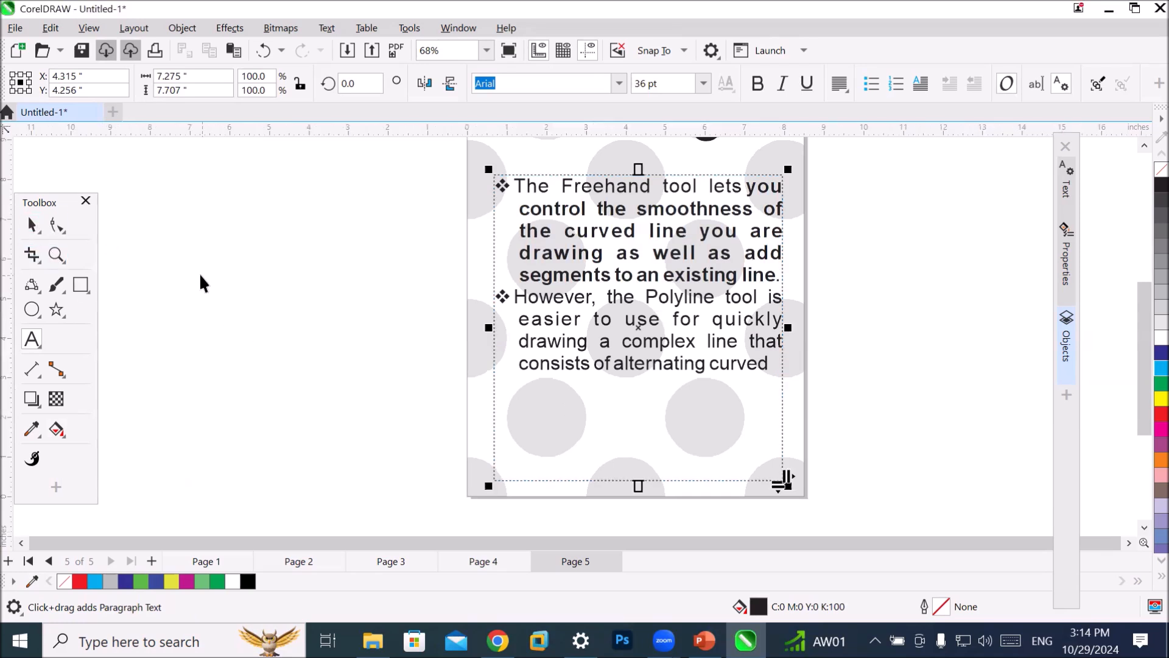
pyautogui.click(205, 290)
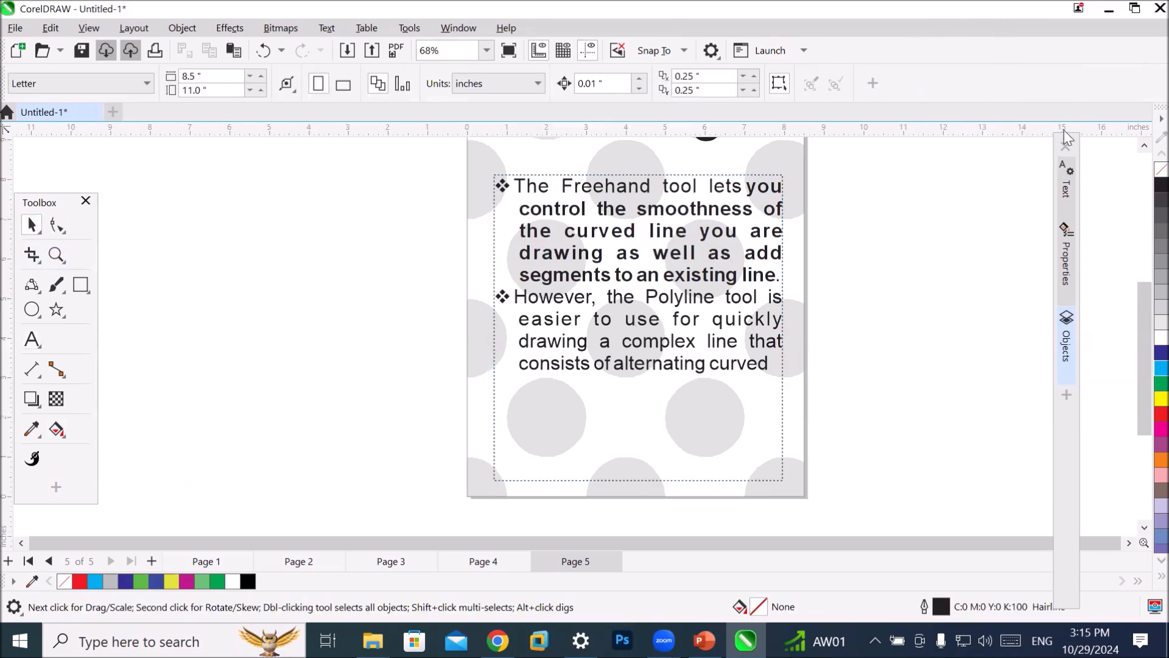
# Import the image Actor- (1) and place it about 3.2 by 6.6 inches over the right part of the paragraph text.
pyautogui.scroll(2, 1134, 135)
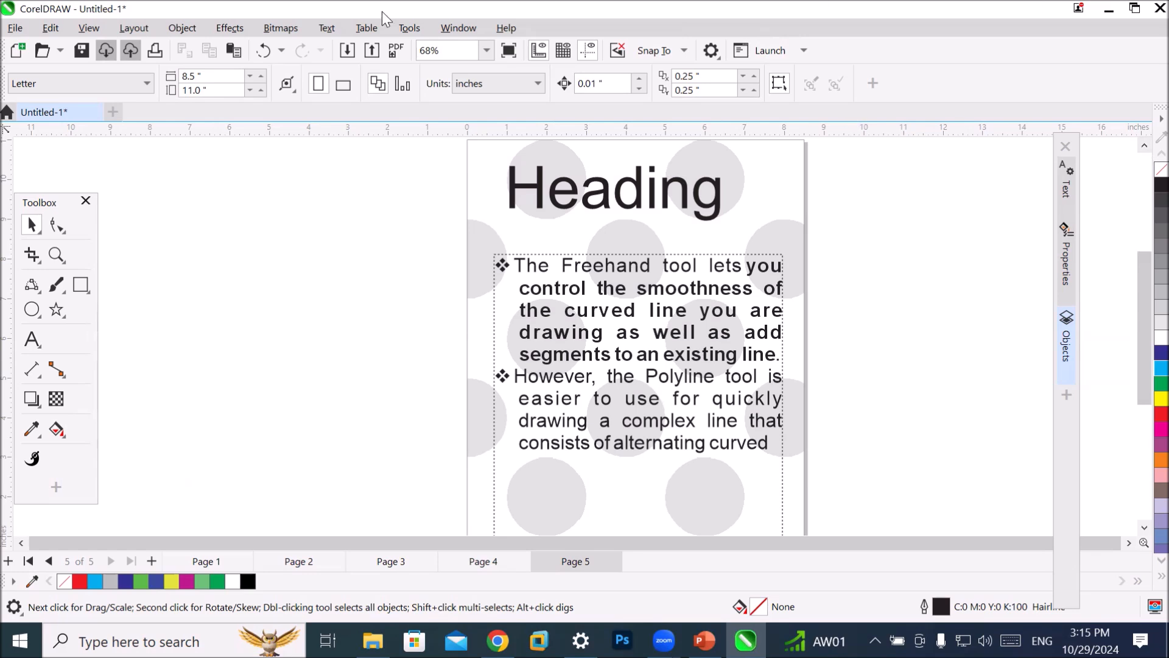
pyautogui.click(344, 51)
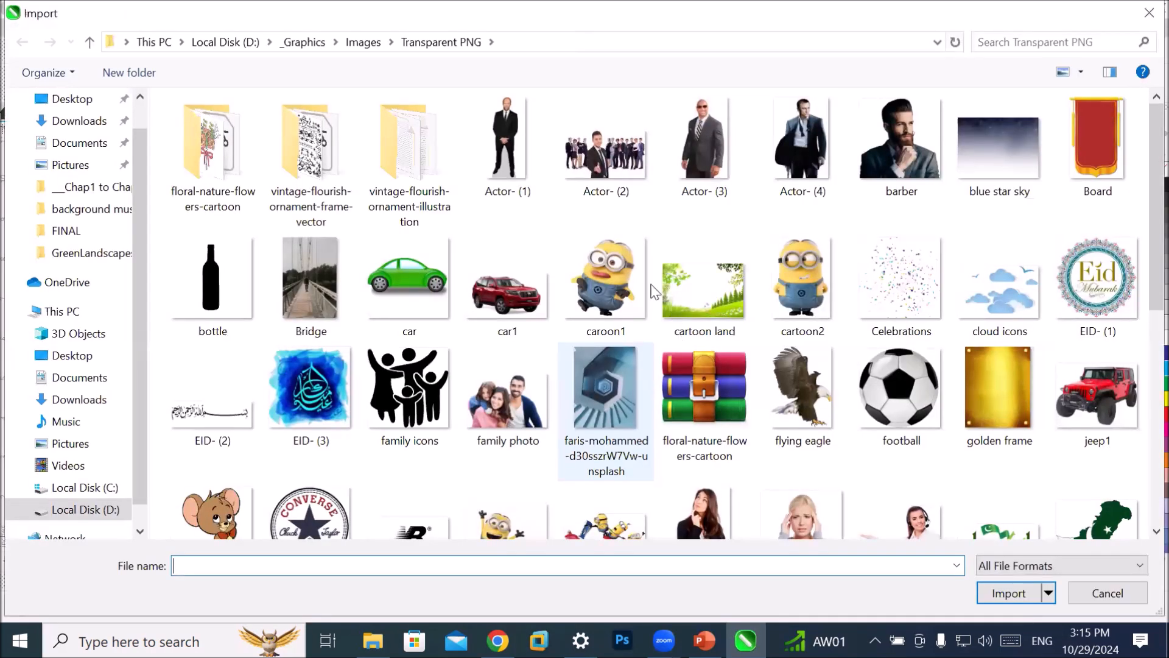
pyautogui.click(521, 164)
pyautogui.click(1008, 593)
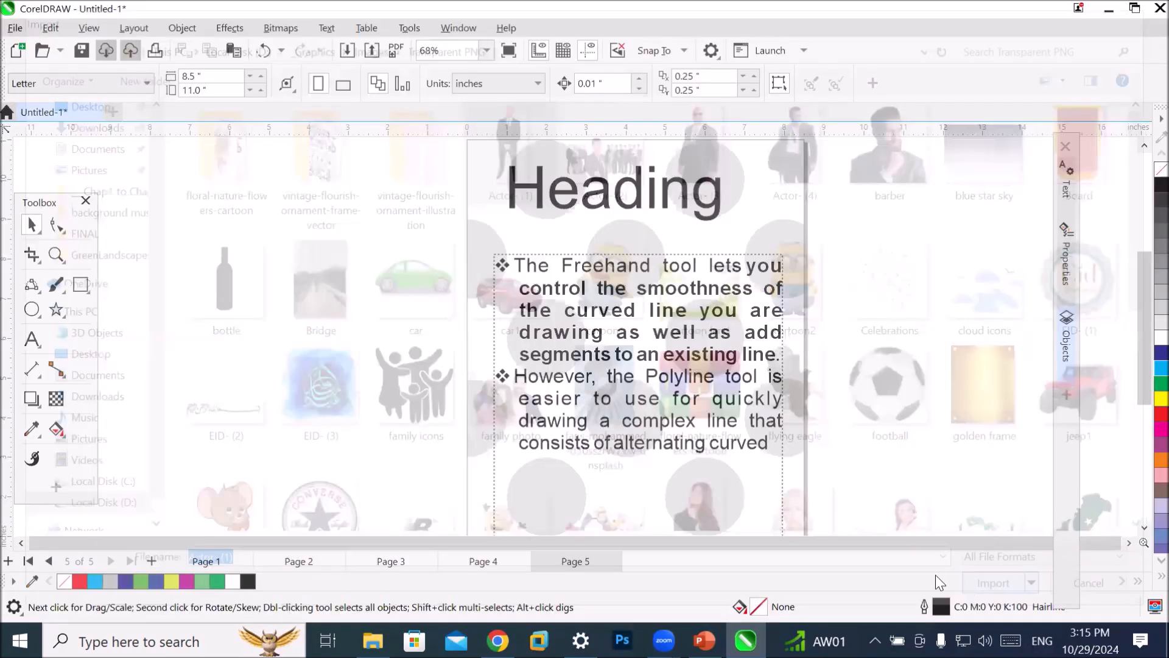
pyautogui.moveTo(709, 268); pyautogui.dragTo(848, 519)
pyautogui.click(848, 520)
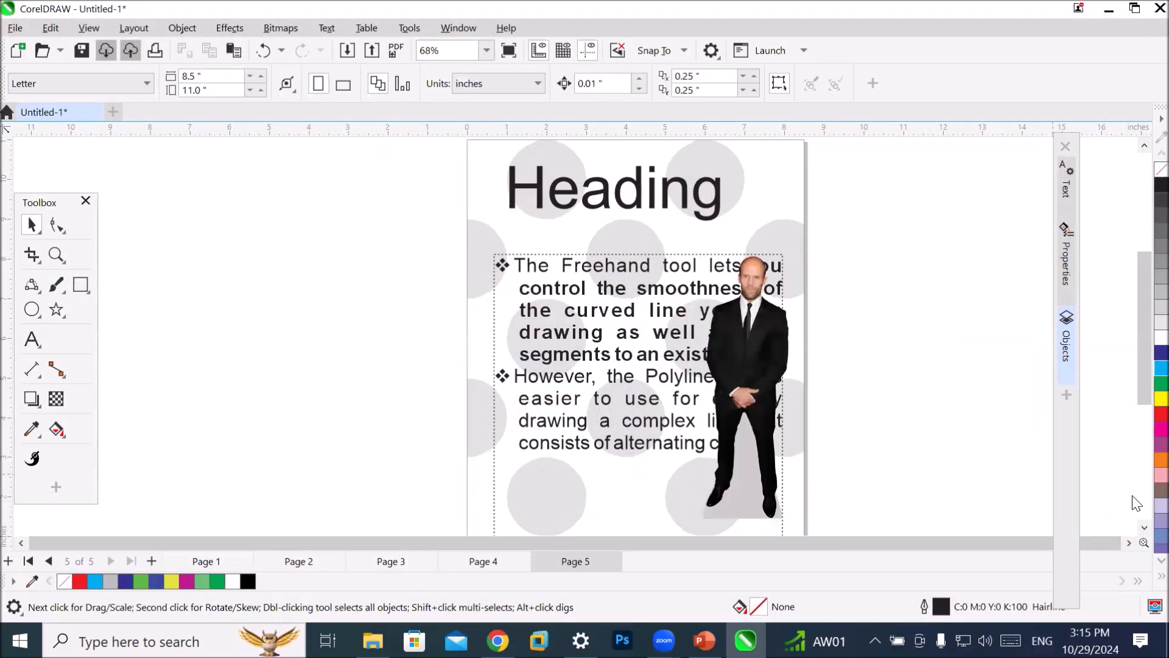
# Move the imported man's image over the middle of the paragraph text, down to the page's lower edge.
pyautogui.click(1144, 527)
pyautogui.click(1144, 527)
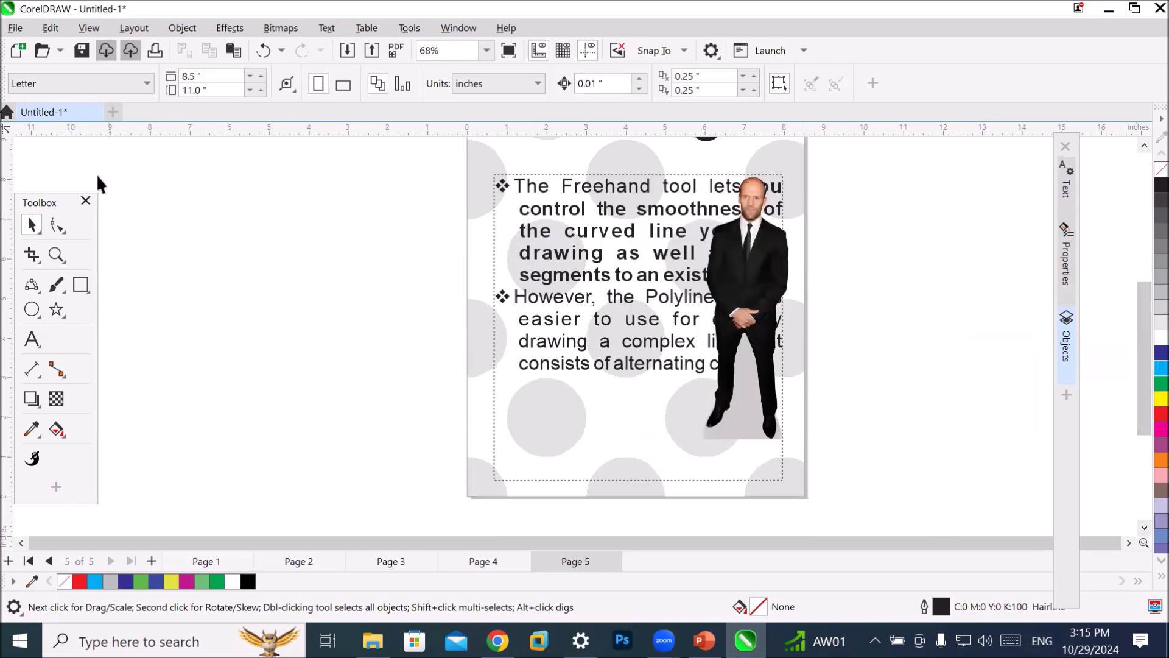
pyautogui.moveTo(720, 347); pyautogui.dragTo(596, 354)
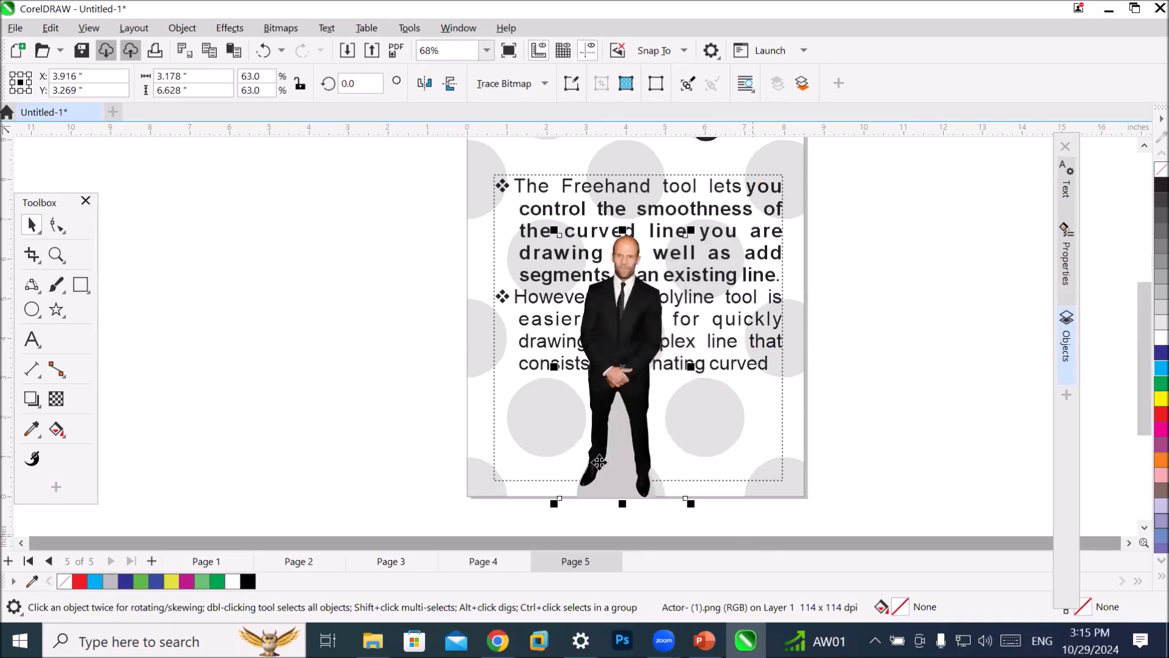
# Compare uniform transparency of 50 with no transparency on the man's image, and give it a fountain transparency.
pyautogui.click(56, 398)
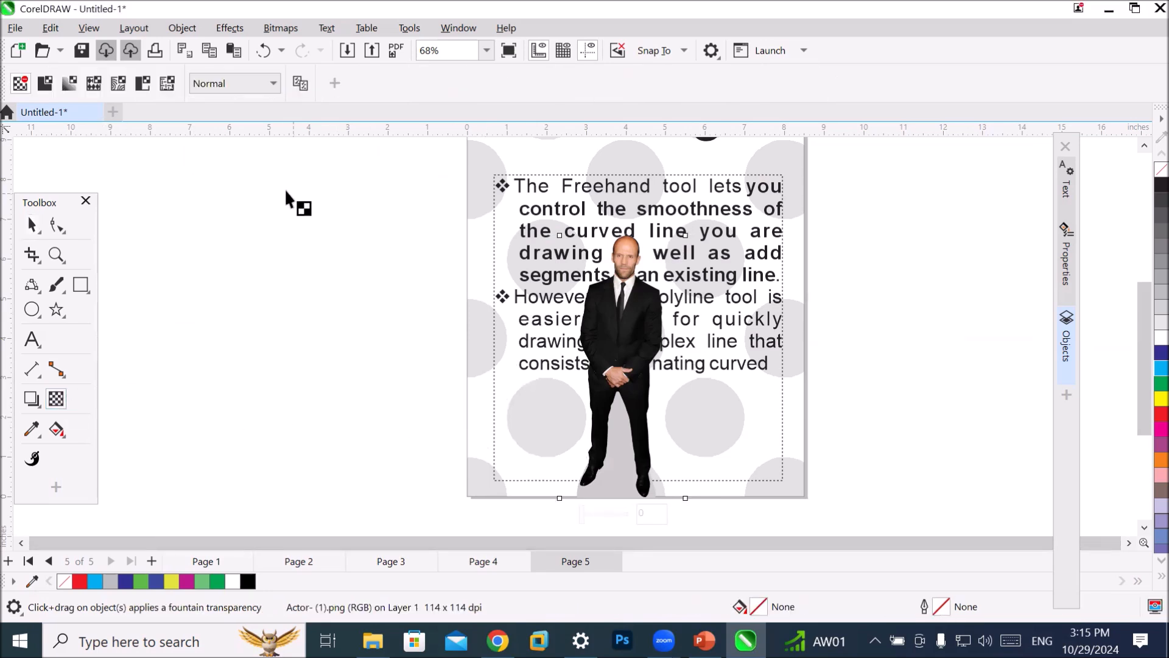
pyautogui.click(48, 86)
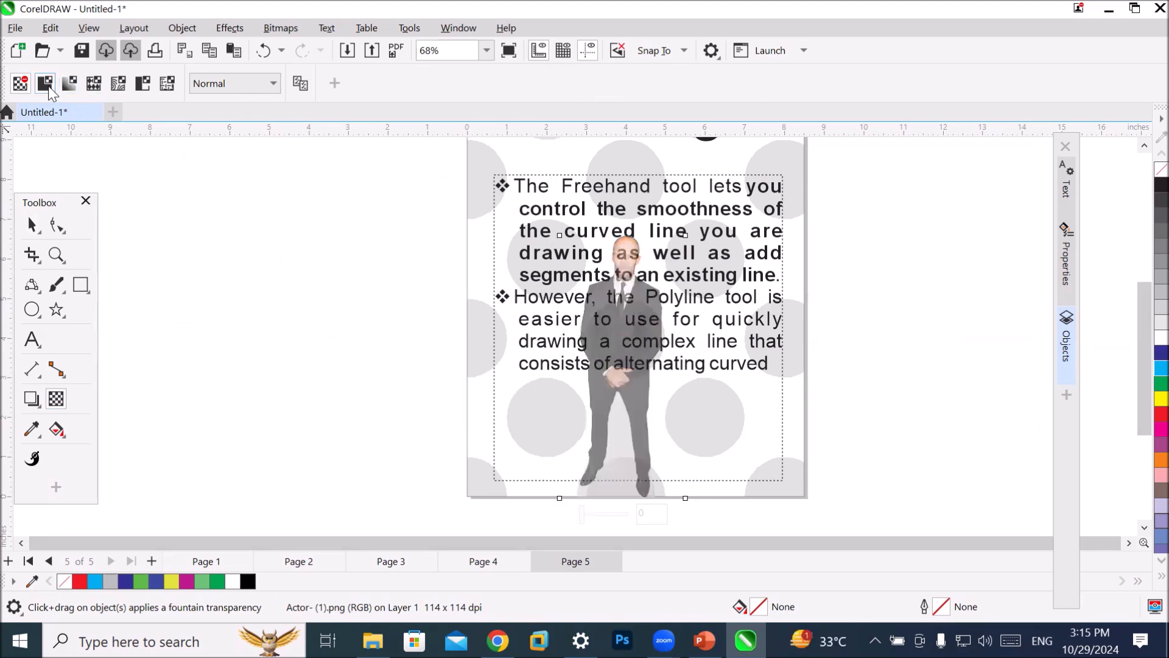
pyautogui.scroll(5, 615, 271)
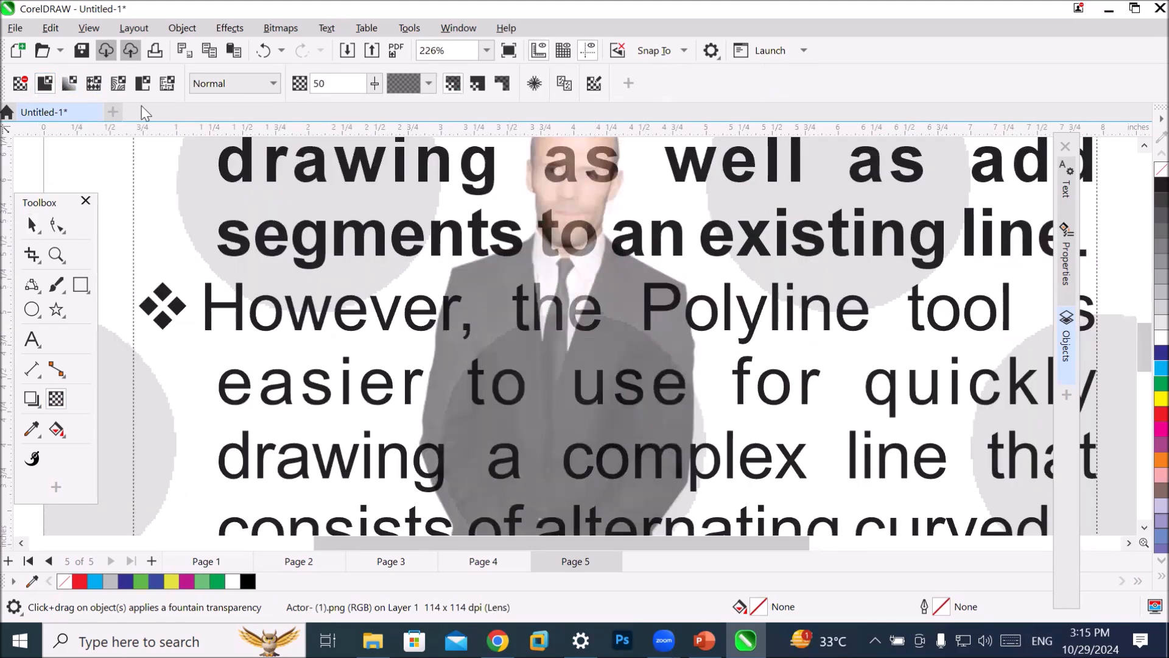
pyautogui.click(20, 83)
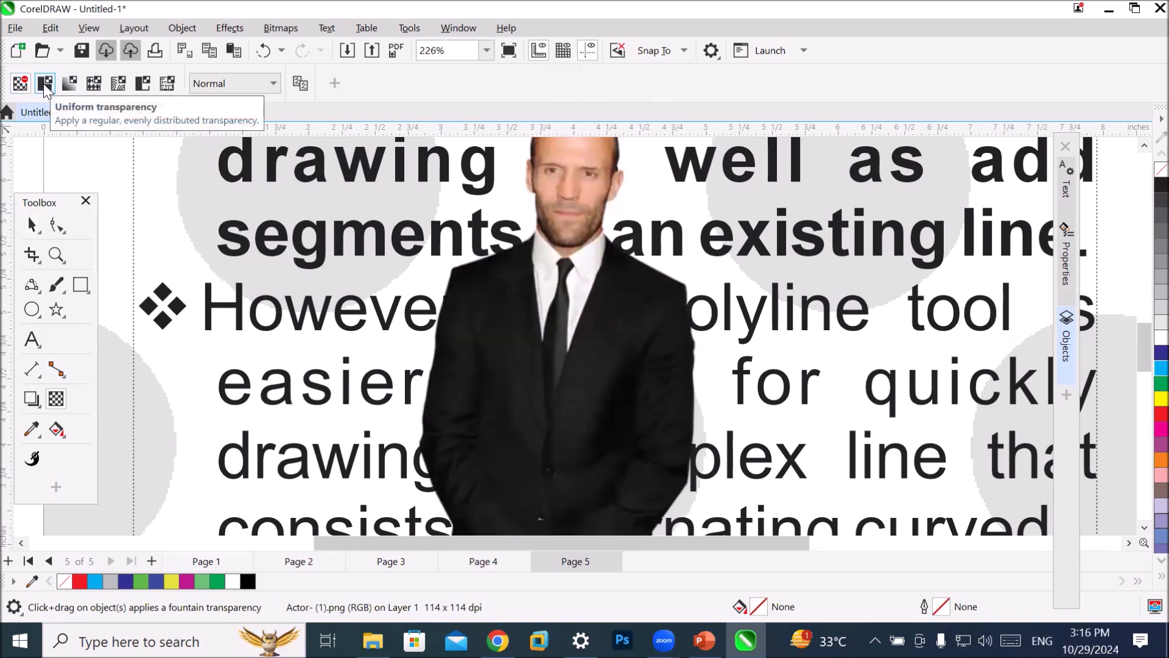
pyautogui.click(45, 83)
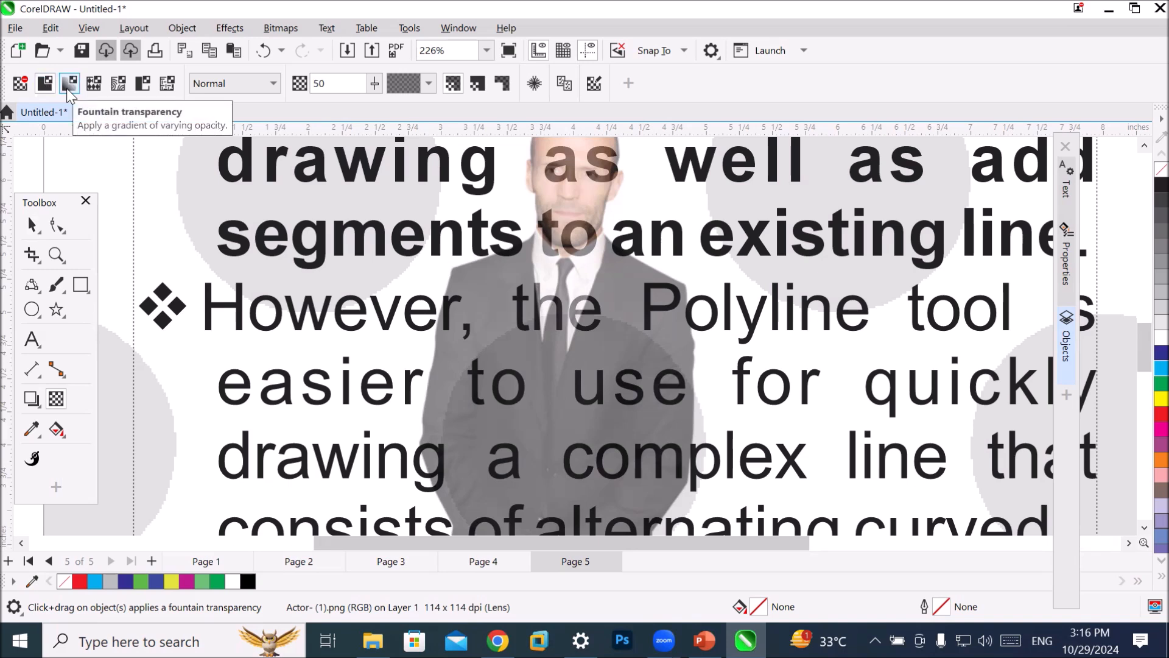
pyautogui.click(66, 88)
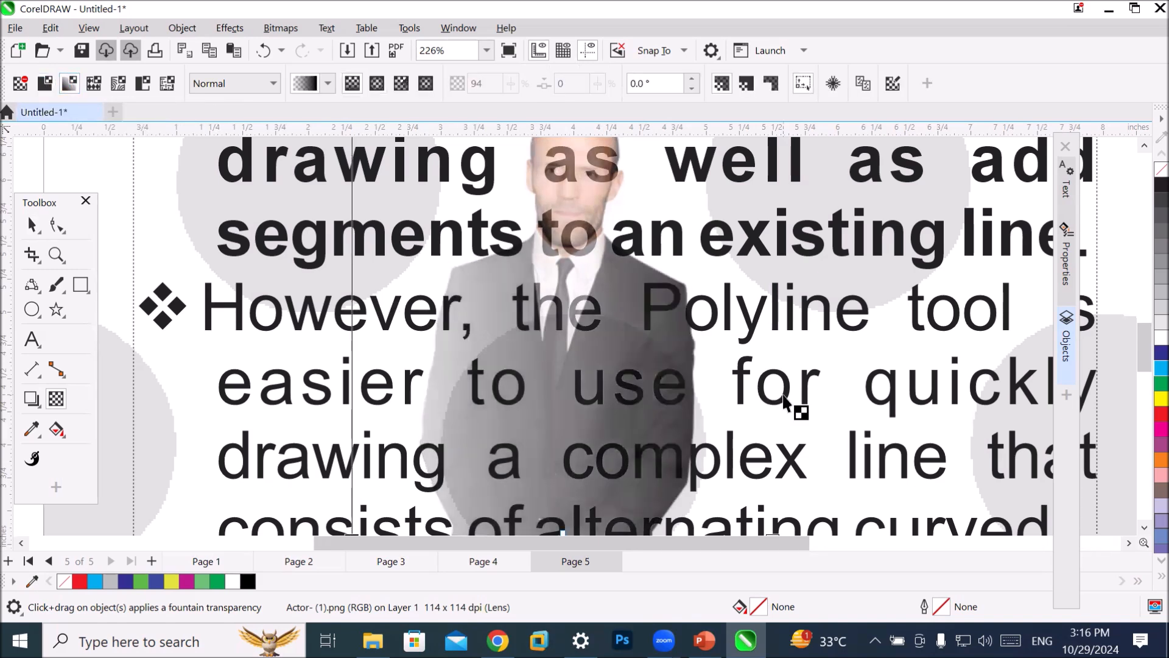
# Try elliptical fountain transparency on the man's image, followed by vector pattern transparency with the cloud-shaped pattern.
pyautogui.click(378, 86)
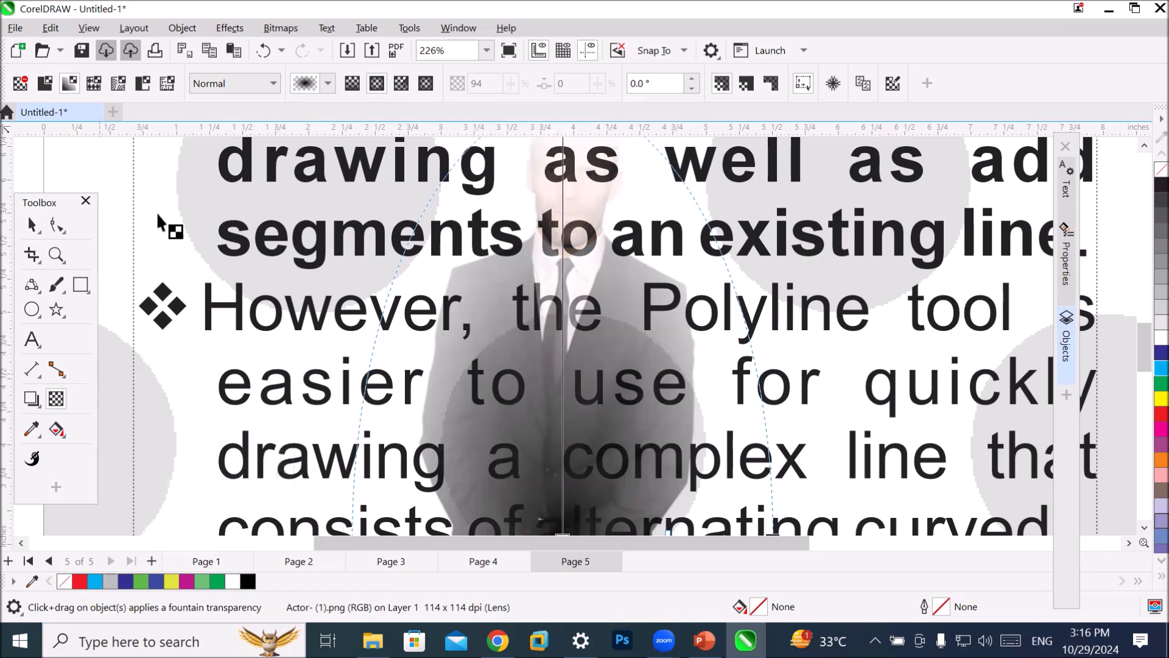
pyautogui.click(94, 84)
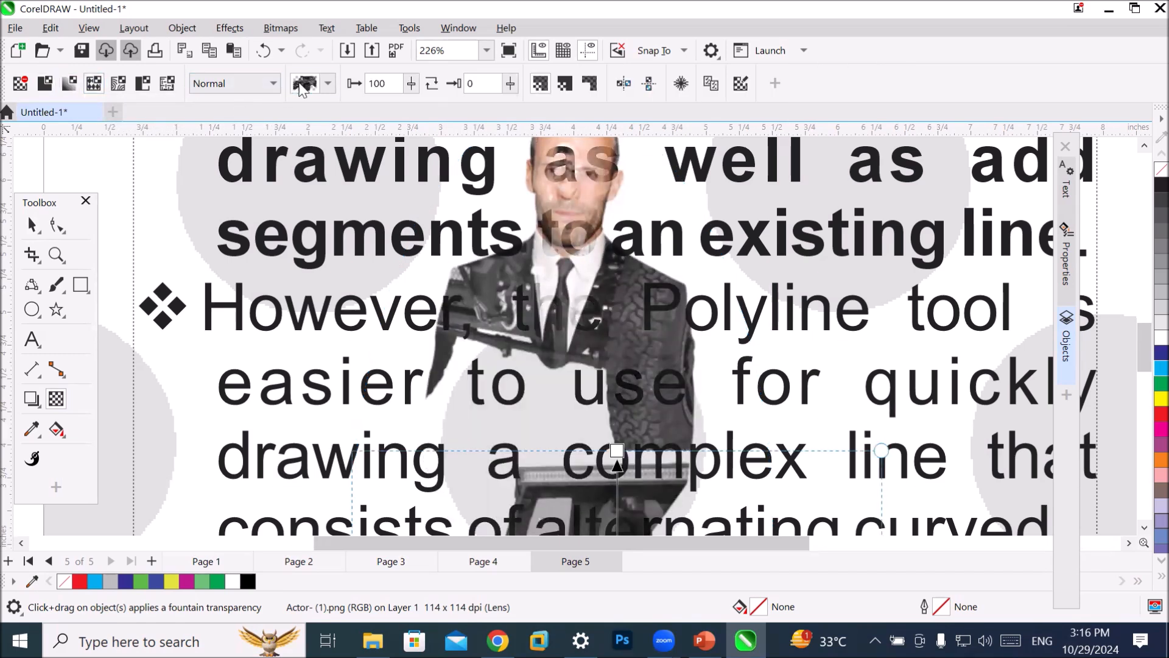
pyautogui.click(329, 87)
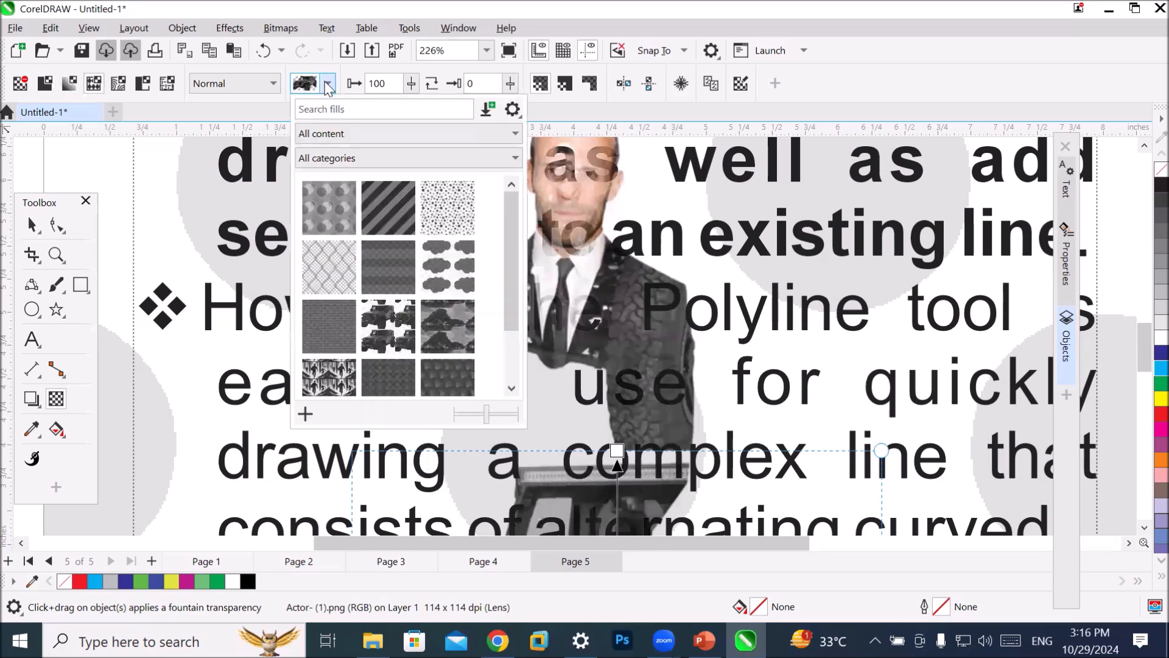
pyautogui.click(455, 268)
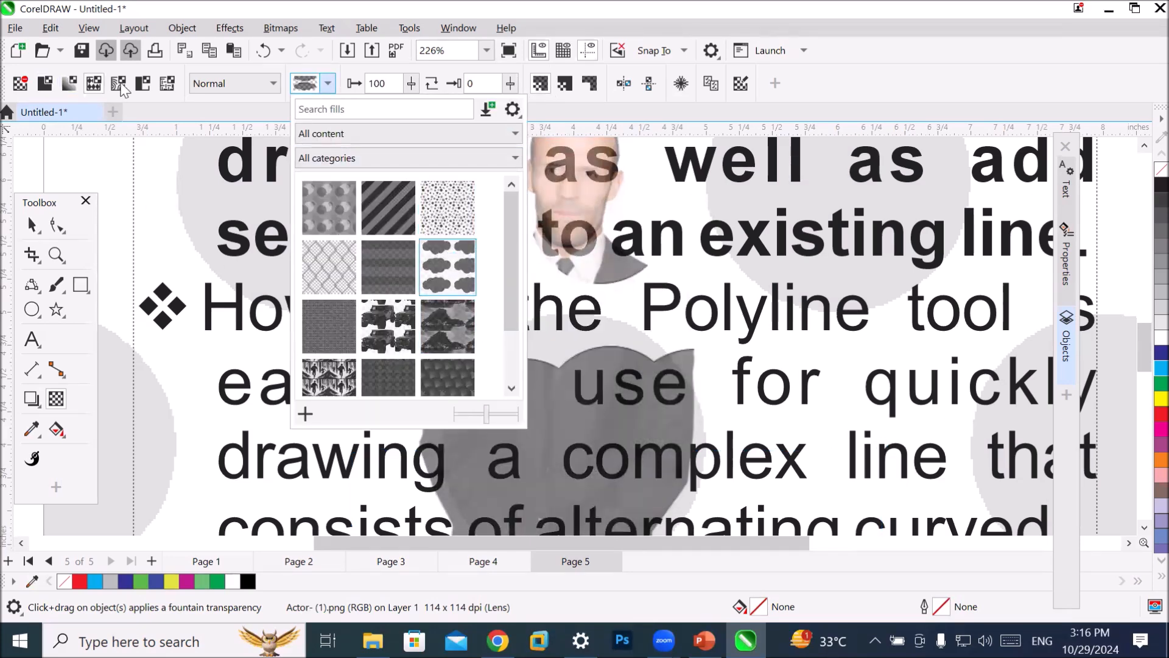
# Try two-color pattern transparency on the man's image, and replace it with bitmap pattern transparency.
pyautogui.click(119, 85)
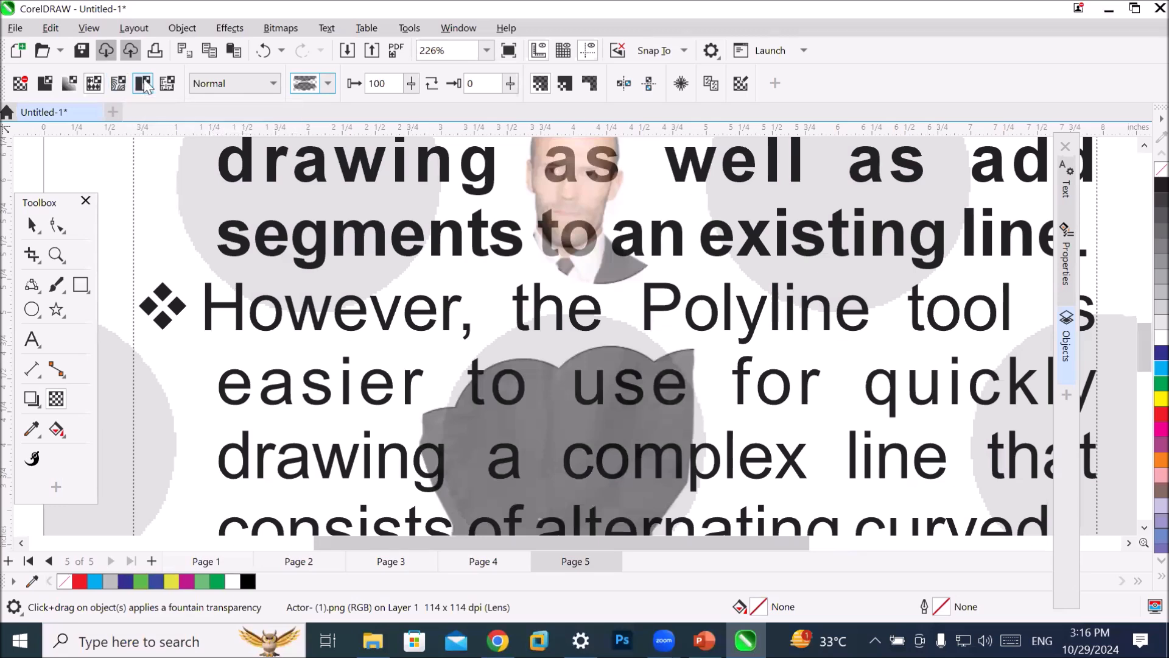
pyautogui.click(145, 84)
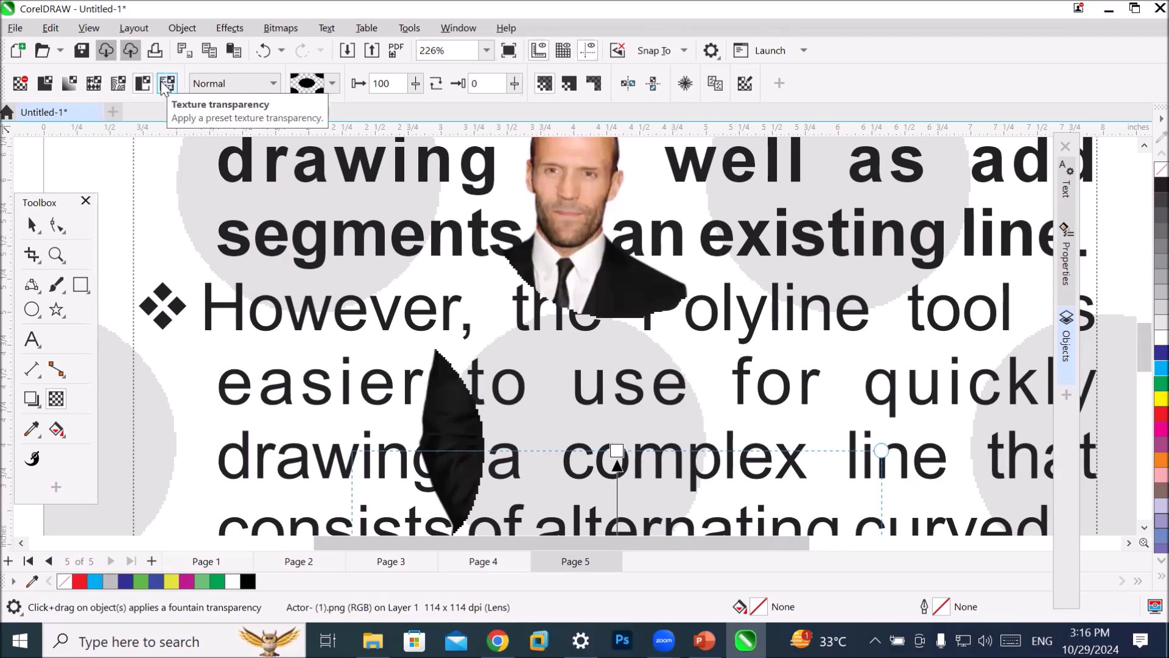
pyautogui.click(118, 84)
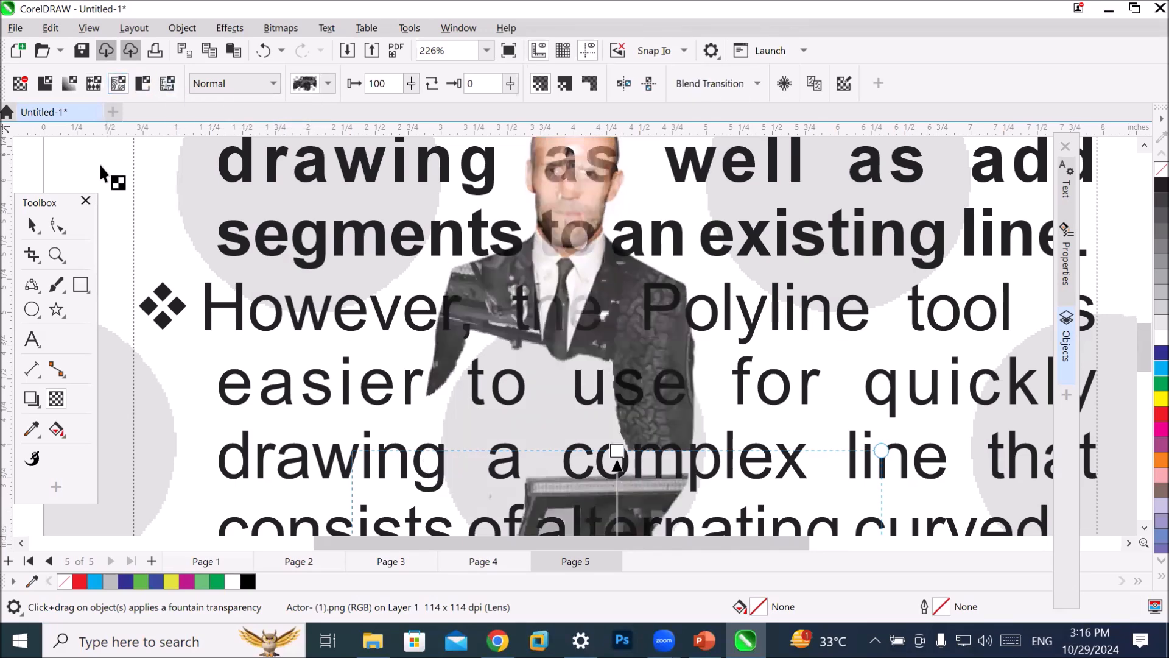
# Move the floating toolbox closer to the page and switch from the Transparency tool to the Pick tool.
pyautogui.scroll(-3, 584, 384)
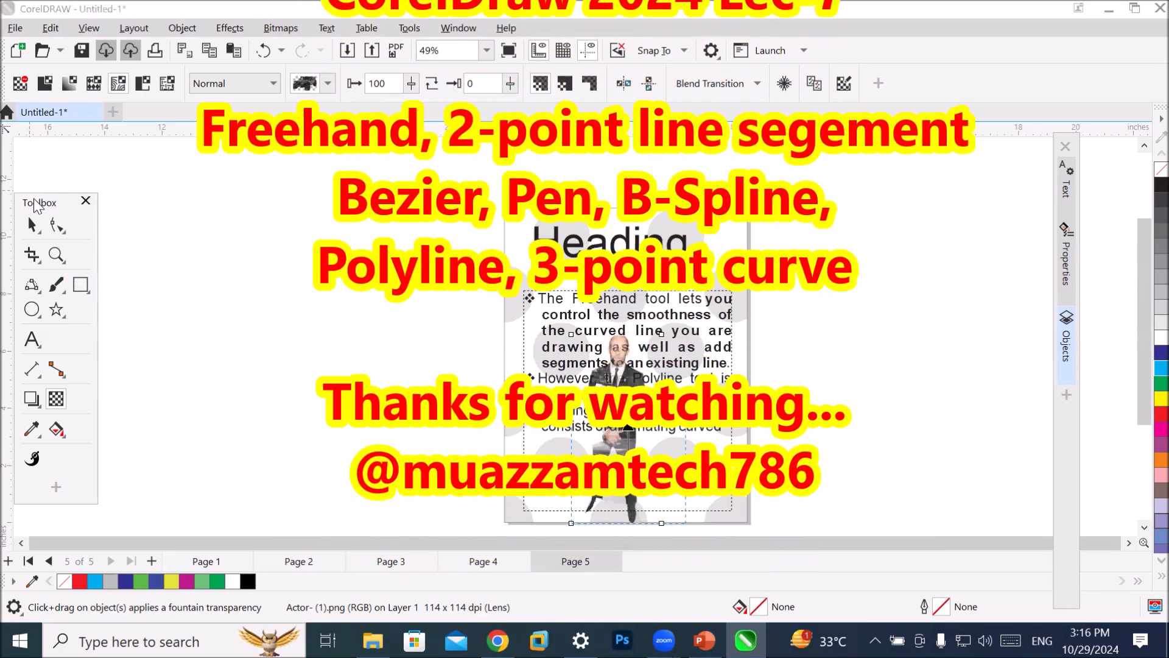
pyautogui.moveTo(38, 204); pyautogui.dragTo(305, 171)
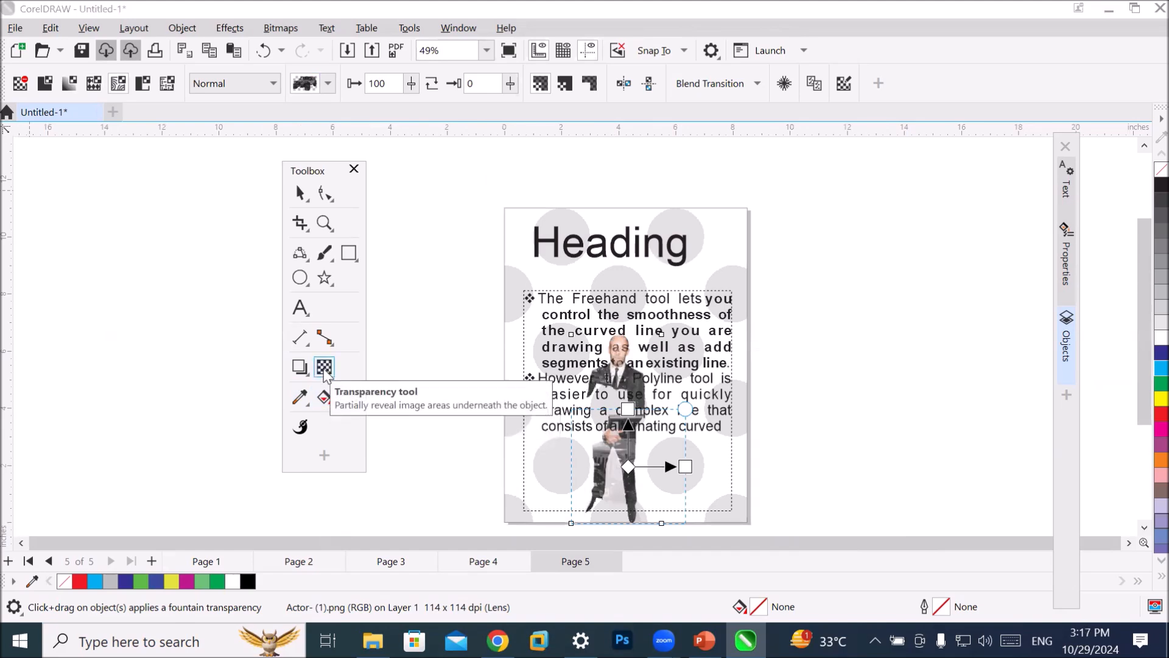
pyautogui.click(300, 193)
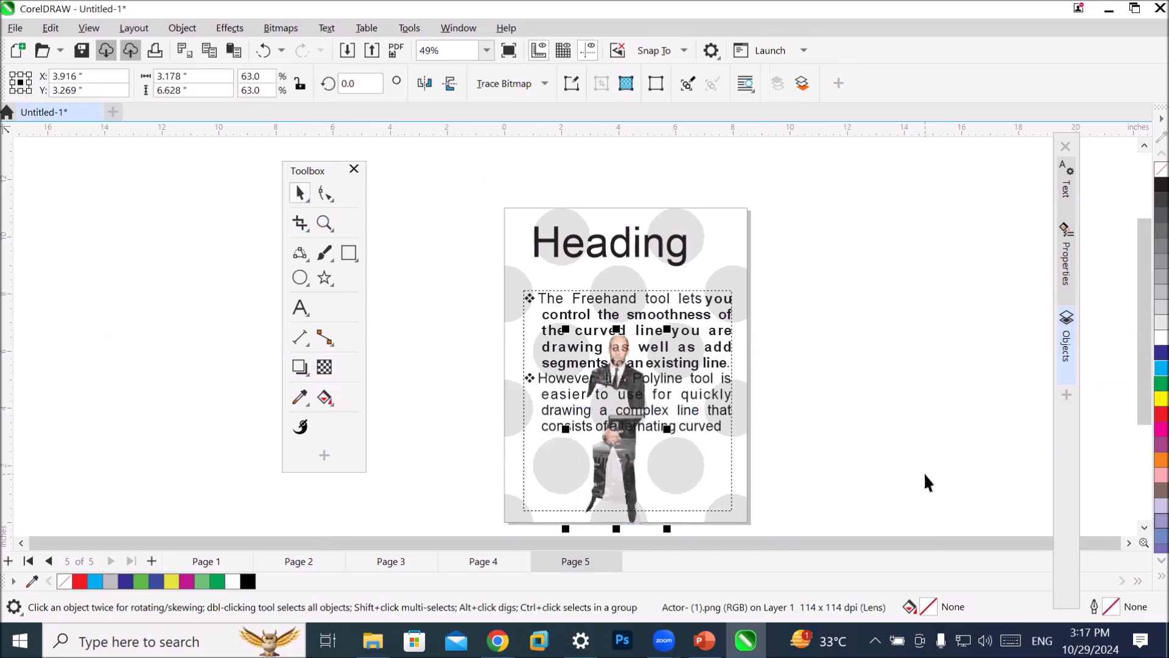